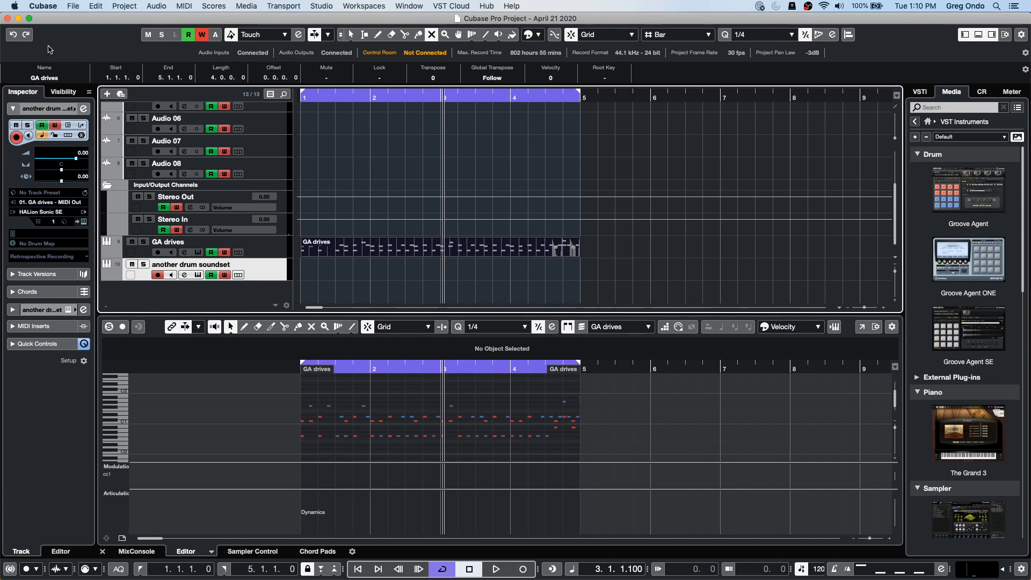
- Open the recent UNINVITED project whose file name ends in "c9.cpr" and activate it
{"action": "left_click", "coordinate": [74, 7]}
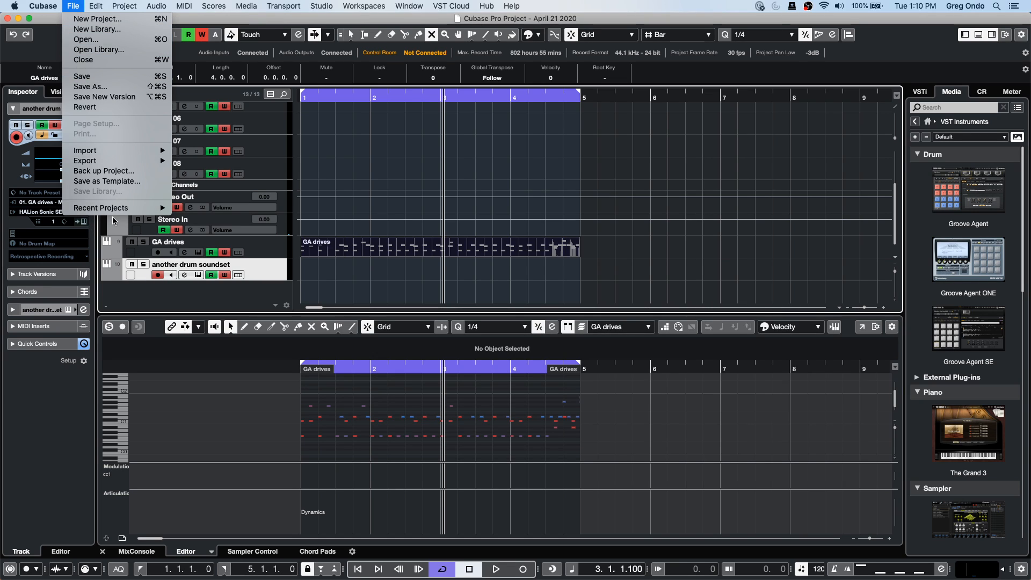
{"action": "mouse_move", "coordinate": [114, 209]}
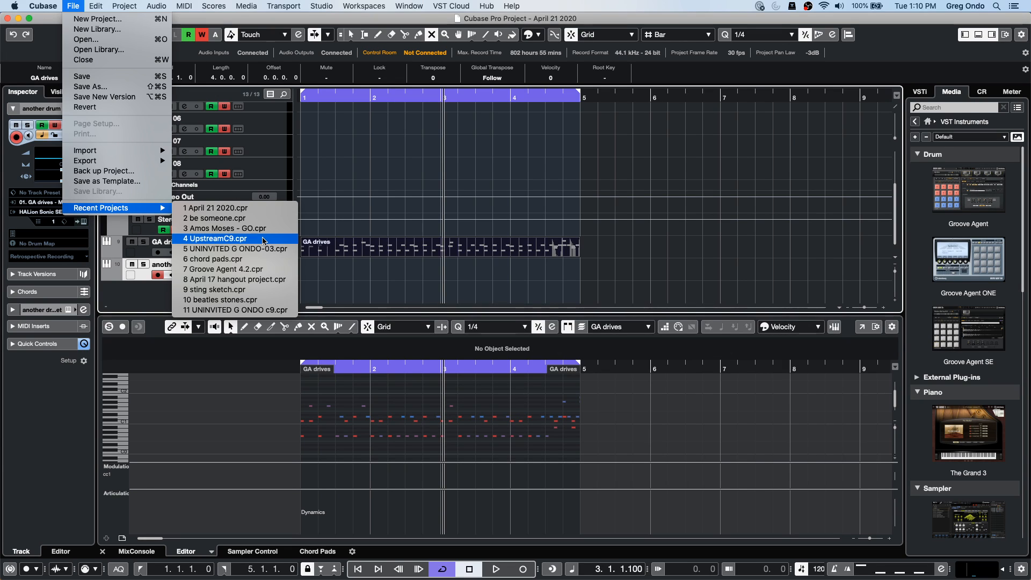
{"action": "left_click", "coordinate": [270, 309]}
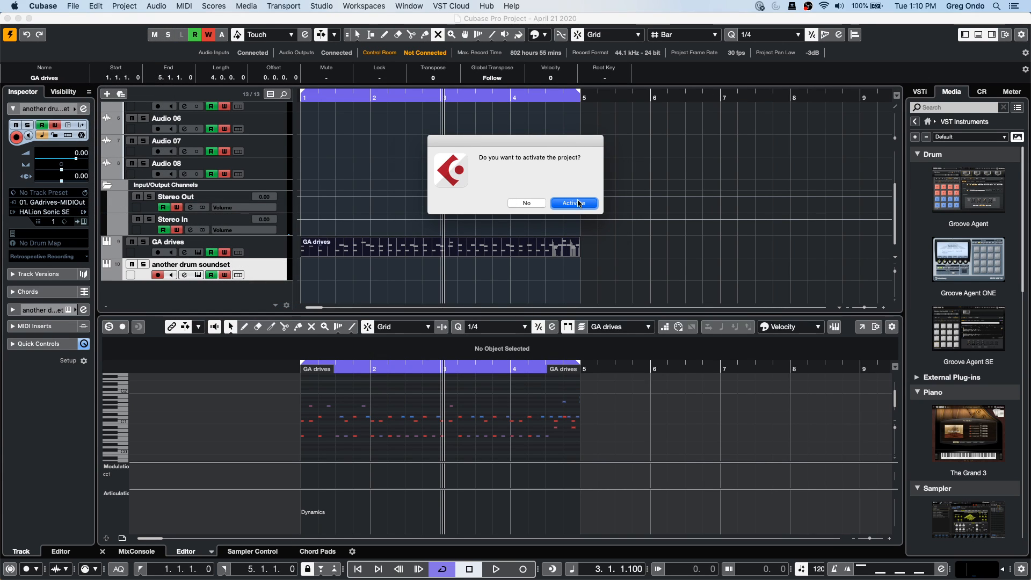
{"action": "left_click", "coordinate": [578, 207]}
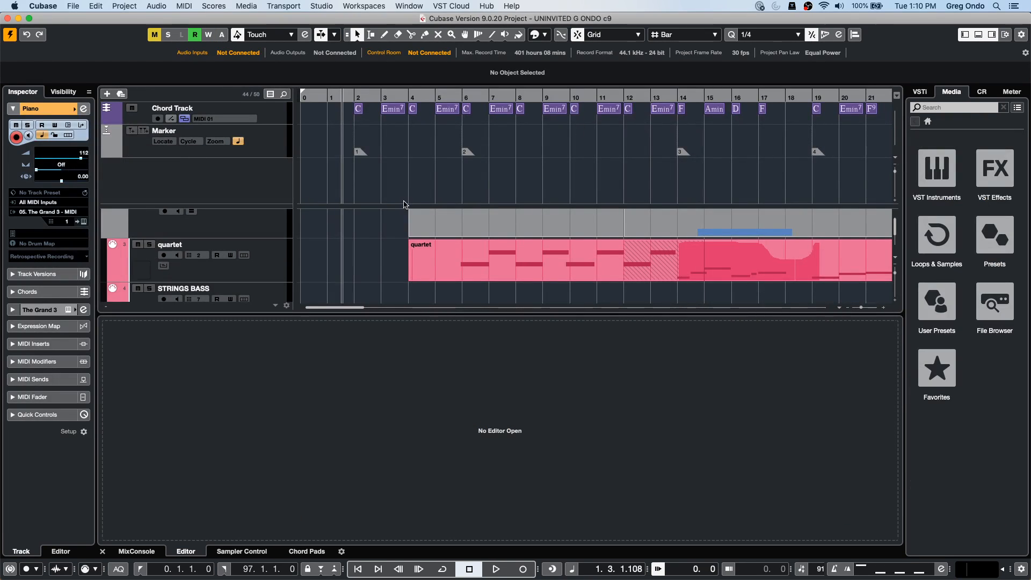
- Enlarge the track area of the arrangement and show the MixConsole beneath it
{"action": "left_click", "coordinate": [337, 94]}
{"action": "left_click_drag", "start_coordinate": [338, 94], "coordinate": [328, 69]}
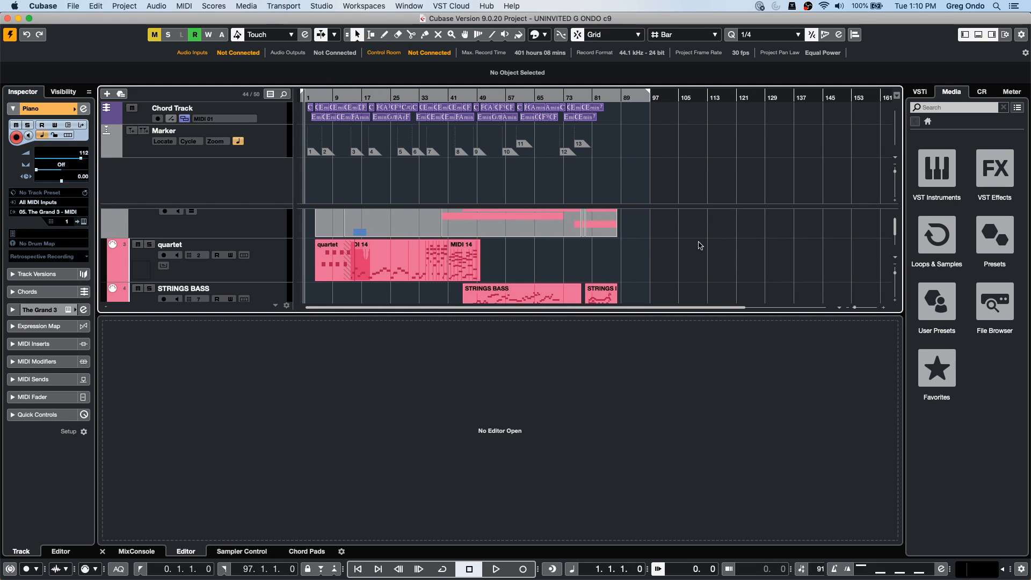
{"action": "scroll", "coordinate": [699, 245], "scroll_direction": "down", "scroll_amount": 6}
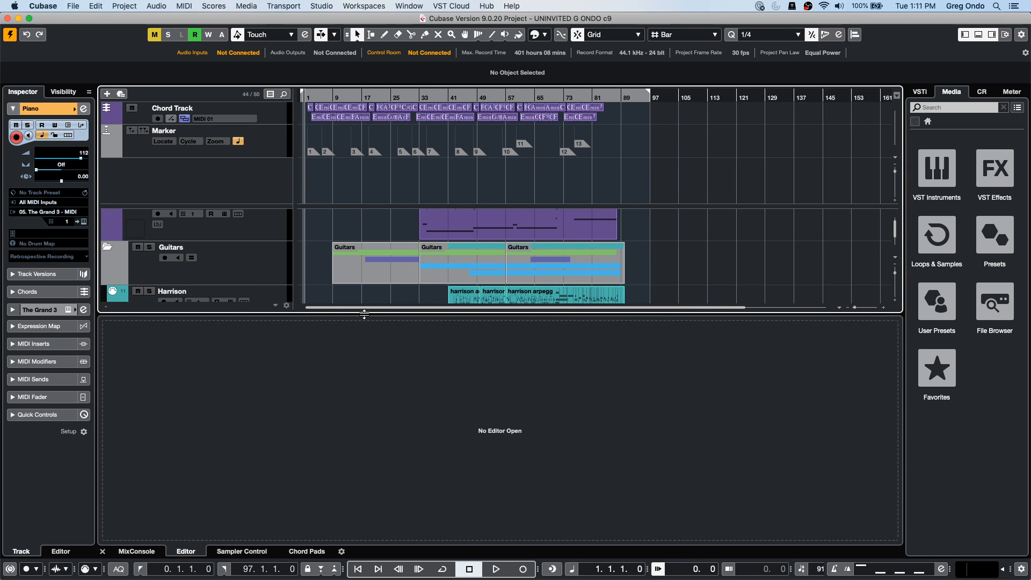
{"action": "left_click_drag", "start_coordinate": [364, 314], "coordinate": [359, 445]}
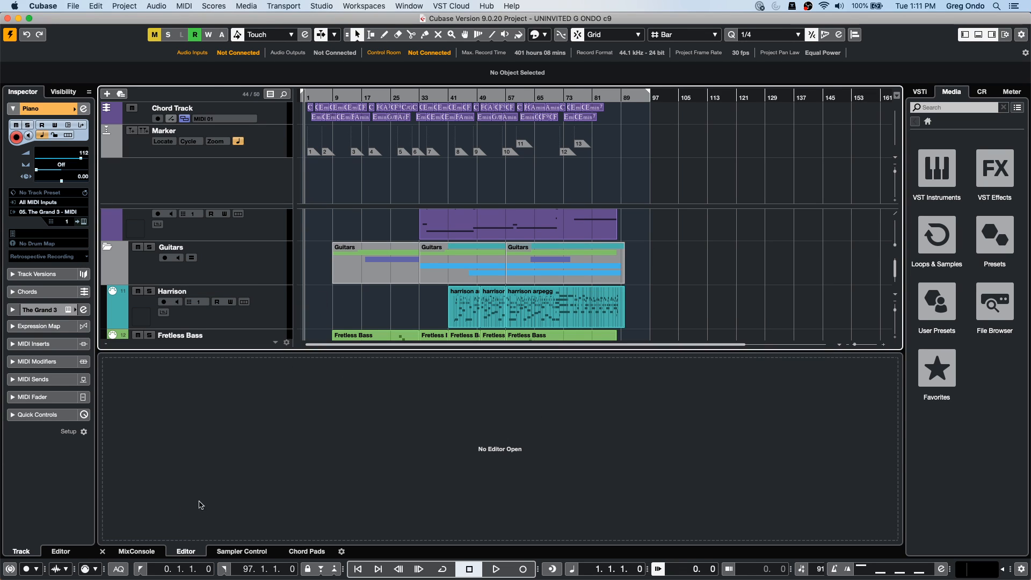
{"action": "left_click", "coordinate": [136, 552]}
- Play the project and move the playback position to about bar 7
{"action": "key", "text": "space"}
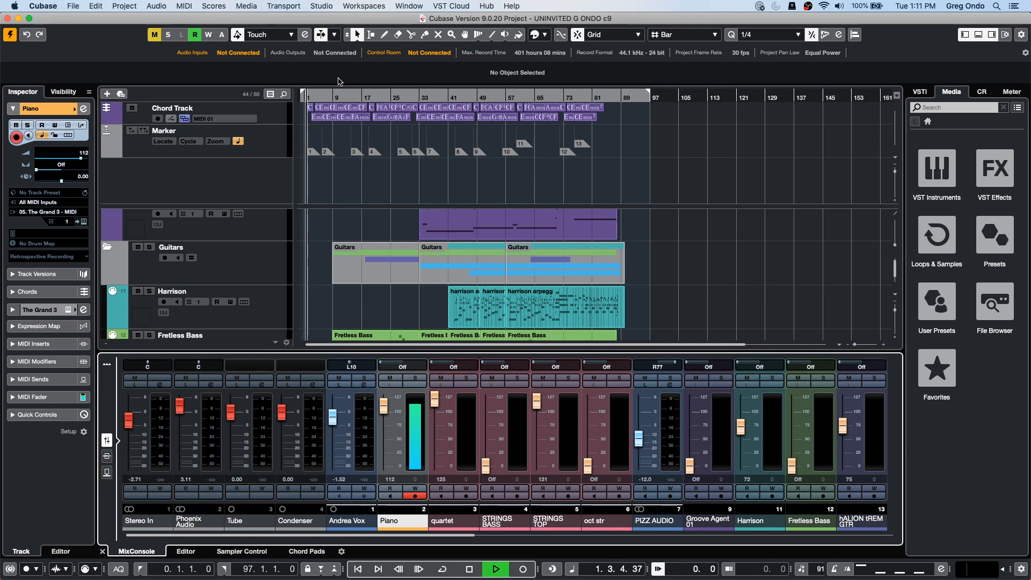
{"action": "left_click", "coordinate": [330, 97]}
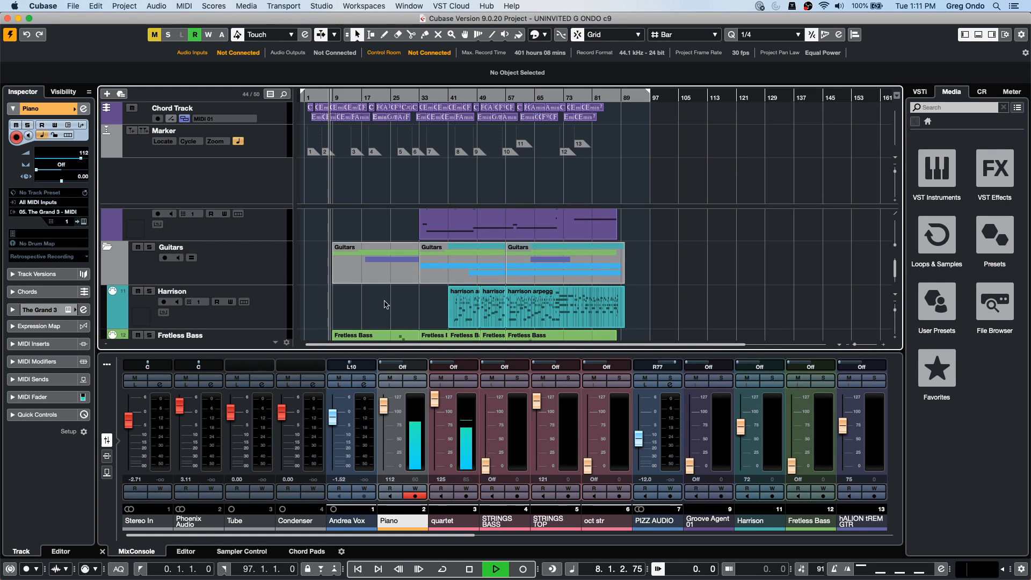
{"action": "scroll", "coordinate": [388, 275], "scroll_direction": "down", "scroll_amount": 3}
{"action": "scroll", "coordinate": [388, 275], "scroll_direction": "up", "scroll_amount": 10}
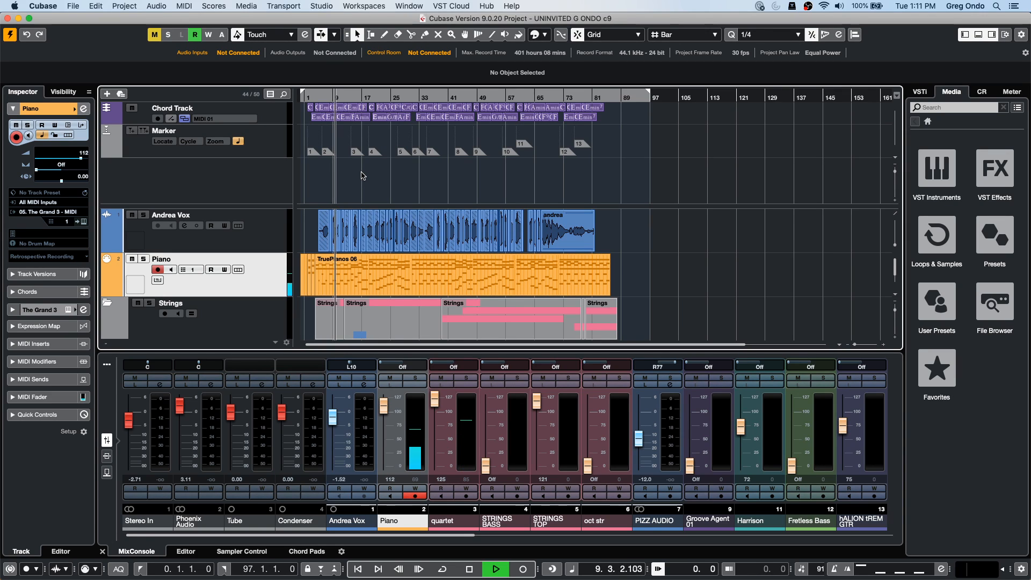
- Assign the Steinberg UR24C as audio device for the Yamaha HS7 Control Room monitor, using UR24C Mix L and R, and stop playback
{"action": "key", "text": "F4"}
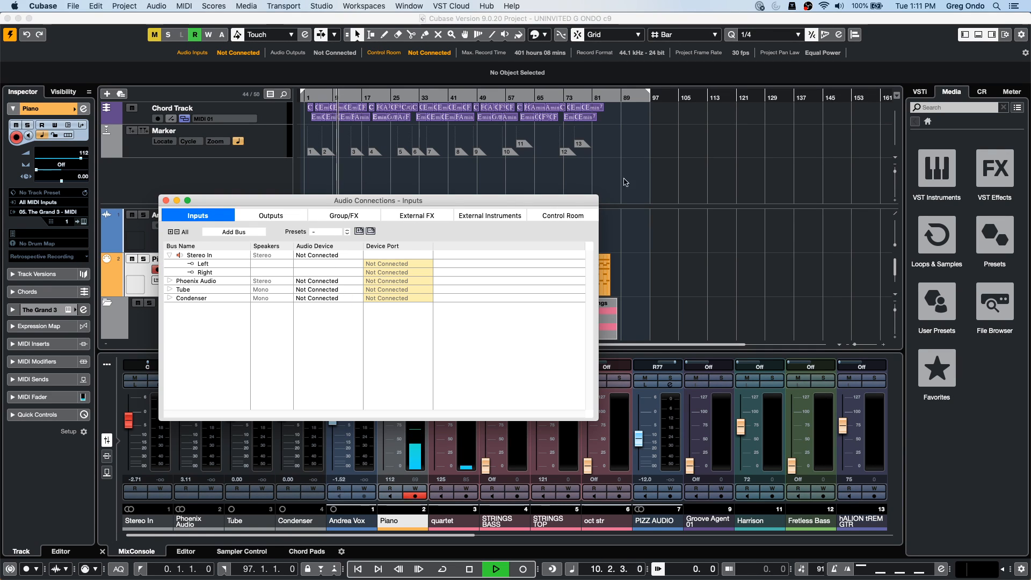
{"action": "left_click", "coordinate": [571, 215]}
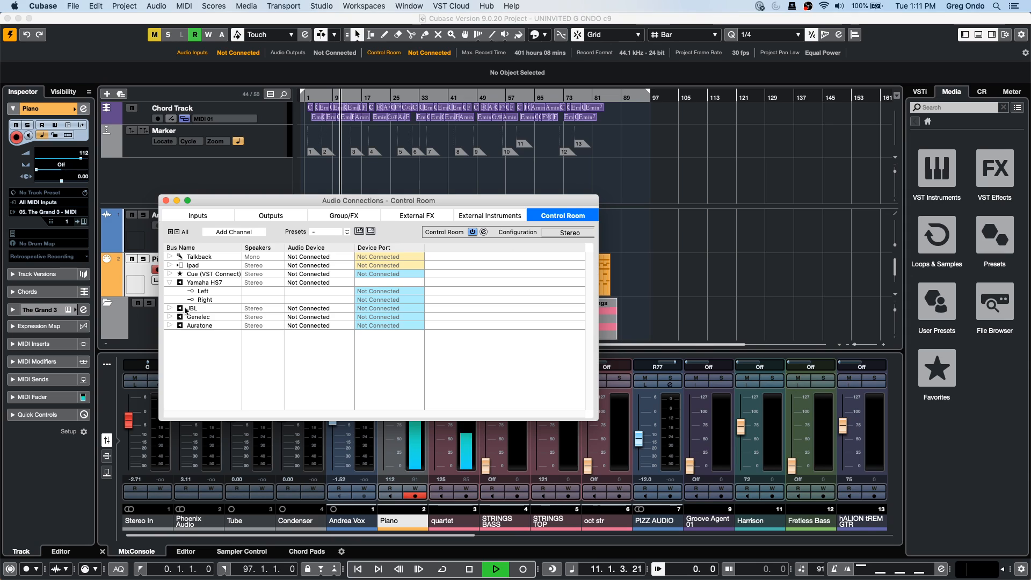
{"action": "left_click", "coordinate": [322, 283]}
{"action": "left_click", "coordinate": [322, 290]}
{"action": "left_click", "coordinate": [323, 290]}
{"action": "left_click", "coordinate": [324, 308]}
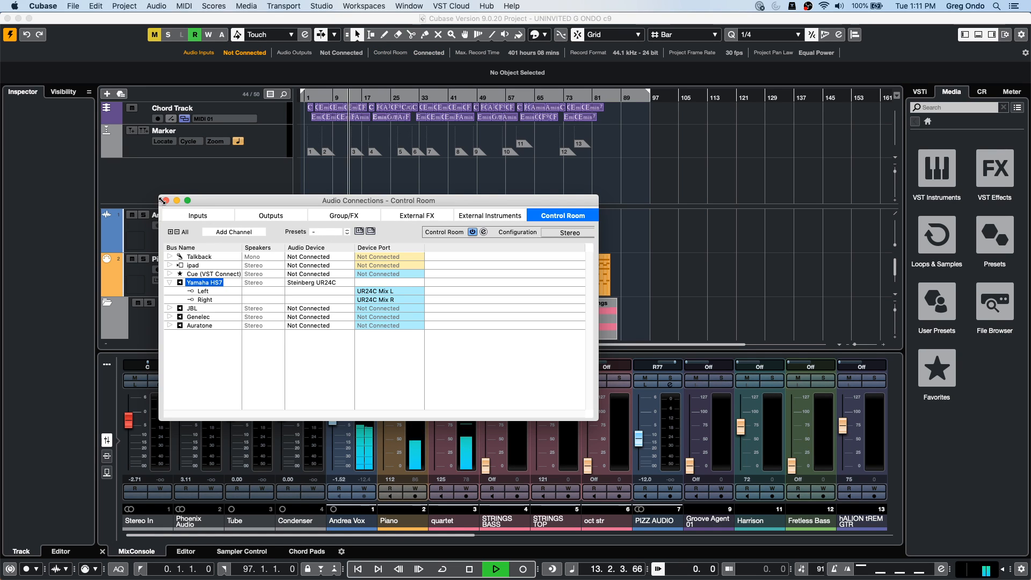
{"action": "left_click", "coordinate": [166, 200]}
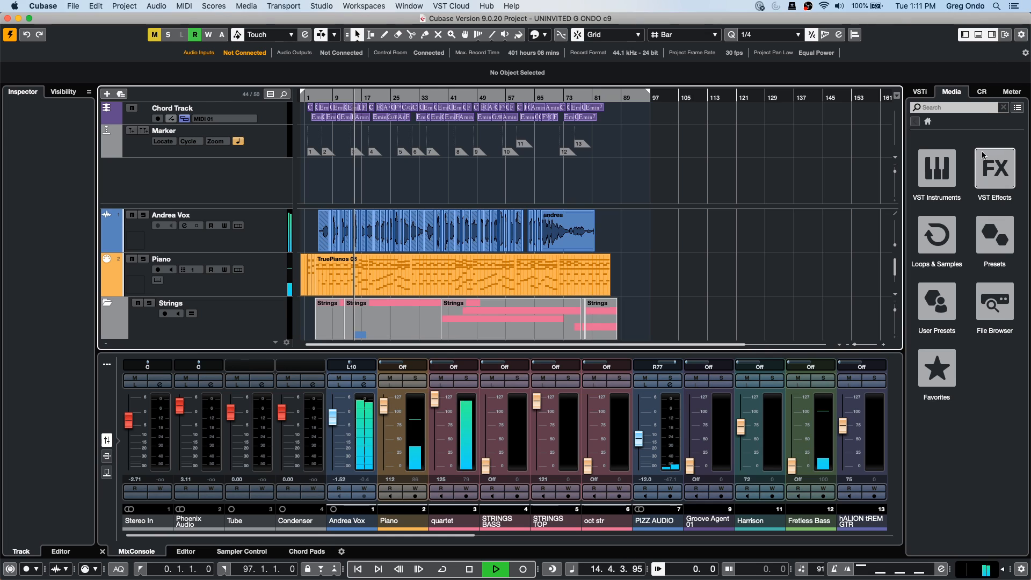
{"action": "key", "text": "space"}
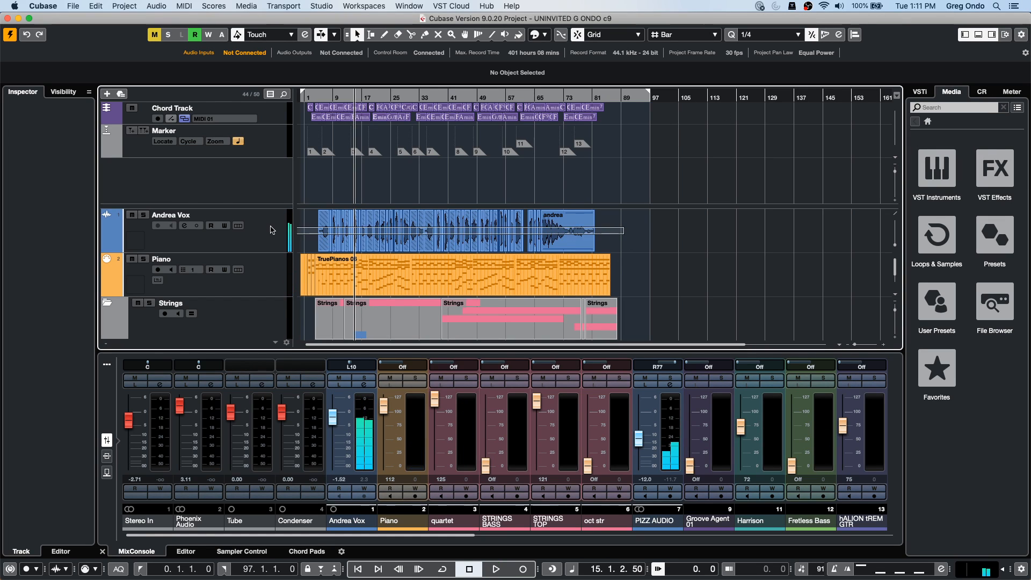
- Duplicate the lead vocal track together with all its audio events
{"action": "double_click", "coordinate": [272, 230]}
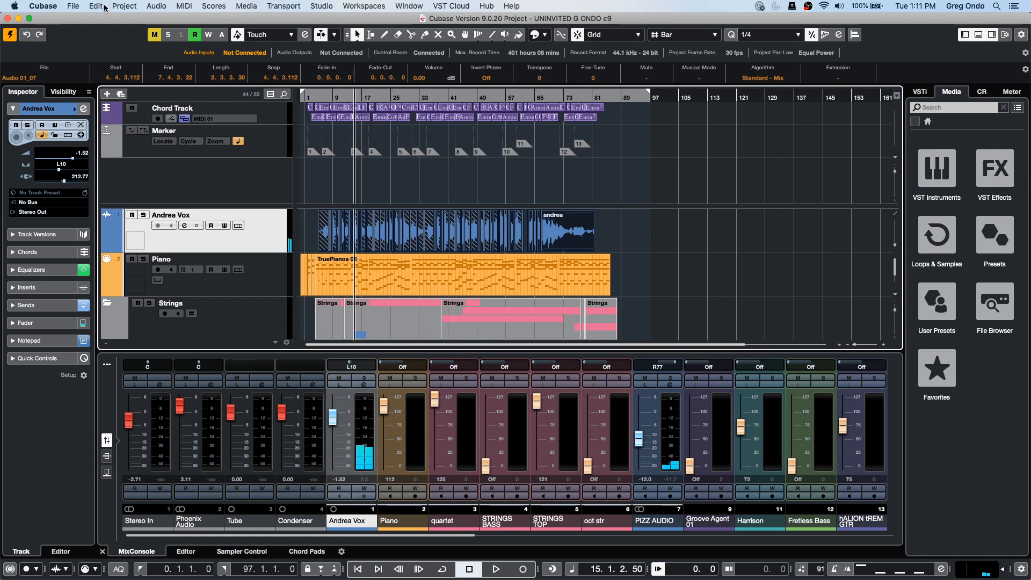
{"action": "left_click", "coordinate": [124, 5]}
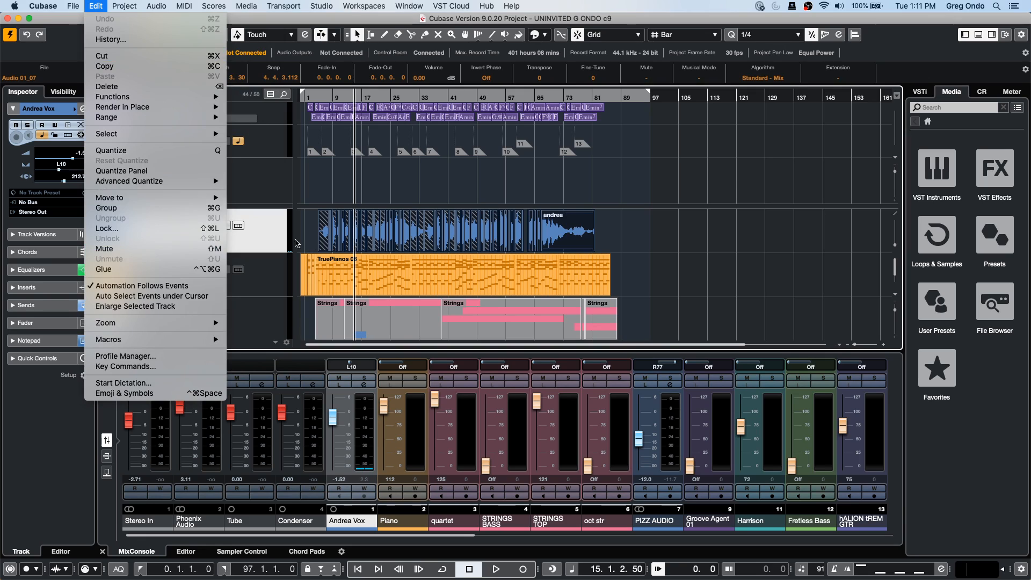
{"action": "left_click", "coordinate": [100, 4]}
{"action": "right_click", "coordinate": [268, 237]}
{"action": "left_click", "coordinate": [333, 270]}
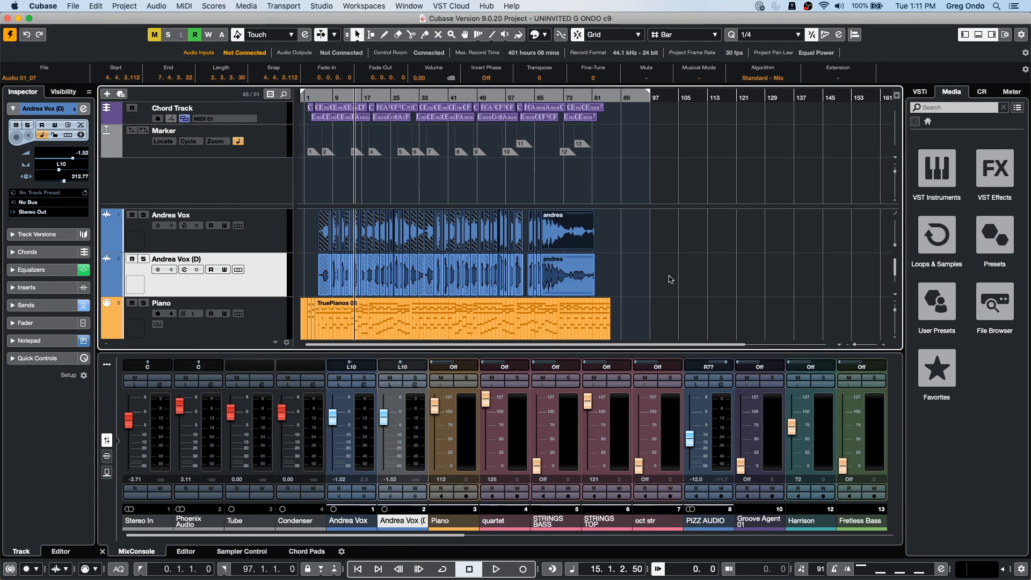
- Bounce all events on the duplicated vocal track into one audio file and replace the original events
{"action": "left_click_drag", "start_coordinate": [606, 271], "coordinate": [329, 270]}
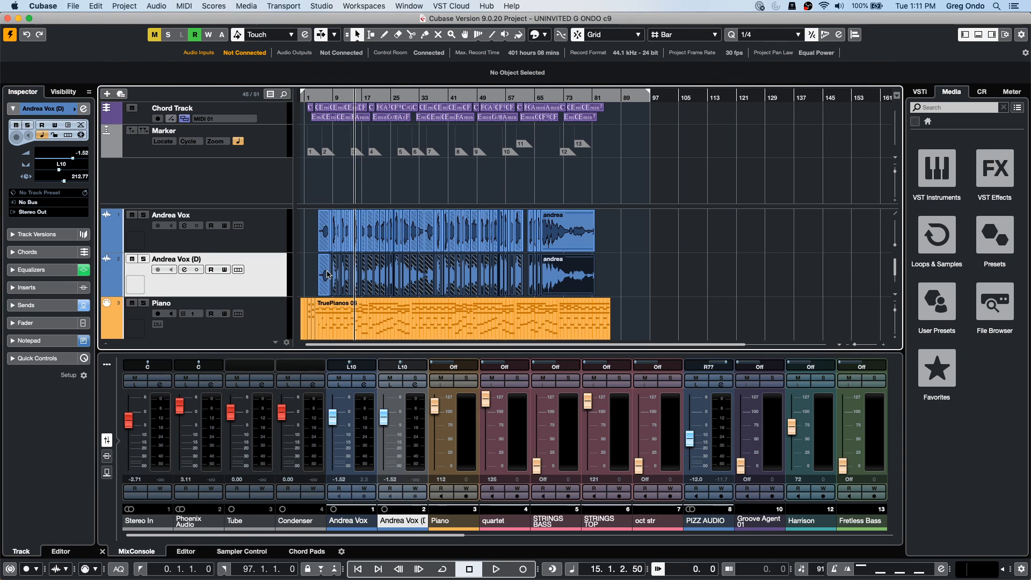
{"action": "left_click", "coordinate": [323, 281]}
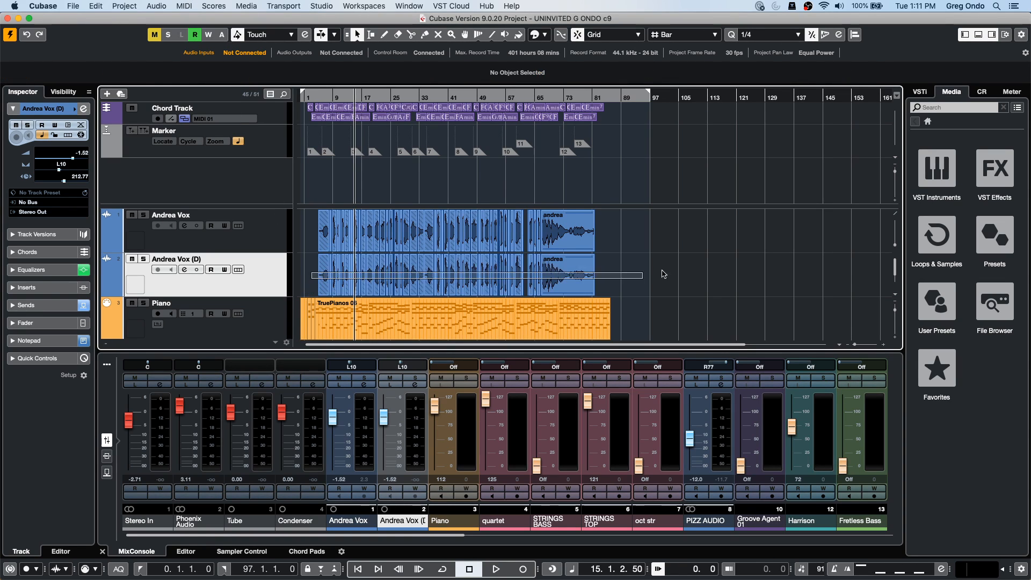
{"action": "left_click", "coordinate": [156, 6]}
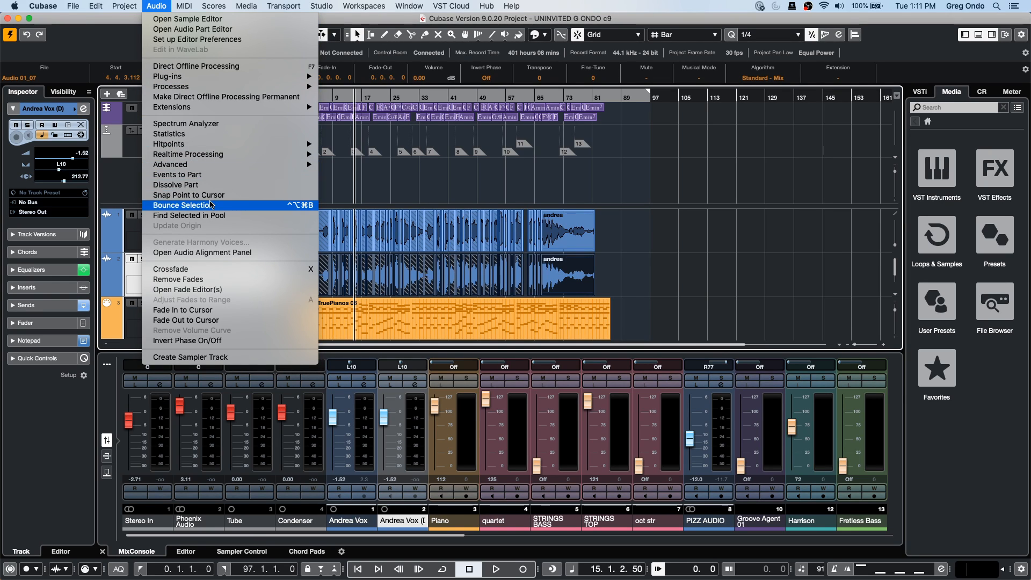
{"action": "left_click", "coordinate": [204, 205]}
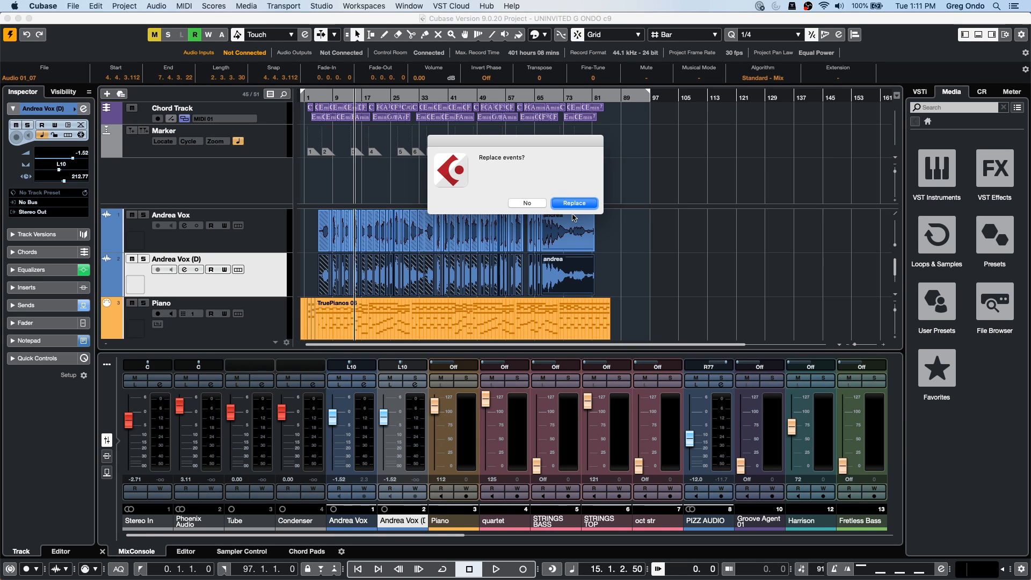
{"action": "left_click", "coordinate": [574, 204]}
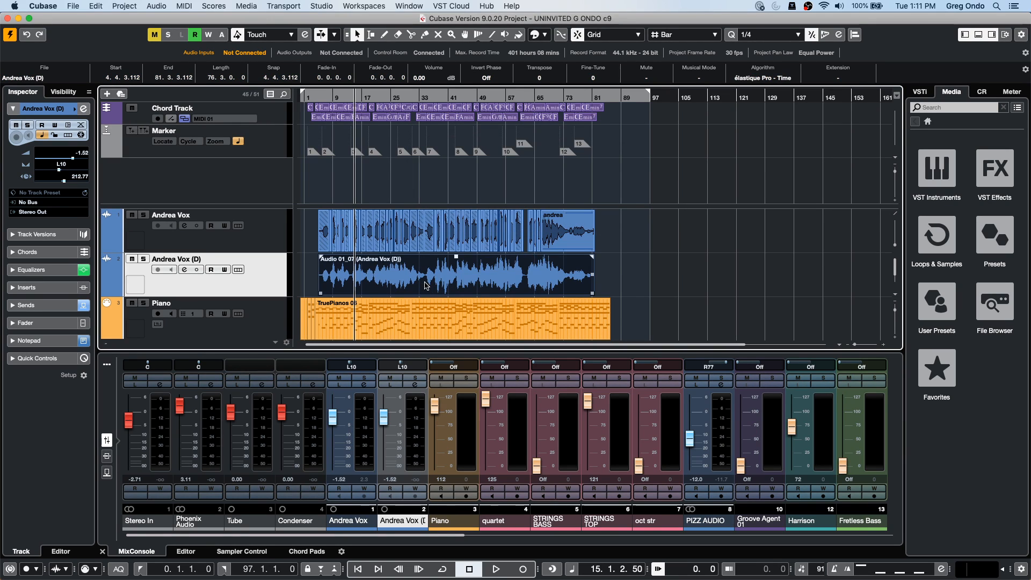
- Open the bounced vocal in a separate Sample Editor window and enable VariAudio editing
{"action": "double_click", "coordinate": [425, 281]}
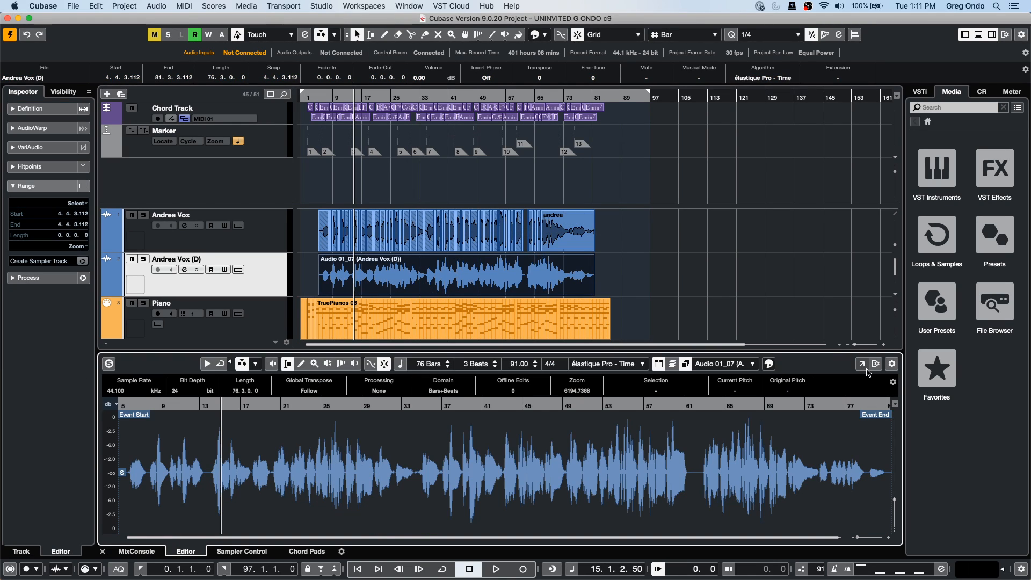
{"action": "left_click", "coordinate": [861, 363]}
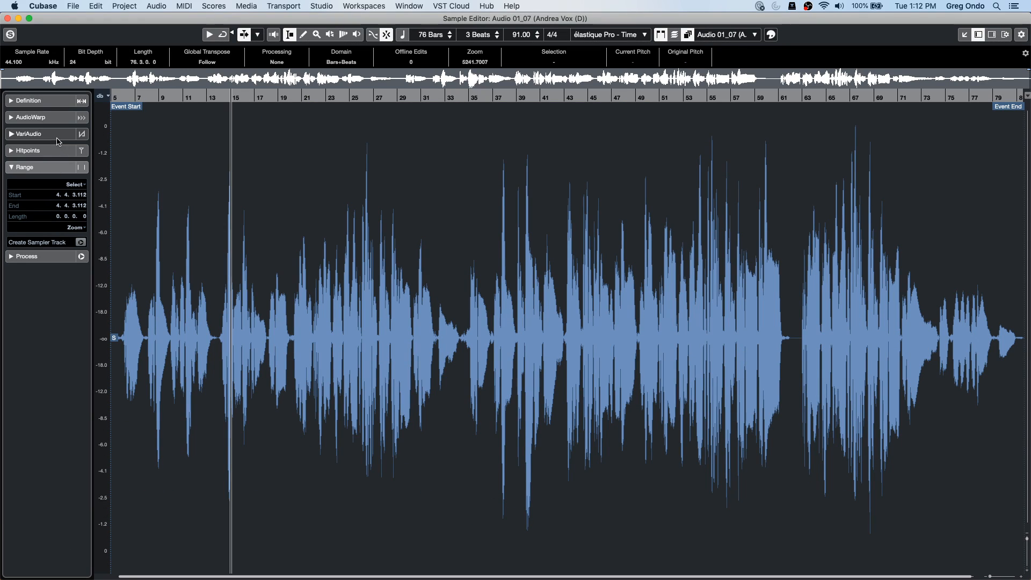
{"action": "left_click", "coordinate": [60, 137]}
{"action": "left_click", "coordinate": [81, 150]}
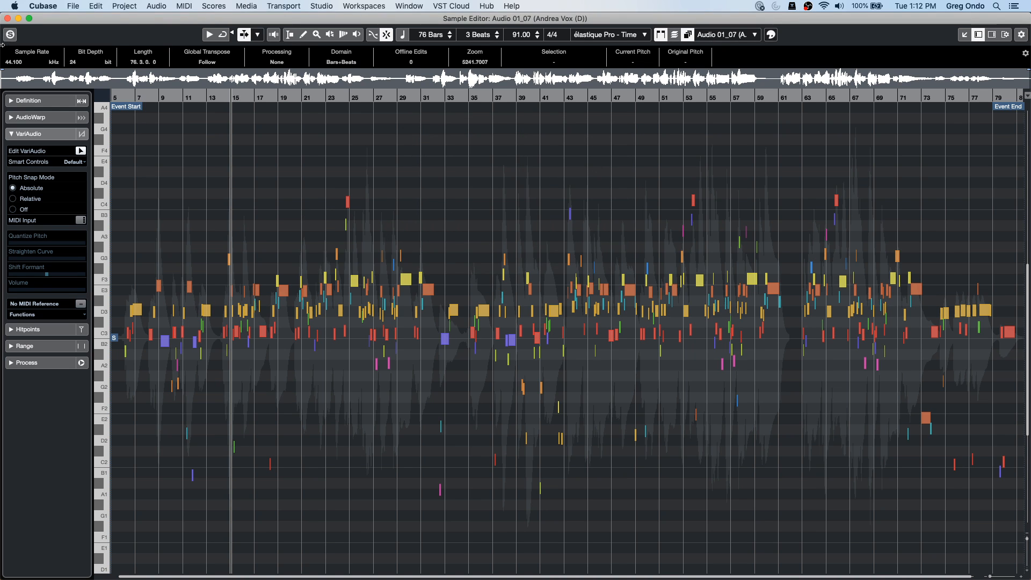
- Play the vocal in the Sample Editor from just before bar 15, following the pitch segments up close
{"action": "left_click", "coordinate": [228, 99]}
{"action": "left_click_drag", "start_coordinate": [227, 99], "coordinate": [902, 538]}
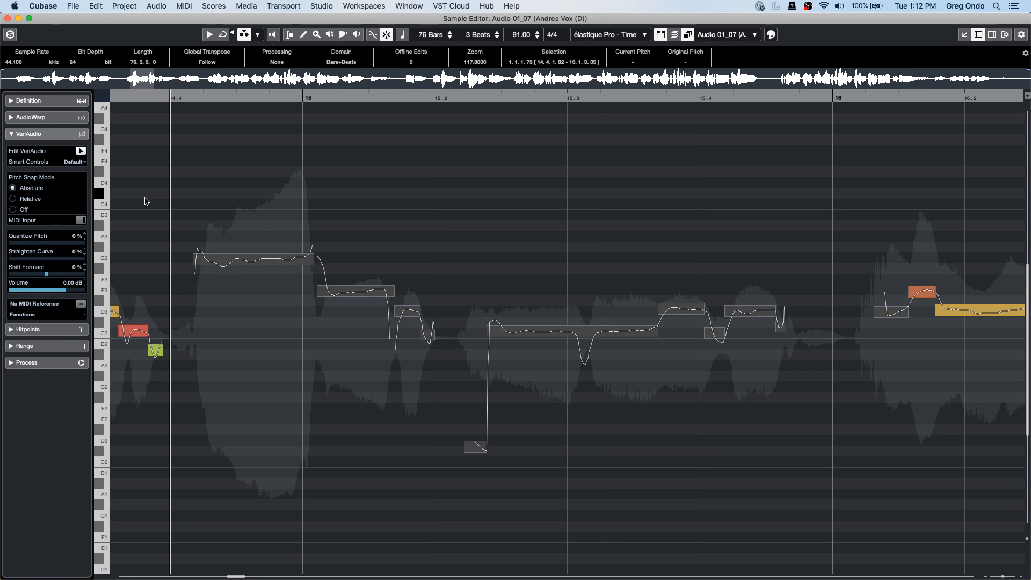
{"action": "key", "text": "space"}
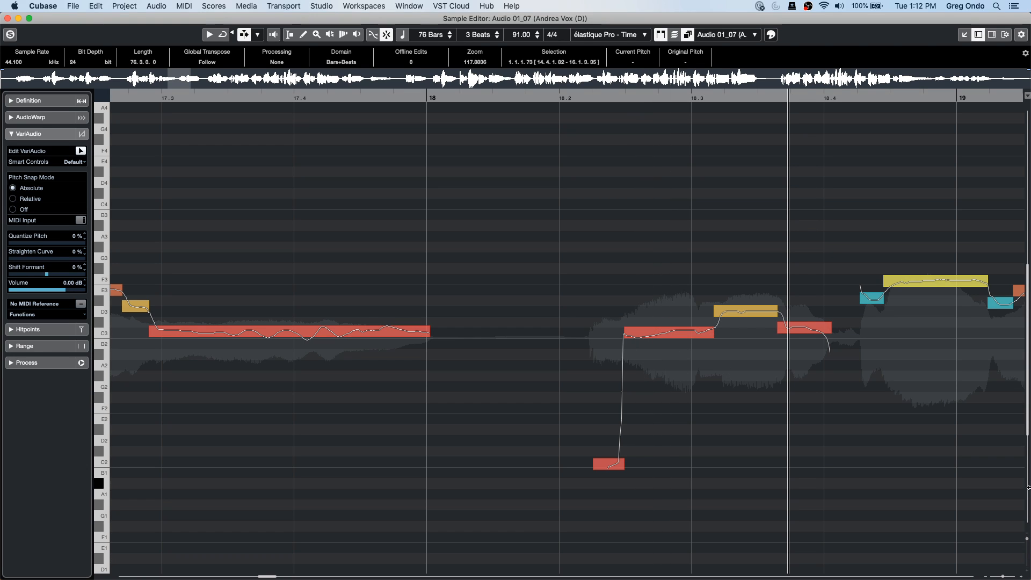
- Examine the pitch curves of the C3 segments between bars 17 and 19 in close-up
{"action": "left_click_drag", "start_coordinate": [1026, 538], "coordinate": [1026, 551]}
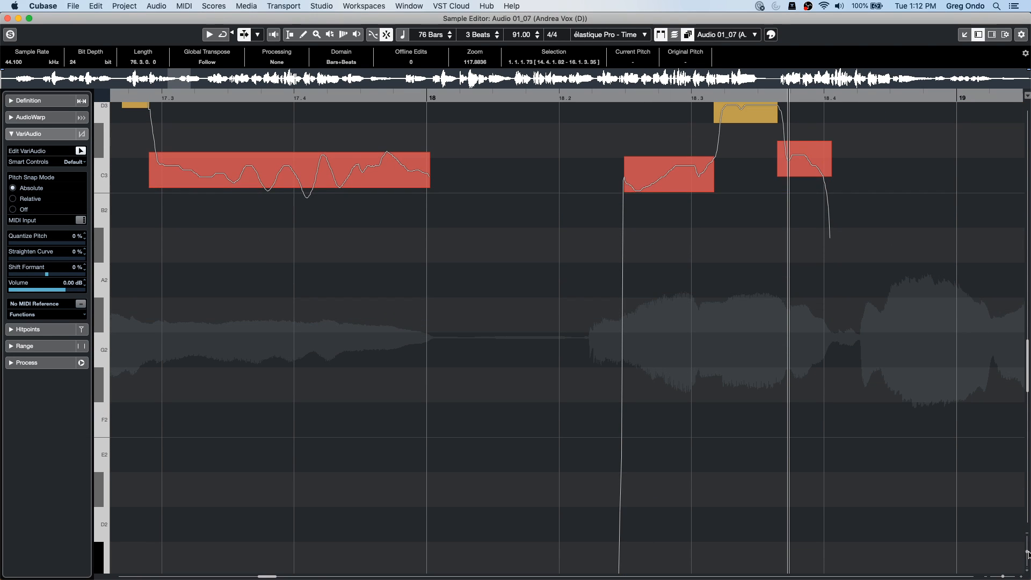
{"action": "scroll", "coordinate": [490, 278], "scroll_direction": "down", "scroll_amount": 1}
{"action": "scroll", "coordinate": [491, 279], "scroll_direction": "up", "scroll_amount": 5}
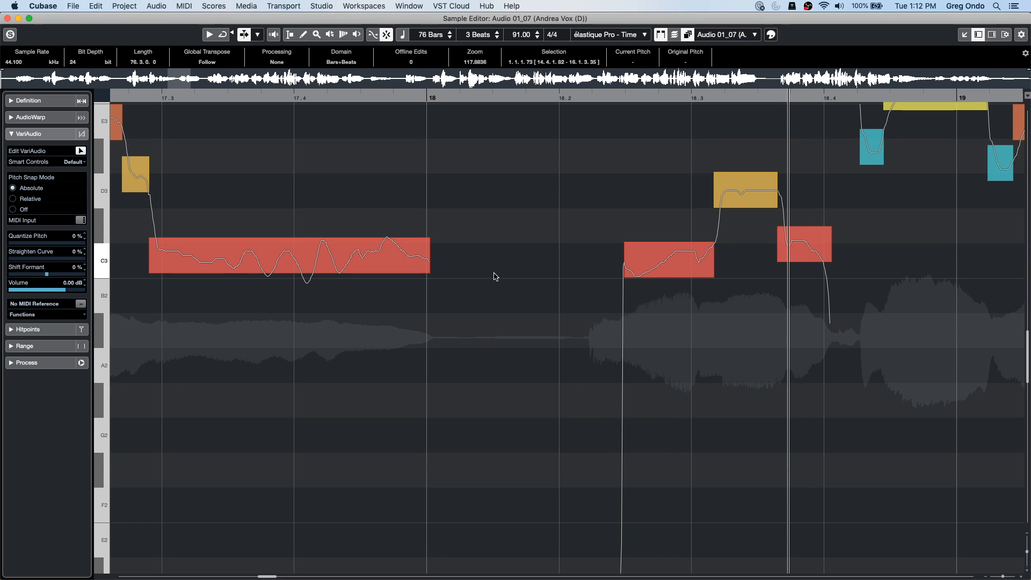
{"action": "scroll", "coordinate": [496, 277], "scroll_direction": "up", "scroll_amount": 1}
{"action": "scroll", "coordinate": [490, 277], "scroll_direction": "up", "scroll_amount": 1}
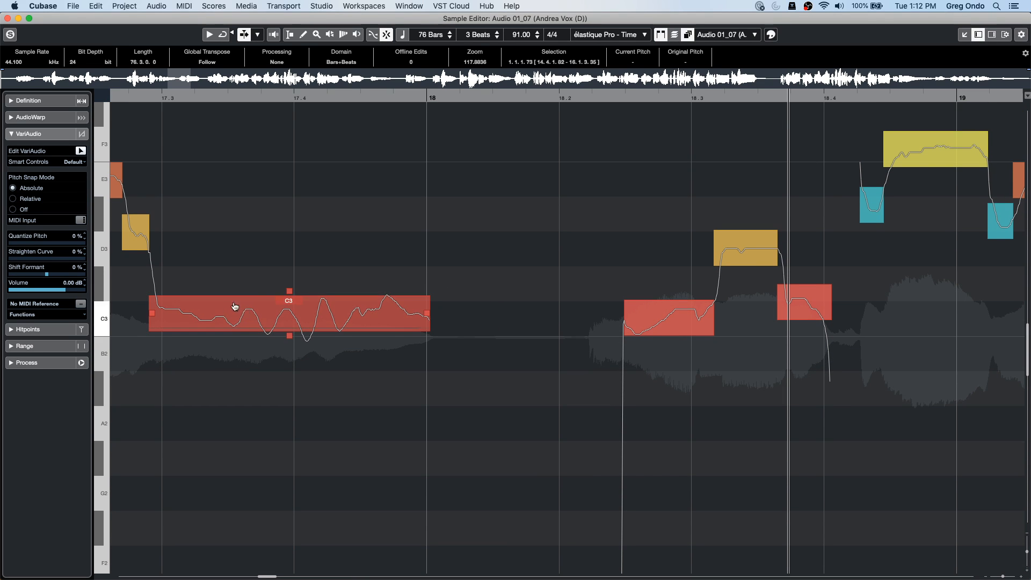
{"action": "mouse_move", "coordinate": [694, 329]}
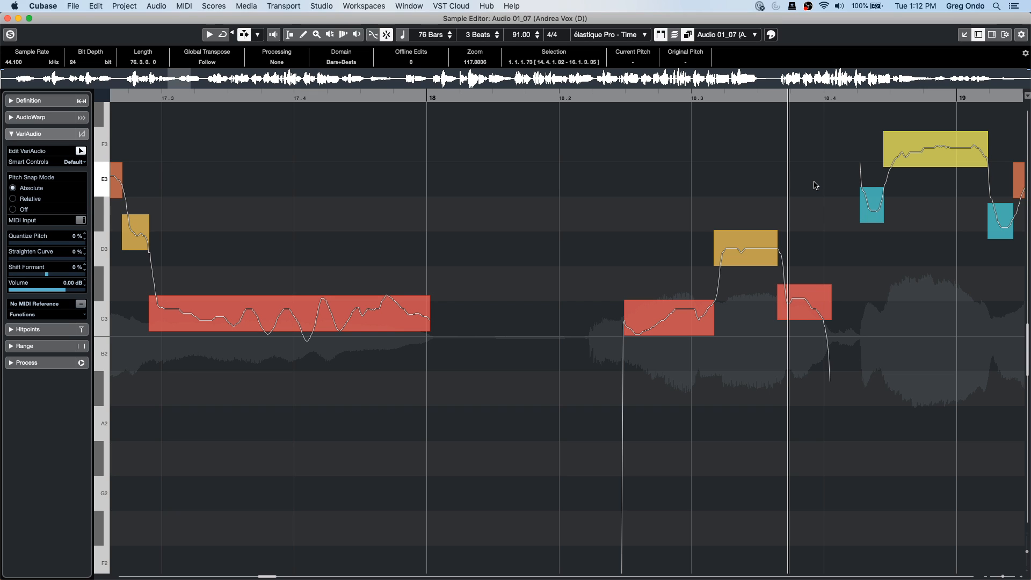
{"action": "mouse_move", "coordinate": [294, 300]}
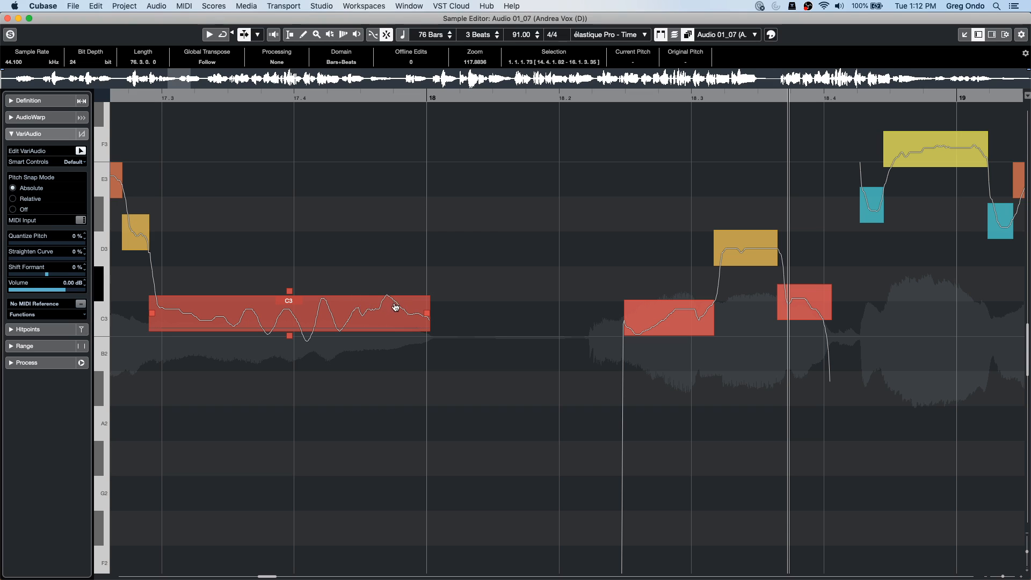
{"action": "mouse_move", "coordinate": [628, 315]}
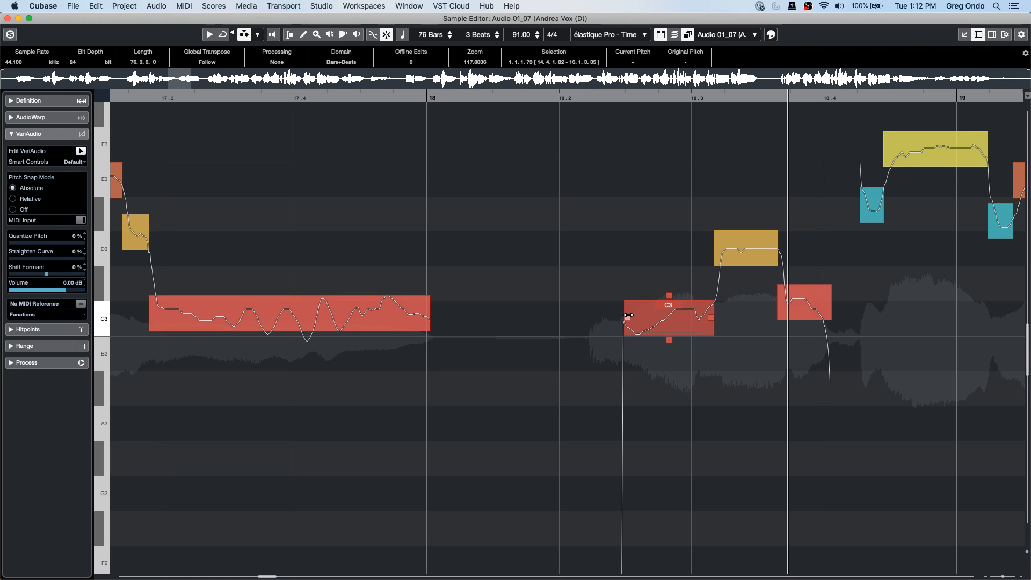
{"action": "left_click", "coordinate": [600, 314]}
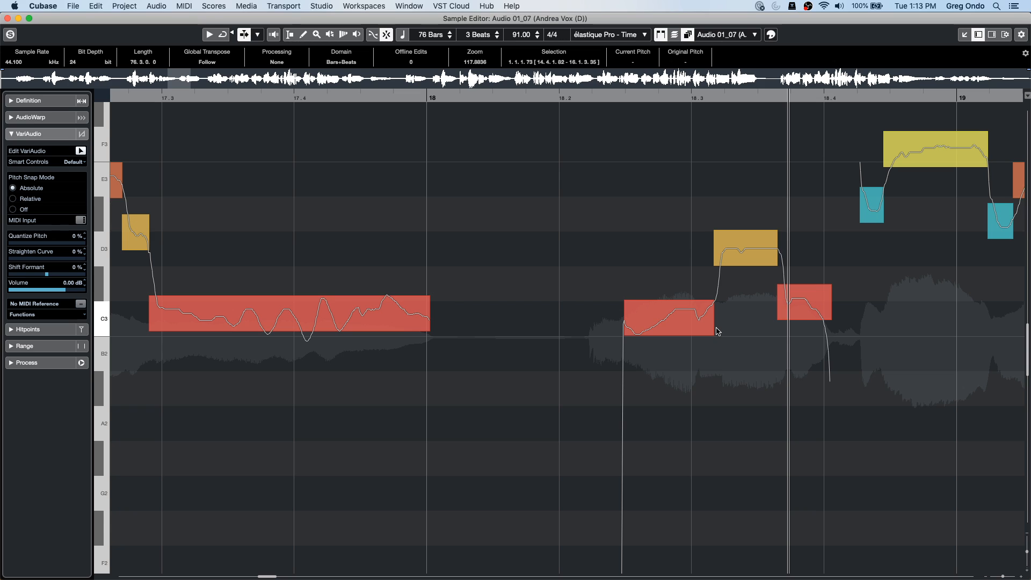
- Select the four pitch segments between 17.2 and 18.4 and close the separate Sample Editor window
{"action": "left_click_drag", "start_coordinate": [204, 167], "coordinate": [781, 370]}
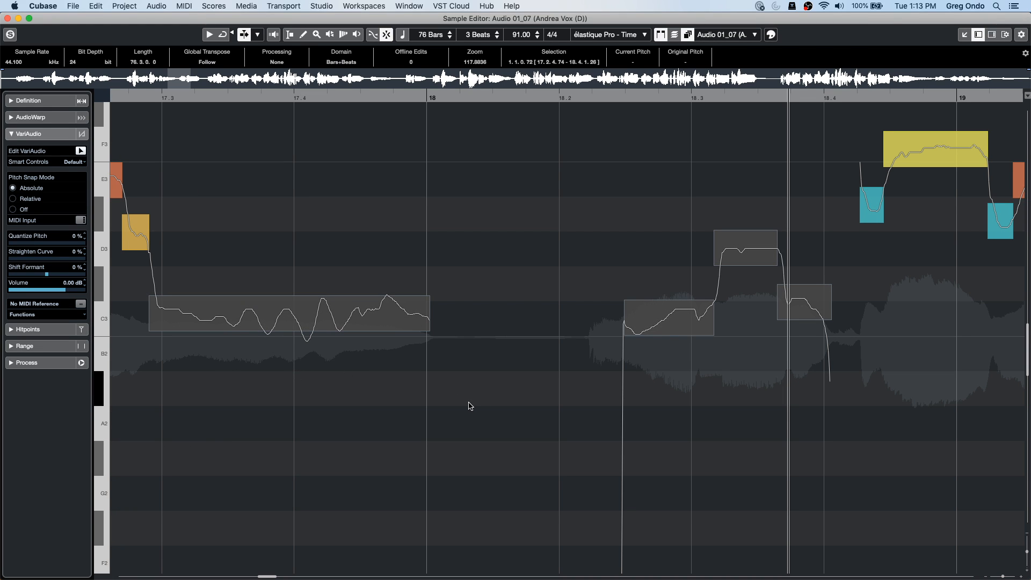
{"action": "scroll", "coordinate": [469, 403], "scroll_direction": "down", "scroll_amount": 8}
{"action": "scroll", "coordinate": [470, 400], "scroll_direction": "up", "scroll_amount": 7}
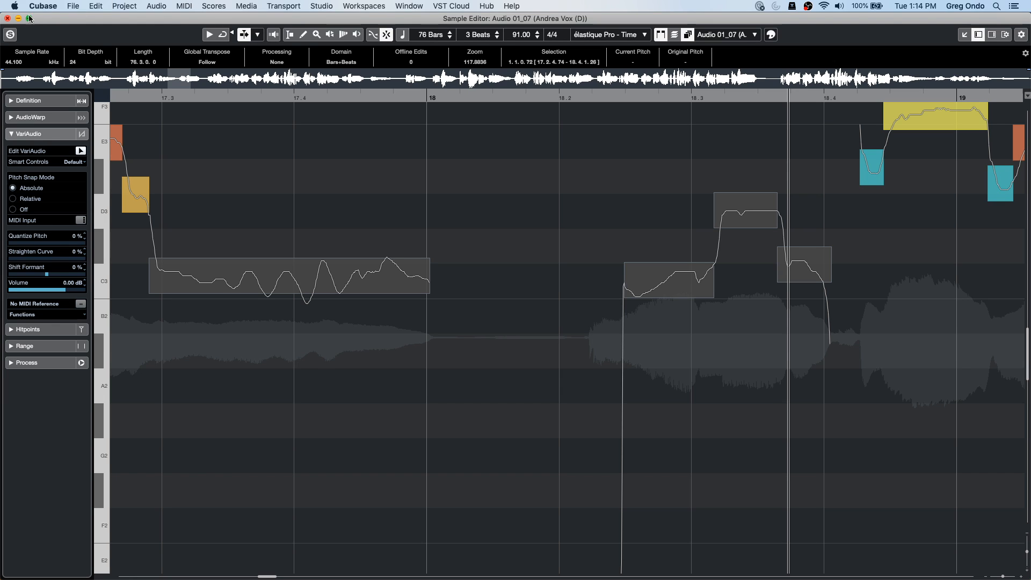
{"action": "left_click", "coordinate": [7, 18]}
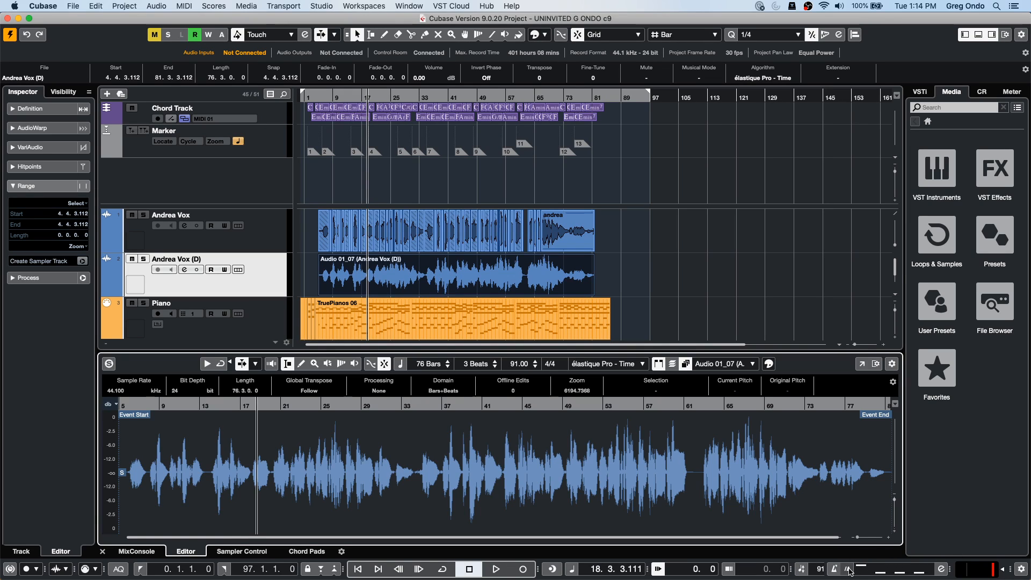
- Hide the Pre-roll & Post-roll section of the transport bar and show it again
{"action": "left_click", "coordinate": [1022, 569]}
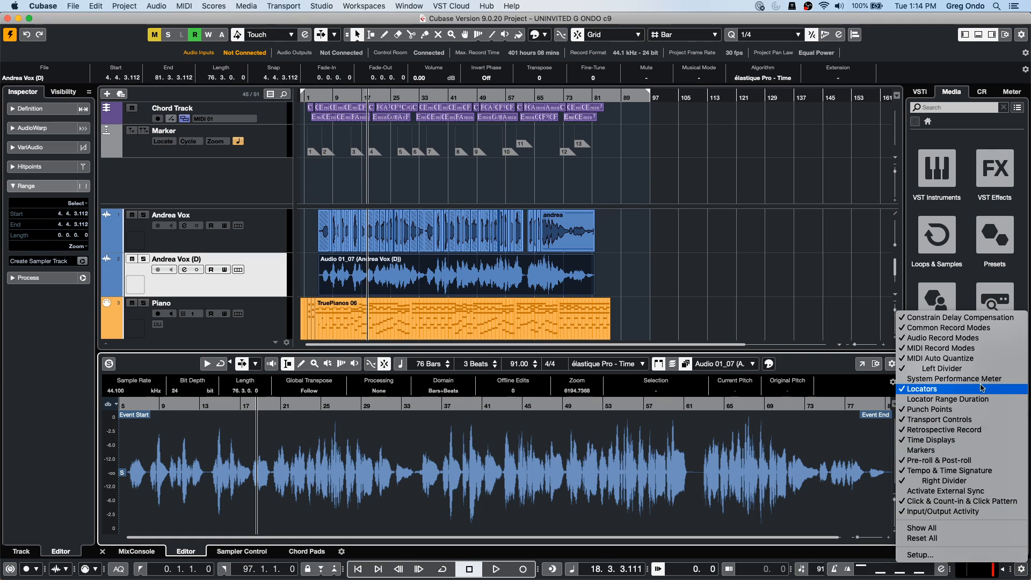
{"action": "left_click", "coordinate": [960, 460]}
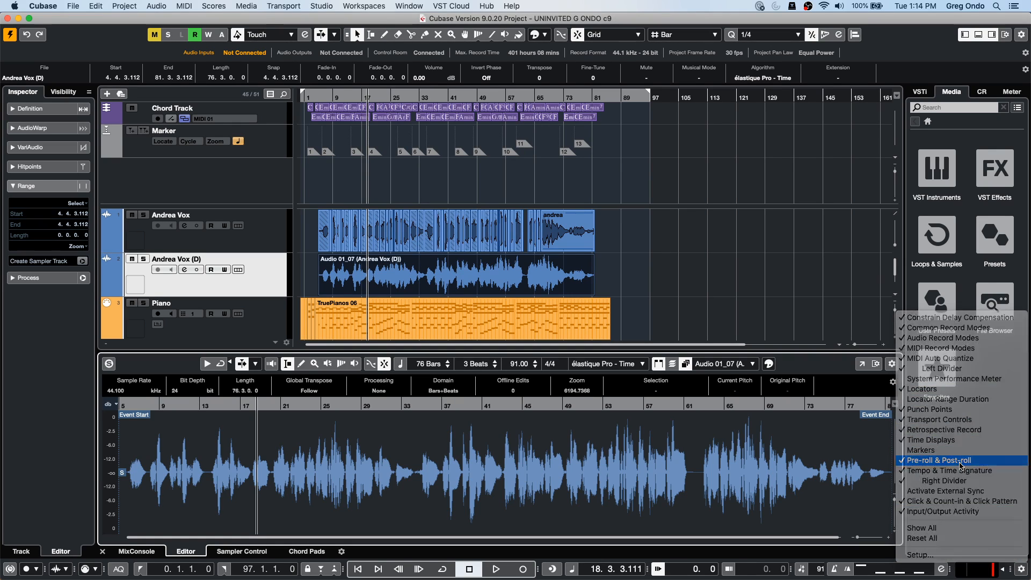
{"action": "left_click", "coordinate": [1021, 568]}
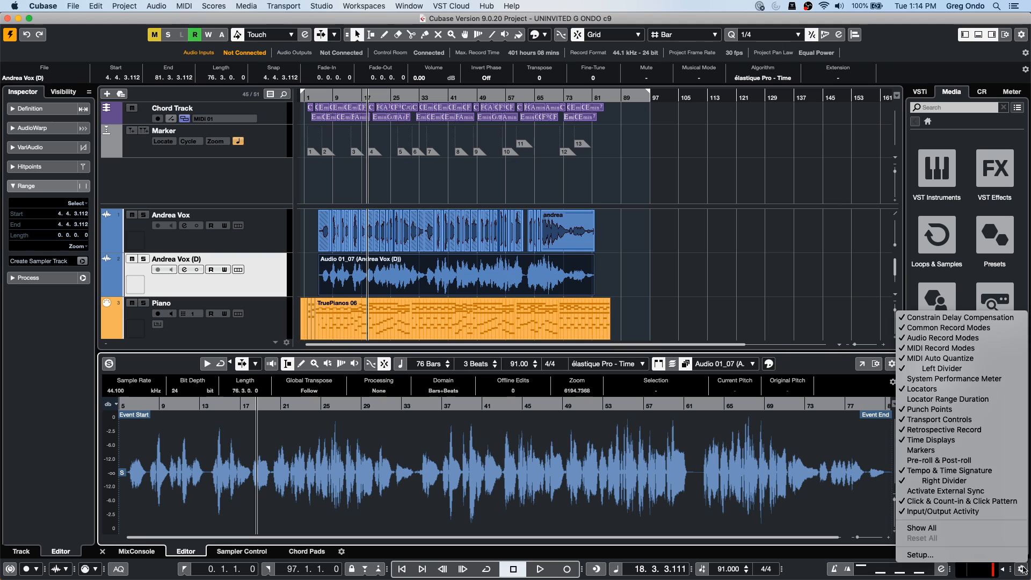
{"action": "left_click", "coordinate": [955, 461]}
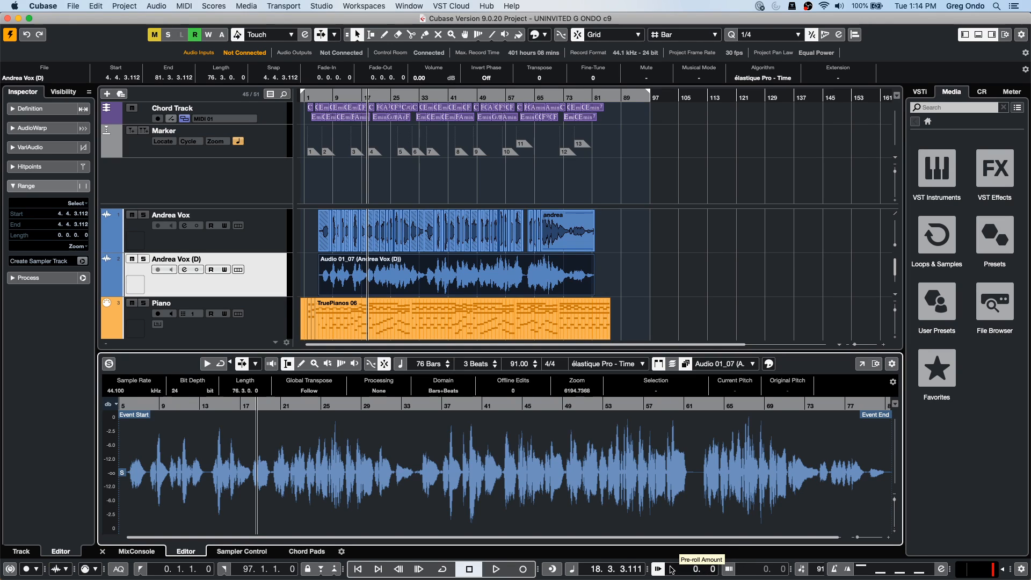
- Set the pre-roll amount on the transport bar to 1 bar
{"action": "scroll", "coordinate": [679, 570], "scroll_direction": "up", "scroll_amount": 2}
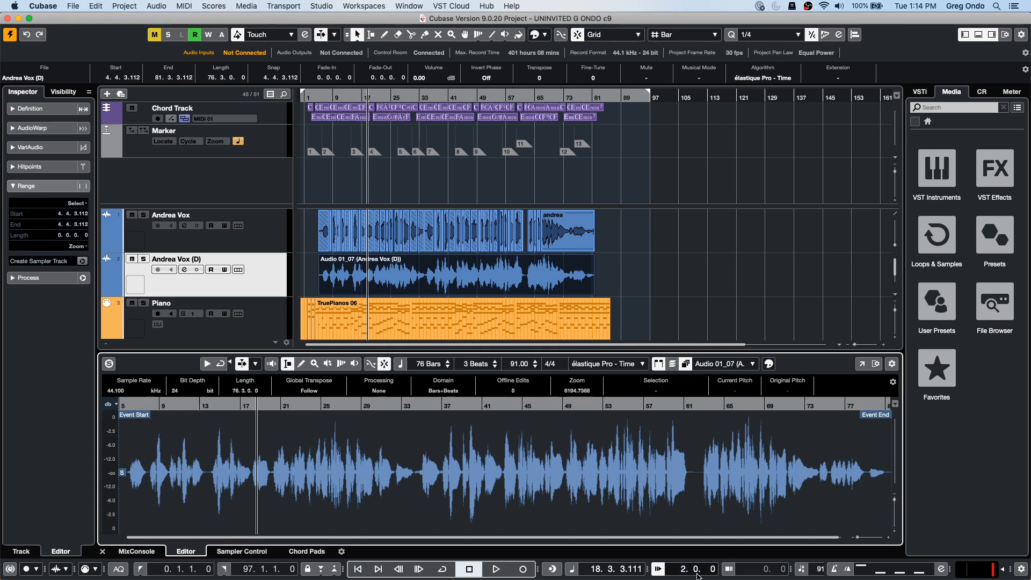
{"action": "scroll", "coordinate": [679, 571], "scroll_direction": "down", "scroll_amount": 1}
{"action": "scroll", "coordinate": [680, 571], "scroll_direction": "down", "scroll_amount": 1}
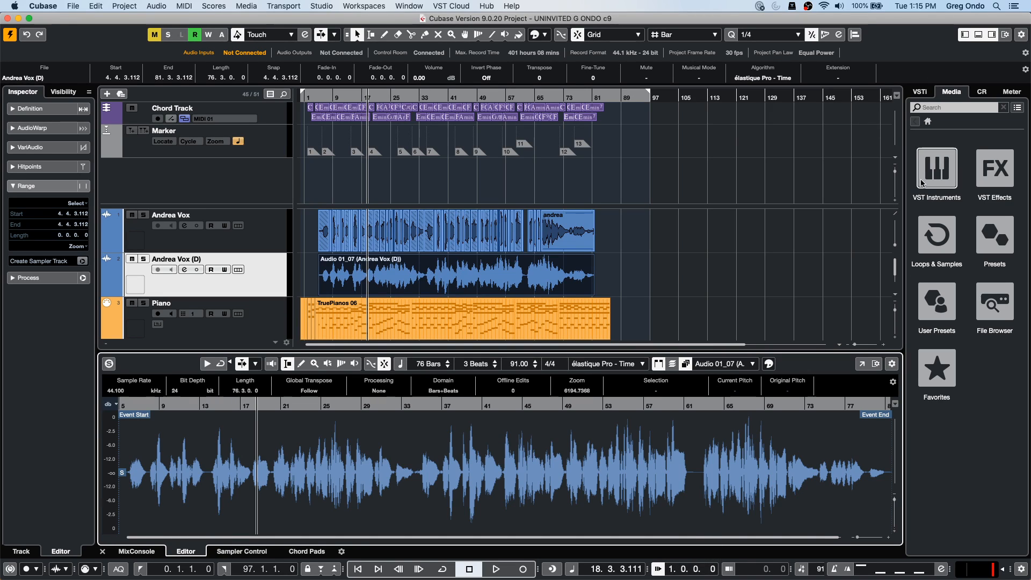
- Set the duplicated vocal track's input to Left - Stereo In and arm the track for recording
{"action": "left_click", "coordinate": [632, 95]}
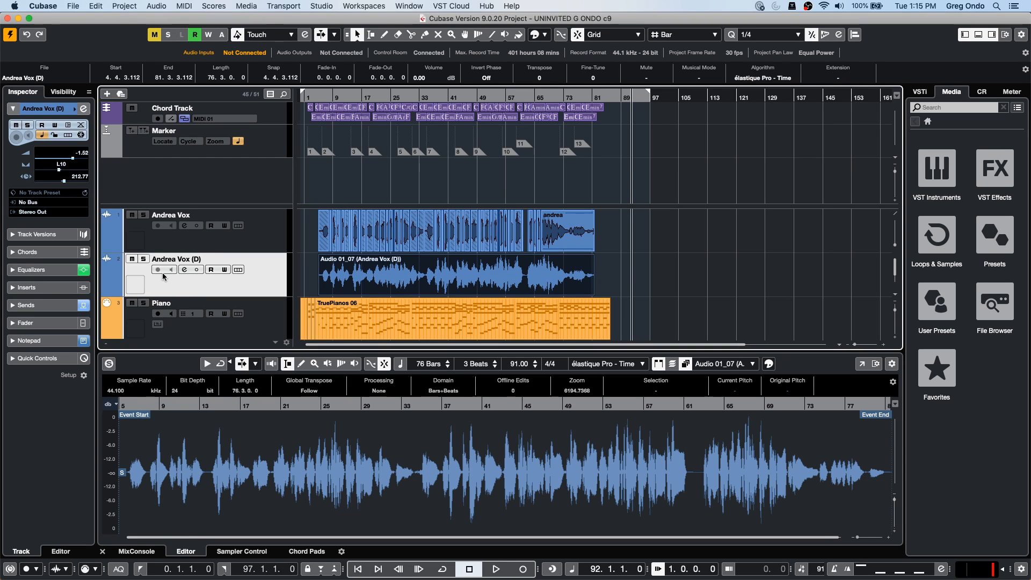
{"action": "left_click", "coordinate": [36, 202]}
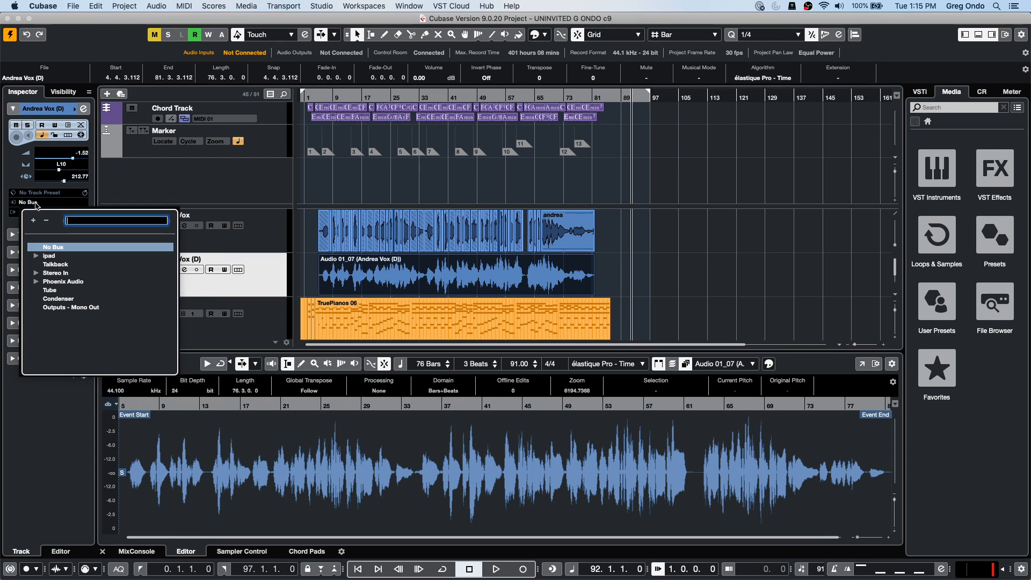
{"action": "left_click", "coordinate": [36, 273]}
{"action": "left_click", "coordinate": [57, 281]}
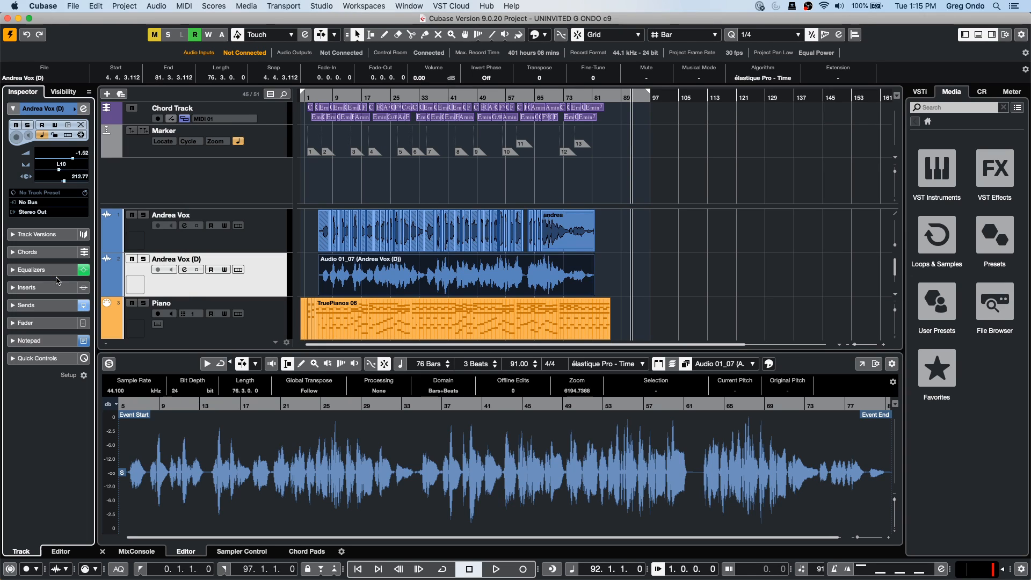
{"action": "left_click", "coordinate": [157, 270]}
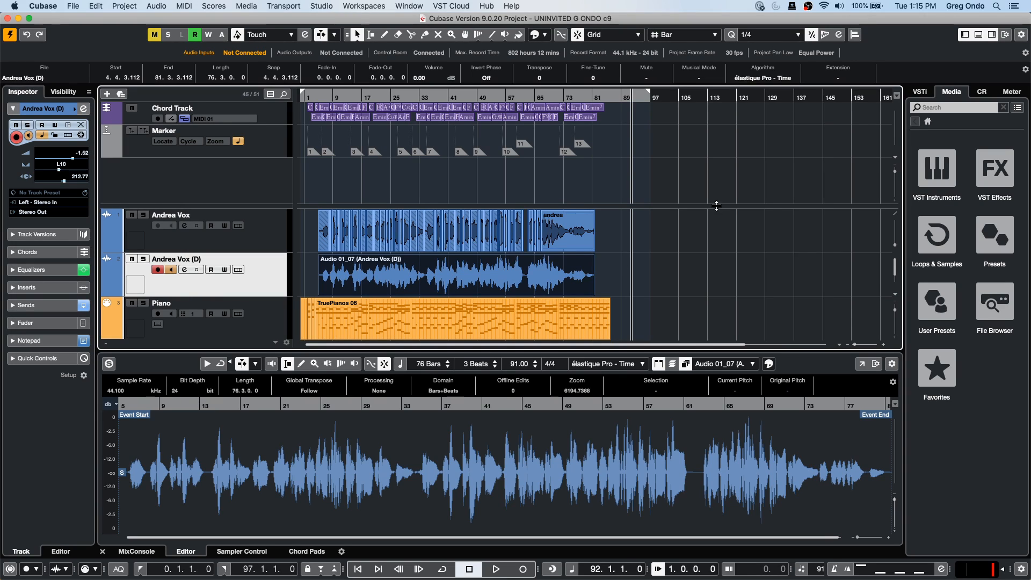
- Record a short test take with pre-roll on the duplicated vocal track from bar 95, and delete it
{"action": "left_click", "coordinate": [625, 97]}
{"action": "left_click_drag", "start_coordinate": [624, 107], "coordinate": [645, 144]}
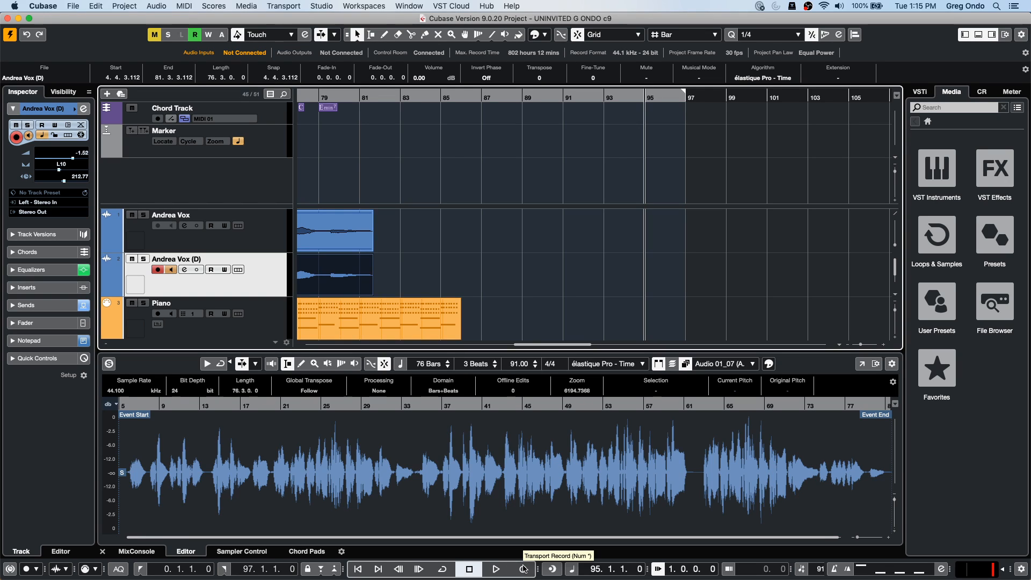
{"action": "key", "text": "space"}
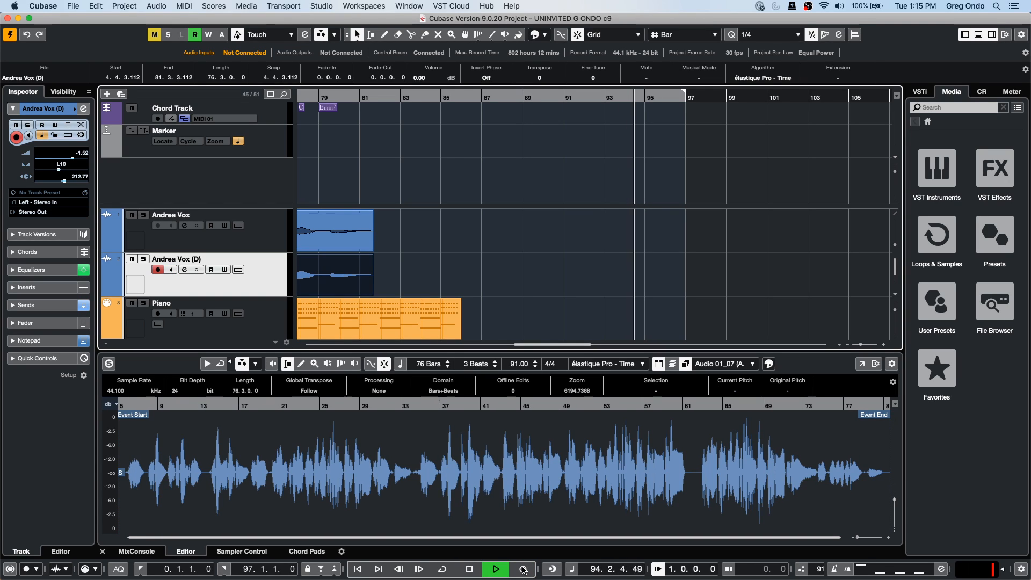
{"action": "left_click", "coordinate": [524, 569]}
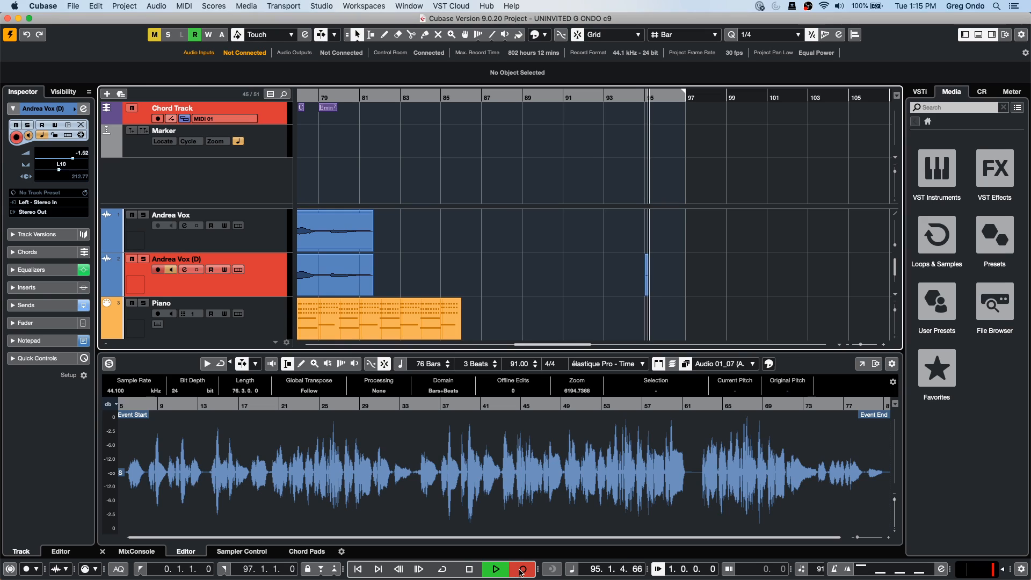
{"action": "left_click", "coordinate": [470, 570]}
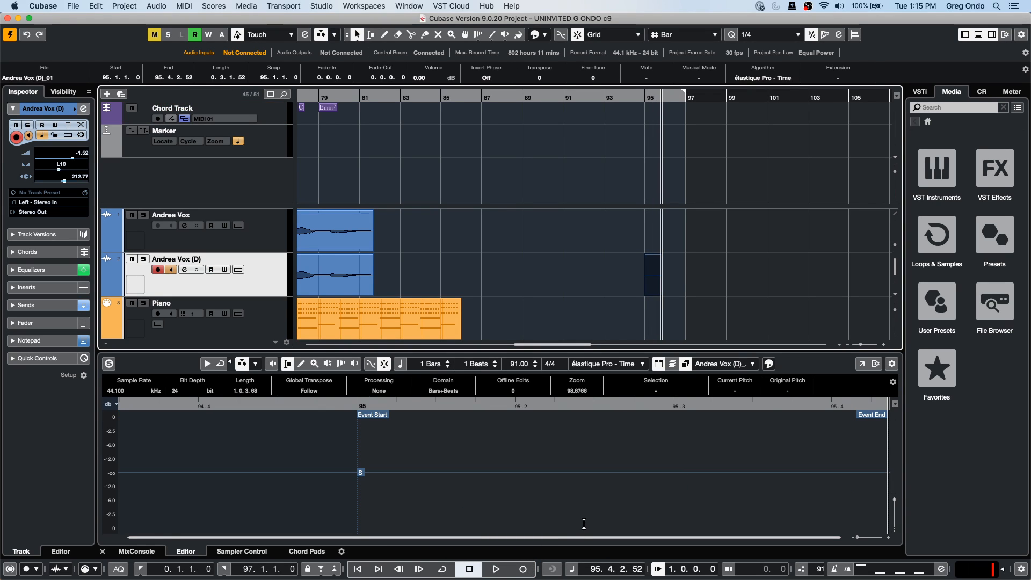
{"action": "key", "text": "Delete"}
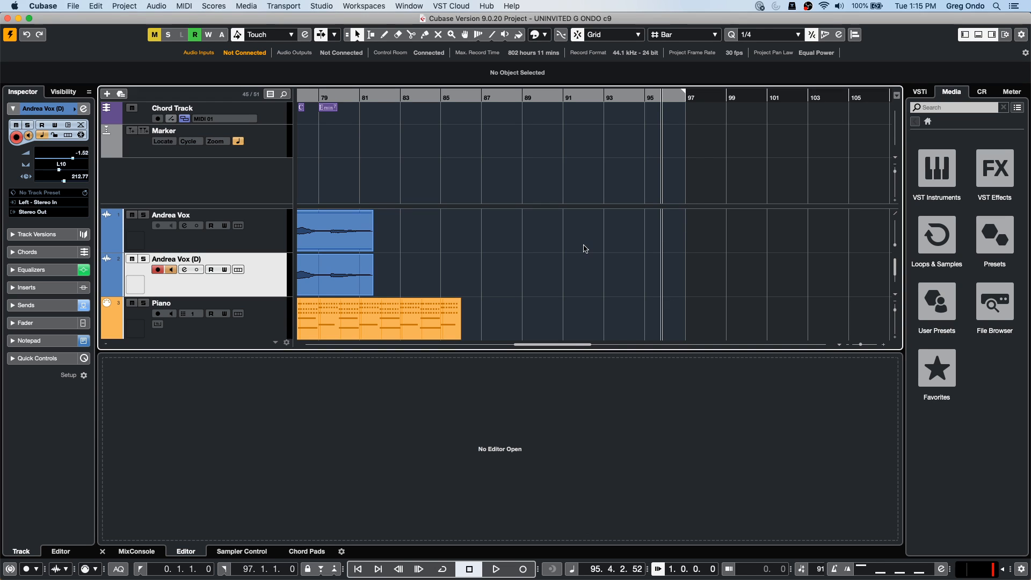
- Show the MixConsole in the lower zone and record a take on the duplicated vocal track from about 95.4 to 97.2
{"action": "left_click", "coordinate": [121, 552]}
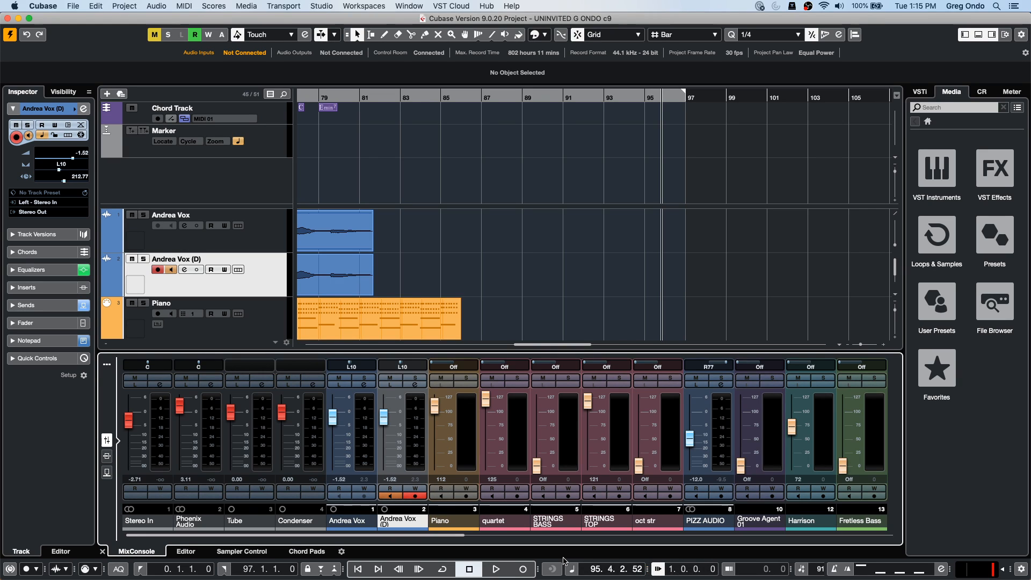
{"action": "key", "text": "space"}
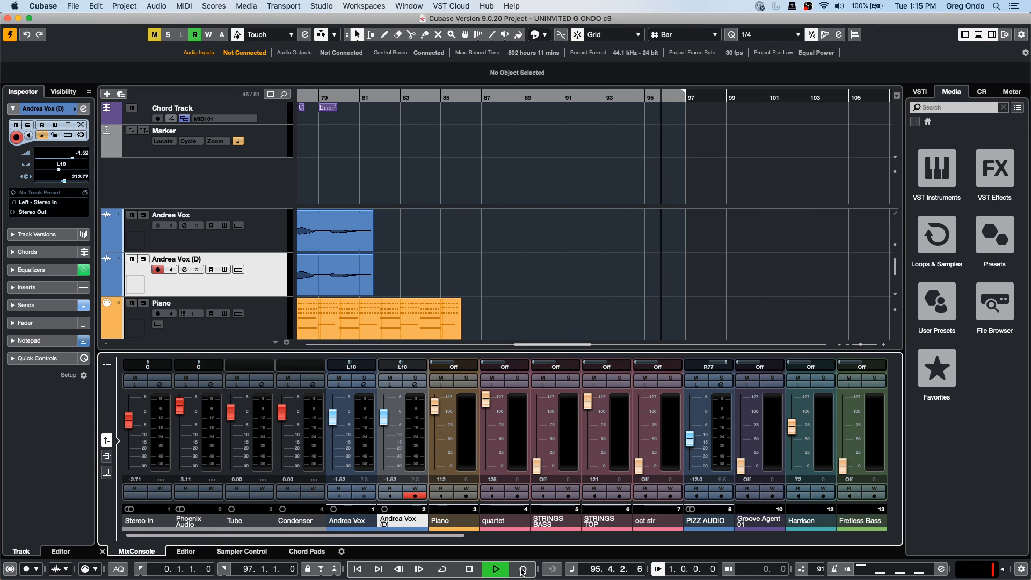
{"action": "left_click", "coordinate": [523, 570]}
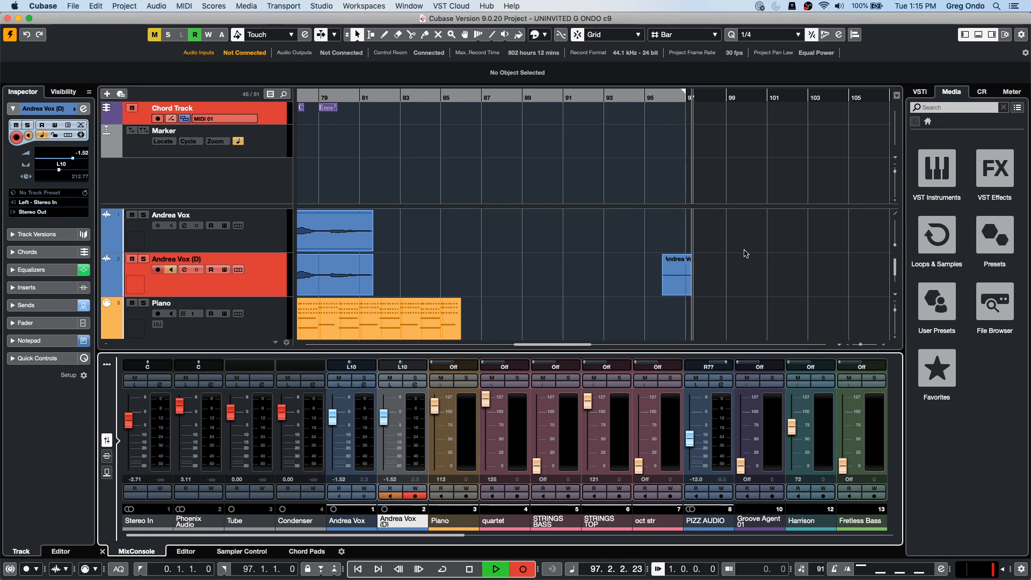
{"action": "key", "text": "space"}
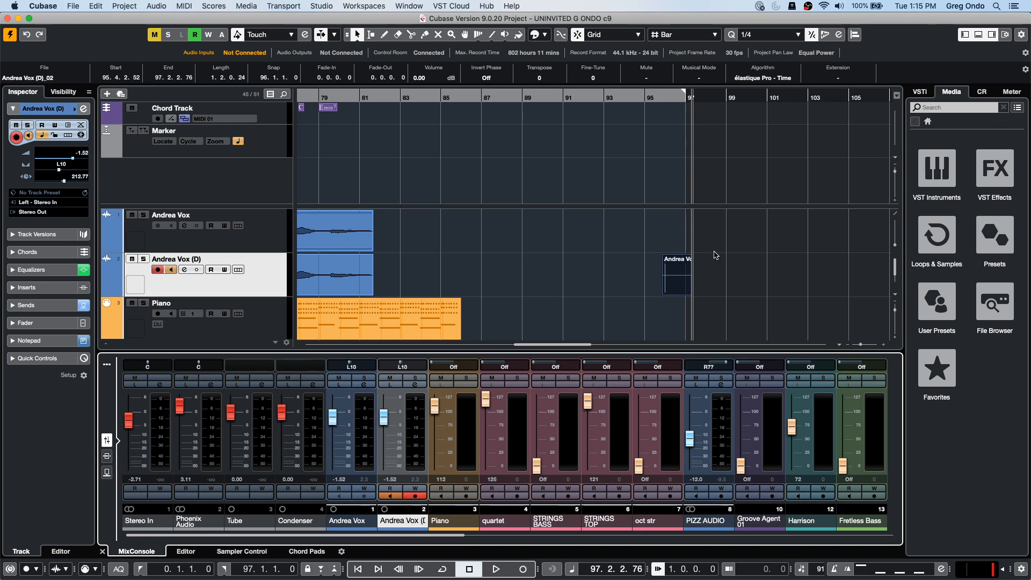
- Record another take with pre-roll on the duplicated vocal track from bar 101 to about 102.2
{"action": "left_click", "coordinate": [750, 97]}
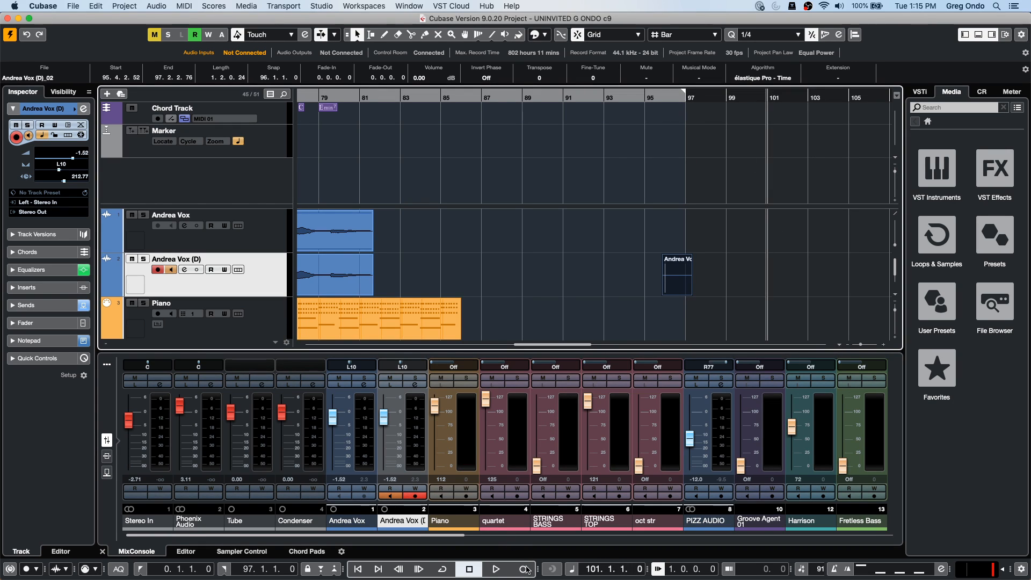
{"action": "key", "text": "space"}
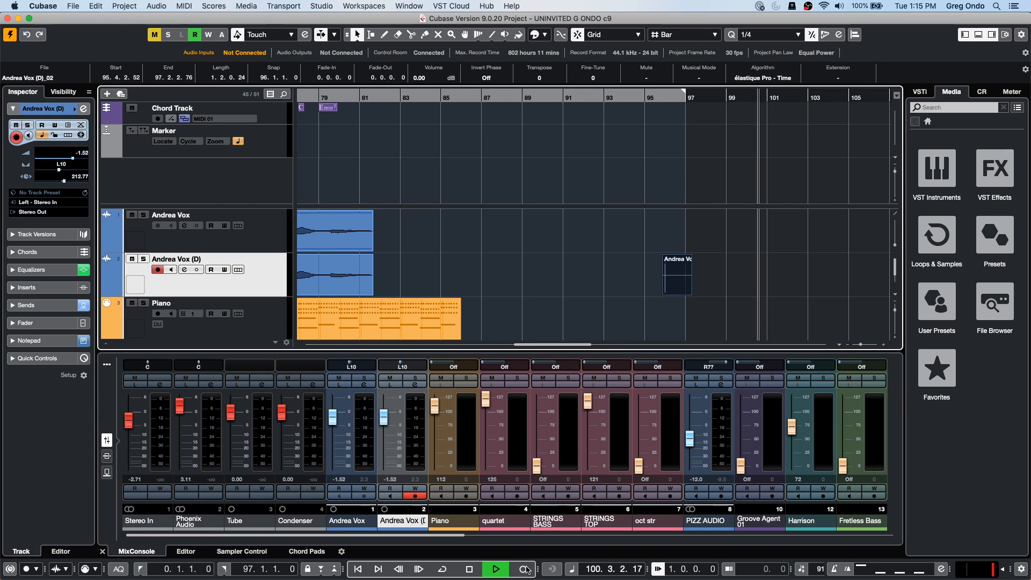
{"action": "left_click", "coordinate": [525, 569]}
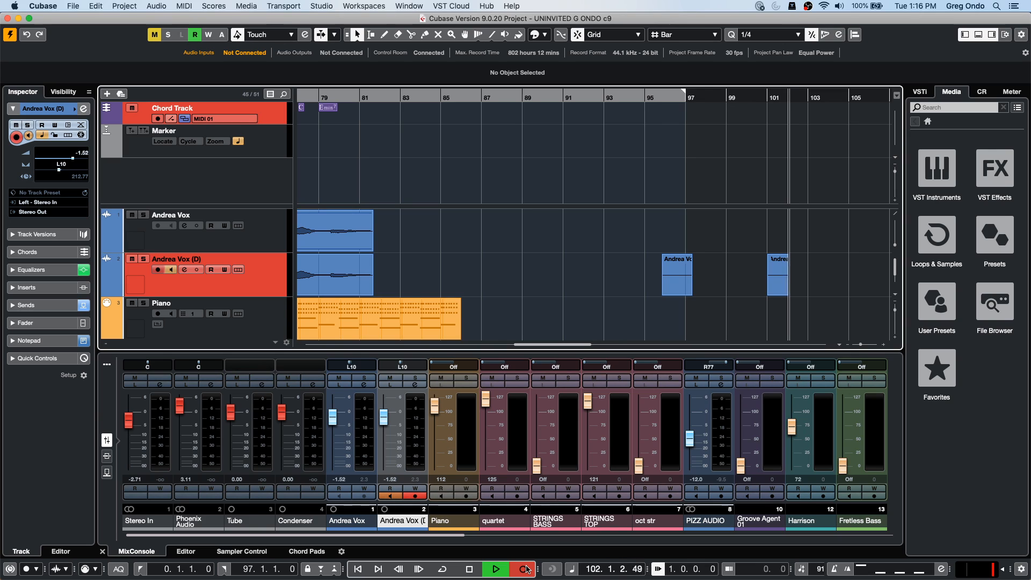
{"action": "key", "text": "space"}
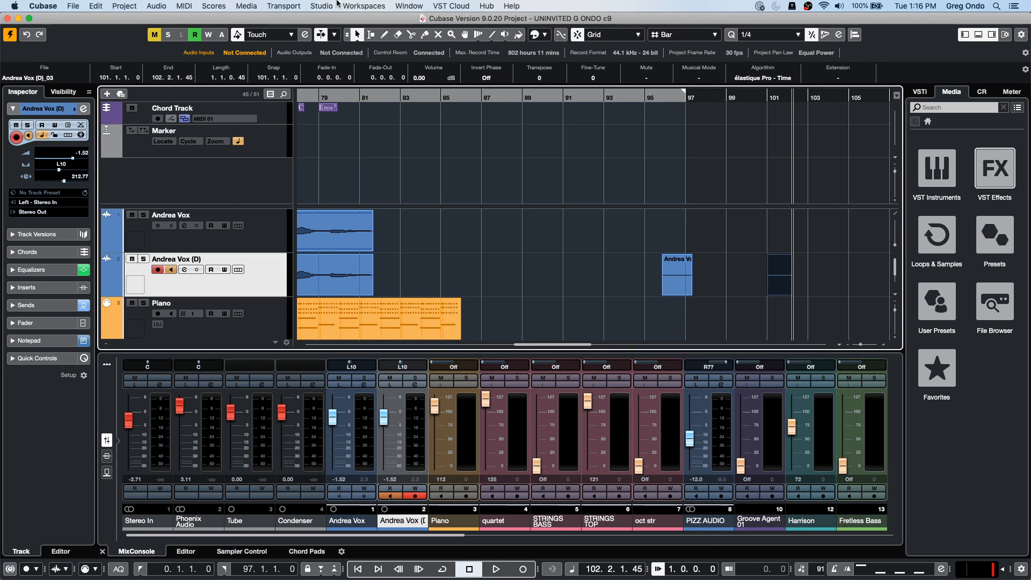
- Open the Generic Remote settings in Studio Setup
{"action": "left_click", "coordinate": [325, 6]}
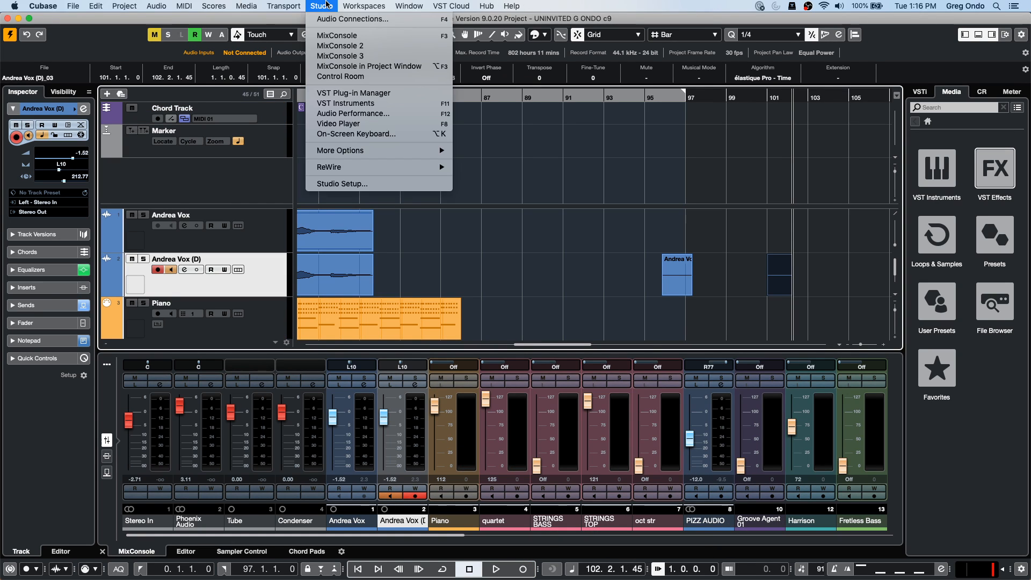
{"action": "left_click", "coordinate": [364, 185]}
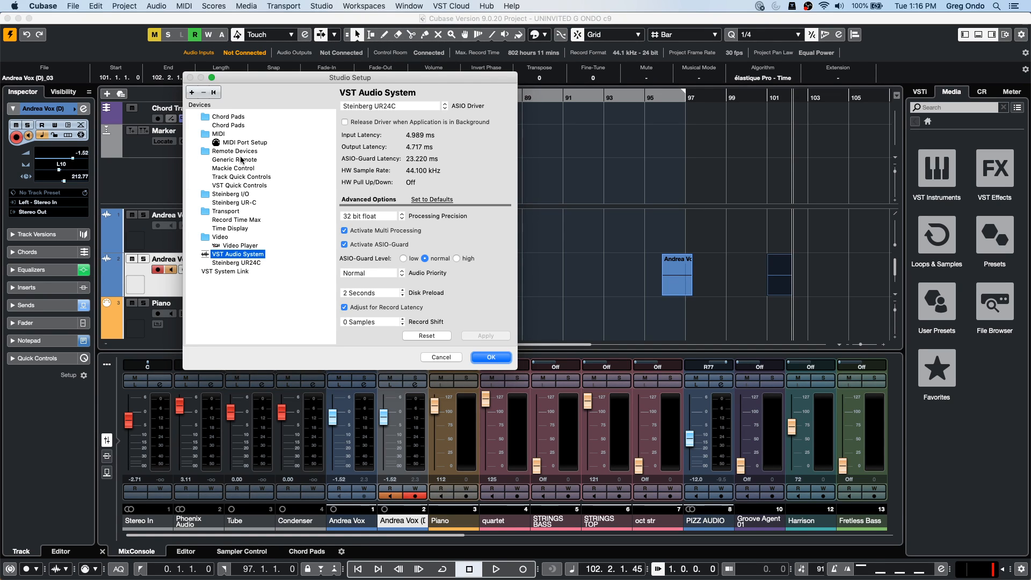
{"action": "left_click", "coordinate": [236, 159]}
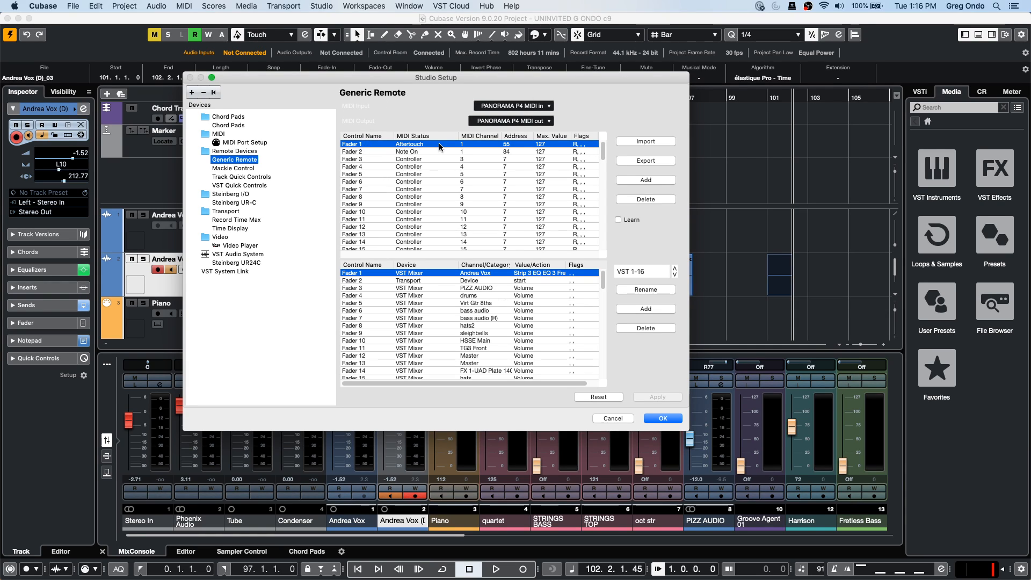
- Set Fader 1 of the Generic Remote to Controller status, MIDI channel 1 and address 64, with Learn enabled
{"action": "left_click", "coordinate": [410, 145]}
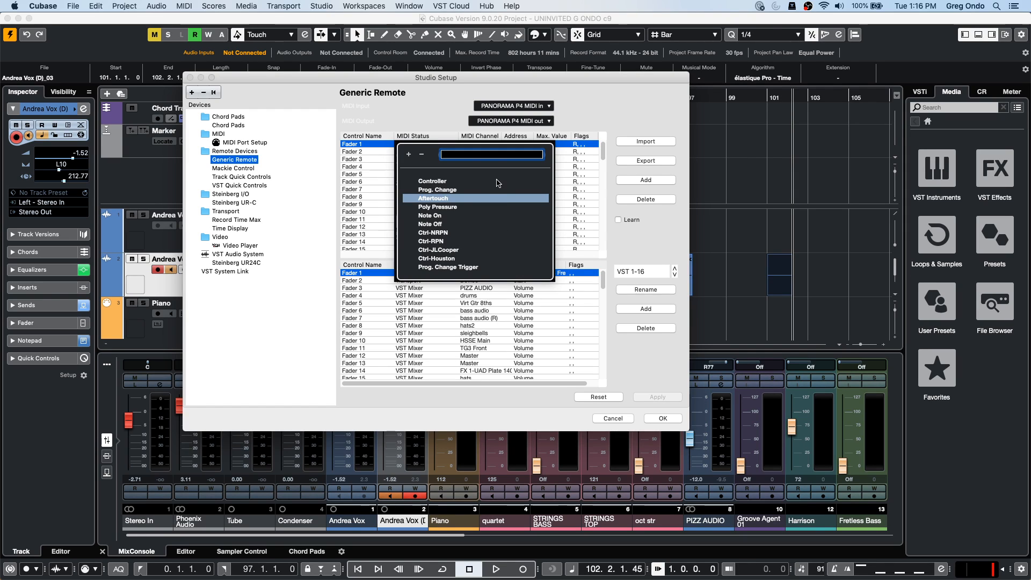
{"action": "left_click", "coordinate": [449, 181]}
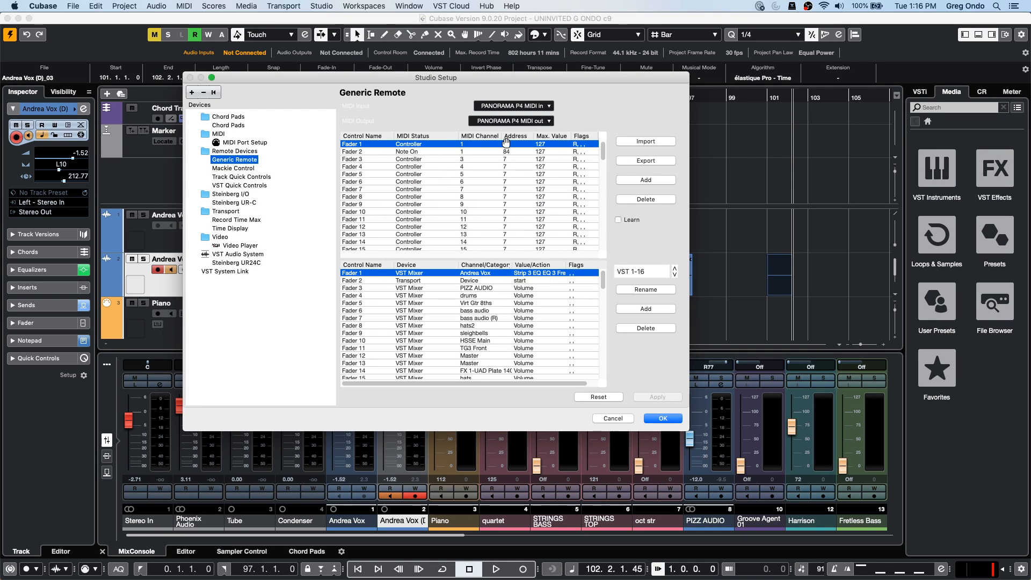
{"action": "left_click", "coordinate": [481, 146]}
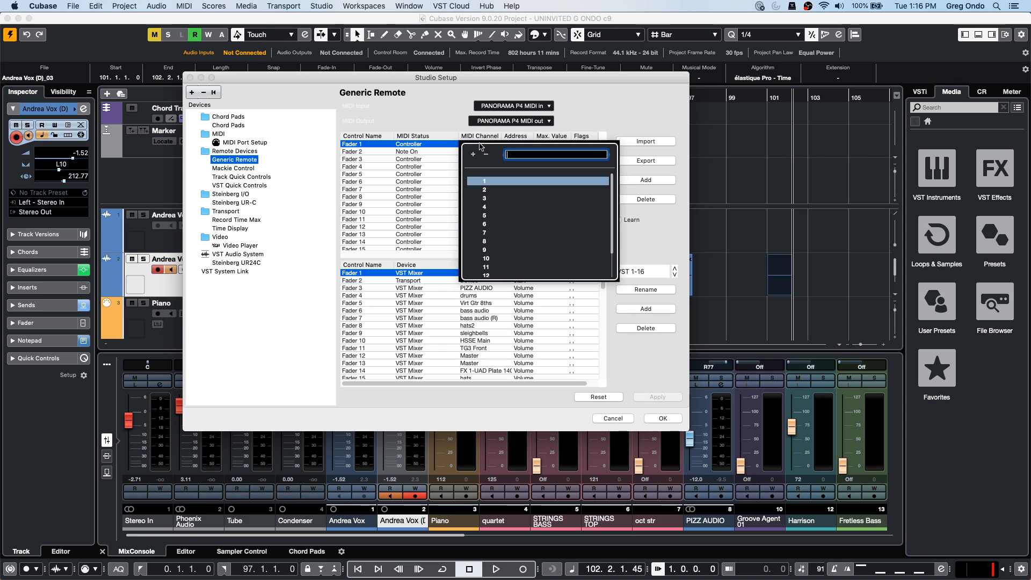
{"action": "left_click", "coordinate": [495, 180]}
{"action": "left_click", "coordinate": [517, 144]}
{"action": "type", "text": "64"}
{"action": "key", "text": "Return"}
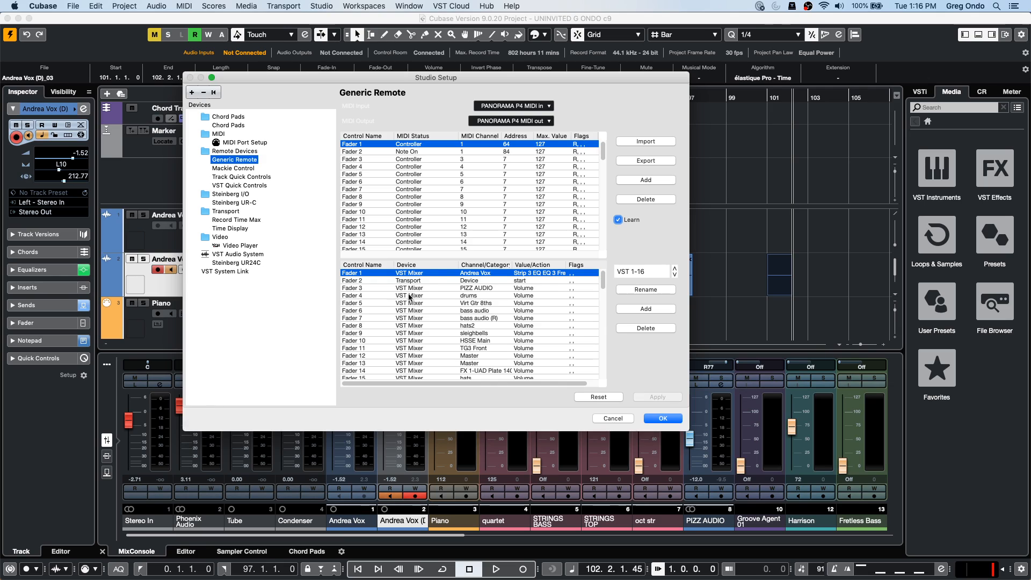
- Assign Fader 1 to the Transport device with category Device and action record, and confirm the Generic Remote settings
{"action": "left_click", "coordinate": [424, 274]}
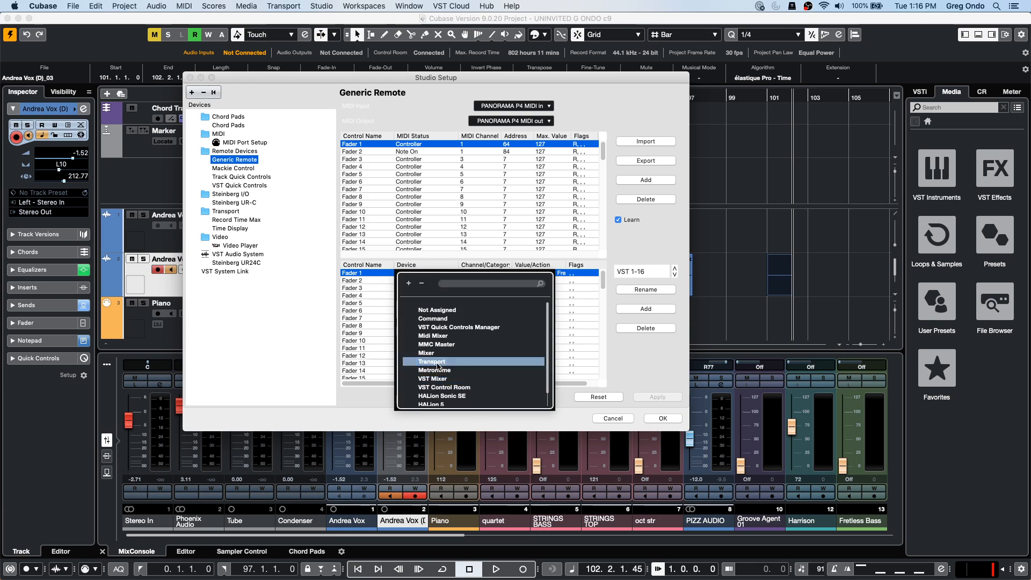
{"action": "left_click", "coordinate": [435, 362]}
{"action": "left_click", "coordinate": [473, 274]}
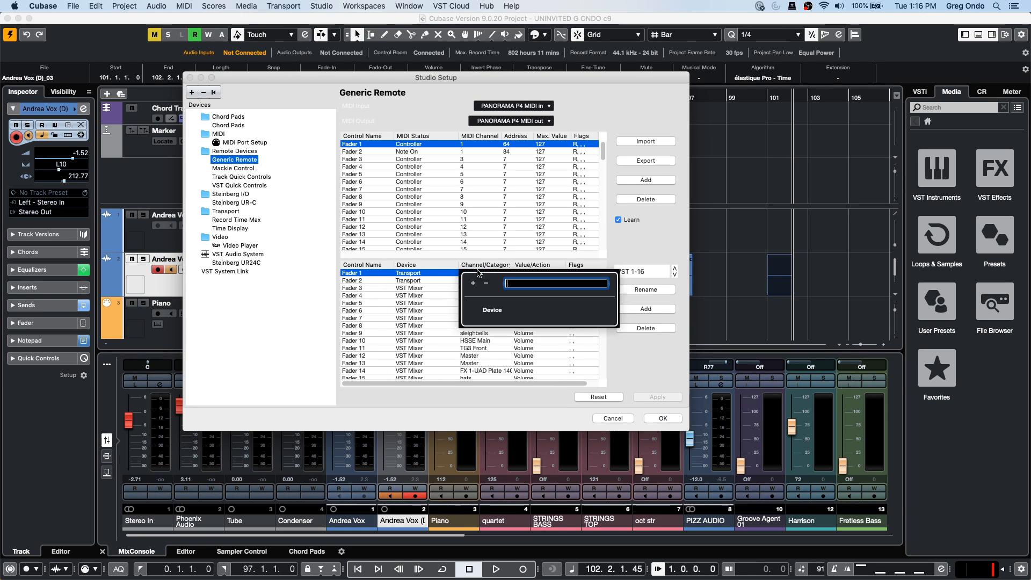
{"action": "left_click", "coordinate": [493, 311]}
{"action": "left_click", "coordinate": [539, 275]}
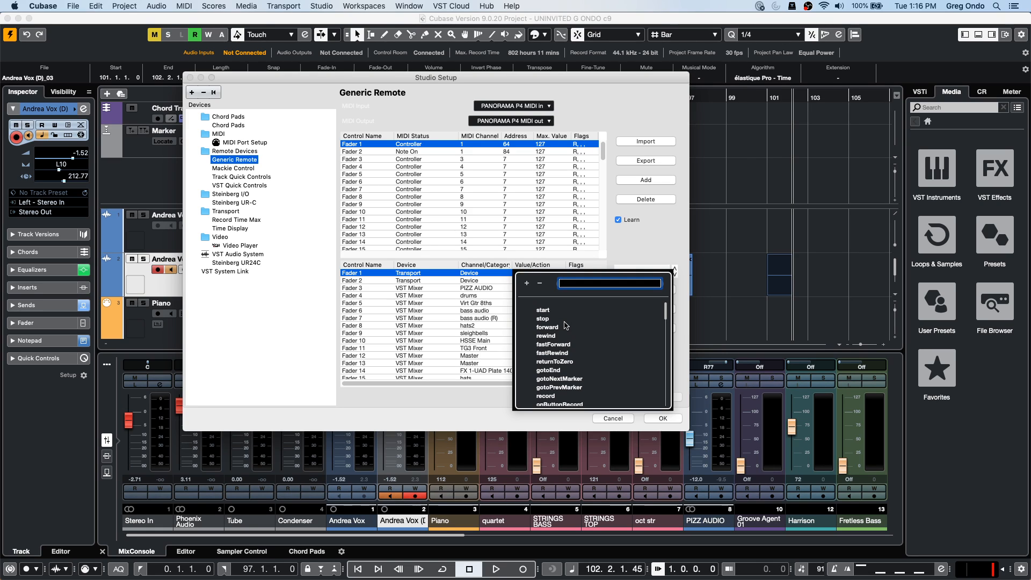
{"action": "left_click", "coordinate": [559, 396]}
{"action": "left_click", "coordinate": [663, 418]}
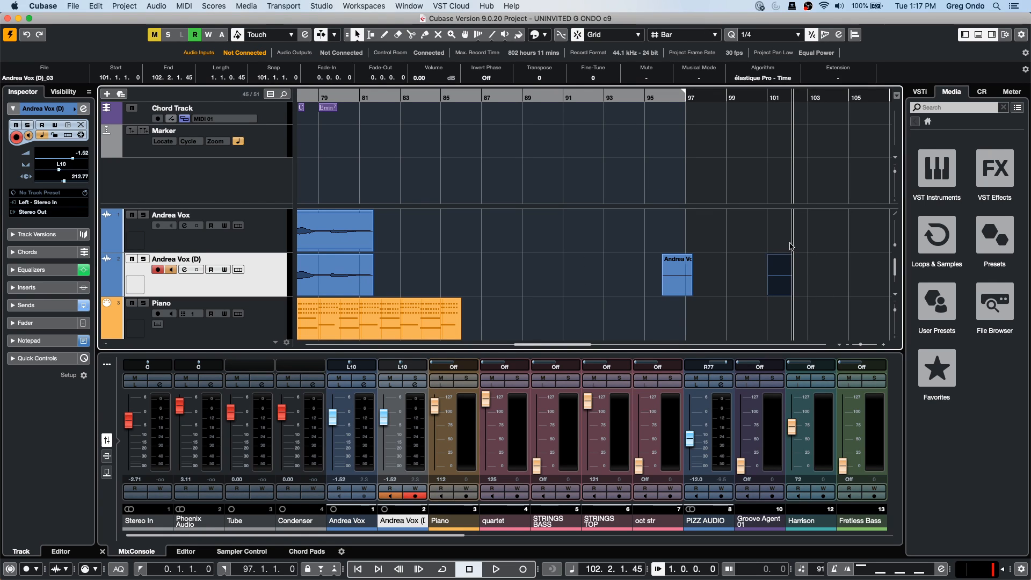
- Show the Nudge Palette in the project window's toolbar
{"action": "left_click", "coordinate": [779, 271]}
{"action": "left_click", "coordinate": [758, 270]}
{"action": "left_click", "coordinate": [1020, 34]}
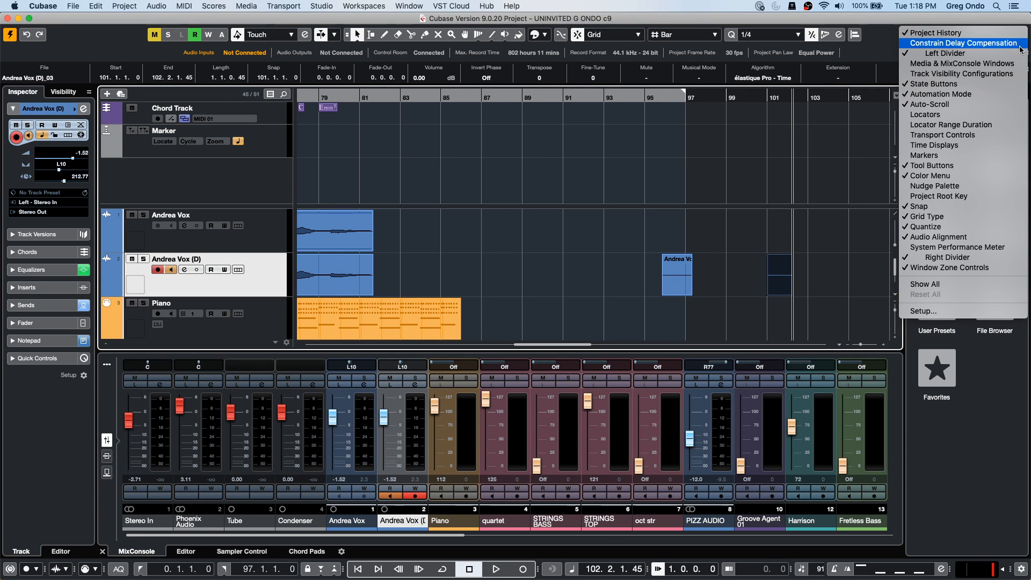
{"action": "left_click", "coordinate": [1008, 186]}
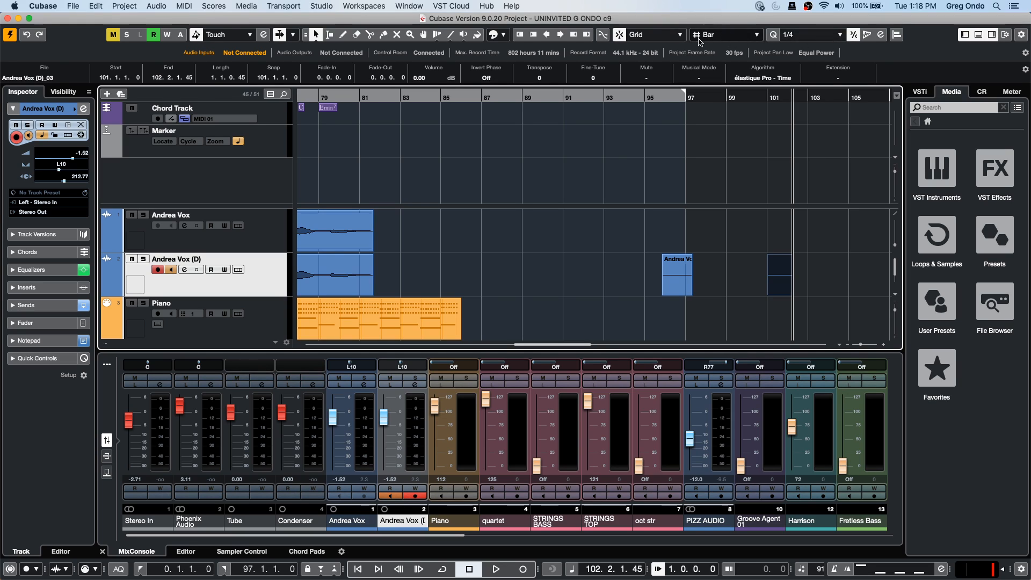
{"action": "left_click", "coordinate": [620, 37]}
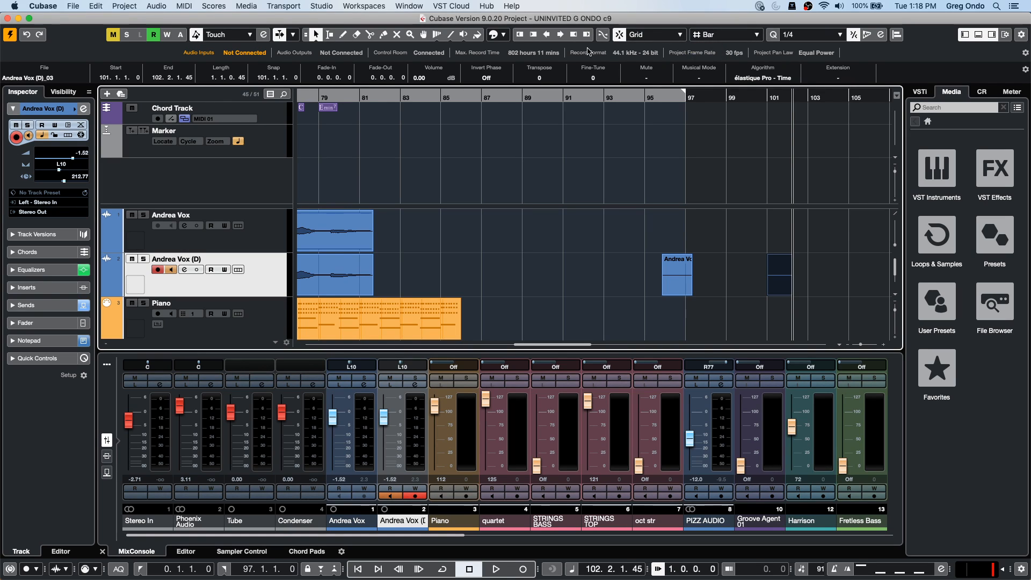
- Select the recorded take near bar 96 and nudge it earlier in one-bar steps to start at 82.4.2.52
{"action": "left_click", "coordinate": [679, 283]}
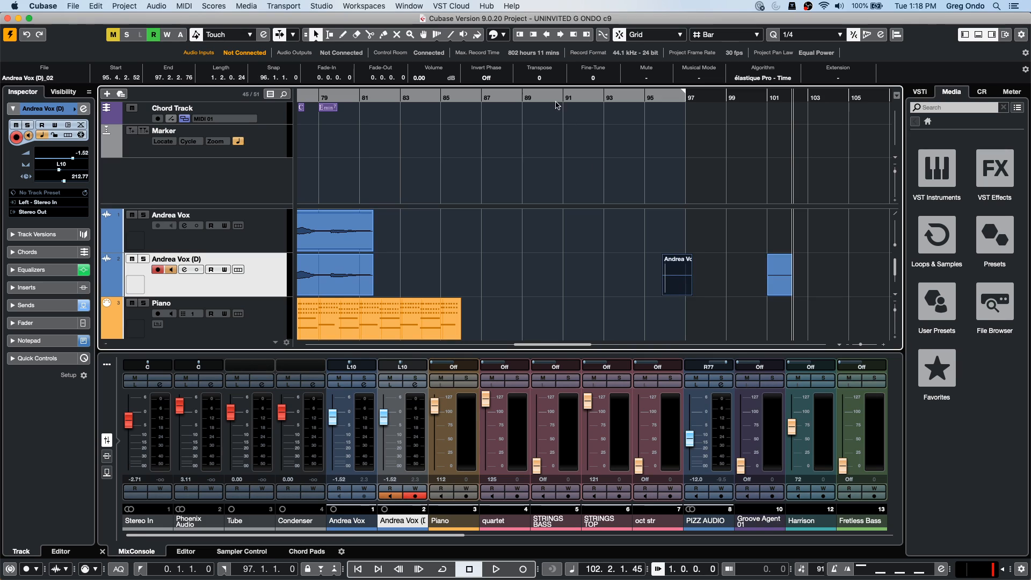
{"action": "left_click", "coordinate": [548, 36]}
{"action": "left_click", "coordinate": [548, 36]}
{"action": "left_click", "coordinate": [547, 36]}
{"action": "left_click", "coordinate": [548, 36]}
{"action": "left_click", "coordinate": [547, 36]}
{"action": "left_click", "coordinate": [548, 37]}
{"action": "left_click", "coordinate": [548, 37]}
{"action": "left_click", "coordinate": [548, 36]}
{"action": "left_click", "coordinate": [547, 37]}
{"action": "left_click", "coordinate": [547, 36]}
{"action": "left_click", "coordinate": [547, 37]}
{"action": "left_click", "coordinate": [548, 36]}
{"action": "left_click", "coordinate": [547, 37]}
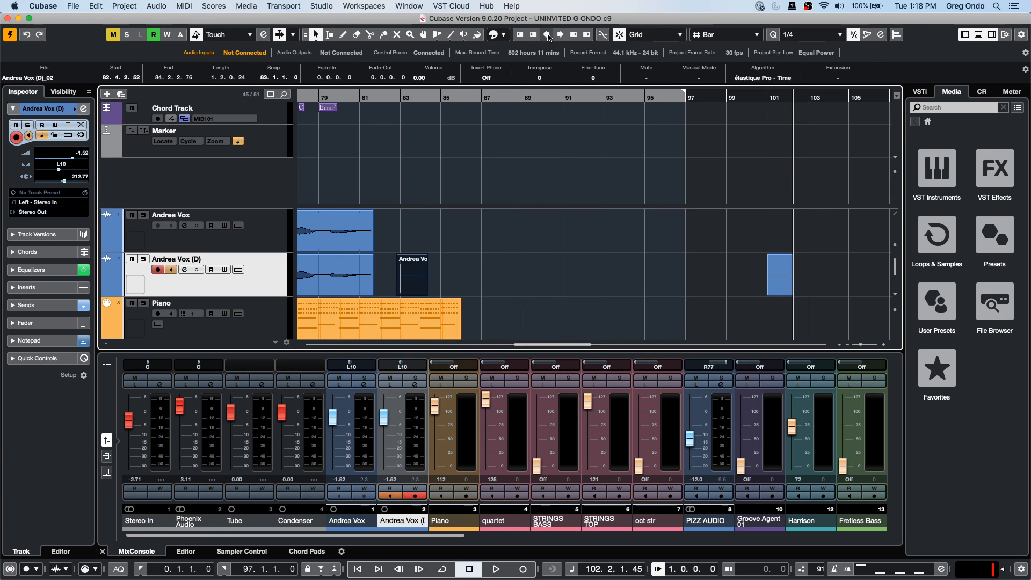
- Nudge the take later in one-bar steps so it starts at 92.4.2.52
{"action": "left_click", "coordinate": [560, 36]}
{"action": "left_click", "coordinate": [560, 35]}
{"action": "left_click", "coordinate": [560, 35]}
{"action": "left_click", "coordinate": [560, 36]}
{"action": "left_click", "coordinate": [560, 35]}
{"action": "left_click", "coordinate": [560, 36]}
{"action": "left_click", "coordinate": [560, 35]}
{"action": "left_click", "coordinate": [560, 36]}
{"action": "left_click", "coordinate": [560, 37]}
{"action": "left_click", "coordinate": [560, 37]}
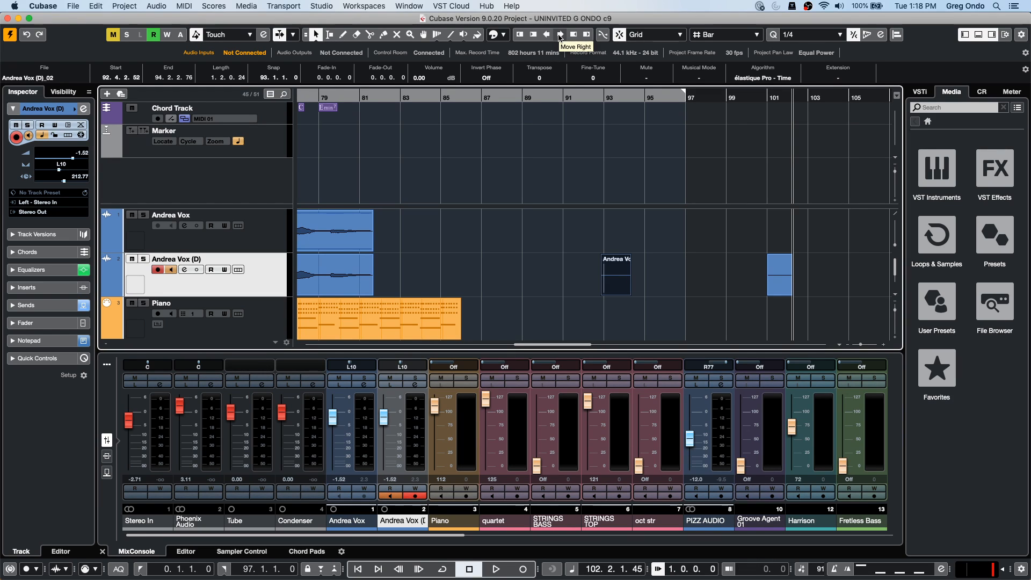
{"action": "left_click", "coordinate": [560, 37]}
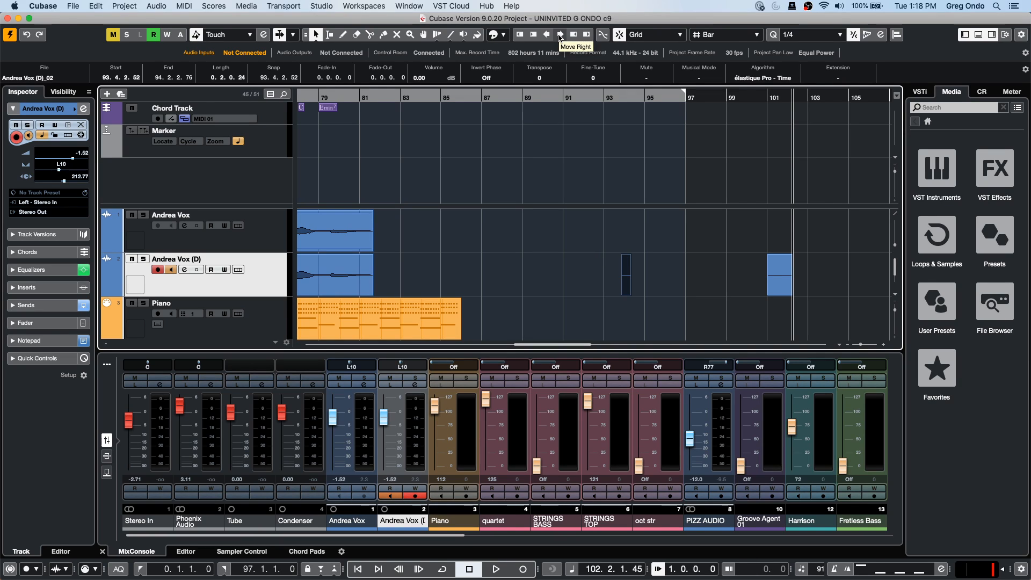
{"action": "key", "text": "alt+Left"}
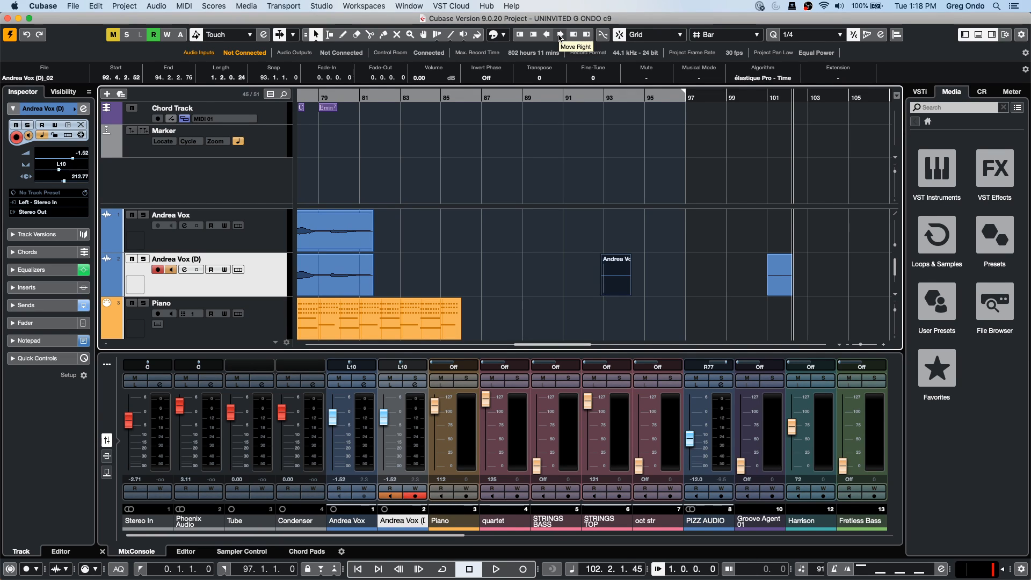
- Nudge the take back and forth in one-bar steps, ending with its start at 87.4.2.52
{"action": "key", "text": "ctrl+Left"}
{"action": "key", "text": "ctrl+Left"}
{"action": "key", "text": "ctrl+Left"}
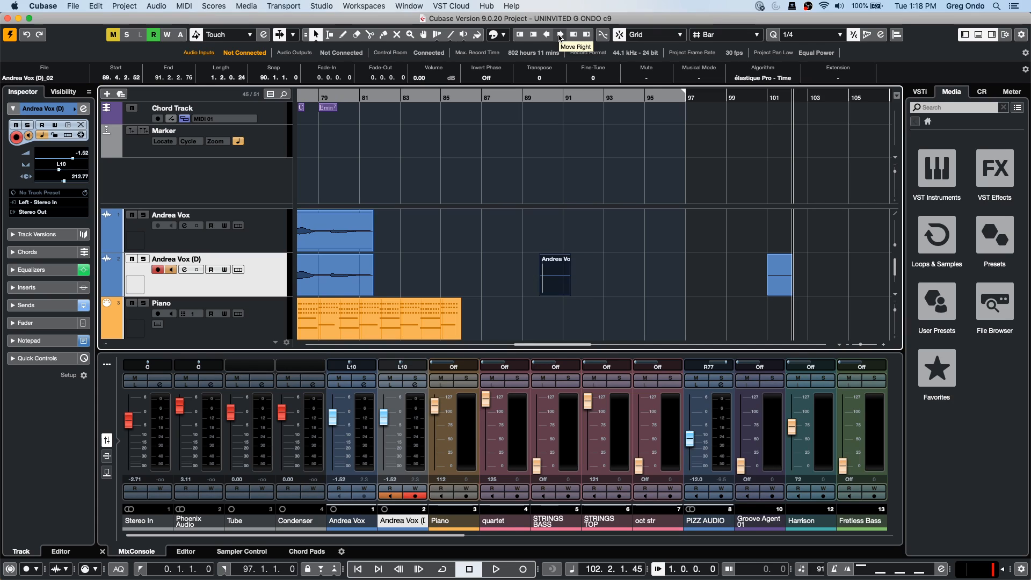
{"action": "key", "text": "ctrl+Left"}
{"action": "key", "text": "ctrl+Left"}
{"action": "key", "text": "ctrl+Left"}
{"action": "key", "text": "ctrl+Right"}
{"action": "key", "text": "ctrl+Right"}
{"action": "key", "text": "ctrl+Right"}
{"action": "key", "text": "ctrl+Right"}
{"action": "key", "text": "ctrl+Right"}
{"action": "key", "text": "ctrl+Right"}
{"action": "key", "text": "ctrl+Right"}
{"action": "key", "text": "ctrl+Left"}
{"action": "key", "text": "ctrl+Left"}
{"action": "key", "text": "ctrl+Left"}
{"action": "key", "text": "ctrl+Left"}
{"action": "key", "text": "ctrl+Right"}
{"action": "key", "text": "ctrl+Right"}
{"action": "key", "text": "ctrl+Right"}
{"action": "key", "text": "ctrl+Left"}
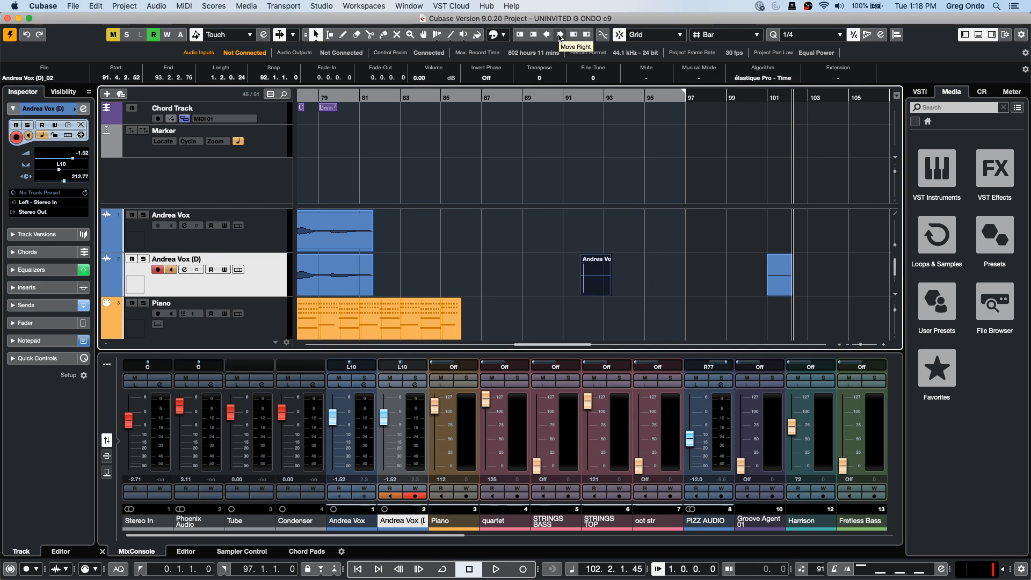
{"action": "key", "text": "ctrl+Left"}
{"action": "key", "text": "ctrl+Left"}
{"action": "key", "text": "ctrl+Left"}
{"action": "key", "text": "ctrl+Left"}
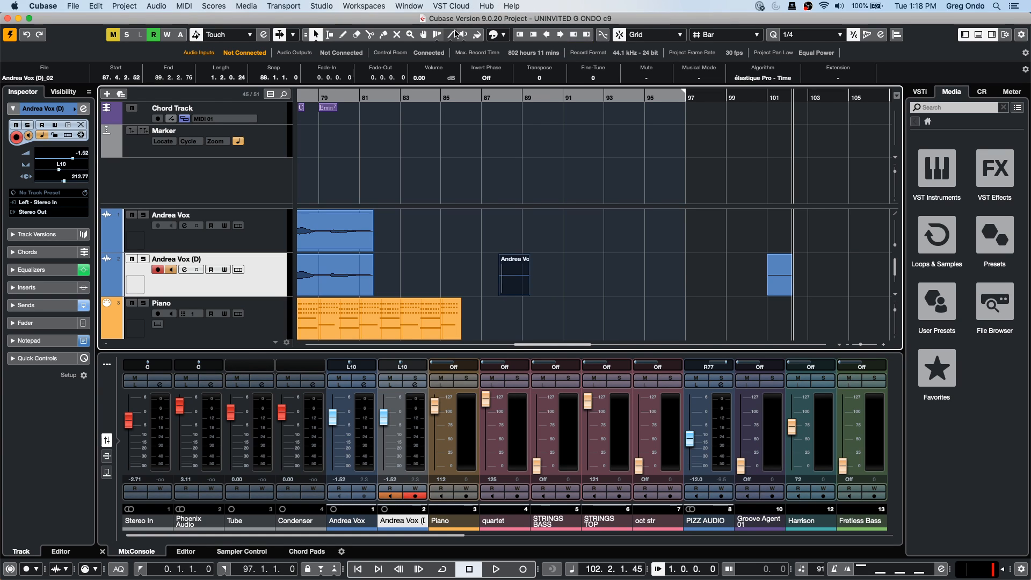
- Set the grid type to Beat and extend the take's start to 87.2.4.44 with the trim start nudge
{"action": "left_click_drag", "start_coordinate": [484, 104], "coordinate": [501, 154]}
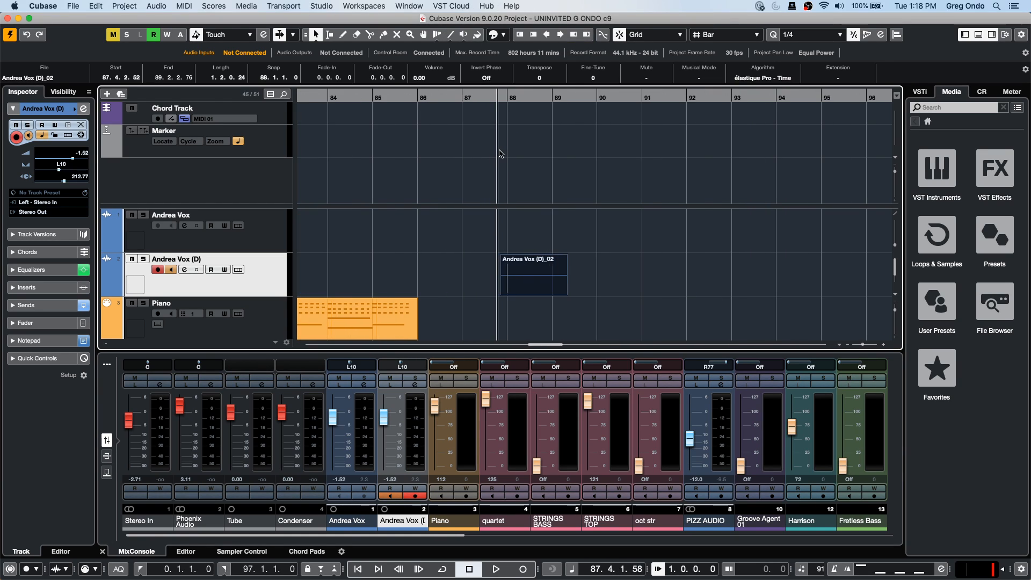
{"action": "left_click", "coordinate": [698, 34]}
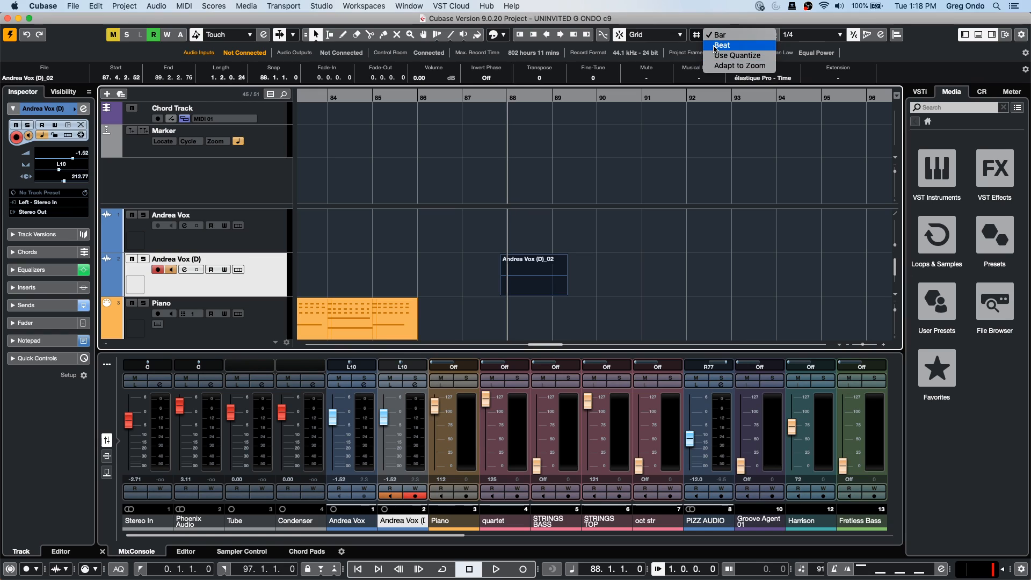
{"action": "key", "text": "Return"}
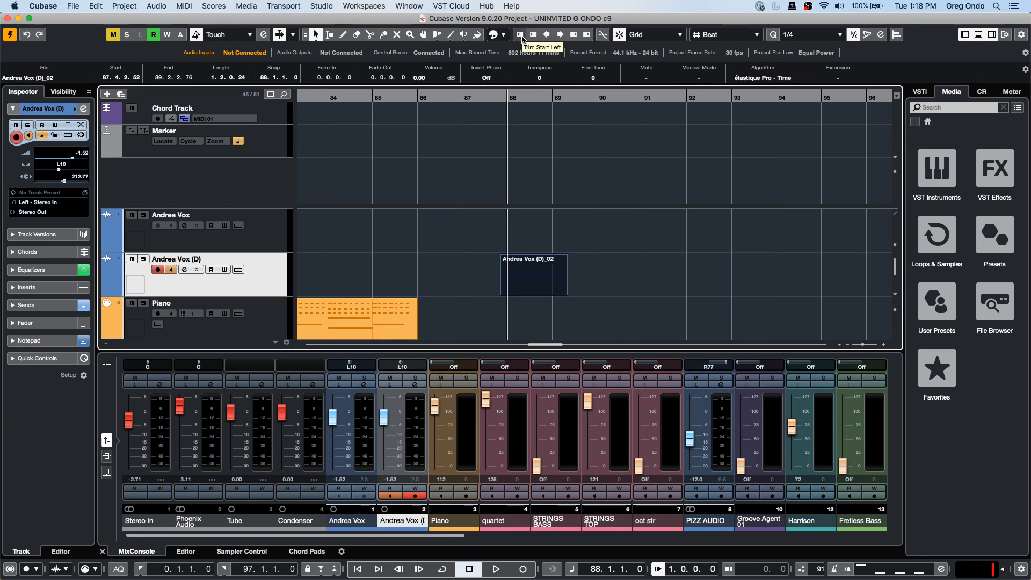
{"action": "left_click", "coordinate": [519, 35]}
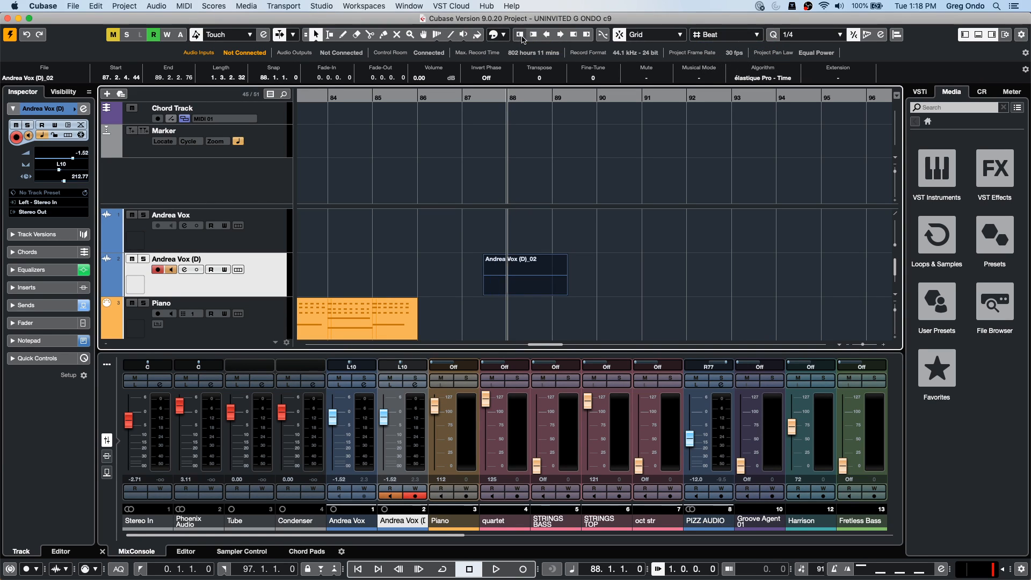
- Trim the take's start inward by beats to 88.3.4.44 and extend it back out to 87.2.4.44
{"action": "left_click", "coordinate": [529, 36]}
{"action": "left_click", "coordinate": [530, 37]}
{"action": "left_click", "coordinate": [530, 36]}
{"action": "left_click", "coordinate": [530, 36]}
{"action": "left_click", "coordinate": [529, 37]}
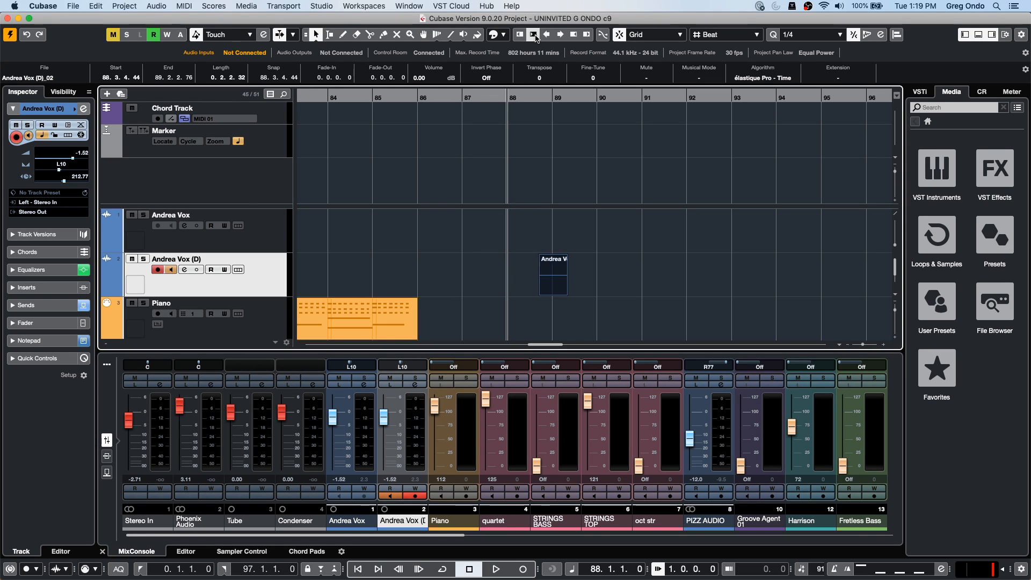
{"action": "left_click", "coordinate": [520, 35]}
{"action": "left_click", "coordinate": [519, 36]}
{"action": "left_click", "coordinate": [520, 35]}
{"action": "left_click", "coordinate": [520, 36]}
{"action": "left_click", "coordinate": [520, 35]}
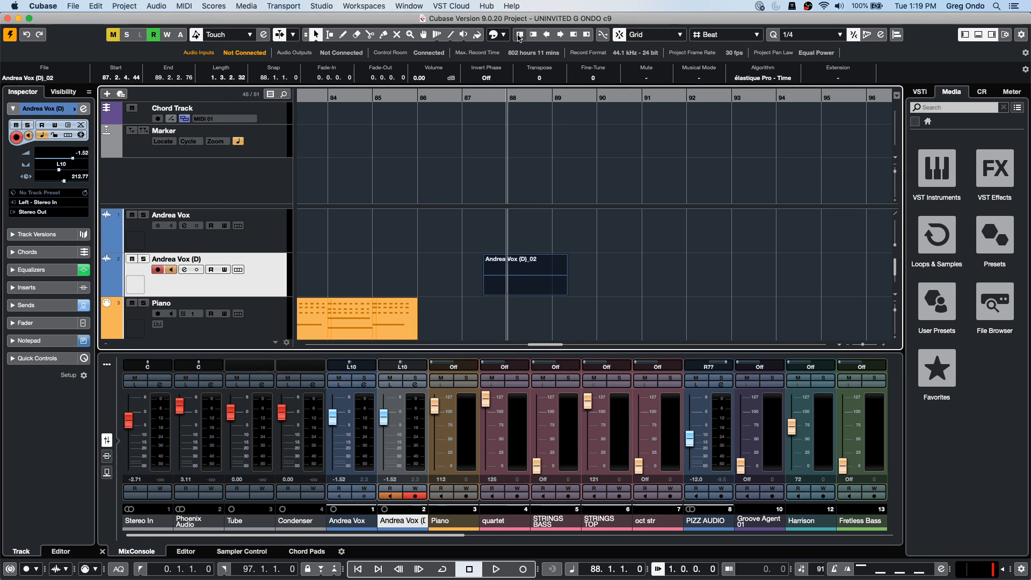
- Trim the take's start in and out by single beats, ending at 87.3.4.44
{"action": "left_click", "coordinate": [529, 36]}
{"action": "left_click", "coordinate": [529, 36]}
{"action": "left_click", "coordinate": [529, 37]}
{"action": "left_click", "coordinate": [529, 37]}
{"action": "left_click", "coordinate": [520, 35]}
{"action": "left_click", "coordinate": [520, 35]}
{"action": "left_click", "coordinate": [519, 35]}
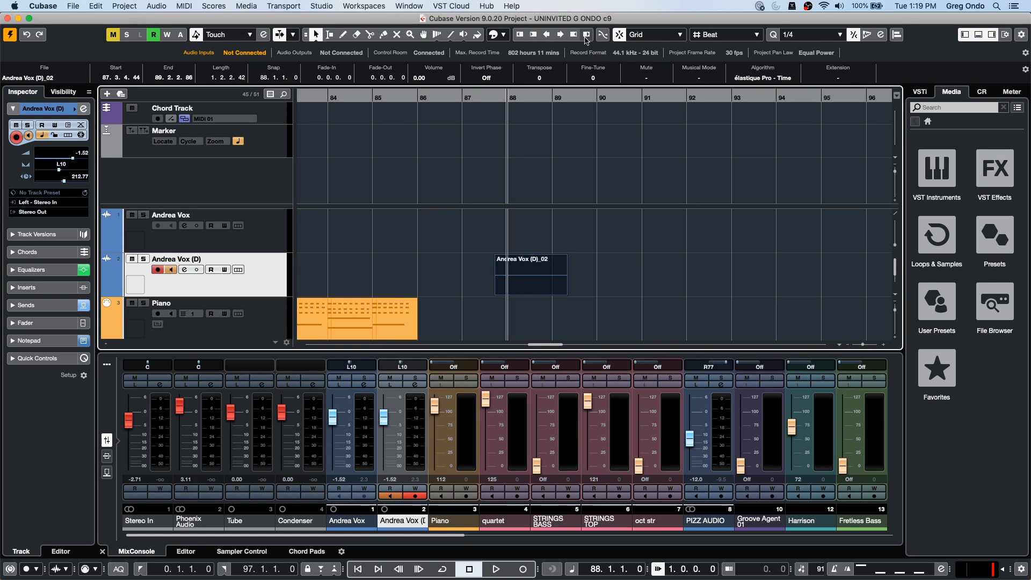
- Trim the take's end by beats to 88.1.2.86 and extend it back to 89.2.2.86
{"action": "left_click", "coordinate": [573, 35]}
{"action": "left_click", "coordinate": [573, 35]}
{"action": "left_click", "coordinate": [573, 35]}
{"action": "left_click", "coordinate": [573, 35]}
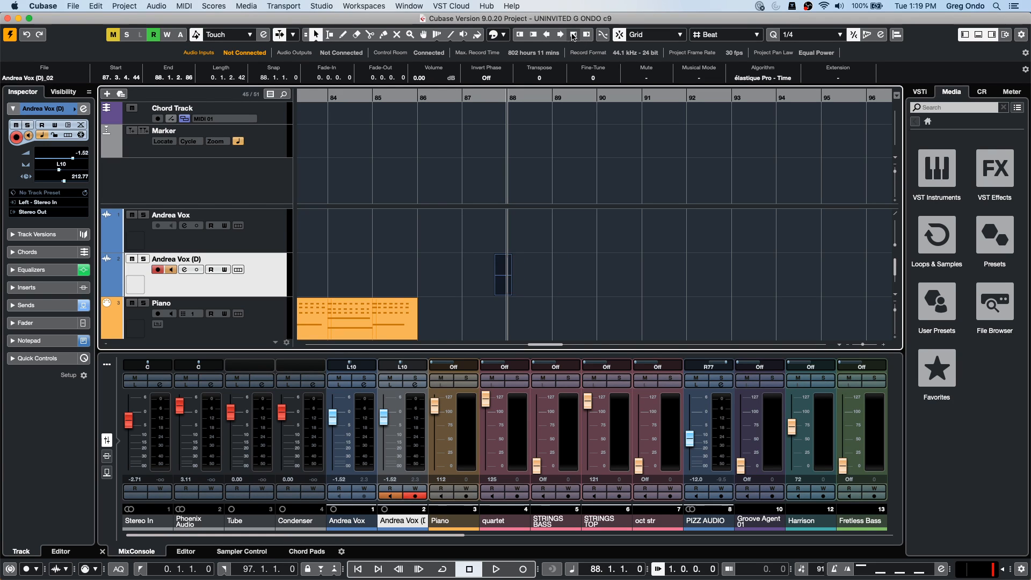
{"action": "left_click", "coordinate": [585, 35]}
{"action": "left_click", "coordinate": [585, 34]}
{"action": "left_click", "coordinate": [585, 35]}
{"action": "left_click", "coordinate": [585, 35]}
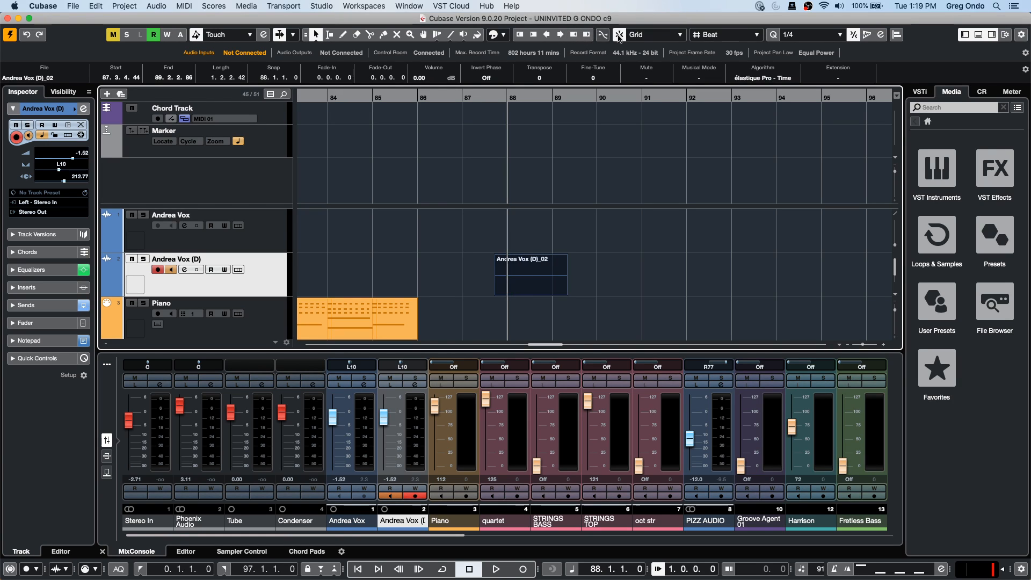
- Set the grid type to Use Quantize with a 1/8 Triplet quantize preset
{"action": "left_click", "coordinate": [697, 34]}
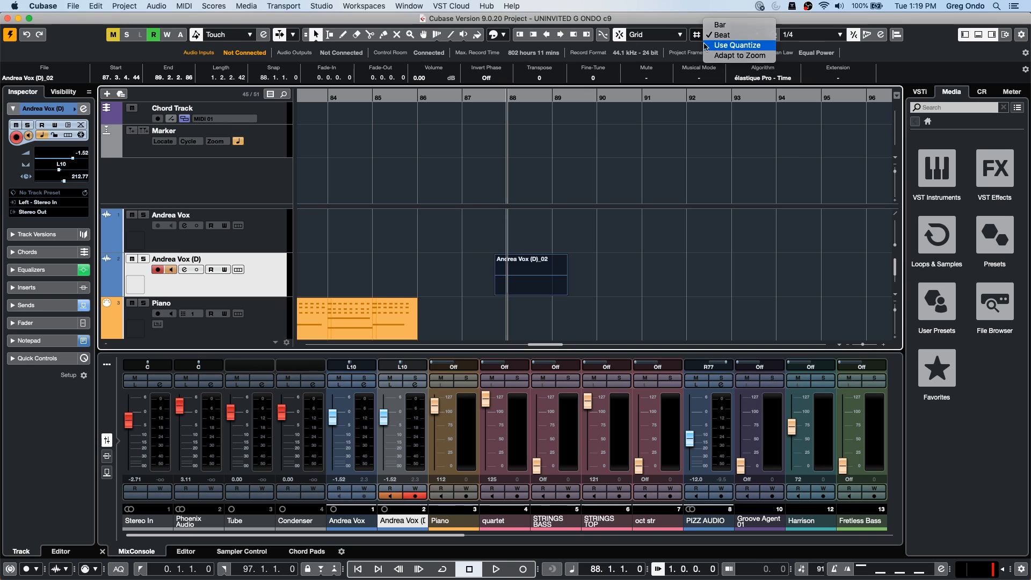
{"action": "left_click", "coordinate": [705, 47]}
{"action": "left_click", "coordinate": [816, 36]}
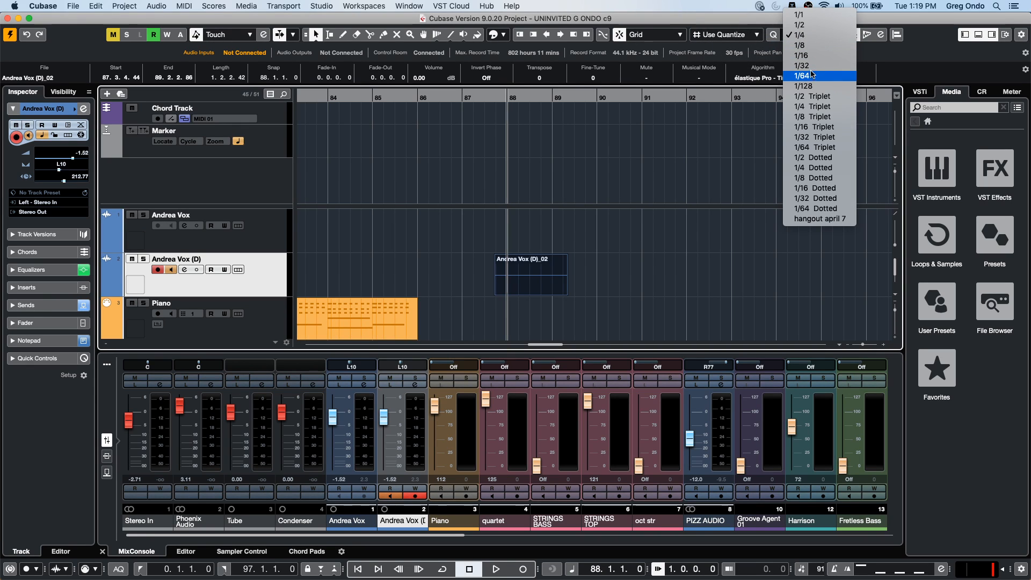
{"action": "left_click", "coordinate": [815, 116]}
- Nudge the take earlier in 1/8 triplet steps so it starts at 86.3.3.4
{"action": "left_click_drag", "start_coordinate": [498, 99], "coordinate": [501, 110]}
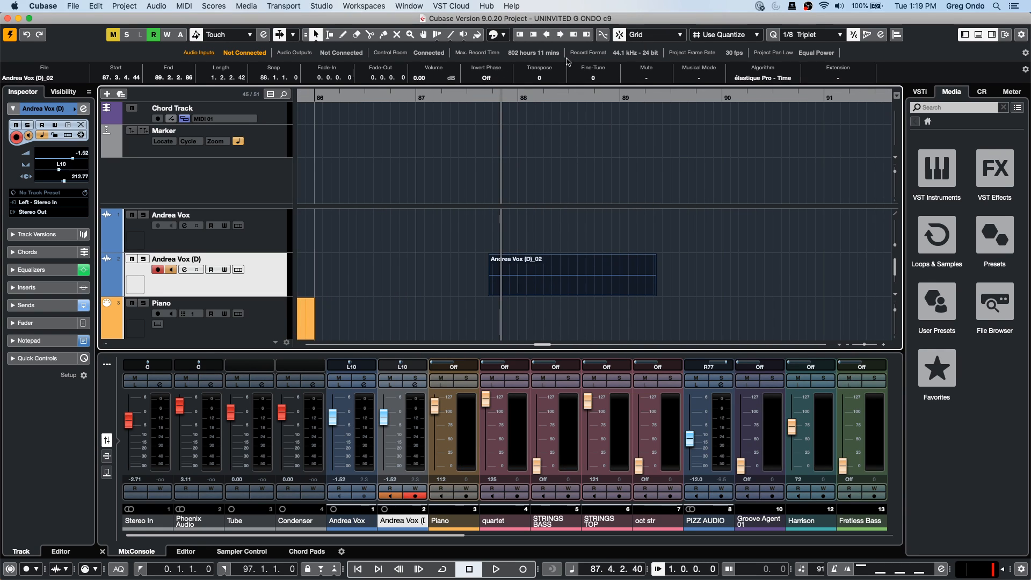
{"action": "left_click", "coordinate": [547, 34]}
{"action": "left_click", "coordinate": [547, 34]}
{"action": "left_click", "coordinate": [547, 35]}
{"action": "left_click", "coordinate": [547, 34]}
{"action": "left_click", "coordinate": [547, 35]}
{"action": "left_click", "coordinate": [547, 34]}
{"action": "left_click", "coordinate": [547, 34]}
{"action": "left_click", "coordinate": [547, 34]}
{"action": "left_click", "coordinate": [547, 35]}
{"action": "left_click", "coordinate": [547, 34]}
{"action": "left_click", "coordinate": [547, 35]}
{"action": "left_click", "coordinate": [547, 35]}
{"action": "left_click", "coordinate": [547, 34]}
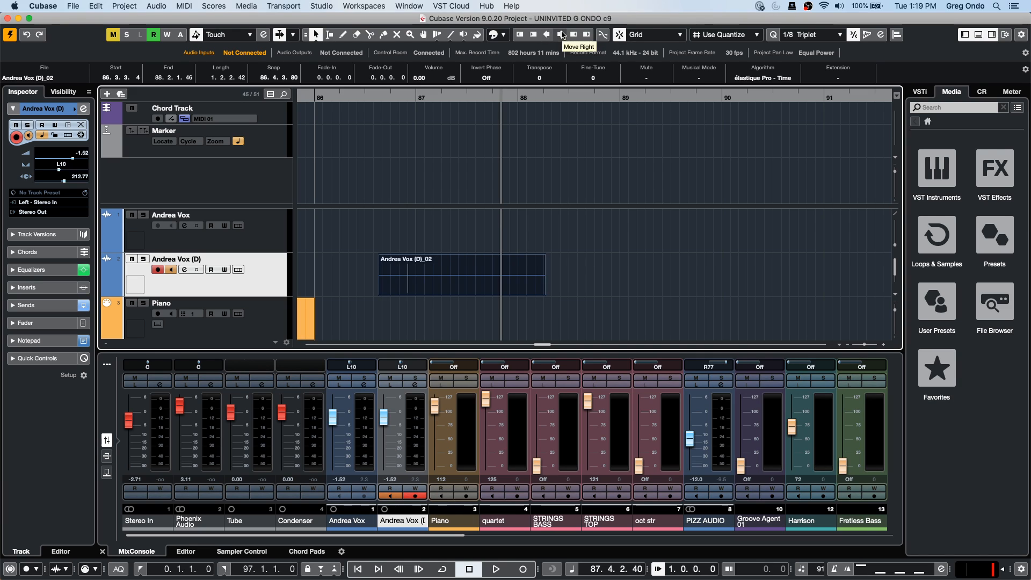
- Nudge the take later in 1/8 triplet steps to start at 87.1.3.4 and set the grid type back to Bar
{"action": "left_click", "coordinate": [561, 34]}
{"action": "left_click", "coordinate": [561, 35]}
{"action": "left_click", "coordinate": [562, 34]}
{"action": "left_click", "coordinate": [562, 34]}
{"action": "left_click", "coordinate": [561, 34]}
{"action": "left_click", "coordinate": [562, 34]}
{"action": "left_click", "coordinate": [742, 37]}
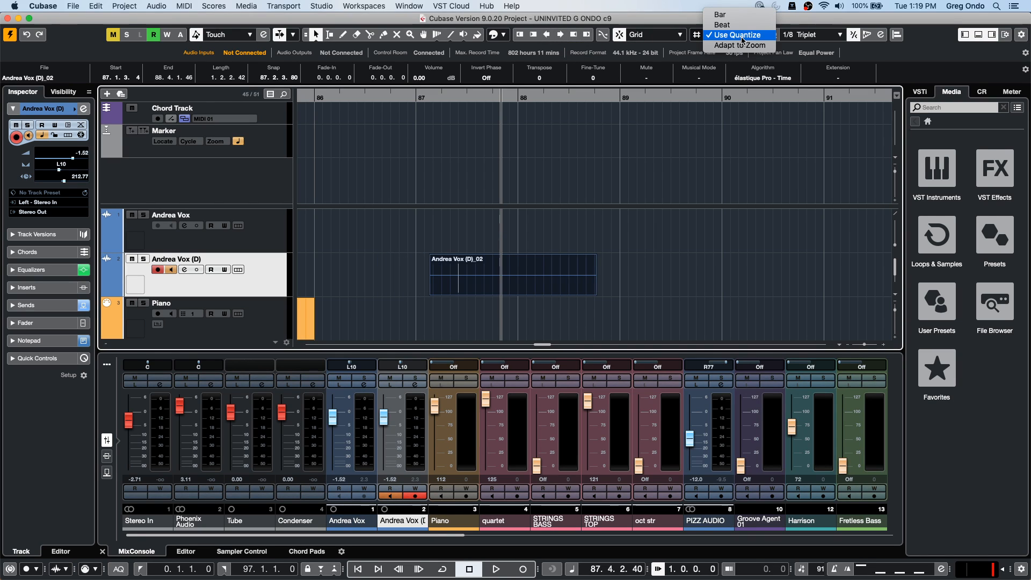
{"action": "left_click", "coordinate": [721, 14]}
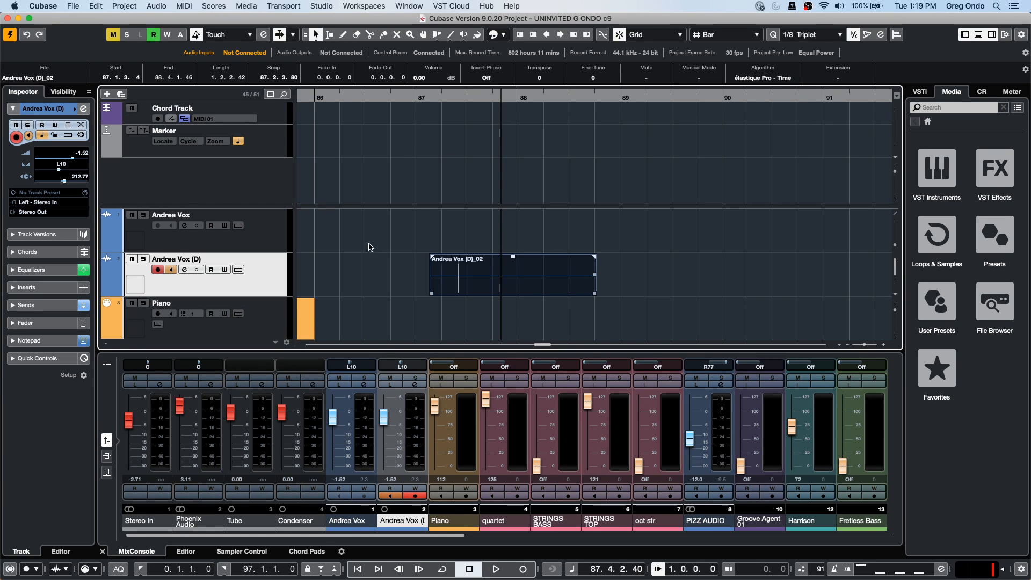
- Add one instrument track with Groove Agent SE routed to Stereo Out
{"action": "right_click", "coordinate": [251, 232]}
{"action": "mouse_move", "coordinate": [358, 242]}
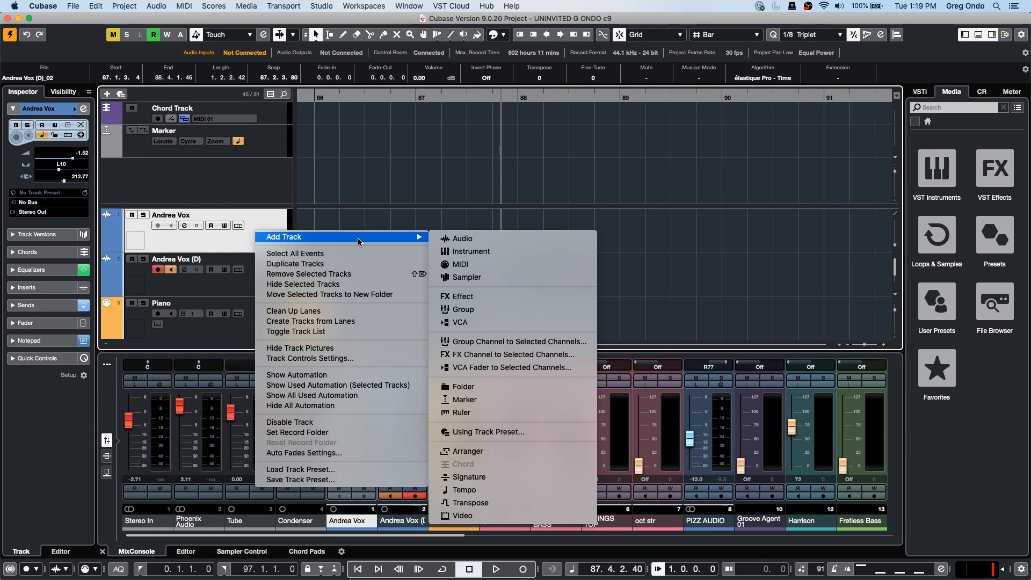
{"action": "left_click", "coordinate": [496, 250]}
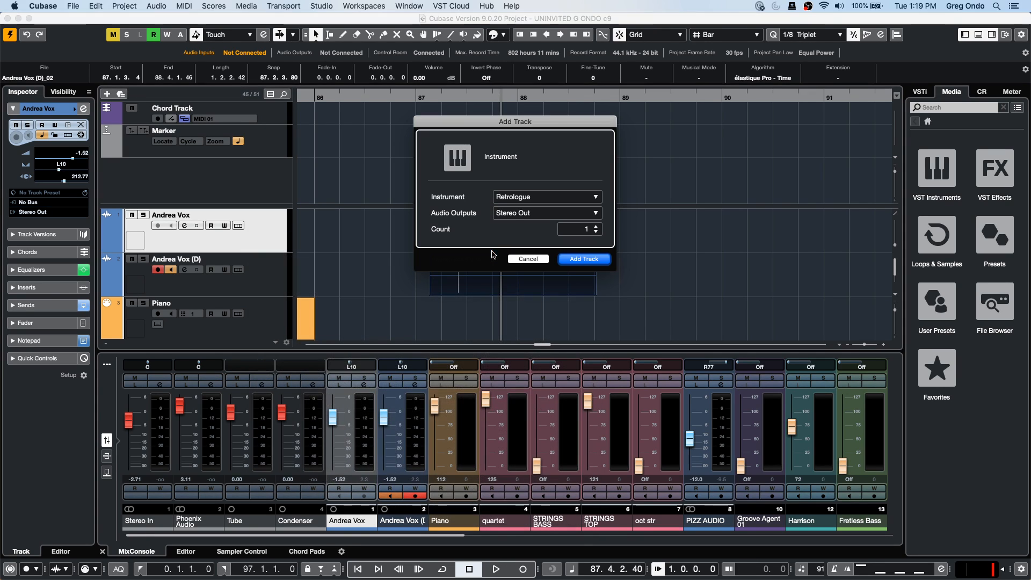
{"action": "left_click", "coordinate": [557, 199]}
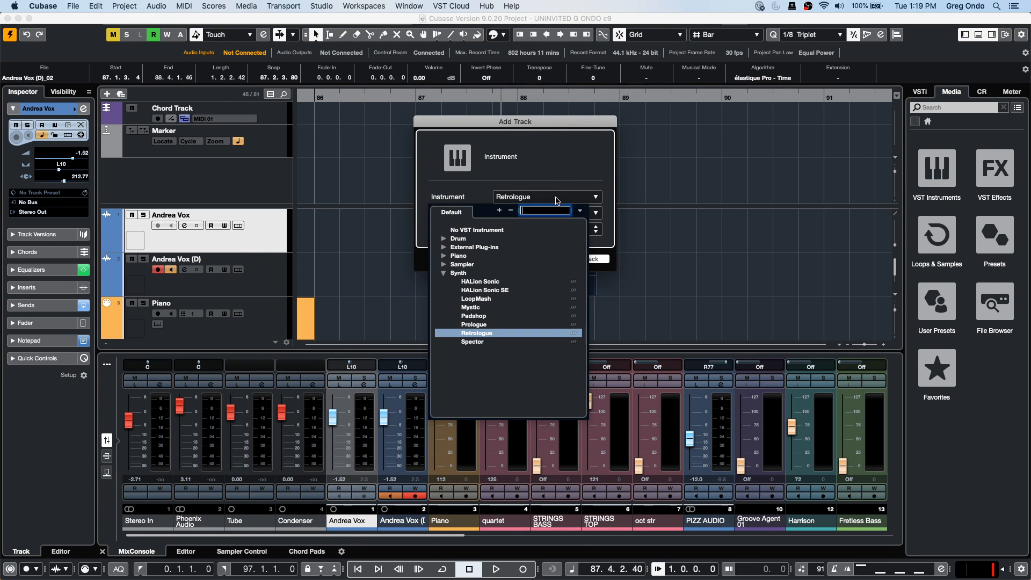
{"action": "left_click", "coordinate": [443, 239]}
{"action": "left_click", "coordinate": [517, 264]}
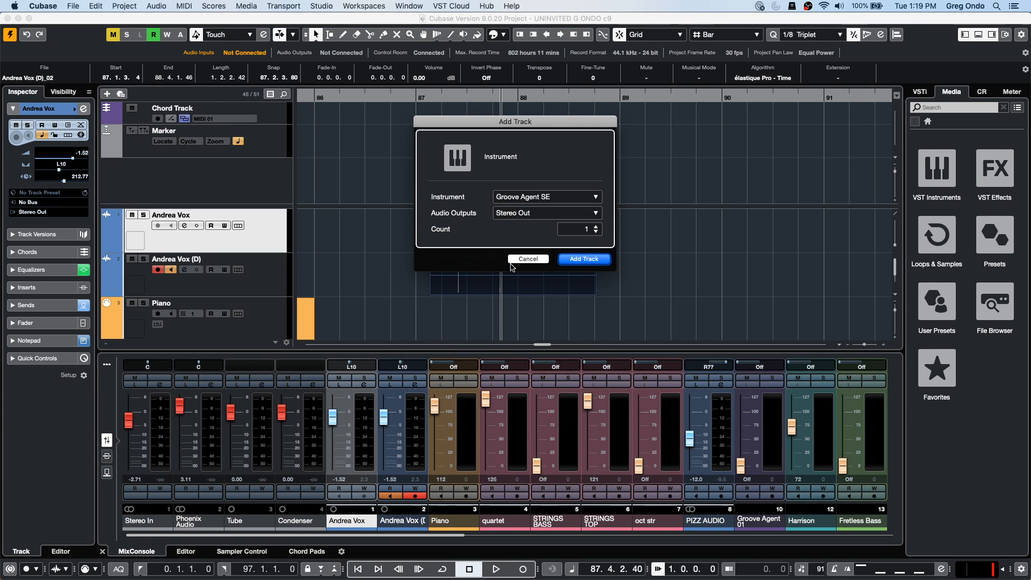
{"action": "left_click", "coordinate": [583, 259]}
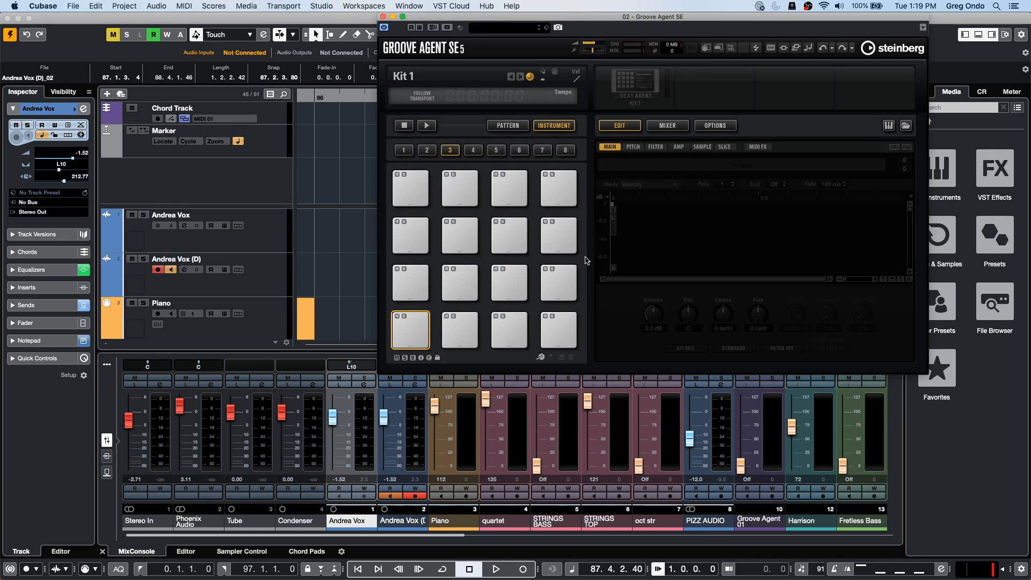
- Load Electro Kit 01 from the Beat Agent SE instrument set into the empty Groove Agent SE kit slot
{"action": "left_click", "coordinate": [655, 78]}
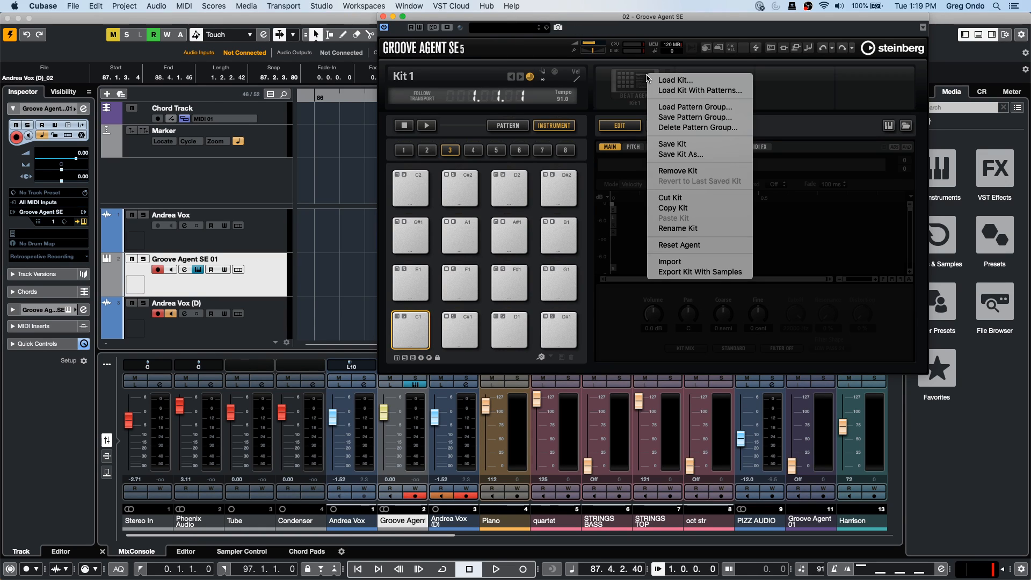
{"action": "left_click", "coordinate": [699, 91]}
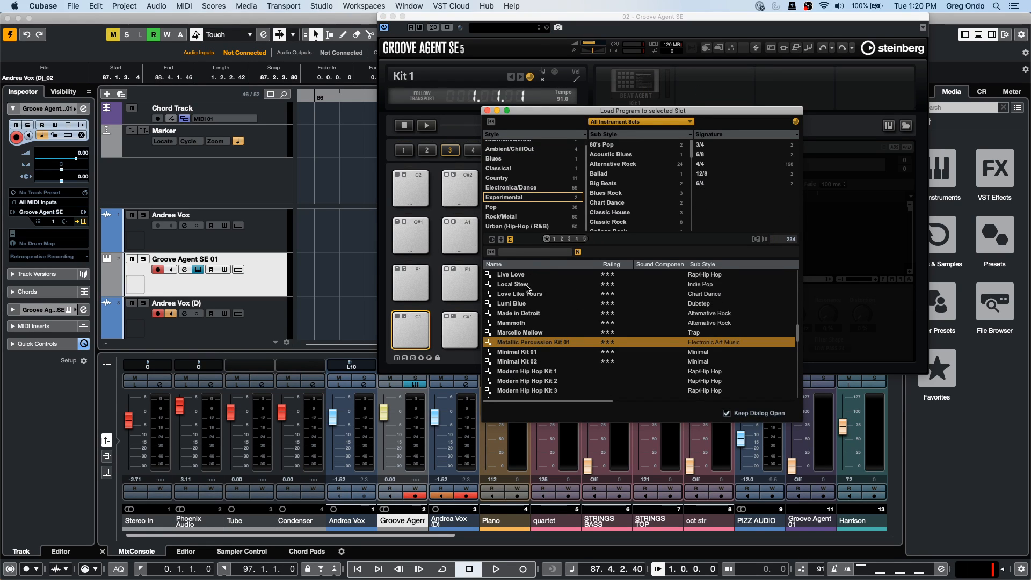
{"action": "left_click", "coordinate": [635, 119]}
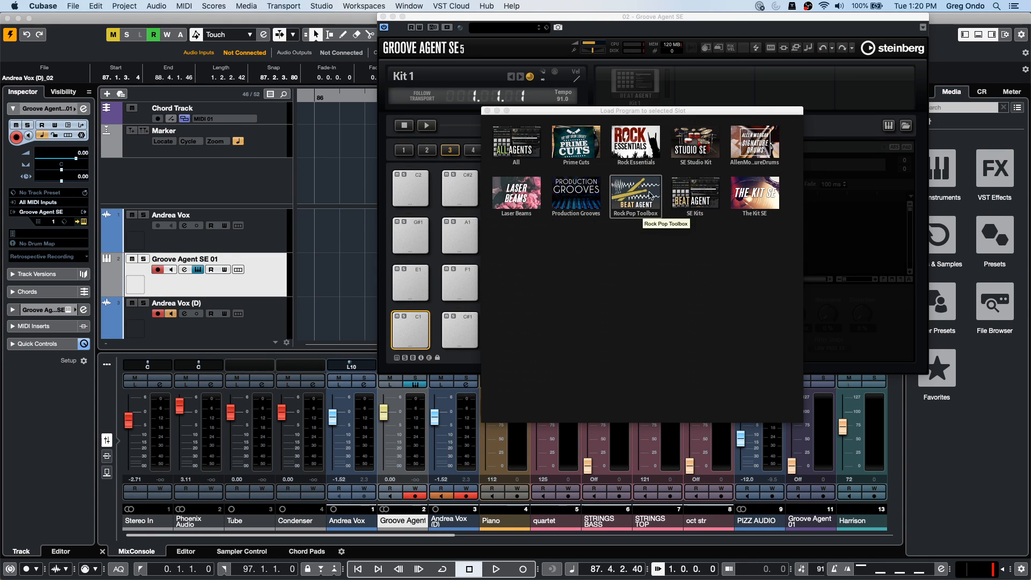
{"action": "left_click", "coordinate": [677, 195]}
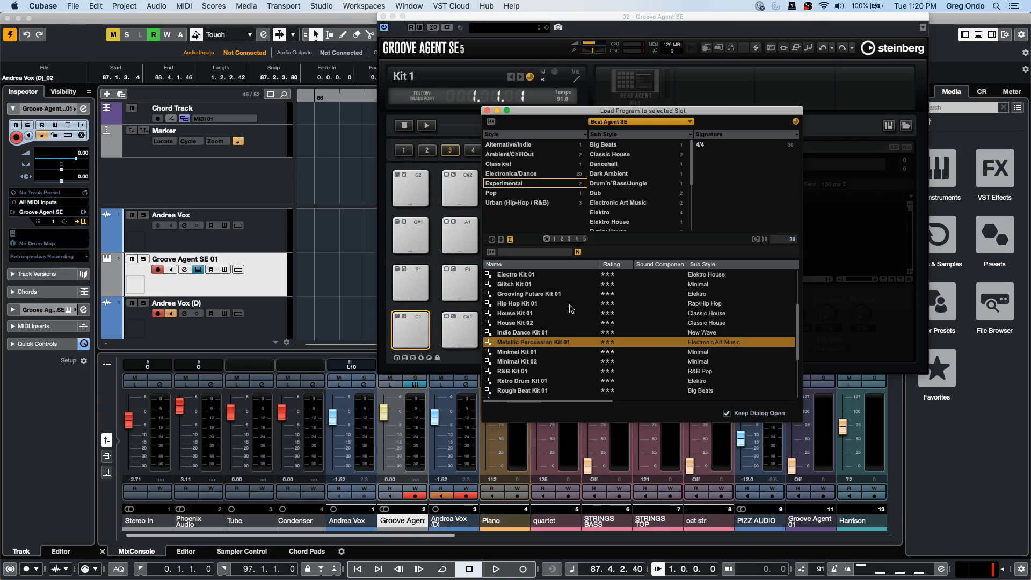
{"action": "double_click", "coordinate": [531, 275]}
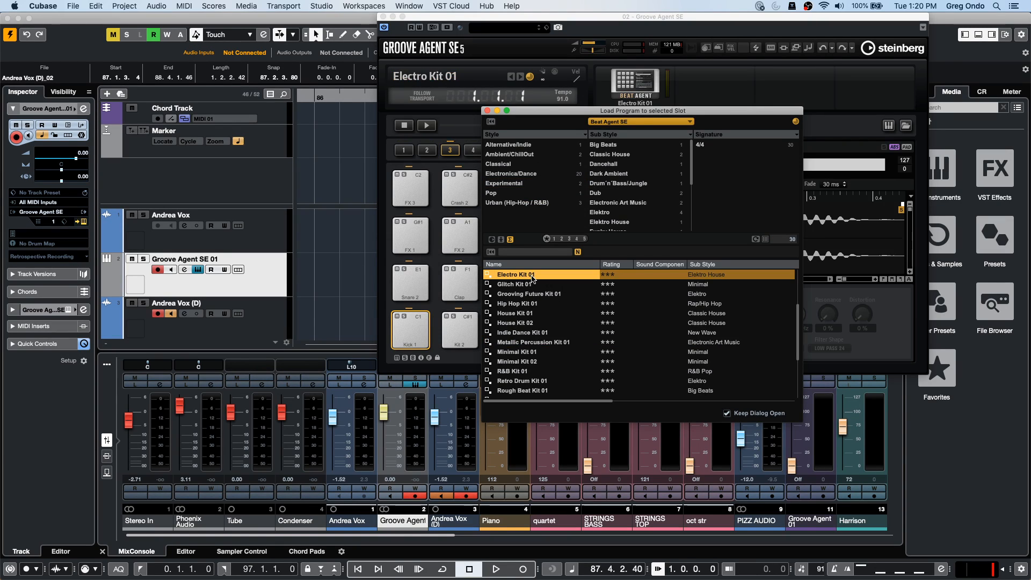
- Close the kit loading dialog and move the Groove Agent SE window off the track area, auditioning the Snare 2 pad
{"action": "left_click", "coordinate": [412, 283]}
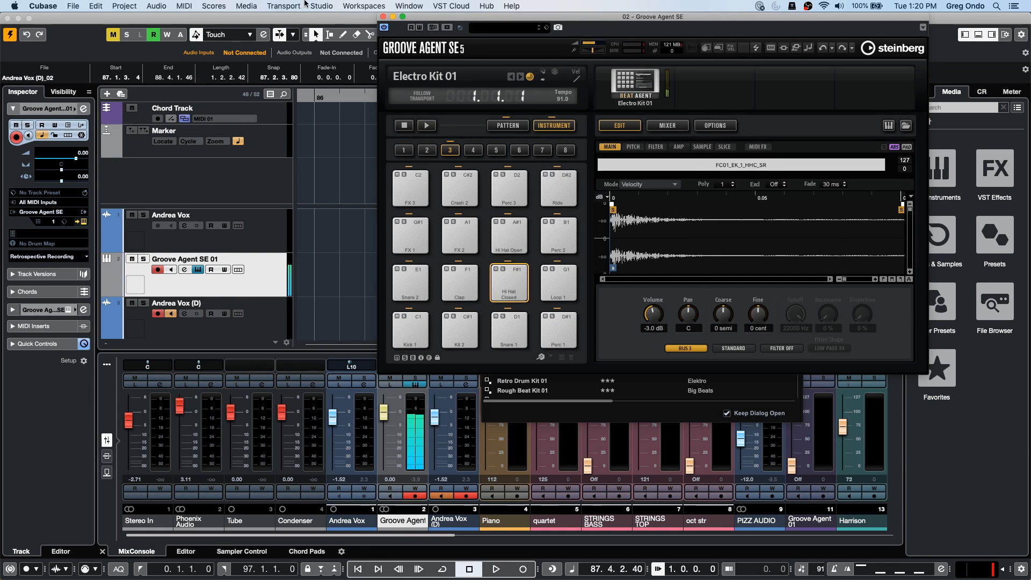
{"action": "left_click_drag", "start_coordinate": [465, 19], "coordinate": [619, 21]}
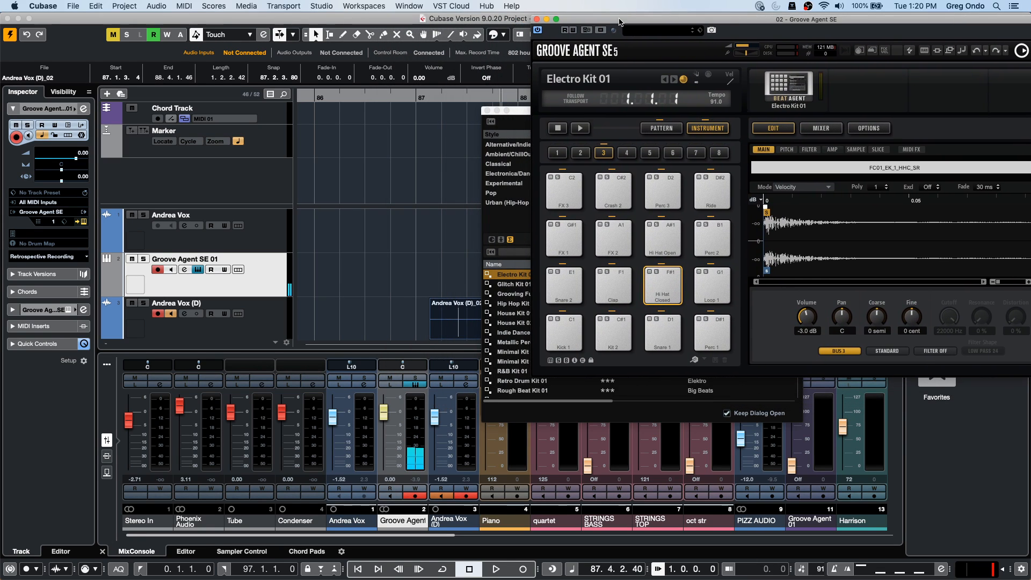
{"action": "left_click", "coordinate": [488, 110]}
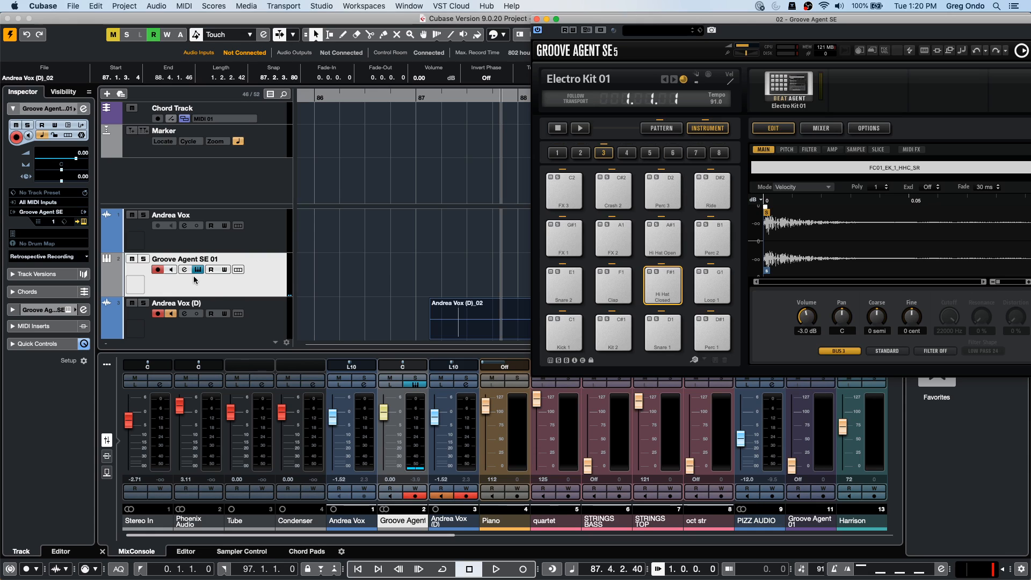
{"action": "left_click", "coordinate": [353, 254]}
{"action": "left_click", "coordinate": [564, 284]}
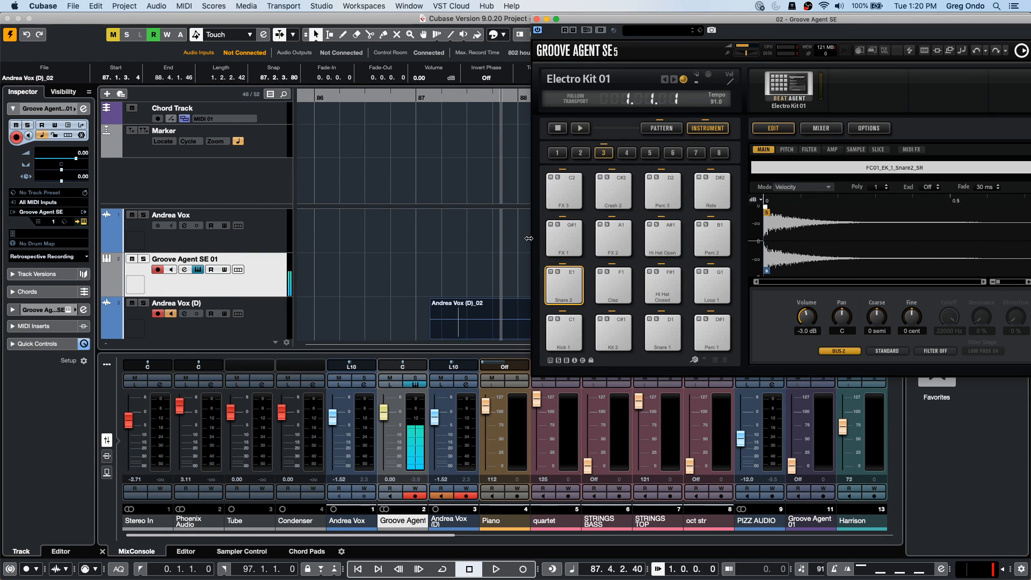
- Select the Groove Agent 01 track and play the project near bar 87 and around bar 34
{"action": "scroll", "coordinate": [508, 237], "scroll_direction": "down", "scroll_amount": 10}
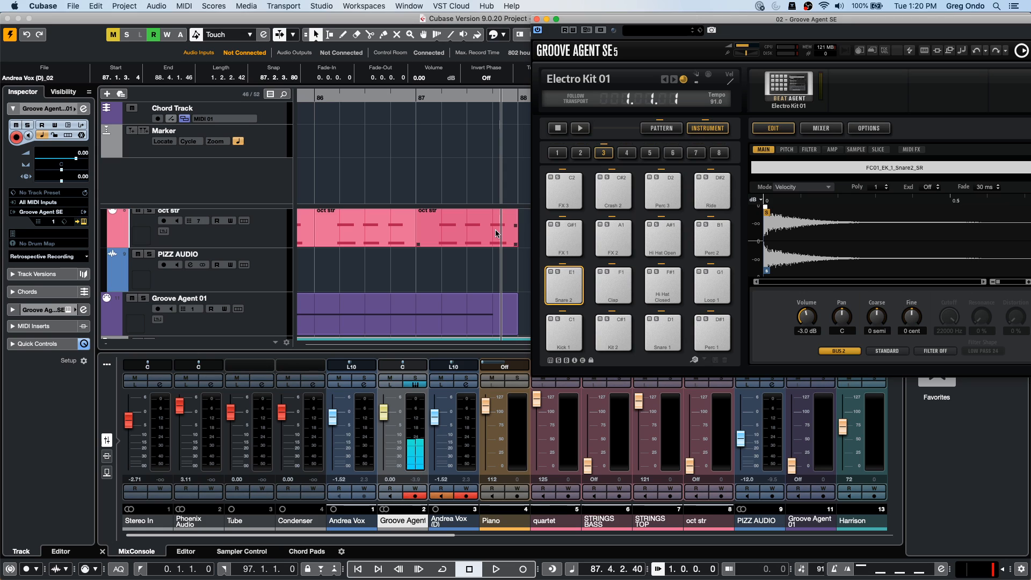
{"action": "left_click", "coordinate": [260, 321]}
{"action": "key", "text": "space"}
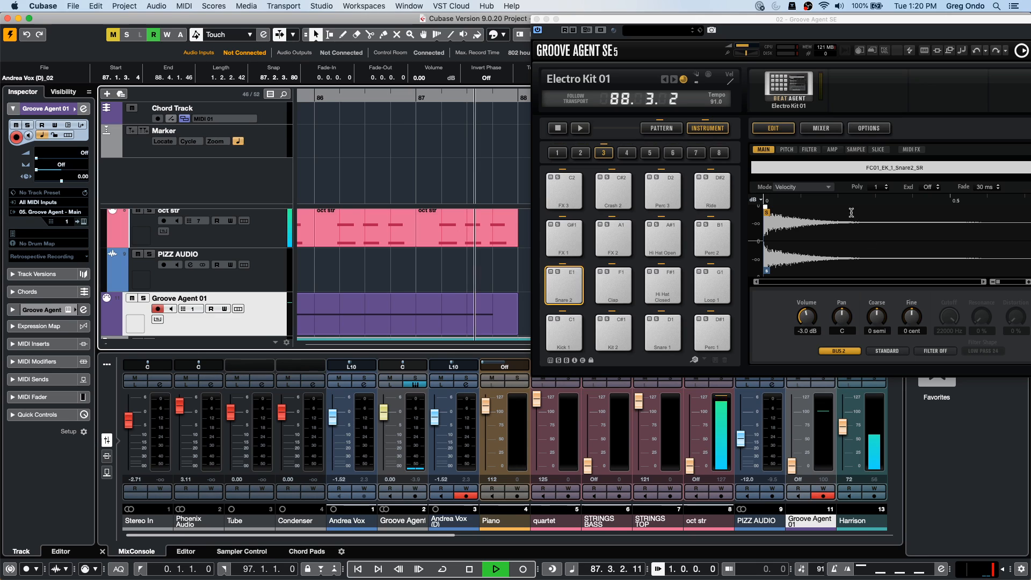
{"action": "left_click", "coordinate": [384, 227]}
{"action": "key", "text": "space"}
{"action": "left_click_drag", "start_coordinate": [406, 97], "coordinate": [303, 102]}
{"action": "key", "text": "space"}
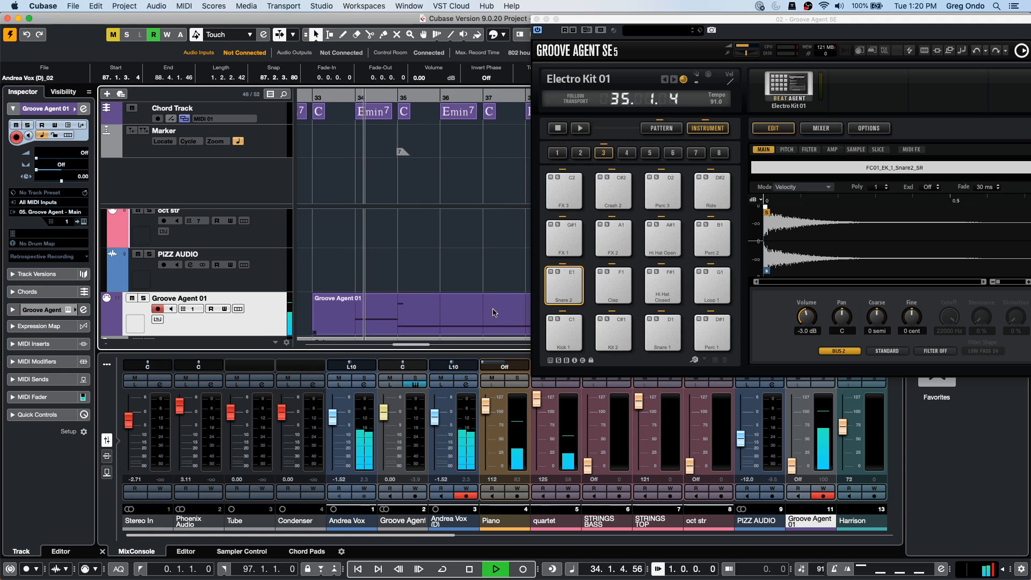
{"action": "key", "text": "space"}
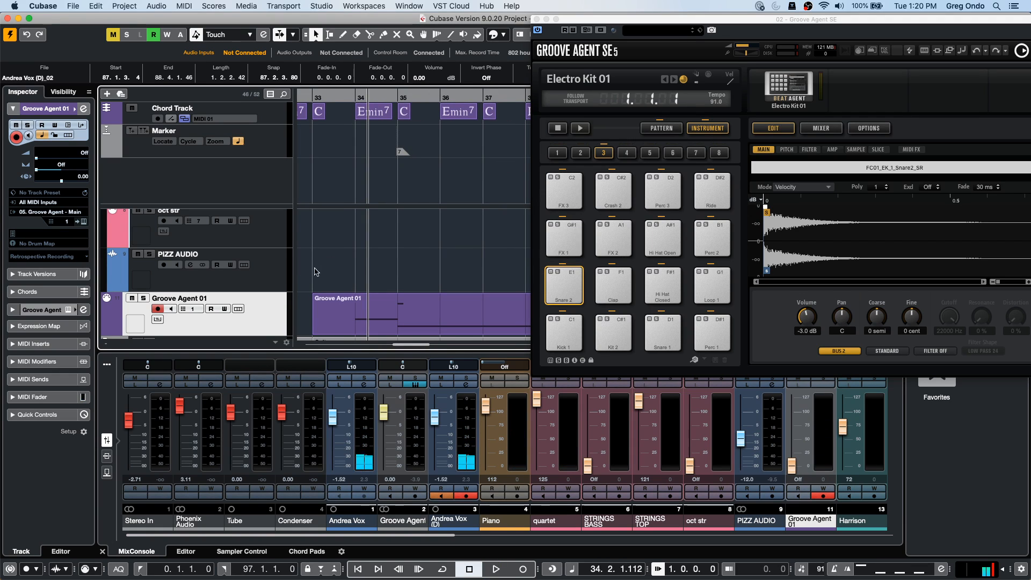
- Reselect the Groove Agent SE 01 track, load Glitch Kit 01 and replace it with Hip Hop Kit 01
{"action": "scroll", "coordinate": [169, 273], "scroll_direction": "up", "scroll_amount": 5}
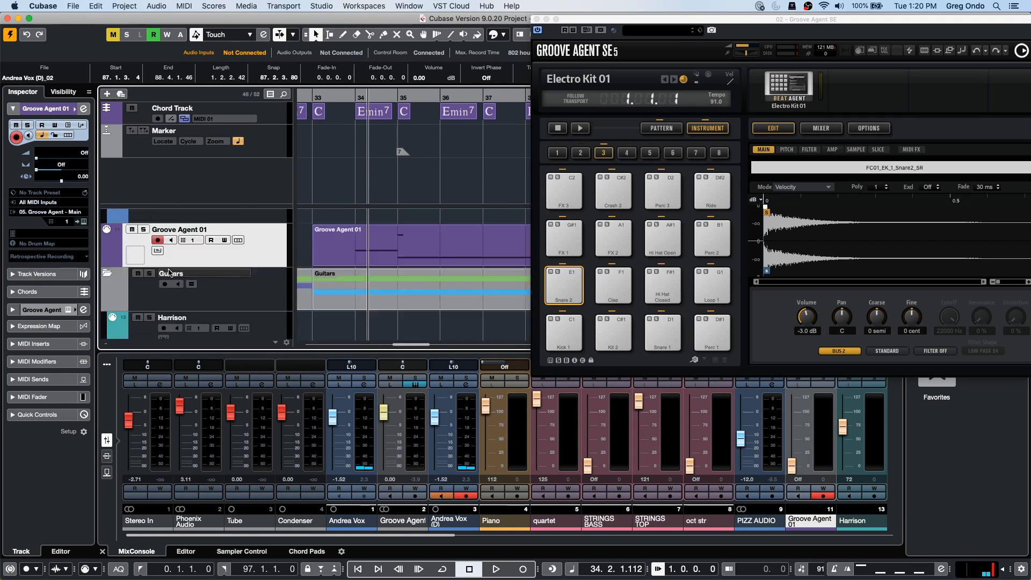
{"action": "scroll", "coordinate": [169, 273], "scroll_direction": "up", "scroll_amount": 3}
{"action": "left_click", "coordinate": [264, 294]}
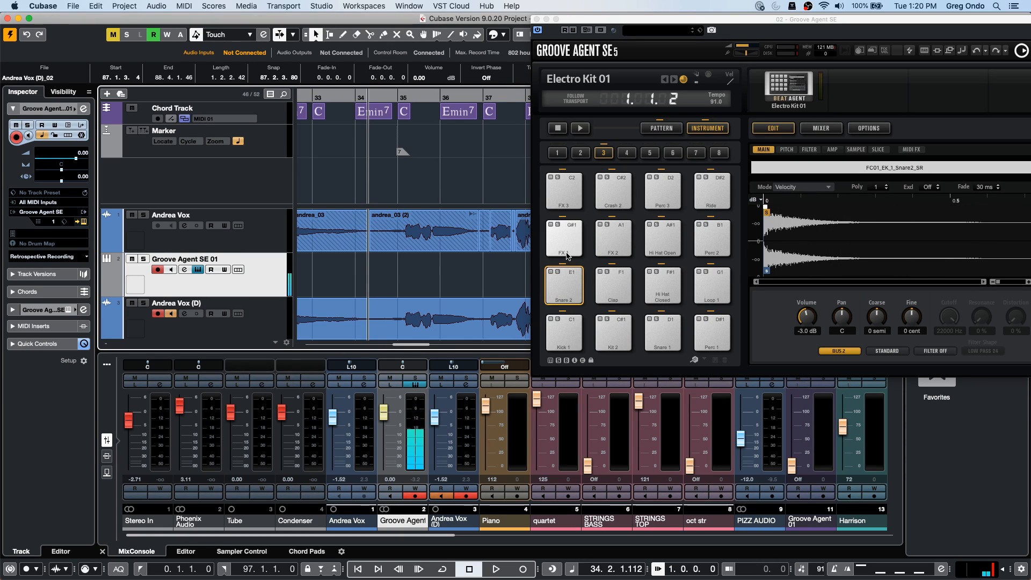
{"action": "left_click_drag", "start_coordinate": [748, 46], "coordinate": [757, 45]}
{"action": "right_click", "coordinate": [780, 96]}
{"action": "left_click", "coordinate": [800, 96]}
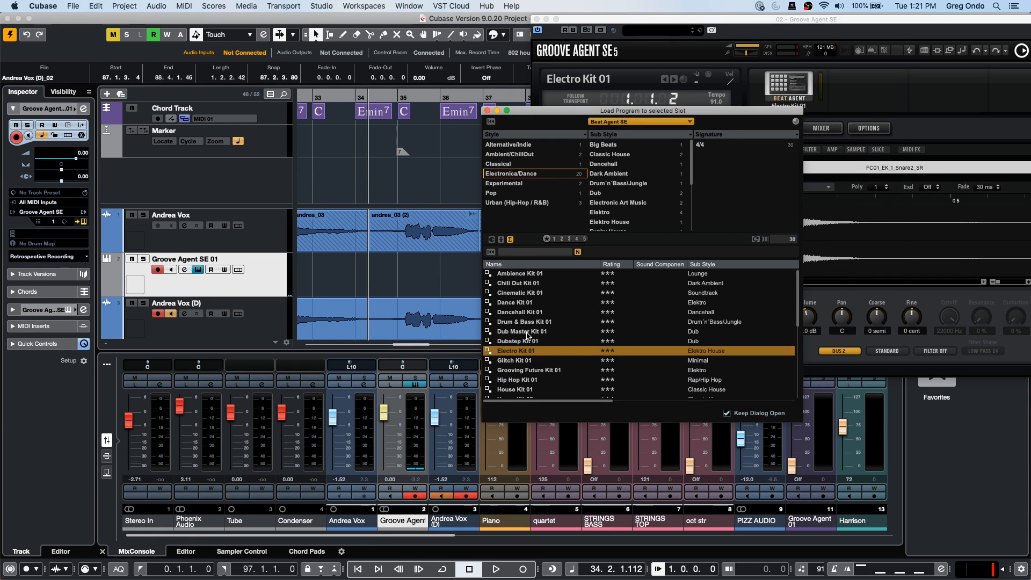
{"action": "left_click", "coordinate": [526, 360]}
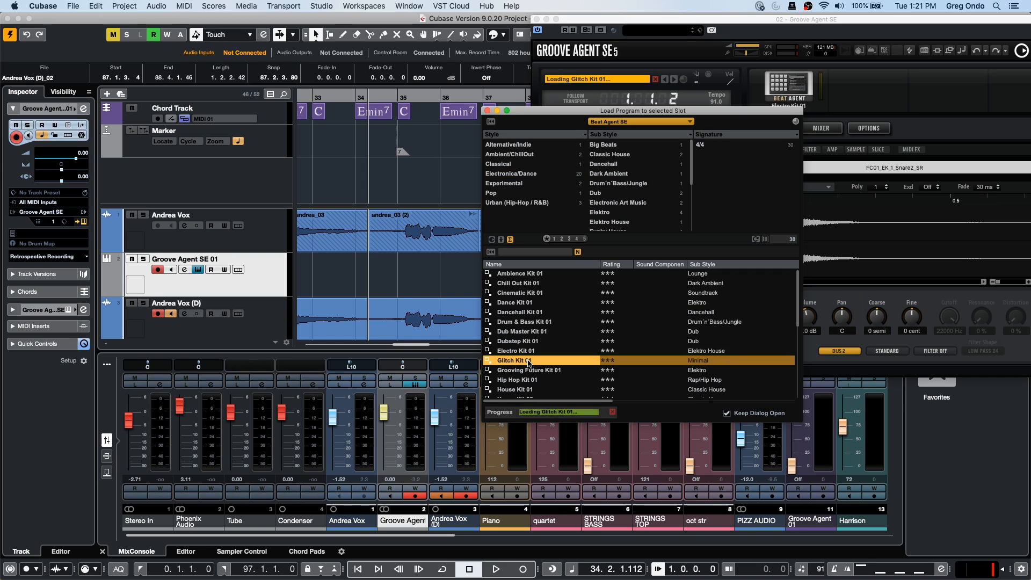
{"action": "left_click", "coordinate": [527, 381]}
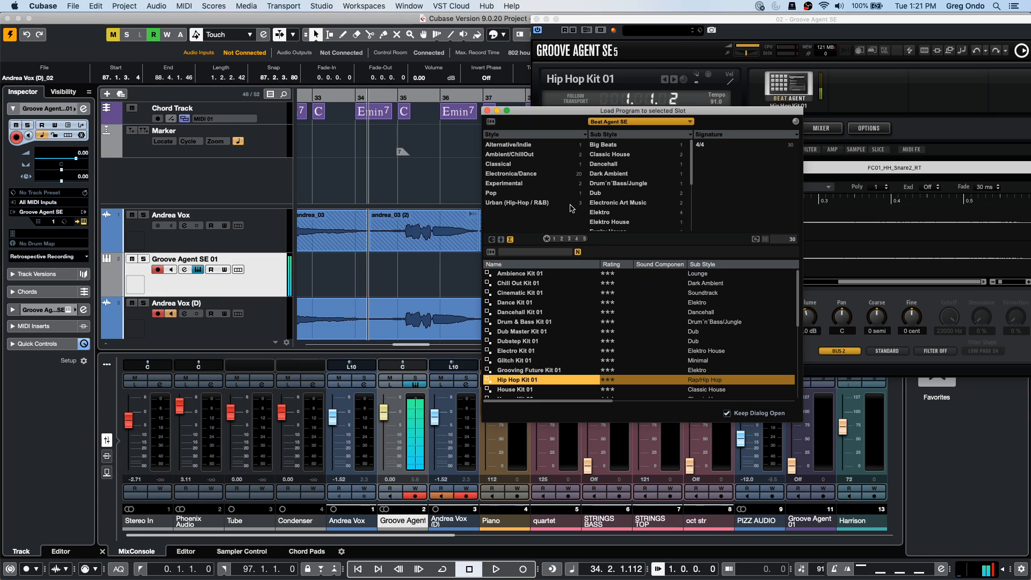
- Enable automatic record quantizing and solo the Groove Agent SE 01 track, closing the kit dialog and instrument window
{"action": "left_click", "coordinate": [120, 569]}
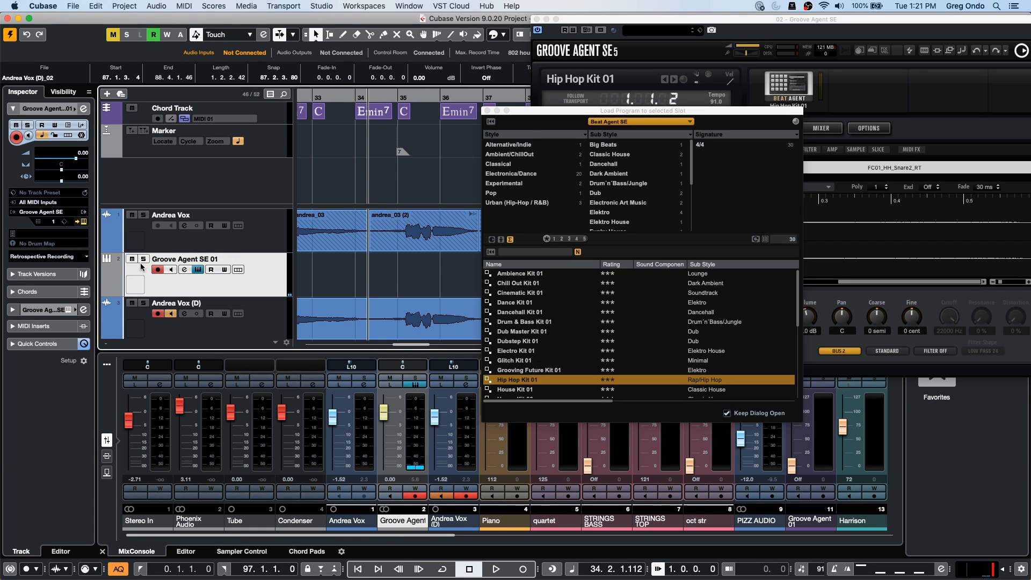
{"action": "key", "text": "s"}
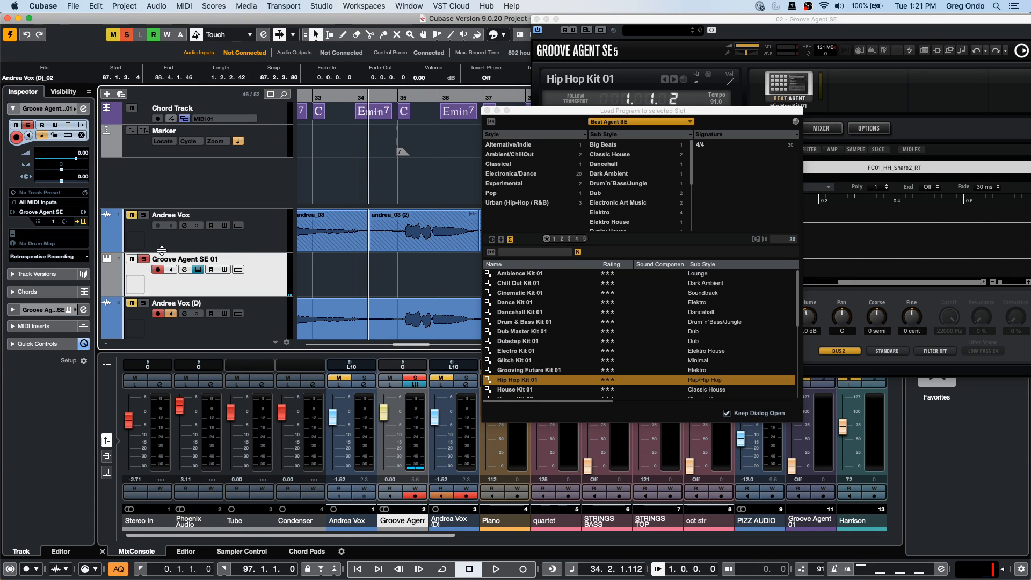
{"action": "left_click", "coordinate": [488, 111]}
{"action": "left_click", "coordinate": [573, 21]}
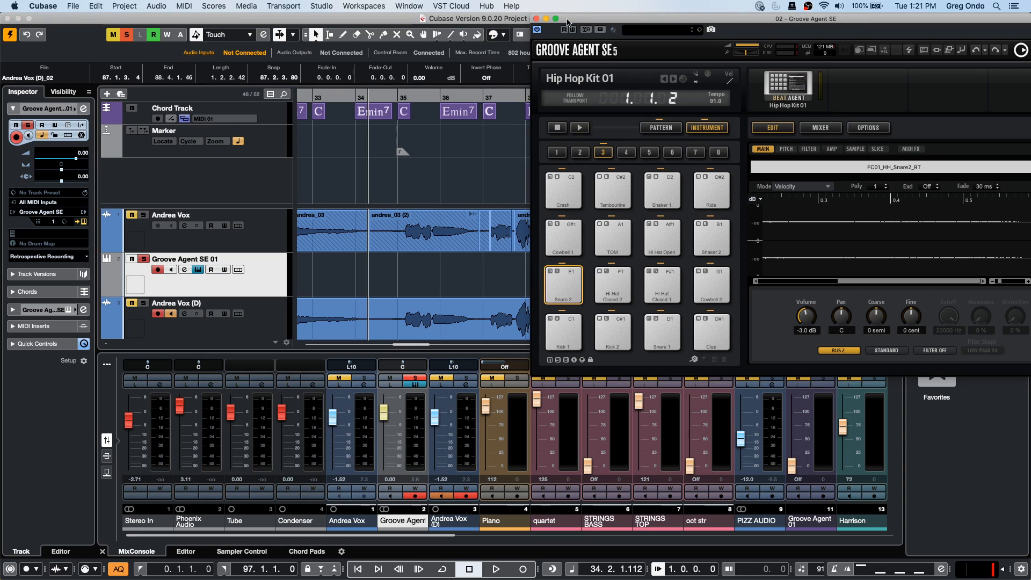
{"action": "left_click", "coordinate": [536, 18]}
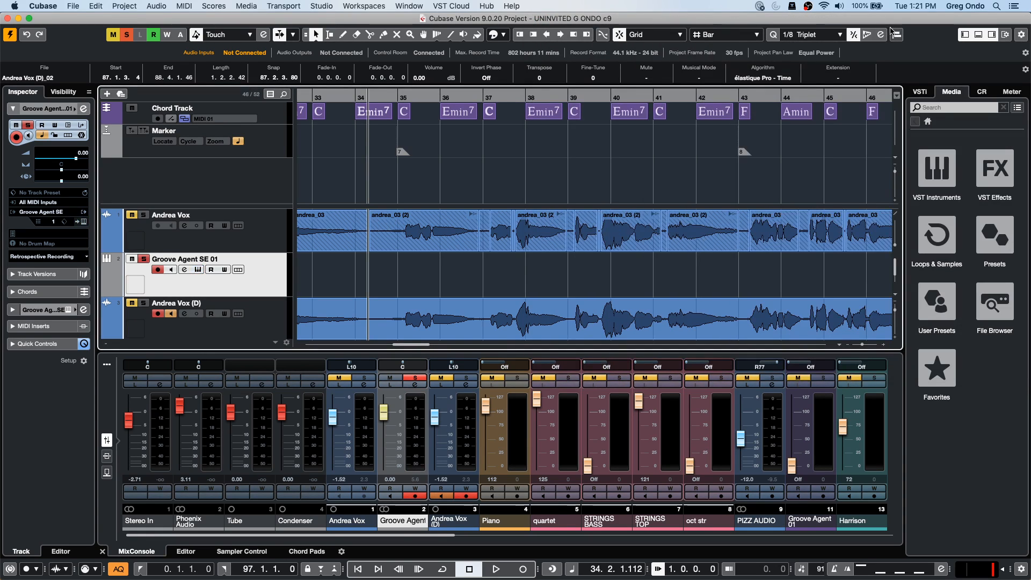
- With a 1/8 quantize preset and pre-roll off, record a drum part on the Groove Agent SE 01 track from about bar 34 to bar 40
{"action": "left_click", "coordinate": [814, 35]}
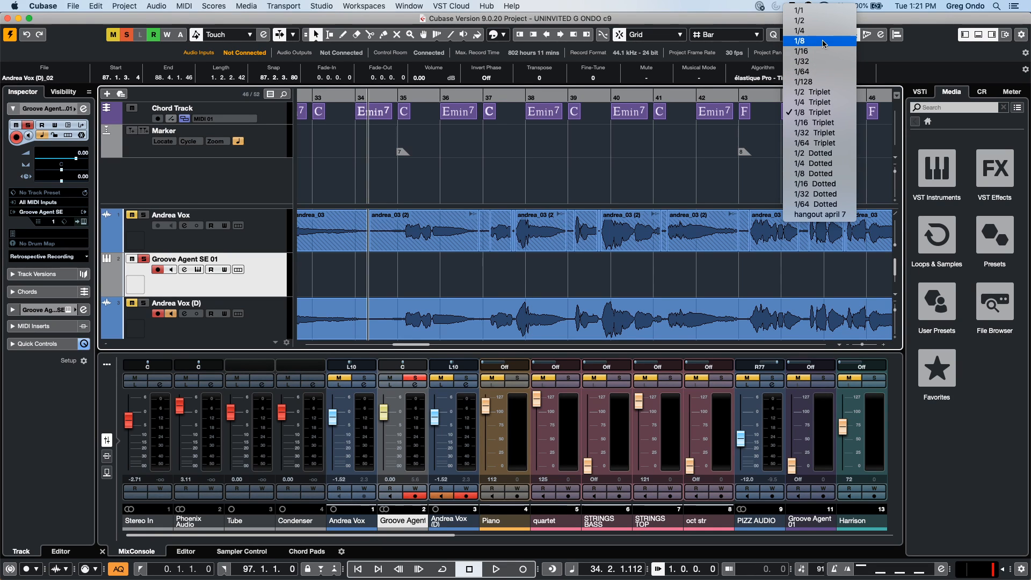
{"action": "left_click", "coordinate": [821, 33]}
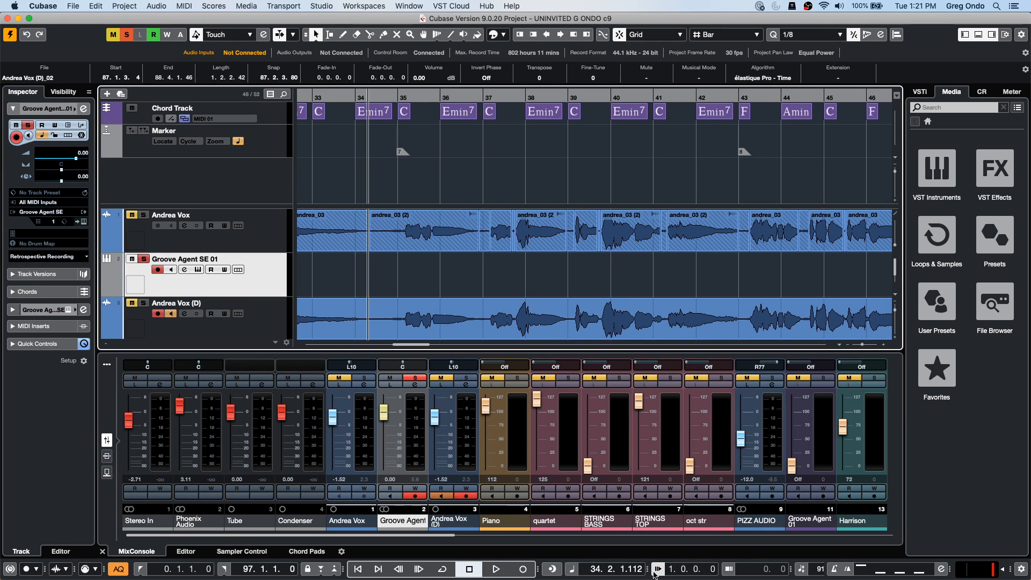
{"action": "left_click", "coordinate": [498, 570]}
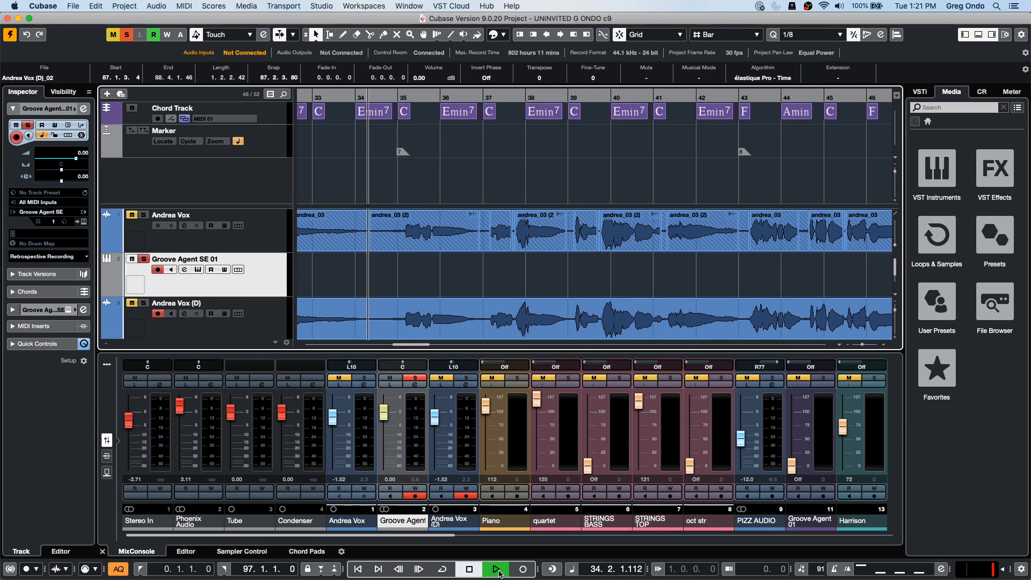
{"action": "left_click", "coordinate": [530, 568]}
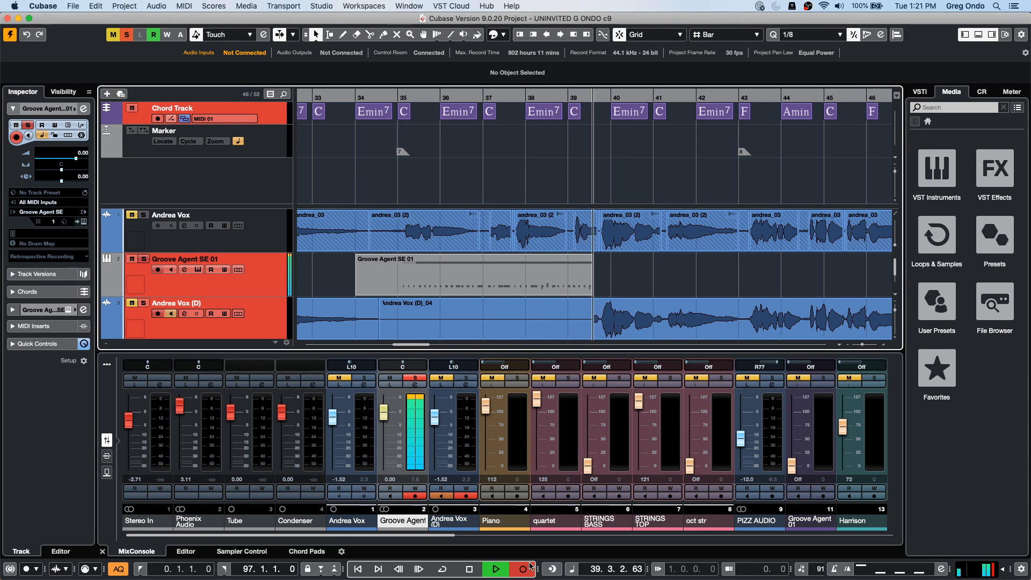
{"action": "key", "text": "space"}
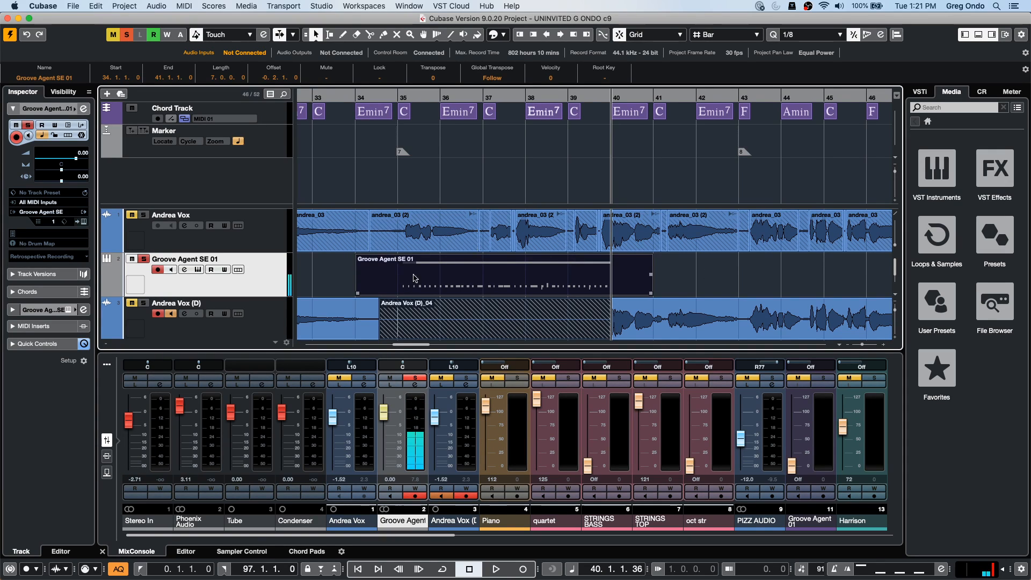
{"action": "left_click", "coordinate": [386, 96]}
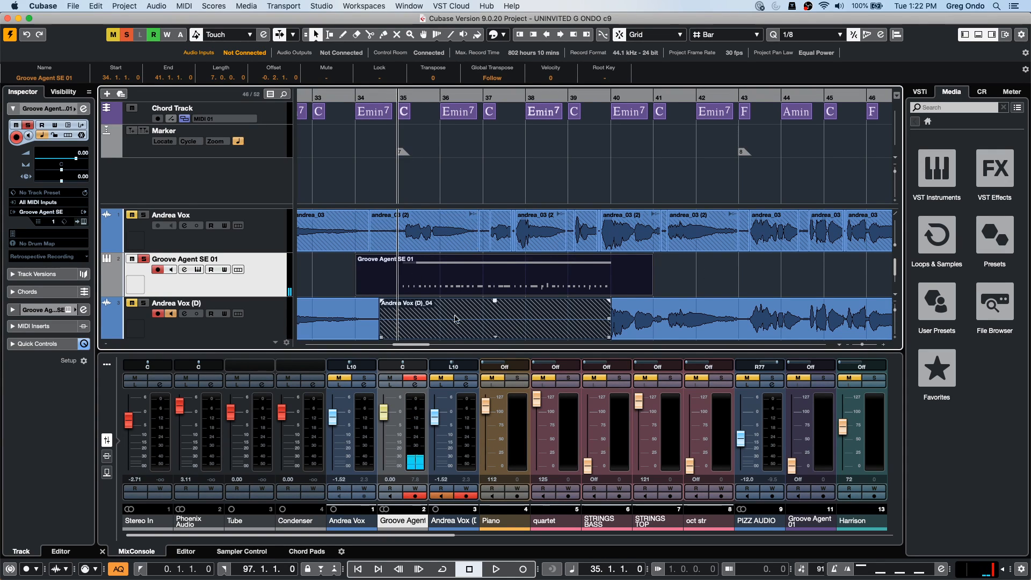
{"action": "double_click", "coordinate": [456, 287]}
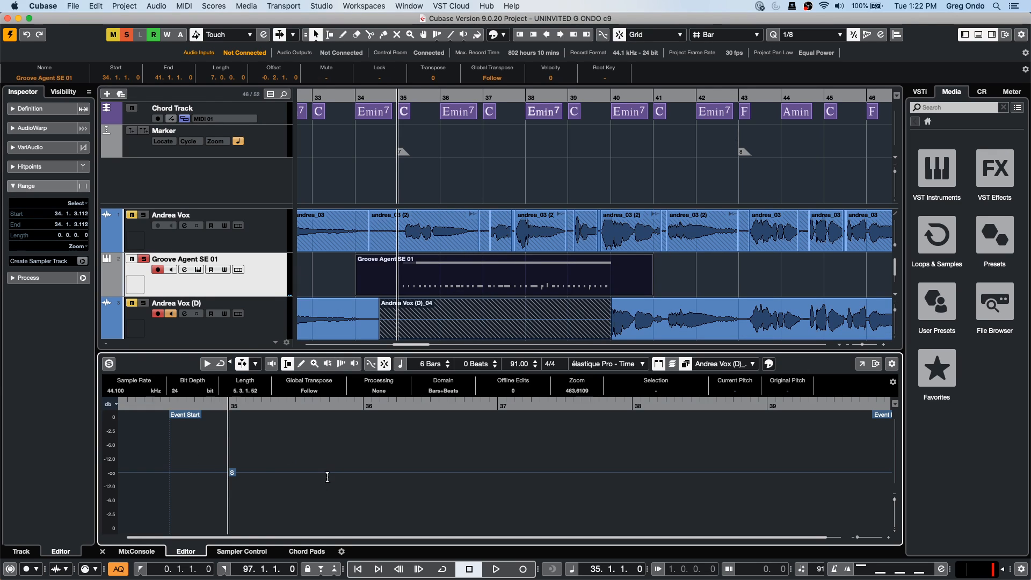
{"action": "left_click", "coordinate": [861, 363]}
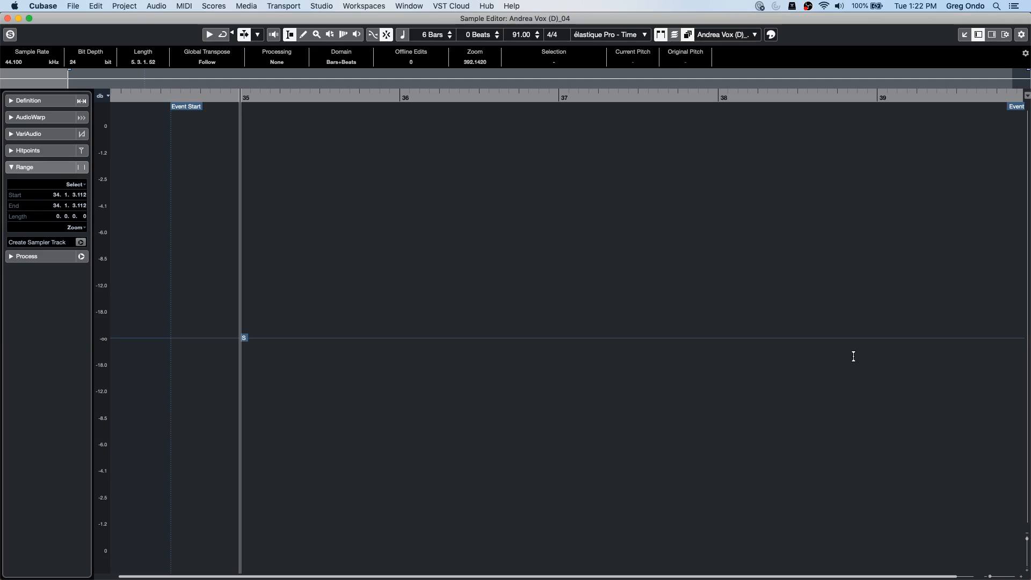
{"action": "left_click", "coordinate": [8, 18]}
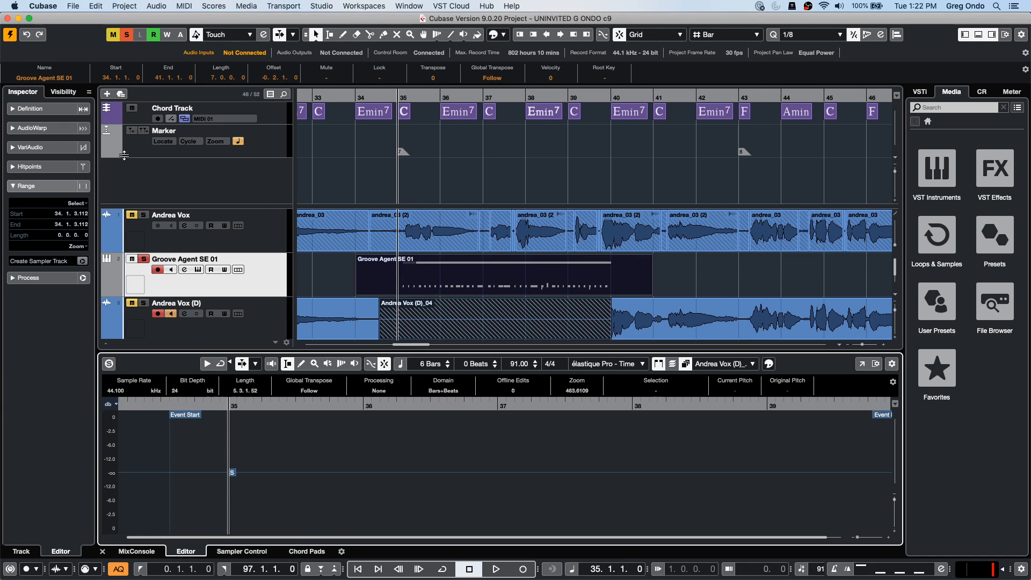
- Open the recorded Groove Agent SE 01 part in the Key Editor and play it back to check the quantized notes
{"action": "left_click", "coordinate": [469, 278]}
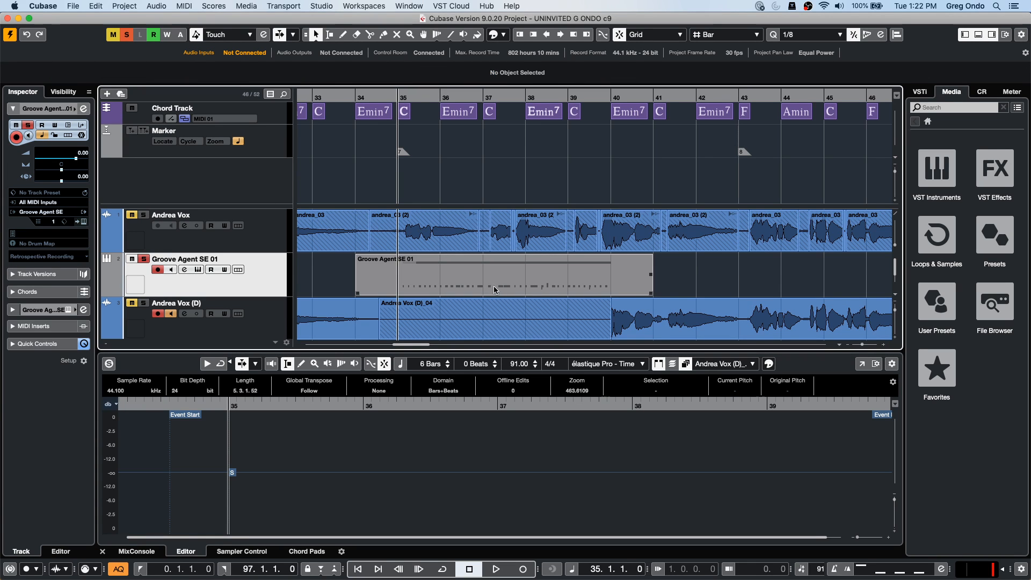
{"action": "left_click", "coordinate": [448, 269]}
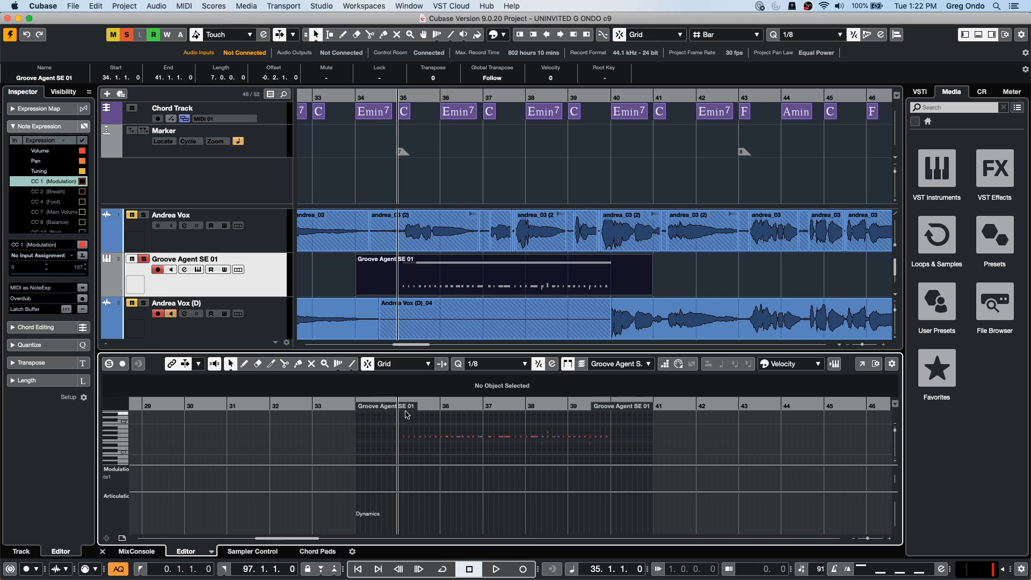
{"action": "left_click_drag", "start_coordinate": [442, 406], "coordinate": [299, 409]}
{"action": "key", "text": "space"}
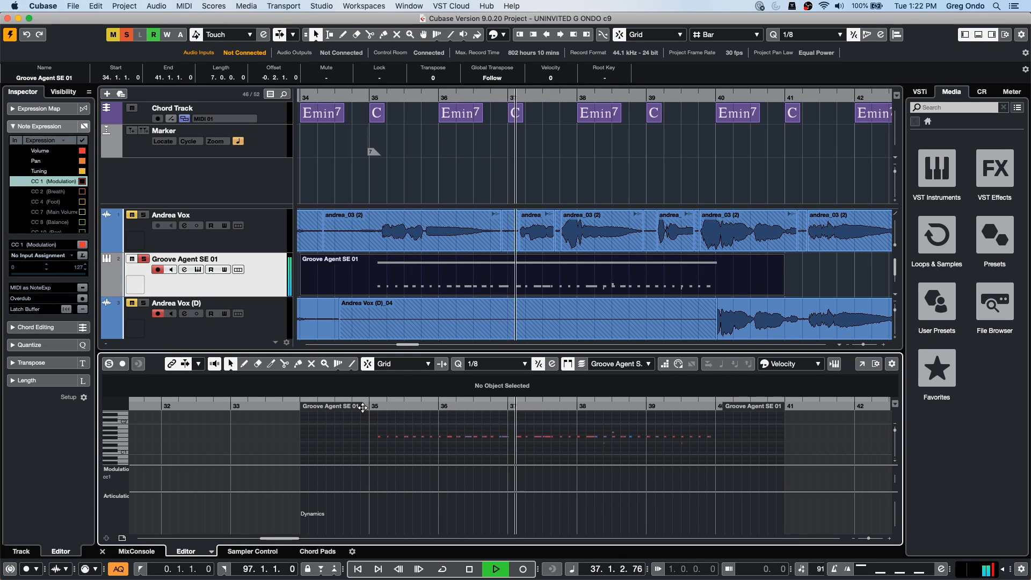
{"action": "key", "text": "space"}
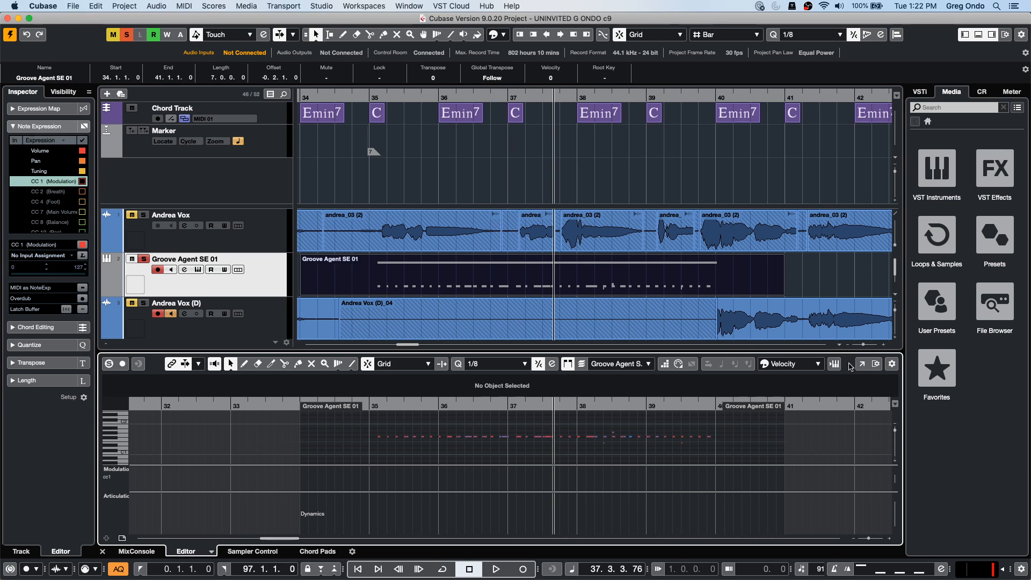
- Open the Groove Agent SE 01 part in a separate Key Editor window and erase the long sustained note above the drum hits
{"action": "left_click", "coordinate": [859, 365]}
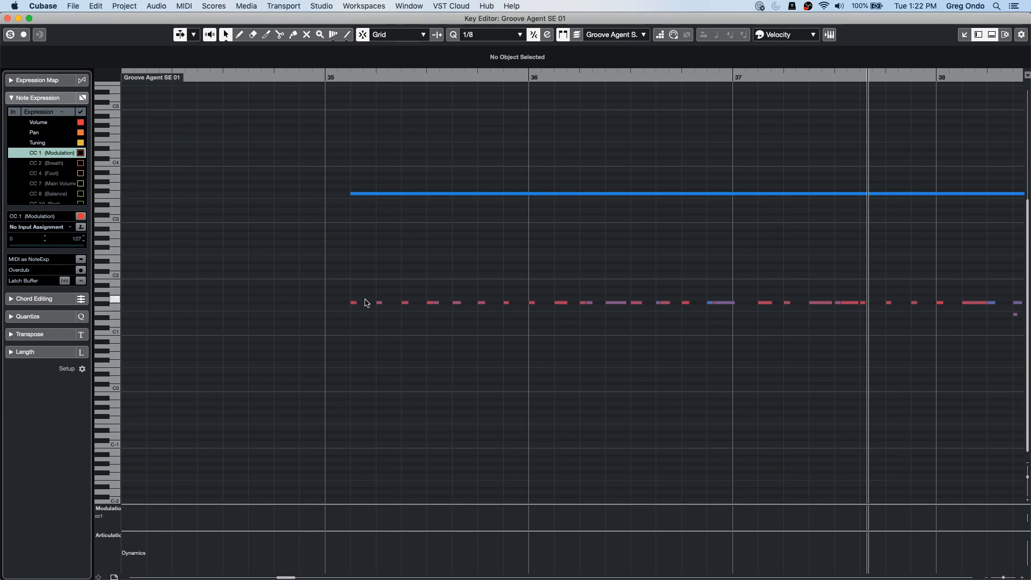
{"action": "right_click", "coordinate": [346, 167]}
{"action": "left_click", "coordinate": [392, 170]}
- Reset the quantizing of the recorded drum notes to their originally played timing
{"action": "left_click", "coordinate": [120, 7]}
{"action": "mouse_move", "coordinate": [98, 7]}
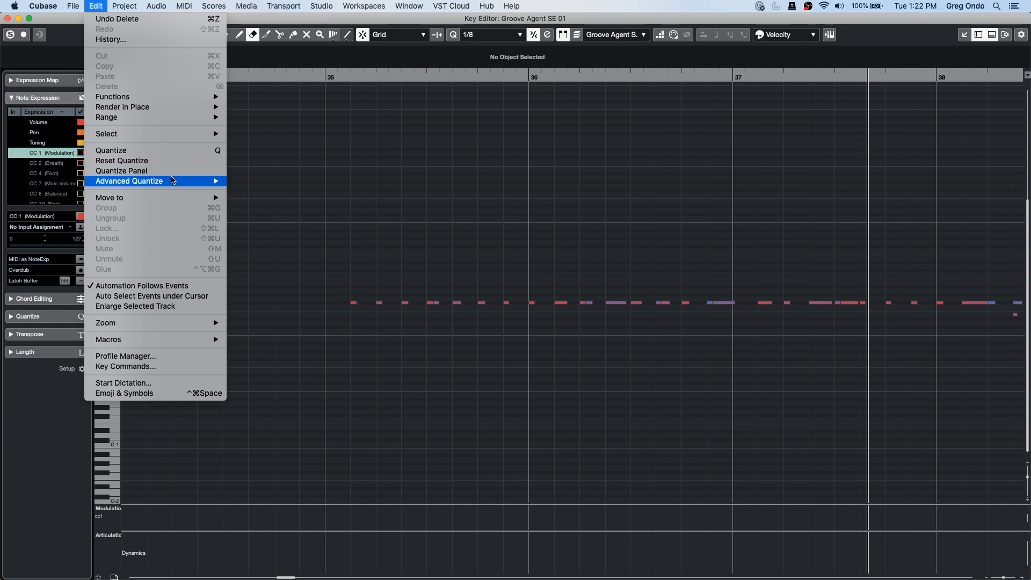
{"action": "mouse_move", "coordinate": [172, 180]}
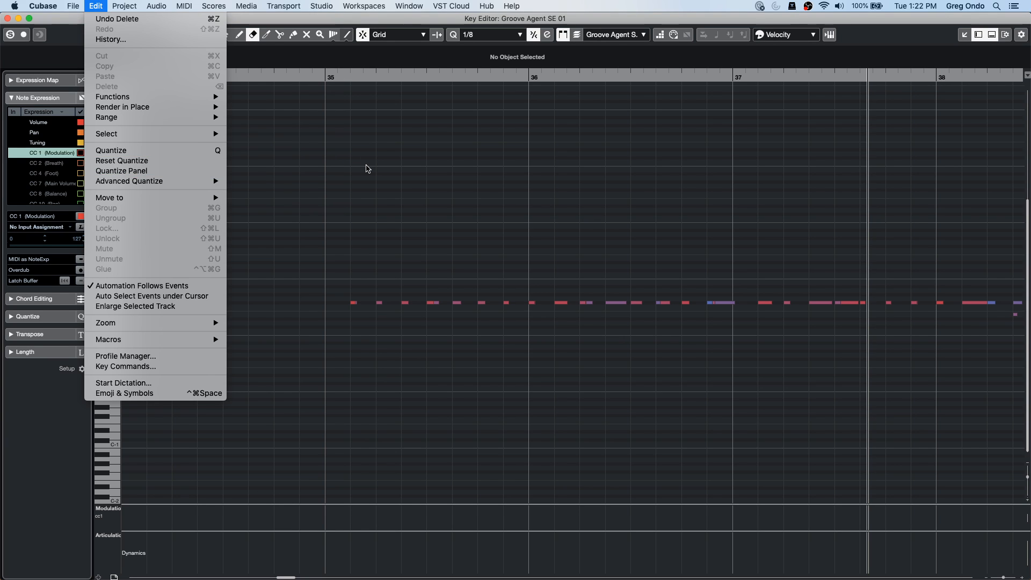
{"action": "left_click", "coordinate": [366, 169]}
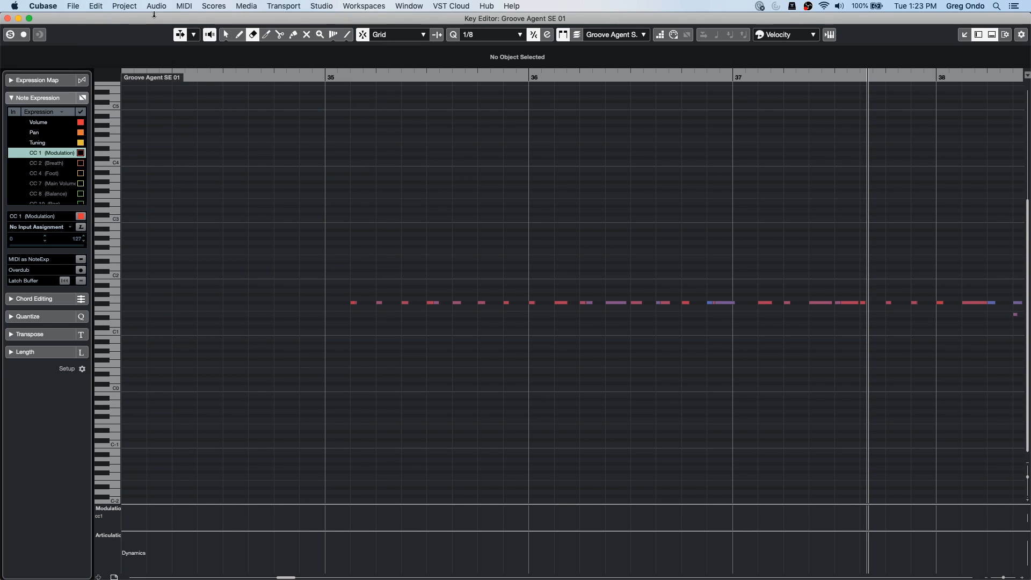
{"action": "left_click", "coordinate": [97, 7]}
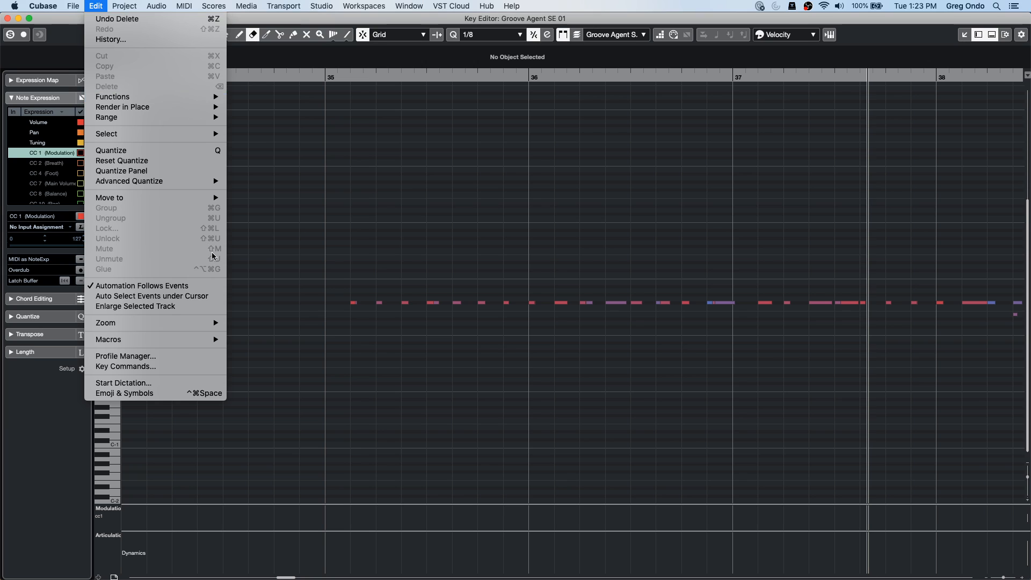
{"action": "left_click", "coordinate": [191, 162]}
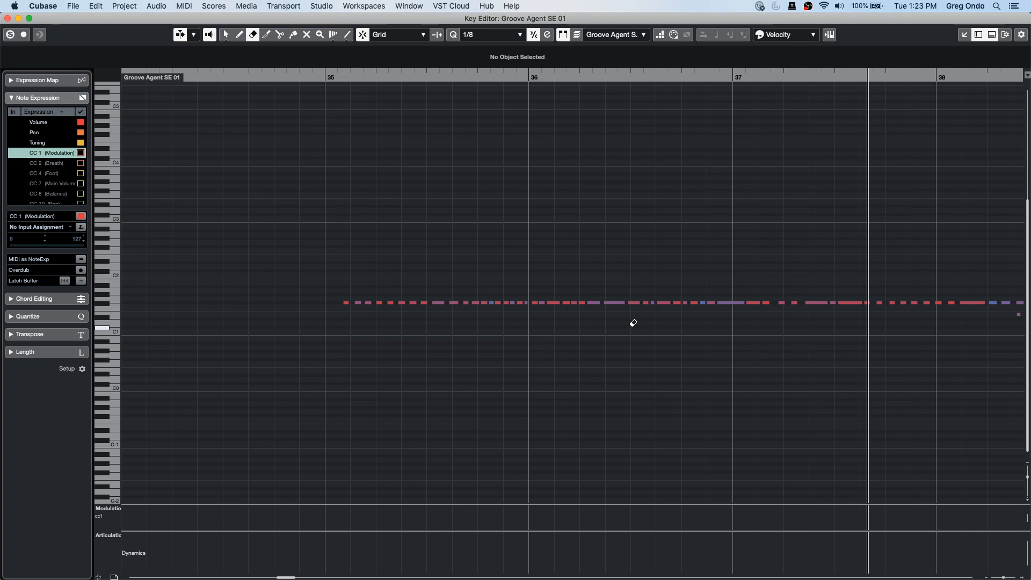
- Compare the original and quantized drum note timing using Reset Quantize and undo, finishing by quantizing the notes to 1/8
{"action": "left_click", "coordinate": [102, 5]}
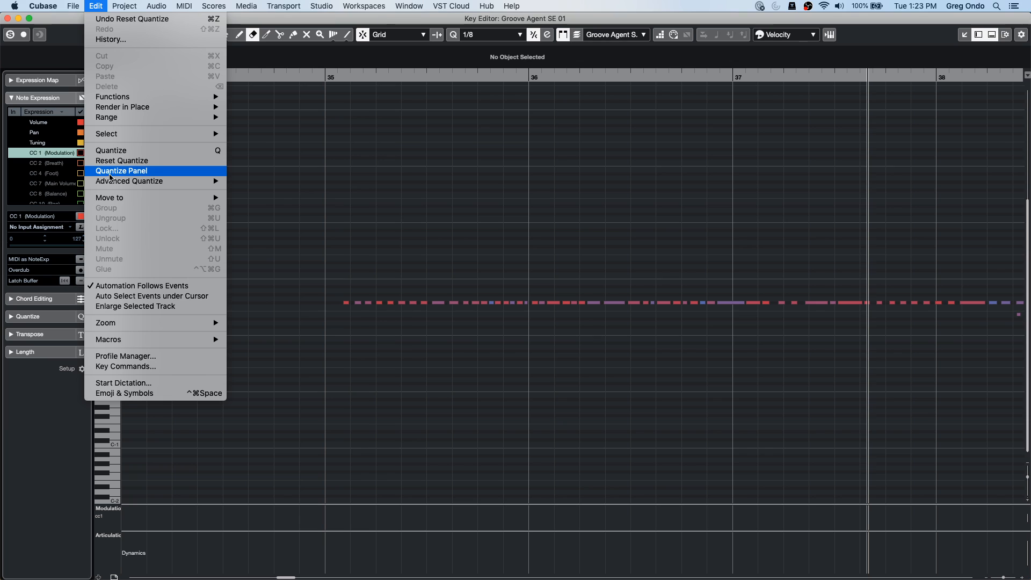
{"action": "left_click", "coordinate": [127, 160]}
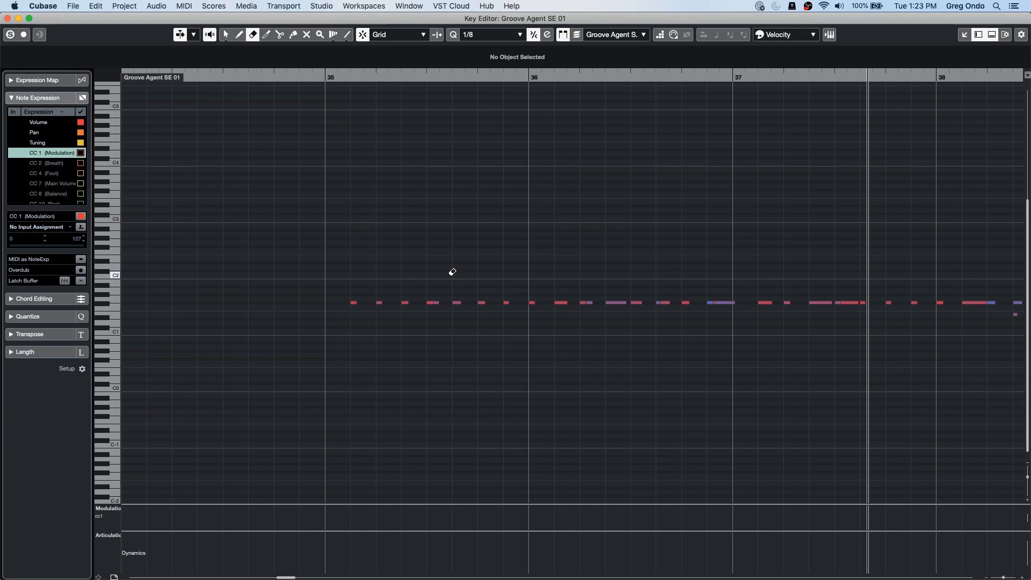
{"action": "key", "text": "super+z"}
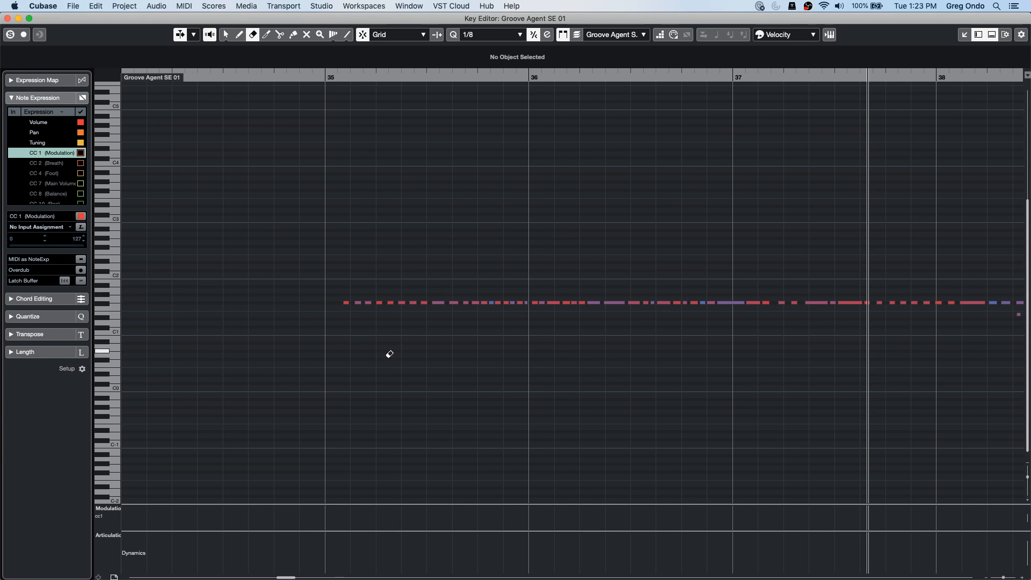
{"action": "key", "text": "q"}
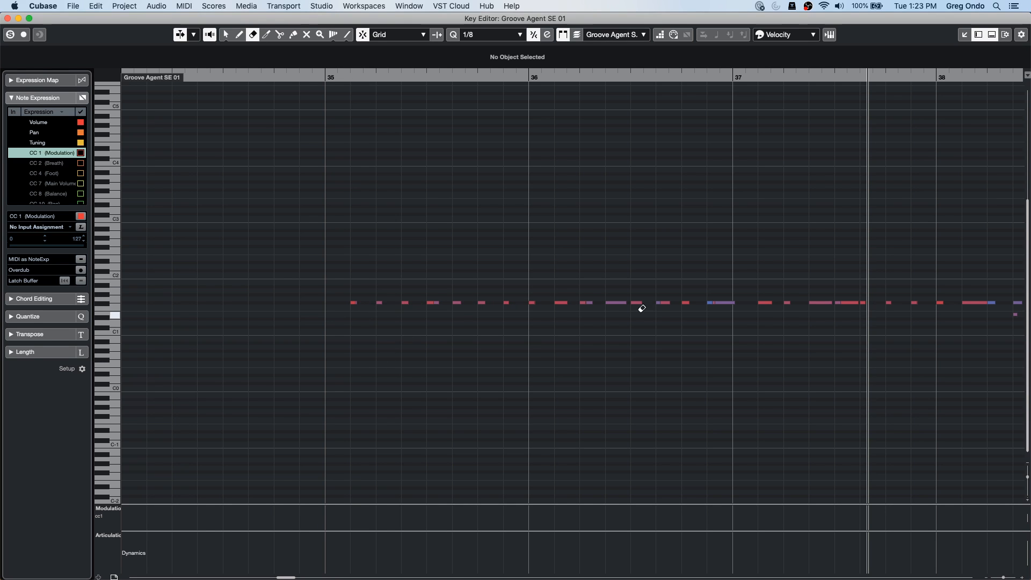
- Close the separate Key Editor window and erase the recorded Groove Agent SE 01 part from the project
{"action": "left_click", "coordinate": [7, 18]}
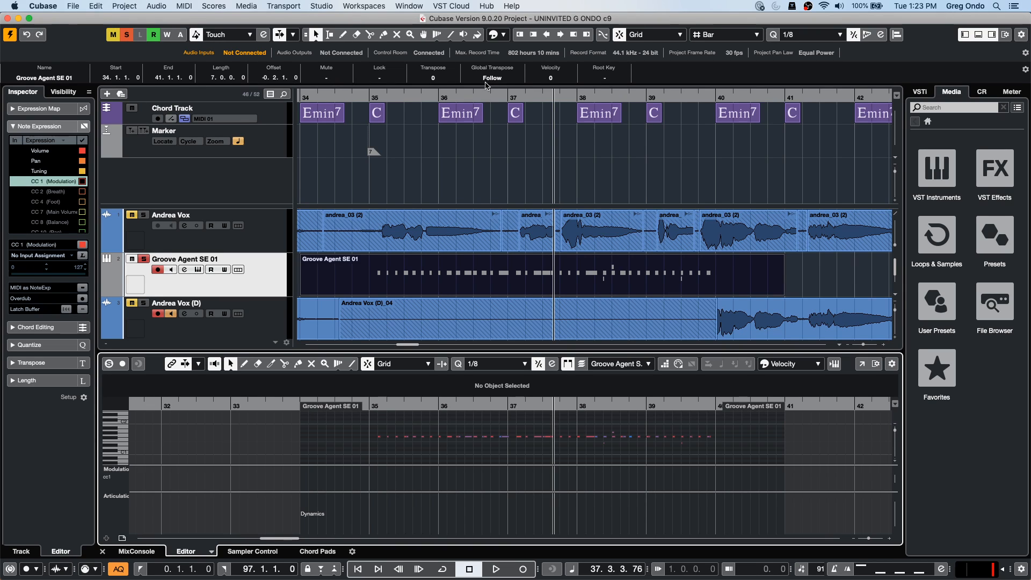
{"action": "right_click", "coordinate": [487, 276]}
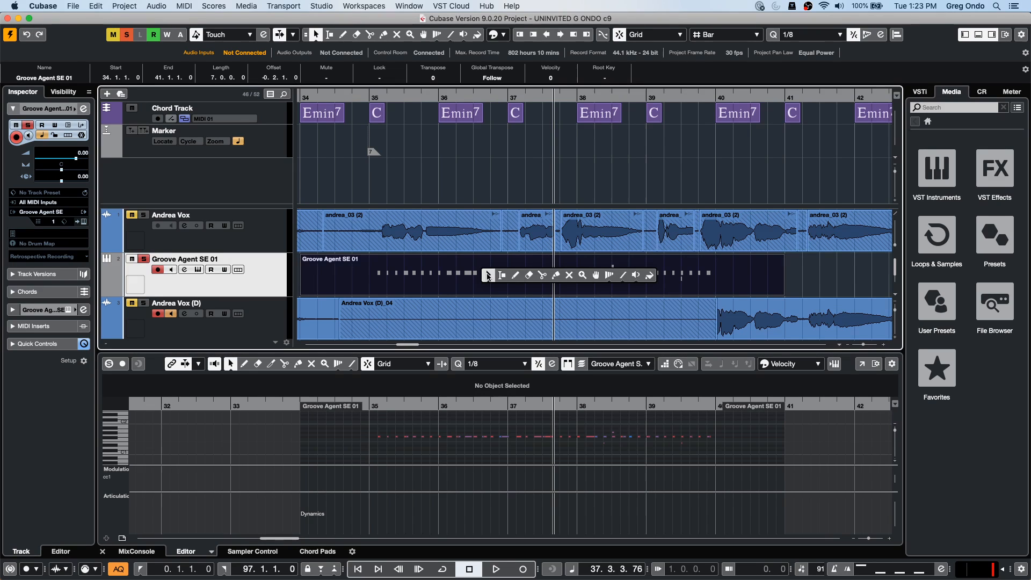
{"action": "left_click", "coordinate": [530, 276]}
{"action": "left_click", "coordinate": [526, 271]}
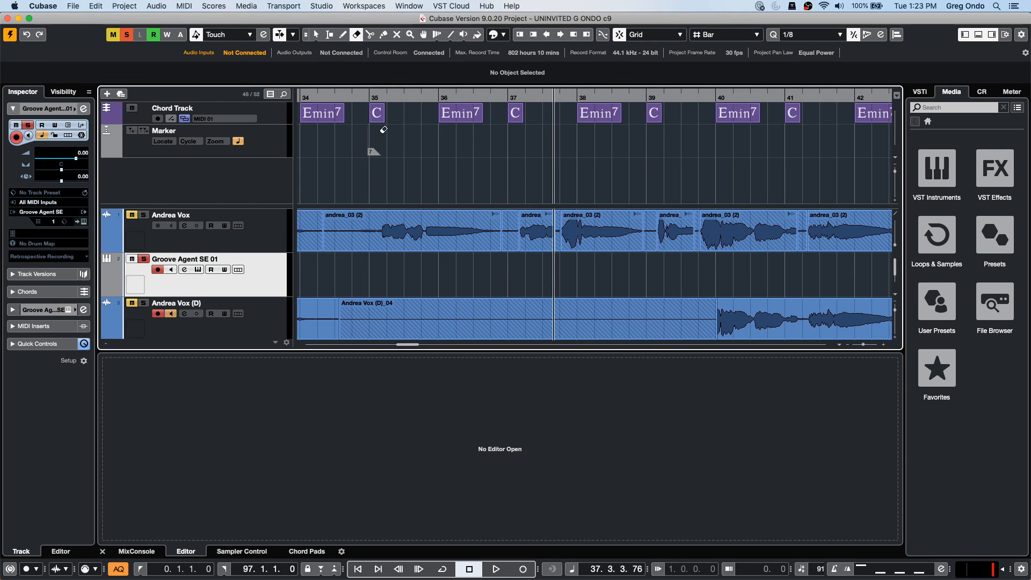
- Play the project from bar 35 and unsolo the Groove Agent SE 01 track
{"action": "left_click_drag", "start_coordinate": [392, 96], "coordinate": [387, 81]}
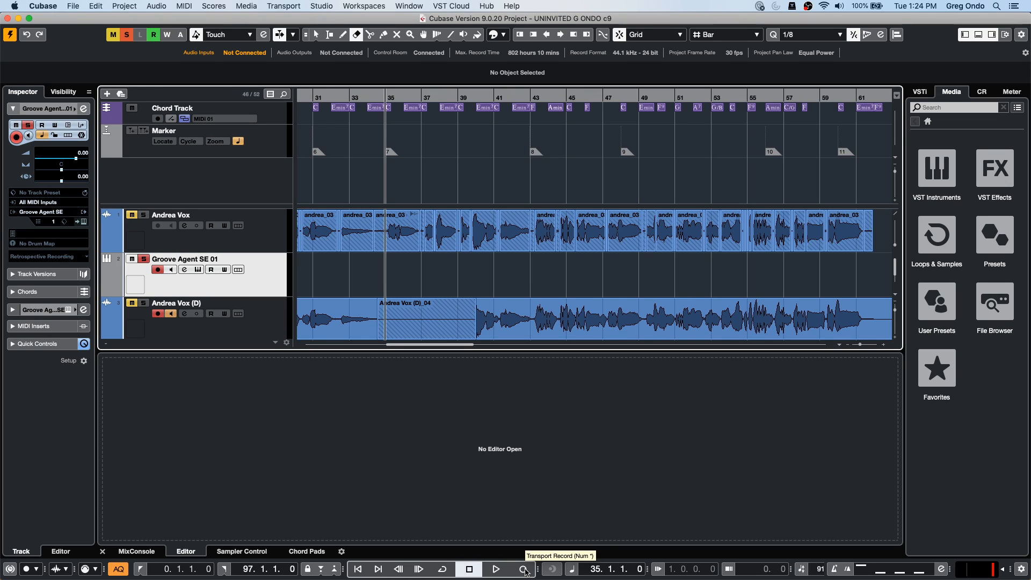
{"action": "left_click", "coordinate": [488, 572]}
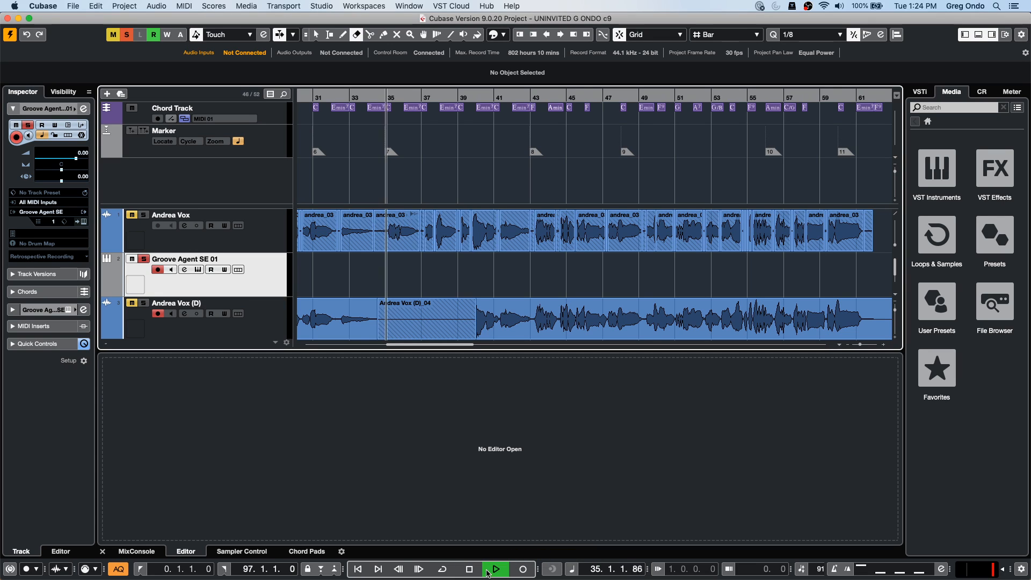
{"action": "left_click", "coordinate": [143, 259]}
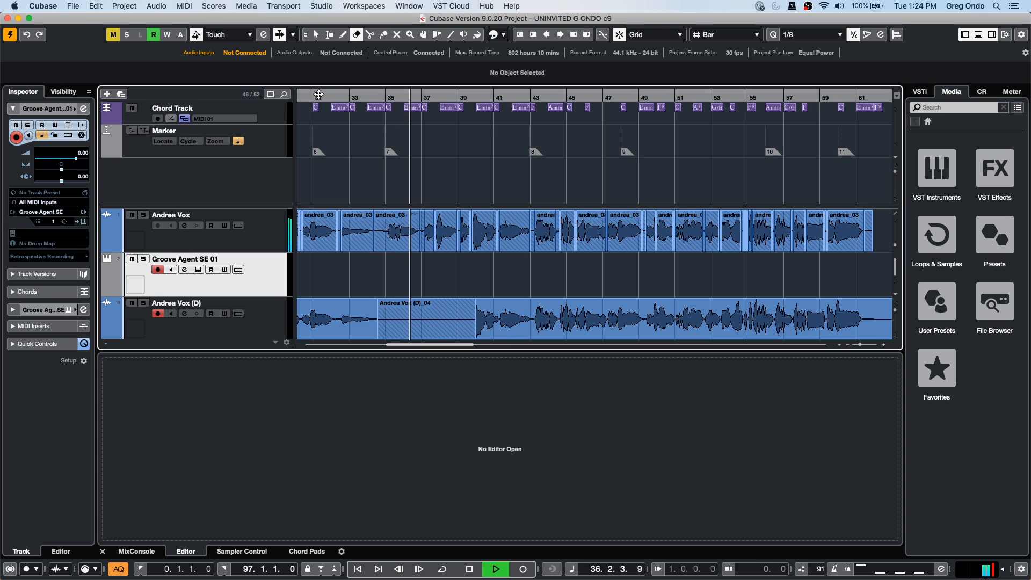
- Play drums along from about bar 6 without recording, stop, and insert the retrospective MIDI recording on the Groove Agent SE 01 track
{"action": "scroll", "coordinate": [228, 96], "scroll_direction": "left", "scroll_amount": 10}
{"action": "left_click", "coordinate": [416, 99]}
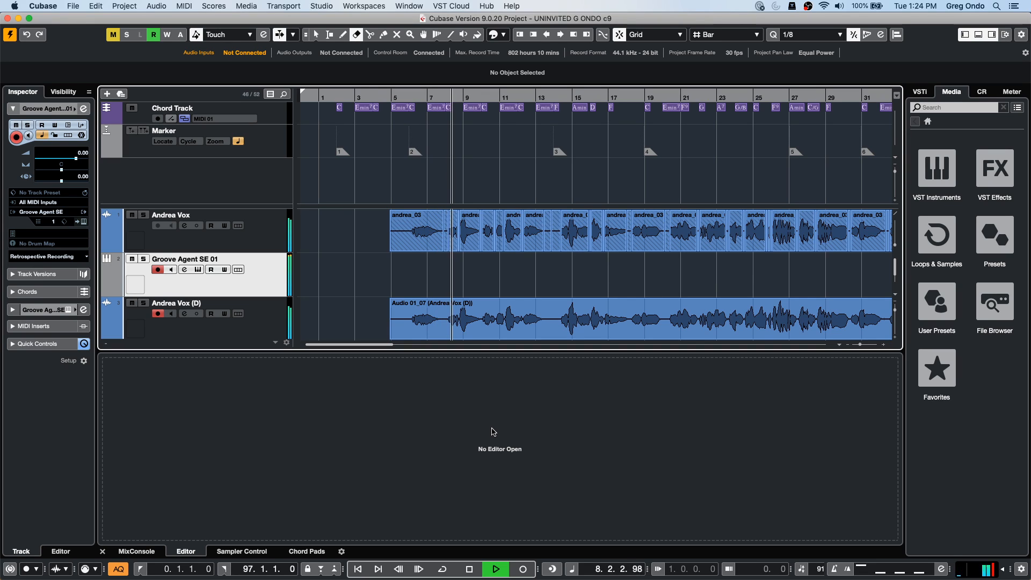
{"action": "key", "text": "space"}
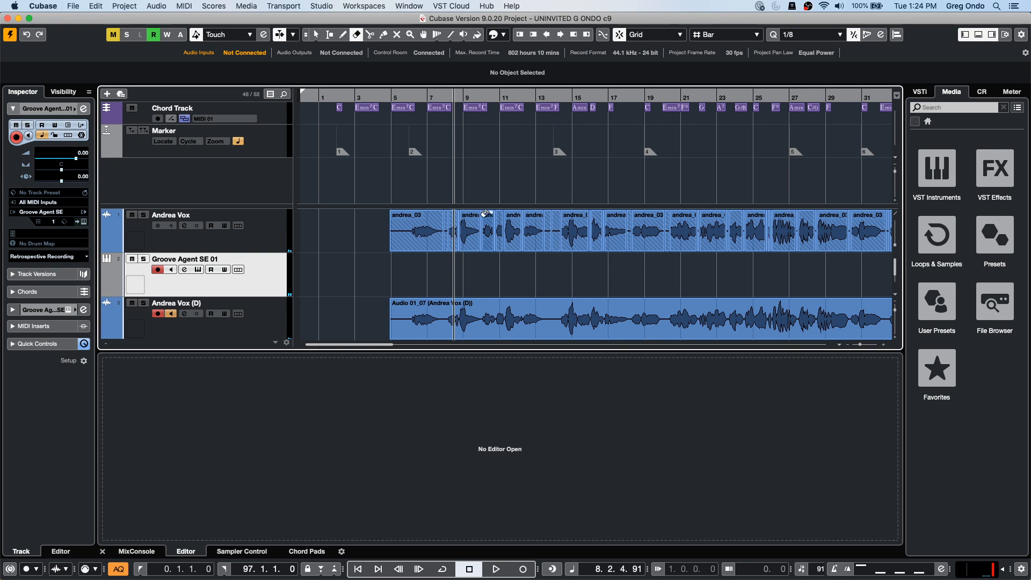
{"action": "left_click", "coordinate": [551, 569]}
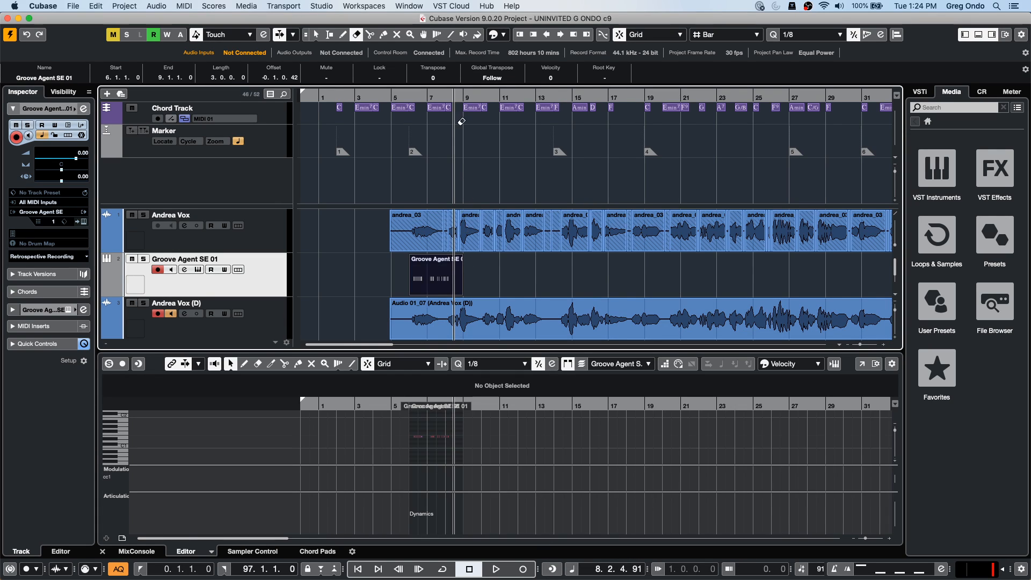
{"action": "left_click_drag", "start_coordinate": [404, 93], "coordinate": [405, 118]}
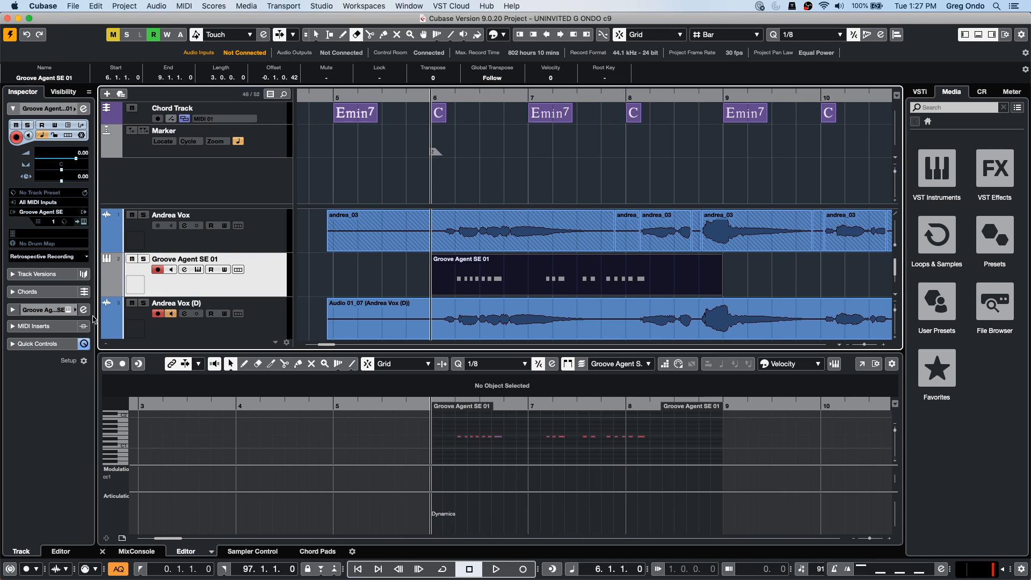
- Open the recent project "April 17 hangout project.cpr" and activate it
{"action": "left_click", "coordinate": [77, 6]}
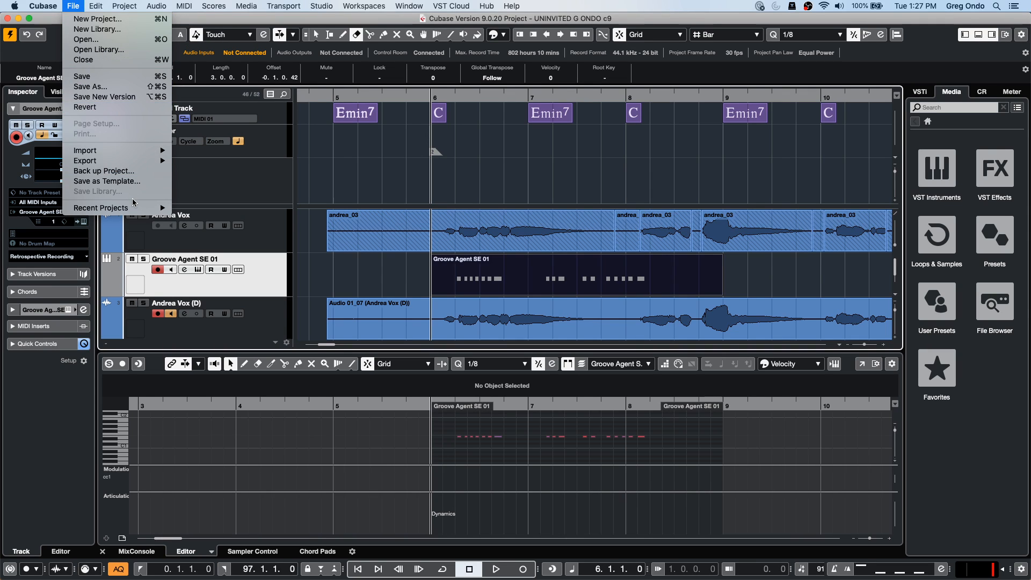
{"action": "mouse_move", "coordinate": [134, 207]}
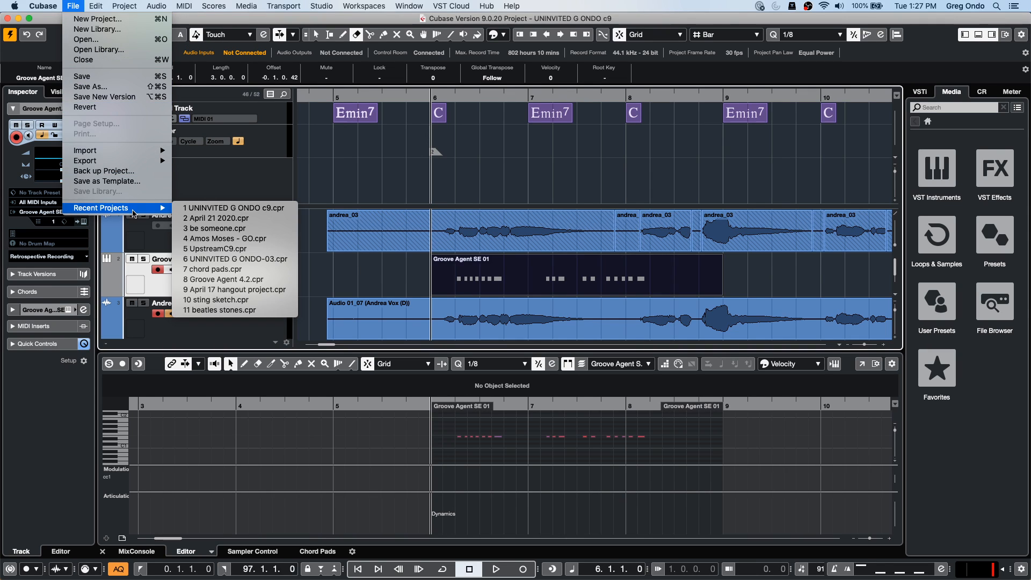
{"action": "left_click", "coordinate": [280, 290]}
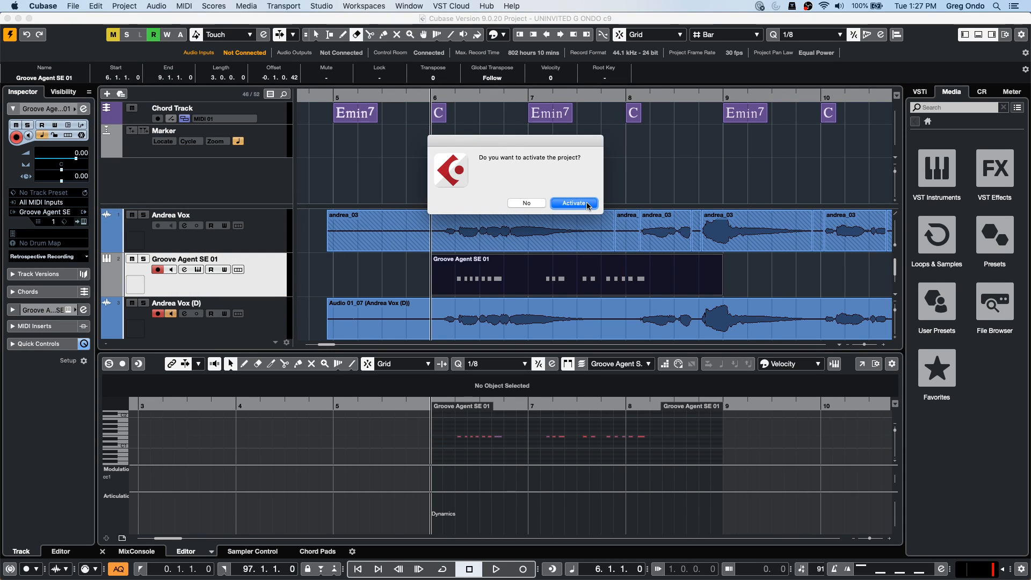
{"action": "left_click", "coordinate": [573, 203]}
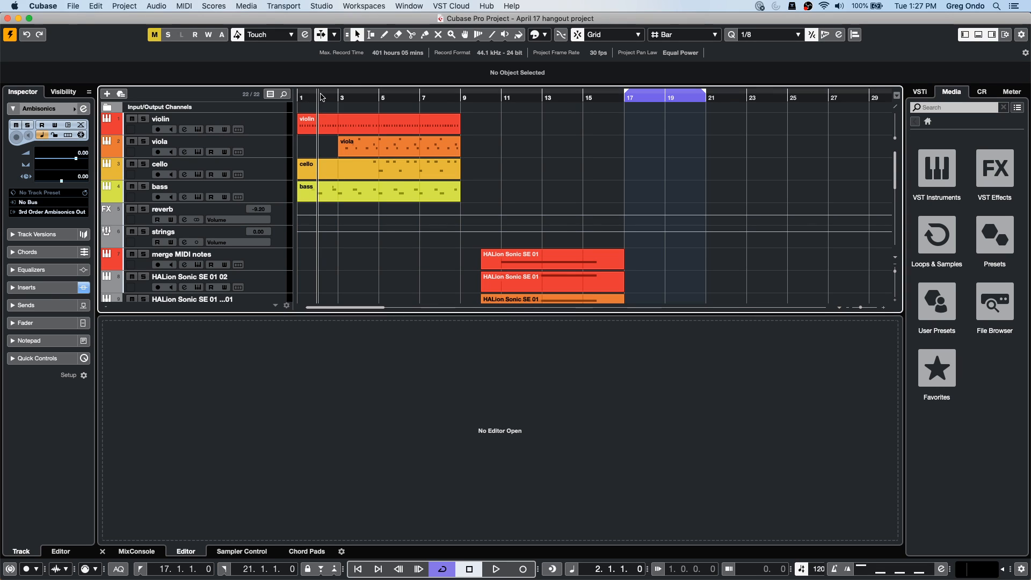
- Play the string tracks from the project start and show the MixConsole in the lower zone
{"action": "left_click_drag", "start_coordinate": [327, 99], "coordinate": [214, 102]}
{"action": "key", "text": "space"}
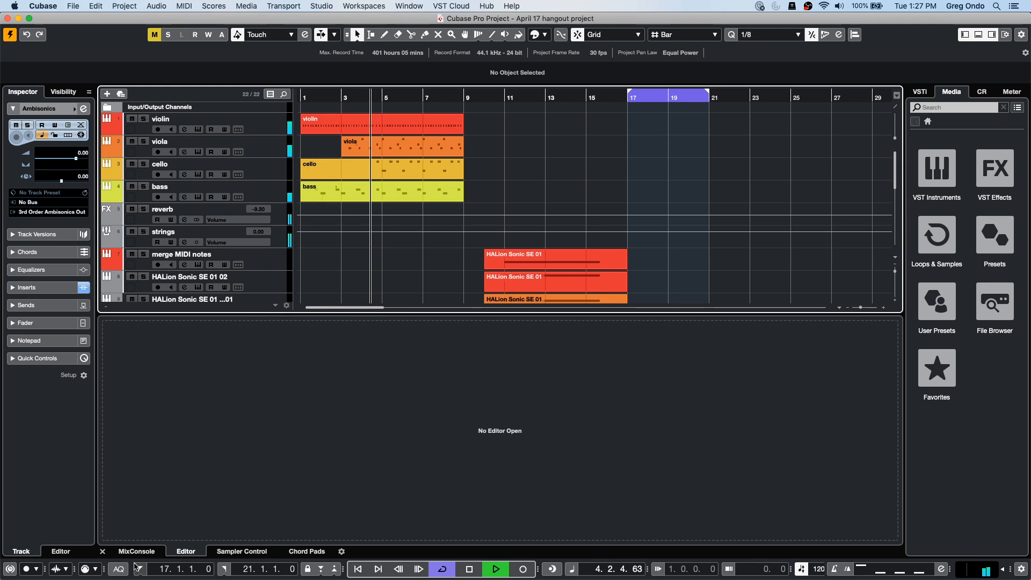
{"action": "left_click", "coordinate": [137, 552]}
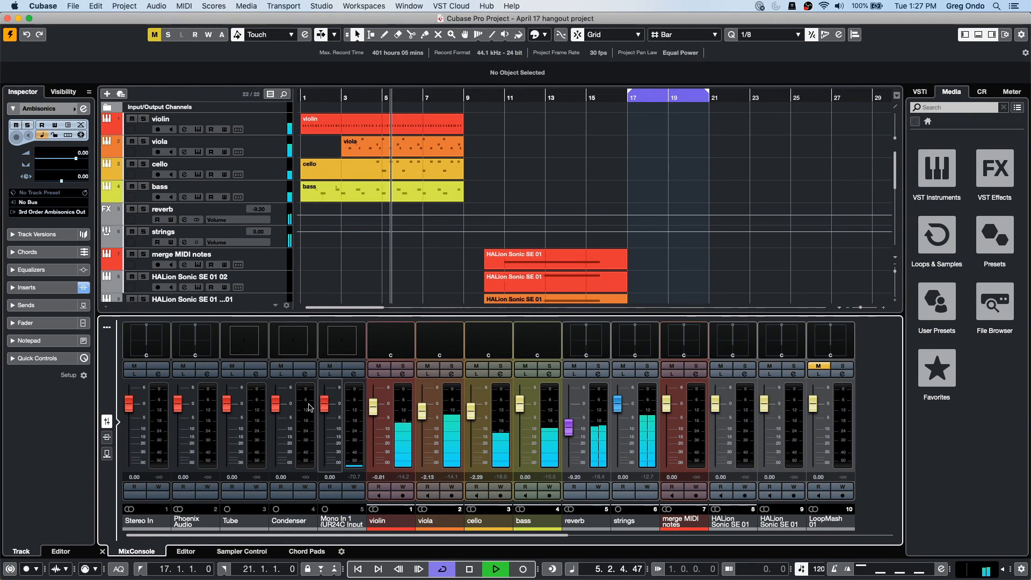
{"action": "key", "text": "space"}
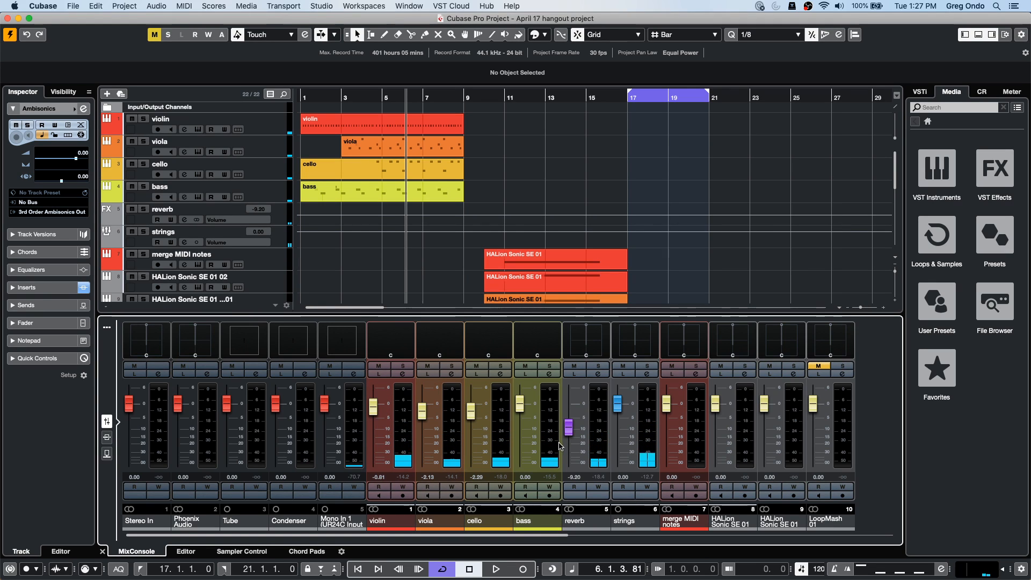
- Adjust the reverb channel level to -8.69 and the strings group level to -1.51 during playback
{"action": "key", "text": "space"}
{"action": "left_click_drag", "start_coordinate": [568, 429], "coordinate": [568, 431]}
{"action": "left_click_drag", "start_coordinate": [568, 466], "coordinate": [569, 429]}
{"action": "mouse_move", "coordinate": [617, 404]}
{"action": "left_mouse_down"}
{"action": "mouse_move", "coordinate": [619, 437]}
{"action": "mouse_move", "coordinate": [620, 412]}
{"action": "left_mouse_up"}
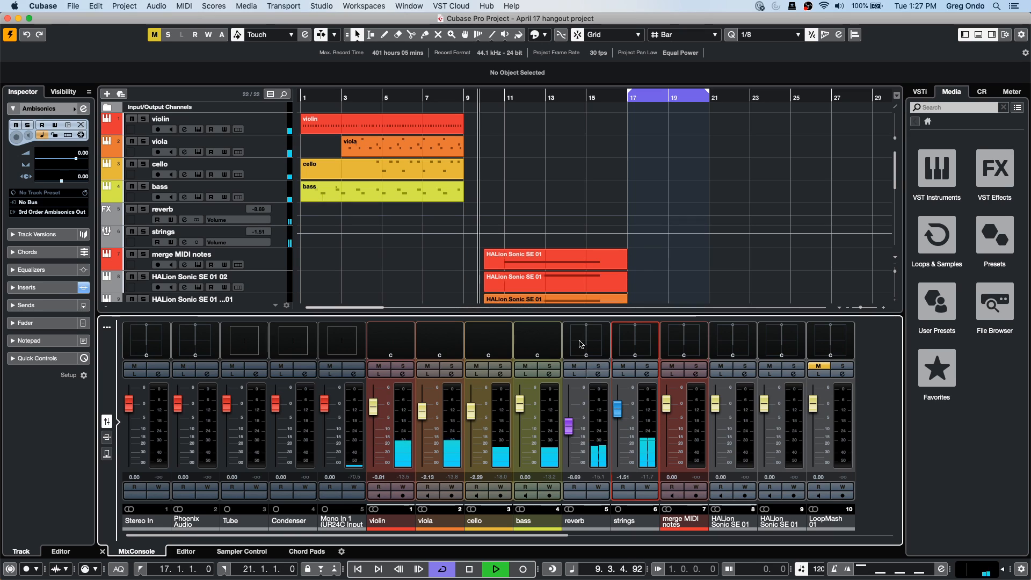
{"action": "key", "text": "space"}
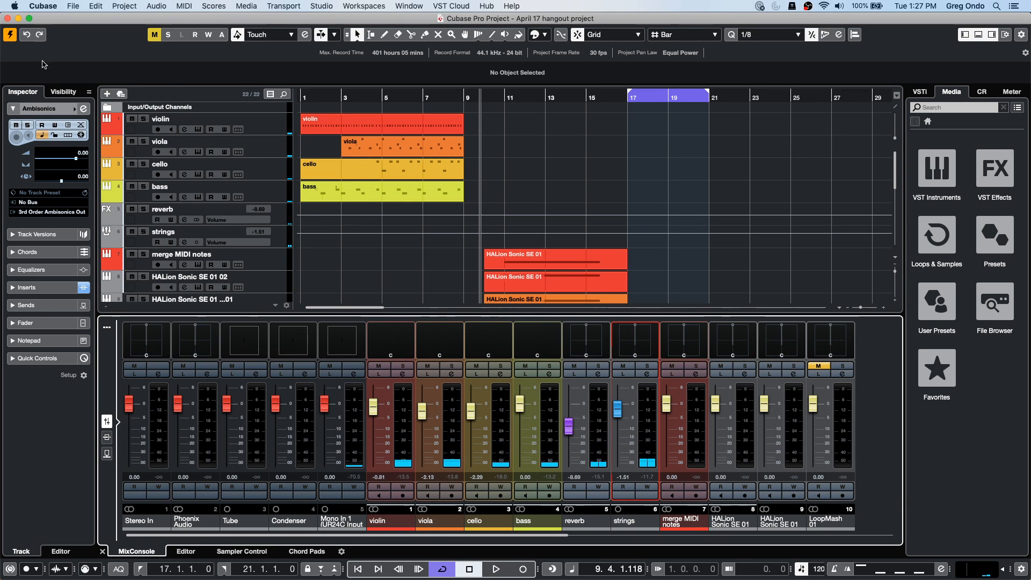
{"action": "left_click", "coordinate": [275, 124]}
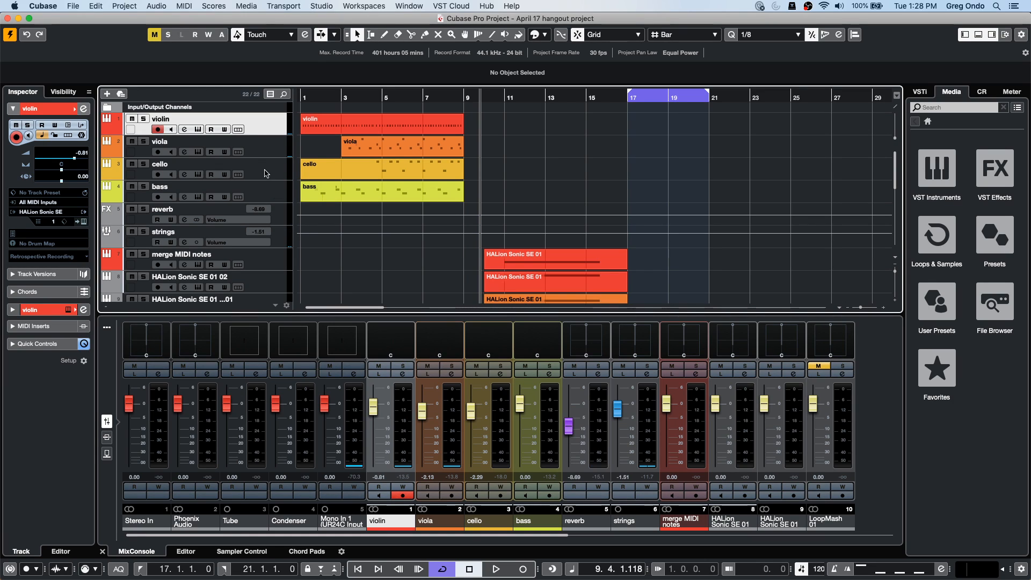
{"action": "left_click", "coordinate": [285, 236], "text": "shift"}
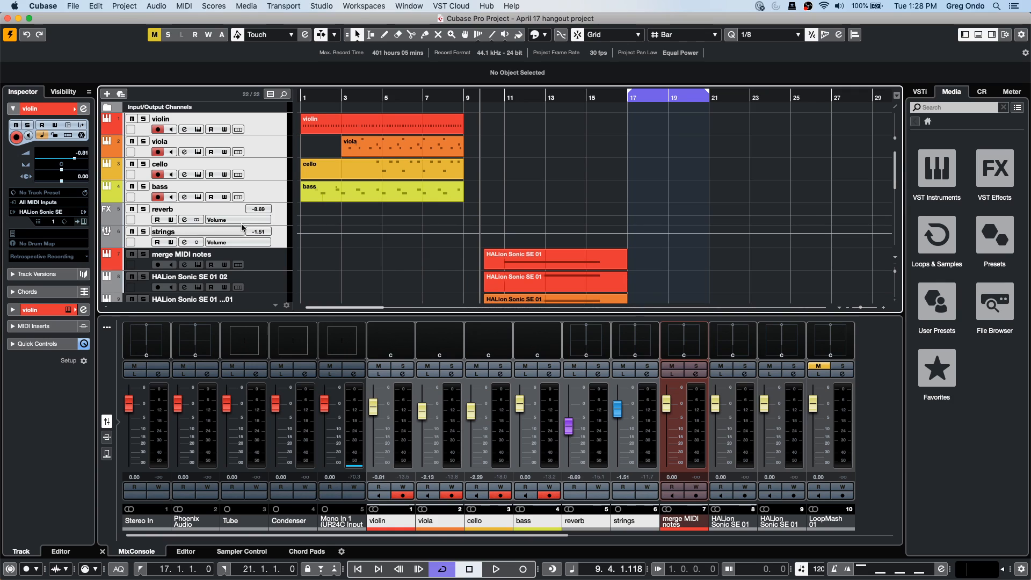
{"action": "left_click", "coordinate": [73, 7]}
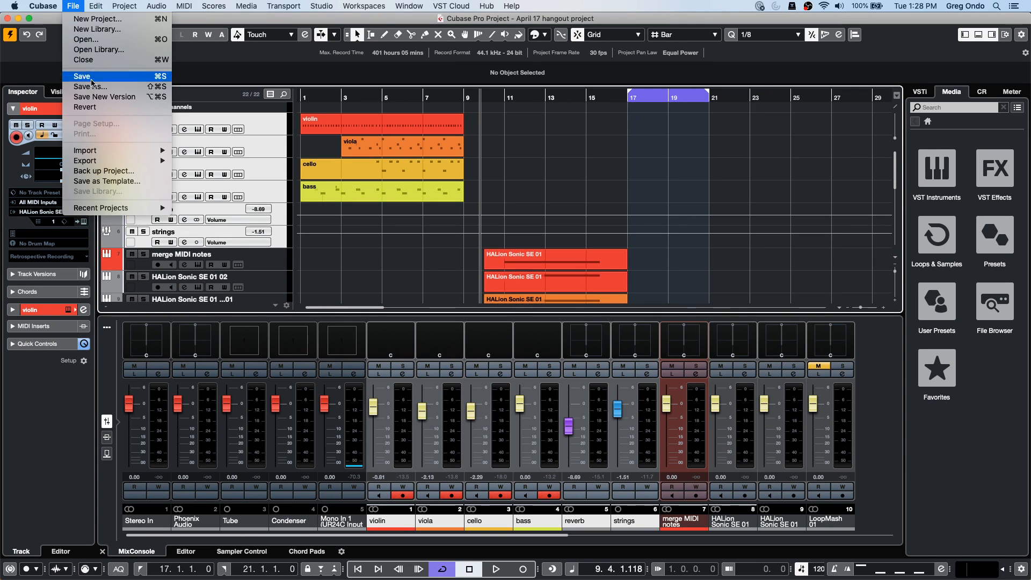
{"action": "mouse_move", "coordinate": [107, 159]}
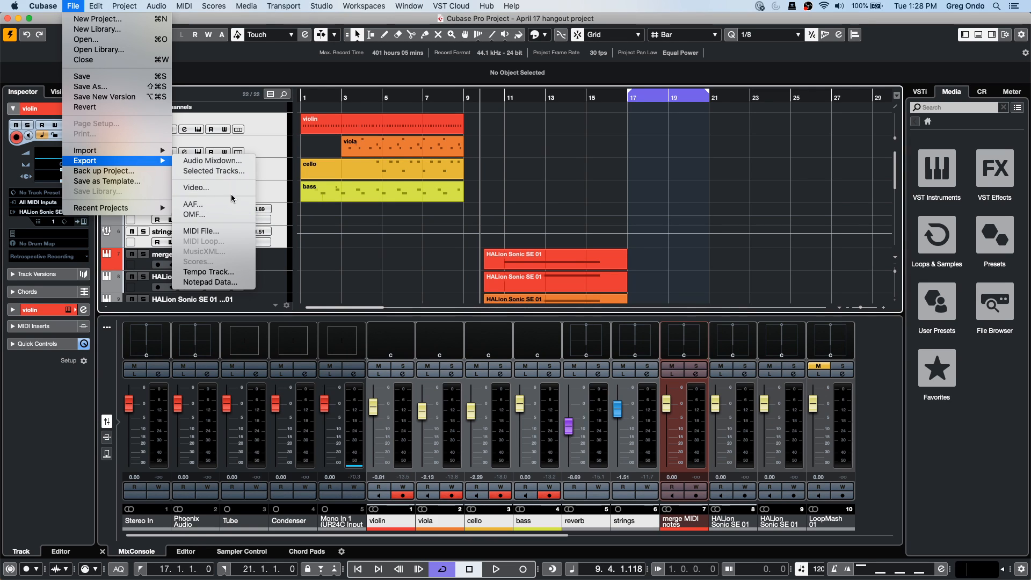
{"action": "left_click", "coordinate": [237, 171]}
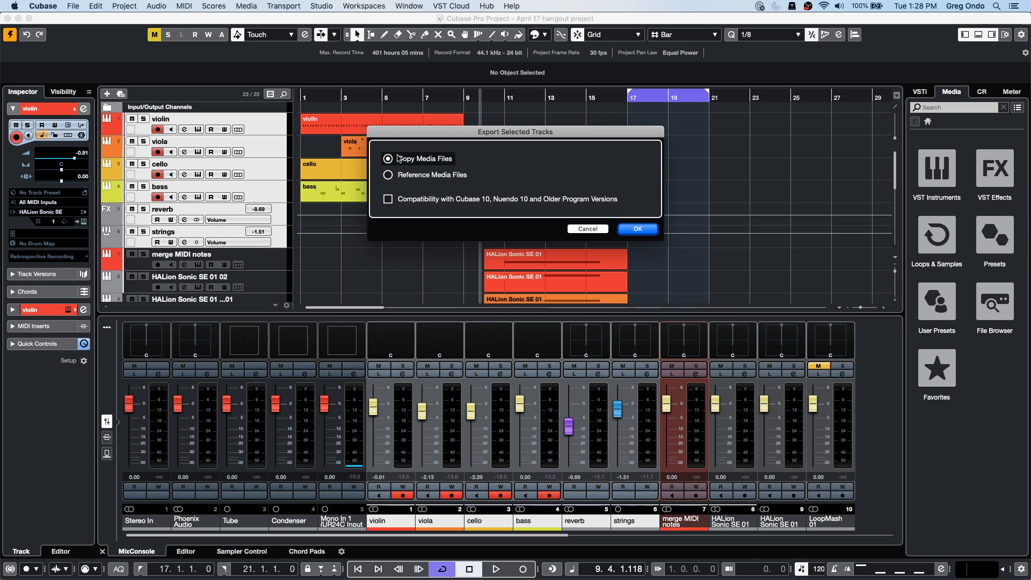
{"action": "left_click", "coordinate": [637, 229]}
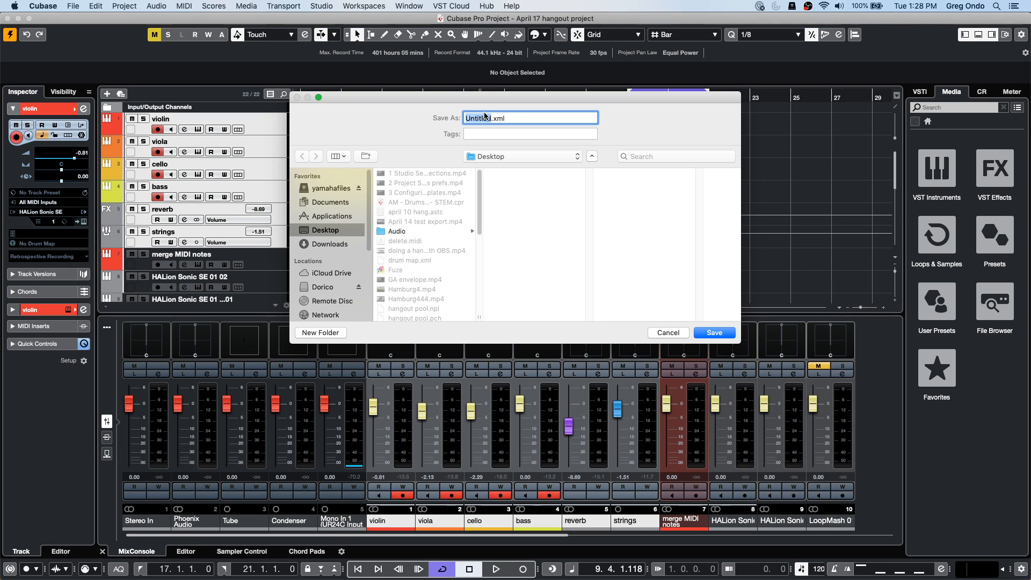
{"action": "type", "text": "rick b"}
{"action": "left_click", "coordinate": [719, 333]}
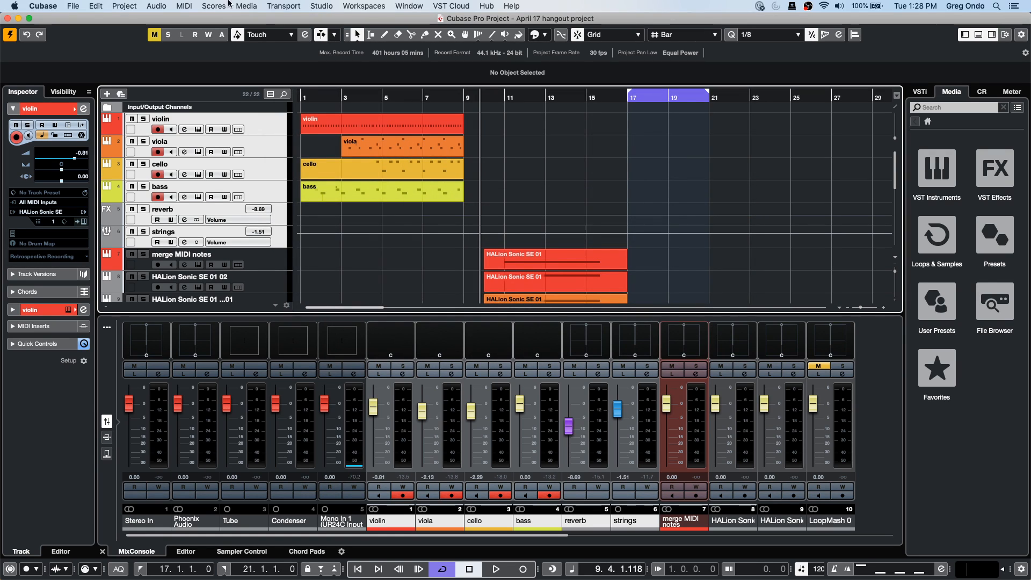
- Create a new empty project in the existing project folder 22
{"action": "left_click", "coordinate": [73, 6]}
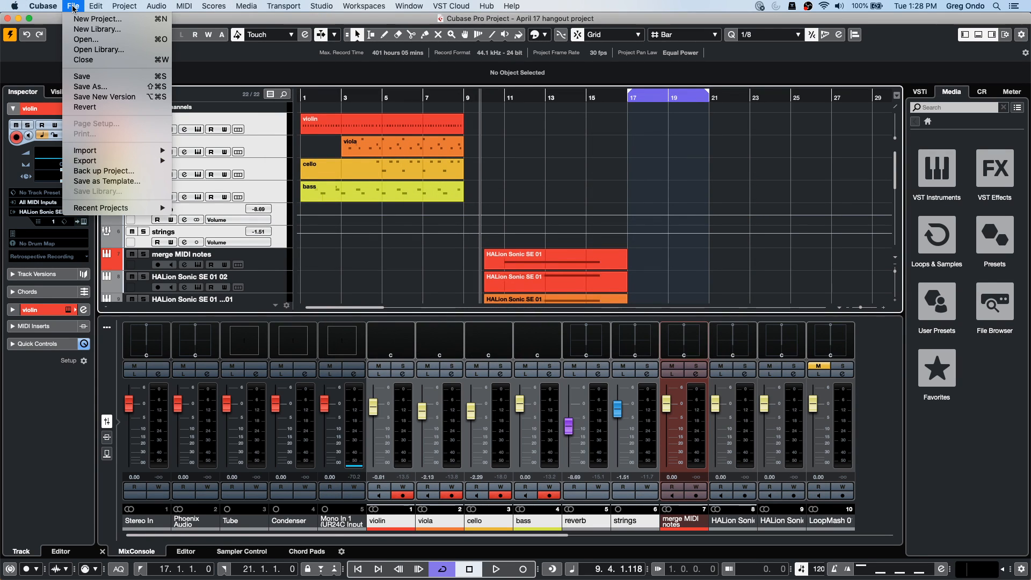
{"action": "left_click", "coordinate": [74, 18]}
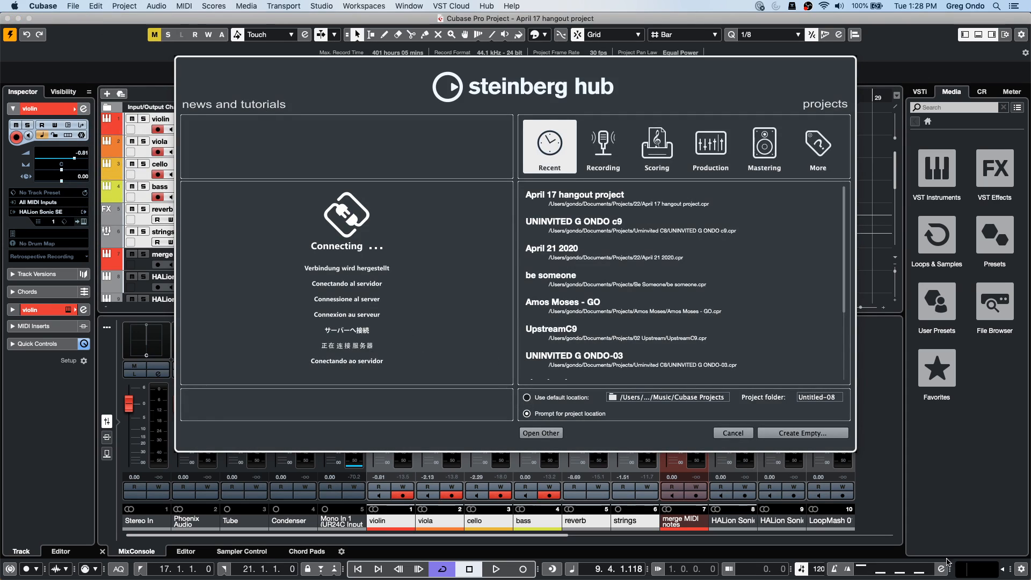
{"action": "left_click", "coordinate": [807, 434]}
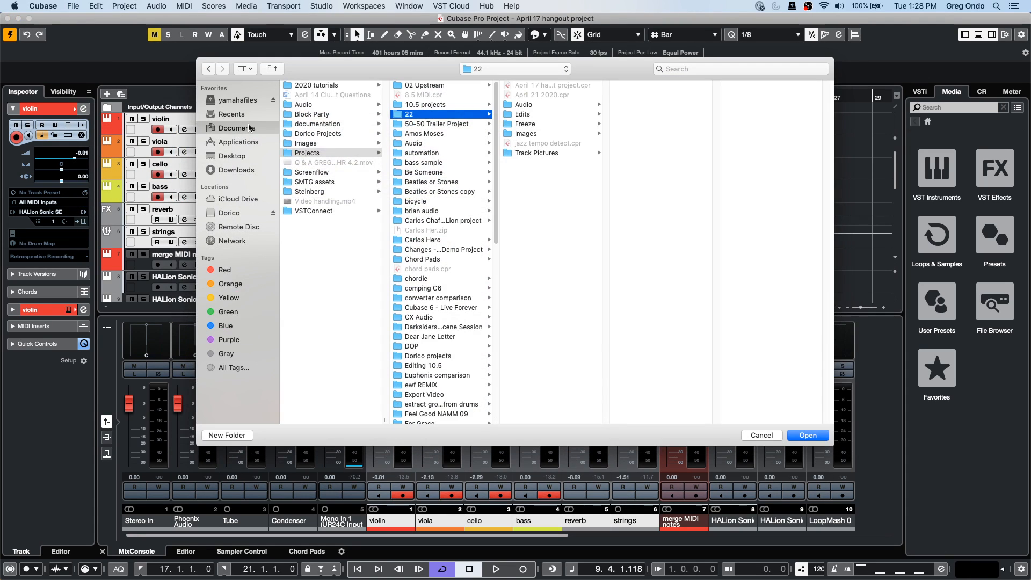
{"action": "left_click", "coordinate": [804, 435]}
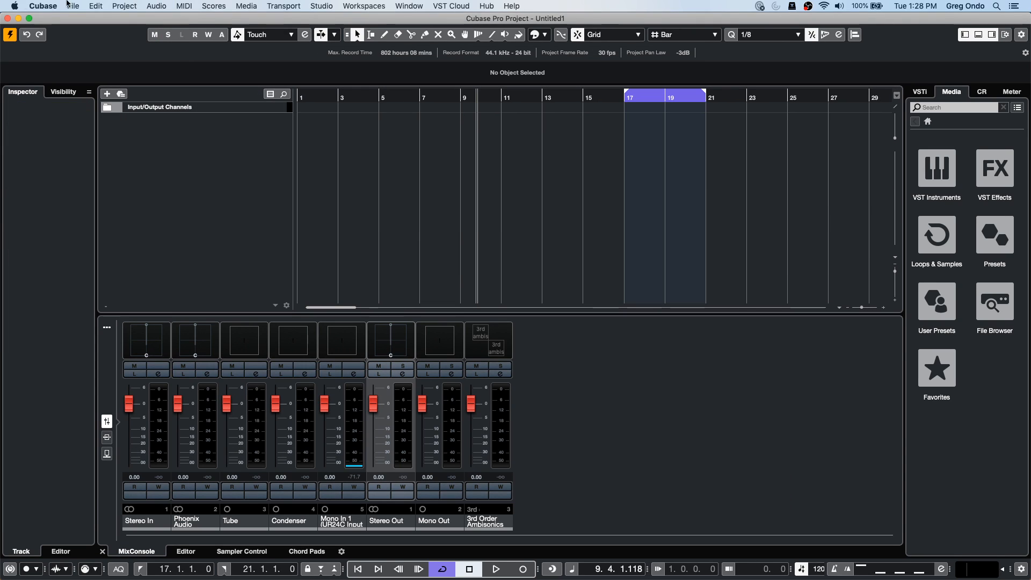
{"action": "left_click", "coordinate": [74, 6]}
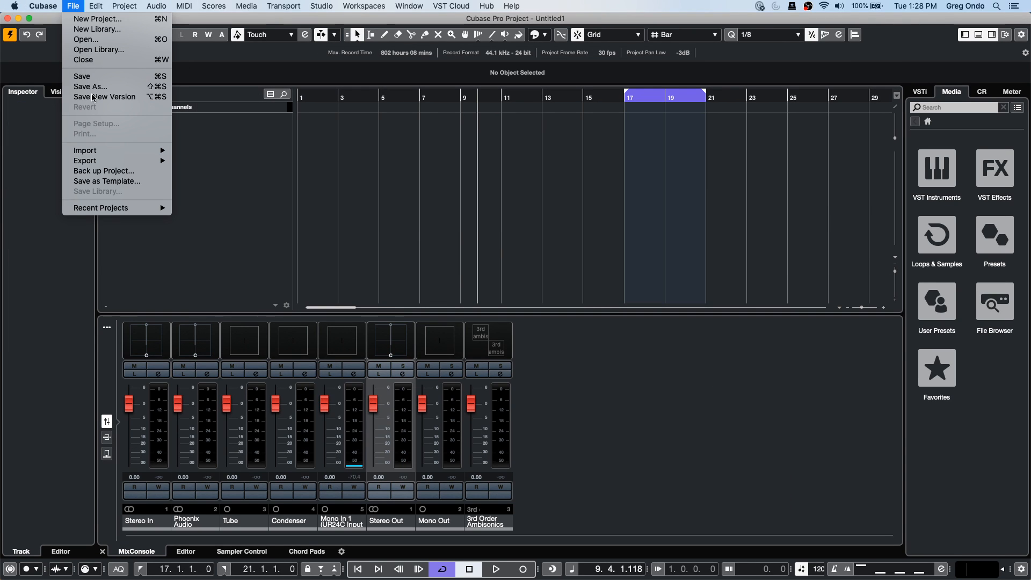
{"action": "mouse_move", "coordinate": [94, 151]}
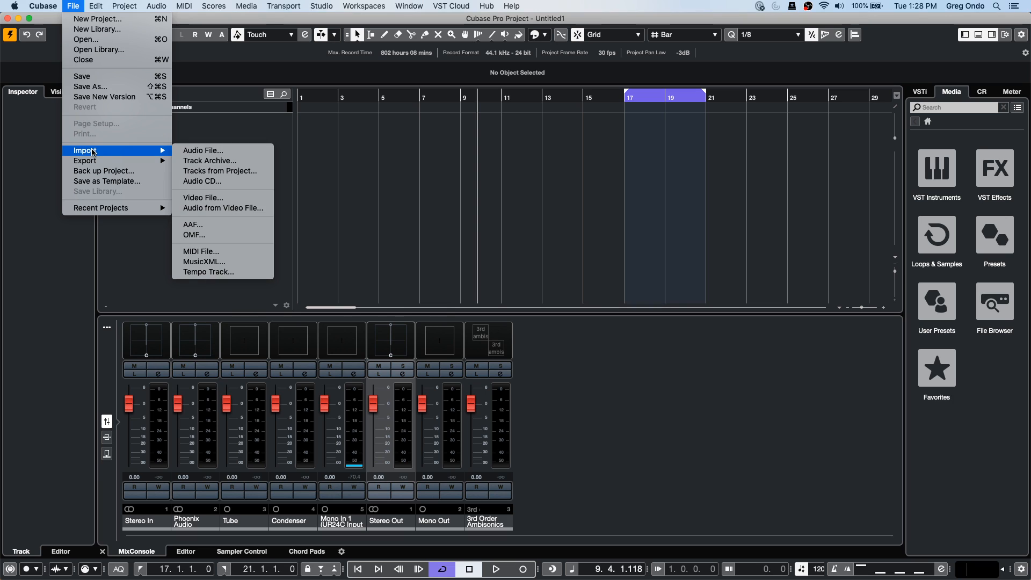
{"action": "left_click", "coordinate": [206, 160]}
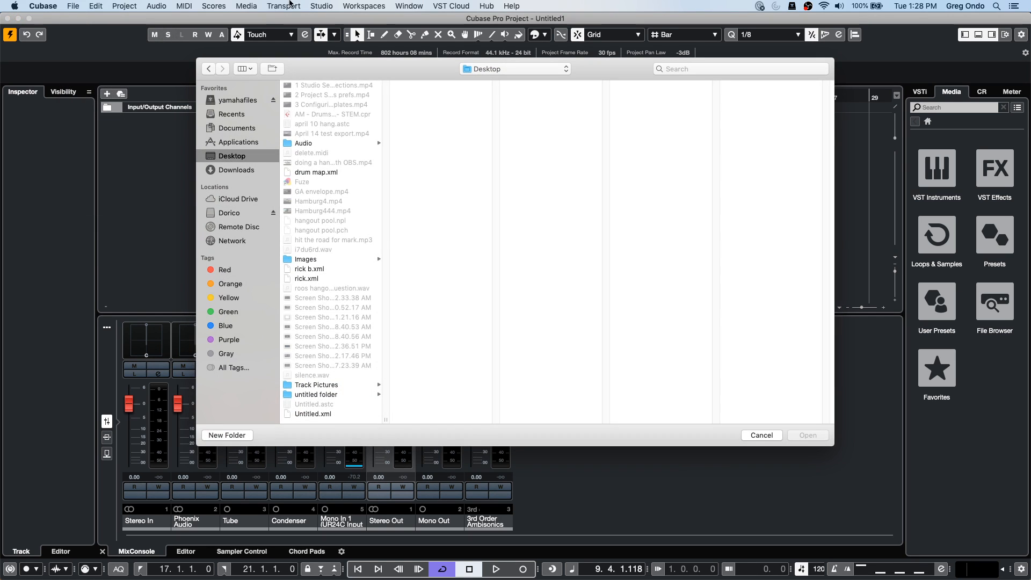
{"action": "left_click", "coordinate": [311, 269]}
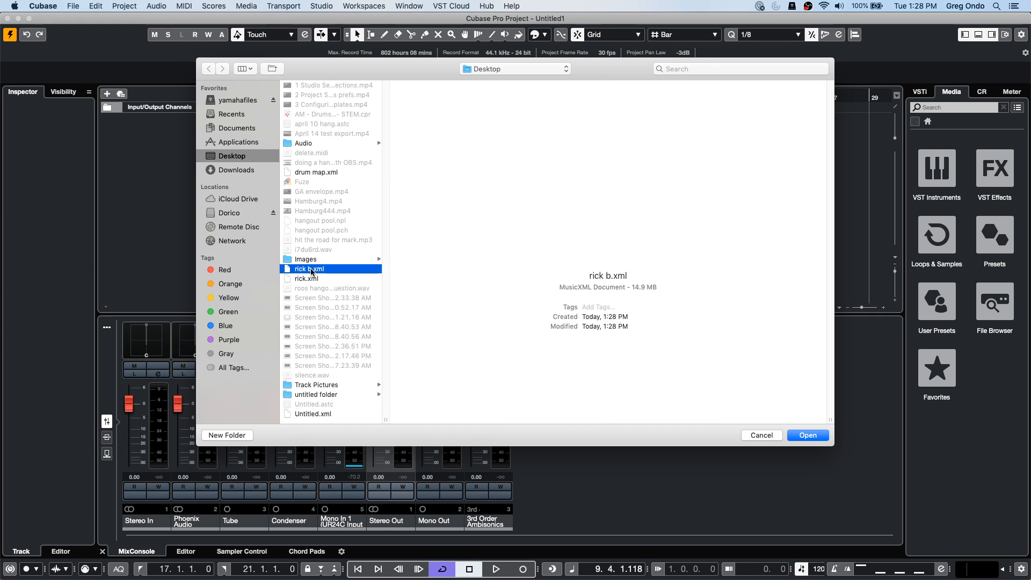
{"action": "left_click", "coordinate": [807, 435]}
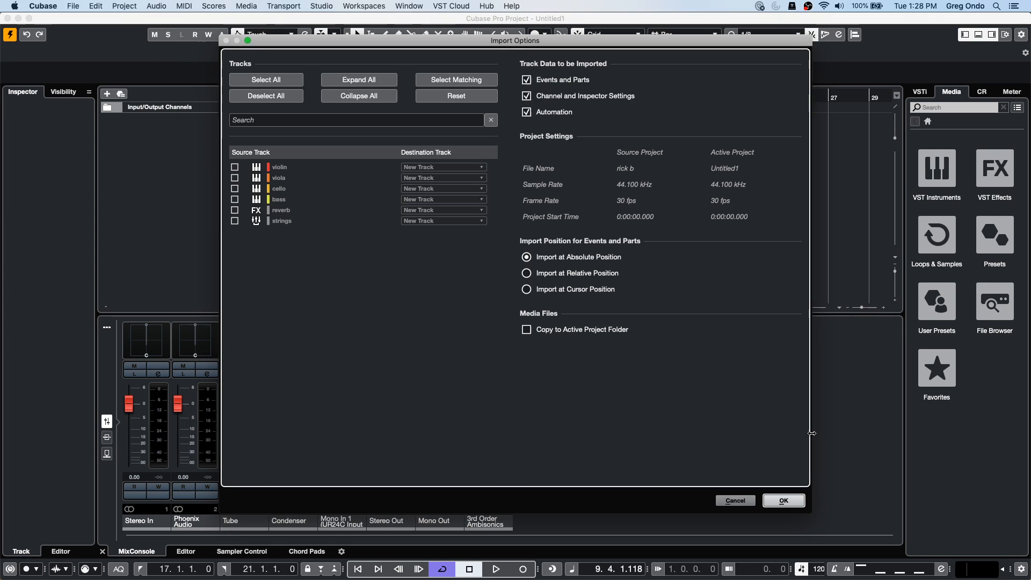
{"action": "left_click", "coordinate": [271, 82]}
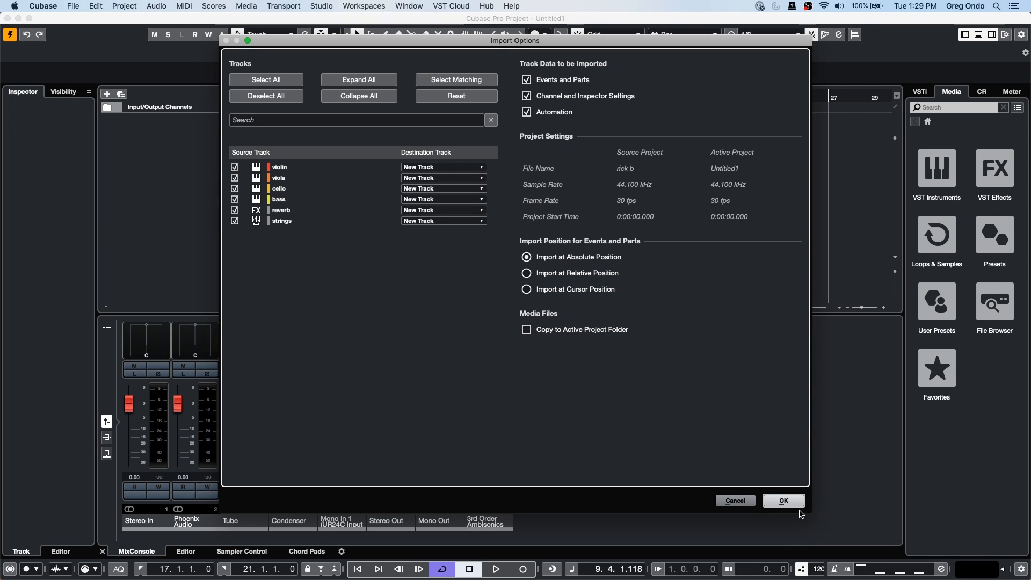
{"action": "left_click", "coordinate": [783, 501]}
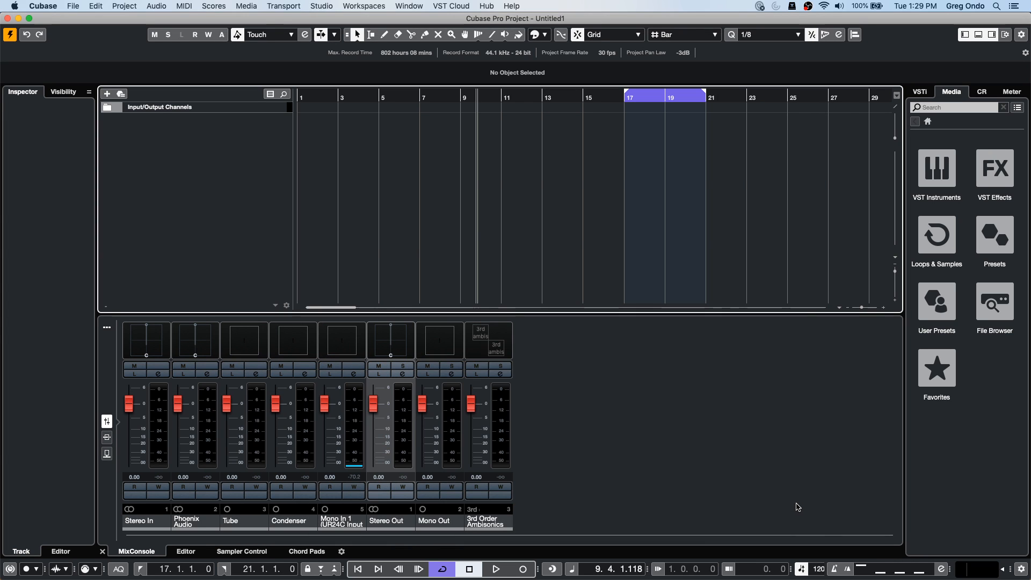
- Play the imported tracks from the project start, select tracks from the reverb up to the violin, and stop playback
{"action": "key", "text": "Home"}
{"action": "left_click", "coordinate": [445, 188]}
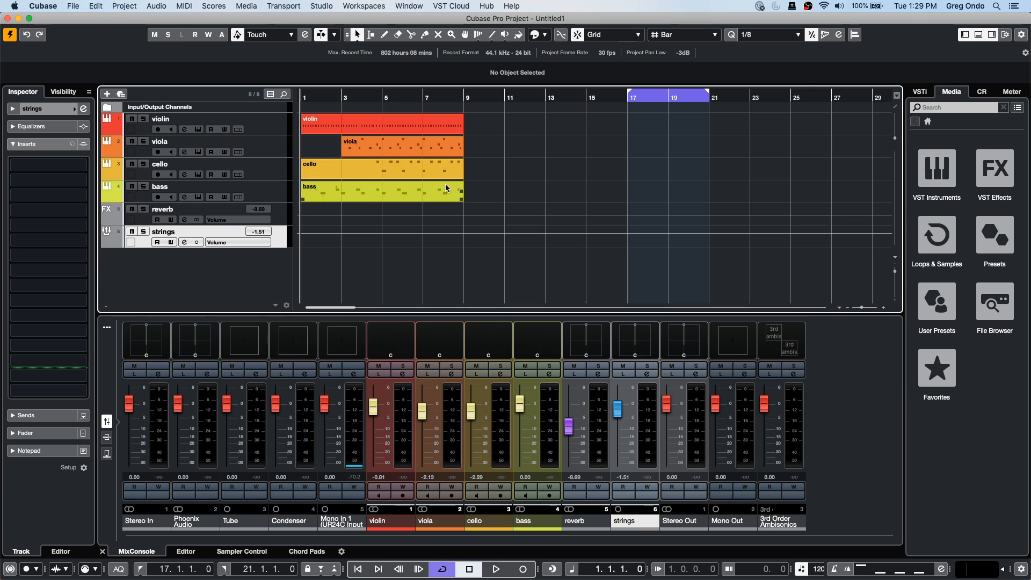
{"action": "key", "text": "space"}
{"action": "left_click", "coordinate": [310, 215]}
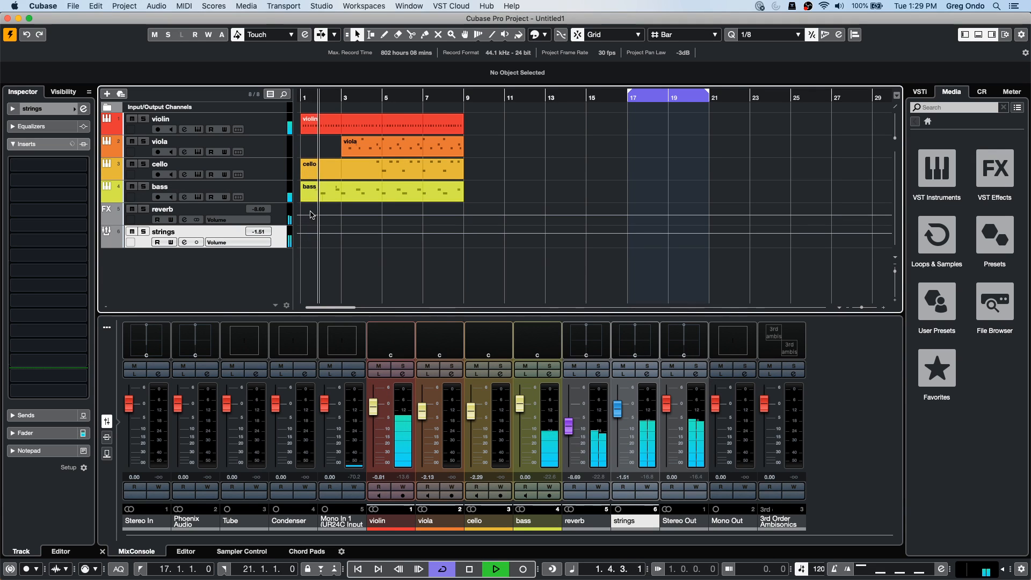
{"action": "left_click", "coordinate": [454, 199]}
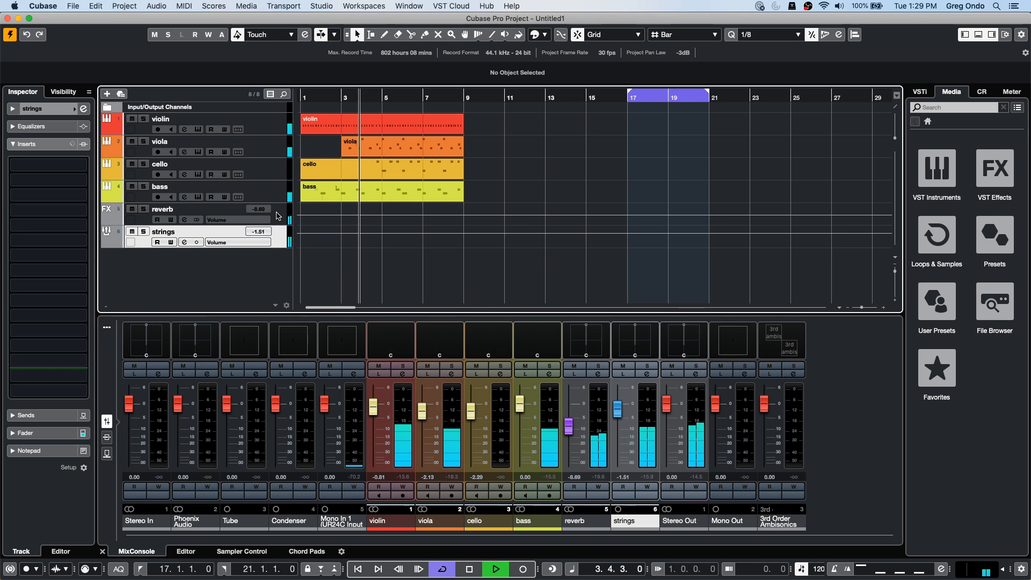
{"action": "left_click", "coordinate": [279, 211]}
{"action": "left_click", "coordinate": [279, 192]}
{"action": "left_click", "coordinate": [271, 168]}
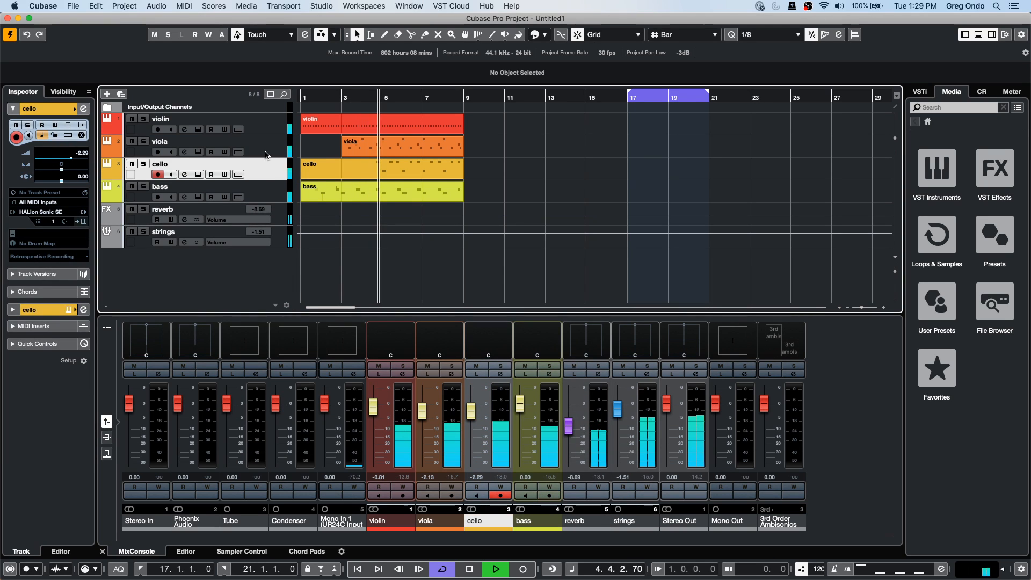
{"action": "left_click", "coordinate": [265, 137]}
{"action": "left_click", "coordinate": [265, 131]}
{"action": "key", "text": "space"}
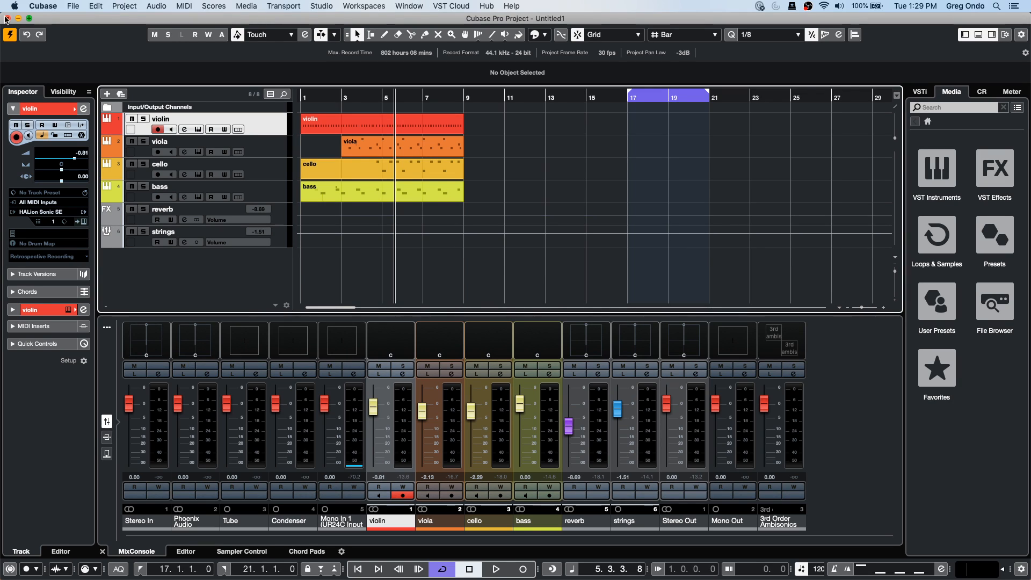
- Try selecting the MIDI Drums folder for import from the project UpstreamC9.cpr, and cancel the import
{"action": "left_click", "coordinate": [67, 6]}
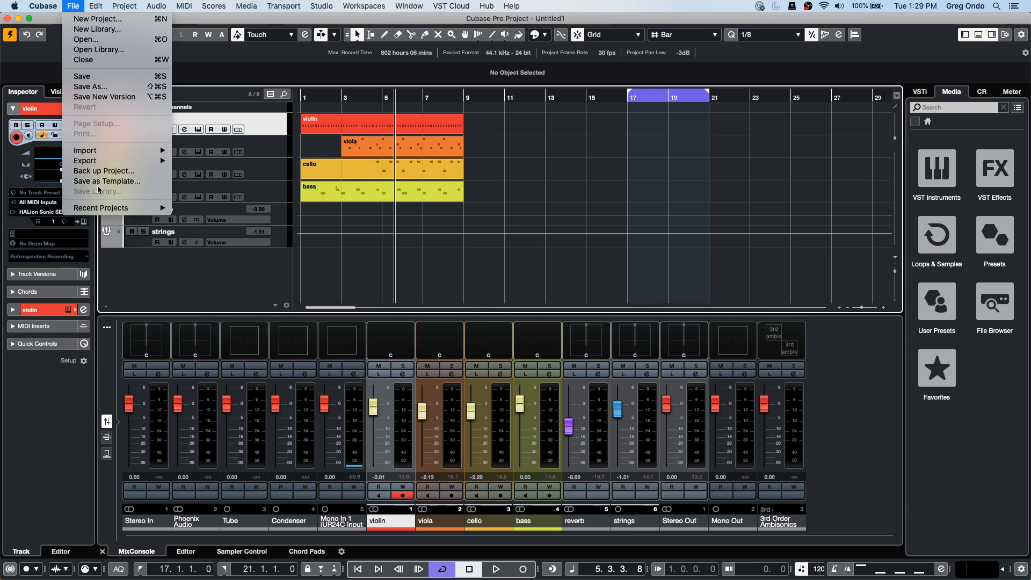
{"action": "mouse_move", "coordinate": [98, 150]}
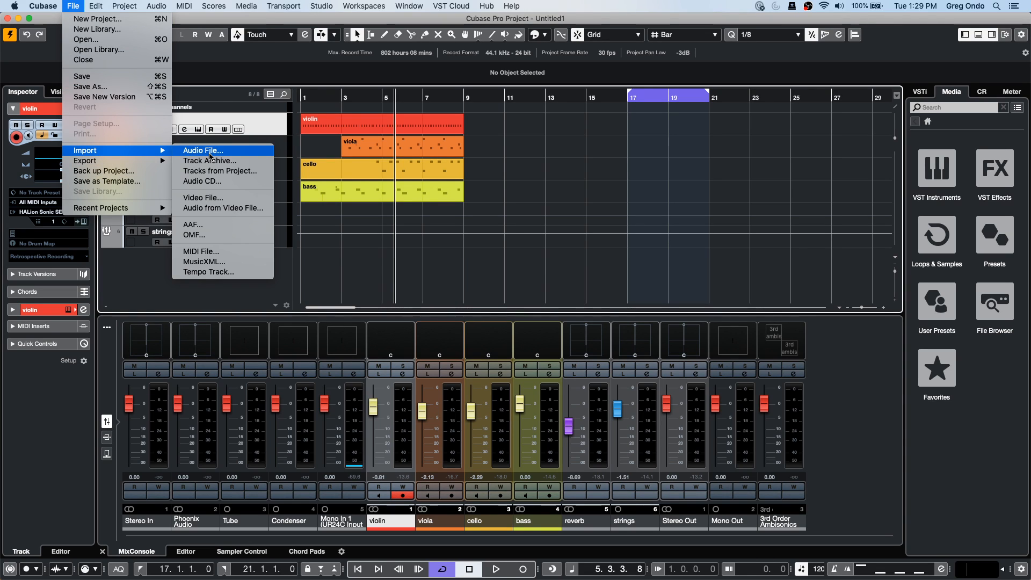
{"action": "left_click", "coordinate": [232, 165]}
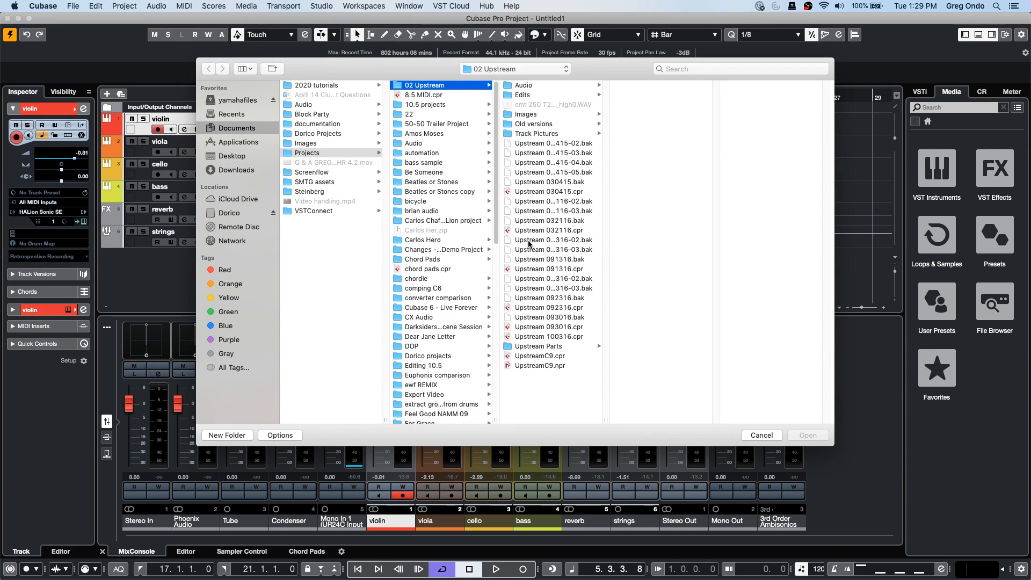
{"action": "left_click", "coordinate": [526, 356]}
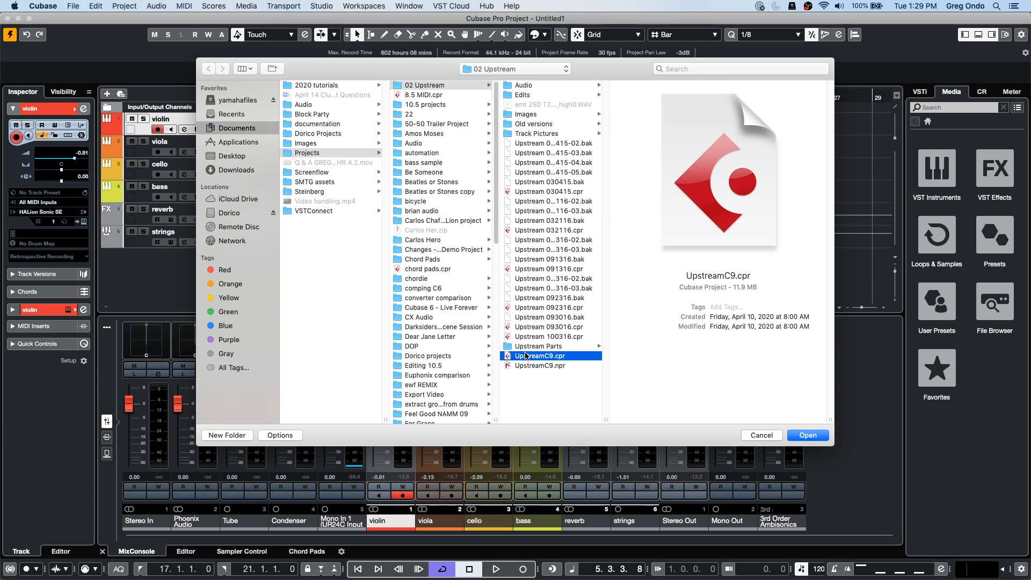
{"action": "left_click", "coordinate": [802, 435]}
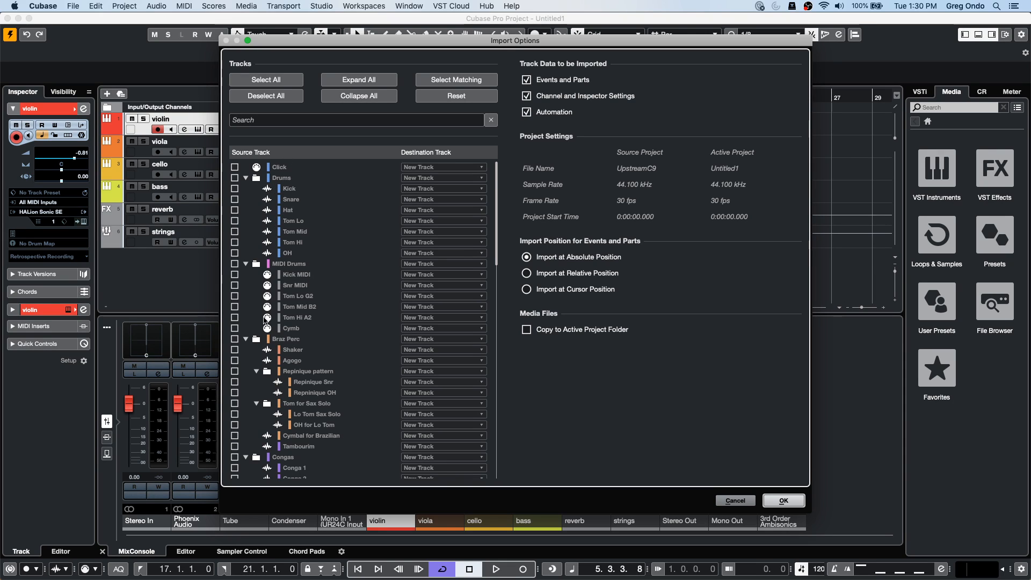
{"action": "left_click", "coordinate": [235, 264]}
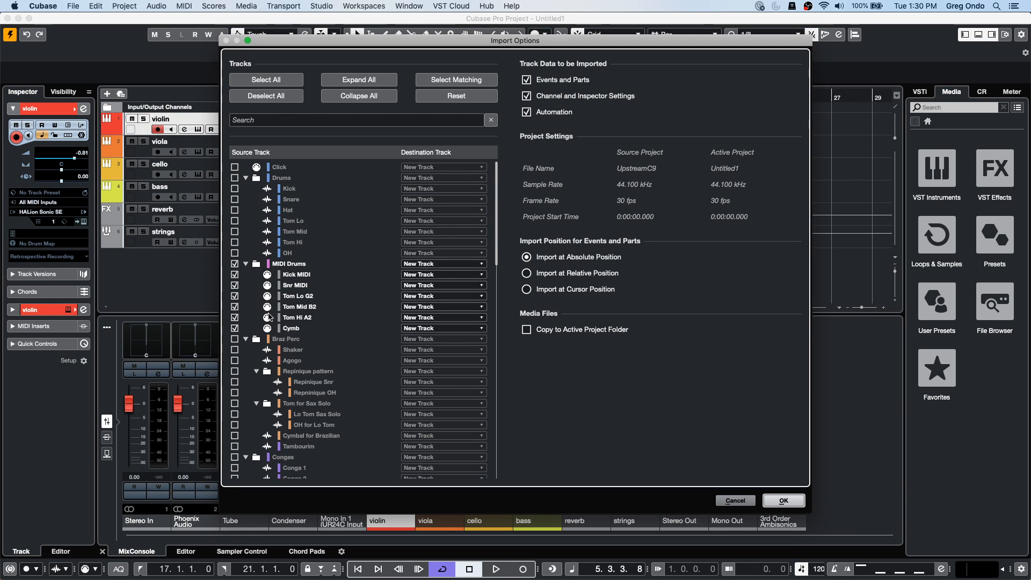
{"action": "left_click", "coordinate": [234, 264]}
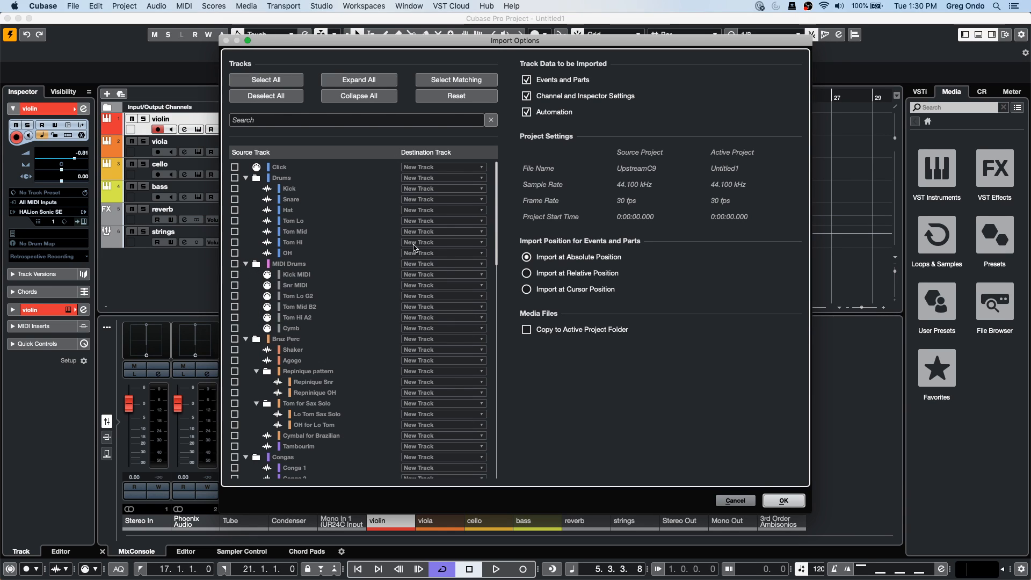
{"action": "left_click", "coordinate": [735, 501]}
{"action": "left_click", "coordinate": [399, 132]}
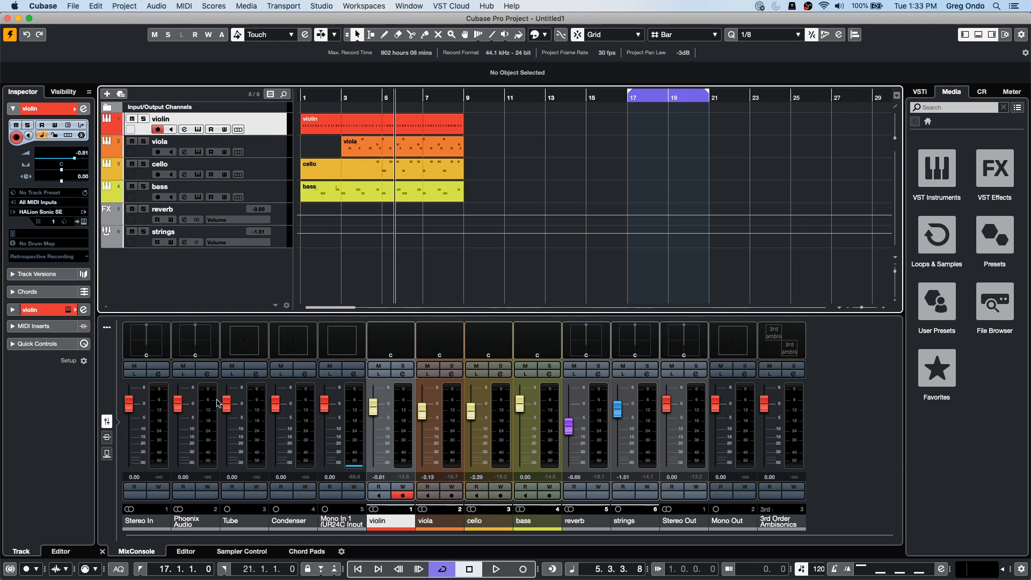
- Set the Phoenix Audio channel's EQ to about -0.6 dB at 131 Hz, 3.0 dB at 566.5 Hz and 1.0 dB at 4010 Hz
{"action": "left_click", "coordinate": [207, 373]}
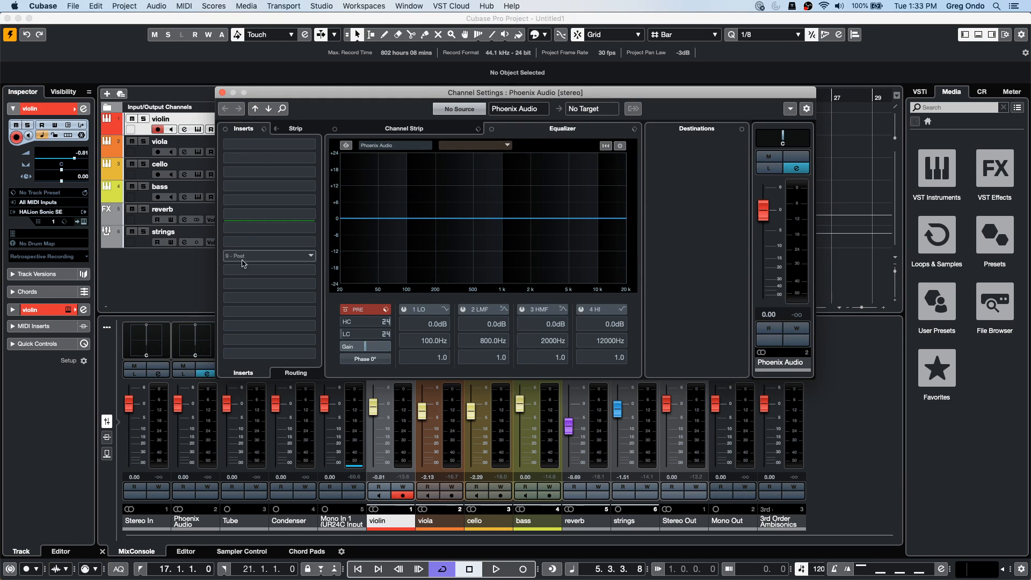
{"action": "left_click_drag", "start_coordinate": [431, 219], "coordinate": [417, 197]}
{"action": "left_click_drag", "start_coordinate": [474, 222], "coordinate": [474, 227]}
{"action": "left_click_drag", "start_coordinate": [545, 226], "coordinate": [560, 216]}
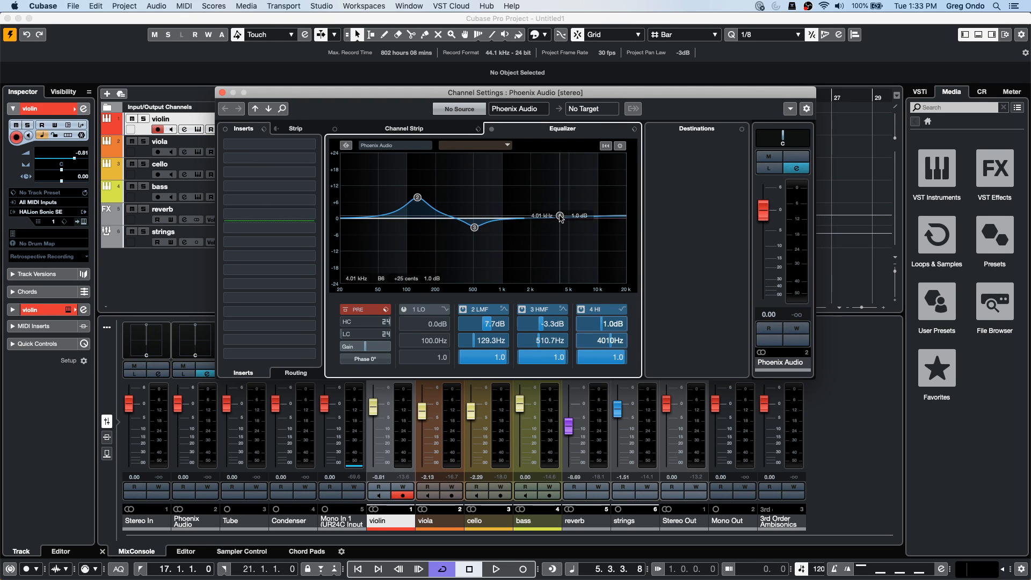
{"action": "left_click_drag", "start_coordinate": [419, 198], "coordinate": [479, 210]}
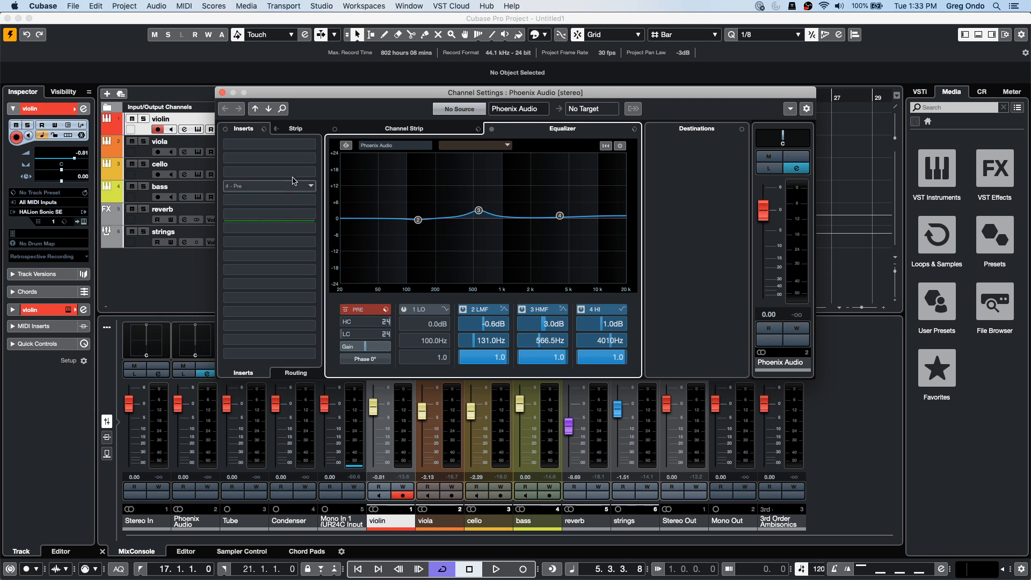
{"action": "left_click", "coordinate": [222, 93]}
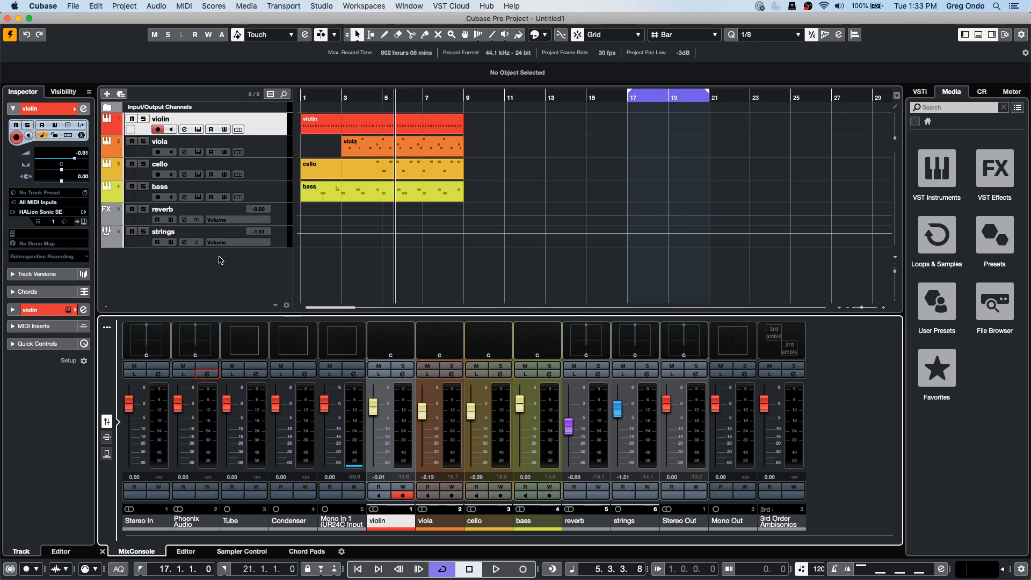
- Add a mono audio track with Talkback as its input and Stereo Out as its output, and show the track's lanes
{"action": "right_click", "coordinate": [216, 263]}
{"action": "left_click", "coordinate": [333, 267]}
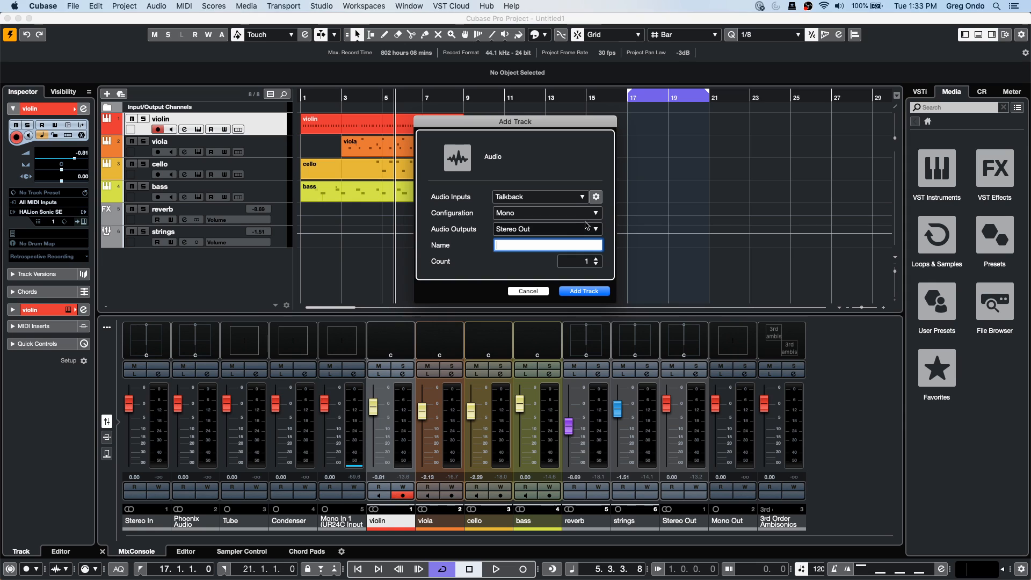
{"action": "left_click", "coordinate": [583, 291]}
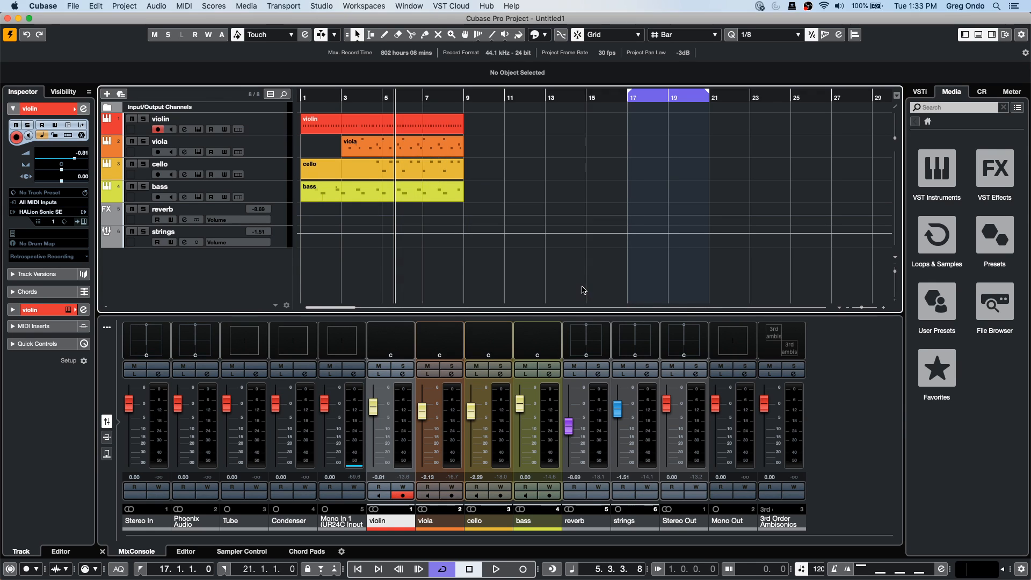
{"action": "left_click", "coordinate": [237, 152]}
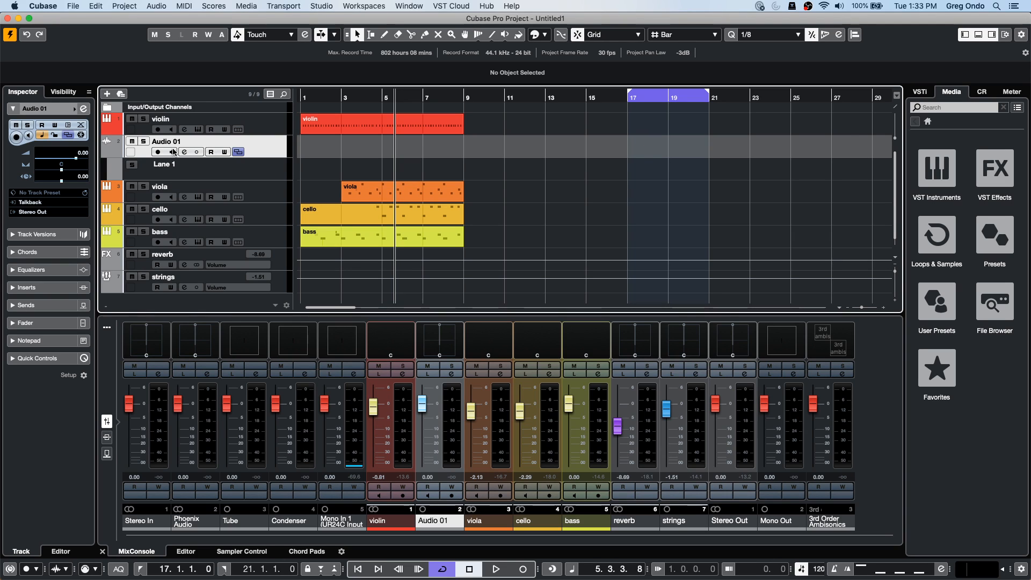
- Open the channel settings of Audio 01 and place the channel strip before the inserts
{"action": "left_click", "coordinate": [185, 151]}
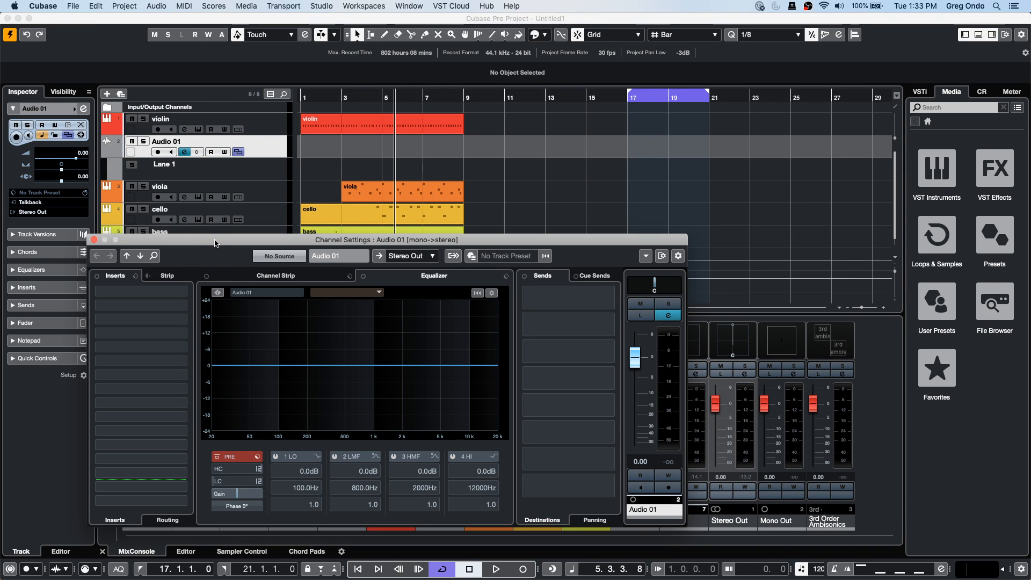
{"action": "left_click_drag", "start_coordinate": [215, 240], "coordinate": [275, 108]}
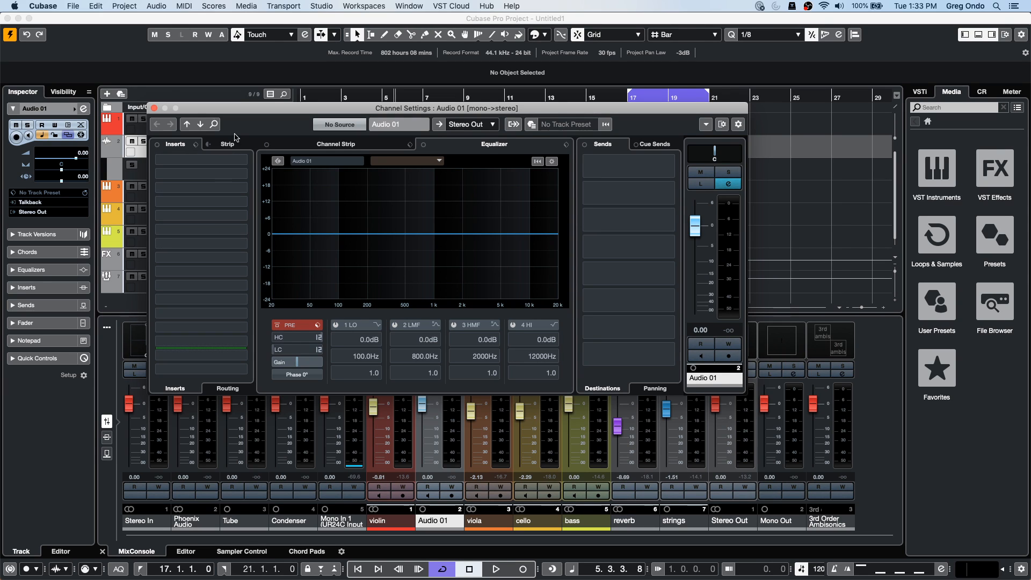
{"action": "left_click", "coordinate": [231, 144]}
{"action": "left_click", "coordinate": [176, 145]}
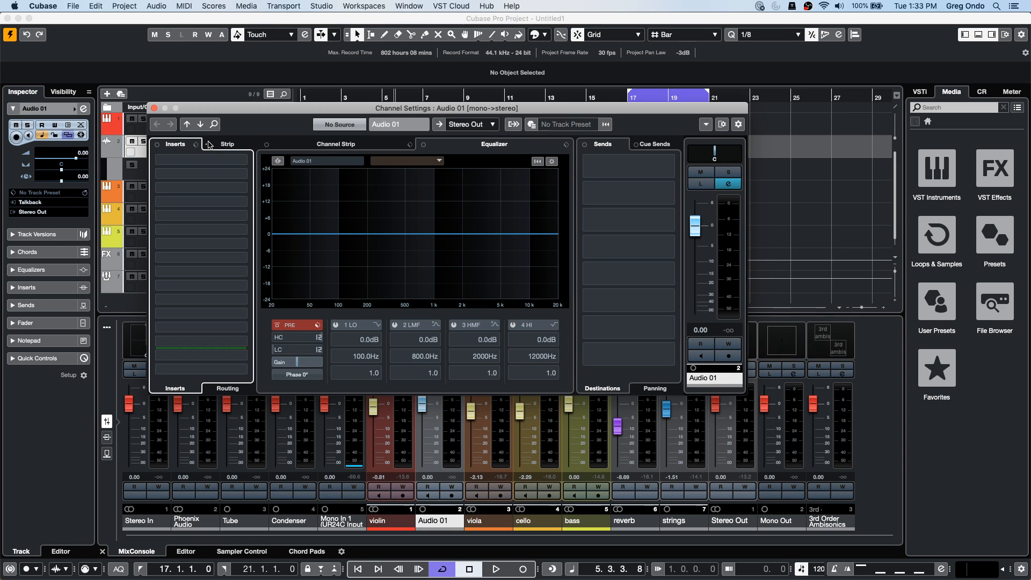
{"action": "left_click", "coordinate": [208, 144]}
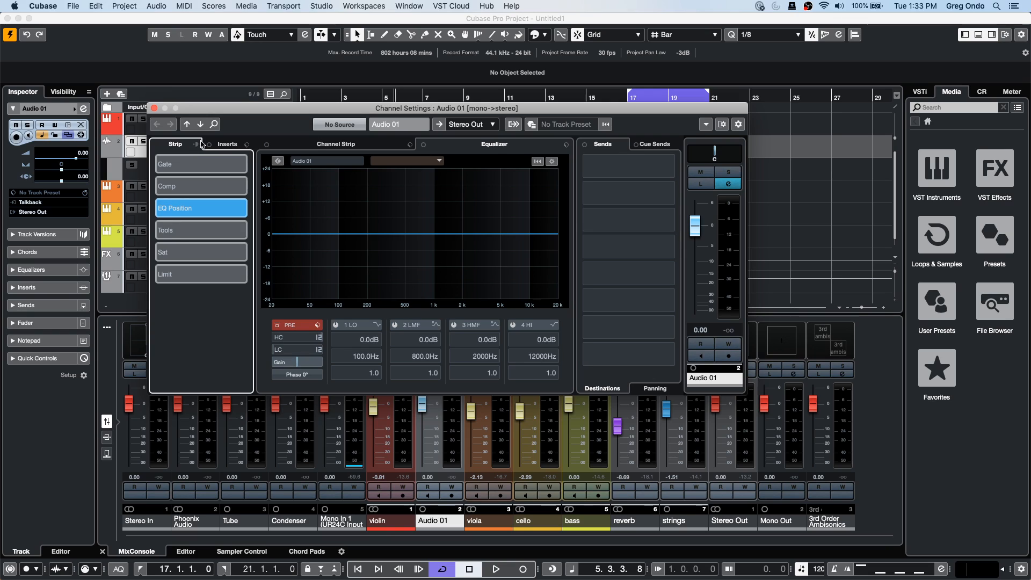
{"action": "left_click", "coordinate": [202, 143]}
{"action": "left_click", "coordinate": [210, 142]}
- Shape the Audio 01 EQ with about 6.3 dB at 217.1 Hz, -6.1 dB at 679.2 Hz and -7.9 dB at 2419 Hz
{"action": "left_click_drag", "start_coordinate": [372, 234], "coordinate": [470, 256]}
{"action": "left_click", "coordinate": [322, 143]}
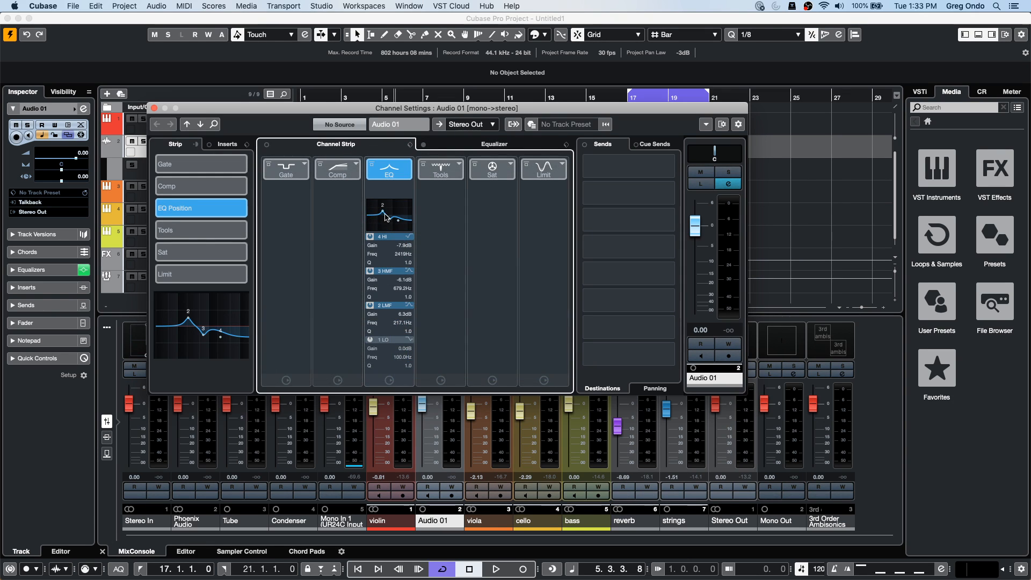
- Load Noise Gate, Standard Compressor, DeEsser, Magneto II and Maximizer into the channel strip of Audio 01
{"action": "mouse_move", "coordinate": [292, 169]}
{"action": "left_mouse_down"}
{"action": "mouse_move", "coordinate": [388, 173]}
{"action": "mouse_move", "coordinate": [298, 176]}
{"action": "left_mouse_up"}
{"action": "left_click", "coordinate": [304, 164]}
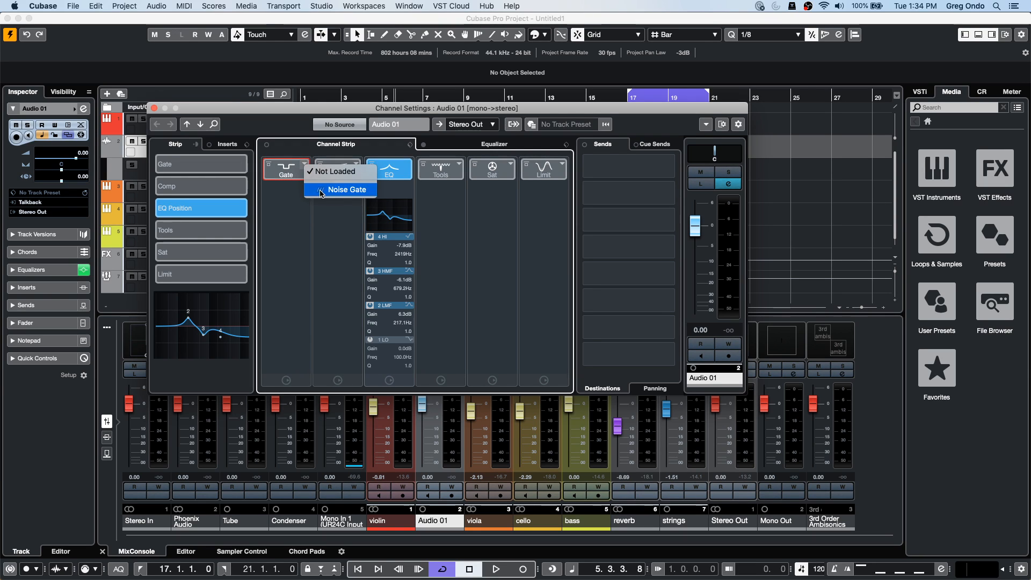
{"action": "left_click", "coordinate": [321, 189]}
{"action": "left_click", "coordinate": [355, 164]}
{"action": "left_click", "coordinate": [371, 189]}
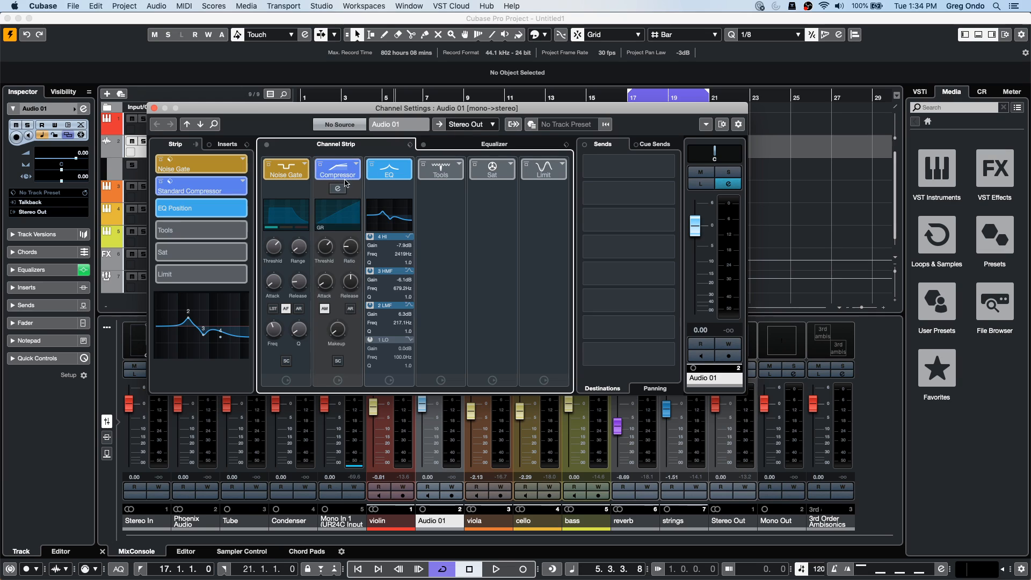
{"action": "left_click", "coordinate": [455, 164]}
{"action": "left_click", "coordinate": [471, 189]}
{"action": "left_click", "coordinate": [510, 164]}
{"action": "left_click", "coordinate": [523, 189]}
{"action": "left_click", "coordinate": [561, 164]}
{"action": "left_click", "coordinate": [575, 201]}
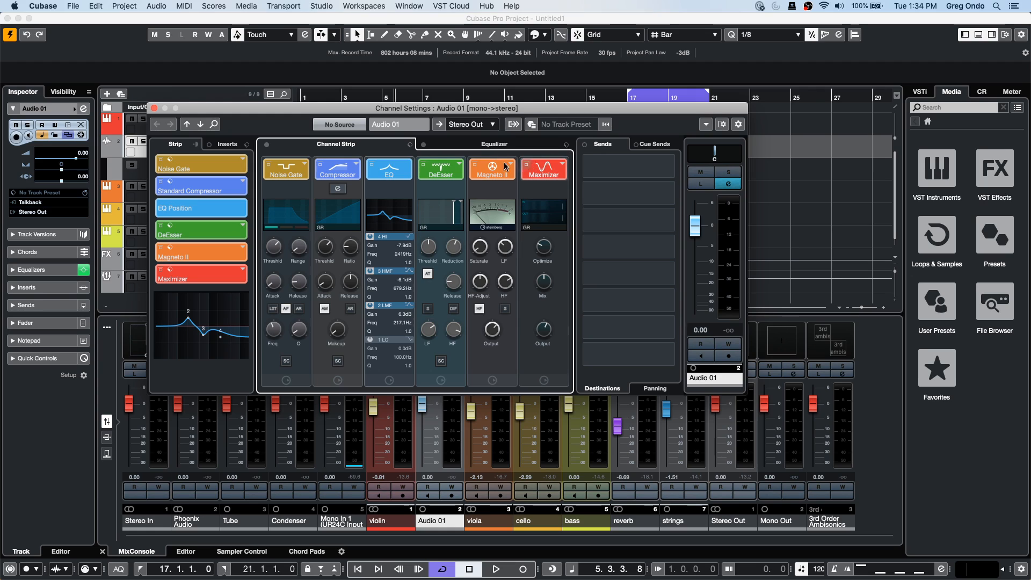
- Reorder the strip to DeEsser, Compressor, Magneto II, Maximizer, Noise Gate, EQ, and lower the Audio 01 fader to -2.40
{"action": "left_click_drag", "start_coordinate": [390, 171], "coordinate": [439, 171]}
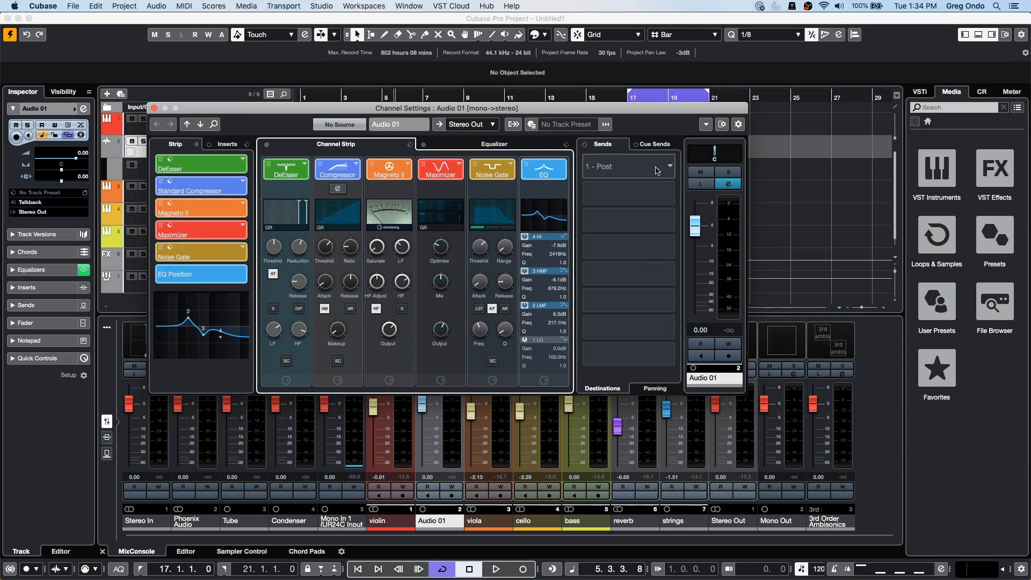
{"action": "left_click", "coordinate": [655, 171]}
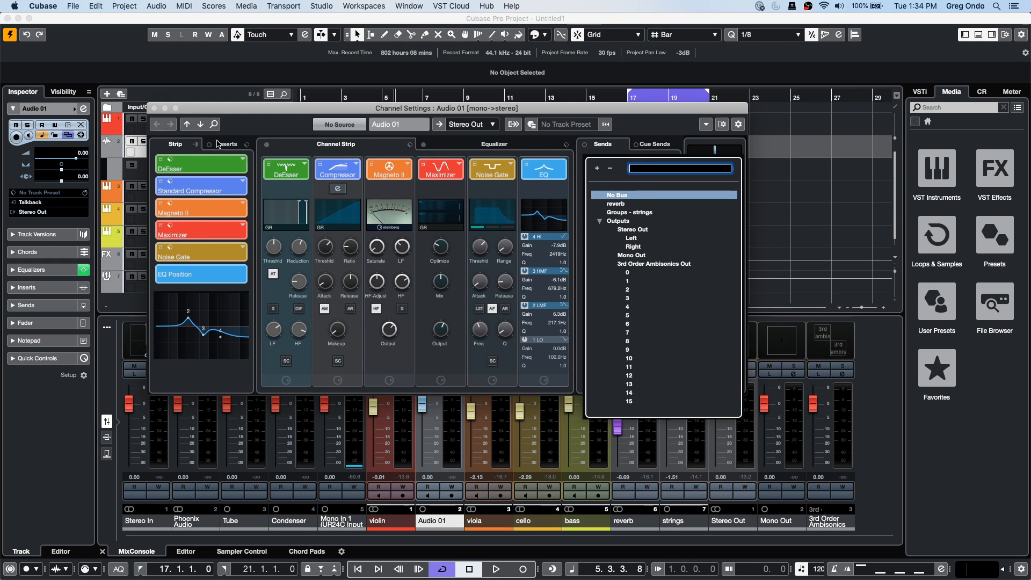
{"action": "left_click", "coordinate": [617, 123]}
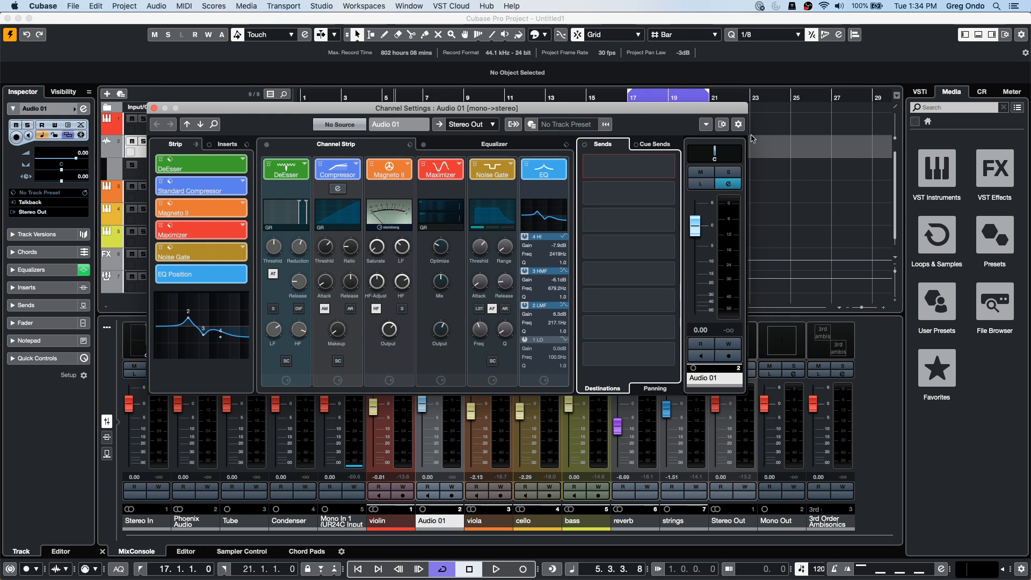
{"action": "mouse_move", "coordinate": [694, 230]}
{"action": "left_mouse_down"}
{"action": "mouse_move", "coordinate": [695, 300]}
{"action": "mouse_move", "coordinate": [695, 231]}
{"action": "mouse_move", "coordinate": [695, 252]}
{"action": "mouse_move", "coordinate": [722, 225]}
{"action": "mouse_move", "coordinate": [694, 312]}
{"action": "mouse_move", "coordinate": [695, 209]}
{"action": "mouse_move", "coordinate": [695, 272]}
{"action": "mouse_move", "coordinate": [695, 237]}
{"action": "left_mouse_up"}
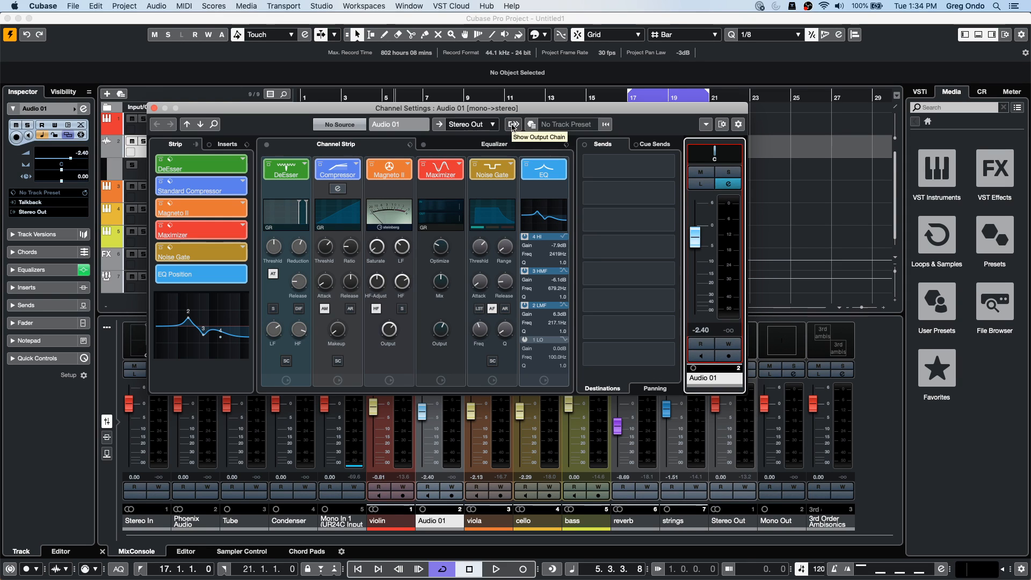
- Add an active send from Audio 01 to the strings group and show the channel's output chain
{"action": "left_click", "coordinate": [661, 166]}
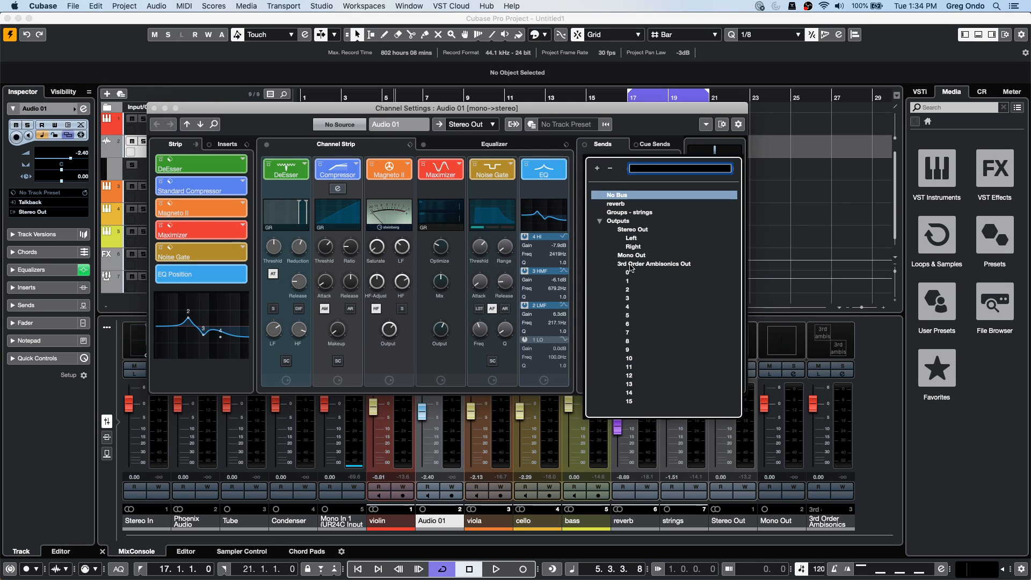
{"action": "left_click", "coordinate": [630, 212]}
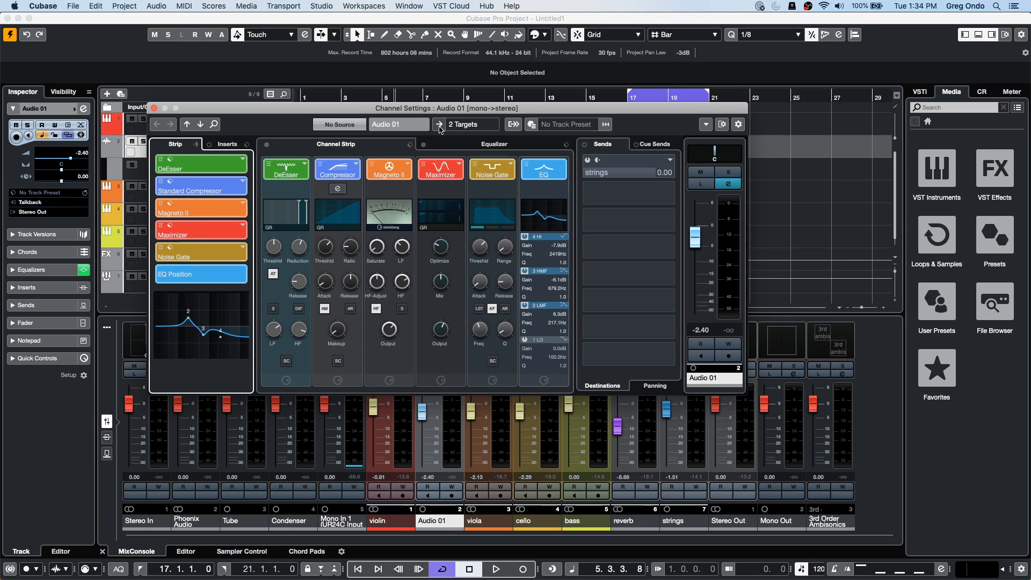
{"action": "left_click", "coordinate": [515, 124]}
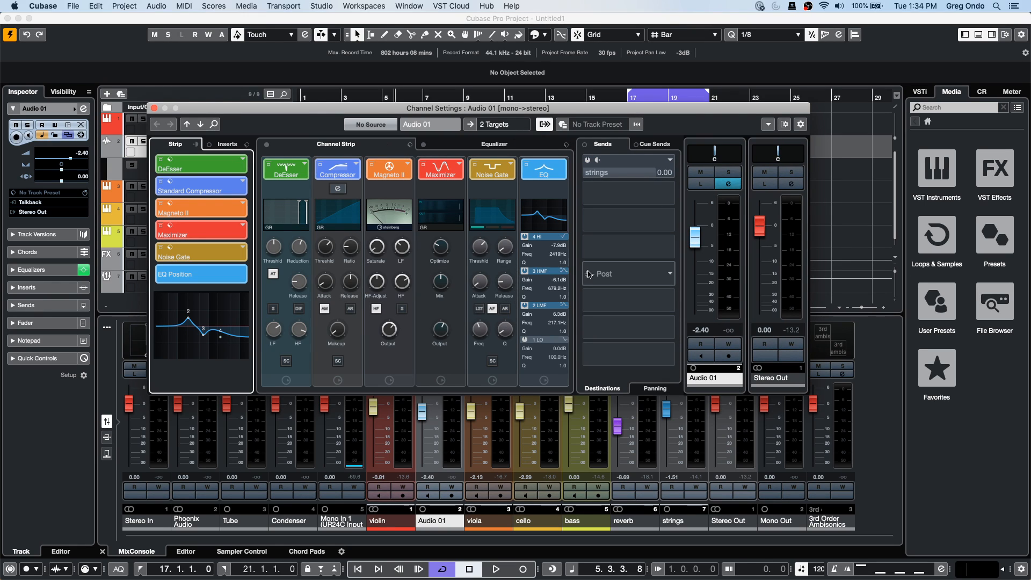
{"action": "left_click", "coordinate": [588, 160]}
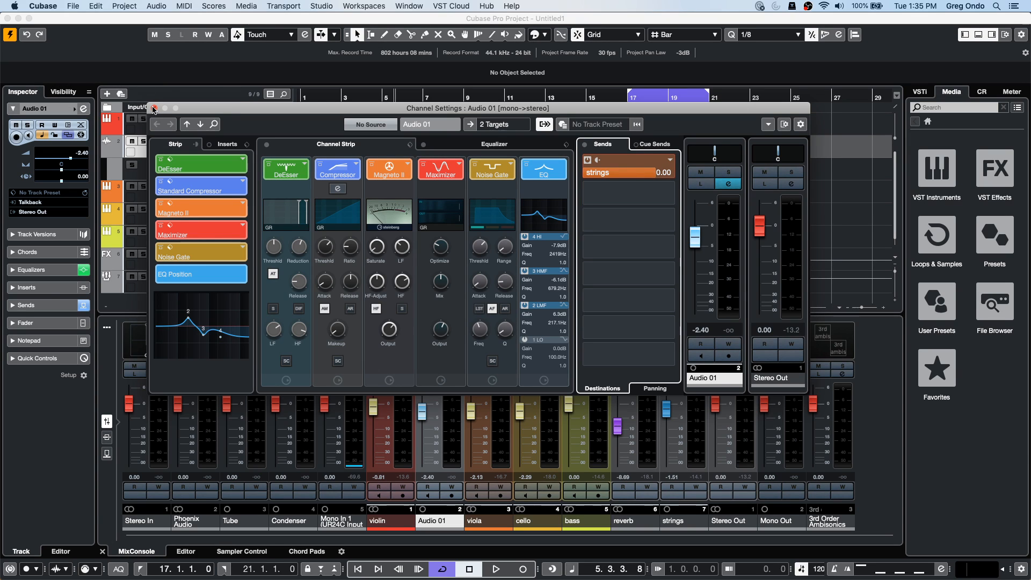
- Swap the Compressor and the Noise Gate in the channel strip so the Compressor sits directly before the EQ
{"action": "left_click", "coordinate": [458, 143]}
{"action": "left_click", "coordinate": [335, 144]}
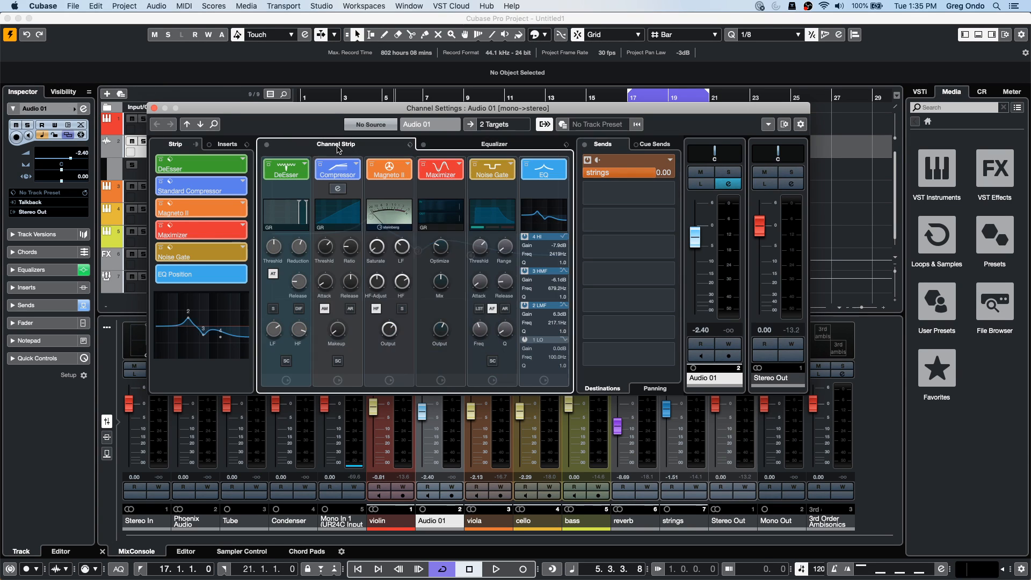
{"action": "left_click", "coordinate": [493, 144]}
{"action": "left_click", "coordinate": [336, 144]}
{"action": "left_click_drag", "start_coordinate": [346, 170], "coordinate": [492, 169]}
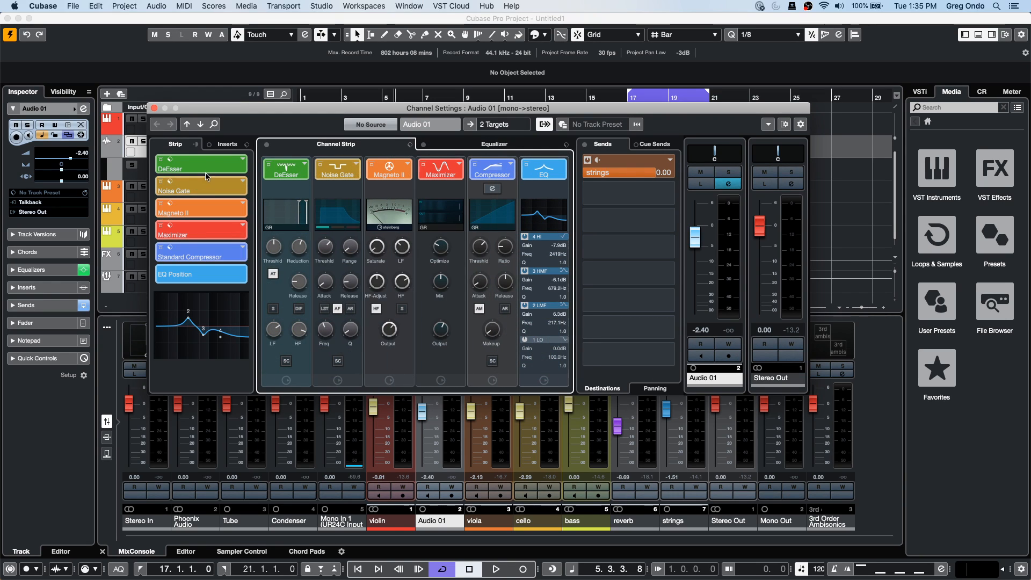
- Move the inserts ahead of the channel strip, and restore the strip-first order
{"action": "left_click", "coordinate": [225, 143]}
{"action": "left_click", "coordinate": [189, 144]}
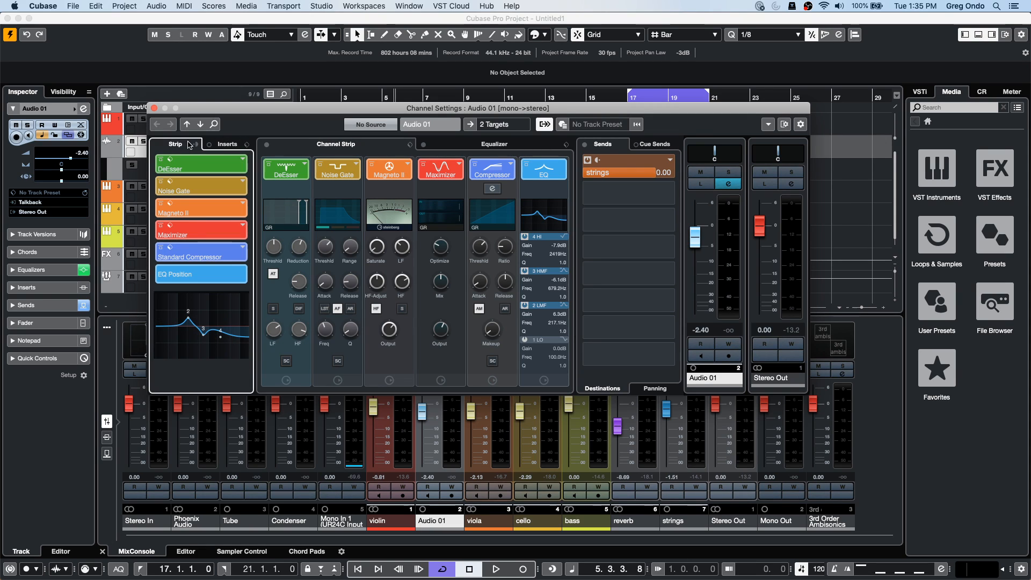
{"action": "left_click", "coordinate": [208, 145]}
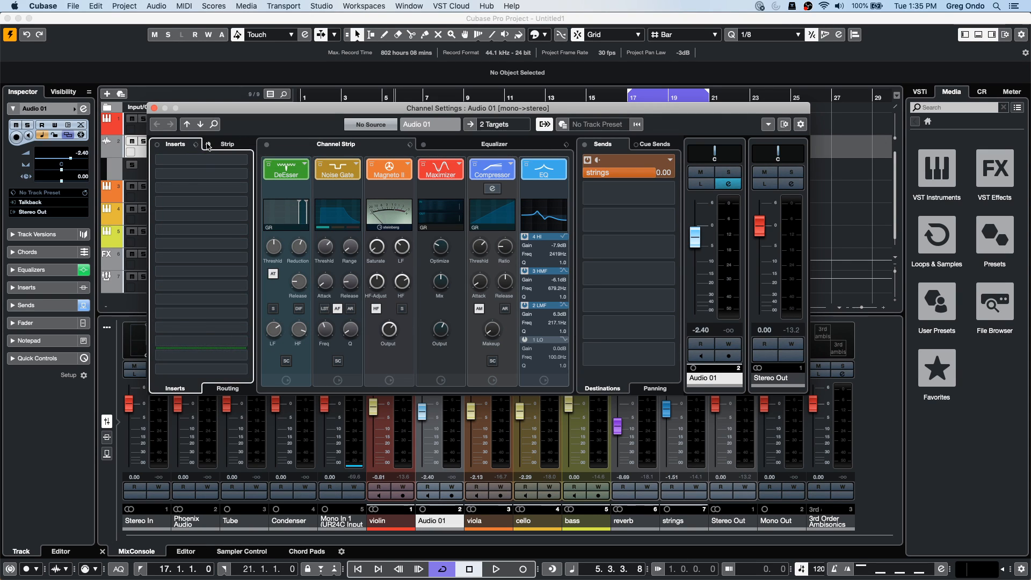
{"action": "left_click", "coordinate": [208, 145]}
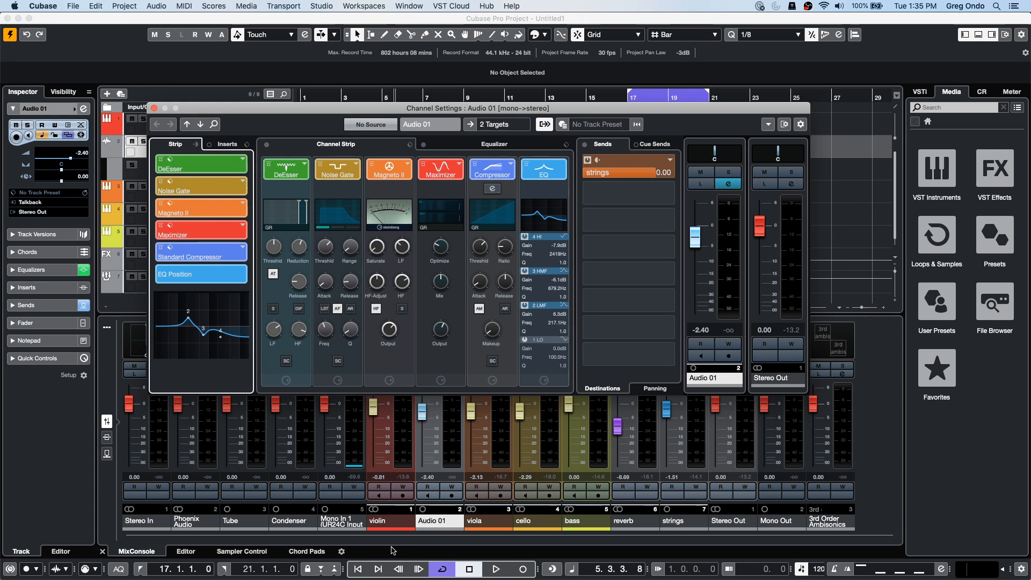
- Switch to YouTube Studio in the browser to read the live chat questions, and return to Cubase
{"action": "mouse_move", "coordinate": [460, 578]}
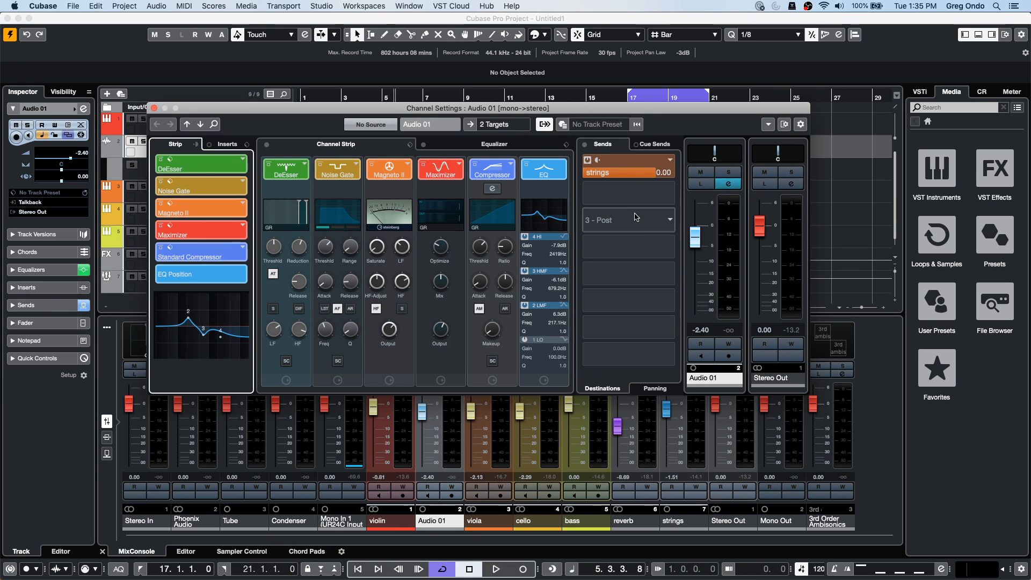
{"action": "key", "text": "super+Tab"}
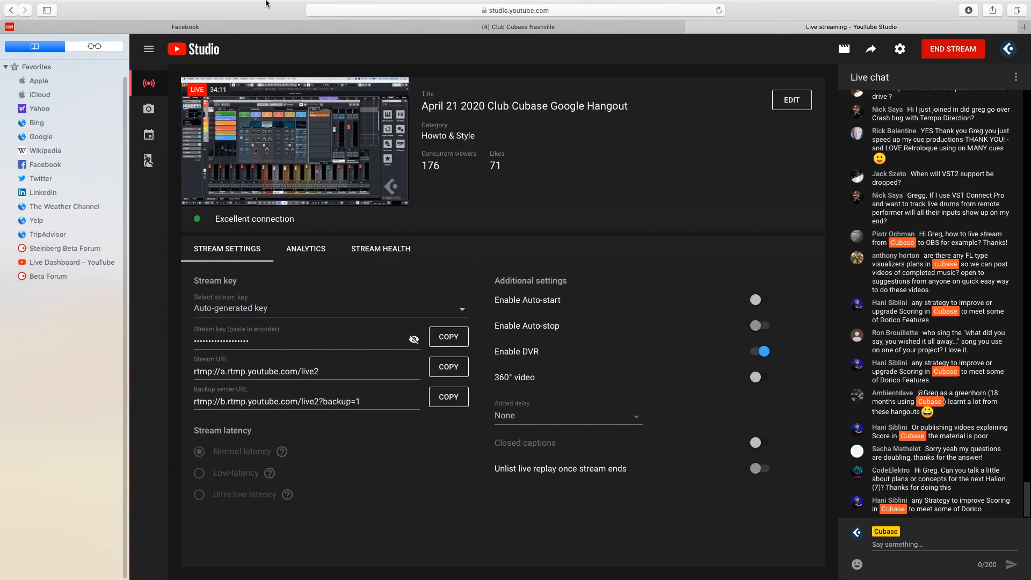
{"action": "key", "text": "super+Tab"}
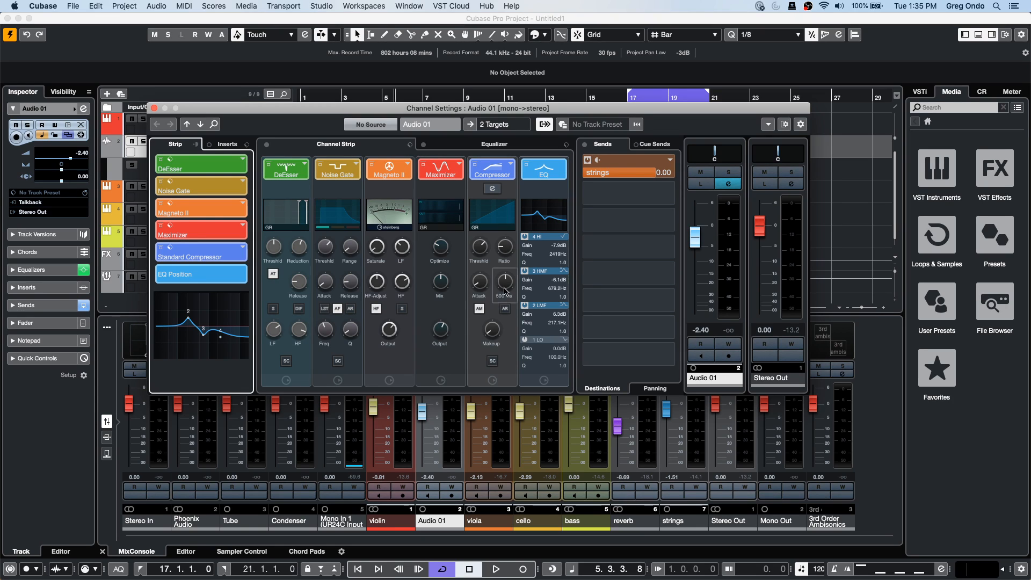
- Close the Audio 01 channel settings and select the cello part in the project
{"action": "left_click", "coordinate": [154, 108]}
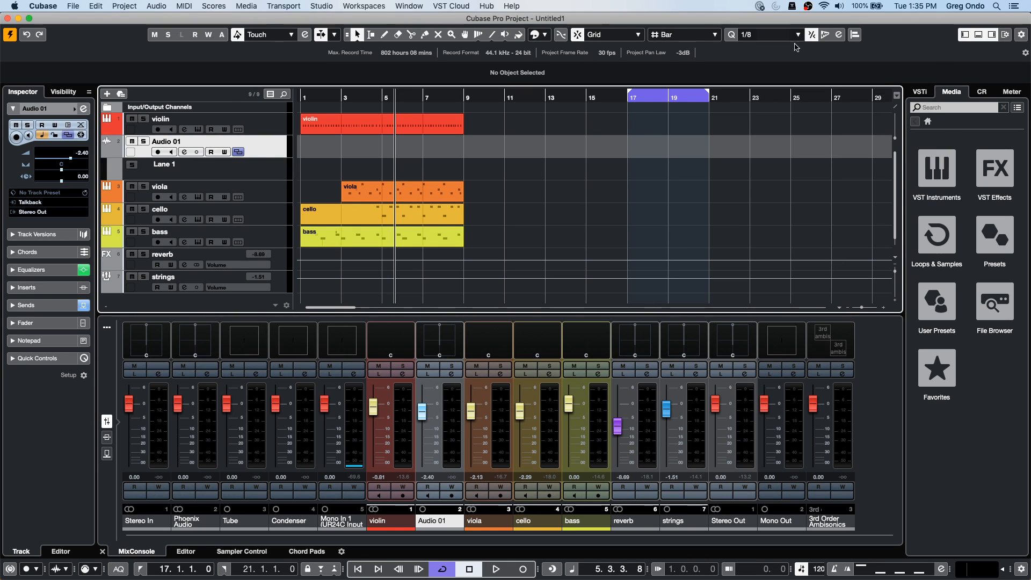
{"action": "left_click", "coordinate": [343, 215]}
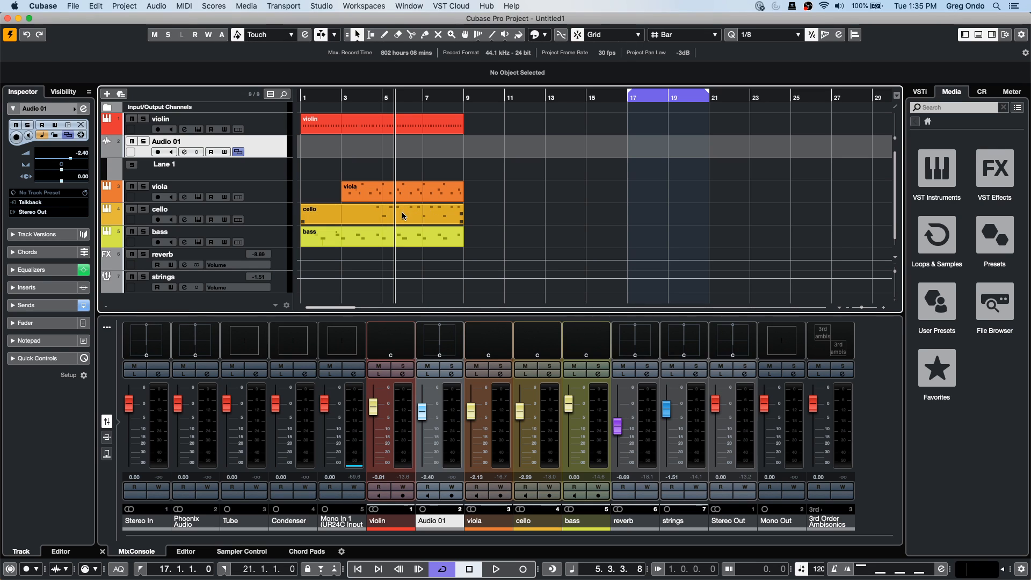
{"action": "left_click", "coordinate": [92, 7]}
{"action": "left_click", "coordinate": [93, 7]}
{"action": "left_click", "coordinate": [79, 7]}
{"action": "left_click", "coordinate": [79, 7]}
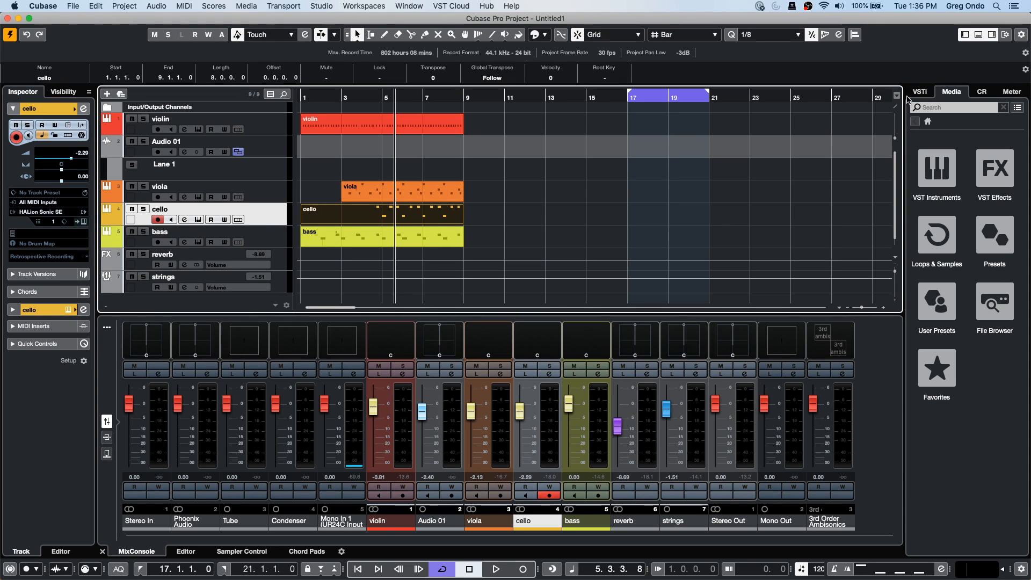
- Add the 80s Synth Pop - Chorus B - Drums loop from the Sequel FactoryLibrary as a new track below strings
{"action": "left_click", "coordinate": [948, 237]}
{"action": "scroll", "coordinate": [990, 378], "scroll_direction": "down", "scroll_amount": 2}
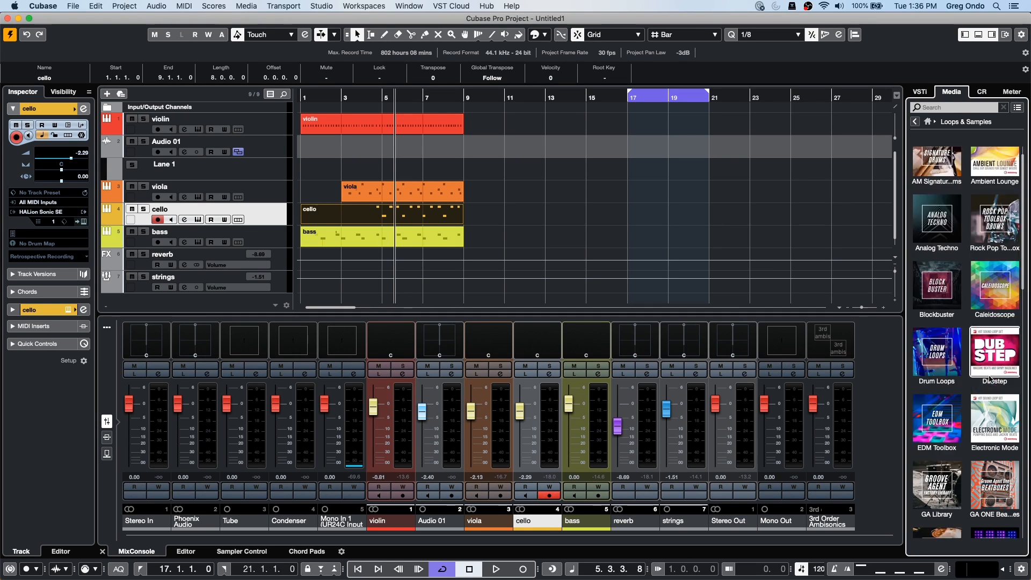
{"action": "left_click", "coordinate": [937, 435]}
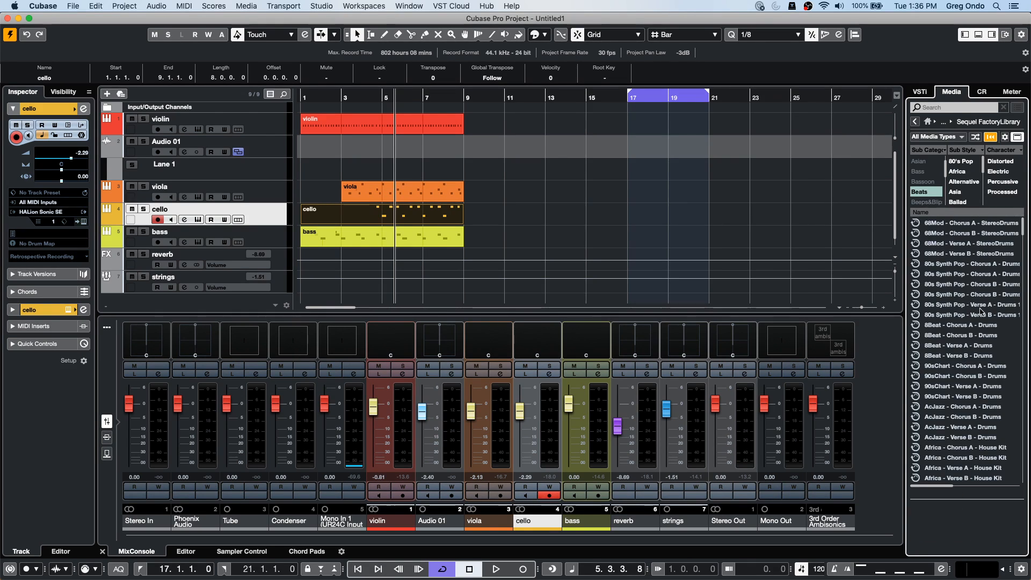
{"action": "left_click_drag", "start_coordinate": [968, 296], "coordinate": [223, 255]}
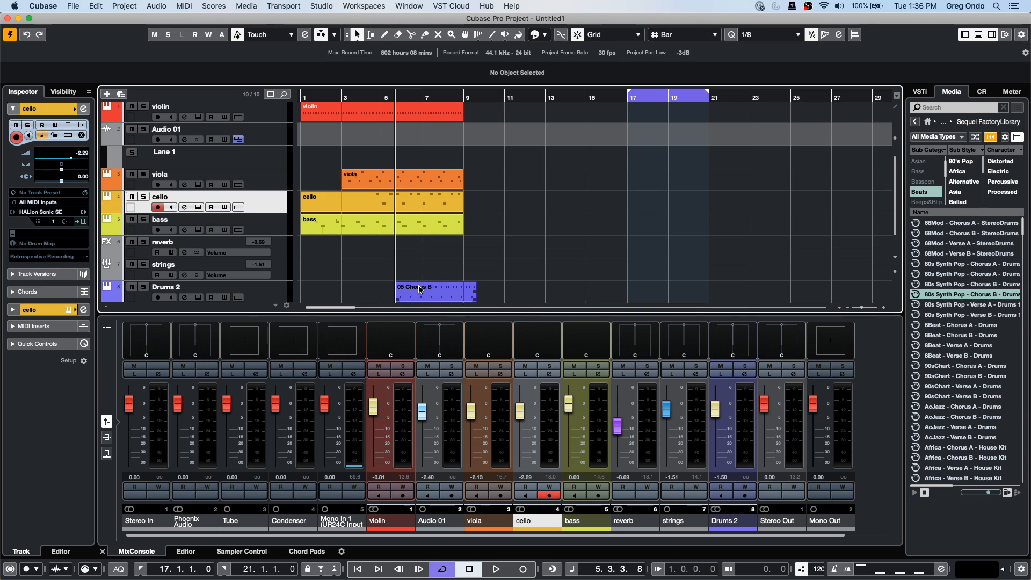
- Select the 05 Chorus B drum part and show the Chords settings of its track
{"action": "left_click", "coordinate": [420, 289]}
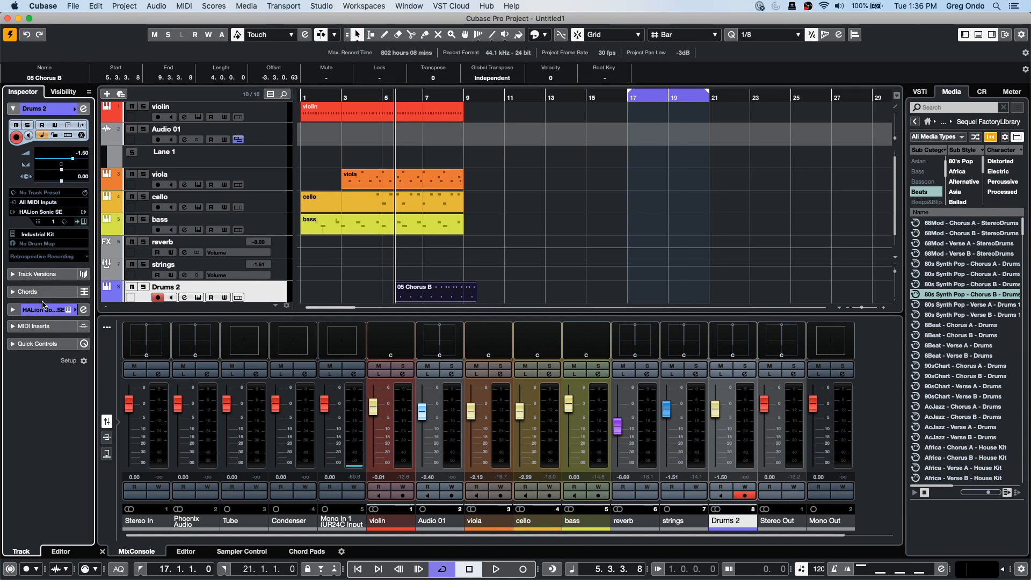
{"action": "left_click", "coordinate": [38, 274]}
{"action": "left_click", "coordinate": [38, 284]}
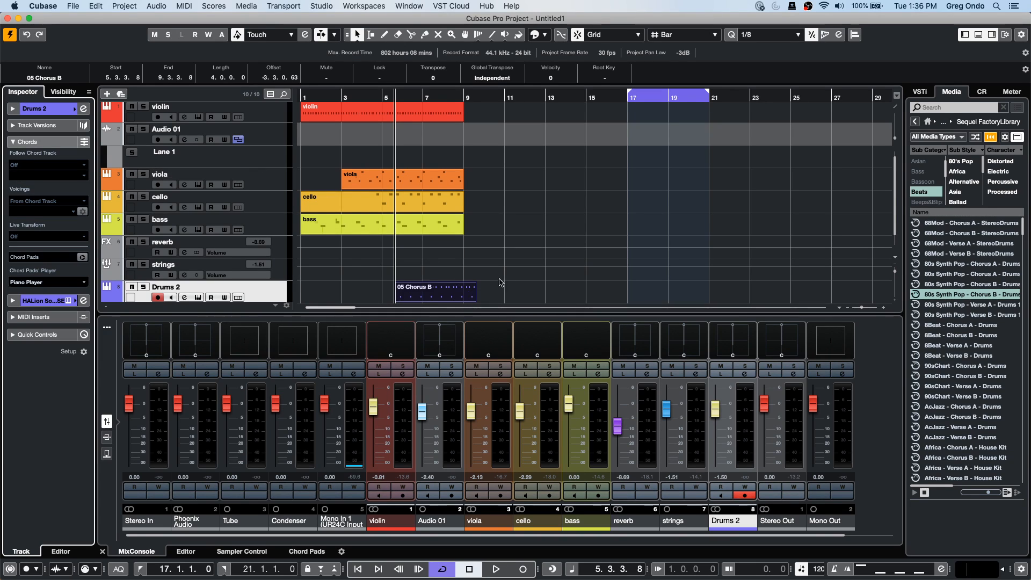
- Reselect the 05 Chorus B drum part and add a chord track below the viola track
{"action": "left_click", "coordinate": [498, 290]}
{"action": "left_click", "coordinate": [432, 294]}
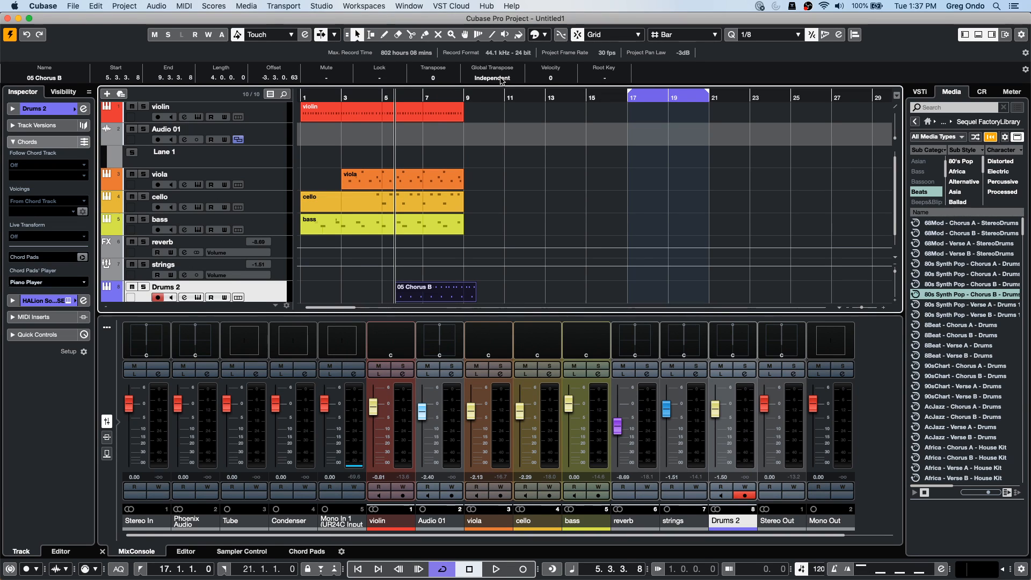
{"action": "left_click", "coordinate": [266, 202]}
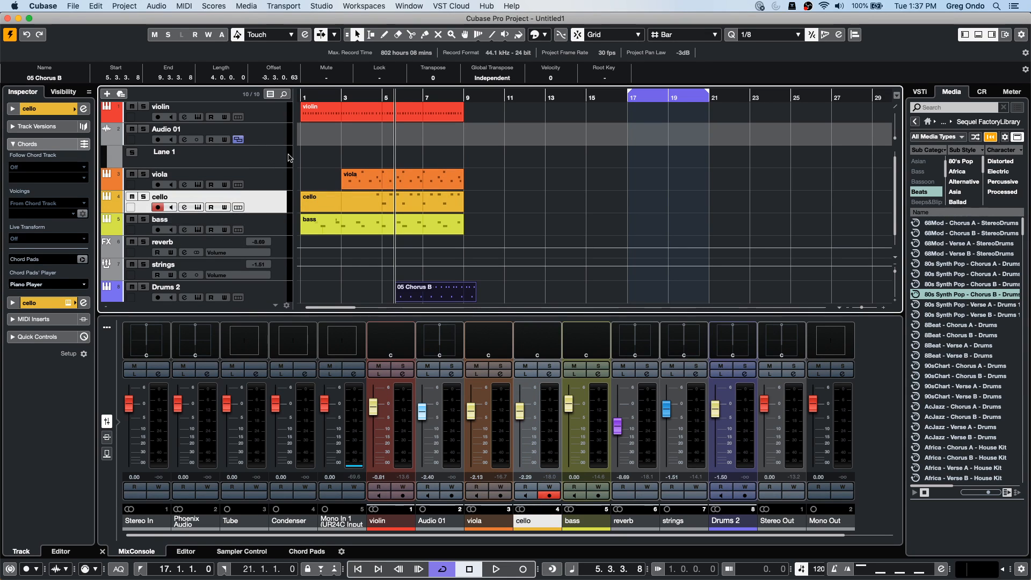
{"action": "right_click", "coordinate": [268, 186]}
{"action": "mouse_move", "coordinate": [310, 189]}
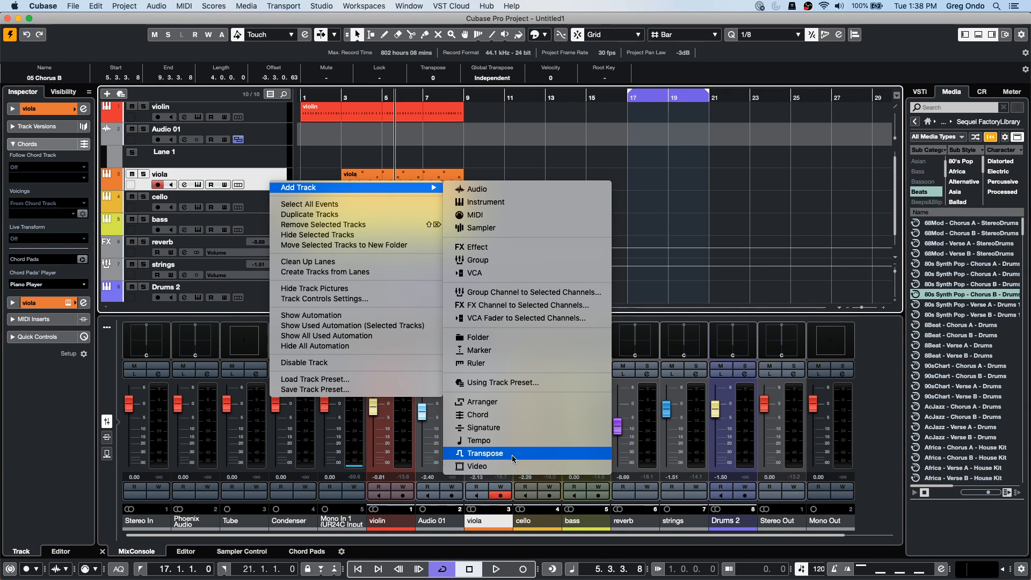
{"action": "left_click", "coordinate": [526, 415]}
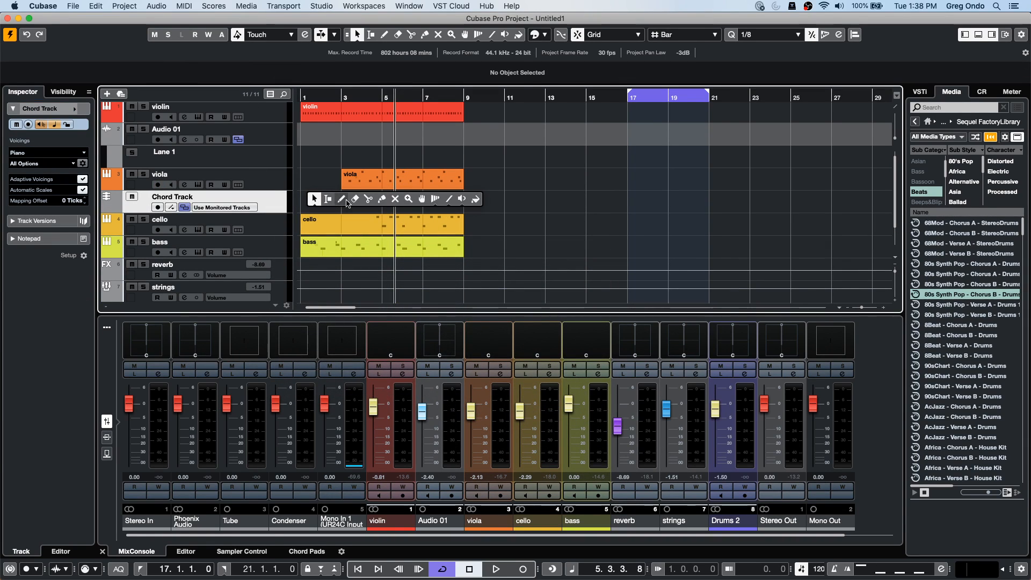
- Draw an undefined chord event at bar 1 of the chord track and enlarge the track's height
{"action": "key", "text": "8"}
{"action": "left_click", "coordinate": [314, 205]}
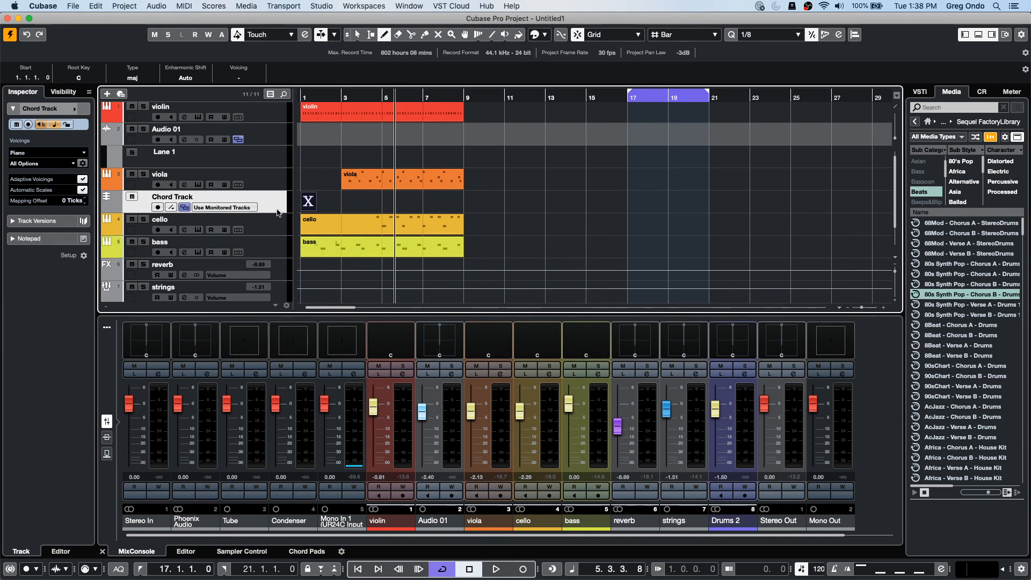
{"action": "left_click_drag", "start_coordinate": [276, 211], "coordinate": [278, 244]}
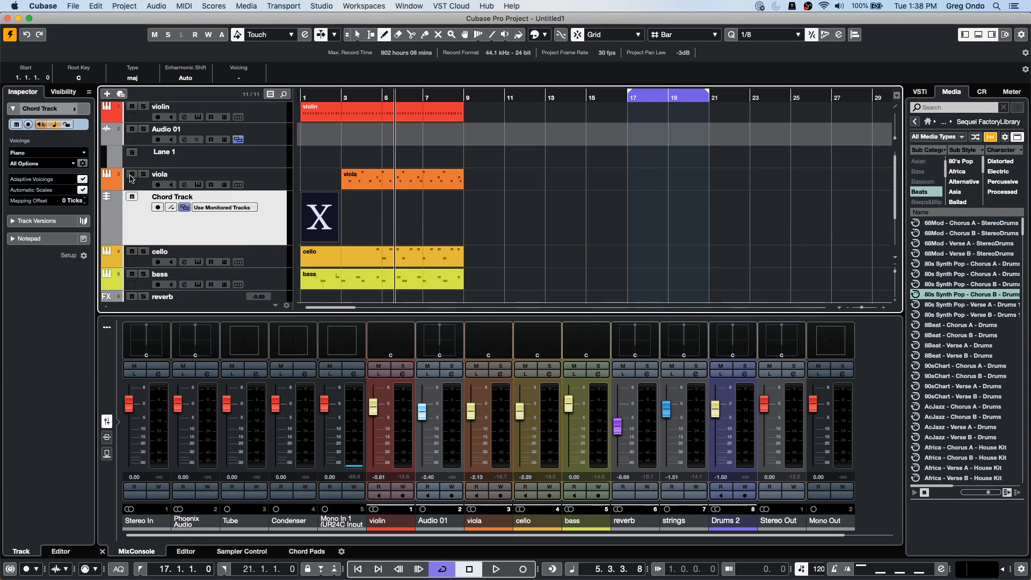
- Define the chord event at bar 1 as C major
{"action": "key", "text": "1"}
{"action": "double_click", "coordinate": [332, 223]}
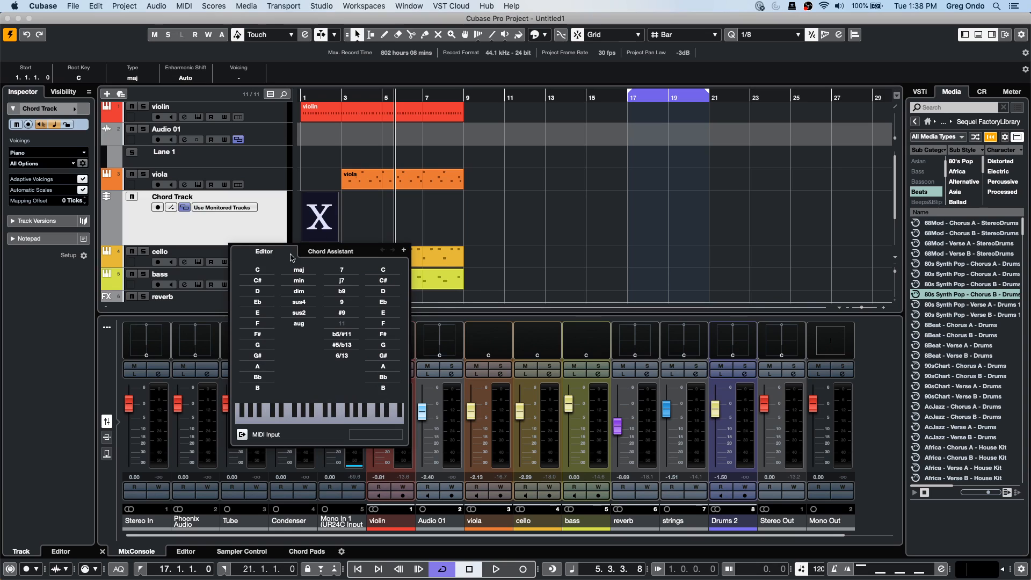
{"action": "left_click", "coordinate": [258, 269]}
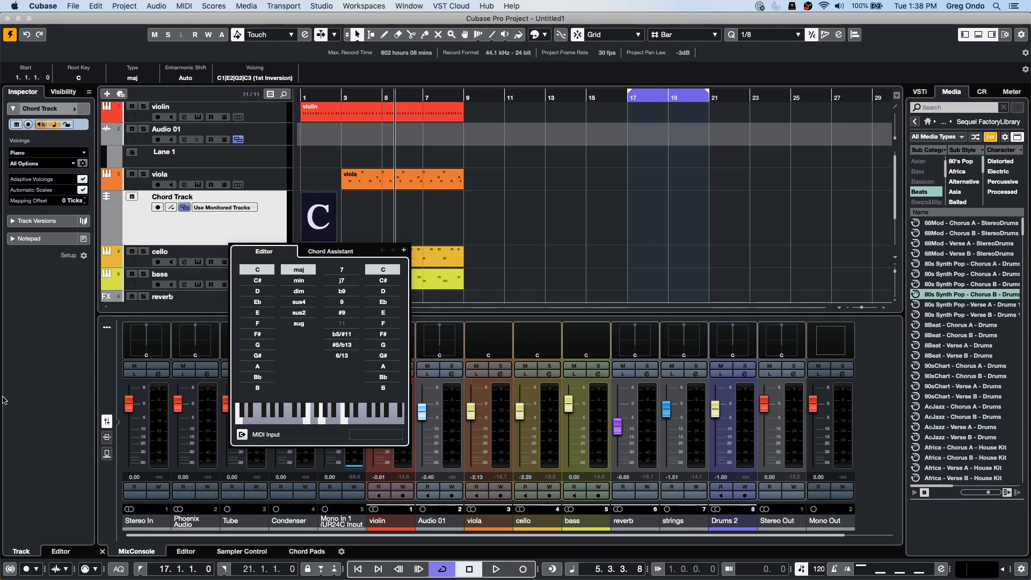
{"action": "left_click", "coordinate": [199, 231]}
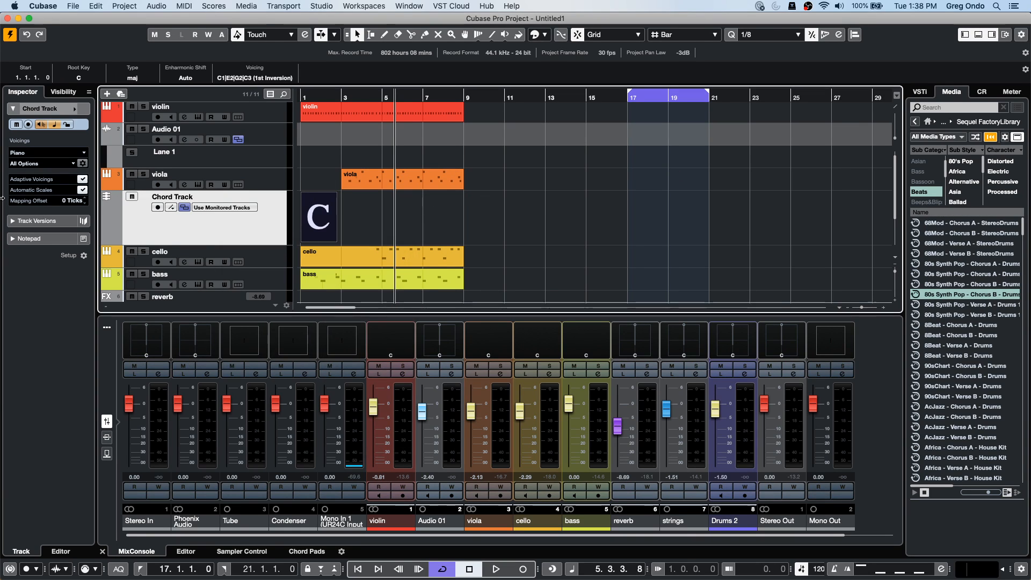
- Show the scales on the chord track and open the C Major scale event to view its root and scale type
{"action": "left_click", "coordinate": [170, 207]}
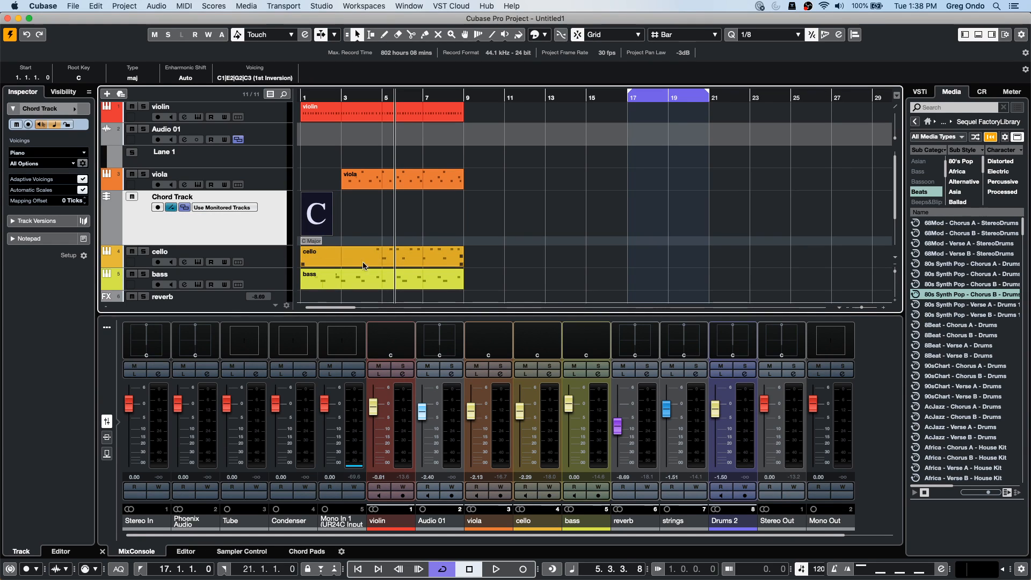
{"action": "double_click", "coordinate": [320, 243]}
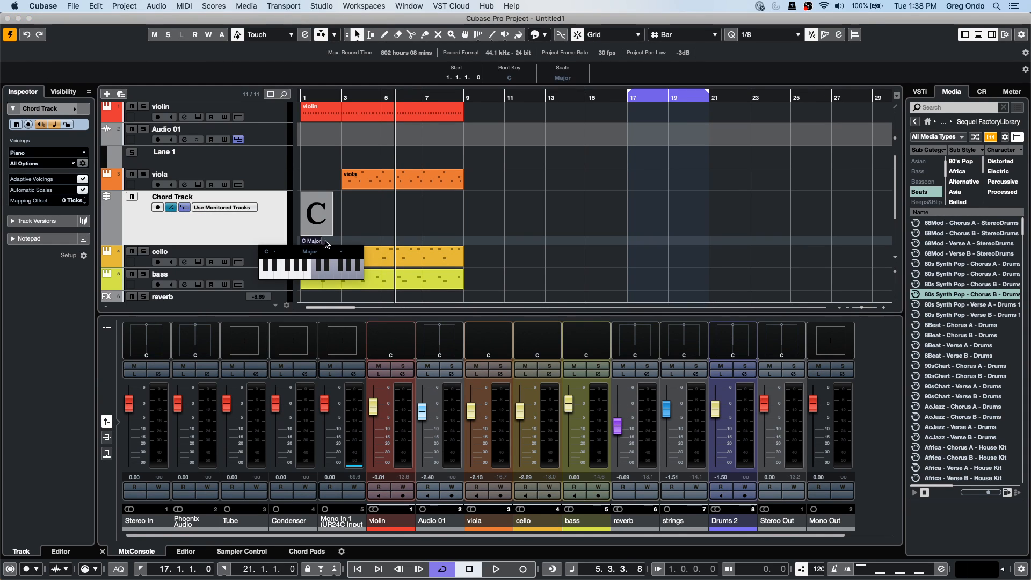
{"action": "left_click", "coordinate": [394, 220]}
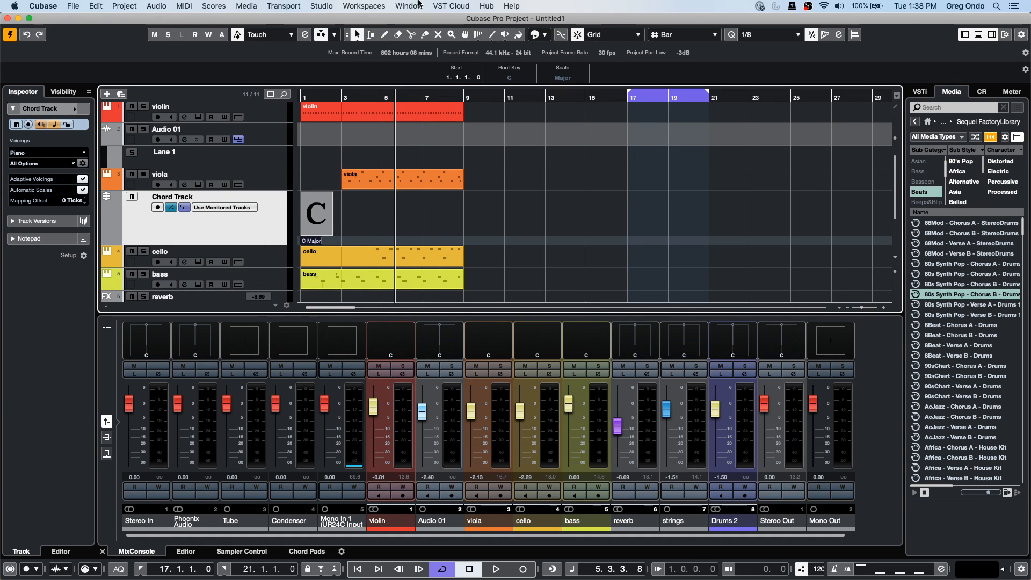
- Select the bass part, and change the chord event at bar 1 to D major
{"action": "left_click_drag", "start_coordinate": [525, 257], "coordinate": [355, 294]}
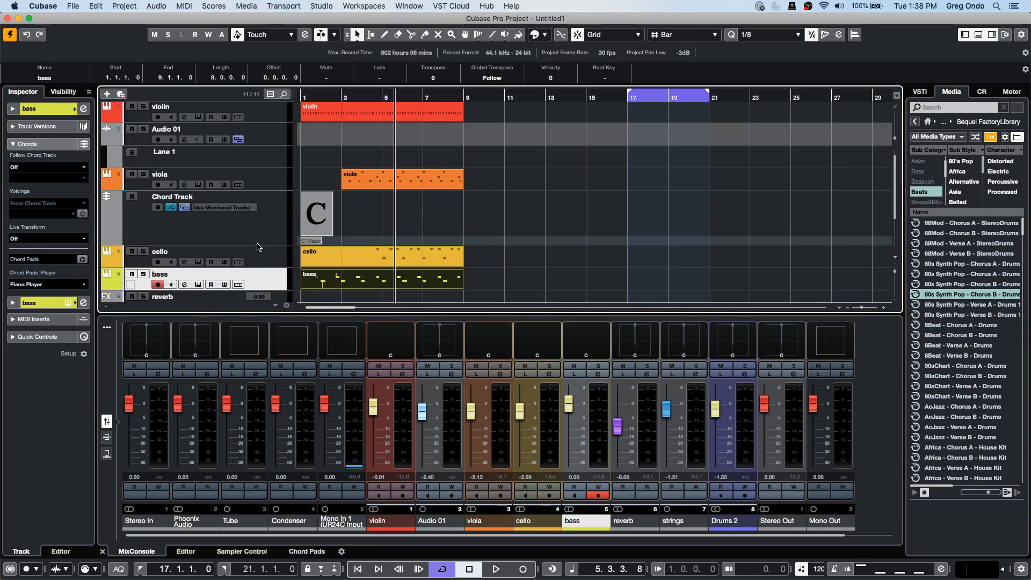
{"action": "double_click", "coordinate": [322, 220]}
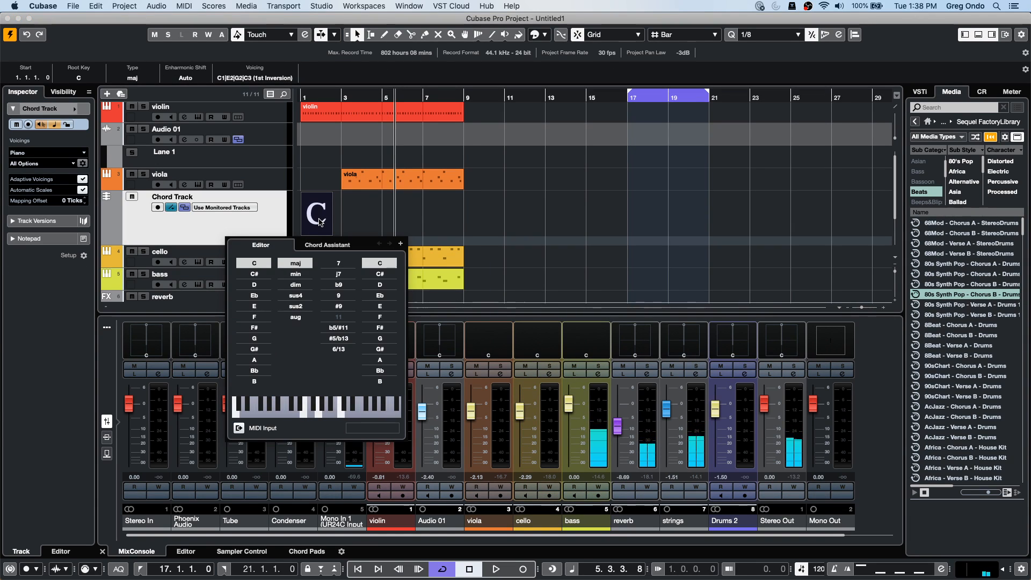
{"action": "left_click", "coordinate": [254, 284]}
{"action": "left_click", "coordinate": [480, 253]}
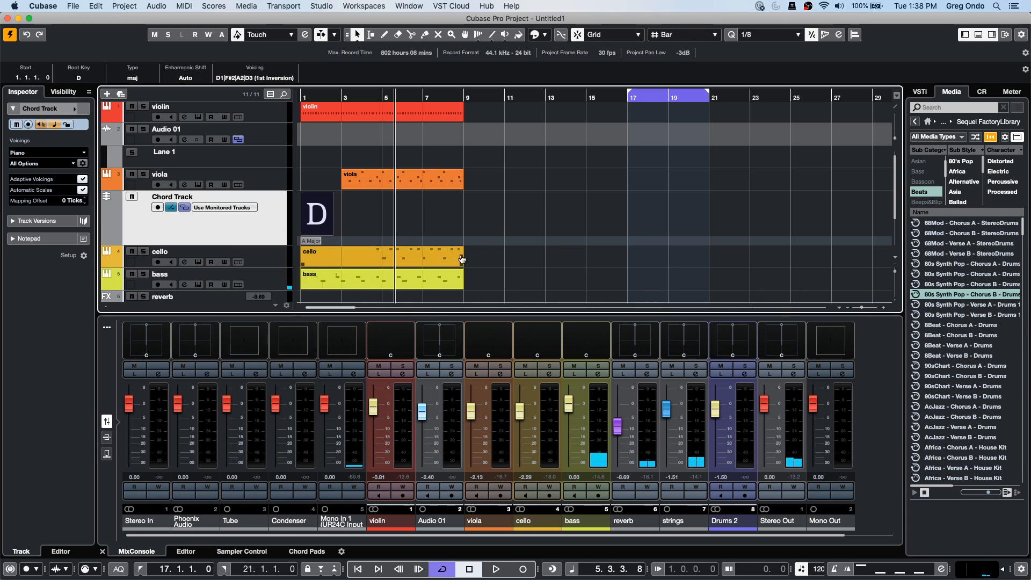
- Select the cello and bass parts together and show them in a full-size Score Editor window
{"action": "left_click_drag", "start_coordinate": [467, 280], "coordinate": [398, 259]}
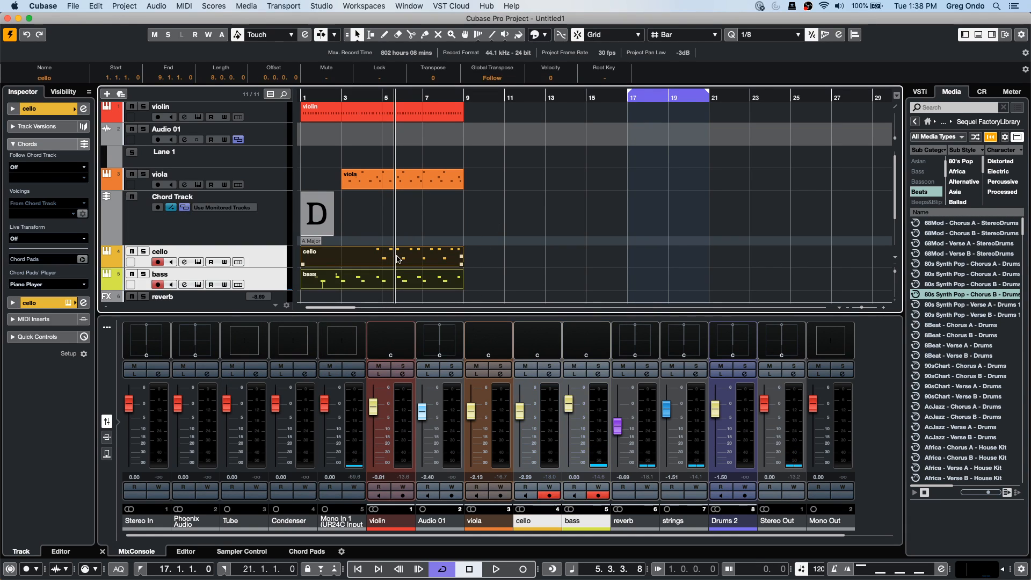
{"action": "key", "text": "super+r"}
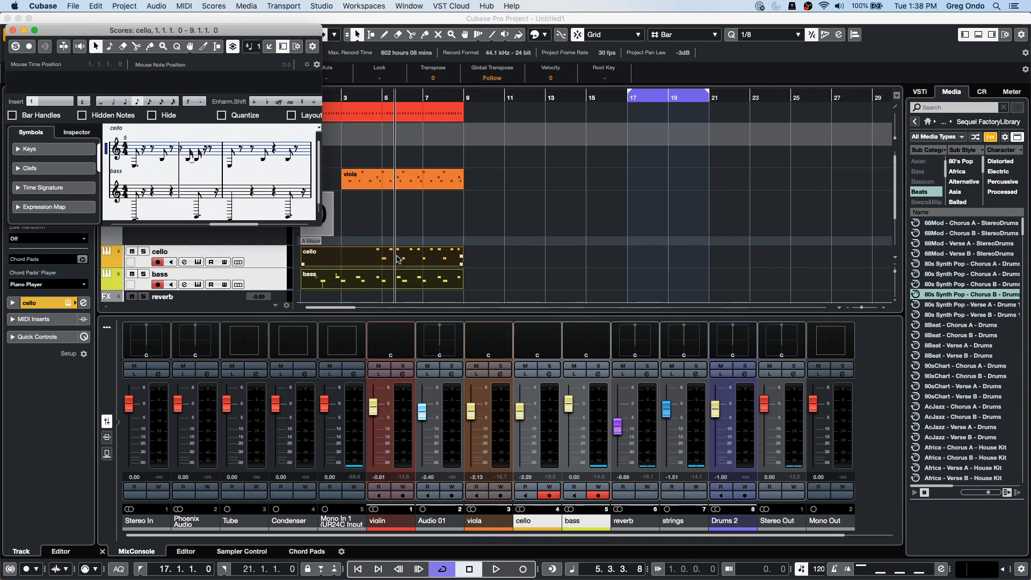
{"action": "left_click", "coordinate": [34, 30]}
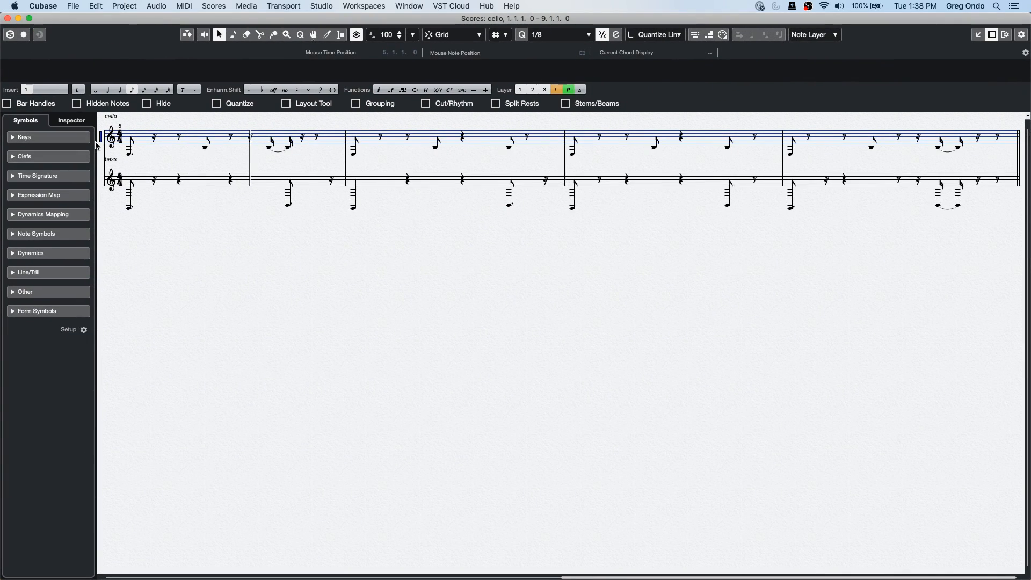
- Examine the cello staff's Polyphonic and Tablature options in the Score Settings
{"action": "double_click", "coordinate": [102, 140]}
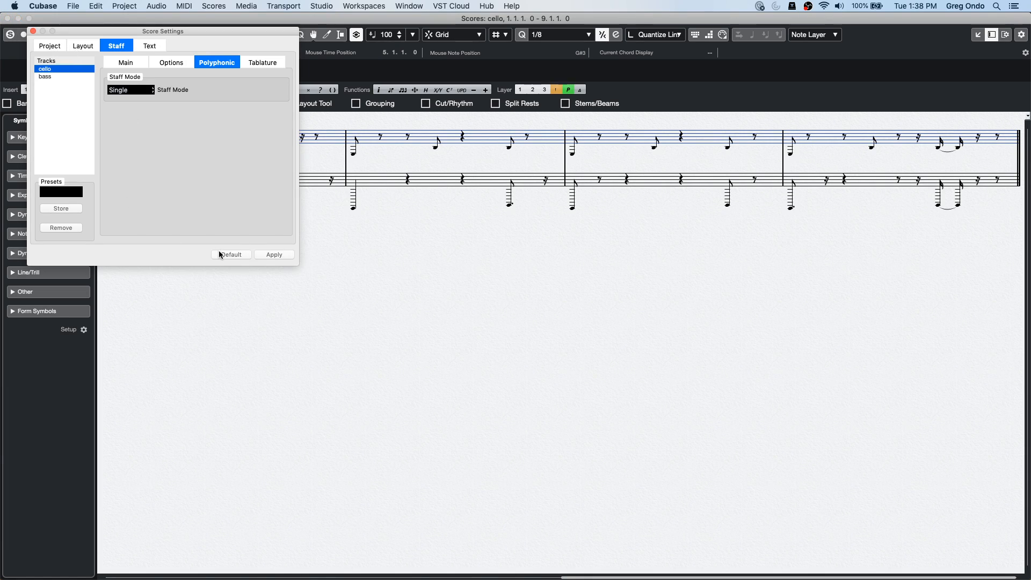
{"action": "left_click", "coordinate": [33, 31]}
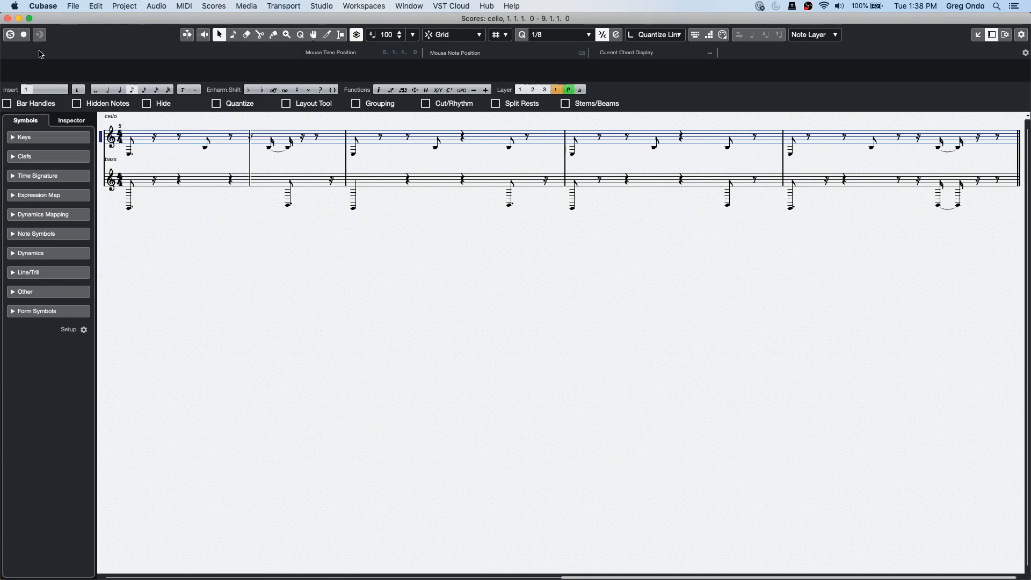
{"action": "double_click", "coordinate": [101, 141]}
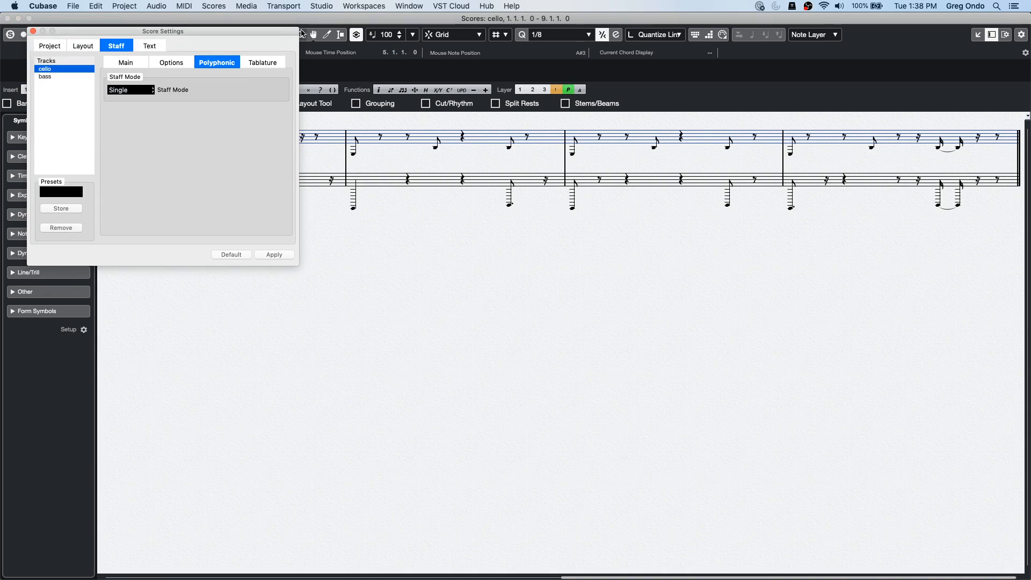
{"action": "left_click", "coordinate": [274, 63]}
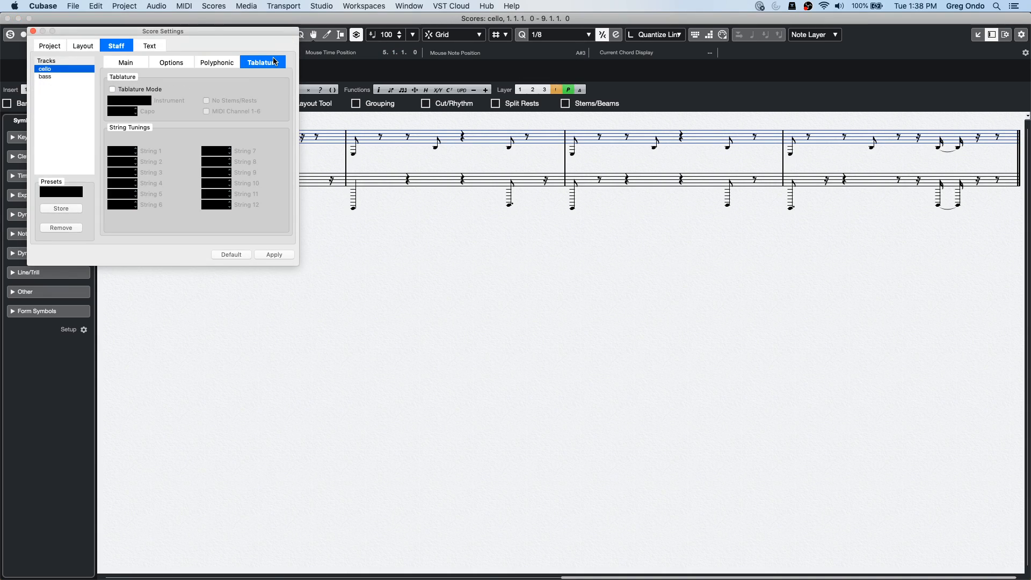
- Set the cello staff's key signature to D major (two sharps) with a treble clef in the main staff settings, and apply it
{"action": "left_click", "coordinate": [121, 63]}
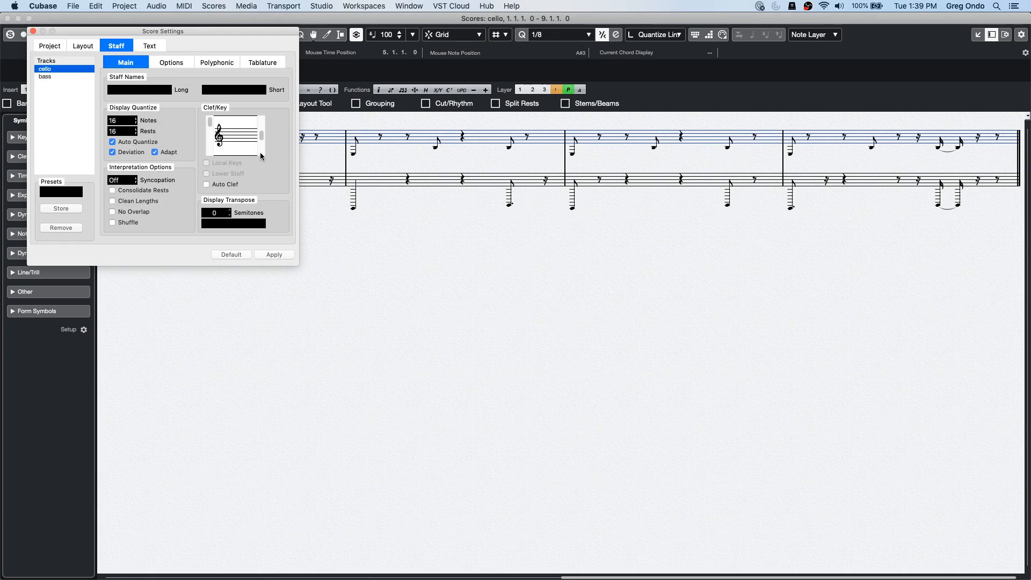
{"action": "left_click", "coordinate": [208, 151]}
{"action": "left_click", "coordinate": [209, 150]}
{"action": "left_click", "coordinate": [208, 151]}
{"action": "left_click_drag", "start_coordinate": [209, 145], "coordinate": [208, 127]}
{"action": "left_click", "coordinate": [262, 152]}
{"action": "mouse_move", "coordinate": [263, 146]}
{"action": "left_mouse_down"}
{"action": "mouse_move", "coordinate": [261, 122]}
{"action": "mouse_move", "coordinate": [259, 143]}
{"action": "mouse_move", "coordinate": [259, 125]}
{"action": "mouse_move", "coordinate": [260, 134]}
{"action": "left_mouse_up"}
{"action": "left_click", "coordinate": [284, 258]}
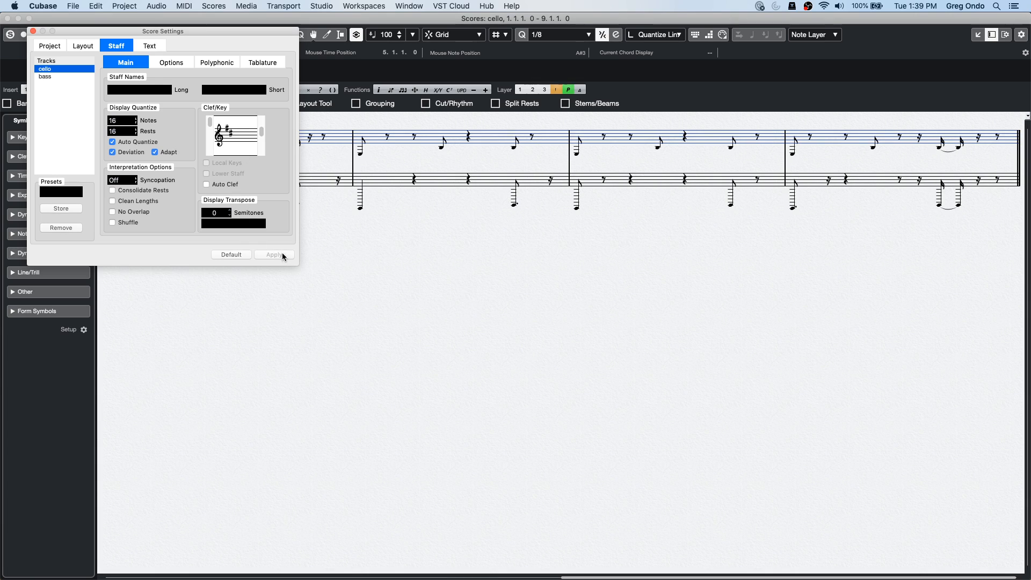
{"action": "left_click", "coordinate": [33, 31]}
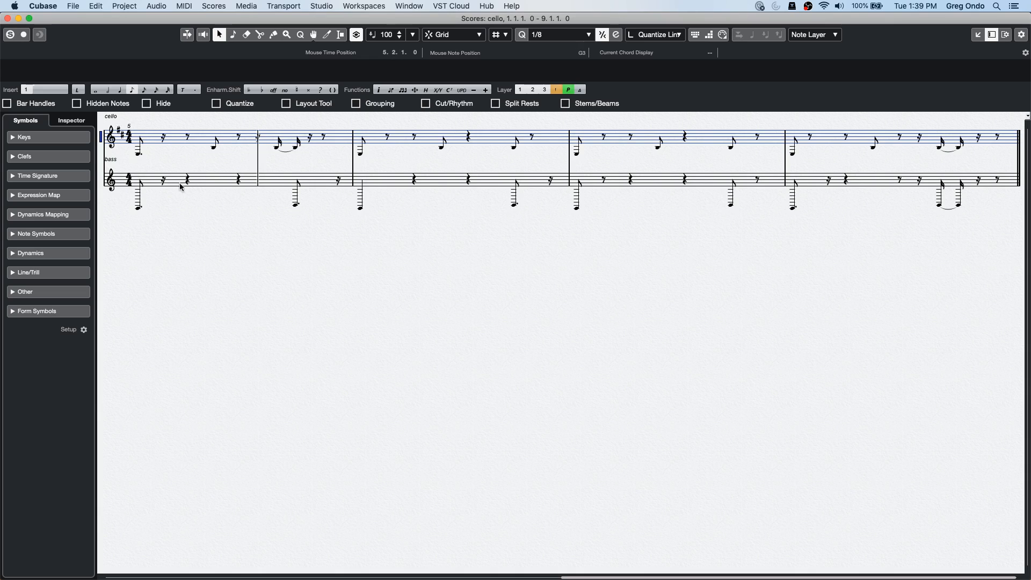
- Change the bass staff's clef to Bass 8va
{"action": "double_click", "coordinate": [112, 180]}
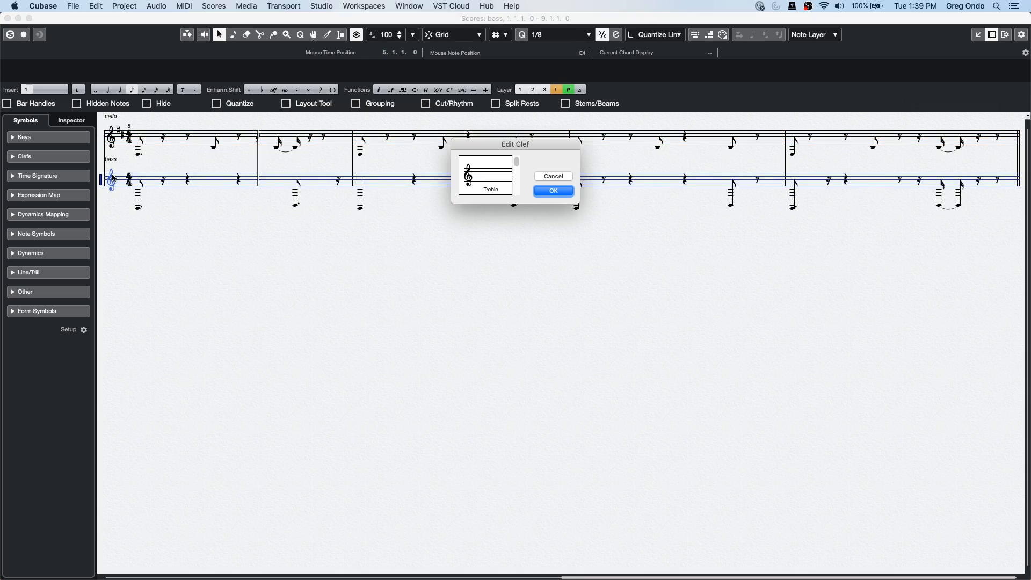
{"action": "left_click", "coordinate": [516, 189]}
{"action": "left_click", "coordinate": [517, 190]}
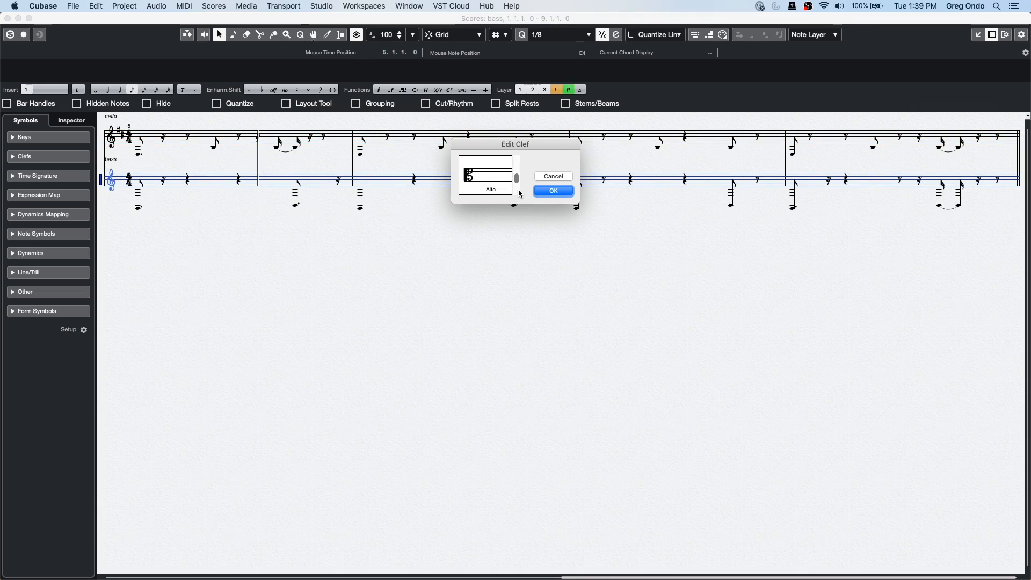
{"action": "left_click_drag", "start_coordinate": [518, 179], "coordinate": [518, 174]}
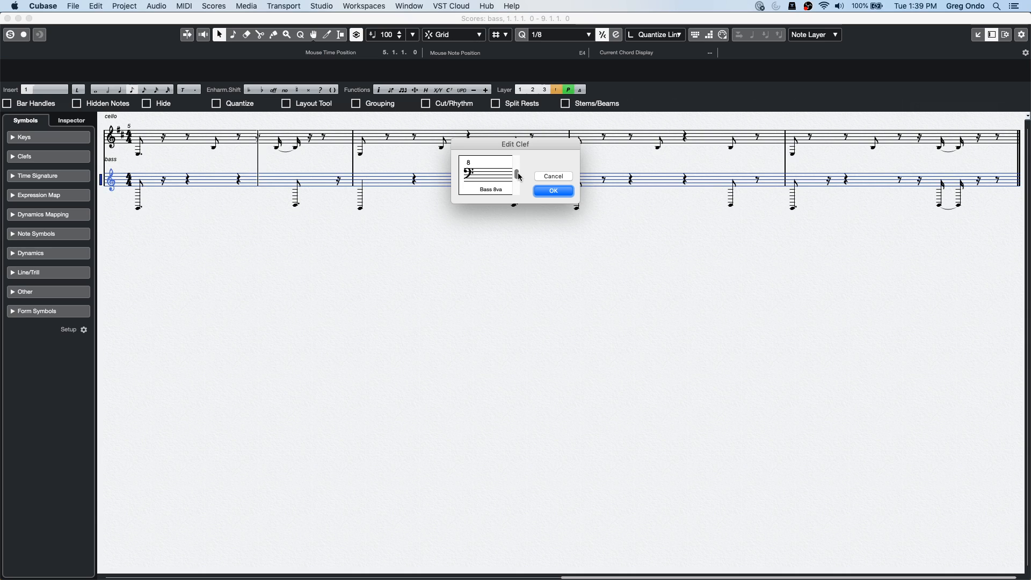
{"action": "left_click", "coordinate": [565, 192]}
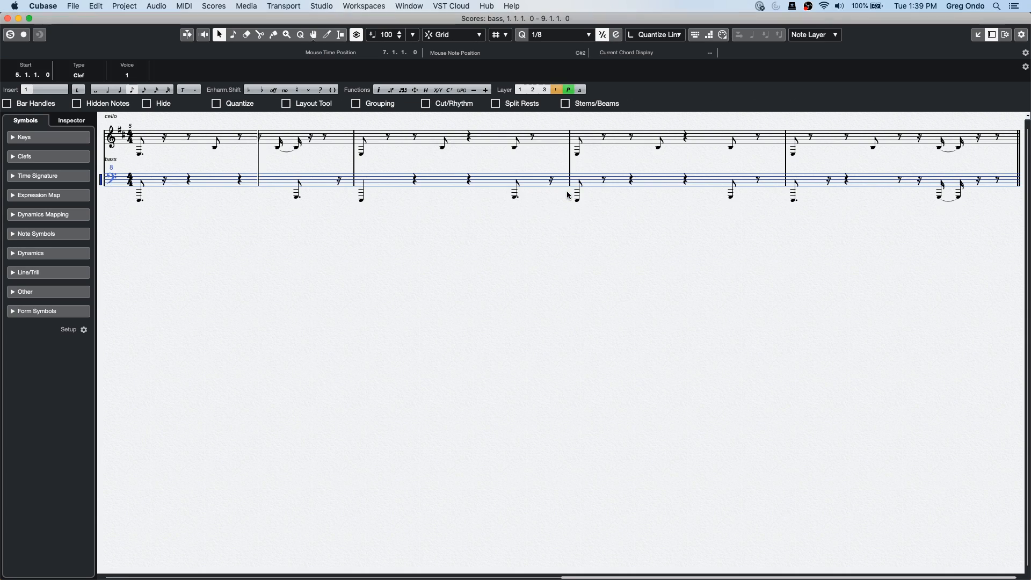
- Change the bass staff's clef to Bass 8vb
{"action": "double_click", "coordinate": [113, 179]}
{"action": "left_click_drag", "start_coordinate": [517, 172], "coordinate": [517, 170]}
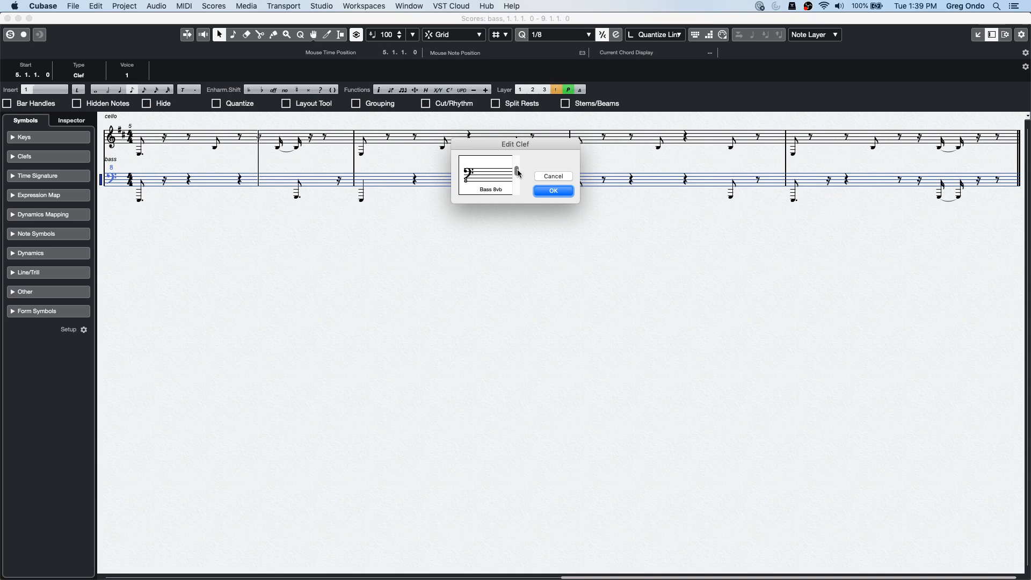
{"action": "left_click", "coordinate": [540, 190]}
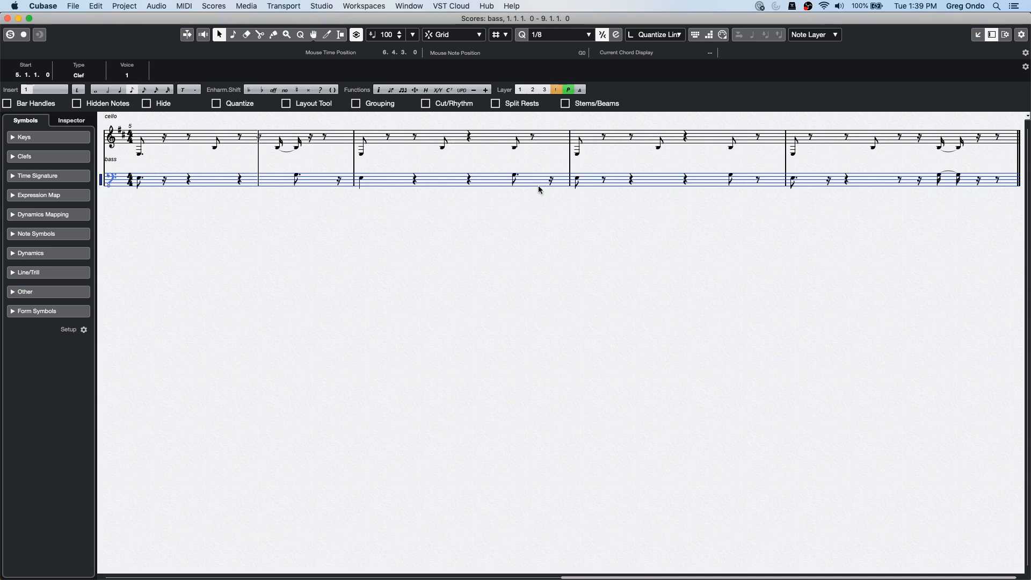
- View the key signature setting of the cello staff, cancel without changing it, and select the bass staff
{"action": "double_click", "coordinate": [121, 131]}
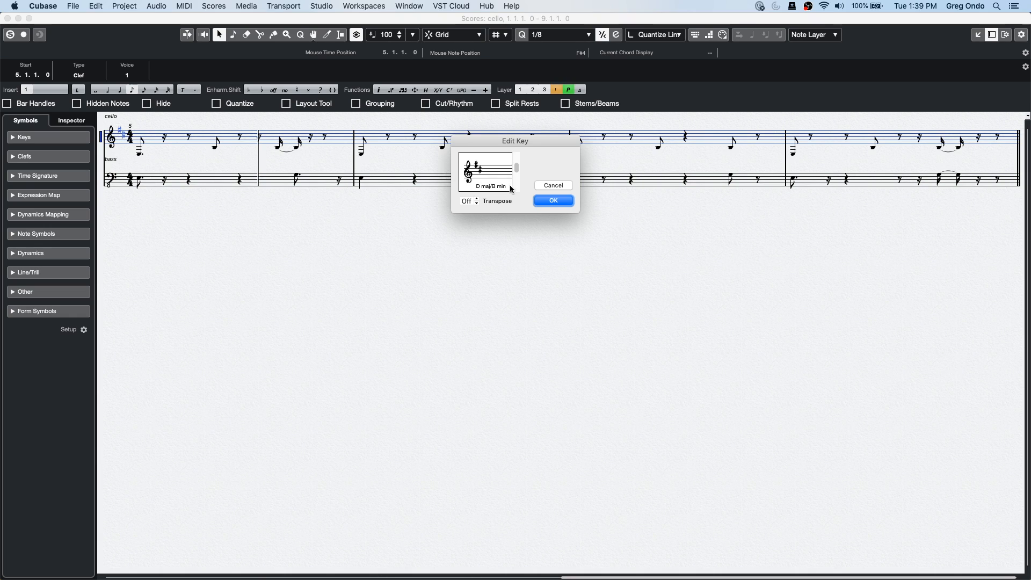
{"action": "left_click", "coordinate": [552, 186]}
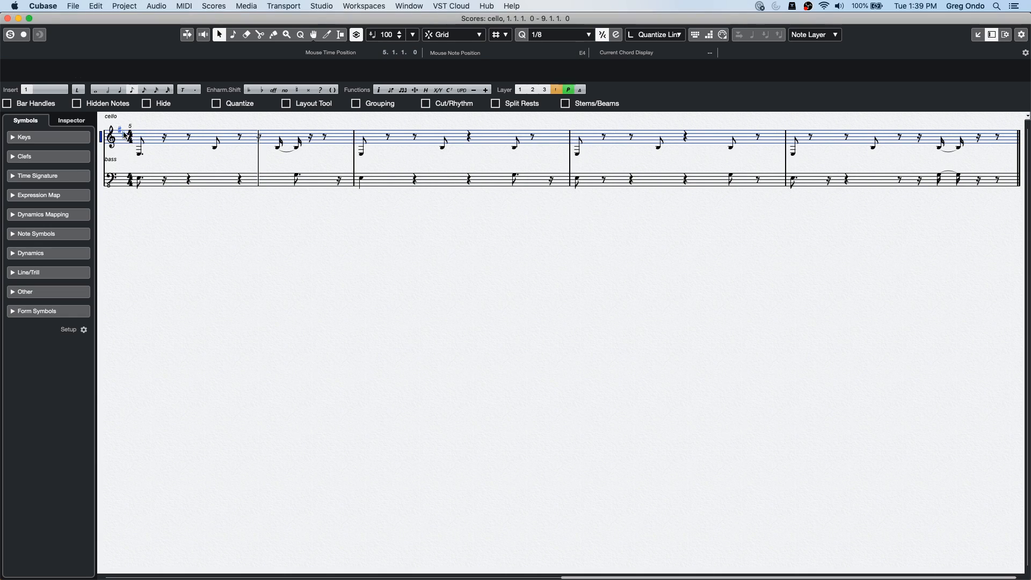
{"action": "double_click", "coordinate": [123, 134]}
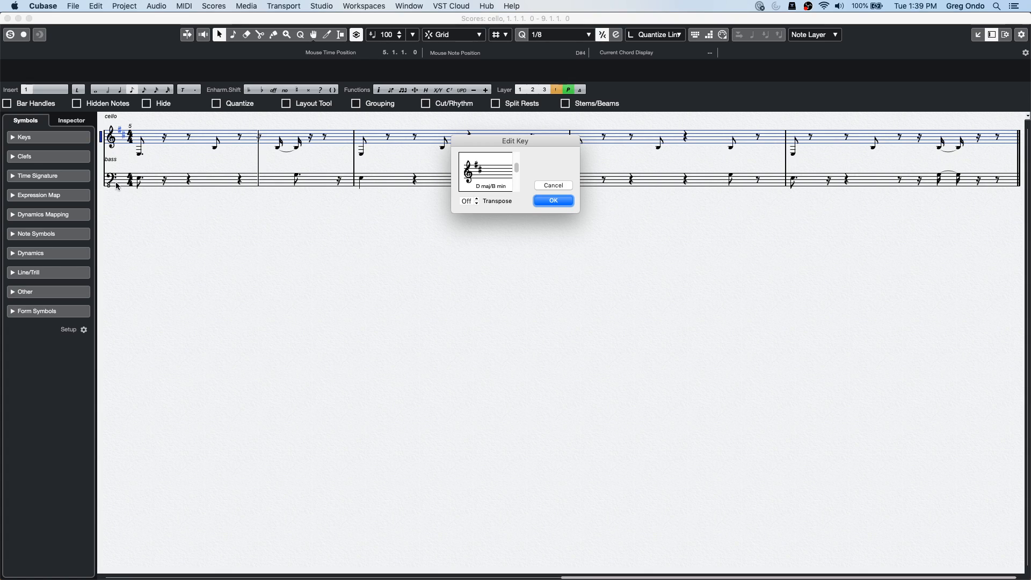
{"action": "left_click", "coordinate": [552, 184]}
{"action": "left_click", "coordinate": [124, 182]}
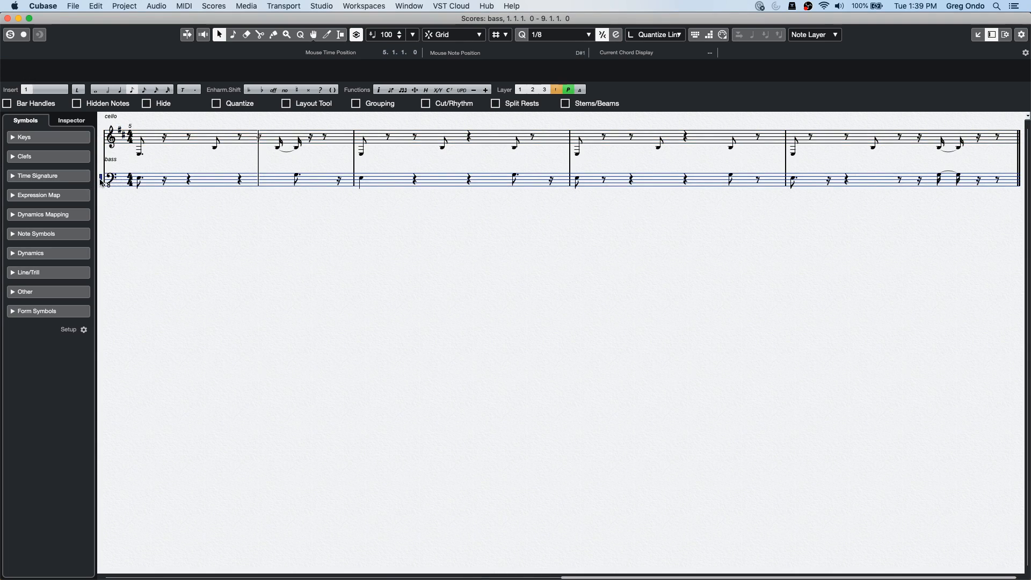
- Try a three-sharp key signature for the bass staff in its main staff settings, and close the settings without applying it
{"action": "double_click", "coordinate": [100, 181]}
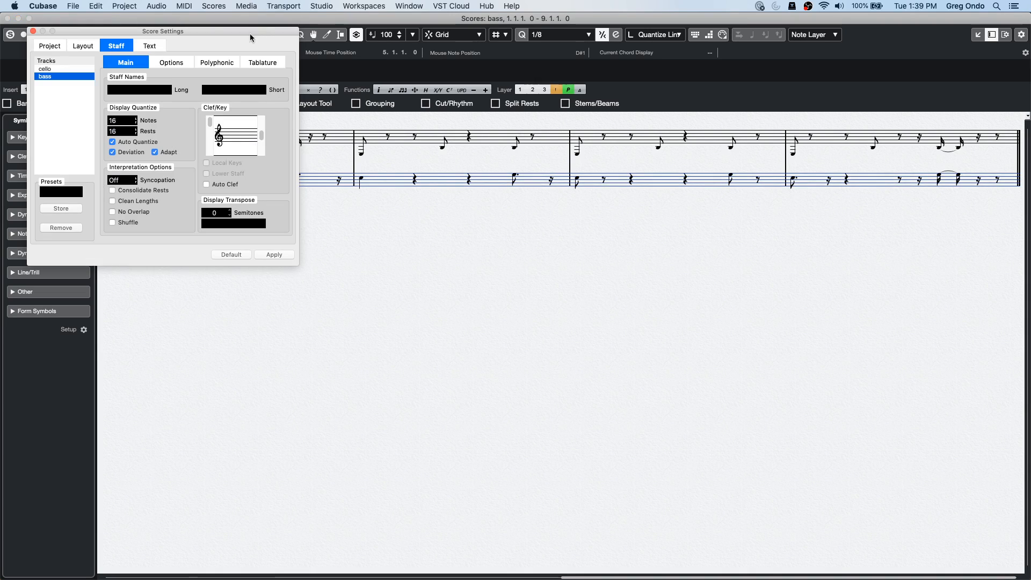
{"action": "left_click", "coordinate": [260, 153]}
{"action": "left_click_drag", "start_coordinate": [263, 149], "coordinate": [263, 139]}
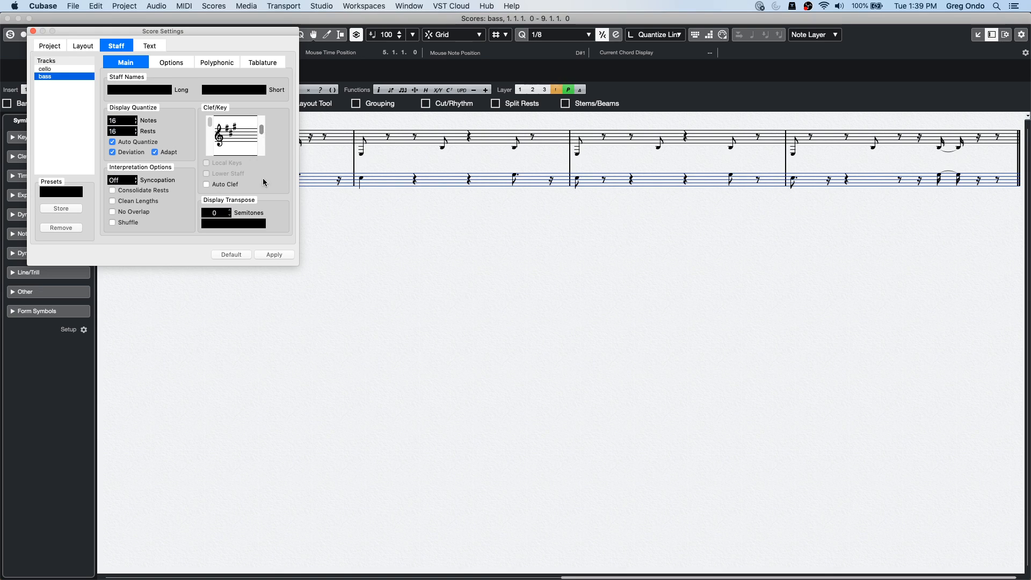
{"action": "left_click", "coordinate": [33, 31]}
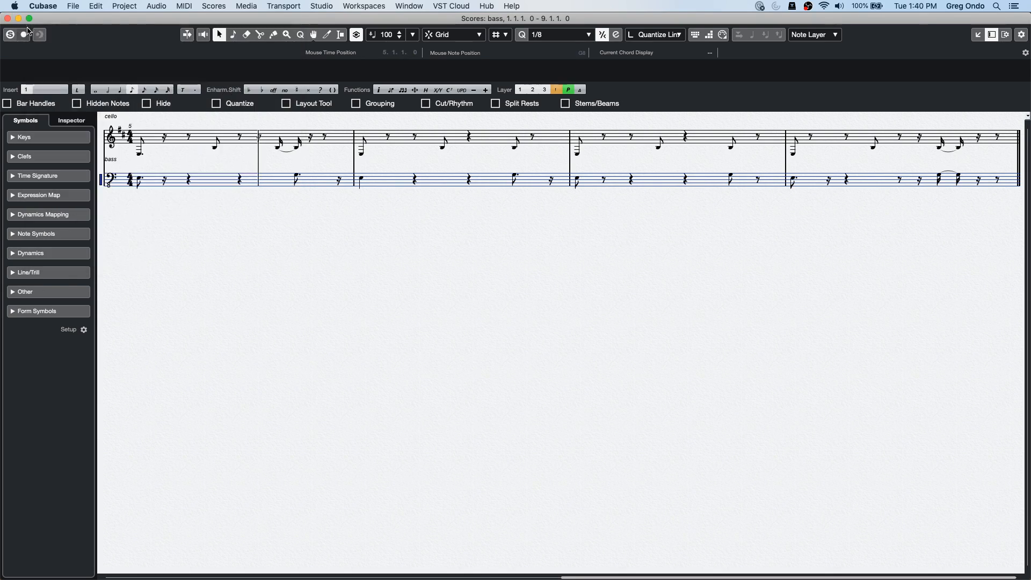
- Close the score, open the cello and bass parts together in a separate Key Editor window, and color their notes by Chord Track
{"action": "left_click", "coordinate": [7, 19]}
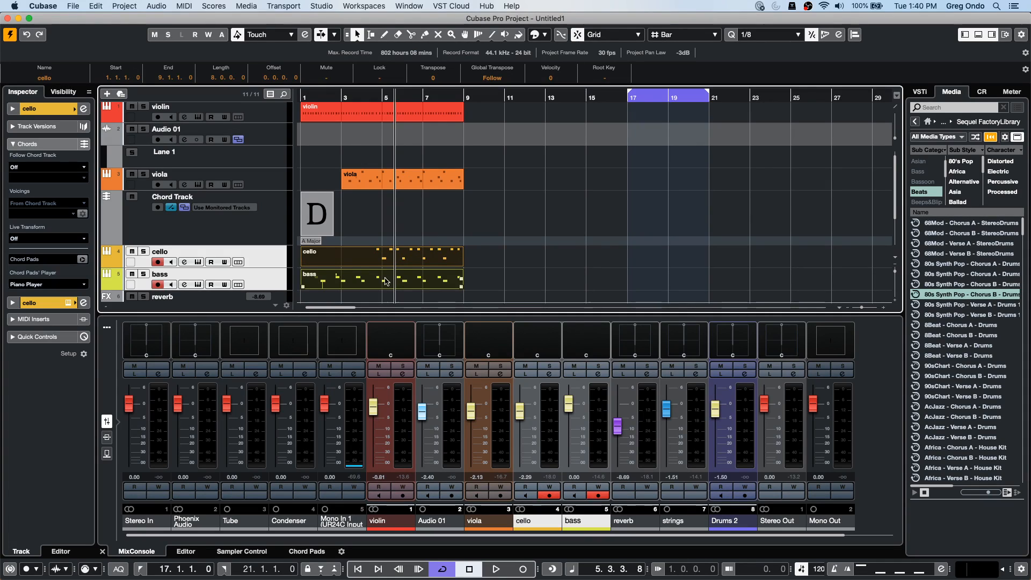
{"action": "double_click", "coordinate": [384, 279]}
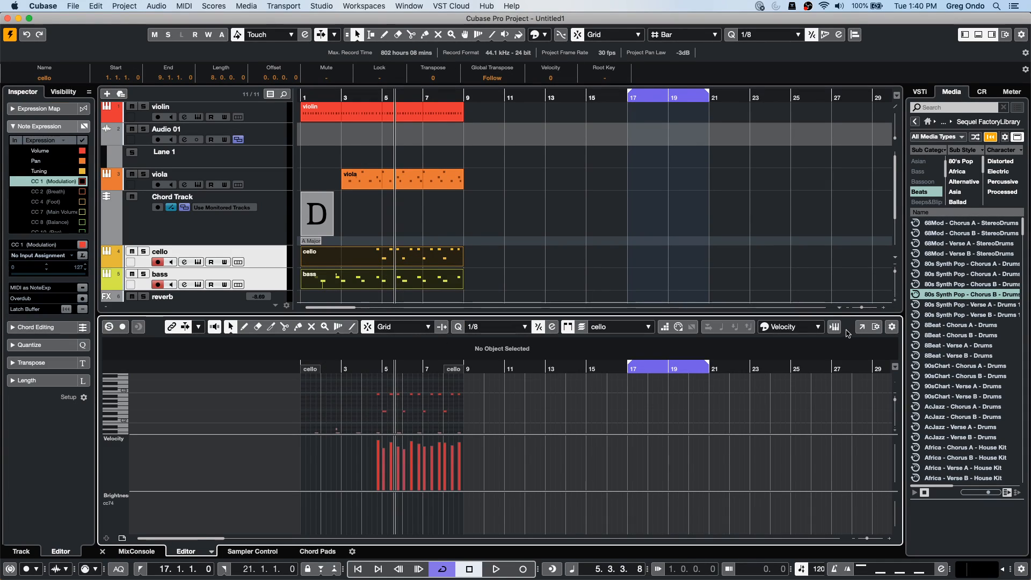
{"action": "left_click", "coordinate": [862, 329]}
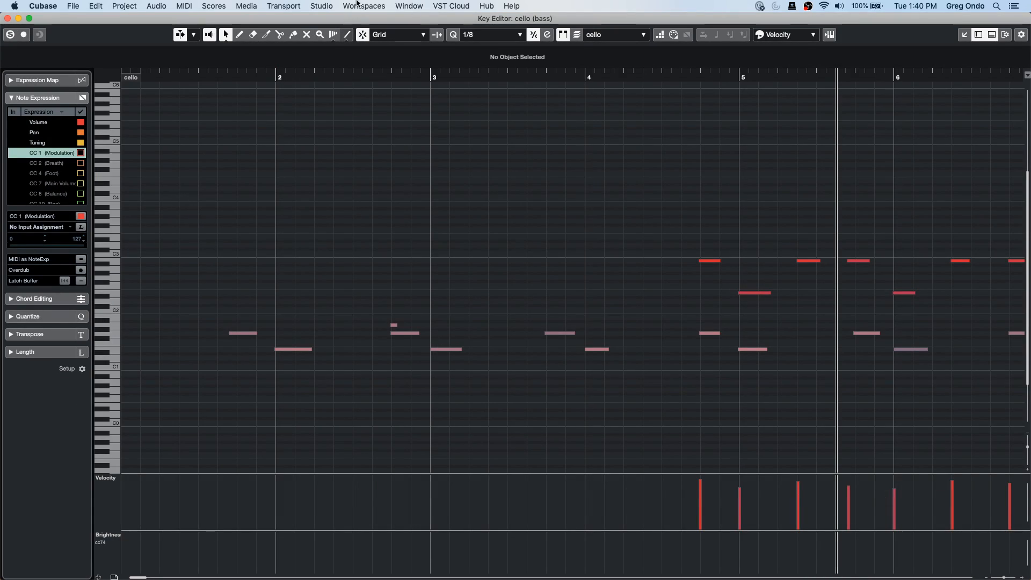
{"action": "left_click", "coordinate": [813, 35]}
{"action": "left_click", "coordinate": [798, 107]}
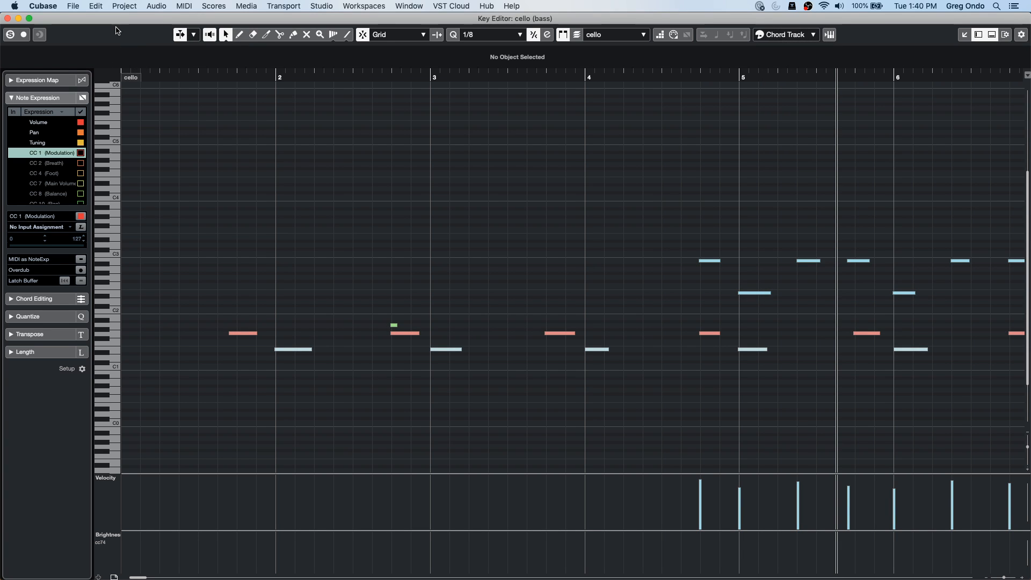
- Examine the chord-track colors of the cello and bass notes from close up, and close the Key Editor window
{"action": "left_click_drag", "start_coordinate": [221, 75], "coordinate": [223, 67]}
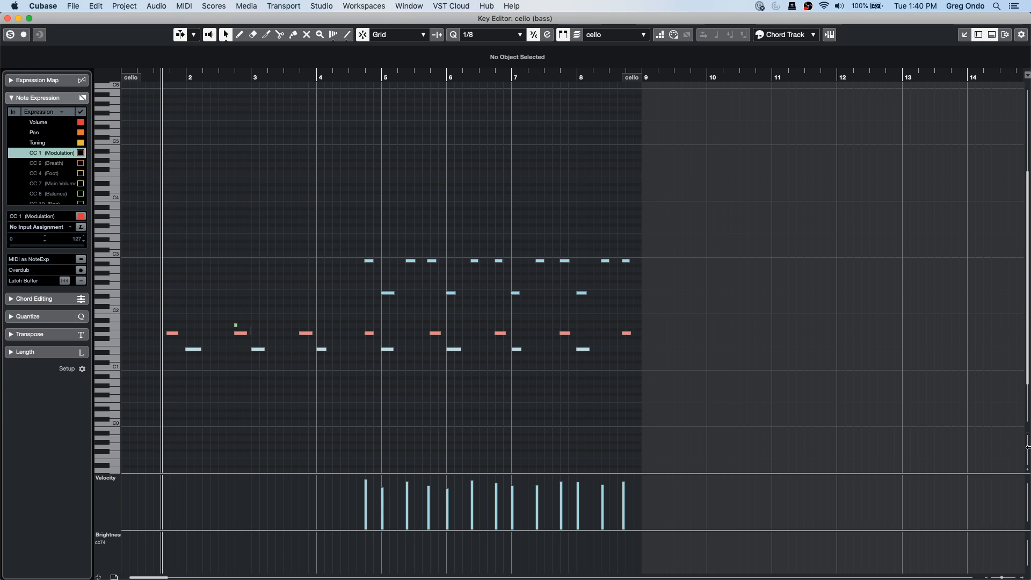
{"action": "left_click_drag", "start_coordinate": [1026, 449], "coordinate": [1025, 459]}
{"action": "left_click", "coordinate": [166, 80]}
{"action": "left_click_drag", "start_coordinate": [166, 80], "coordinate": [166, 100]}
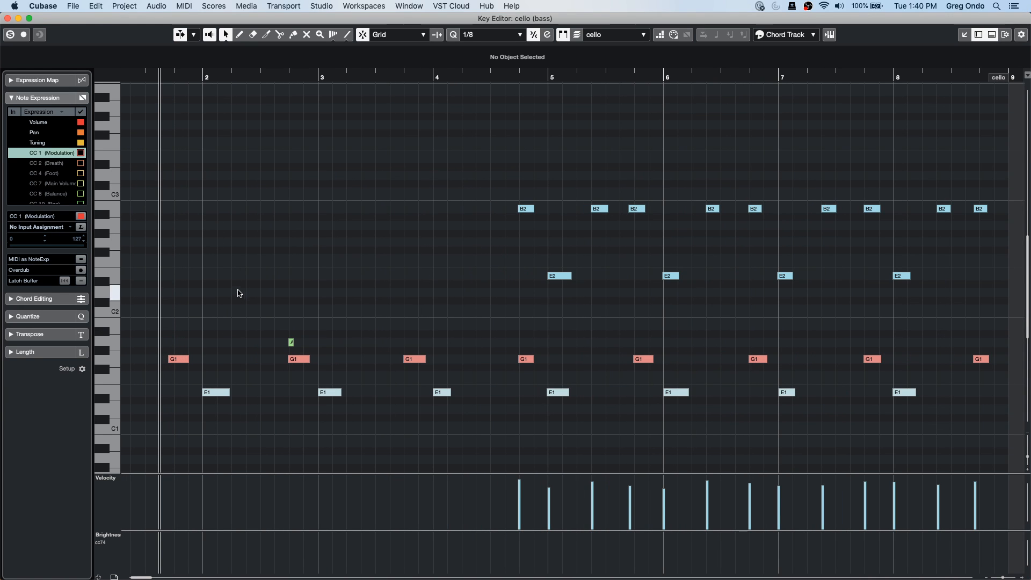
{"action": "left_click", "coordinate": [285, 79]}
{"action": "left_click_drag", "start_coordinate": [285, 99], "coordinate": [297, 148]}
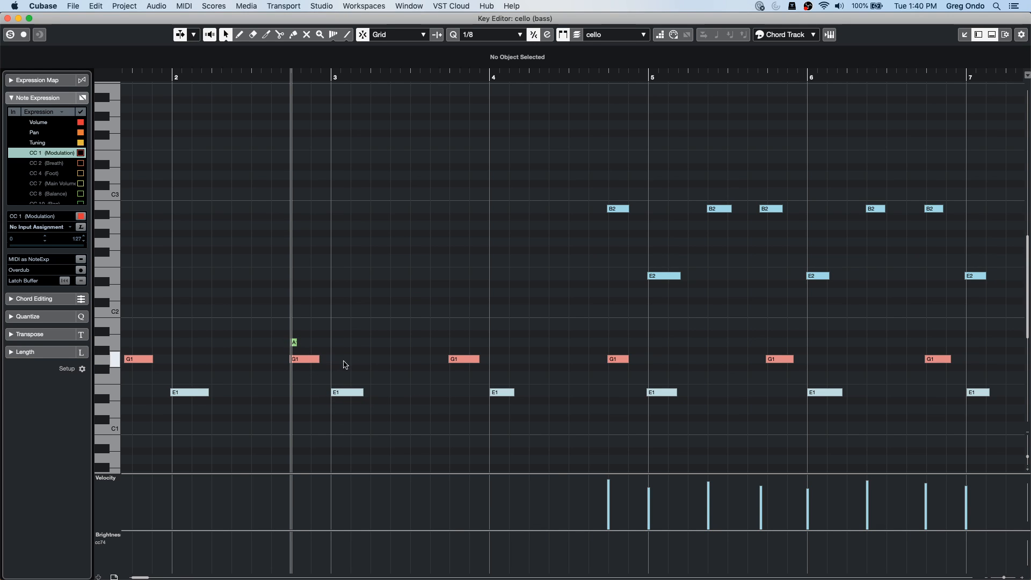
{"action": "left_click", "coordinate": [8, 18]}
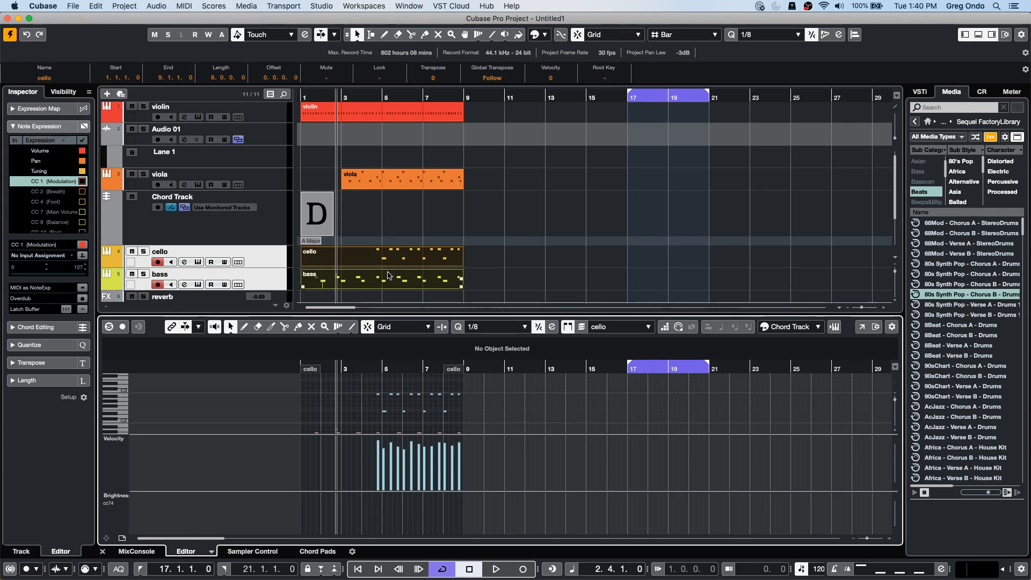
- Raise the cello's E2 note at bar 6 by a semitone to F2 in the lower-zone Key Editor
{"action": "left_click_drag", "start_coordinate": [403, 362], "coordinate": [437, 398]}
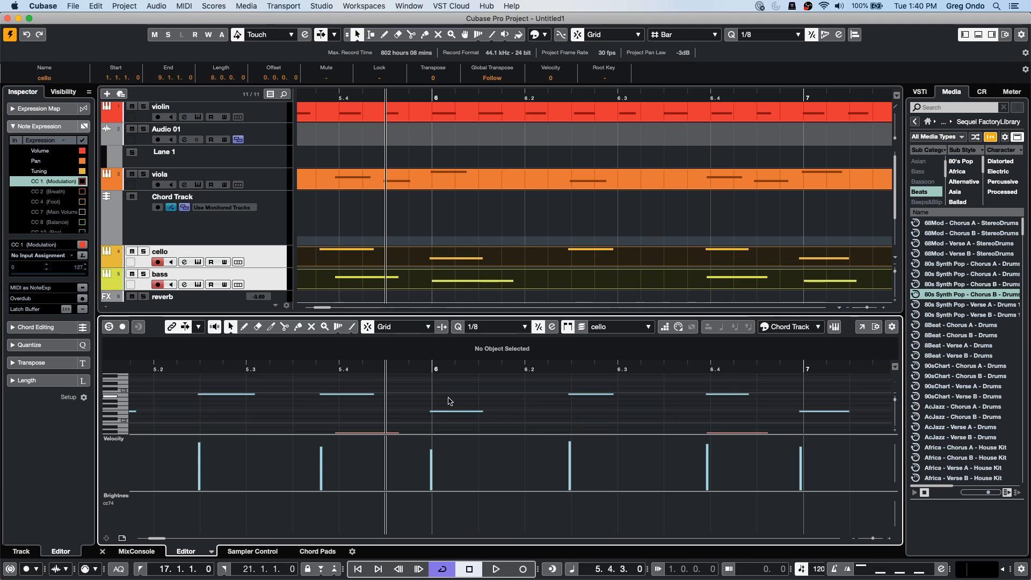
{"action": "left_click", "coordinate": [457, 411]}
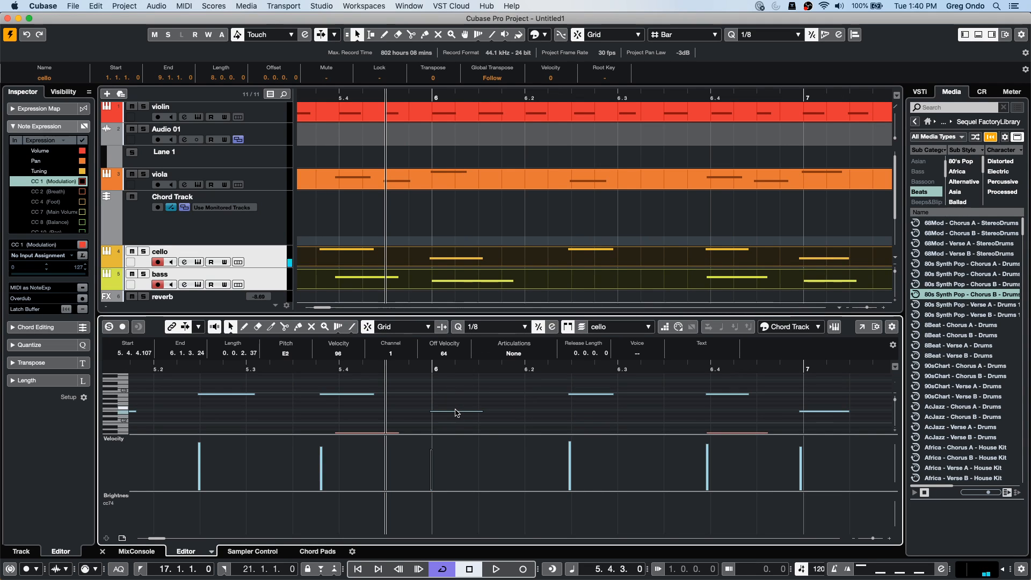
{"action": "key", "text": "Up"}
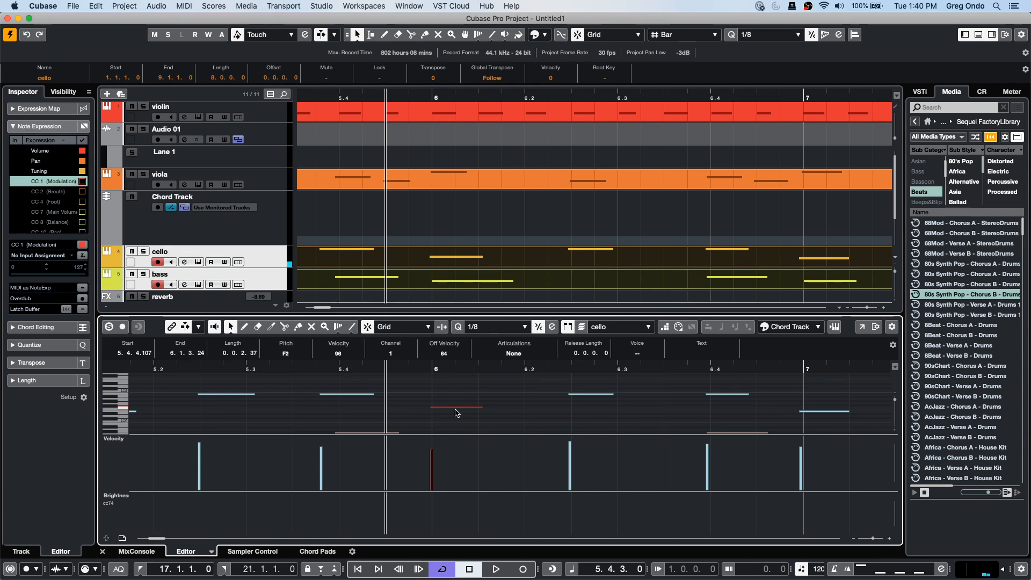
{"action": "left_click", "coordinate": [490, 412]}
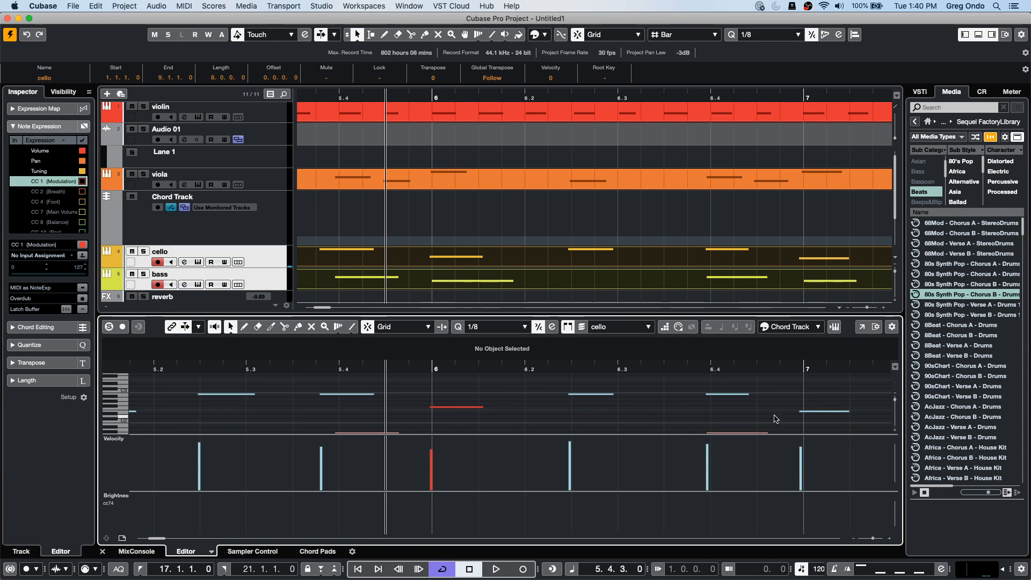
{"action": "left_click_drag", "start_coordinate": [893, 400], "coordinate": [893, 414]}
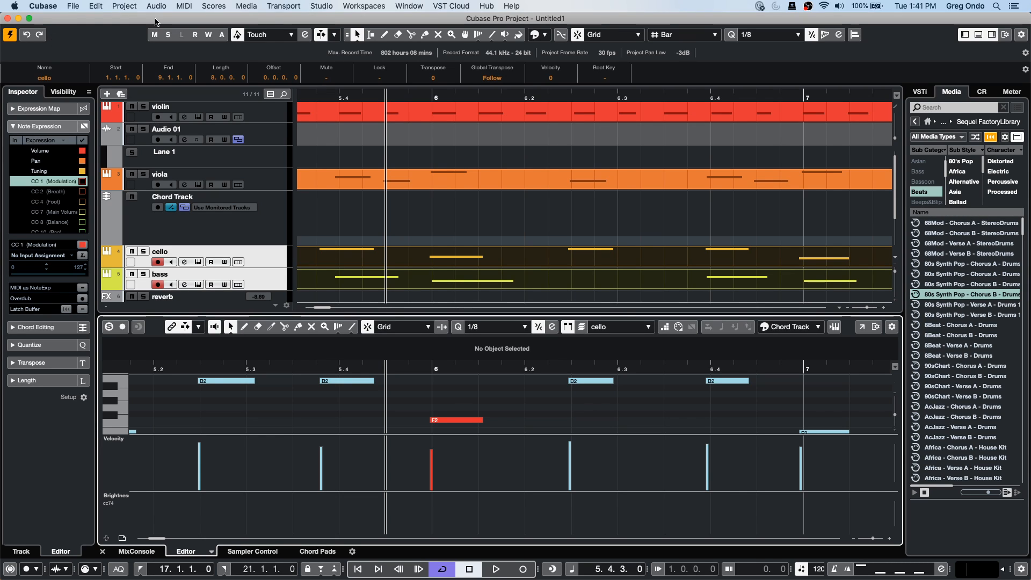
{"action": "left_click", "coordinate": [75, 6]}
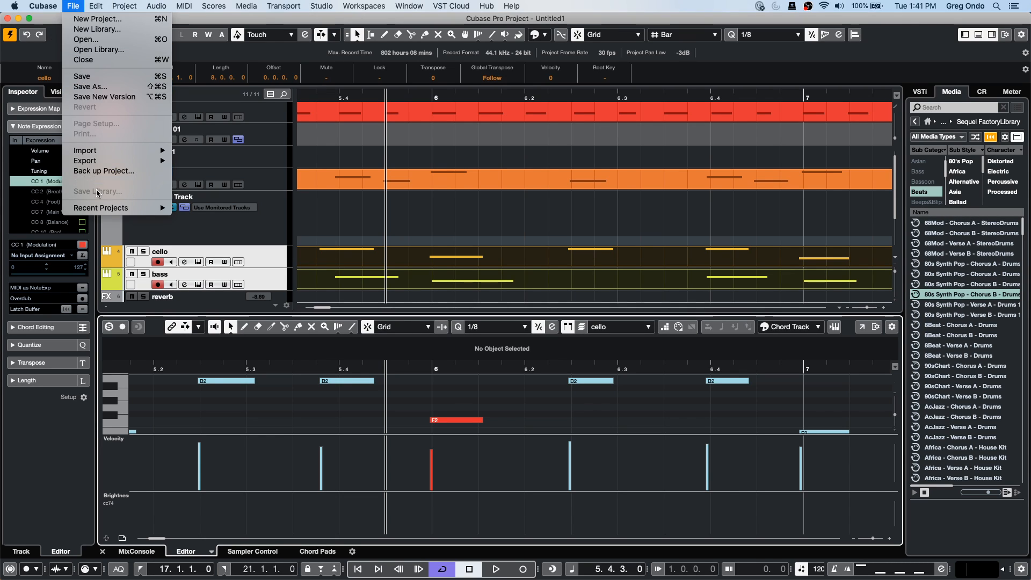
{"action": "mouse_move", "coordinate": [134, 161]}
{"action": "left_click", "coordinate": [512, 238]}
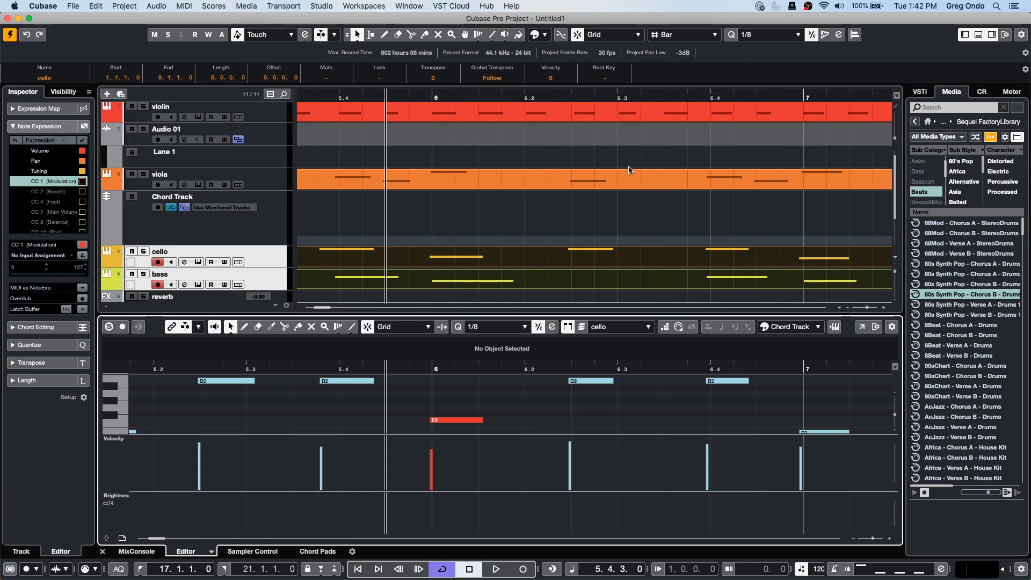
- Show the project's VST instruments rack and look through the Studio commands
{"action": "left_click", "coordinate": [922, 94]}
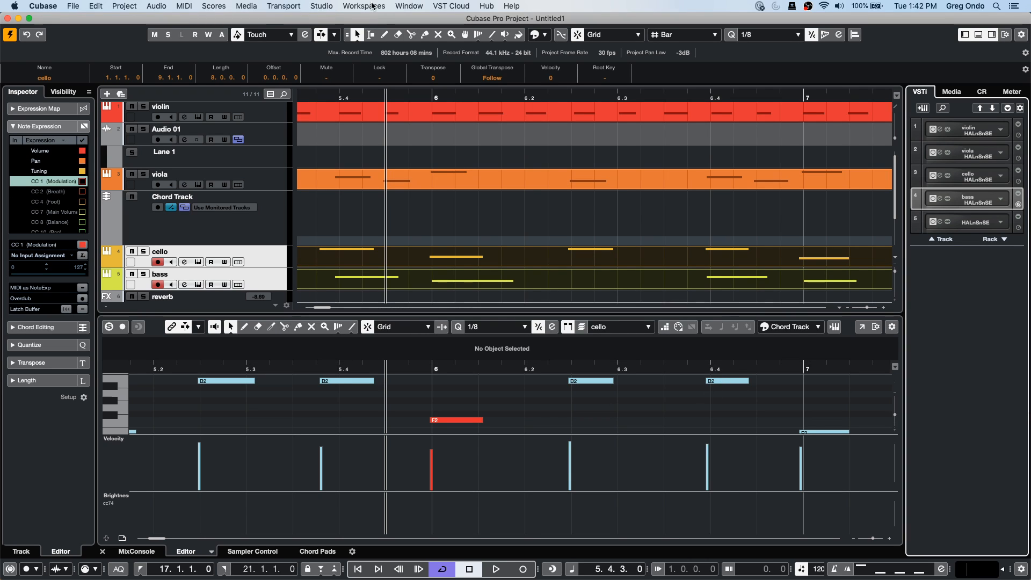
{"action": "left_click", "coordinate": [328, 7]}
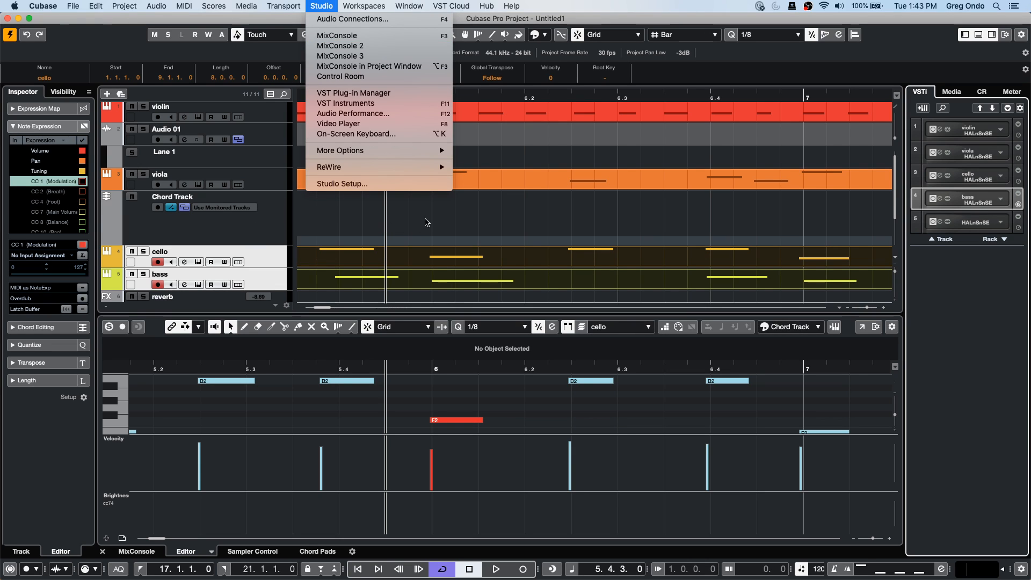
{"action": "left_click", "coordinate": [281, 273]}
- Open the cello track's channel settings and load Noise Gate, Standard Compressor, DeEsser and Maximizer in its channel strip
{"action": "left_click", "coordinate": [280, 260]}
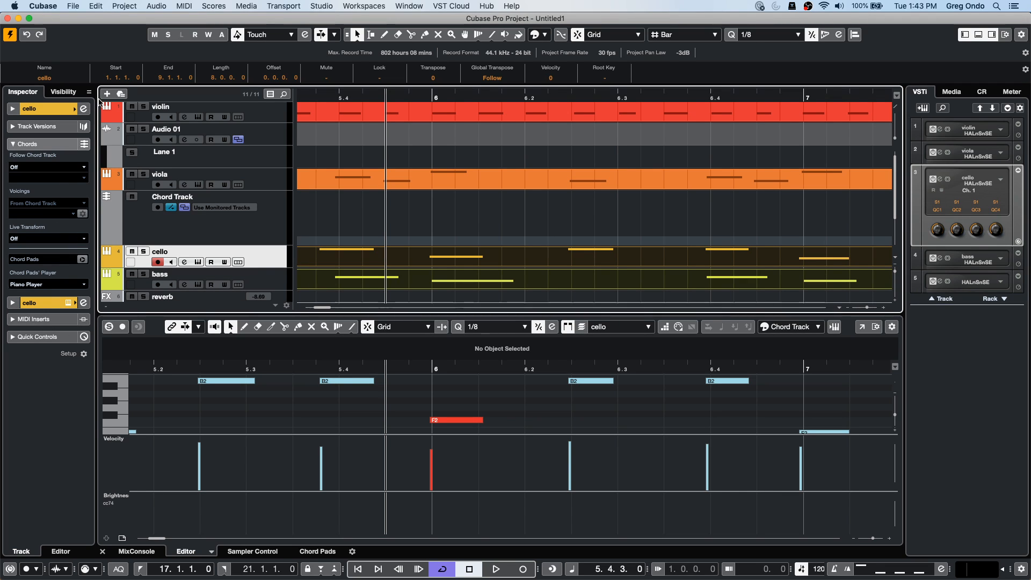
{"action": "left_click", "coordinate": [84, 108]}
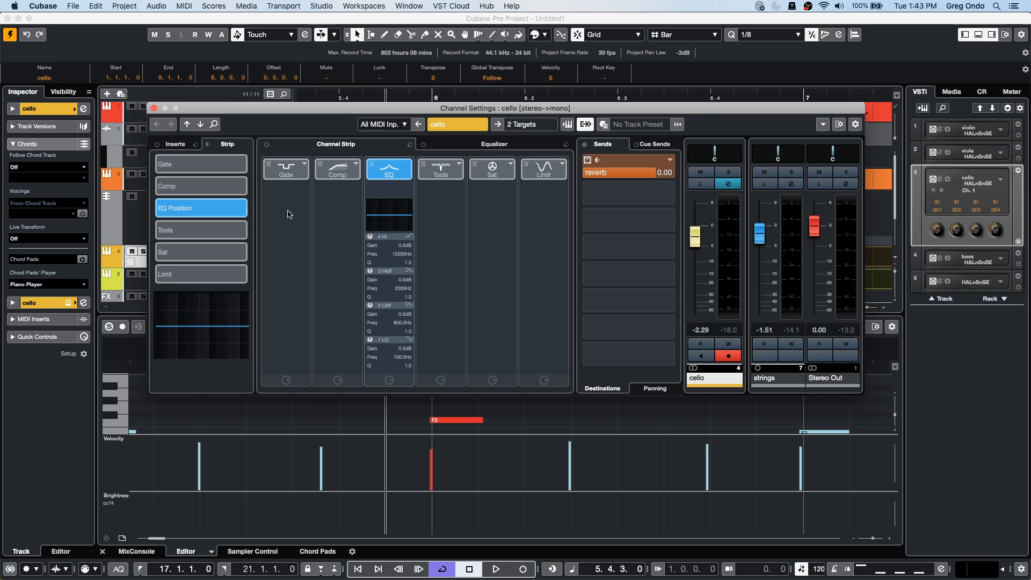
{"action": "left_click", "coordinate": [285, 169]}
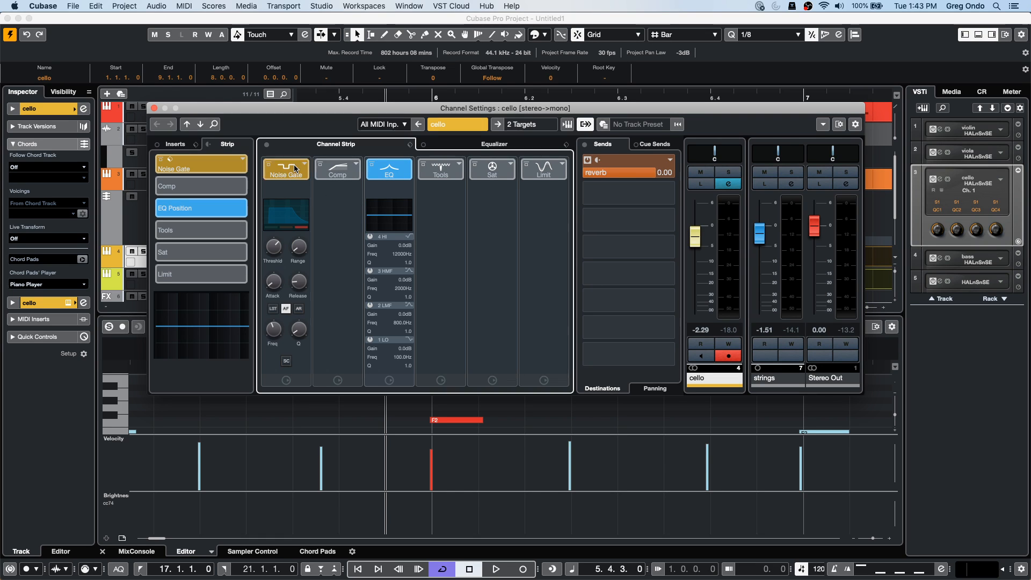
{"action": "left_click", "coordinate": [348, 166]}
{"action": "left_click", "coordinate": [459, 164]}
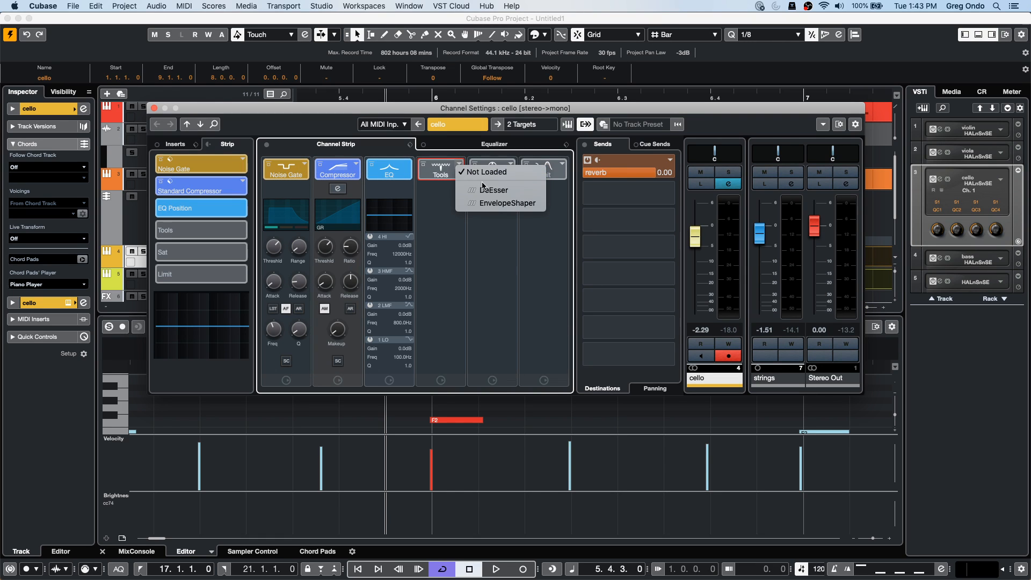
{"action": "left_click", "coordinate": [486, 190]}
{"action": "left_click", "coordinate": [543, 170]}
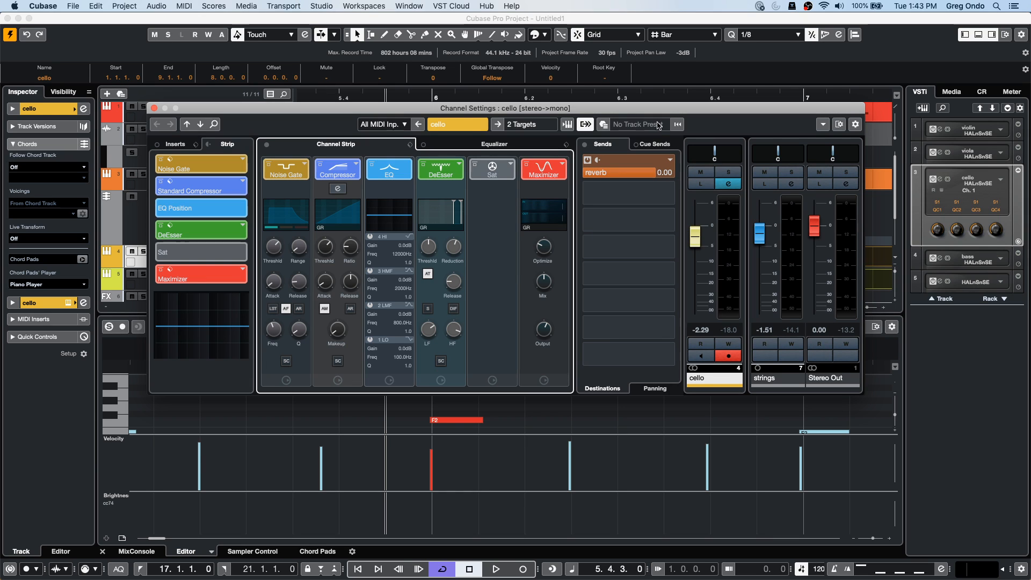
- Show the cello channel's inserts and switch the plug-in collection for the second insert slot to Default
{"action": "left_click_drag", "start_coordinate": [641, 110], "coordinate": [597, 81]}
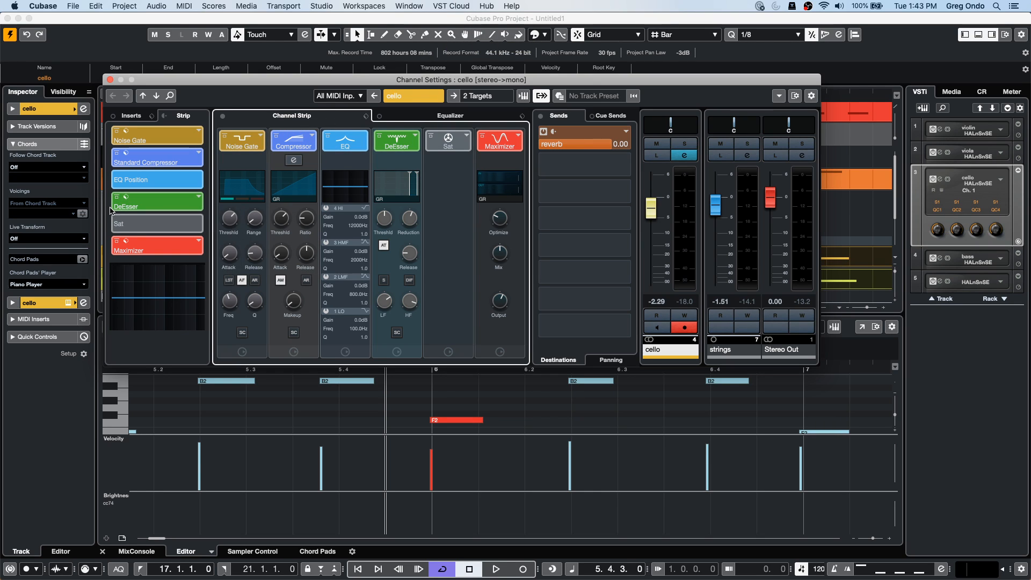
{"action": "left_click", "coordinate": [128, 116]}
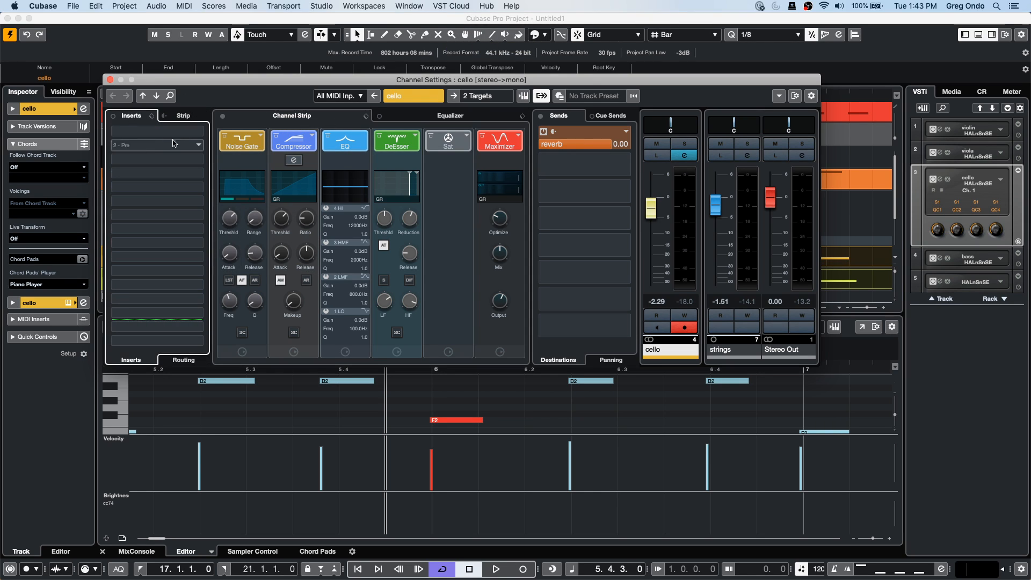
{"action": "left_click", "coordinate": [145, 133]}
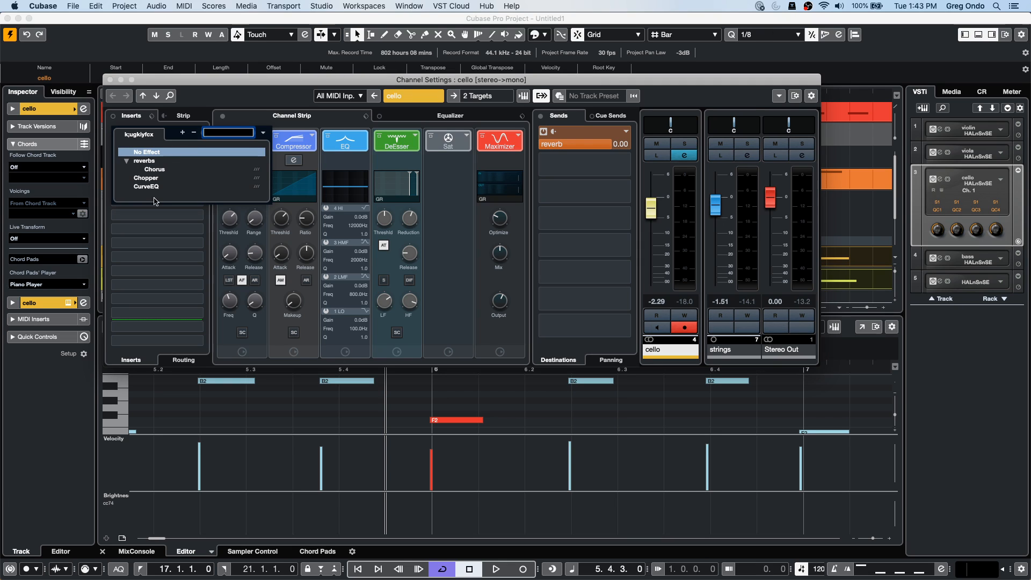
{"action": "left_click", "coordinate": [156, 220]}
{"action": "left_click", "coordinate": [184, 146]}
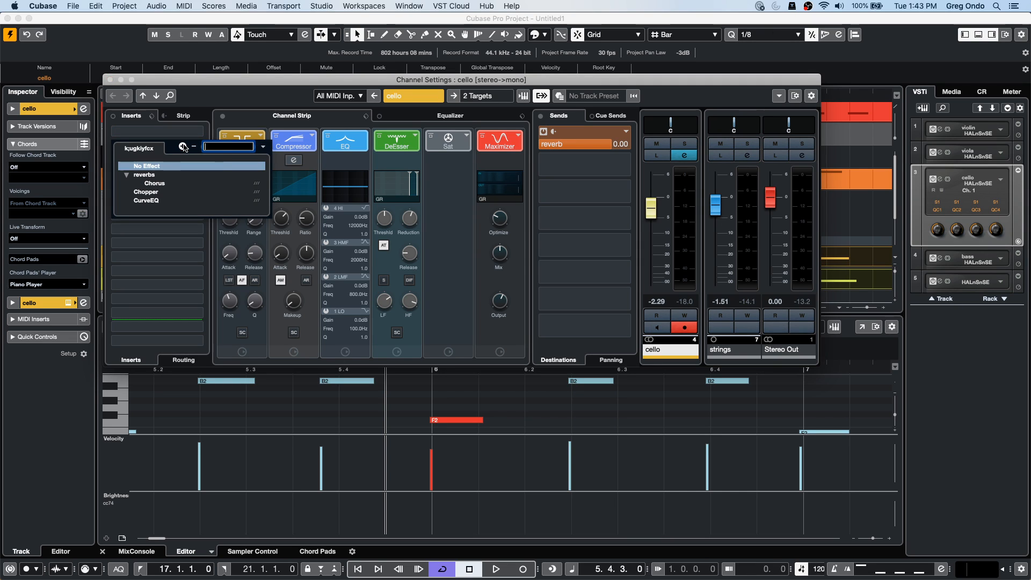
{"action": "left_click", "coordinate": [263, 146]}
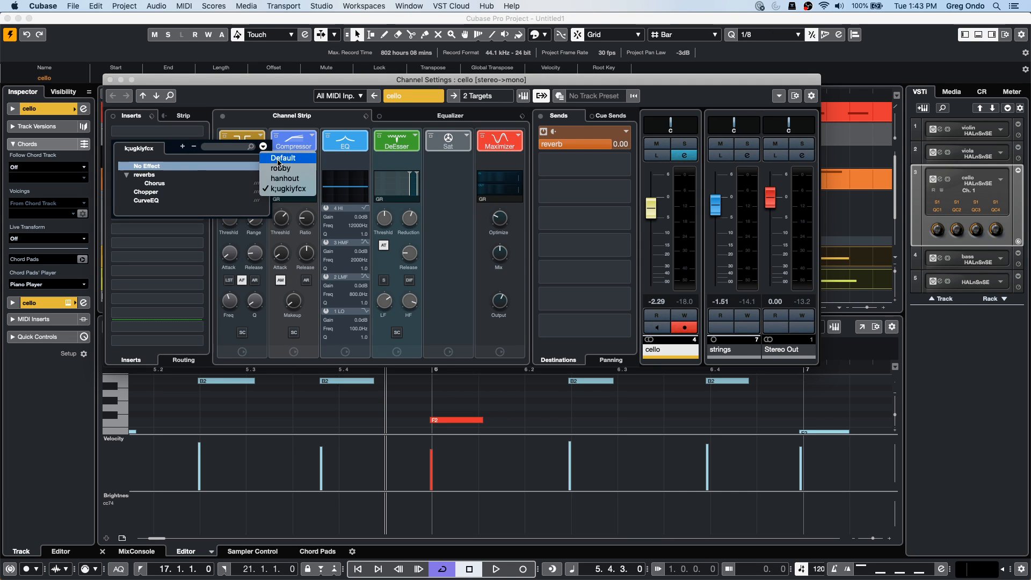
{"action": "left_click", "coordinate": [282, 158]}
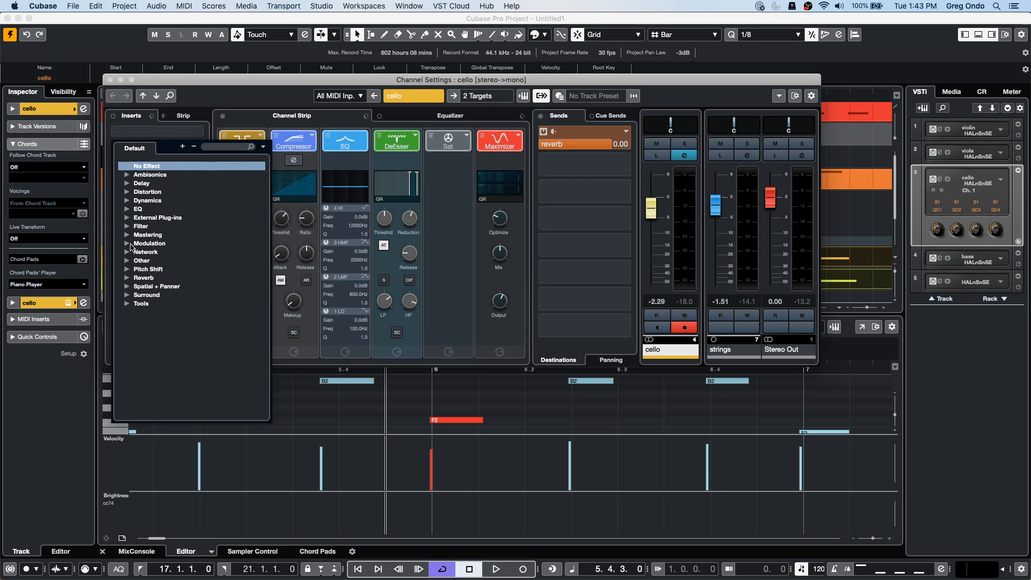
- Load the MultiTap Delay from the Delay category into the cello's second insert, and view its loop effects and tap effects sections
{"action": "left_click", "coordinate": [127, 183]}
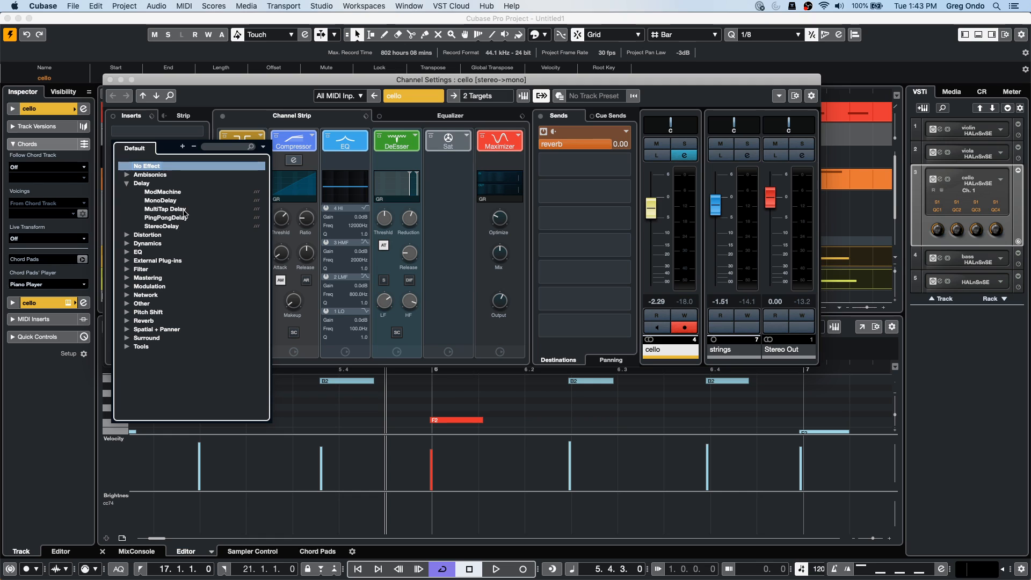
{"action": "left_click", "coordinate": [184, 209]}
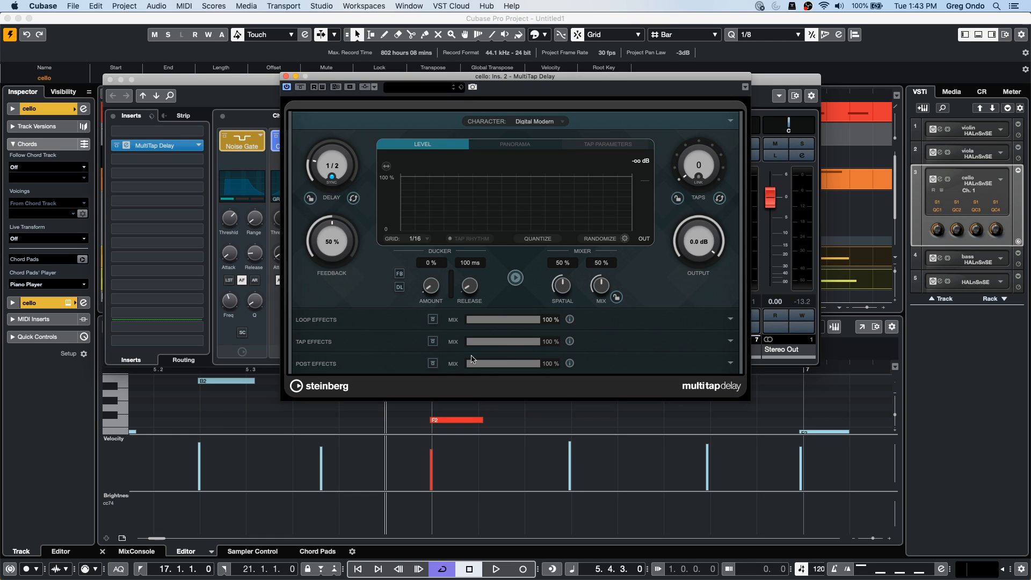
{"action": "left_click", "coordinate": [730, 319]}
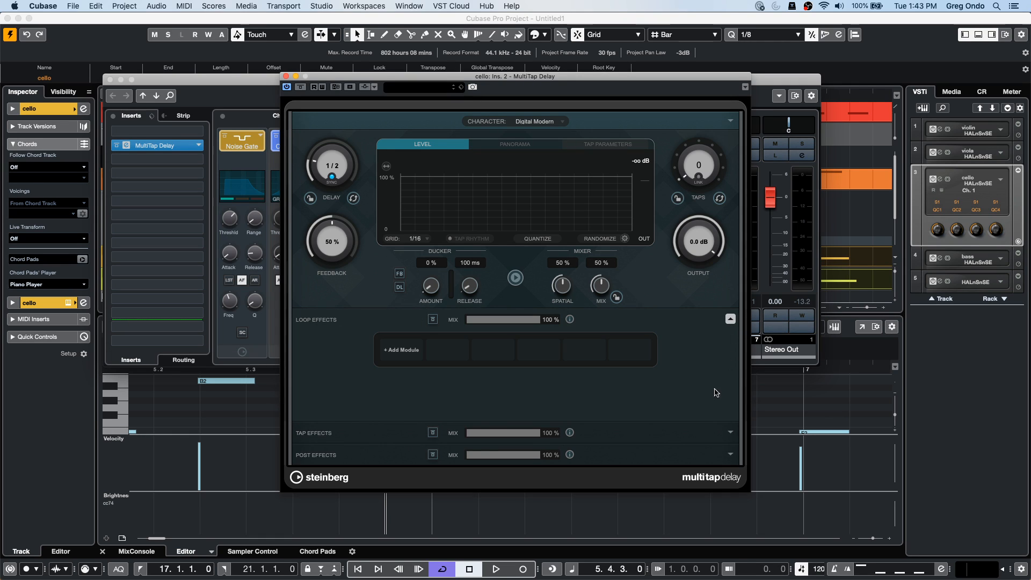
{"action": "left_click", "coordinate": [730, 432]}
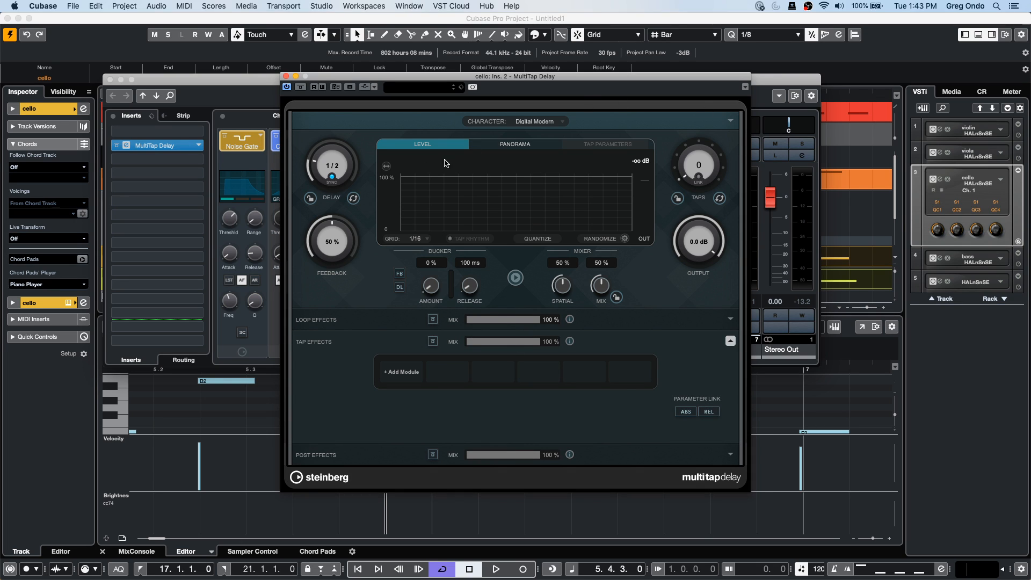
- Close the MultiTap Delay and cello channel windows, and open and activate the project schubert 2nd HALion 5 DOUBLE from the Projects folder
{"action": "left_click", "coordinate": [286, 76]}
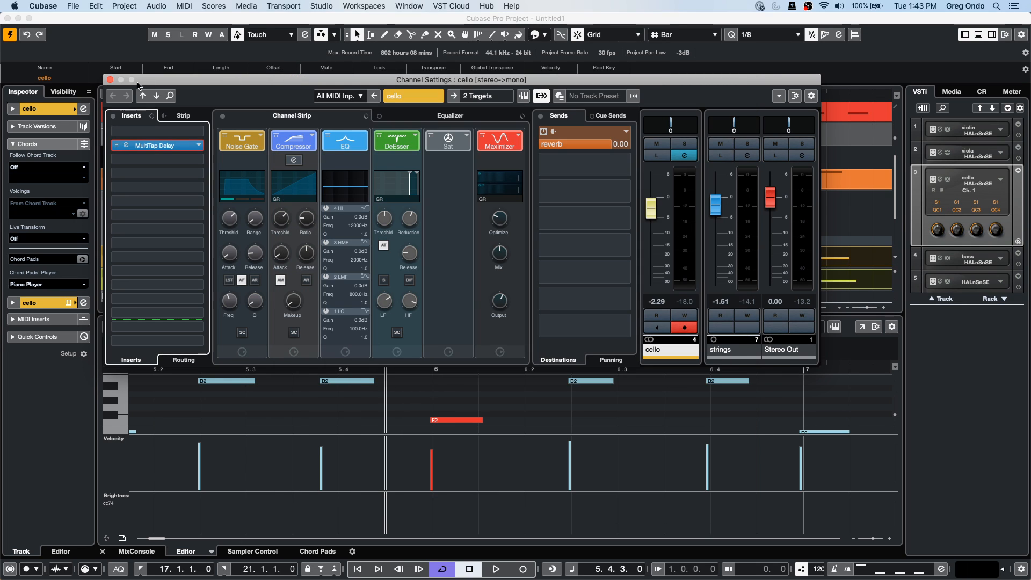
{"action": "left_click", "coordinate": [110, 79]}
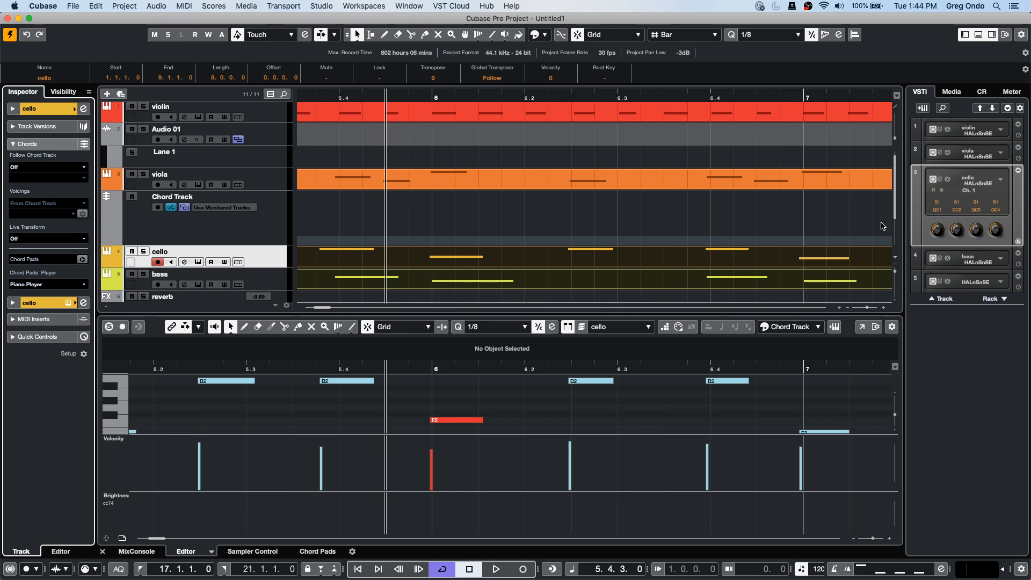
{"action": "left_click", "coordinate": [73, 6]}
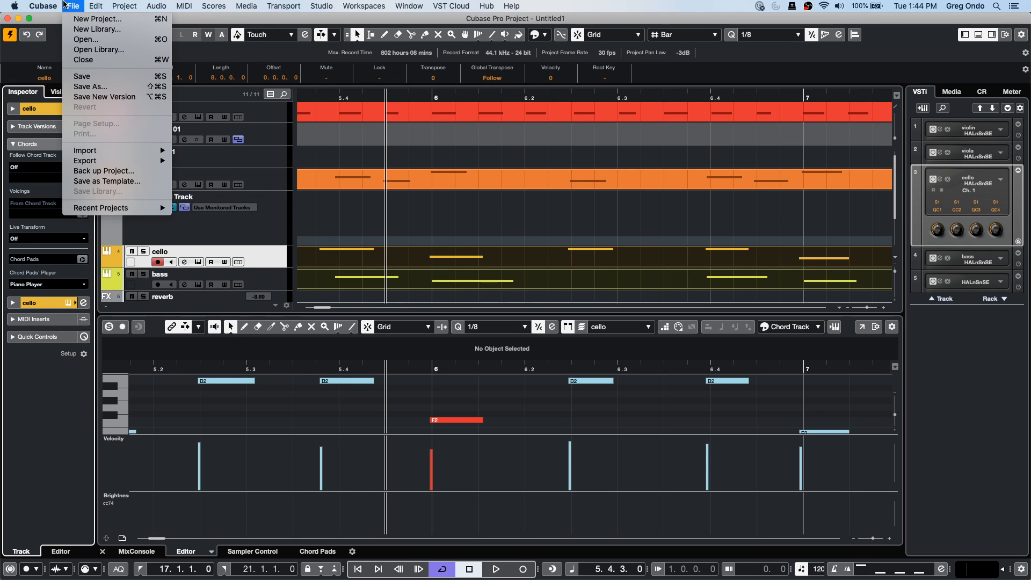
{"action": "left_click", "coordinate": [86, 39]}
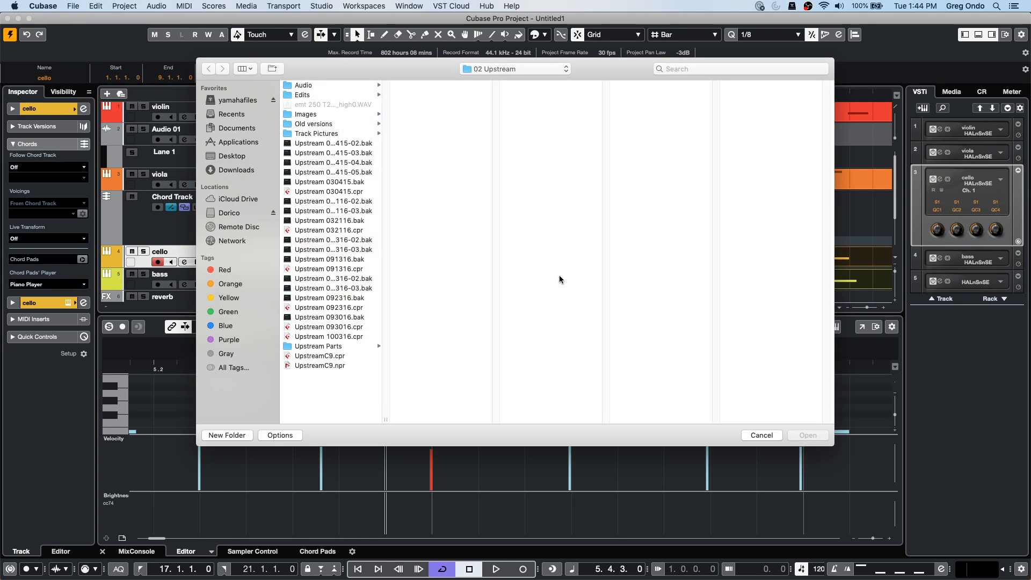
{"action": "left_click", "coordinate": [501, 69]}
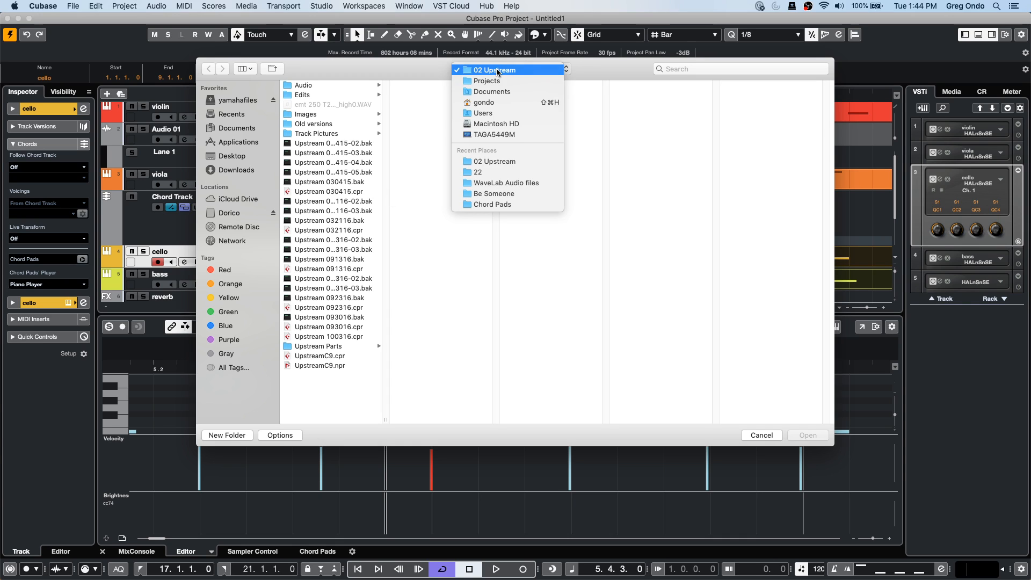
{"action": "left_click", "coordinate": [498, 81]}
{"action": "scroll", "coordinate": [427, 302], "scroll_direction": "down", "scroll_amount": 10}
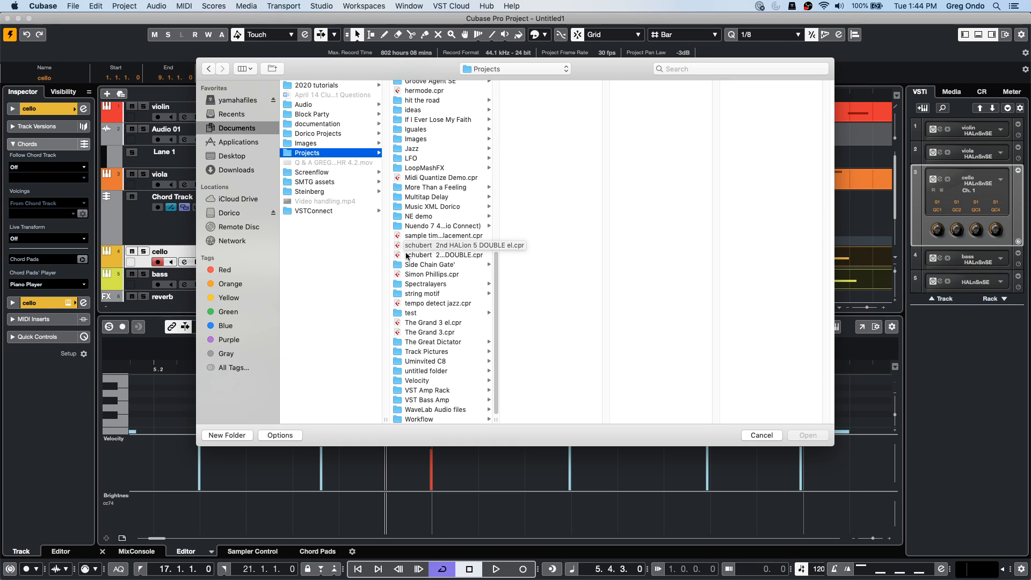
{"action": "double_click", "coordinate": [438, 253]}
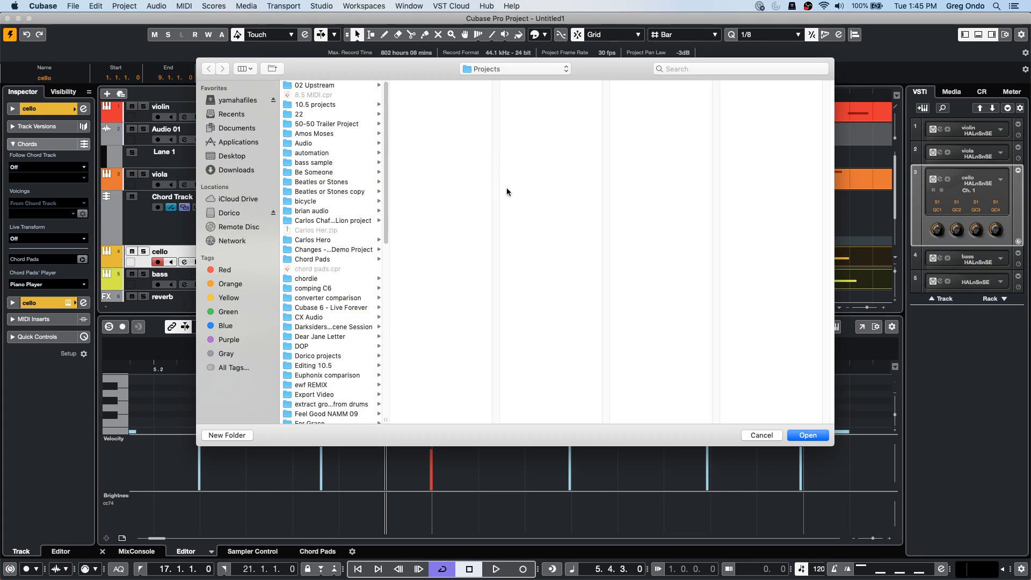
{"action": "left_click", "coordinate": [800, 436]}
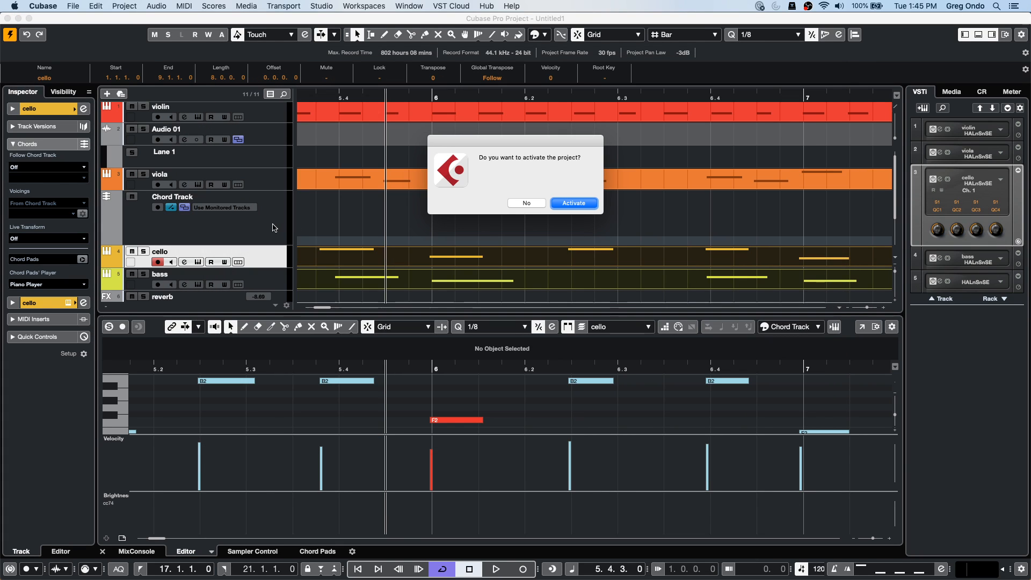
{"action": "left_click", "coordinate": [580, 204]}
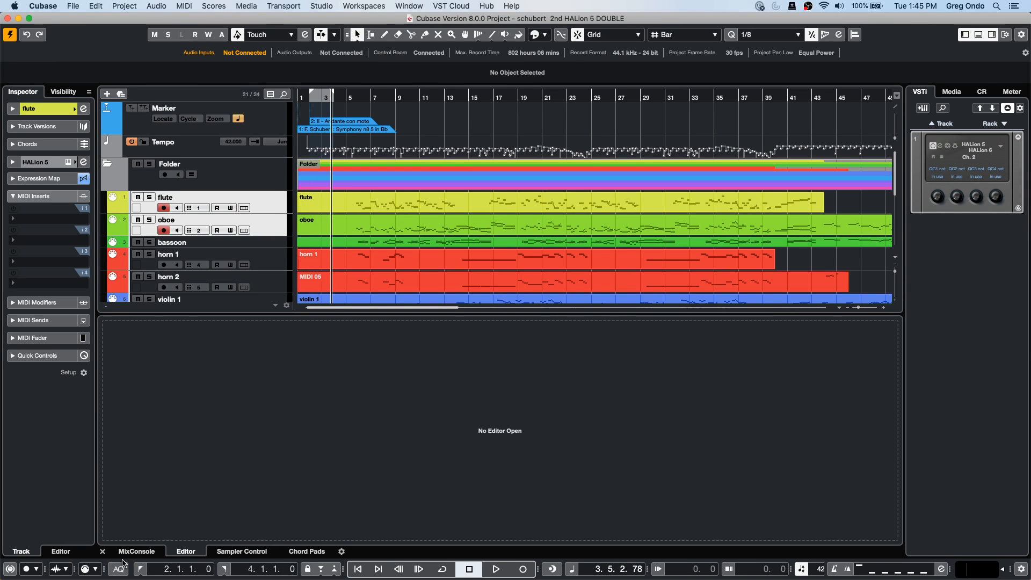
- Show the MixConsole below an enlarged track area and play the opening bars, making the bassoon track taller
{"action": "left_click", "coordinate": [135, 552]}
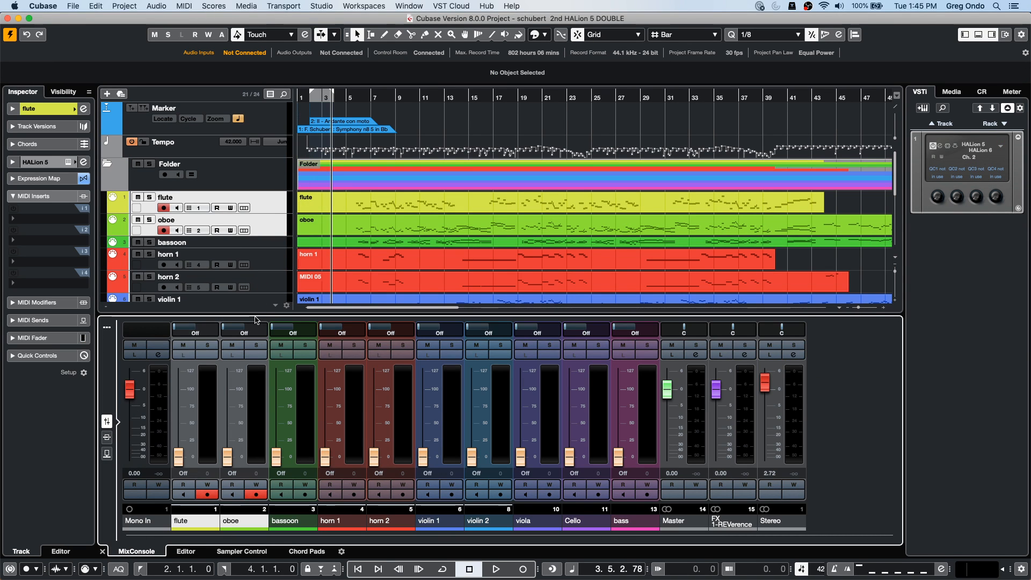
{"action": "left_click_drag", "start_coordinate": [255, 314], "coordinate": [255, 349]}
{"action": "left_click", "coordinate": [354, 98]}
{"action": "left_click_drag", "start_coordinate": [354, 98], "coordinate": [262, 98]}
{"action": "key", "text": "space"}
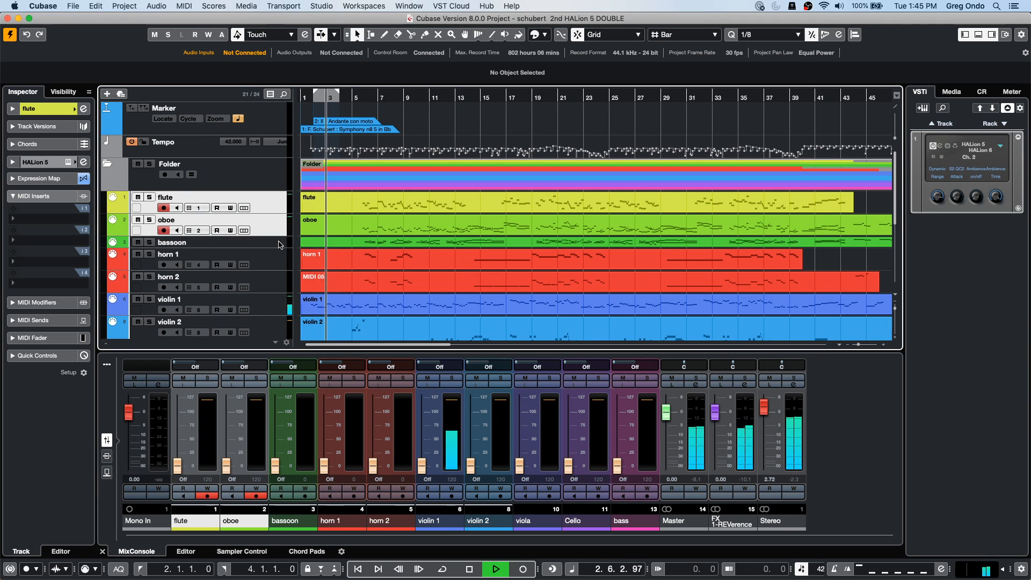
{"action": "left_click_drag", "start_coordinate": [276, 246], "coordinate": [276, 258]}
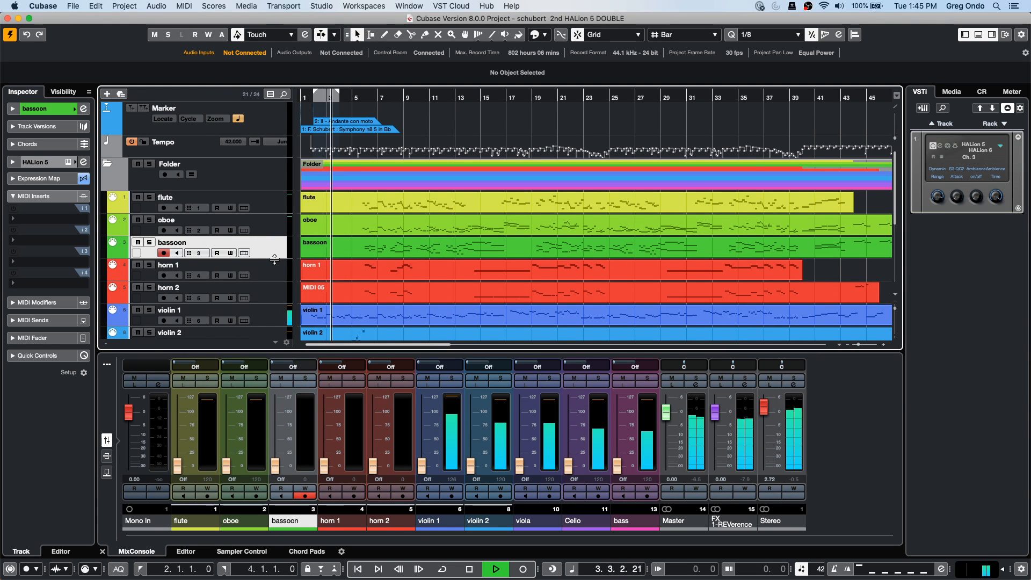
{"action": "key", "text": "space"}
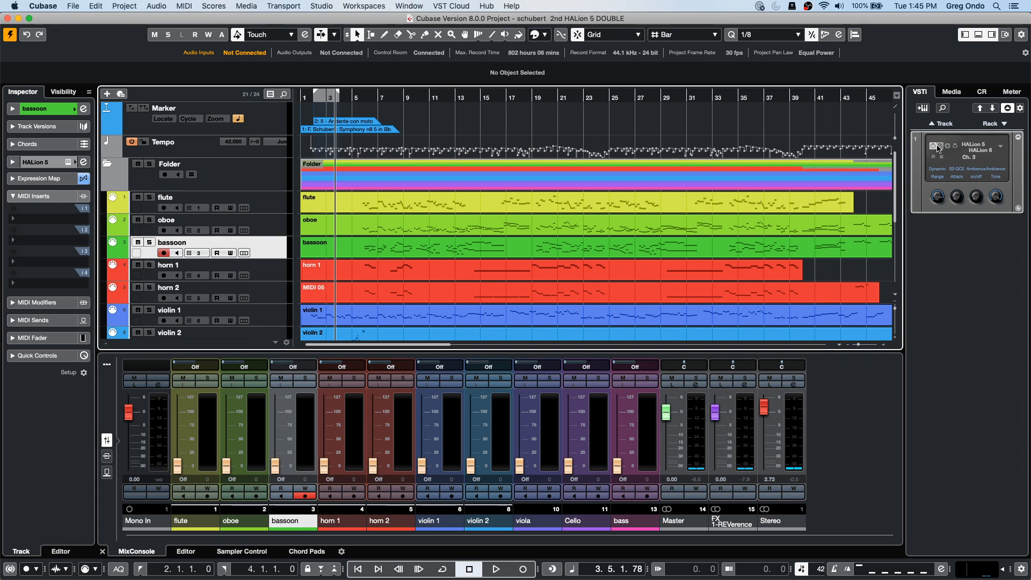
- Look at the HALion instrument's slot rack, select the Violins I A Combi slot and close the instrument window
{"action": "left_click", "coordinate": [940, 148]}
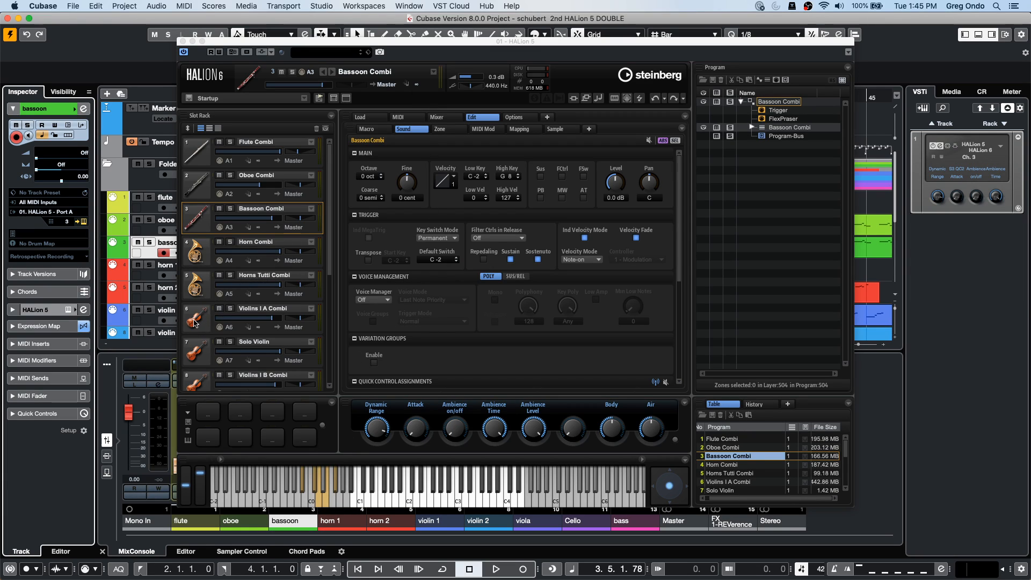
{"action": "left_click", "coordinate": [211, 332]}
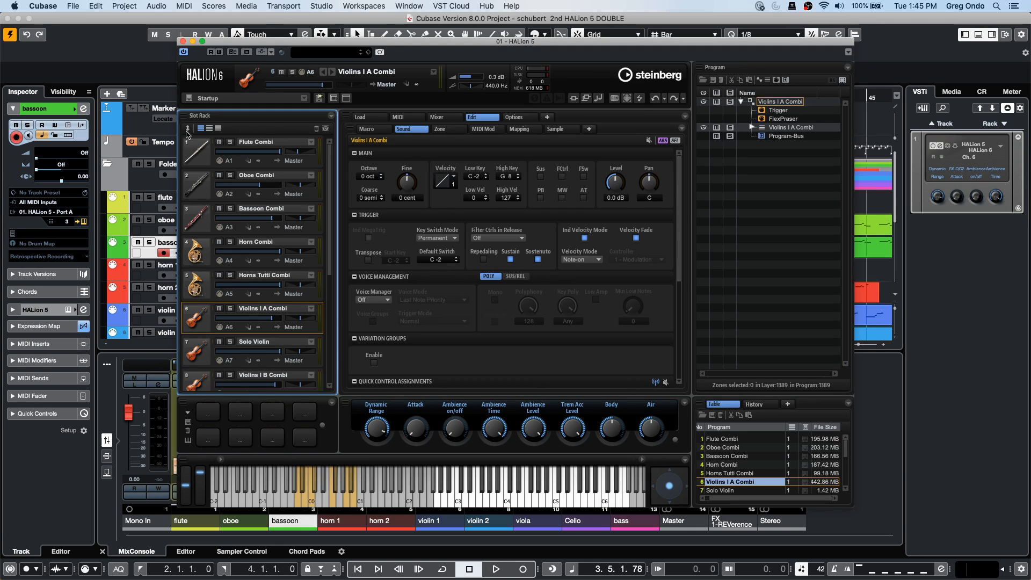
{"action": "left_click", "coordinate": [183, 42]}
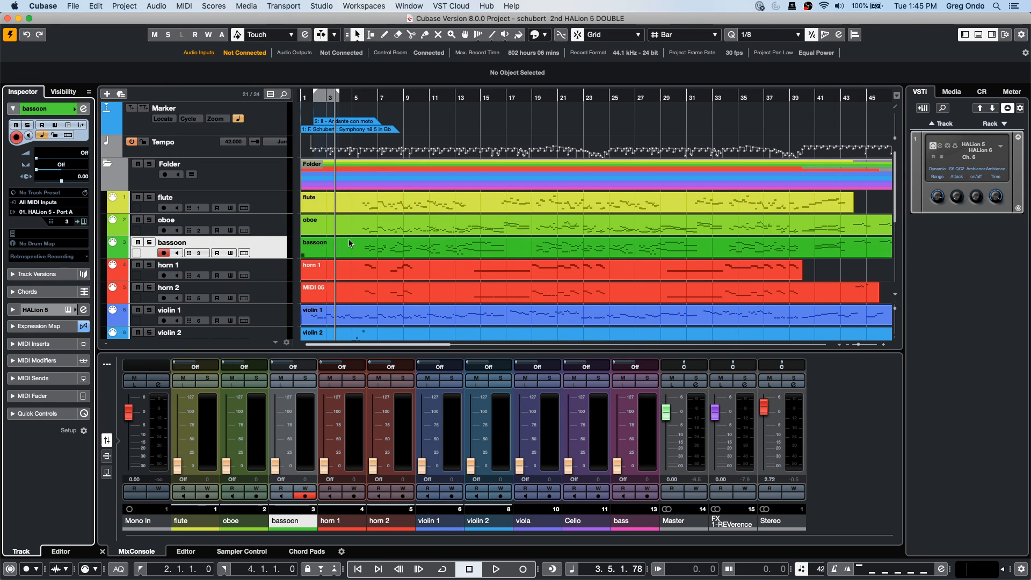
- Open the violin 1 part in the Key Editor, switch its controller lane to Velocity and give the editor its own window
{"action": "double_click", "coordinate": [346, 318]}
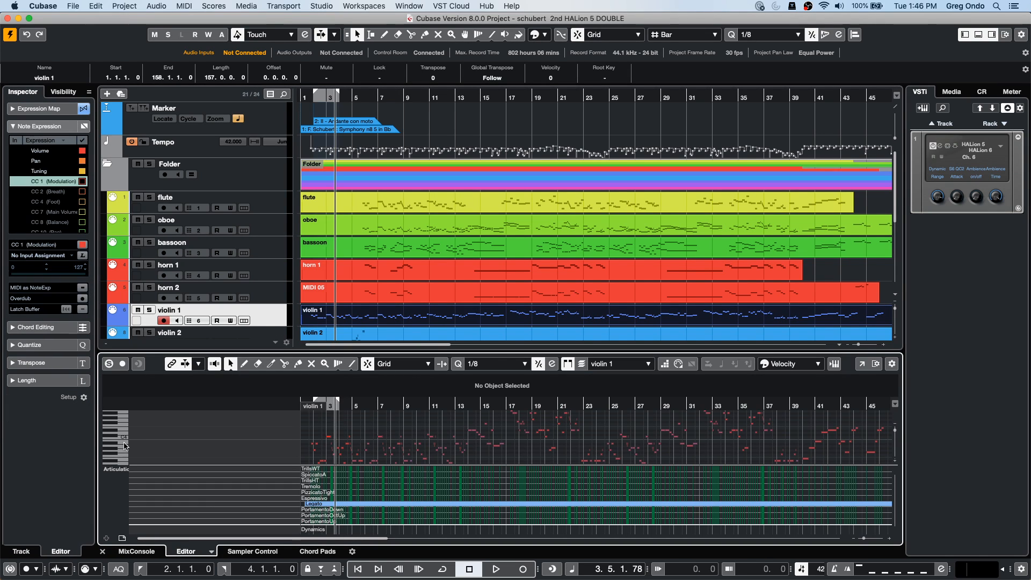
{"action": "left_click", "coordinate": [121, 471]}
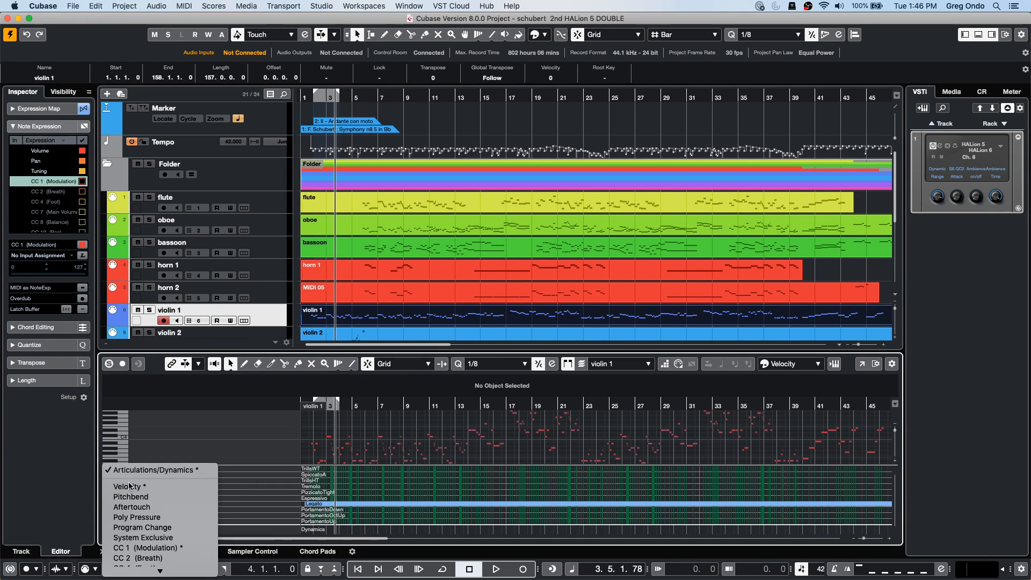
{"action": "left_click", "coordinate": [129, 486]}
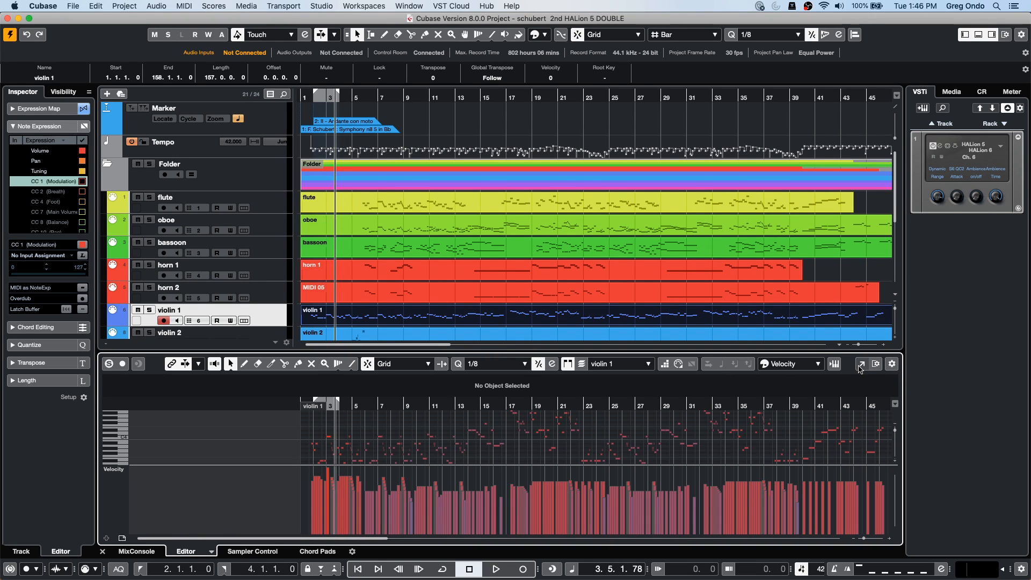
{"action": "left_click", "coordinate": [860, 365]}
- Solo the violin 1 editor and play the part from just before bar 2
{"action": "left_click", "coordinate": [9, 35]}
{"action": "left_click", "coordinate": [188, 78]}
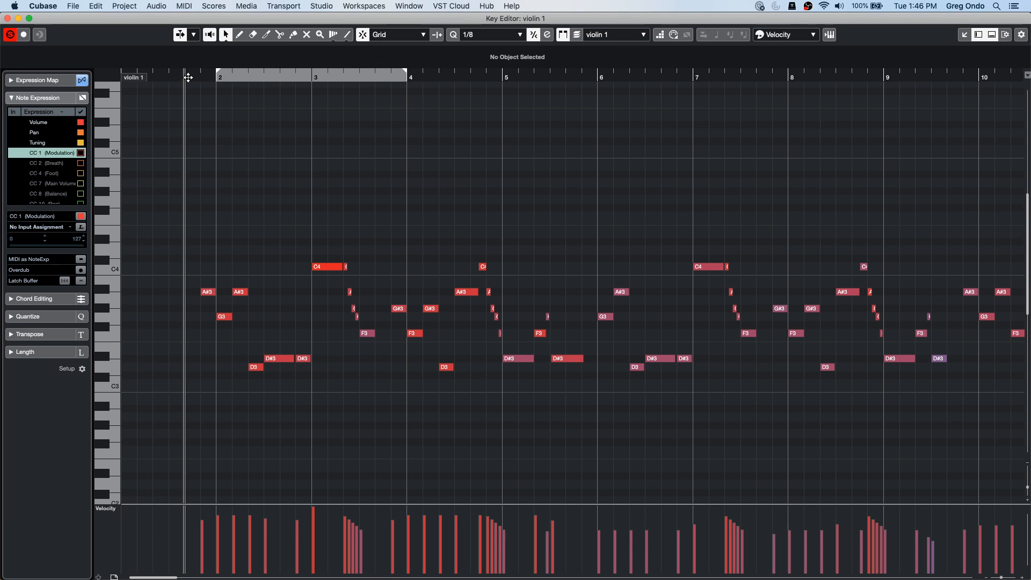
{"action": "key", "text": "space"}
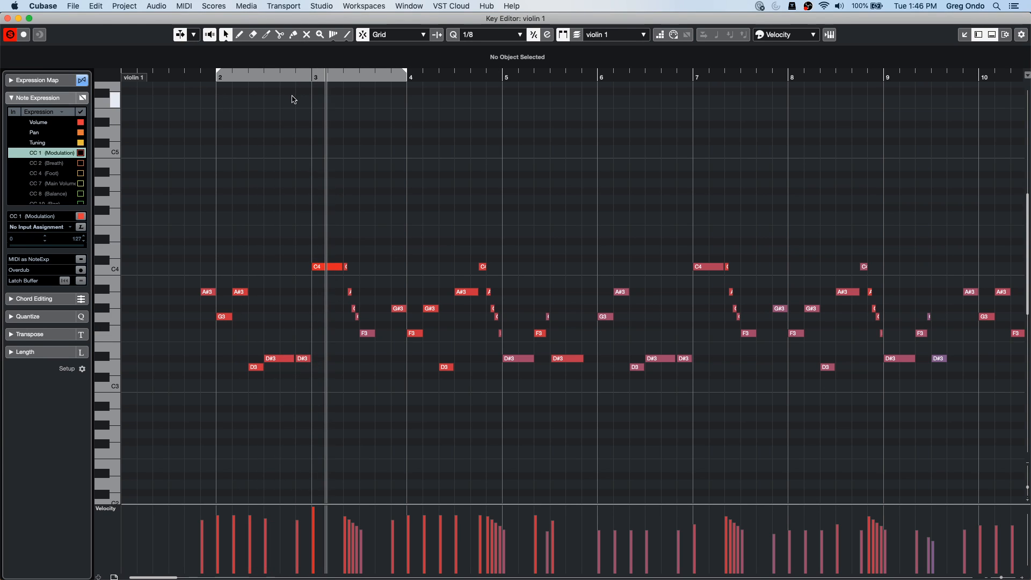
- Open the Expression Map Setup and show the sound slots of the violin 1 map
{"action": "left_click", "coordinate": [195, 6]}
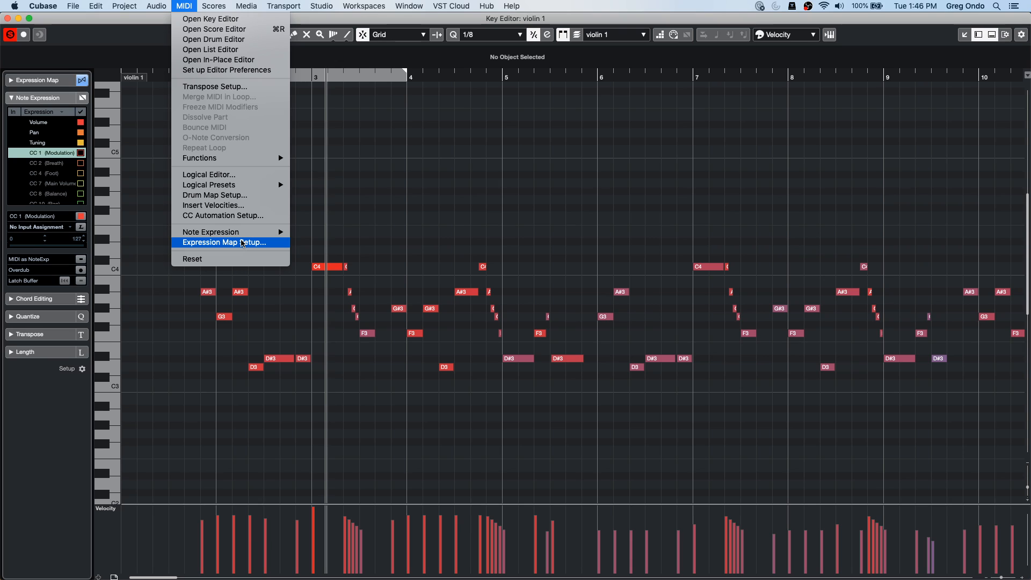
{"action": "left_click", "coordinate": [242, 242]}
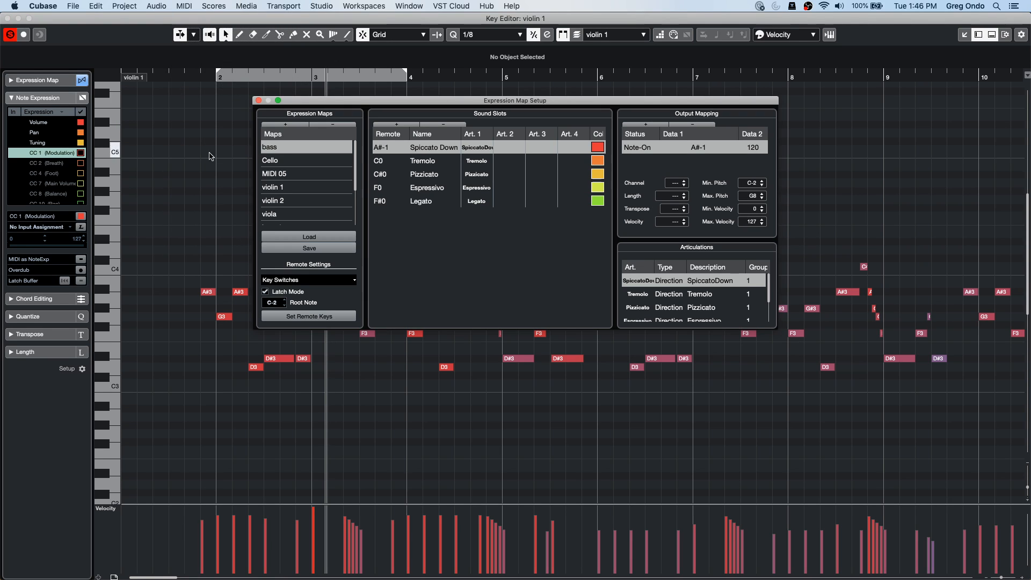
{"action": "left_click_drag", "start_coordinate": [331, 104], "coordinate": [266, 102]}
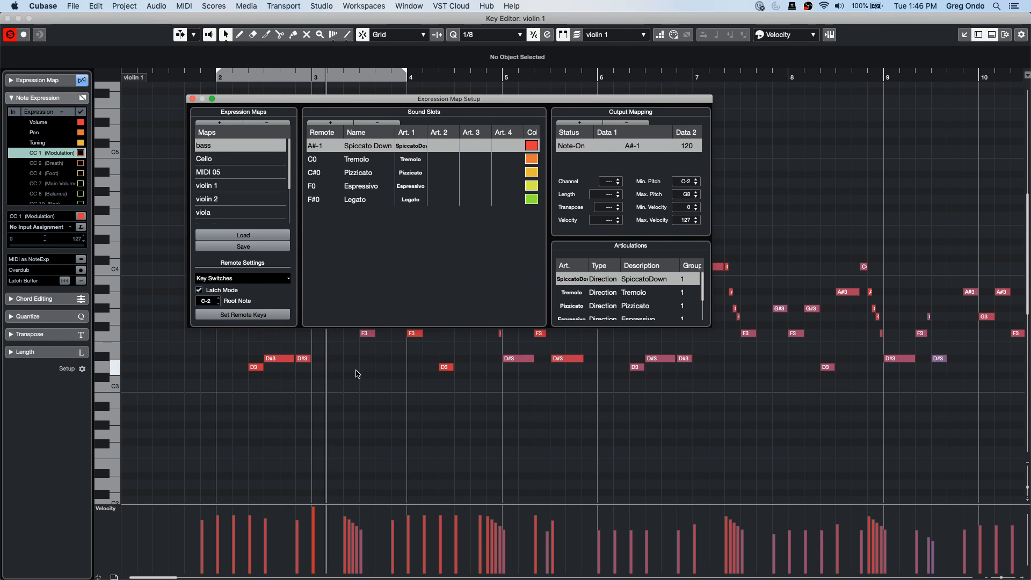
{"action": "left_click_drag", "start_coordinate": [290, 189], "coordinate": [291, 205]}
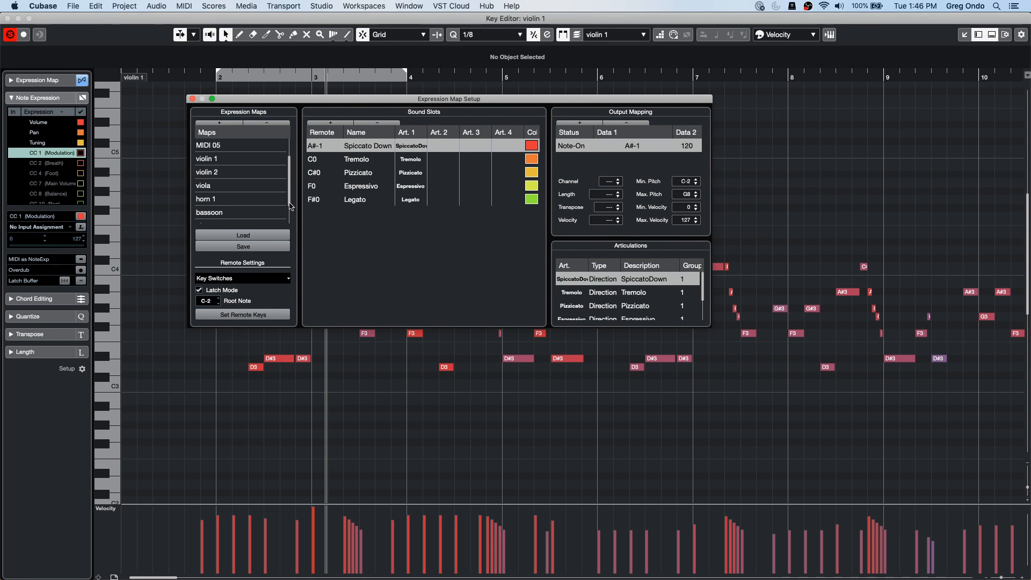
{"action": "left_click", "coordinate": [245, 163]}
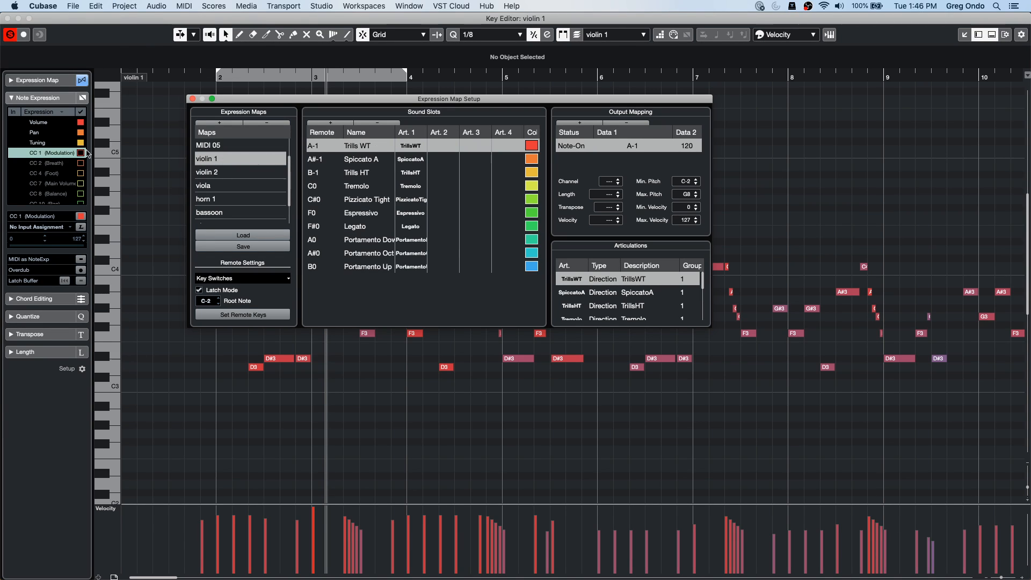
- Expand the Key Editor's expression map section and view the maps available for the violin 1 track
{"action": "left_click", "coordinate": [47, 82]}
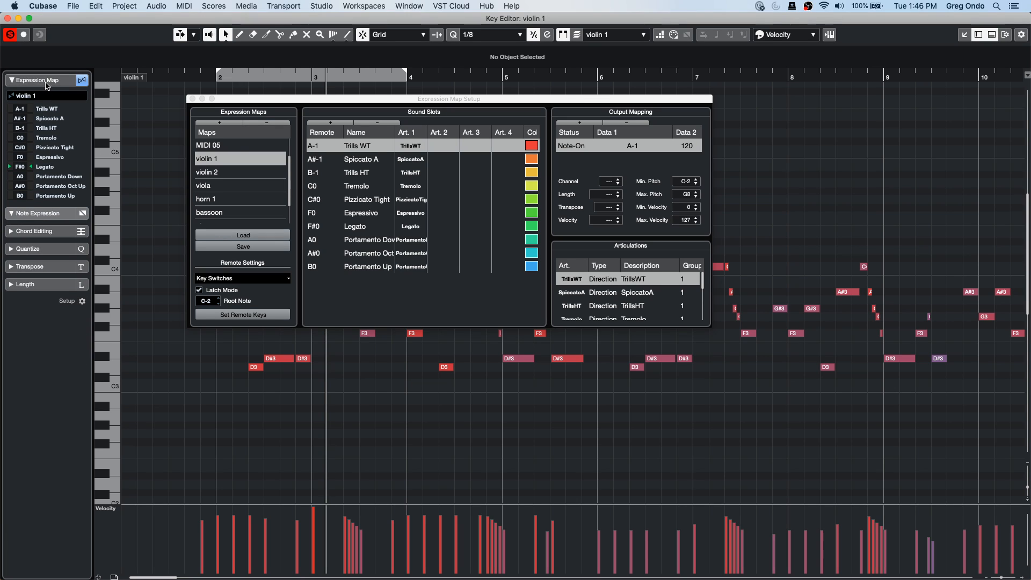
{"action": "left_click", "coordinate": [47, 96]}
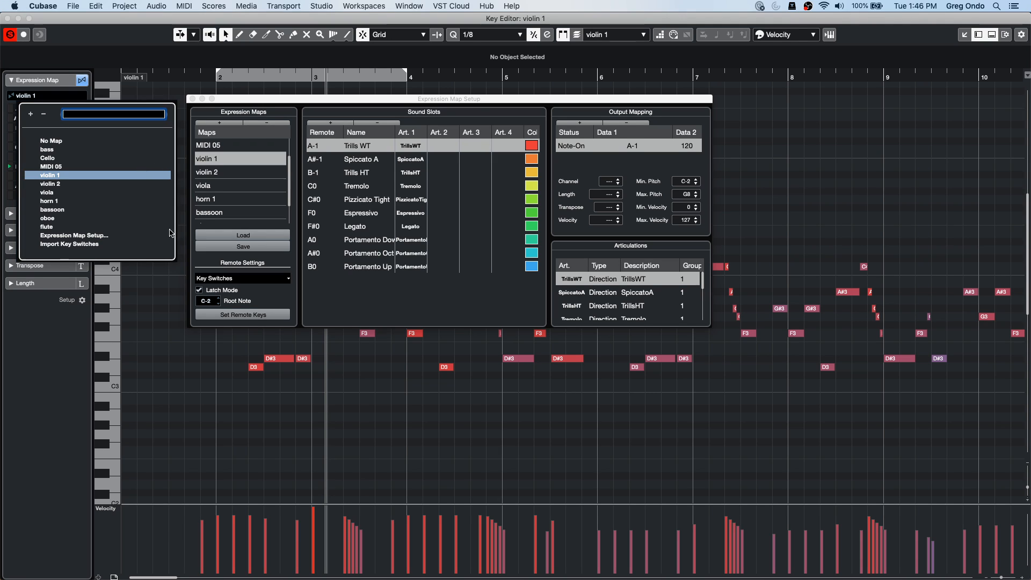
{"action": "left_click", "coordinate": [161, 56]}
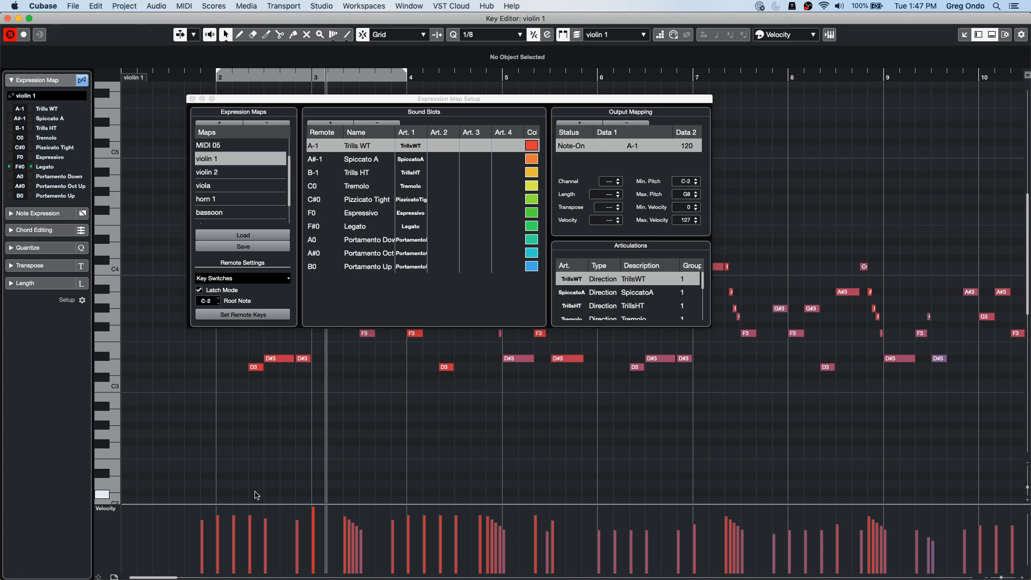
- Draw a G#-2 note from 2.3.1.0 to 3.5.1.0 in the violin 1 part
{"action": "right_click", "coordinate": [283, 478]}
{"action": "left_click", "coordinate": [297, 479]}
{"action": "scroll", "coordinate": [267, 475], "scroll_direction": "down", "scroll_amount": 10}
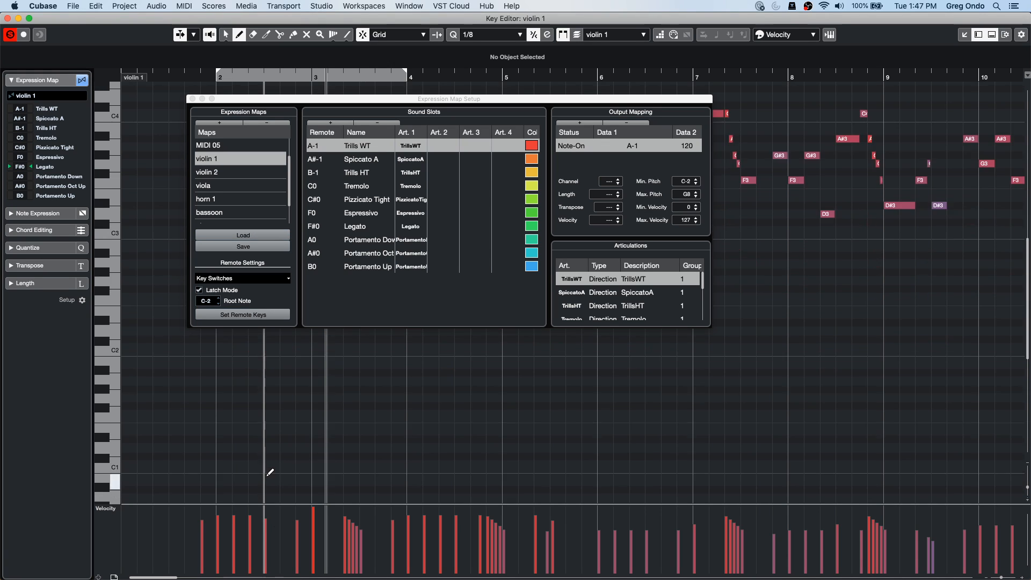
{"action": "left_click_drag", "start_coordinate": [249, 466], "coordinate": [374, 476]}
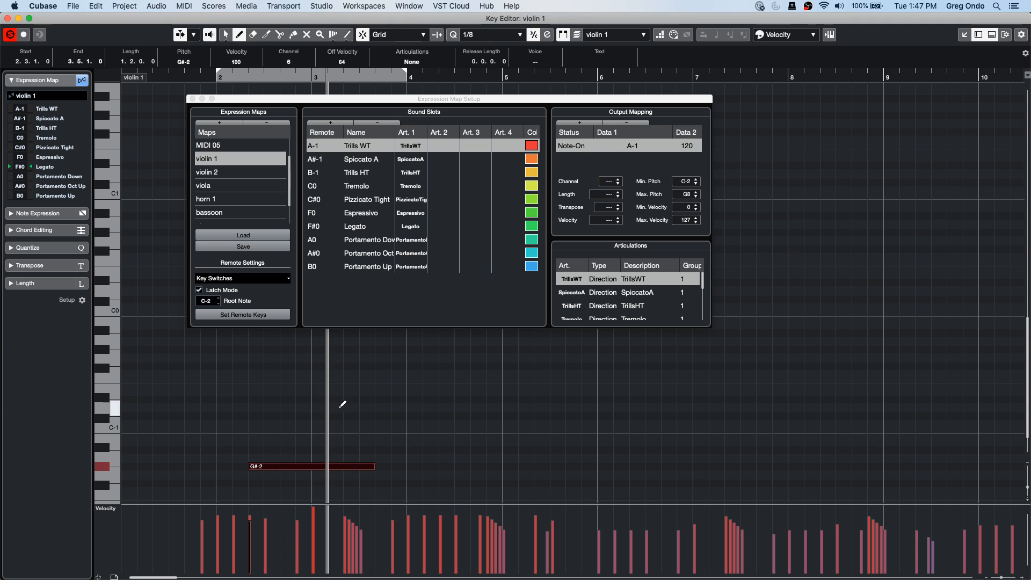
- Close the Expression Map Setup window and view the low key range around the drawn note
{"action": "left_click", "coordinate": [192, 99]}
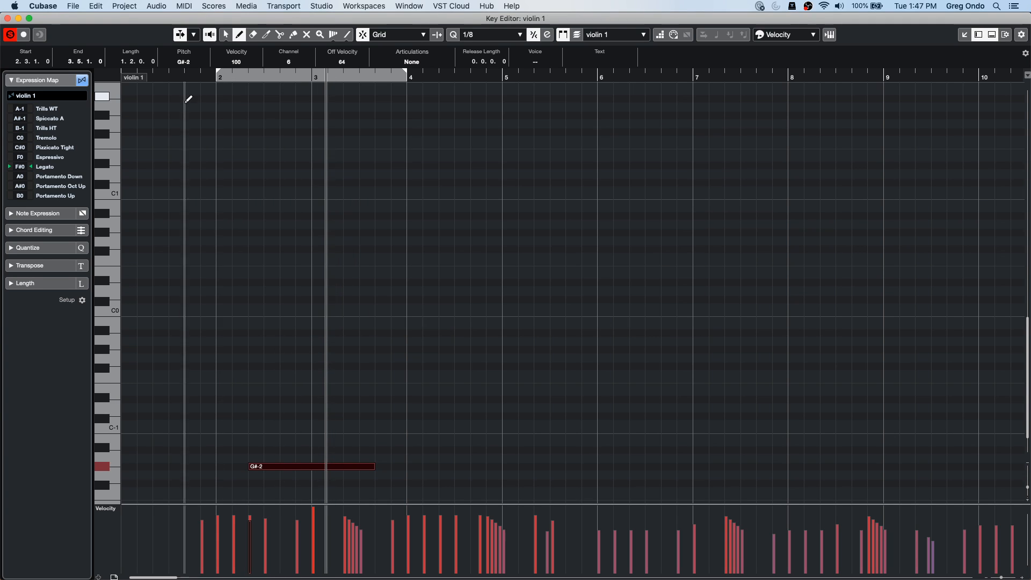
{"action": "scroll", "coordinate": [359, 269], "scroll_direction": "up", "scroll_amount": 10}
{"action": "scroll", "coordinate": [359, 269], "scroll_direction": "down", "scroll_amount": 10}
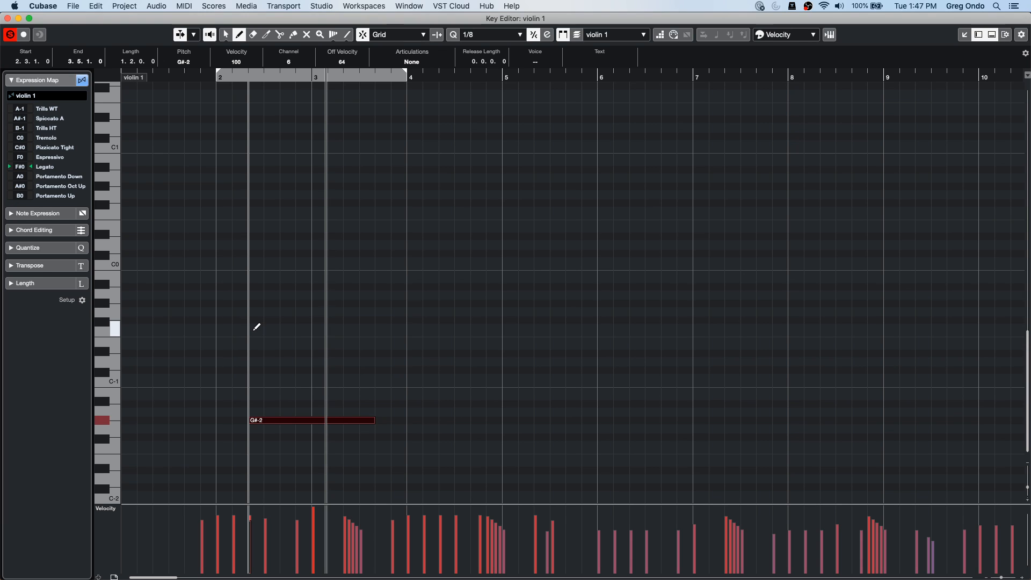
- View the G#-2 note in the violin 1 score, return to the Key Editor and delete the note
{"action": "key", "text": "super+r"}
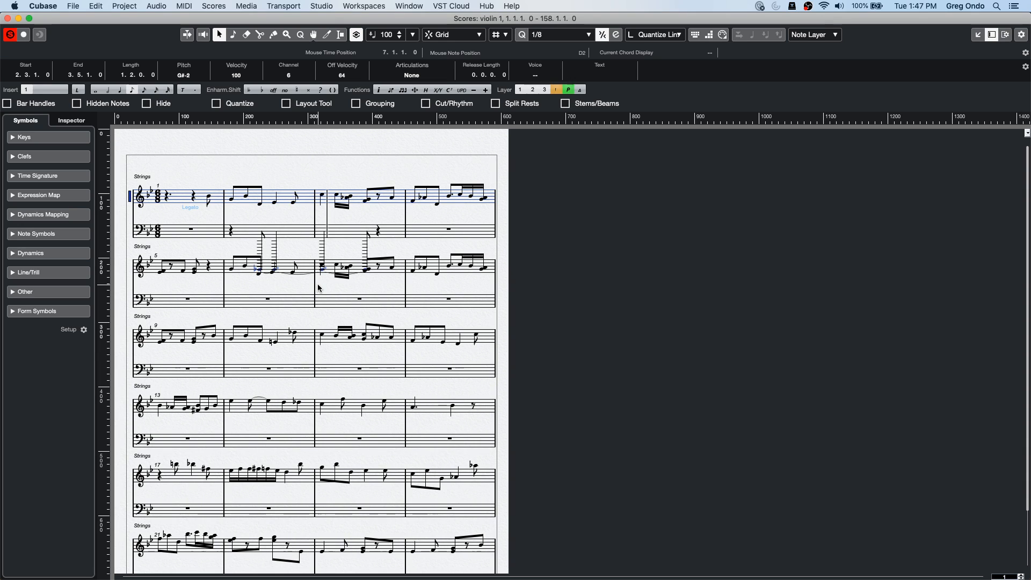
{"action": "left_click", "coordinate": [7, 19]}
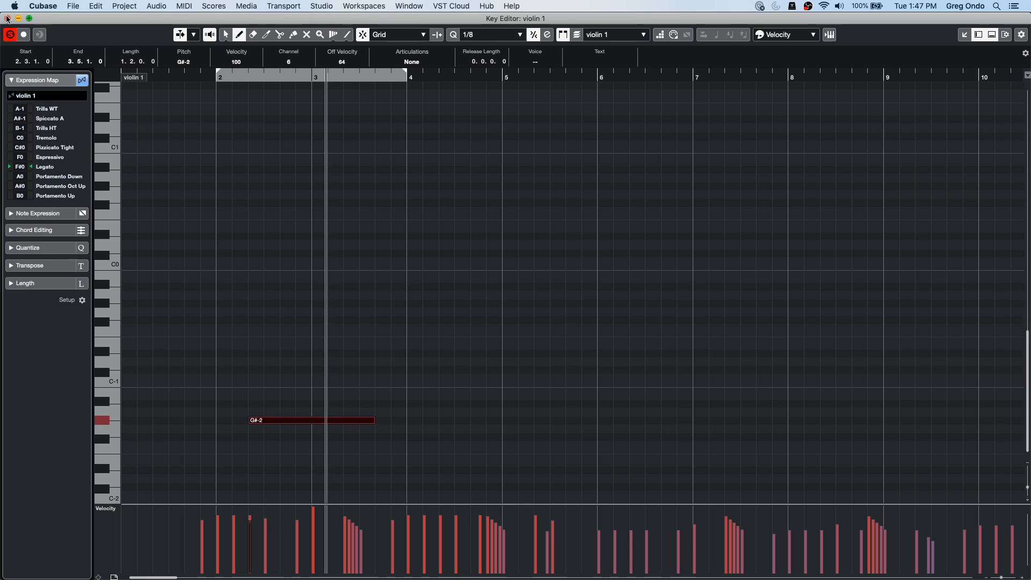
{"action": "key", "text": "BackSpace"}
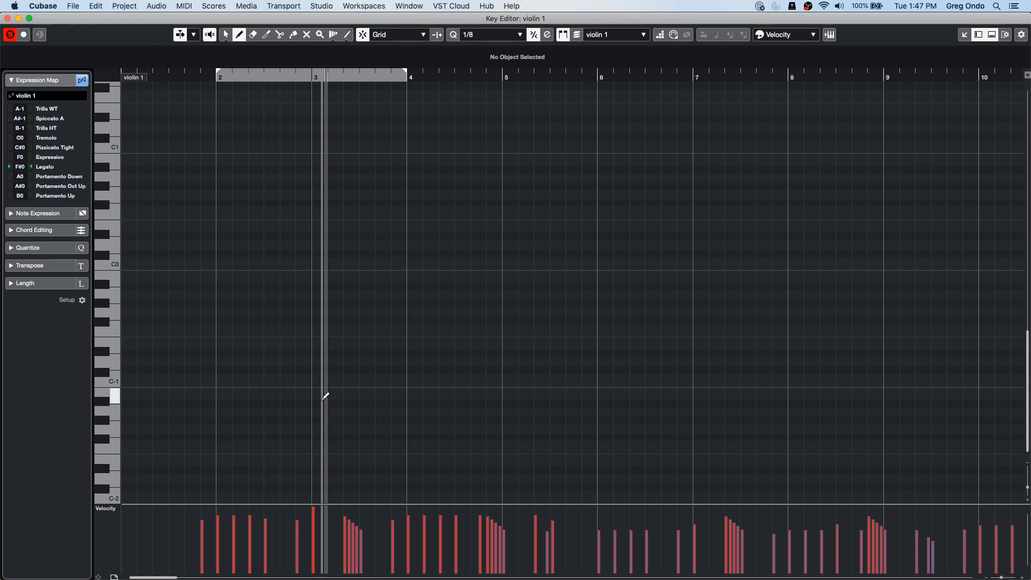
- Switch the violin 1 controller lane to Articulations/Dynamics and enlarge the lane
{"action": "left_click", "coordinate": [114, 510]}
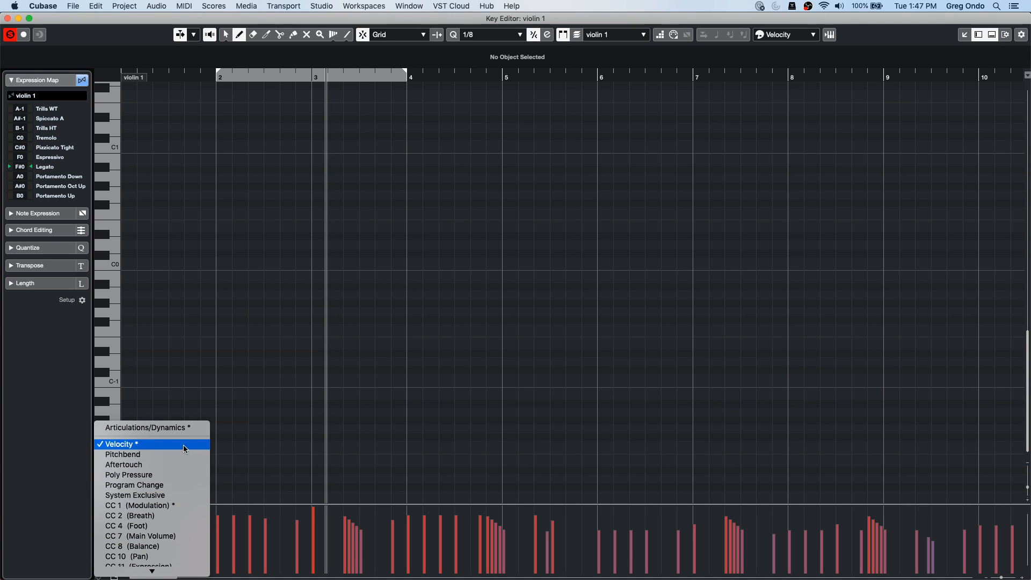
{"action": "left_click", "coordinate": [188, 427]}
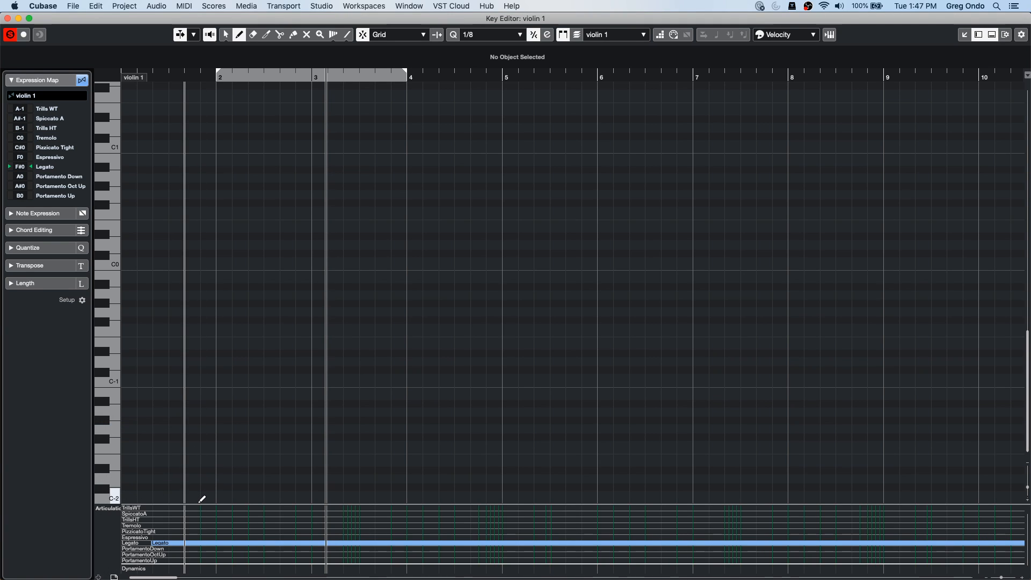
{"action": "left_click_drag", "start_coordinate": [186, 503], "coordinate": [224, 407]}
{"action": "scroll", "coordinate": [292, 330], "scroll_direction": "up", "scroll_amount": 10}
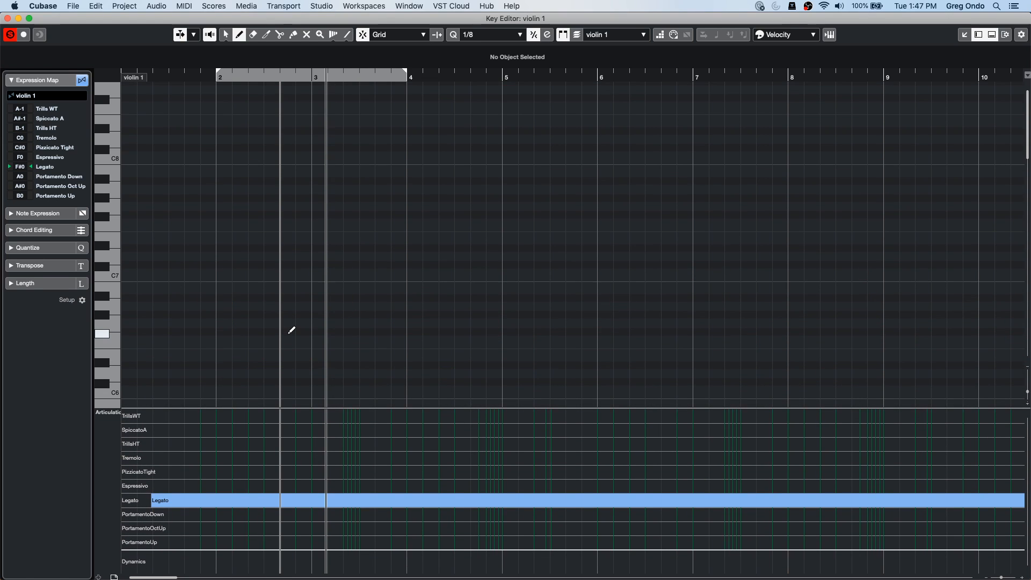
- Switch violin 1 to the SpiccatoA articulation for the fast descending run in bar 3 and return to Legato at the following F3
{"action": "scroll", "coordinate": [291, 329], "scroll_direction": "down", "scroll_amount": 4}
{"action": "scroll", "coordinate": [288, 329], "scroll_direction": "up", "scroll_amount": 6}
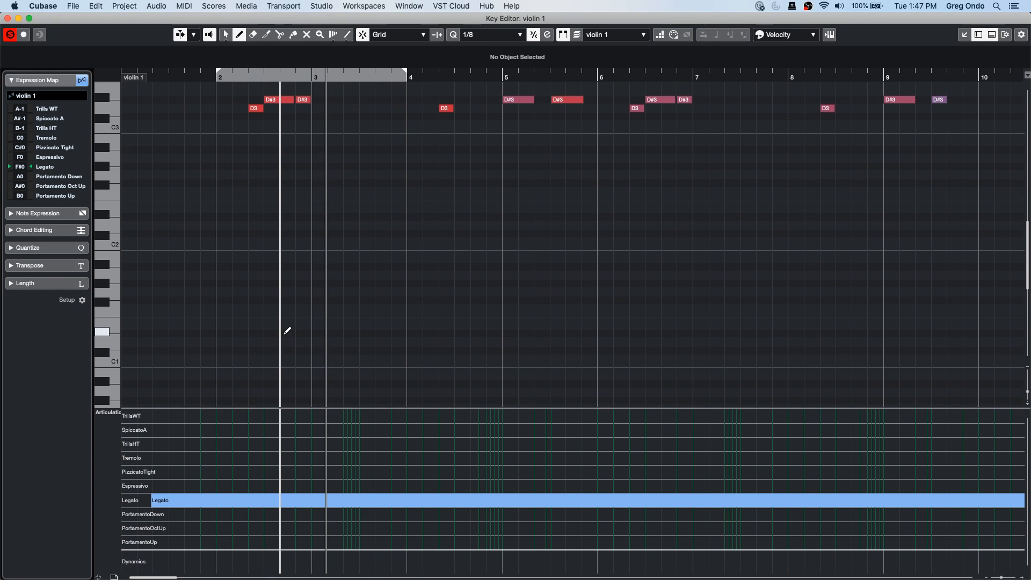
{"action": "scroll", "coordinate": [284, 331], "scroll_direction": "up", "scroll_amount": 2}
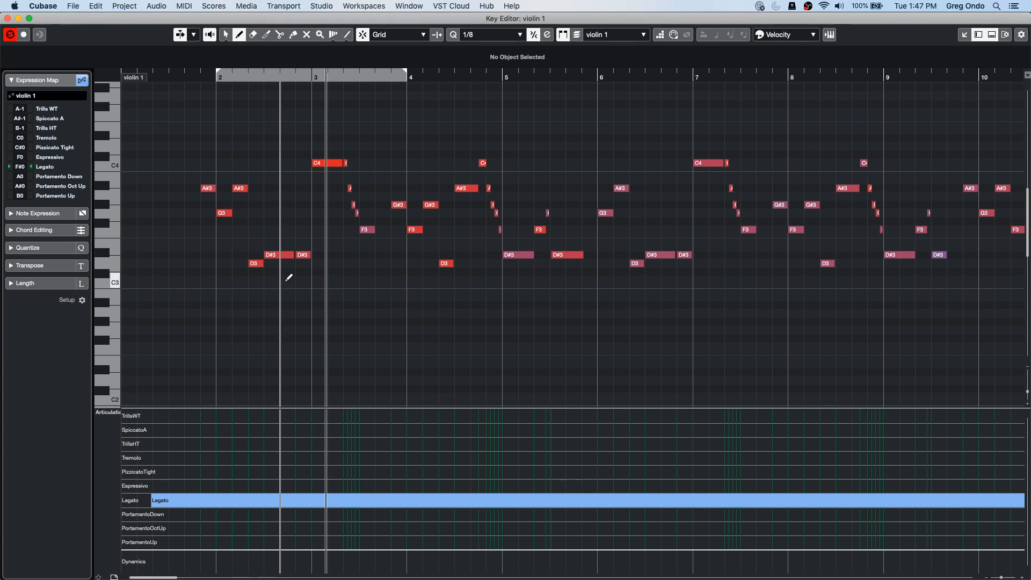
{"action": "left_click", "coordinate": [187, 73]}
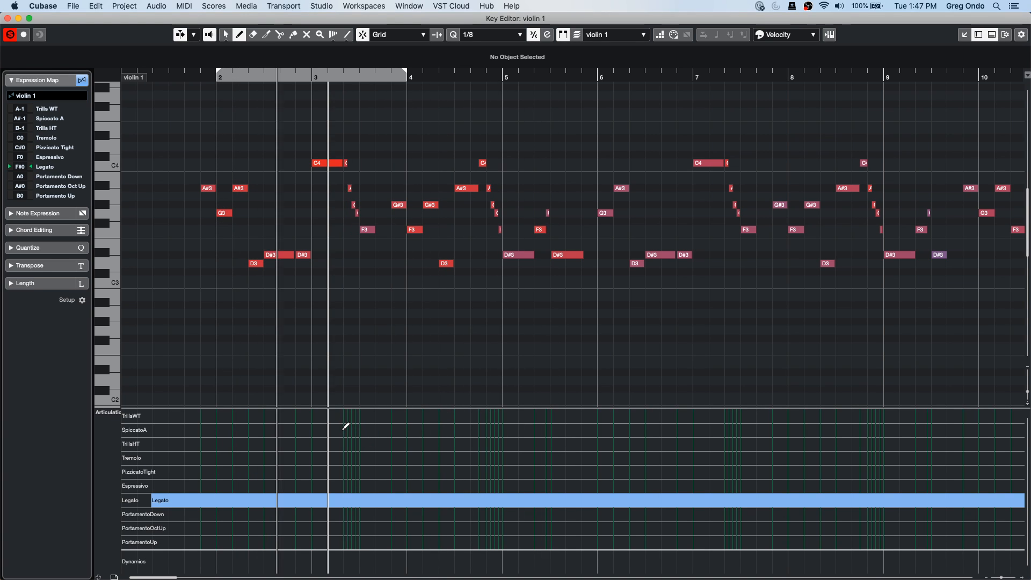
{"action": "key", "text": "h"}
{"action": "key", "text": "h"}
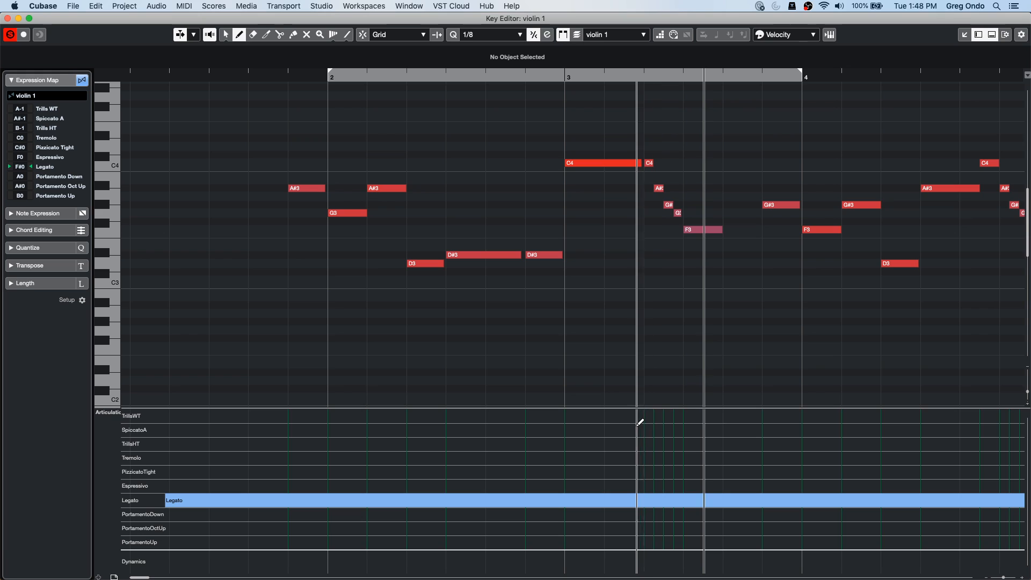
{"action": "left_click", "coordinate": [640, 425]}
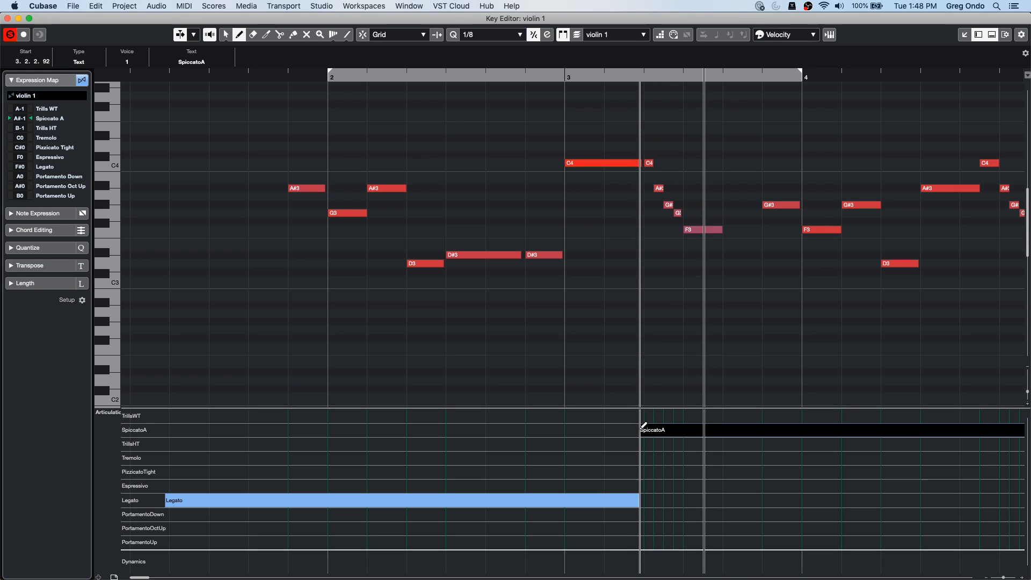
{"action": "left_click", "coordinate": [684, 498]}
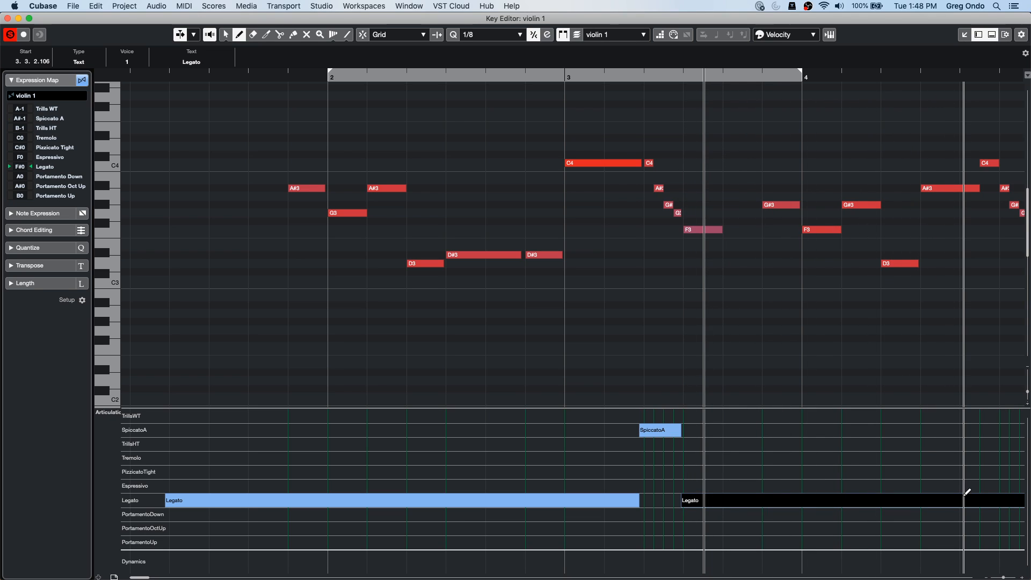
- Apply the PizzicatoTight articulation to the fast run at the end of bar 4 and return to Legato just before bar 5
{"action": "left_click", "coordinate": [971, 468]}
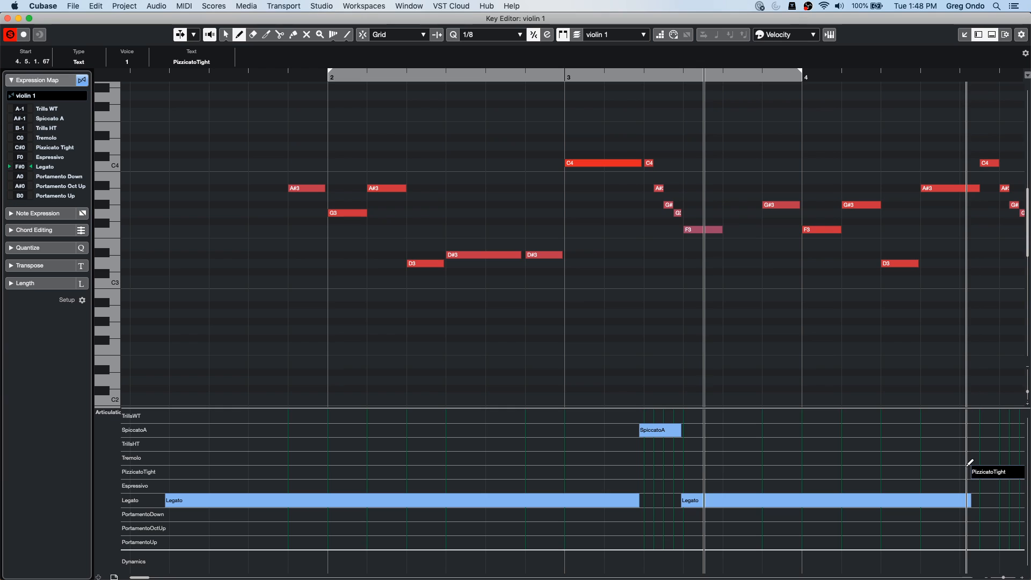
{"action": "key", "text": "g"}
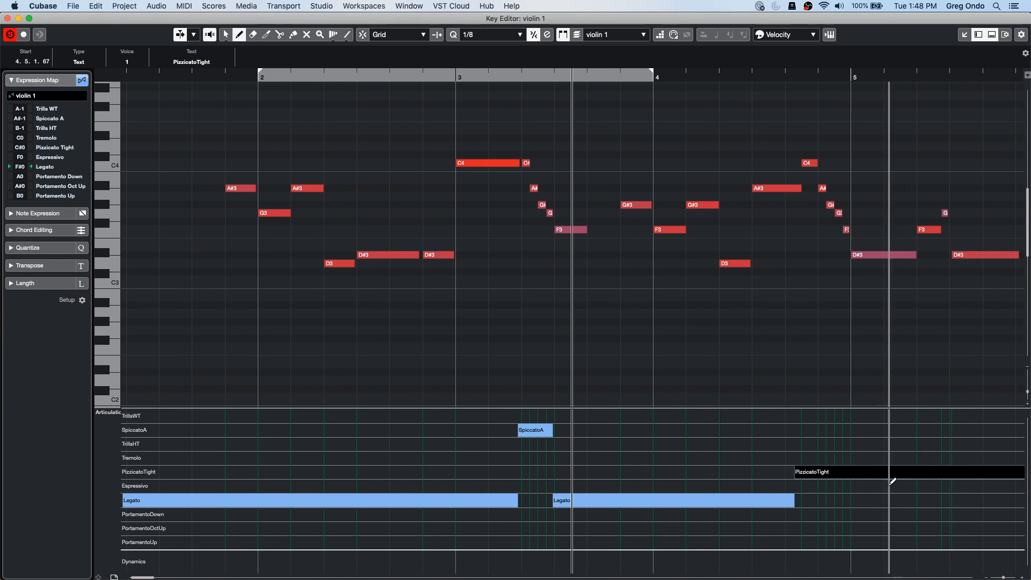
{"action": "left_click", "coordinate": [848, 500]}
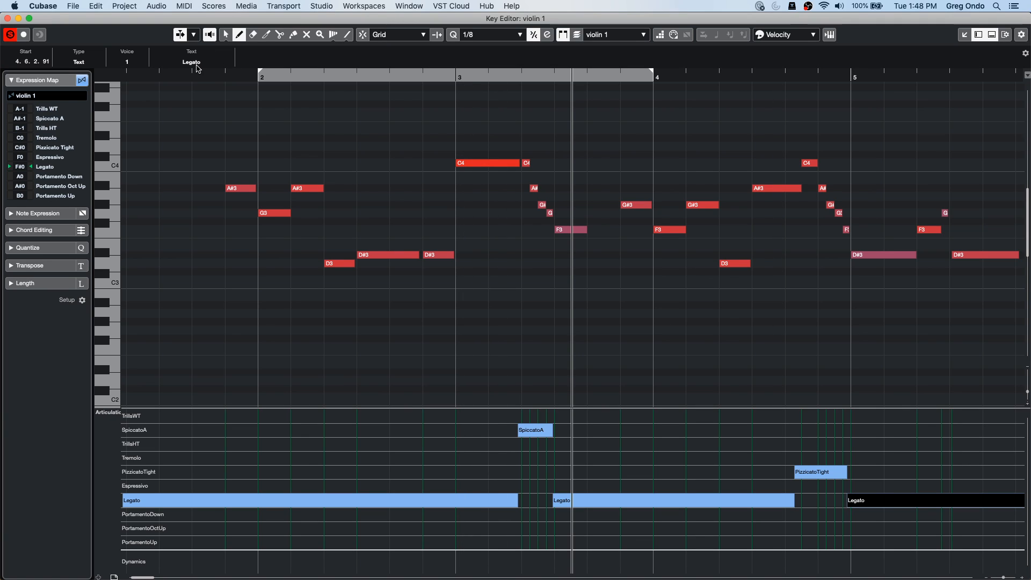
- Play the violin 1 part from bar 1 into bar 5 to hear the articulation changes
{"action": "left_click", "coordinate": [171, 75]}
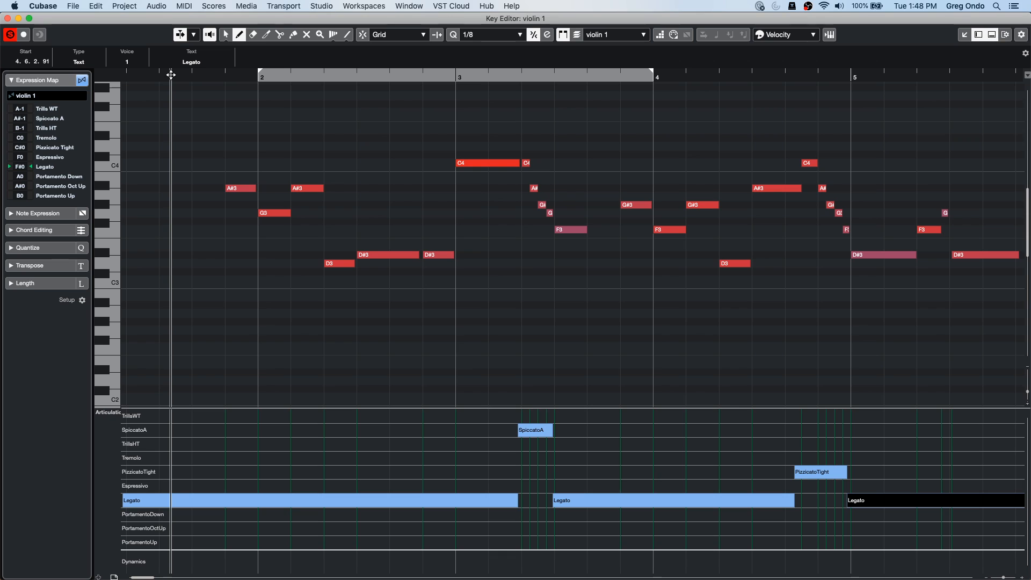
{"action": "key", "text": "space"}
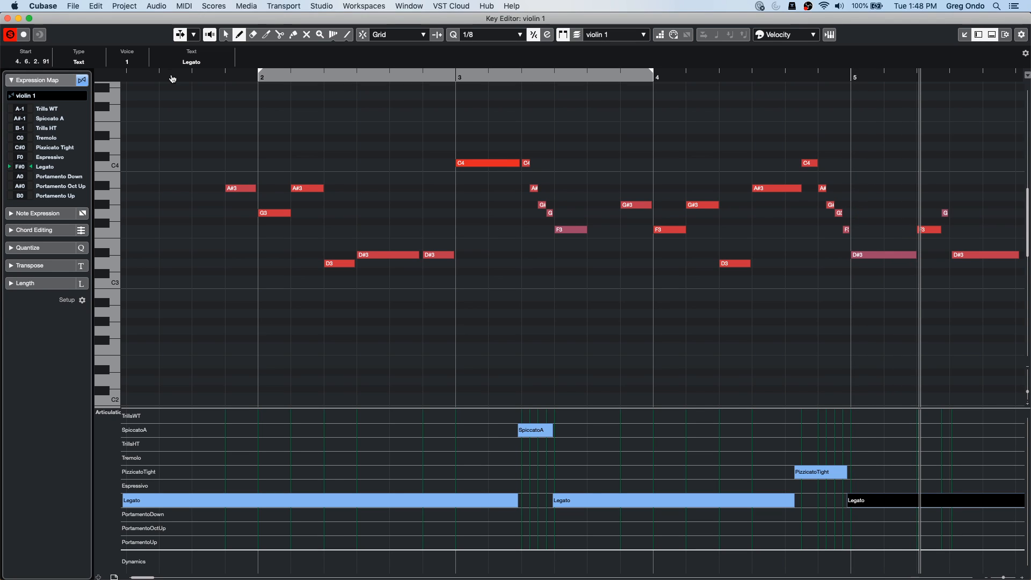
- Show the violin 1 part as a score and move the SpiccatoA text in bar 3 below the sixteenth-note beams
{"action": "key", "text": "super+r"}
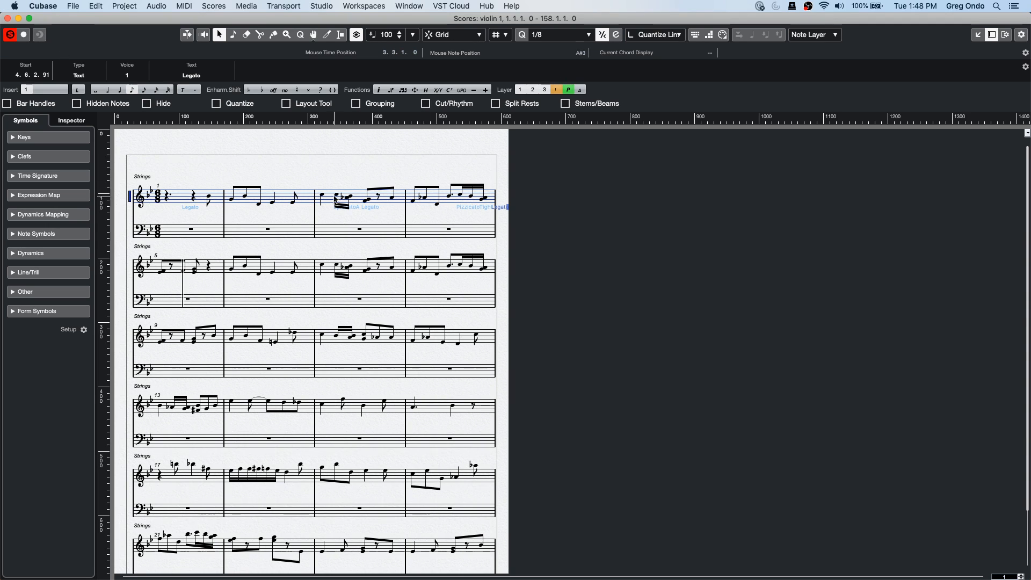
{"action": "key", "text": "g"}
{"action": "key", "text": "g"}
{"action": "key", "text": "g"}
{"action": "key", "text": "h"}
{"action": "key", "text": "h"}
{"action": "key", "text": "h"}
{"action": "key", "text": "h"}
{"action": "key", "text": "h"}
{"action": "key", "text": "h"}
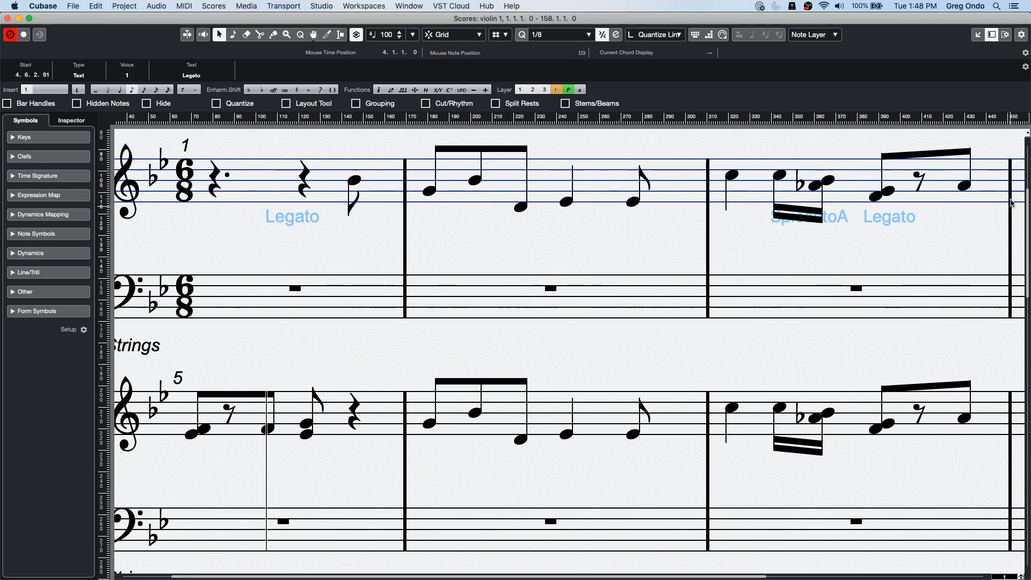
{"action": "left_click_drag", "start_coordinate": [839, 216], "coordinate": [840, 236]}
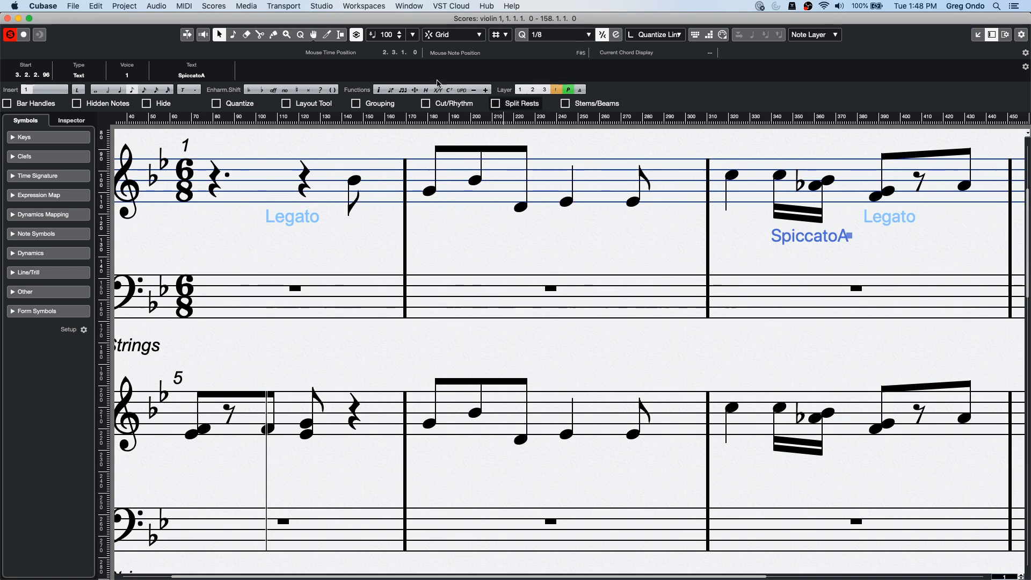
- Turn off editor solo and close the score window
{"action": "left_click", "coordinate": [10, 35]}
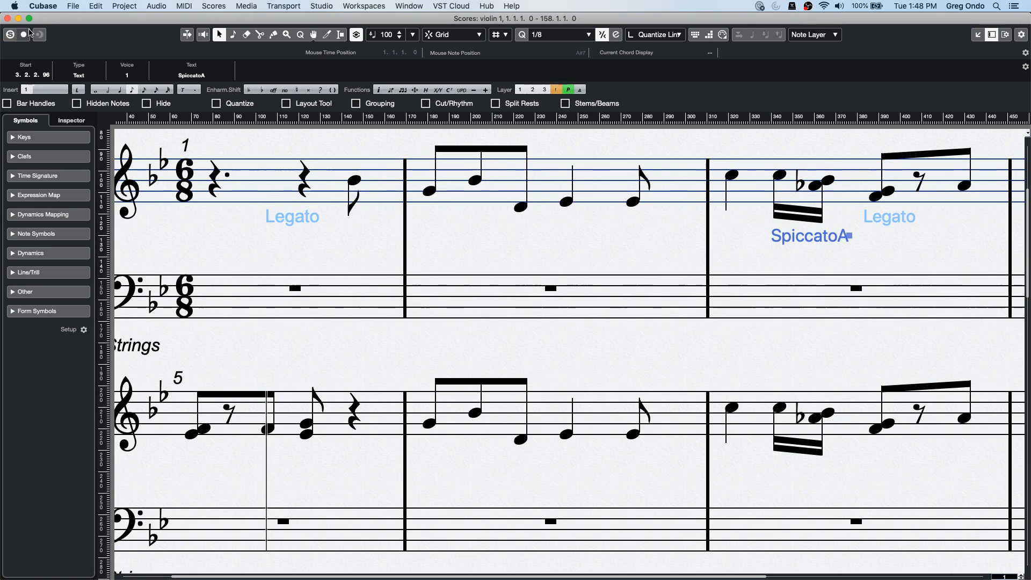
{"action": "left_click", "coordinate": [8, 18]}
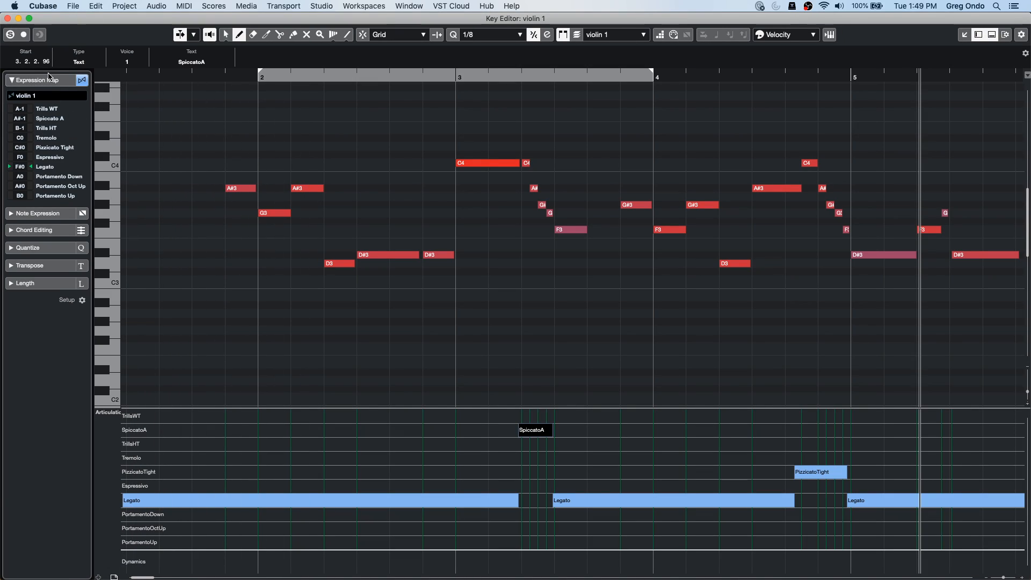
- Examine the violin 1 map in Expression Map Setup, then close the setup and the Key Editor
{"action": "left_click", "coordinate": [60, 97]}
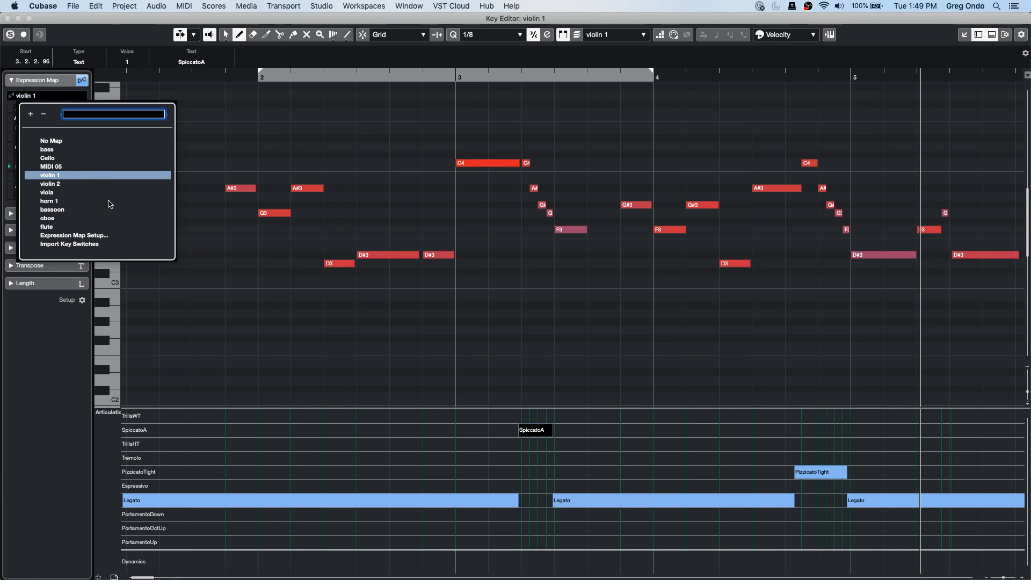
{"action": "left_click", "coordinate": [97, 236]}
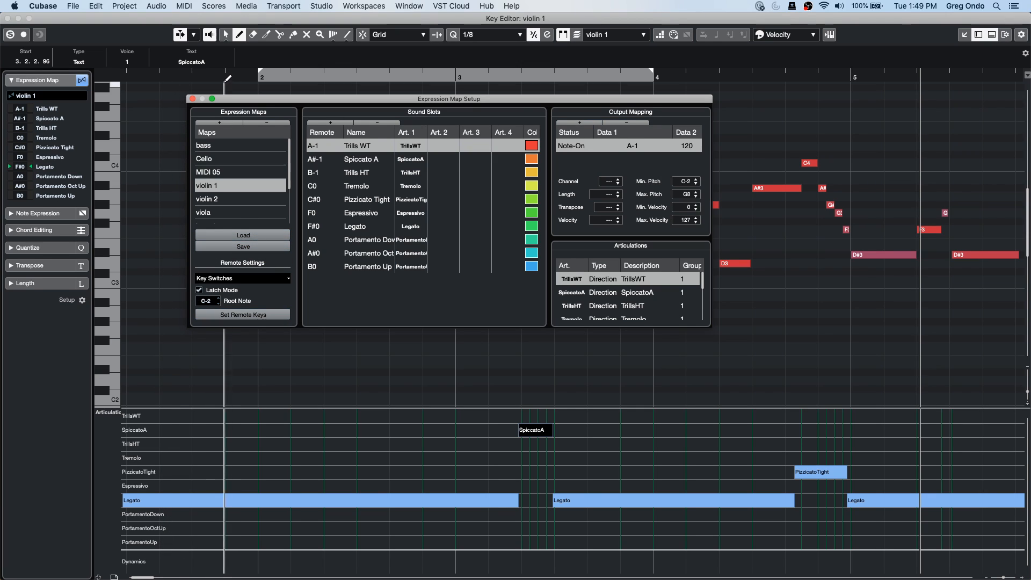
{"action": "left_click", "coordinate": [192, 99]}
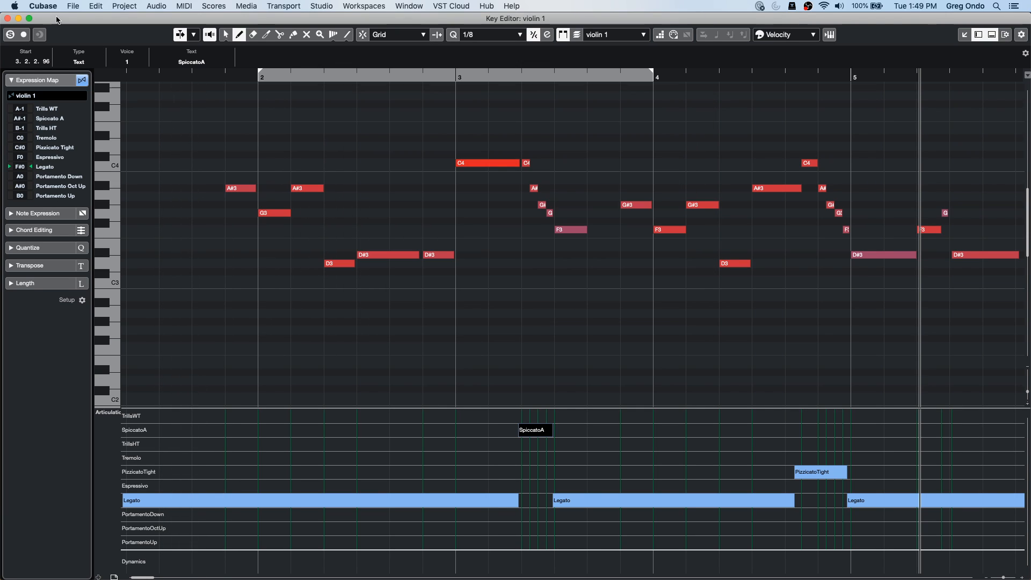
{"action": "left_click", "coordinate": [8, 19]}
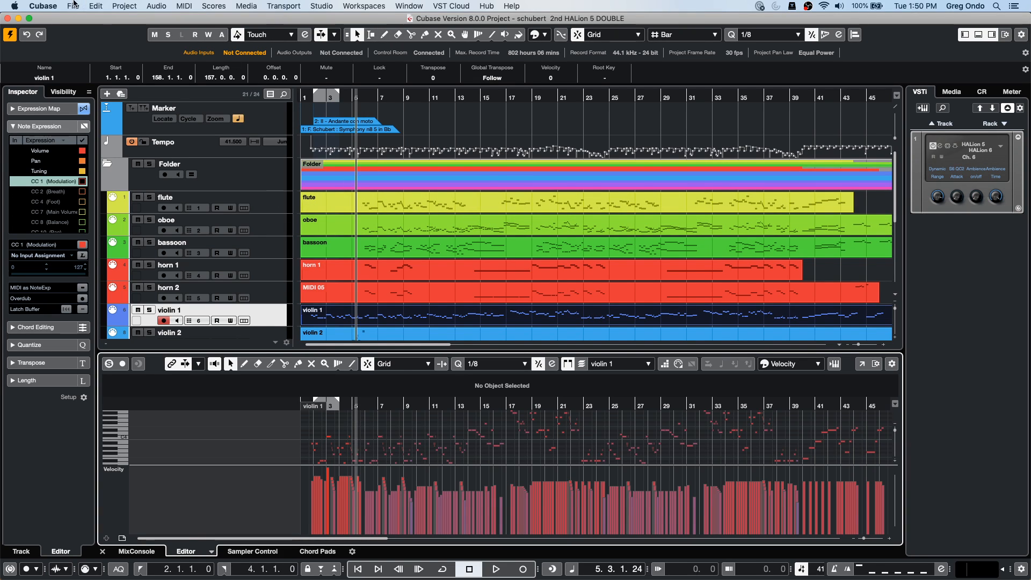
- Create a new empty project with a prompt for its location
{"action": "left_click", "coordinate": [73, 5]}
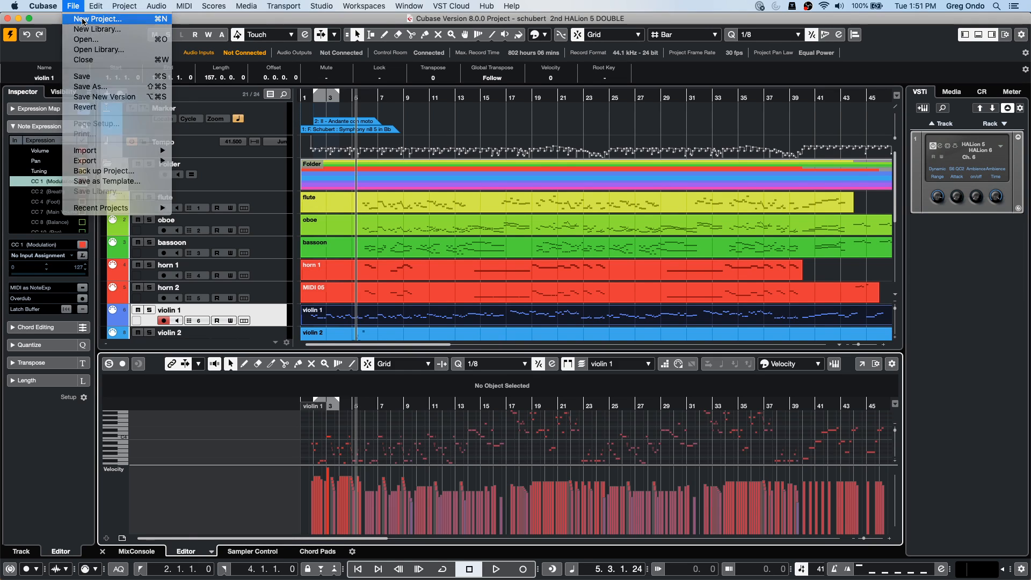
{"action": "left_click", "coordinate": [83, 19]}
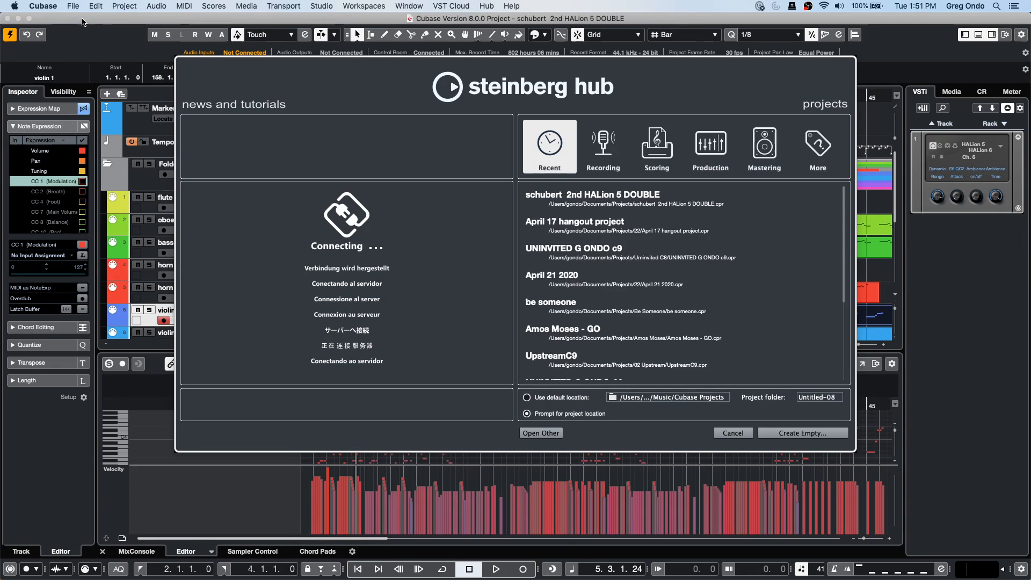
{"action": "left_click", "coordinate": [786, 432]}
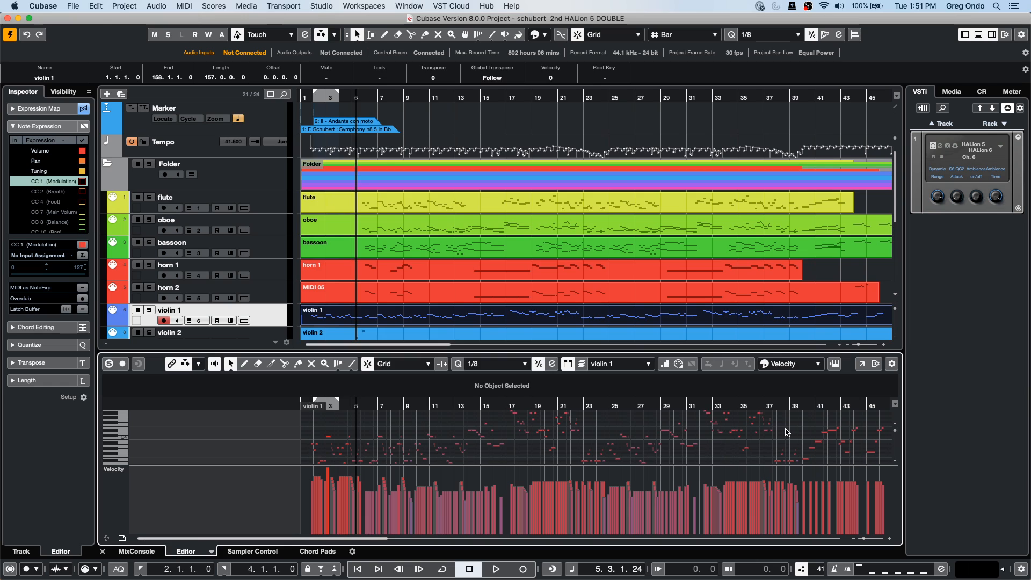
{"action": "left_click", "coordinate": [797, 435]}
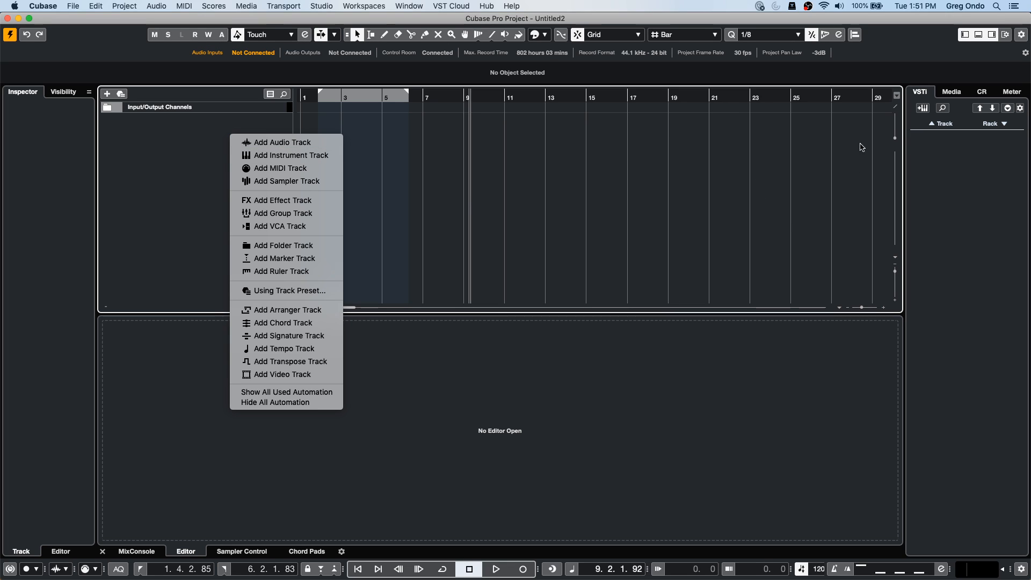
- Add one instrument track using Groove Agent with stereo output
{"action": "left_click", "coordinate": [290, 155]}
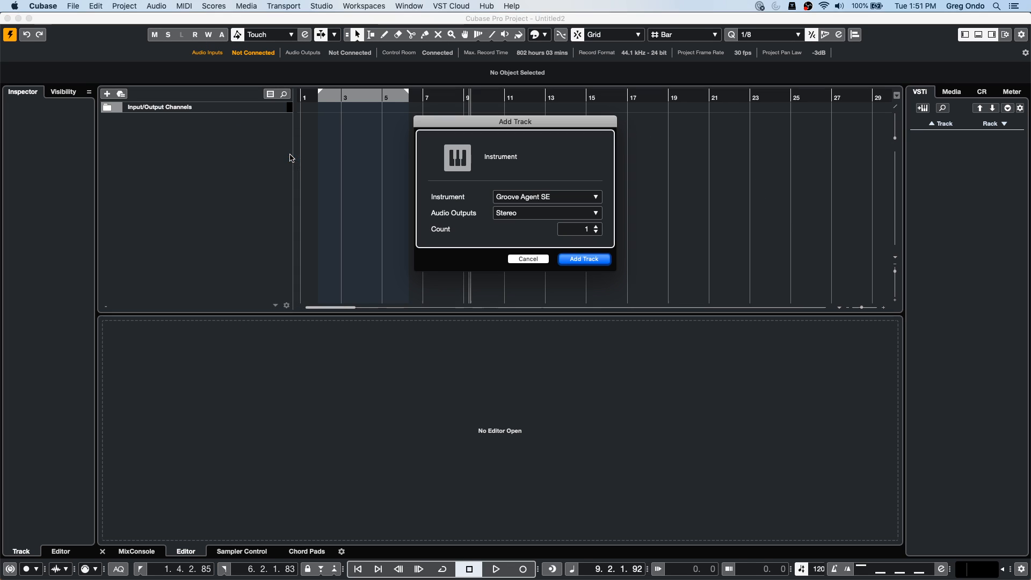
{"action": "left_click", "coordinate": [570, 199]}
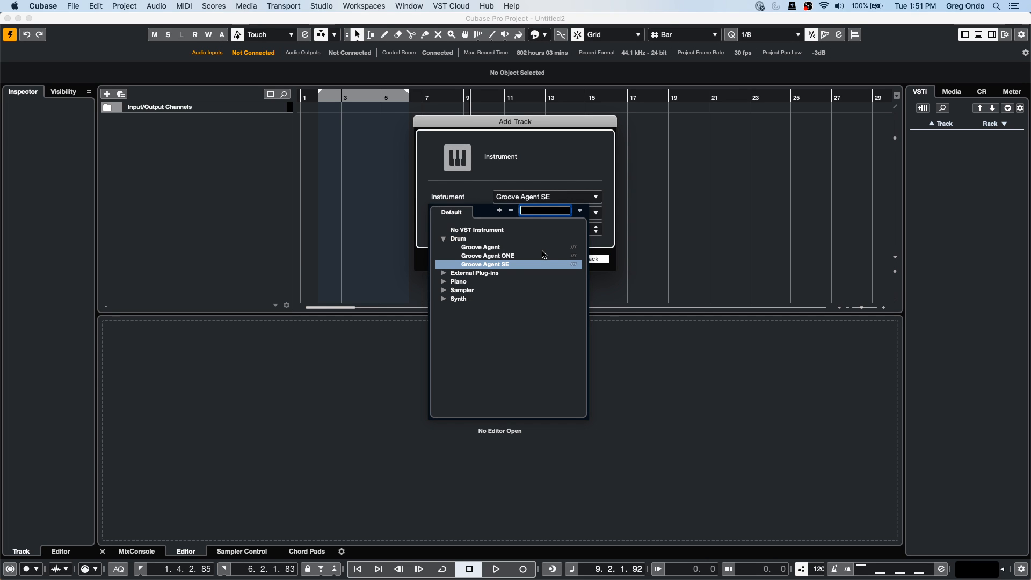
{"action": "left_click", "coordinate": [499, 248]}
{"action": "left_click", "coordinate": [598, 261]}
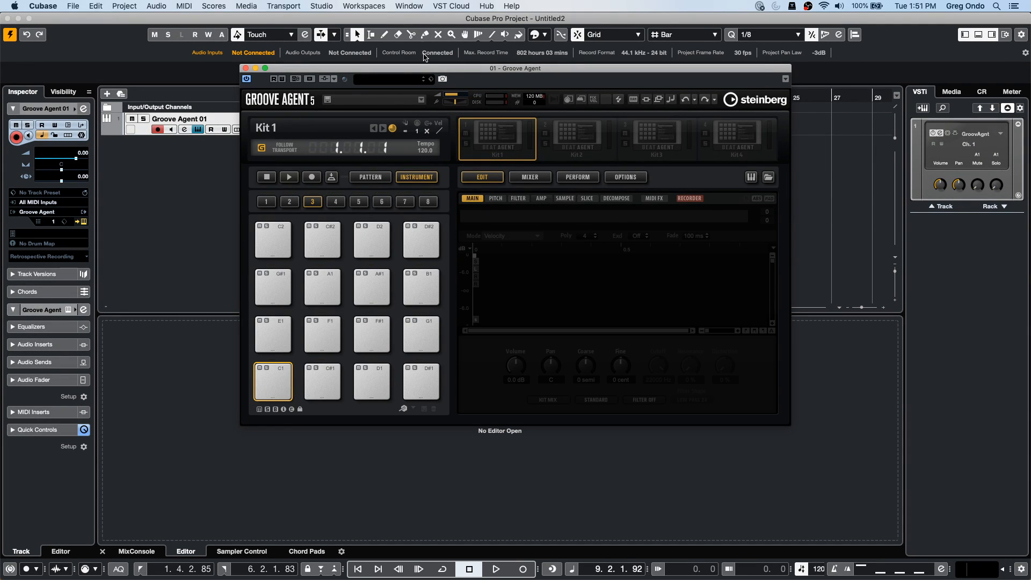
- Load the Triumph kit with its patterns from the Beat Agent Kits collection into Groove Agent's first kit slot
{"action": "left_click_drag", "start_coordinate": [404, 71], "coordinate": [323, 73]}
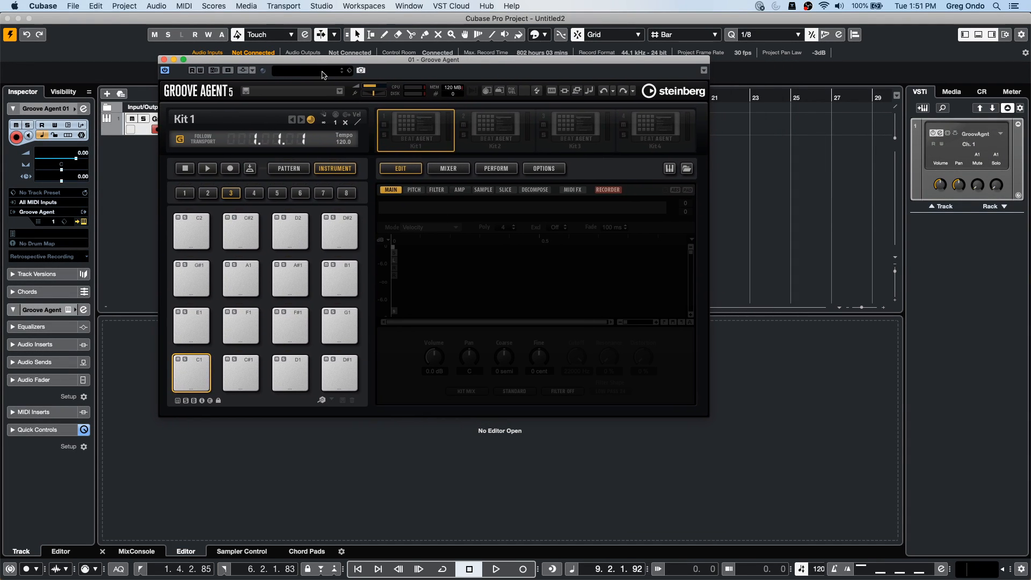
{"action": "right_click", "coordinate": [424, 132]}
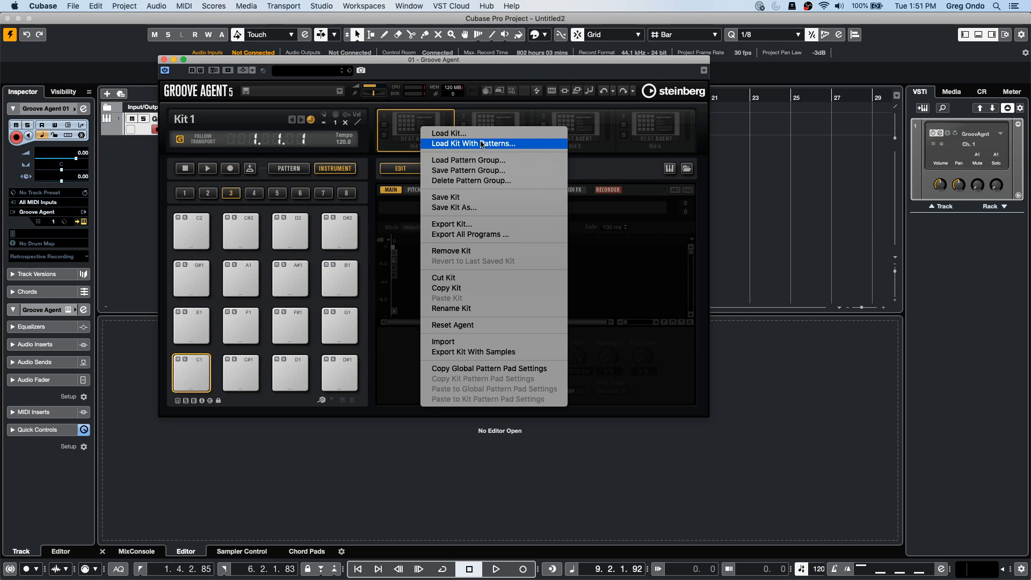
{"action": "left_click", "coordinate": [510, 143]}
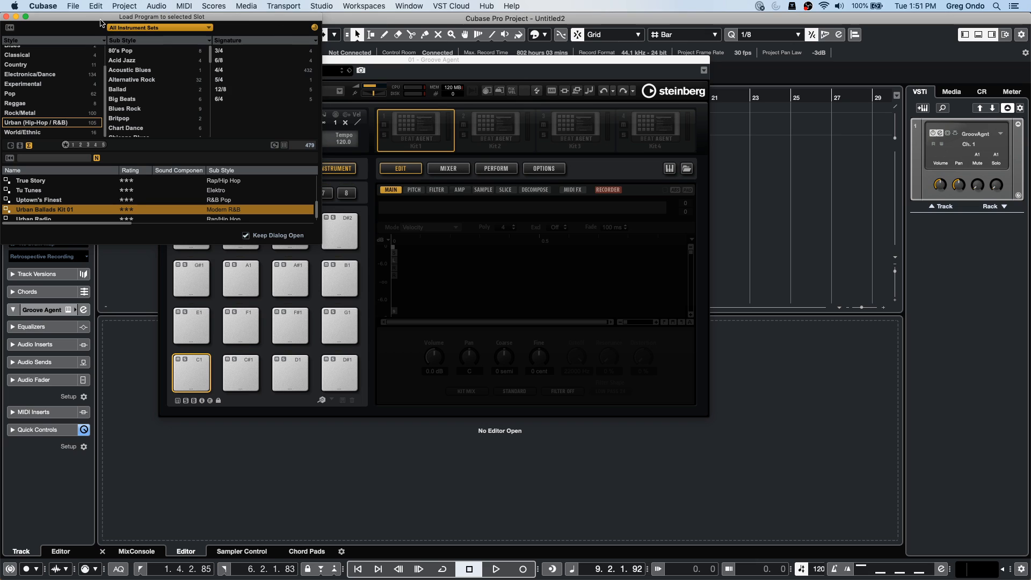
{"action": "left_click_drag", "start_coordinate": [101, 20], "coordinate": [212, 125]}
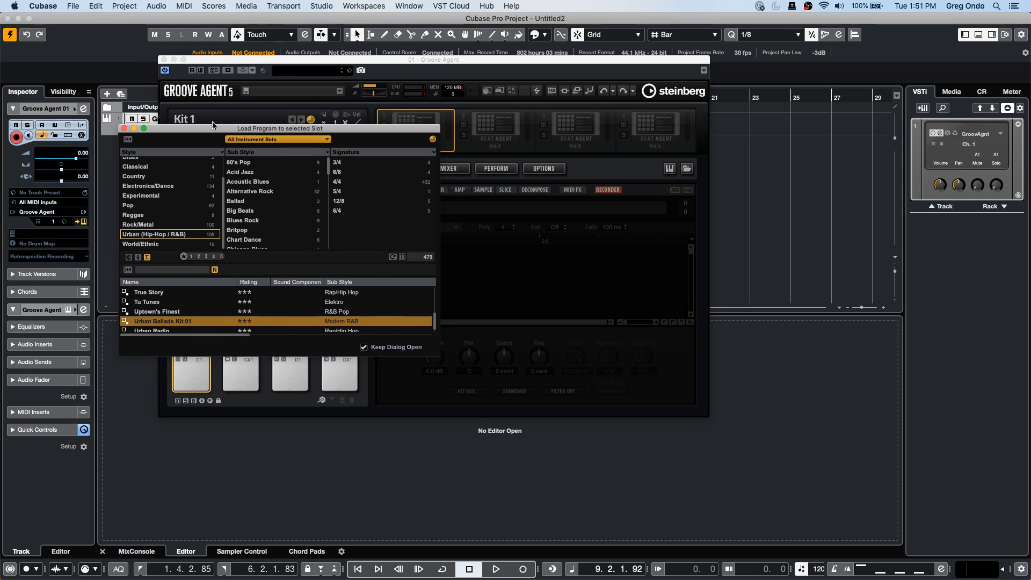
{"action": "left_click", "coordinate": [271, 140]}
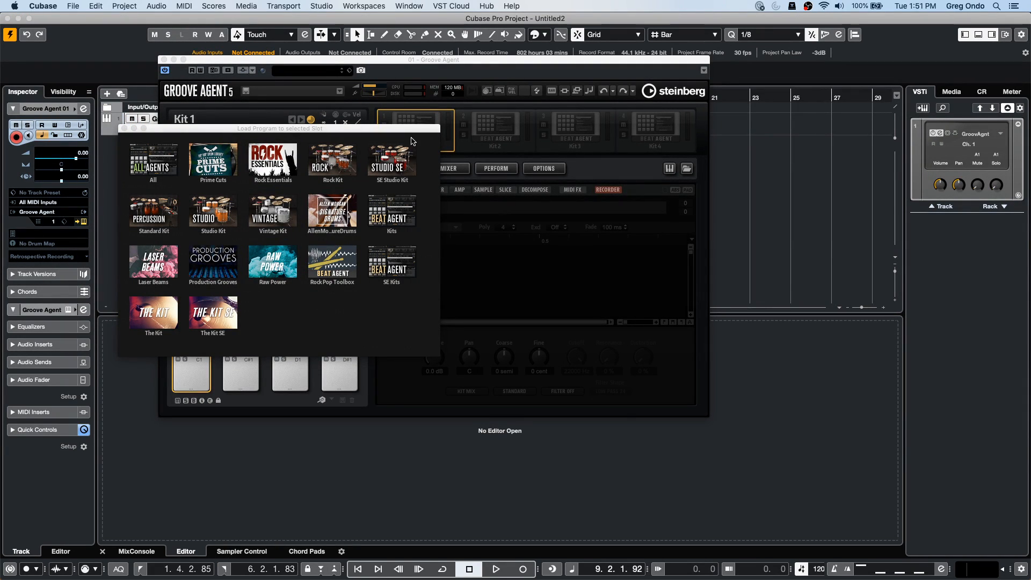
{"action": "left_click", "coordinate": [406, 203]}
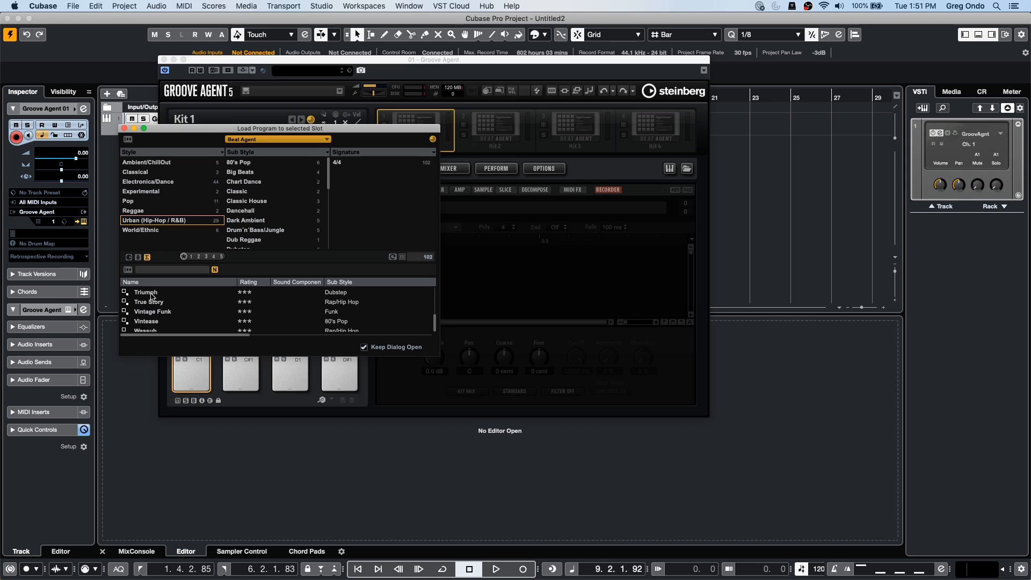
{"action": "double_click", "coordinate": [152, 294]}
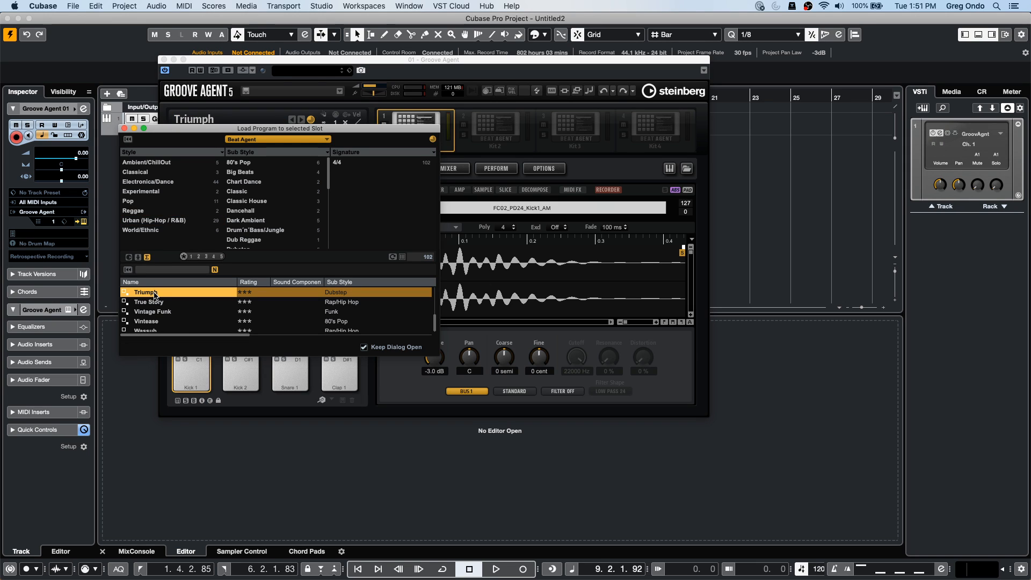
- Move the kit browser away from the pads and show the Triumph kit's pattern pads
{"action": "left_click_drag", "start_coordinate": [255, 128], "coordinate": [627, 151]}
{"action": "left_click", "coordinate": [285, 169]}
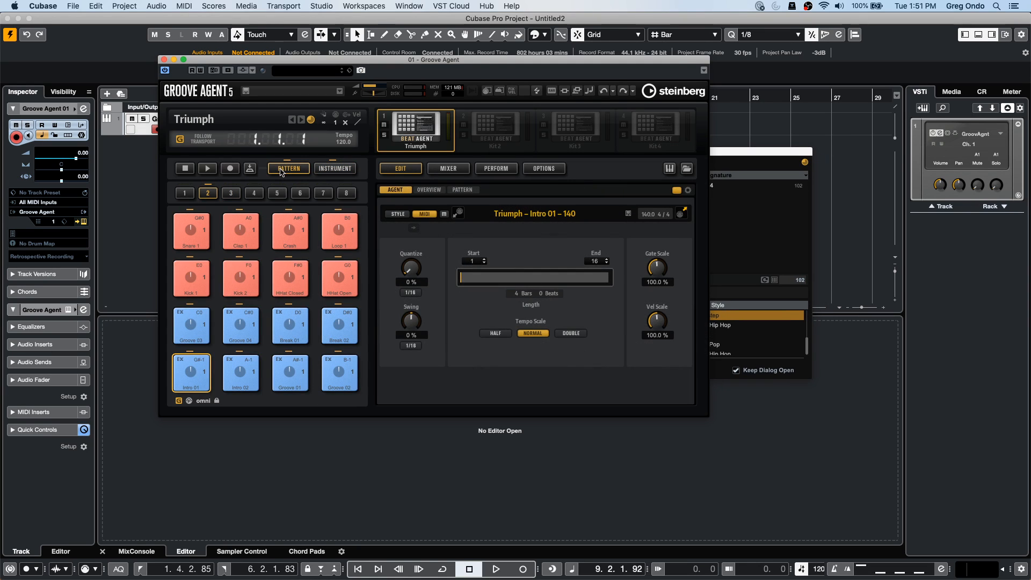
- Start Groove Agent playback and audition the Groove 03 and Intro 02 patterns of the Triumph kit
{"action": "left_click", "coordinate": [190, 325]}
{"action": "left_click", "coordinate": [208, 168]}
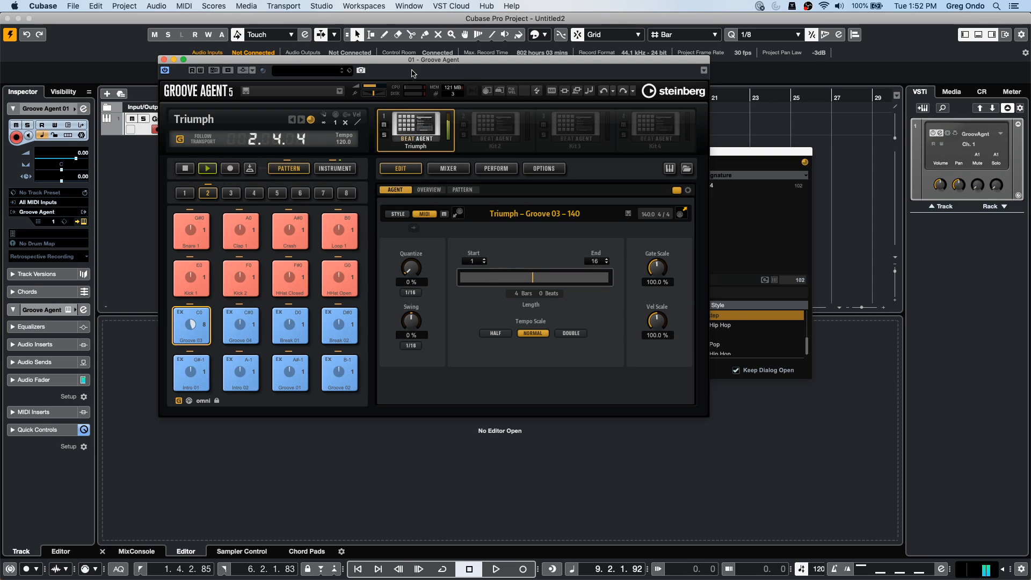
{"action": "left_click", "coordinate": [199, 367]}
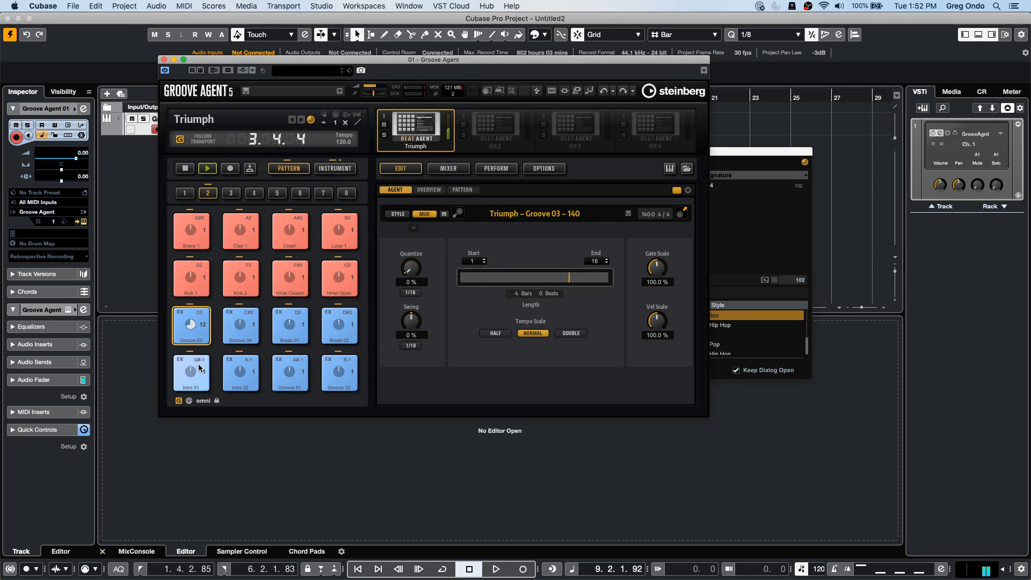
{"action": "left_click", "coordinate": [241, 375]}
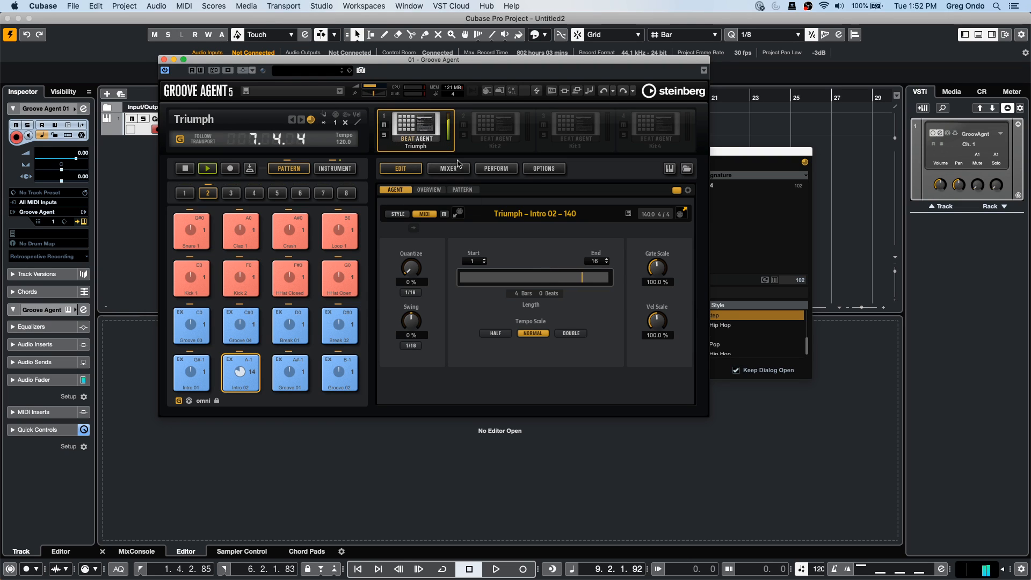
- Check the kit's instrument pads, return to the pattern pads and audition the Kick 2 and Kick 1 patterns
{"action": "left_click", "coordinate": [322, 169]}
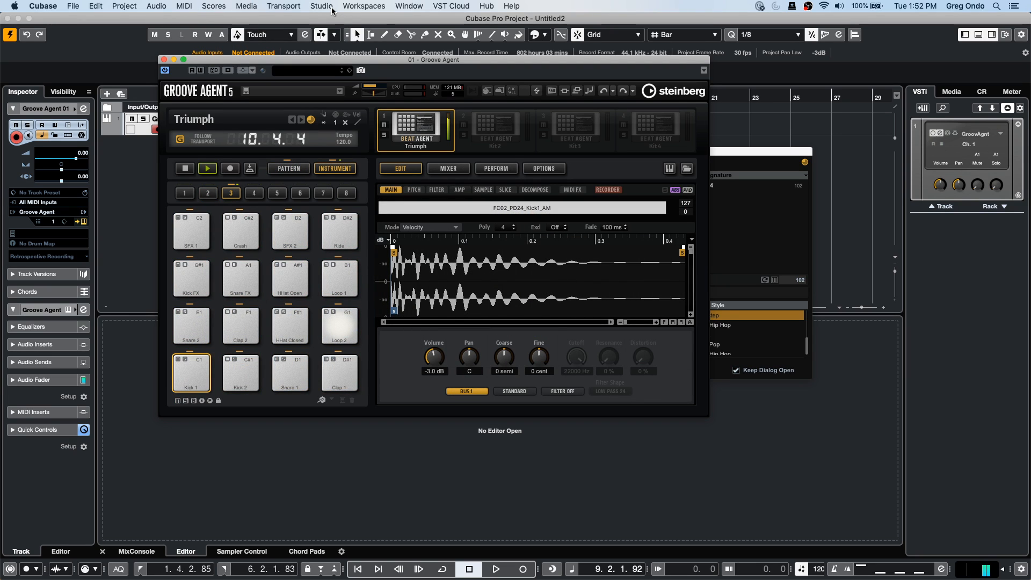
{"action": "left_click", "coordinate": [289, 168]}
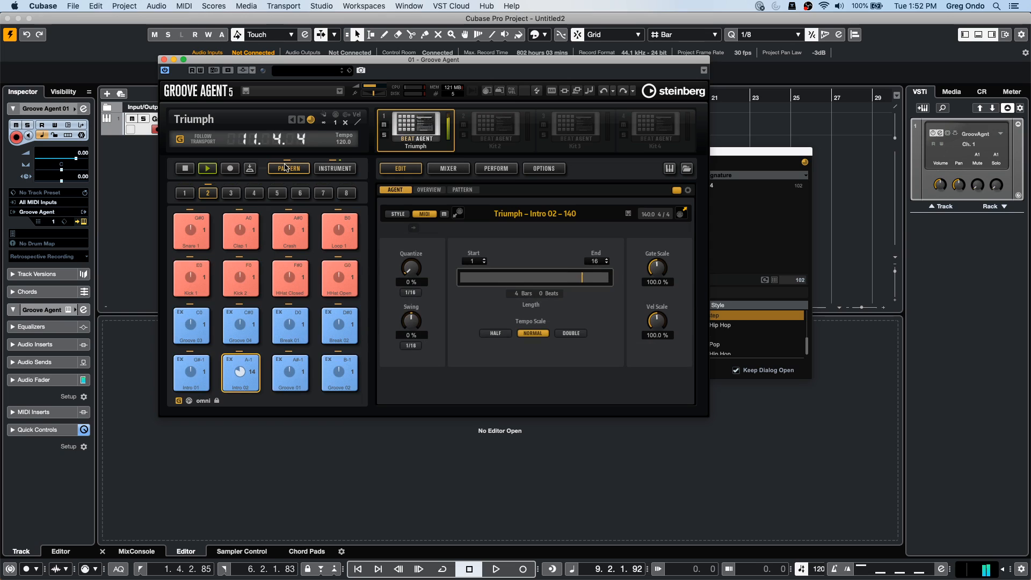
{"action": "left_click", "coordinate": [240, 277]}
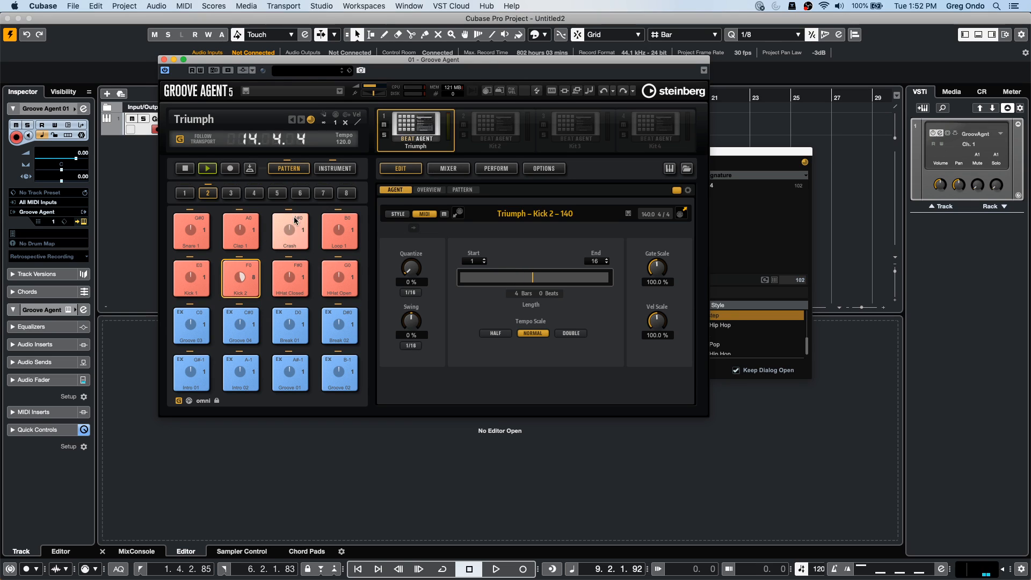
{"action": "left_click", "coordinate": [196, 265]}
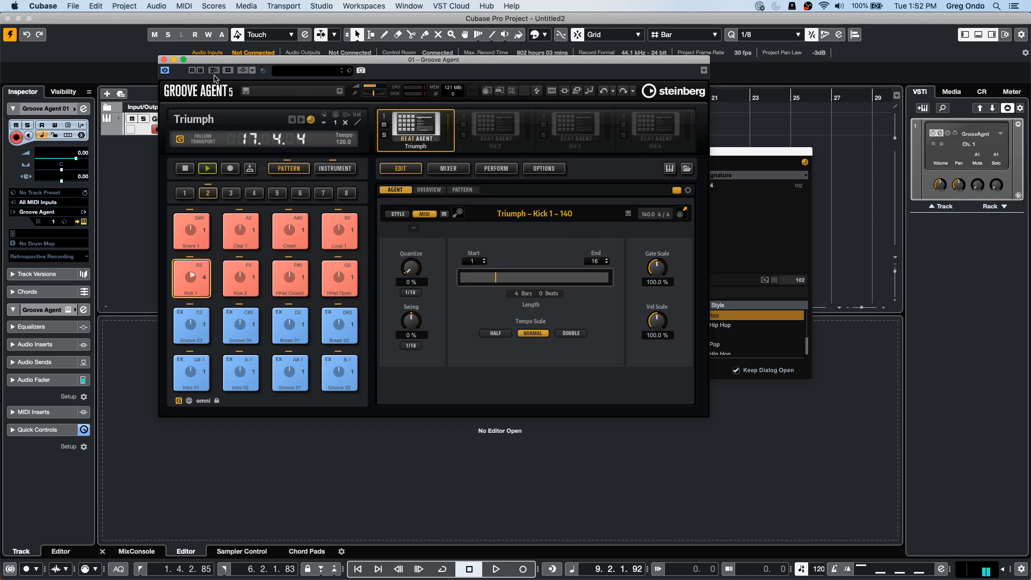
- Move Groove Agent off the track list and add a REVelation FX channel with stereo output to the selected Groove Agent track
{"action": "left_click_drag", "start_coordinate": [237, 61], "coordinate": [491, 163]}
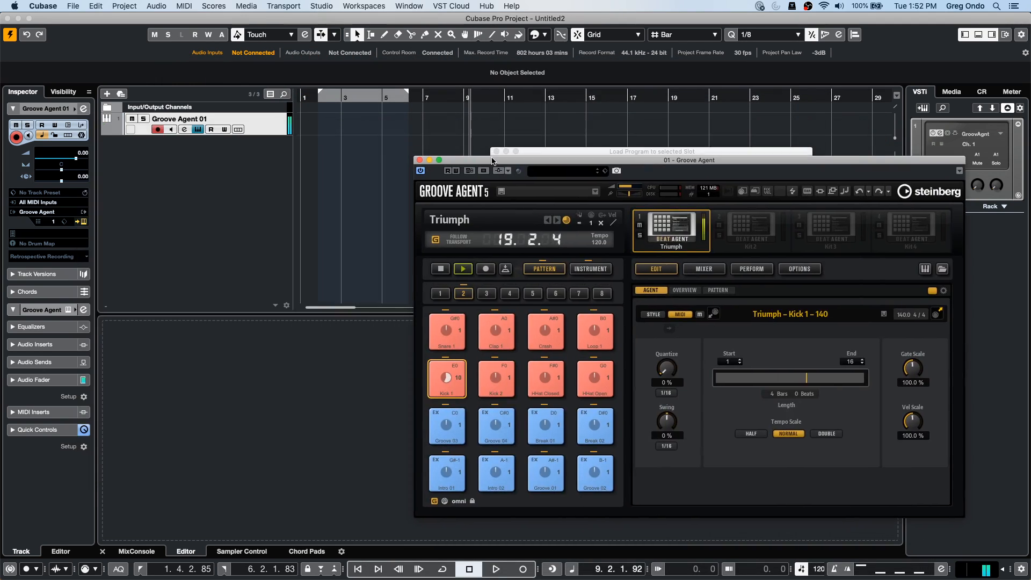
{"action": "right_click", "coordinate": [169, 143]}
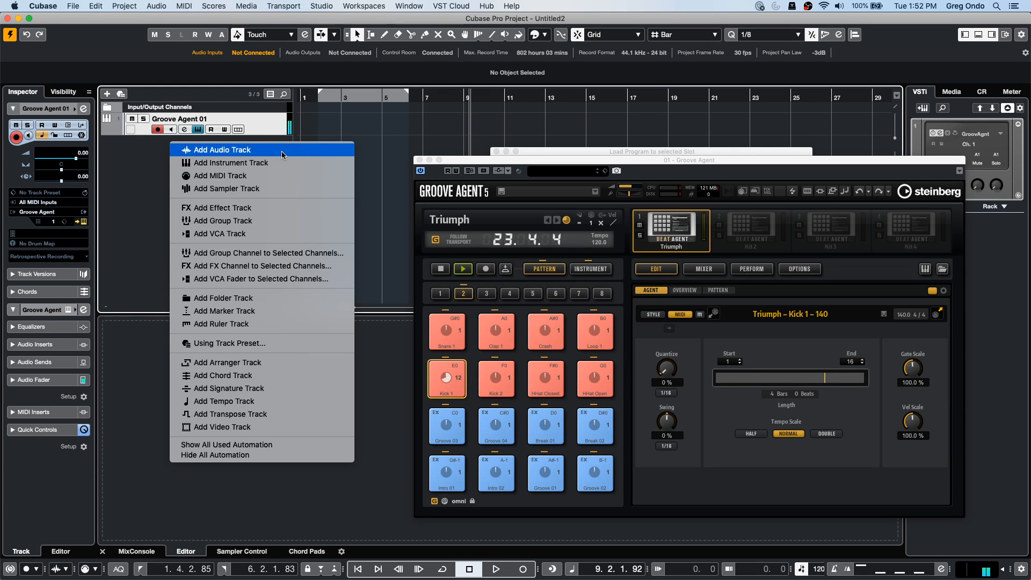
{"action": "right_click", "coordinate": [267, 129]}
{"action": "left_click", "coordinate": [267, 129]}
{"action": "right_click", "coordinate": [267, 129]}
{"action": "mouse_move", "coordinate": [337, 134]}
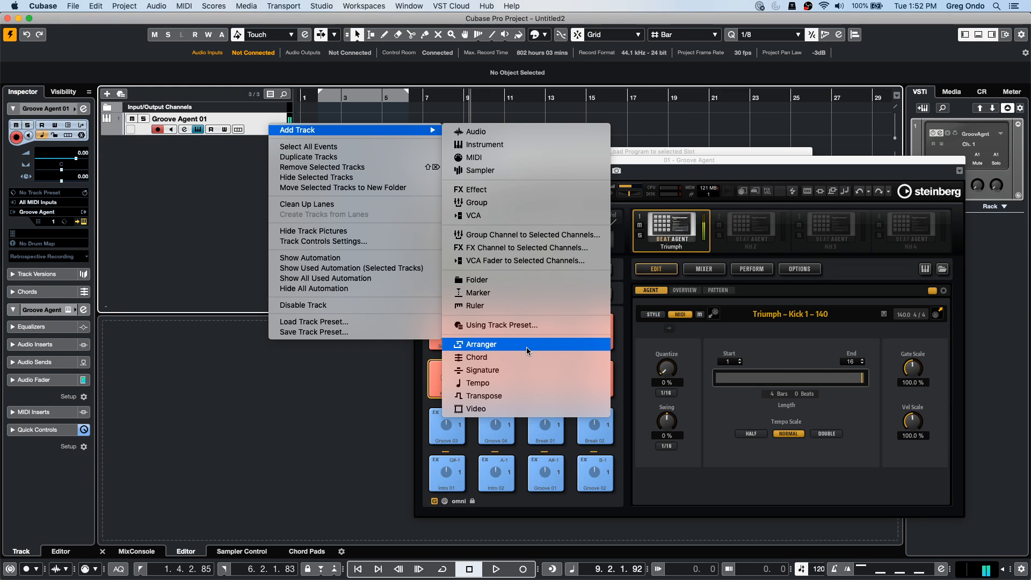
{"action": "left_click", "coordinate": [527, 249]}
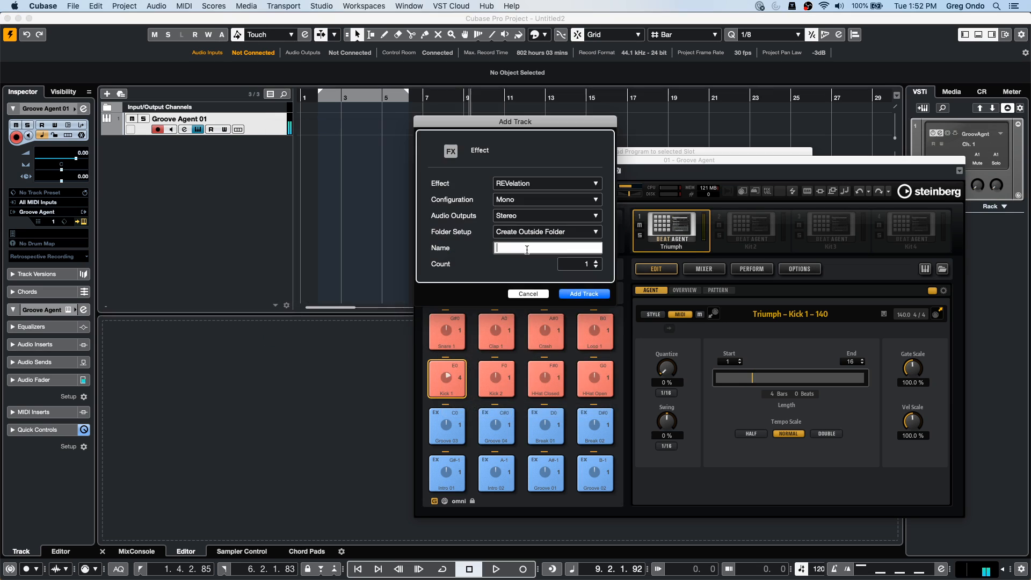
{"action": "left_click", "coordinate": [566, 295]}
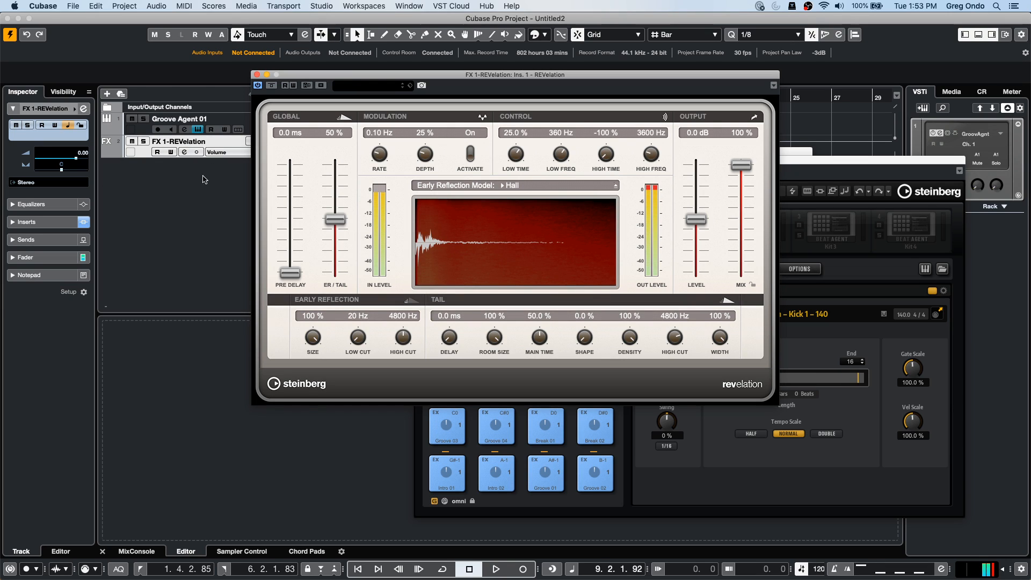
- Insert the Gate dynamics effect after REVelation in the second insert slot of the FX channel
{"action": "left_click", "coordinate": [126, 155]}
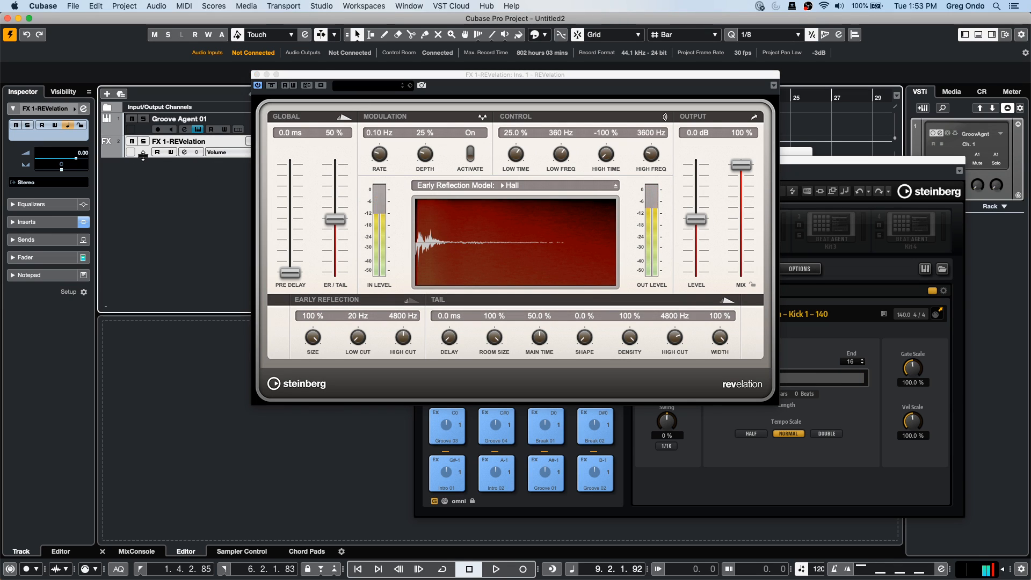
{"action": "left_click", "coordinate": [41, 221]}
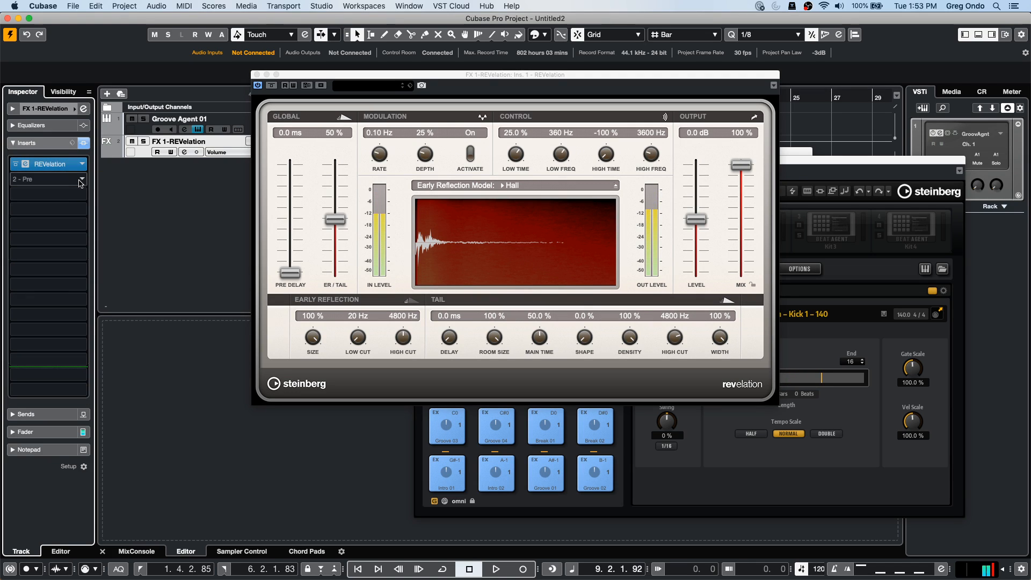
{"action": "left_click", "coordinate": [81, 181]}
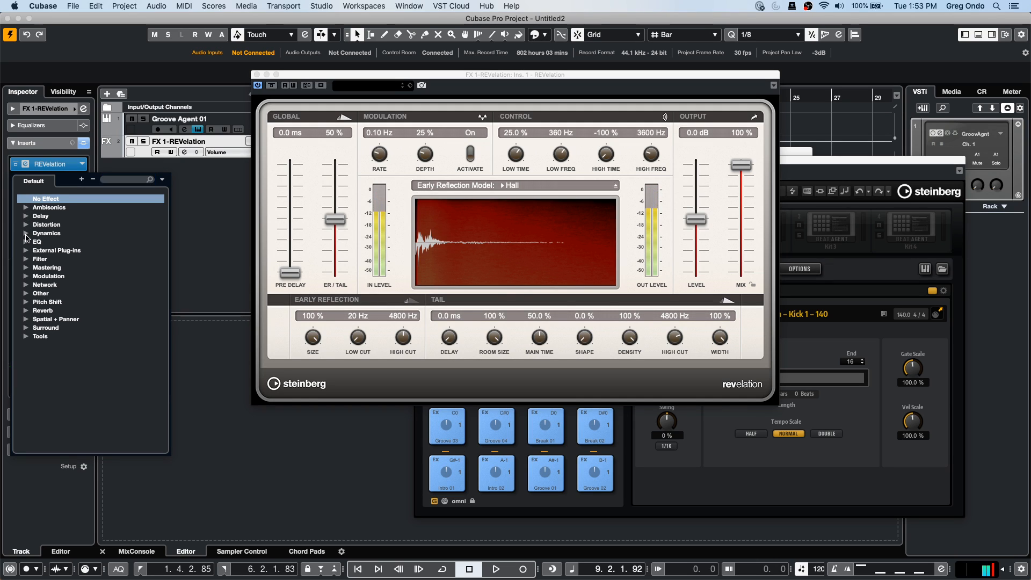
{"action": "left_click", "coordinate": [25, 233]}
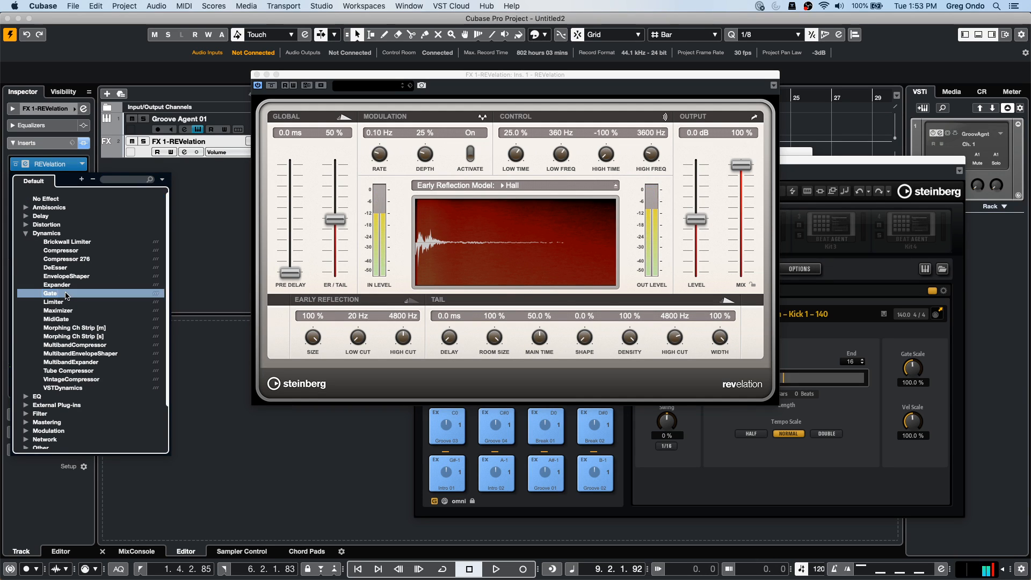
{"action": "left_click", "coordinate": [65, 294]}
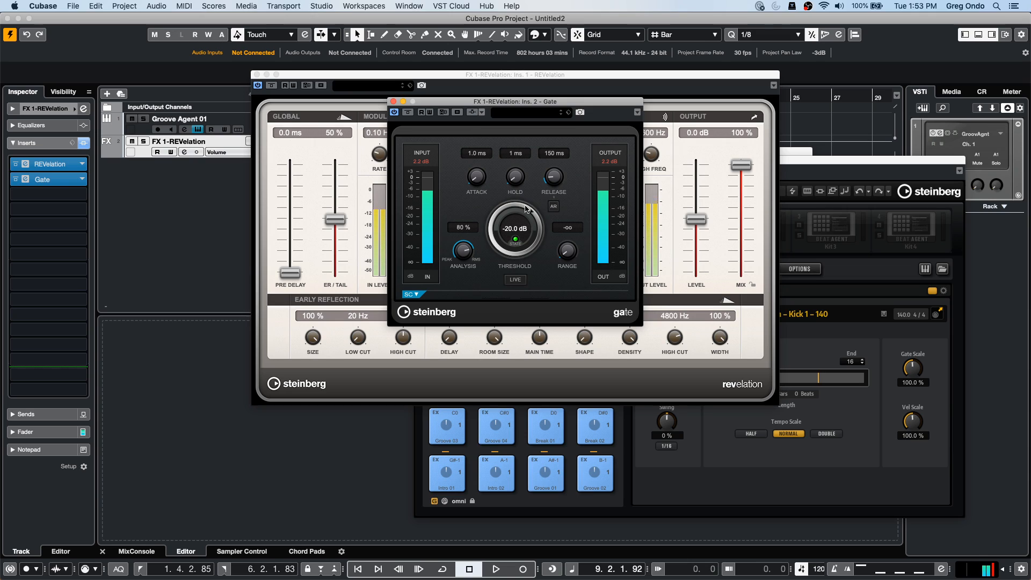
- Set the Gate's analysis to 69 %, attack to 116 ms, release to 76 ms and threshold to -11.9 dB
{"action": "left_click_drag", "start_coordinate": [465, 247], "coordinate": [466, 260]}
{"action": "left_click_drag", "start_coordinate": [473, 178], "coordinate": [474, 169]}
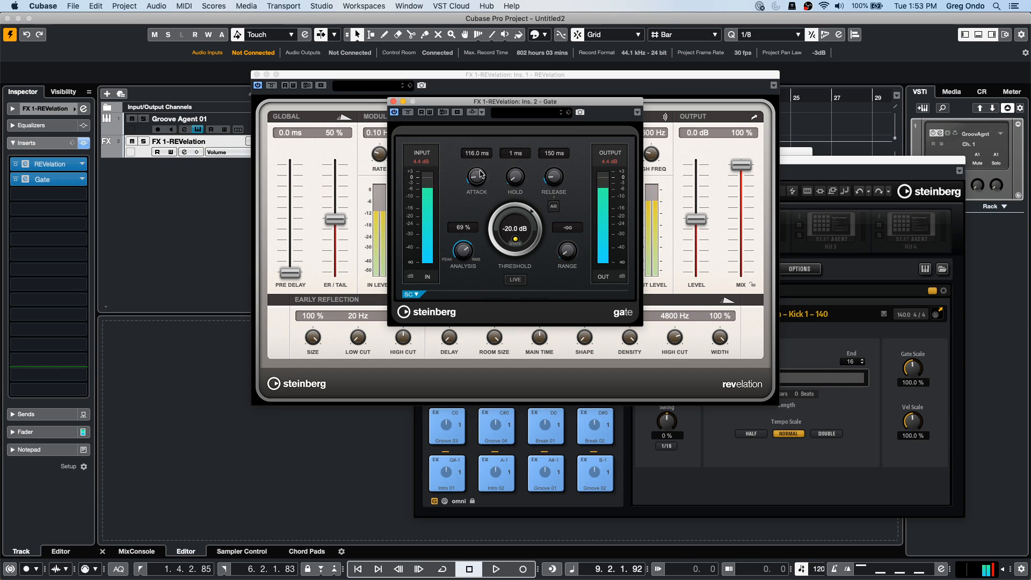
{"action": "left_click_drag", "start_coordinate": [551, 175], "coordinate": [547, 202]}
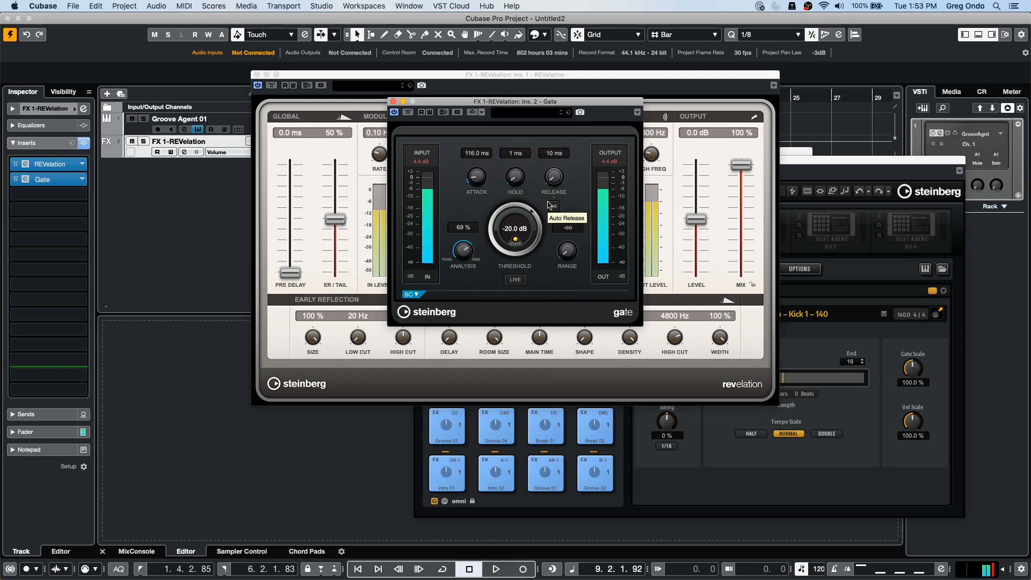
{"action": "left_click_drag", "start_coordinate": [549, 183], "coordinate": [550, 177]}
{"action": "left_click_drag", "start_coordinate": [504, 228], "coordinate": [489, 253]}
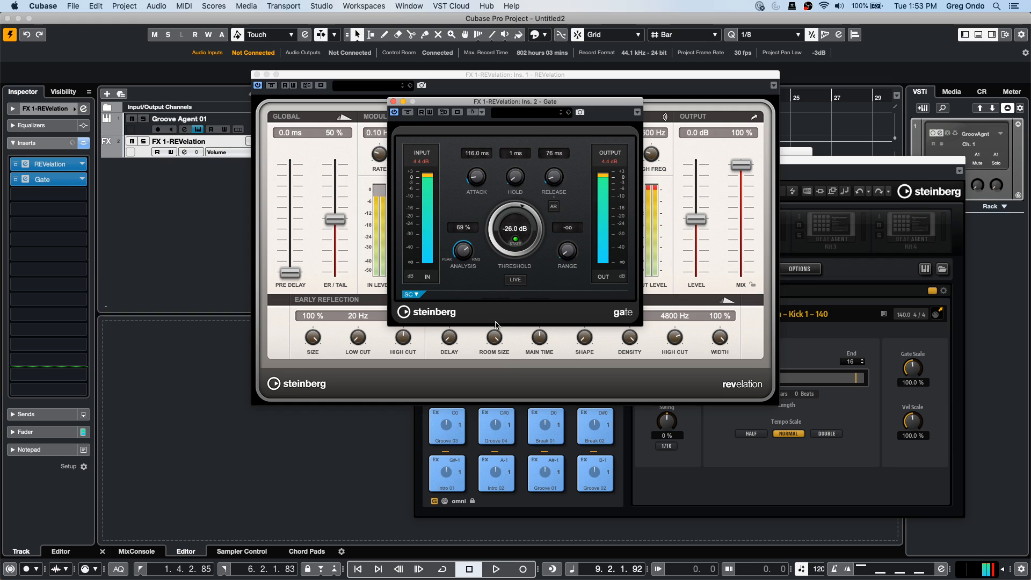
{"action": "left_click_drag", "start_coordinate": [380, 578], "coordinate": [378, 176]}
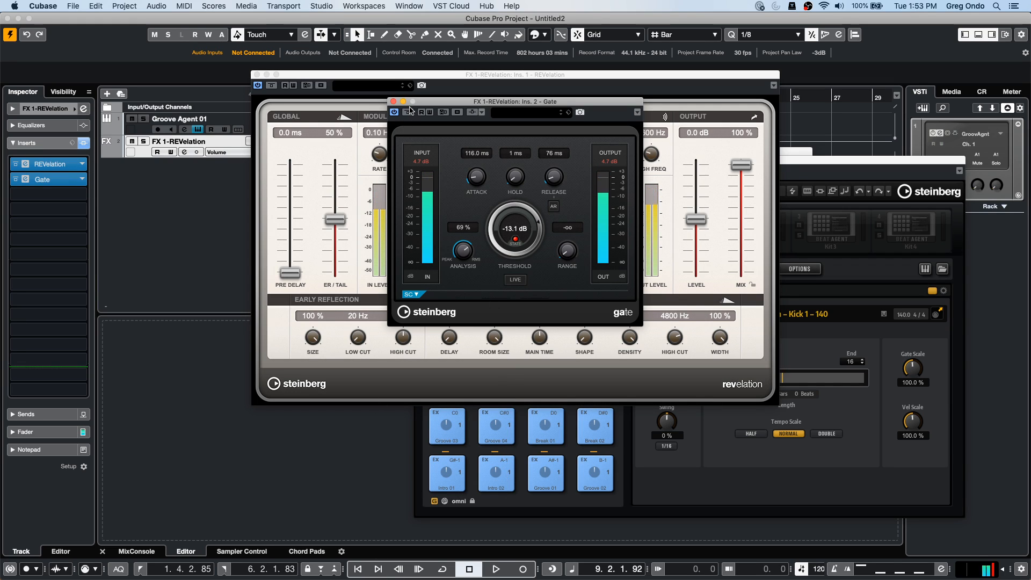
{"action": "left_click_drag", "start_coordinate": [410, 110], "coordinate": [439, 99]}
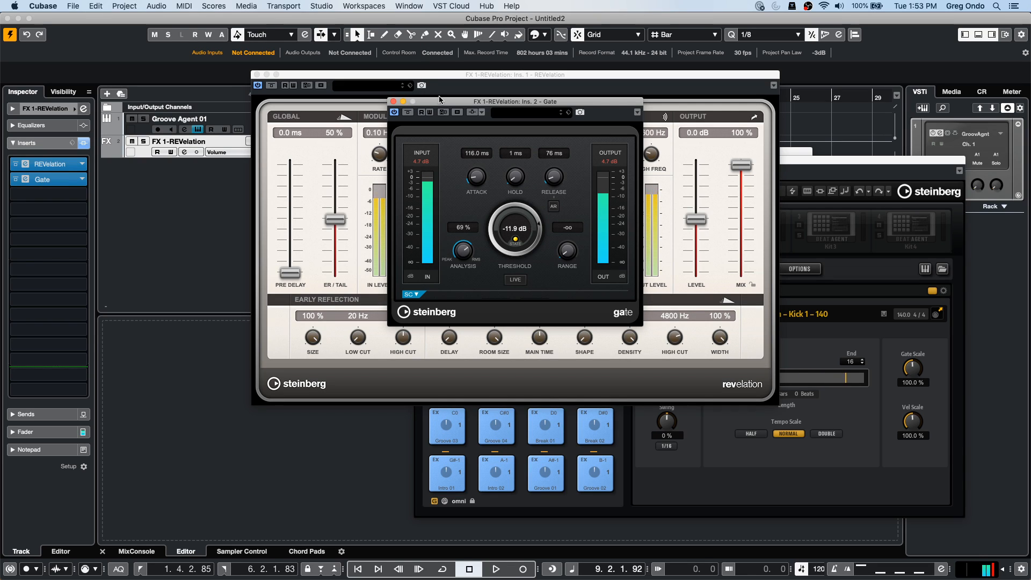
- Compare the reverb with the Gate off and on, and audition the Intro 01 and Groove 03 patterns through it
{"action": "left_click", "coordinate": [395, 112]}
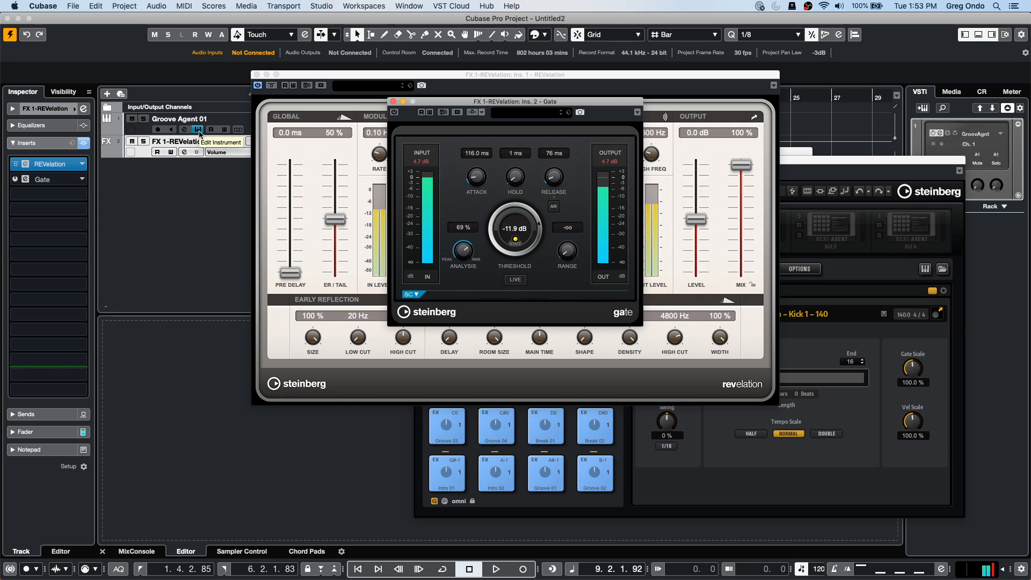
{"action": "left_click", "coordinate": [395, 113]}
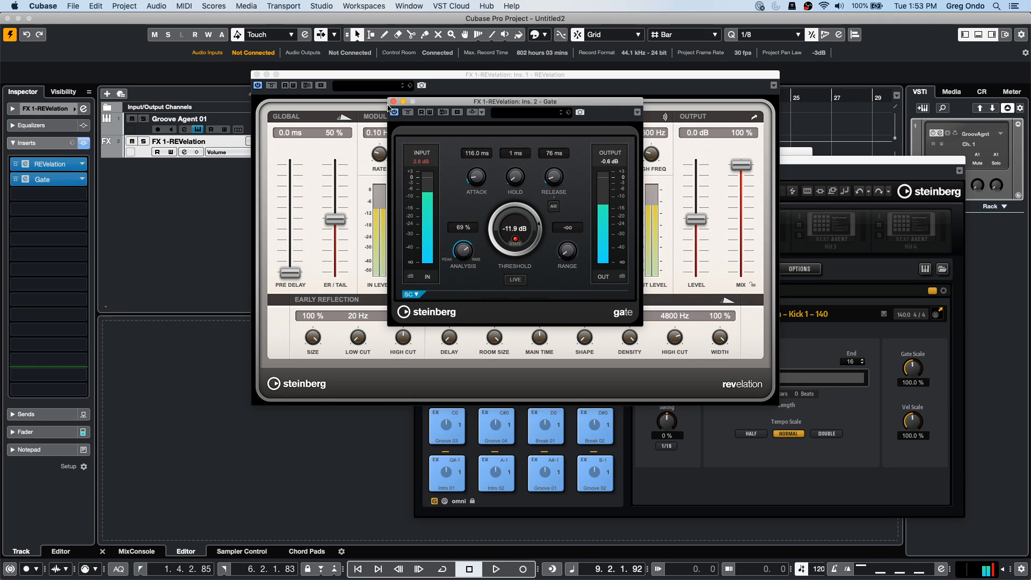
{"action": "left_click", "coordinate": [449, 470]}
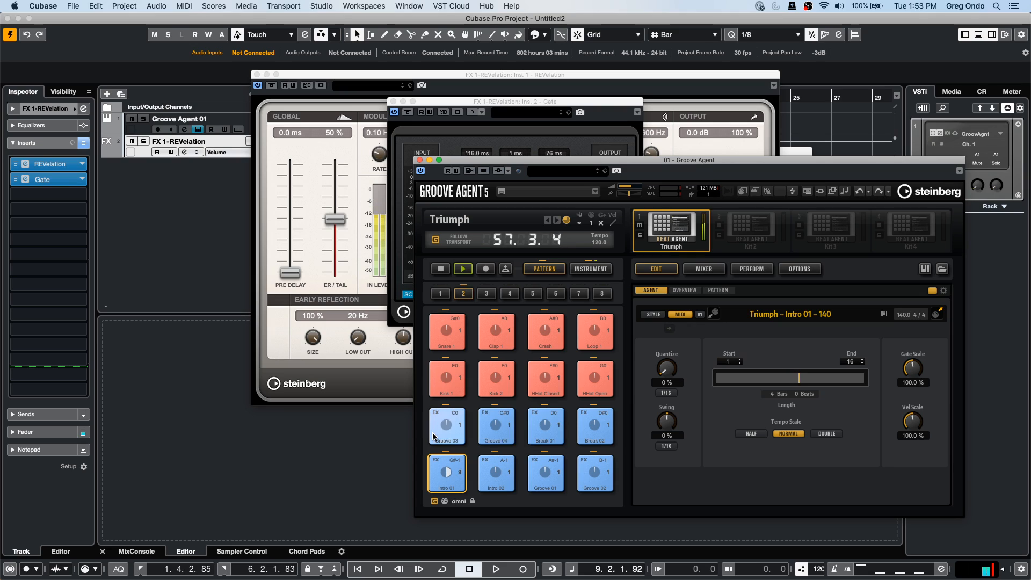
{"action": "left_click", "coordinate": [445, 422]}
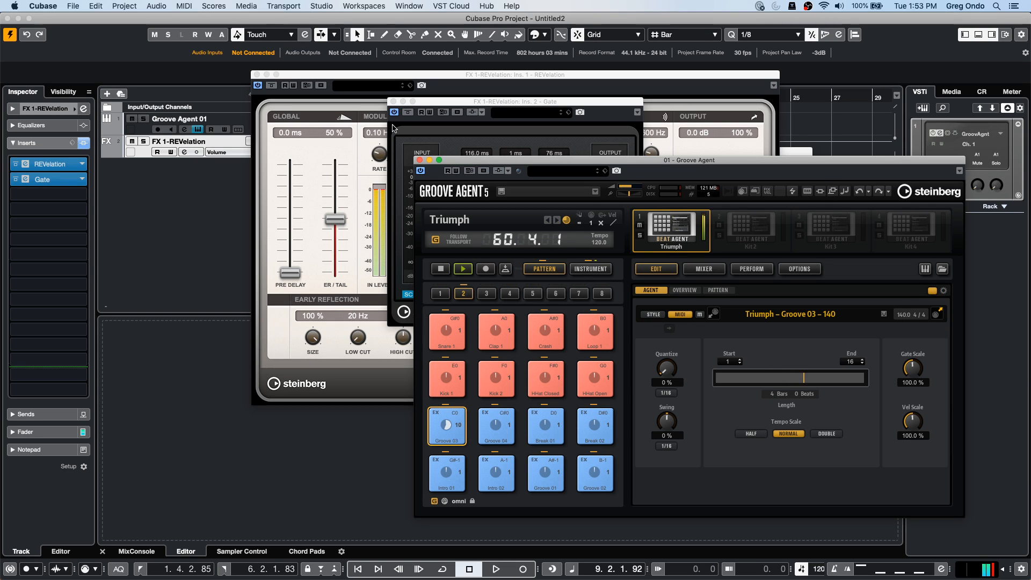
- Move the Gate window clear of Groove Agent and compare the sound with the Gate and REVelation each switched off and on
{"action": "left_click_drag", "start_coordinate": [488, 106], "coordinate": [266, 160]}
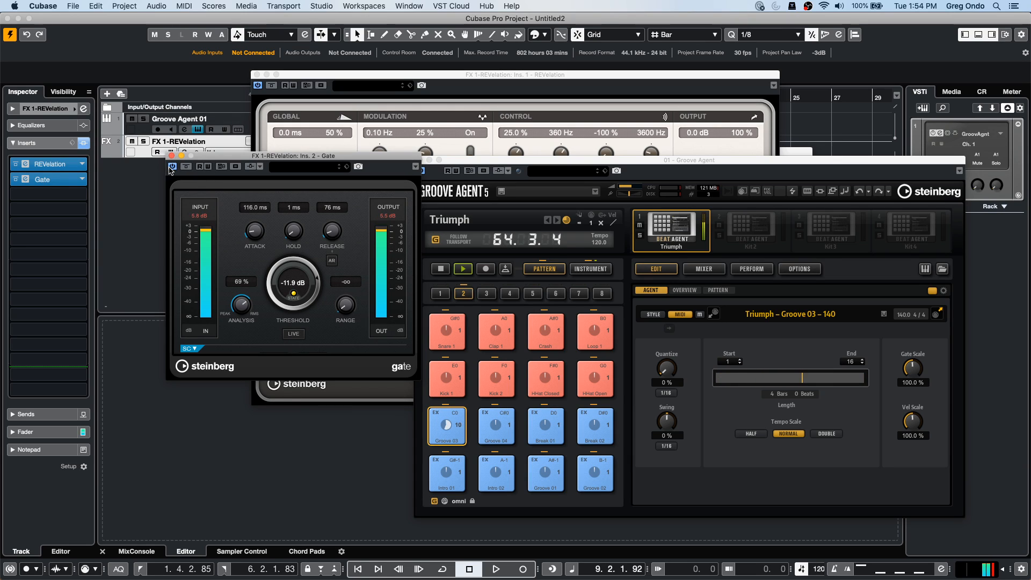
{"action": "left_click", "coordinate": [185, 168]}
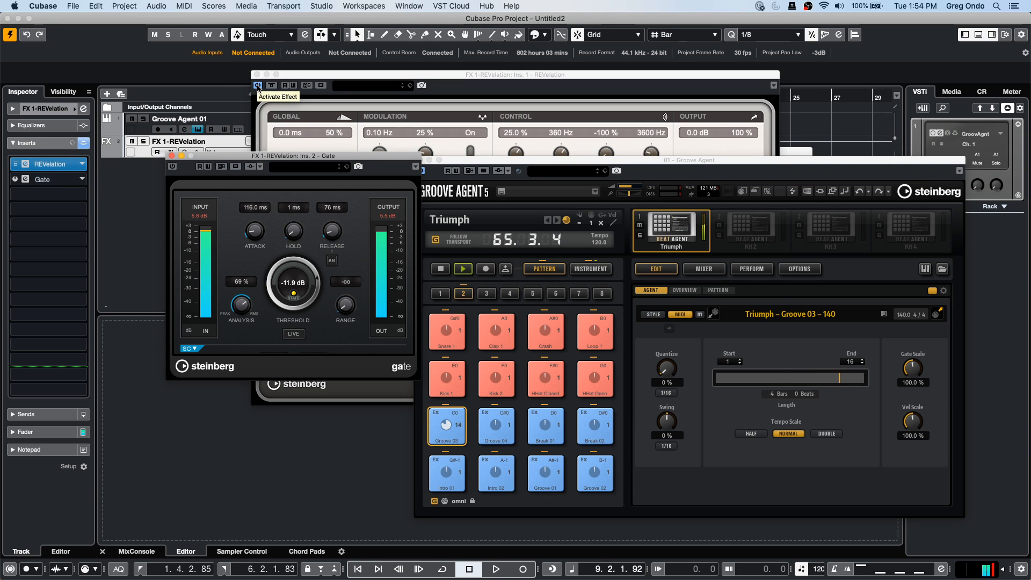
{"action": "left_click", "coordinate": [257, 86]}
{"action": "left_click", "coordinate": [173, 167]}
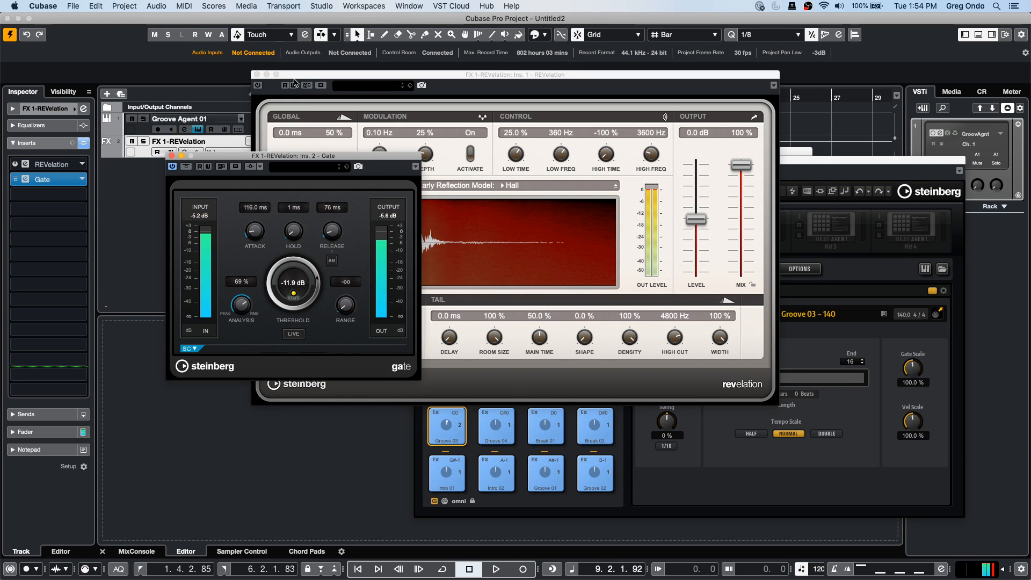
{"action": "left_click", "coordinate": [258, 86]}
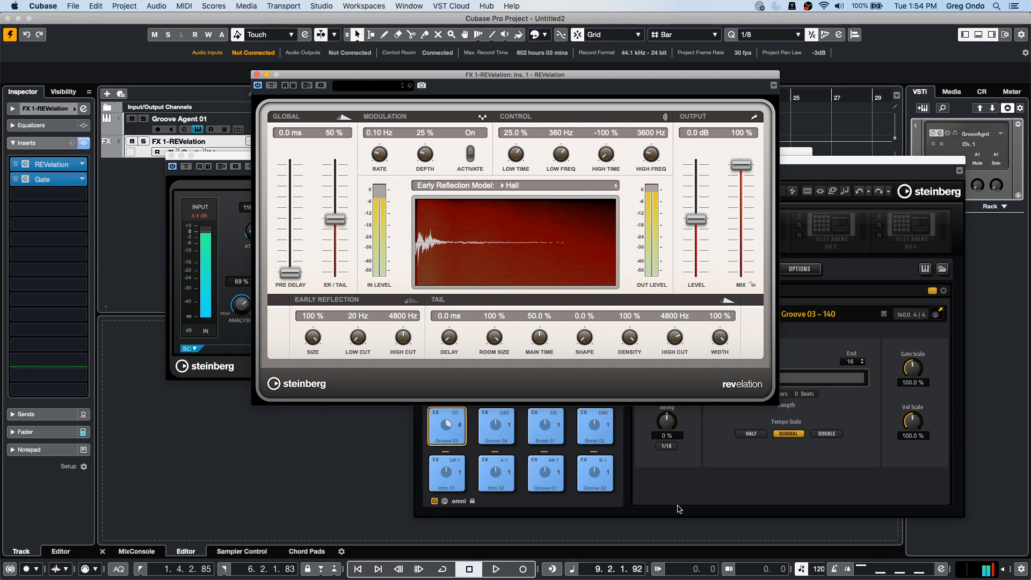
- Trigger the Groove 02 pattern, stop Groove Agent's playback and close the Groove Agent, REVelation and Gate windows
{"action": "left_click", "coordinate": [607, 488]}
{"action": "left_click", "coordinate": [448, 274]}
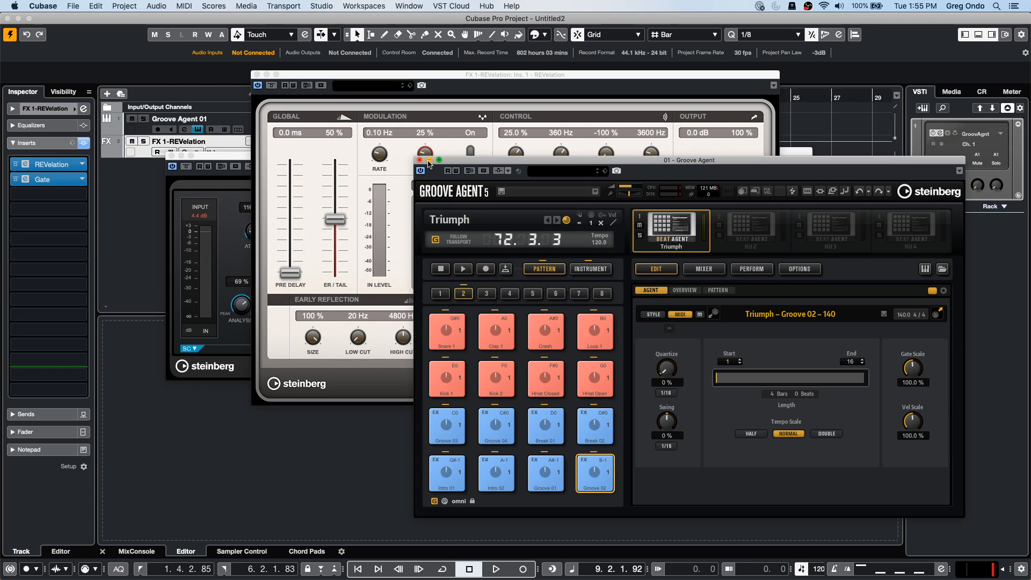
{"action": "left_click", "coordinate": [420, 160]}
{"action": "left_click", "coordinate": [256, 75]}
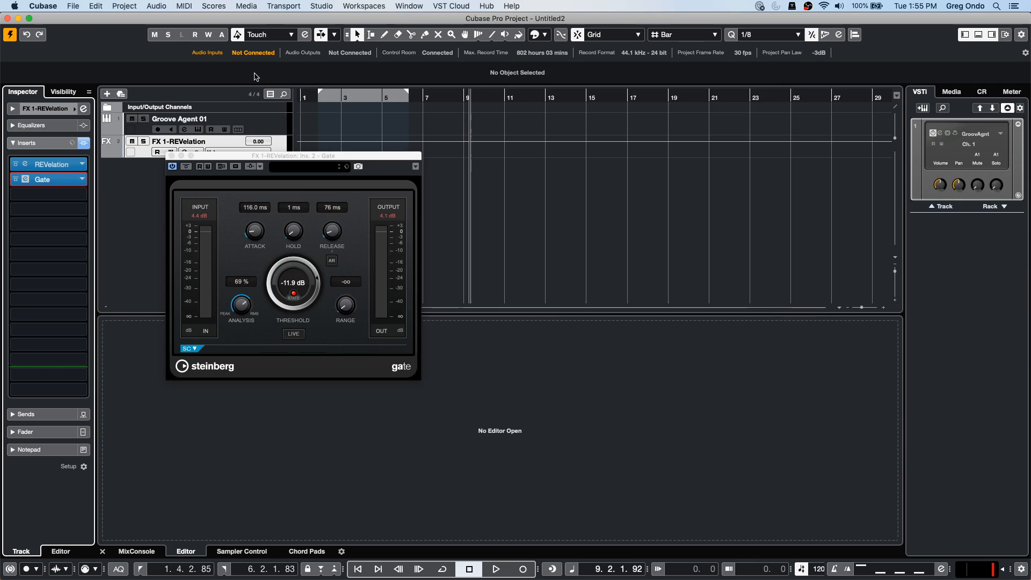
{"action": "left_click", "coordinate": [172, 156]}
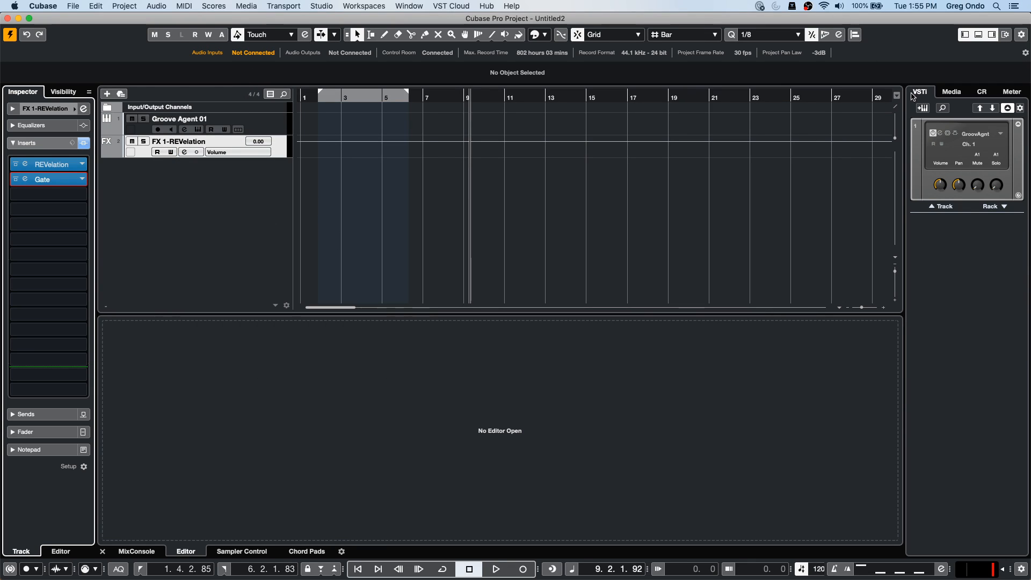
- Audition Futurechill - 01 - Audio - Beat 1 from the Ambient Lounge loops and add it to the project as a new audio track
{"action": "left_click", "coordinate": [951, 93]}
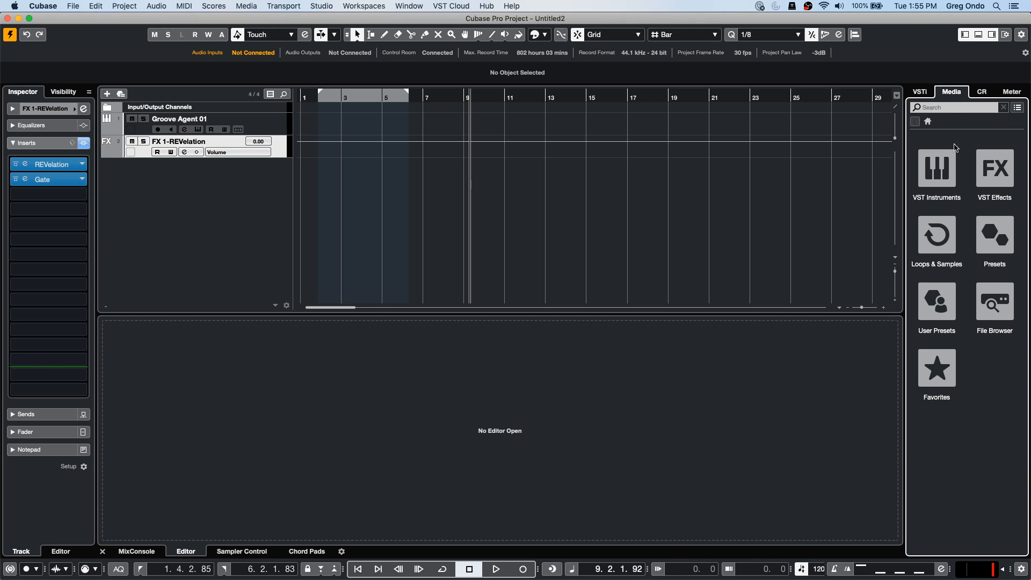
{"action": "left_click", "coordinate": [937, 234]}
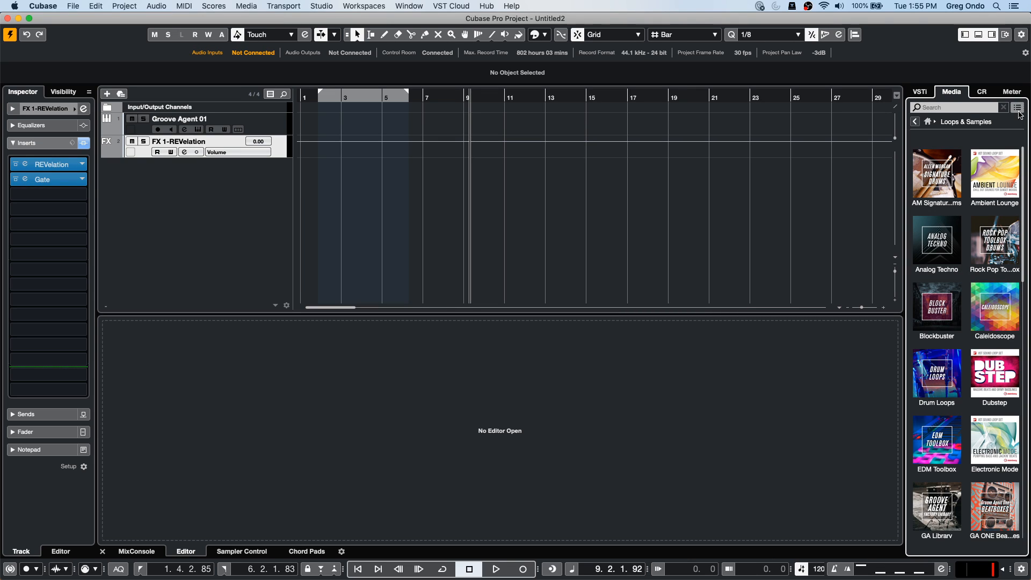
{"action": "left_click", "coordinate": [987, 177]}
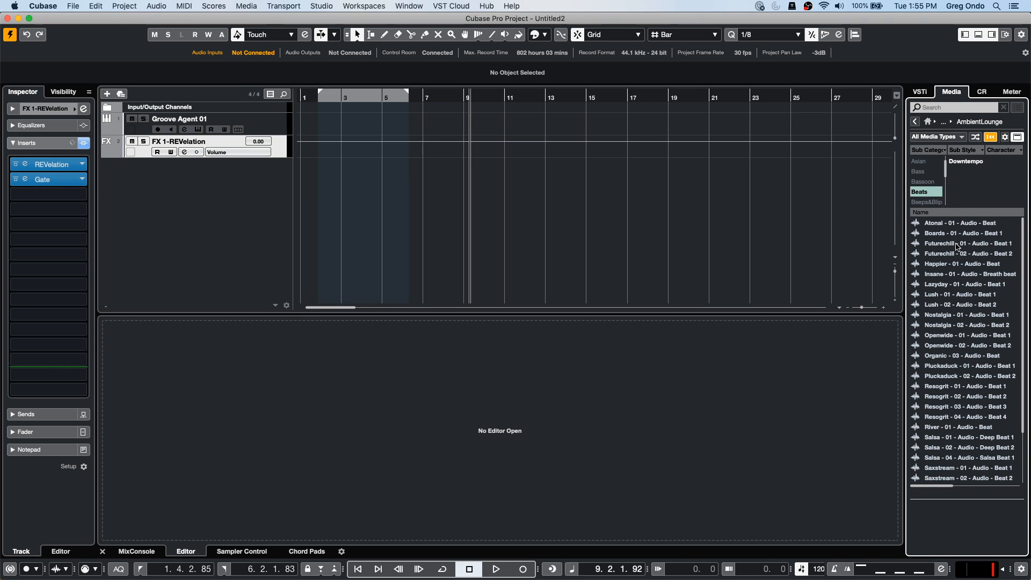
{"action": "left_click", "coordinate": [957, 244]}
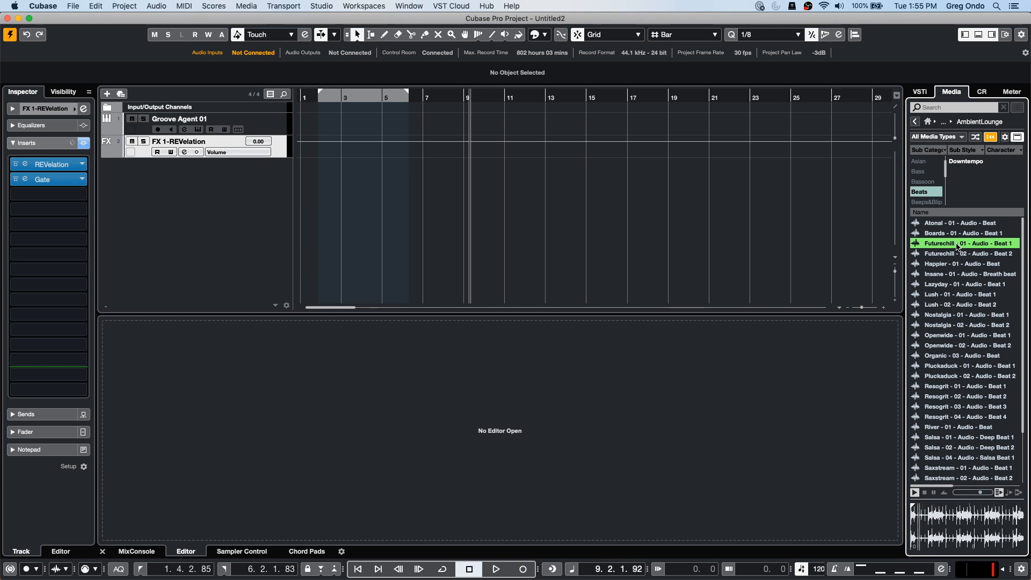
{"action": "left_click_drag", "start_coordinate": [953, 245], "coordinate": [129, 185]}
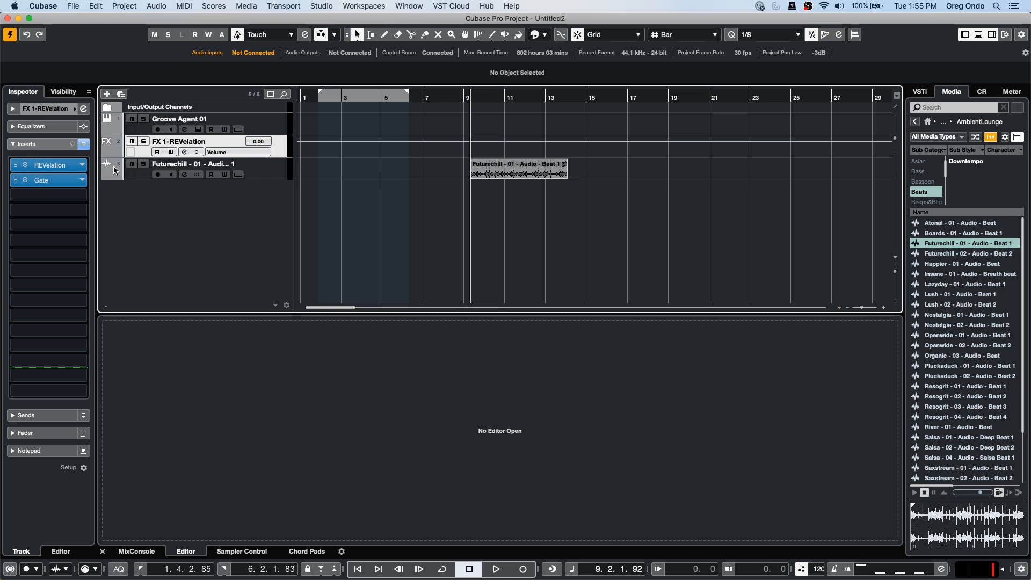
{"action": "left_click", "coordinate": [262, 181]}
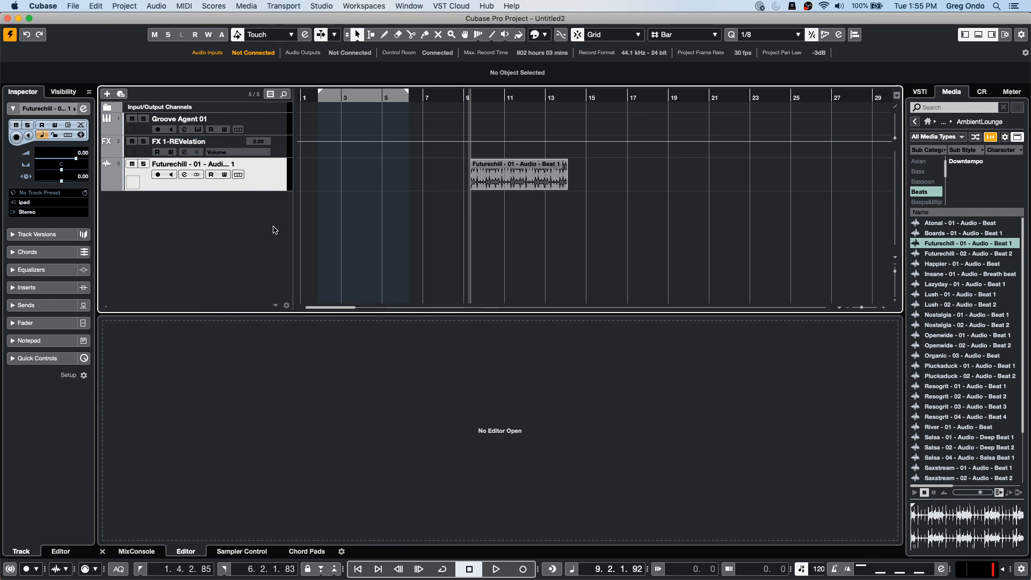
- Add an instrument track using the Retrologue synth with stereo audio outputs
{"action": "right_click", "coordinate": [246, 218]}
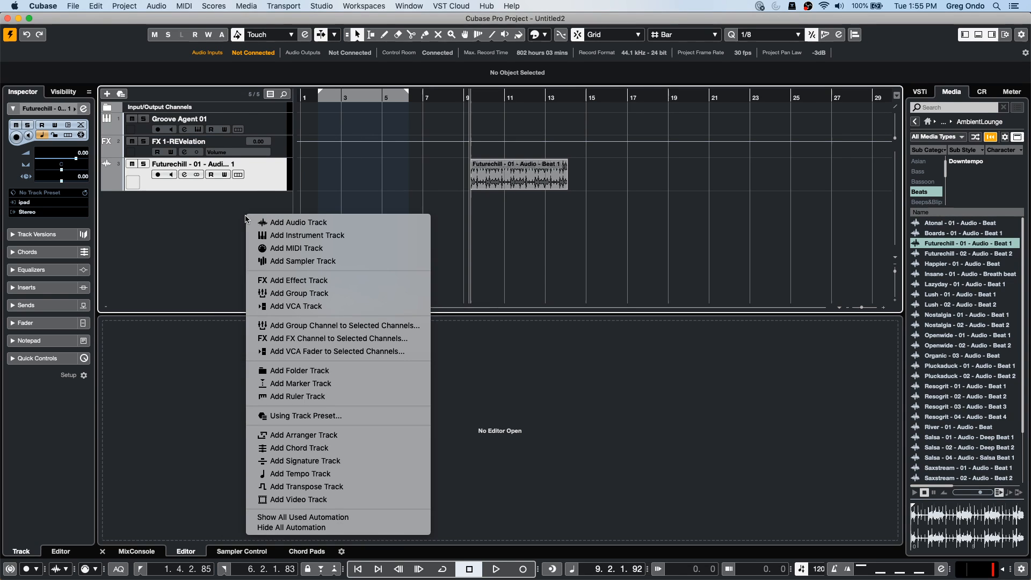
{"action": "left_click", "coordinate": [338, 236]}
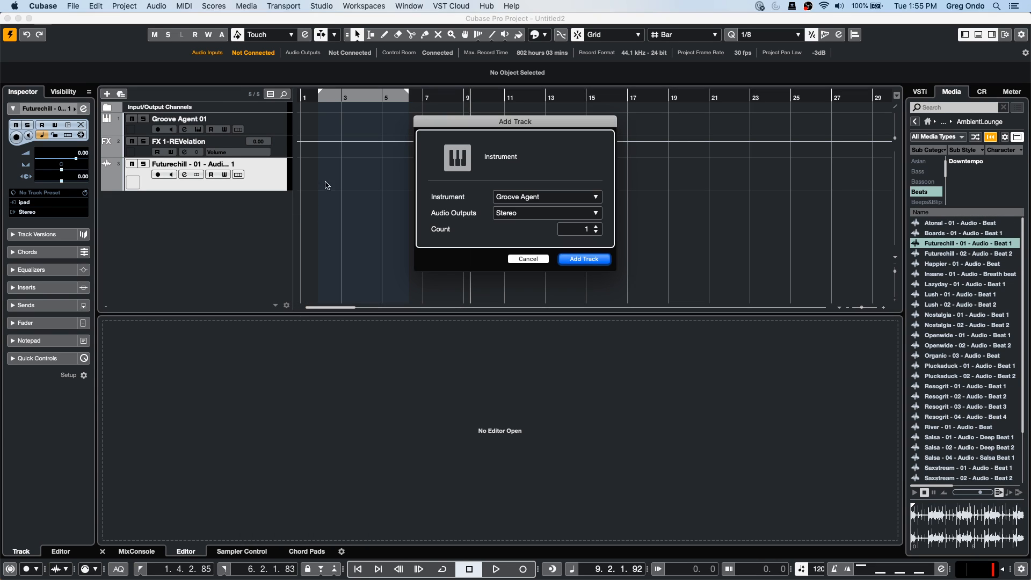
{"action": "left_click", "coordinate": [535, 197]}
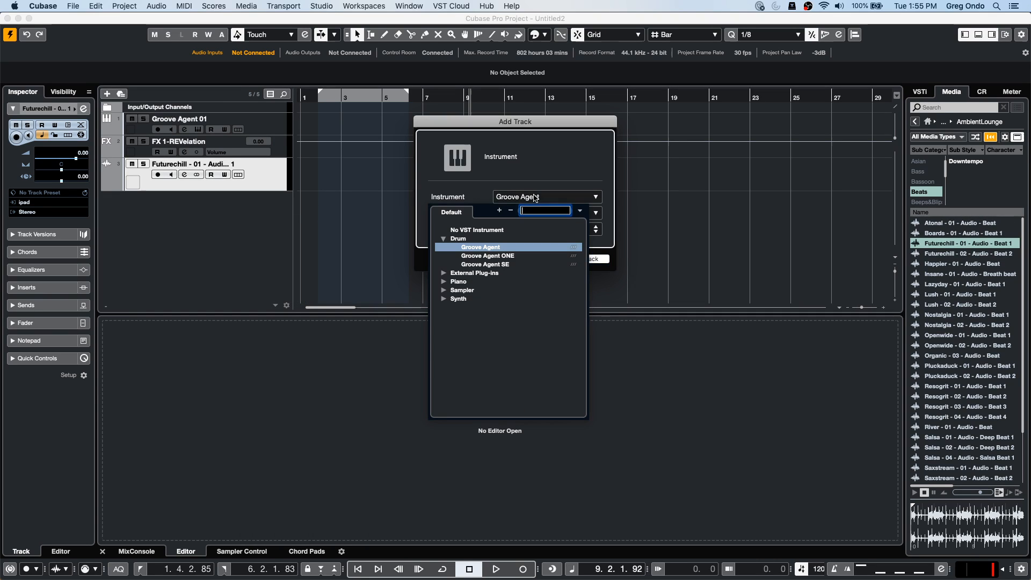
{"action": "left_click", "coordinate": [444, 299]}
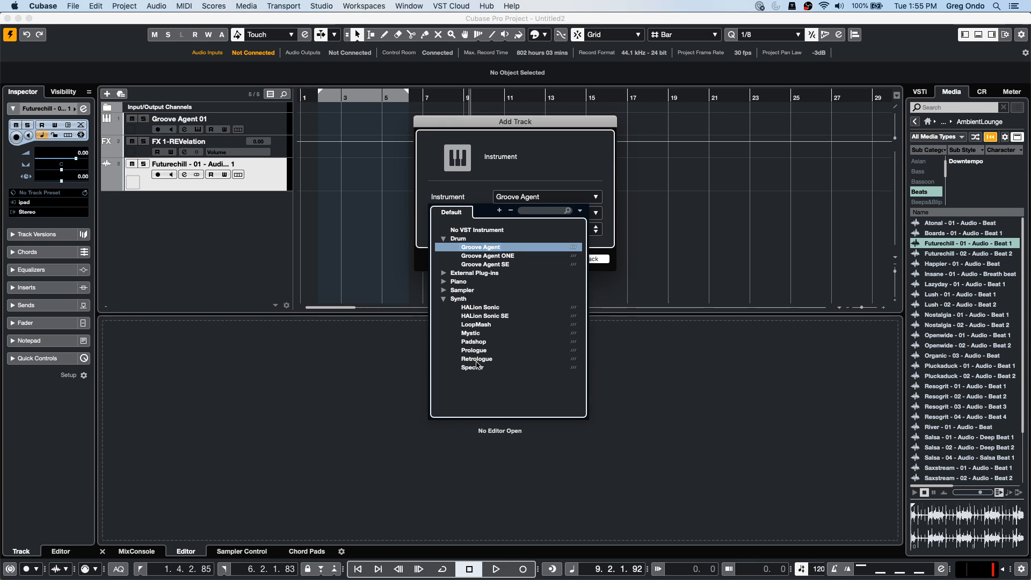
{"action": "left_click", "coordinate": [476, 358]}
{"action": "left_click", "coordinate": [578, 260]}
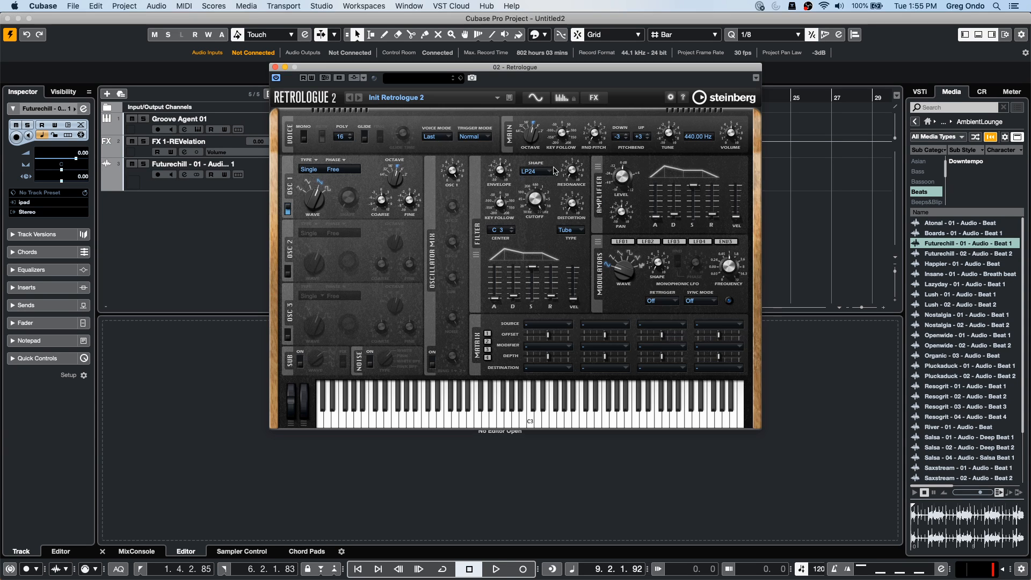
- Filter the Retrologue presets to Bass without the MPE Retrologue restriction, try Big Body Bass, load Big Bone and close the synth window
{"action": "left_click", "coordinate": [418, 80]}
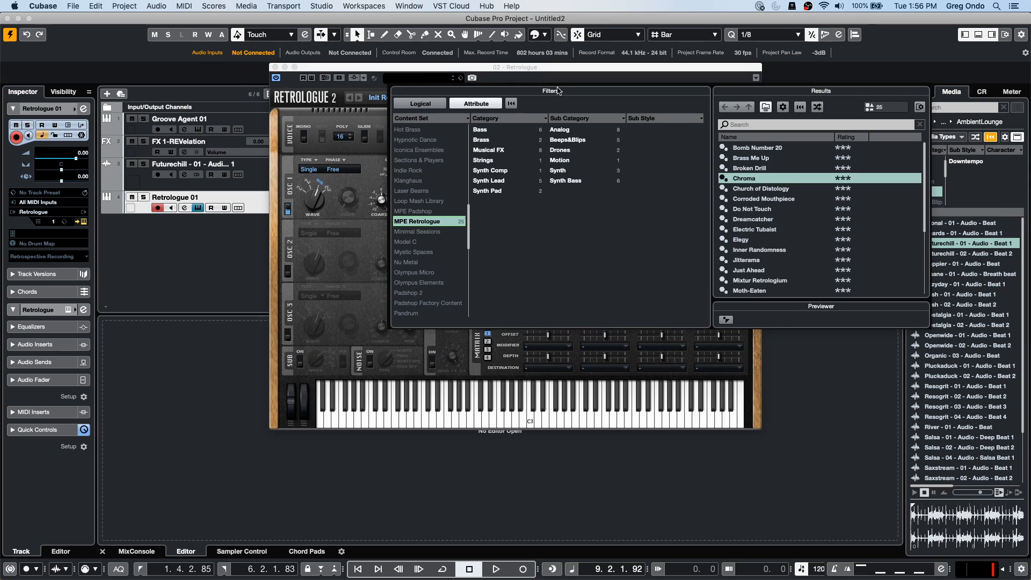
{"action": "left_click", "coordinate": [459, 222]}
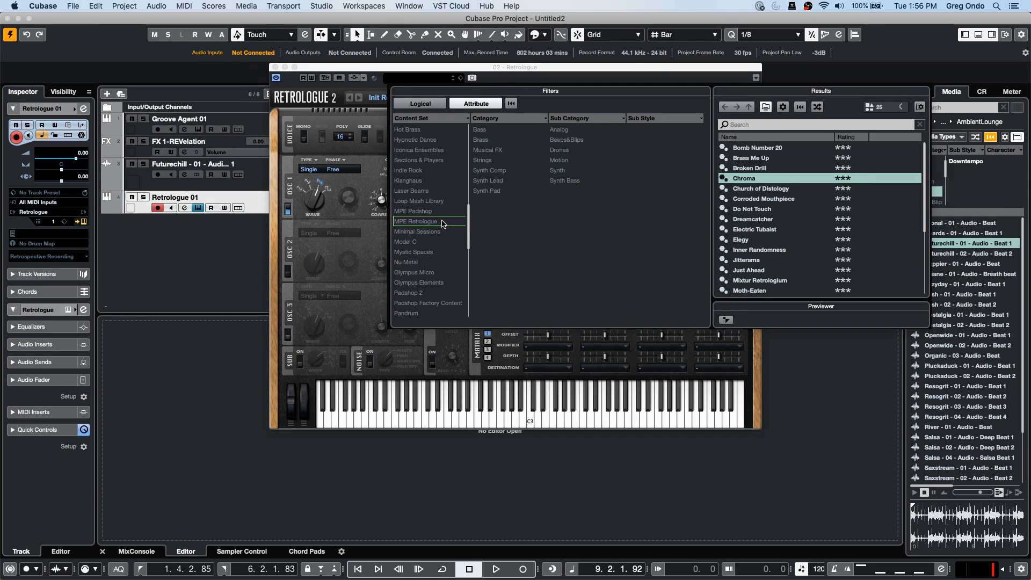
{"action": "left_click", "coordinate": [486, 131]}
{"action": "left_click", "coordinate": [776, 231]}
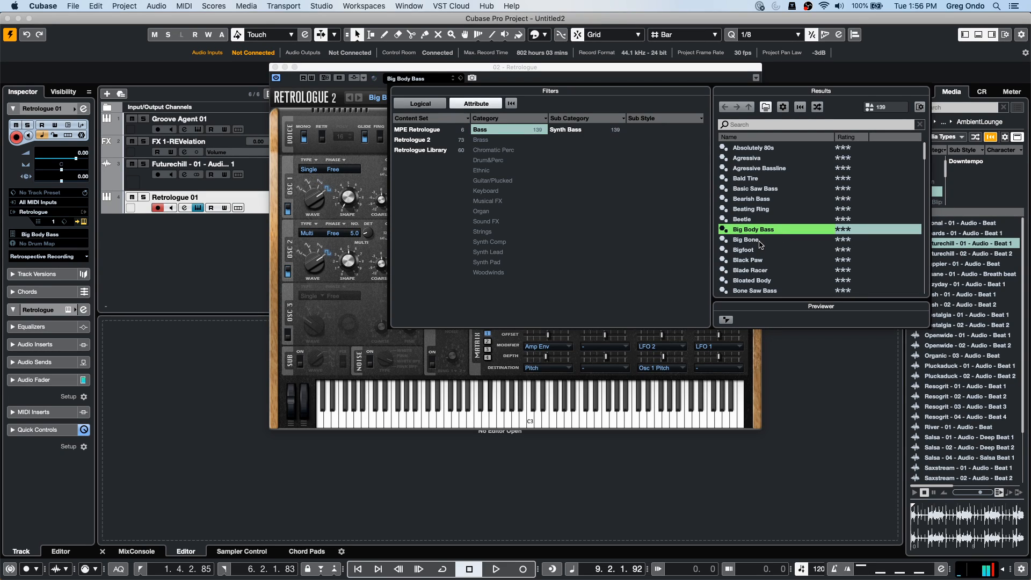
{"action": "left_click", "coordinate": [760, 243]}
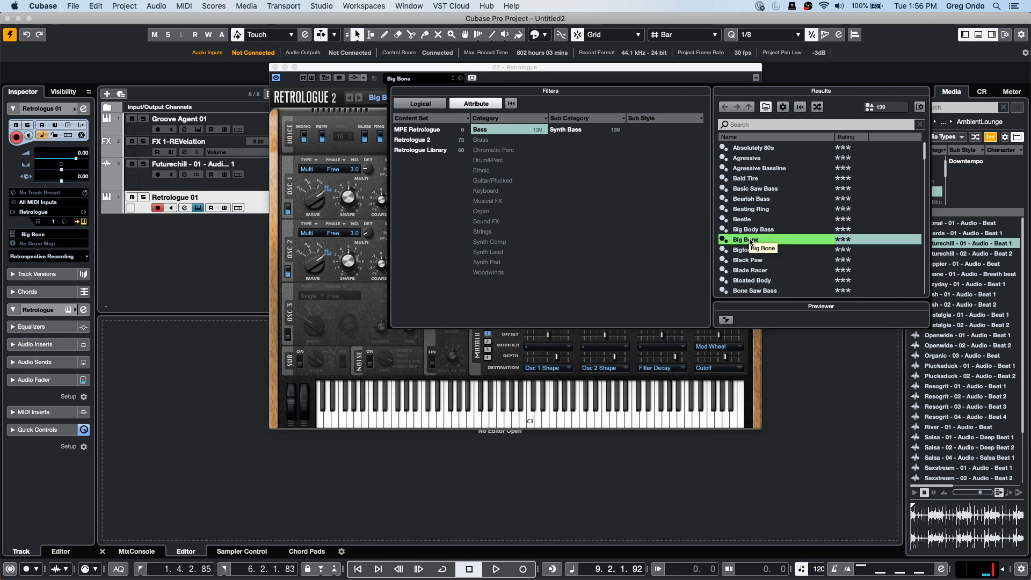
{"action": "left_click", "coordinate": [273, 68]}
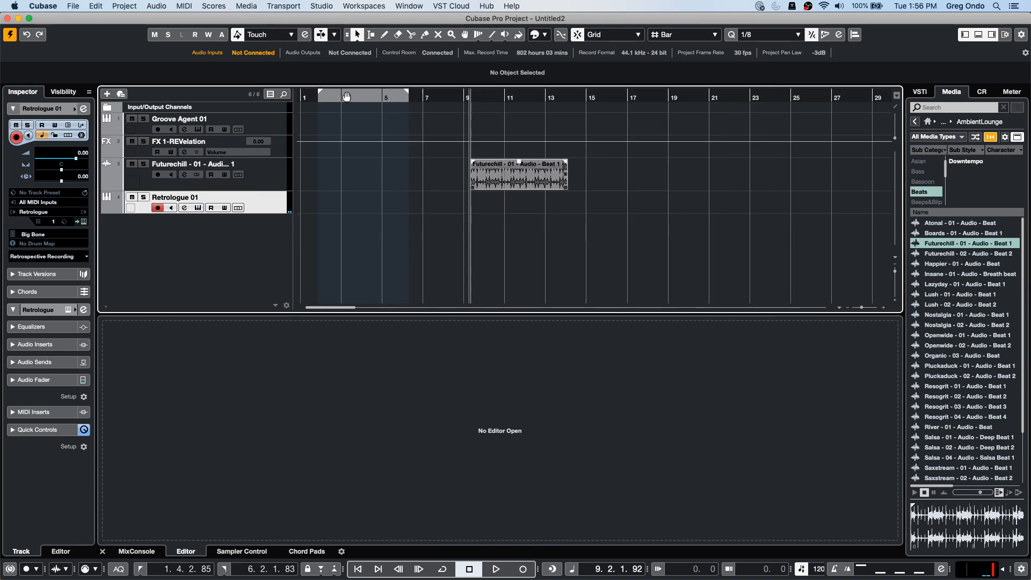
- Draw an empty MIDI part on the Retrologue 01 track from bar 9 to bar 15
{"action": "right_click", "coordinate": [489, 206]}
{"action": "left_click", "coordinate": [515, 206]}
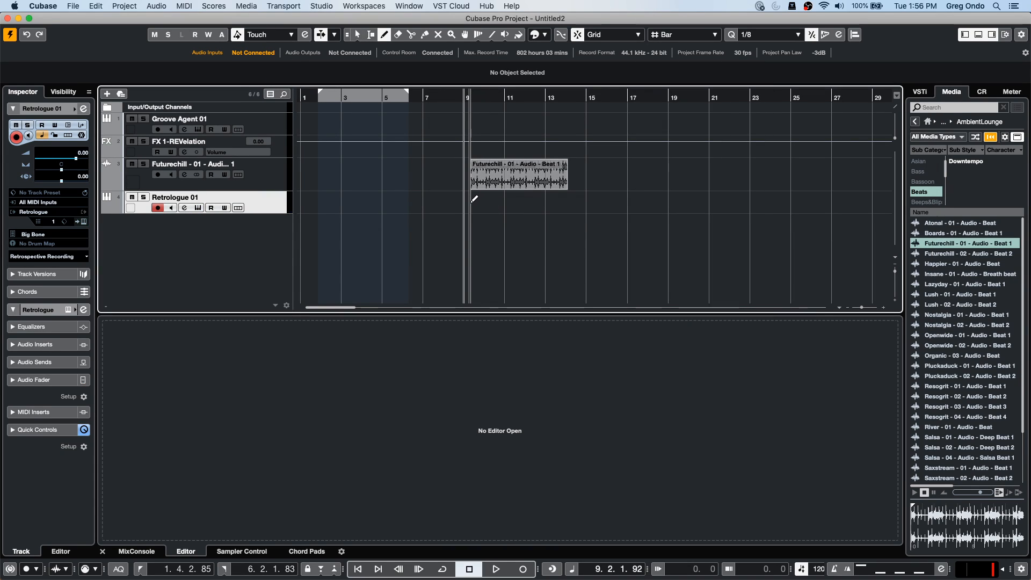
{"action": "left_click_drag", "start_coordinate": [474, 198], "coordinate": [594, 202]}
- Move the Futurechill loop so it starts at bar 9 and turn on Musical Mode for it
{"action": "right_click", "coordinate": [525, 168]}
{"action": "left_click", "coordinate": [531, 173]}
{"action": "left_click_drag", "start_coordinate": [524, 179], "coordinate": [517, 179]}
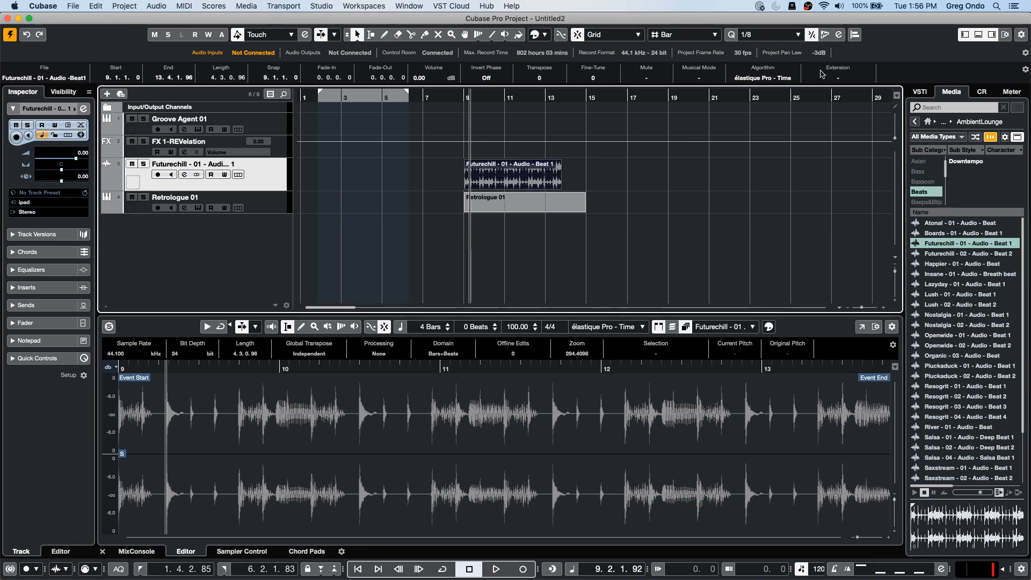
{"action": "left_click", "coordinate": [696, 79]}
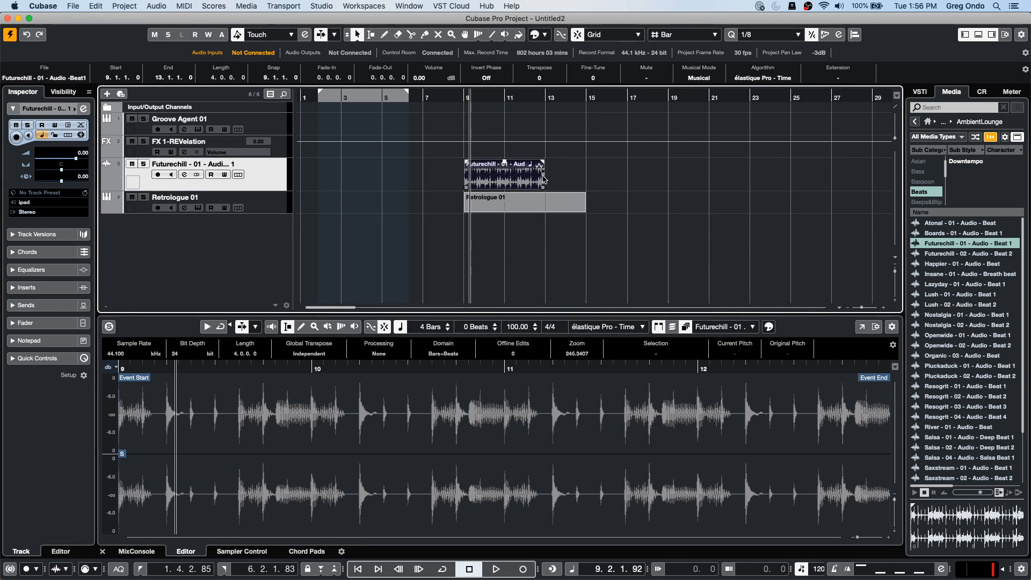
- Repeat the Futurechill loop and the Retrologue part so that both tracks extend to bar 21
{"action": "left_click_drag", "start_coordinate": [543, 177], "coordinate": [685, 195]}
{"action": "left_click", "coordinate": [621, 225]}
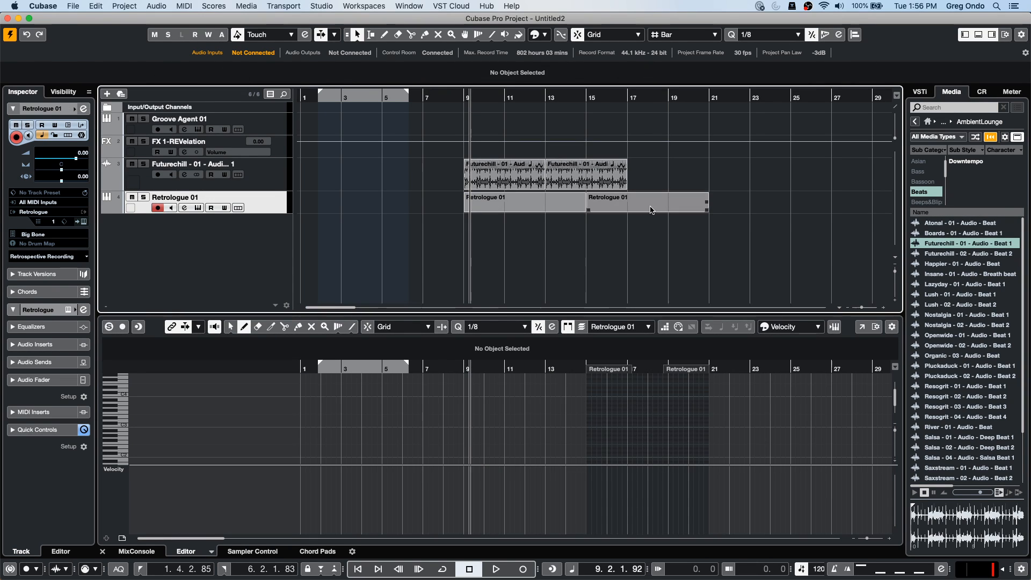
{"action": "left_click_drag", "start_coordinate": [625, 177], "coordinate": [693, 183]}
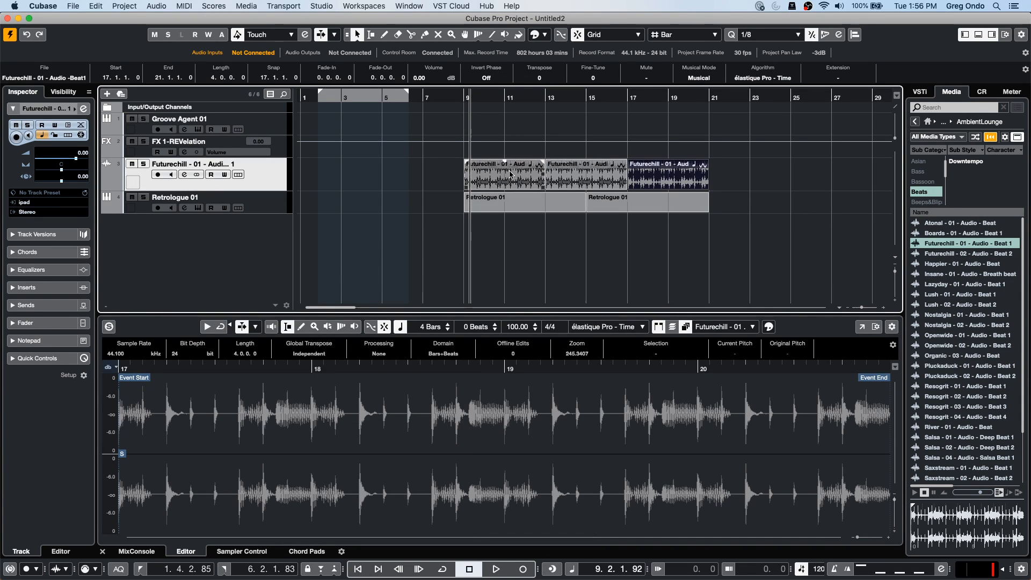
- Glue the two Retrologue parts into one continuous part from bar 9 to bar 21
{"action": "mouse_move", "coordinate": [591, 199]}
{"action": "right_click", "coordinate": [545, 228]}
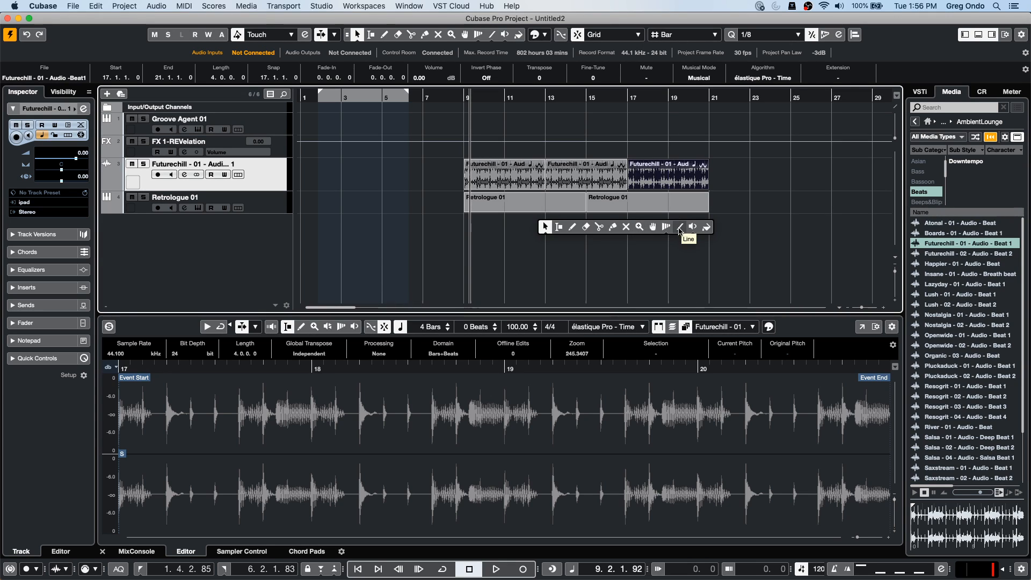
{"action": "left_click", "coordinate": [612, 227]}
{"action": "left_click", "coordinate": [574, 204]}
{"action": "key", "text": "1"}
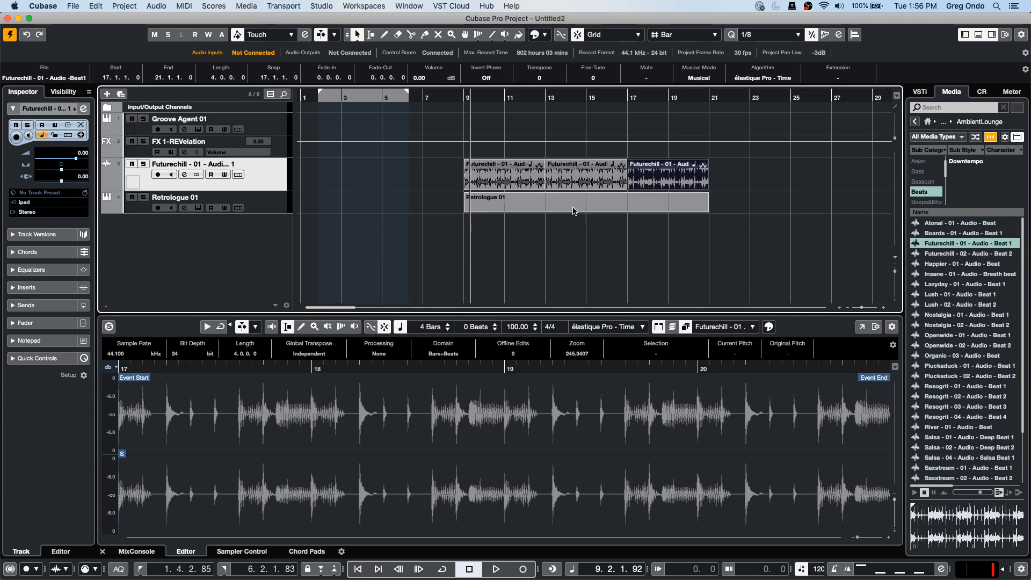
- Draw a long E2 note across the Retrologue part and split it into equal repeated notes, with the first cut at 9.3.1.0
{"action": "left_click", "coordinate": [575, 203]}
{"action": "left_click_drag", "start_coordinate": [468, 445], "coordinate": [709, 428]}
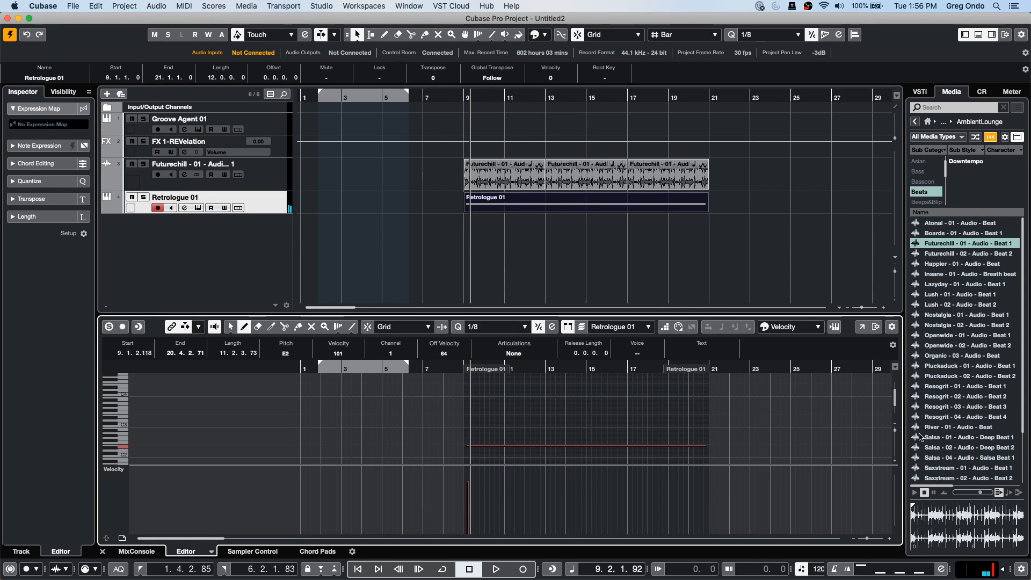
{"action": "left_click_drag", "start_coordinate": [893, 430], "coordinate": [895, 450]}
{"action": "left_click_drag", "start_coordinate": [464, 369], "coordinate": [489, 394]}
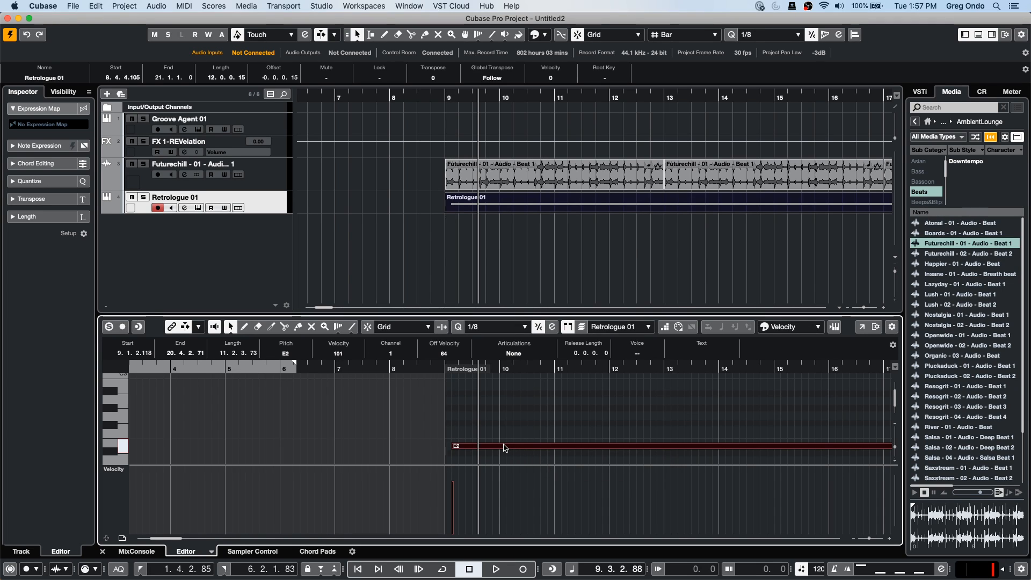
{"action": "right_click", "coordinate": [472, 433]}
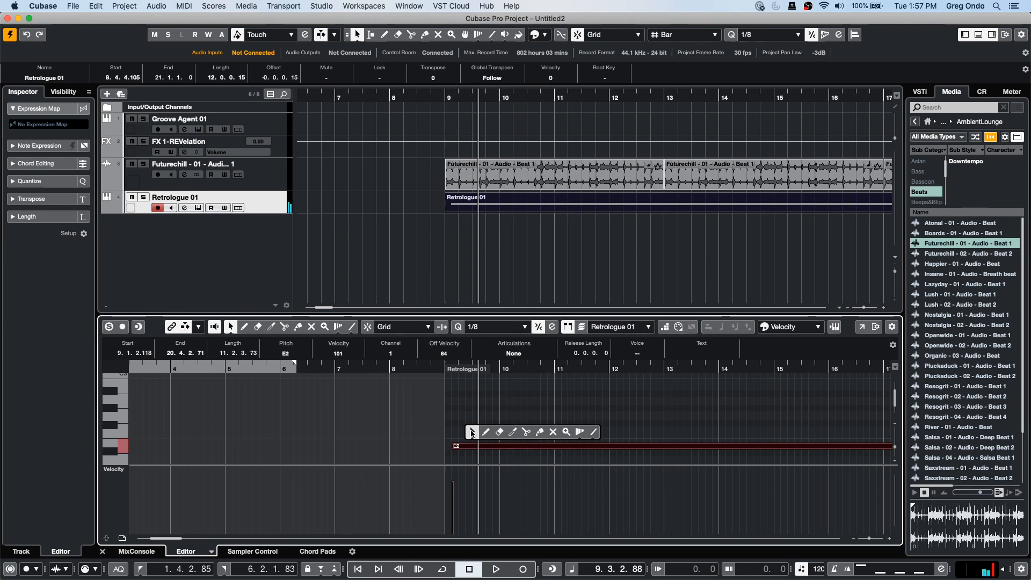
{"action": "left_click", "coordinate": [526, 432]}
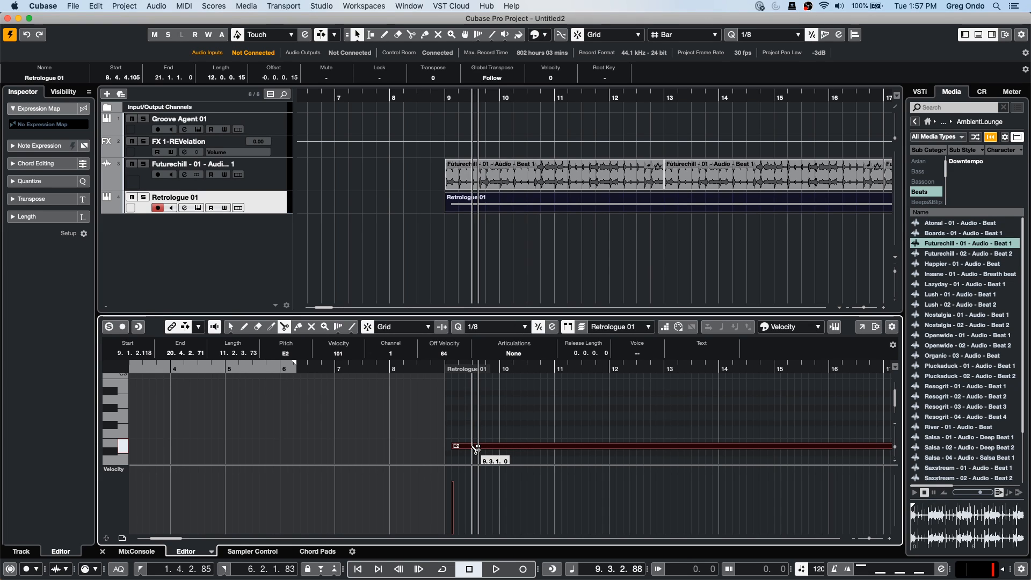
{"action": "left_click", "coordinate": [475, 449], "text": "alt"}
- Audition the beat with the bass notes and set the project tempo to 94 BPM
{"action": "key", "text": "space"}
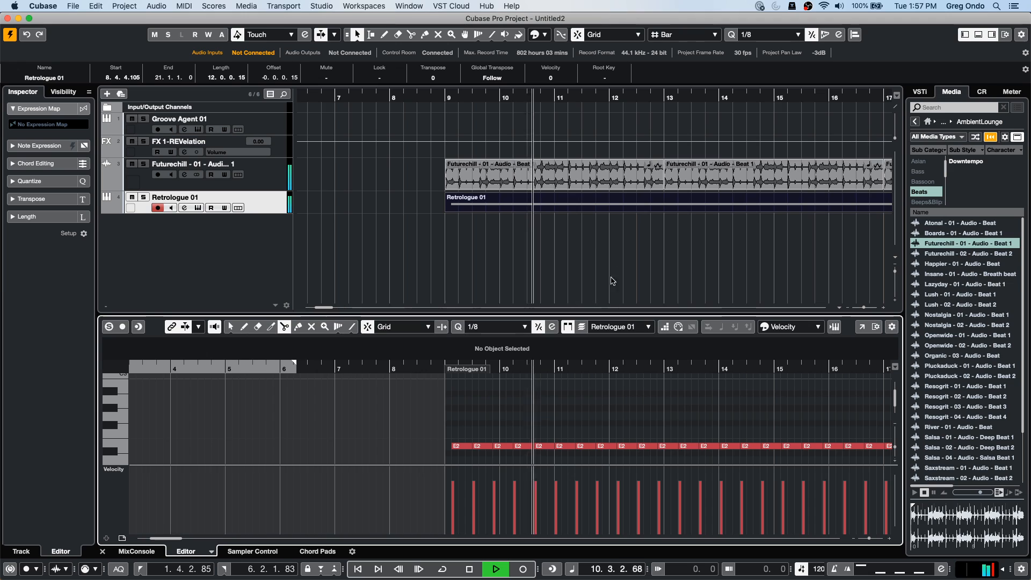
{"action": "key", "text": "space"}
{"action": "scroll", "coordinate": [820, 571], "scroll_direction": "down", "scroll_amount": 20}
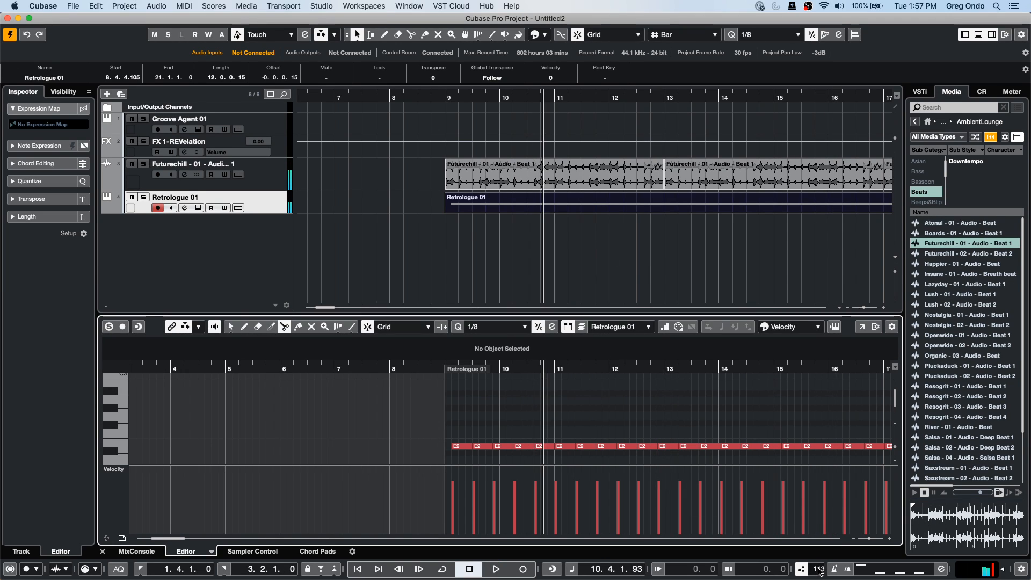
{"action": "key", "text": "space"}
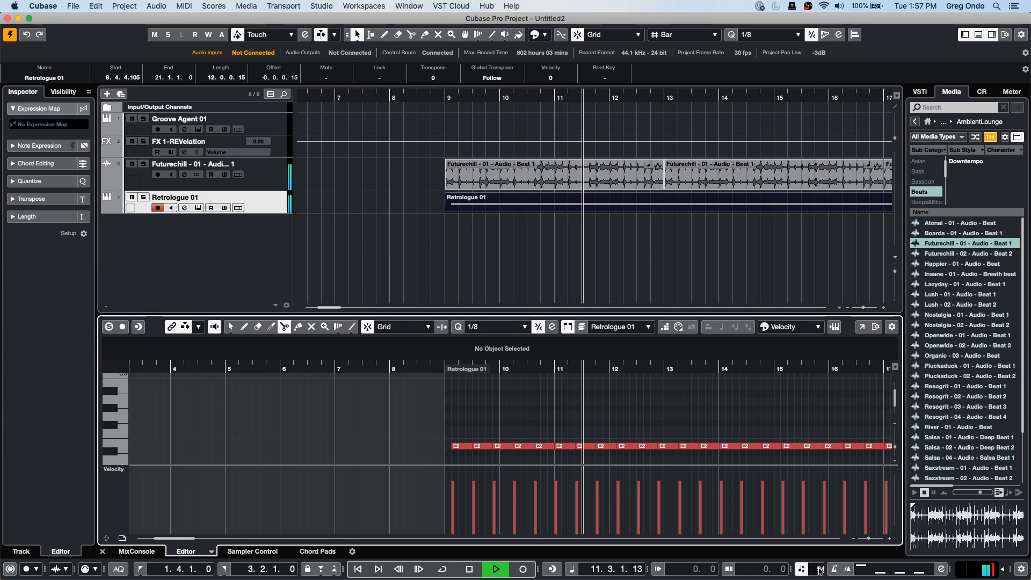
{"action": "key", "text": "space"}
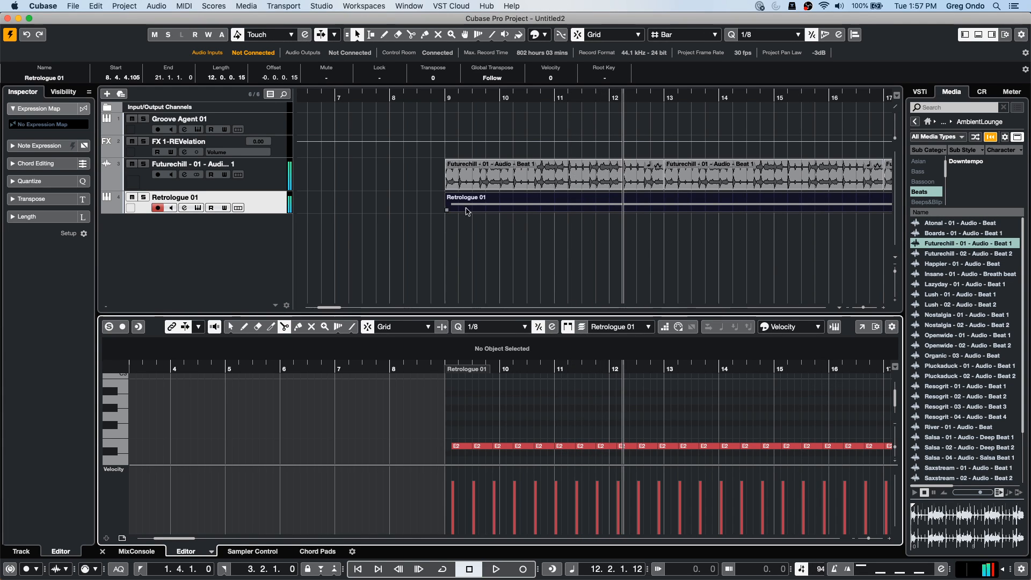
- Show the hitpoint settings for the first Futurechill event and turn on hitpoint editing
{"action": "left_click", "coordinate": [483, 185]}
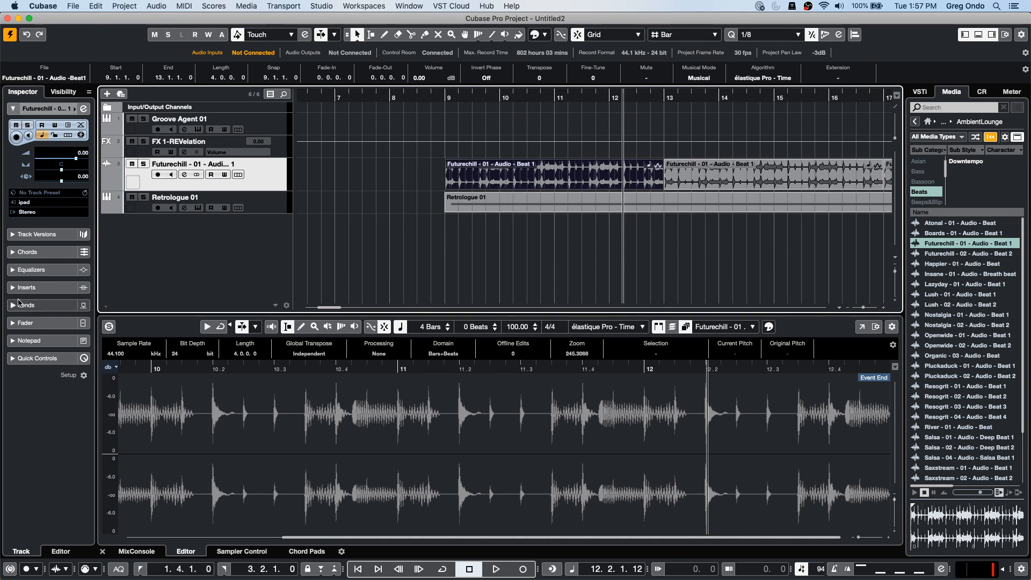
{"action": "left_click", "coordinate": [510, 179]}
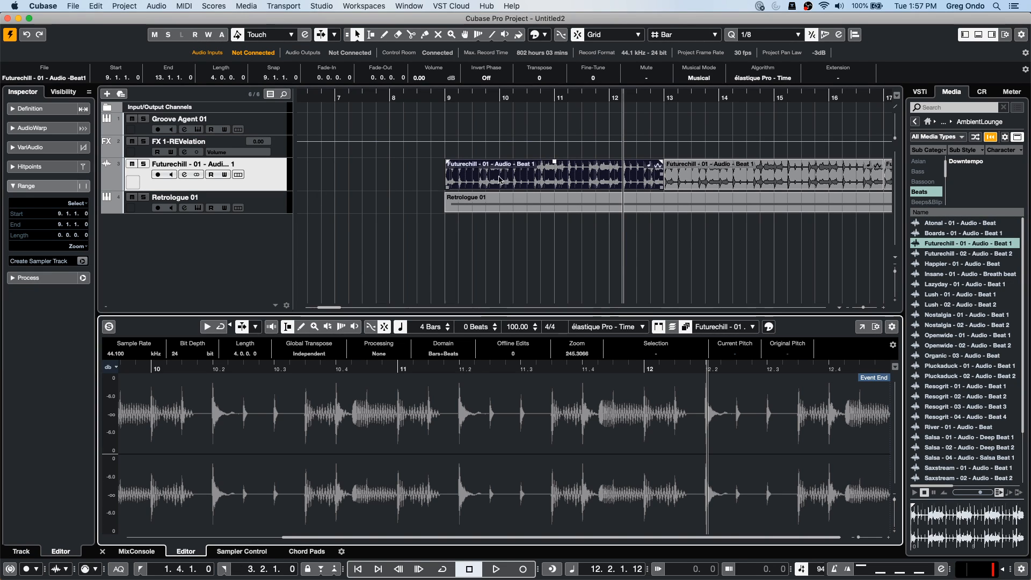
{"action": "left_click", "coordinate": [60, 167]}
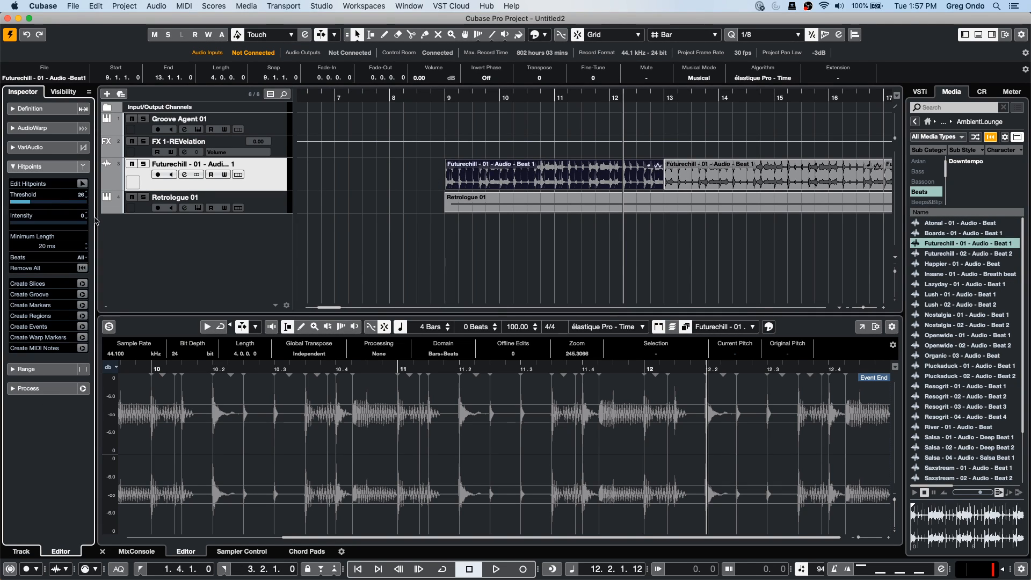
{"action": "left_click", "coordinate": [82, 184]}
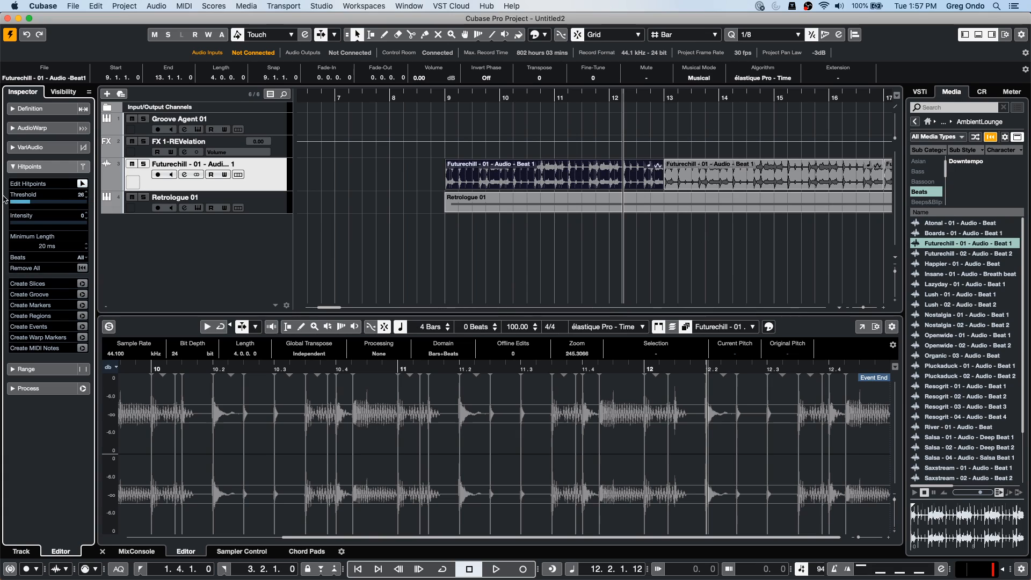
- Set the Futurechill event's hitpoint threshold to 25 and create a groove from its hitpoints
{"action": "left_click", "coordinate": [28, 202]}
{"action": "left_click_drag", "start_coordinate": [28, 202], "coordinate": [30, 203]}
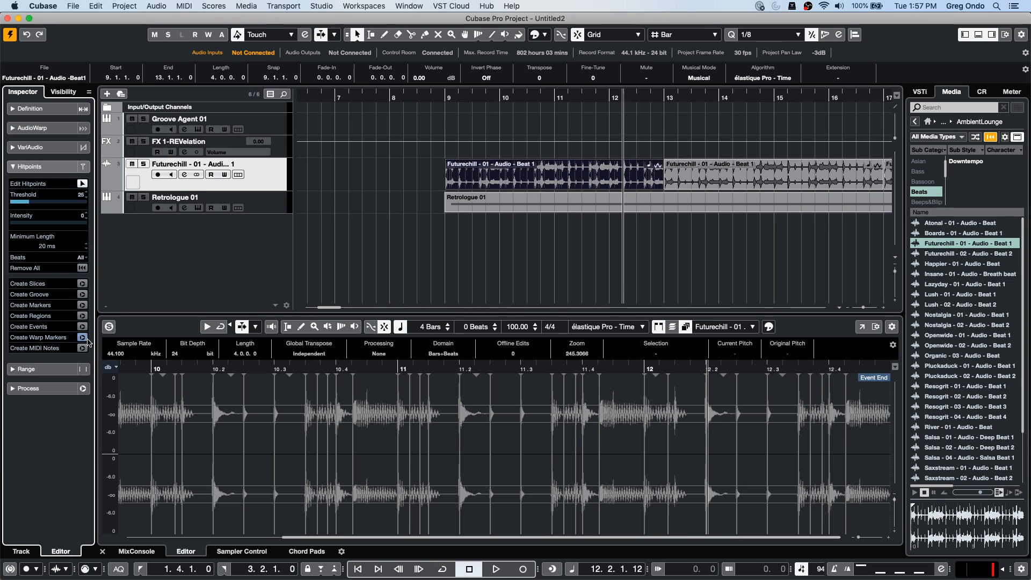
{"action": "left_click", "coordinate": [82, 294]}
- Quantize the Retrologue 01 part to the groove extracted from Futurechill - 01 - Audio - Beat 1, using the Quantize Panel
{"action": "left_click", "coordinate": [838, 37]}
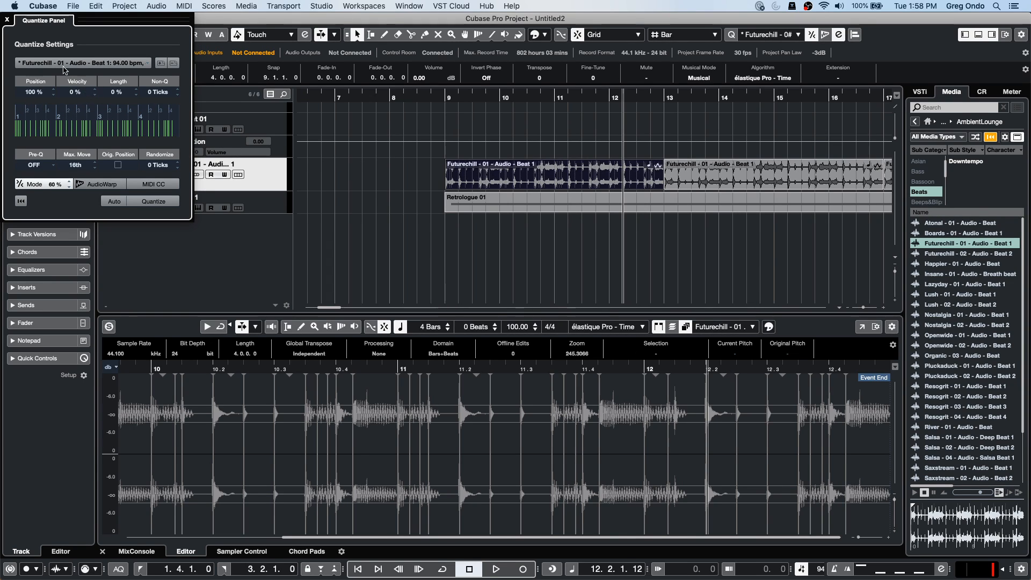
{"action": "left_click", "coordinate": [489, 210]}
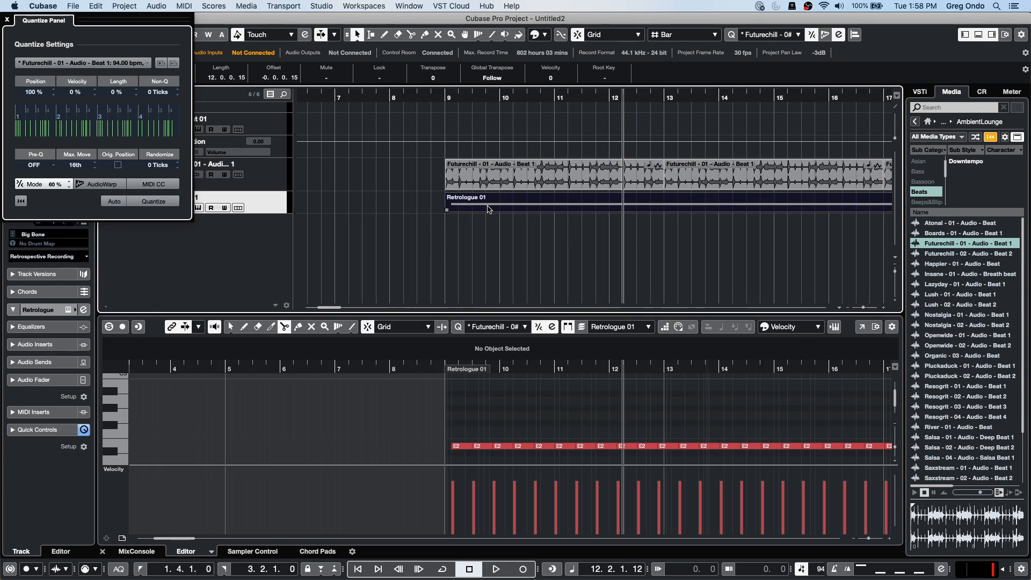
{"action": "left_click", "coordinate": [170, 205]}
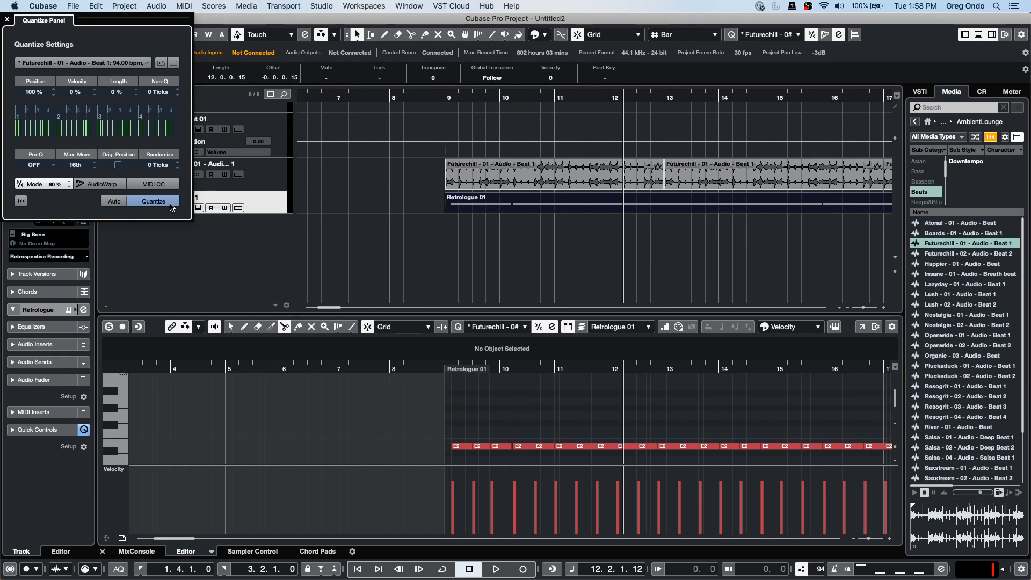
- Audition the quantized bass with the beat from just before bar 9, and close the quantize settings
{"action": "left_click", "coordinate": [443, 368]}
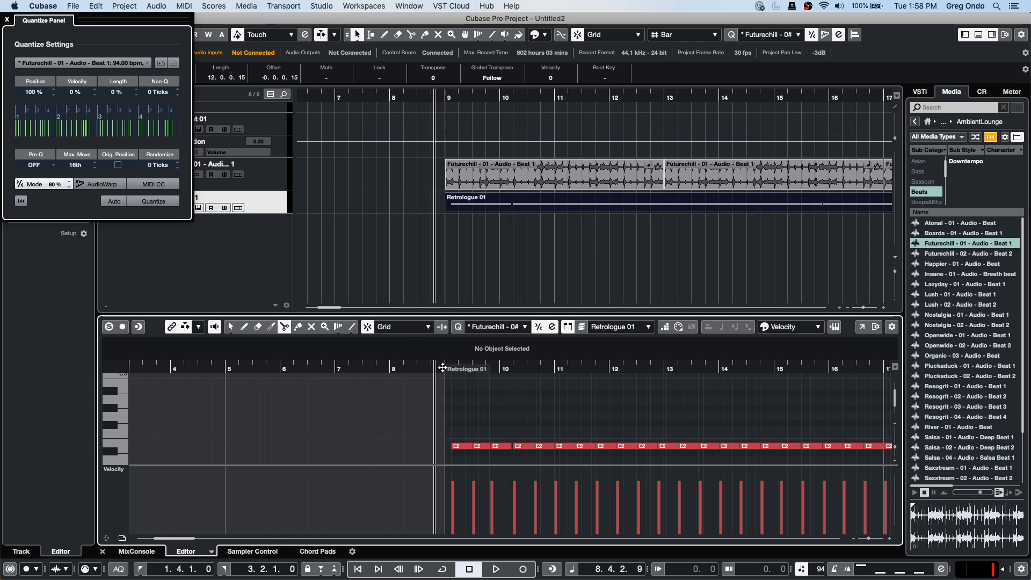
{"action": "key", "text": "space"}
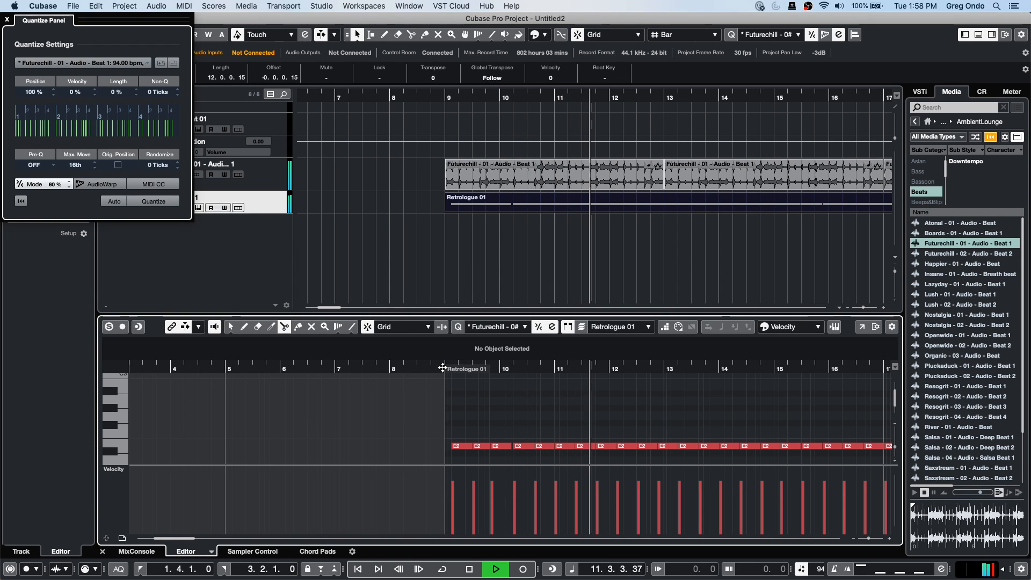
{"action": "key", "text": "h"}
{"action": "key", "text": "h"}
{"action": "key", "text": "h"}
{"action": "key", "text": "h"}
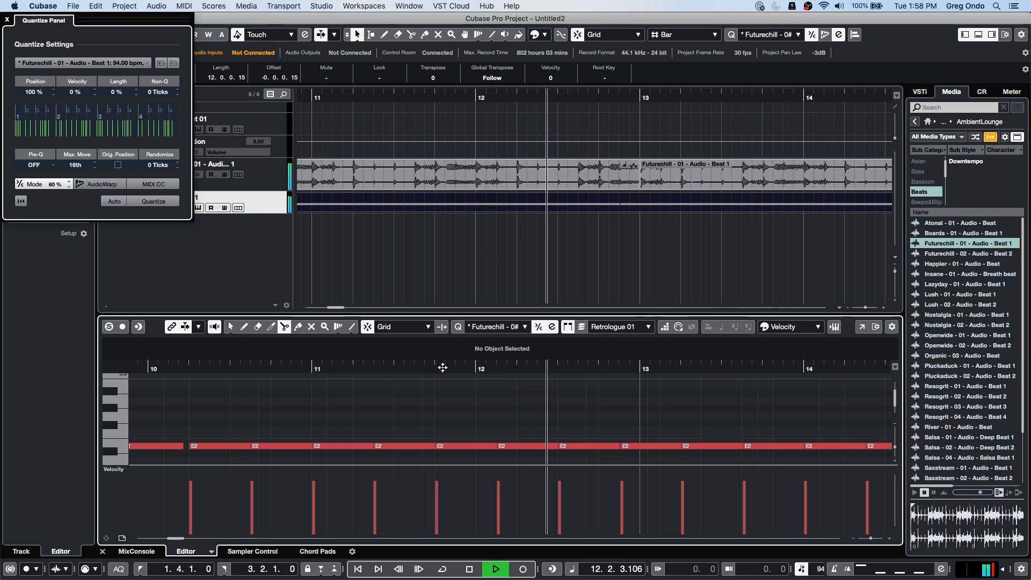
{"action": "key", "text": "space"}
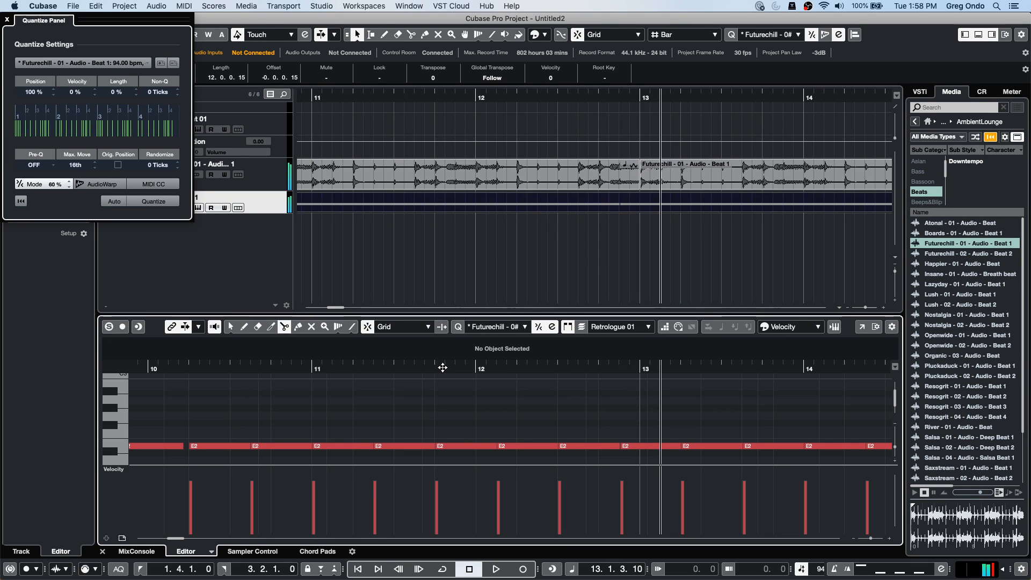
{"action": "left_click", "coordinate": [7, 20]}
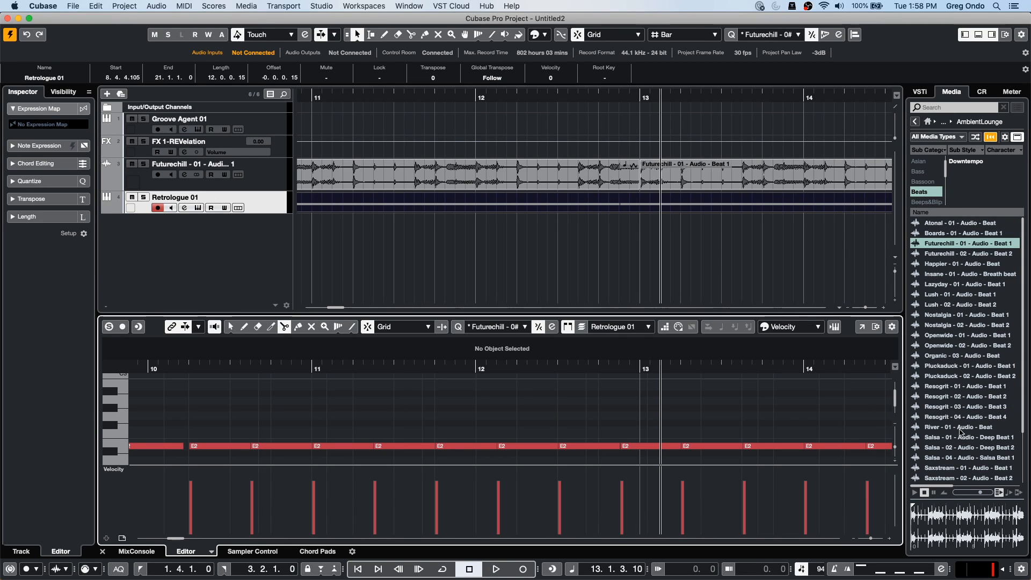
- Replace the Beats loop filter with E. Piano and open the Sequel FactoryLibrary loop set
{"action": "scroll", "coordinate": [961, 426], "scroll_direction": "down", "scroll_amount": 3}
{"action": "scroll", "coordinate": [966, 322], "scroll_direction": "up", "scroll_amount": 3}
{"action": "left_click", "coordinate": [925, 193]}
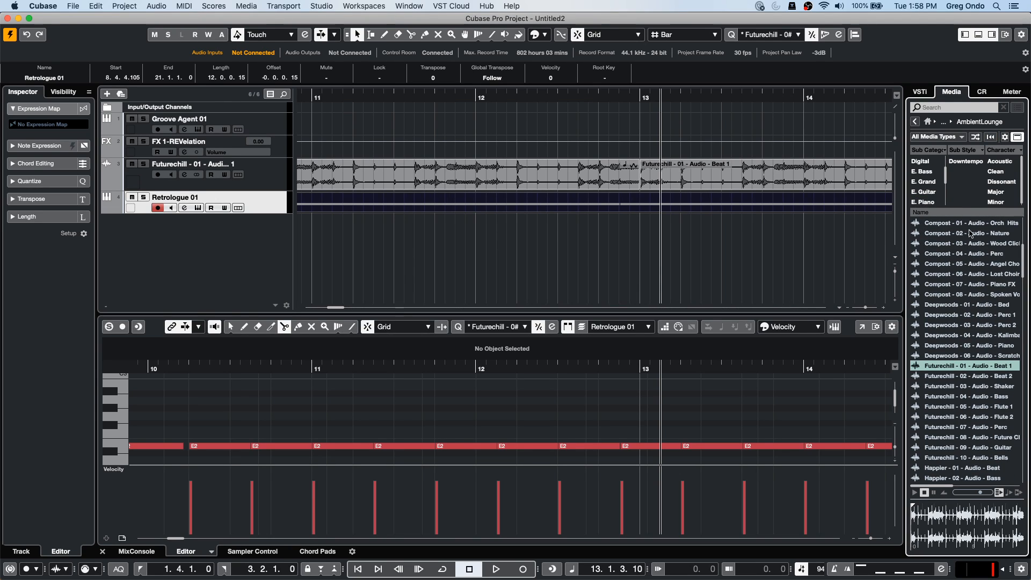
{"action": "left_click", "coordinate": [930, 202]}
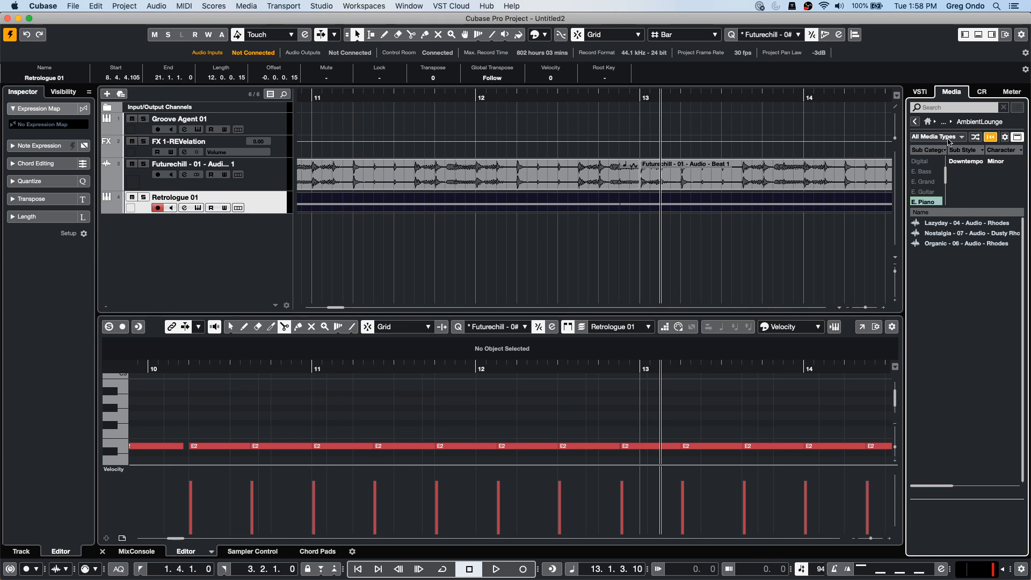
{"action": "left_click", "coordinate": [914, 122]}
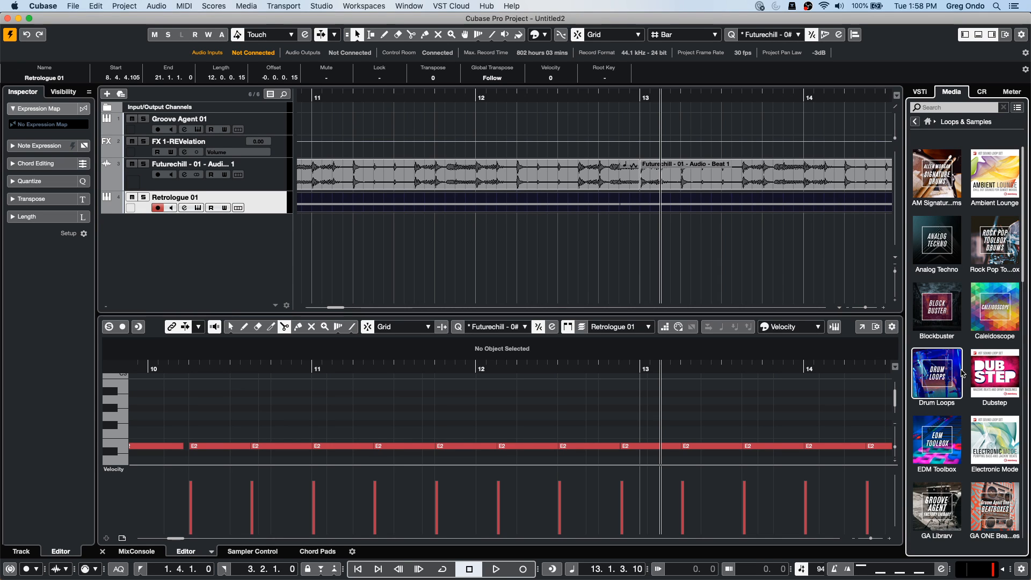
{"action": "scroll", "coordinate": [961, 381], "scroll_direction": "down", "scroll_amount": 3}
{"action": "left_click", "coordinate": [943, 437]}
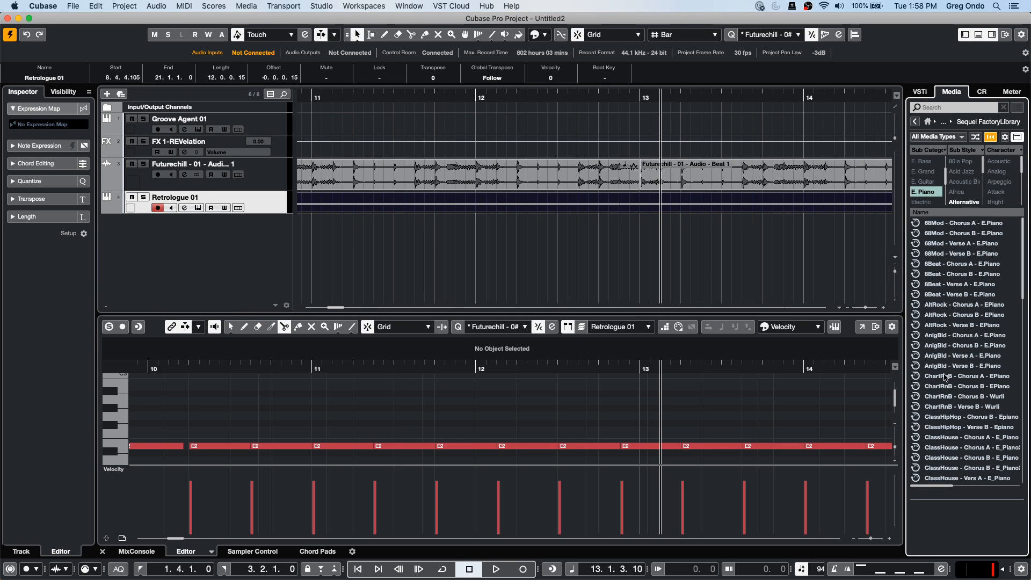
- Browse the E. Piano loops and place AltRock - Chorus A - EPiano on a new track at bar 9
{"action": "left_click", "coordinate": [964, 345]}
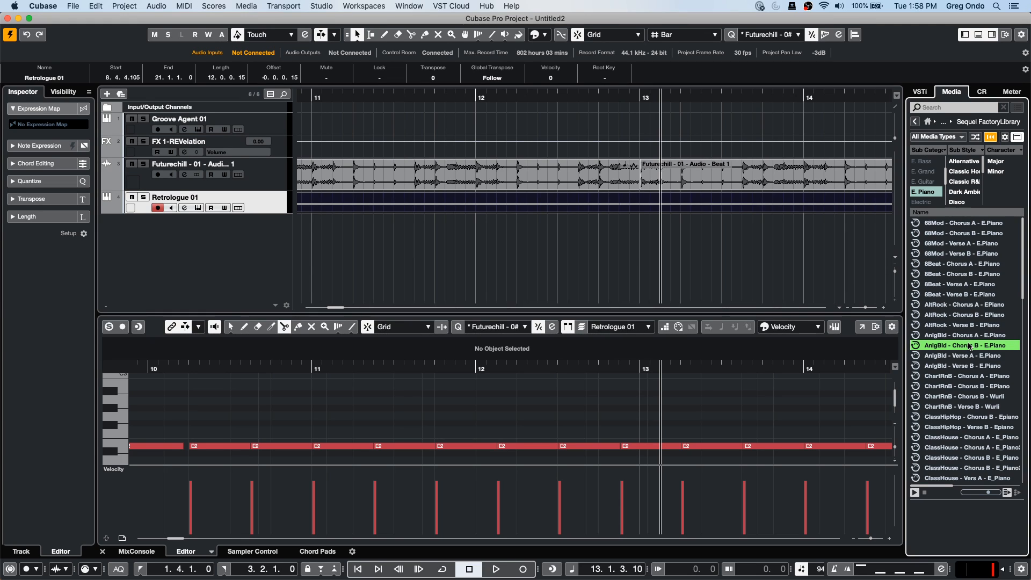
{"action": "left_click", "coordinate": [934, 378]}
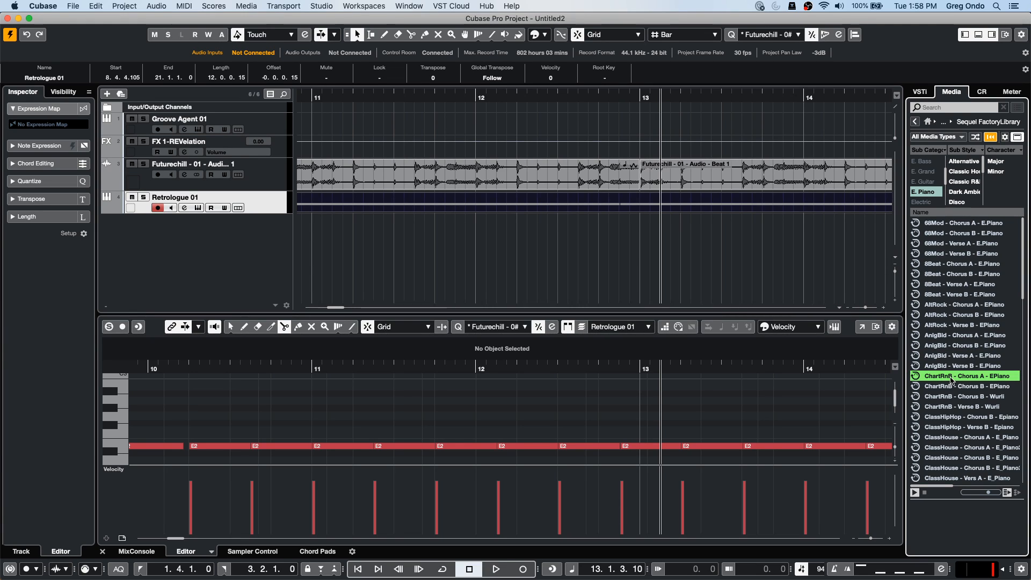
{"action": "left_click", "coordinate": [950, 304]}
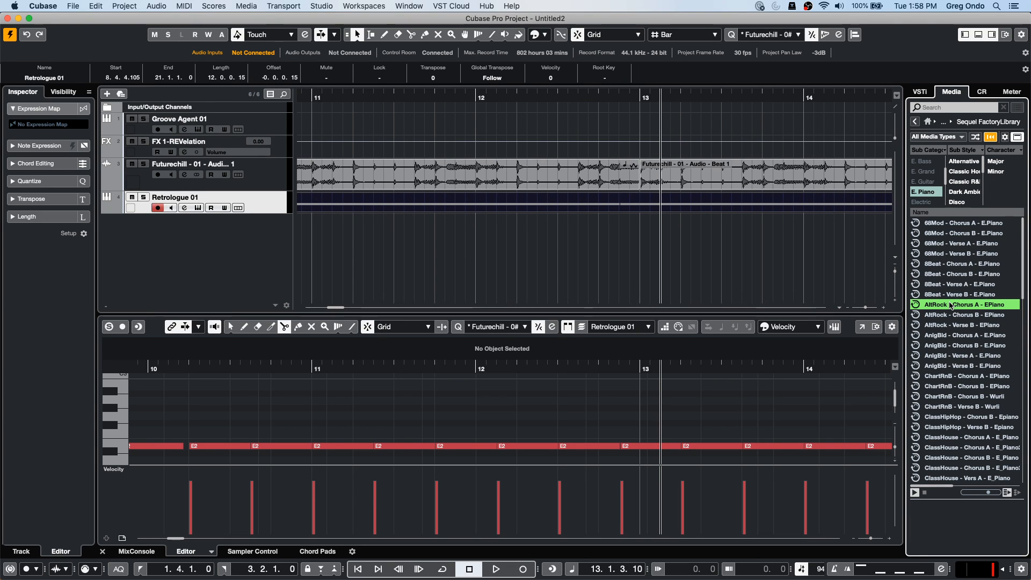
{"action": "left_click_drag", "start_coordinate": [950, 304], "coordinate": [385, 235]}
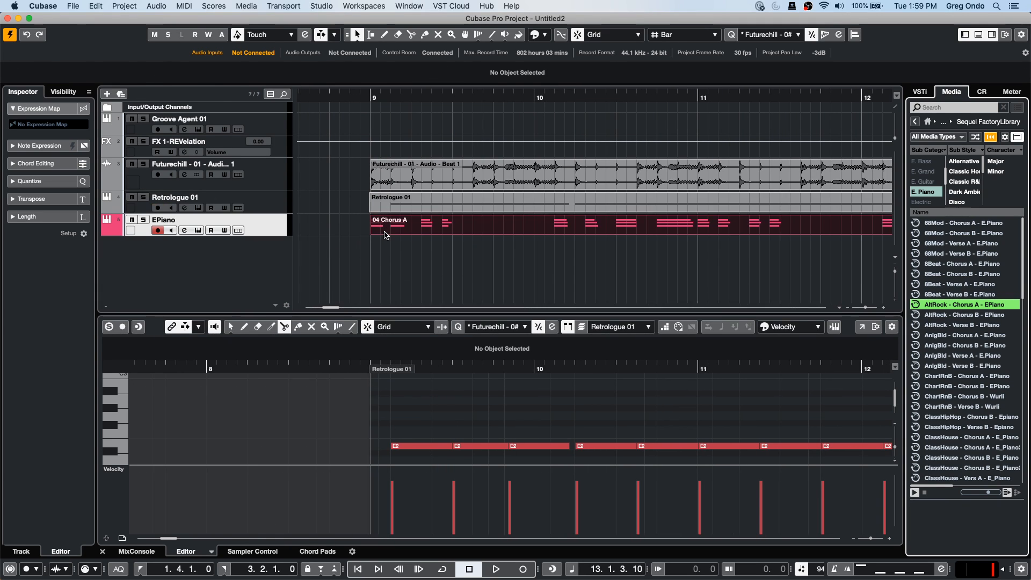
- Open the 04 Chorus A part in the editor, audition it with the beat, and mute the Retrologue 01 track
{"action": "left_click_drag", "start_coordinate": [361, 99], "coordinate": [357, 80]}
{"action": "double_click", "coordinate": [413, 226]}
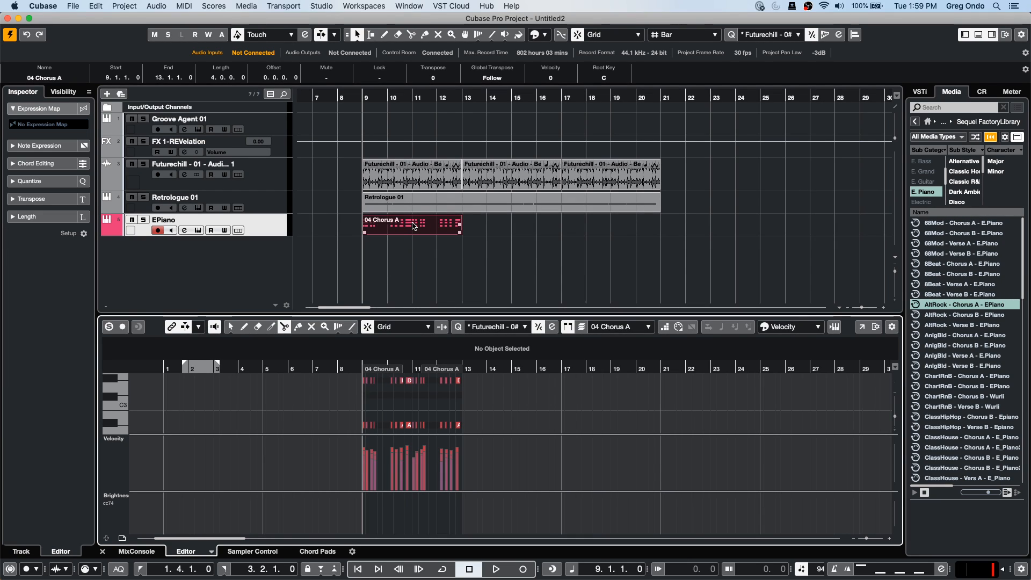
{"action": "left_click", "coordinate": [732, 35]}
{"action": "key", "text": "space"}
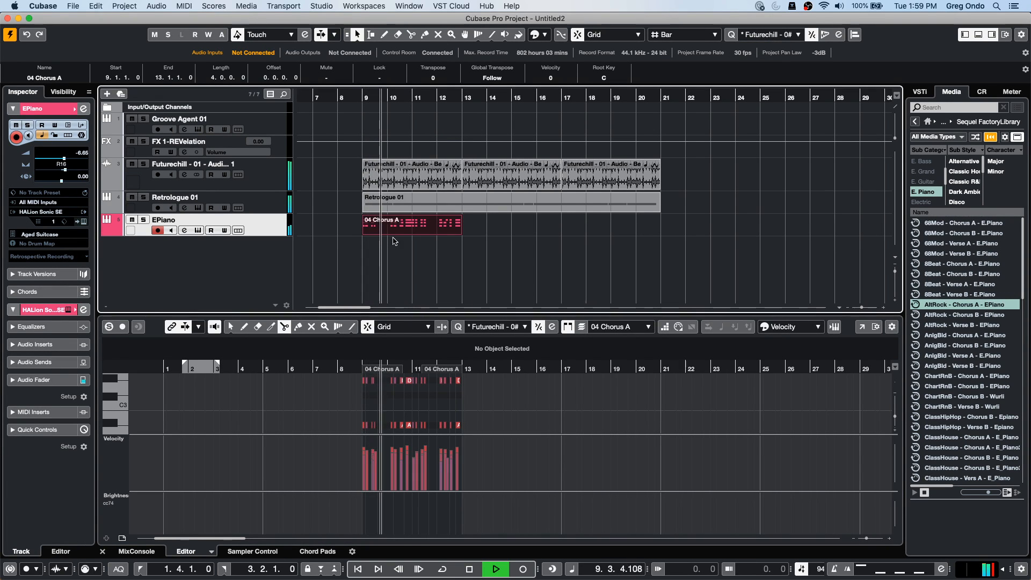
{"action": "key", "text": "space"}
{"action": "left_click", "coordinate": [131, 198]}
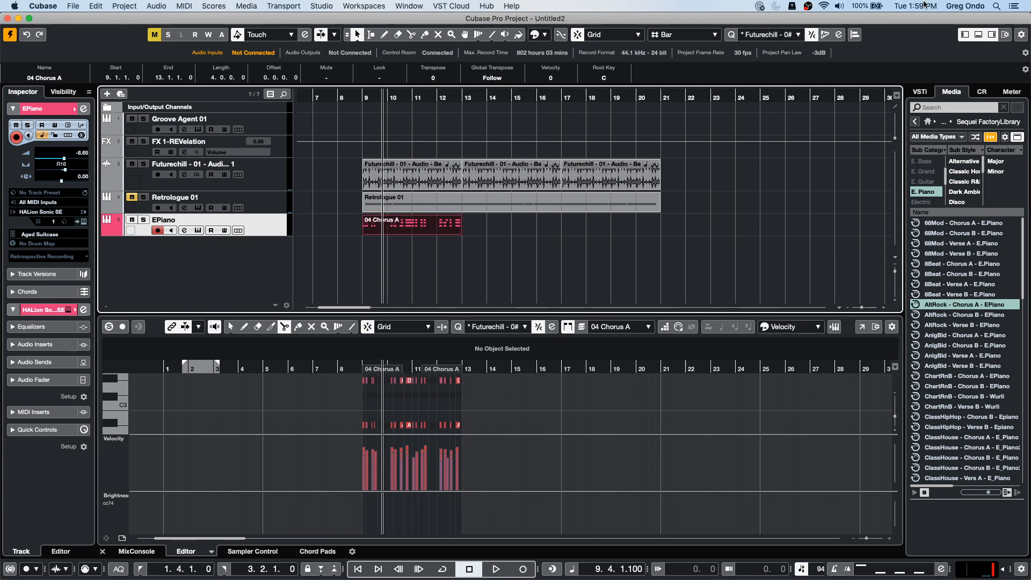
- Extract the groove of the 04 Chorus A part into the Quantize Panel's grid, and close the panel
{"action": "left_click", "coordinate": [812, 36]}
{"action": "left_click", "coordinate": [839, 36]}
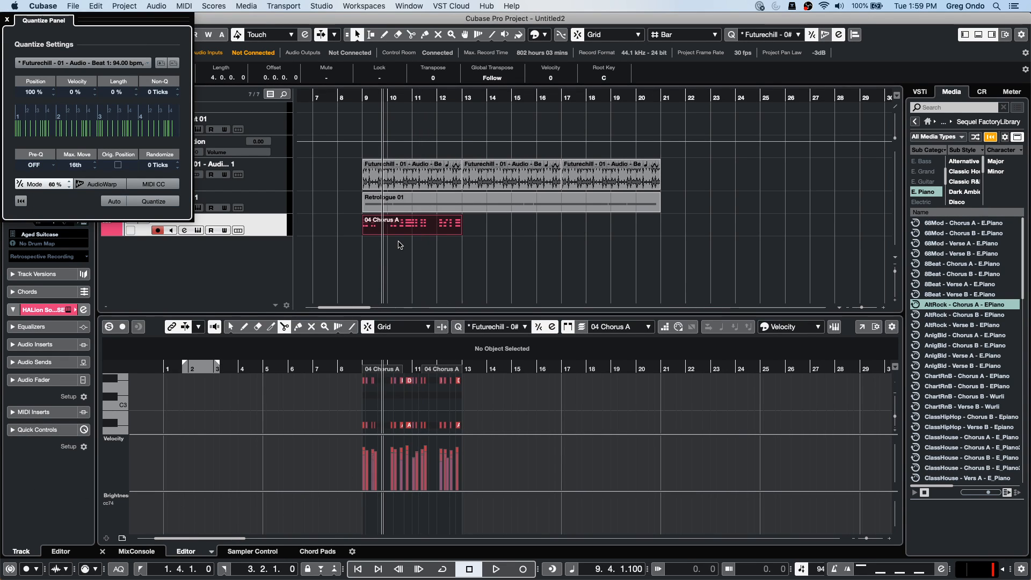
{"action": "left_click_drag", "start_coordinate": [404, 220], "coordinate": [61, 129]}
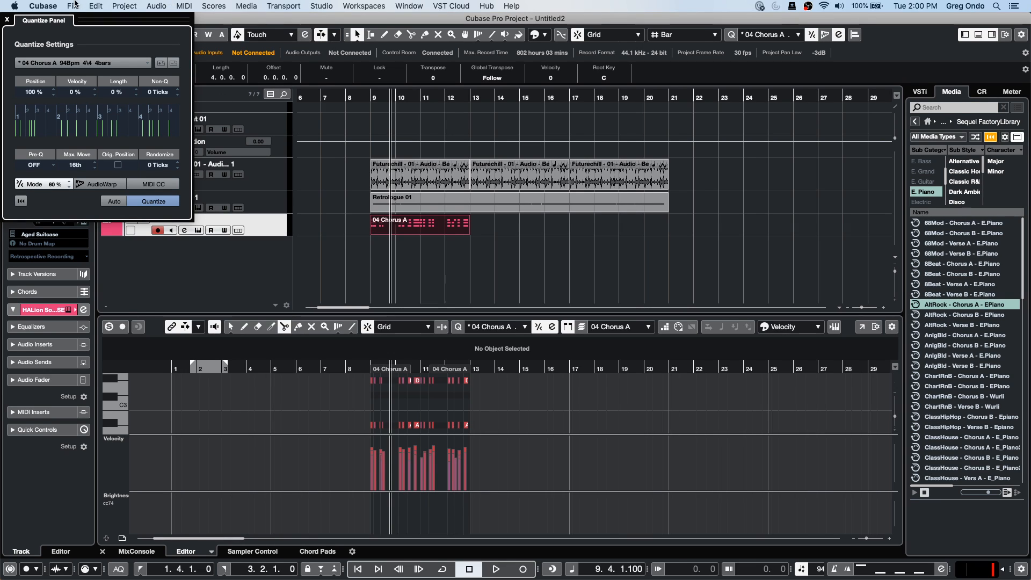
{"action": "left_click", "coordinate": [7, 18]}
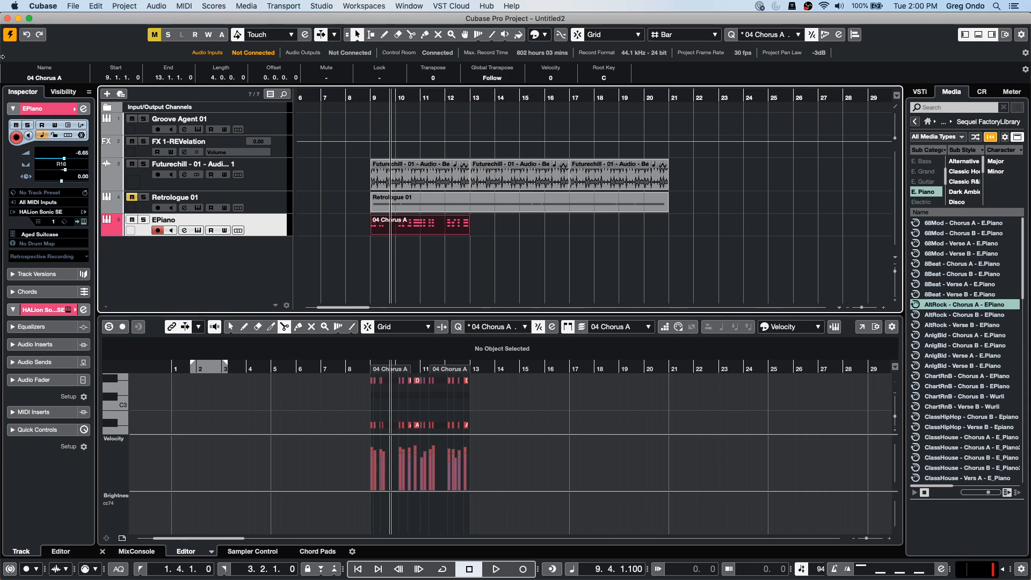
- Open the c9 version of the UNINVITED project from the recent projects
{"action": "left_click", "coordinate": [74, 6]}
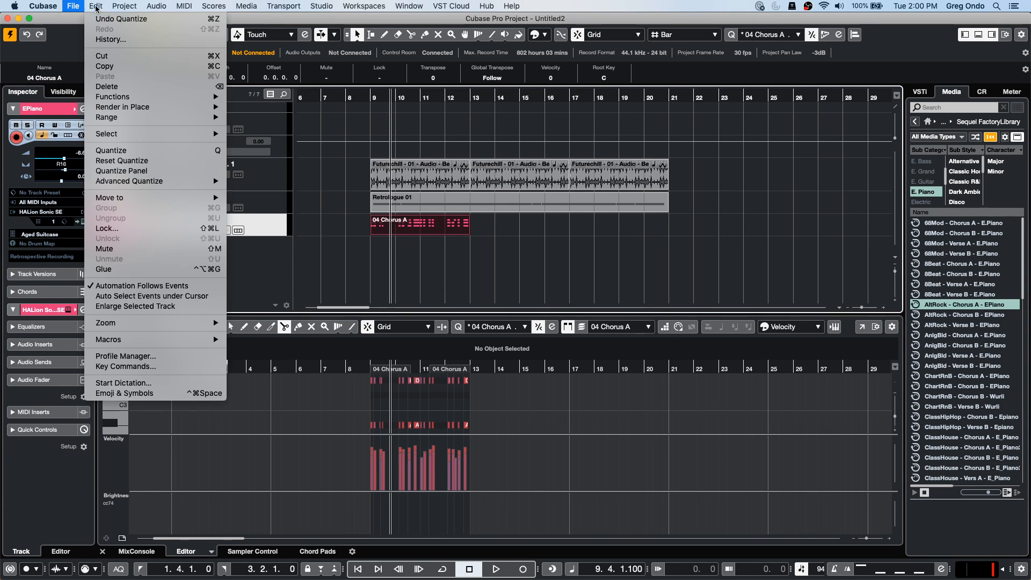
{"action": "mouse_move", "coordinate": [99, 210]}
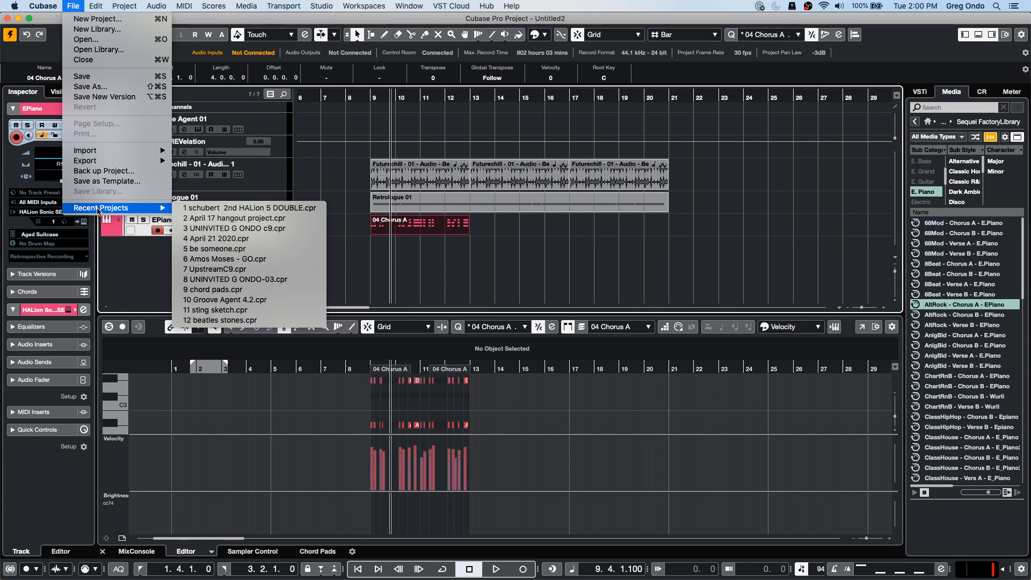
{"action": "left_click", "coordinate": [302, 229]}
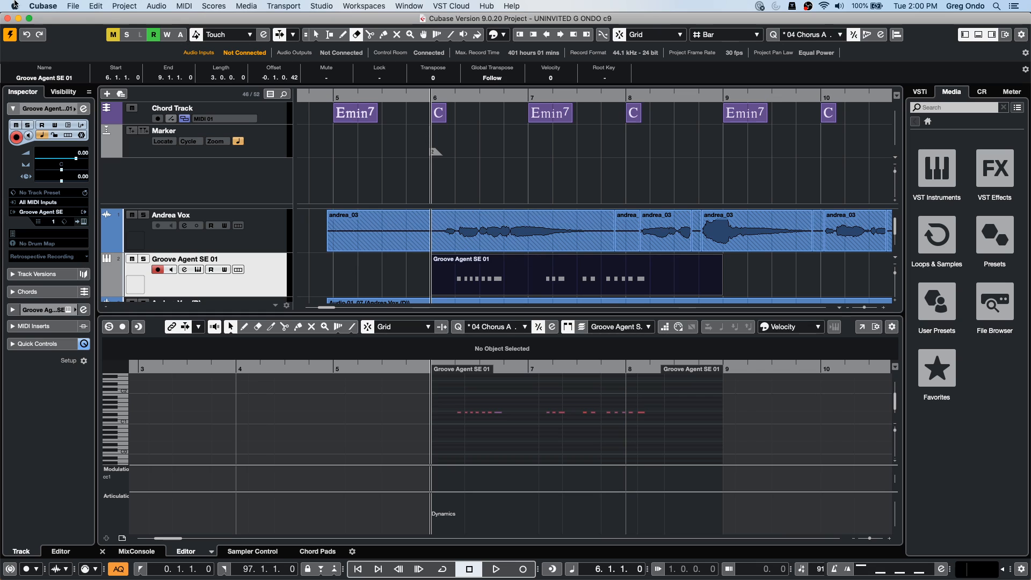
{"action": "left_click", "coordinate": [118, 6]}
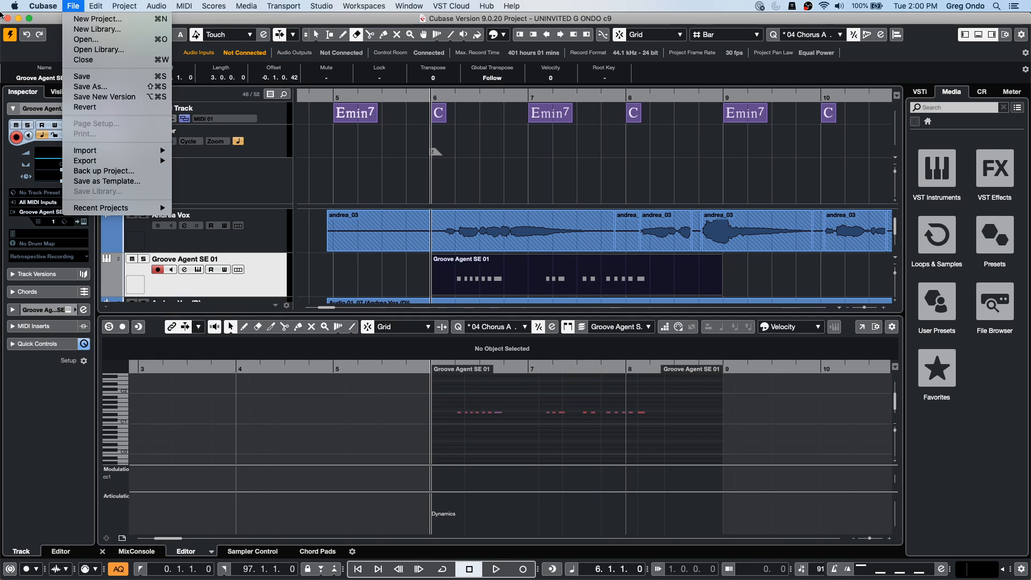
{"action": "key", "text": "F4"}
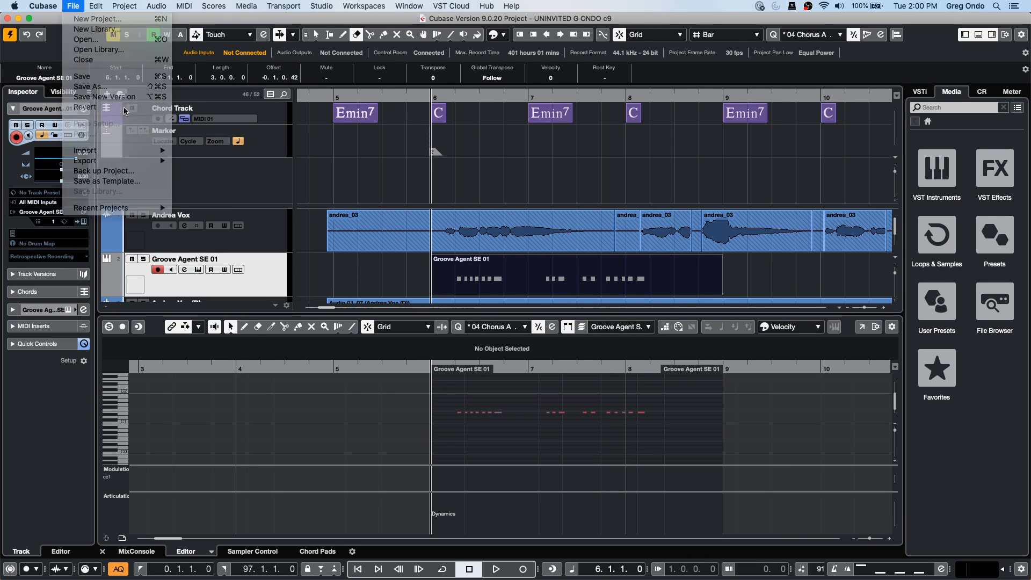
{"action": "left_click", "coordinate": [165, 200]}
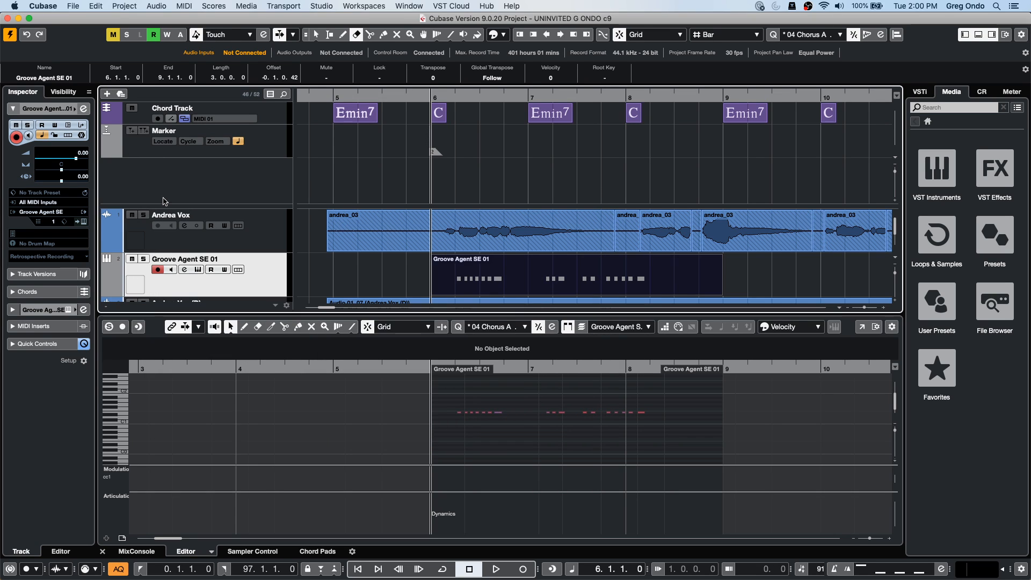
{"action": "left_click", "coordinate": [73, 6]}
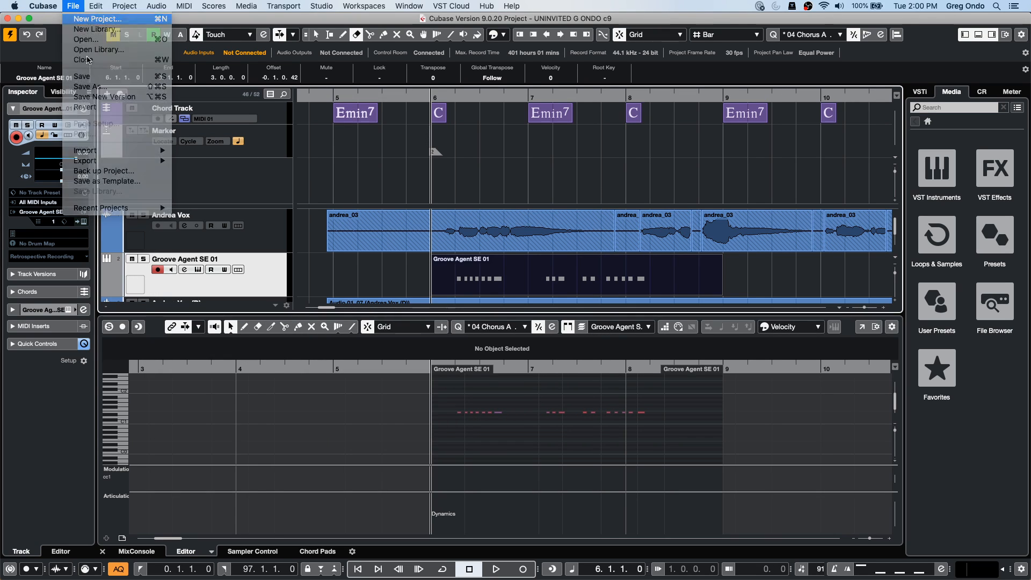
{"action": "left_click", "coordinate": [80, 16]}
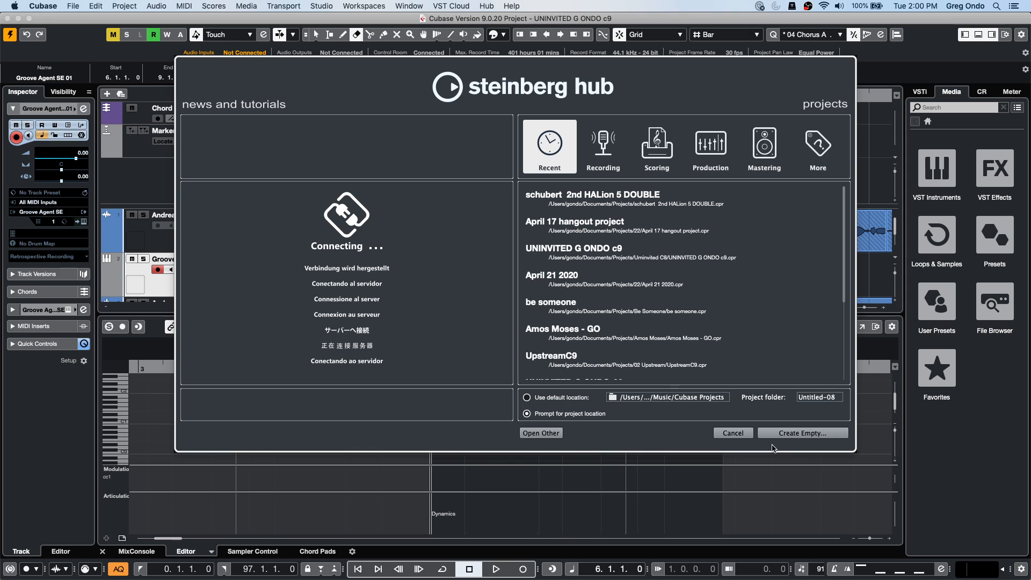
{"action": "left_click", "coordinate": [738, 433]}
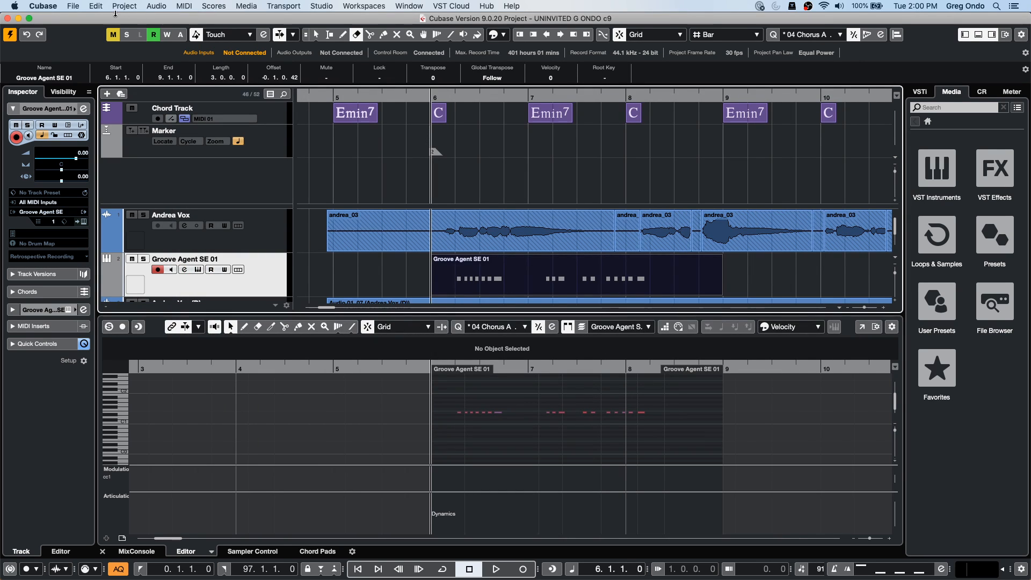
- Revert the project to its last saved version and delete the files recorded and created since that save
{"action": "left_click", "coordinate": [73, 6]}
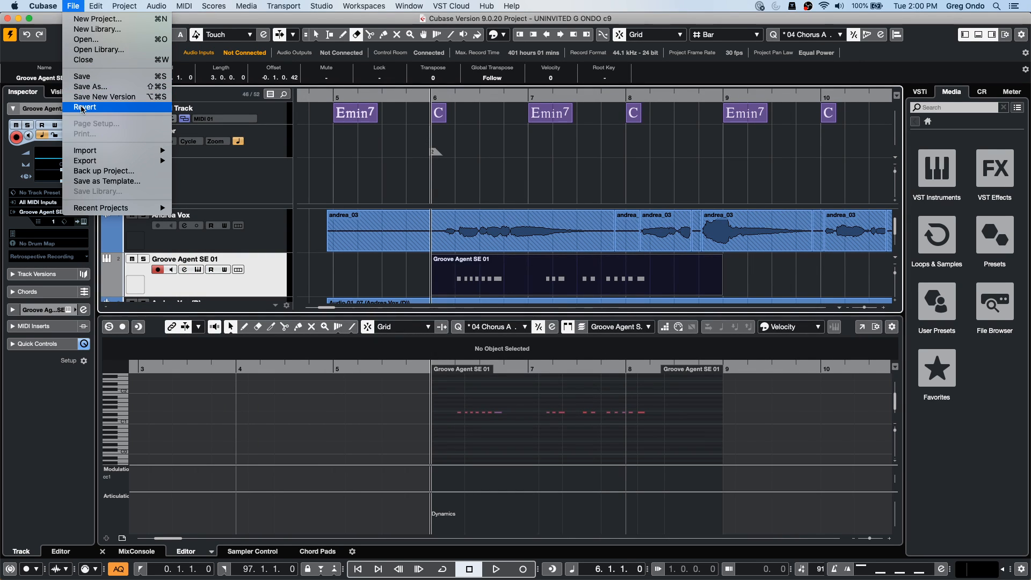
{"action": "left_click", "coordinate": [81, 108]}
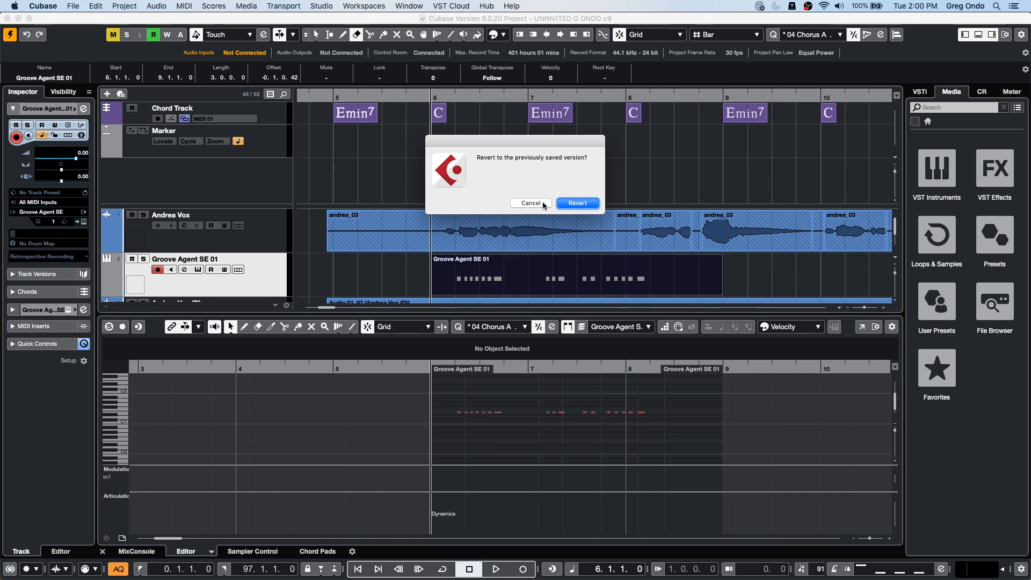
{"action": "left_click", "coordinate": [570, 205]}
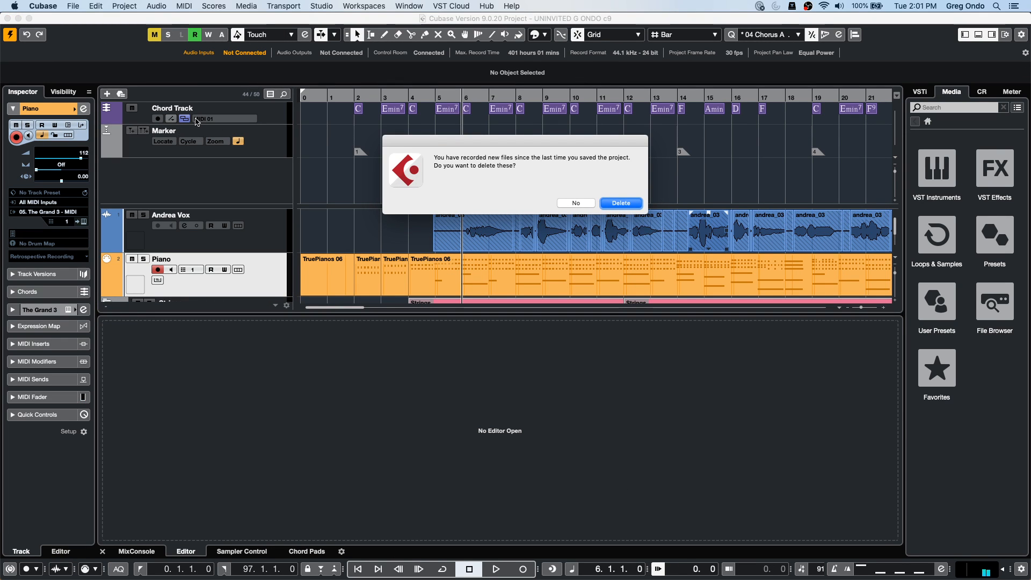
{"action": "key", "text": "Return"}
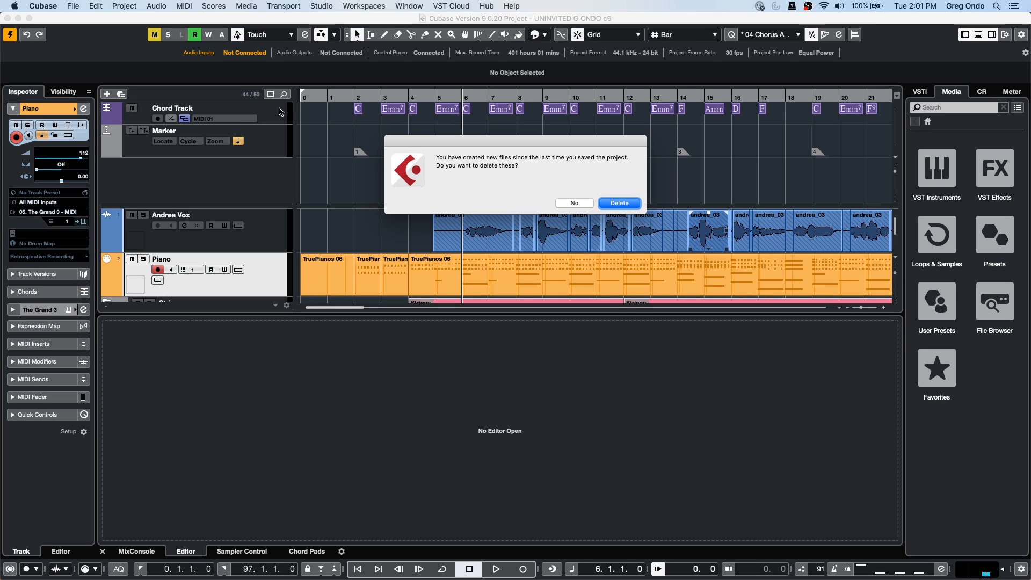
{"action": "left_click", "coordinate": [608, 203]}
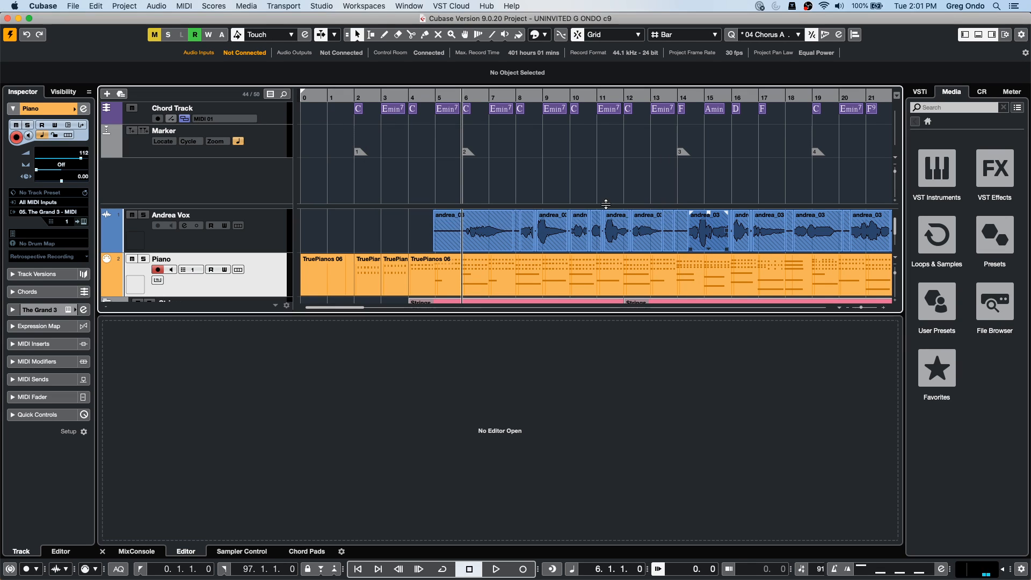
- Play the song briefly from bar 6, stop it, and open the media Pool over the track list
{"action": "key", "text": "space"}
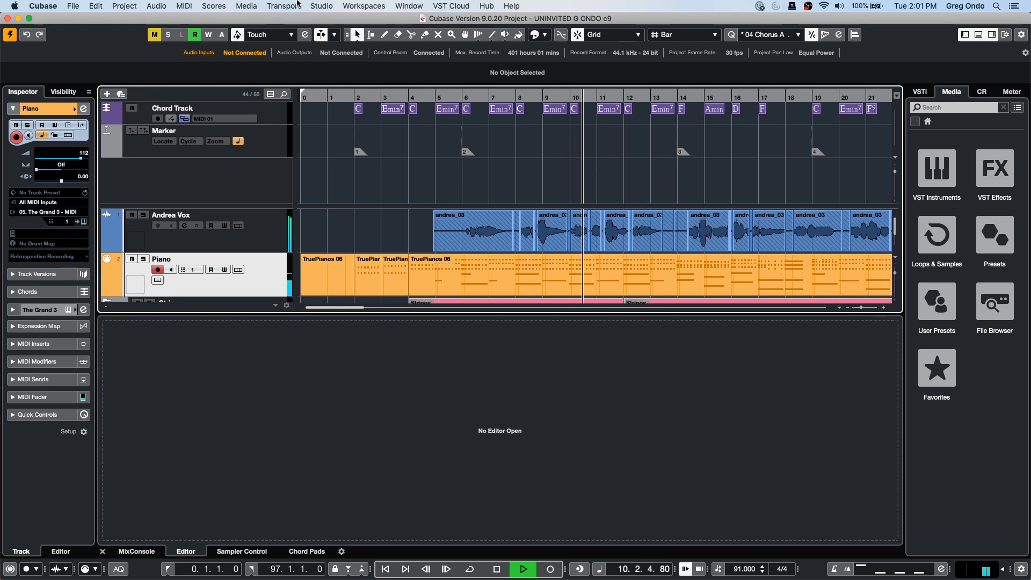
{"action": "key", "text": "space"}
{"action": "left_click", "coordinate": [318, 7]}
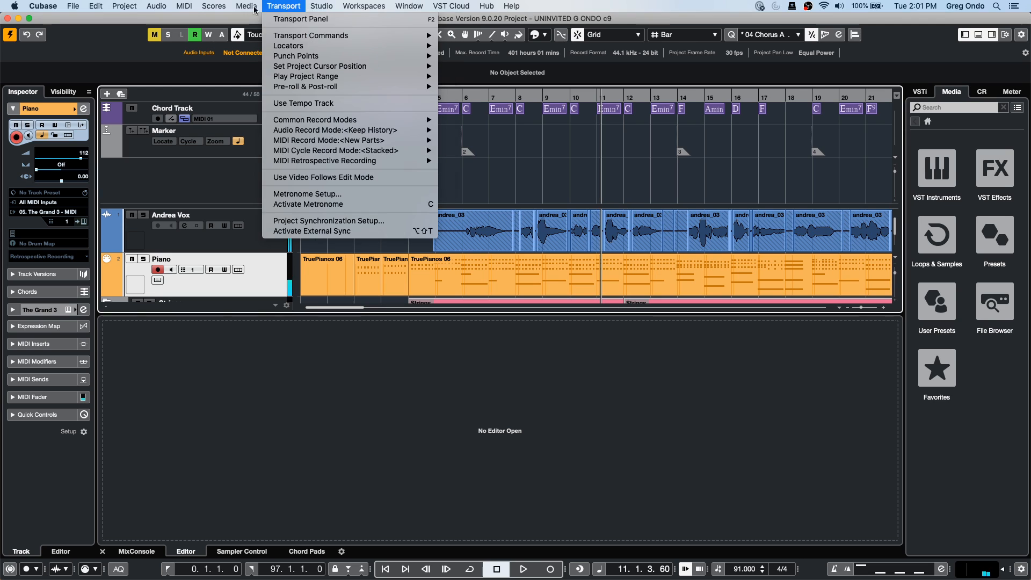
{"action": "left_click", "coordinate": [271, 19]}
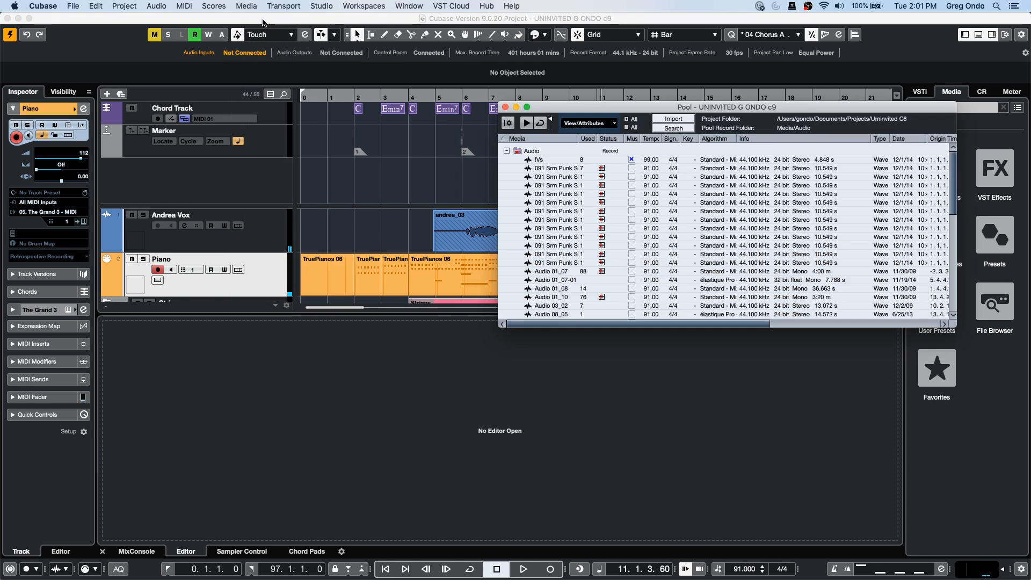
{"action": "left_click_drag", "start_coordinate": [588, 111], "coordinate": [178, 107]}
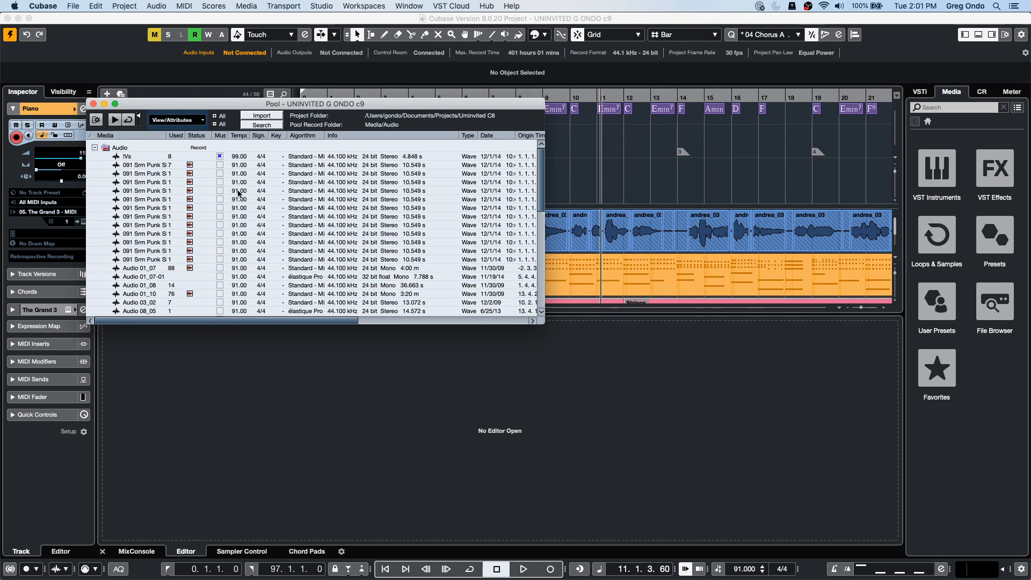
- Look through the Pool's audio files, select all of them down to hats2_02, and enable Musical Mode for them
{"action": "scroll", "coordinate": [246, 209], "scroll_direction": "down", "scroll_amount": 10}
{"action": "scroll", "coordinate": [246, 209], "scroll_direction": "up", "scroll_amount": 2}
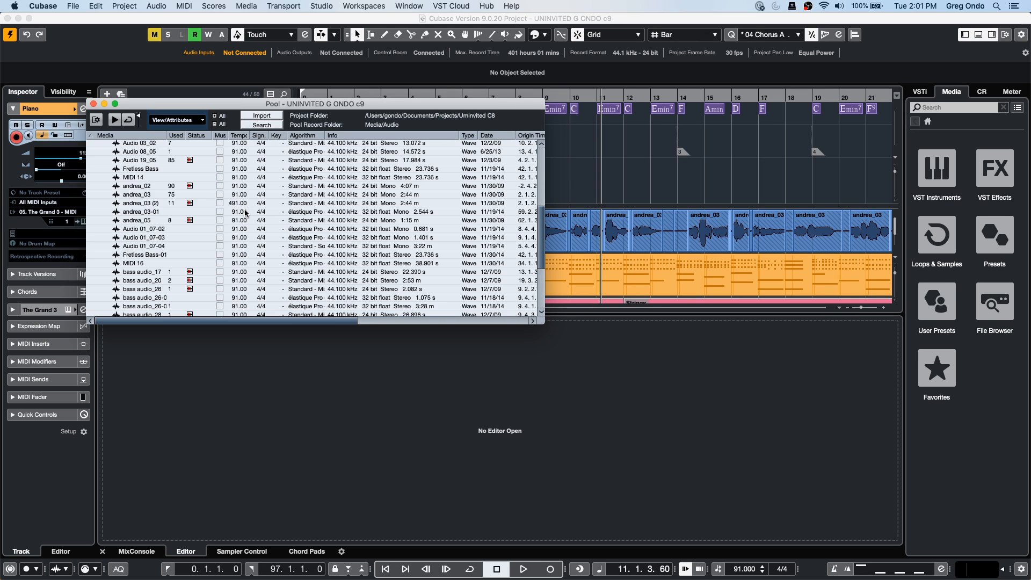
{"action": "scroll", "coordinate": [245, 212], "scroll_direction": "down", "scroll_amount": 5}
{"action": "scroll", "coordinate": [246, 212], "scroll_direction": "up", "scroll_amount": 15}
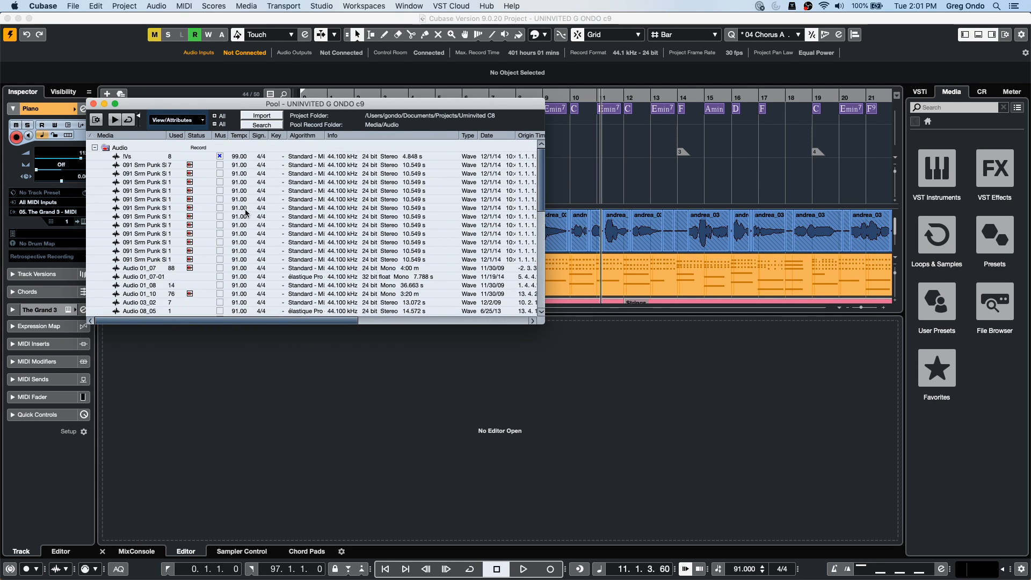
{"action": "left_click", "coordinate": [146, 159]}
{"action": "scroll", "coordinate": [146, 226], "scroll_direction": "down", "scroll_amount": 10}
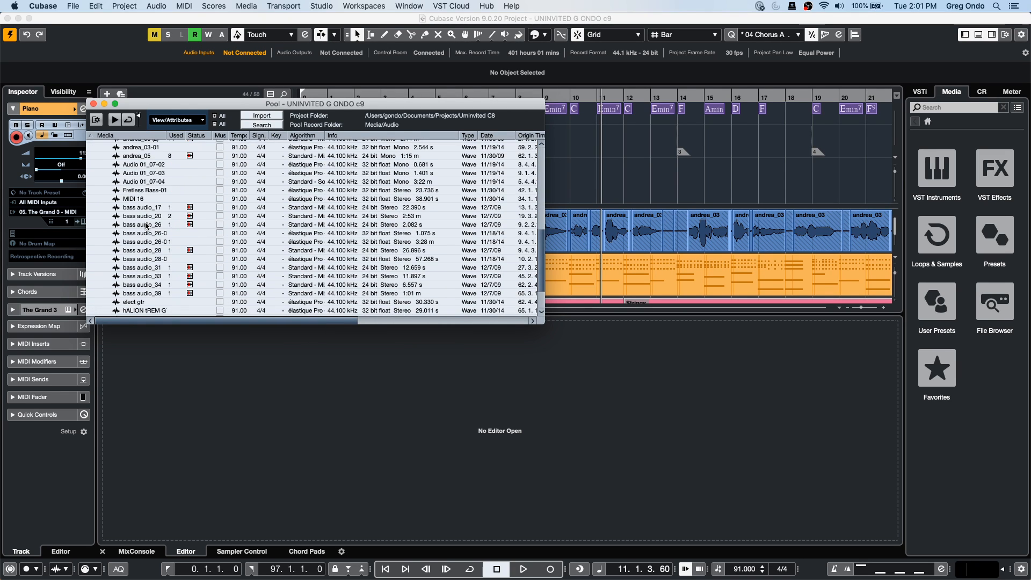
{"action": "scroll", "coordinate": [146, 226], "scroll_direction": "down", "scroll_amount": 3}
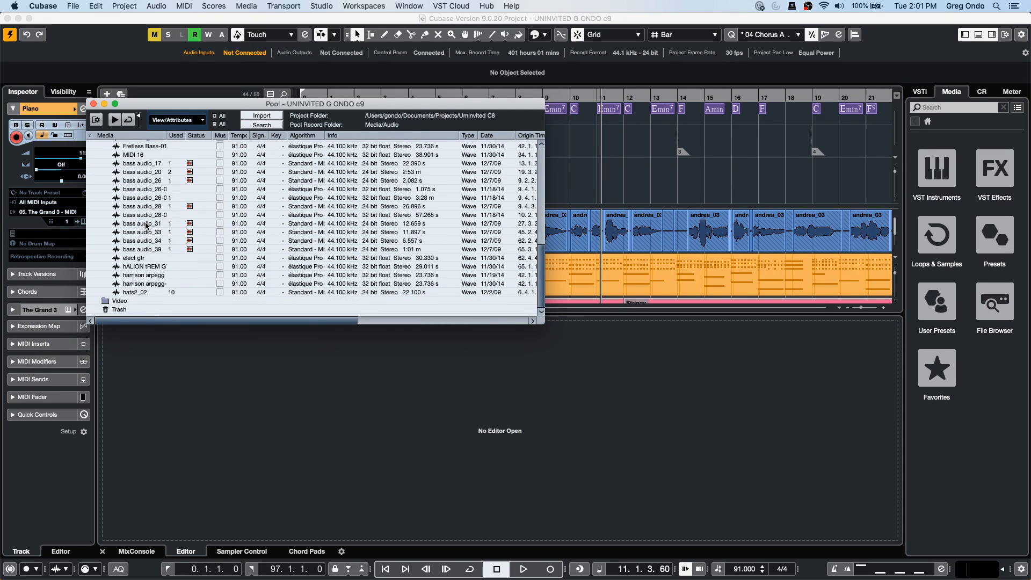
{"action": "left_click", "coordinate": [140, 293], "text": "shift"}
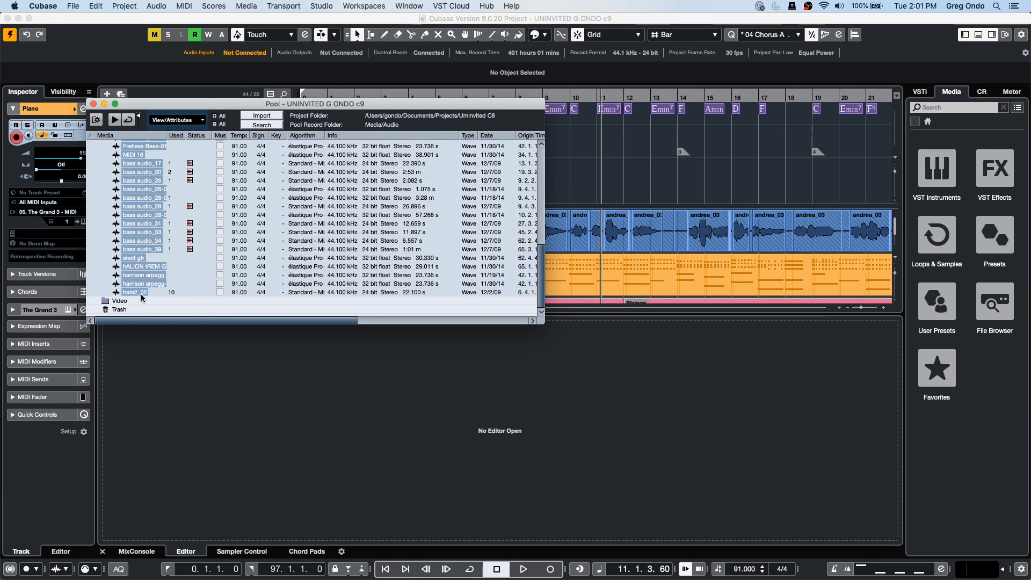
{"action": "left_click", "coordinate": [220, 292]}
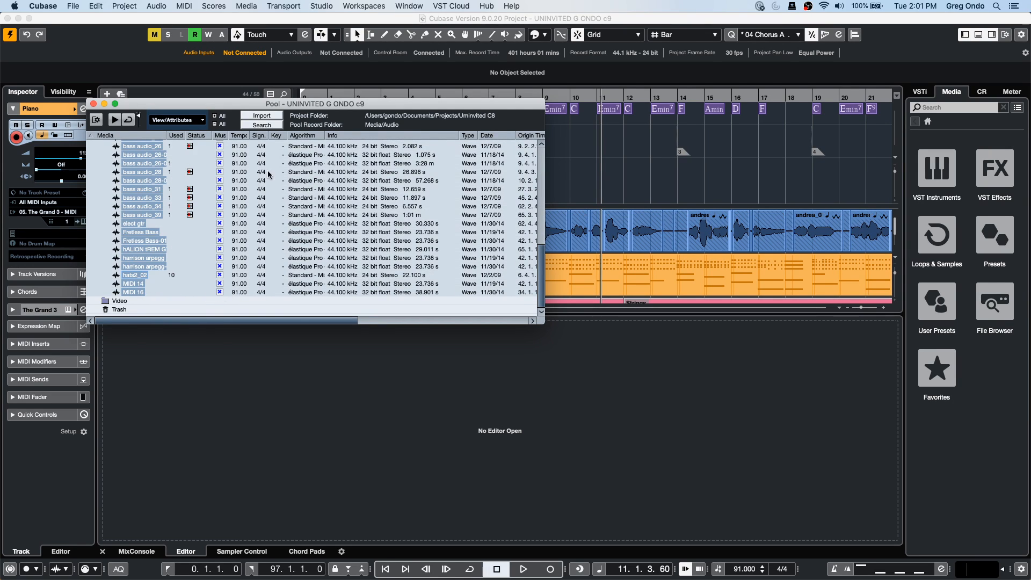
- Set the tempo of the first audio file and of andrea_03 (2) to 91, widen the Musical Mode column, and close the Pool
{"action": "scroll", "coordinate": [243, 192], "scroll_direction": "up", "scroll_amount": 10}
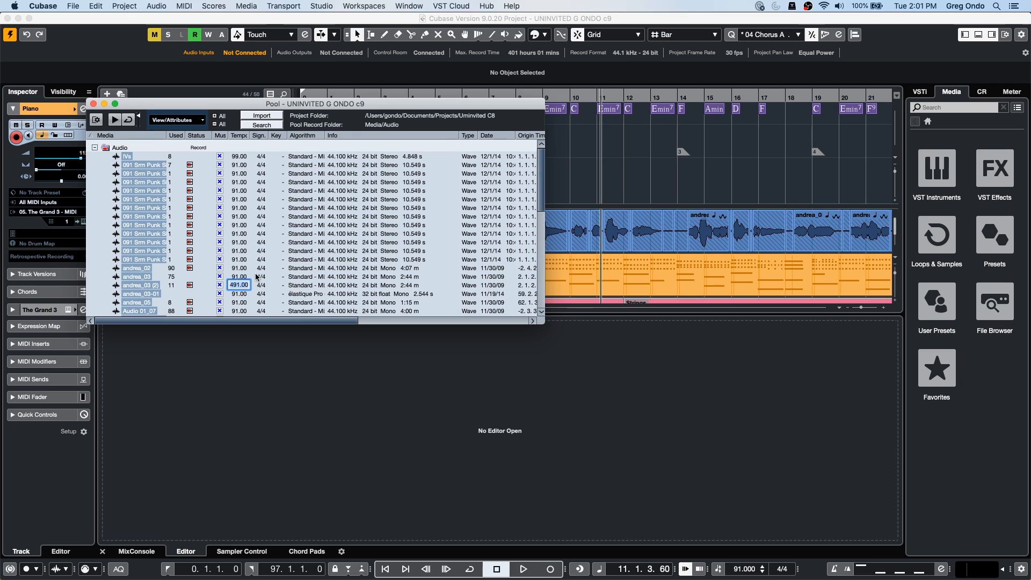
{"action": "key", "text": "Return"}
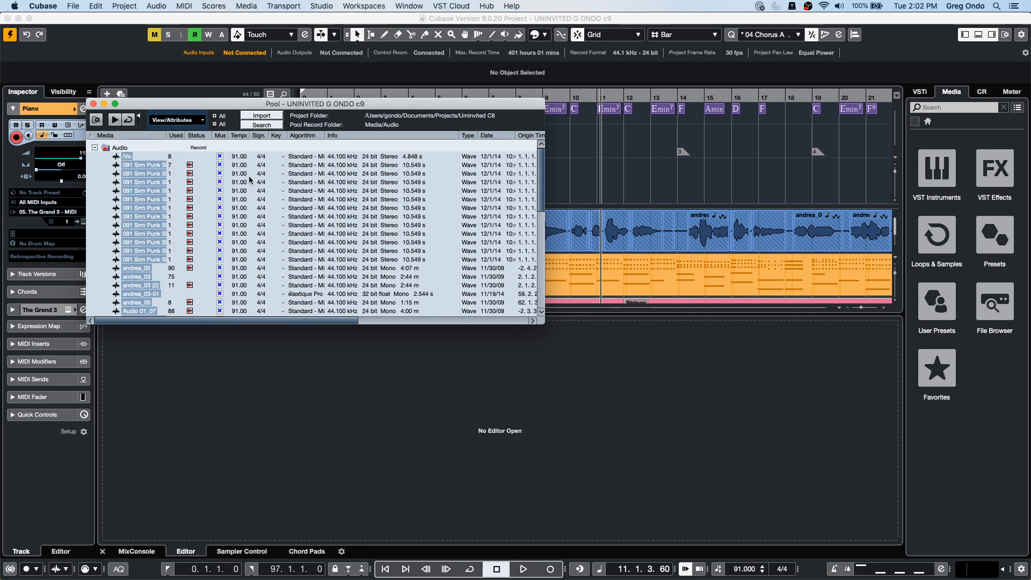
{"action": "left_click_drag", "start_coordinate": [226, 136], "coordinate": [251, 132]}
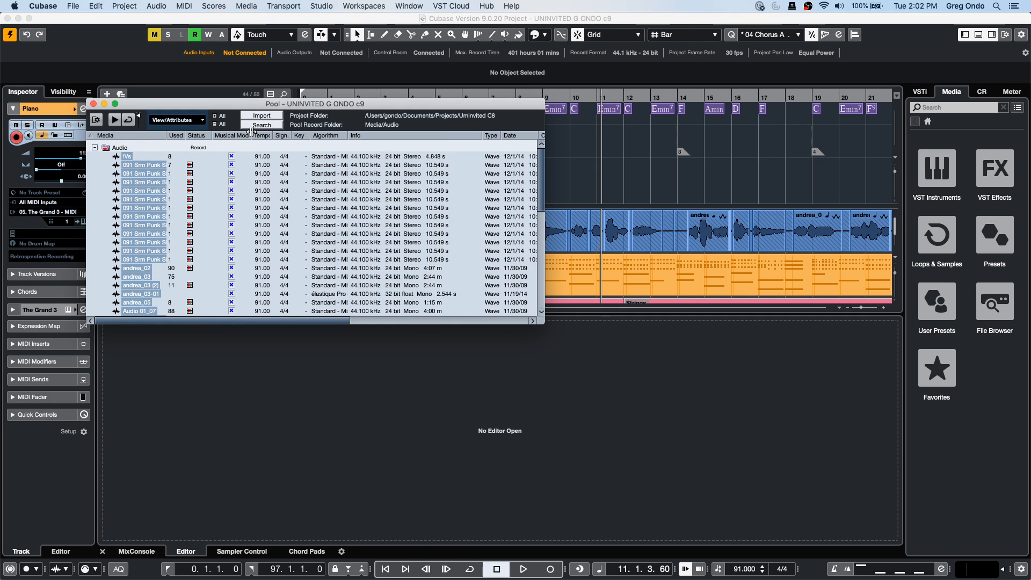
{"action": "left_click", "coordinate": [93, 103]}
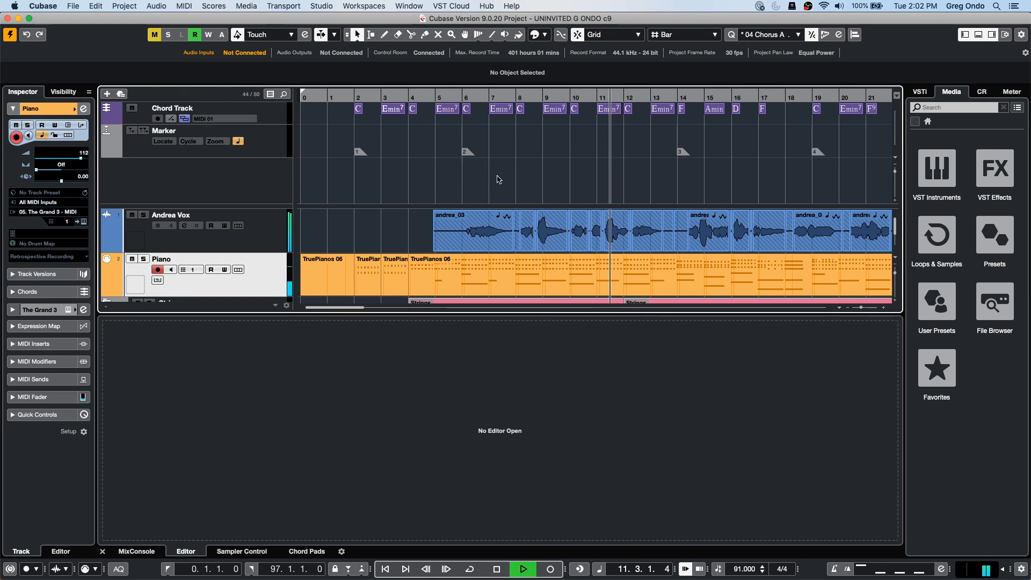
- Audition tempo changes during playback by setting the project tempo to 100 BPM and after that to 125 BPM
{"action": "double_click", "coordinate": [737, 569]}
{"action": "type", "text": "1"}
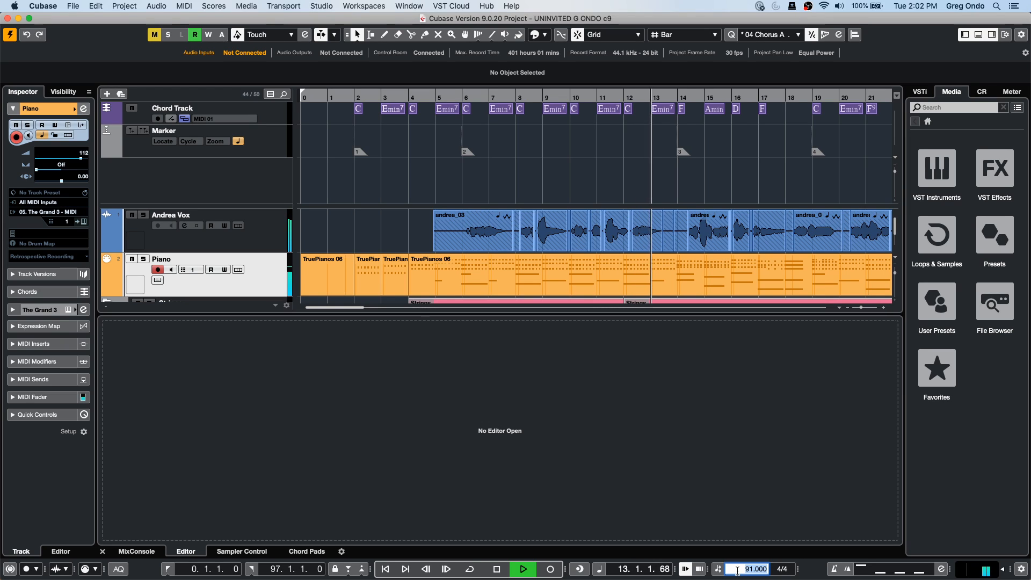
{"action": "type", "text": "00"}
{"action": "key", "text": "Return"}
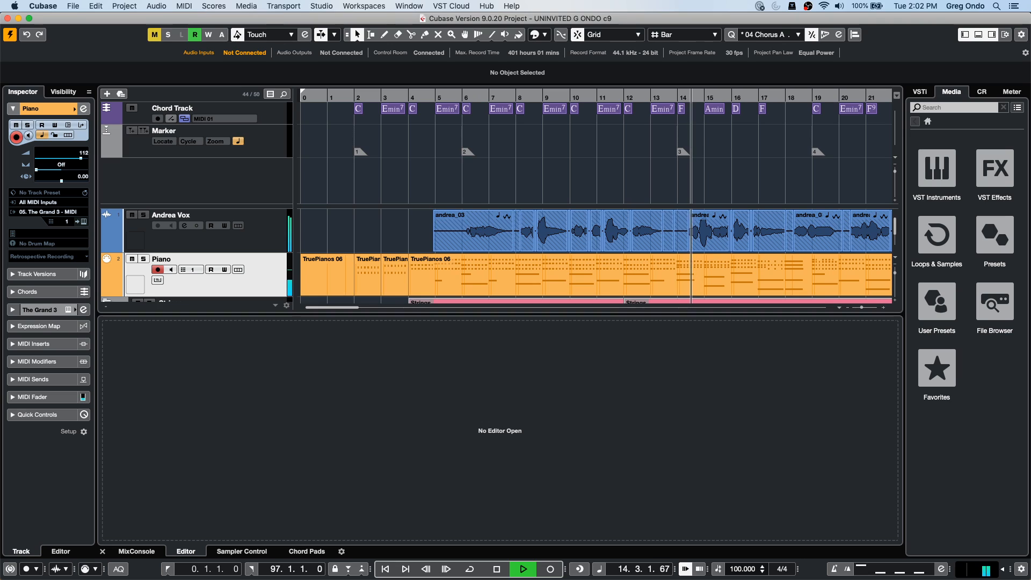
{"action": "double_click", "coordinate": [736, 570]}
{"action": "type", "text": "125"}
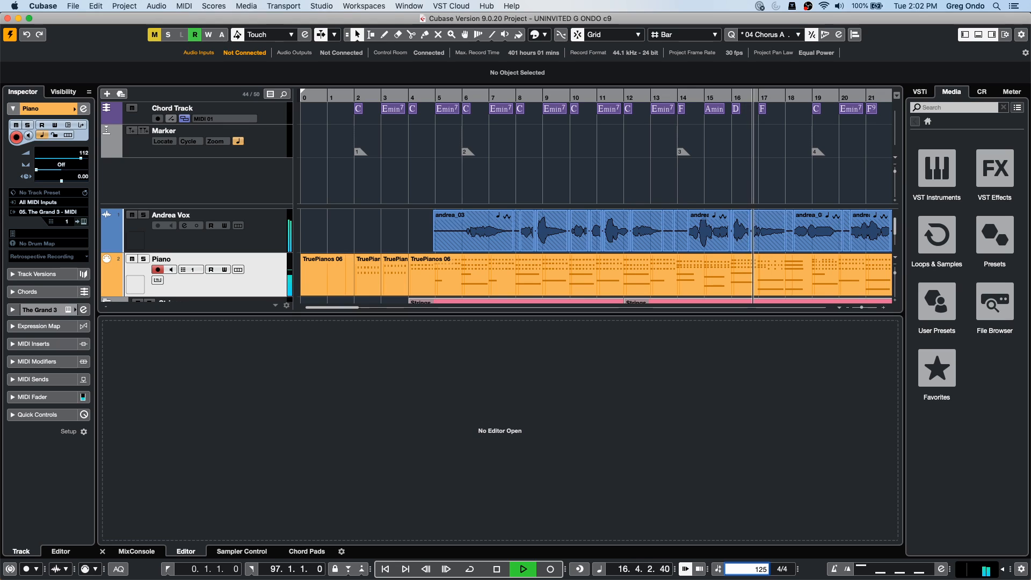
{"action": "key", "text": "Return"}
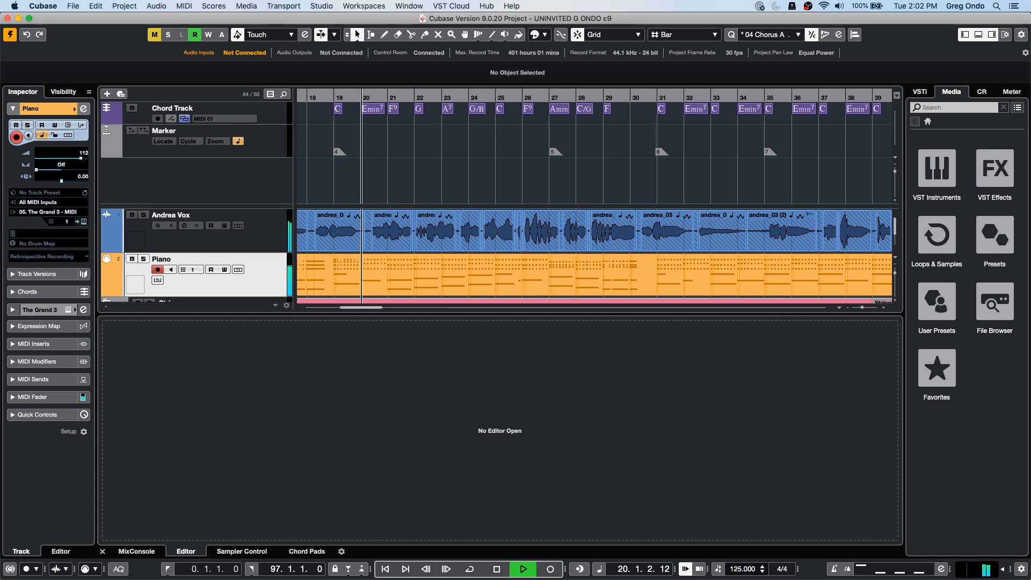
- Show the whole arrangement while it plays and set the project tempo to 80 BPM
{"action": "key", "text": "g"}
{"action": "key", "text": "g"}
{"action": "key", "text": "g"}
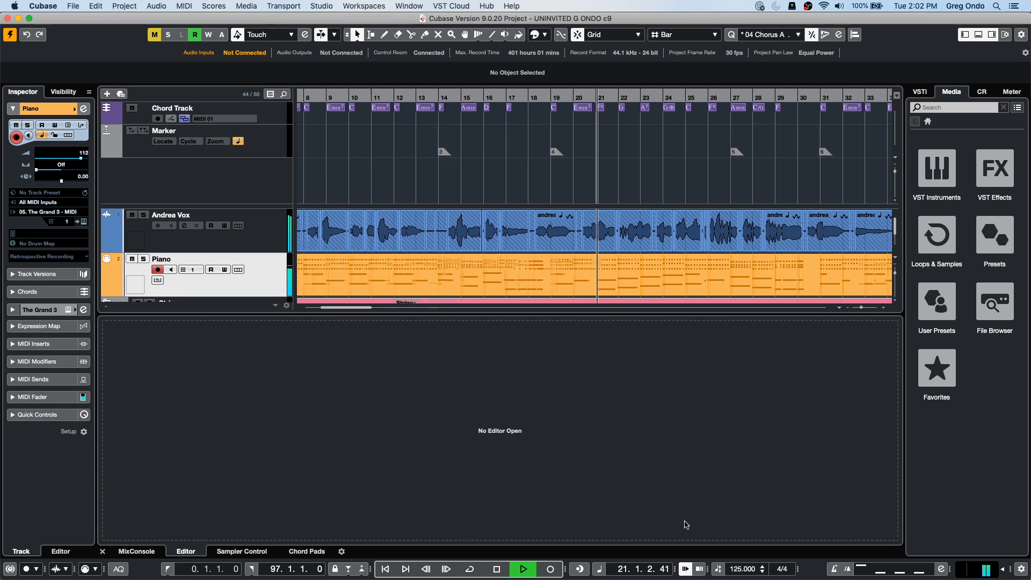
{"action": "key", "text": "g"}
{"action": "key", "text": "g"}
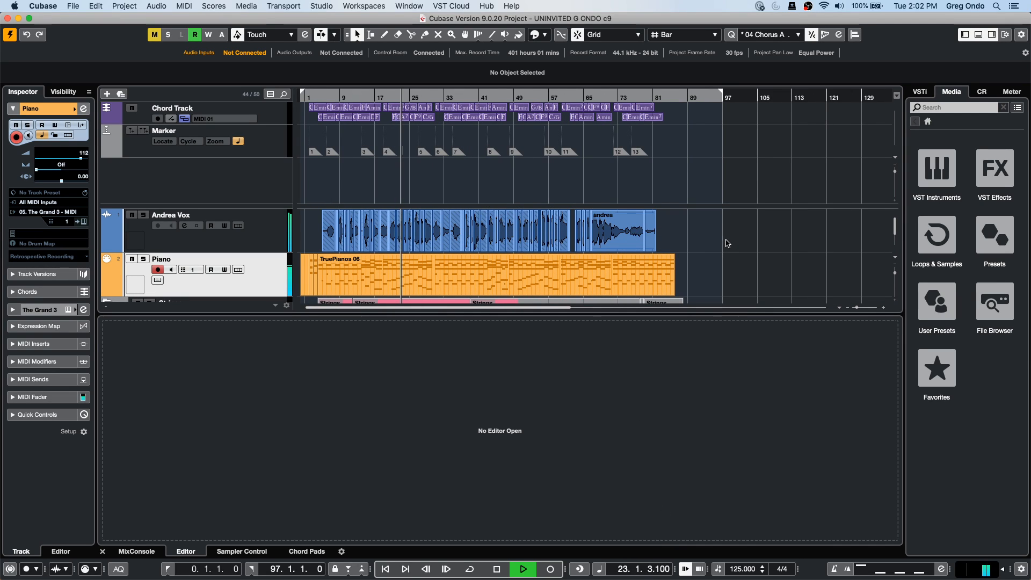
{"action": "scroll", "coordinate": [724, 250], "scroll_direction": "down", "scroll_amount": 2}
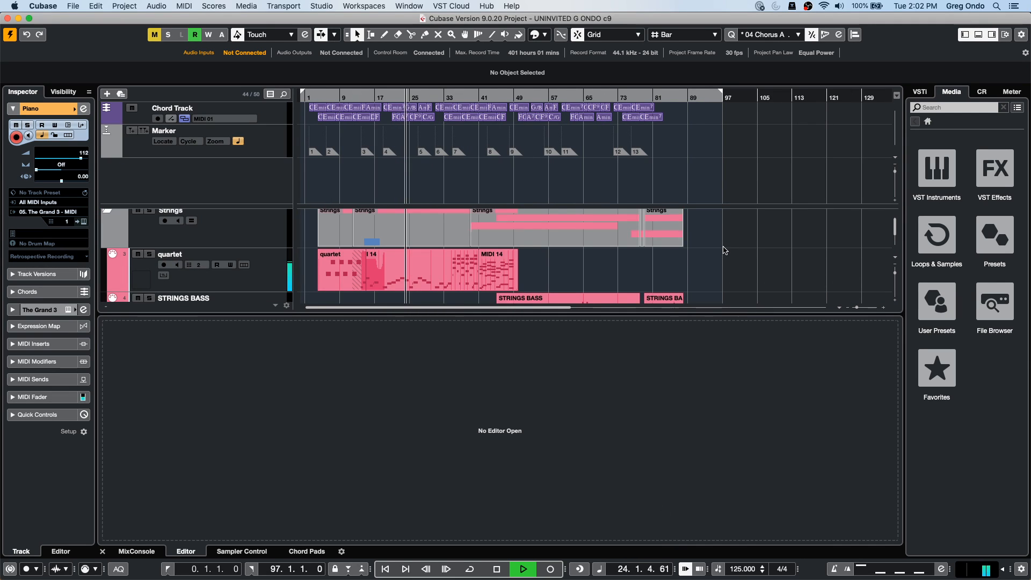
{"action": "scroll", "coordinate": [724, 250], "scroll_direction": "up", "scroll_amount": 3}
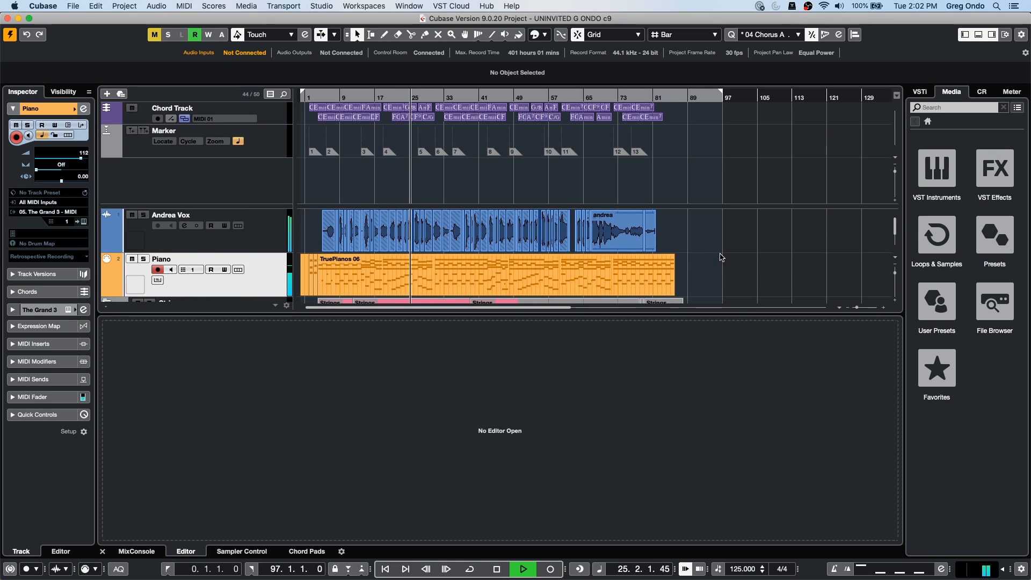
{"action": "double_click", "coordinate": [743, 569]}
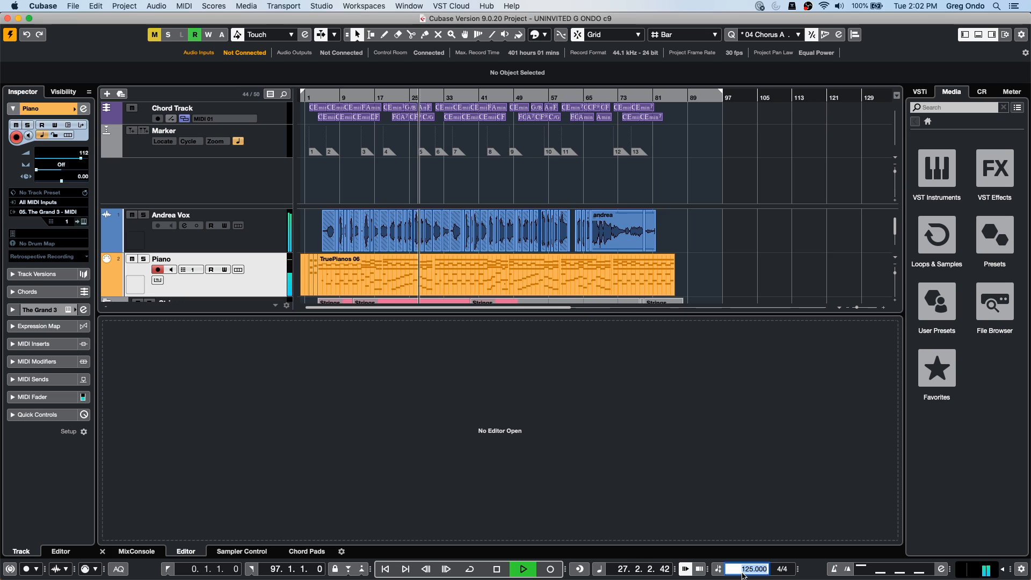
{"action": "key", "text": "Return"}
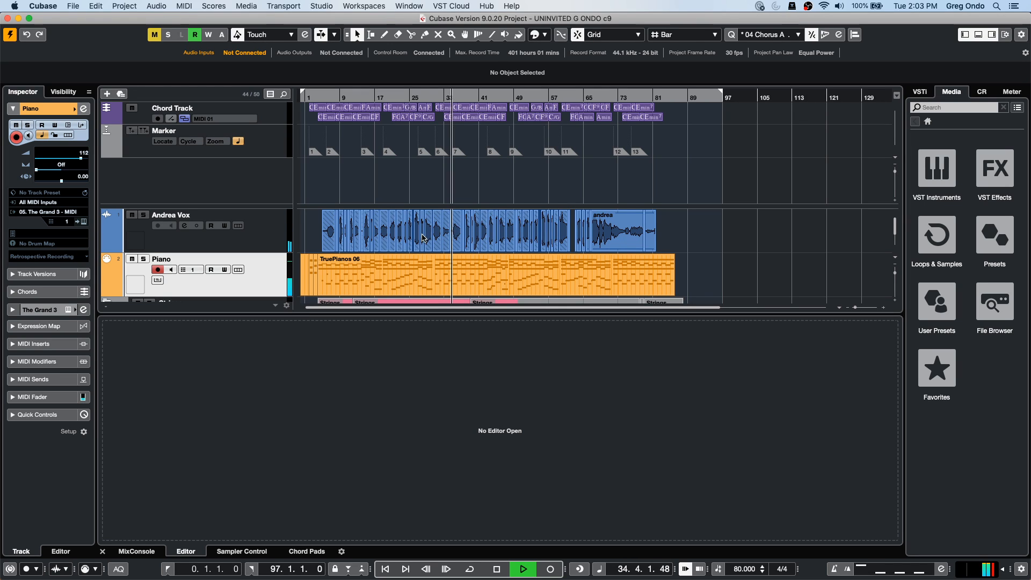
- Set the project tempo to 100 BPM during playback and stop the song
{"action": "double_click", "coordinate": [738, 569]}
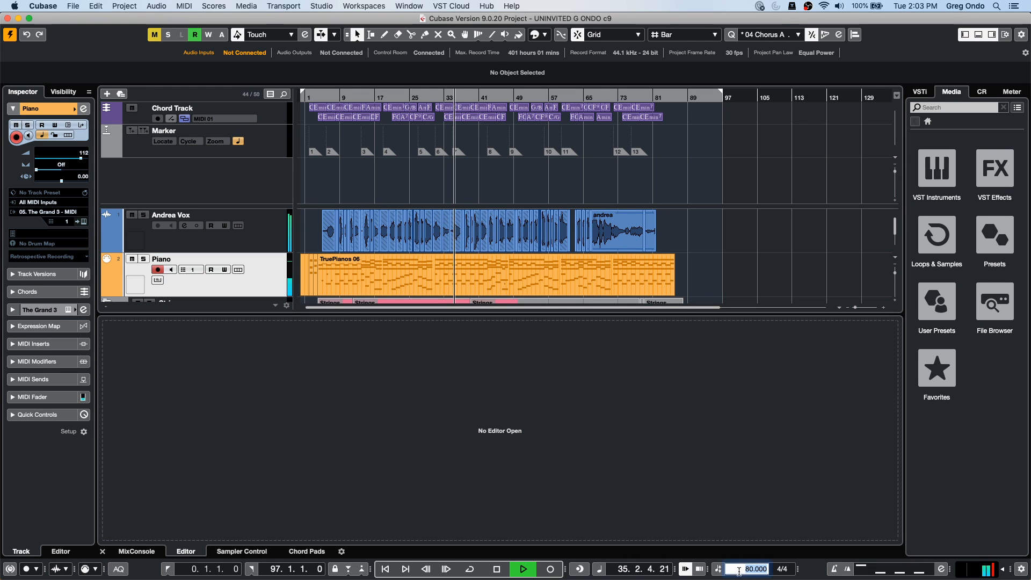
{"action": "type", "text": "1"}
{"action": "key", "text": "Return"}
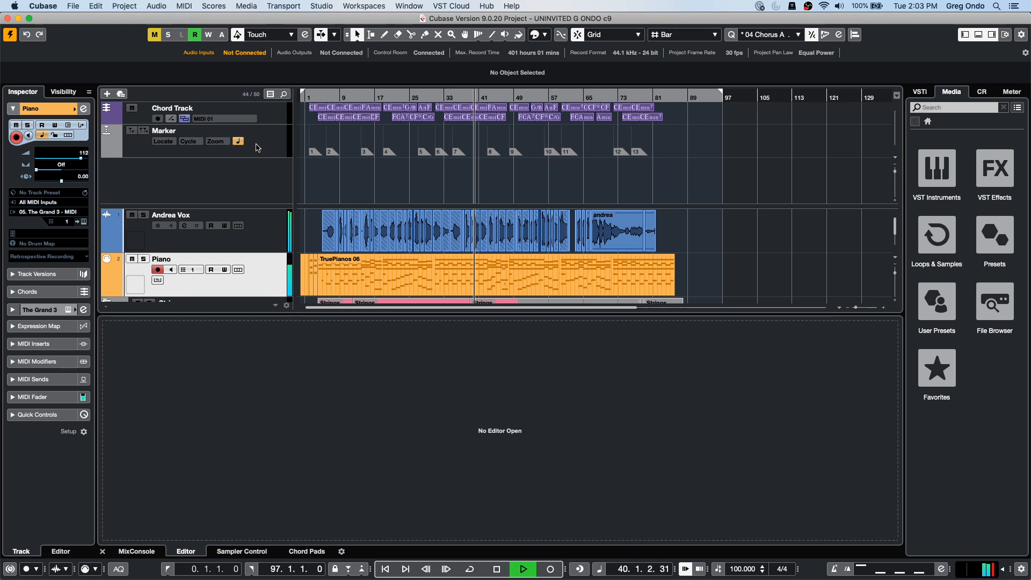
{"action": "key", "text": "space"}
- Add a tempo track below the Marker track and activate it so the project follows the tempo track
{"action": "left_click", "coordinate": [277, 143]}
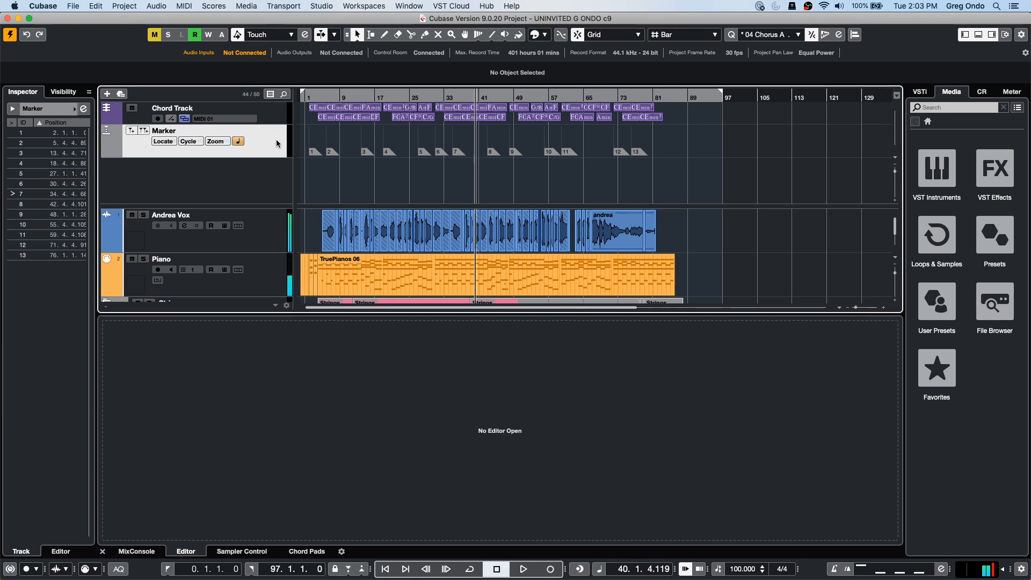
{"action": "right_click", "coordinate": [209, 177]}
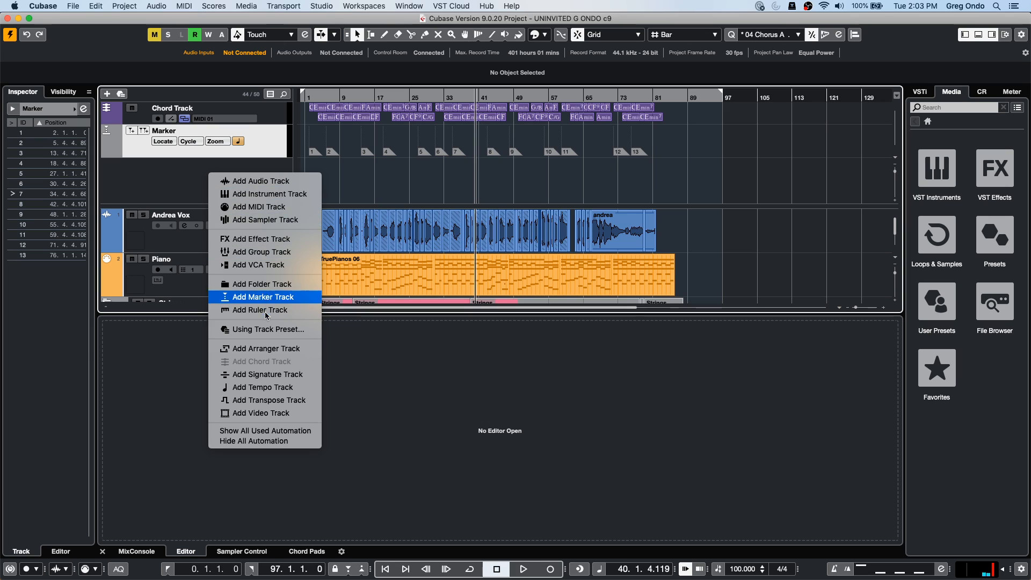
{"action": "left_click", "coordinate": [294, 393]}
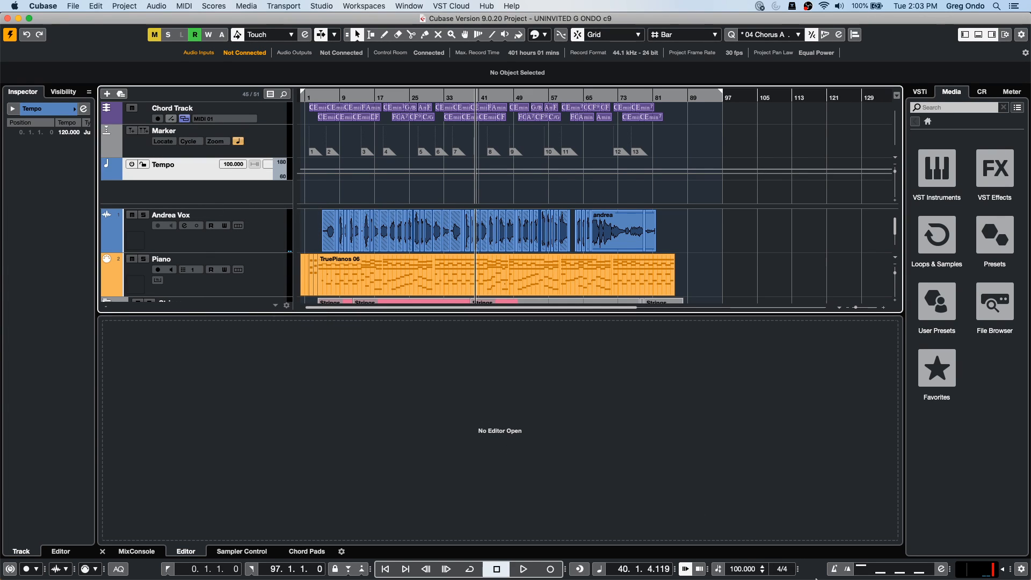
{"action": "left_click", "coordinate": [718, 569]}
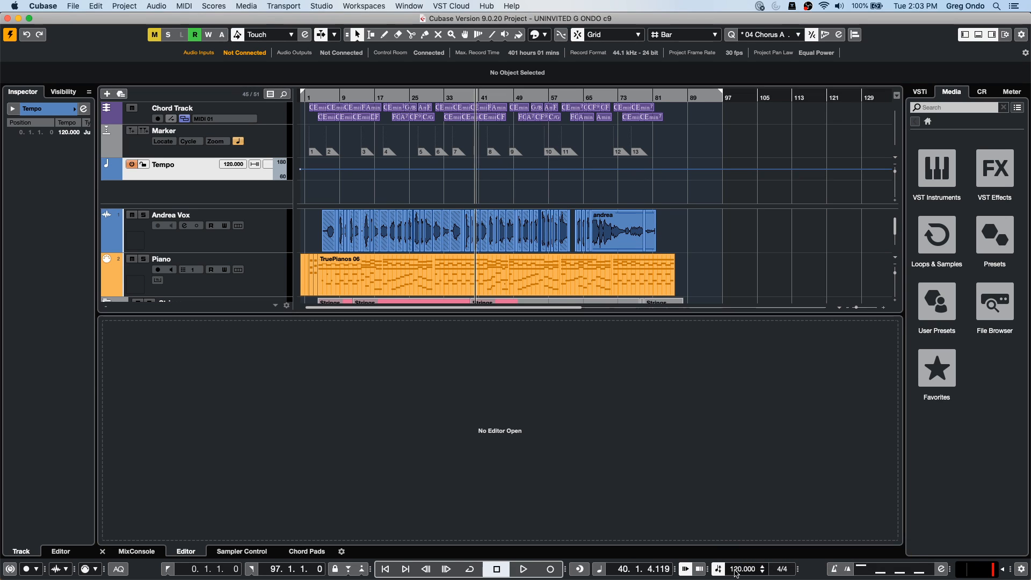
- Select the first point on the tempo track and set its tempo to 91 BPM
{"action": "left_click", "coordinate": [302, 172]}
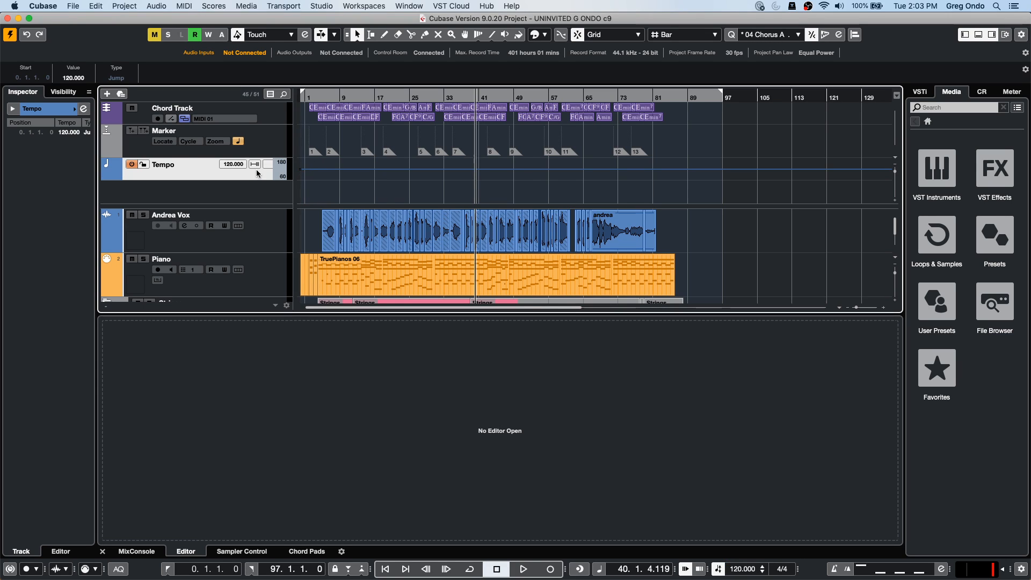
{"action": "scroll", "coordinate": [229, 164], "scroll_direction": "down", "scroll_amount": 4}
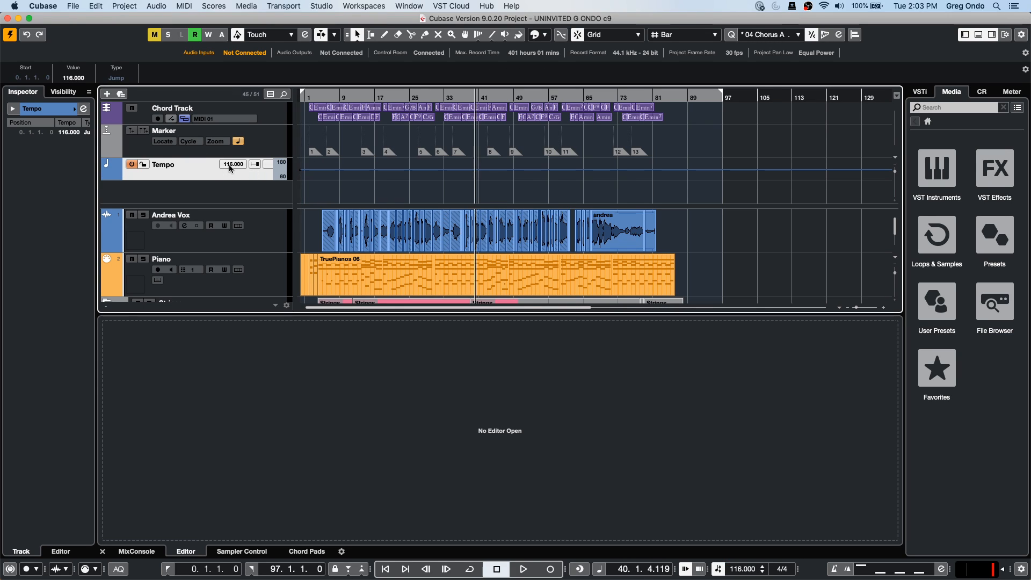
{"action": "scroll", "coordinate": [231, 165], "scroll_direction": "down", "scroll_amount": 15}
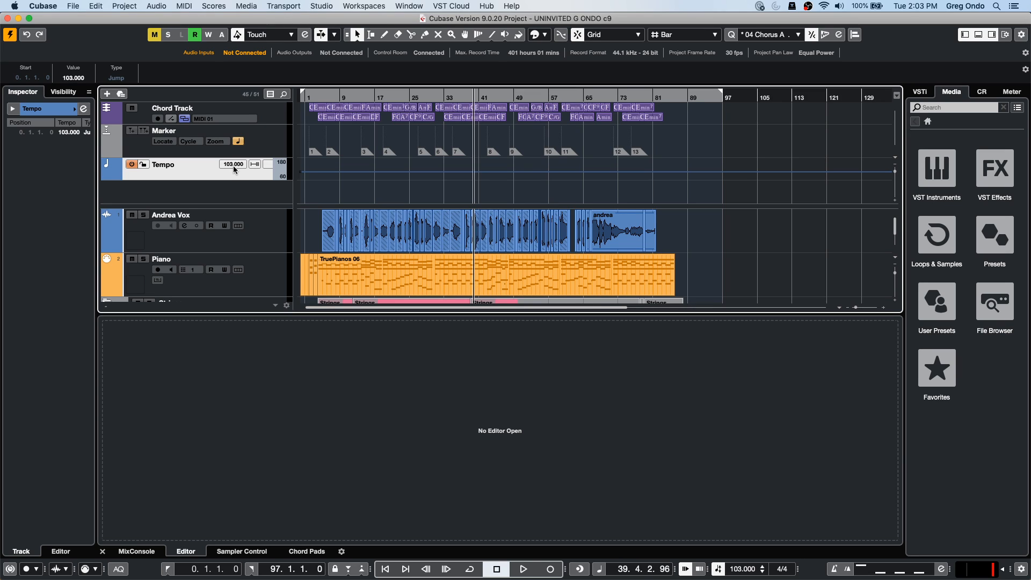
{"action": "scroll", "coordinate": [237, 166], "scroll_direction": "down", "scroll_amount": 8}
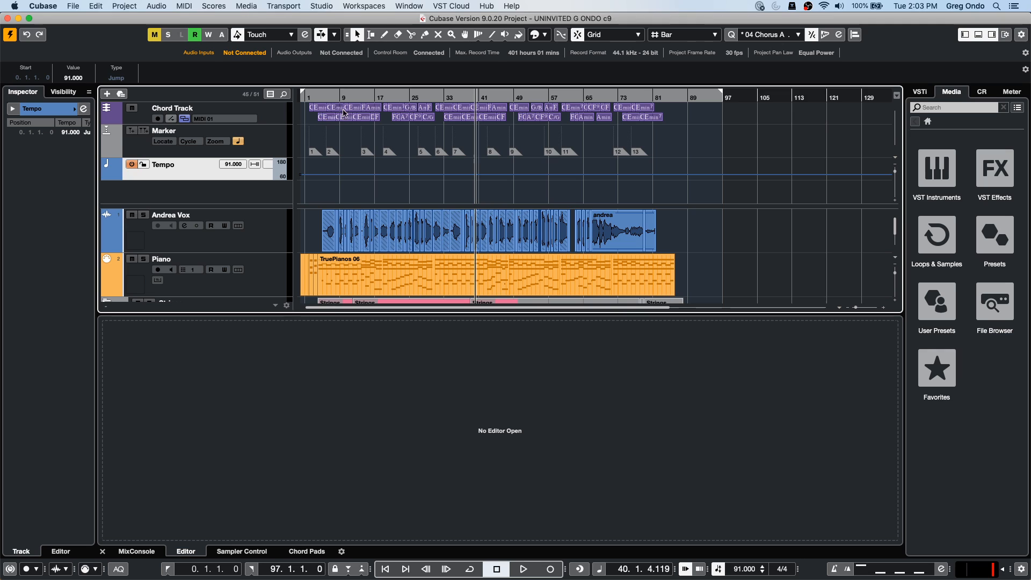
- Play the song from the start, skip ahead to about bar 11, and enlarge the timeline around the playhead
{"action": "key", "text": "Home"}
{"action": "key", "text": "space"}
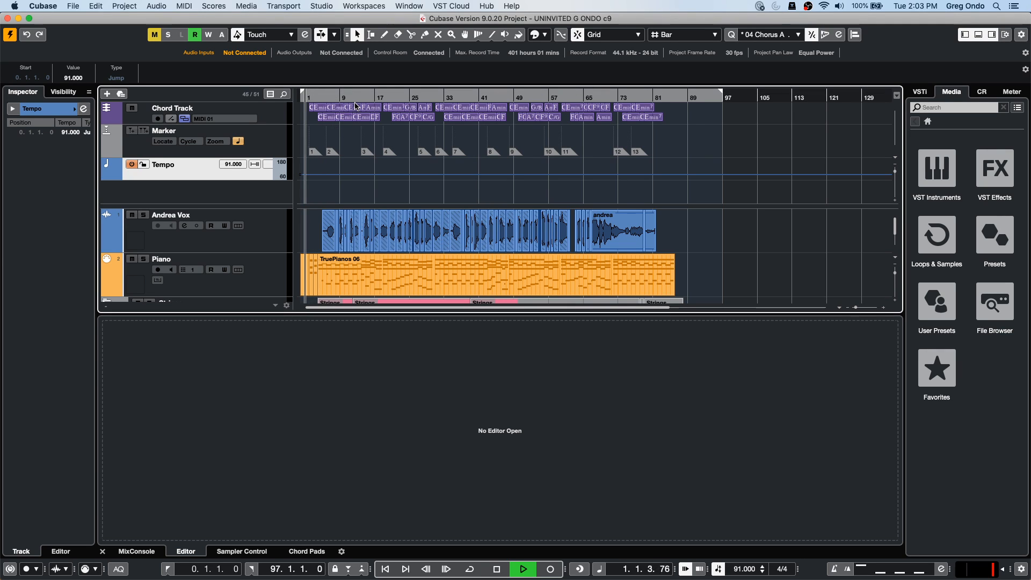
{"action": "left_click", "coordinate": [348, 96]}
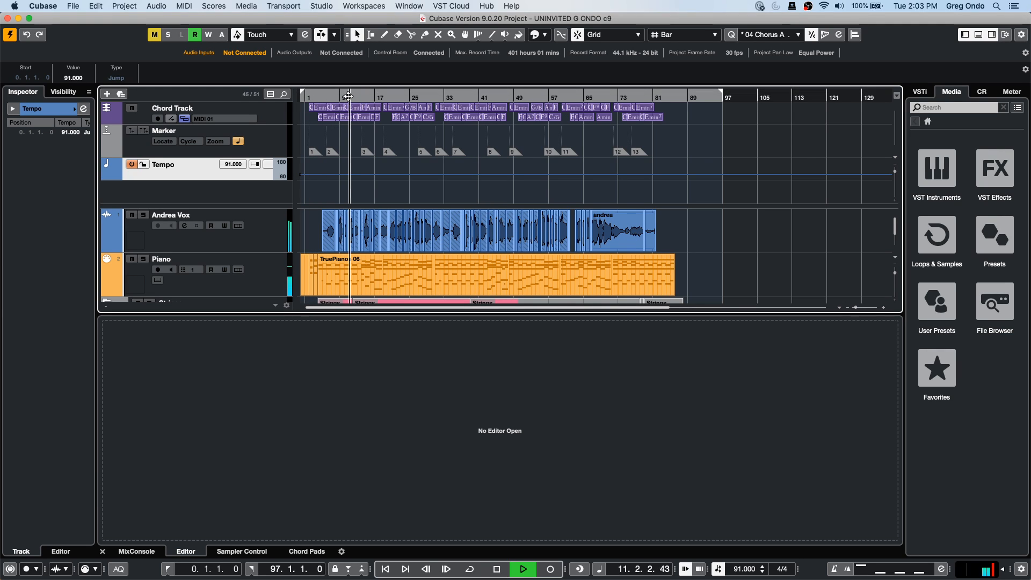
{"action": "left_click_drag", "start_coordinate": [348, 96], "coordinate": [390, 159]}
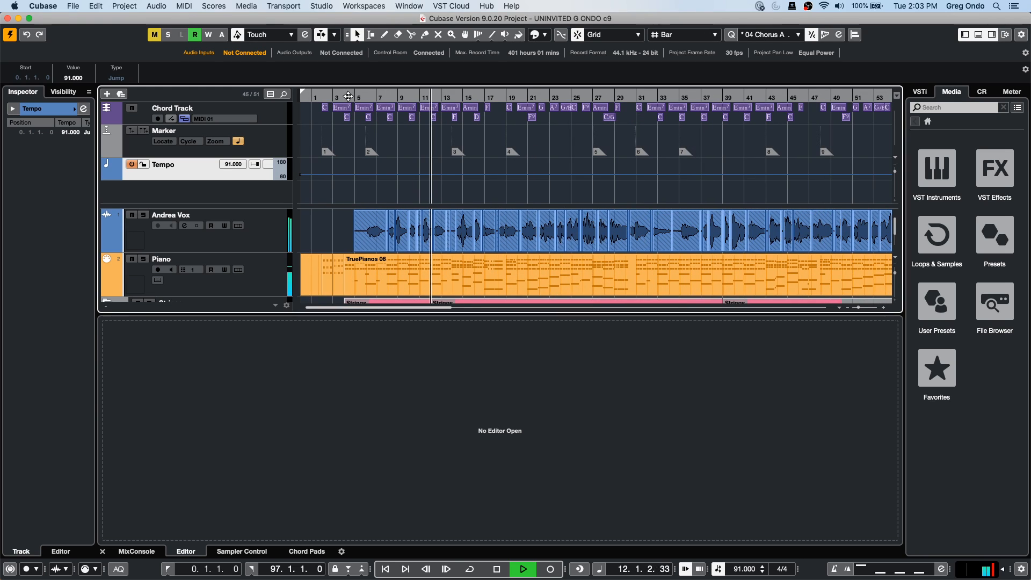
- Make the tempo track taller, stop playback, and draw a 110 BPM tempo point at bar 17
{"action": "left_click_drag", "start_coordinate": [263, 180], "coordinate": [262, 202]}
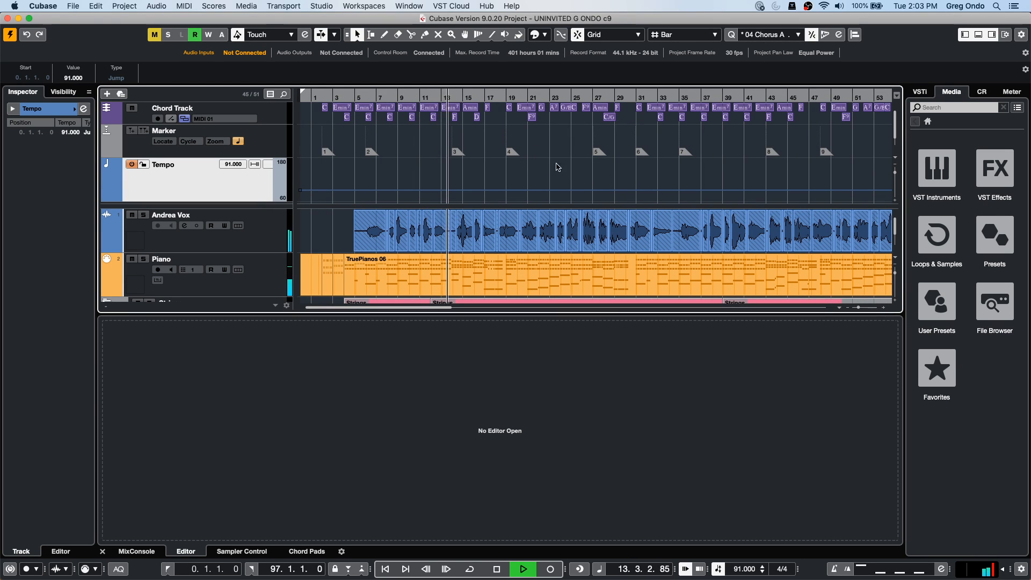
{"action": "left_click", "coordinate": [503, 98]}
{"action": "key", "text": "space"}
{"action": "left_click", "coordinate": [501, 97]}
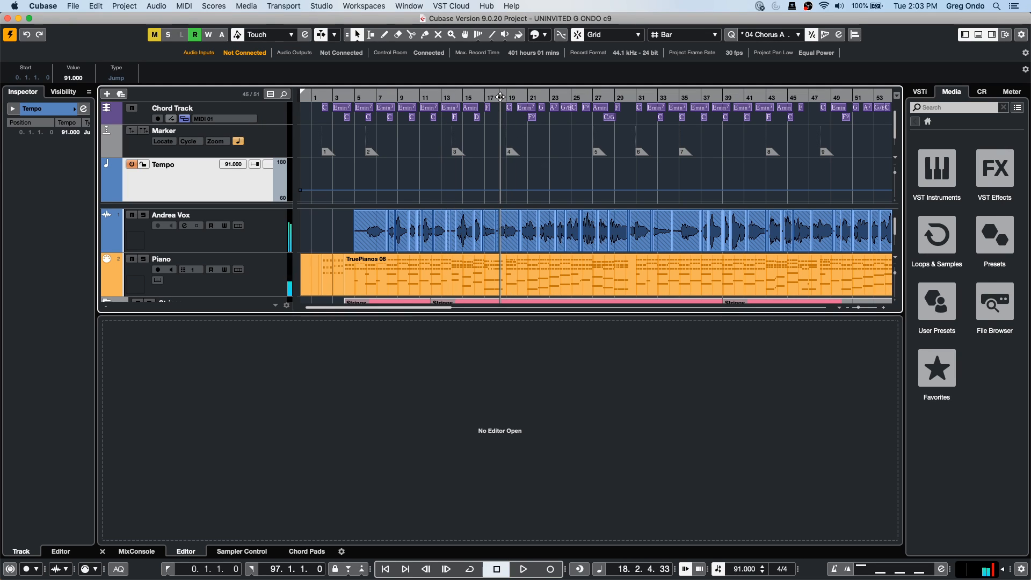
{"action": "right_click", "coordinate": [501, 187]}
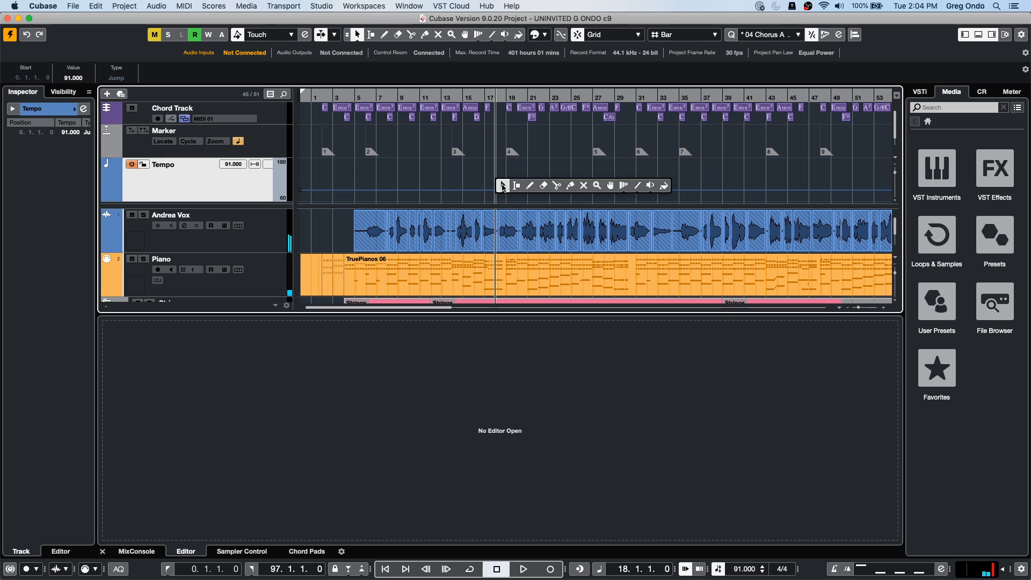
{"action": "left_click", "coordinate": [529, 186]}
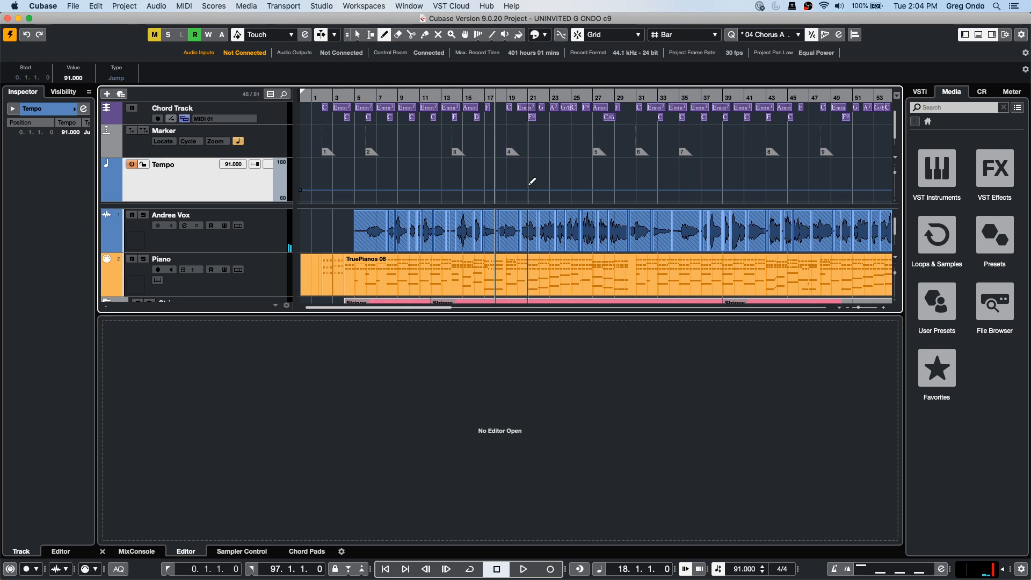
{"action": "left_click", "coordinate": [495, 183]}
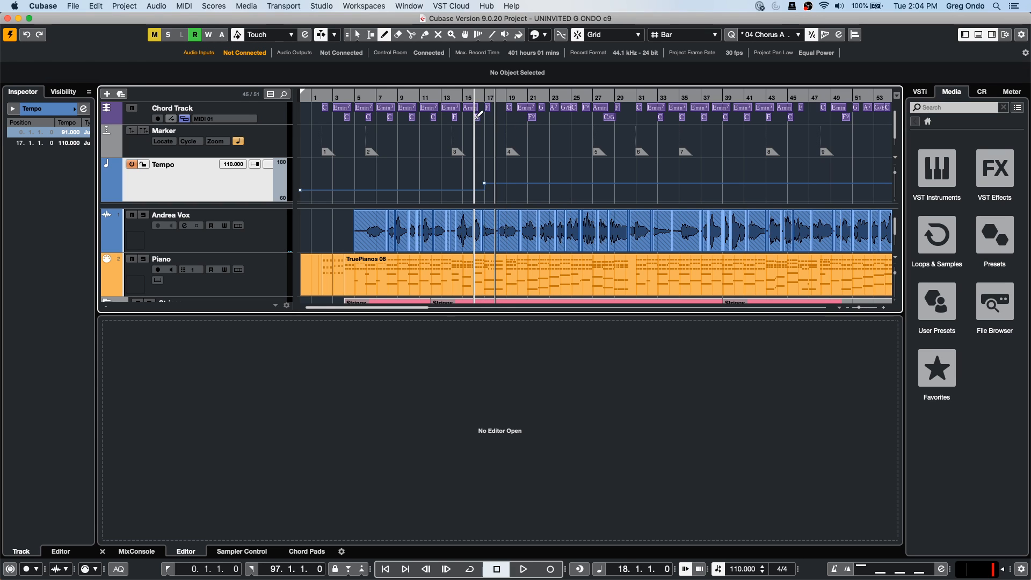
- Play from about bar 14 while drawing tempo points of 90 BPM at bar 24, 75 at bar 26, 90 at bar 27 and 105 at bar 29
{"action": "left_click", "coordinate": [453, 98]}
{"action": "key", "text": "space"}
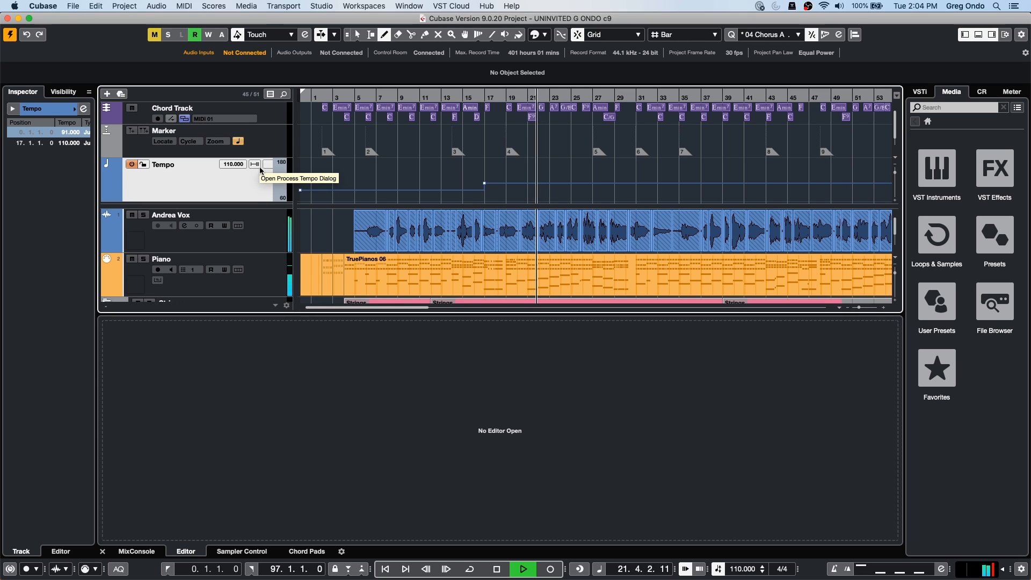
{"action": "left_click", "coordinate": [560, 190]}
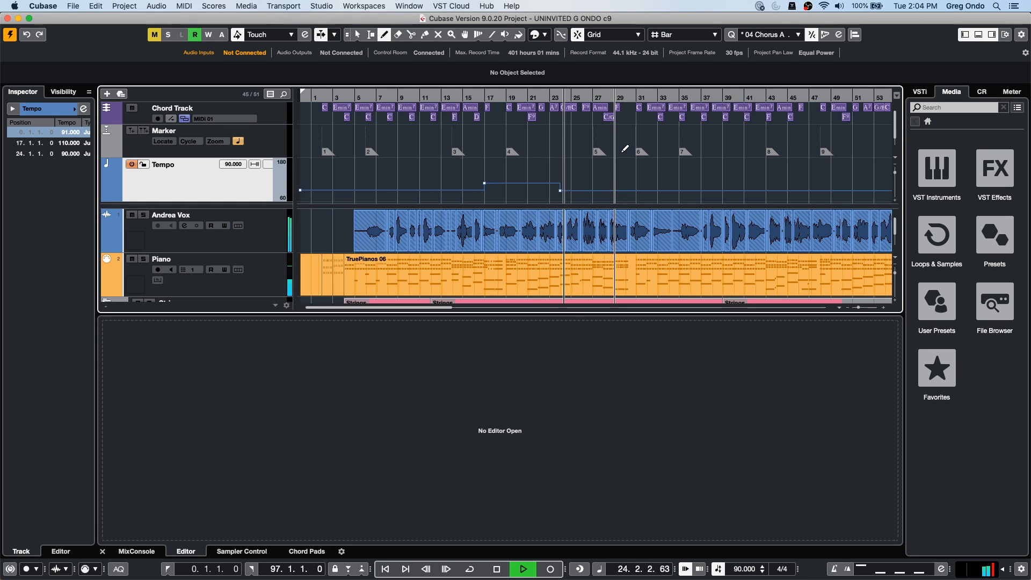
{"action": "left_click", "coordinate": [582, 196]}
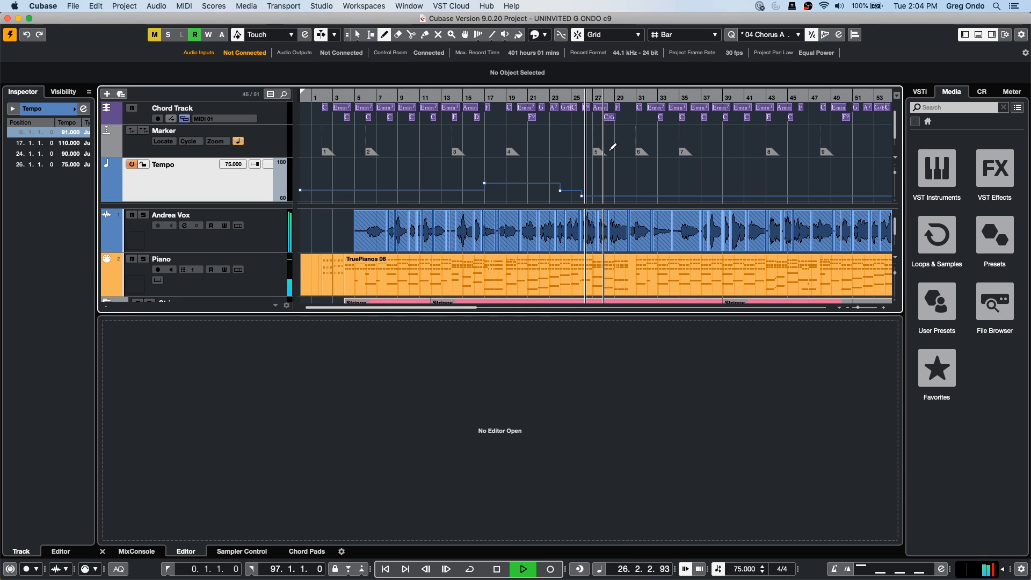
{"action": "left_click", "coordinate": [603, 190]}
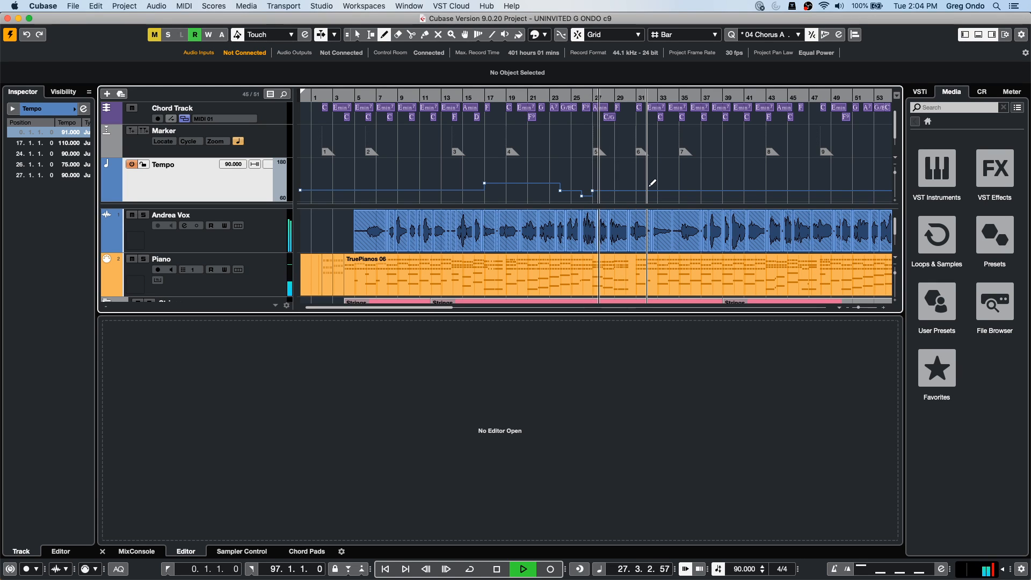
{"action": "left_click", "coordinate": [615, 185]}
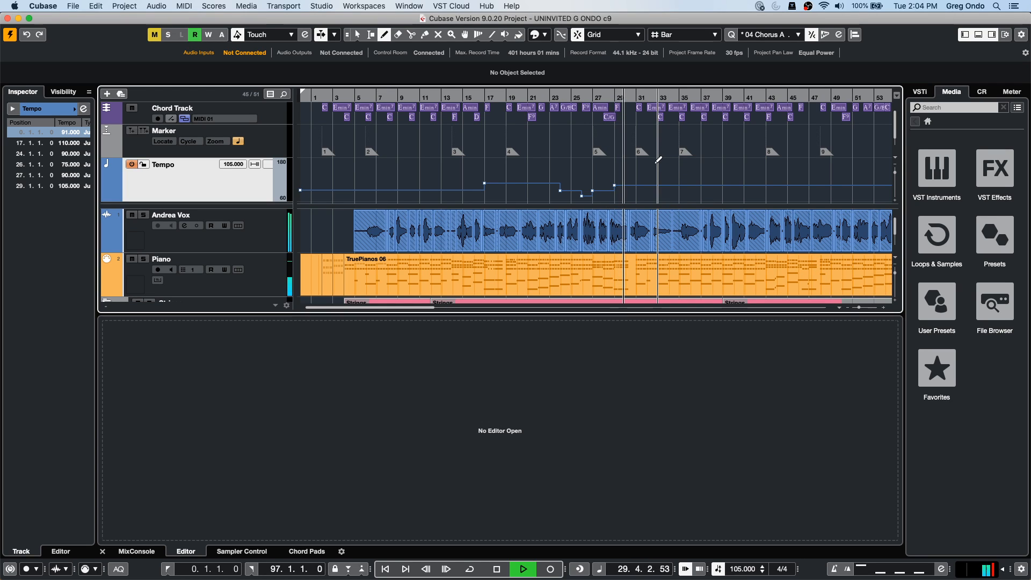
{"action": "key", "text": "space"}
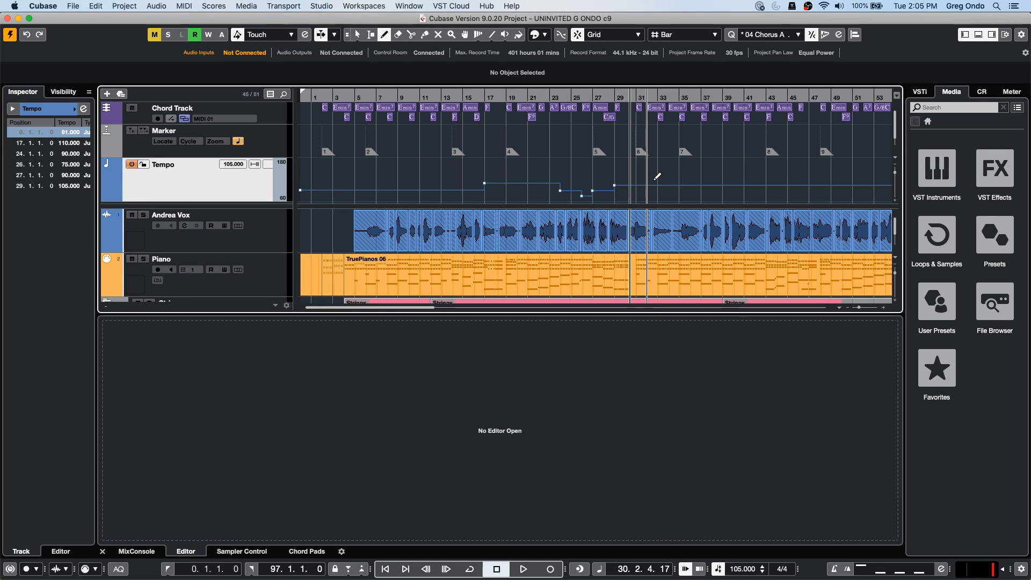
- Review the Musical Mode and tempo settings of the audio files in the Pool, and close it
{"action": "left_click", "coordinate": [245, 7]}
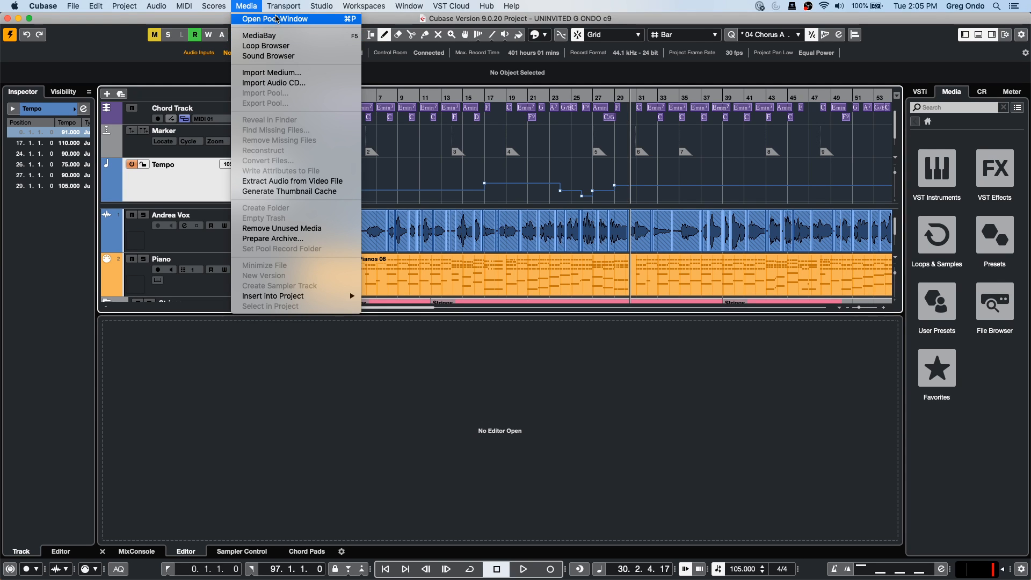
{"action": "left_click", "coordinate": [276, 19]}
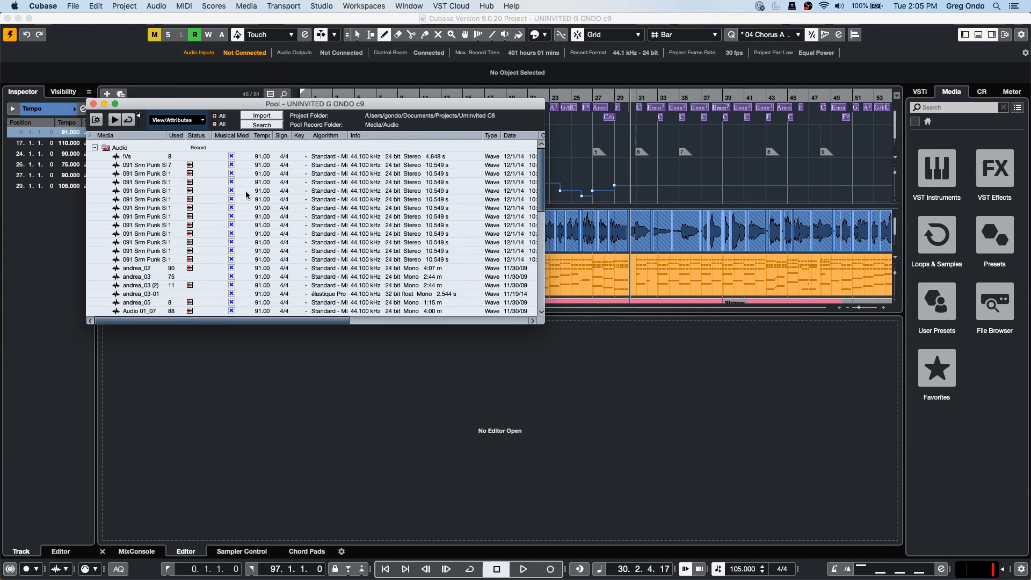
{"action": "left_click", "coordinate": [100, 106]}
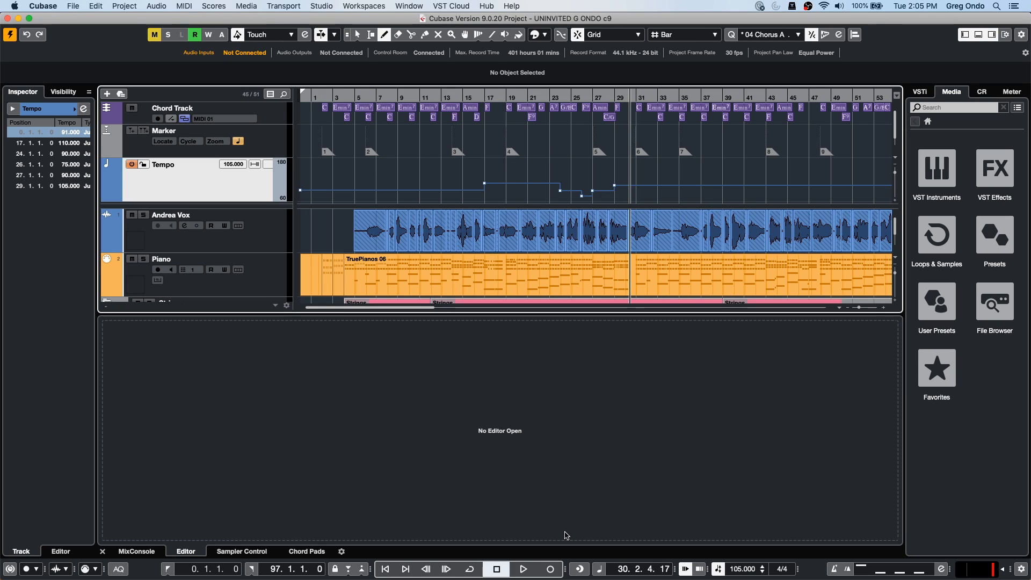
- Select the vocal track's clips from its first clip to about bar 36 and inspect them up close with the Object Selection tool
{"action": "key", "text": "1"}
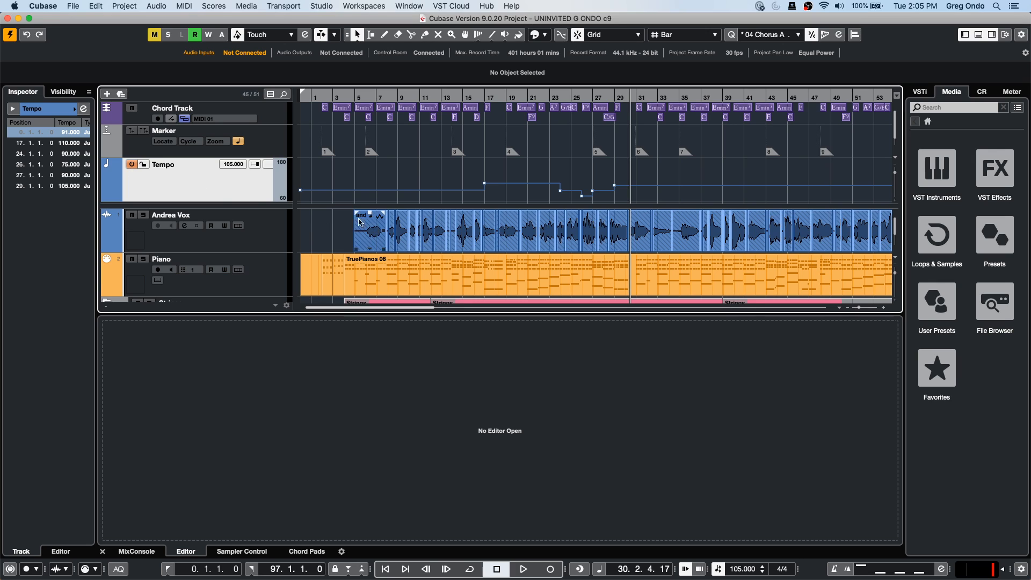
{"action": "left_click_drag", "start_coordinate": [343, 223], "coordinate": [700, 228]}
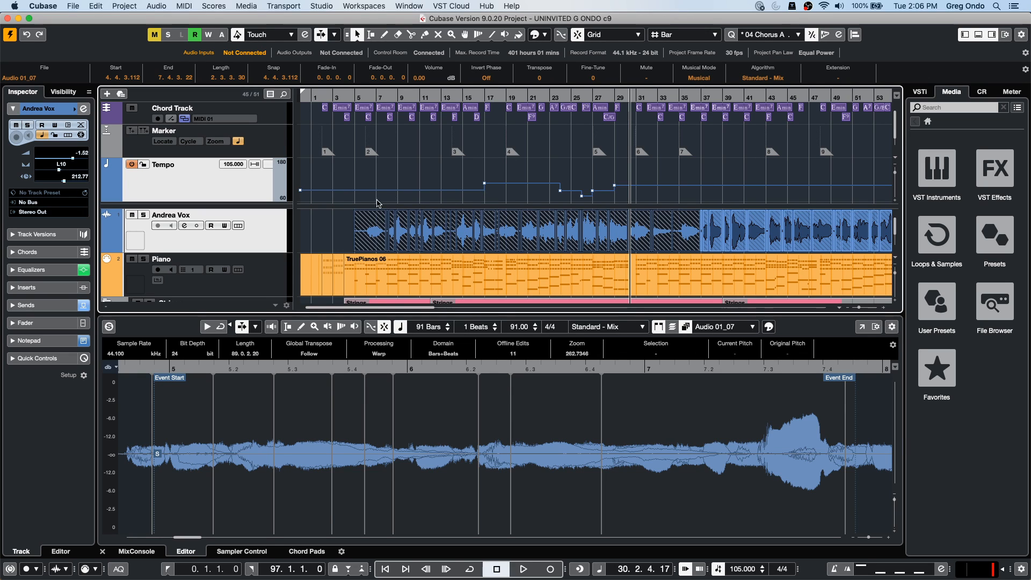
{"action": "scroll", "coordinate": [332, 220], "scroll_direction": "up", "scroll_amount": 5}
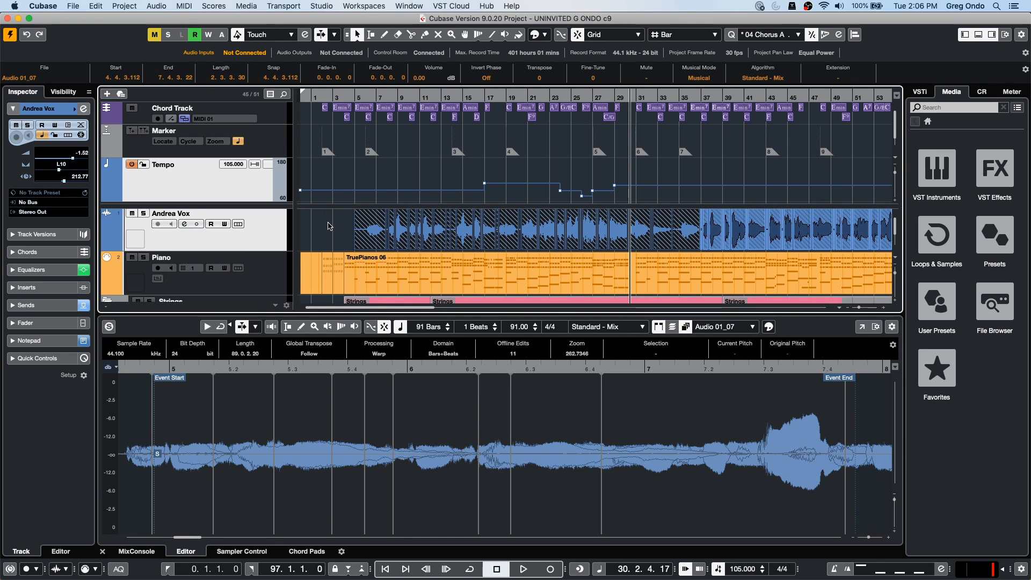
{"action": "scroll", "coordinate": [330, 226], "scroll_direction": "up", "scroll_amount": 5}
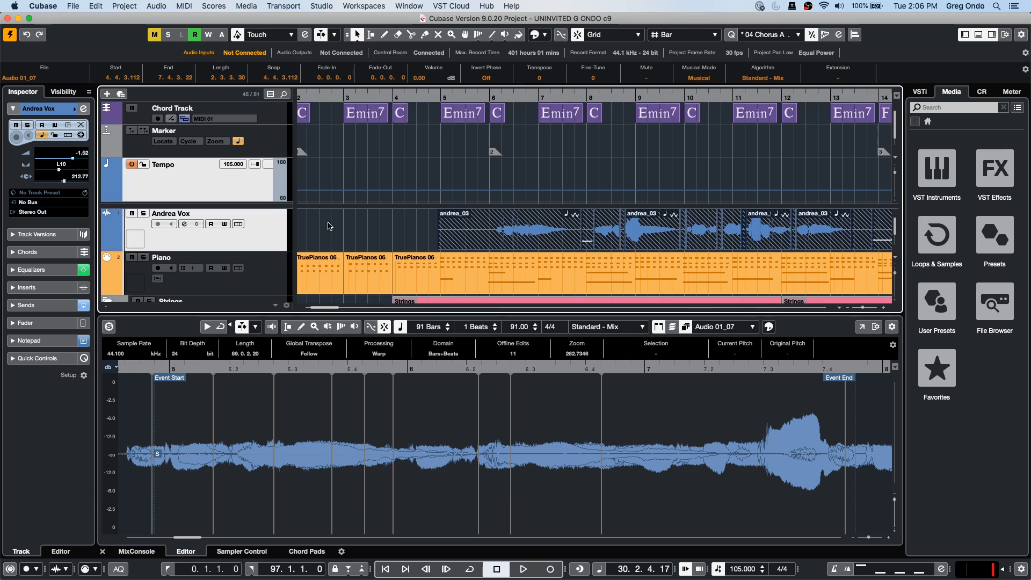
{"action": "scroll", "coordinate": [329, 226], "scroll_direction": "down", "scroll_amount": 4}
{"action": "scroll", "coordinate": [329, 225], "scroll_direction": "down", "scroll_amount": 6}
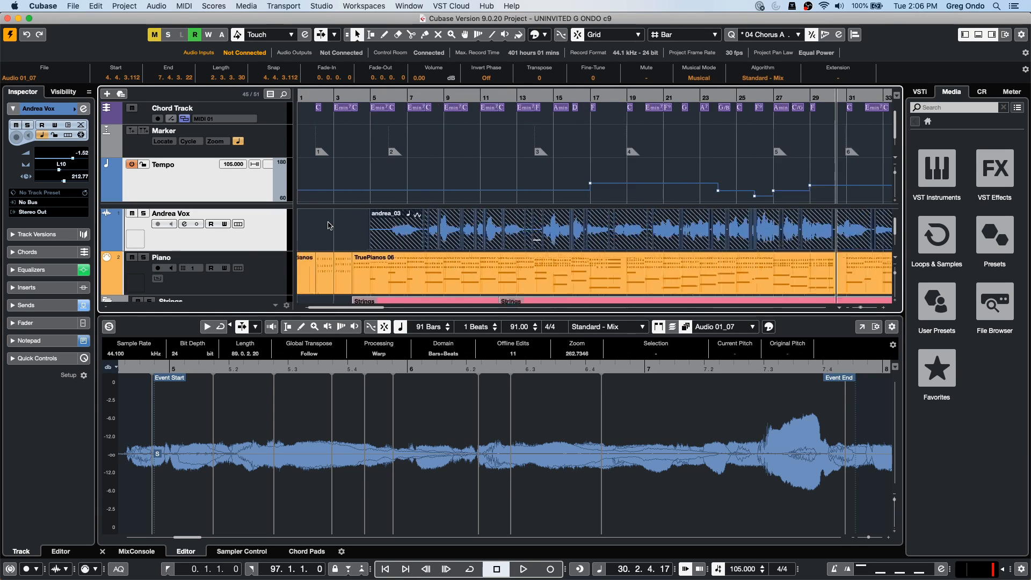
- Place the Atmo 13_AM sample from the Caleidoscope loop collection on the vocal track at bar 112, past the song's end
{"action": "scroll", "coordinate": [314, 227], "scroll_direction": "right", "scroll_amount": 5}
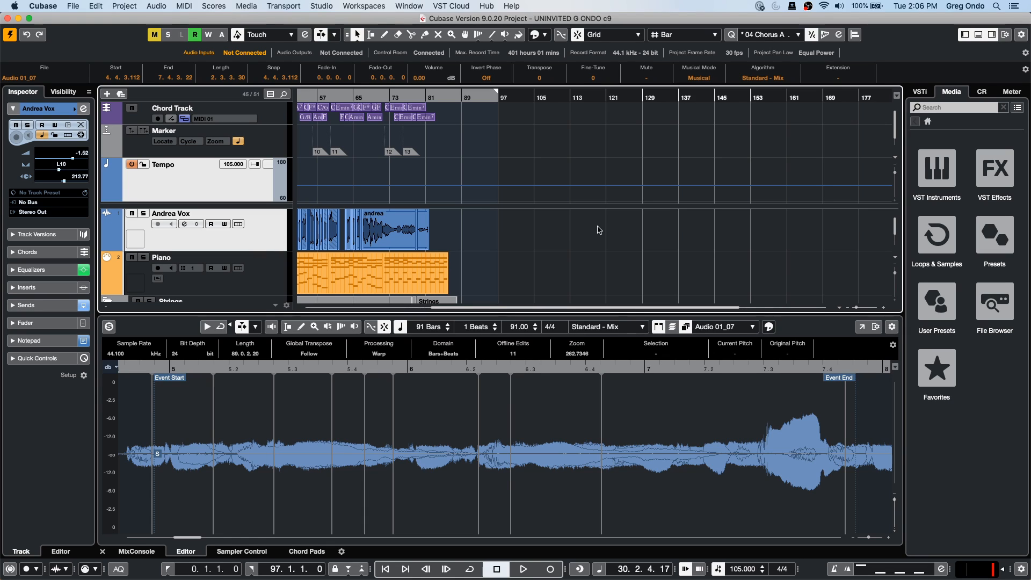
{"action": "scroll", "coordinate": [574, 242], "scroll_direction": "right", "scroll_amount": 3}
{"action": "scroll", "coordinate": [574, 243], "scroll_direction": "down", "scroll_amount": 3}
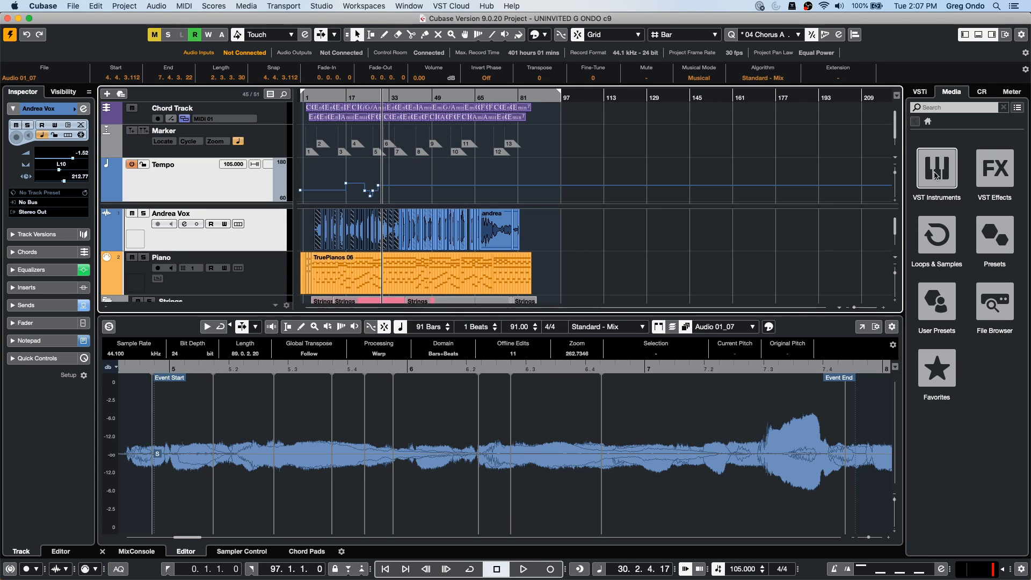
{"action": "left_click", "coordinate": [937, 218]}
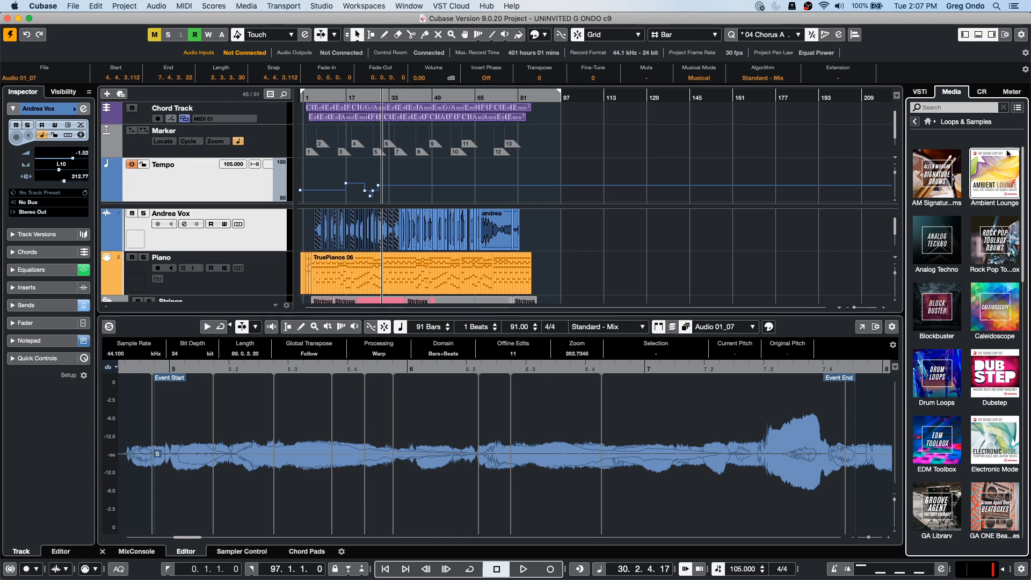
{"action": "left_click", "coordinate": [1001, 315]}
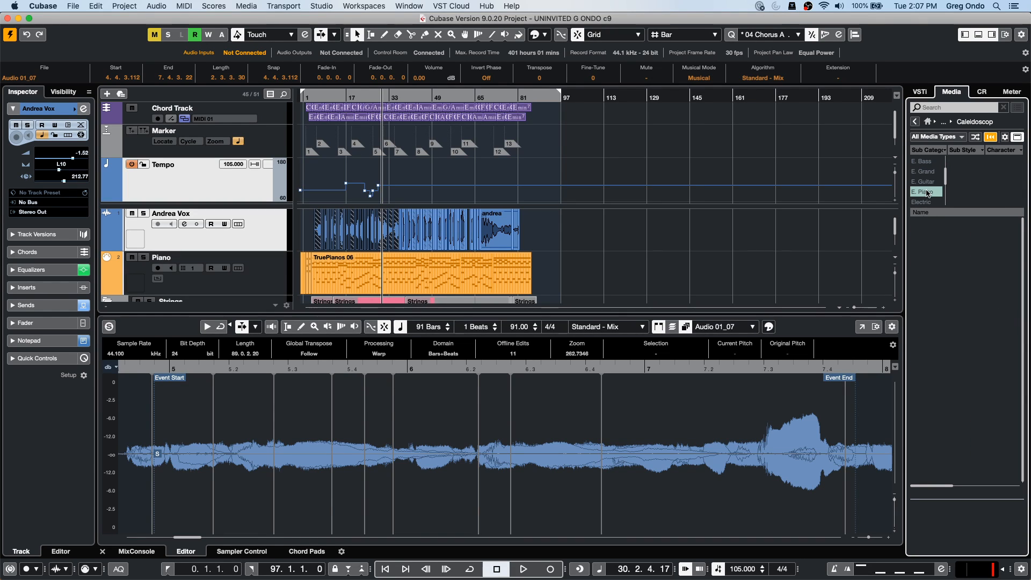
{"action": "left_click", "coordinate": [942, 345]}
{"action": "left_click_drag", "start_coordinate": [942, 345], "coordinate": [602, 225]}
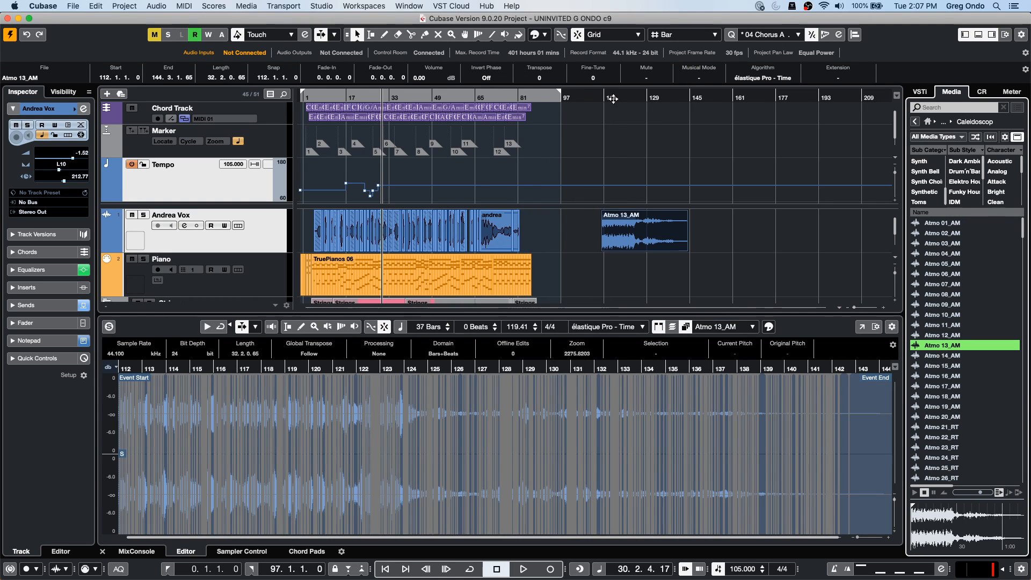
- Split the Atmo 13_AM clip every two bars, at bars 114, 116, 118, 120 and 122
{"action": "left_click_drag", "start_coordinate": [613, 100], "coordinate": [606, 226]}
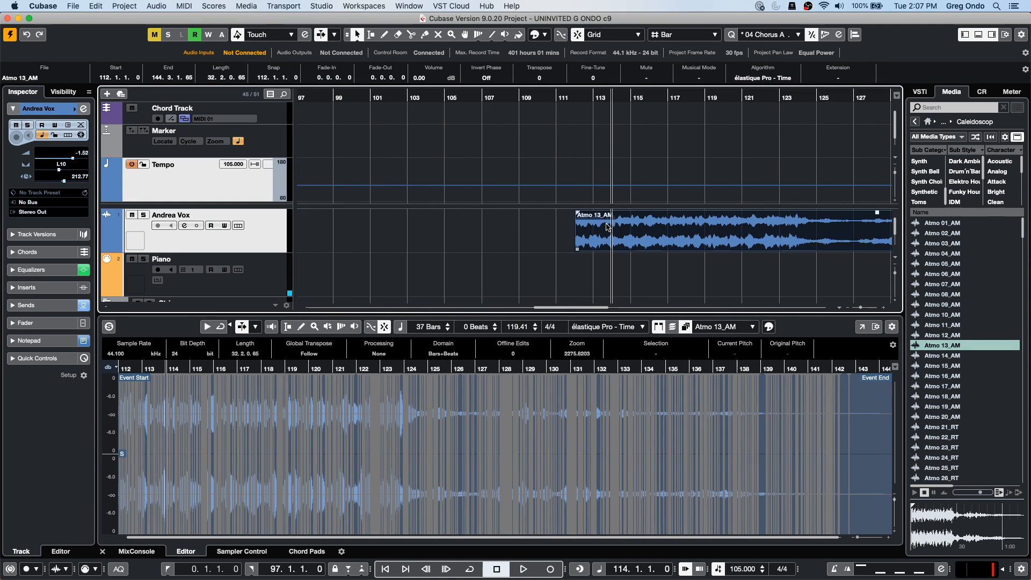
{"action": "right_click", "coordinate": [606, 226]}
{"action": "left_click", "coordinate": [646, 231]}
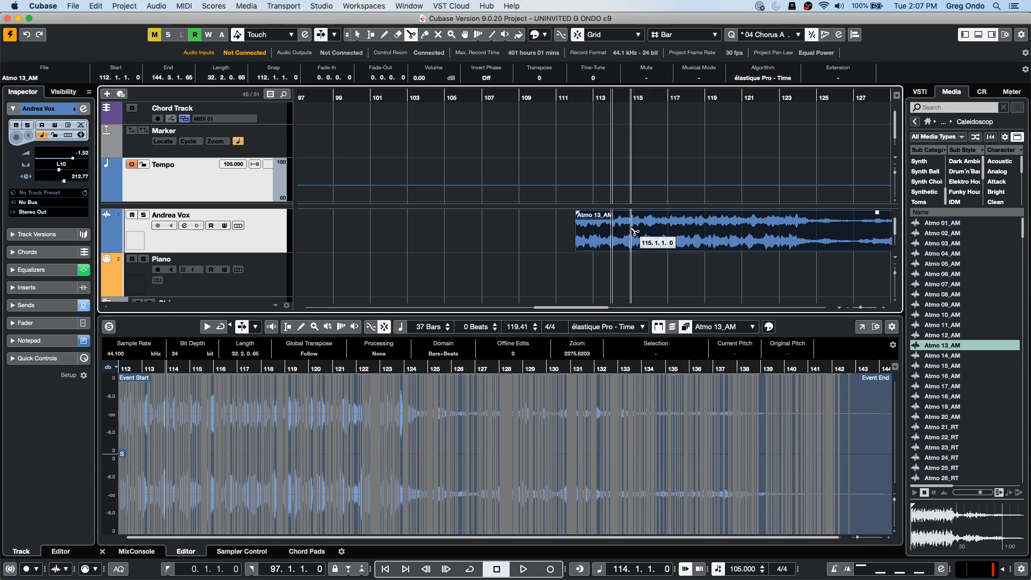
{"action": "left_click", "coordinate": [609, 231]}
{"action": "left_click", "coordinate": [648, 231]}
{"action": "left_click", "coordinate": [685, 232]}
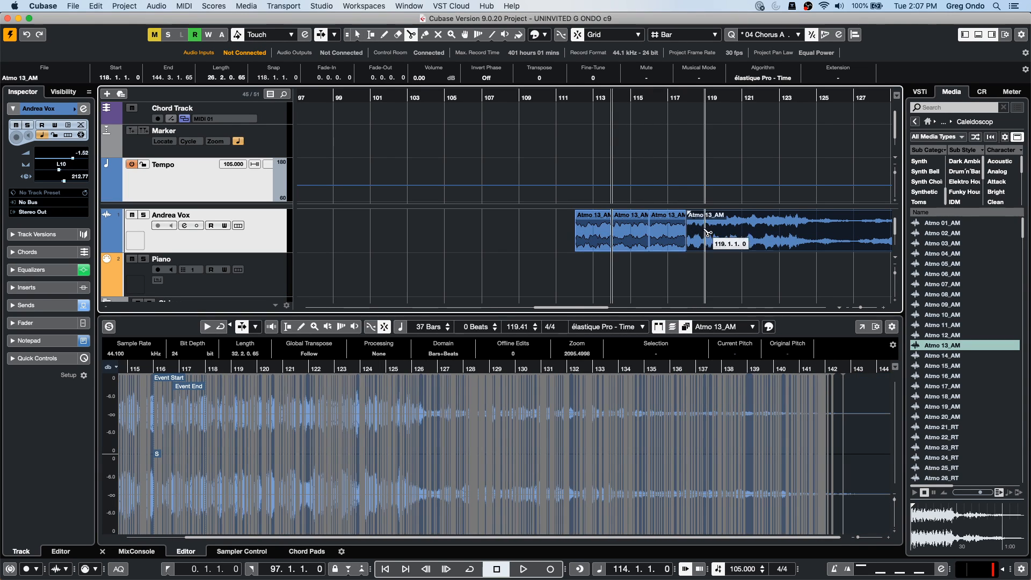
{"action": "left_click", "coordinate": [722, 232]}
{"action": "left_click", "coordinate": [758, 232]}
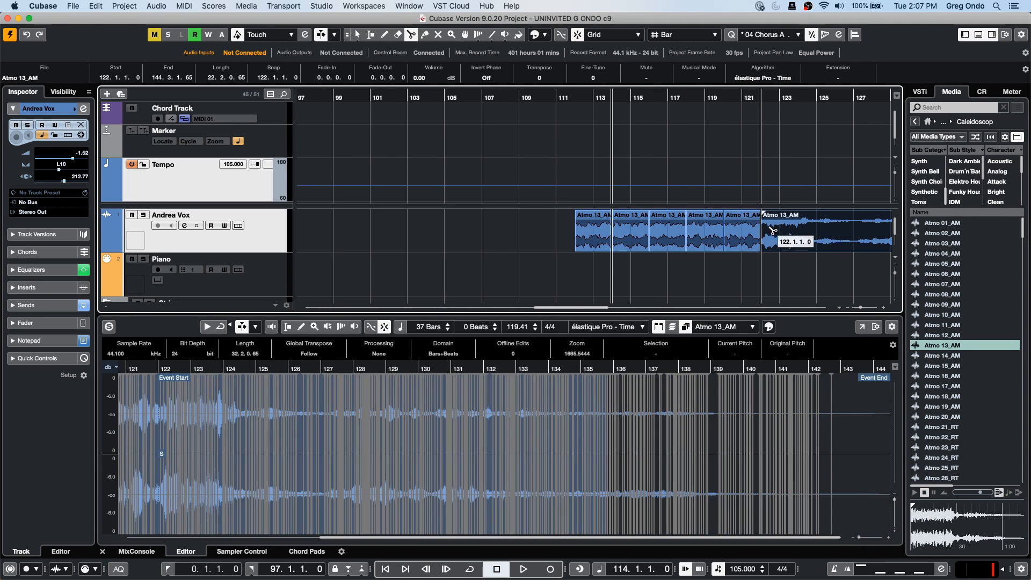
- Split the remaining part of the Atmo 13_AM clip at bars 125 and 128, and return to the Object Selection tool
{"action": "left_click", "coordinate": [817, 233]}
{"action": "left_click", "coordinate": [871, 233]}
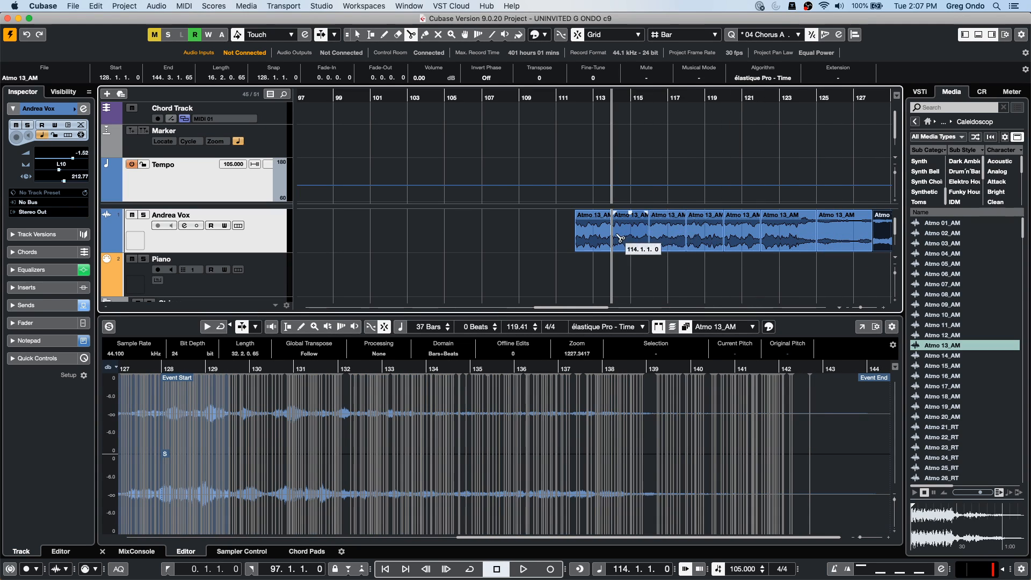
{"action": "key", "text": "1"}
- Try to rename the audio file of the clip at bar 114 to "lygiyg"
{"action": "left_click", "coordinate": [605, 225]}
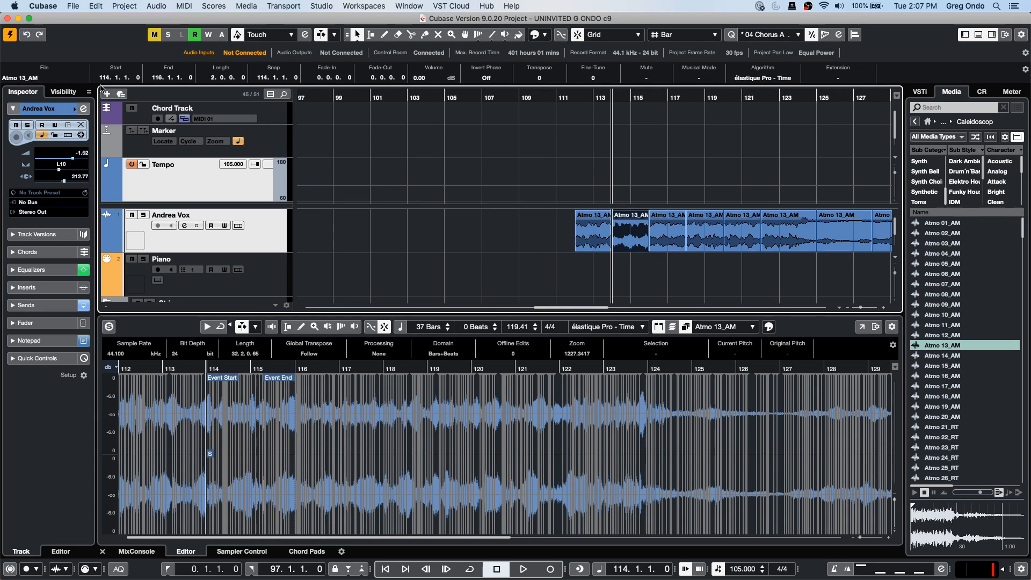
{"action": "left_click", "coordinate": [45, 76]}
{"action": "type", "text": "lygiyg"}
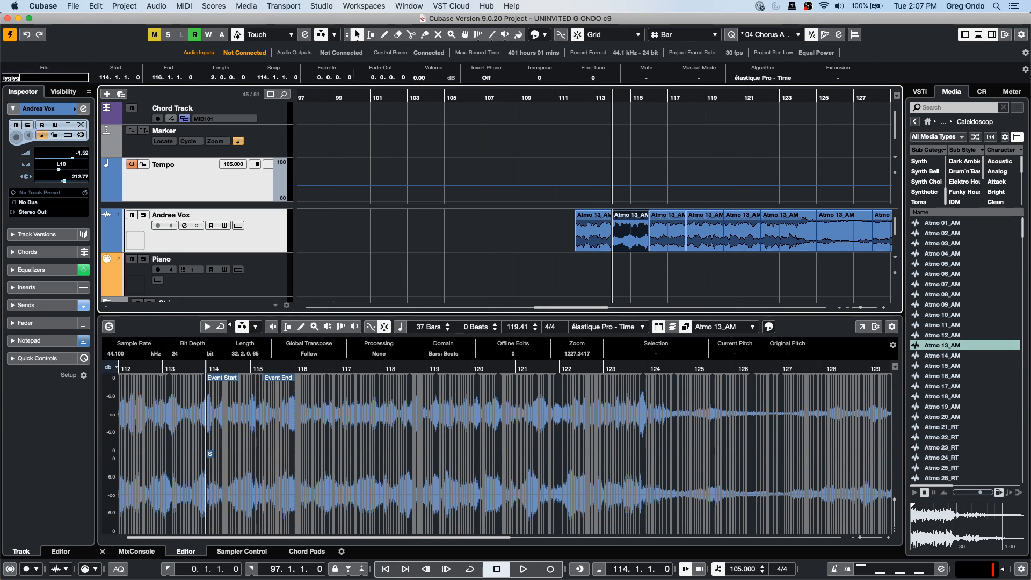
{"action": "key", "text": "Return"}
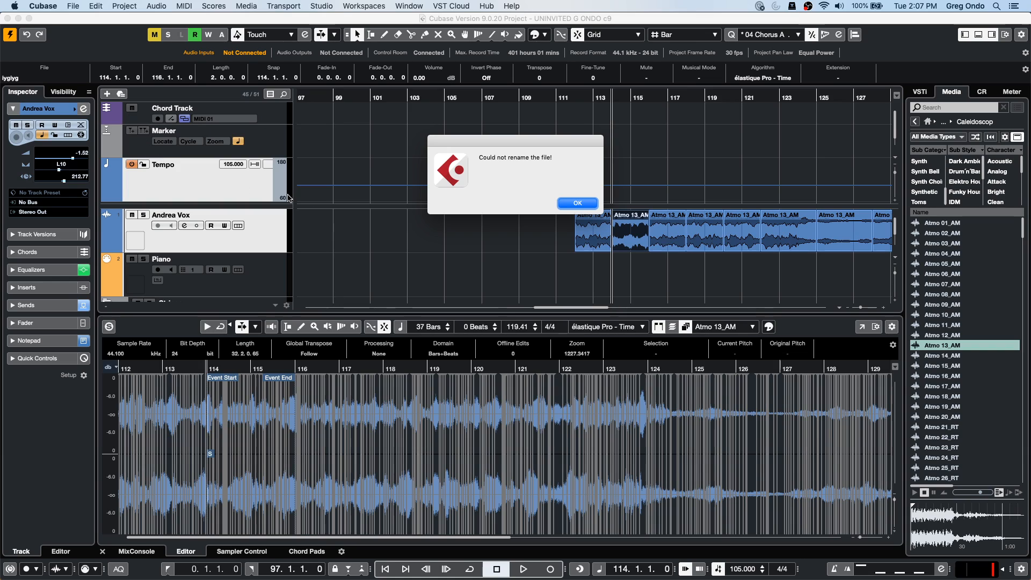
{"action": "left_click", "coordinate": [579, 204]}
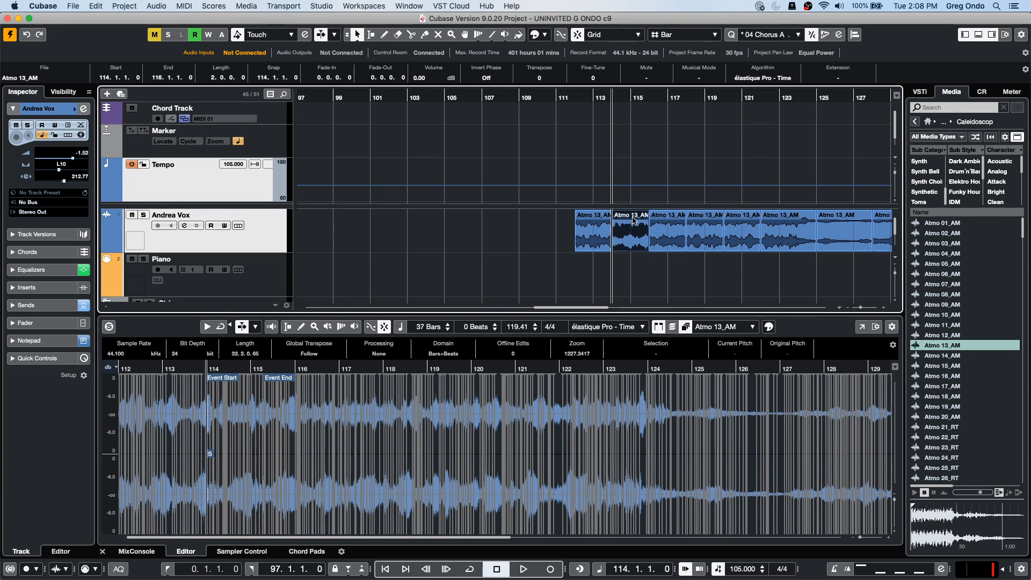
- Apply the vocal track's name to all of the clips on that track
{"action": "double_click", "coordinate": [632, 220]}
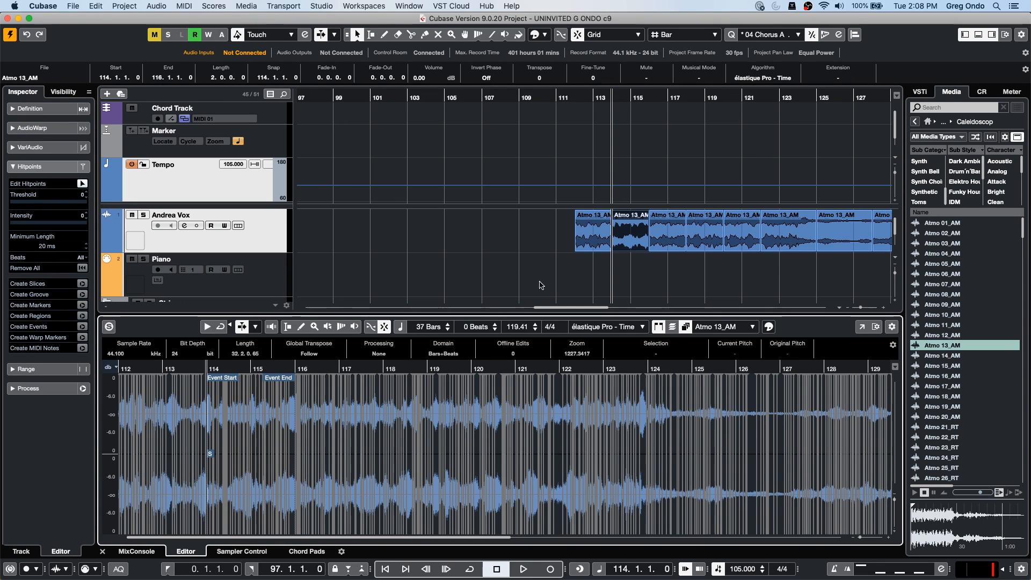
{"action": "left_click", "coordinate": [602, 236]}
{"action": "left_click", "coordinate": [639, 225]}
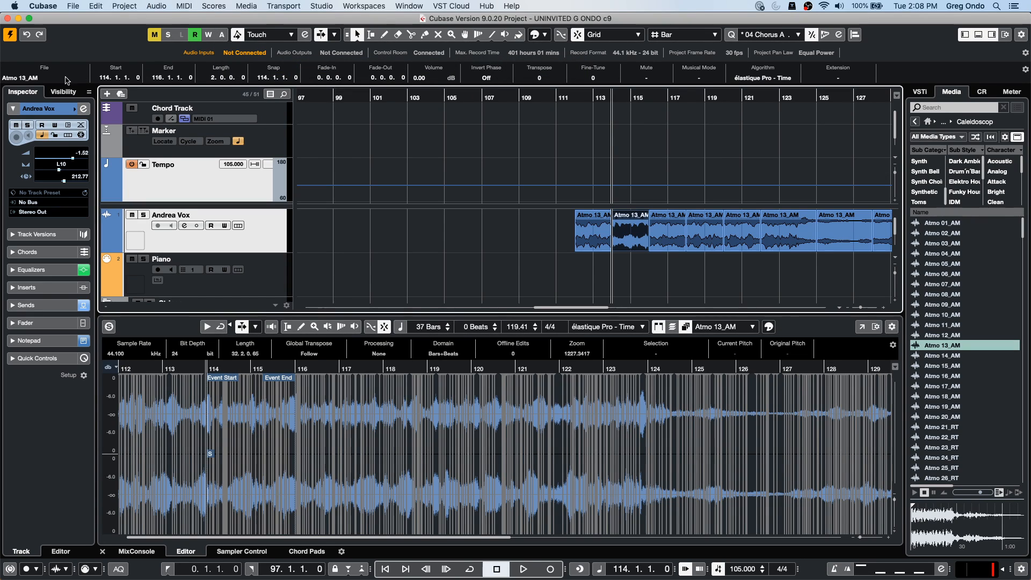
{"action": "double_click", "coordinate": [198, 216]}
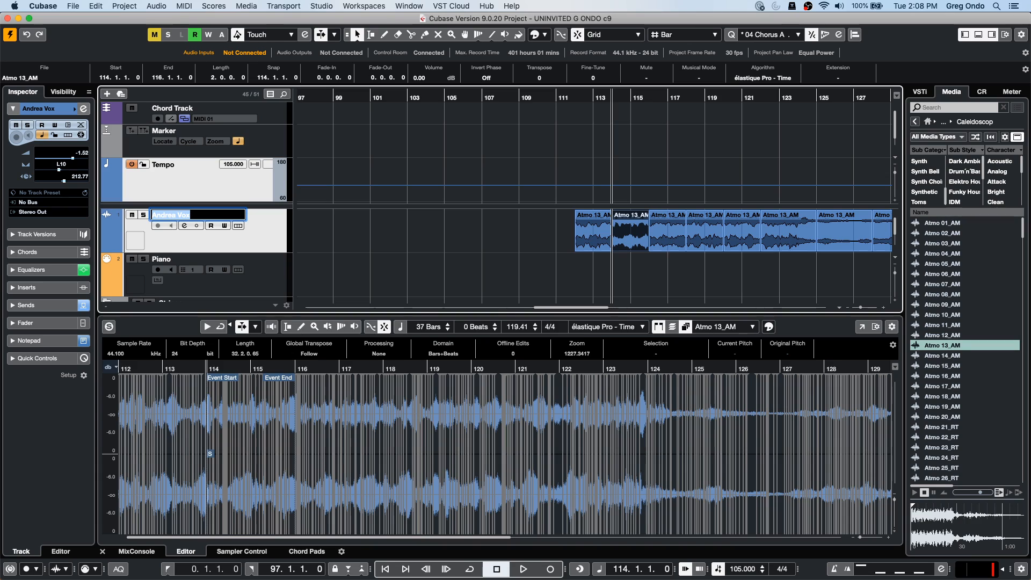
{"action": "key", "text": "Return"}
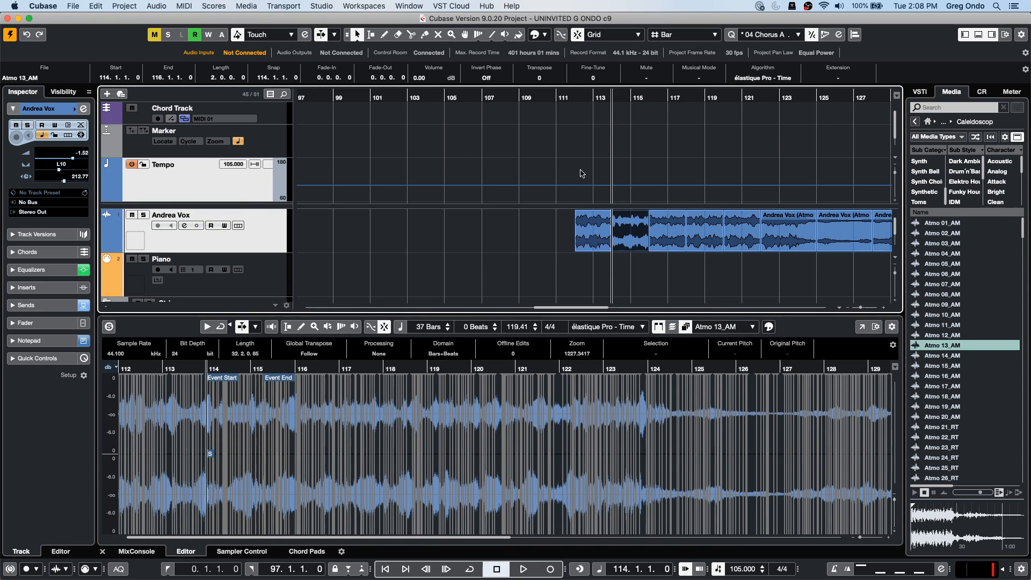
- Select the clip at bar 112 and show the Description field in the info line
{"action": "left_click_drag", "start_coordinate": [578, 98], "coordinate": [577, 119]}
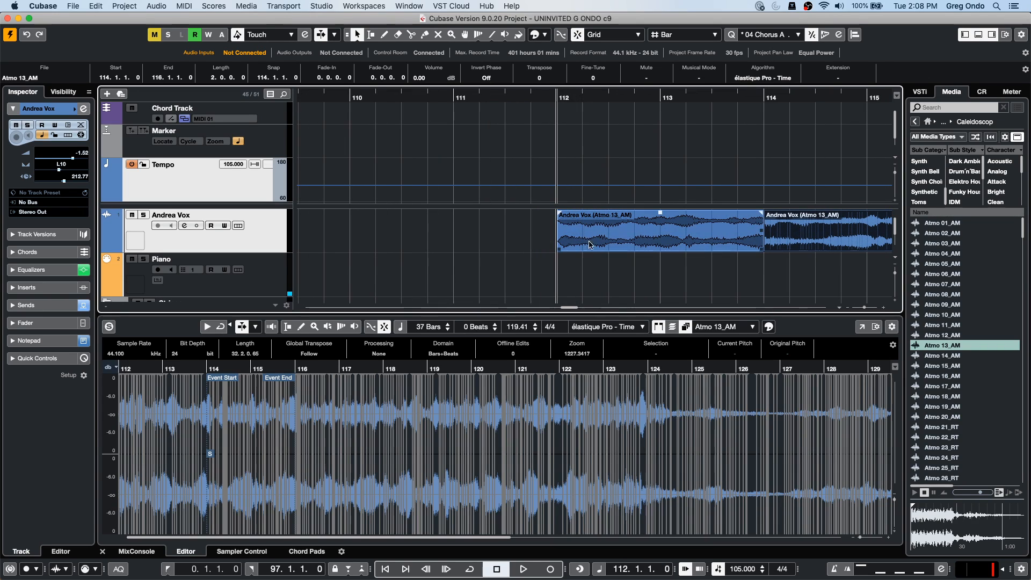
{"action": "left_click", "coordinate": [617, 232]}
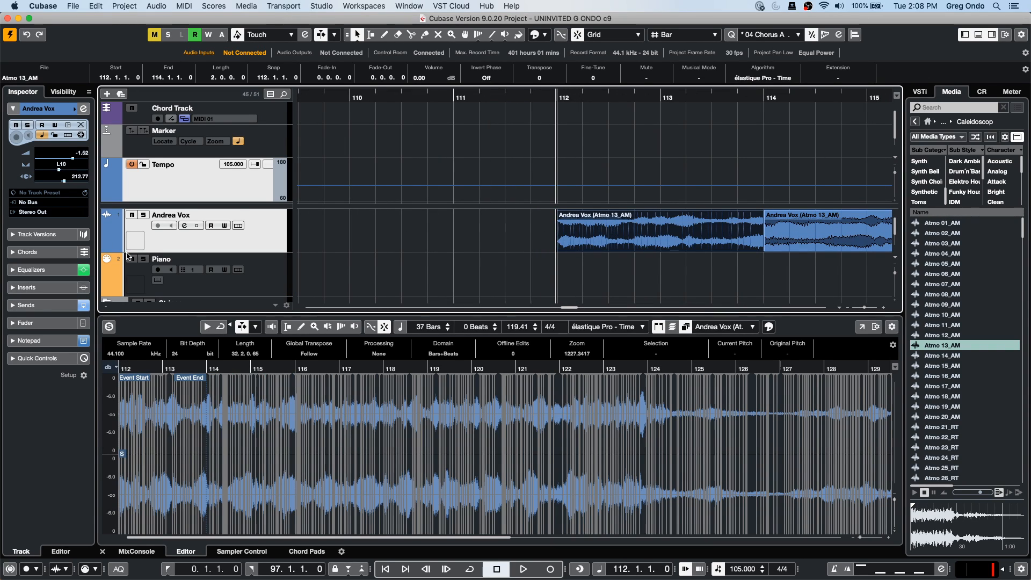
{"action": "double_click", "coordinate": [646, 220]}
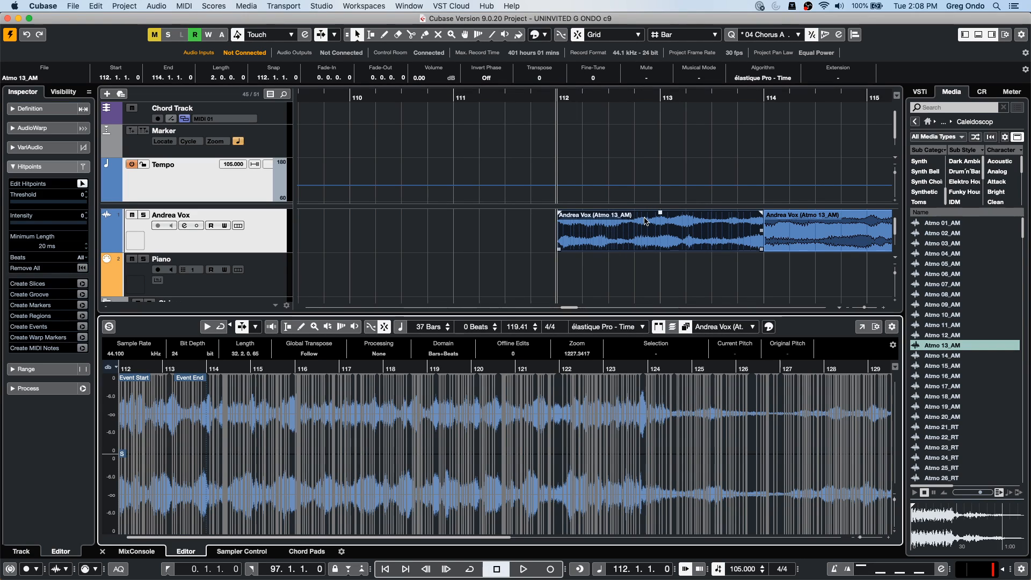
{"action": "left_click", "coordinate": [1025, 69]}
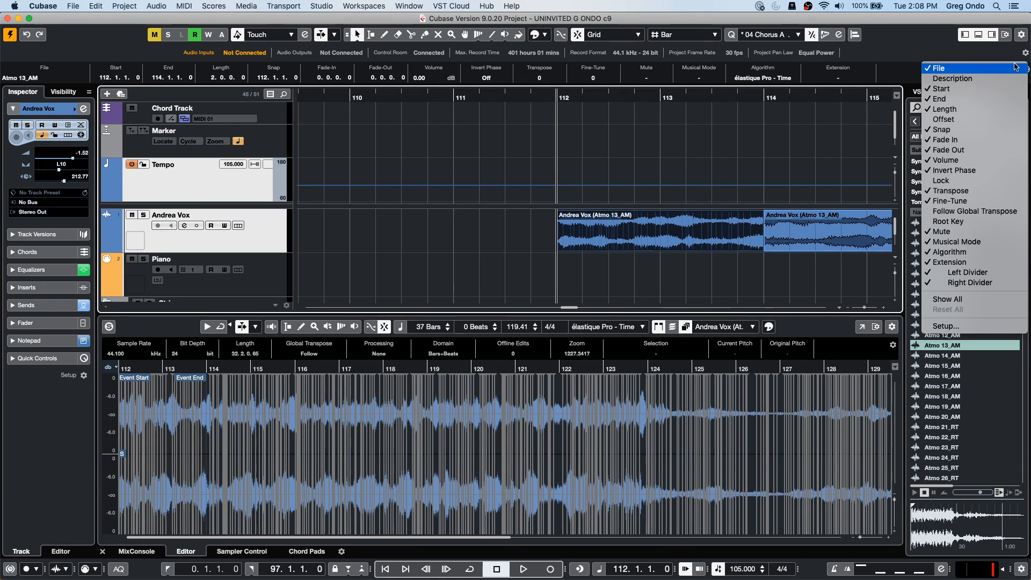
{"action": "left_click", "coordinate": [904, 58]}
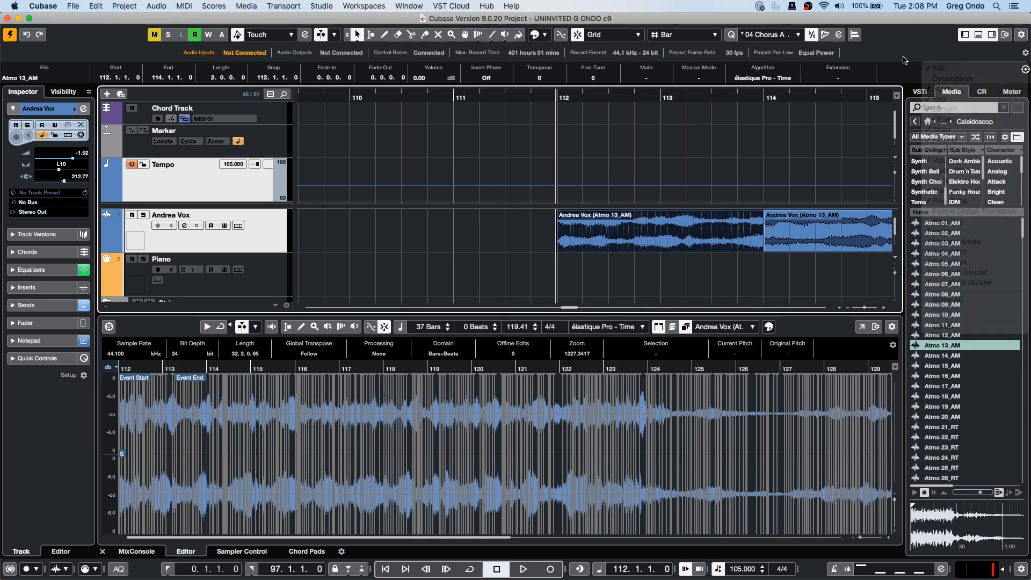
{"action": "left_click", "coordinate": [1024, 69]}
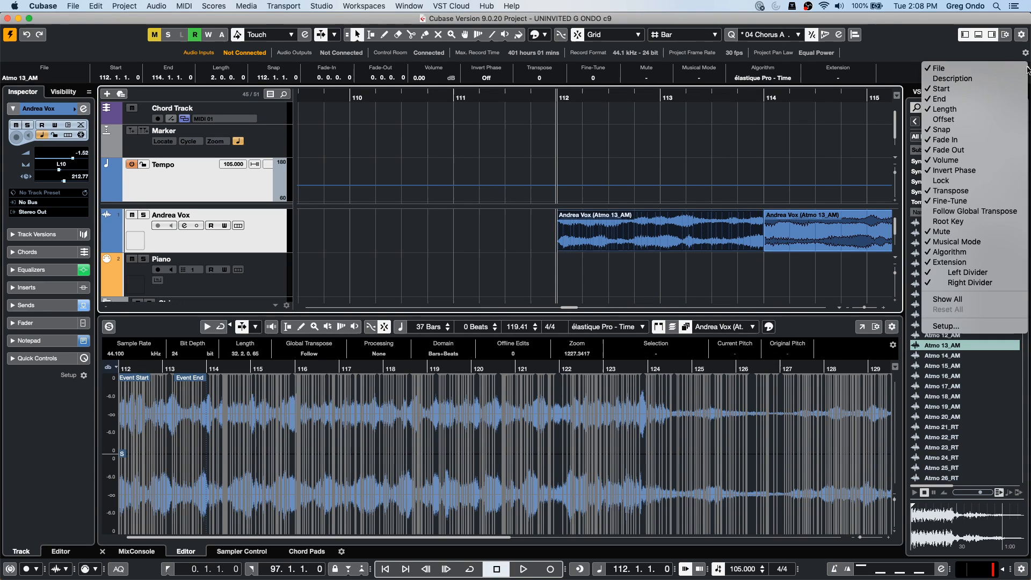
{"action": "left_click", "coordinate": [994, 78]}
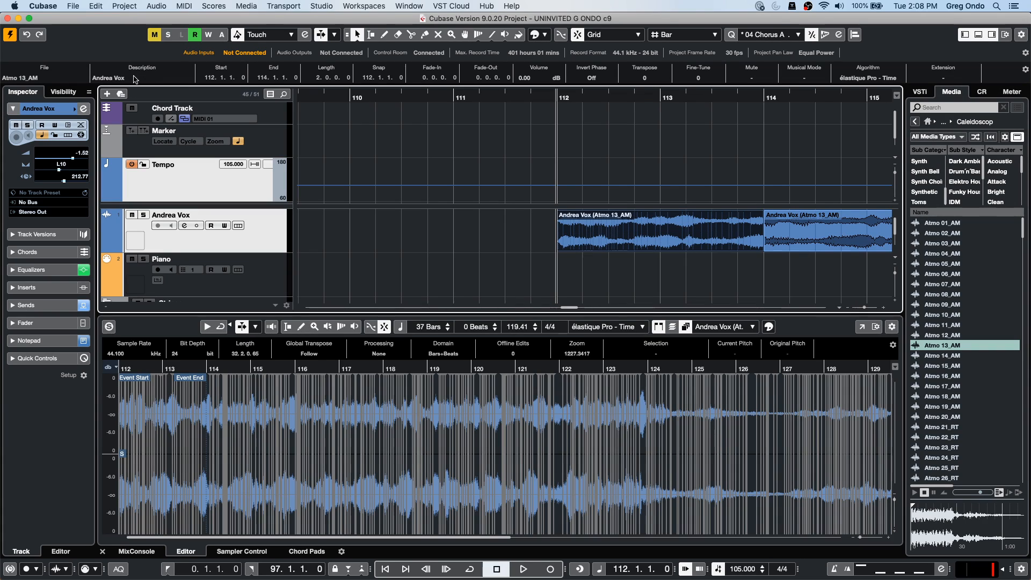
- Set the description of the clip at bar 112 to "u8yfuyfuyf" and of the clip at bar 114 to "jytiutyf uioyg ouyg gkuyv"
{"action": "left_click", "coordinate": [132, 77]}
{"action": "type", "text": "u8yfuyfuyf"}
{"action": "key", "text": "Return"}
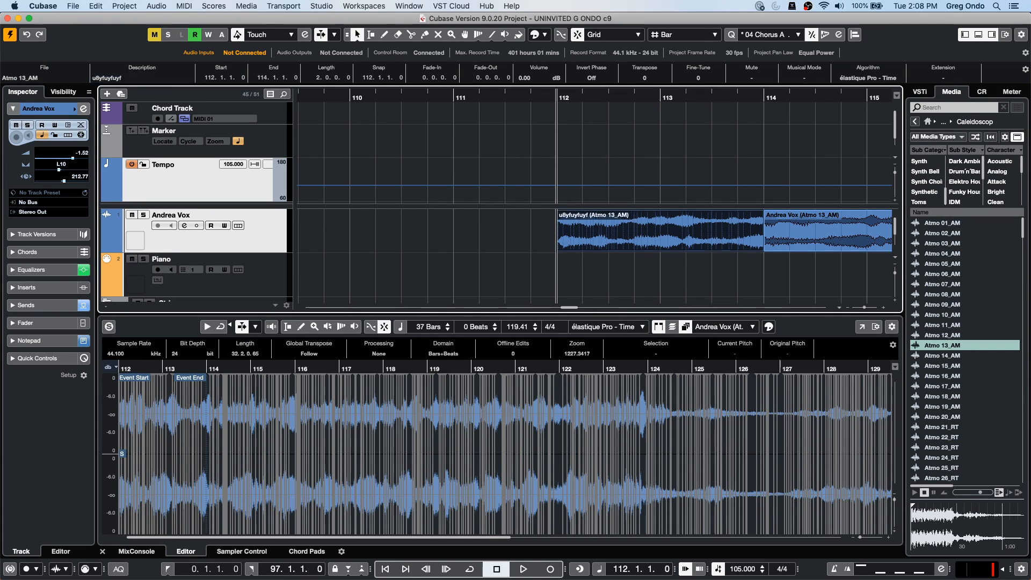
{"action": "left_click", "coordinate": [798, 232]}
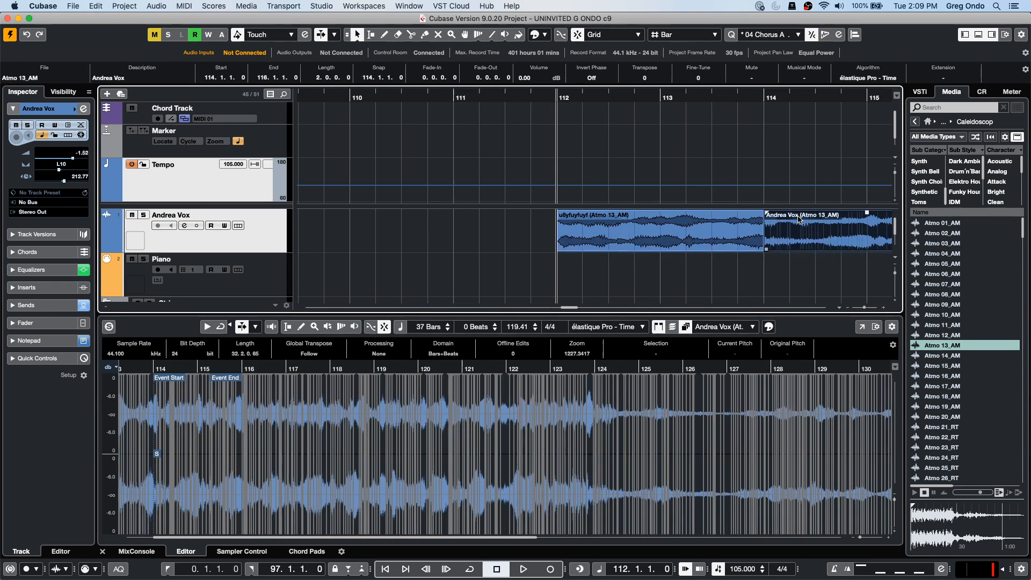
{"action": "left_click", "coordinate": [118, 78]}
{"action": "type", "text": "jytiutyf uioyg ouyg gkuyv"}
{"action": "key", "text": "Return"}
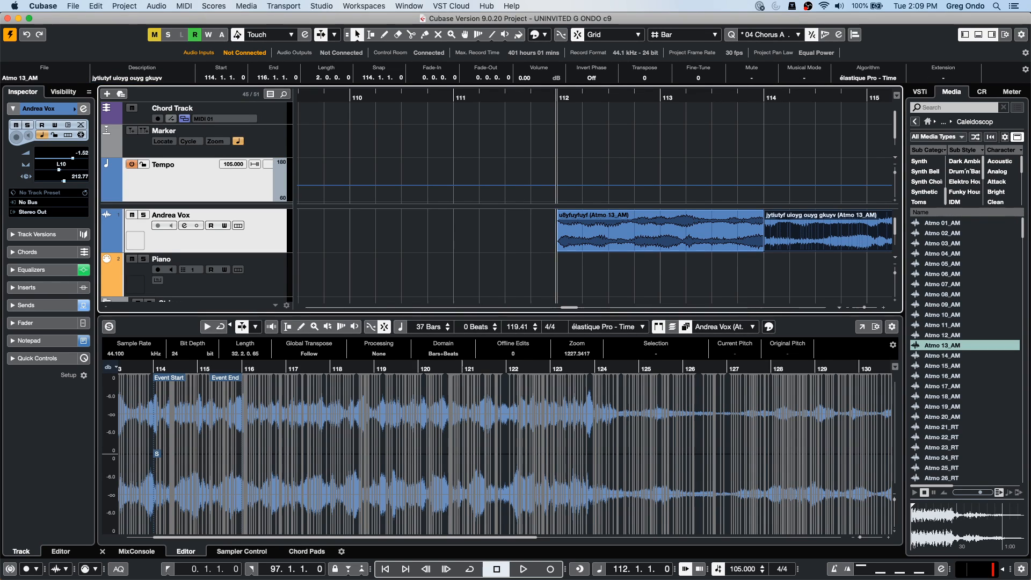
- Hide the Description field of the info line and show it again
{"action": "left_click_drag", "start_coordinate": [505, 96], "coordinate": [504, 73]}
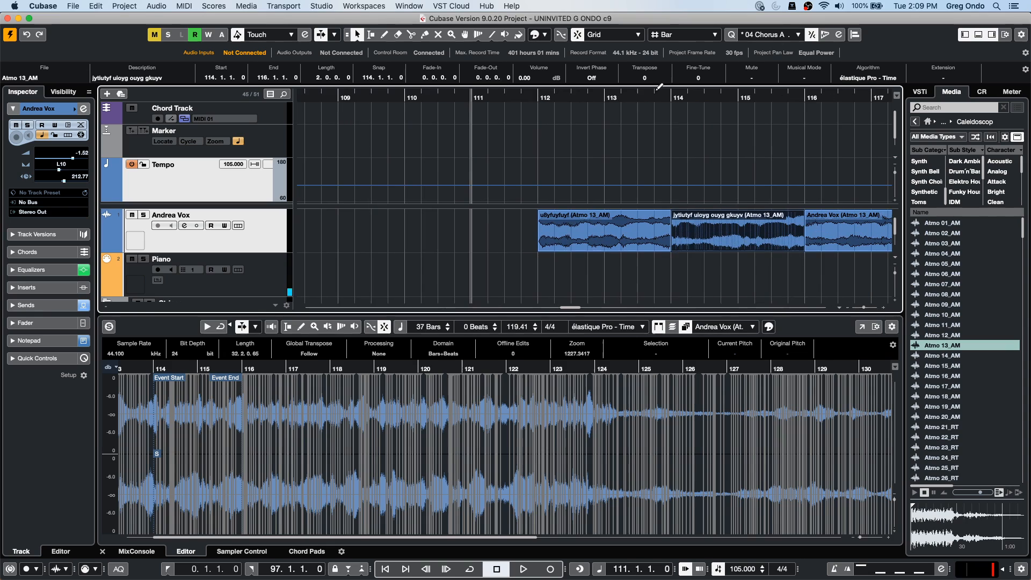
{"action": "left_click", "coordinate": [1025, 70]}
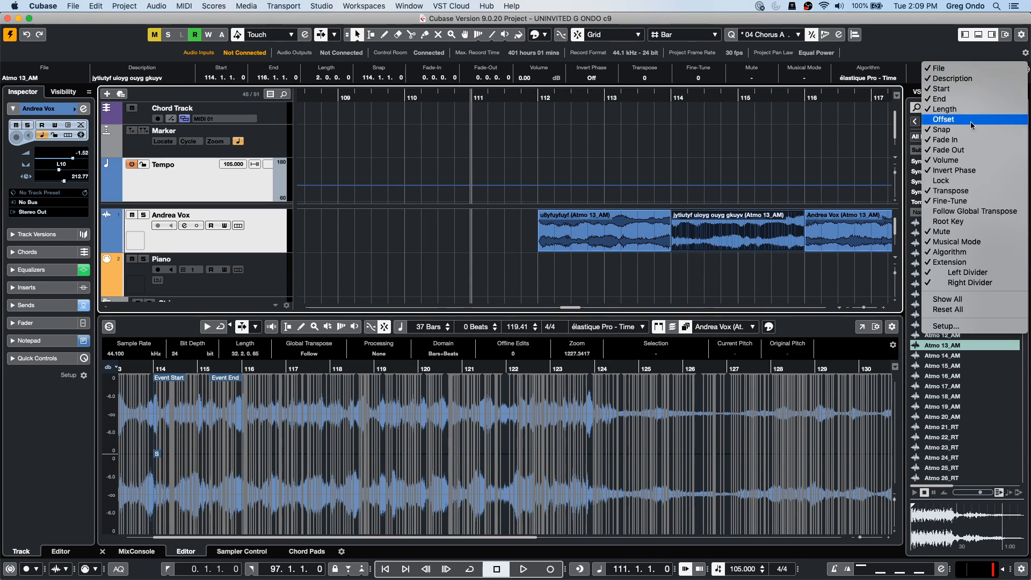
{"action": "left_click", "coordinate": [993, 79]}
{"action": "left_click", "coordinate": [1026, 70]}
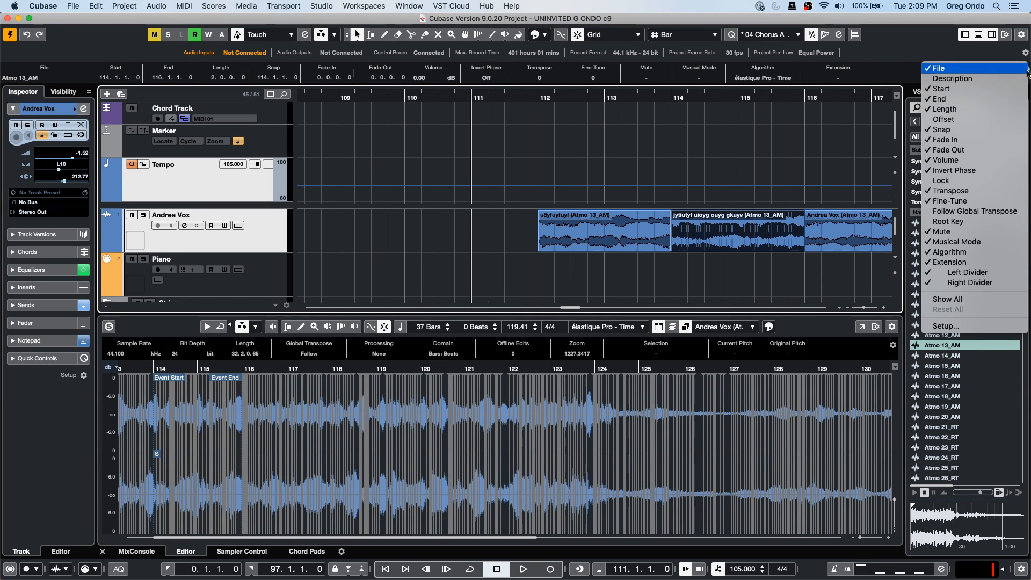
{"action": "left_click", "coordinate": [968, 78]}
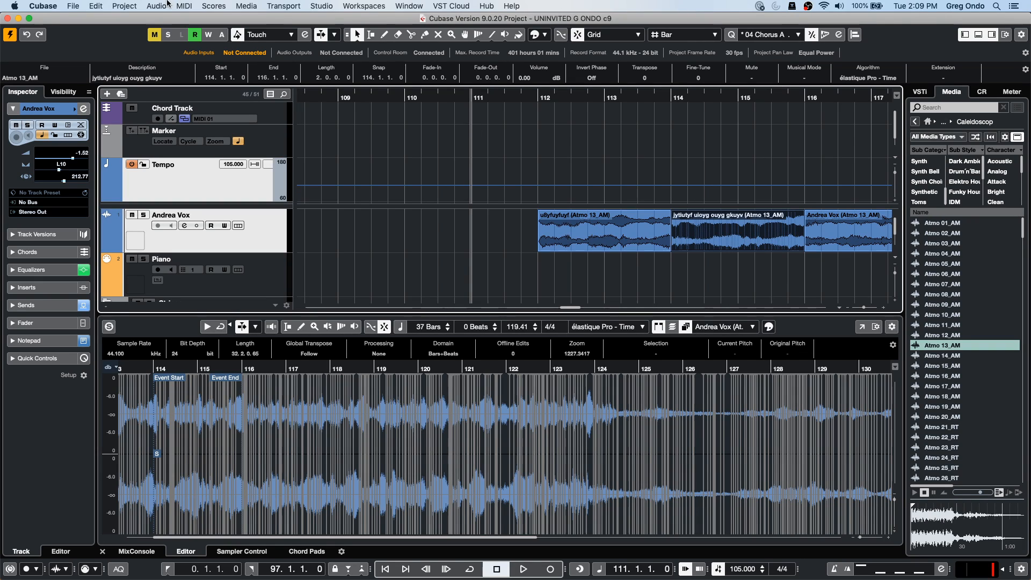
- Open the recent project Amos Moses - GO alongside the current one and activate it
{"action": "left_click", "coordinate": [73, 6]}
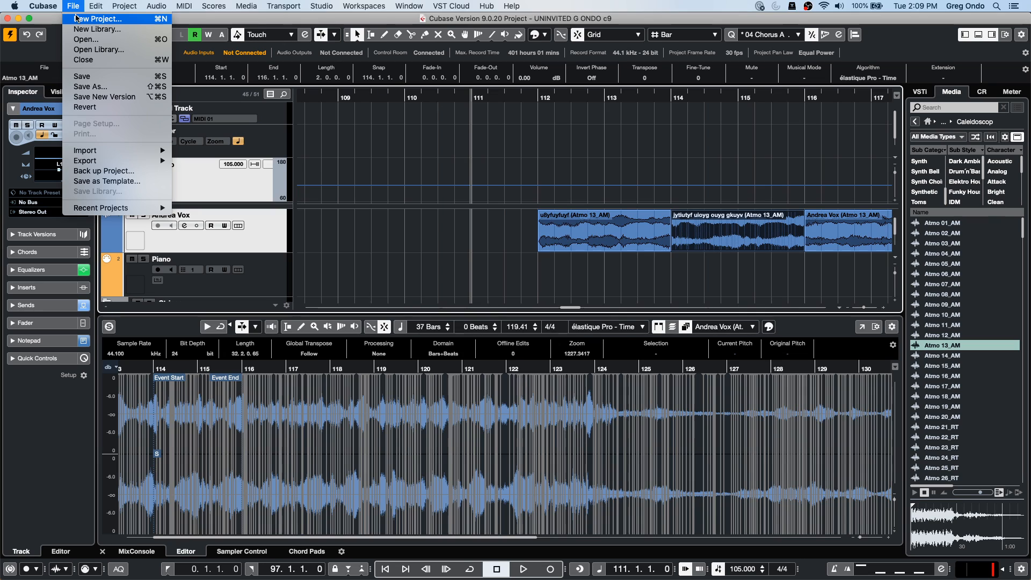
{"action": "left_click", "coordinate": [75, 17]}
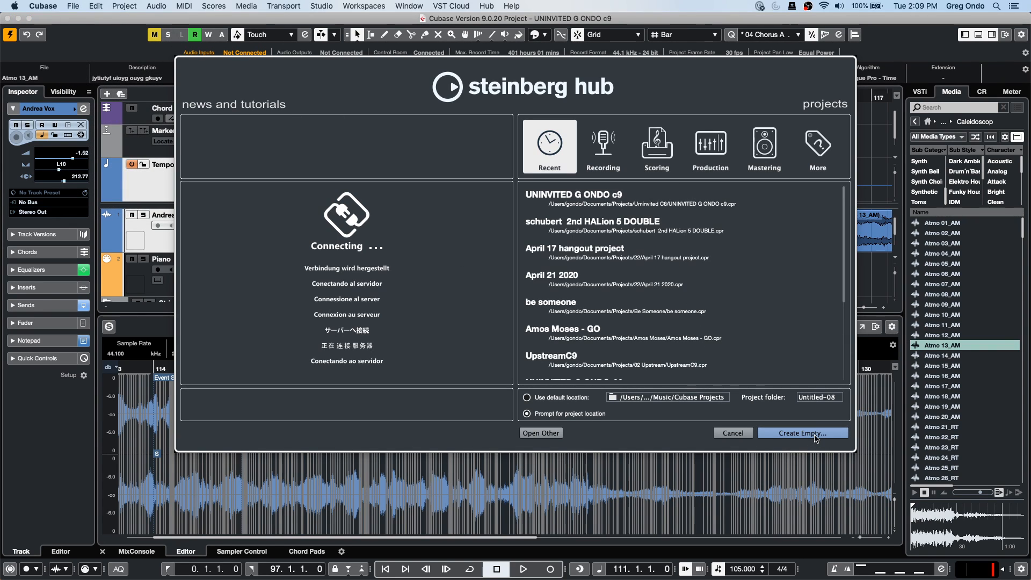
{"action": "double_click", "coordinate": [564, 328]}
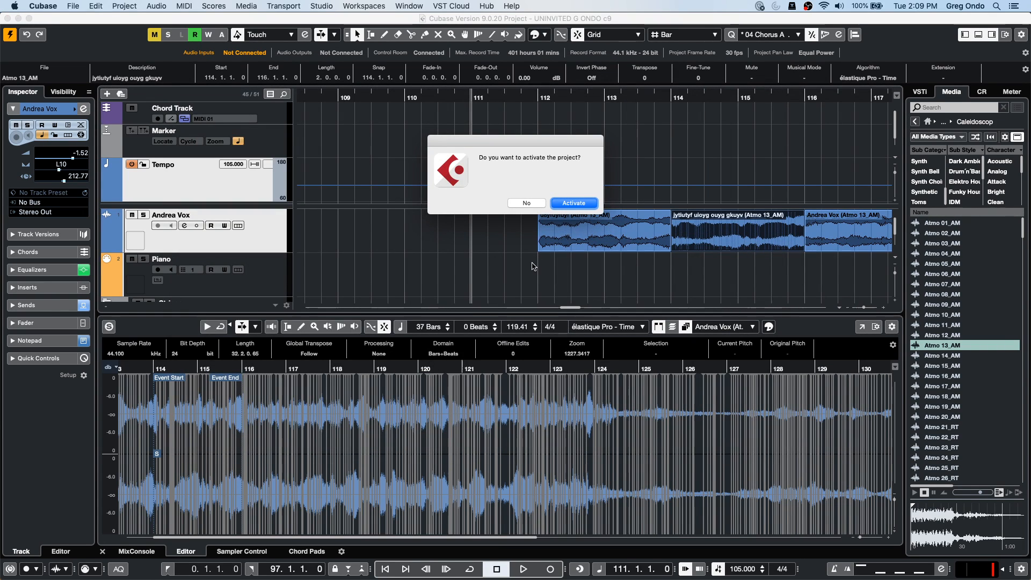
{"action": "left_click", "coordinate": [573, 203]}
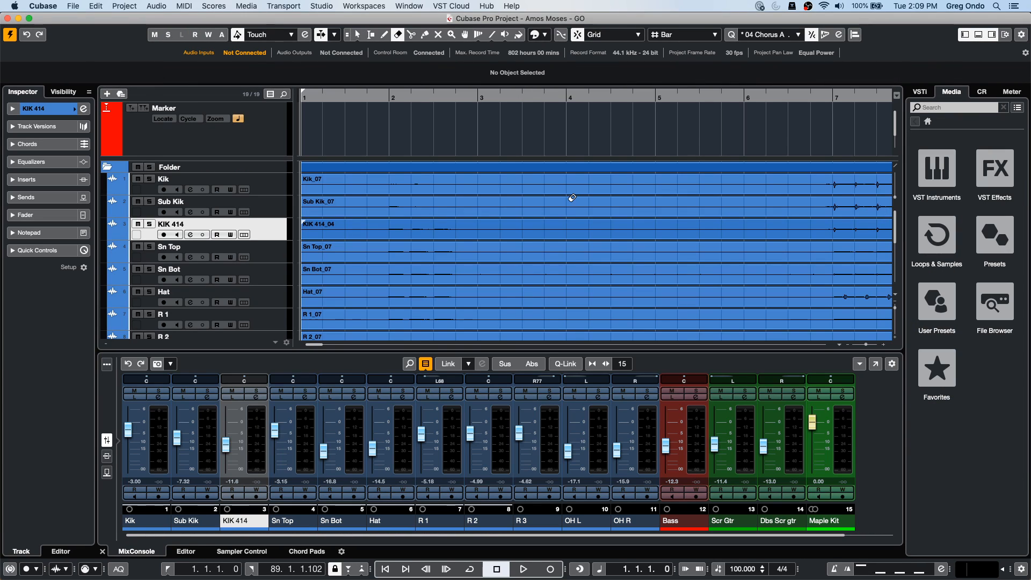
- Fit the whole song in the arrangement and play it from the beginning to about bar 9
{"action": "left_click_drag", "start_coordinate": [308, 94], "coordinate": [315, 2]}
{"action": "key", "text": "period"}
{"action": "key", "text": "g"}
{"action": "key", "text": "g"}
{"action": "key", "text": "g"}
{"action": "key", "text": "g"}
{"action": "key", "text": "g"}
{"action": "key", "text": "g"}
{"action": "key", "text": "g"}
{"action": "key", "text": "g"}
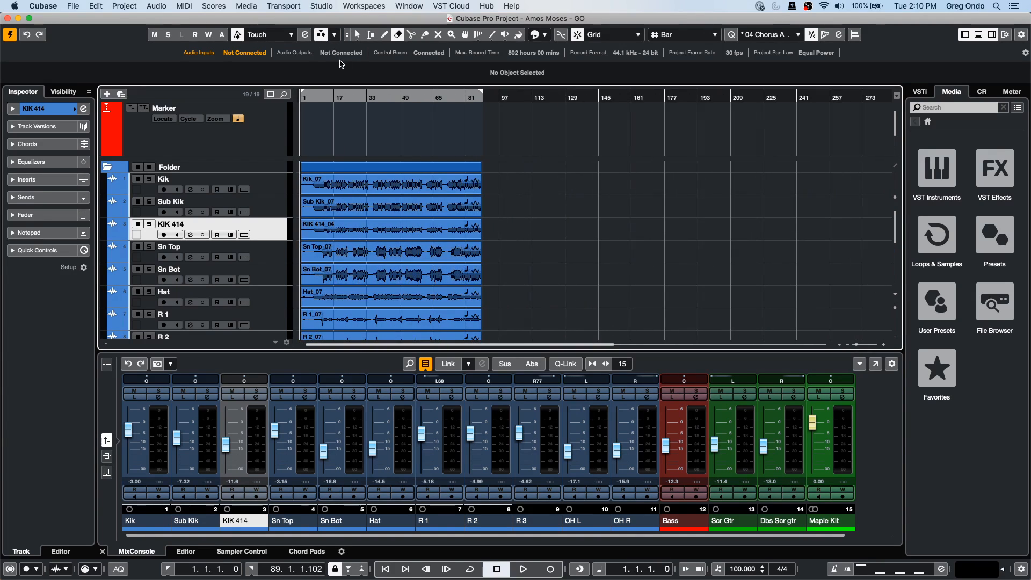
{"action": "key", "text": "space"}
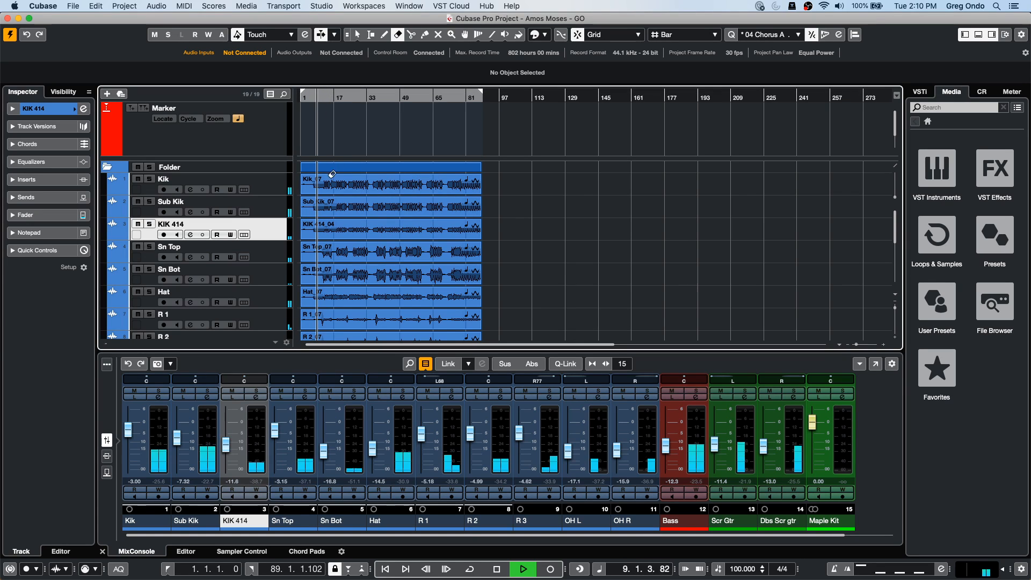
{"action": "key", "text": "space"}
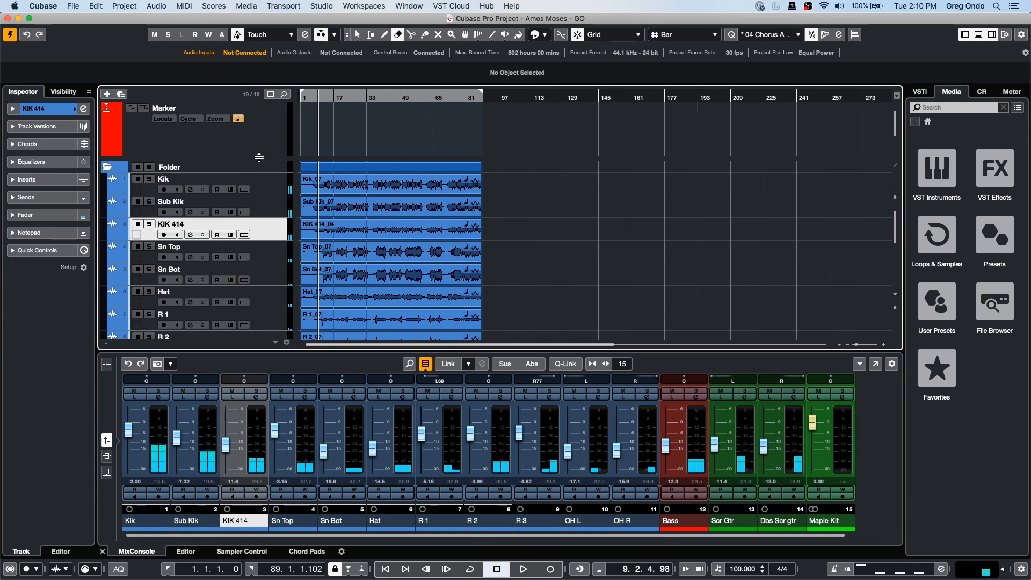
- Enlarge the upper section of the divided track list to make room below the Marker track
{"action": "left_click_drag", "start_coordinate": [259, 157], "coordinate": [258, 186]}
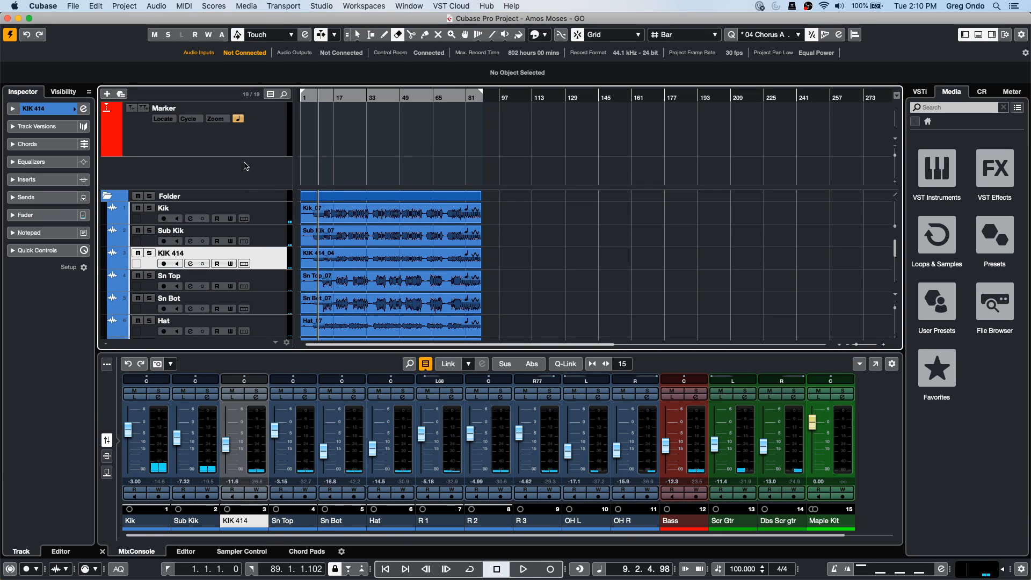
{"action": "right_click", "coordinate": [234, 136]}
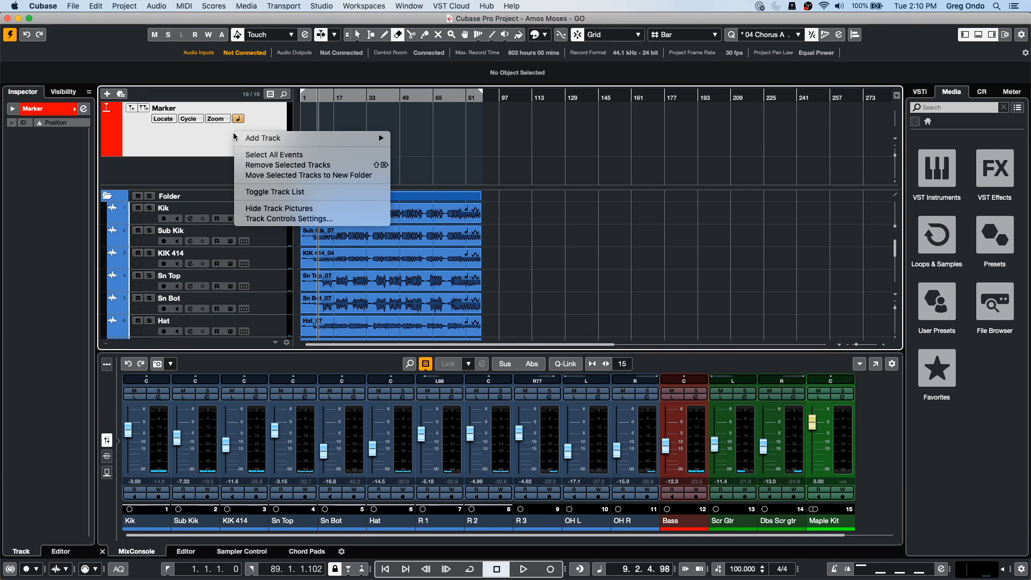
{"action": "left_click", "coordinate": [330, 127]}
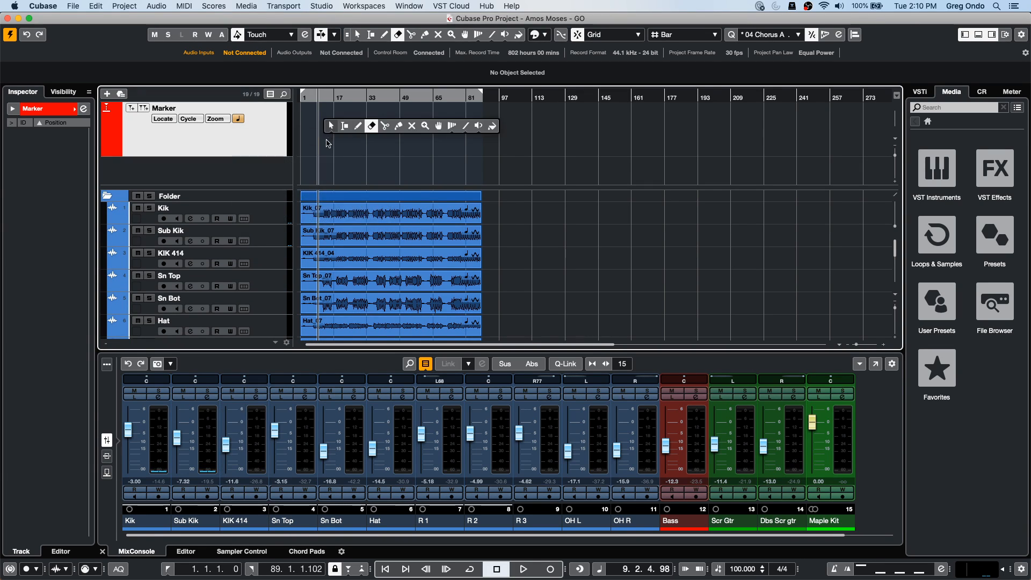
{"action": "right_click", "coordinate": [228, 138]}
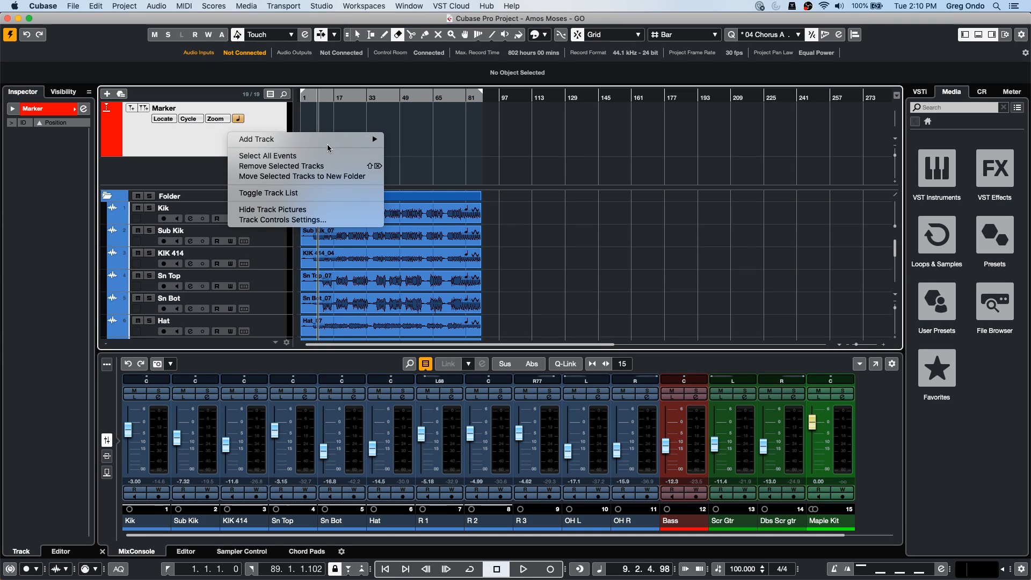
{"action": "left_click", "coordinate": [329, 140]}
{"action": "right_click", "coordinate": [329, 140]}
{"action": "left_click", "coordinate": [344, 140]}
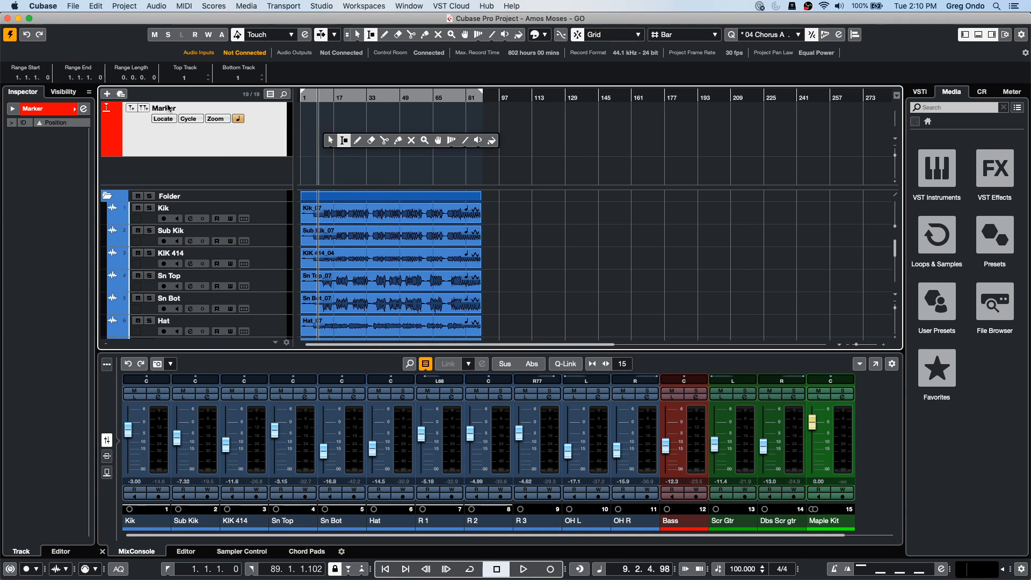
- Add an Arranger track below the Marker track
{"action": "left_click", "coordinate": [107, 94]}
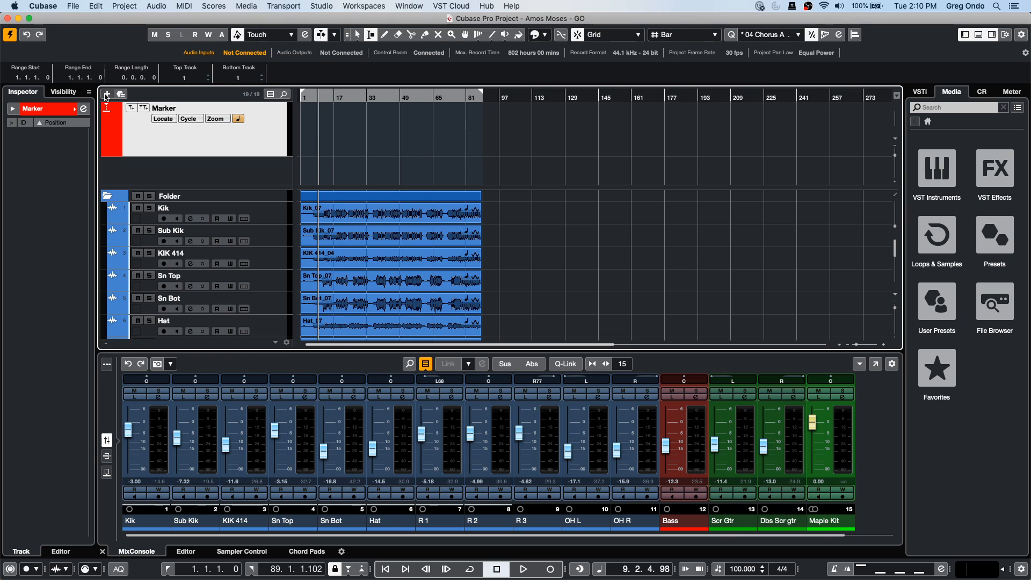
{"action": "left_click", "coordinate": [107, 94]}
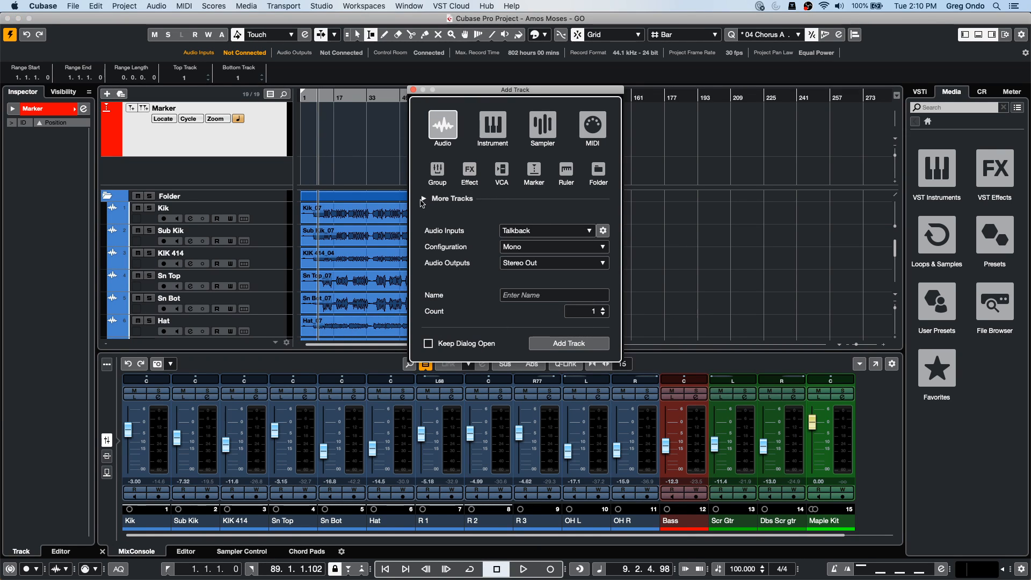
{"action": "left_click", "coordinate": [424, 199]}
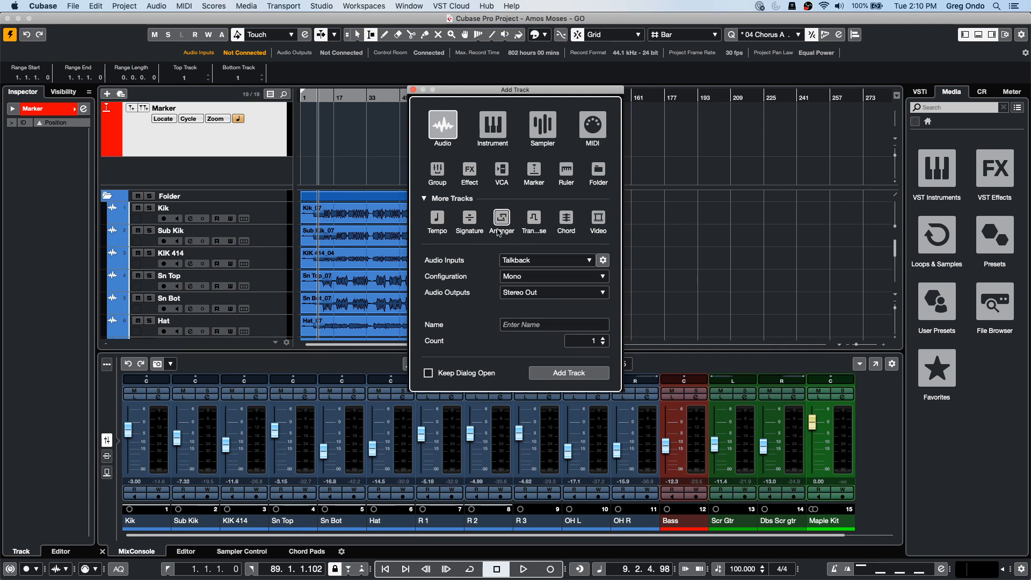
{"action": "left_click", "coordinate": [501, 221]}
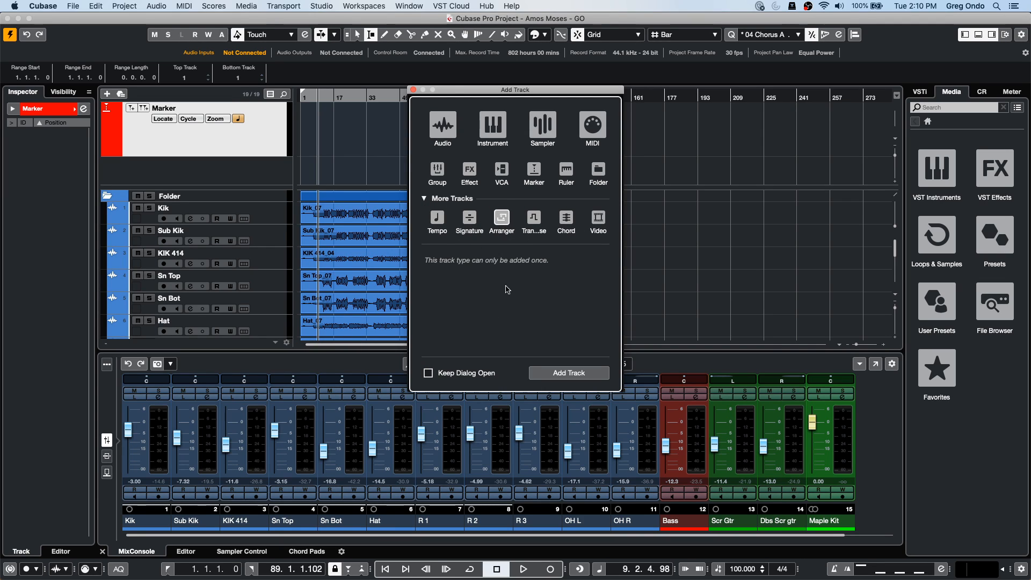
{"action": "left_click", "coordinate": [564, 372]}
- Draw five back-to-back arranger events from bar 7 to bar 90, plus three shorter overlapping ones starting at bars 44, 59 and 62
{"action": "right_click", "coordinate": [326, 179]}
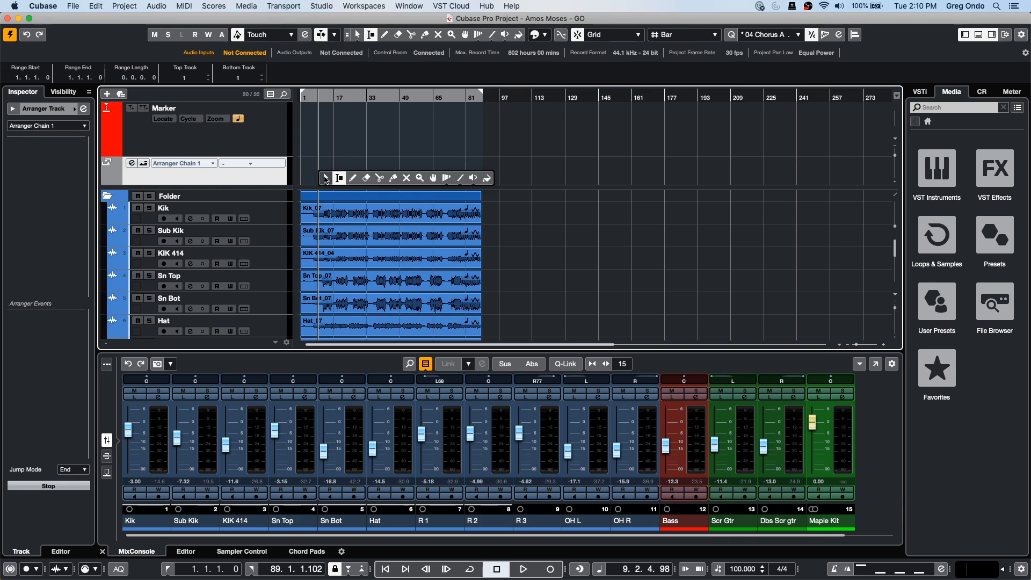
{"action": "left_click", "coordinate": [325, 179]}
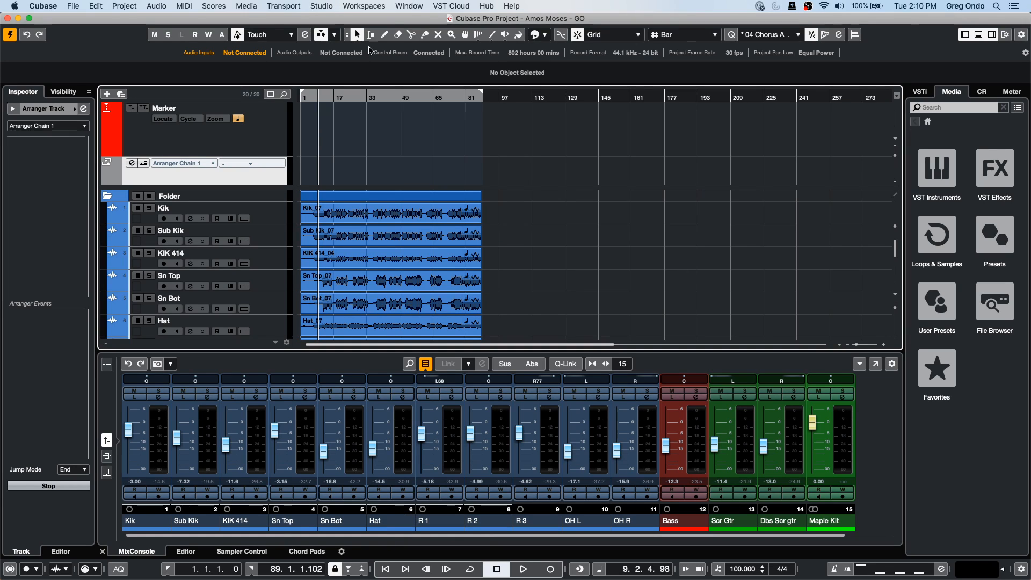
{"action": "right_click", "coordinate": [359, 161]}
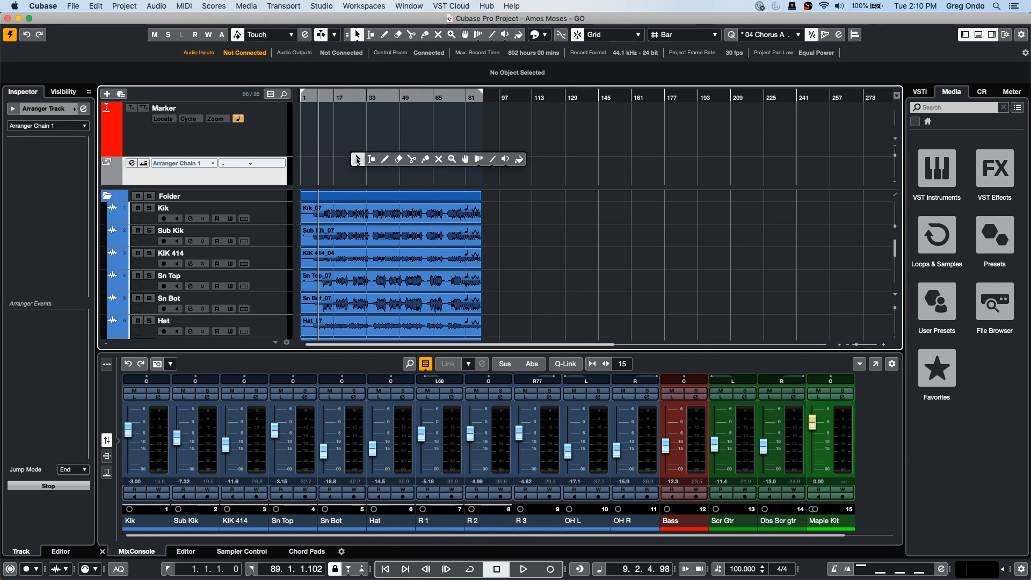
{"action": "left_click", "coordinate": [383, 160]}
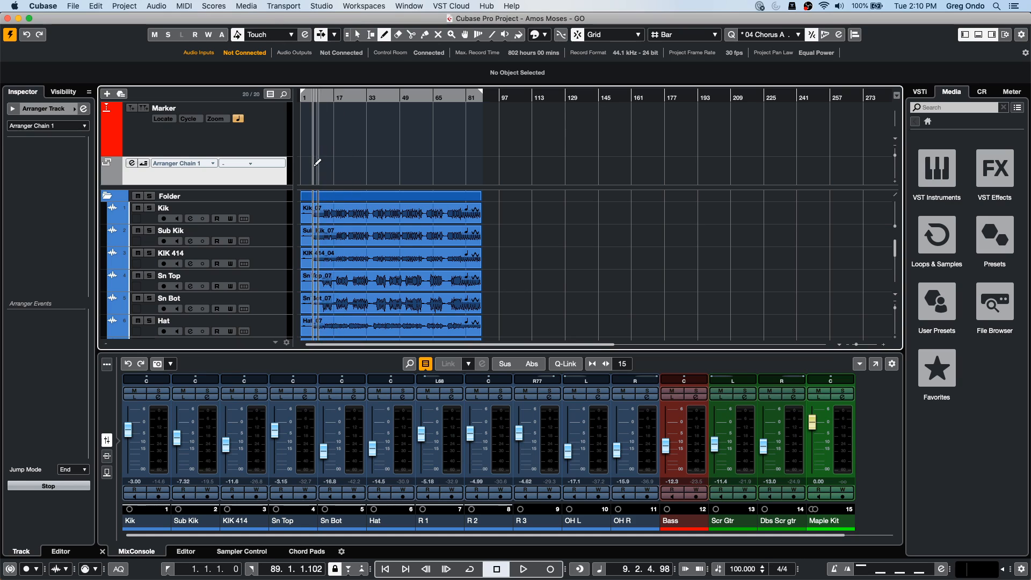
{"action": "mouse_move", "coordinate": [314, 160]}
{"action": "left_mouse_down"}
{"action": "mouse_move", "coordinate": [451, 168]}
{"action": "mouse_move", "coordinate": [373, 166]}
{"action": "mouse_move", "coordinate": [419, 166]}
{"action": "mouse_move", "coordinate": [411, 166]}
{"action": "left_mouse_up"}
{"action": "left_click_drag", "start_coordinate": [412, 165], "coordinate": [488, 164]}
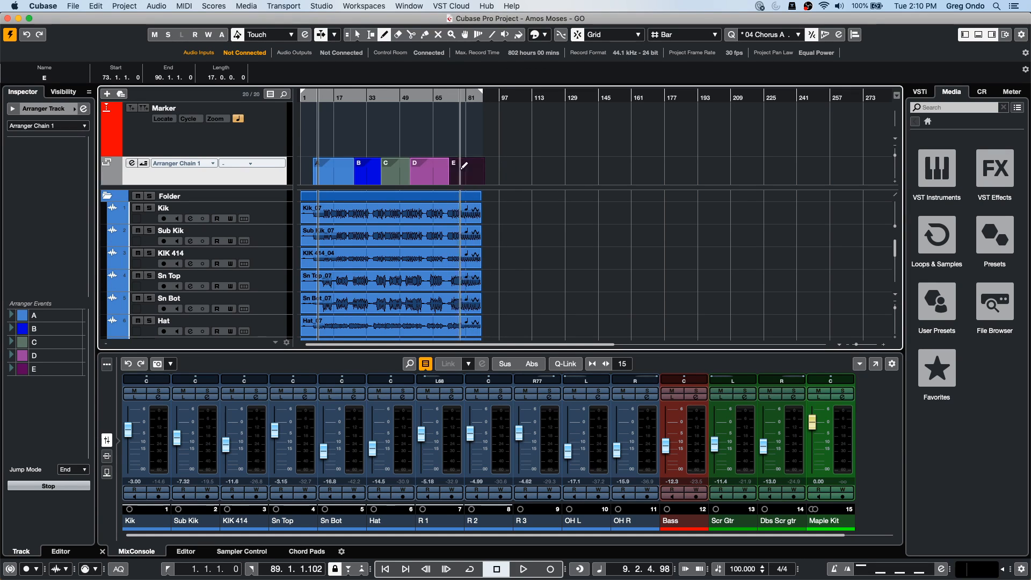
{"action": "left_click_drag", "start_coordinate": [391, 166], "coordinate": [434, 166]}
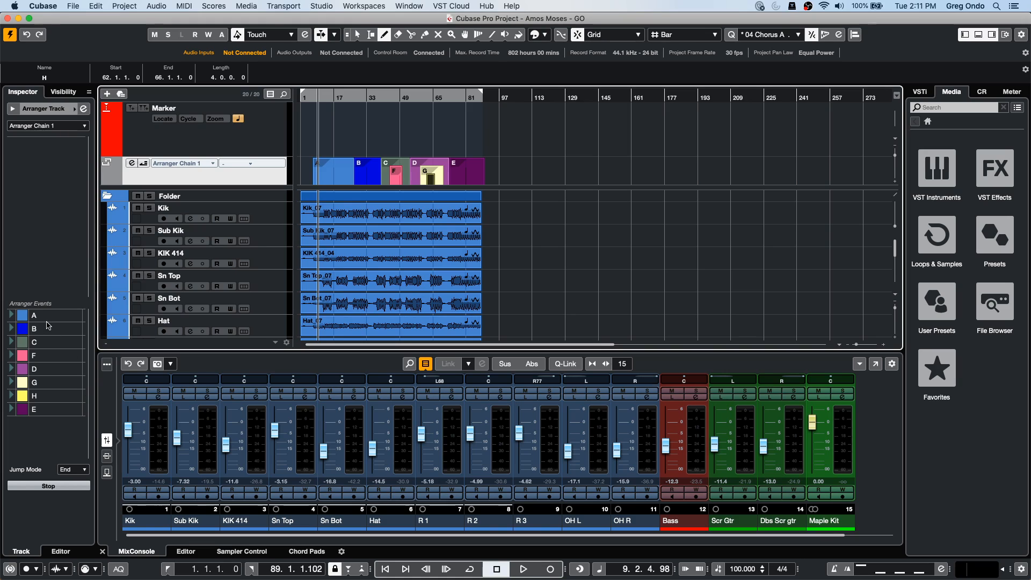
- Build Arranger Chain 1 from the arranger events in the order H, A, C, B
{"action": "left_click_drag", "start_coordinate": [48, 317], "coordinate": [51, 199]}
{"action": "left_click_drag", "start_coordinate": [49, 344], "coordinate": [54, 248]}
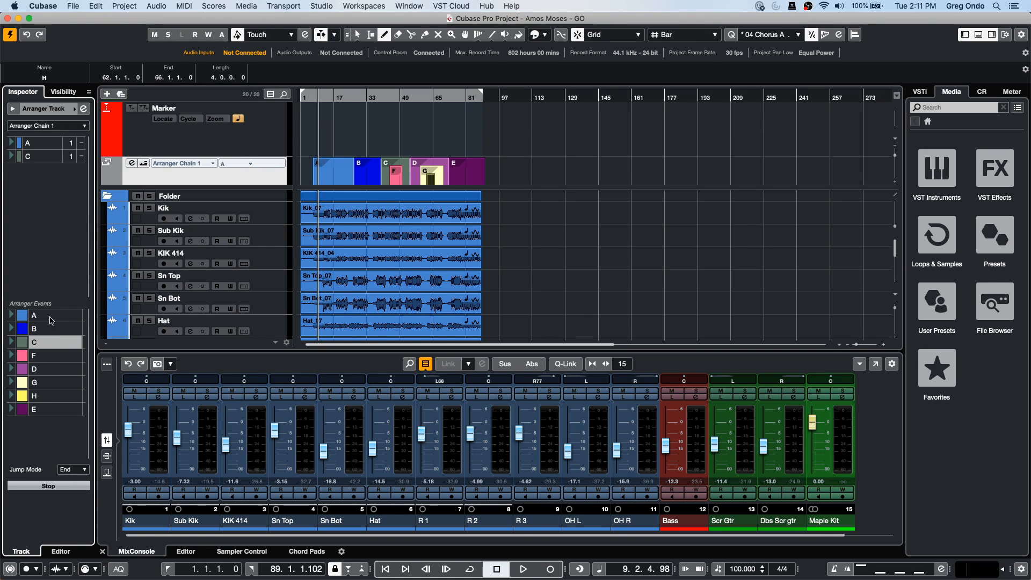
{"action": "left_click_drag", "start_coordinate": [49, 329], "coordinate": [53, 242]}
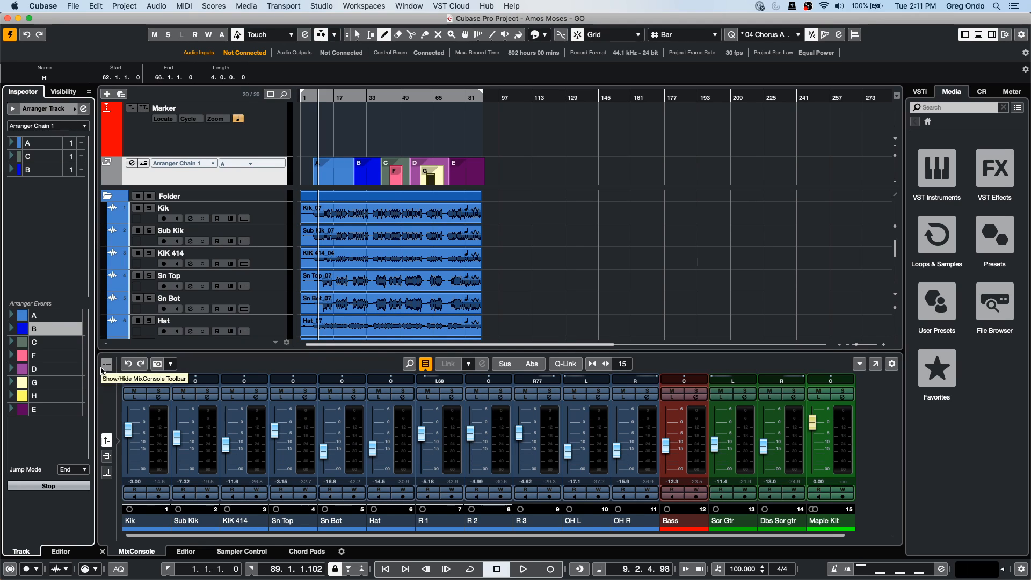
{"action": "left_click_drag", "start_coordinate": [53, 392], "coordinate": [38, 139]}
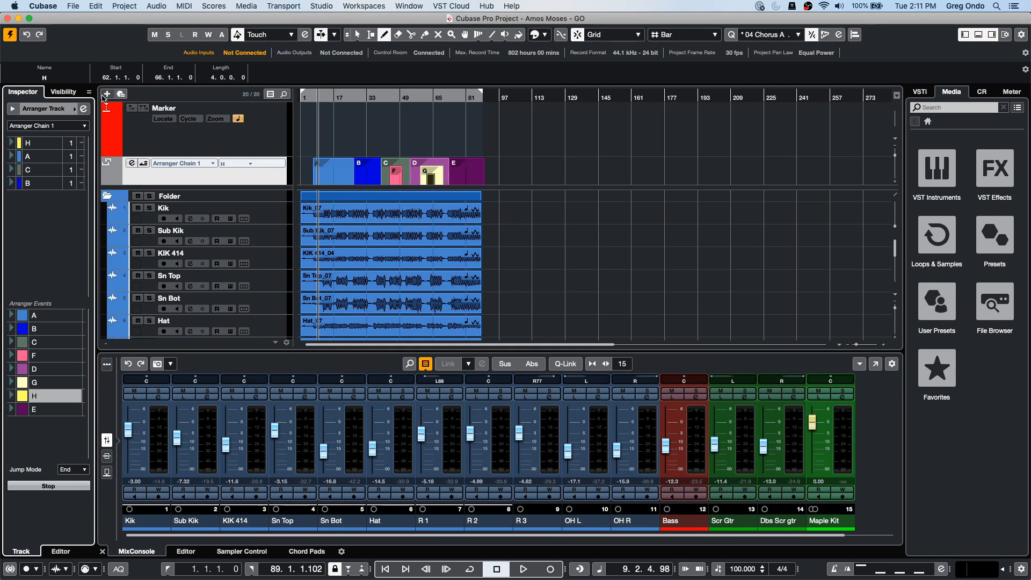
- Open the Arranger Editor, activate arranger mode and play the chain from H until a few bars into A
{"action": "left_click", "coordinate": [83, 109]}
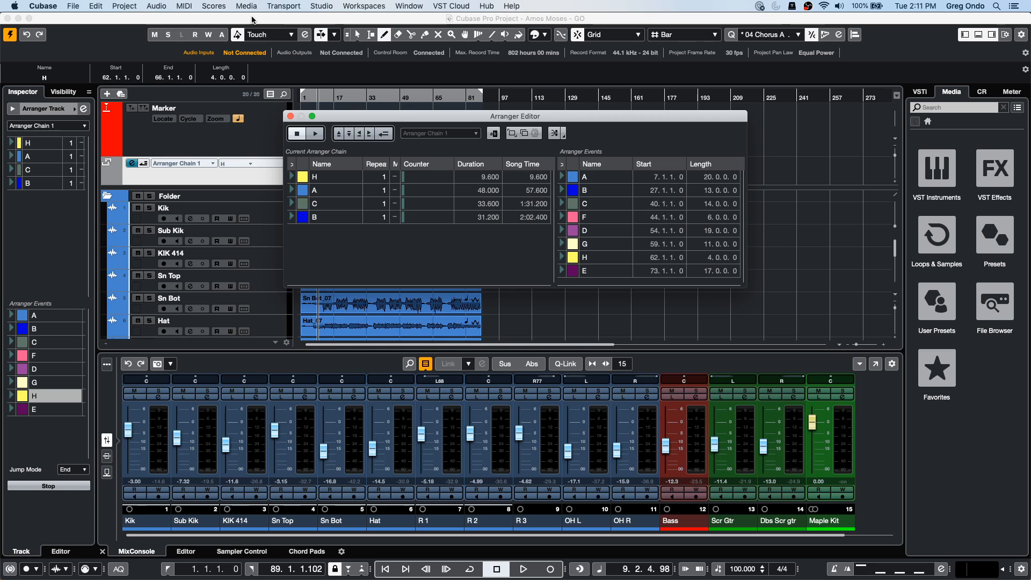
{"action": "left_click", "coordinate": [383, 133]}
{"action": "left_click_drag", "start_coordinate": [379, 110], "coordinate": [274, 292]}
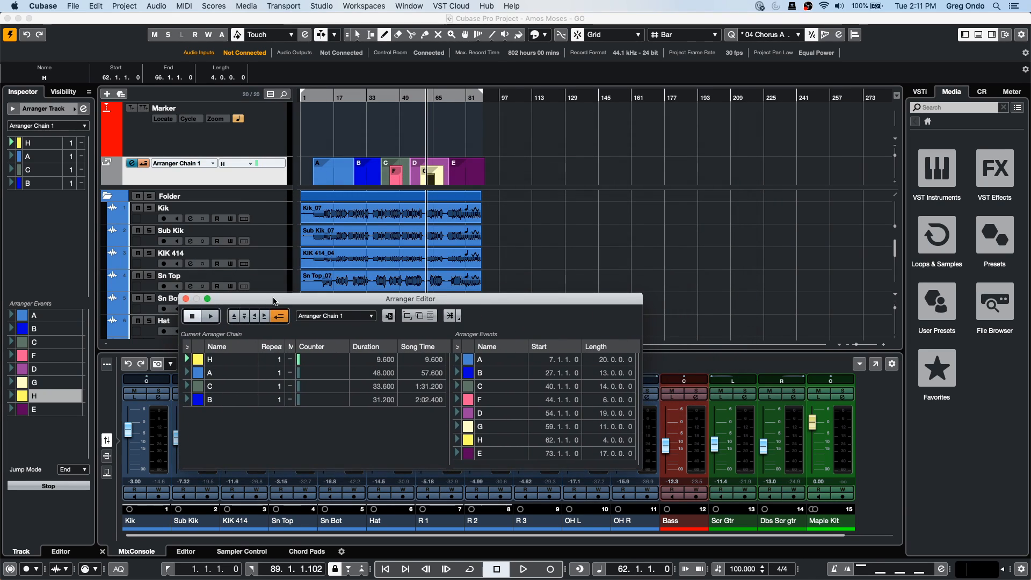
{"action": "key", "text": "space"}
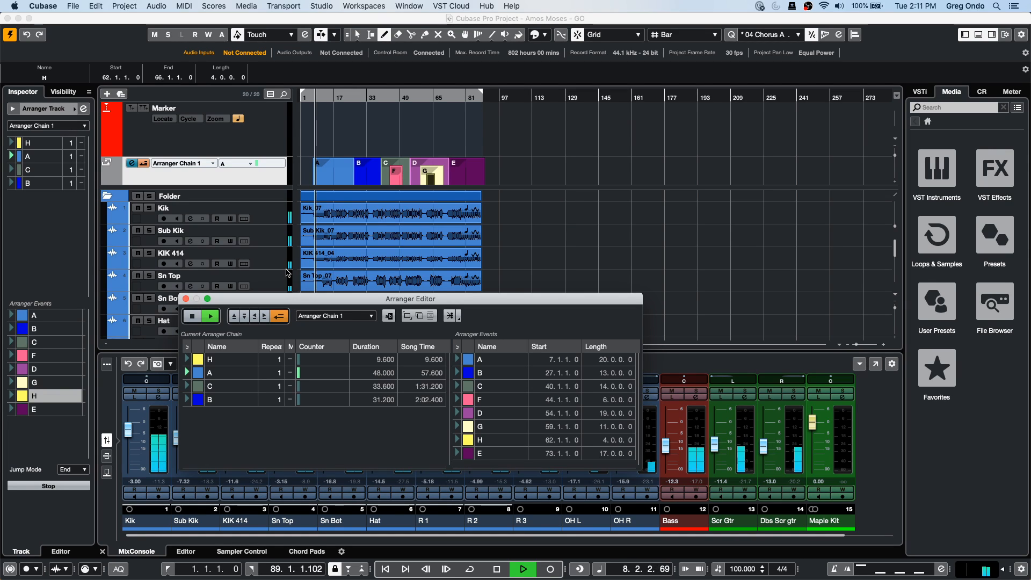
{"action": "key", "text": "space"}
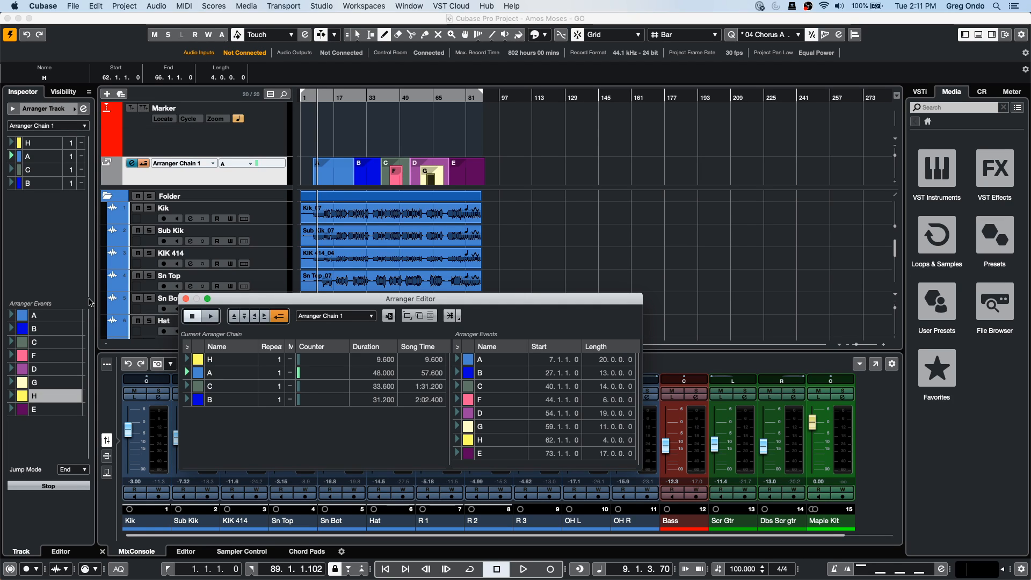
- Flatten Arranger Chain 1 to preview the rearranged song, and undo the flattening
{"action": "mouse_move", "coordinate": [73, 578]}
{"action": "left_click", "coordinate": [86, 126]}
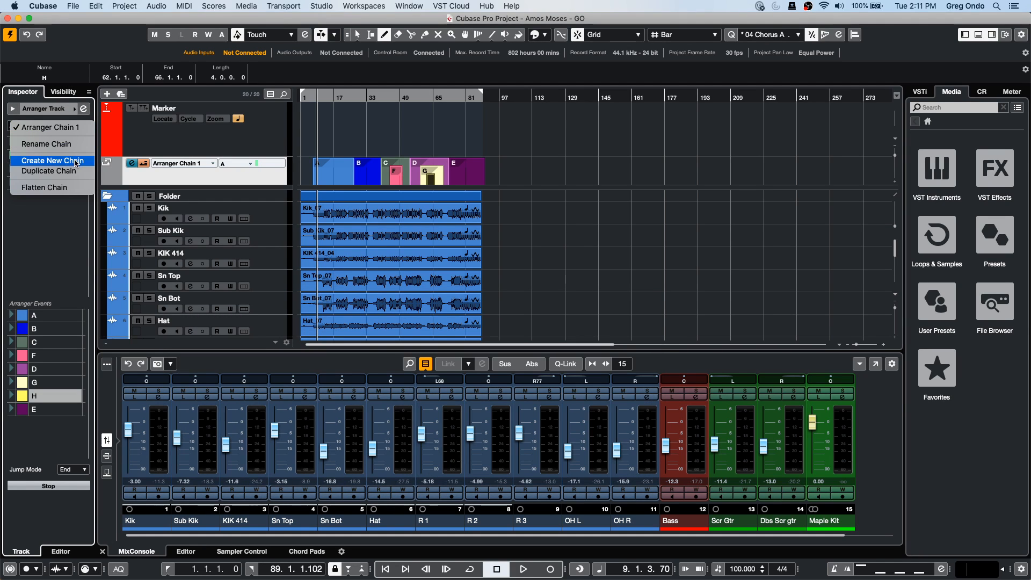
{"action": "left_click", "coordinate": [75, 187]}
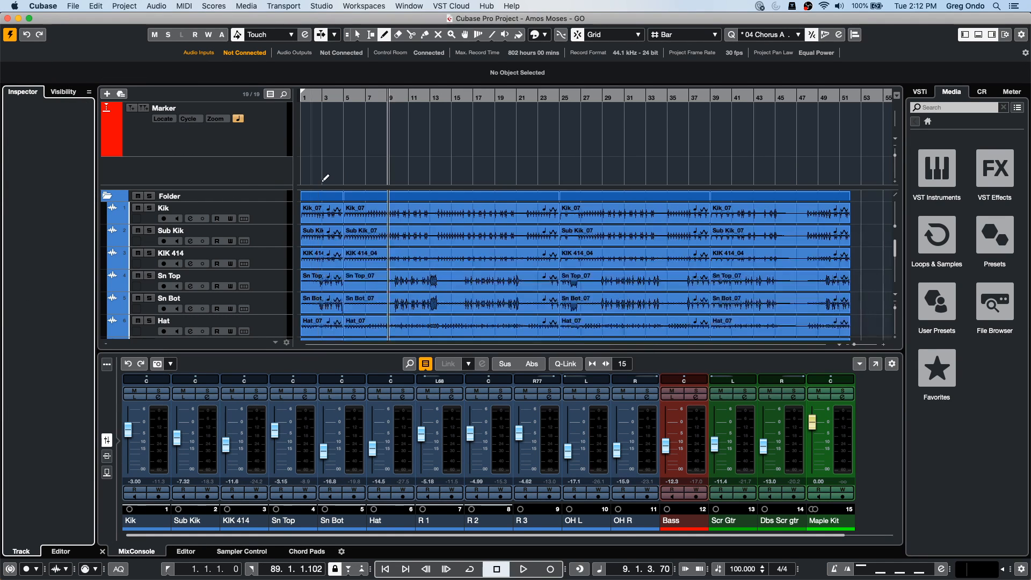
{"action": "left_click", "coordinate": [359, 99]}
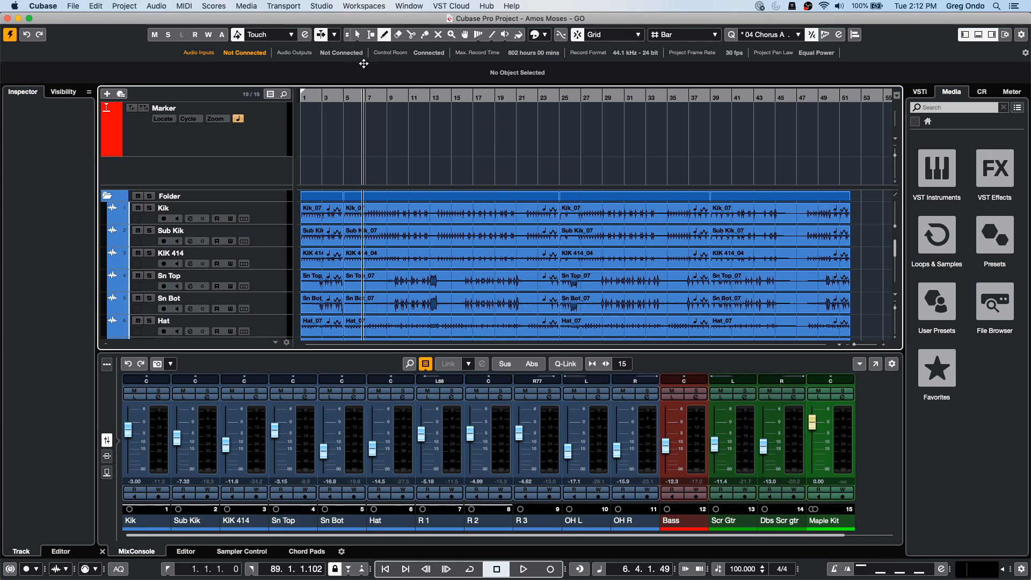
{"action": "left_click_drag", "start_coordinate": [384, 95], "coordinate": [123, 86]}
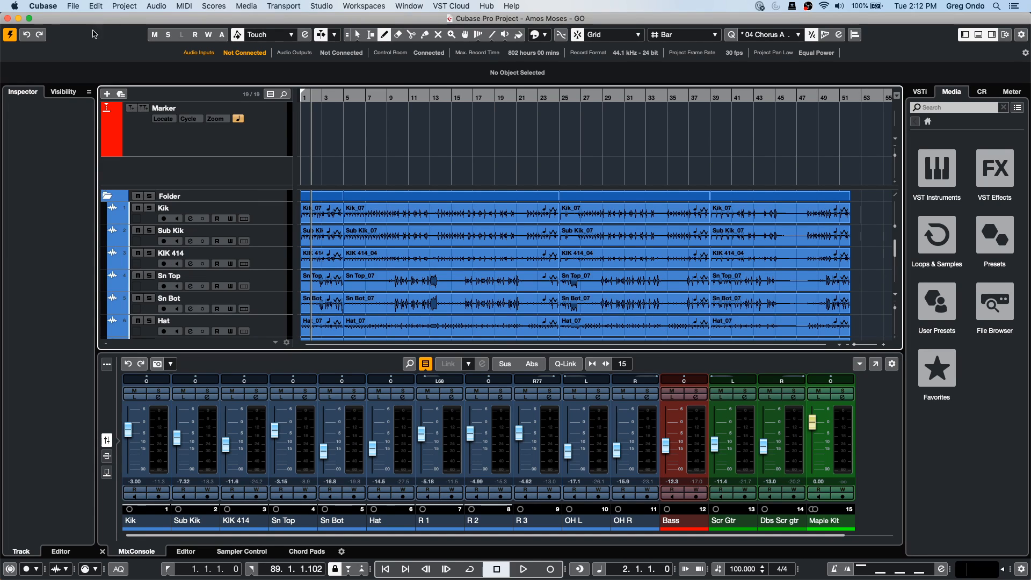
{"action": "right_click", "coordinate": [386, 220]}
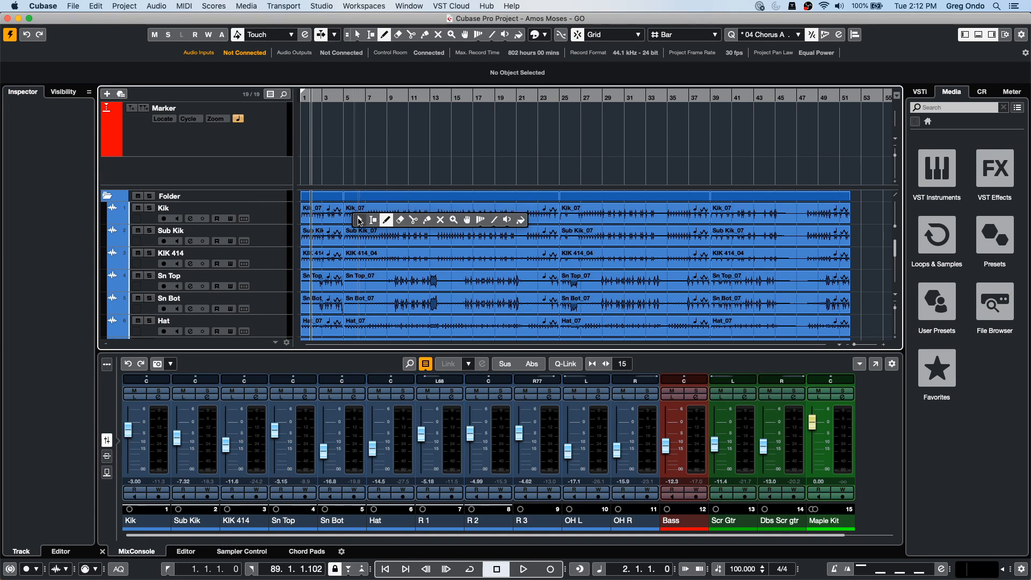
{"action": "left_click", "coordinate": [359, 221]}
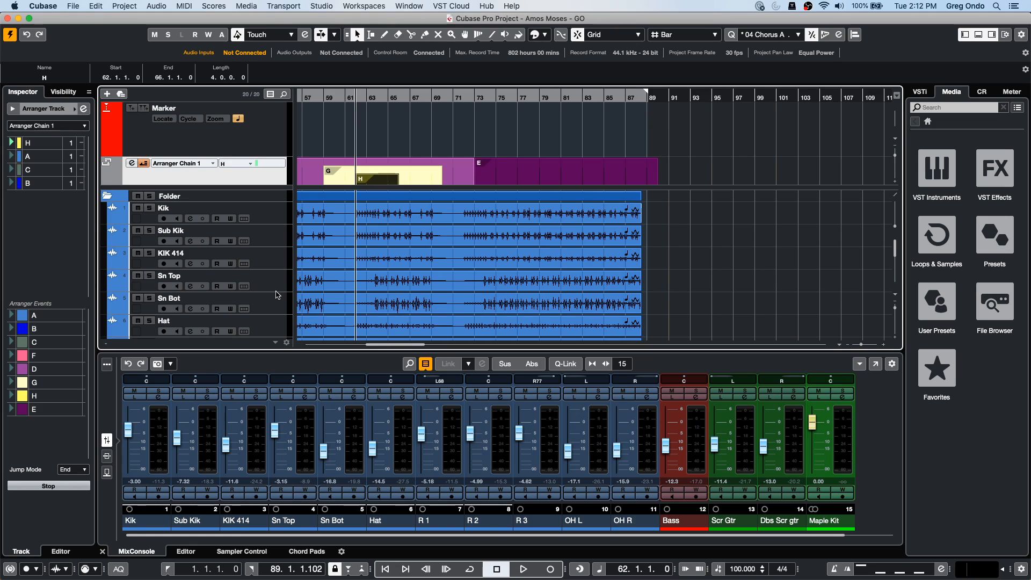
- Replace event C with event G as the third entry of Arranger Chain 1
{"action": "left_click", "coordinate": [42, 172]}
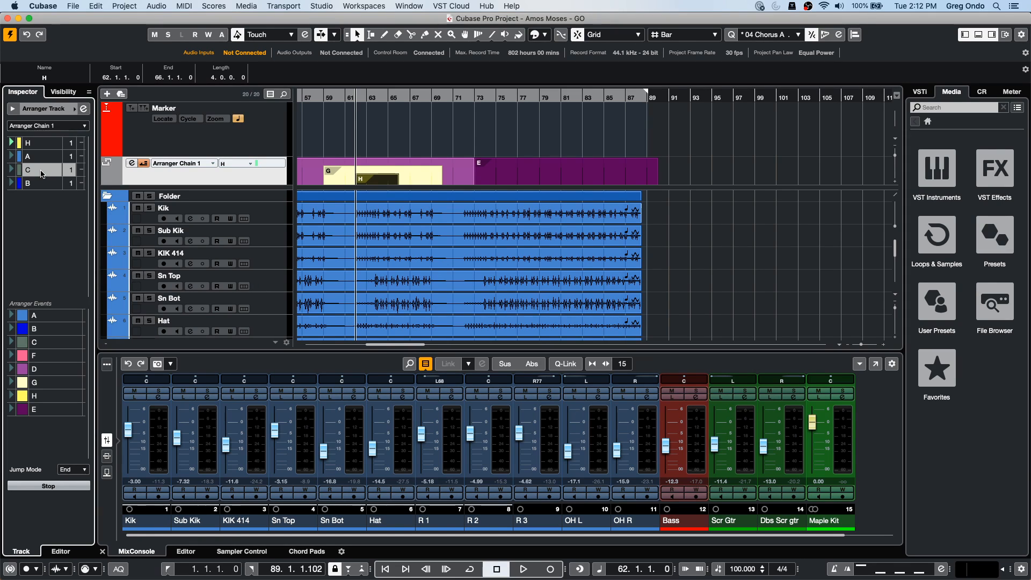
{"action": "right_click", "coordinate": [42, 173]}
{"action": "left_click", "coordinate": [46, 176]}
{"action": "left_click_drag", "start_coordinate": [37, 387], "coordinate": [49, 168]}
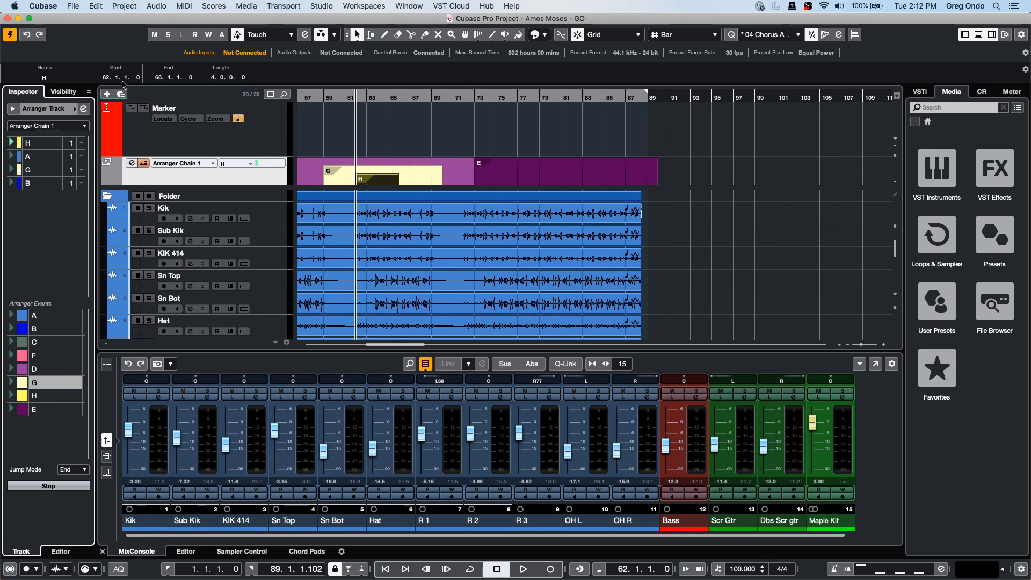
- Review the commands available for Arranger Chain 1 and reopen the Arranger Editor
{"action": "left_click", "coordinate": [82, 127]}
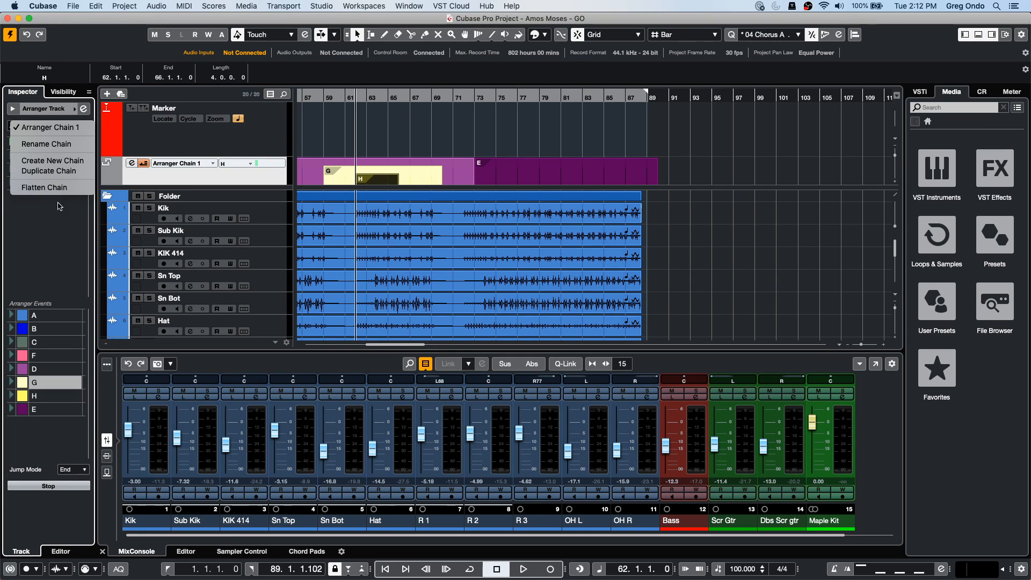
{"action": "left_click", "coordinate": [48, 233]}
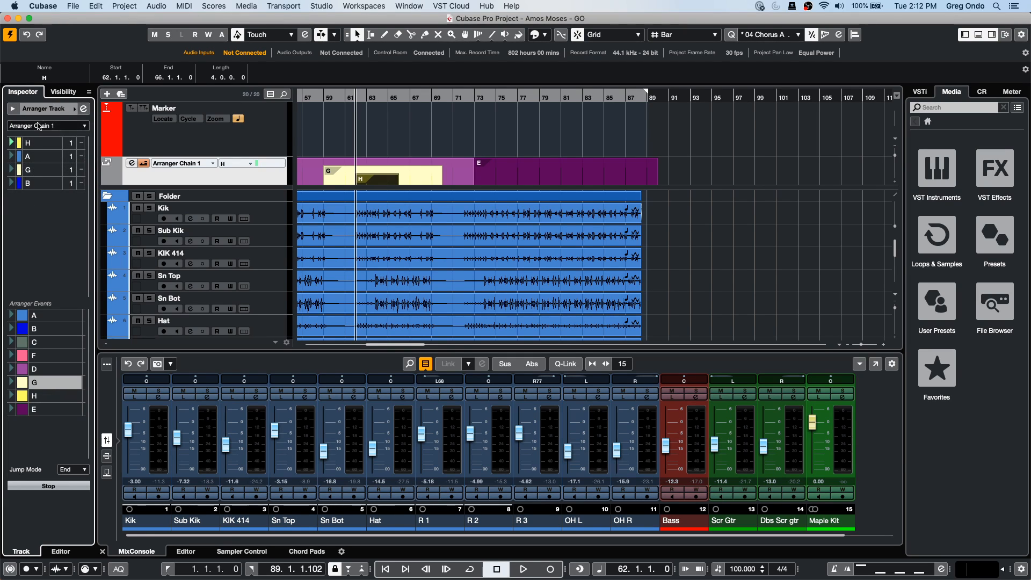
{"action": "left_click", "coordinate": [83, 126]}
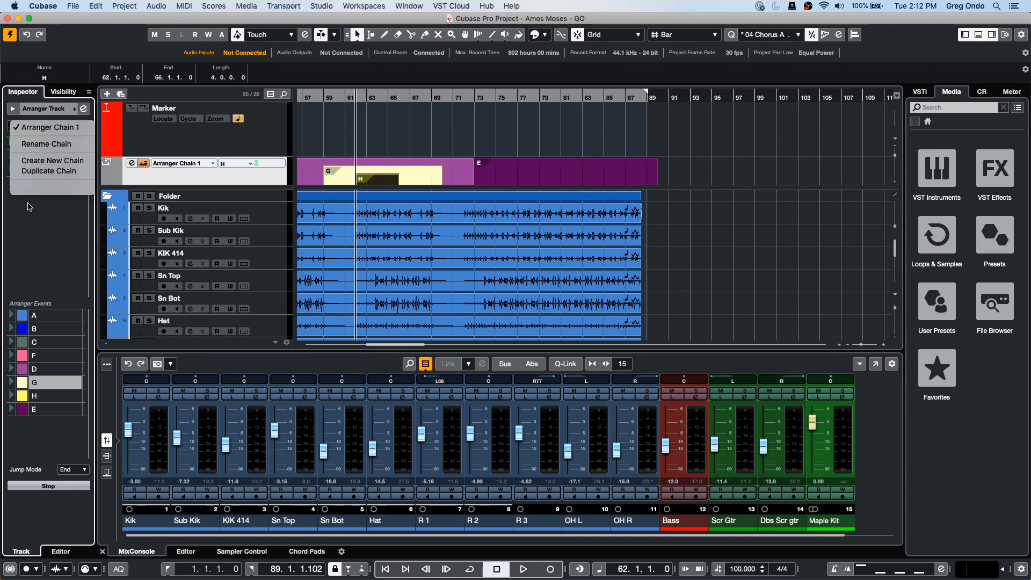
{"action": "left_click", "coordinate": [54, 220]}
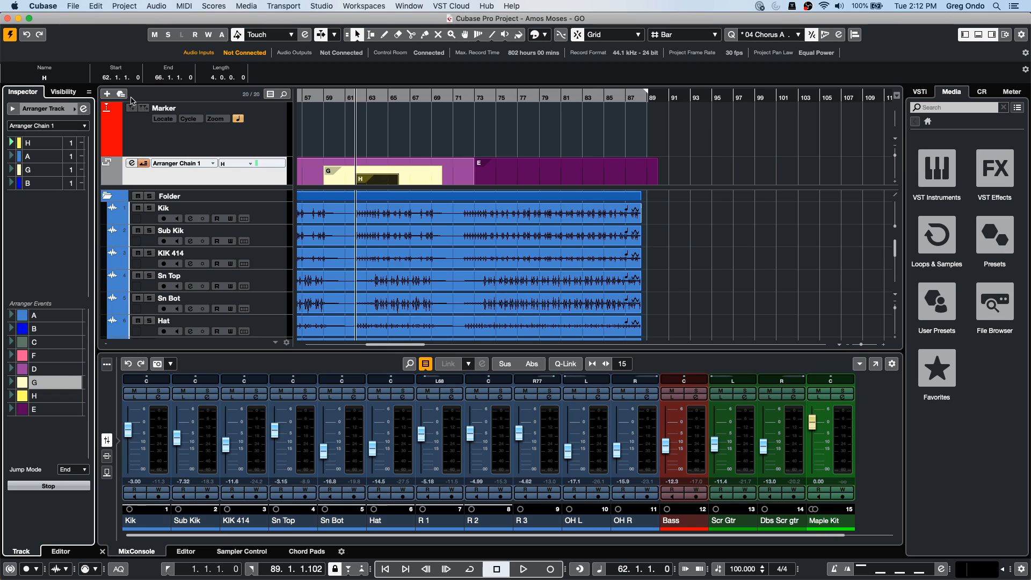
{"action": "left_click", "coordinate": [84, 109]}
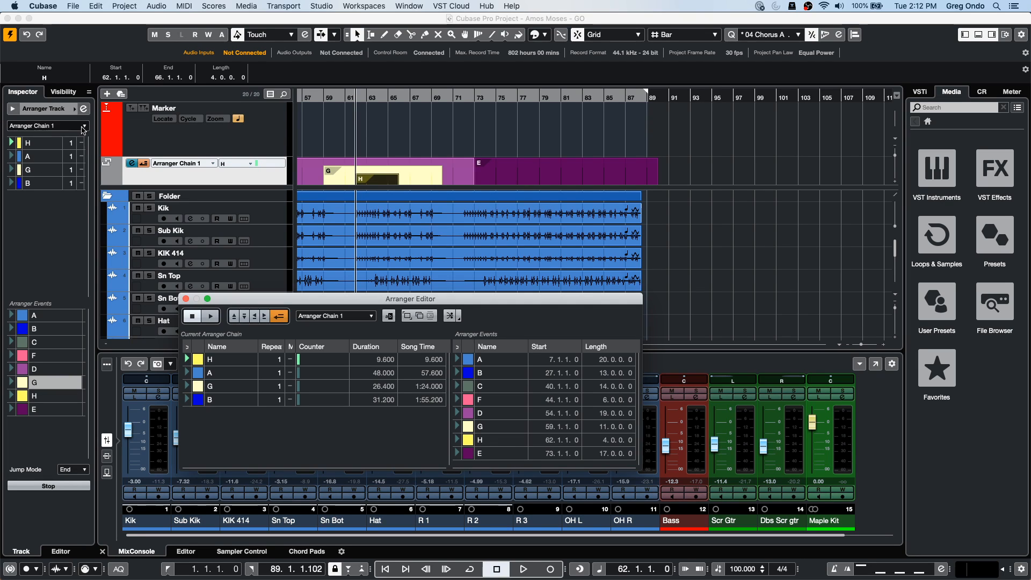
- Flatten Arranger Chain 1 and range-select bars 5 to 12 on the Sub Kik track
{"action": "left_click", "coordinate": [65, 126]}
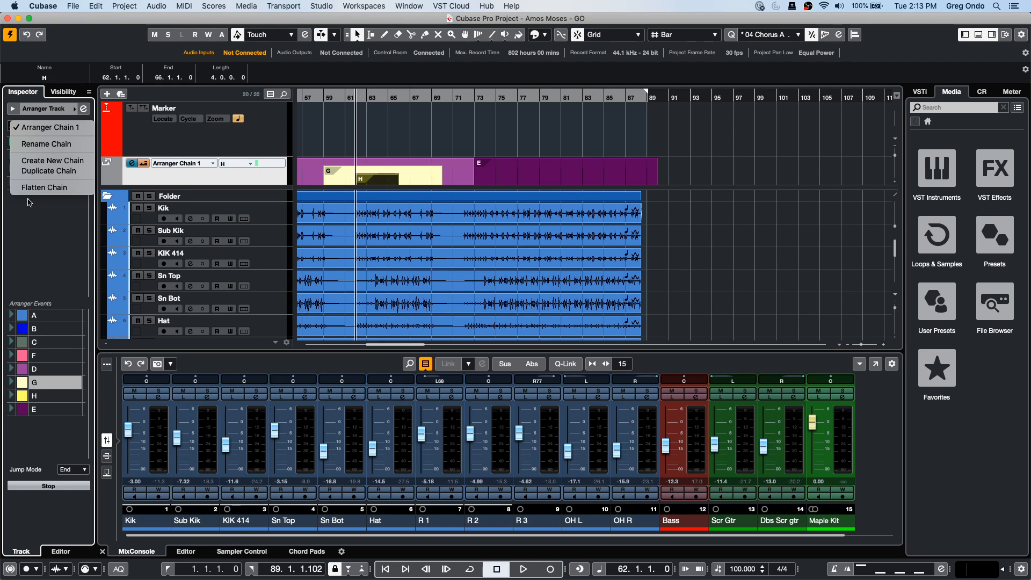
{"action": "left_click", "coordinate": [31, 187]}
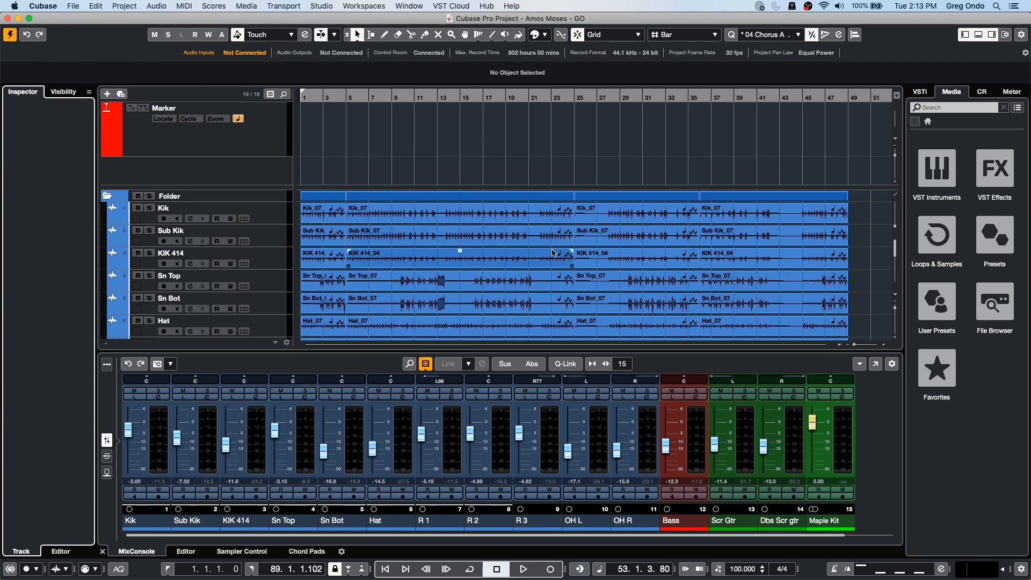
{"action": "right_click", "coordinate": [404, 236]}
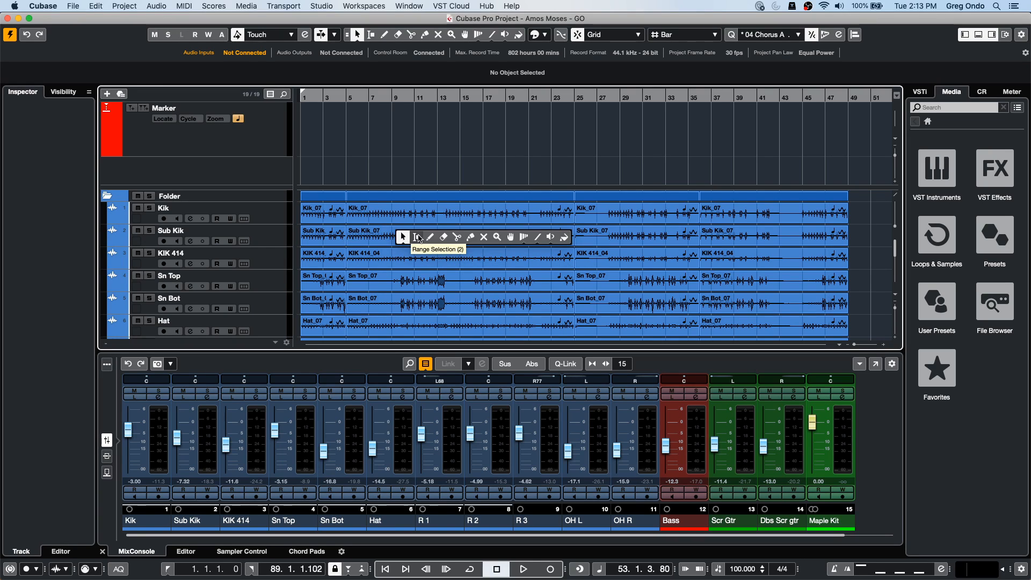
{"action": "left_click", "coordinate": [421, 238]}
{"action": "left_click_drag", "start_coordinate": [347, 236], "coordinate": [428, 236]}
- Select the second Sub Kik event with Object Selection and set the locators around it, from bar 5 to bar 25
{"action": "right_click", "coordinate": [451, 236]}
{"action": "left_click", "coordinate": [463, 239]}
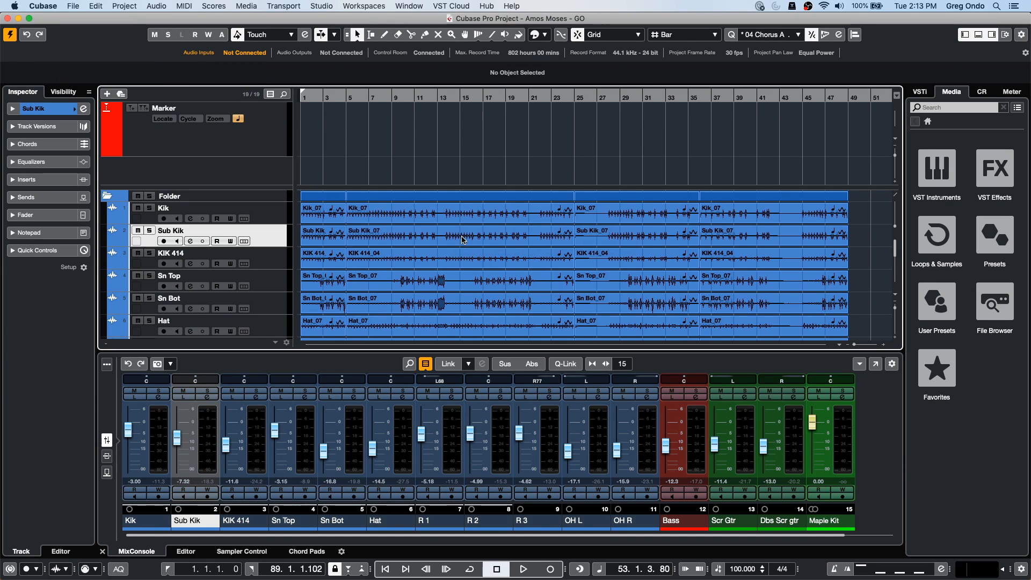
{"action": "left_click", "coordinate": [463, 239]}
{"action": "key", "text": "p"}
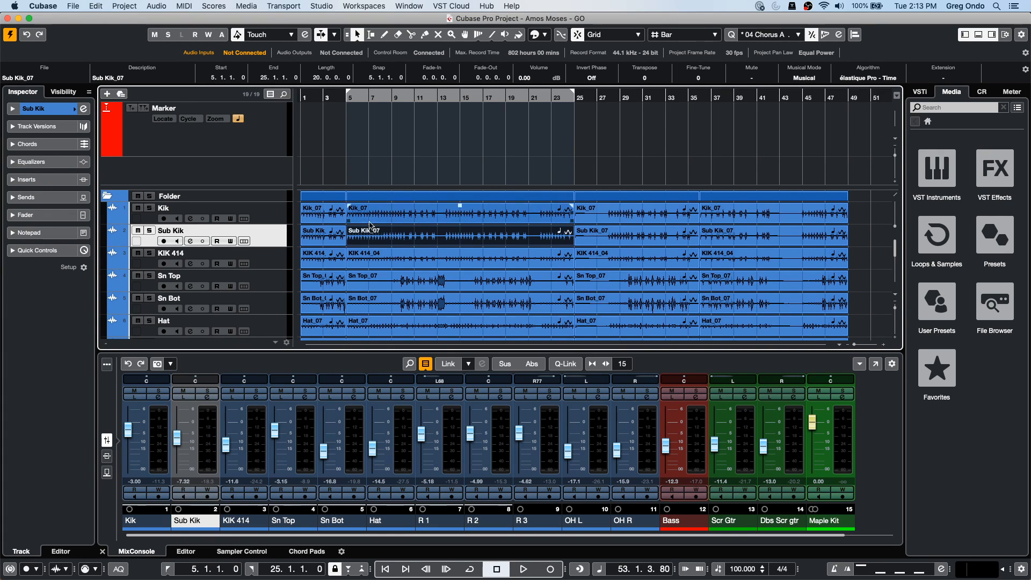
- Range-select bars 5 to 25 across all tracks, including the folder, and remove that section with Cut Time
{"action": "right_click", "coordinate": [356, 261]}
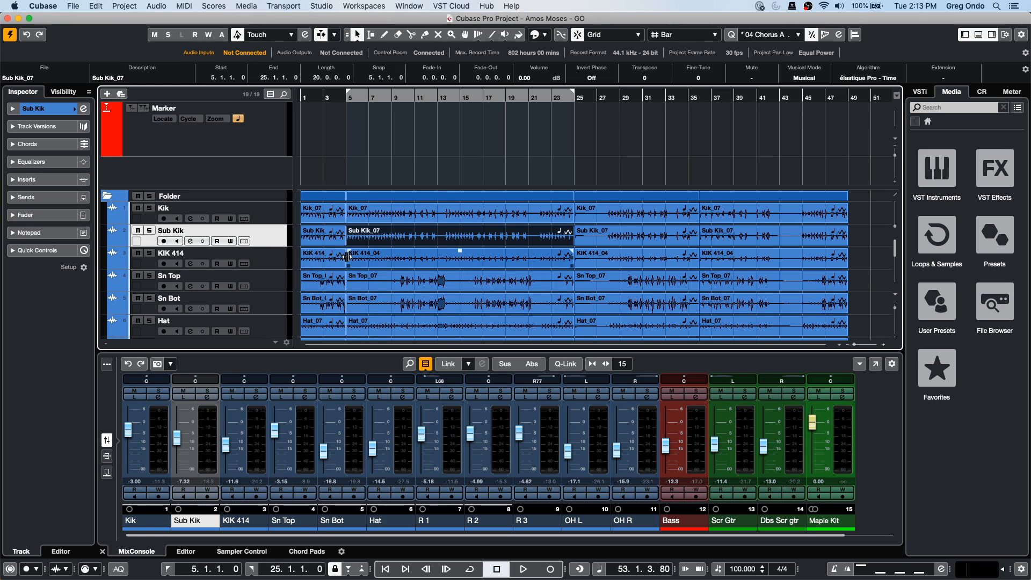
{"action": "left_click", "coordinate": [369, 262]}
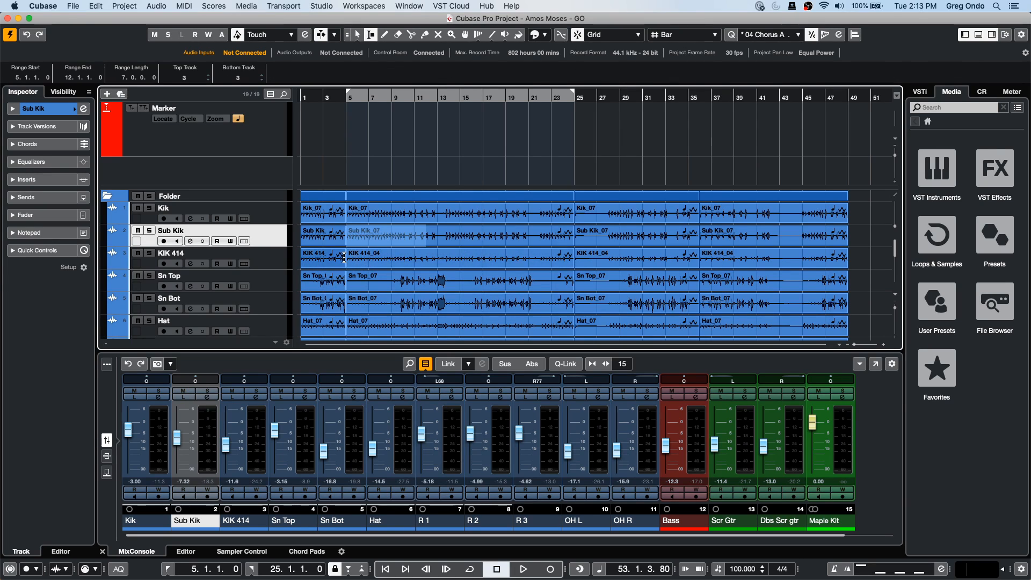
{"action": "left_click_drag", "start_coordinate": [347, 259], "coordinate": [573, 275]}
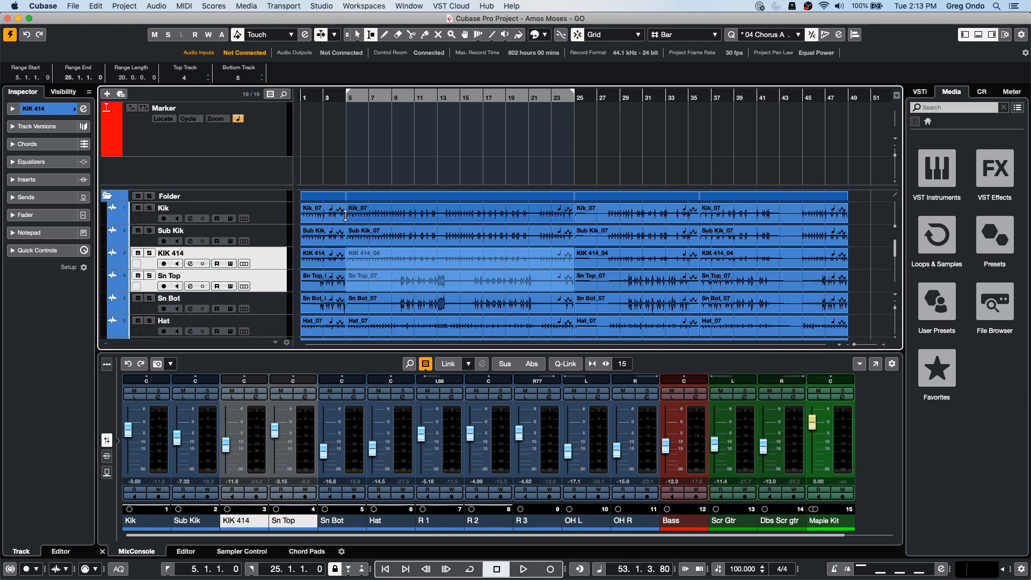
{"action": "left_click_drag", "start_coordinate": [347, 216], "coordinate": [574, 234]}
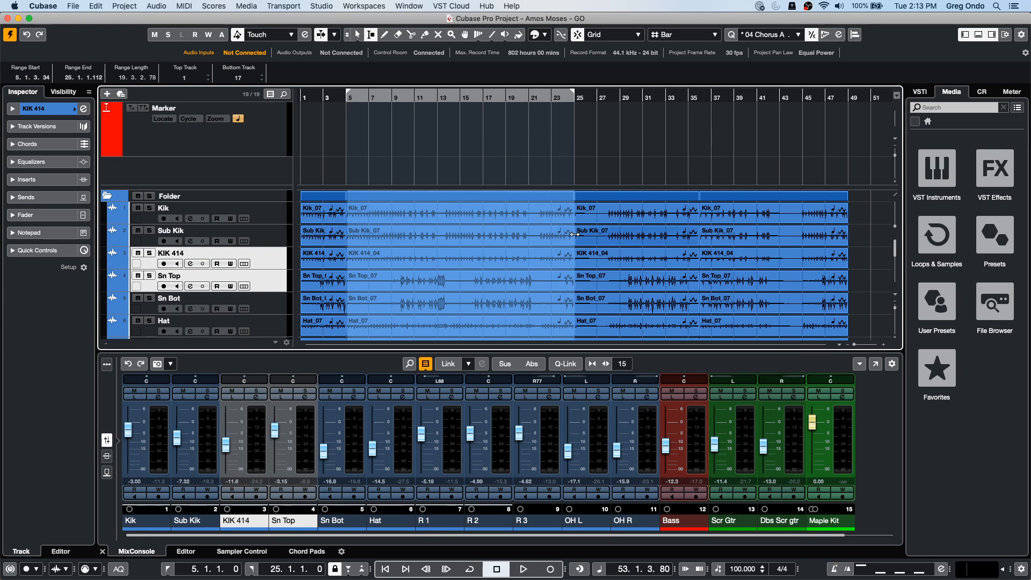
{"action": "left_click", "coordinate": [96, 5]}
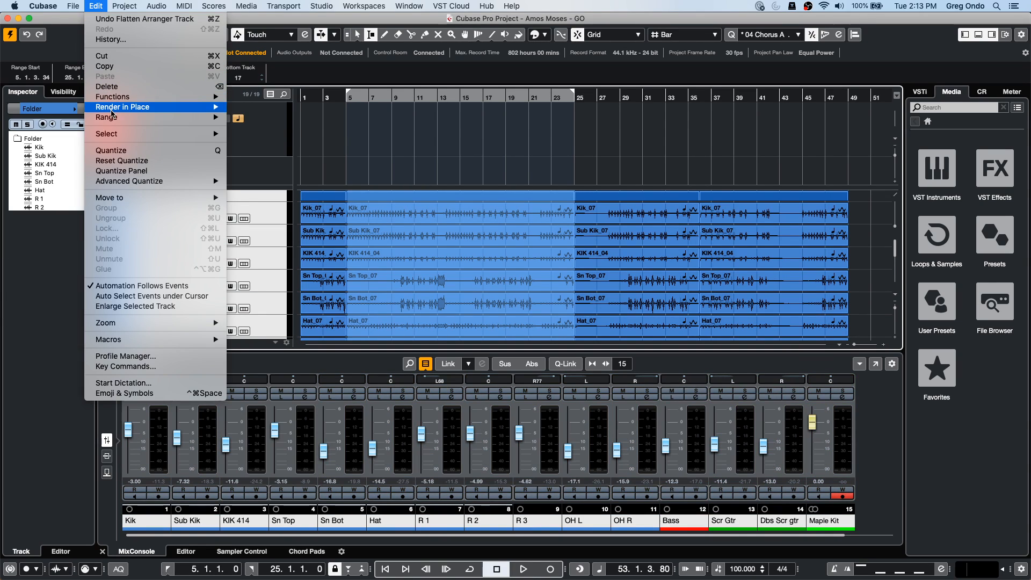
{"action": "mouse_move", "coordinate": [113, 117]}
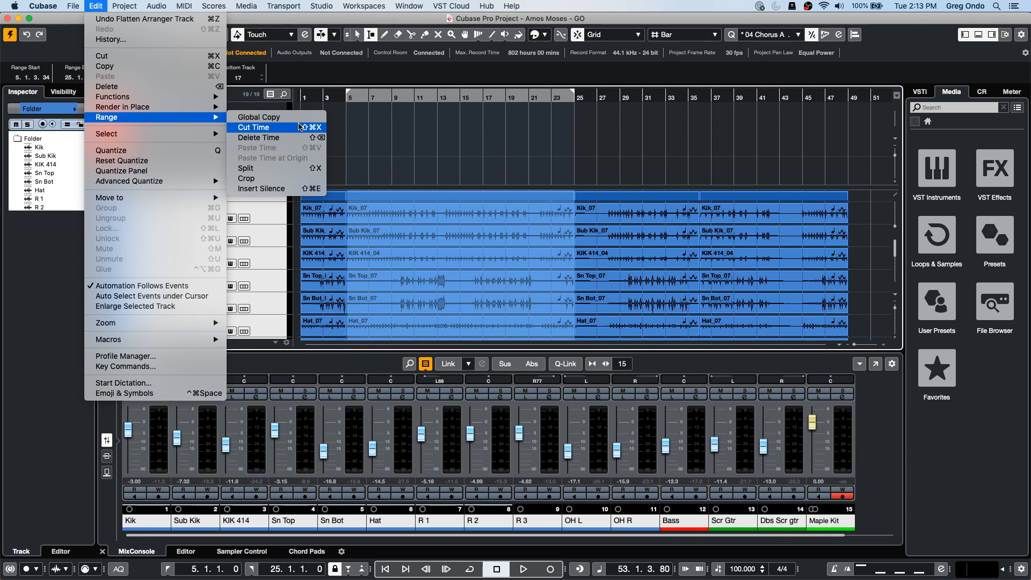
{"action": "left_click", "coordinate": [254, 127]}
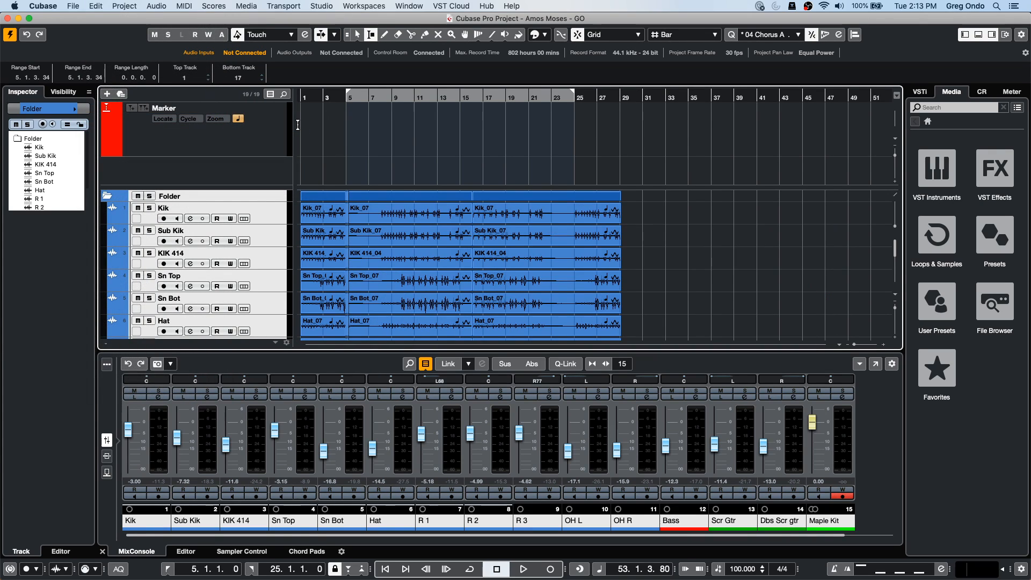
- Play from shortly before bar 5 across the cut, and examine the joined event edges up close
{"action": "left_click", "coordinate": [333, 96]}
{"action": "key", "text": "space"}
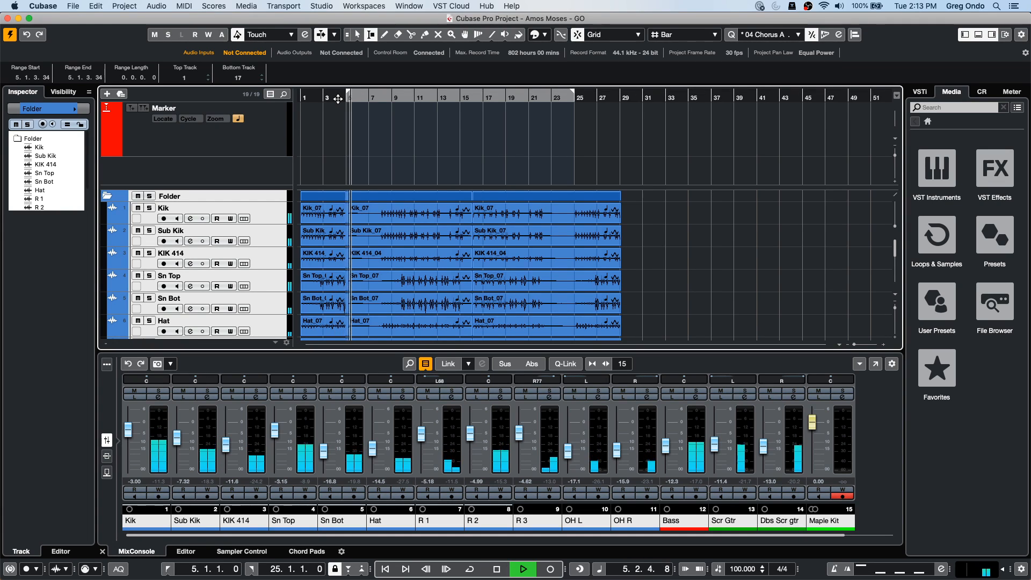
{"action": "key", "text": "space"}
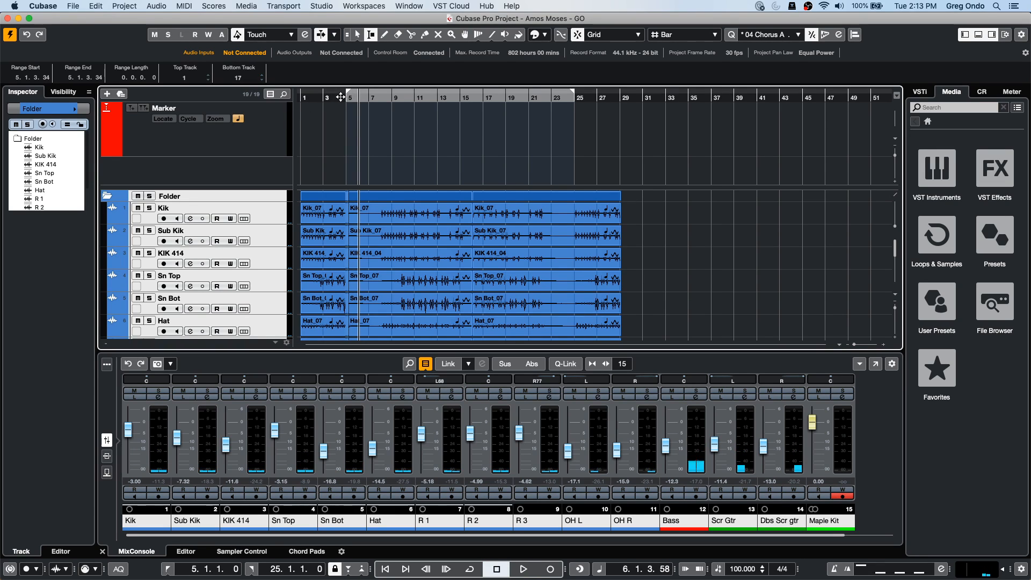
{"action": "left_click_drag", "start_coordinate": [354, 99], "coordinate": [345, 134]}
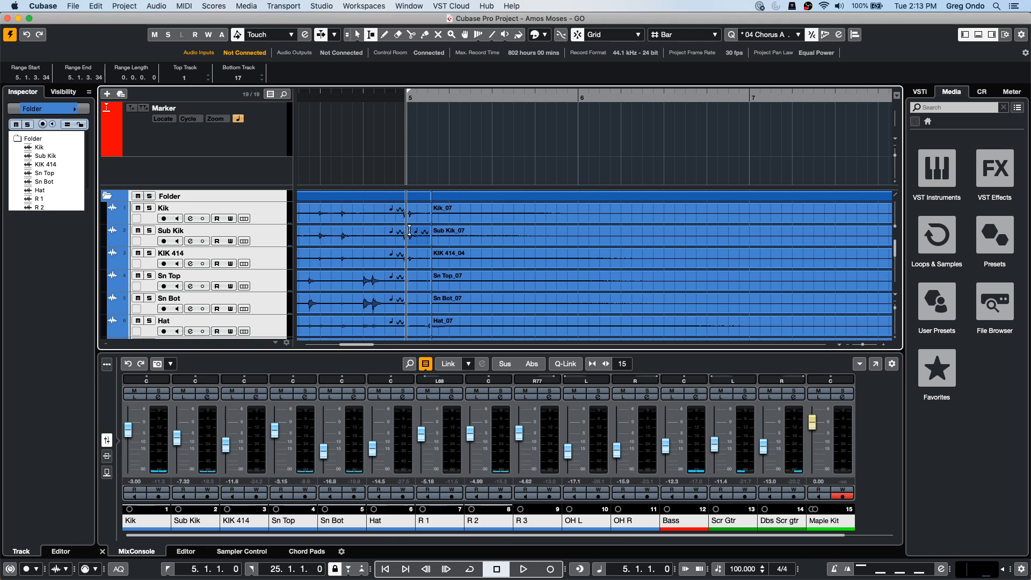
{"action": "left_click_drag", "start_coordinate": [422, 217], "coordinate": [445, 224]}
{"action": "left_click_drag", "start_coordinate": [444, 284], "coordinate": [444, 282]}
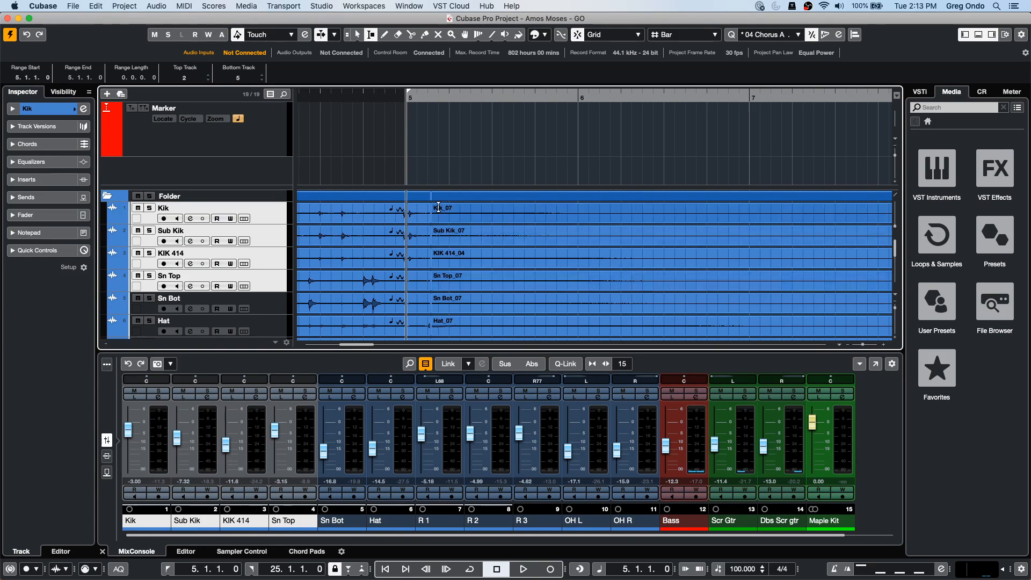
- Return to Object Selection and undo both the Cut Time edit and the flattening of the arranger chain
{"action": "right_click", "coordinate": [417, 216]}
{"action": "left_click", "coordinate": [436, 222]}
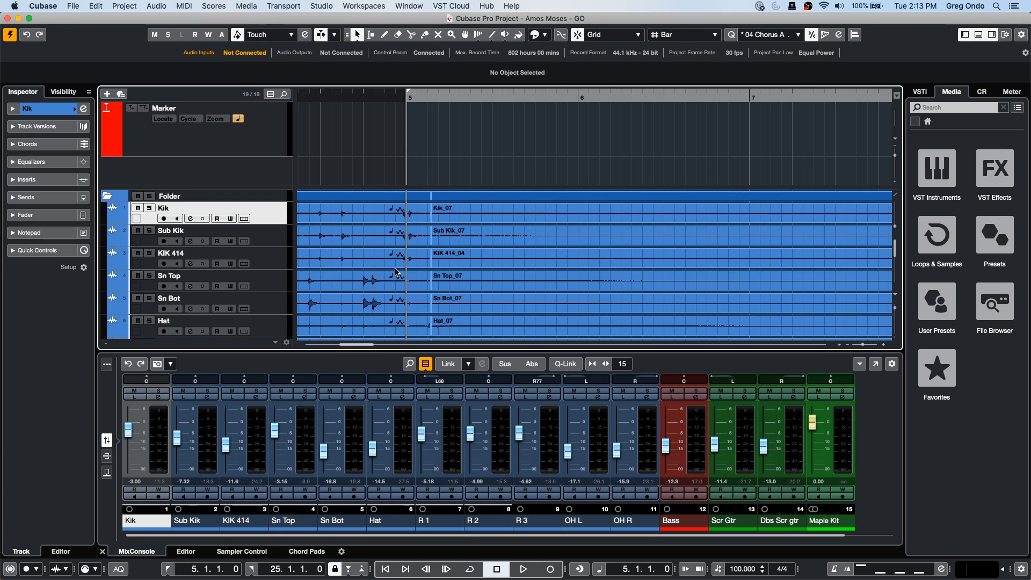
{"action": "key", "text": "super+z"}
{"action": "key", "text": "super+z"}
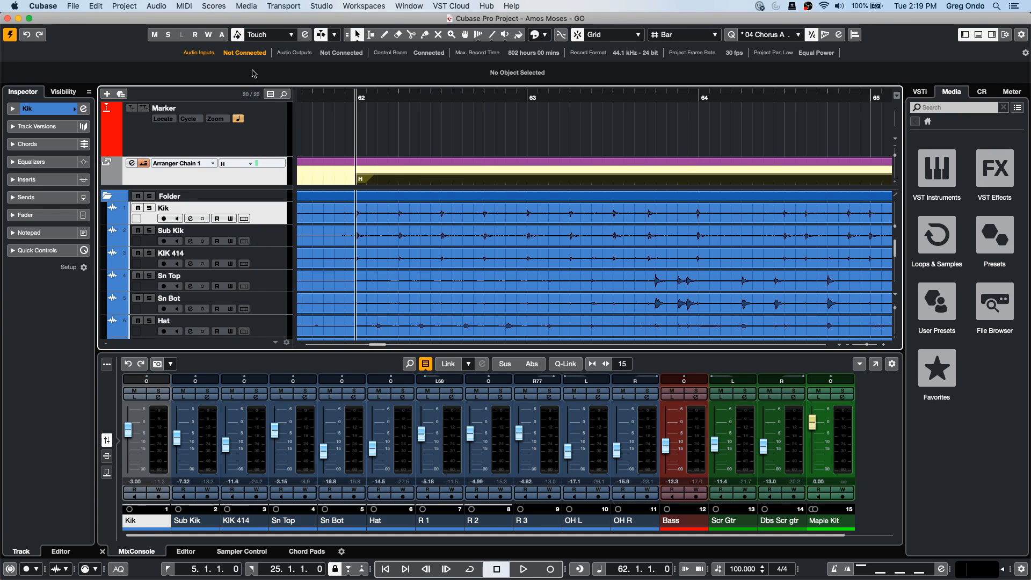
- Add one unnamed MIDI track directly below the Kik track
{"action": "right_click", "coordinate": [260, 216]}
{"action": "mouse_move", "coordinate": [315, 217]}
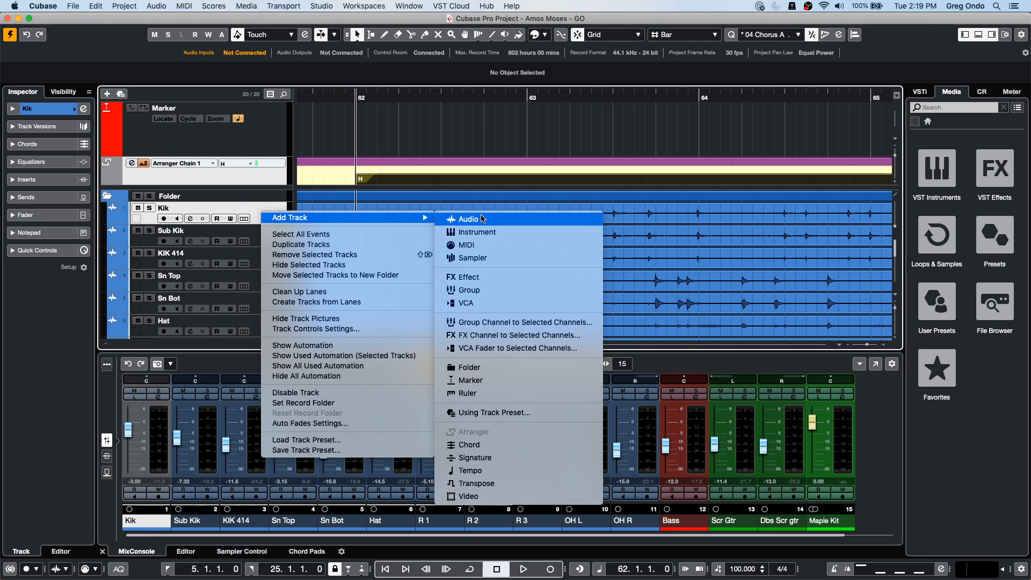
{"action": "left_click", "coordinate": [479, 247]}
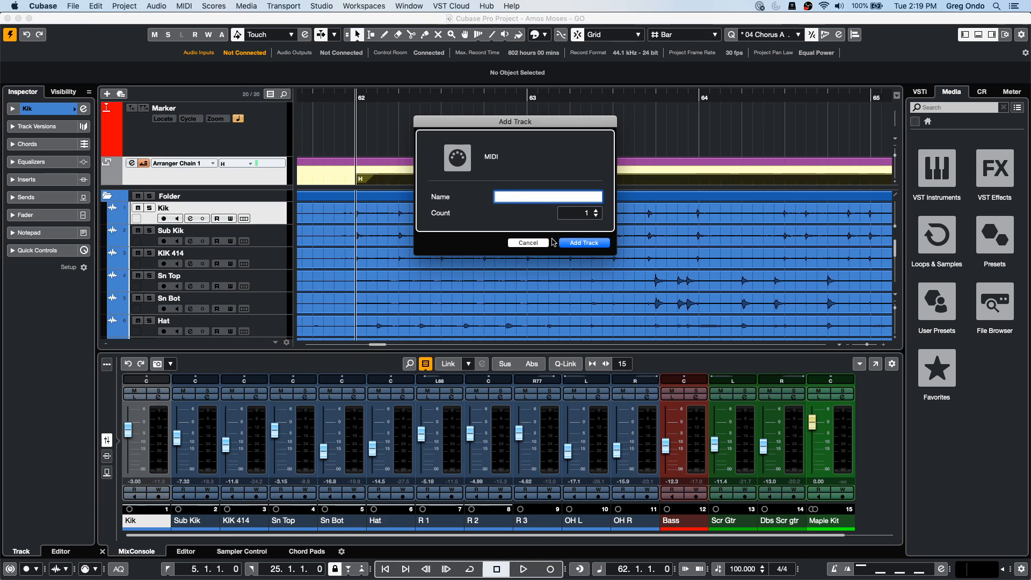
{"action": "left_click", "coordinate": [587, 243]}
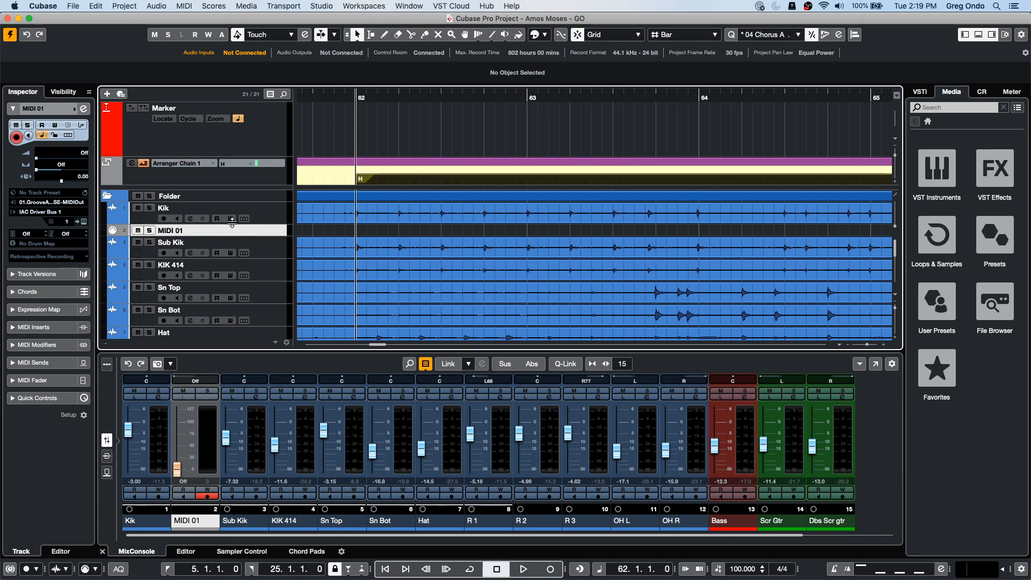
- Add one Retrologue instrument track routed to Stereo Out below MIDI 01, and close the synth's window
{"action": "right_click", "coordinate": [246, 234]}
{"action": "mouse_move", "coordinate": [245, 234]}
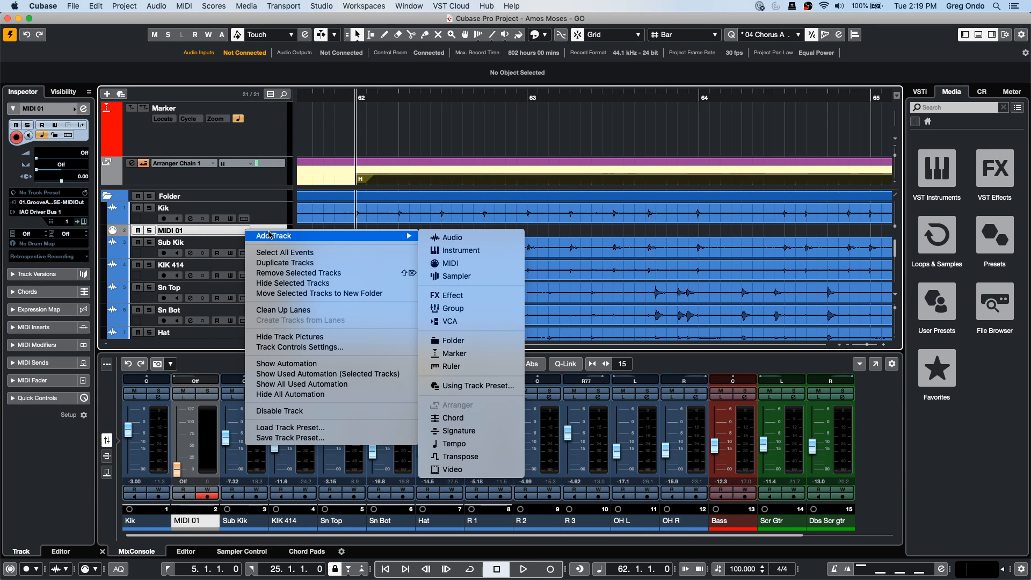
{"action": "left_click", "coordinate": [429, 252]}
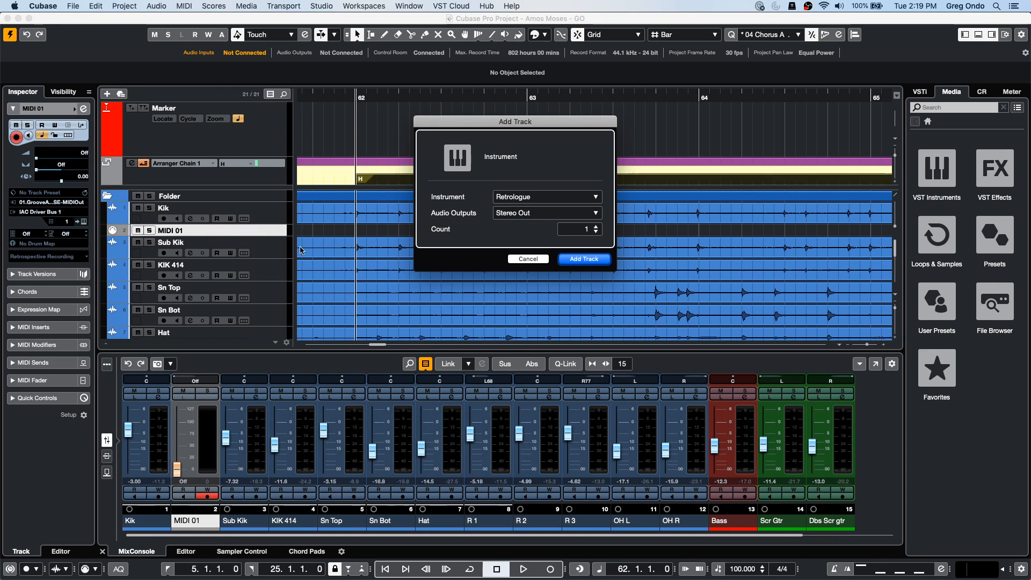
{"action": "left_click", "coordinate": [585, 202]}
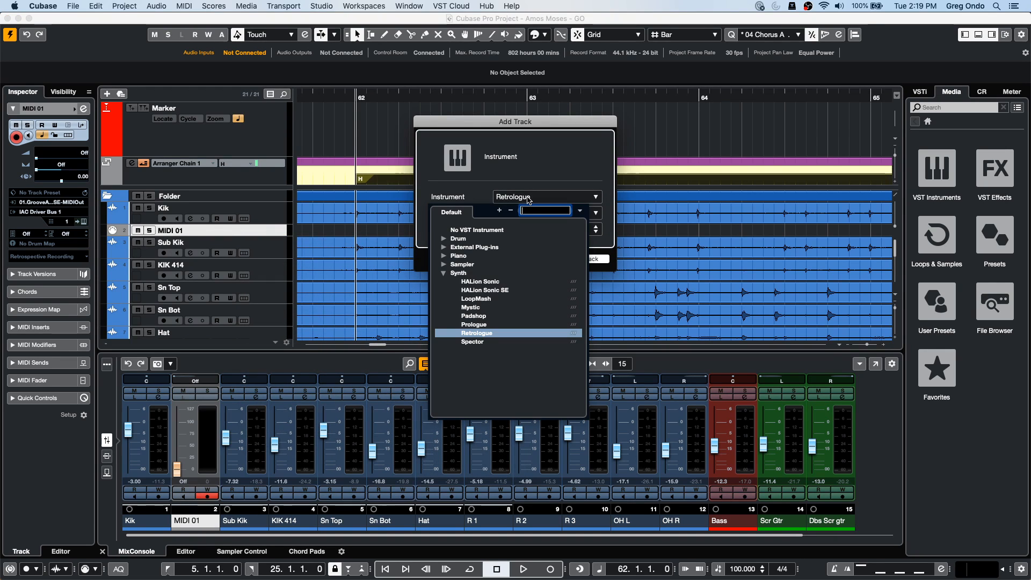
{"action": "left_click", "coordinate": [477, 332]}
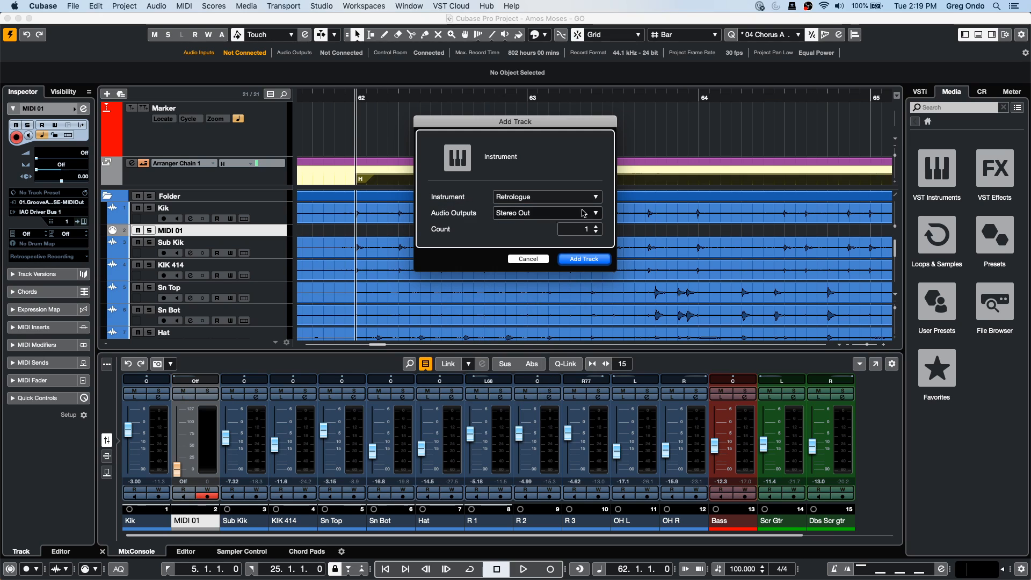
{"action": "left_click", "coordinate": [584, 259]}
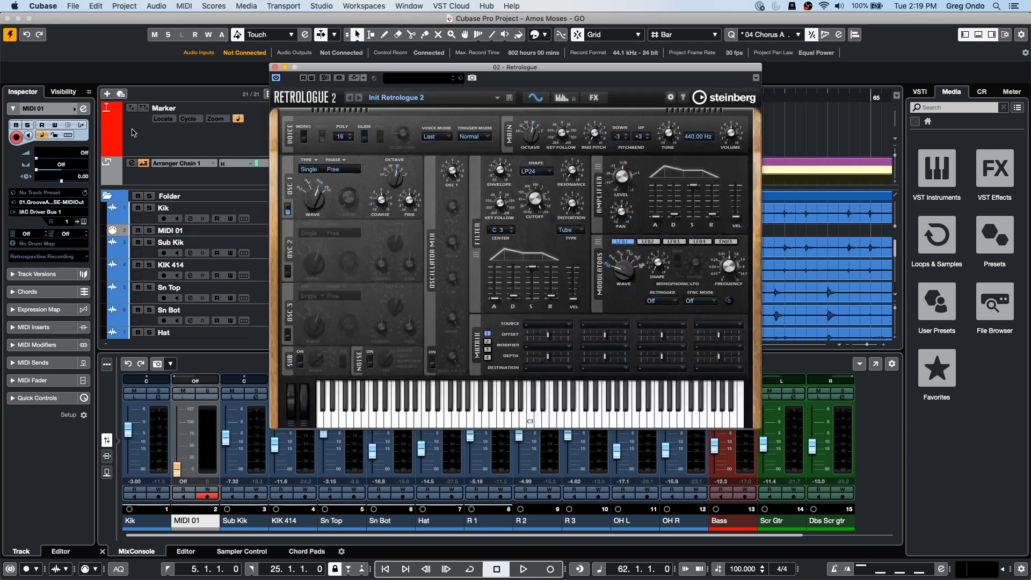
{"action": "left_click", "coordinate": [275, 67]}
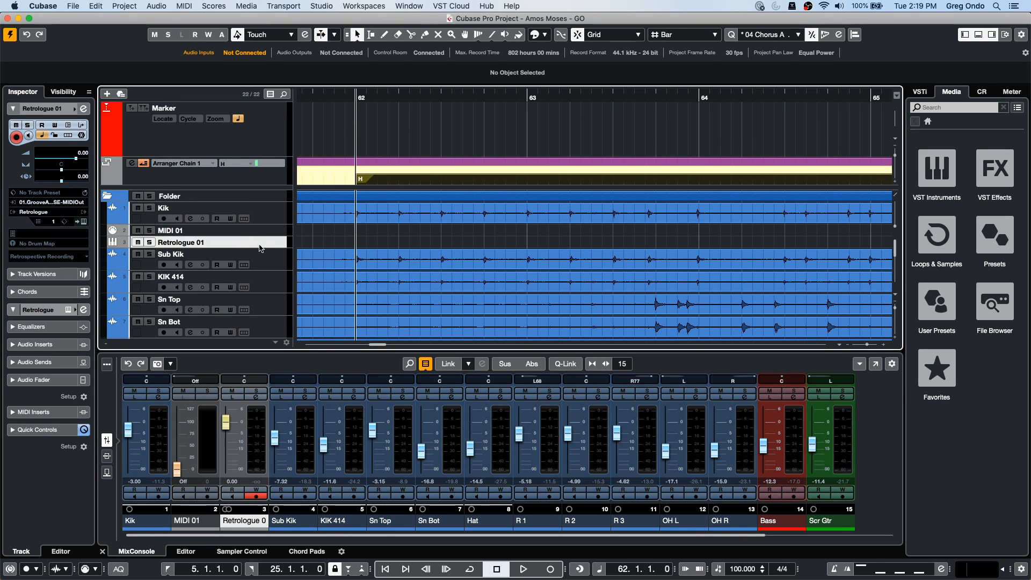
- Enlarge the Retrologue 01 track and load MIDI Control into its first MIDI insert slot
{"action": "left_click_drag", "start_coordinate": [260, 247], "coordinate": [253, 263]}
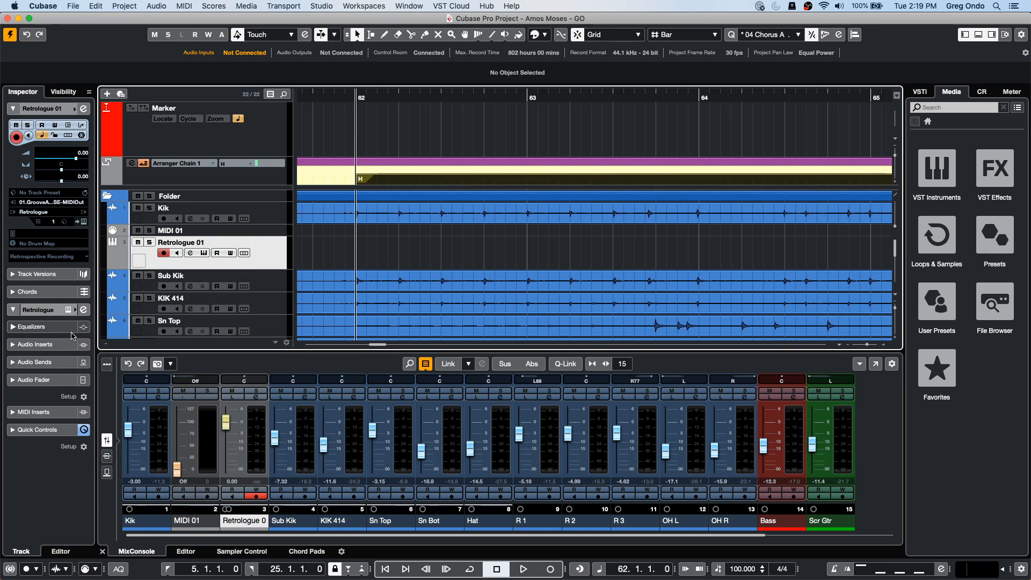
{"action": "left_click", "coordinate": [48, 414]}
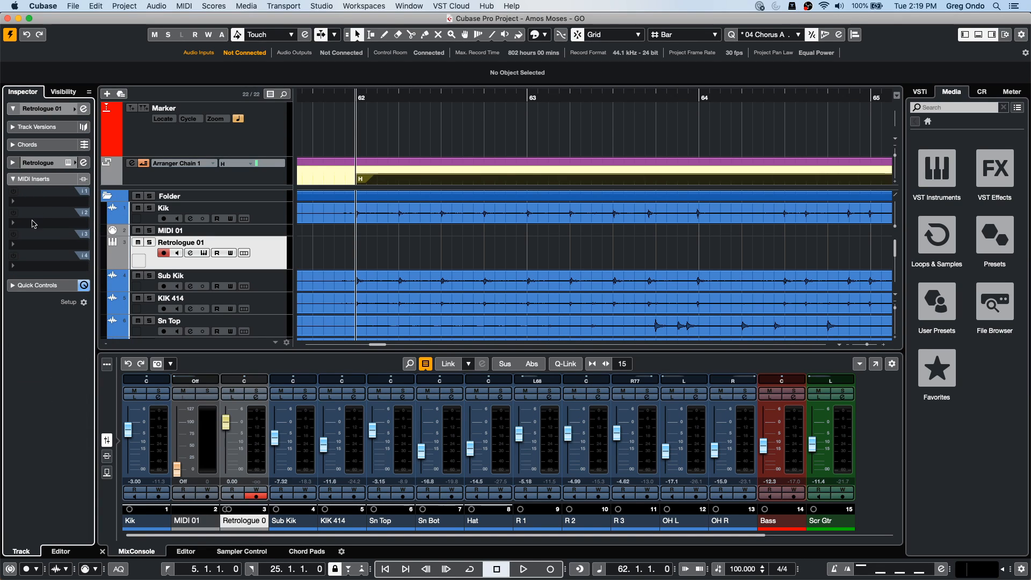
{"action": "left_click", "coordinate": [37, 201]}
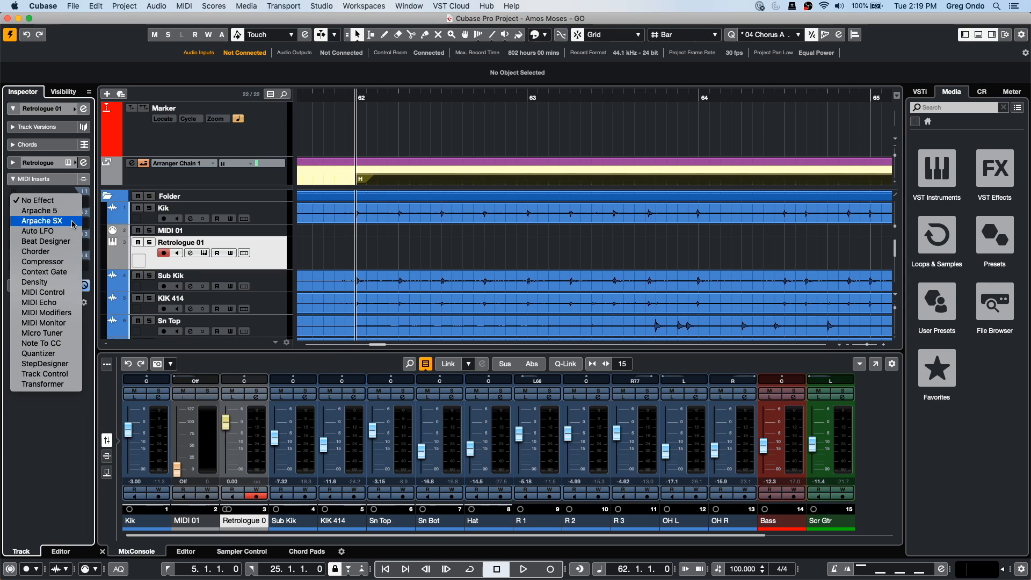
{"action": "left_click", "coordinate": [66, 292]}
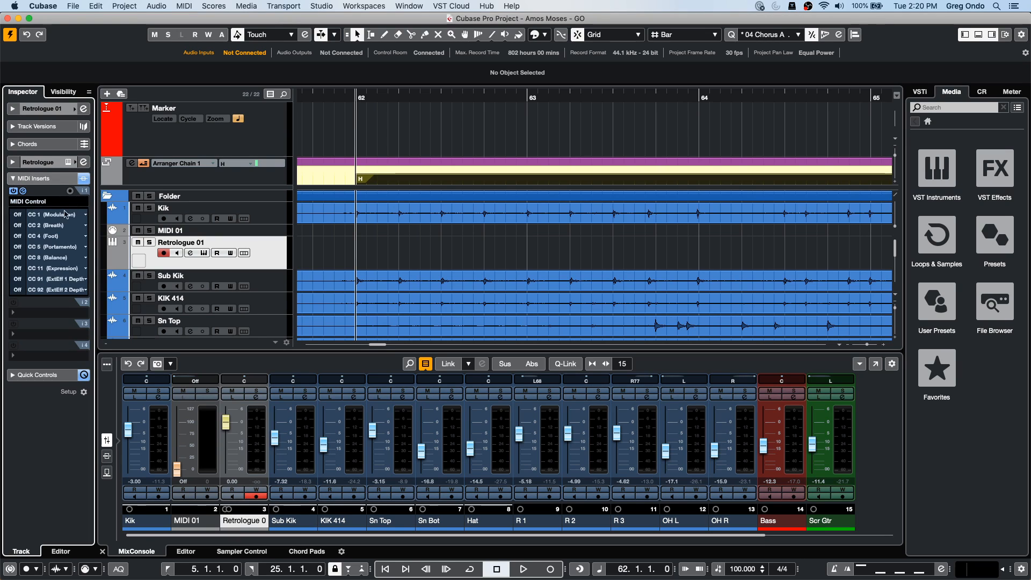
- Assign the first MIDI Control entry to CC 7 (Main Volume) with a value of 99
{"action": "left_click", "coordinate": [35, 215]}
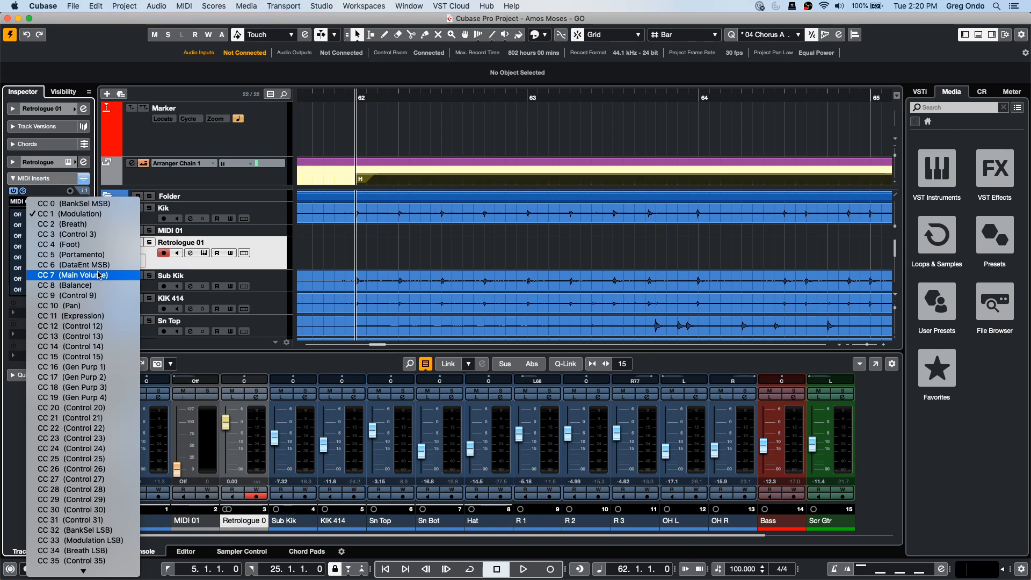
{"action": "left_click", "coordinate": [75, 275]}
{"action": "double_click", "coordinate": [20, 217]}
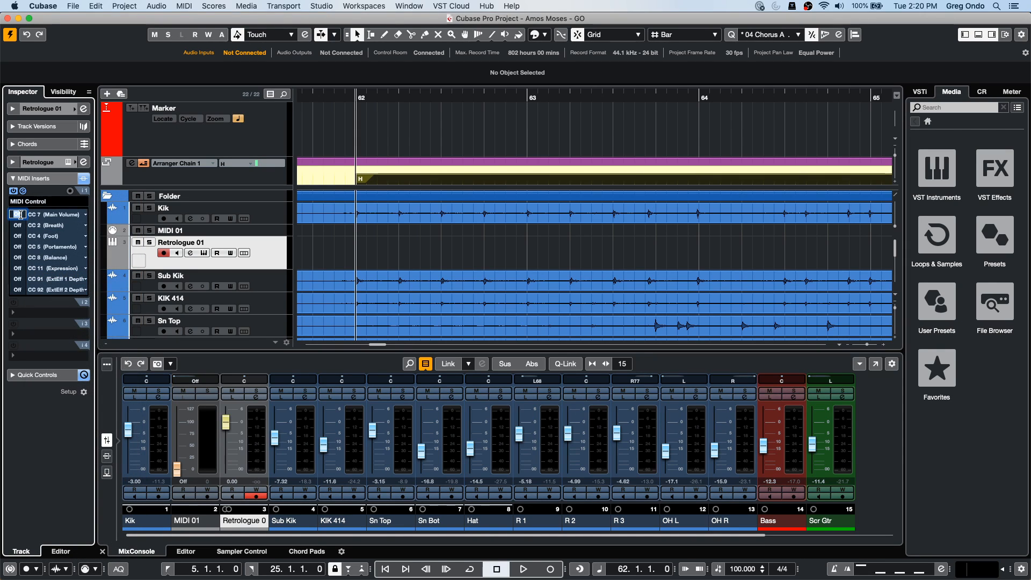
{"action": "type", "text": "99"}
{"action": "key", "text": "Return"}
- Assign the second MIDI Control entry to CC 1 (Modulation) with a value of 100
{"action": "left_click", "coordinate": [54, 226]}
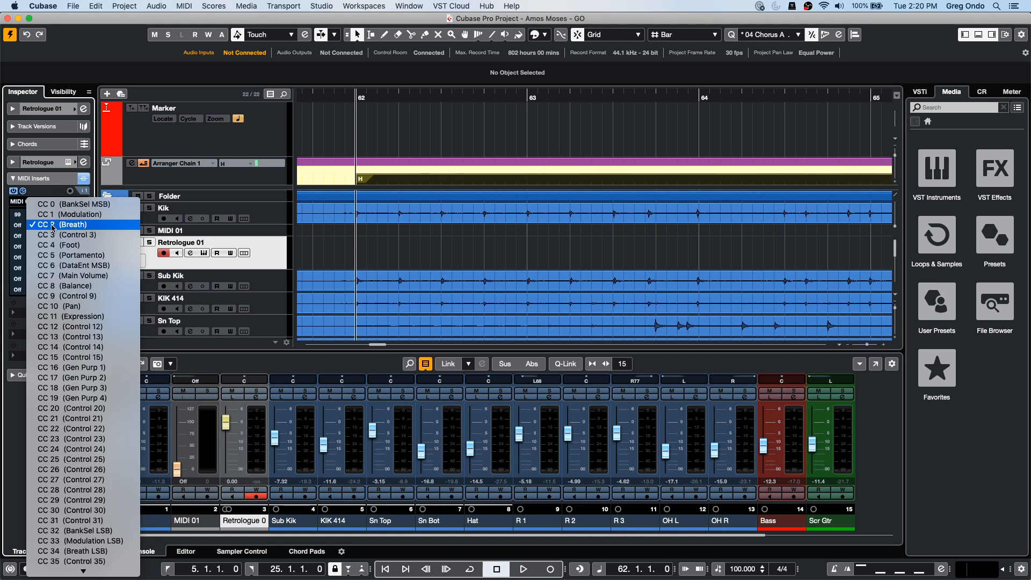
{"action": "left_click", "coordinate": [53, 216]}
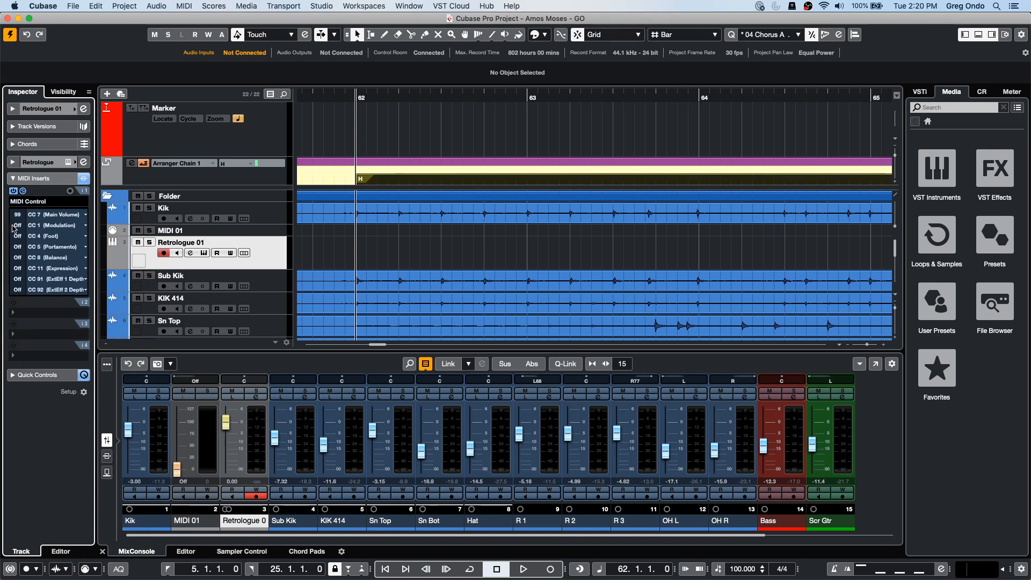
{"action": "double_click", "coordinate": [21, 225]}
{"action": "type", "text": "100"}
{"action": "key", "text": "Return"}
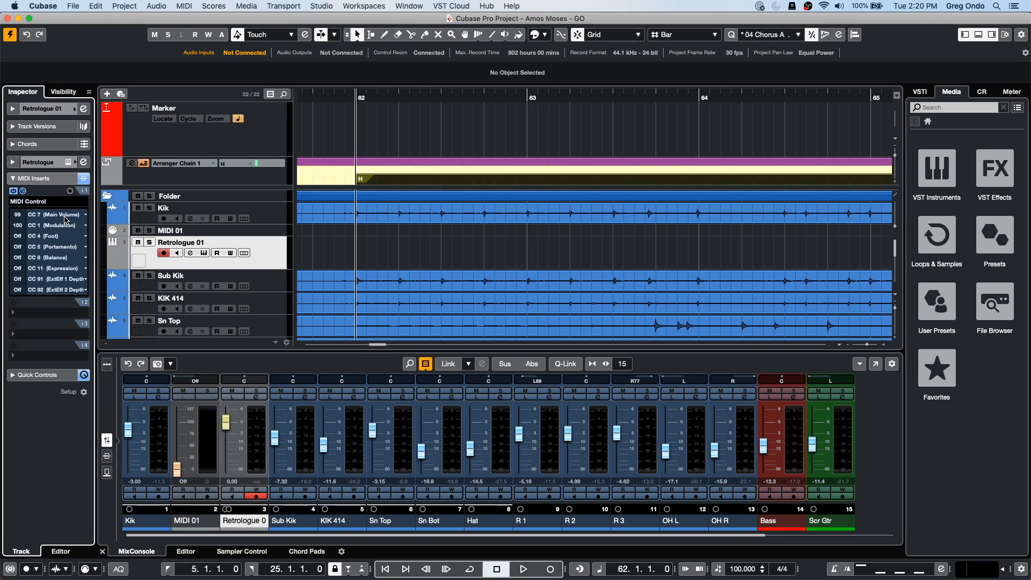
{"action": "left_click", "coordinate": [38, 201]}
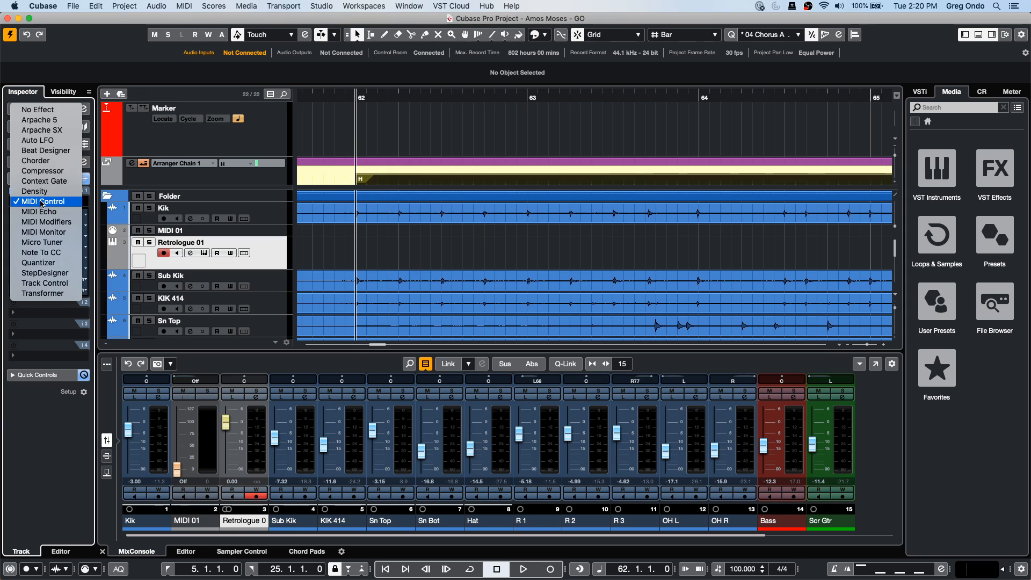
{"action": "left_click", "coordinate": [90, 204]}
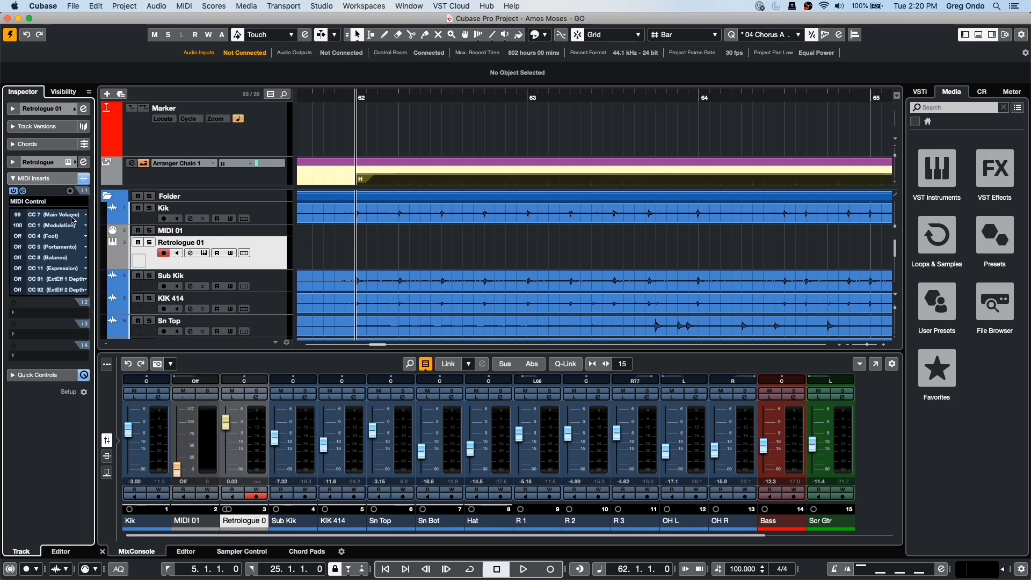
{"action": "left_click", "coordinate": [48, 202]}
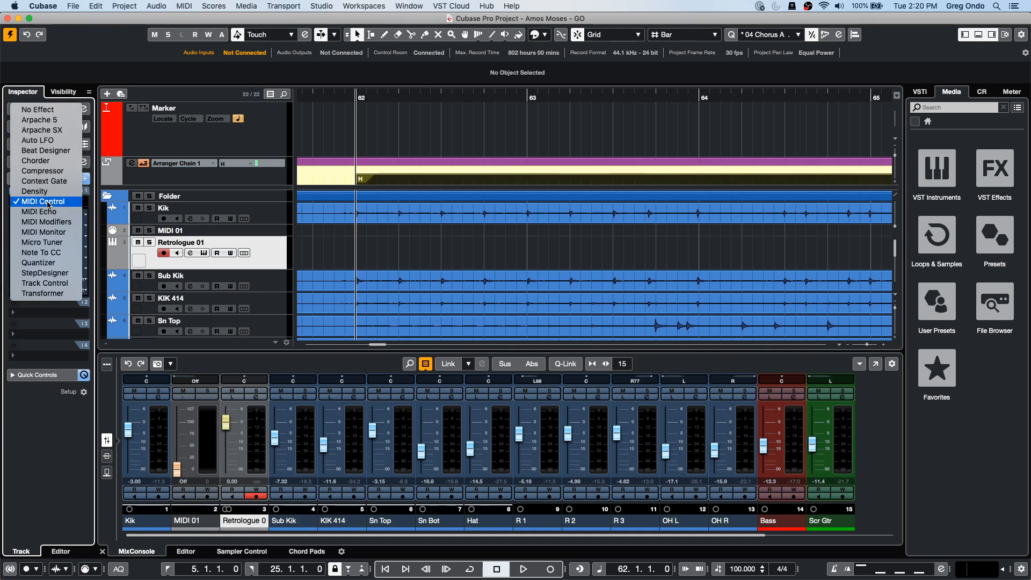
{"action": "left_click", "coordinate": [349, 244]}
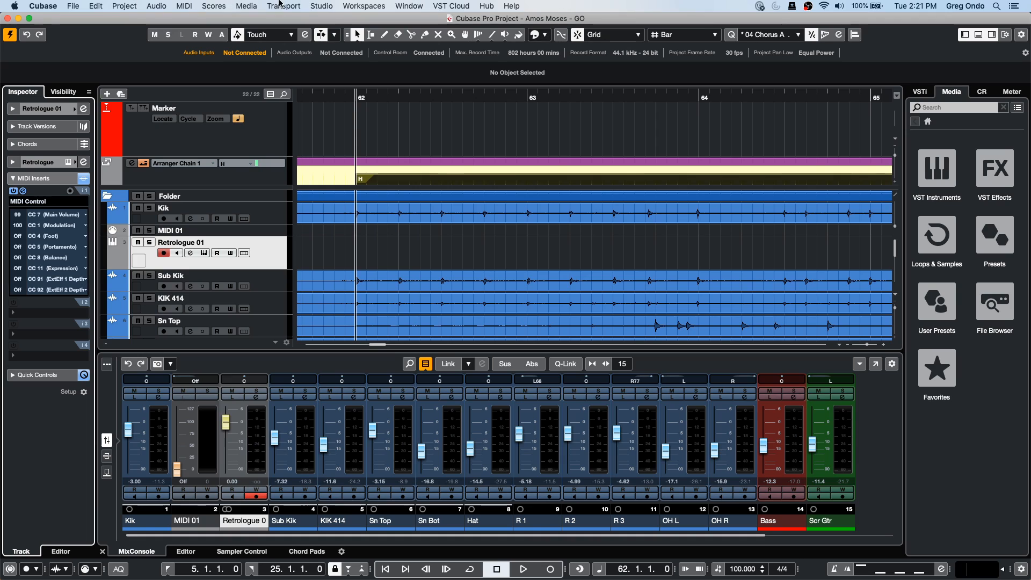
- Open the Pool, check the commands available for the Bass_09 clip, including Remove Unused Media, and close the Pool
{"action": "left_click", "coordinate": [323, 6]}
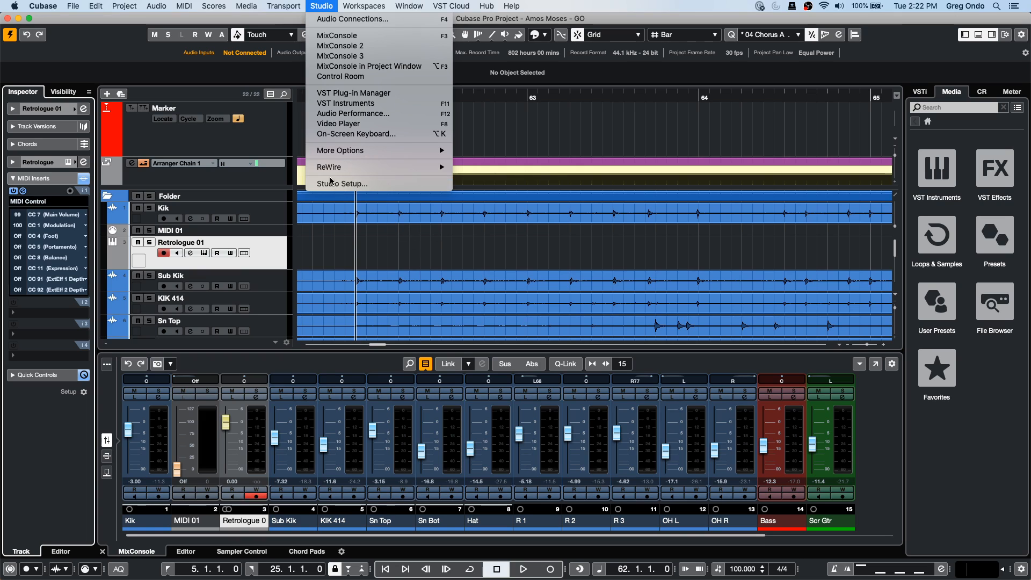
{"action": "mouse_move", "coordinate": [234, 3]}
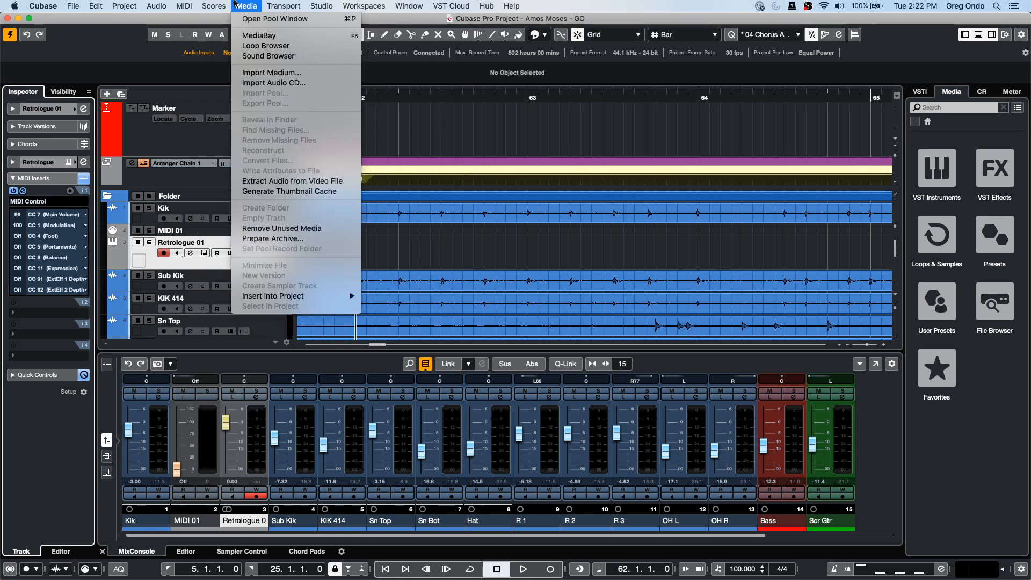
{"action": "left_click", "coordinate": [295, 19]}
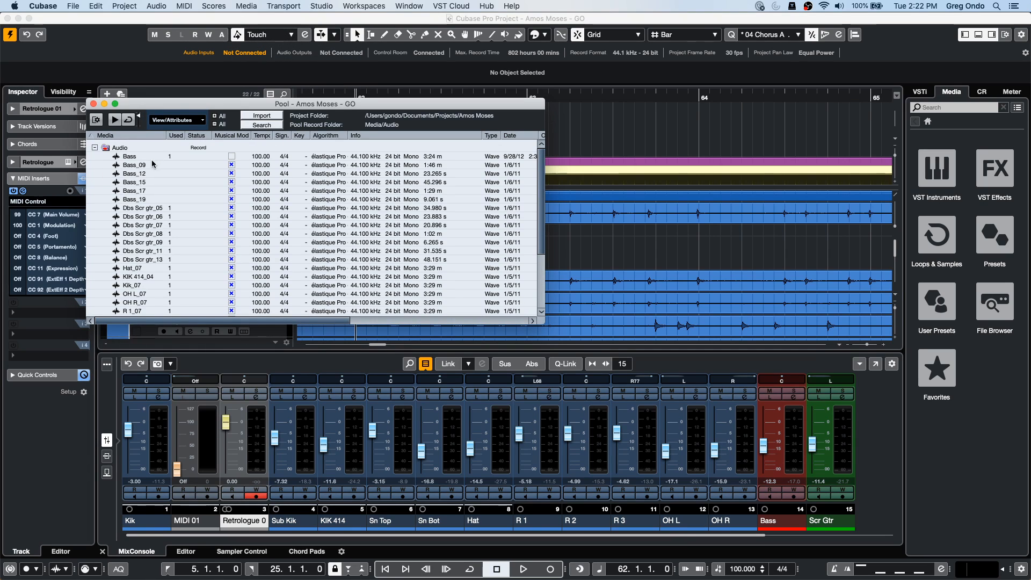
{"action": "right_click", "coordinate": [128, 164]}
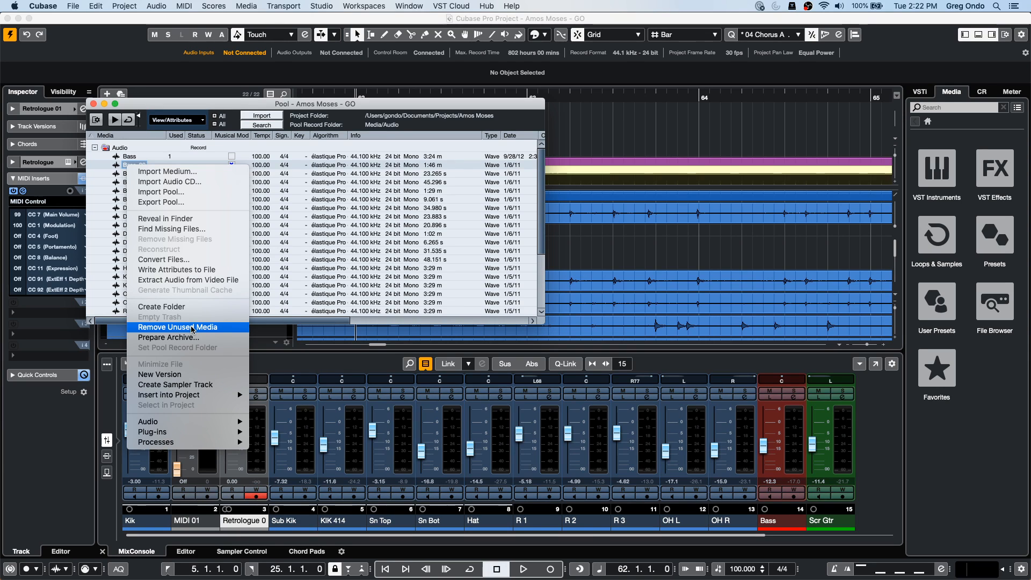
{"action": "left_click", "coordinate": [92, 107]}
{"action": "left_click", "coordinate": [92, 107]}
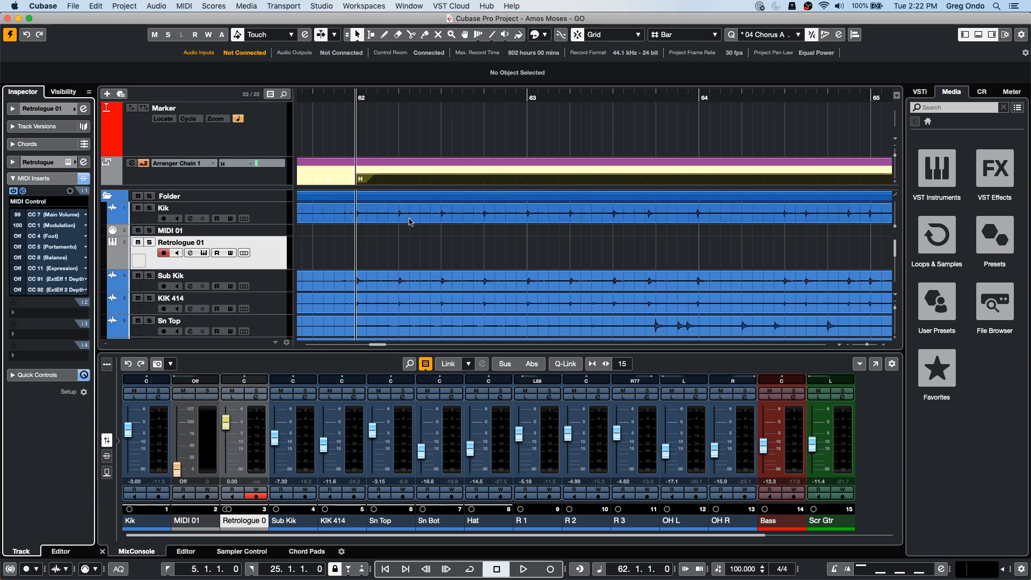
- Delete the folder part on the Folder track together with all the audio events it contains
{"action": "left_click", "coordinate": [342, 196]}
{"action": "key", "text": "Delete"}
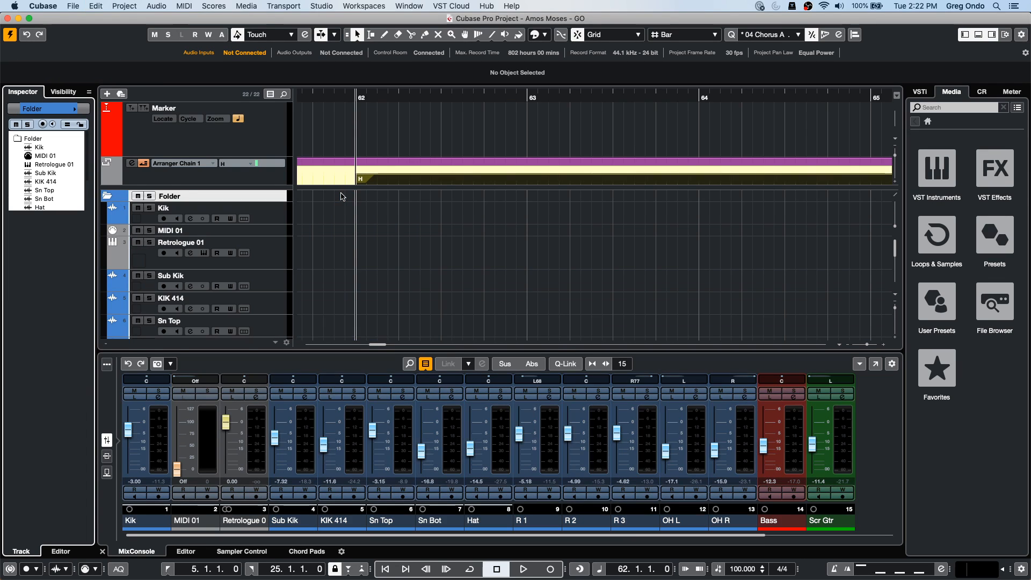
{"action": "key", "text": "g"}
{"action": "key", "text": "g"}
{"action": "key", "text": "g"}
{"action": "key", "text": "g"}
{"action": "key", "text": "g"}
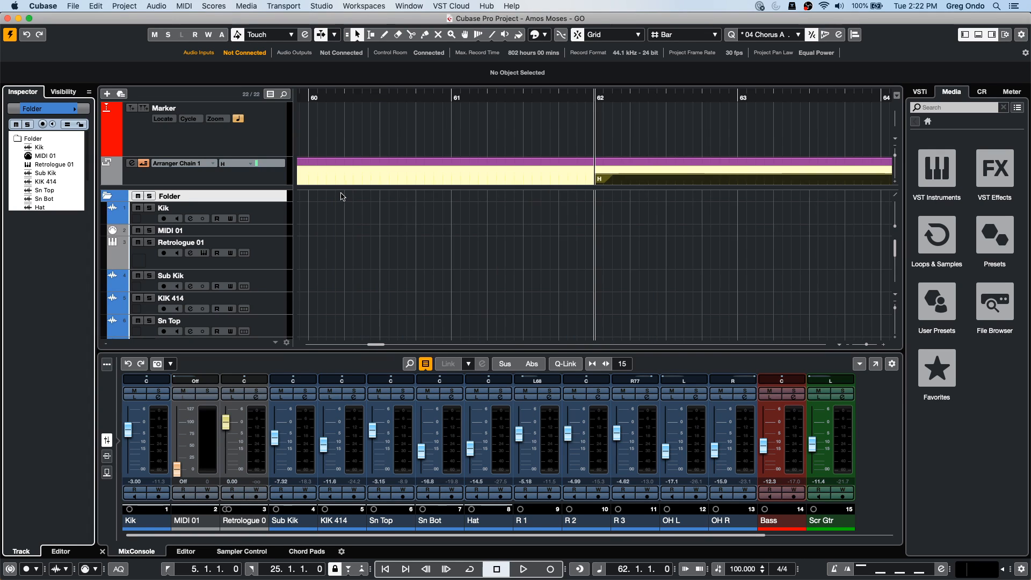
{"action": "key", "text": "g"}
{"action": "key", "text": "g"}
{"action": "key", "text": "g"}
{"action": "key", "text": "g"}
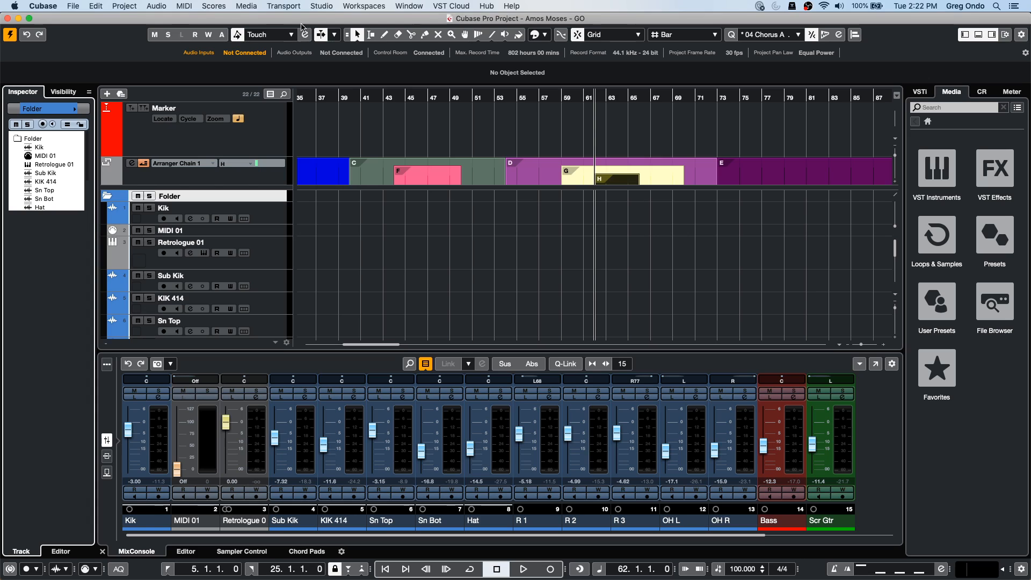
- Open the Pool to check the usage of the audio clips, and close it again
{"action": "left_click", "coordinate": [246, 6]}
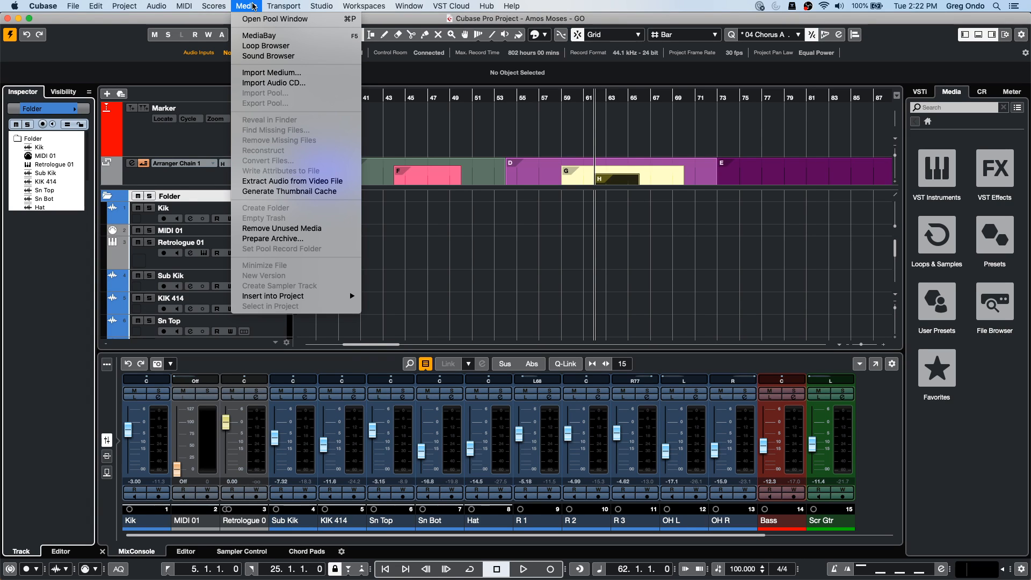
{"action": "left_click", "coordinate": [258, 19]}
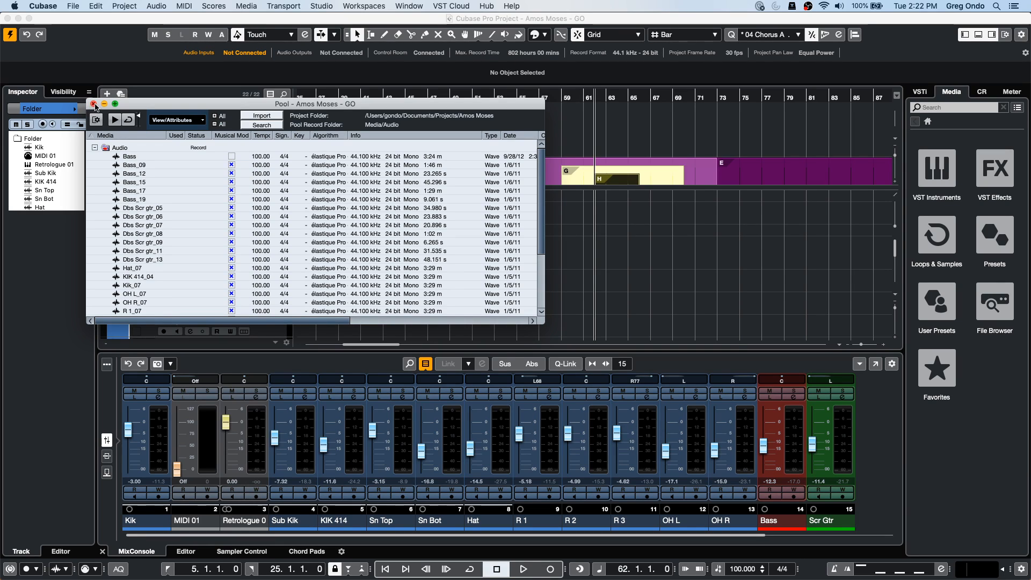
{"action": "left_click", "coordinate": [94, 103]}
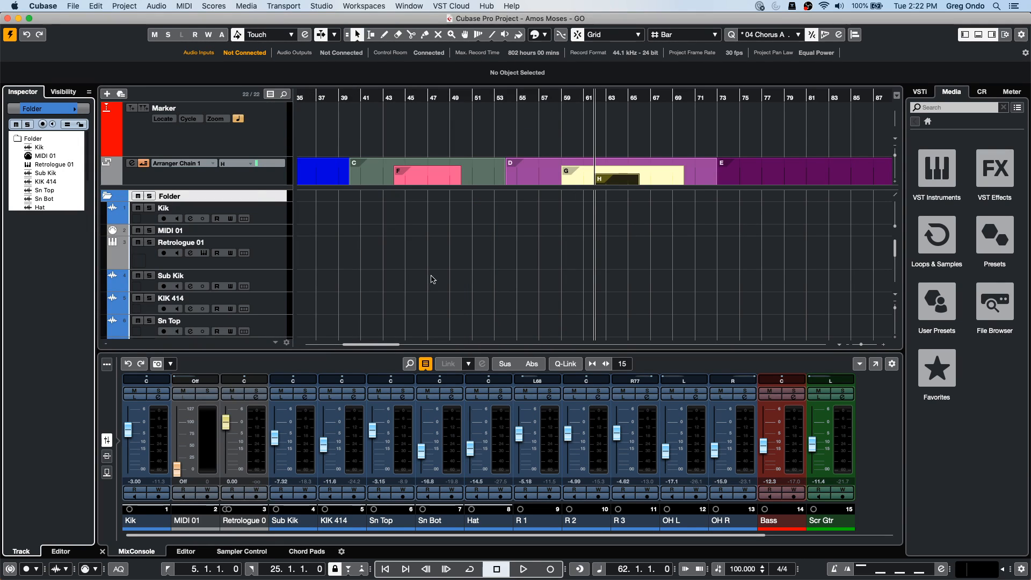
- Remove all unused media from the Pool without moving it to the trash, and close the Pool
{"action": "left_click", "coordinate": [243, 6]}
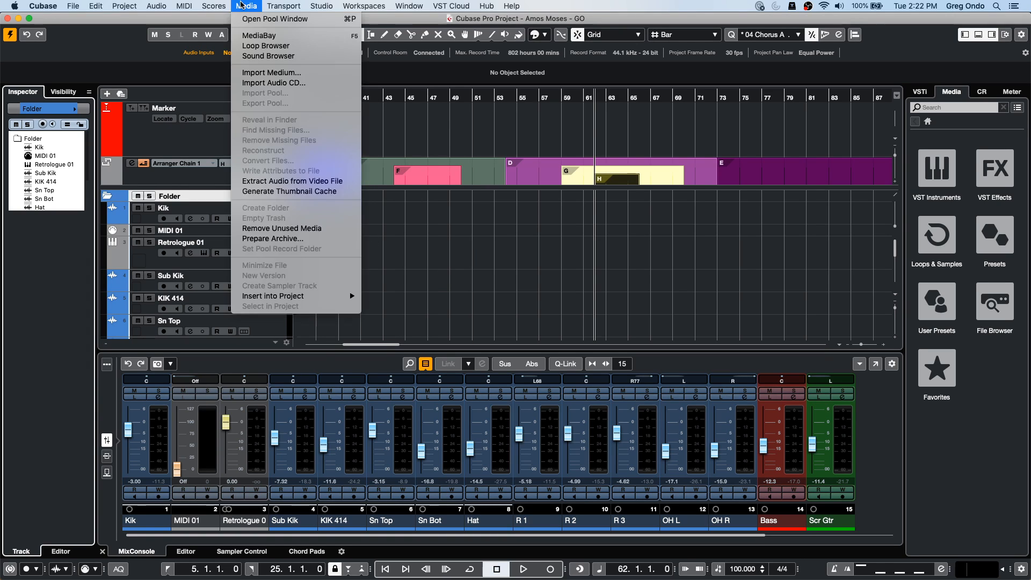
{"action": "mouse_move", "coordinate": [246, 6]}
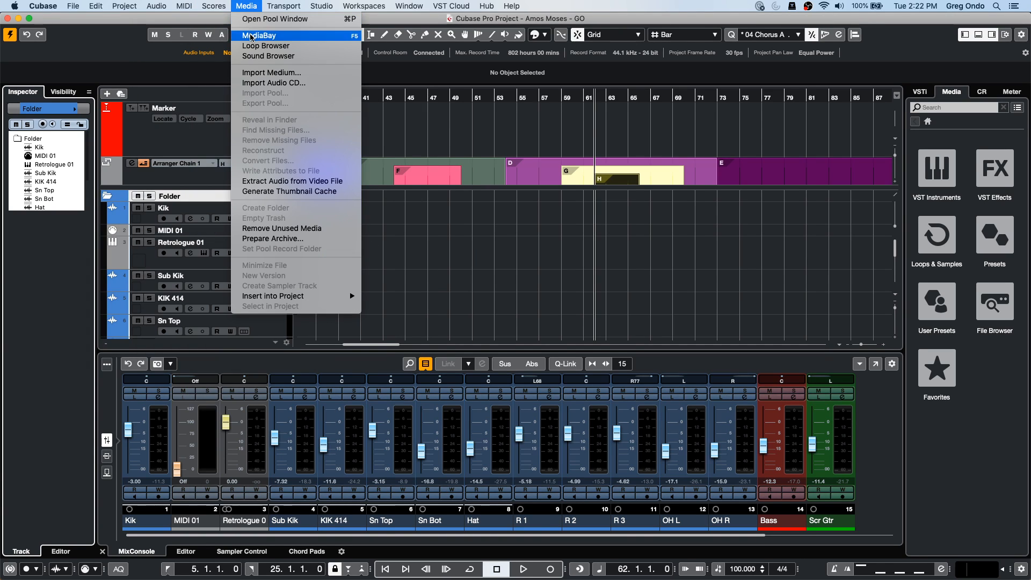
{"action": "left_click", "coordinate": [263, 20]}
{"action": "right_click", "coordinate": [166, 217]}
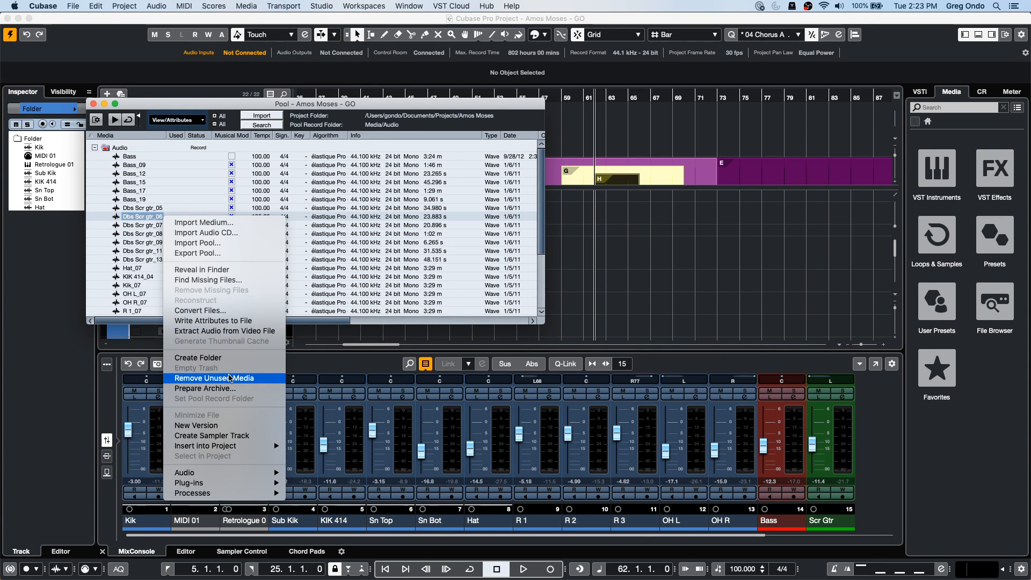
{"action": "left_click", "coordinate": [229, 378]}
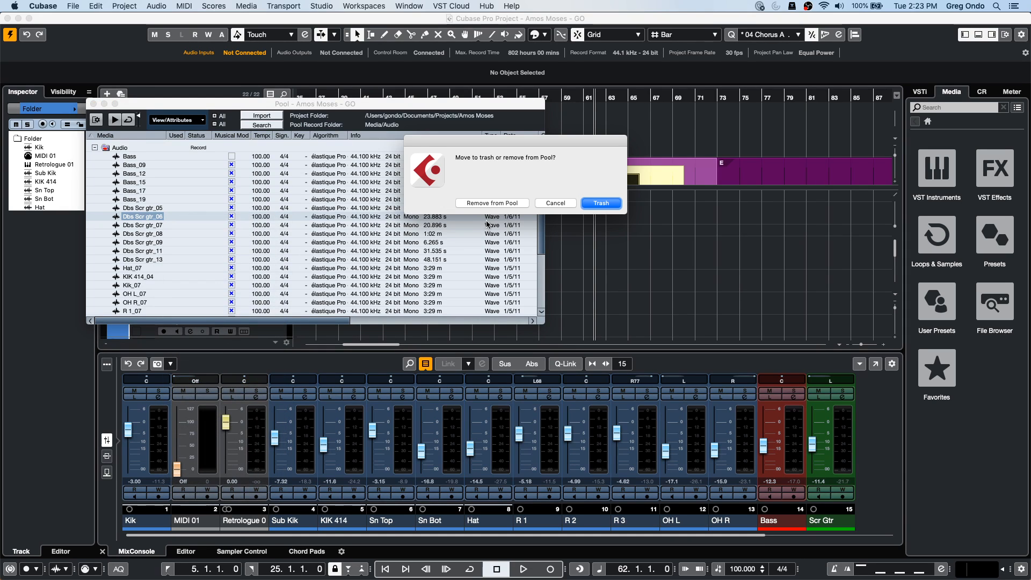
{"action": "left_click", "coordinate": [500, 203]}
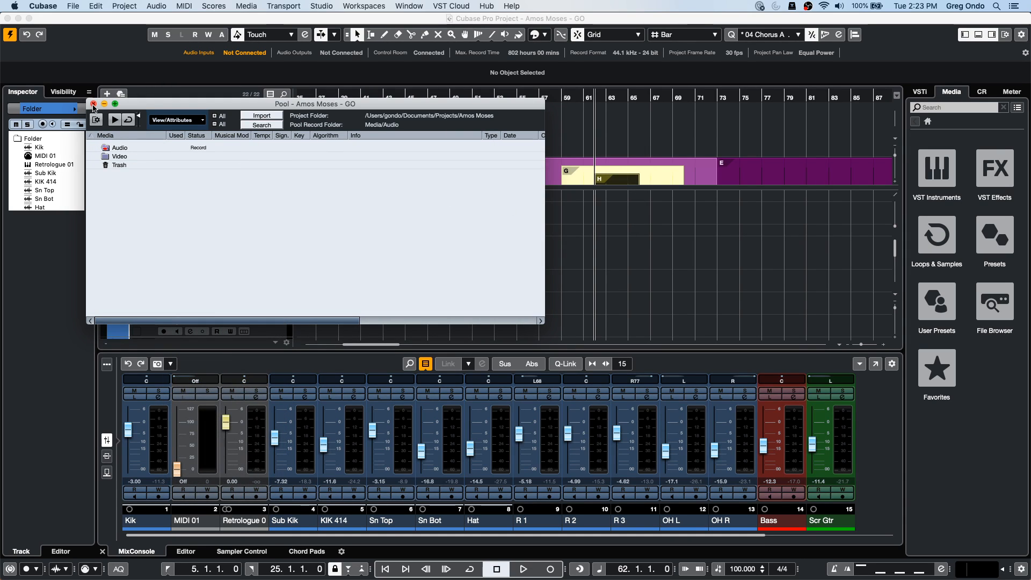
{"action": "left_click", "coordinate": [94, 104]}
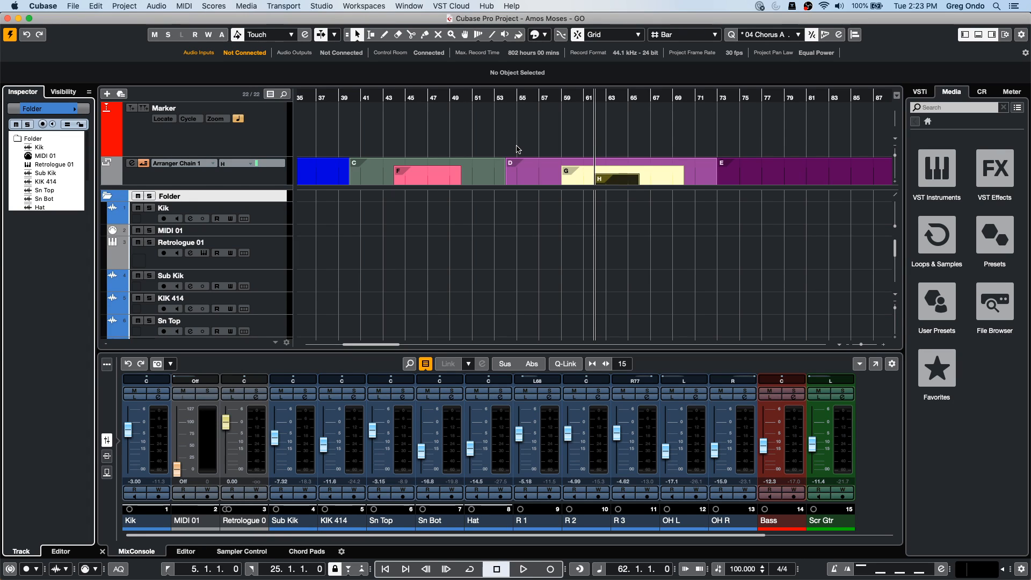
- Switch to Finder and launch Steinberg Library Manager from the Applications folder
{"action": "mouse_move", "coordinate": [388, 577]}
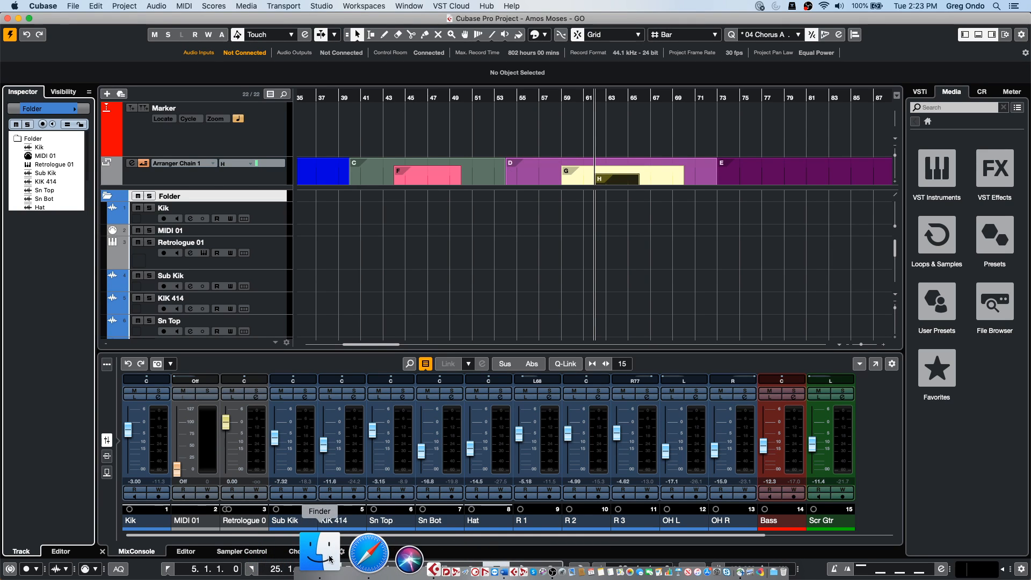
{"action": "left_click", "coordinate": [296, 556]}
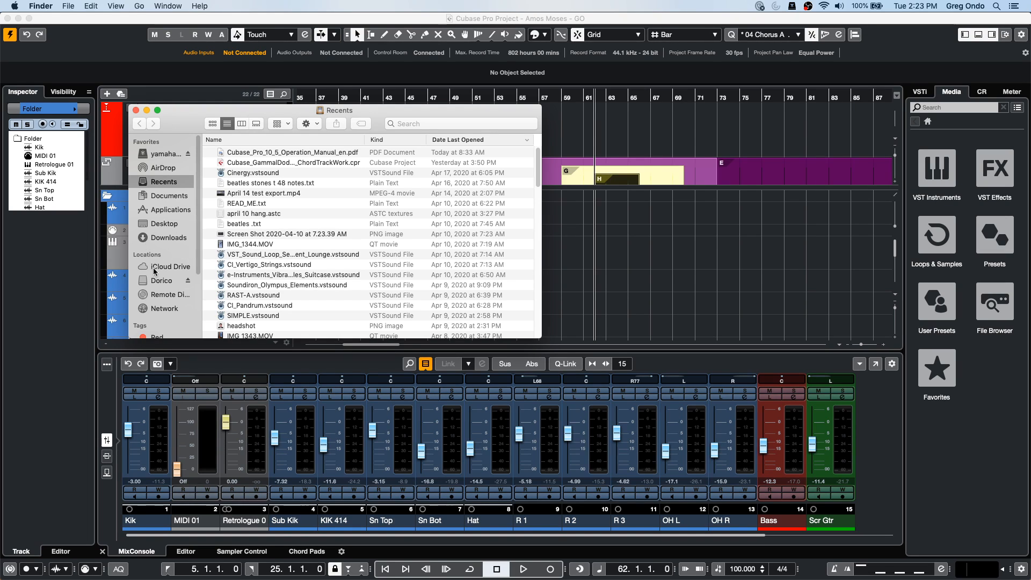
{"action": "left_click", "coordinate": [179, 210]}
{"action": "scroll", "coordinate": [304, 244], "scroll_direction": "down", "scroll_amount": 5}
{"action": "scroll", "coordinate": [303, 244], "scroll_direction": "down", "scroll_amount": 10}
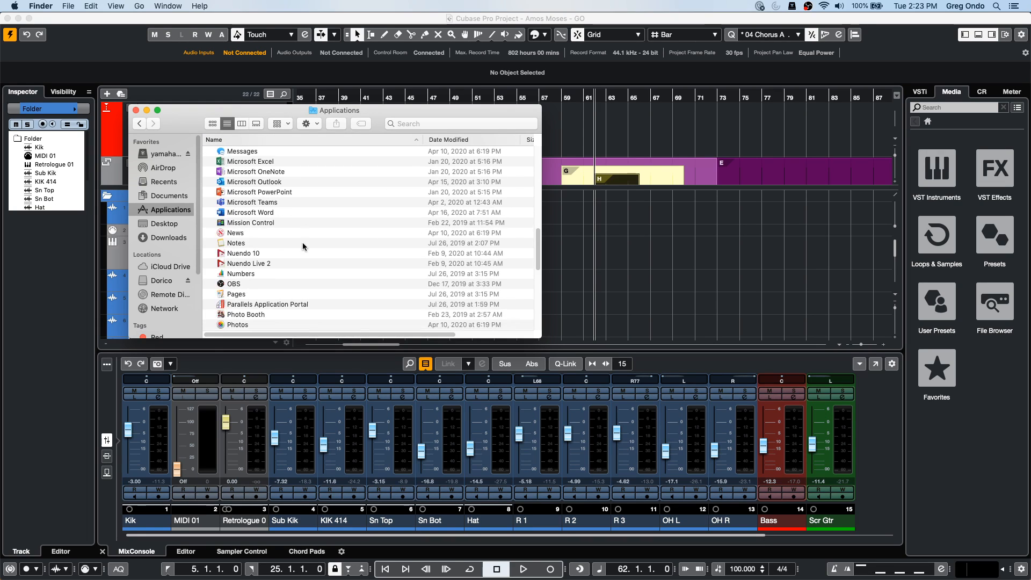
{"action": "scroll", "coordinate": [302, 247], "scroll_direction": "down", "scroll_amount": 6}
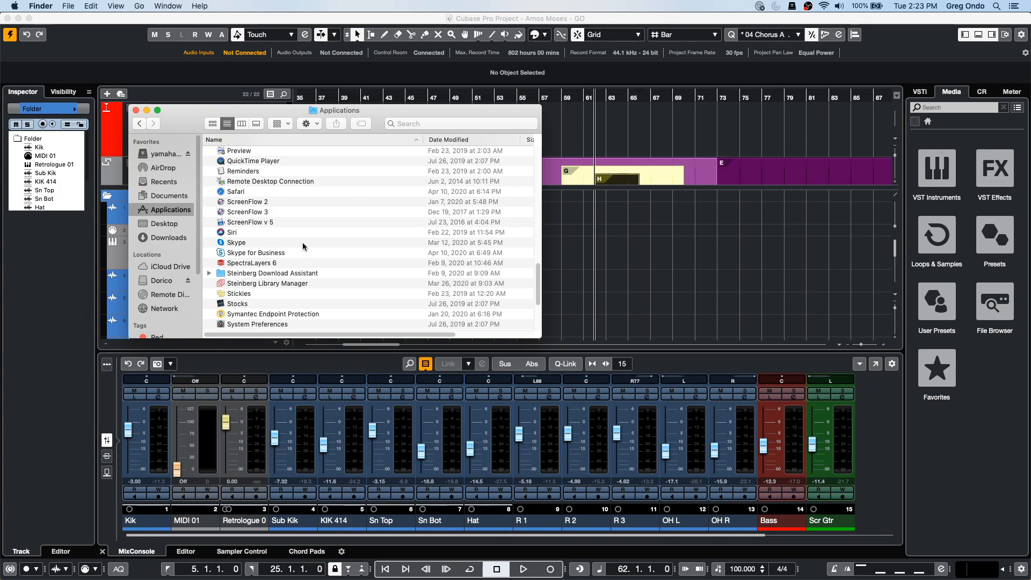
{"action": "double_click", "coordinate": [283, 284]}
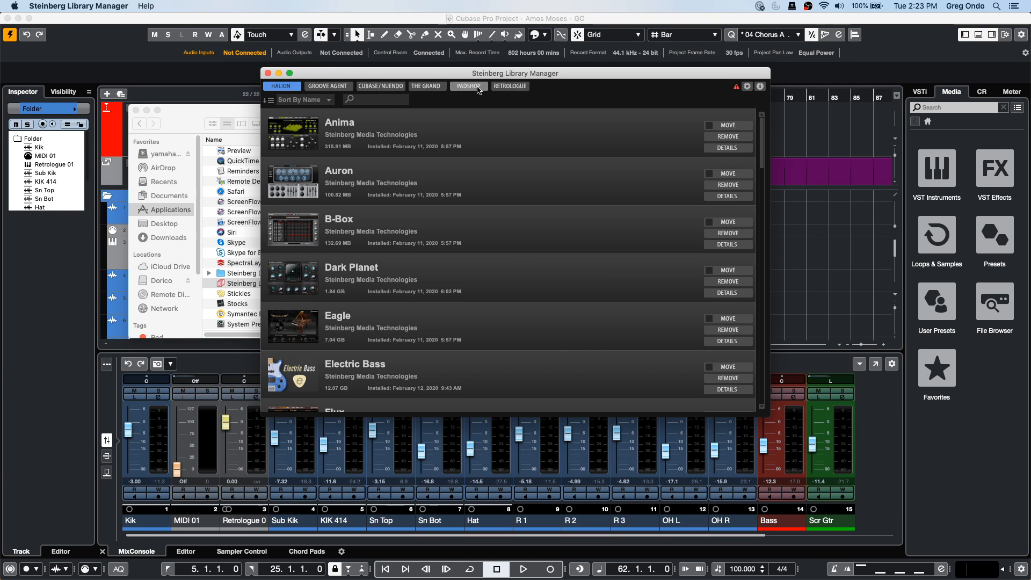
- View the installed Groove Agent libraries, and close Steinberg Library Manager and the Finder window
{"action": "left_click", "coordinate": [327, 86]}
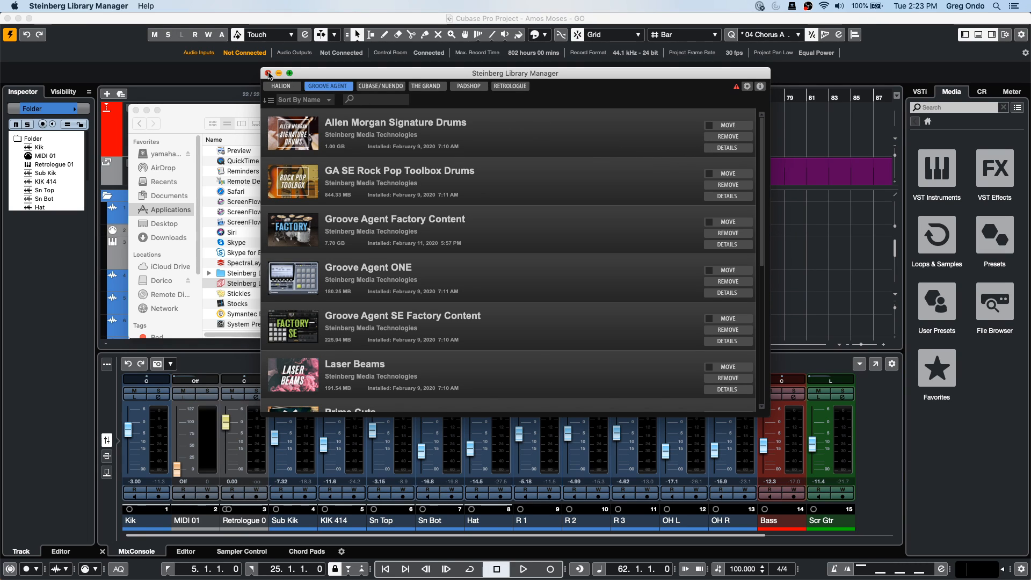
{"action": "left_click", "coordinate": [268, 73]}
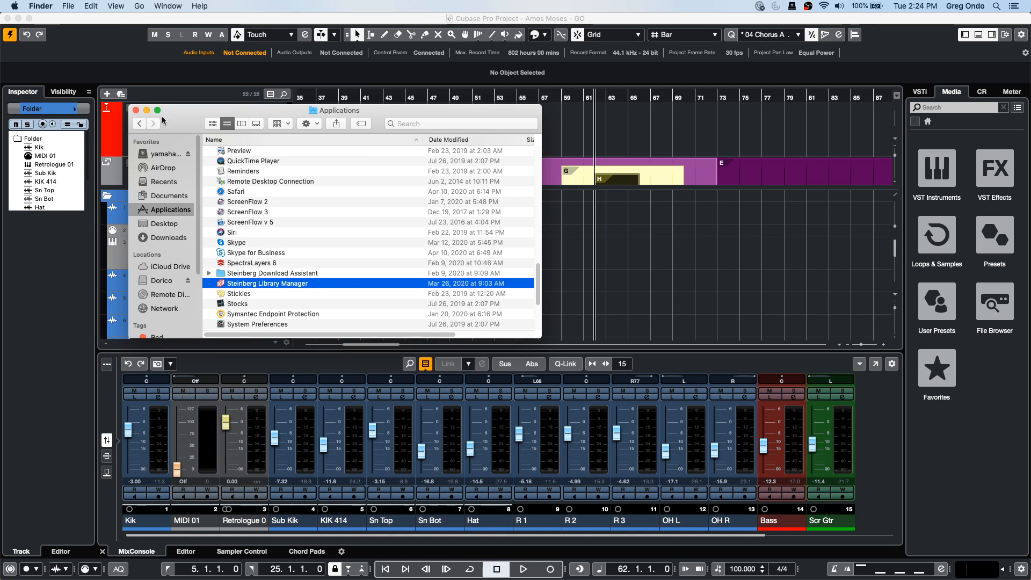
{"action": "left_click", "coordinate": [136, 110]}
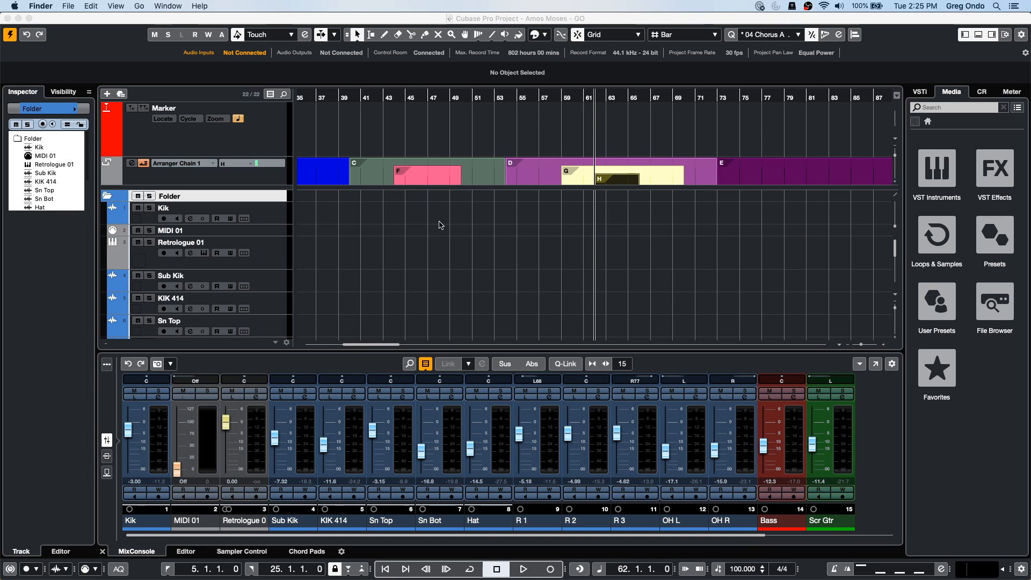
- Switch to Nuendo 10 by launching it, and choose to open another existing project from the Steinberg Hub
{"action": "mouse_move", "coordinate": [424, 575]}
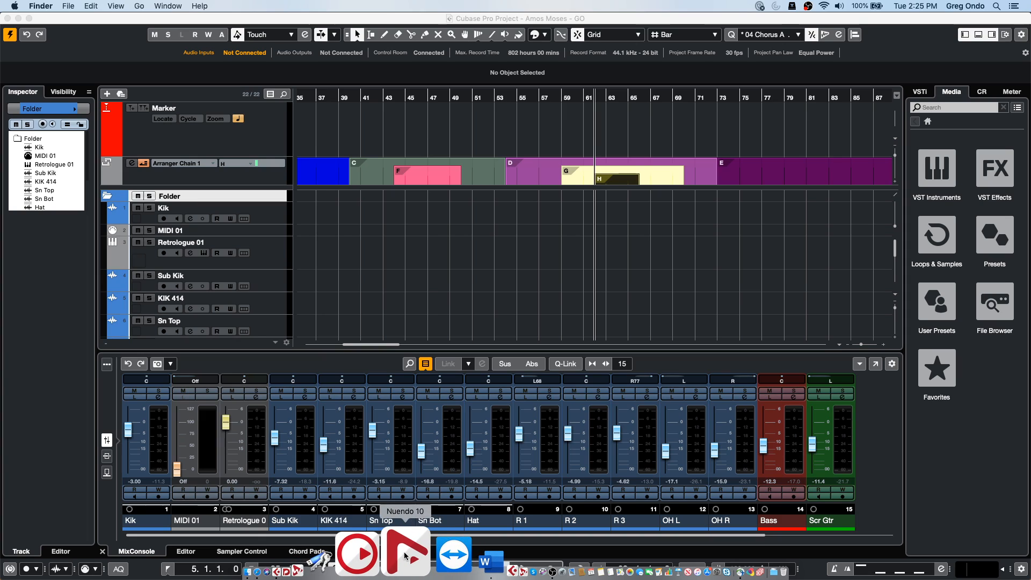
{"action": "left_click", "coordinate": [404, 554]}
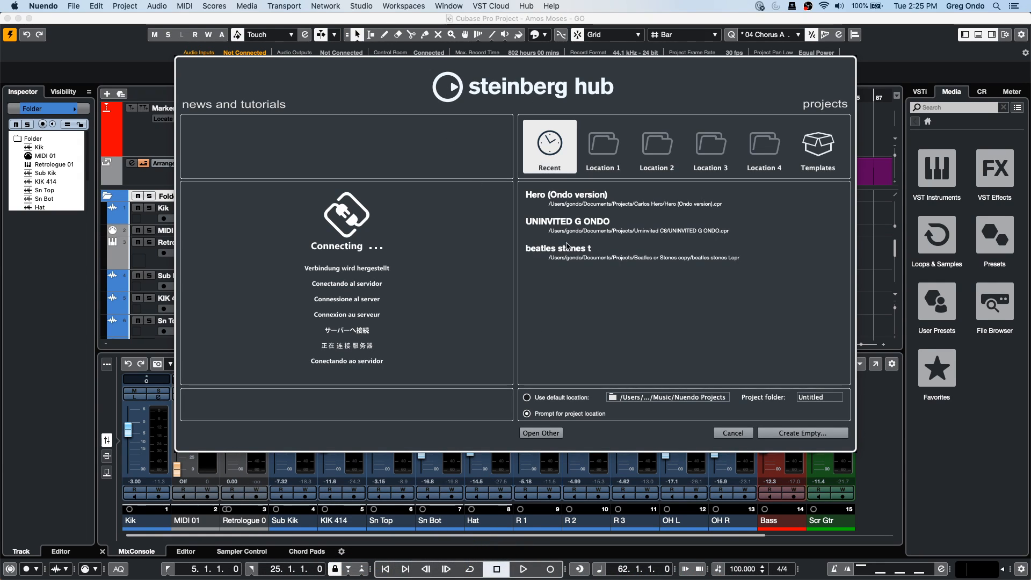
{"action": "left_click", "coordinate": [540, 432]}
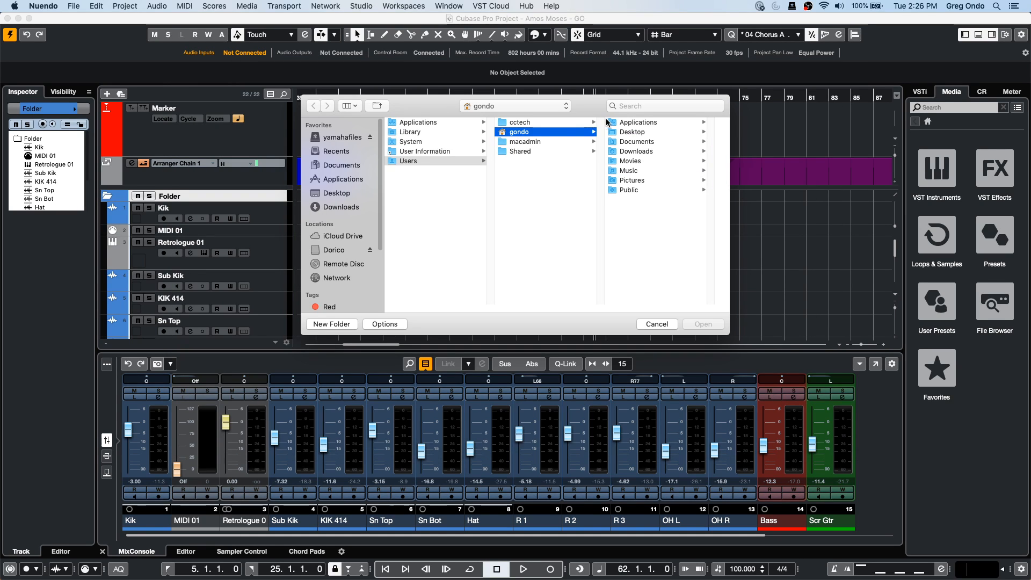
- Browse to the Projects folder inside Documents in the file dialog
{"action": "left_click", "coordinate": [650, 142]}
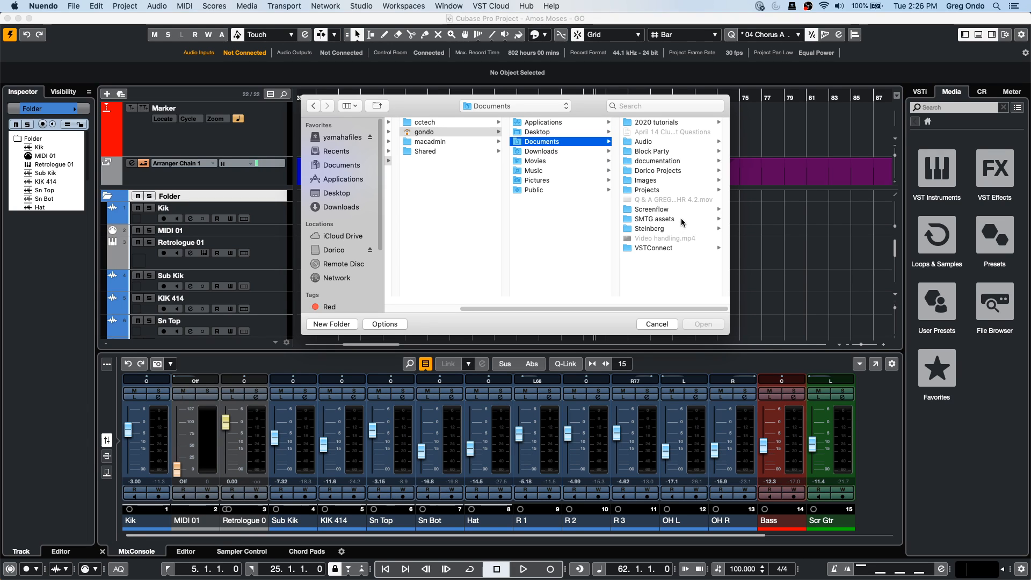
{"action": "left_click", "coordinate": [650, 181]}
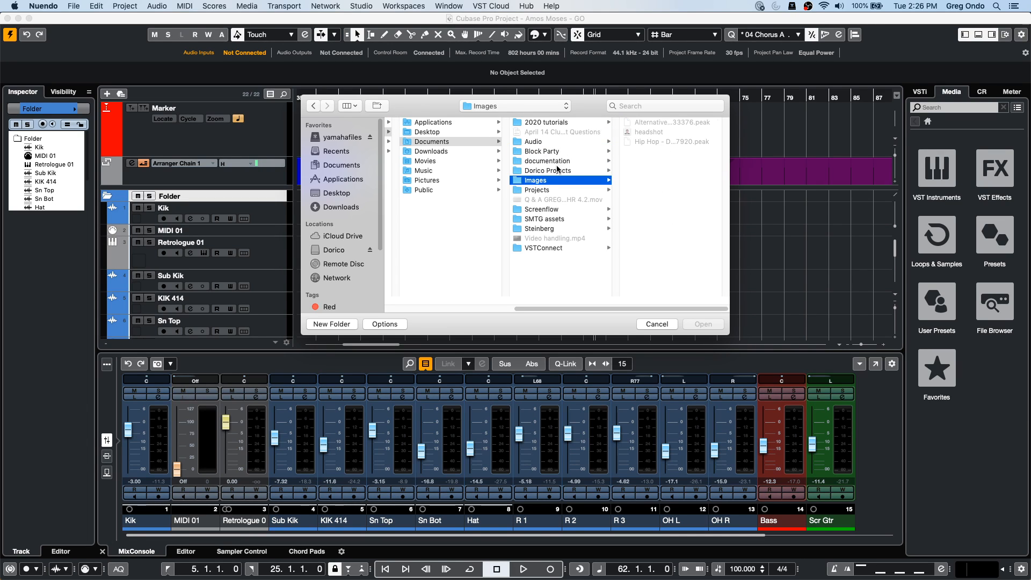
{"action": "left_click", "coordinate": [542, 189]}
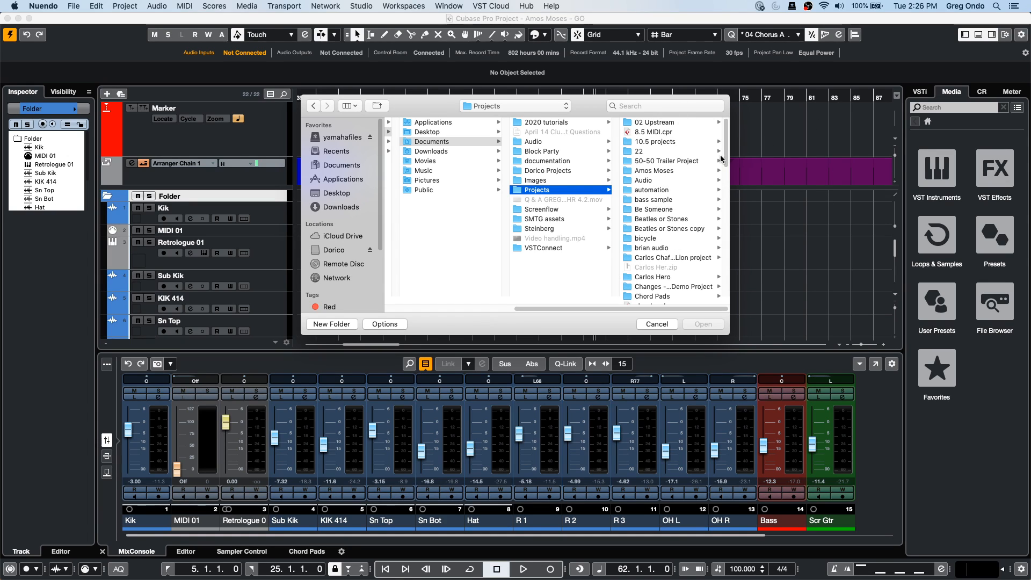
- Enlarge the file dialog, narrow its folder column, and look through the Projects folder for a project to open
{"action": "scroll", "coordinate": [726, 159], "scroll_direction": "down", "scroll_amount": 1}
{"action": "left_click_drag", "start_coordinate": [726, 160], "coordinate": [726, 242]}
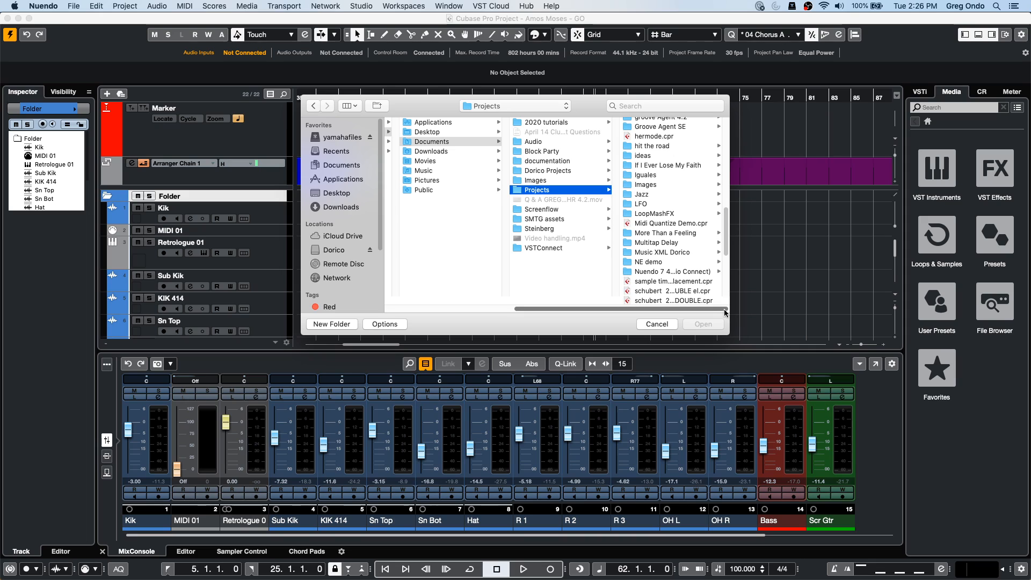
{"action": "left_click_drag", "start_coordinate": [728, 331], "coordinate": [811, 356]}
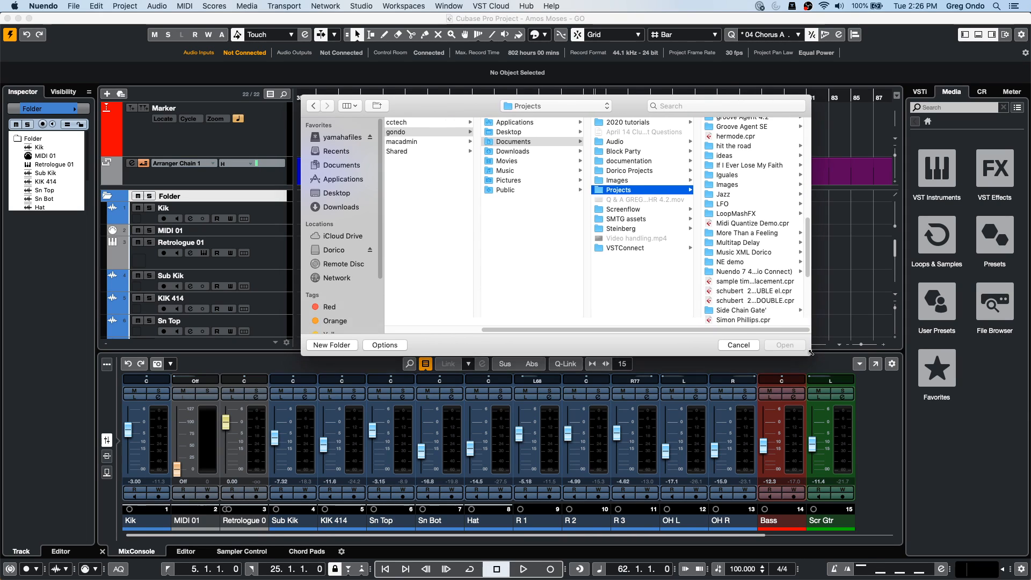
{"action": "left_click_drag", "start_coordinate": [698, 321], "coordinate": [676, 321]}
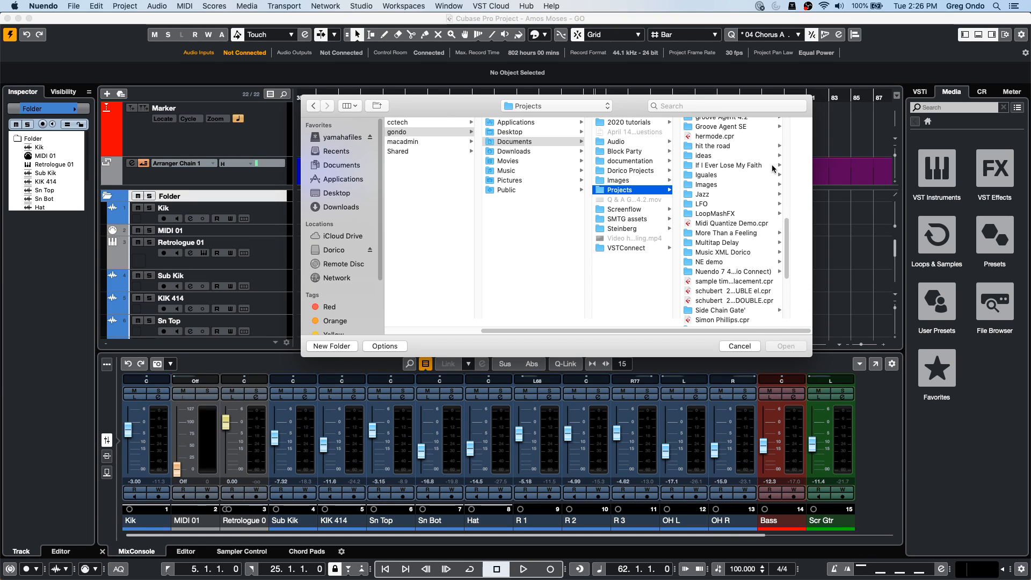
{"action": "scroll", "coordinate": [735, 247], "scroll_direction": "down", "scroll_amount": 2}
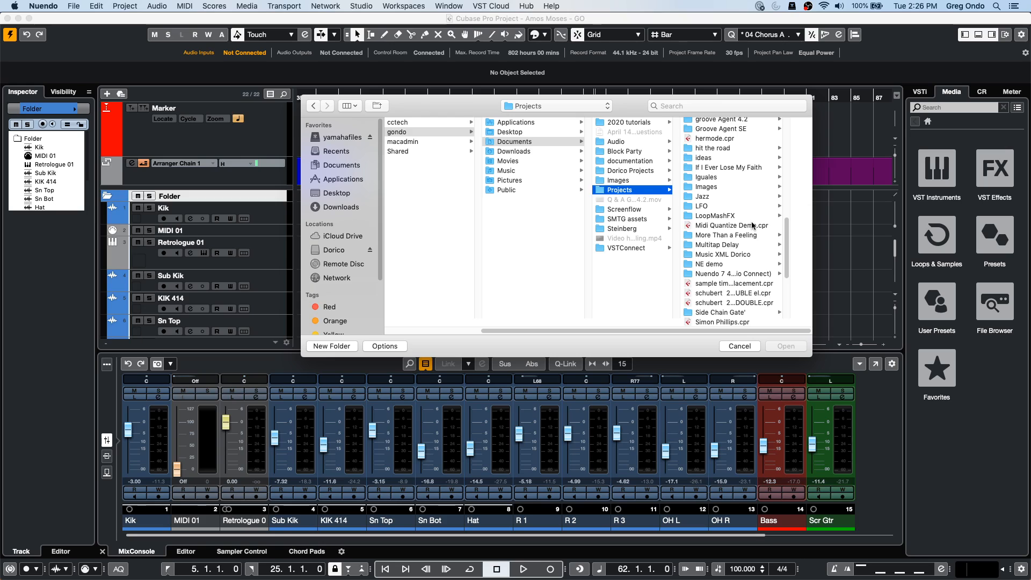
{"action": "scroll", "coordinate": [752, 226], "scroll_direction": "down", "scroll_amount": 1}
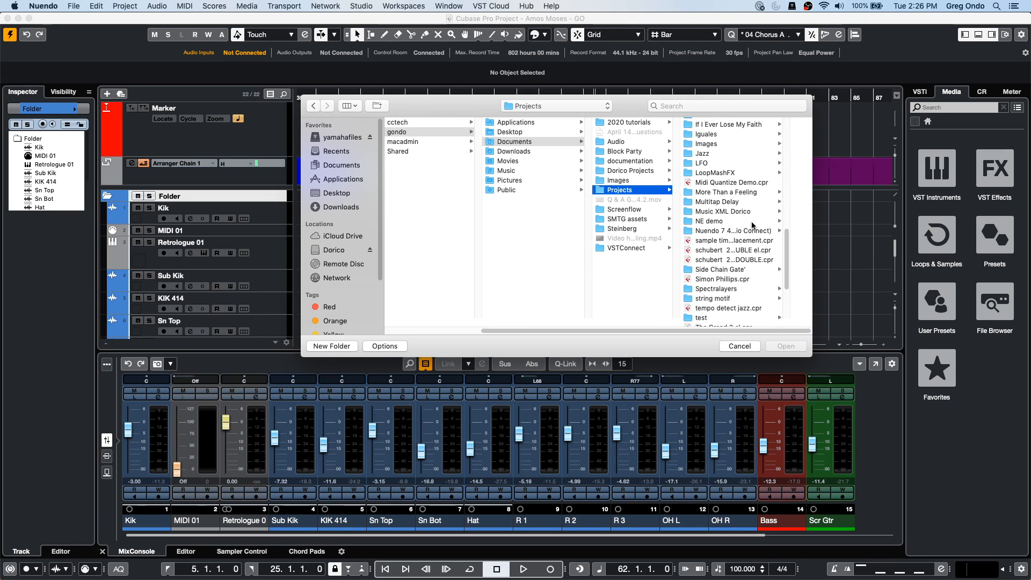
- Open the Changes n7.npr project from the Changes Nuendo 5 demo folder and adjust its project settings to the changed sample rate
{"action": "scroll", "coordinate": [752, 225], "scroll_direction": "up", "scroll_amount": 6}
{"action": "scroll", "coordinate": [751, 225], "scroll_direction": "up", "scroll_amount": 4}
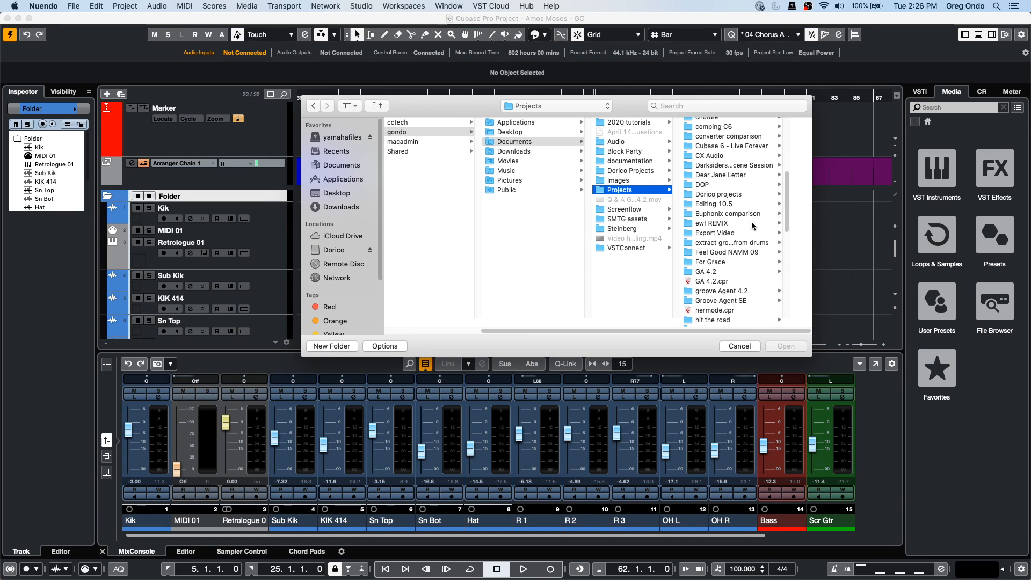
{"action": "scroll", "coordinate": [749, 227], "scroll_direction": "up", "scroll_amount": 3}
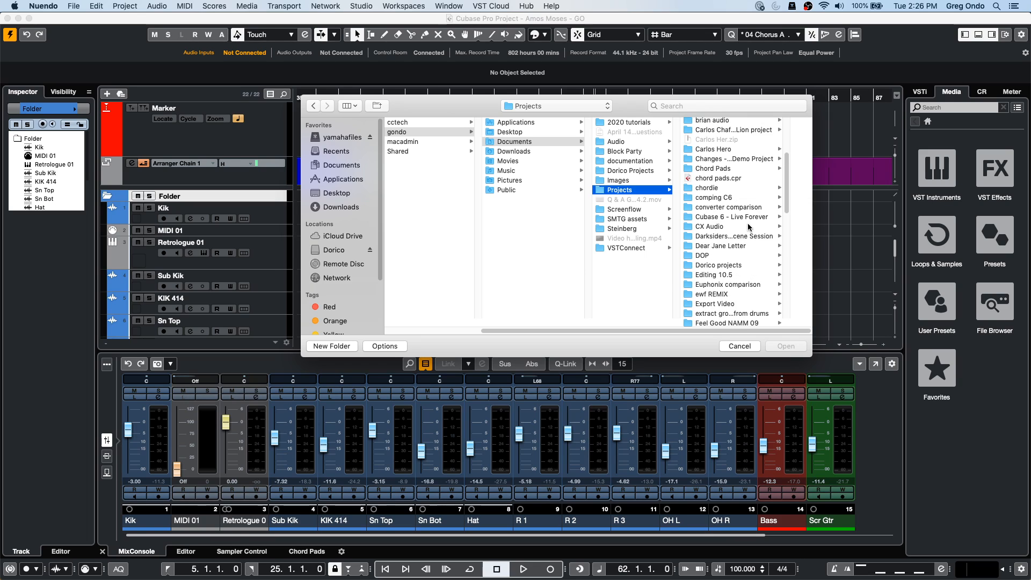
{"action": "left_click", "coordinate": [722, 159]}
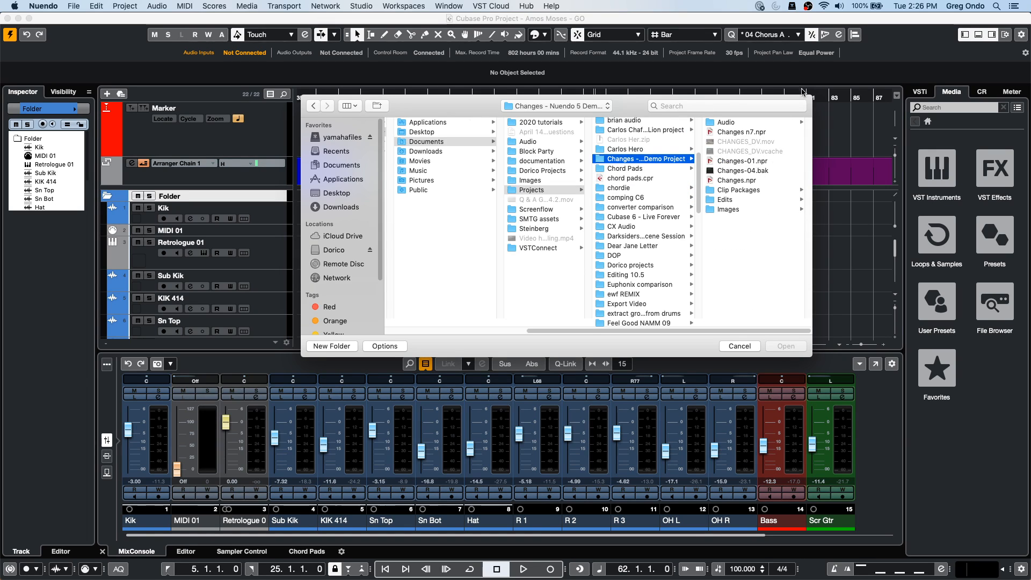
{"action": "double_click", "coordinate": [734, 134]}
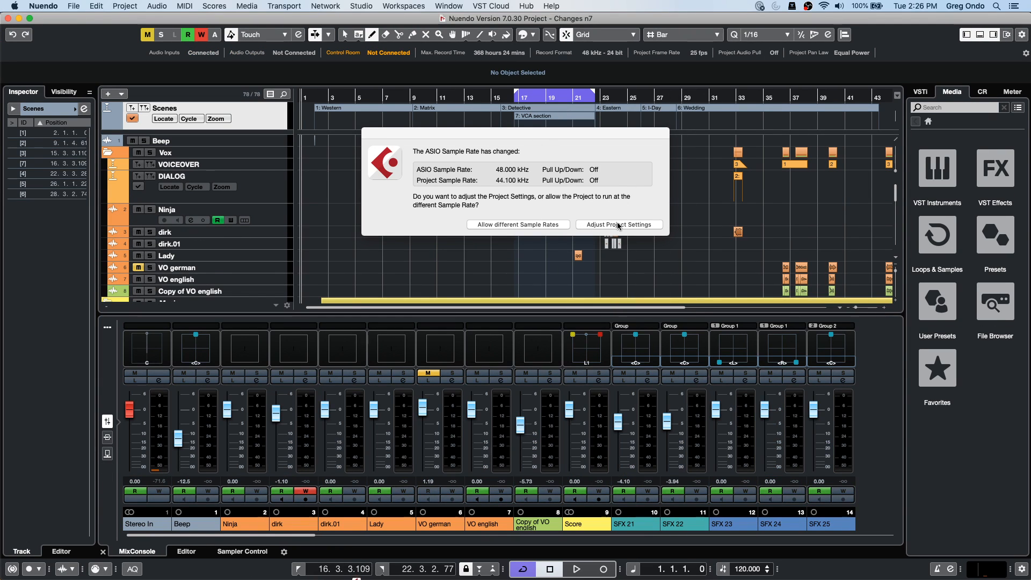
{"action": "left_click", "coordinate": [619, 224]}
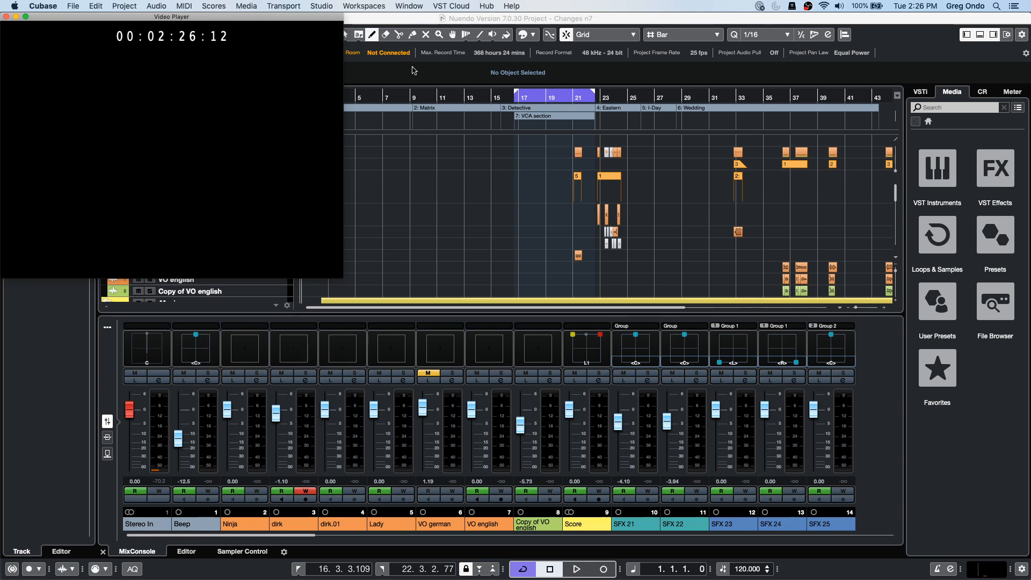
- Locate the playhead at bar 8, switch to the Object Selection tool and start playback
{"action": "left_click_drag", "start_coordinate": [63, 20], "coordinate": [444, 172]}
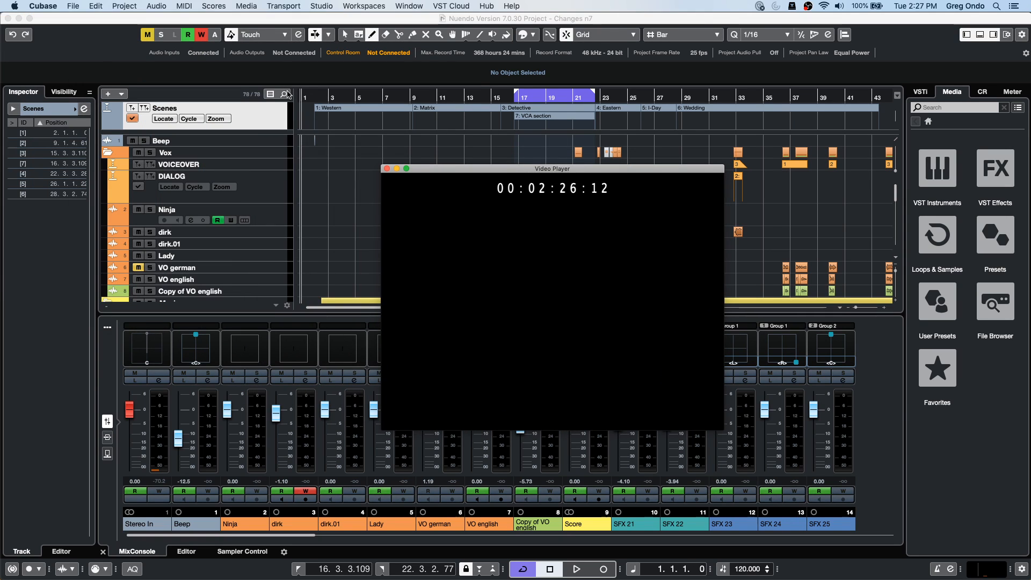
{"action": "left_click", "coordinate": [390, 97]}
{"action": "key", "text": "space"}
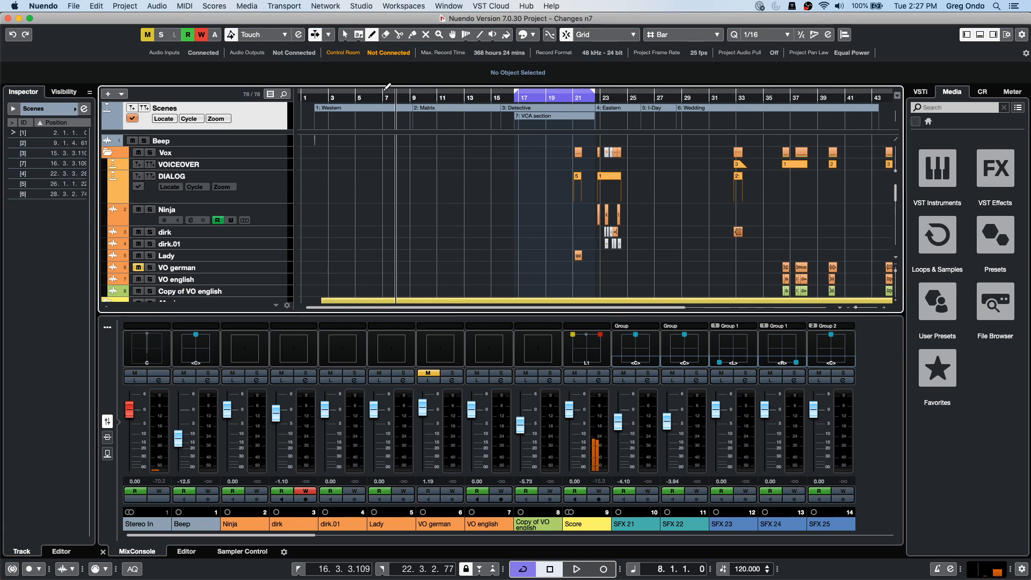
{"action": "right_click", "coordinate": [398, 168]}
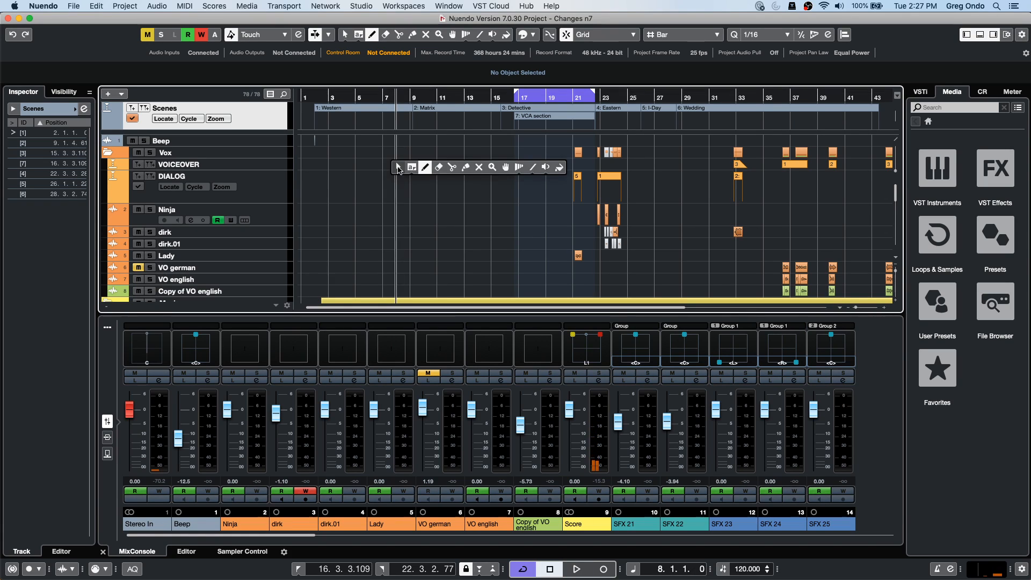
{"action": "left_click", "coordinate": [398, 169]}
{"action": "key", "text": "space"}
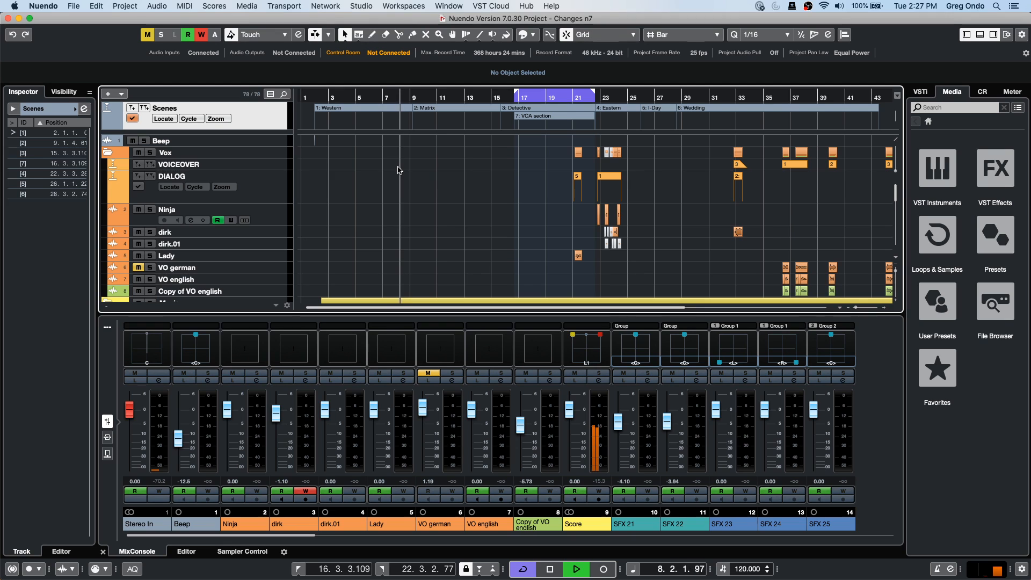
- Show the Video Player, move it over the lower middle of the project, and stop playback
{"action": "key", "text": "F8"}
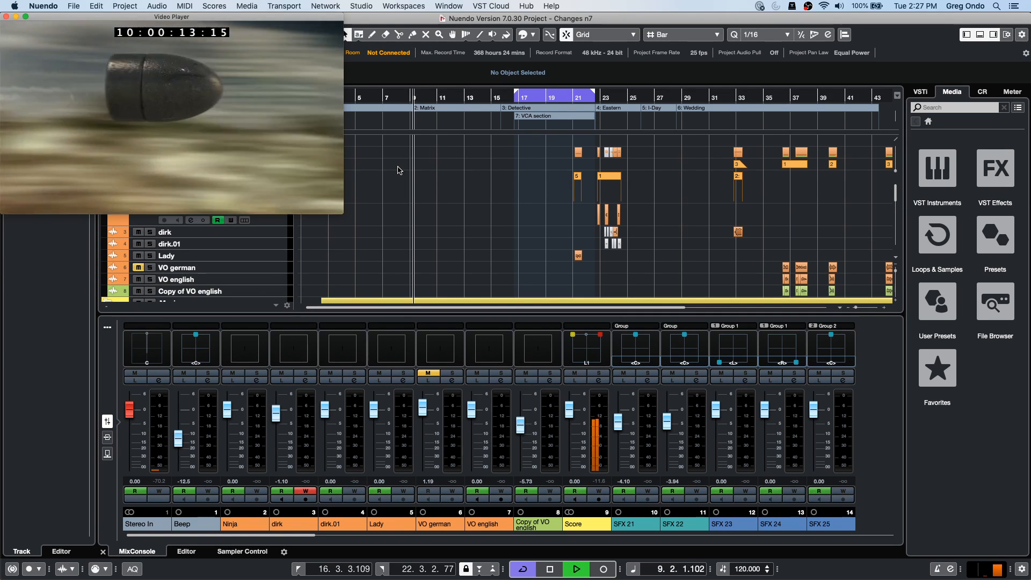
{"action": "left_click_drag", "start_coordinate": [238, 17], "coordinate": [491, 243]}
{"action": "key", "text": "space"}
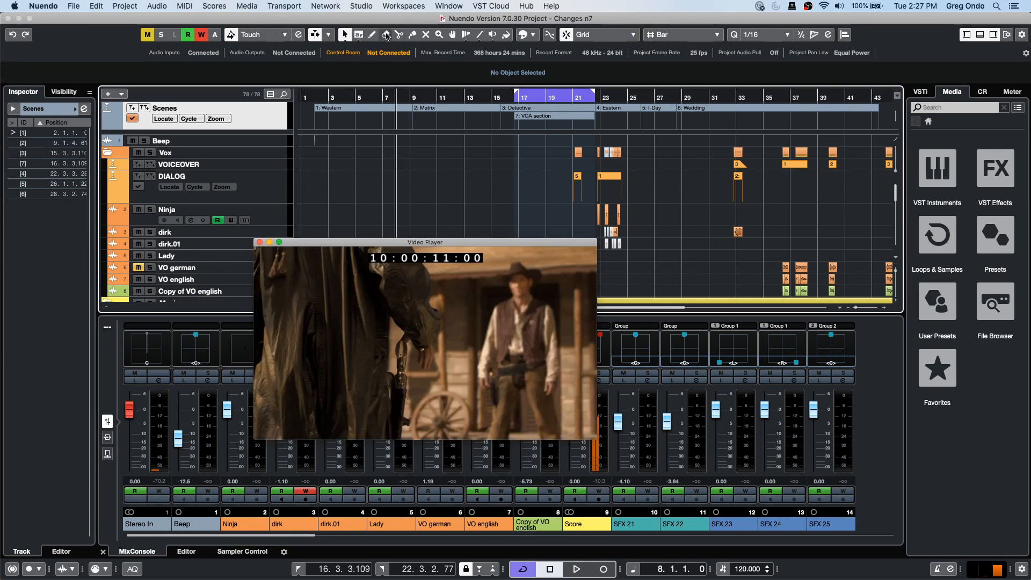
- Check the ASIO driver settings of the VST Audio System in Studio Setup, then close the dialog
{"action": "left_click", "coordinate": [361, 6]}
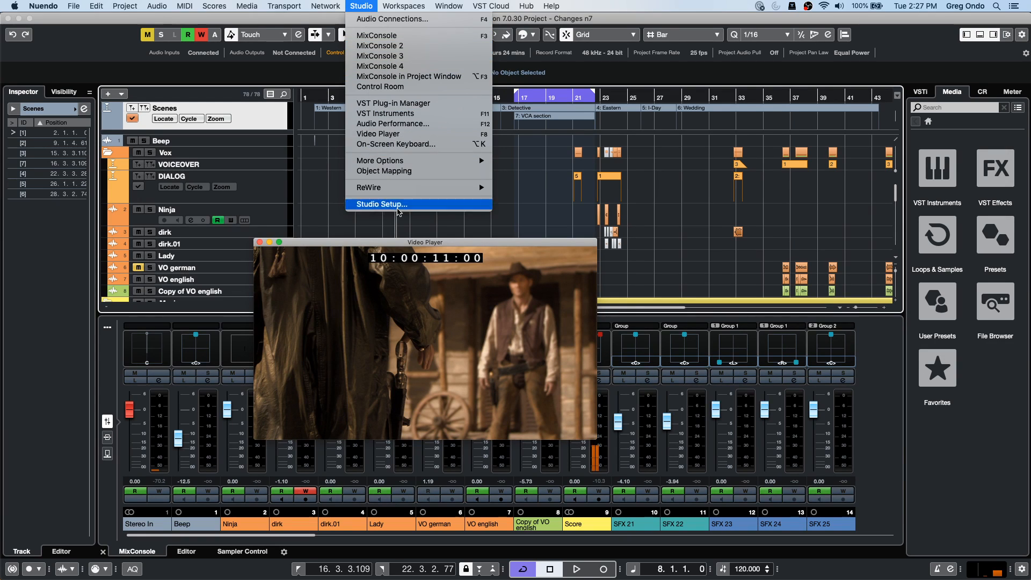
{"action": "mouse_move", "coordinate": [406, 189]}
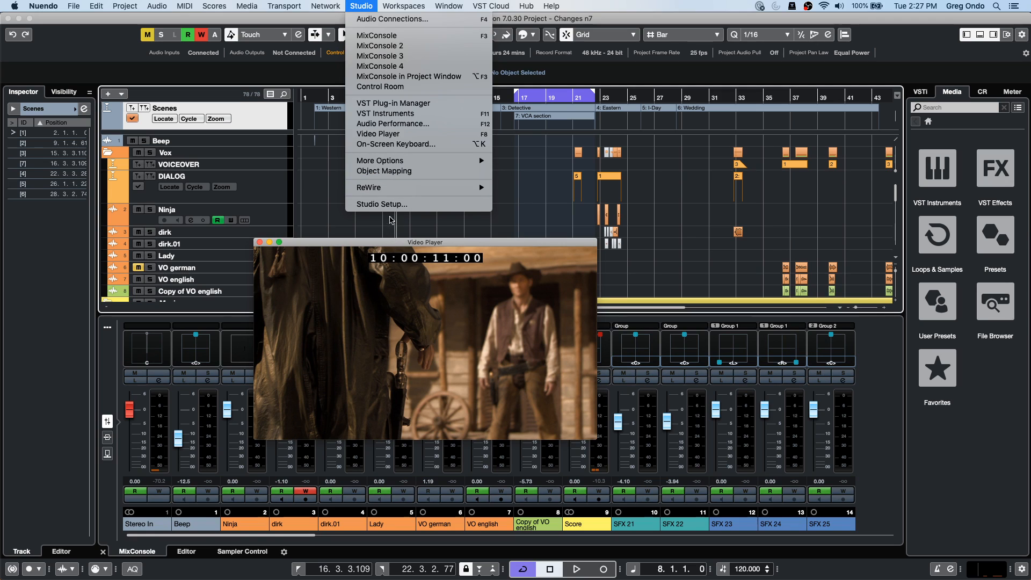
{"action": "left_click", "coordinate": [387, 204]}
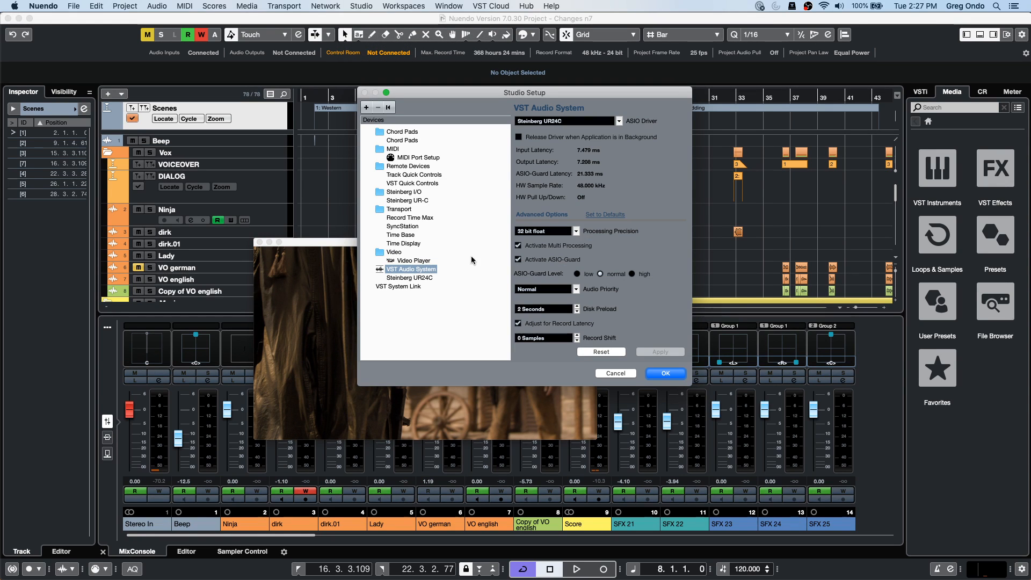
{"action": "left_click", "coordinate": [660, 373]}
- Route the 2.0 Master output bus to the Steinberg UR24C audio device in Audio Connections
{"action": "key", "text": "F4"}
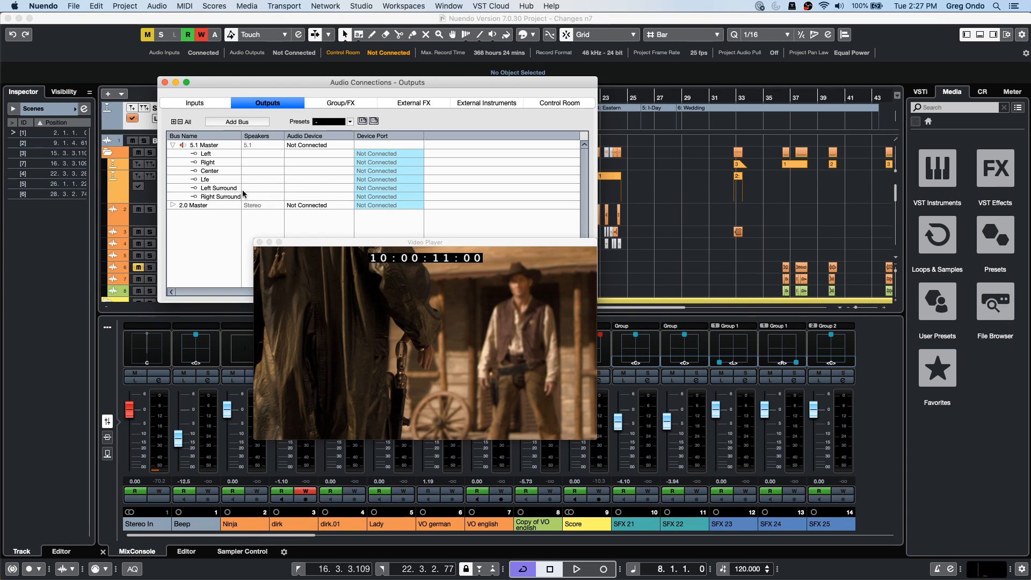
{"action": "left_click", "coordinate": [172, 205]}
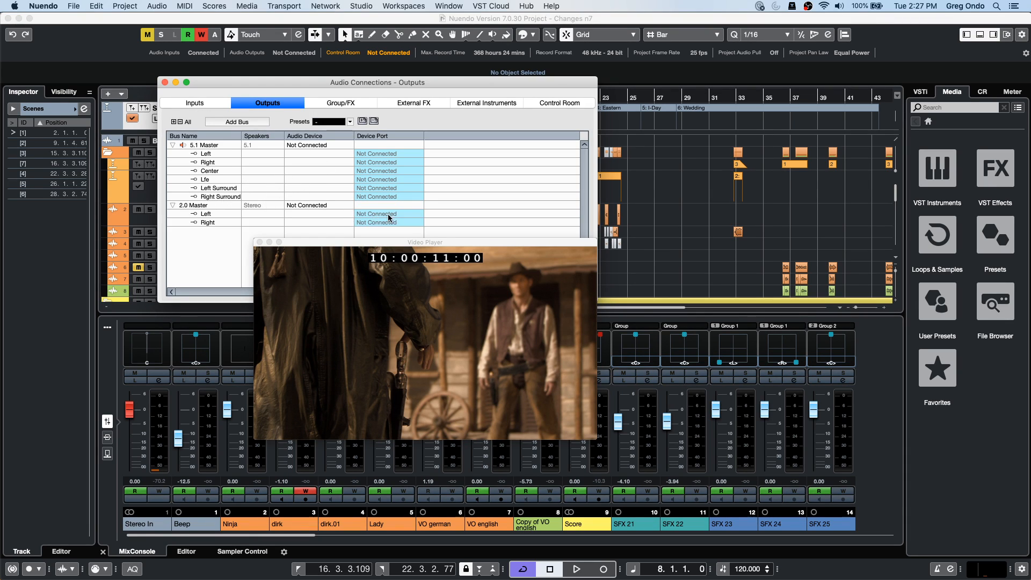
{"action": "left_click", "coordinate": [328, 205]}
{"action": "left_click", "coordinate": [341, 230]}
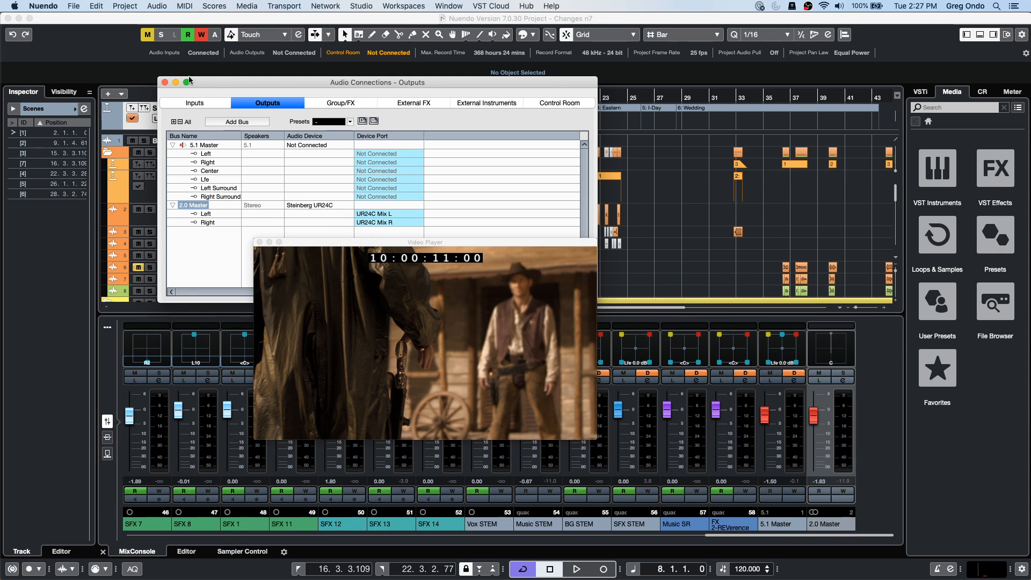
{"action": "left_click", "coordinate": [165, 82]}
- Play the Detective scene with picture and move the Video Player below the tracks, then stop playback
{"action": "key", "text": "space"}
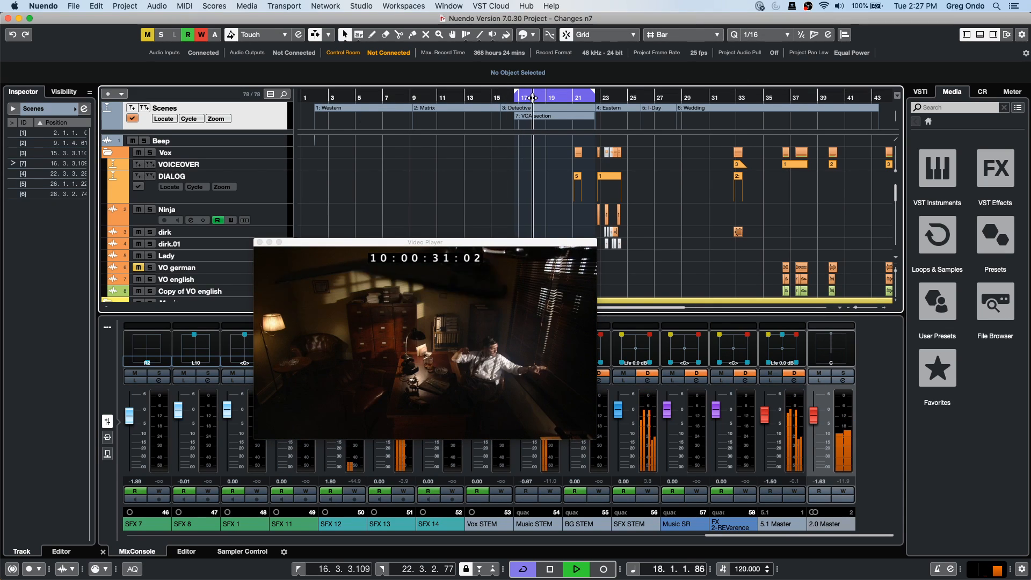
{"action": "left_click_drag", "start_coordinate": [434, 244], "coordinate": [659, 301]}
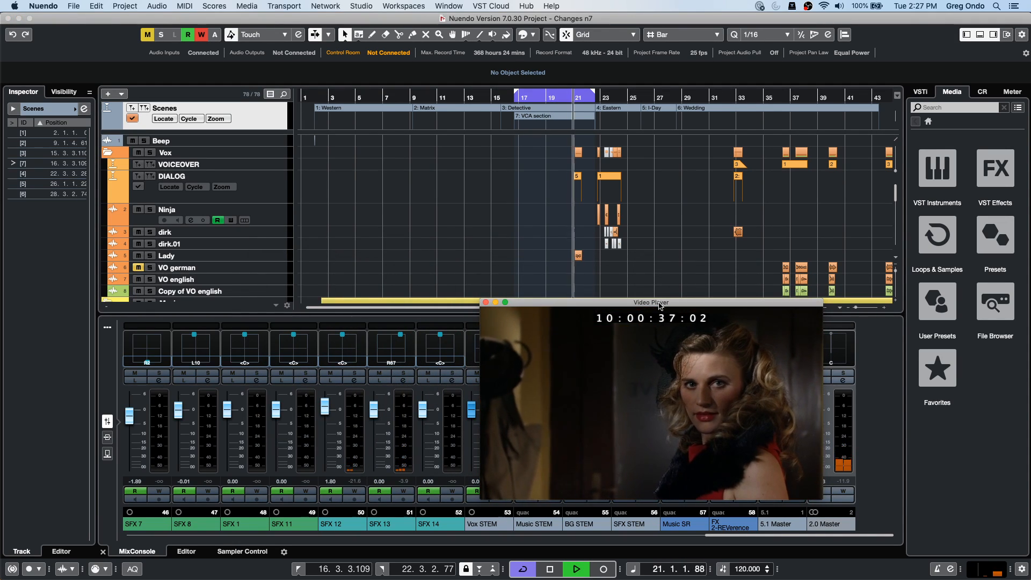
{"action": "key", "text": "space"}
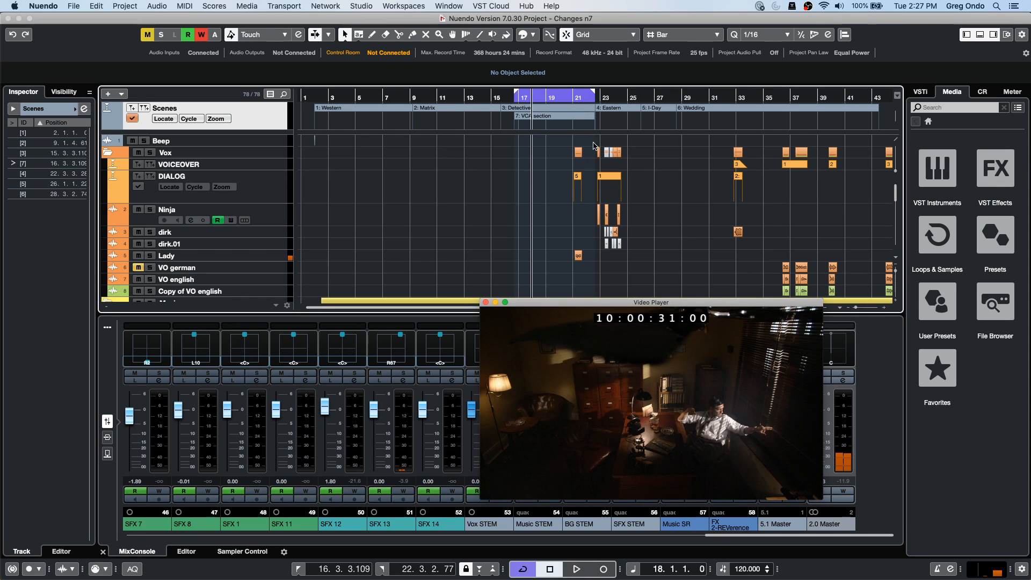
- Zoom in on the dialogue clips around bars 21 to 23, enlarge the Lady track, and shift the Video Player aside
{"action": "left_click_drag", "start_coordinate": [565, 98], "coordinate": [571, 118]}
{"action": "key", "text": "space"}
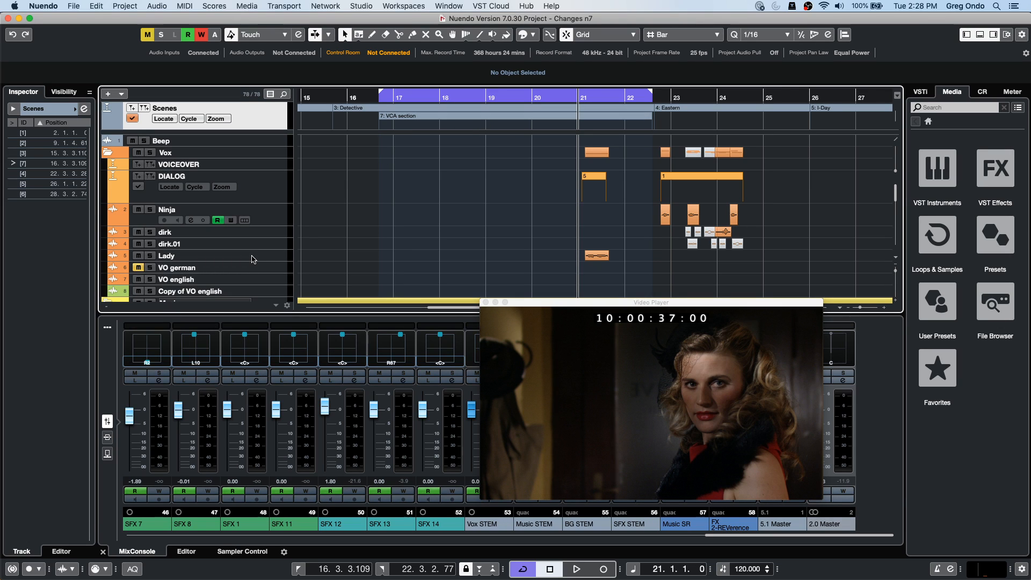
{"action": "left_click_drag", "start_coordinate": [252, 261], "coordinate": [252, 283]}
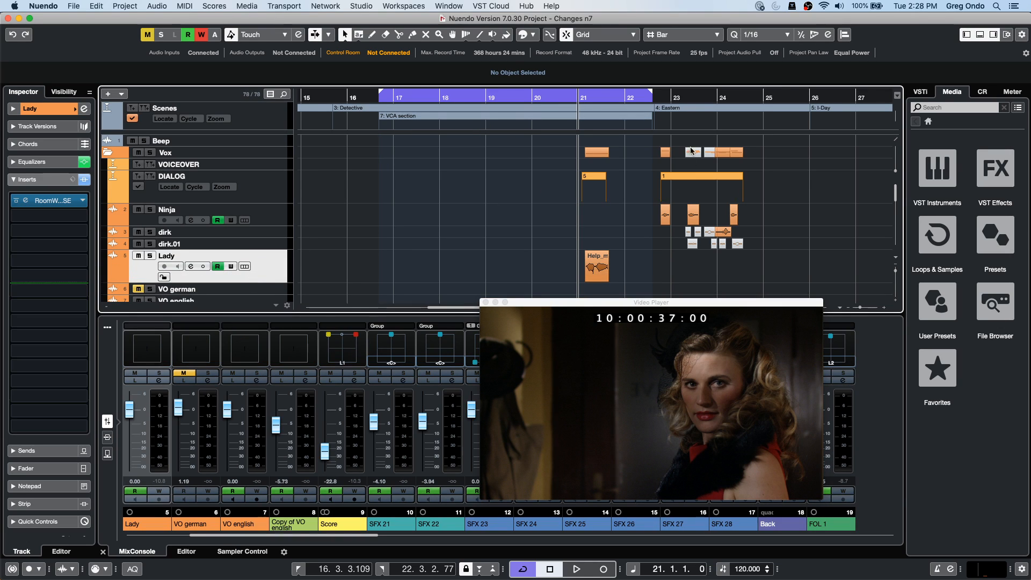
{"action": "left_click_drag", "start_coordinate": [595, 94], "coordinate": [731, 136]}
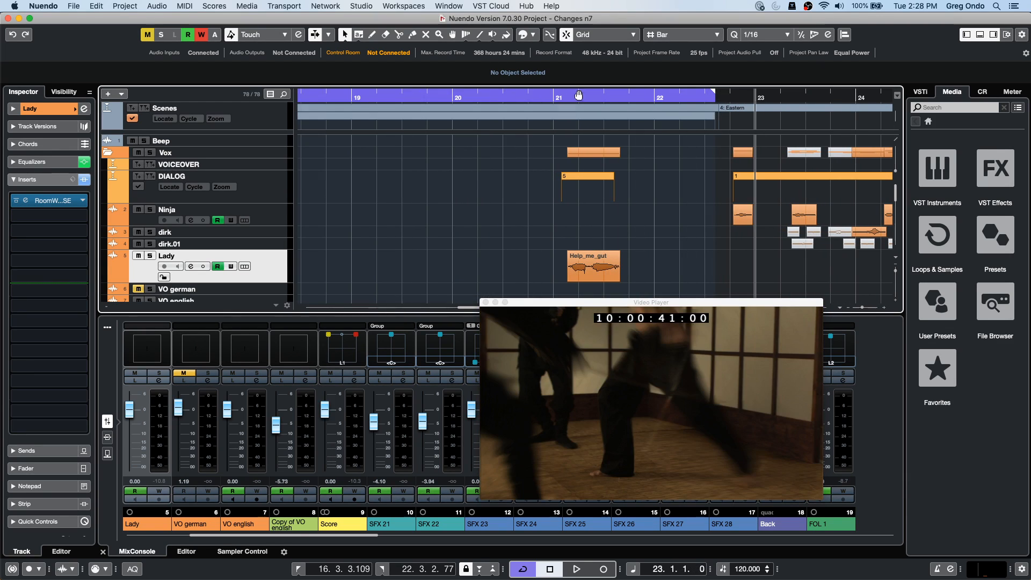
{"action": "left_click_drag", "start_coordinate": [556, 302], "coordinate": [631, 302]}
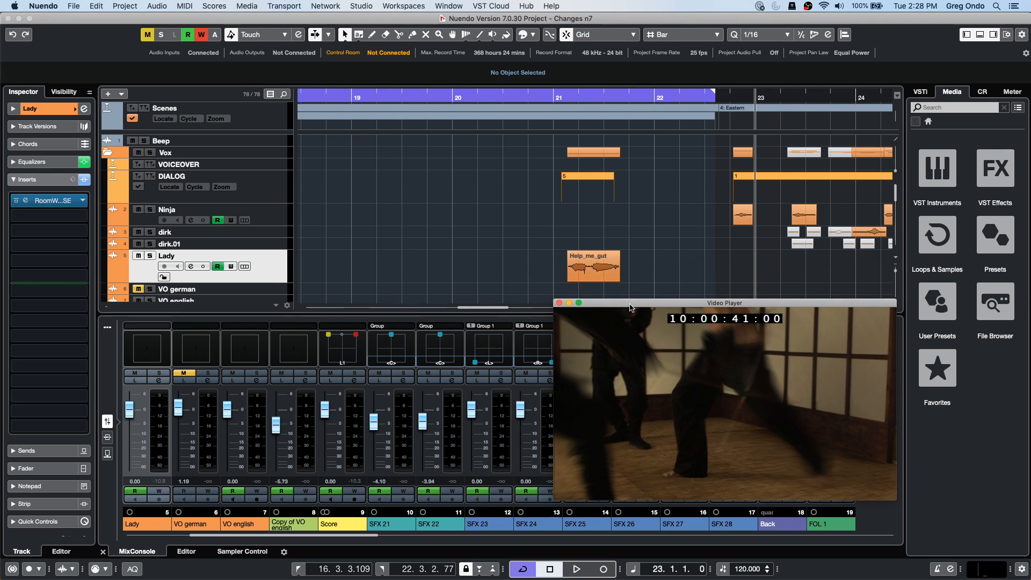
- Open the ADR Panel and enlarge it until all scene markers and the Target Track column fit
{"action": "left_click", "coordinate": [164, 7]}
{"action": "mouse_move", "coordinate": [126, 6]}
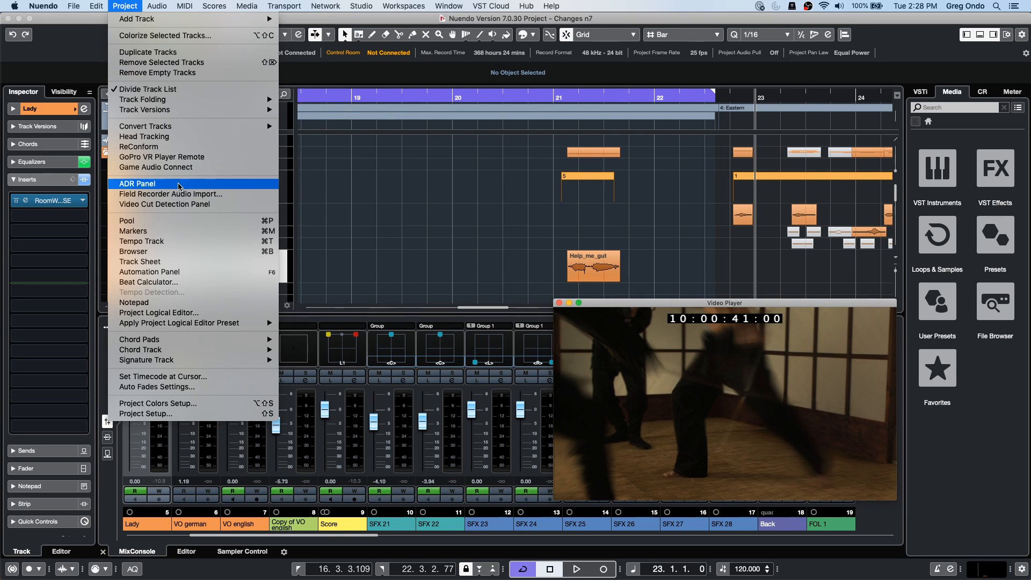
{"action": "left_click", "coordinate": [177, 184]}
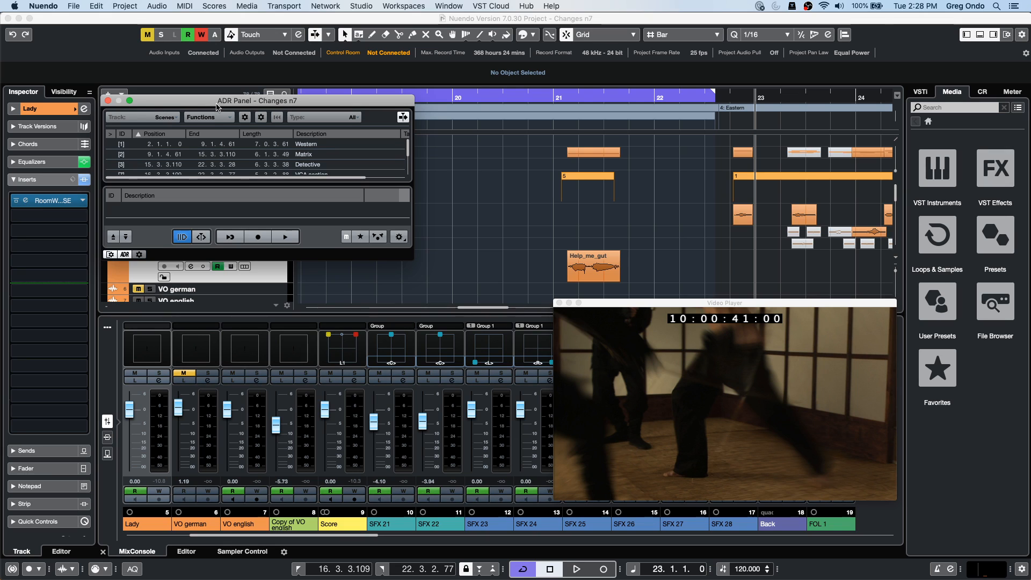
{"action": "left_click_drag", "start_coordinate": [216, 105], "coordinate": [302, 107]}
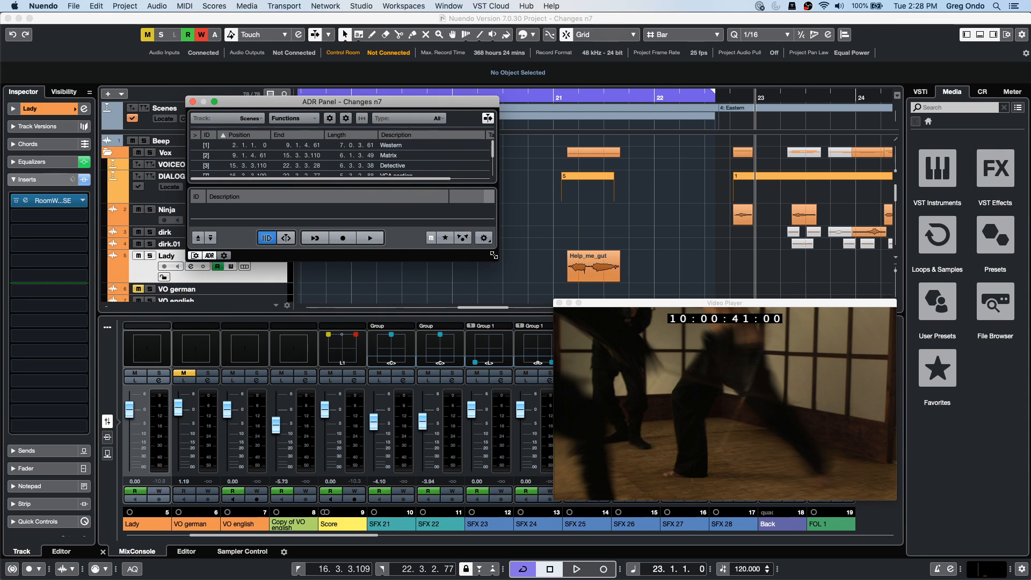
{"action": "left_click_drag", "start_coordinate": [494, 255], "coordinate": [551, 359]}
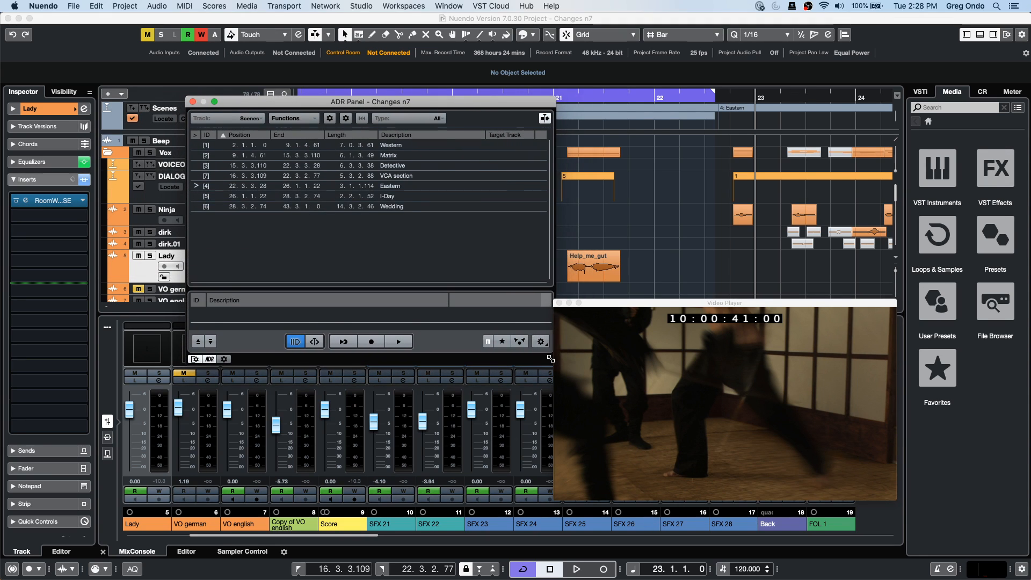
- Place the ADR Panel and Video Player side by side, enlarging the video and widening the panel up to it
{"action": "left_click_drag", "start_coordinate": [414, 101], "coordinate": [305, 151]}
{"action": "left_click_drag", "start_coordinate": [649, 305], "coordinate": [587, 101]}
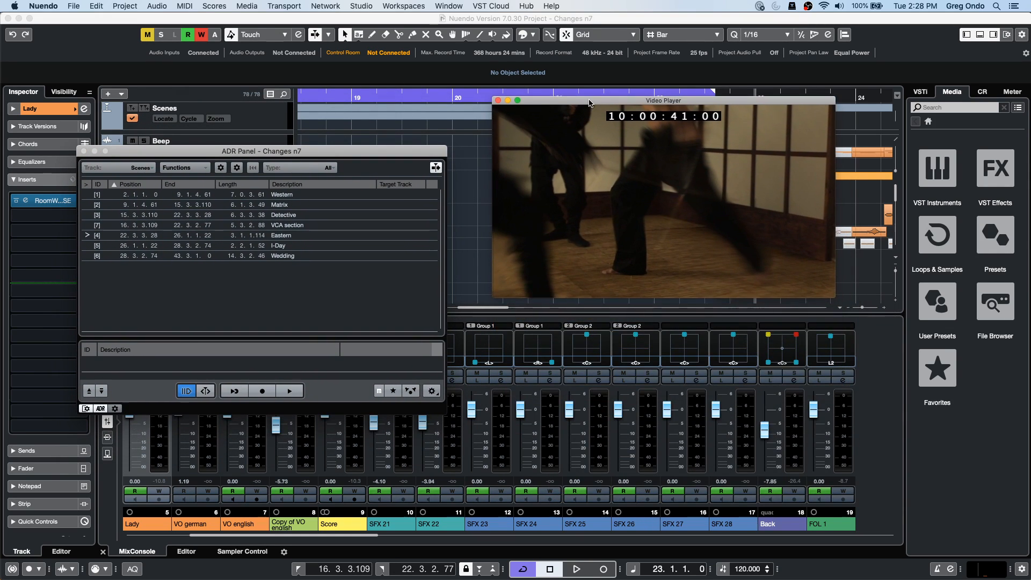
{"action": "left_click_drag", "start_coordinate": [833, 297], "coordinate": [915, 420]}
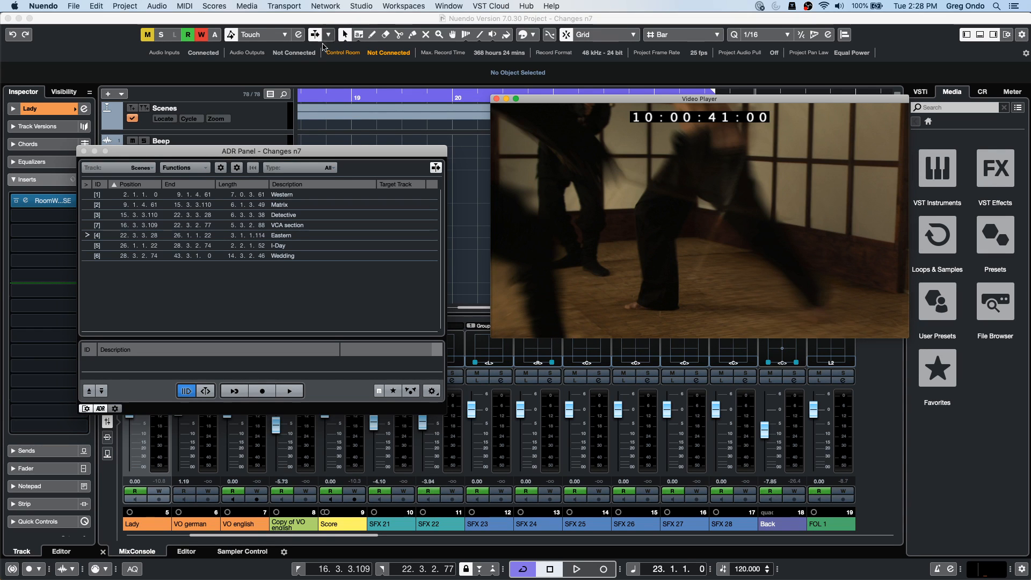
{"action": "left_click_drag", "start_coordinate": [316, 158], "coordinate": [312, 96]}
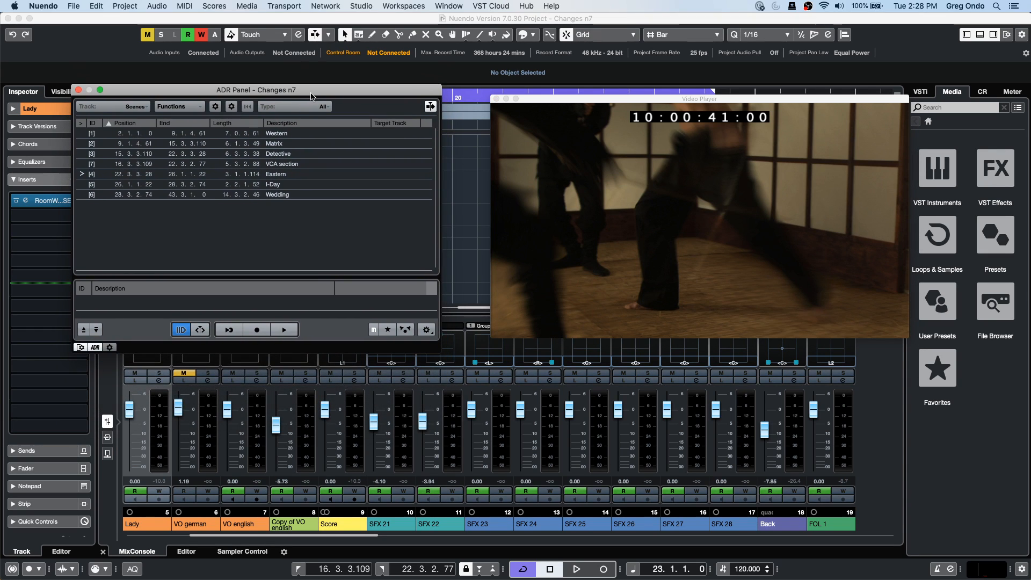
{"action": "left_click_drag", "start_coordinate": [438, 344], "coordinate": [491, 346]}
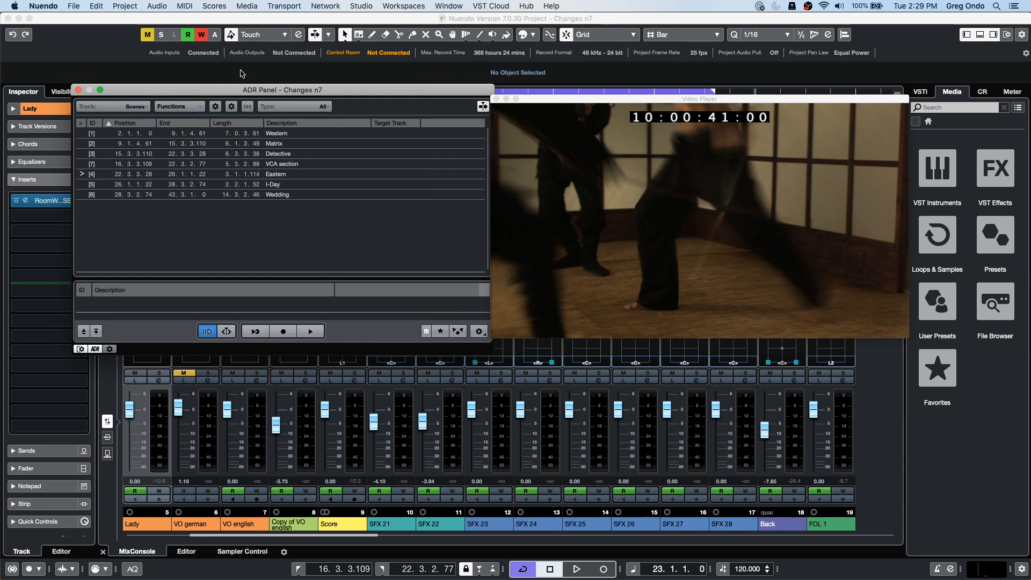
- Set the ADR Panel's marker track to DIALOG and locate to markers 5 and 1 in turn
{"action": "left_click", "coordinate": [142, 110]}
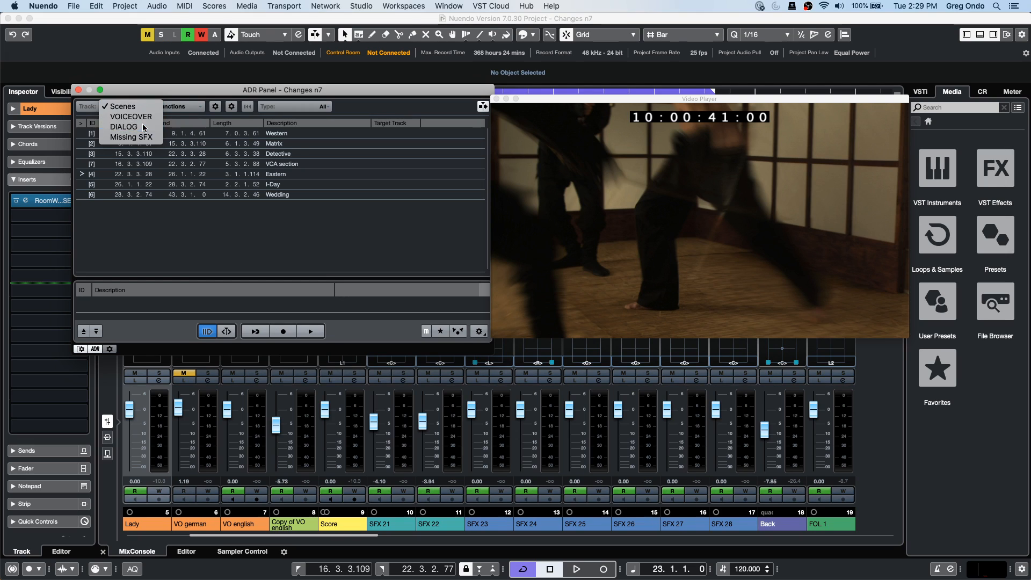
{"action": "left_click", "coordinate": [143, 127]}
{"action": "left_click", "coordinate": [84, 134]}
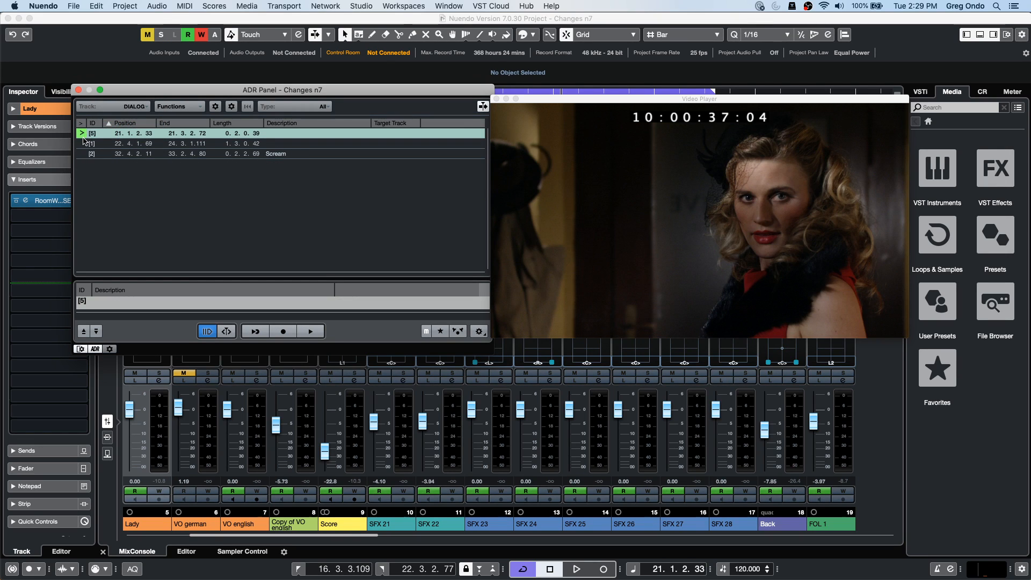
{"action": "left_click", "coordinate": [84, 143]}
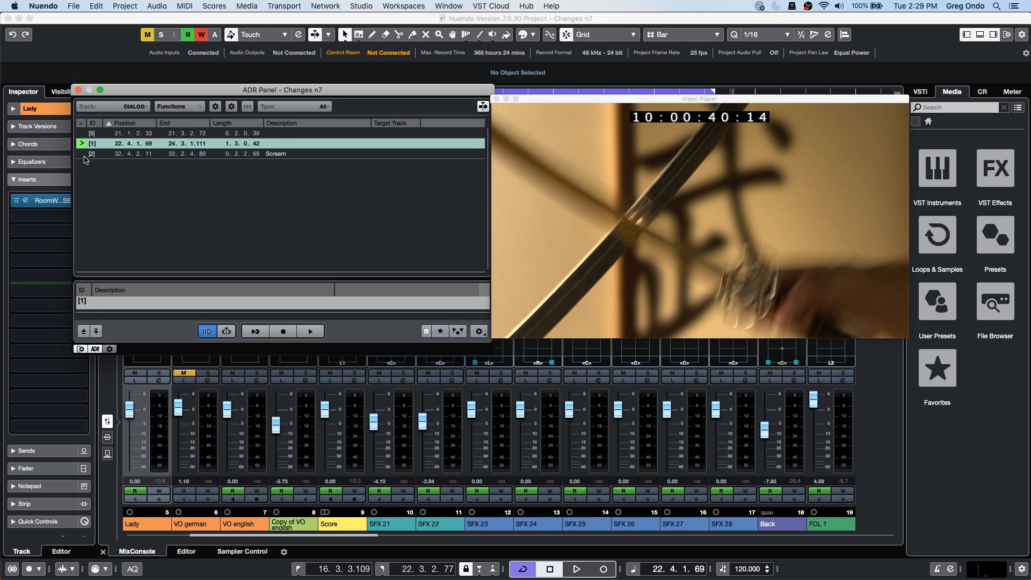
- Locate to markers 2, 1 and 5 in turn from the ADR Panel's marker list
{"action": "left_click", "coordinate": [84, 154]}
{"action": "left_click", "coordinate": [84, 143]}
{"action": "left_click", "coordinate": [85, 133]}
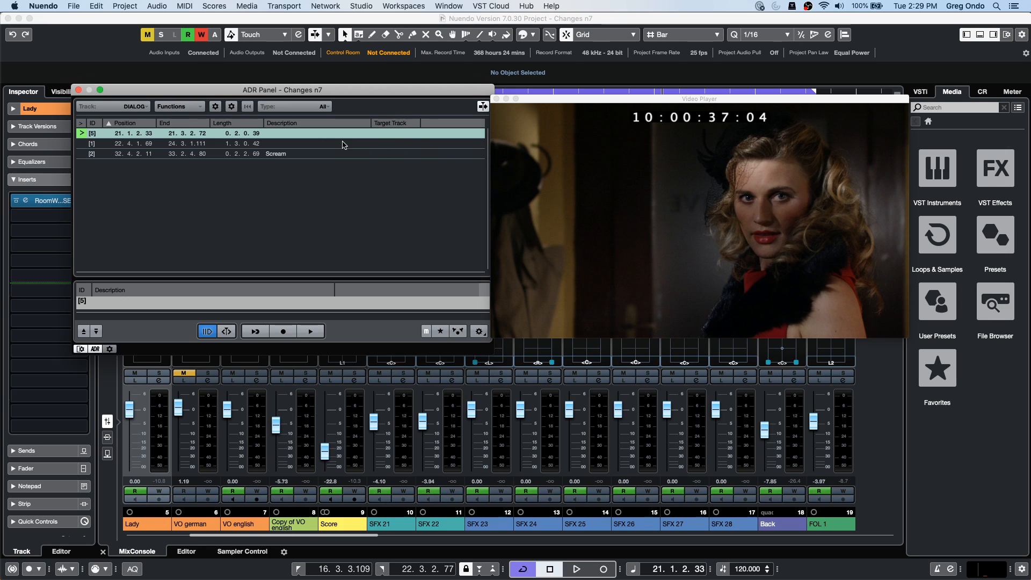
- Open marker 5's description for editing, play the dialogue from that marker and stop
{"action": "double_click", "coordinate": [328, 134]}
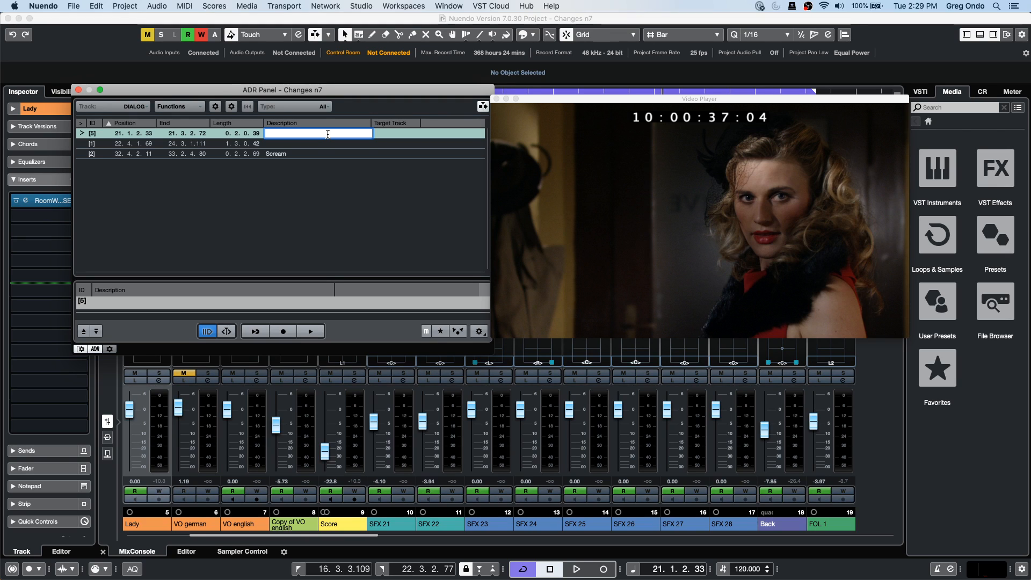
{"action": "left_click", "coordinate": [577, 568]}
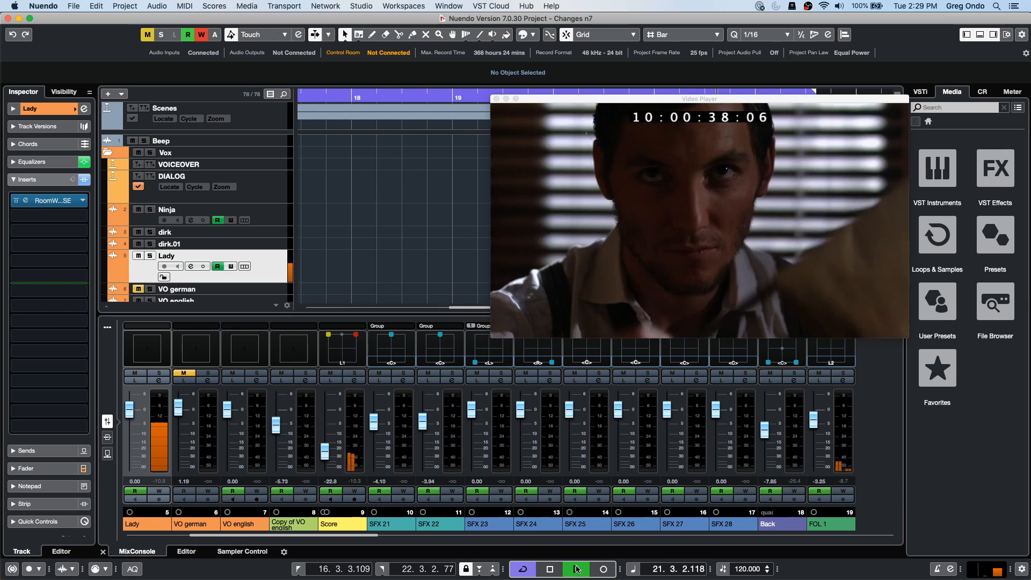
{"action": "left_click", "coordinate": [551, 569]}
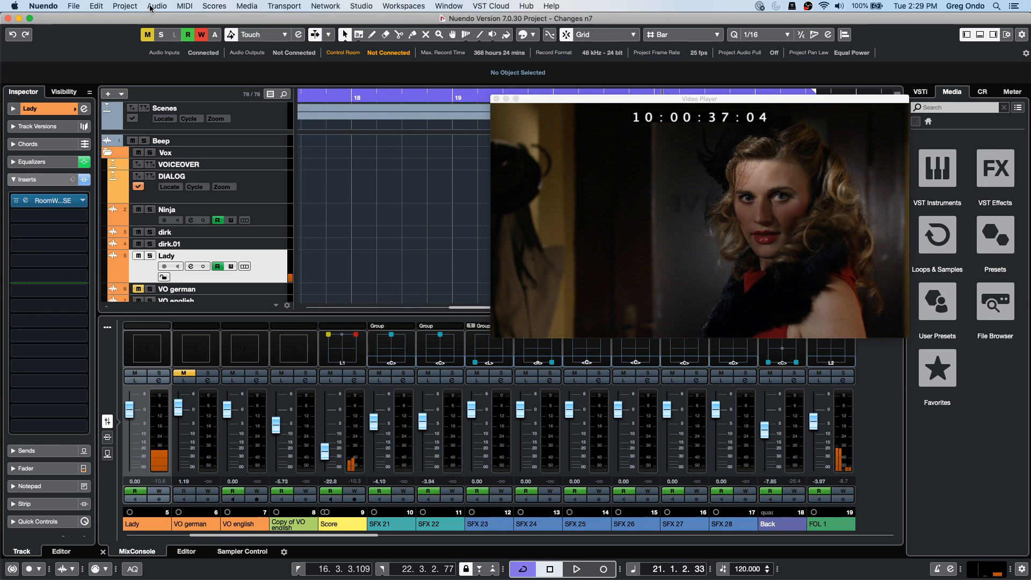
- Reopen the ADR Panel as an always-on-top window and set marker 5's description to "Help Me"
{"action": "left_click", "coordinate": [252, 5]}
{"action": "mouse_move", "coordinate": [119, 5]}
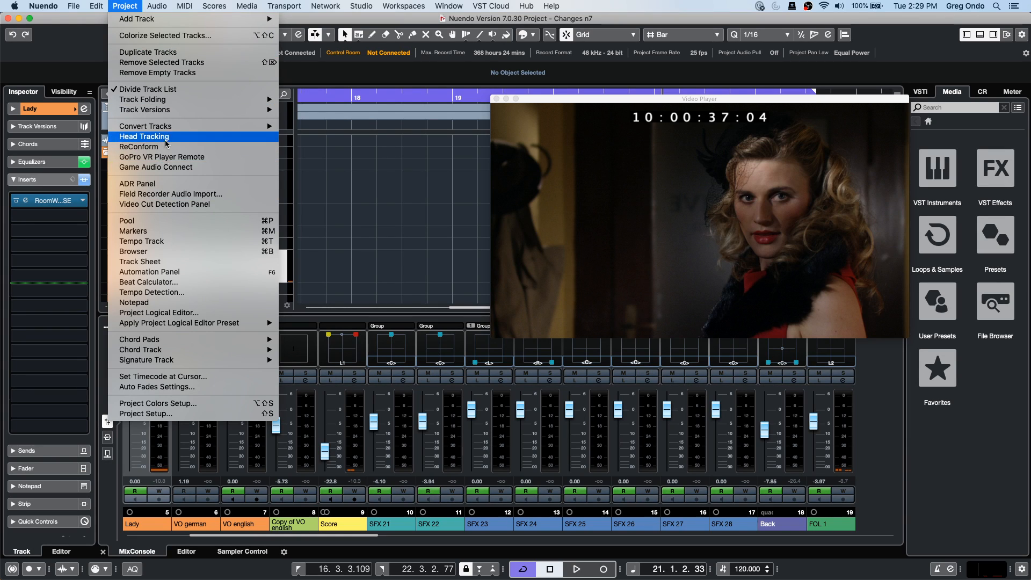
{"action": "left_click", "coordinate": [161, 183]}
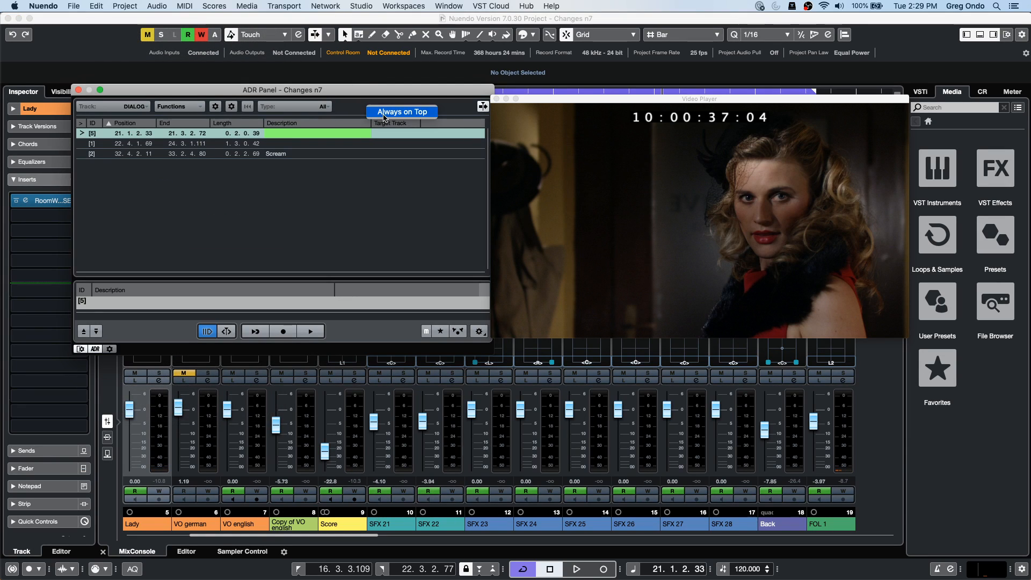
{"action": "double_click", "coordinate": [299, 133]}
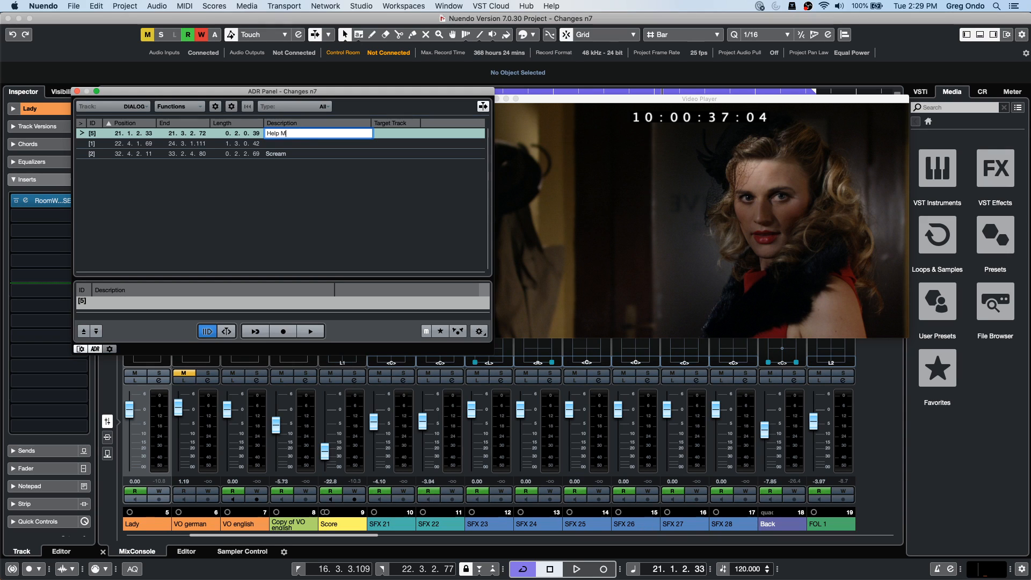
{"action": "key", "text": "Return"}
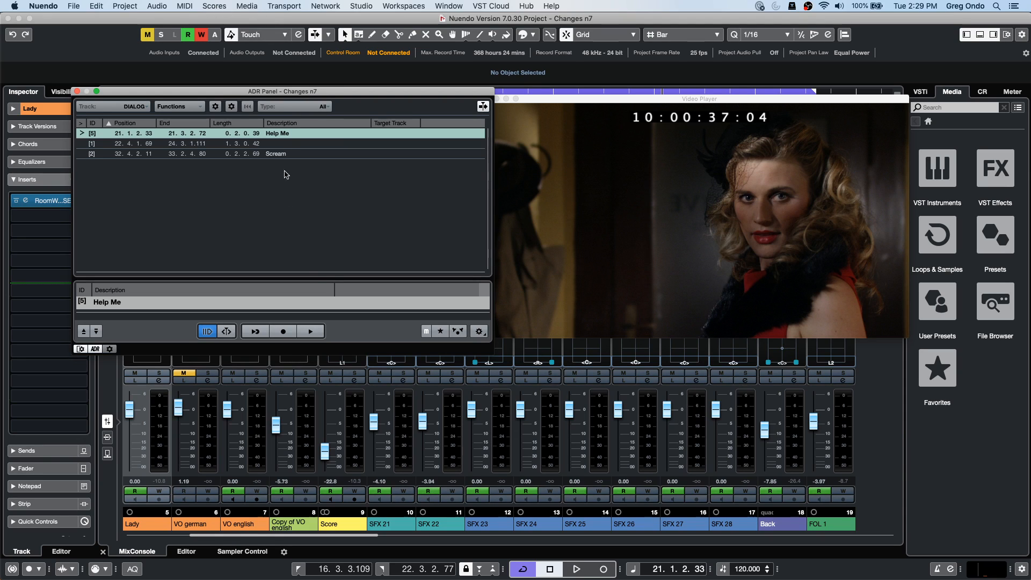
- Open the ADR Setup window, spread it, the ADR Panel and the Video Player apart, and show the Signal Switchboard settings
{"action": "left_click", "coordinate": [482, 334]}
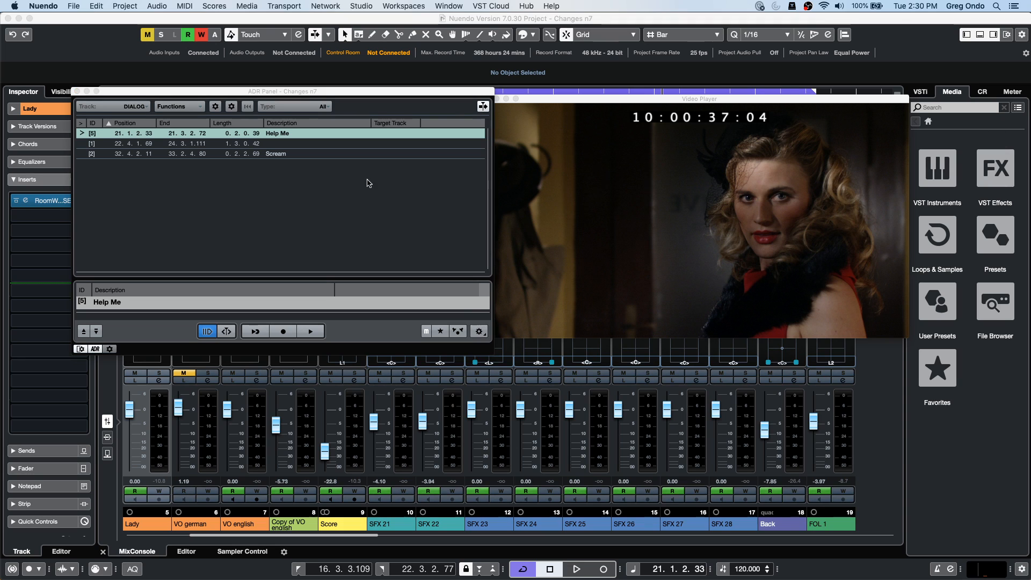
{"action": "left_click_drag", "start_coordinate": [547, 100], "coordinate": [706, 98]}
{"action": "left_click_drag", "start_coordinate": [520, 114], "coordinate": [628, 387]}
{"action": "left_click_drag", "start_coordinate": [299, 184], "coordinate": [294, 46]}
{"action": "left_click_drag", "start_coordinate": [580, 390], "coordinate": [374, 204]}
{"action": "left_click_drag", "start_coordinate": [495, 211], "coordinate": [607, 352]}
{"action": "left_click", "coordinate": [607, 352]}
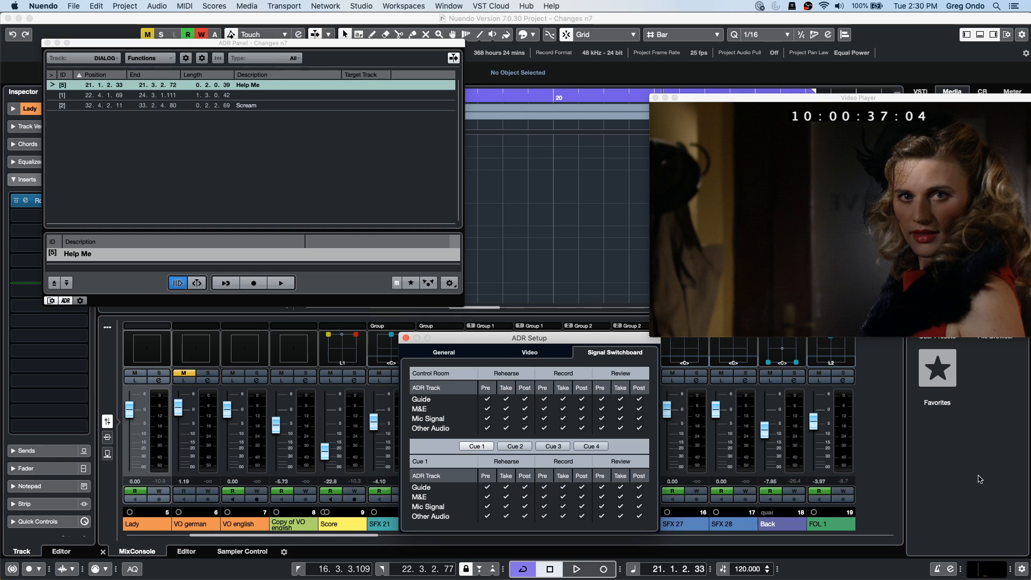
- Look through the Signal Switchboard routing of the four cue mixes and return to Cue 1
{"action": "left_click", "coordinate": [515, 446]}
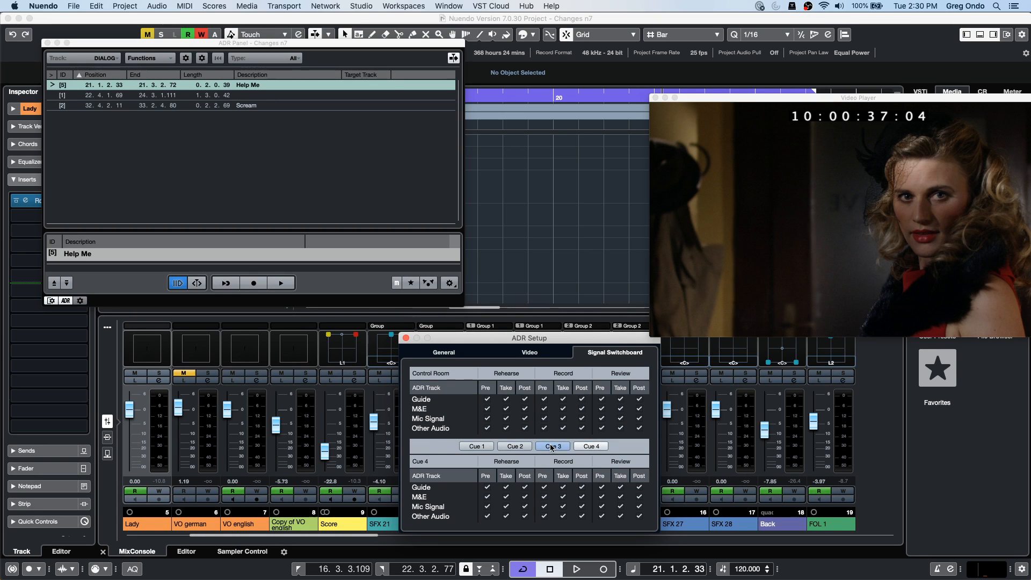
{"action": "left_click", "coordinate": [476, 447]}
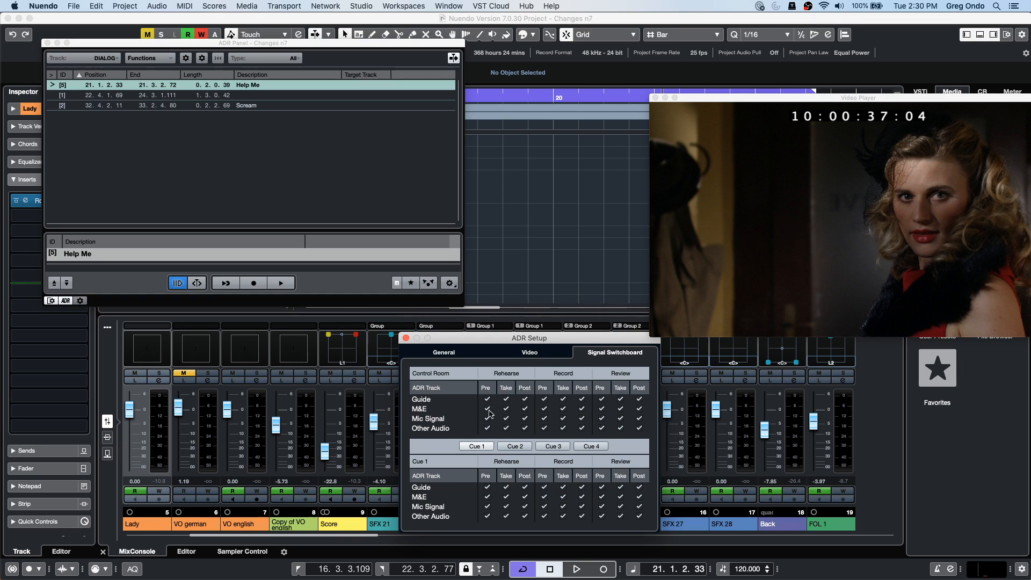
{"action": "left_click", "coordinate": [553, 446]}
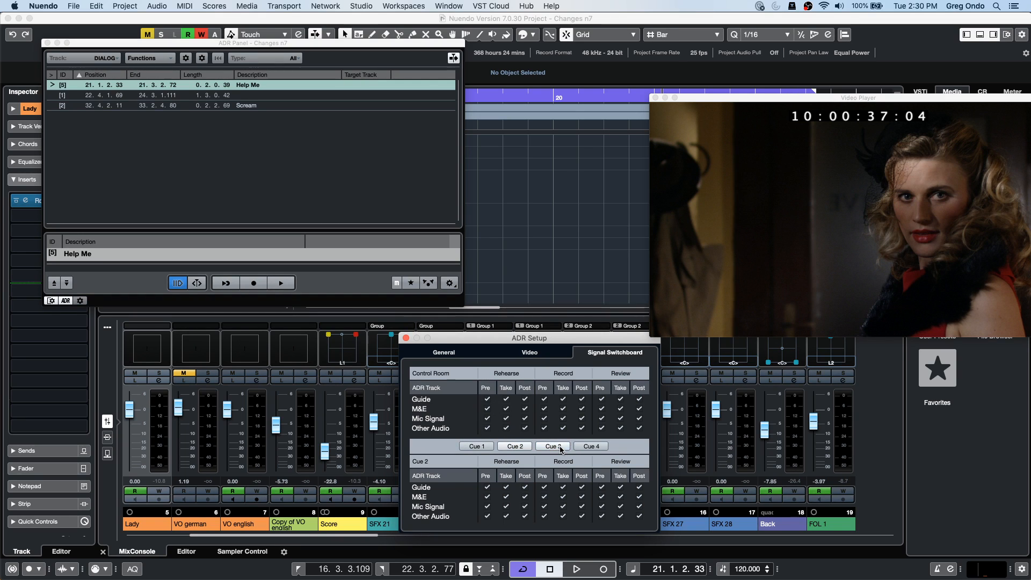
{"action": "left_click", "coordinate": [476, 446]}
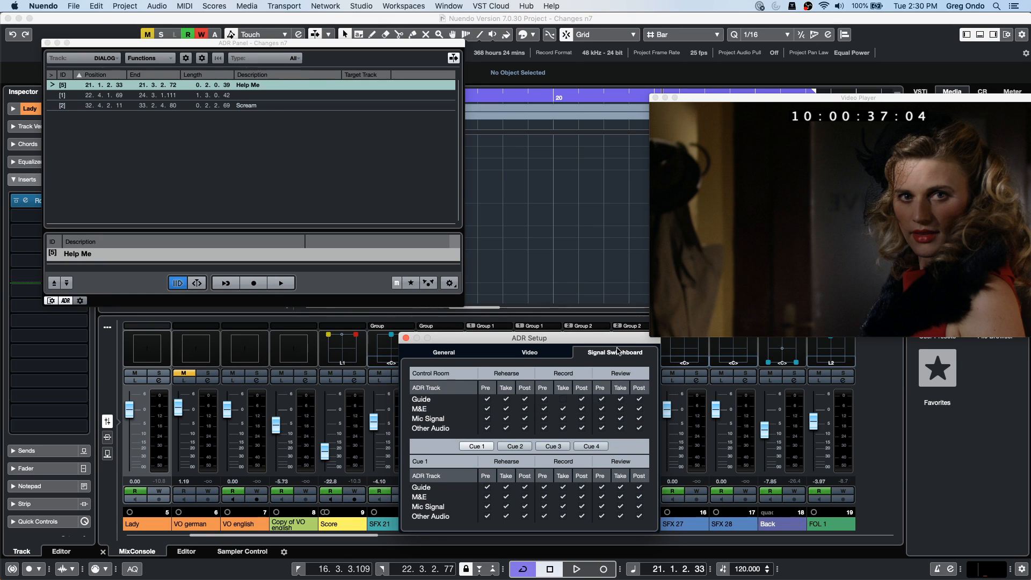
- Toggle the Control Room's Review Pre routing for Guide, M&E, Mic Signal and Other Audio
{"action": "left_click", "coordinate": [601, 399]}
{"action": "left_click", "coordinate": [602, 409]}
{"action": "left_click", "coordinate": [602, 418]}
{"action": "left_click", "coordinate": [602, 409]}
{"action": "left_click", "coordinate": [602, 400]}
{"action": "left_click", "coordinate": [601, 428]}
{"action": "left_click", "coordinate": [602, 400]}
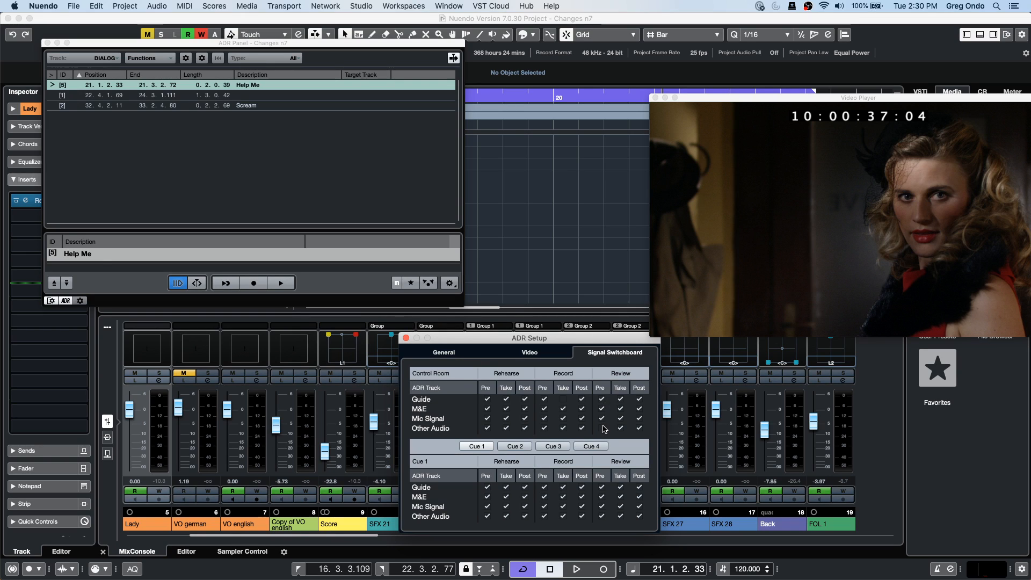
- Switch the ADR video overlay to Counter and briefly play the scene from marker 5
{"action": "left_click", "coordinate": [535, 352]}
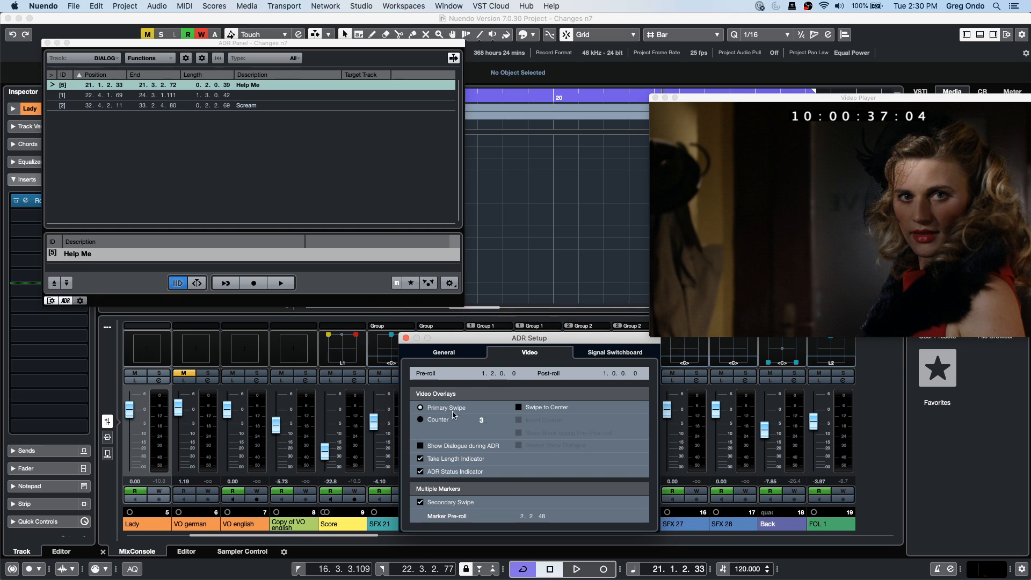
{"action": "left_click", "coordinate": [421, 421]}
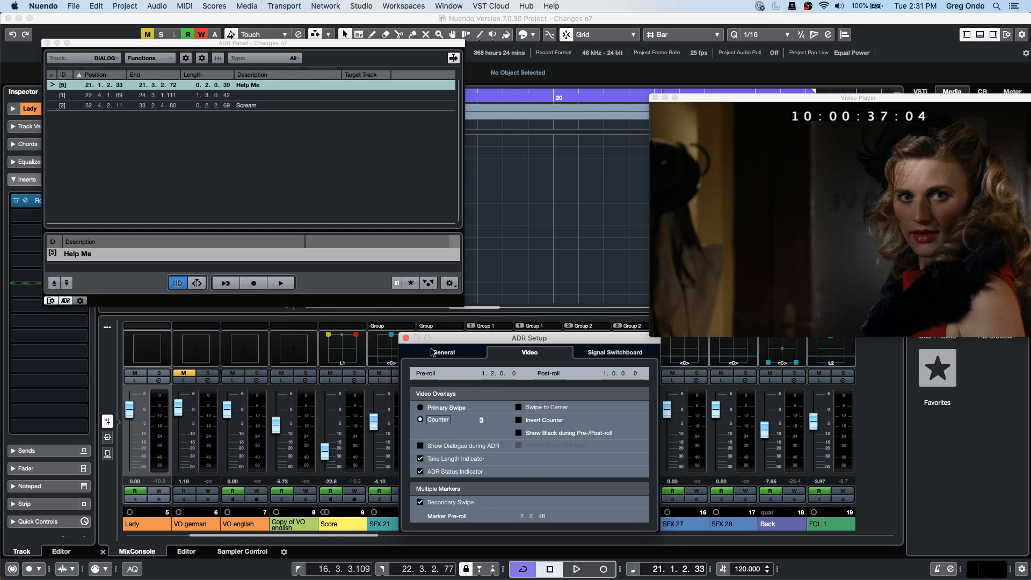
{"action": "key", "text": "space"}
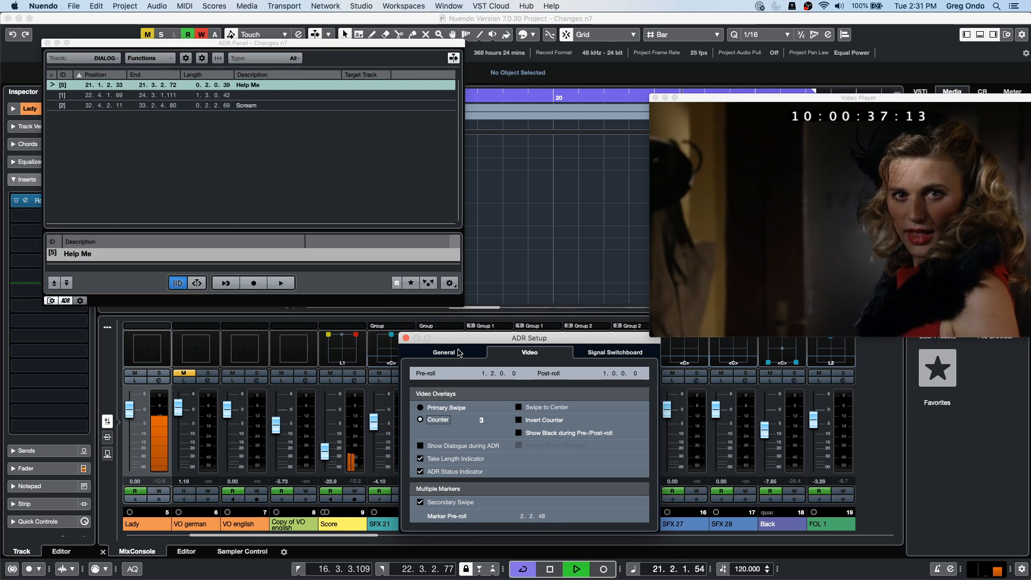
{"action": "key", "text": "space"}
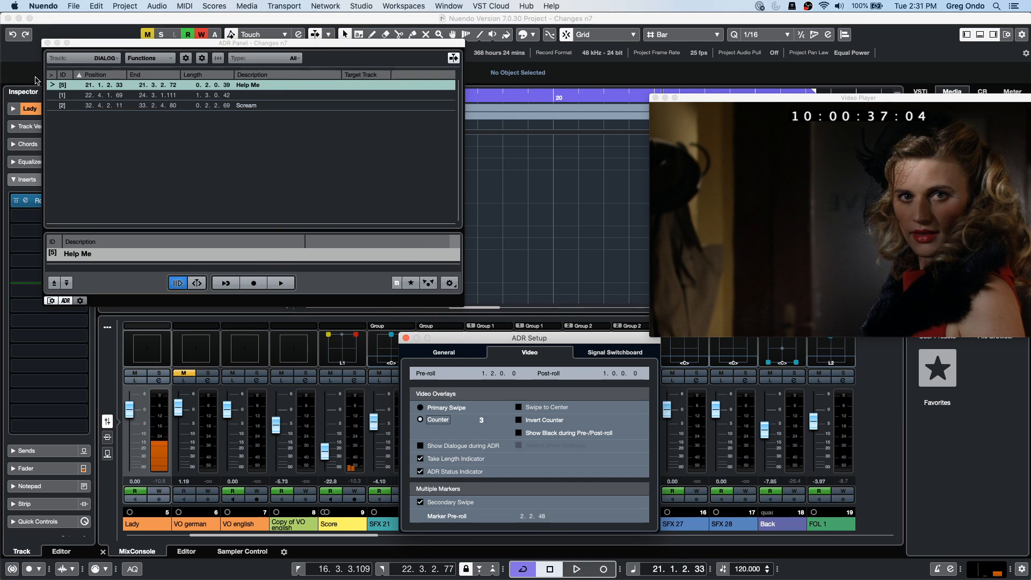
- Run an ADR rehearsal of marker 5 and stop it
{"action": "left_click", "coordinate": [104, 113]}
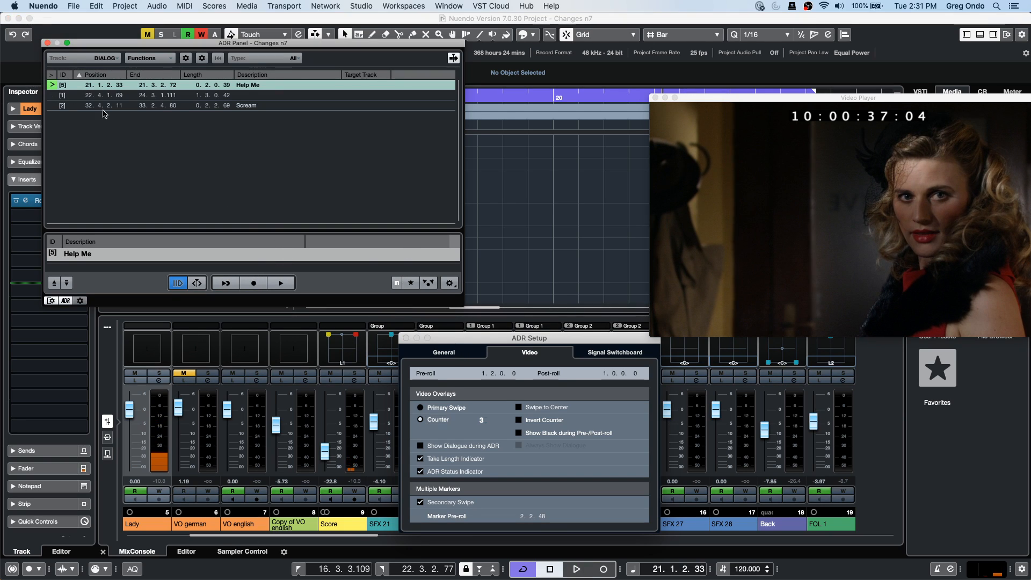
{"action": "left_click", "coordinate": [226, 283]}
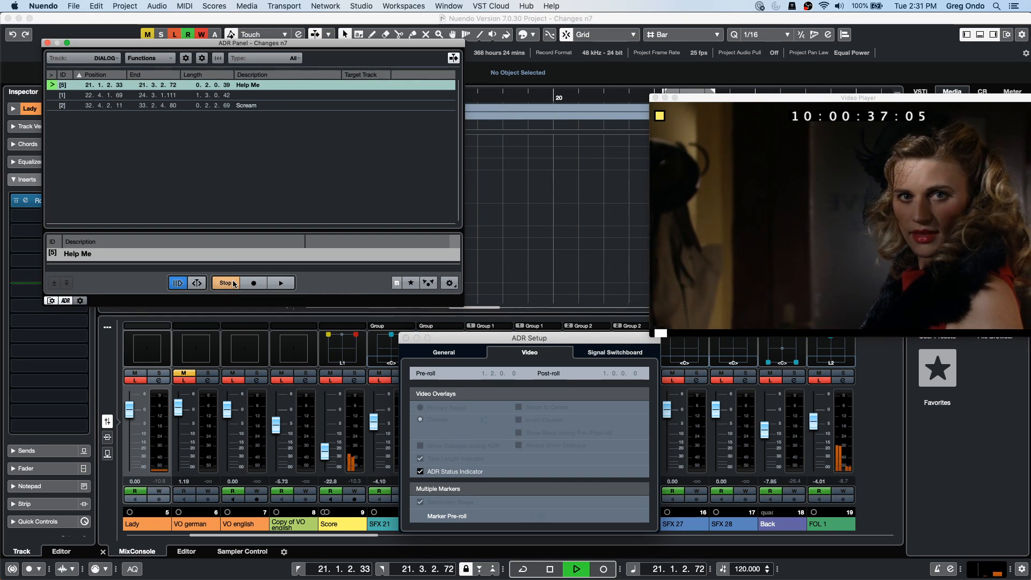
{"action": "left_click", "coordinate": [226, 283]}
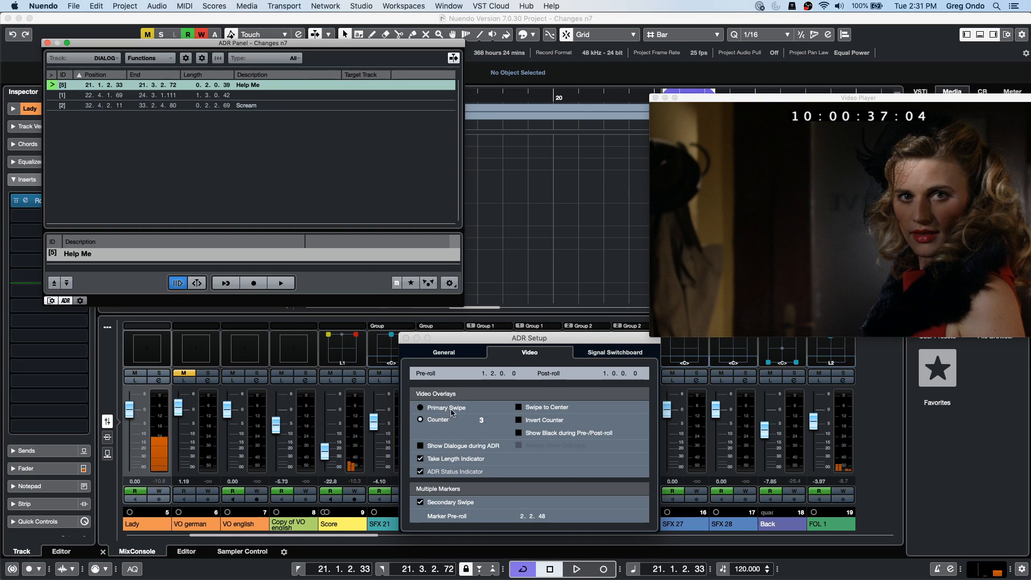
- Enable Invert Counter for the ADR video overlay and rehearse marker 5 with it
{"action": "left_click", "coordinate": [524, 423]}
{"action": "left_click", "coordinate": [523, 423]}
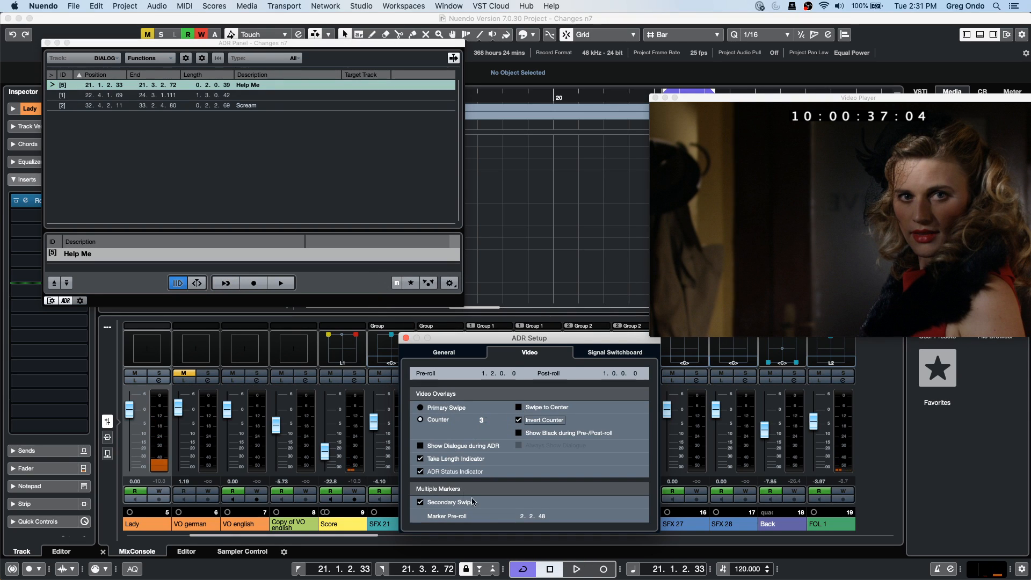
{"action": "left_click", "coordinate": [225, 289]}
- Set the ADR video overlay to Primary Swipe with Swipe to Center and rehearse marker 5 again
{"action": "left_click", "coordinate": [424, 410]}
{"action": "key", "text": "space"}
{"action": "key", "text": "space"}
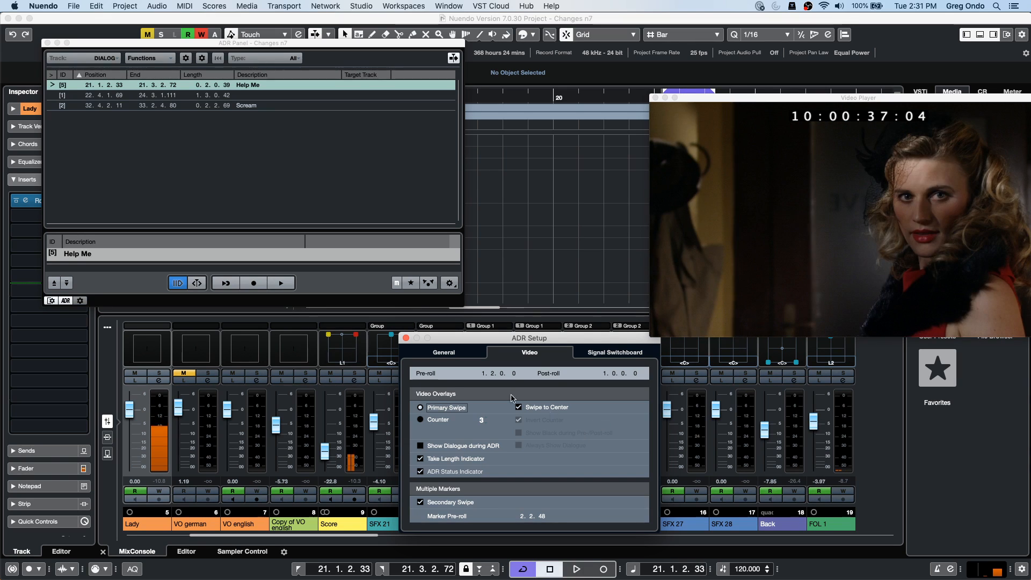
{"action": "left_click", "coordinate": [219, 283]}
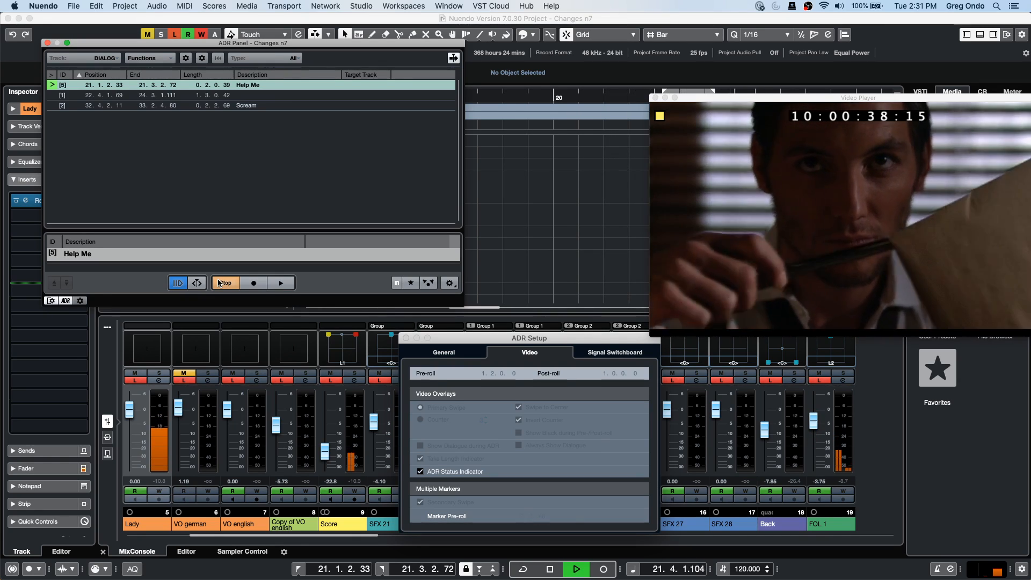
{"action": "left_click", "coordinate": [219, 283]}
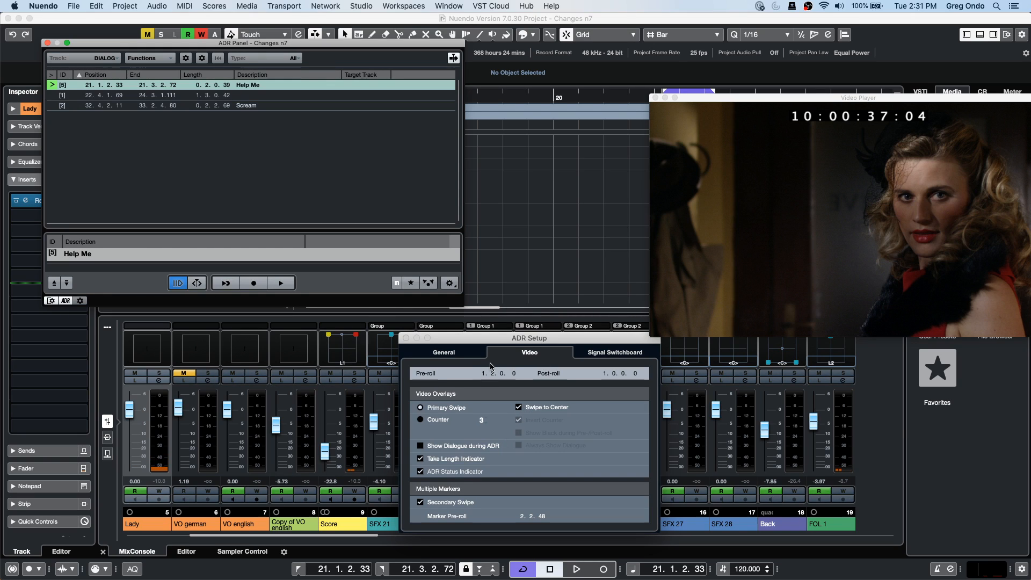
- Move the ADR Panel off the track list, set the Lady track's input to Links - Stereo In and record-enable the track
{"action": "left_click", "coordinate": [446, 353]}
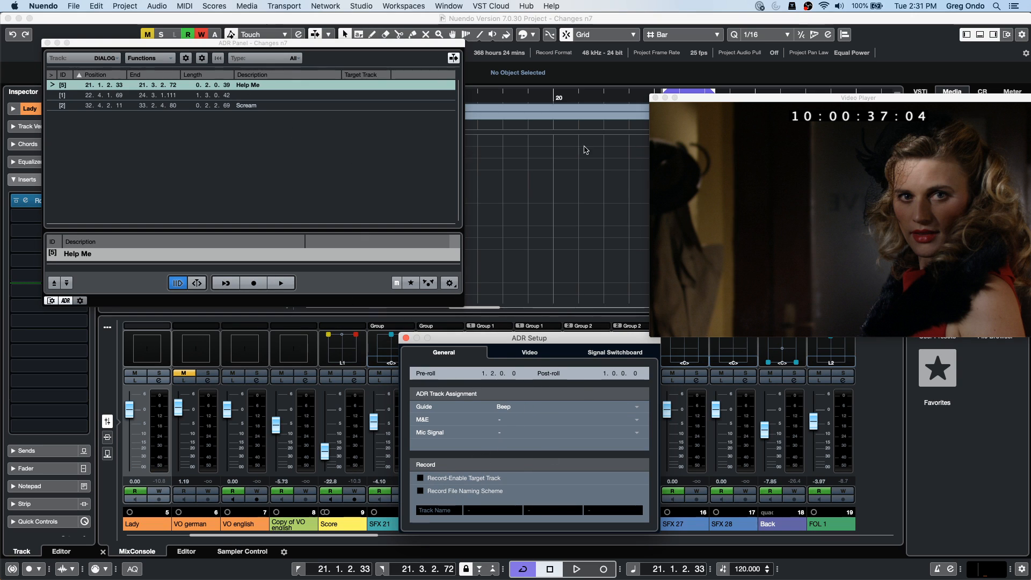
{"action": "left_click_drag", "start_coordinate": [351, 39], "coordinate": [584, 5]}
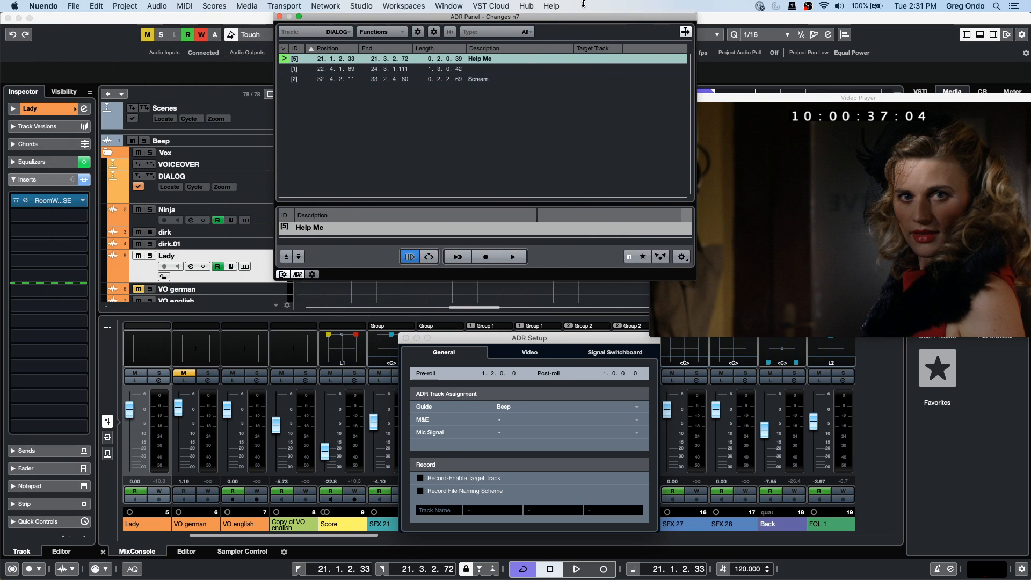
{"action": "left_click", "coordinate": [165, 266]}
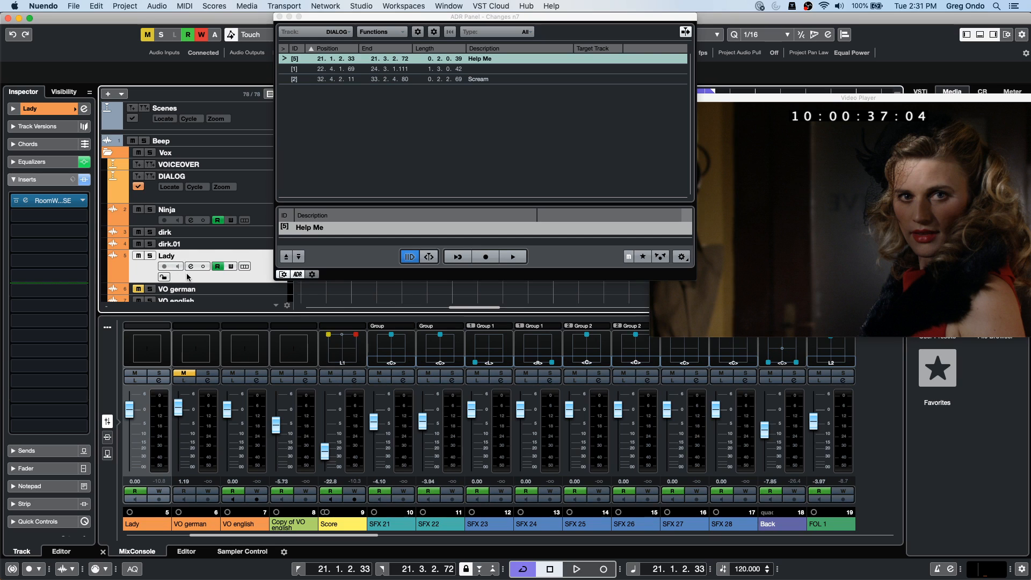
{"action": "left_click", "coordinate": [49, 110]}
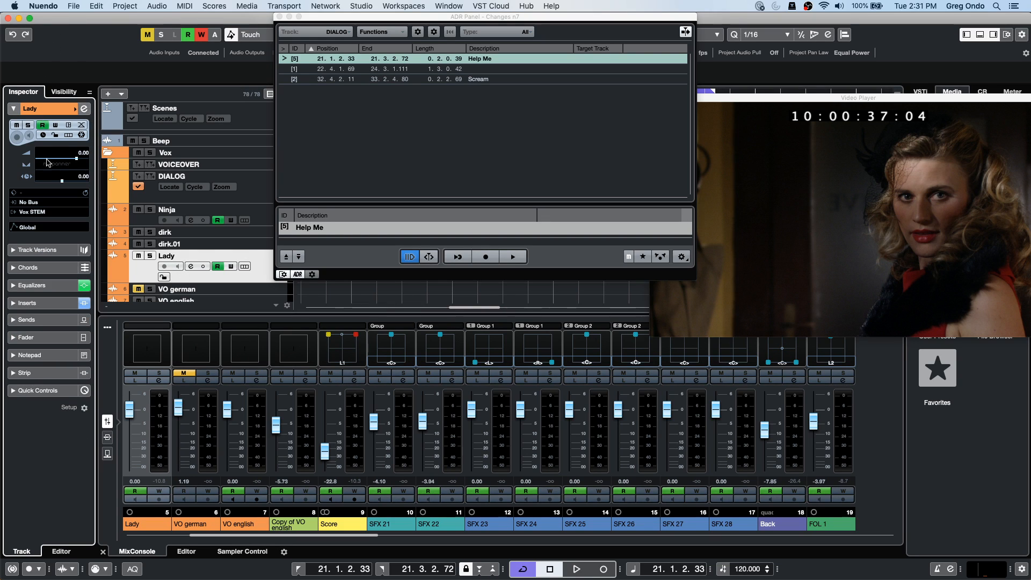
{"action": "left_click", "coordinate": [33, 206]}
{"action": "left_click", "coordinate": [63, 263]}
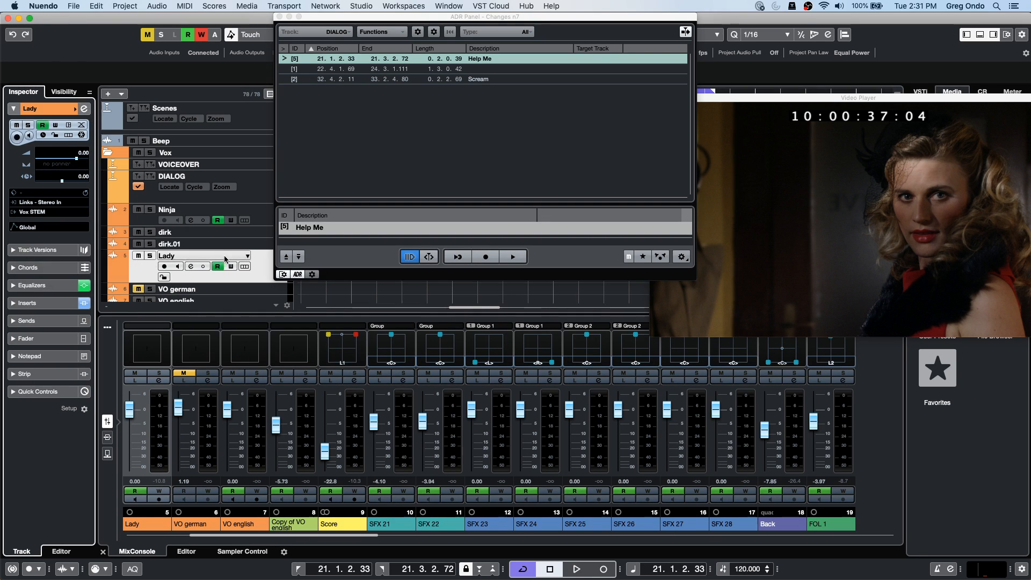
{"action": "left_click", "coordinate": [165, 267]}
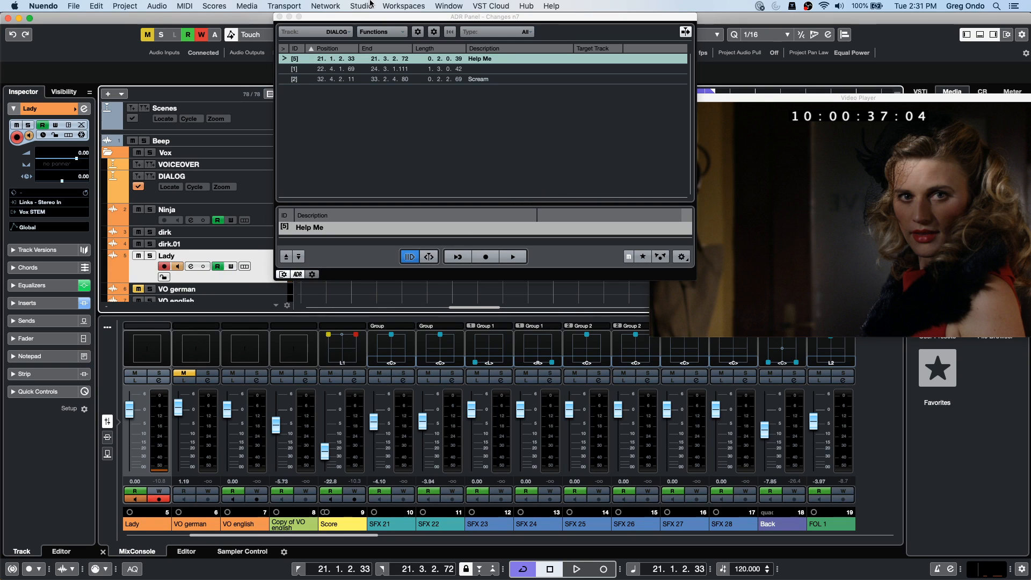
- Move the ADR Panel lower over the mixer and rehearse marker 5 with the Lady track record-enabled
{"action": "left_click_drag", "start_coordinate": [391, 19], "coordinate": [393, 191]}
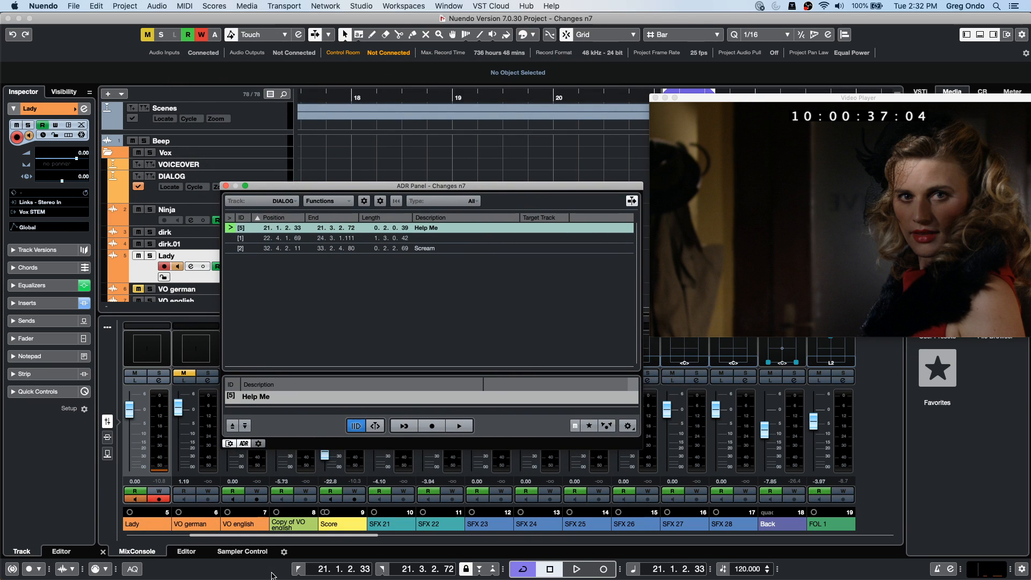
{"action": "left_click", "coordinate": [400, 428]}
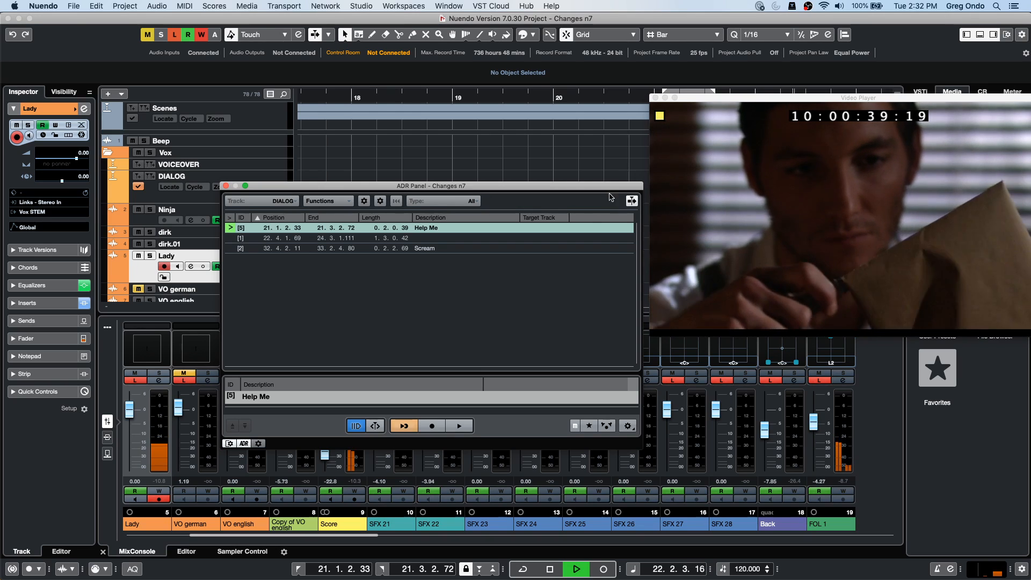
{"action": "left_click", "coordinate": [404, 426]}
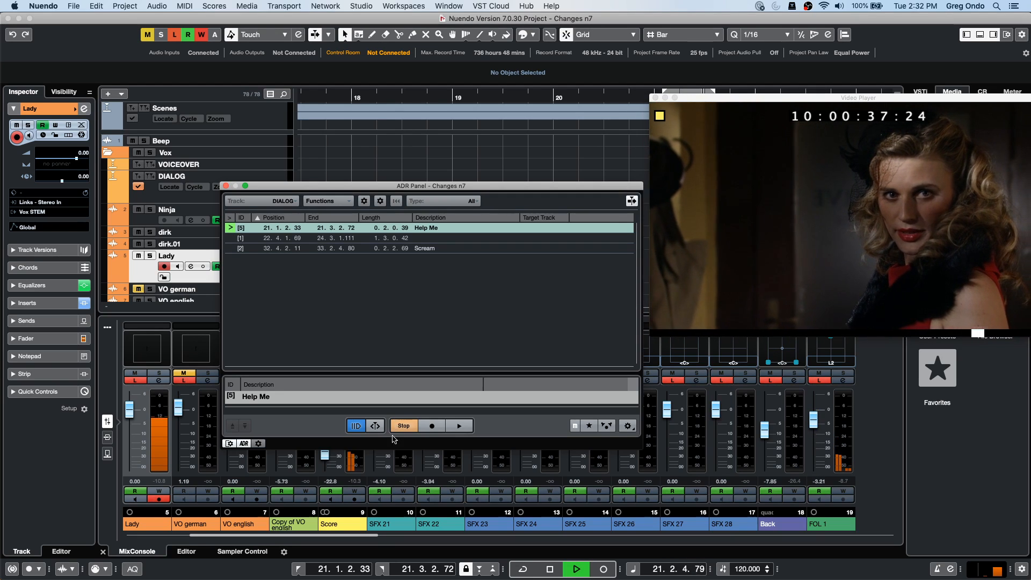
- Record an ADR take of marker 5 (Help Me) on the Lady track and review it
{"action": "left_click", "coordinate": [441, 429]}
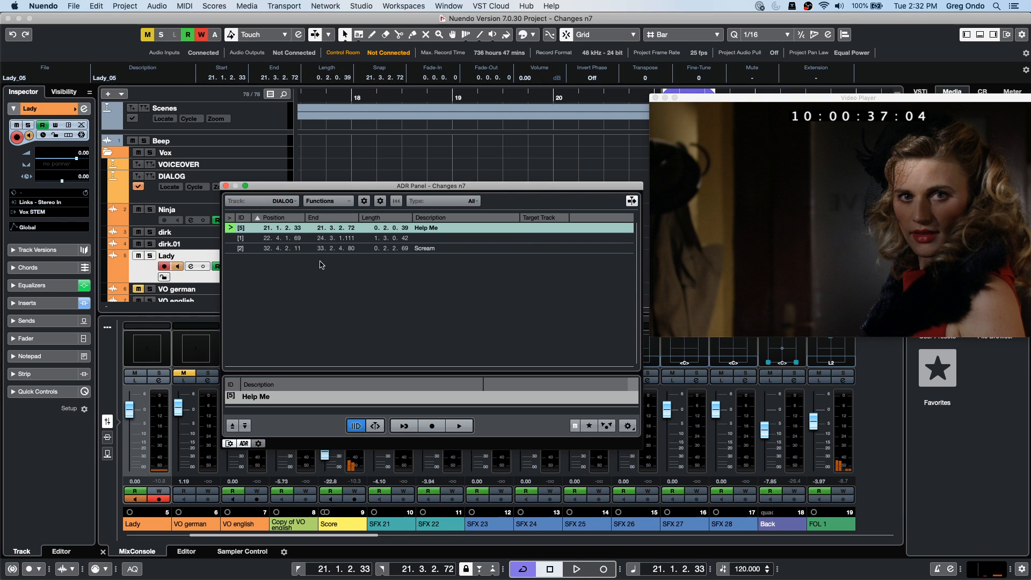
{"action": "left_click", "coordinate": [465, 429]}
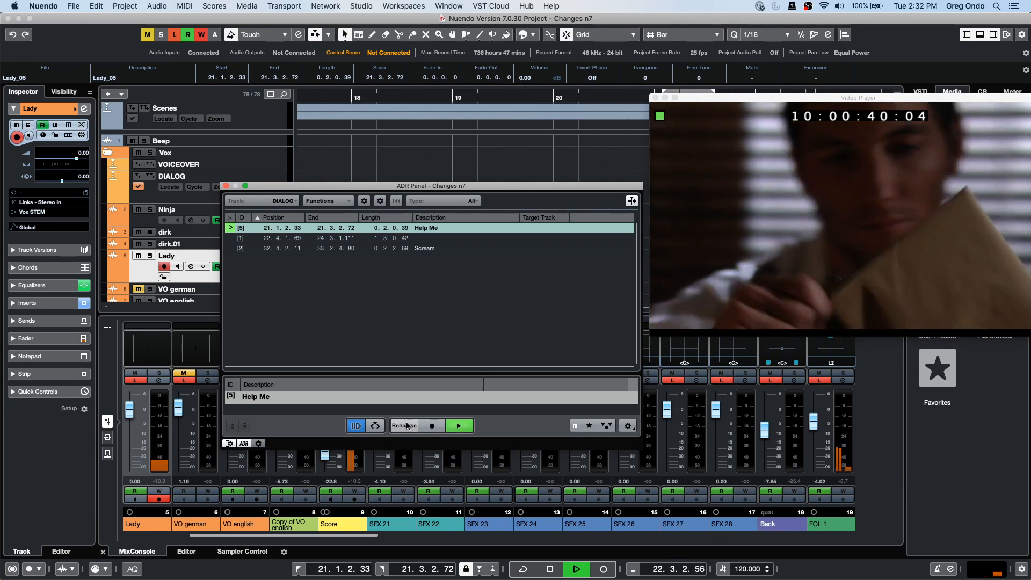
{"action": "left_click", "coordinate": [465, 429]}
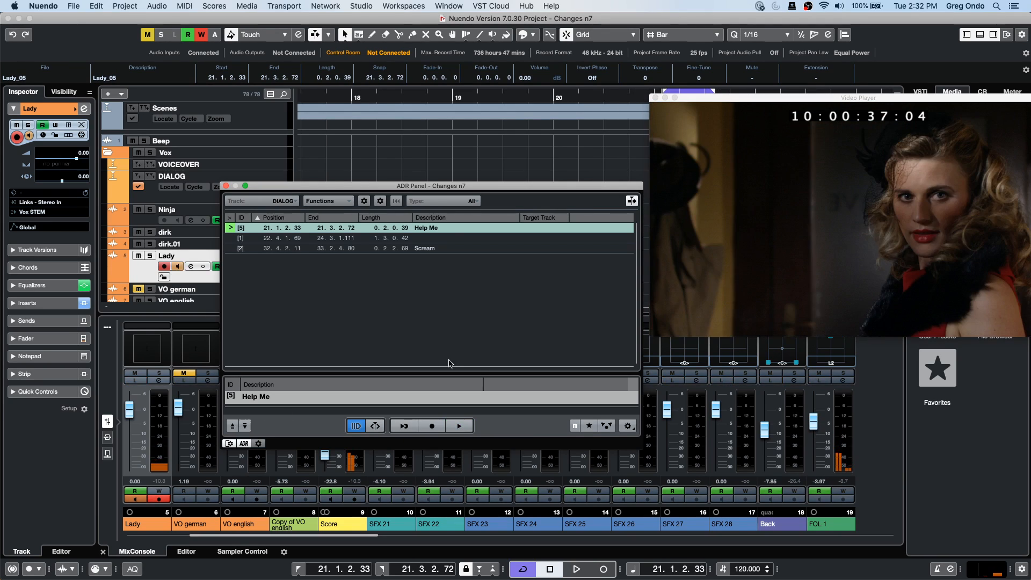
- Enable the ADR Panel's continuous multi-marker mode and record on the Lady track from marker 5 through into marker 1
{"action": "left_click", "coordinate": [376, 424]}
{"action": "left_click_drag", "start_coordinate": [503, 191], "coordinate": [499, 338]}
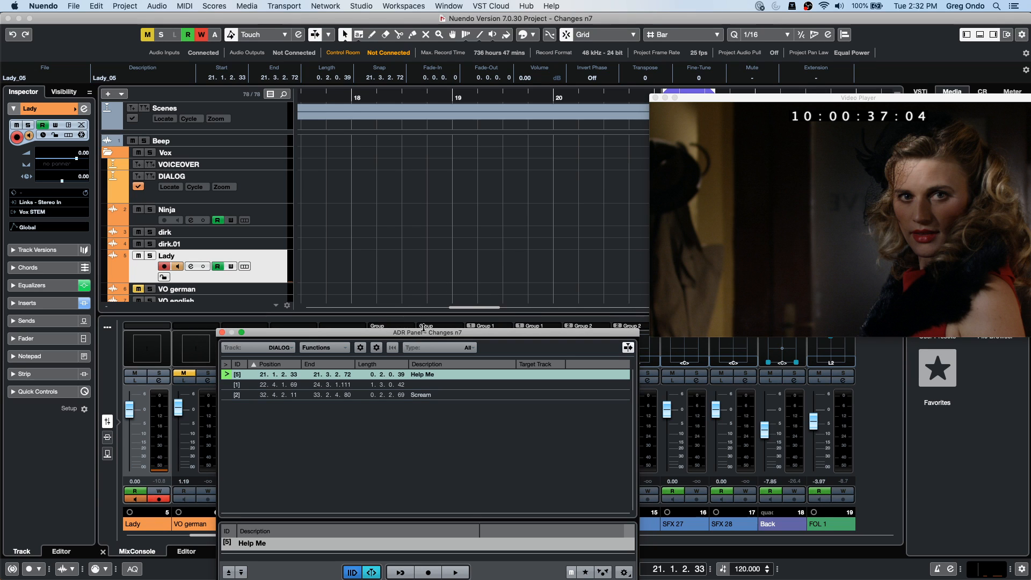
{"action": "left_click_drag", "start_coordinate": [426, 332], "coordinate": [428, 195]}
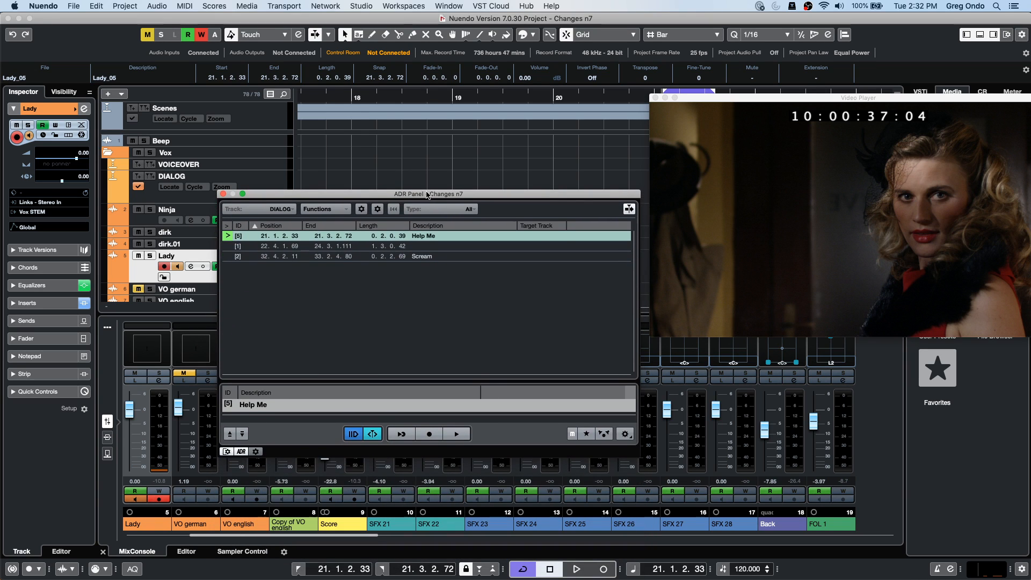
{"action": "left_click", "coordinate": [425, 433]}
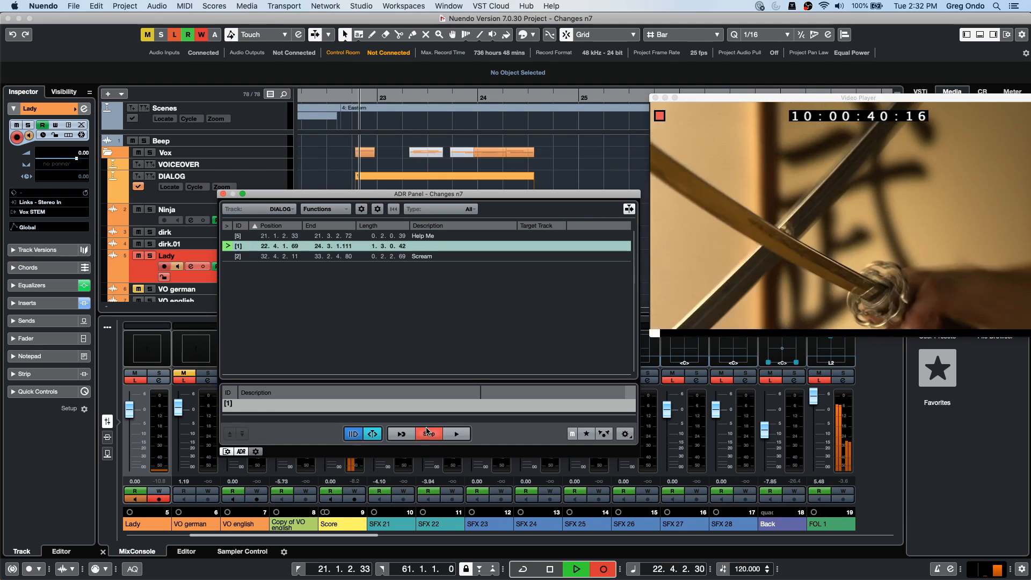
{"action": "left_click", "coordinate": [427, 431]}
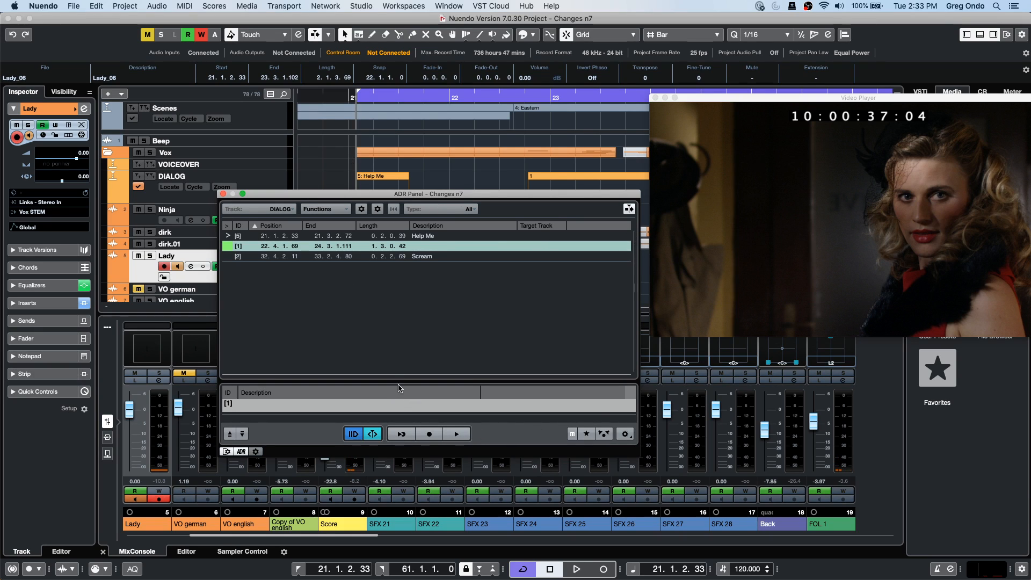
- Move the ADR Panel up, enable Show Dialogue during ADR in the ADR Setup video overlays, and record again from marker 5
{"action": "left_click_drag", "start_coordinate": [469, 194], "coordinate": [430, 38]}
{"action": "left_click", "coordinate": [585, 278]}
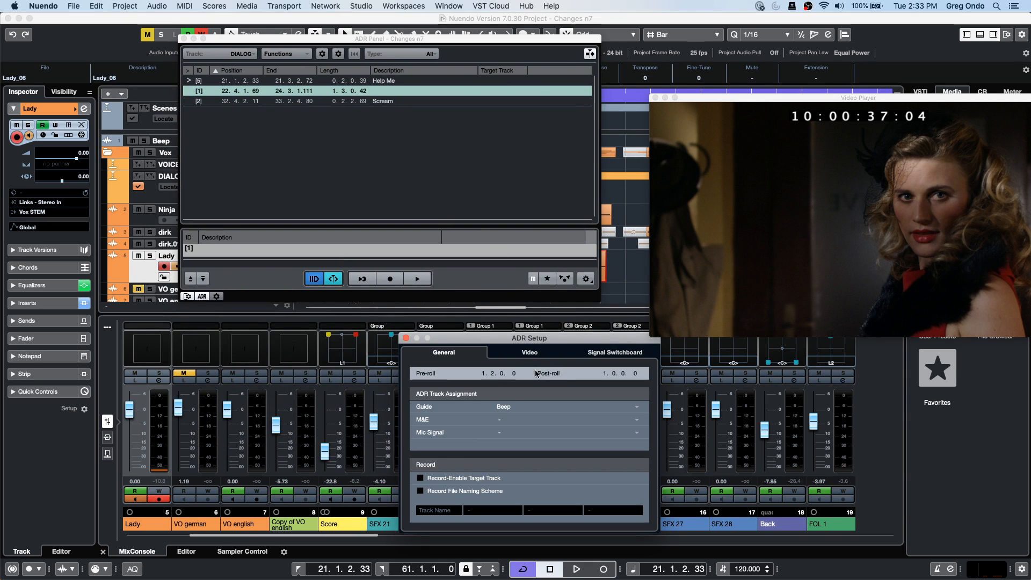
{"action": "left_click", "coordinate": [529, 353]}
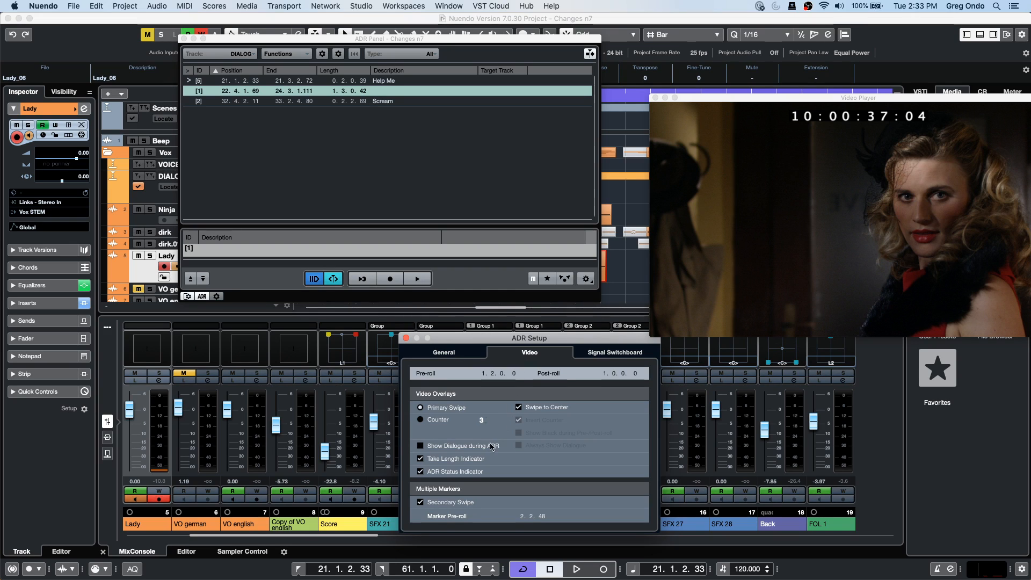
{"action": "left_click", "coordinate": [611, 353]}
{"action": "left_click", "coordinate": [460, 352]}
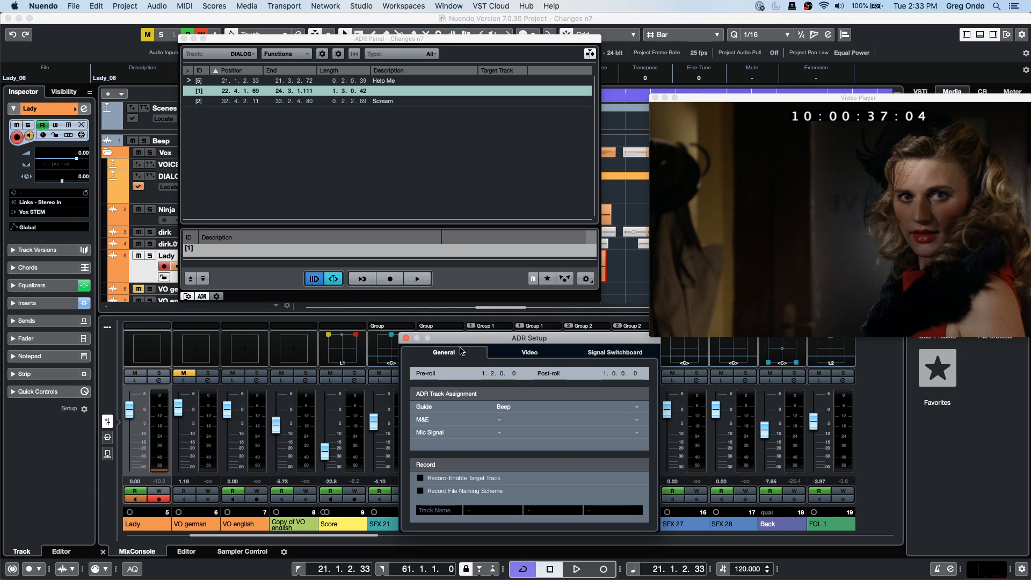
{"action": "left_click", "coordinate": [510, 353]}
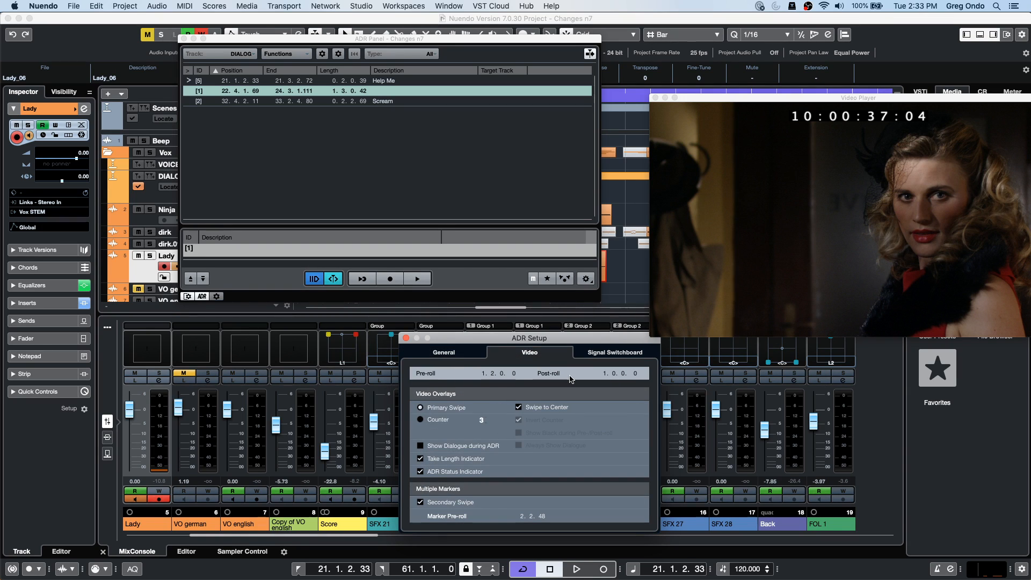
{"action": "left_click", "coordinate": [420, 446]}
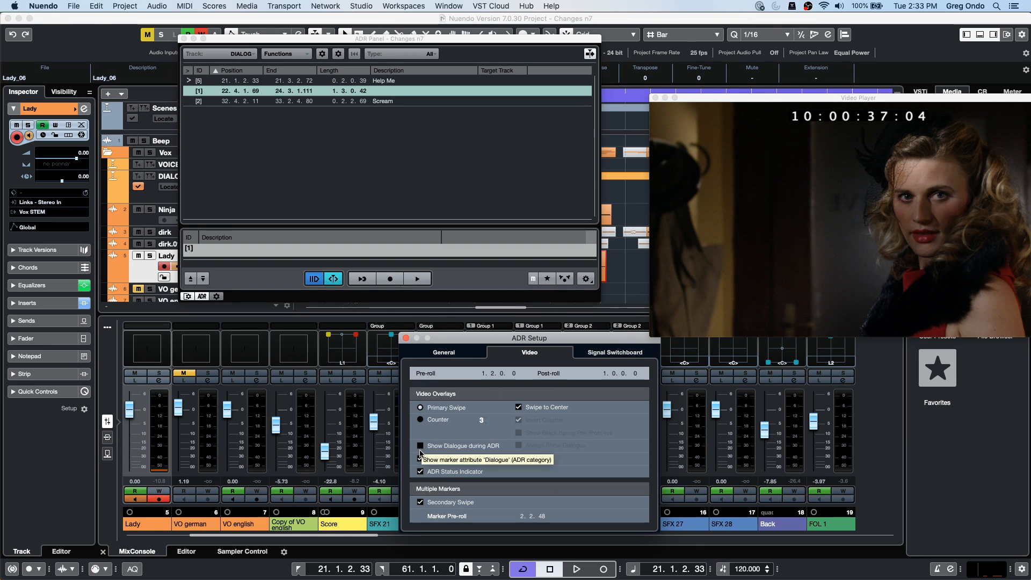
{"action": "left_click", "coordinate": [374, 283]}
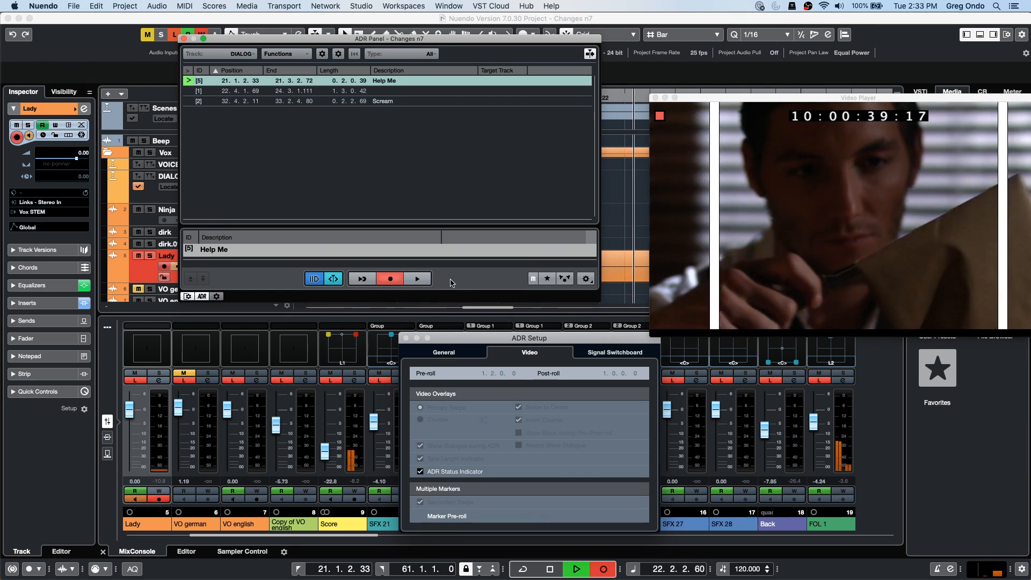
- Select marker 2 (Scream), rehearse it, and record and review a take on the Lady track
{"action": "left_click", "coordinate": [185, 102]}
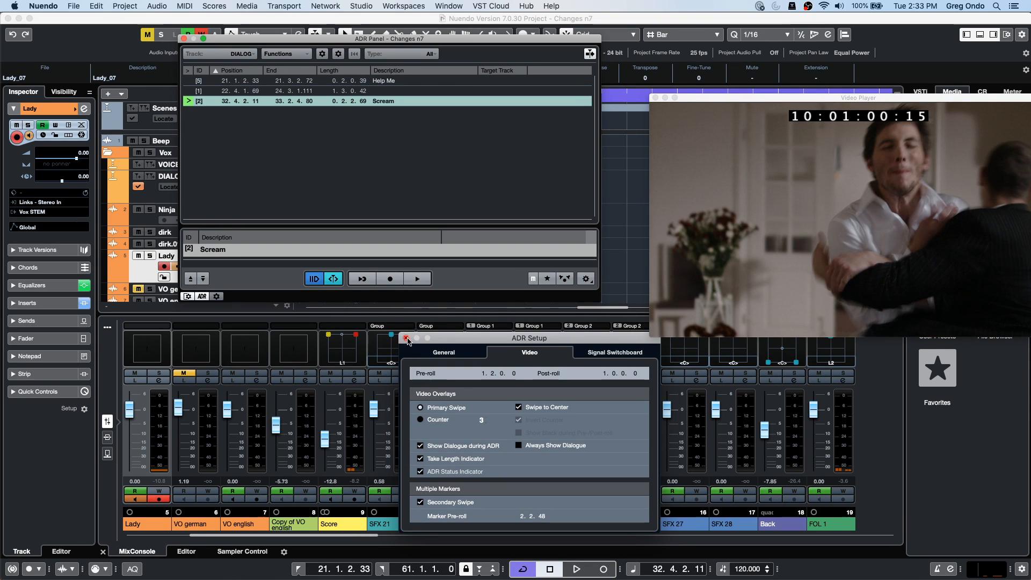
{"action": "left_click", "coordinate": [362, 278]}
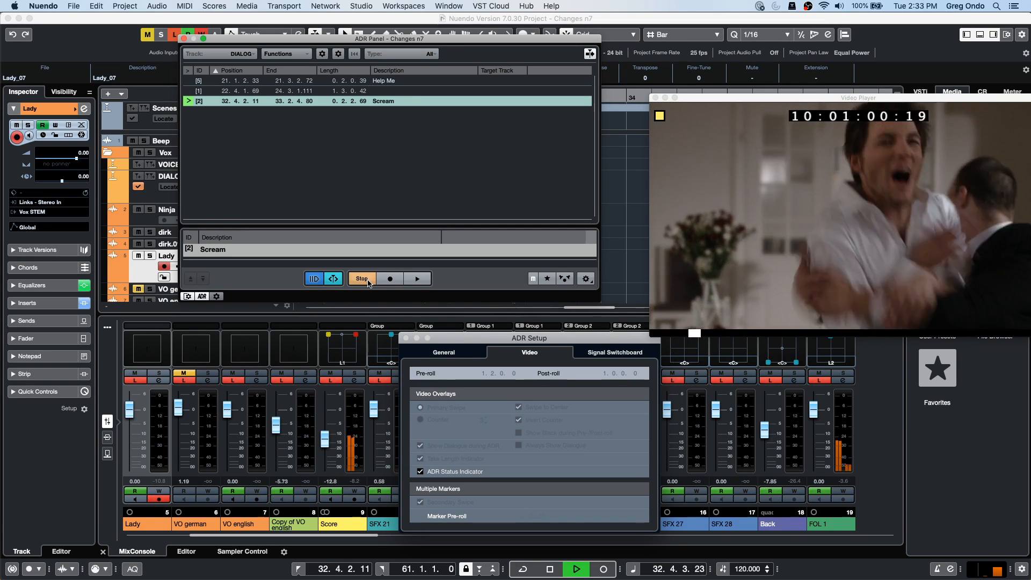
{"action": "left_click", "coordinate": [397, 278]}
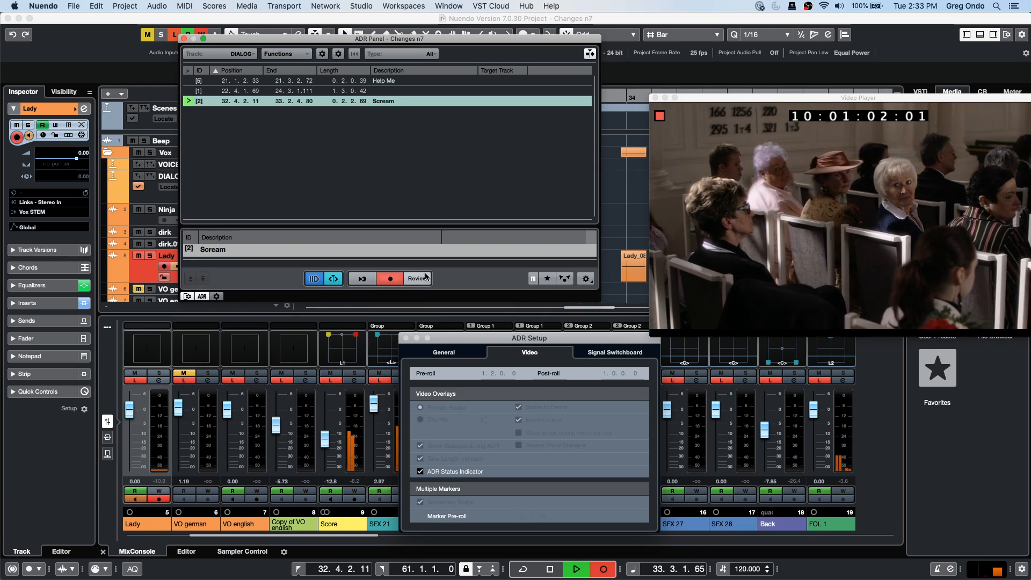
{"action": "left_click", "coordinate": [391, 278]}
{"action": "left_click", "coordinate": [417, 278]}
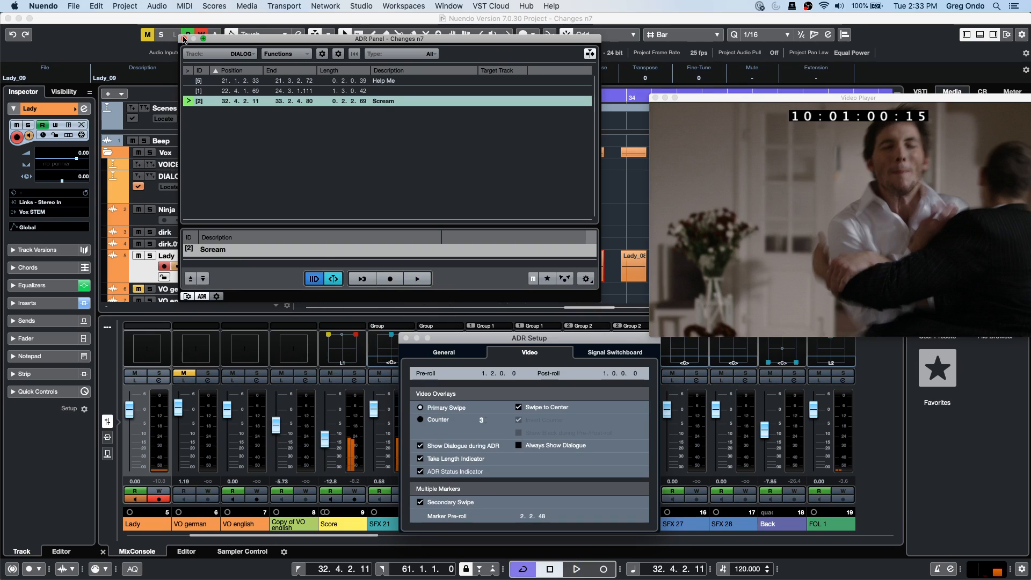
- Close the ADR Panel and Video Player, quit Nuendo without saving Changes n7, and close the Video Player in the Cubase project
{"action": "left_click", "coordinate": [183, 39]}
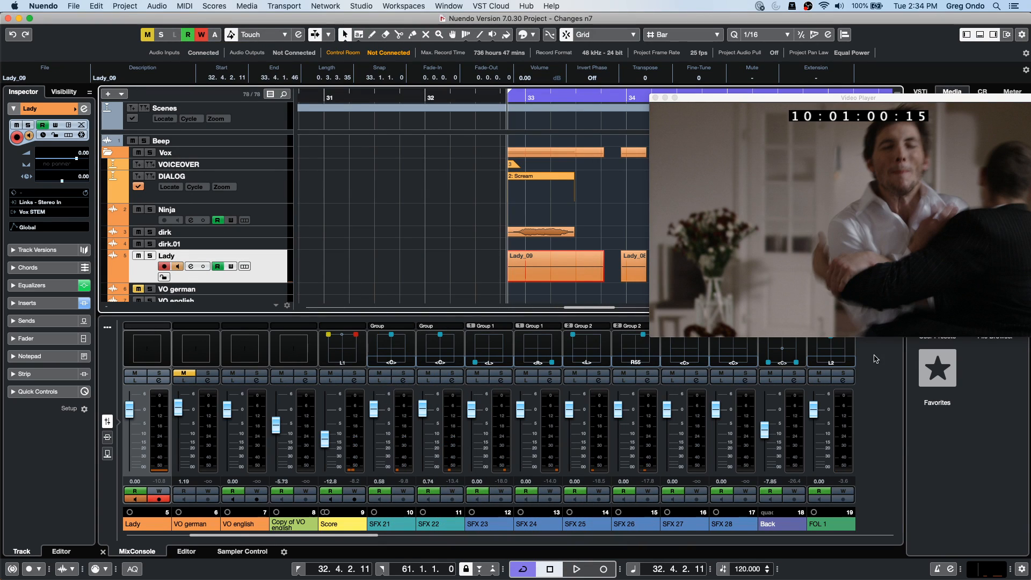
{"action": "left_click", "coordinate": [654, 98]}
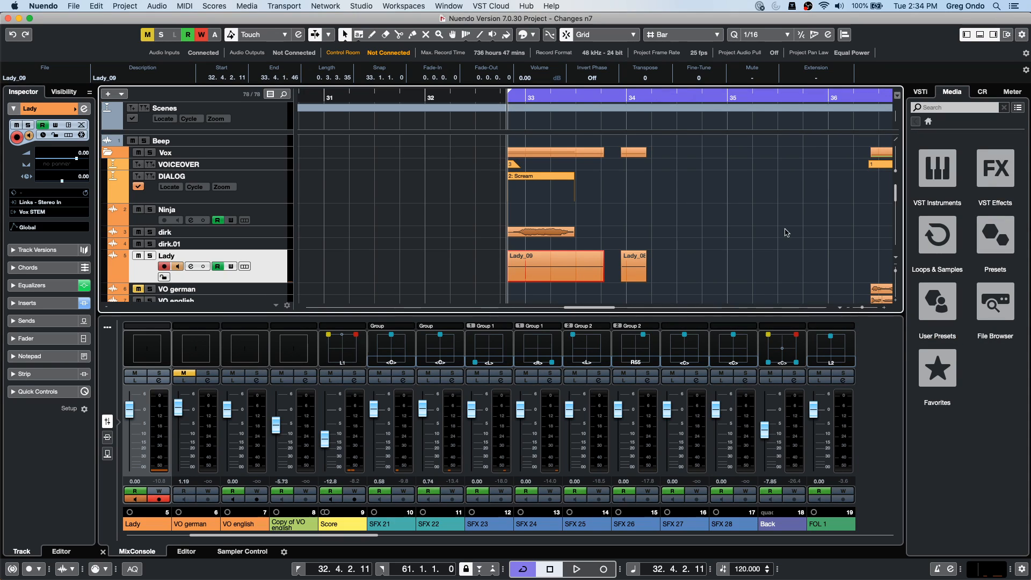
{"action": "left_click", "coordinate": [56, 9]}
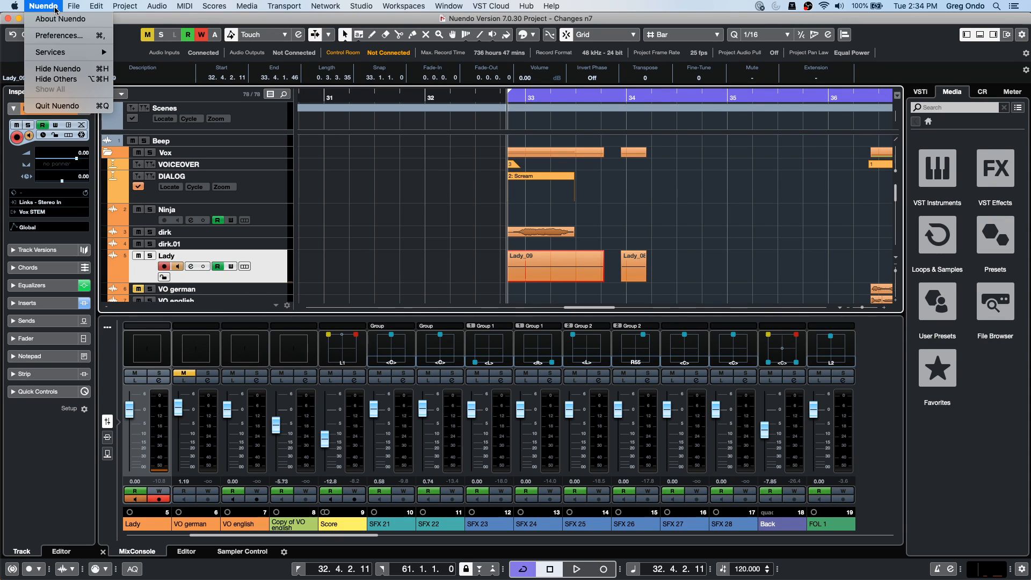
{"action": "left_click", "coordinate": [79, 107]}
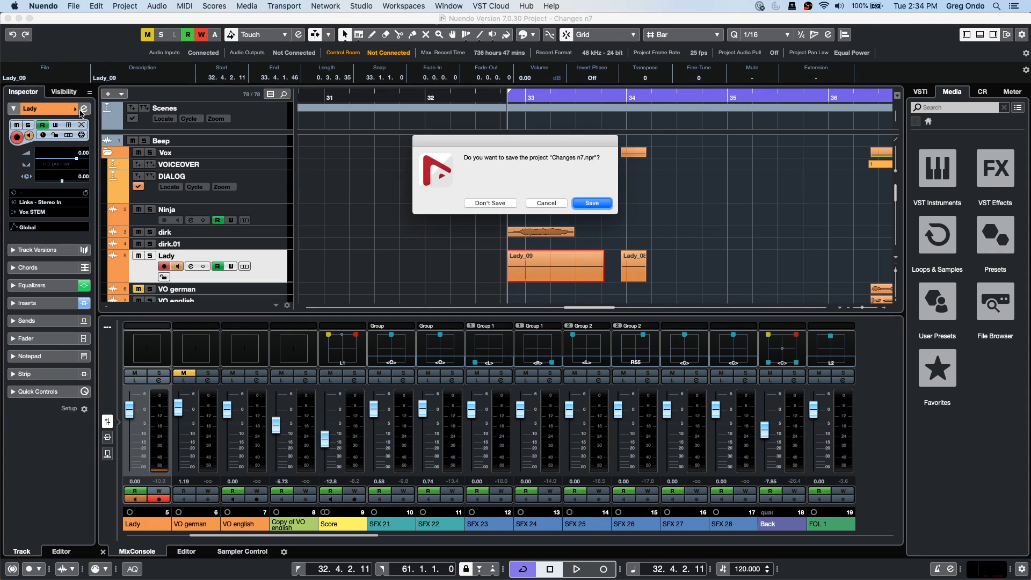
{"action": "left_click", "coordinate": [507, 203]}
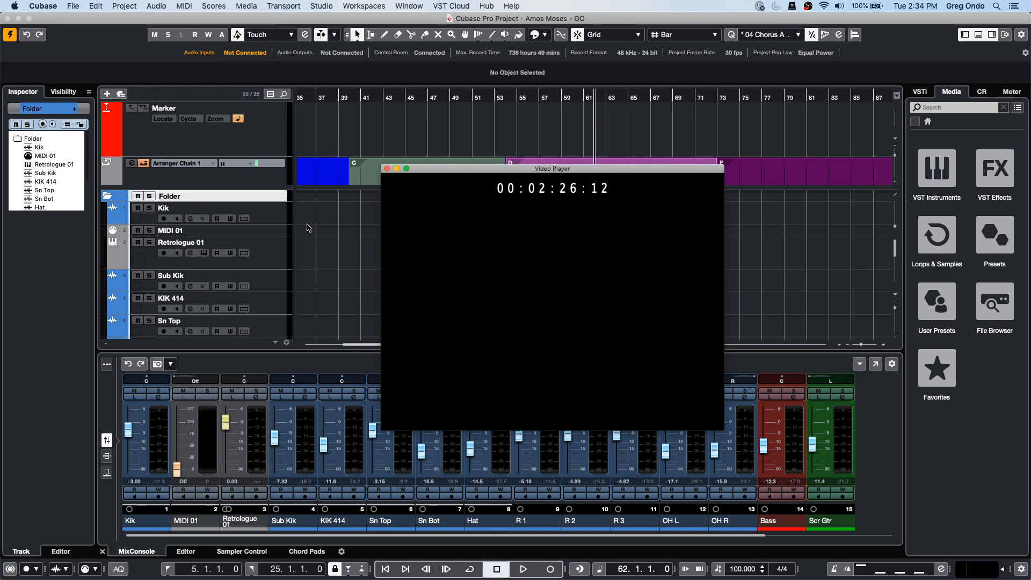
{"action": "left_click", "coordinate": [386, 169]}
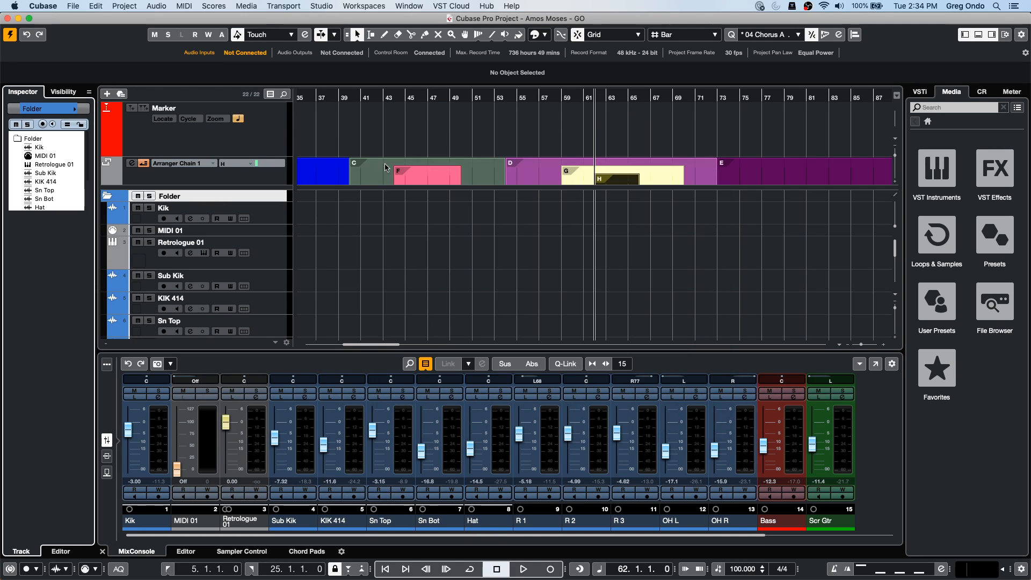
- Place the Ambient Lounge loop Atonal - 07 - Audio - Tense Synth on the KIK 414 track at bar 48 and turn off its Musical Mode
{"action": "left_click", "coordinate": [984, 230]}
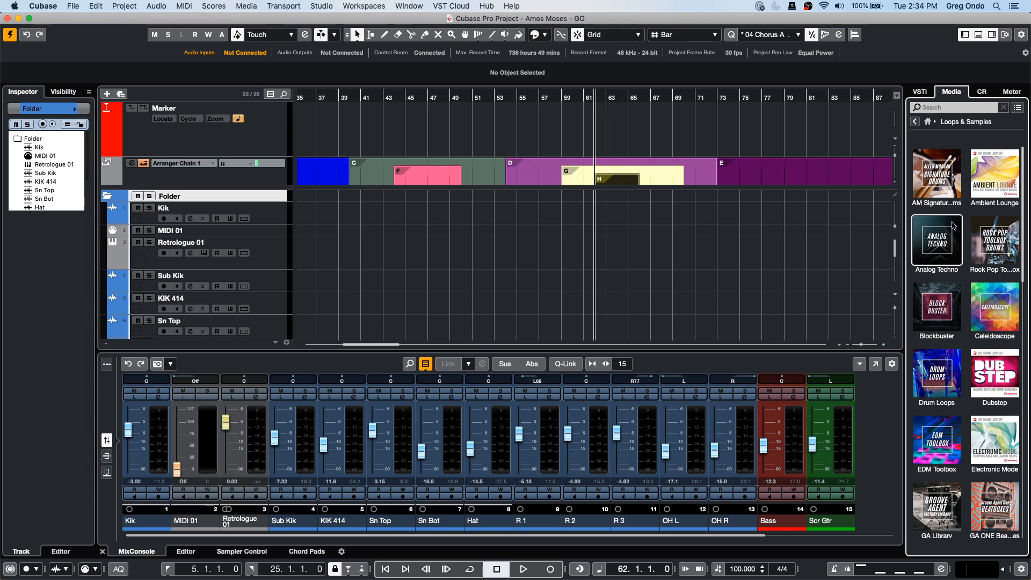
{"action": "left_click", "coordinate": [995, 338]}
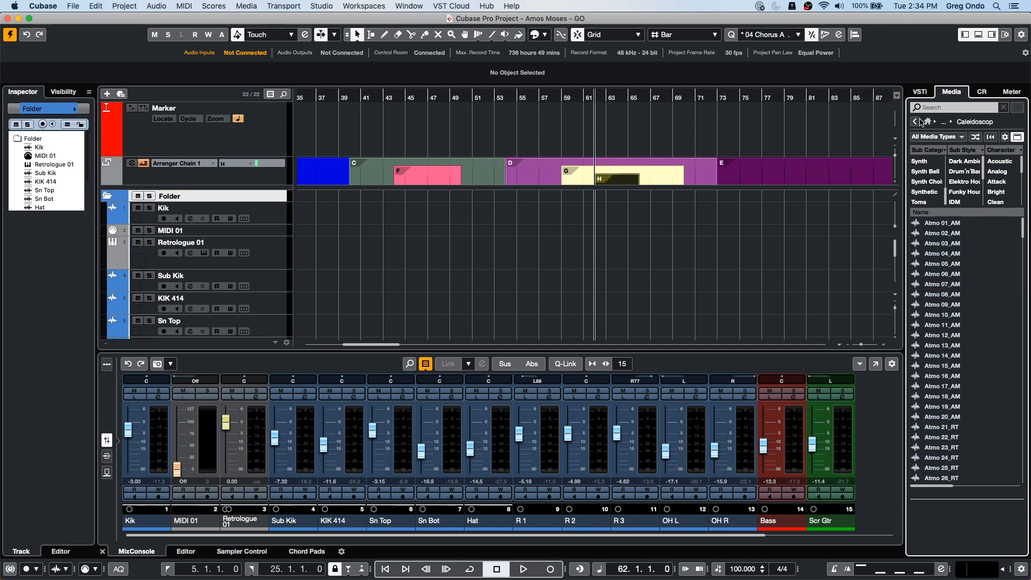
{"action": "left_click", "coordinate": [915, 121]}
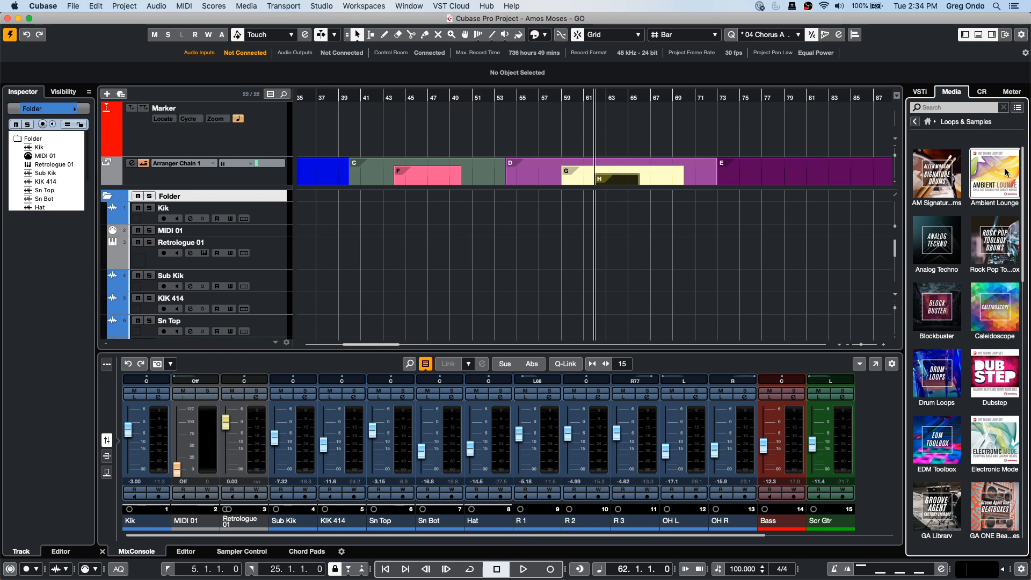
{"action": "left_click", "coordinate": [1006, 171]}
{"action": "mouse_move", "coordinate": [961, 284]}
{"action": "left_mouse_down"}
{"action": "mouse_move", "coordinate": [464, 282]}
{"action": "mouse_move", "coordinate": [458, 266]}
{"action": "mouse_move", "coordinate": [439, 304]}
{"action": "left_mouse_up"}
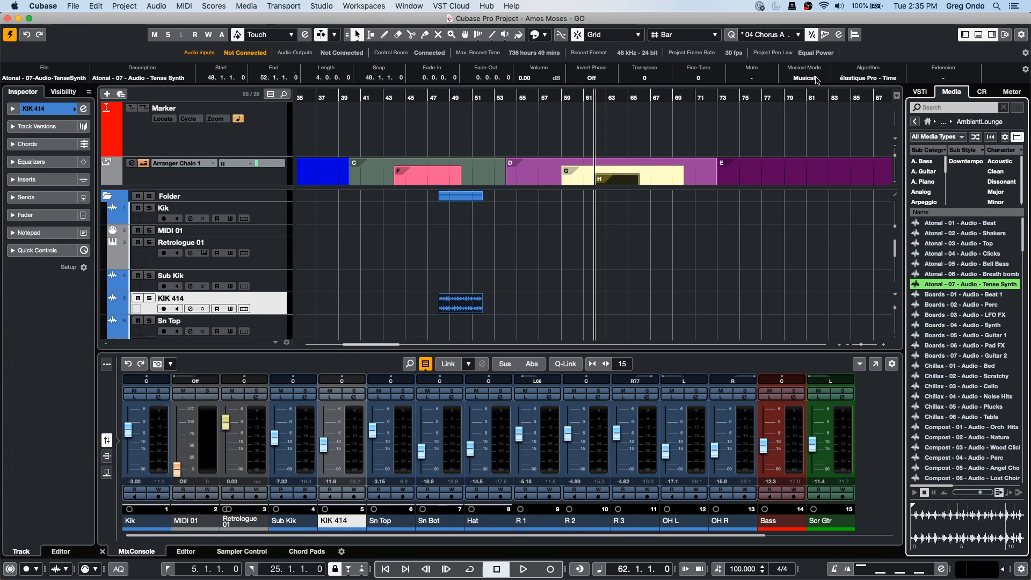
{"action": "left_click", "coordinate": [816, 81]}
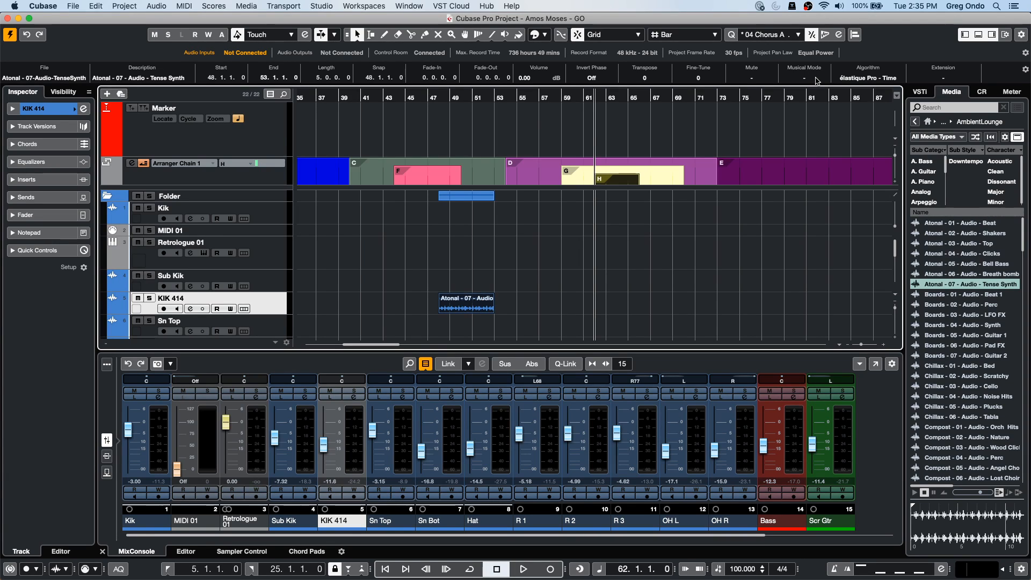
- Place the loop Boards - 03 - Audio - LFO FX on the KIK 414 track at bar 62 and try switching its Musical Mode
{"action": "left_click_drag", "start_coordinate": [951, 315], "coordinate": [593, 296]}
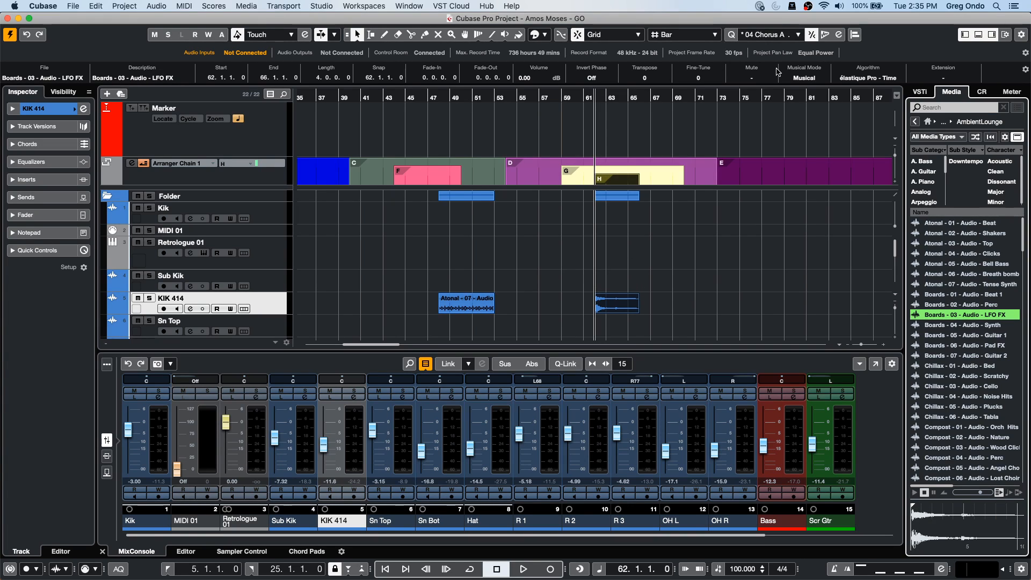
{"action": "left_click", "coordinate": [805, 79]}
{"action": "left_click", "coordinate": [805, 80]}
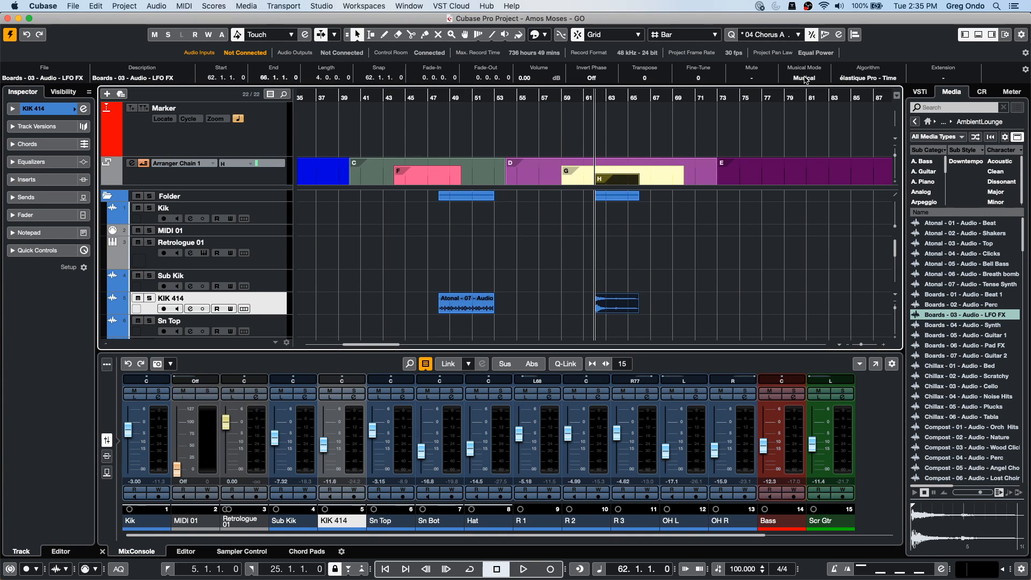
{"action": "left_click", "coordinate": [805, 79]}
- Switch Musical Mode off and on repeatedly for the LFO FX event to compare its length, ending with it enabled
{"action": "left_click_drag", "start_coordinate": [616, 98], "coordinate": [615, 171]}
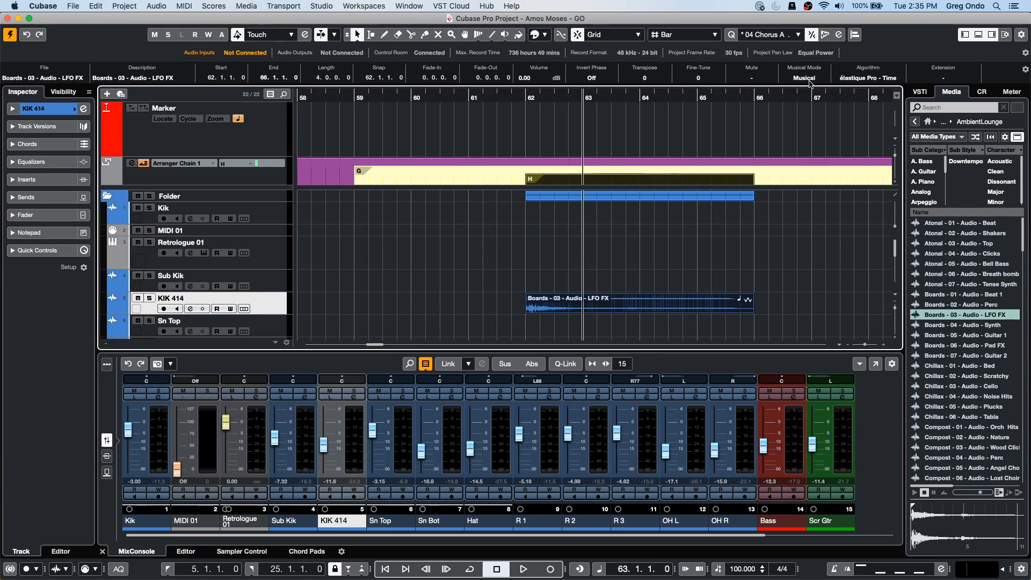
{"action": "left_click", "coordinate": [807, 78]}
{"action": "left_click", "coordinate": [804, 78]}
{"action": "left_click", "coordinate": [802, 79]}
{"action": "left_click", "coordinate": [803, 79]}
{"action": "left_click", "coordinate": [802, 79]}
{"action": "left_click", "coordinate": [802, 79]}
{"action": "left_click", "coordinate": [803, 79]}
{"action": "left_click", "coordinate": [803, 79]}
{"action": "left_click", "coordinate": [803, 79]}
{"action": "left_click", "coordinate": [802, 79]}
- Open Studio Setup, examine the Generic Remote control assignments, and close the dialog
{"action": "left_click", "coordinate": [326, 6]}
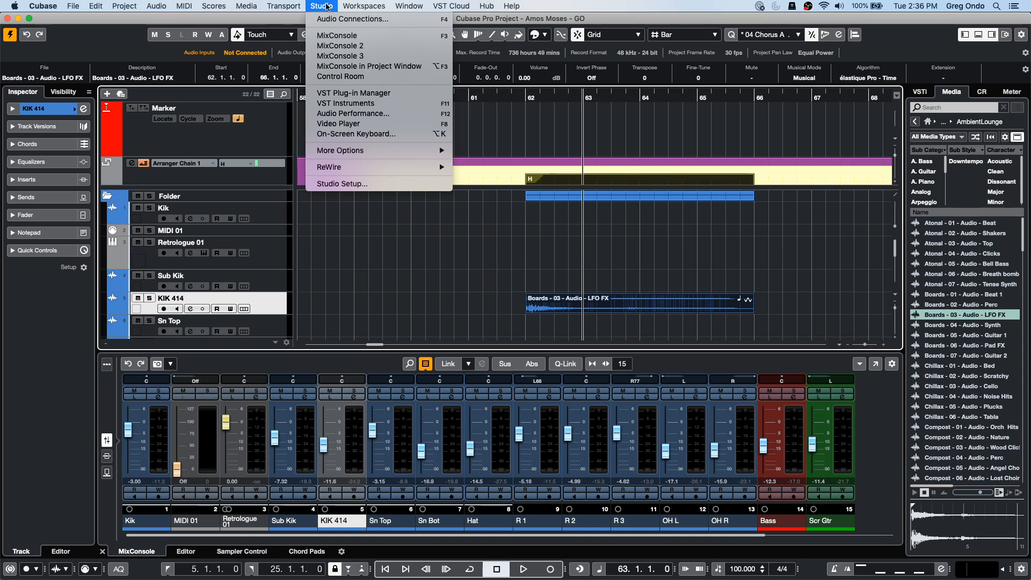
{"action": "left_click", "coordinate": [361, 184]}
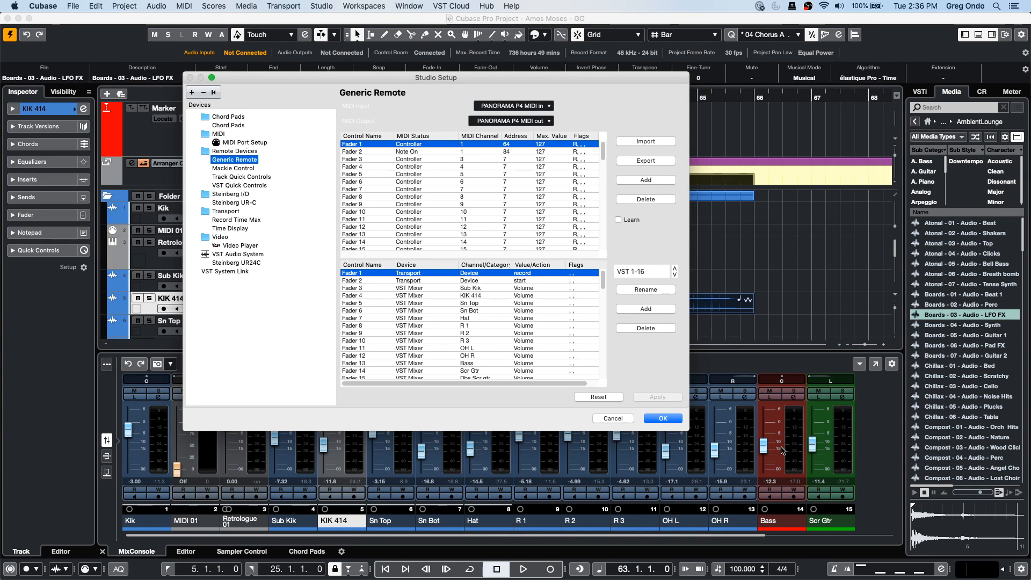
{"action": "left_click", "coordinate": [669, 422]}
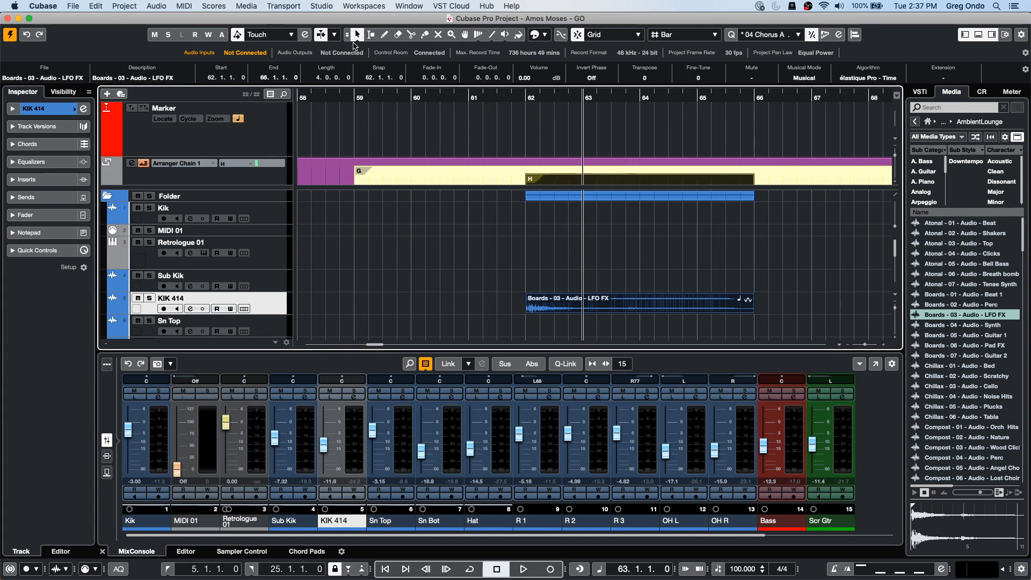
- Switch to OBS to access the streaming controls
{"action": "key", "text": "super+Tab"}
{"action": "key", "text": "super+Tab"}
{"action": "key", "text": "super+Tab"}
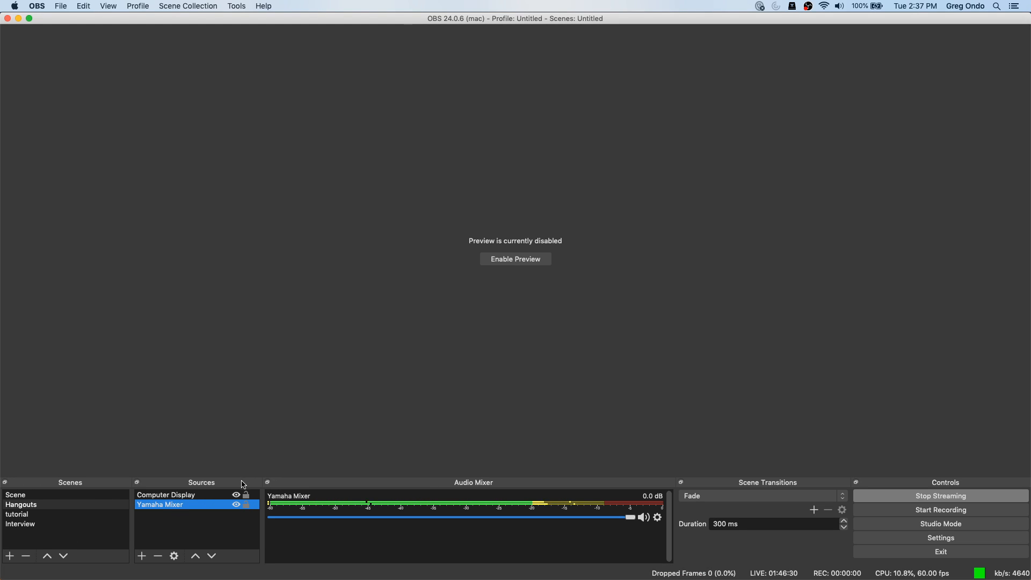
- Open the Yamaha Mixer source's properties, examine the available audio devices, and close the properties unchanged
{"action": "double_click", "coordinate": [205, 506]}
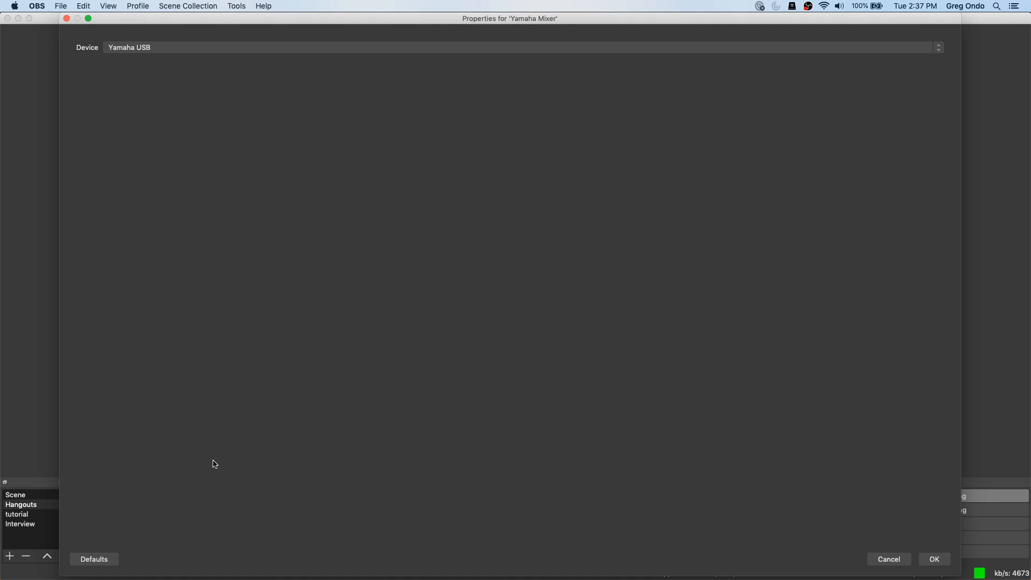
{"action": "left_click", "coordinate": [171, 47]}
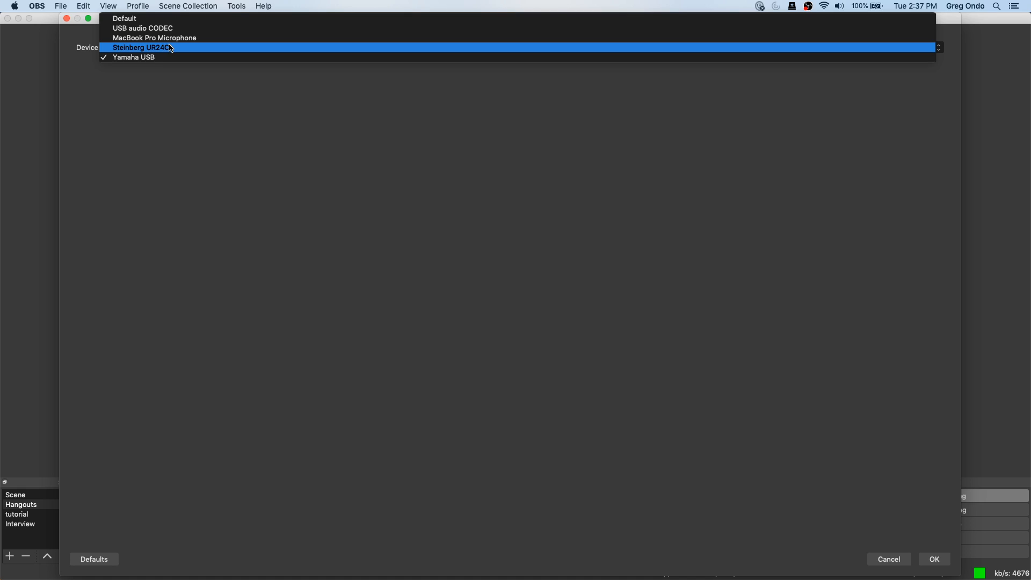
{"action": "left_click", "coordinate": [137, 109]}
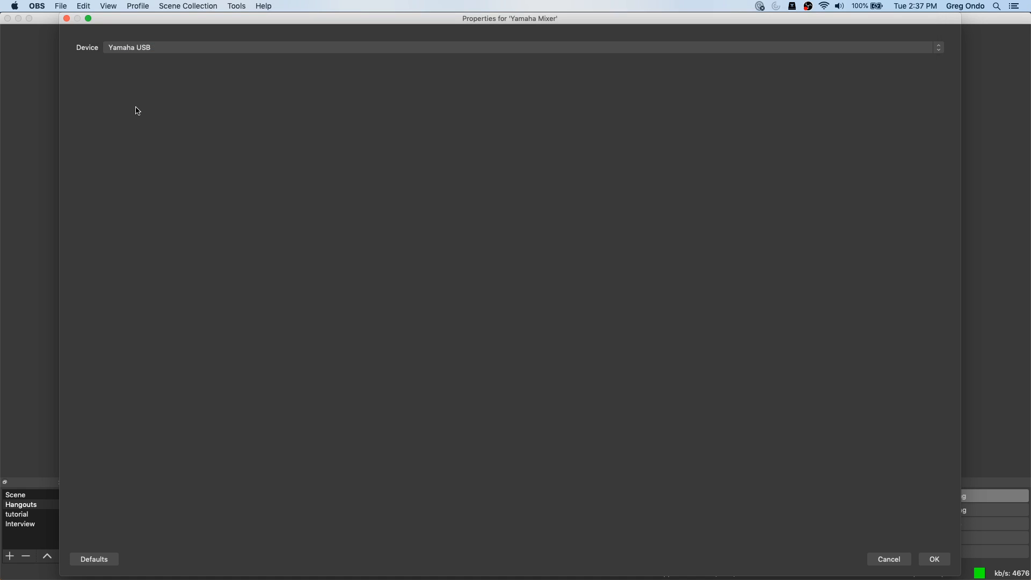
{"action": "left_click", "coordinate": [67, 19]}
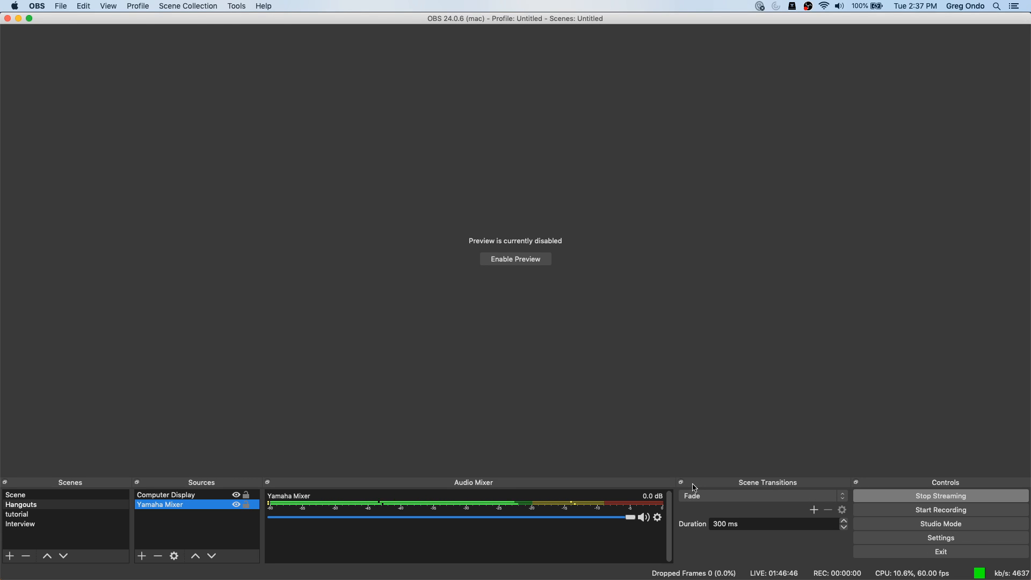
- Switch to Safari to check the YouTube Studio live streaming page and return to OBS
{"action": "key", "text": "super+Tab"}
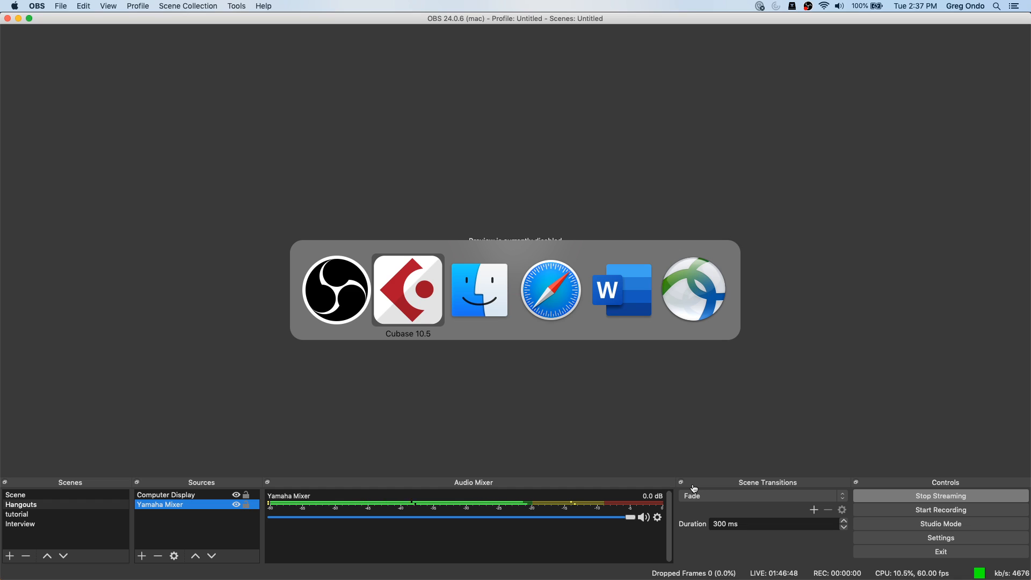
{"action": "key", "text": "super+Tab"}
{"action": "key", "text": "super+Tab"}
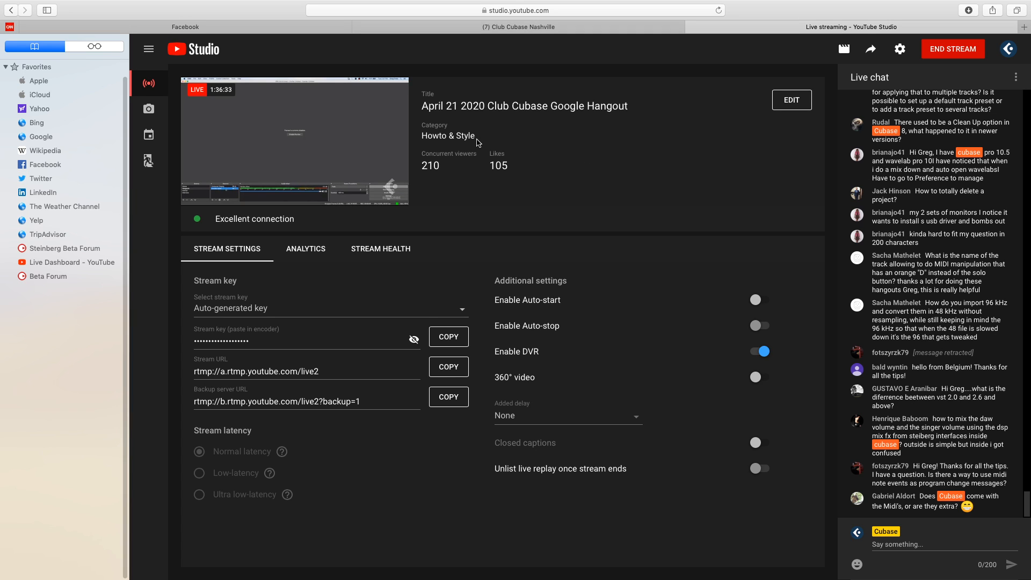
{"action": "key", "text": "super+Tab"}
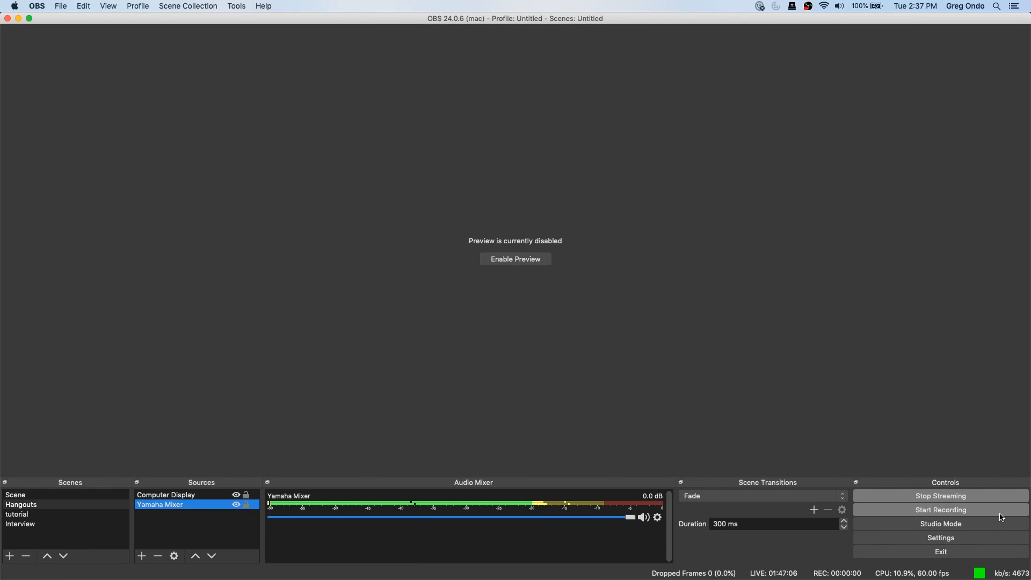
- Open the OBS settings, examine the Stream service, server and key section, and close the dialog
{"action": "left_click", "coordinate": [941, 537]}
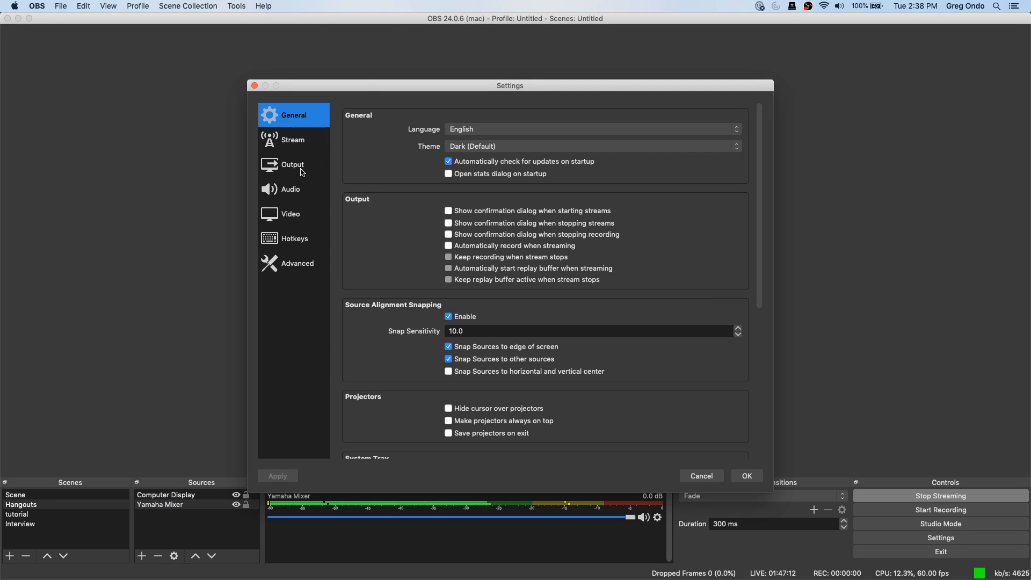
{"action": "left_click", "coordinate": [297, 141]}
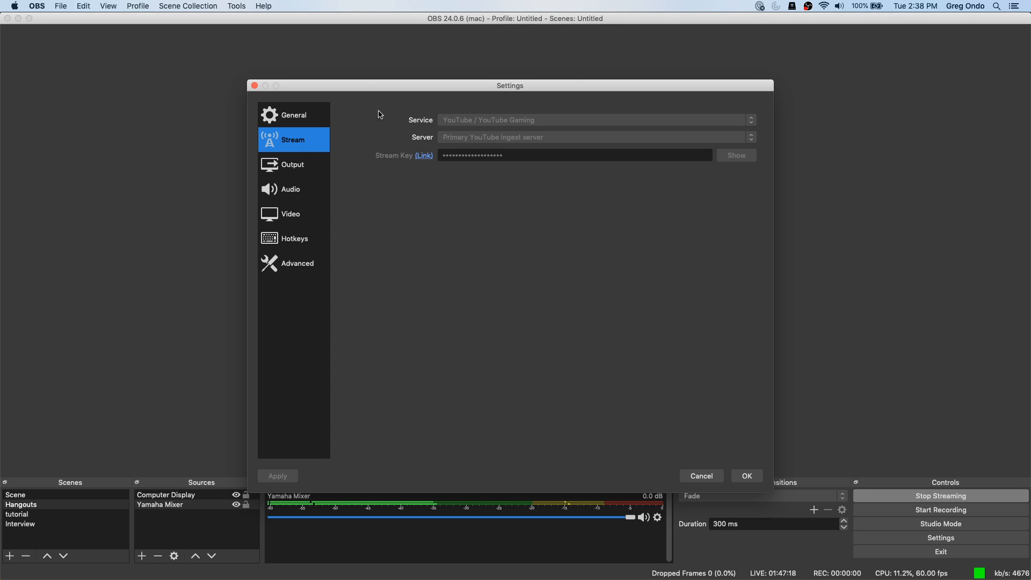
{"action": "left_click", "coordinate": [255, 86]}
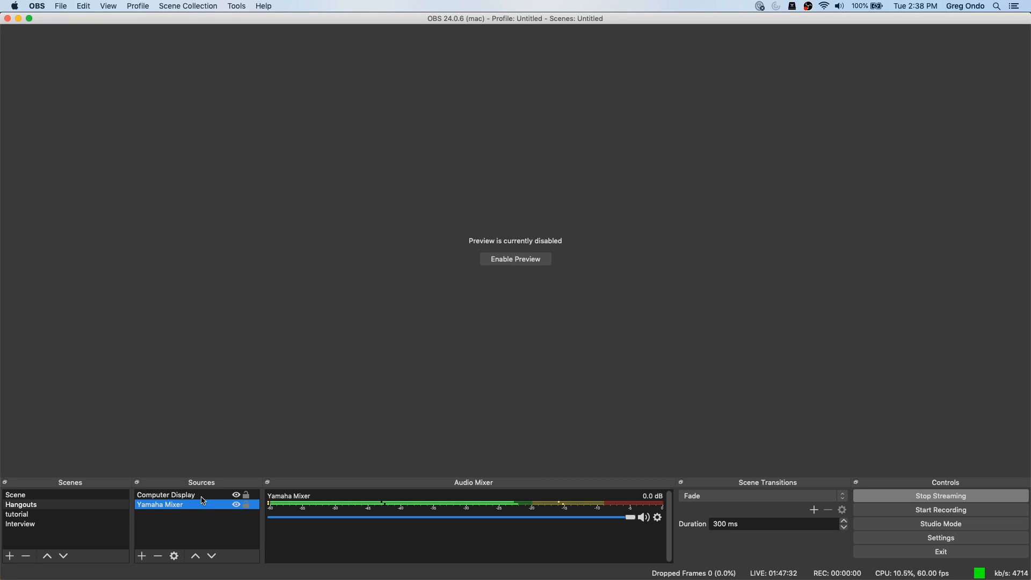
- Review the live stream preview and stream settings in YouTube Studio in Safari, and switch to Cubase
{"action": "key", "text": "super+Tab"}
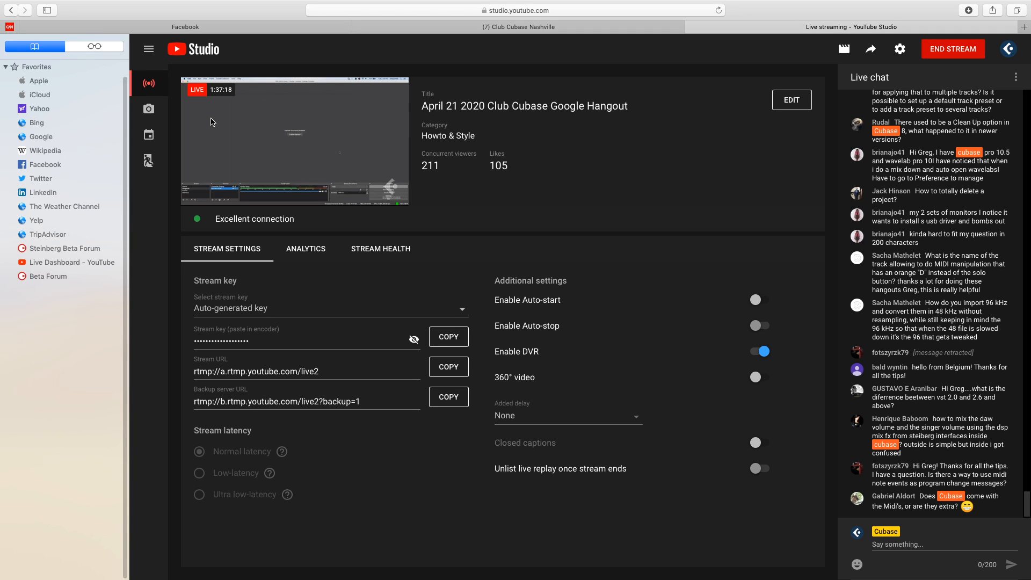
{"action": "mouse_move", "coordinate": [318, 148]}
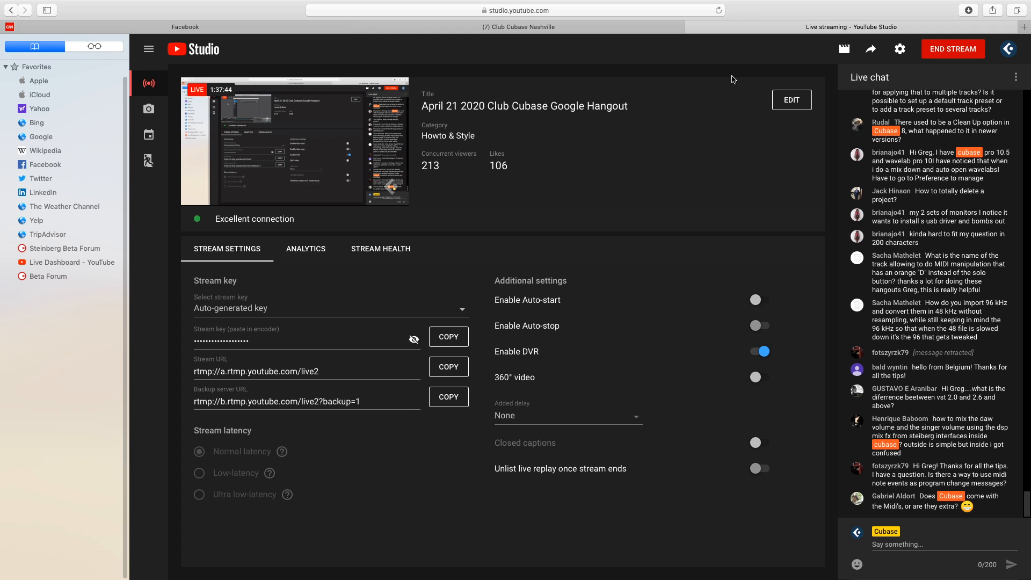
{"action": "key", "text": "super+Tab"}
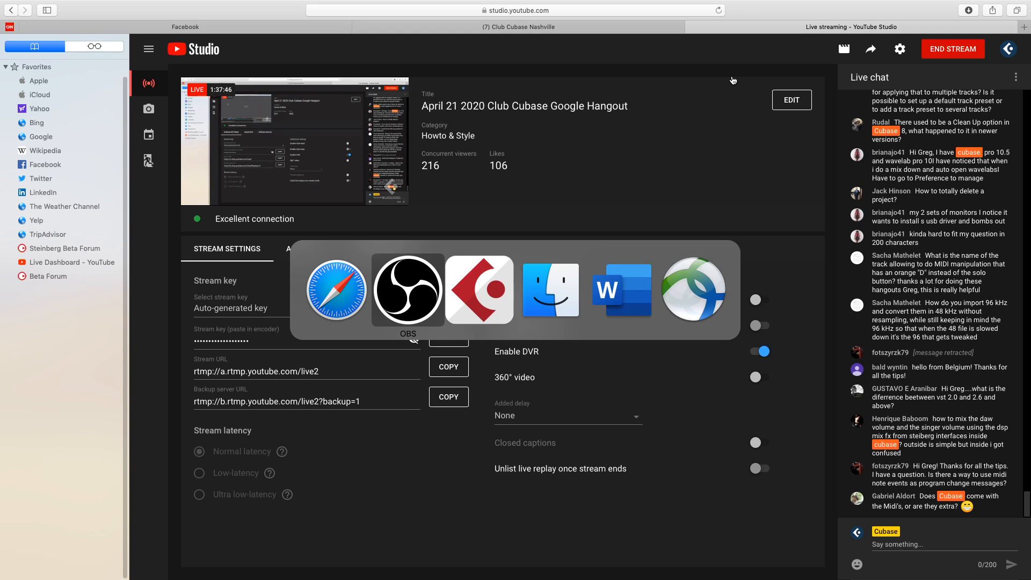
{"action": "key", "text": "super+Tab"}
{"action": "key", "text": "super+Tab"}
{"action": "key", "text": "super+Tab"}
{"action": "key", "text": "super+Tab"}
{"action": "key", "text": "super+Tab"}
{"action": "key", "text": "super+Tab"}
{"action": "key", "text": "super+Tab"}
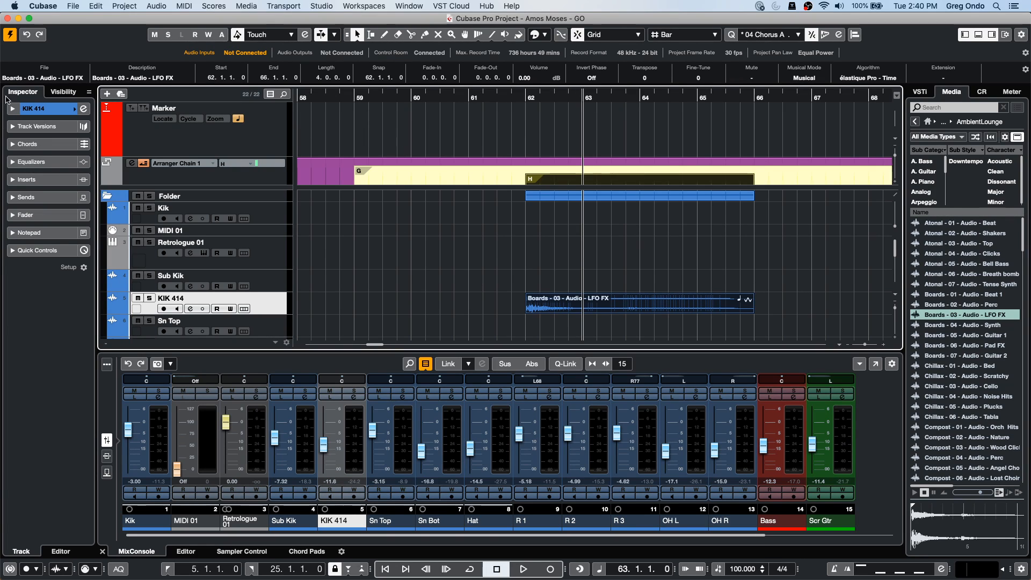
- Open the recent UNINVITED c9 project and activate it
{"action": "left_click", "coordinate": [76, 8]}
{"action": "mouse_move", "coordinate": [107, 208]}
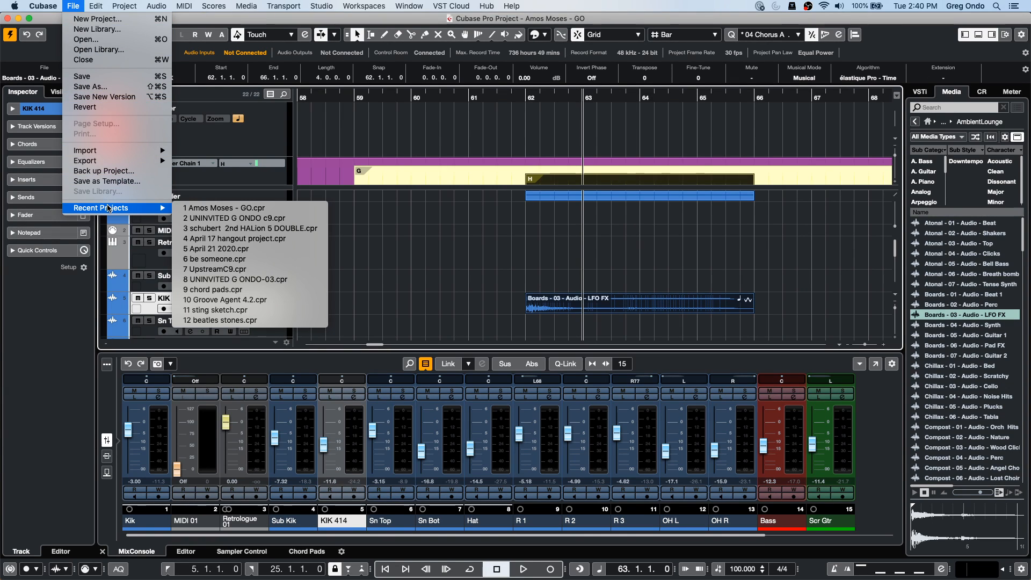
{"action": "left_click", "coordinate": [240, 218]}
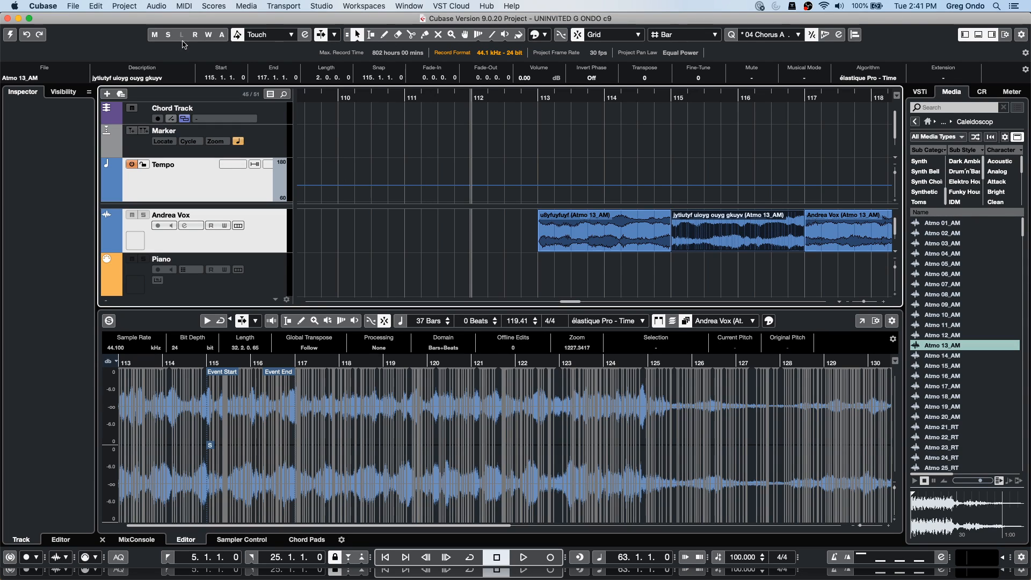
{"action": "left_click", "coordinate": [9, 36]}
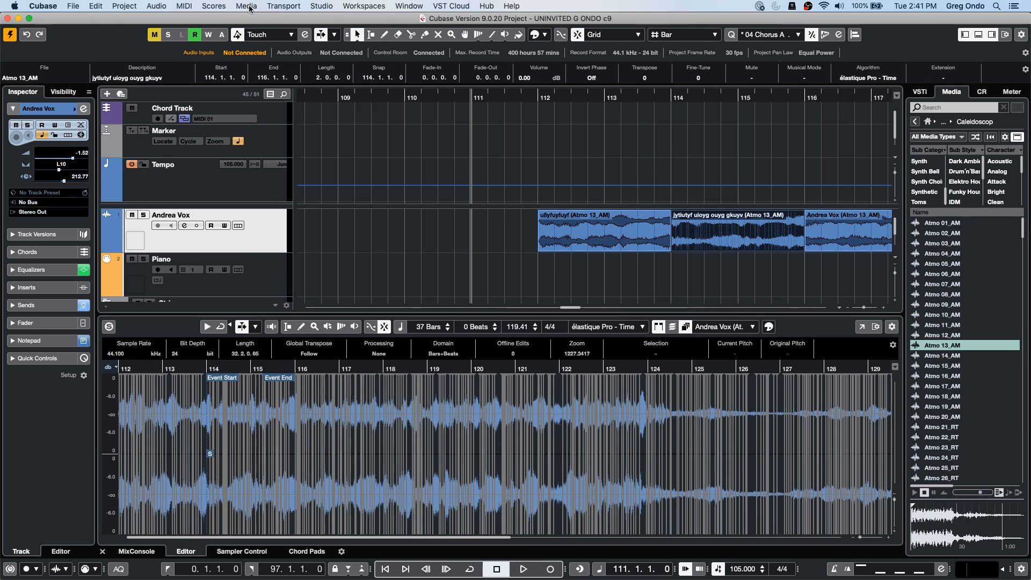
- Revert the project to its previously saved version and confirm the revert
{"action": "left_click", "coordinate": [326, 96]}
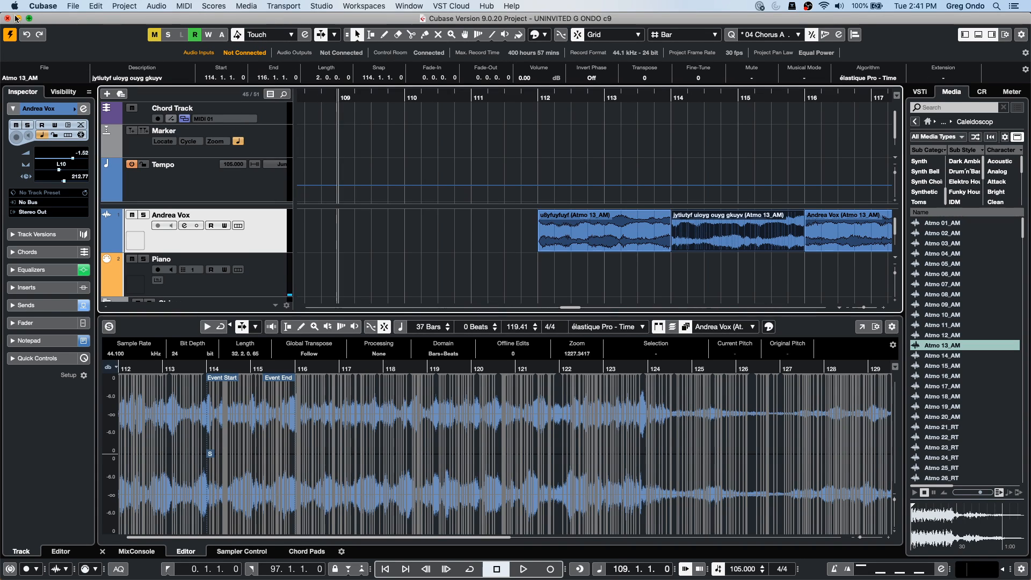
{"action": "left_click", "coordinate": [70, 6]}
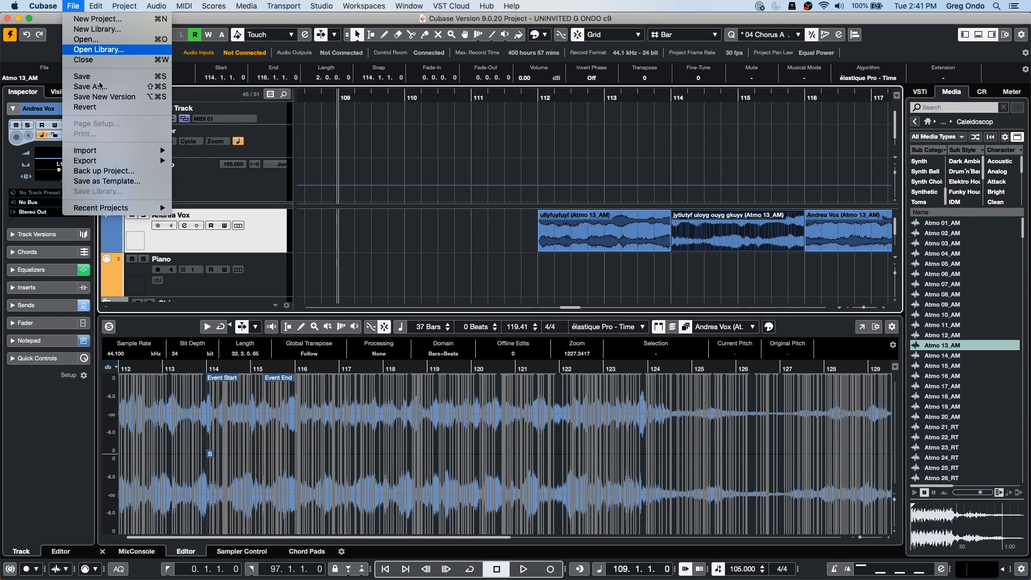
{"action": "left_click", "coordinate": [85, 107]}
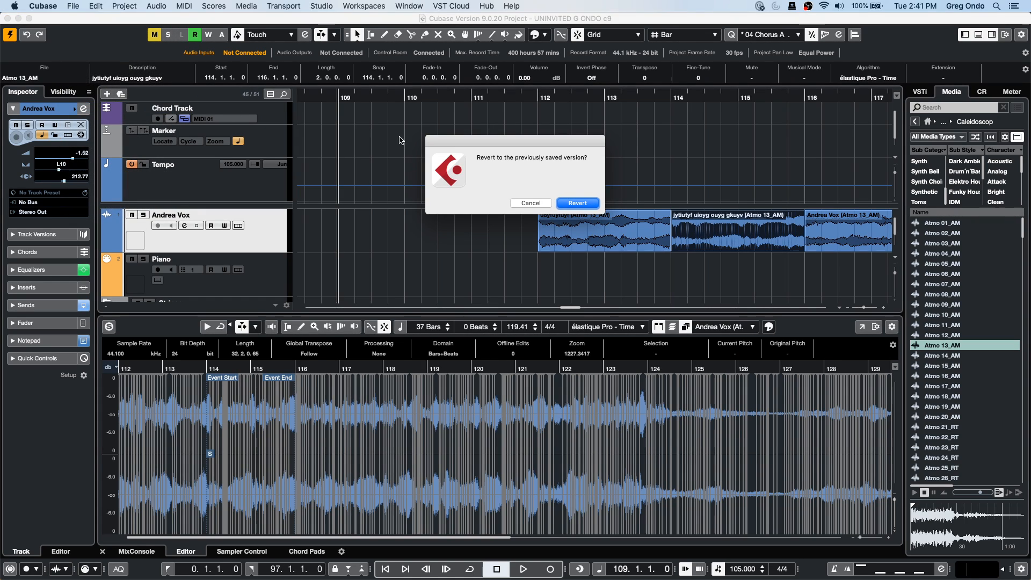
{"action": "left_click", "coordinate": [570, 207]}
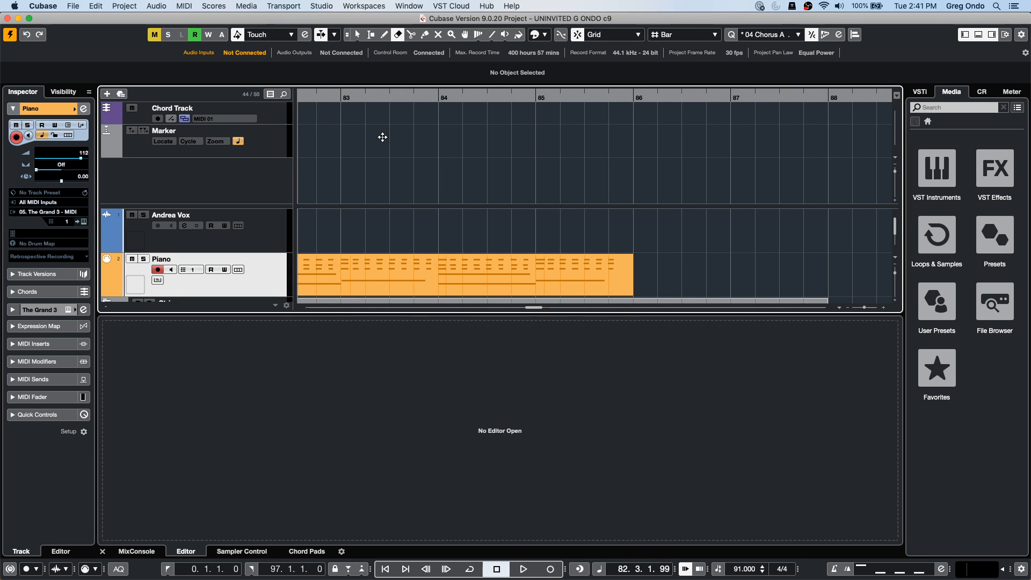
- Play the song from near its beginning, open the Vox audio track's channel settings, and stop playback
{"action": "left_click_drag", "start_coordinate": [391, 91], "coordinate": [422, 92]}
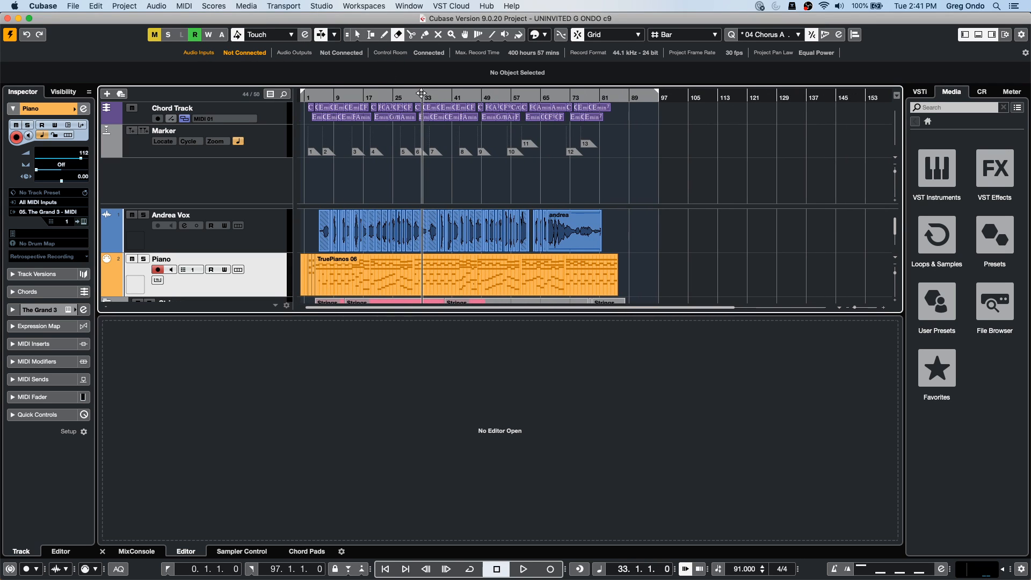
{"action": "left_click", "coordinate": [318, 95]}
{"action": "key", "text": "space"}
{"action": "left_click", "coordinate": [199, 236]}
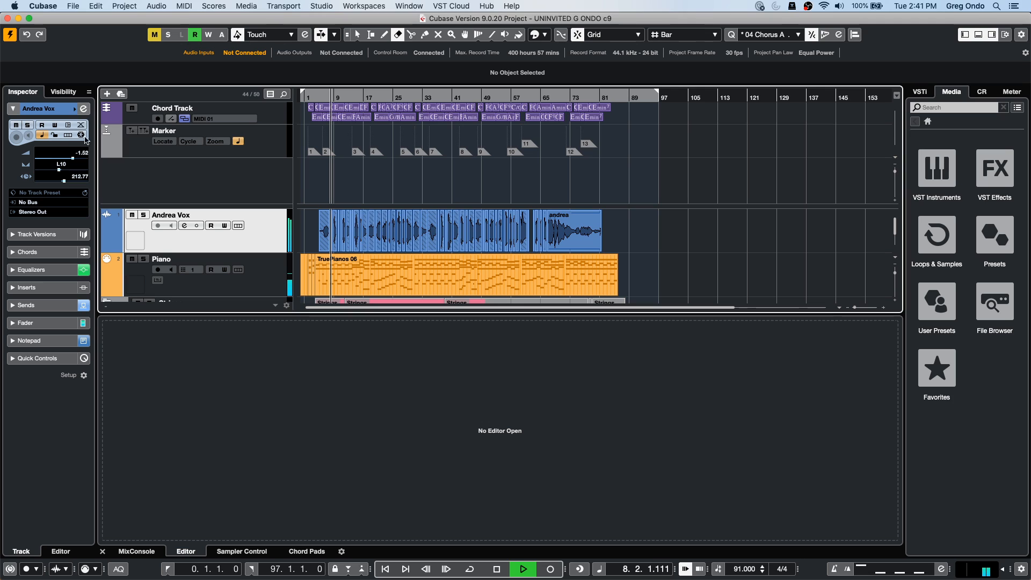
{"action": "left_click", "coordinate": [84, 109]}
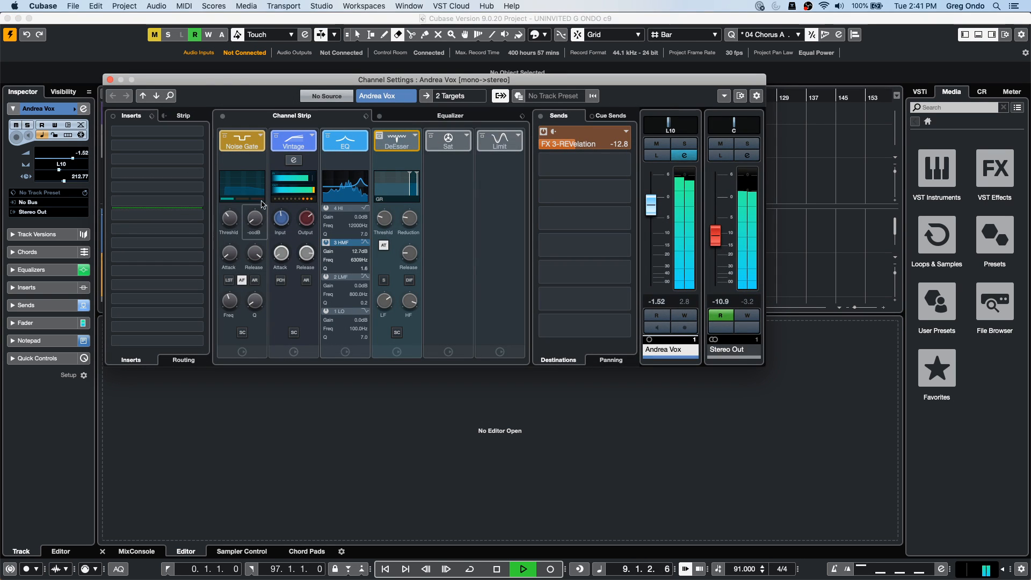
{"action": "key", "text": "space"}
- Load the VintageCompressor dynamics effect into the second insert slot of the Vox channel
{"action": "left_click", "coordinate": [191, 134]}
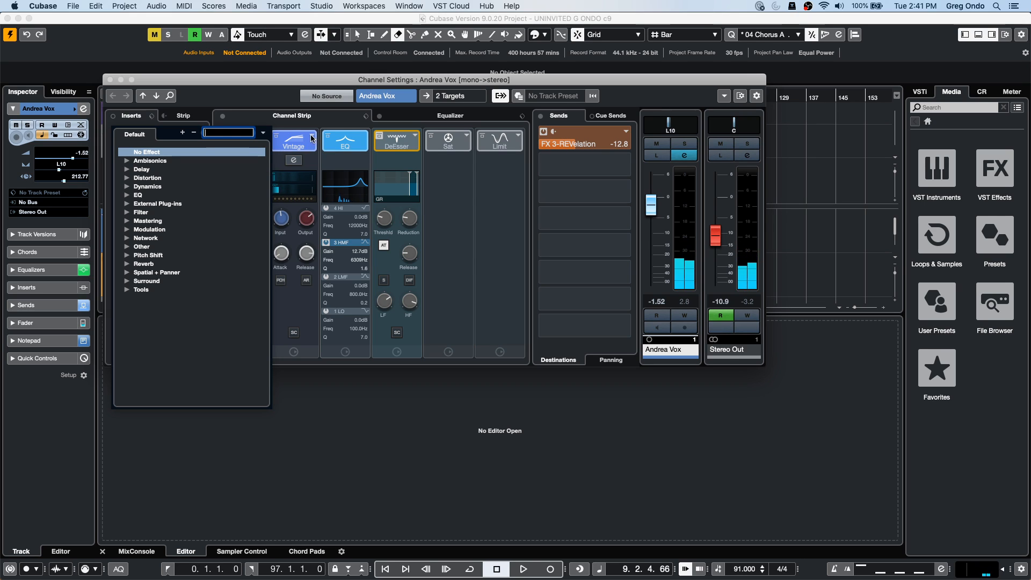
{"action": "left_click", "coordinate": [279, 141]}
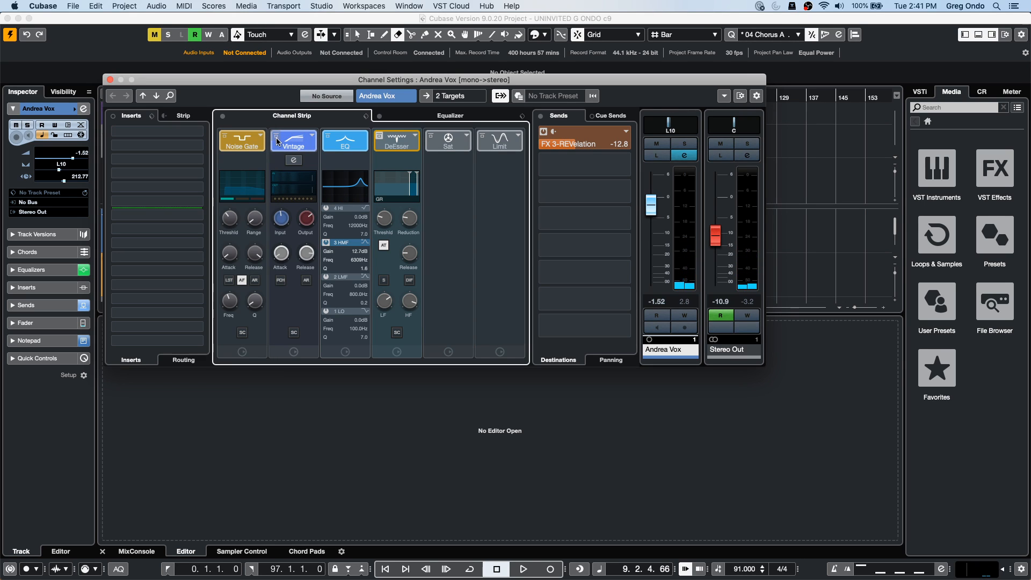
{"action": "left_click", "coordinate": [200, 145]}
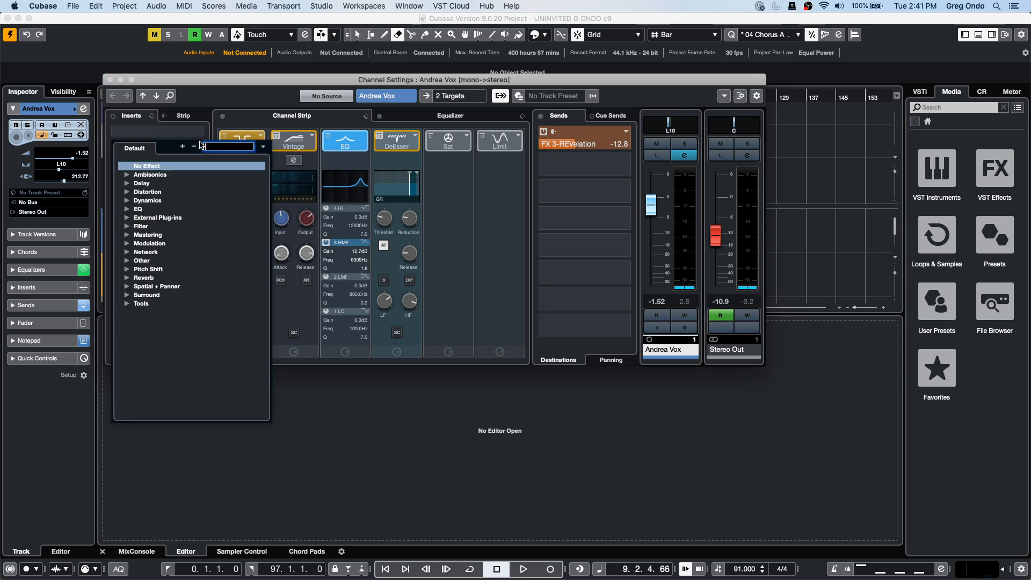
{"action": "left_click", "coordinate": [128, 201]}
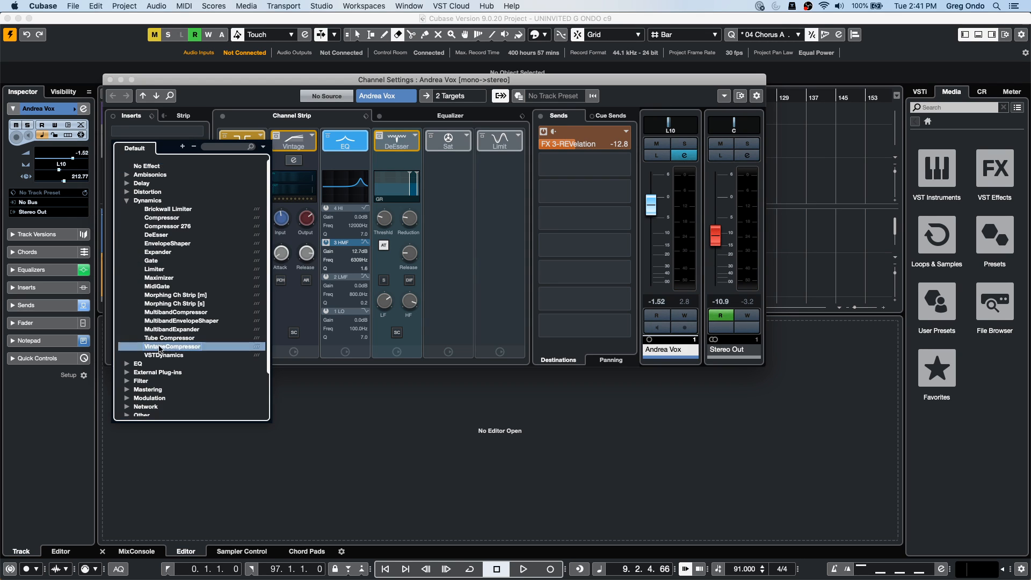
{"action": "left_click", "coordinate": [162, 347]}
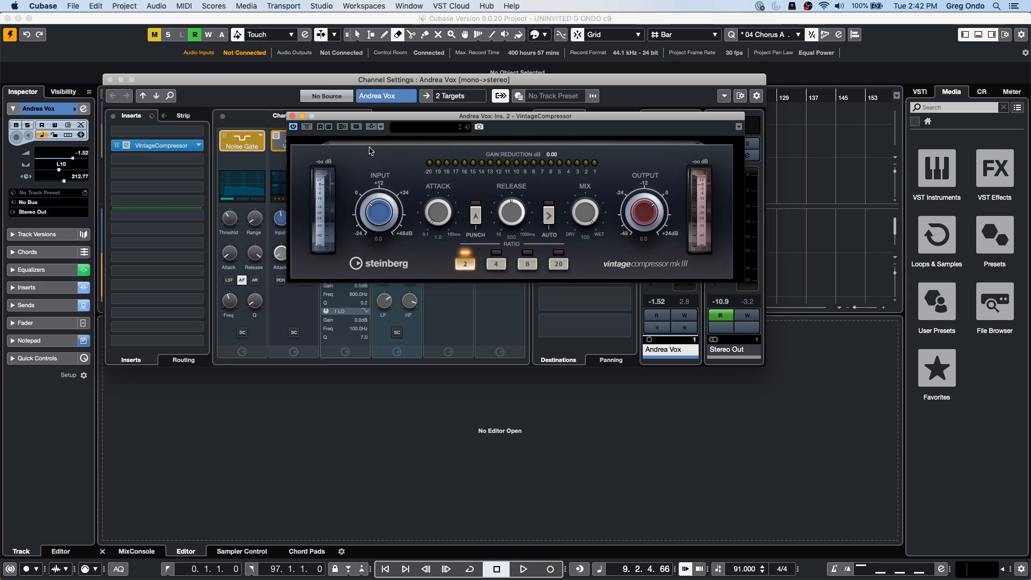
- Move the VintageCompressor window aside, start playback, and raise the compressor's input gain to 17.6
{"action": "left_click_drag", "start_coordinate": [403, 118], "coordinate": [234, 133]}
{"action": "key", "text": "space"}
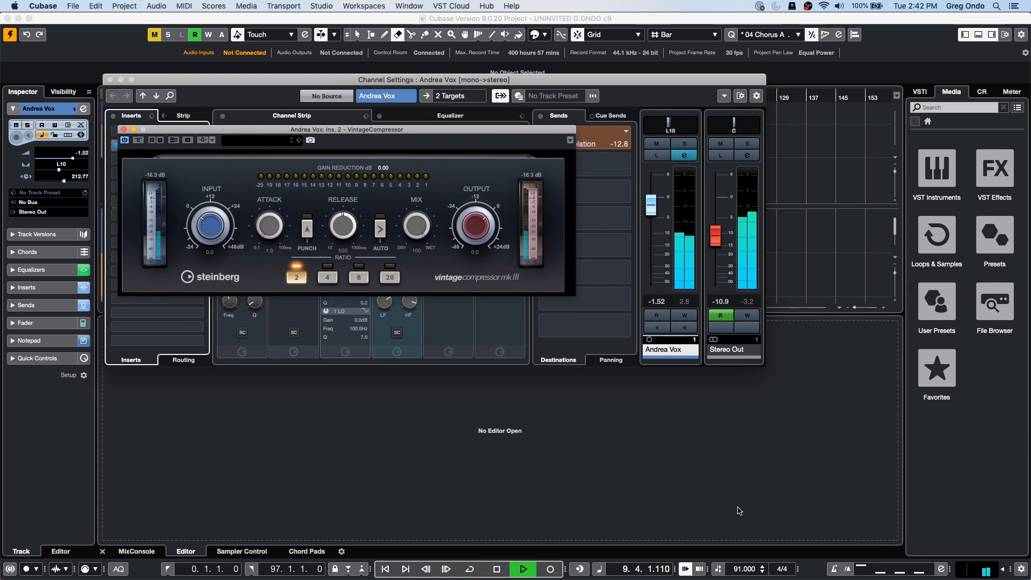
{"action": "left_click_drag", "start_coordinate": [417, 229], "coordinate": [412, 256]}
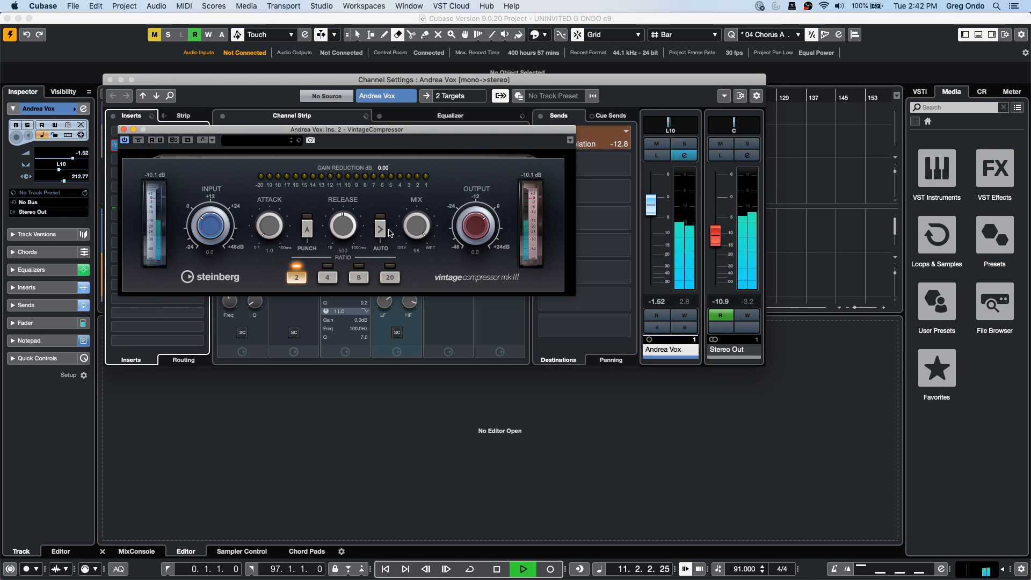
{"action": "left_click_drag", "start_coordinate": [2, 172], "coordinate": [11, 173]}
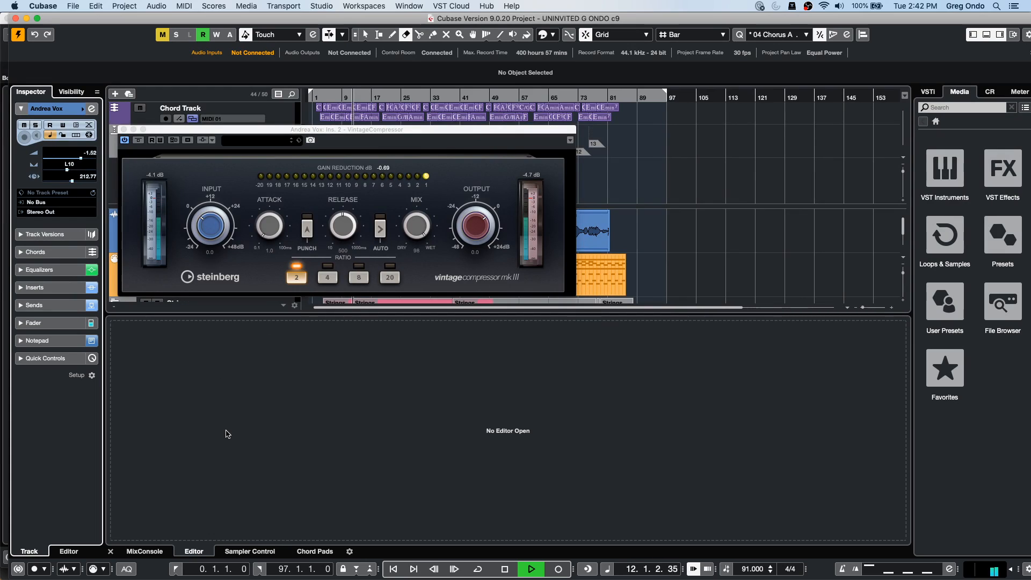
{"action": "left_click_drag", "start_coordinate": [191, 232], "coordinate": [194, 212]}
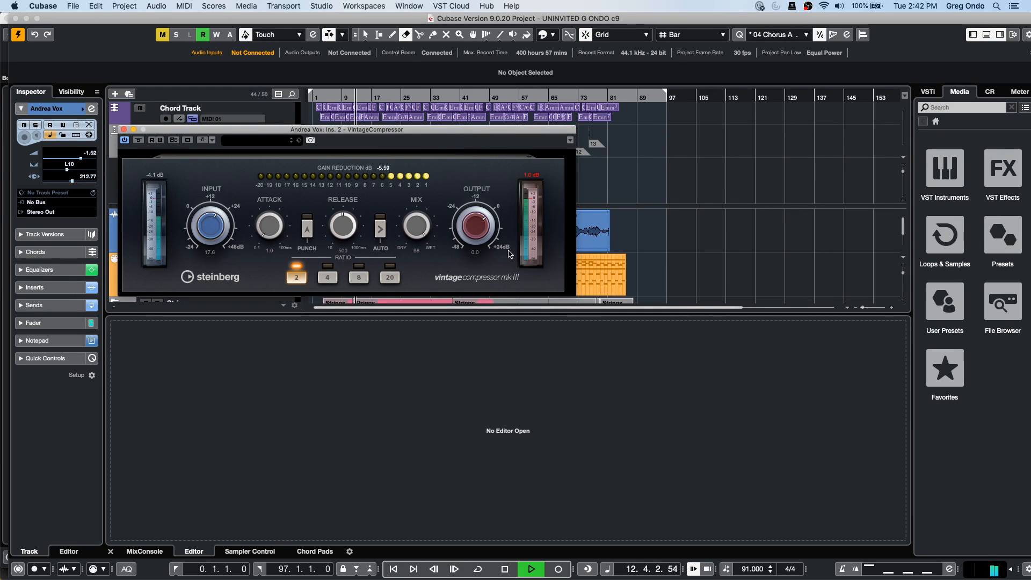
- Vary the compressor's dry/wet mix during playback, ending at about 60, stop playback, and close the plug-in window
{"action": "left_click_drag", "start_coordinate": [404, 221], "coordinate": [399, 295]}
{"action": "left_click_drag", "start_coordinate": [398, 334], "coordinate": [395, 239]}
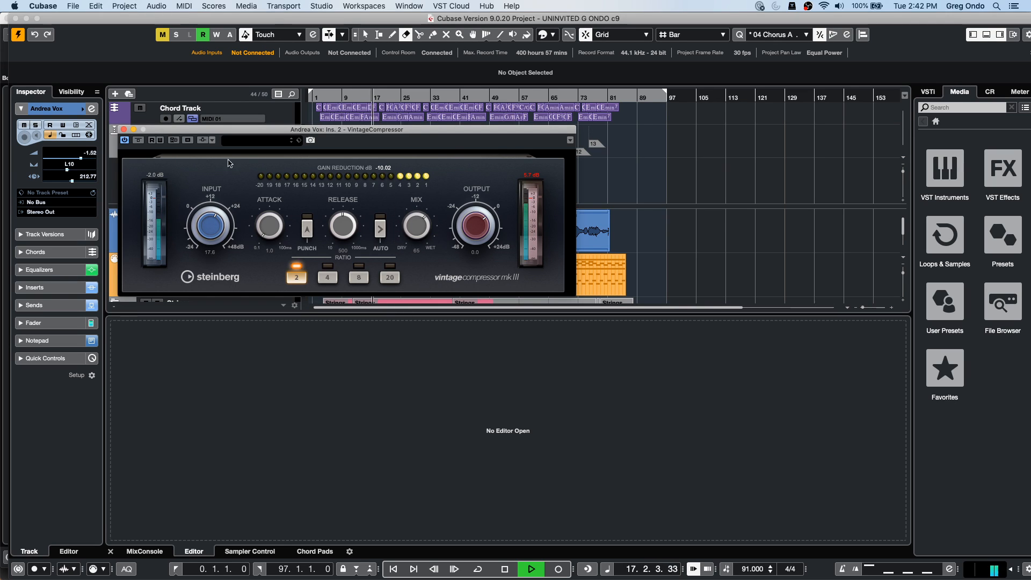
{"action": "key", "text": "space"}
{"action": "left_click", "coordinate": [123, 129]}
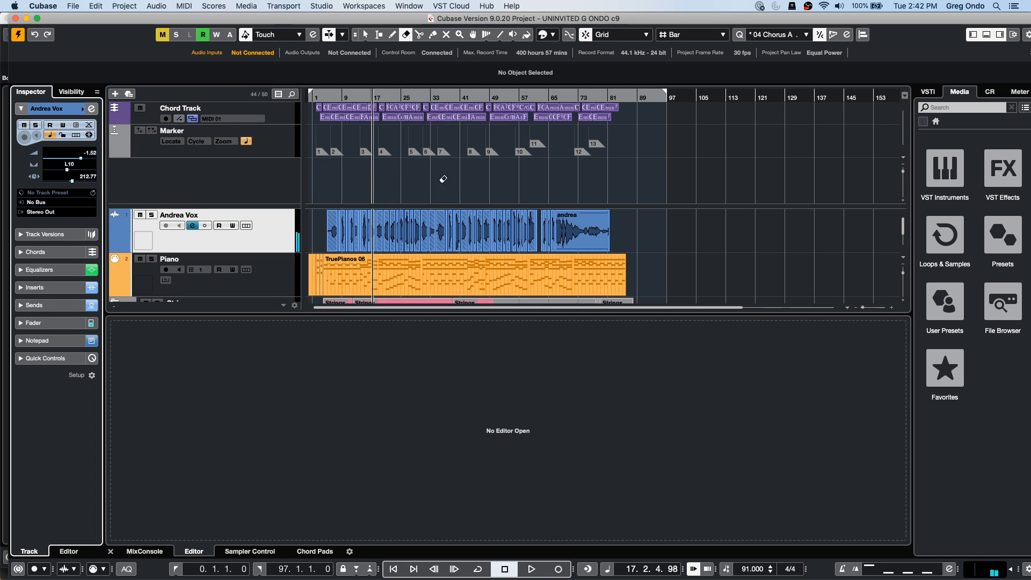
- Reactivate the Vintage compressor in the Vox channel strip, set the VintageCompressor insert slot to No Effect, and close the channel settings
{"action": "left_click", "coordinate": [35, 20]}
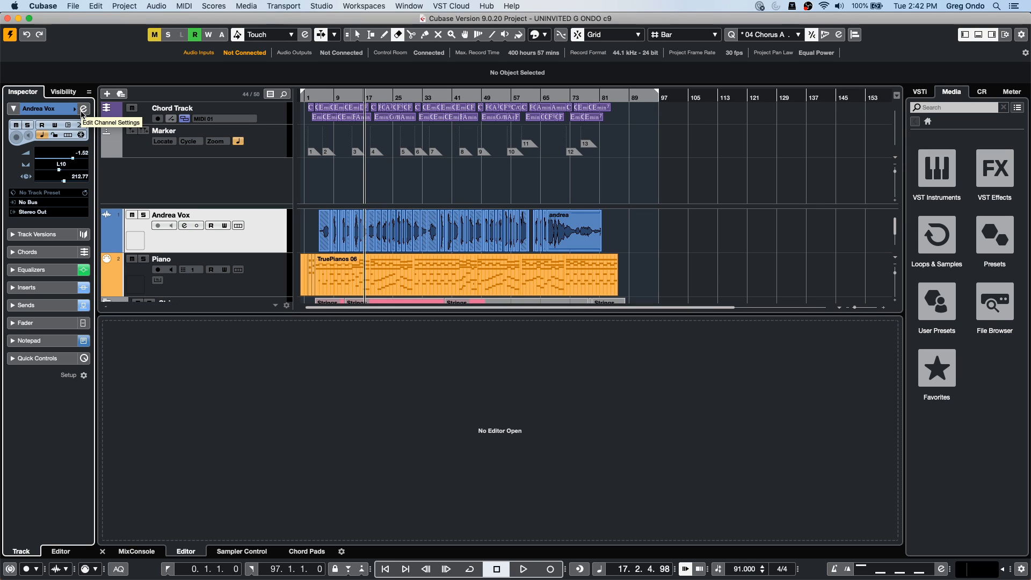
{"action": "left_click", "coordinate": [83, 110]}
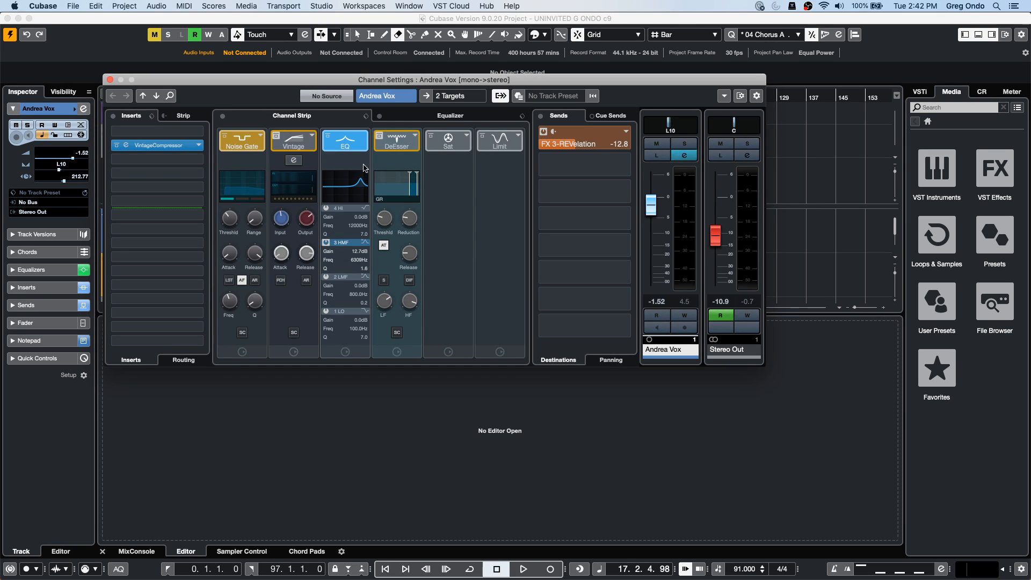
{"action": "left_click", "coordinate": [270, 142]}
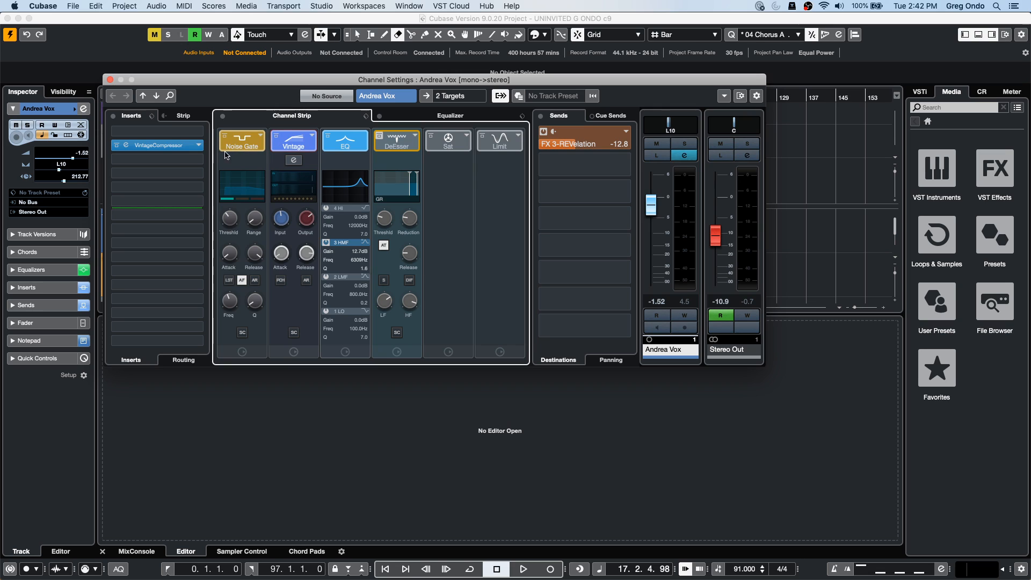
{"action": "left_click", "coordinate": [198, 149]}
{"action": "left_click", "coordinate": [198, 148]}
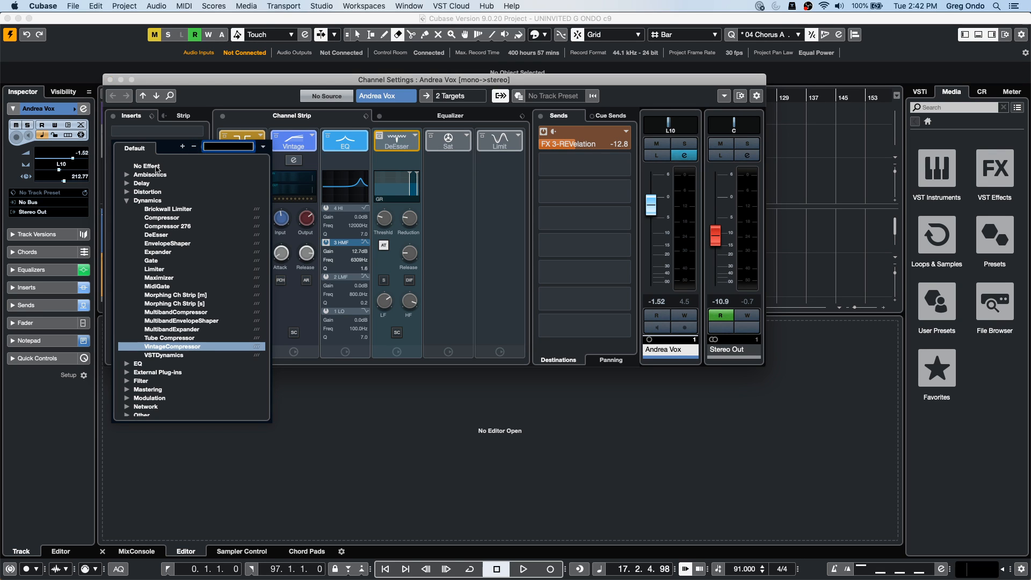
{"action": "left_click", "coordinate": [155, 166]}
{"action": "left_click", "coordinate": [111, 80]}
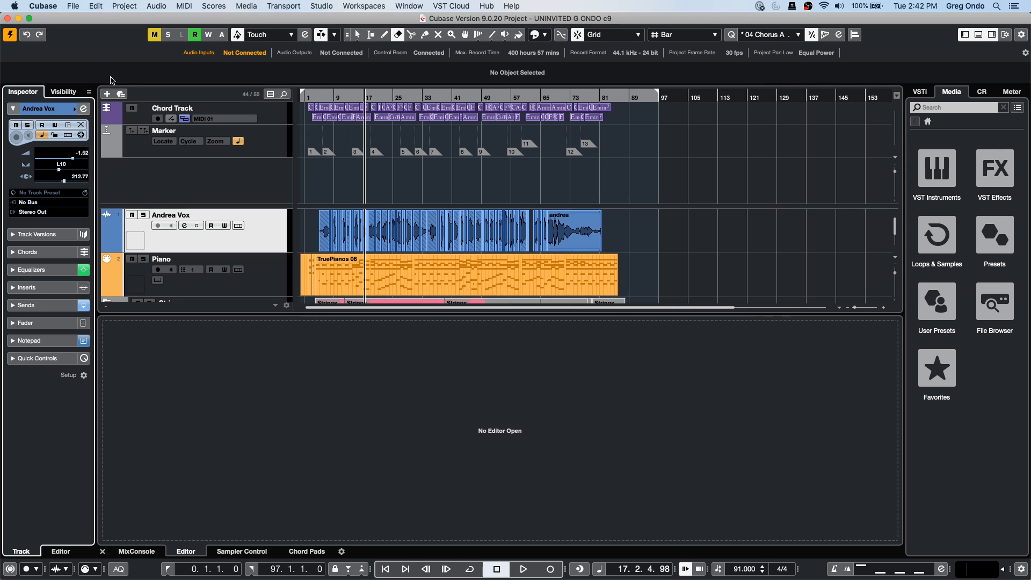
- Show the mixer below the project and add two stereo group tracks routed to Stereo Out, created outside the folder
{"action": "left_click", "coordinate": [264, 237]}
{"action": "left_click", "coordinate": [138, 550]}
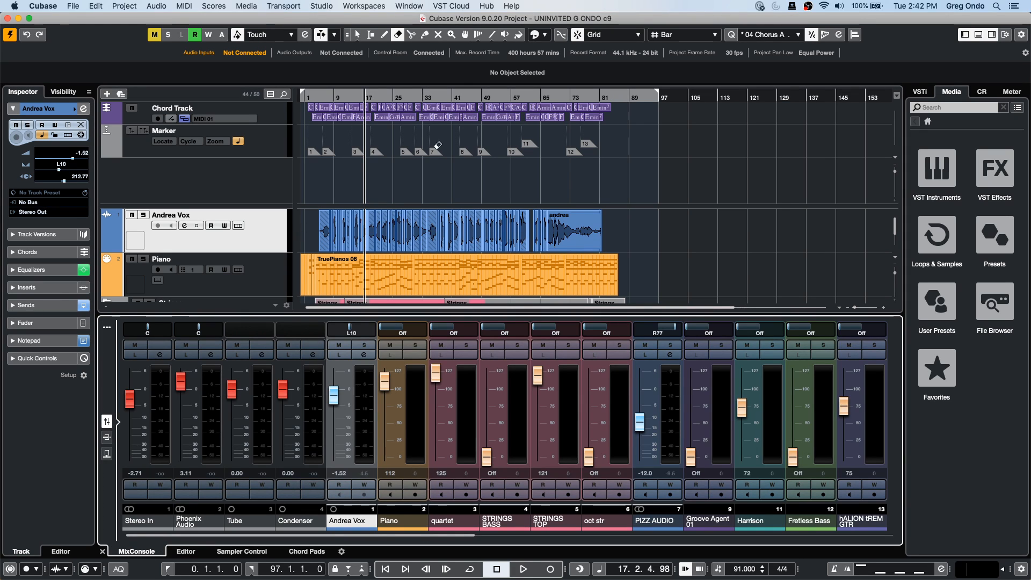
{"action": "right_click", "coordinate": [270, 234]}
{"action": "mouse_move", "coordinate": [313, 245]}
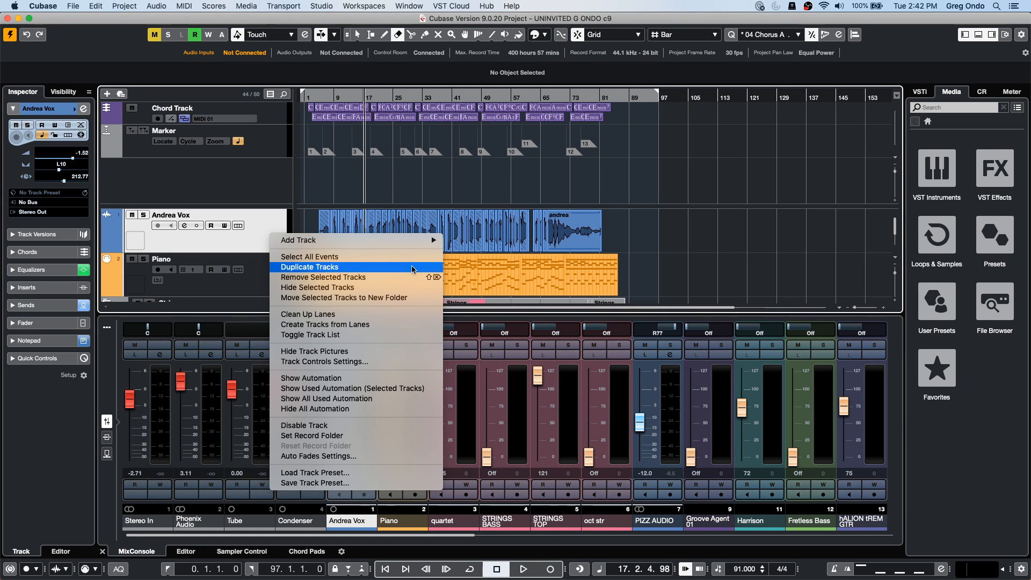
{"action": "mouse_move", "coordinate": [426, 239]}
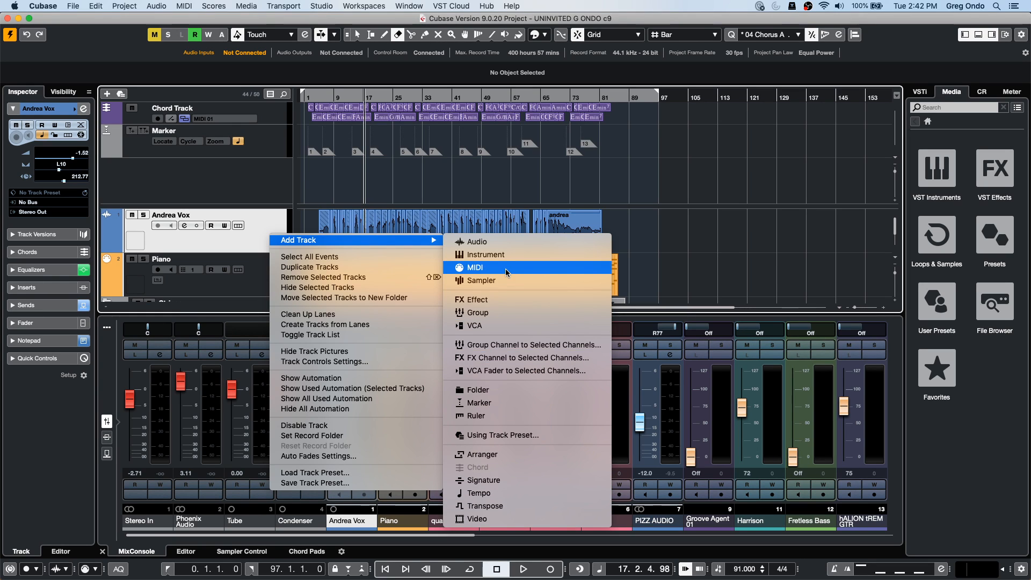
{"action": "left_click", "coordinate": [497, 312]}
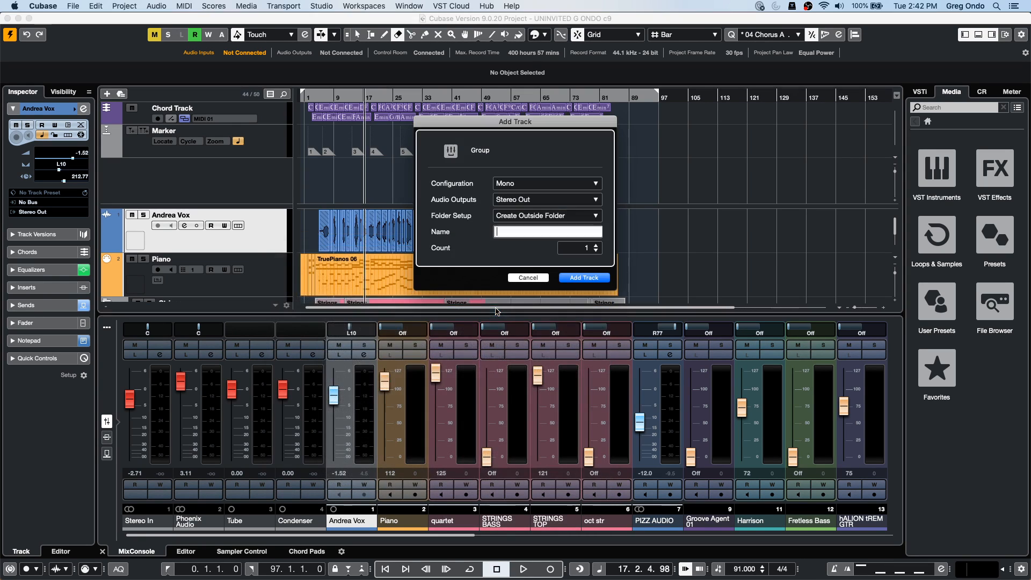
{"action": "left_click", "coordinate": [542, 185]}
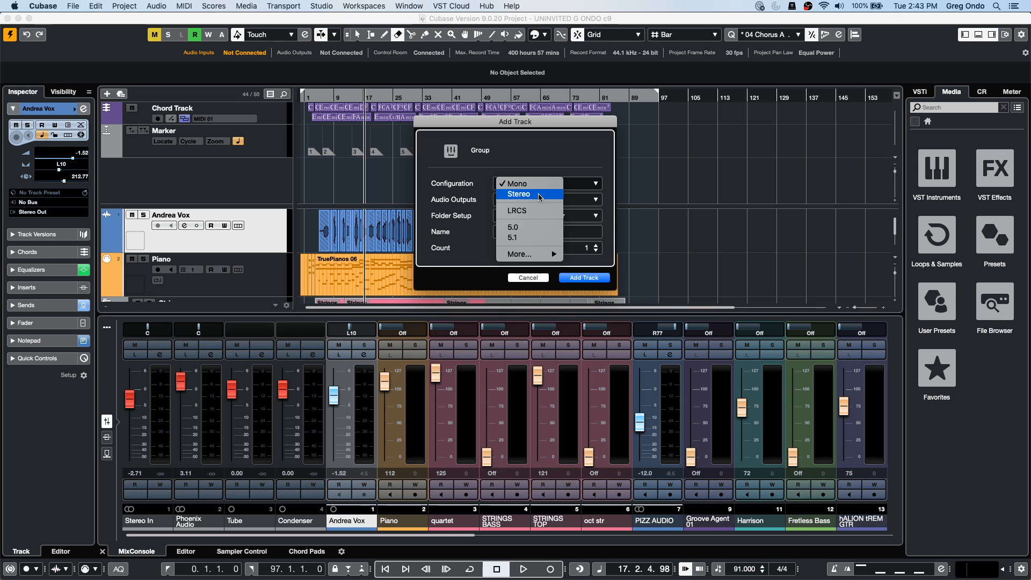
{"action": "left_click", "coordinate": [539, 195]}
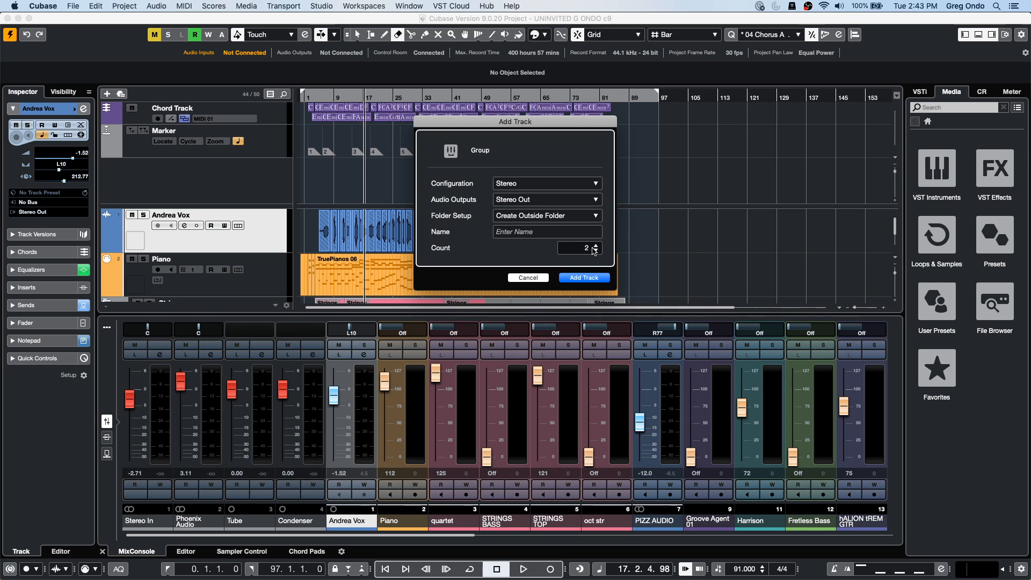
{"action": "left_click", "coordinate": [589, 276]}
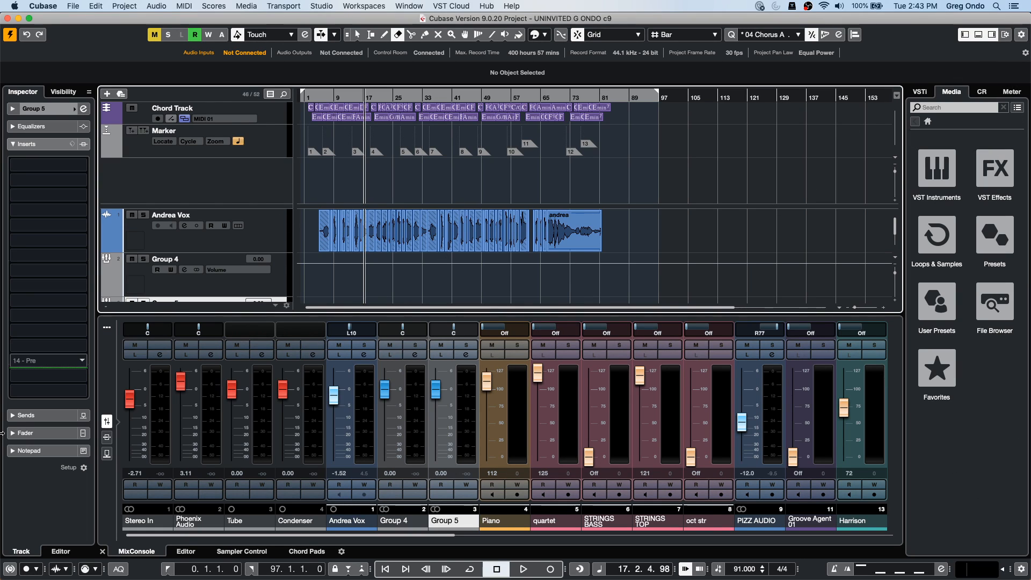
- Open the MixConsole in its own window and expand the Direct Routing rack for the Vox and new group channels
{"action": "left_click", "coordinate": [106, 327]}
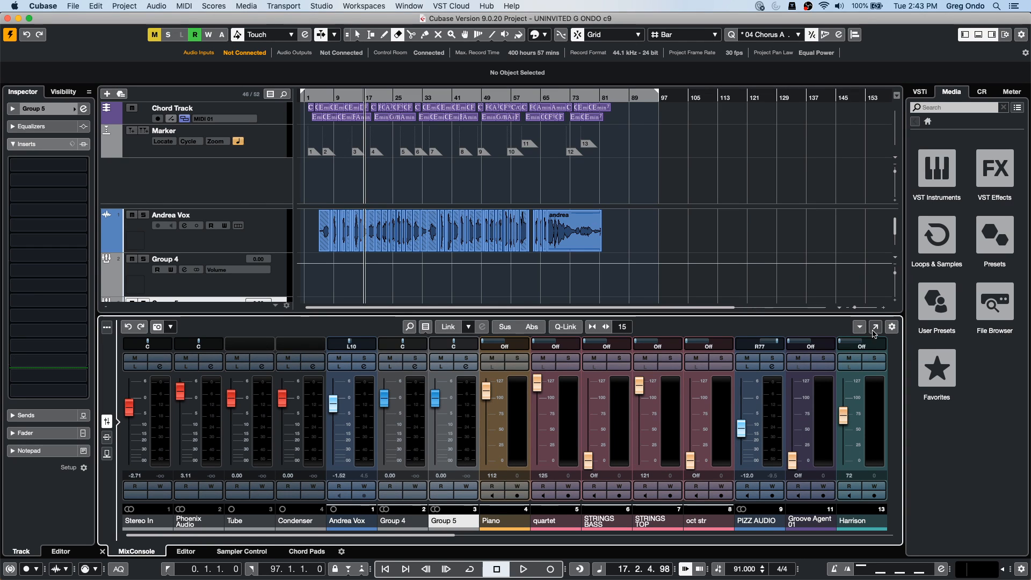
{"action": "left_click", "coordinate": [874, 327]}
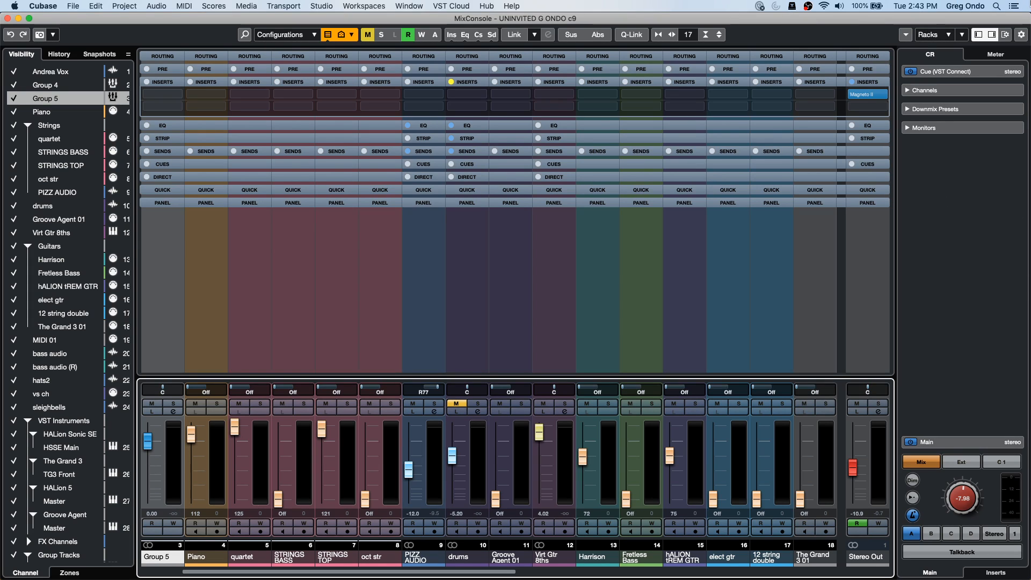
{"action": "left_click", "coordinate": [948, 35]}
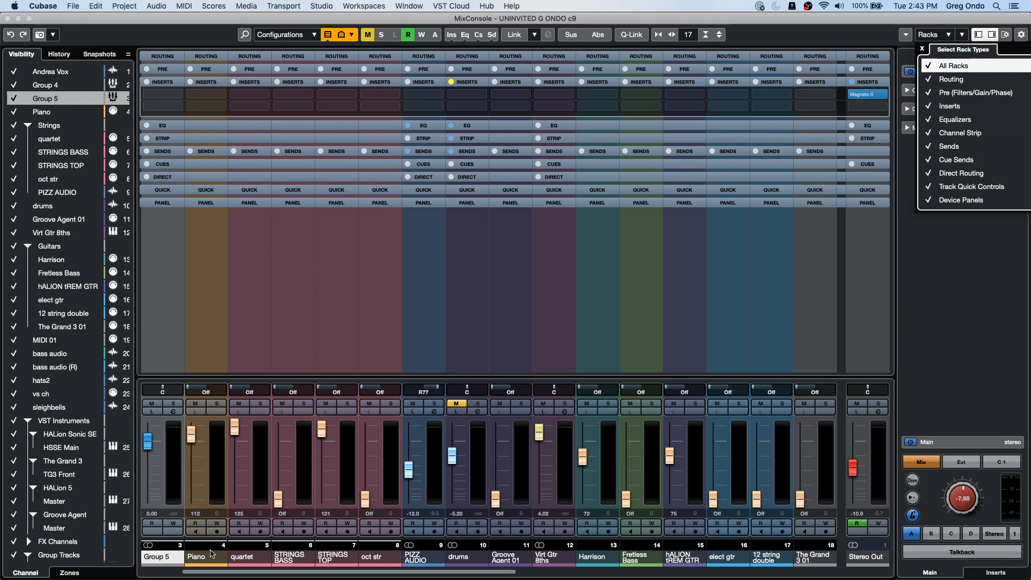
{"action": "left_click", "coordinate": [191, 573]}
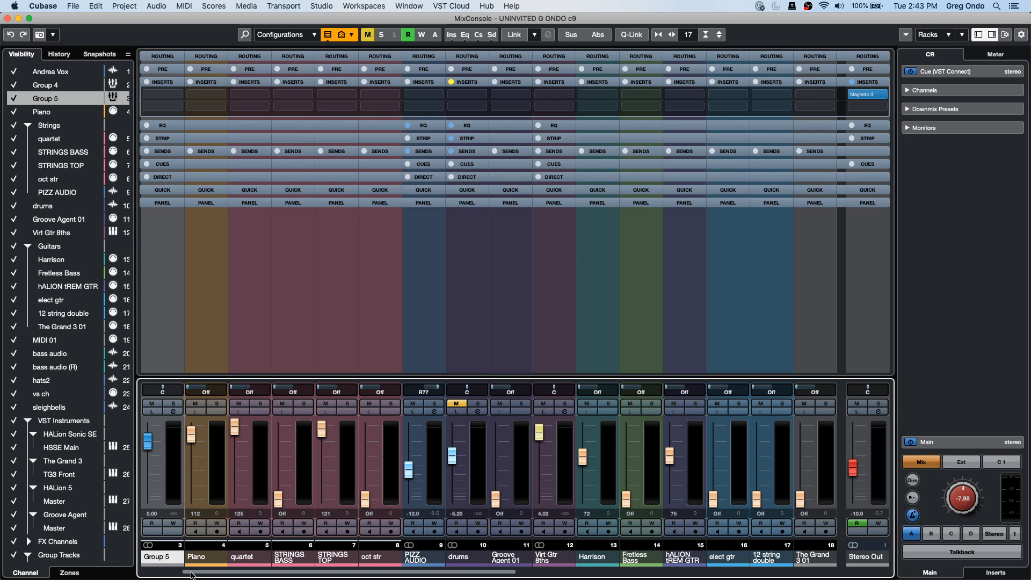
{"action": "scroll", "coordinate": [192, 573], "scroll_direction": "left", "scroll_amount": 3}
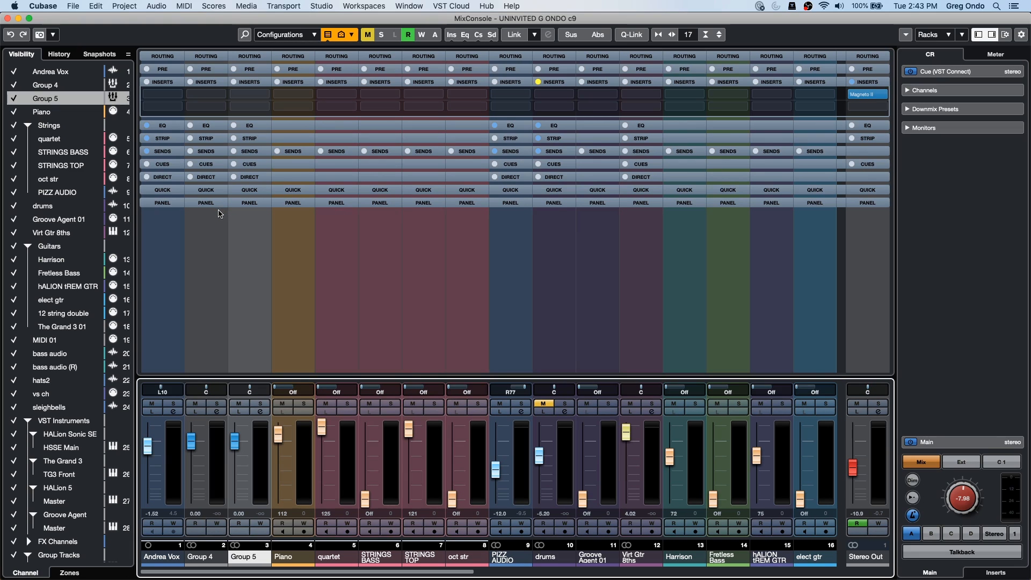
{"action": "left_click", "coordinate": [204, 175]}
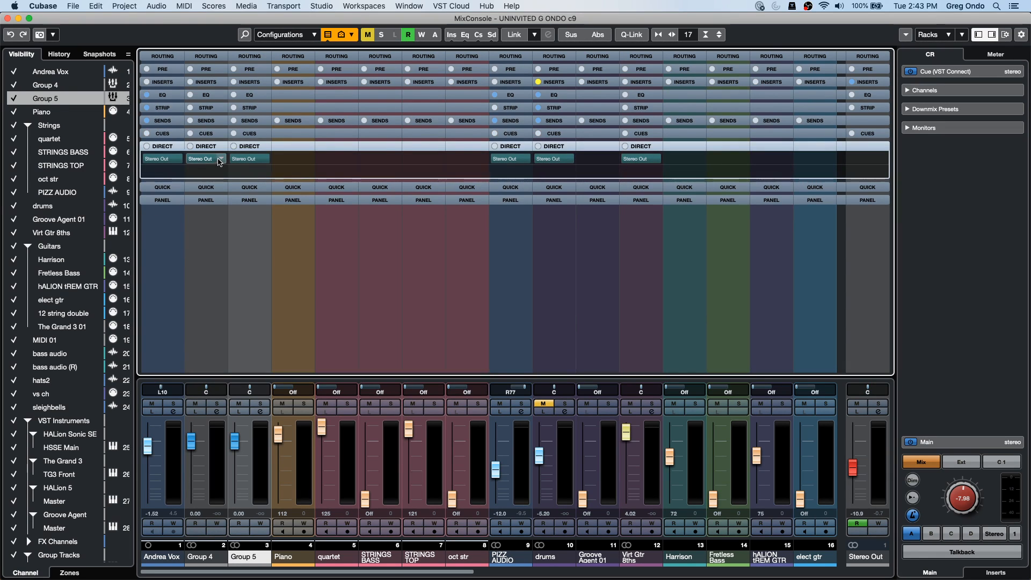
- Route the first direct output of Group 4 to Group 5
{"action": "left_click", "coordinate": [221, 160]}
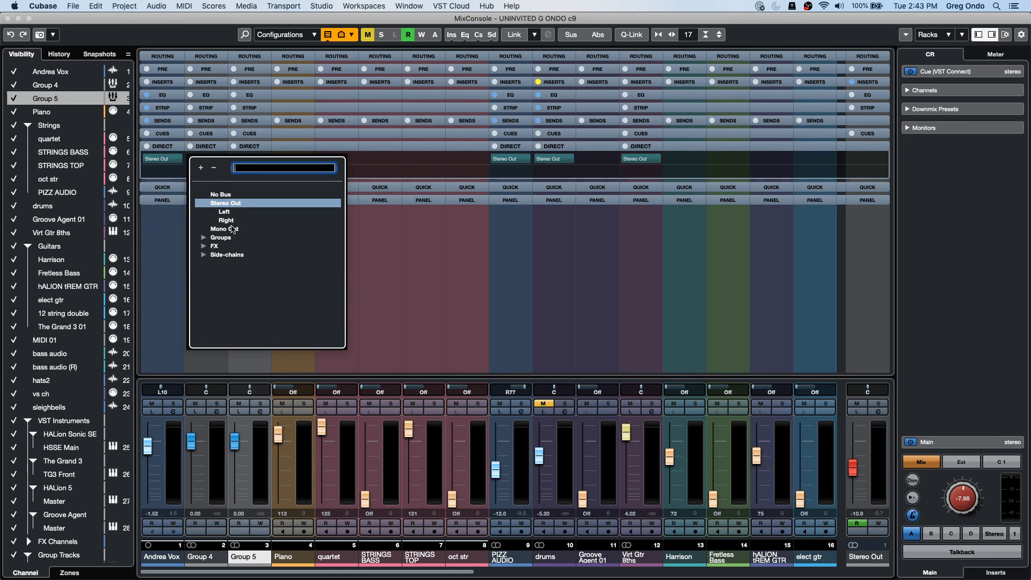
{"action": "left_click", "coordinate": [204, 237]}
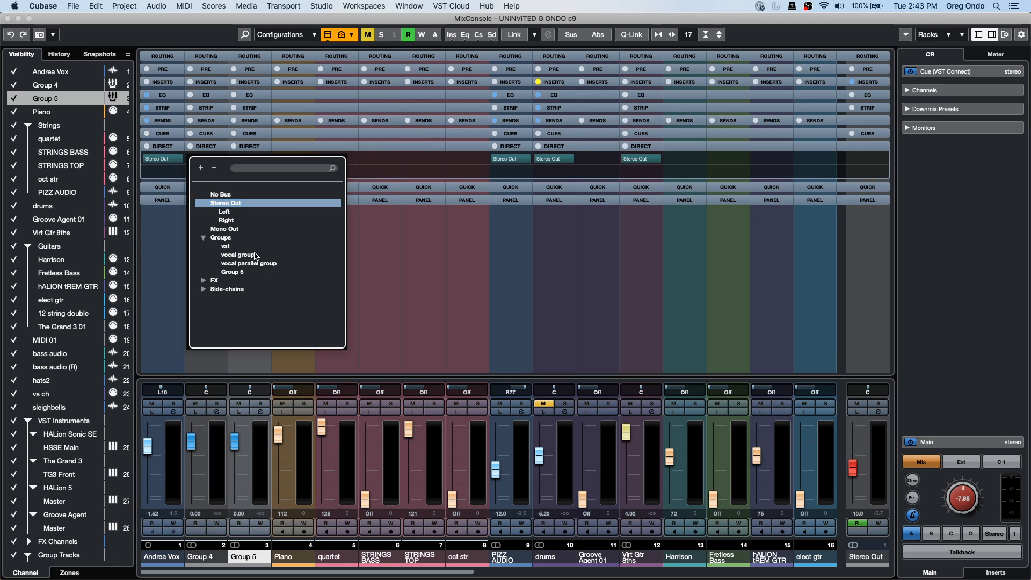
{"action": "left_click", "coordinate": [240, 272]}
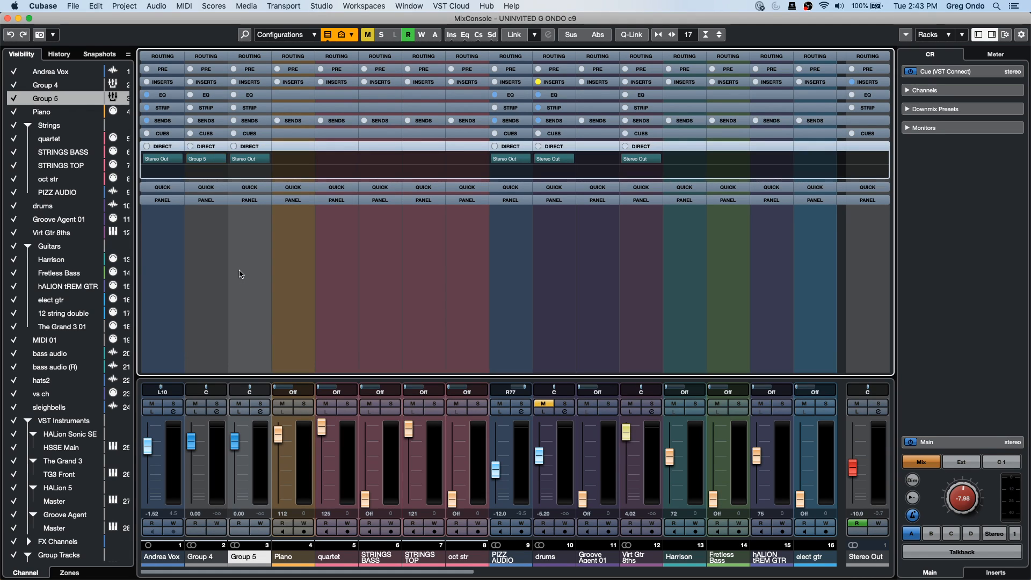
- Route Group 5's direct output to the vst group and set Group 4's direct output to No Bus
{"action": "left_click", "coordinate": [261, 159]}
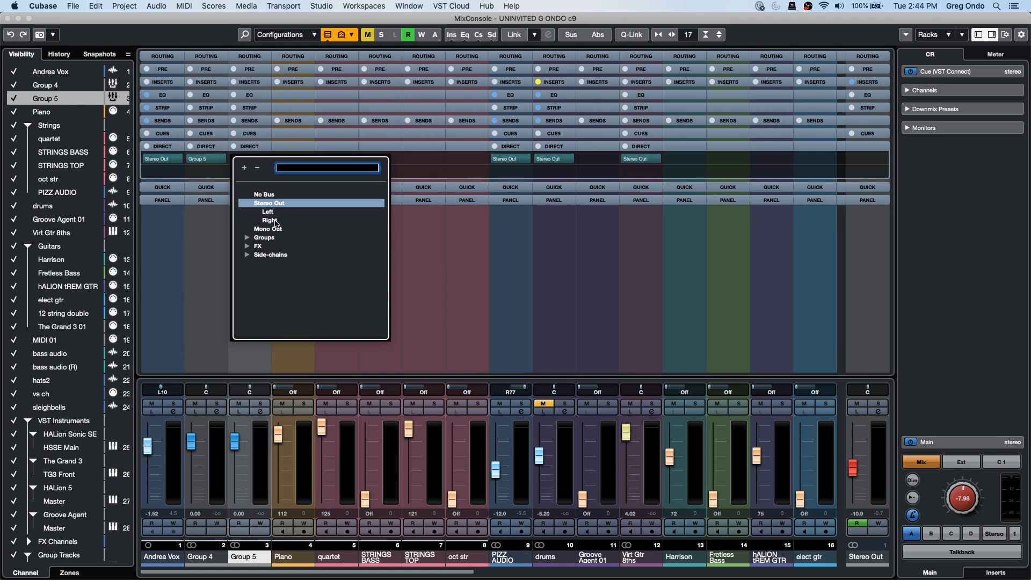
{"action": "left_click", "coordinate": [247, 238]}
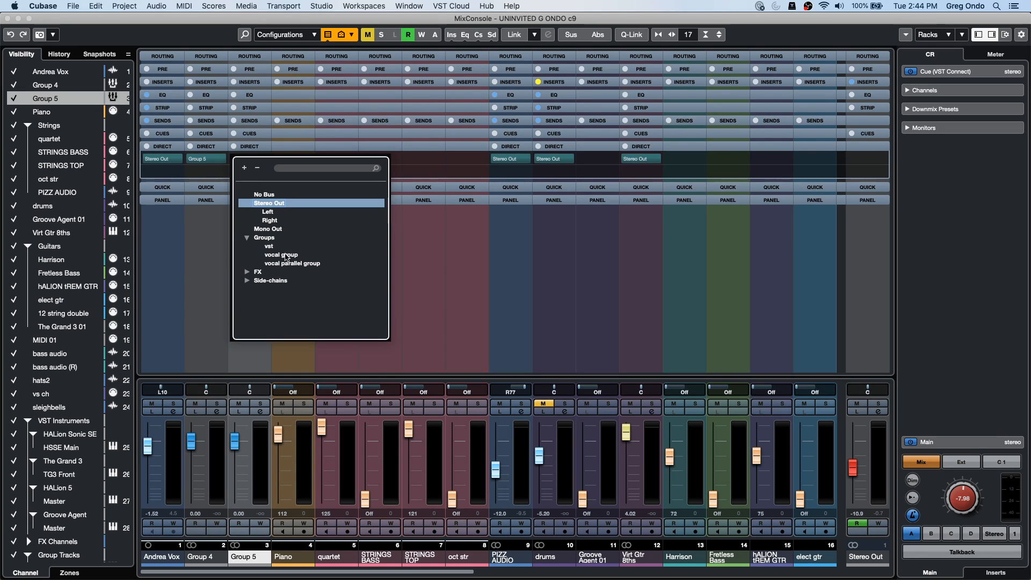
{"action": "left_click", "coordinate": [269, 246]}
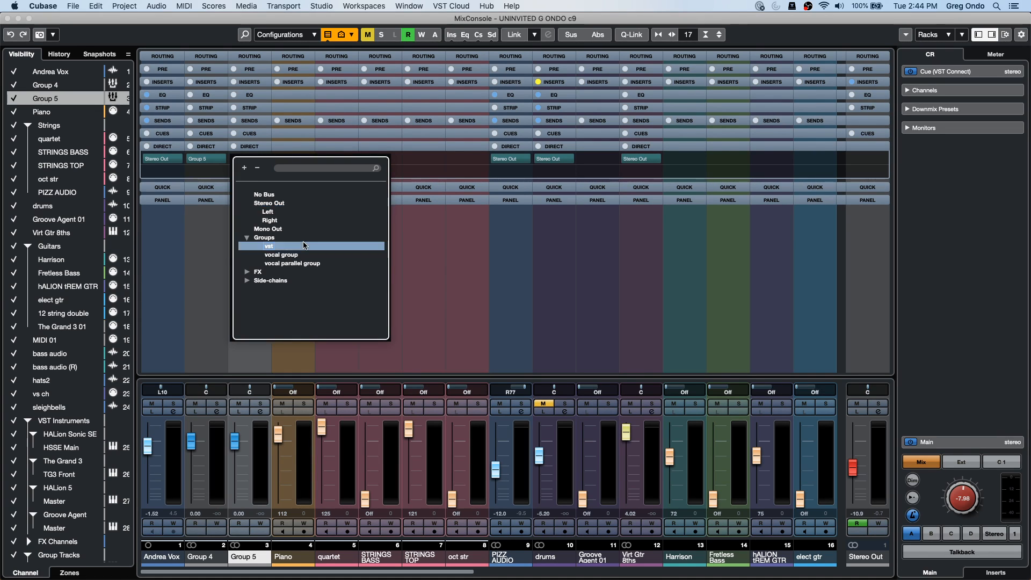
{"action": "left_click", "coordinate": [219, 160]}
{"action": "left_click", "coordinate": [222, 196]}
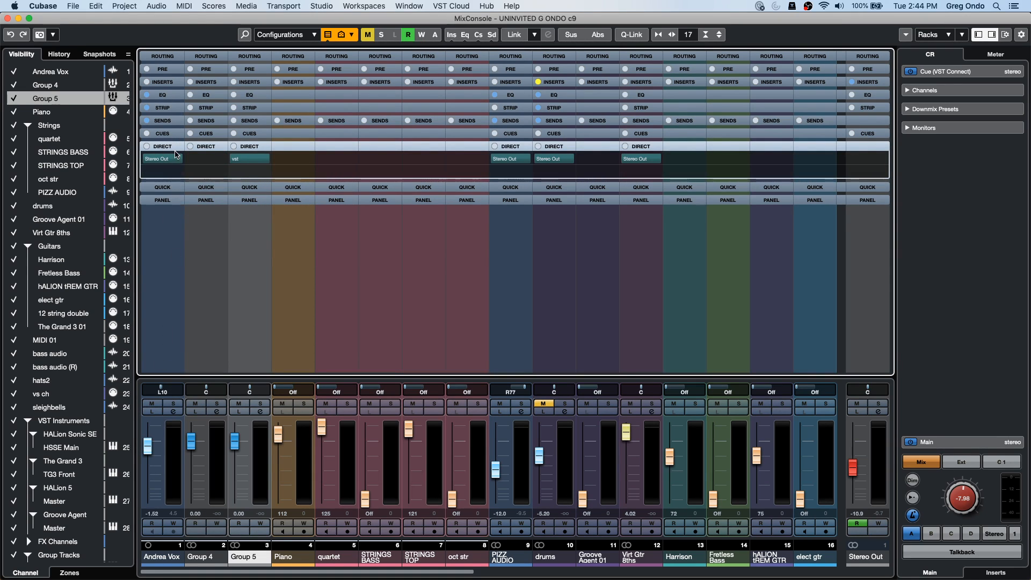
- Assign the Vox channel's first direct routing slot to Group 4 and its second slot to Group 5
{"action": "left_click", "coordinate": [180, 158]}
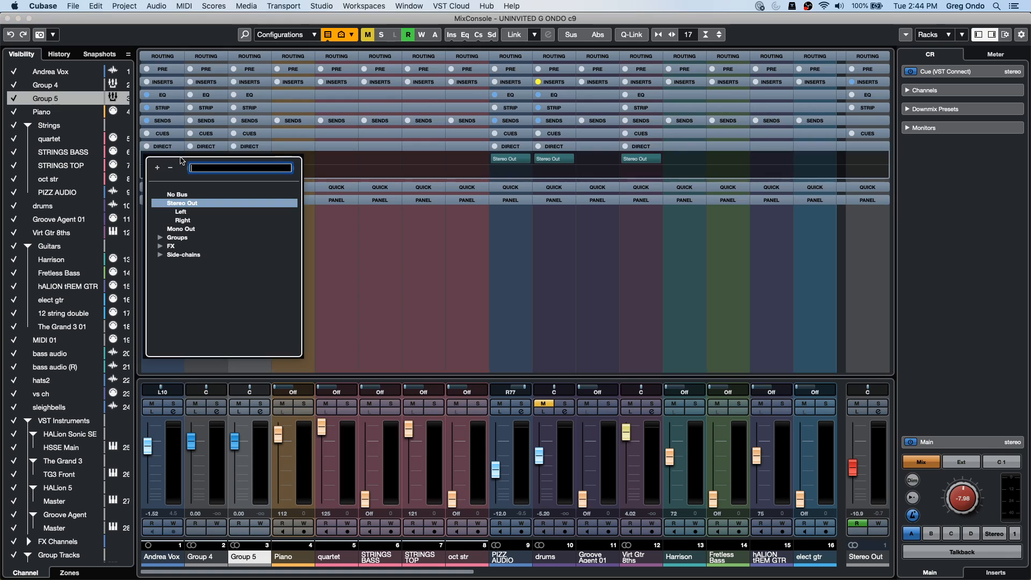
{"action": "left_click", "coordinate": [160, 238]}
{"action": "left_click", "coordinate": [198, 273]}
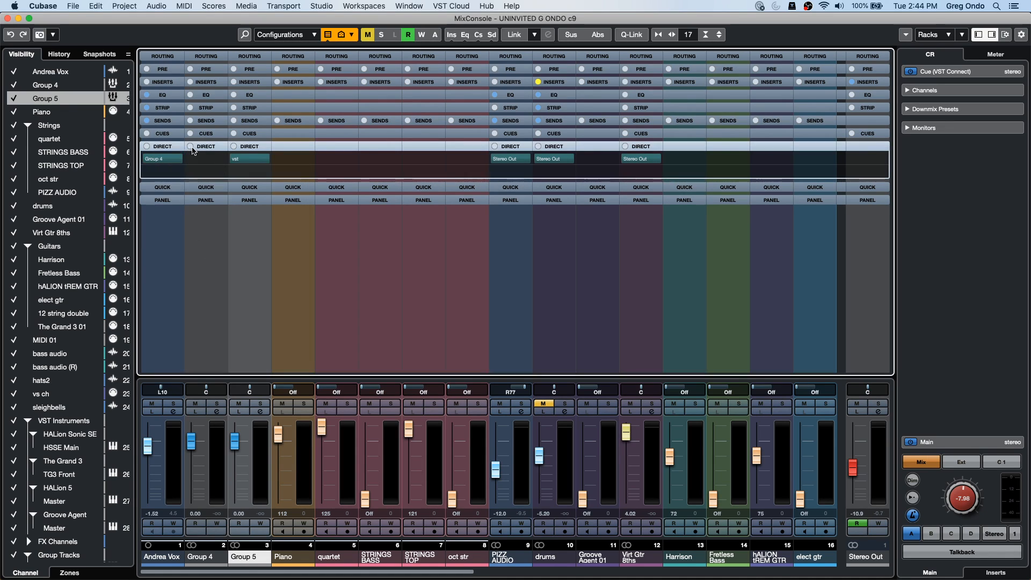
{"action": "left_click", "coordinate": [172, 169]}
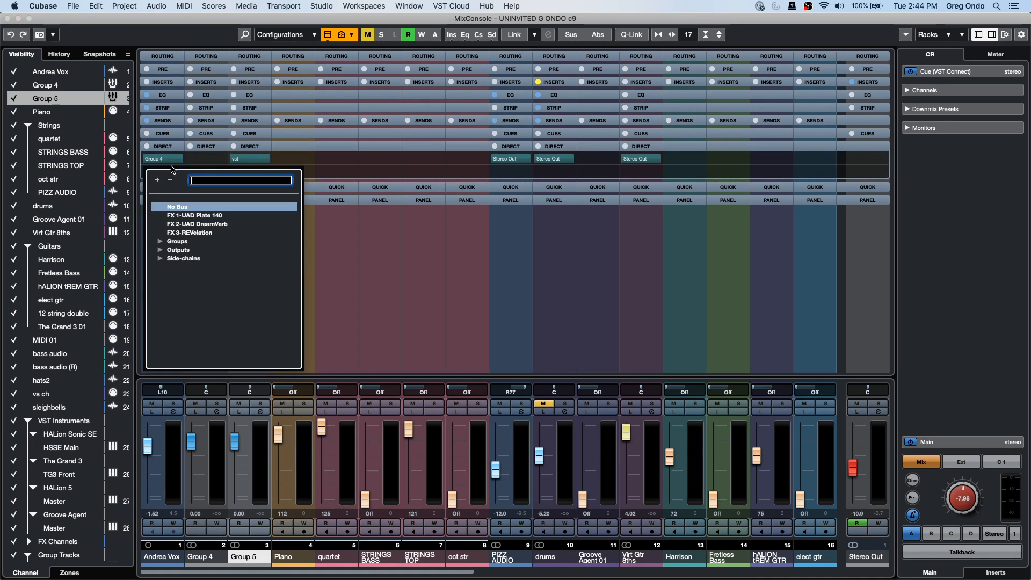
{"action": "left_click", "coordinate": [160, 241]}
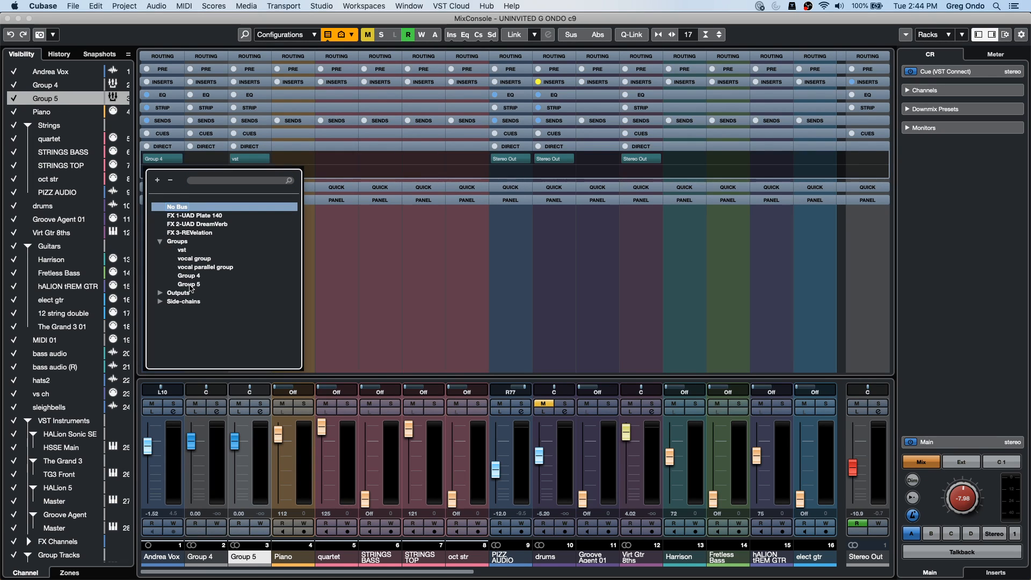
{"action": "left_click", "coordinate": [190, 285]}
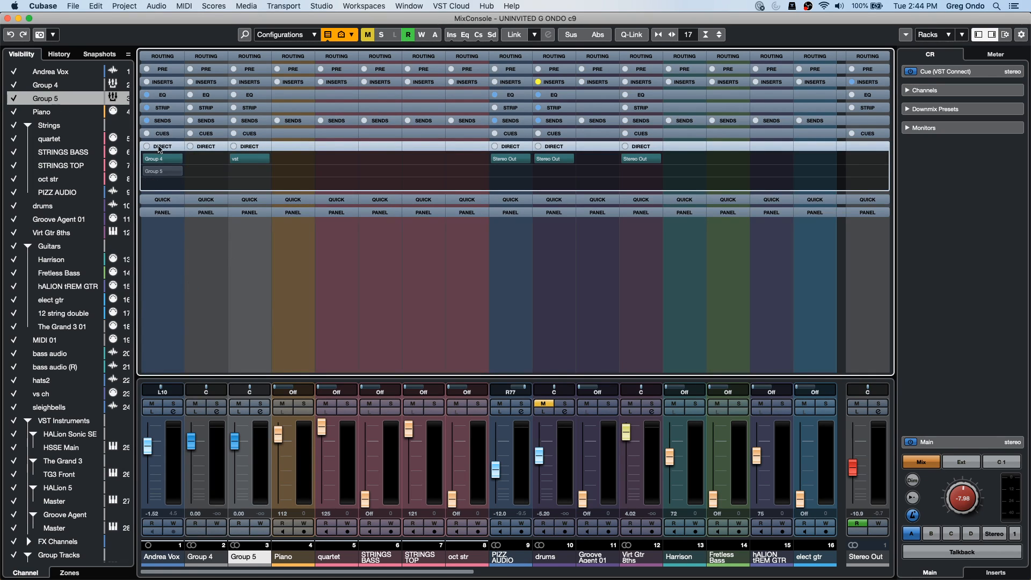
- Switch the Vox channel between its Group 4 and Group 5 direct outputs, check the Summing Mode option, and leave Group 5 active
{"action": "left_click", "coordinate": [157, 171]}
{"action": "left_click", "coordinate": [165, 162]}
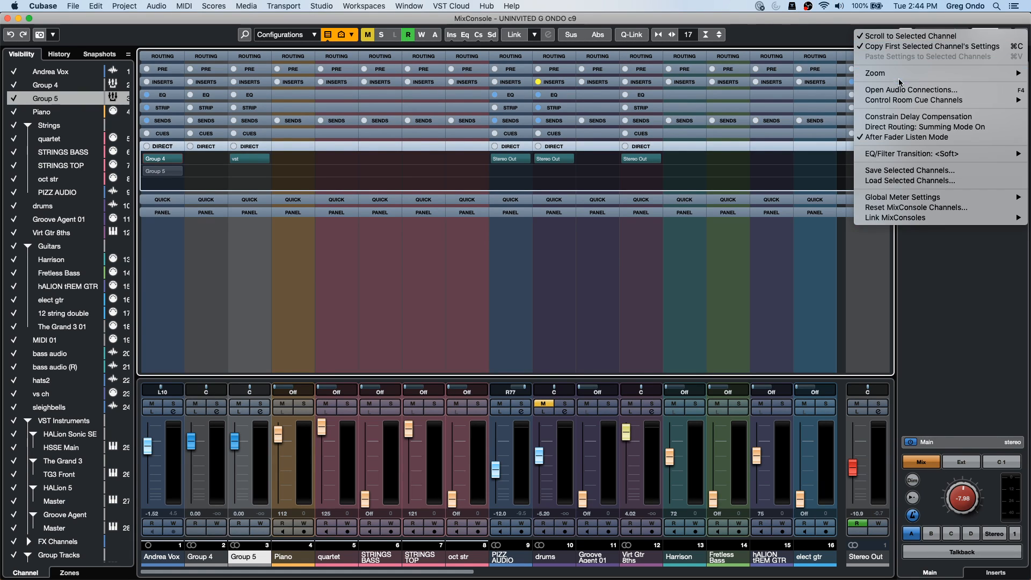
{"action": "left_click", "coordinate": [895, 127]}
{"action": "left_click", "coordinate": [160, 172]}
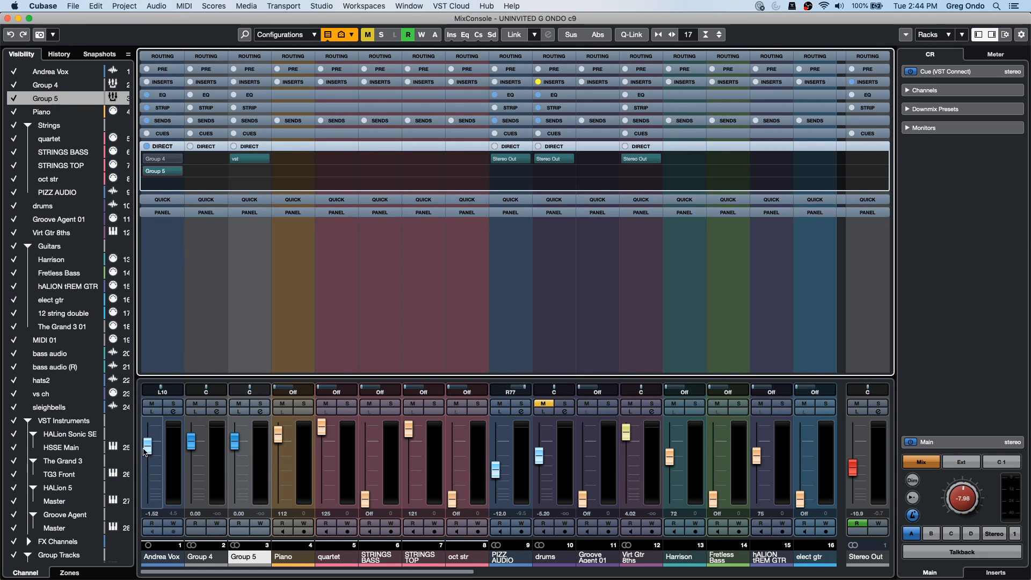
- Start playback, raise the Vox fader to 3.41, and switch its active direct output to Group 4
{"action": "key", "text": "space"}
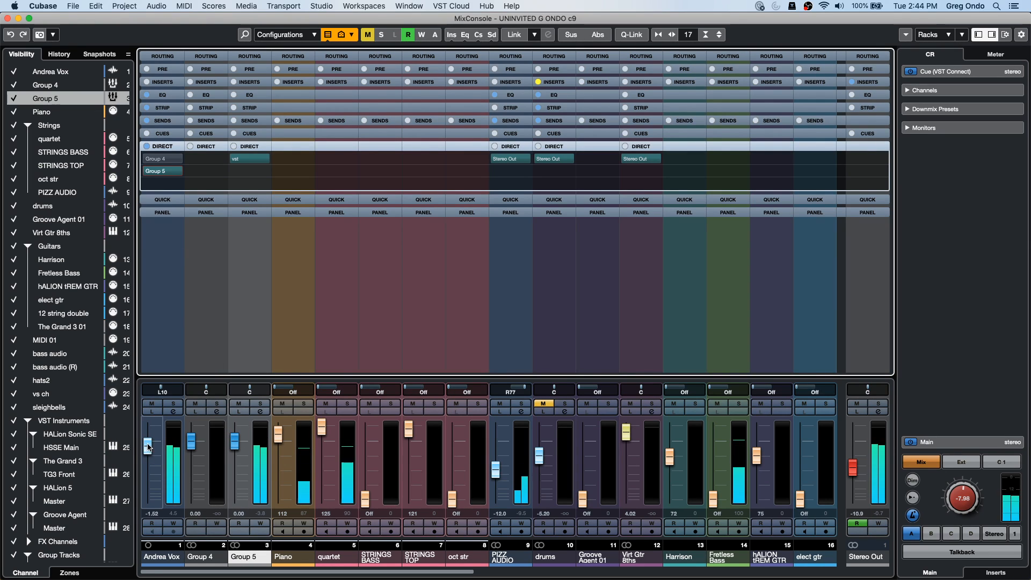
{"action": "left_click_drag", "start_coordinate": [150, 442], "coordinate": [153, 433]}
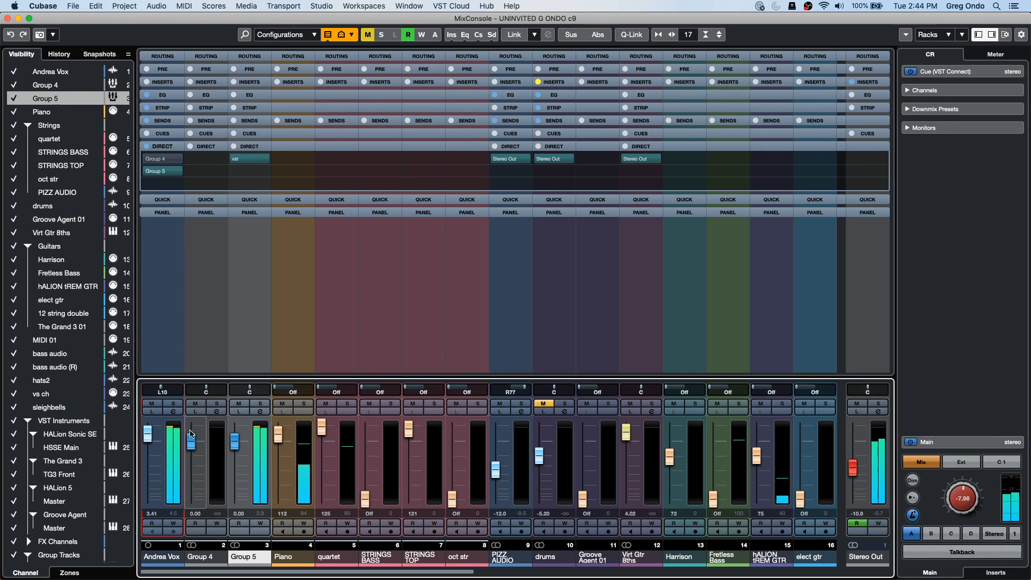
{"action": "left_click", "coordinate": [162, 158]}
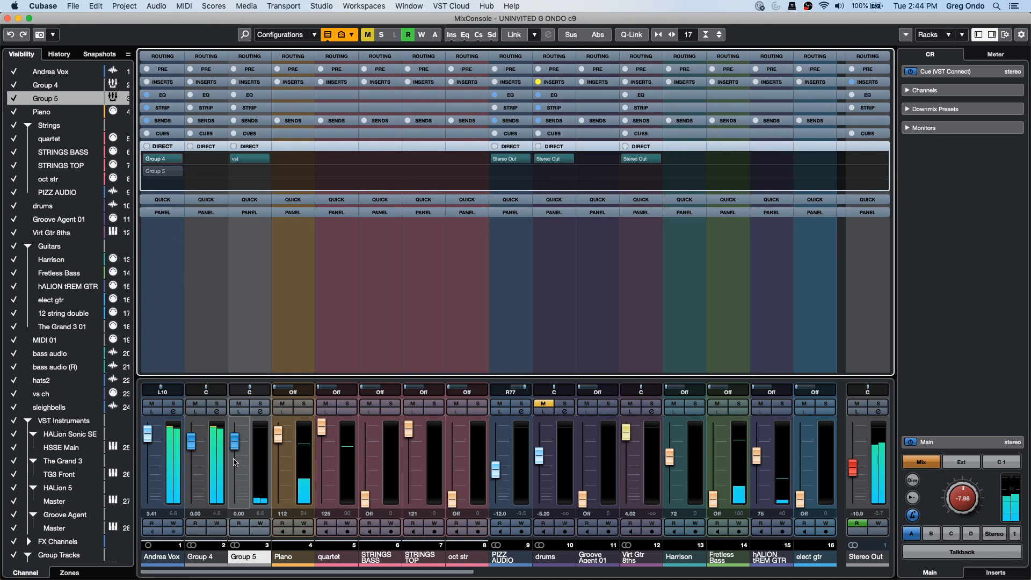
- Load the Compressor in Group 5's channel strip and set its threshold to -39.5 dB
{"action": "left_click", "coordinate": [260, 411]}
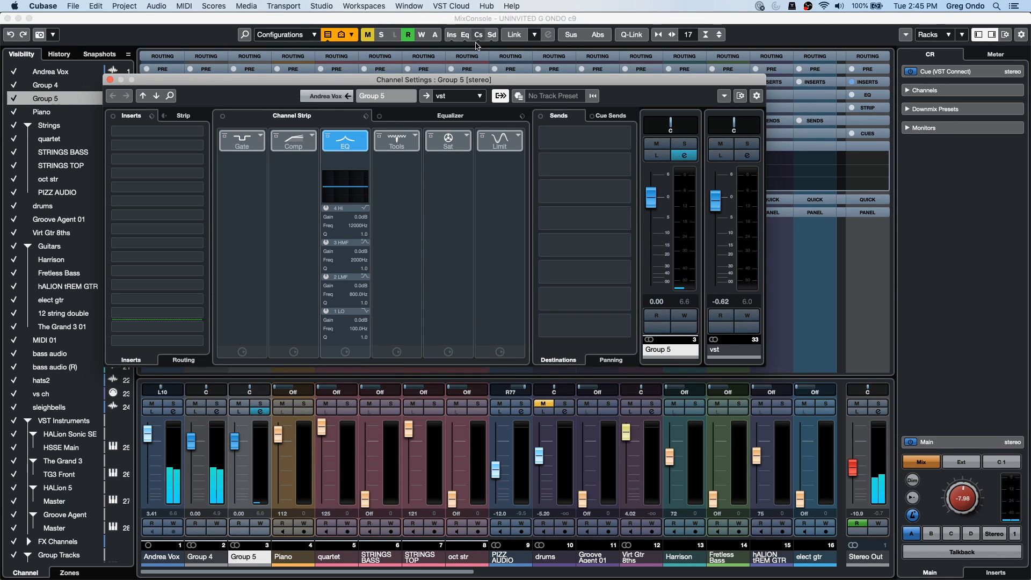
{"action": "left_click", "coordinate": [293, 141]}
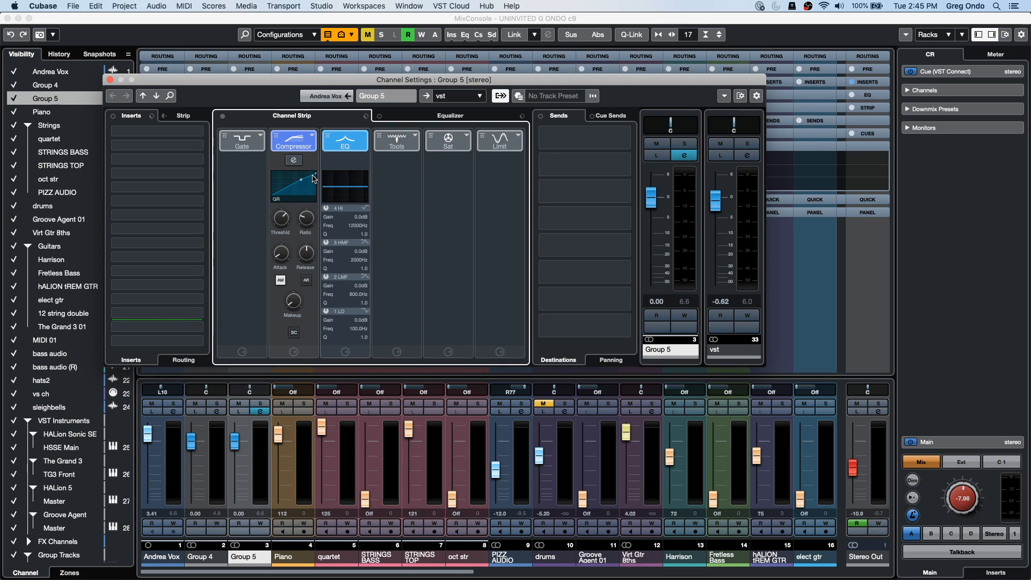
{"action": "mouse_move", "coordinate": [303, 216]}
{"action": "mouse_move", "coordinate": [270, 256]}
{"action": "left_click", "coordinate": [294, 141]}
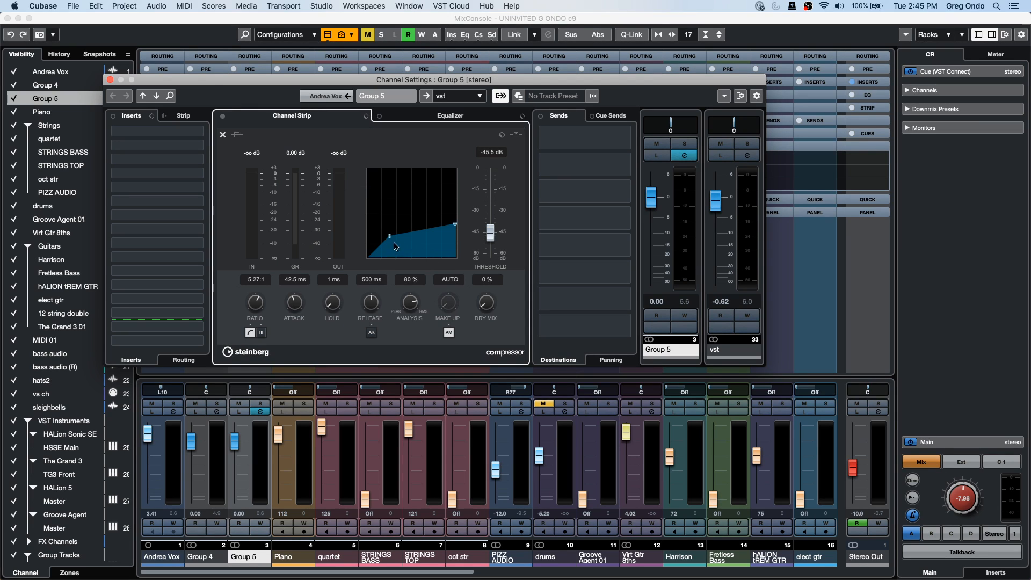
{"action": "left_click_drag", "start_coordinate": [392, 240], "coordinate": [413, 230]}
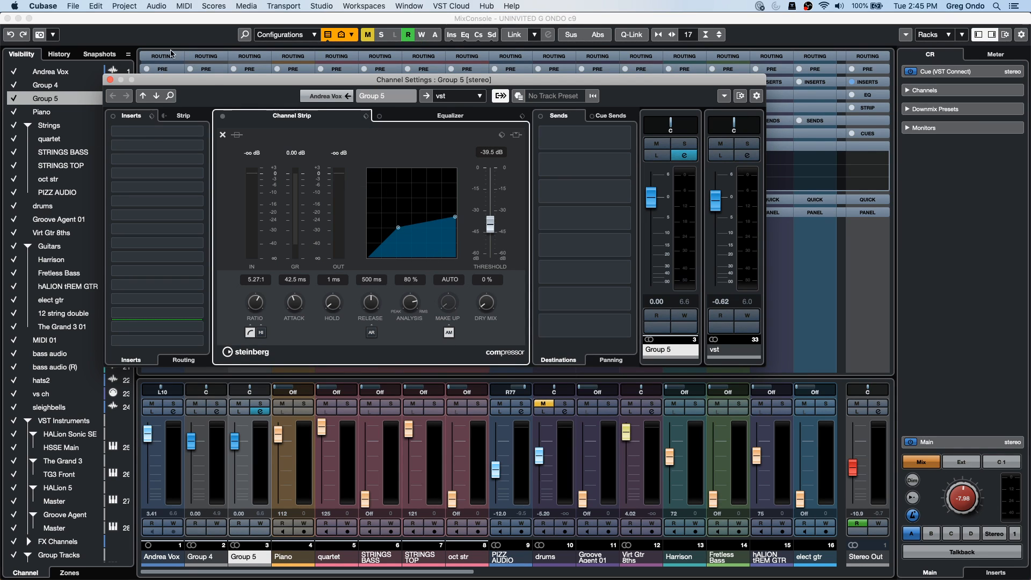
{"action": "left_click_drag", "start_coordinate": [151, 83], "coordinate": [306, 78]}
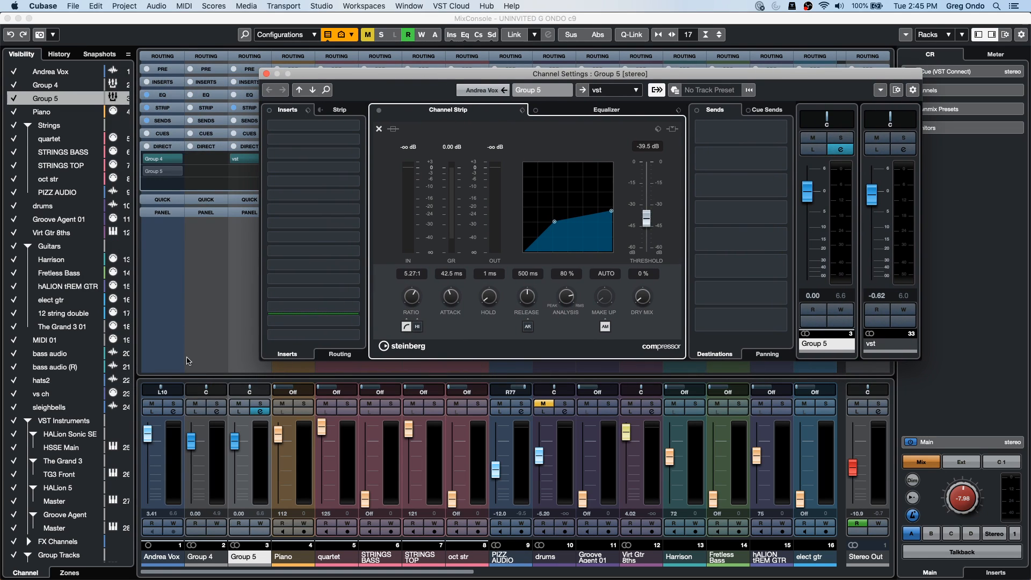
- Check Group 4's channel settings, lower the Group 5 fader to -16.0, and set Group 5's direct output to No Bus
{"action": "left_click", "coordinate": [217, 412]}
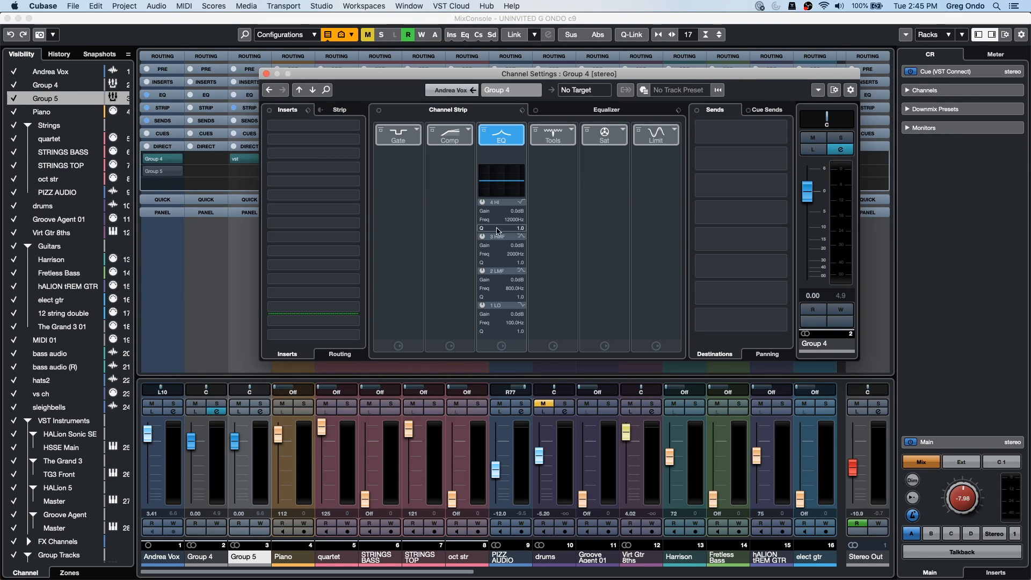
{"action": "left_click", "coordinate": [267, 75]}
{"action": "left_click_drag", "start_coordinate": [235, 442], "coordinate": [237, 485]}
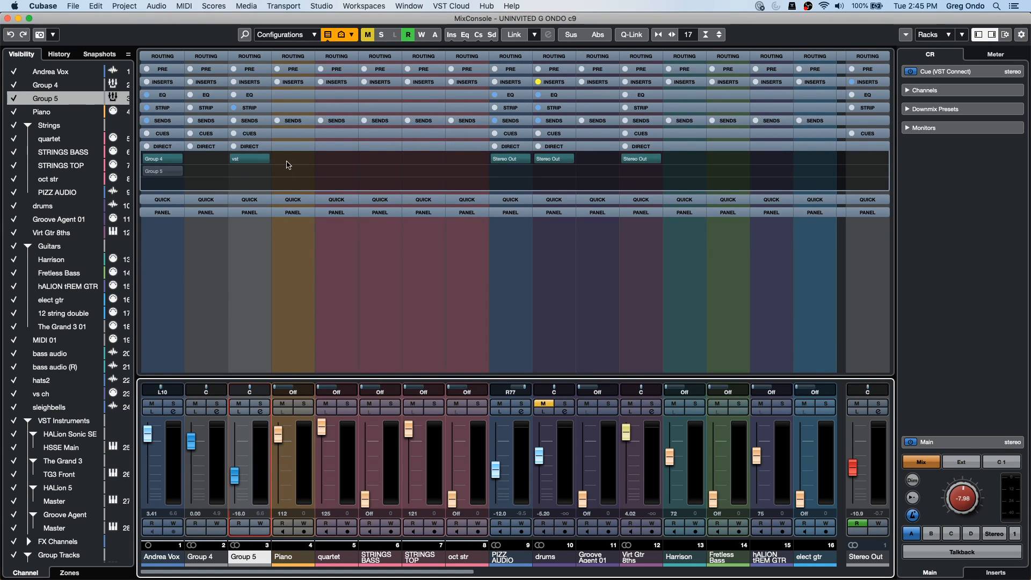
{"action": "left_click", "coordinate": [249, 159]}
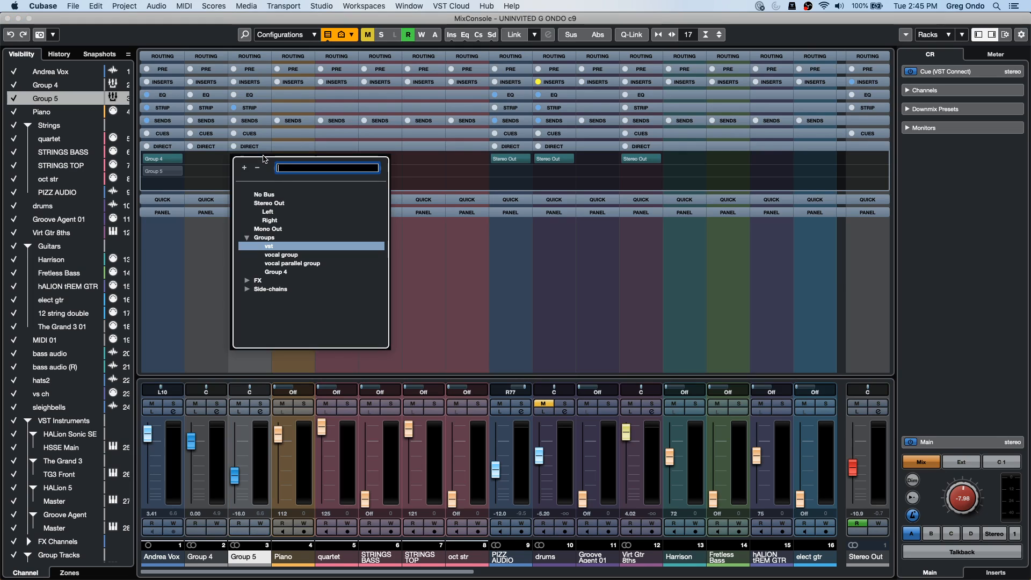
{"action": "left_click", "coordinate": [266, 196]}
- Start playback, raise the Group 5 fader to -8.69, and switch the Vox channel's active direct output to Group 5
{"action": "key", "text": "space"}
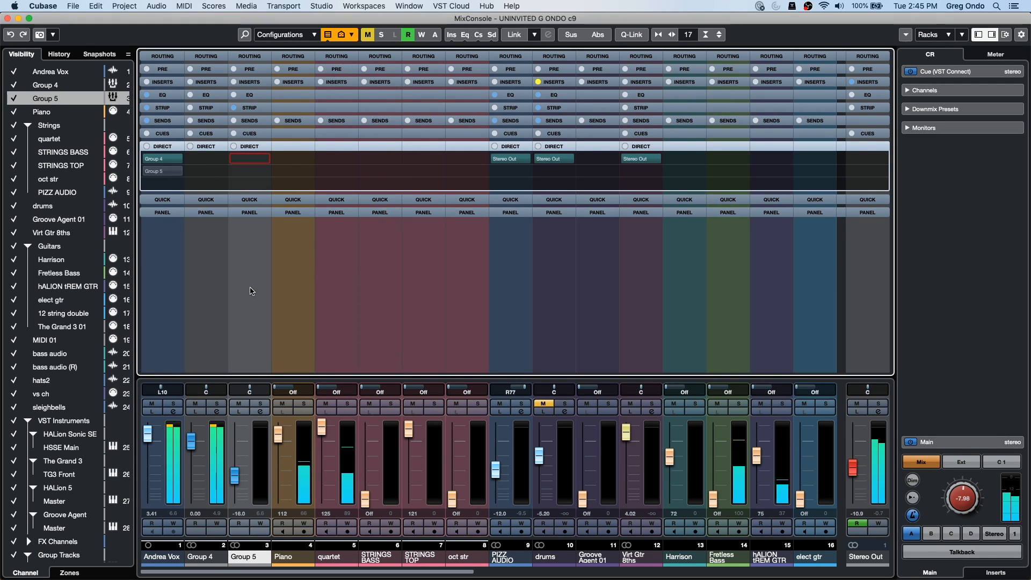
{"action": "left_click_drag", "start_coordinate": [235, 480], "coordinate": [241, 467]}
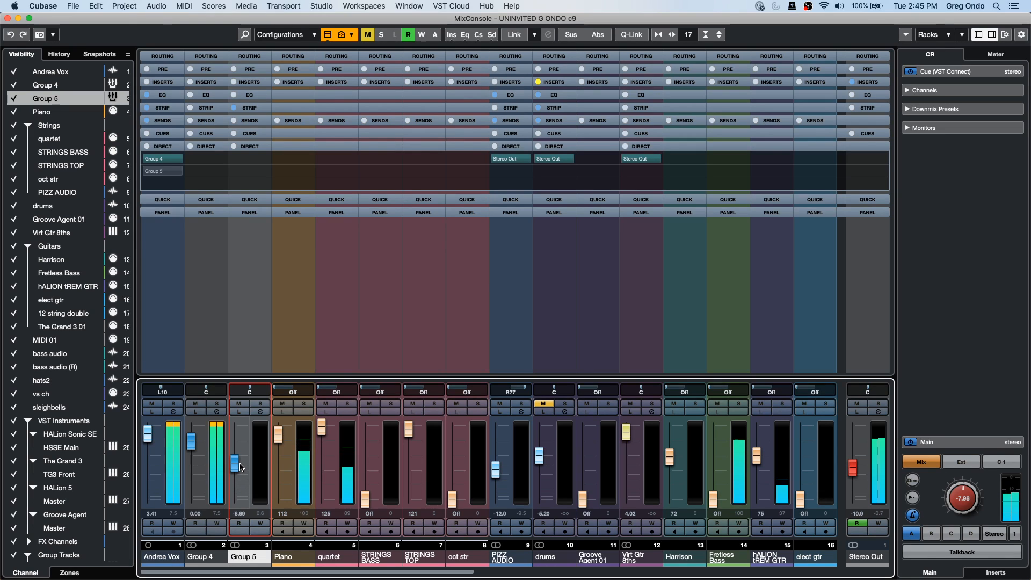
{"action": "left_click", "coordinate": [162, 171]}
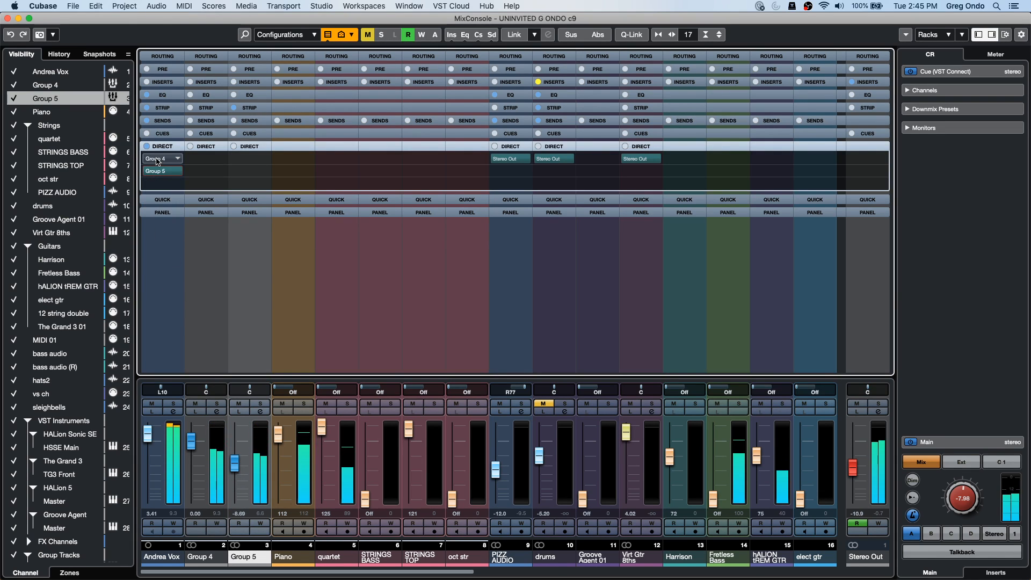
- Review the Vox channel's settings and channel strip, and close the MixConsole to return to the project
{"action": "left_click", "coordinate": [172, 412]}
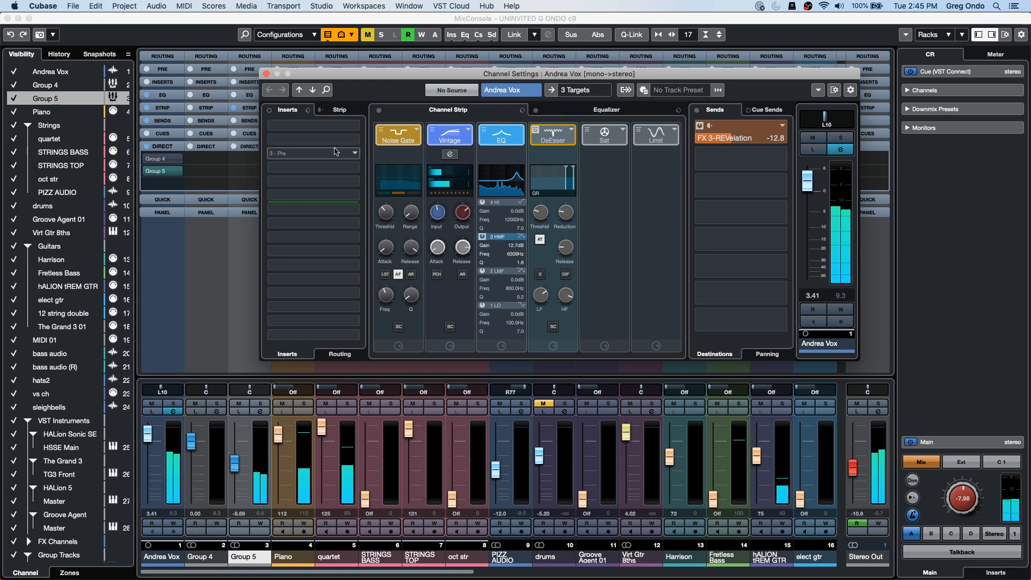
{"action": "left_click", "coordinate": [266, 74]}
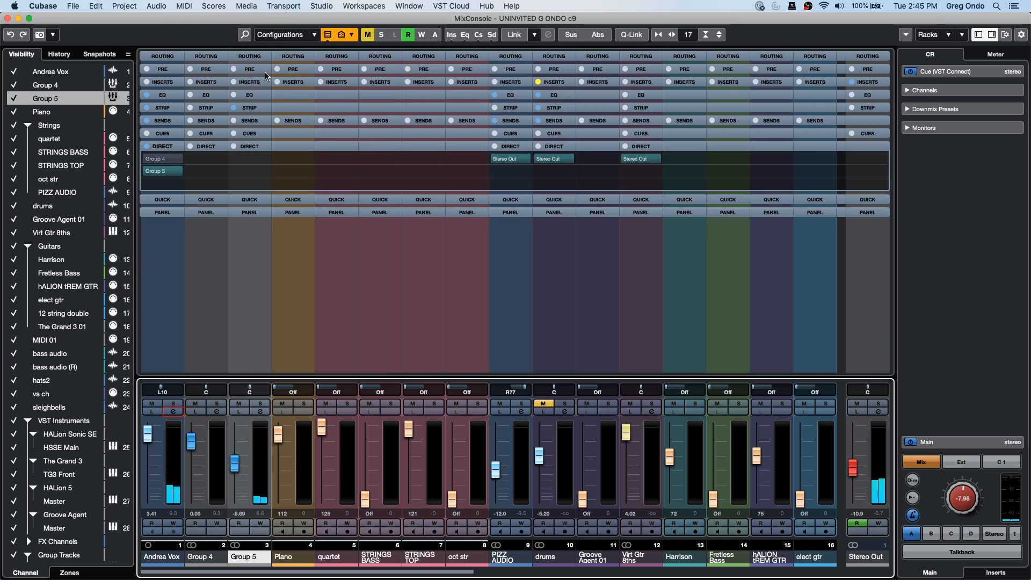
{"action": "left_click", "coordinate": [7, 19]}
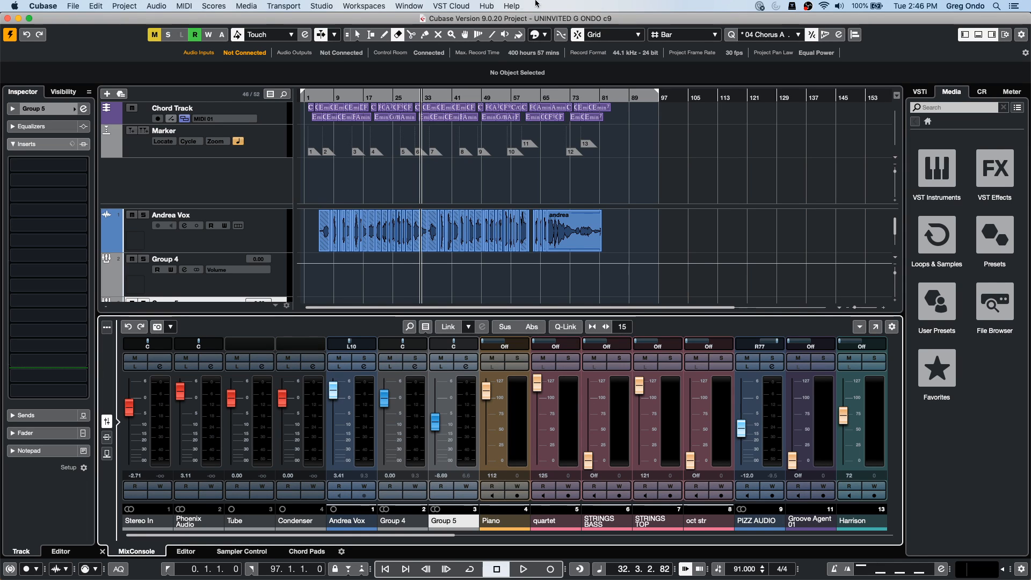
- Open the MediaBay, toggle its File Browser off and on, and show the Attribute Inspector
{"action": "left_click", "coordinate": [246, 6]}
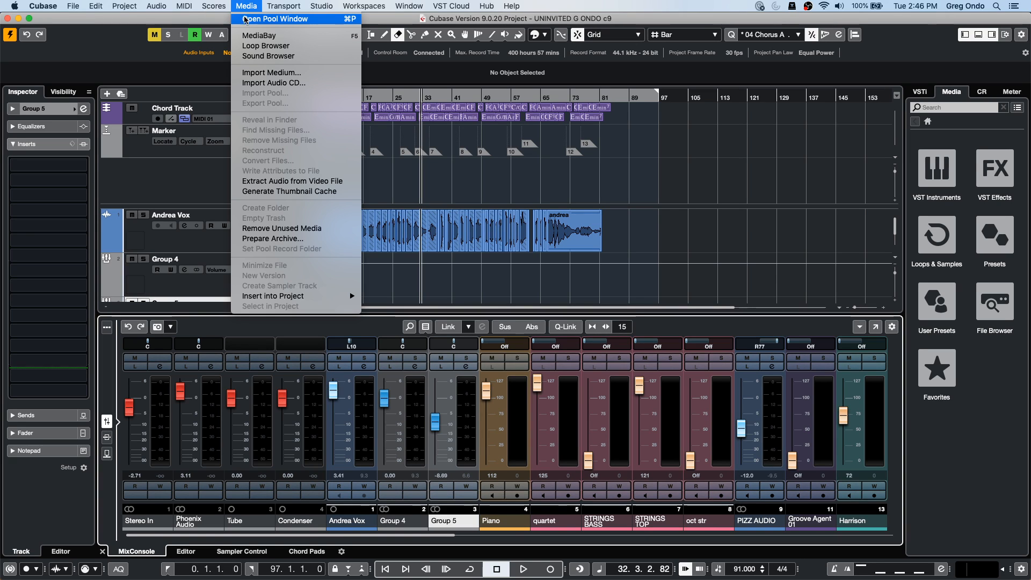
{"action": "left_click", "coordinate": [258, 36]}
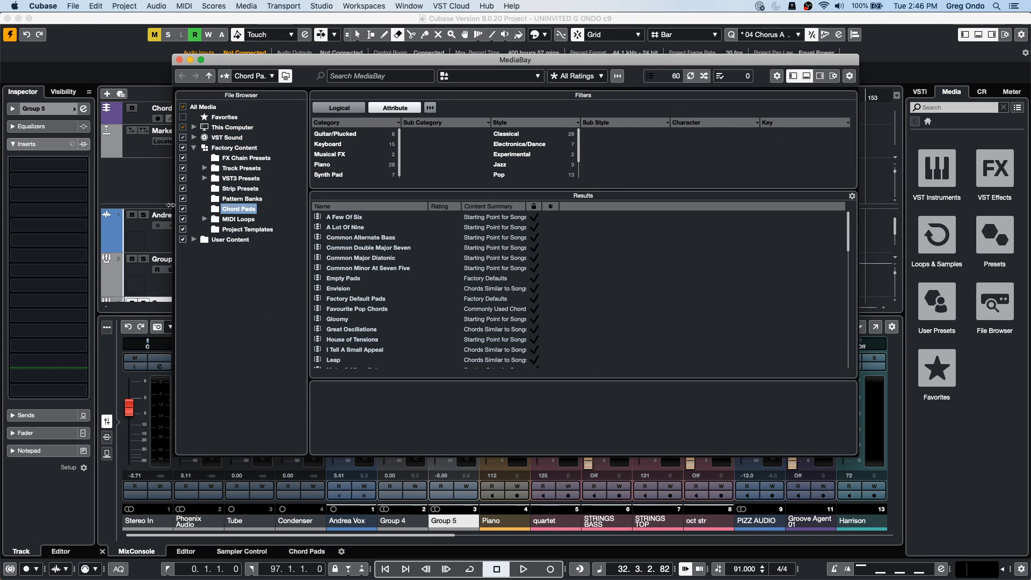
{"action": "left_click", "coordinate": [792, 76]}
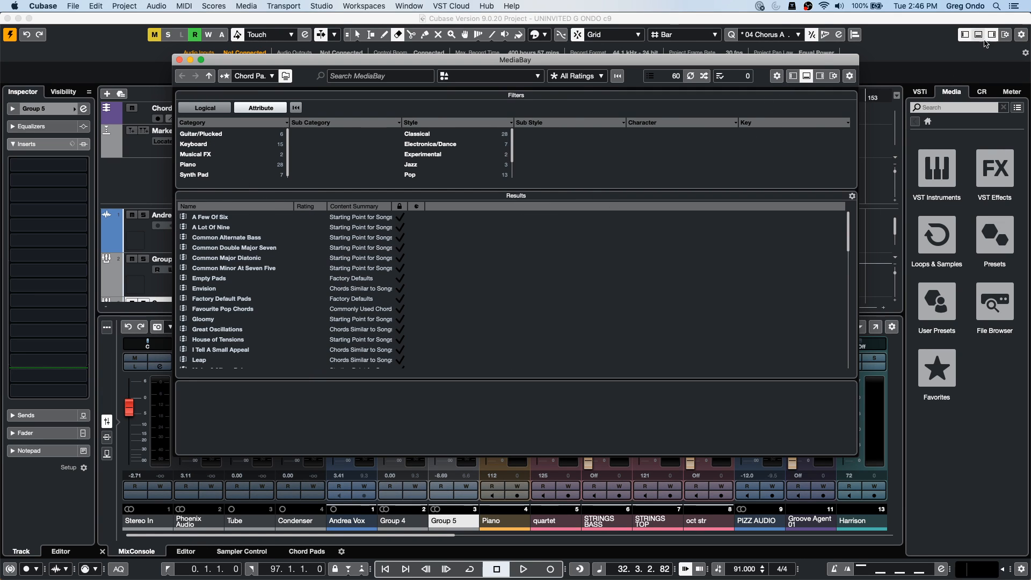
{"action": "left_click", "coordinate": [792, 77]}
{"action": "left_click", "coordinate": [793, 75]}
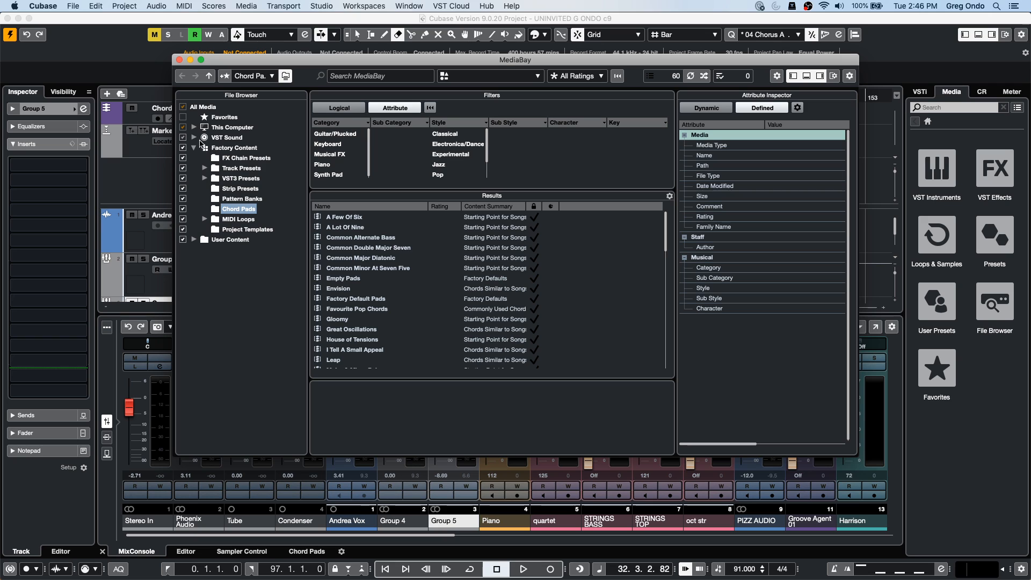
- Browse the Factory Content and VST Sound folders in the MediaBay, and close it
{"action": "left_click", "coordinate": [193, 147]}
{"action": "left_click", "coordinate": [215, 138]}
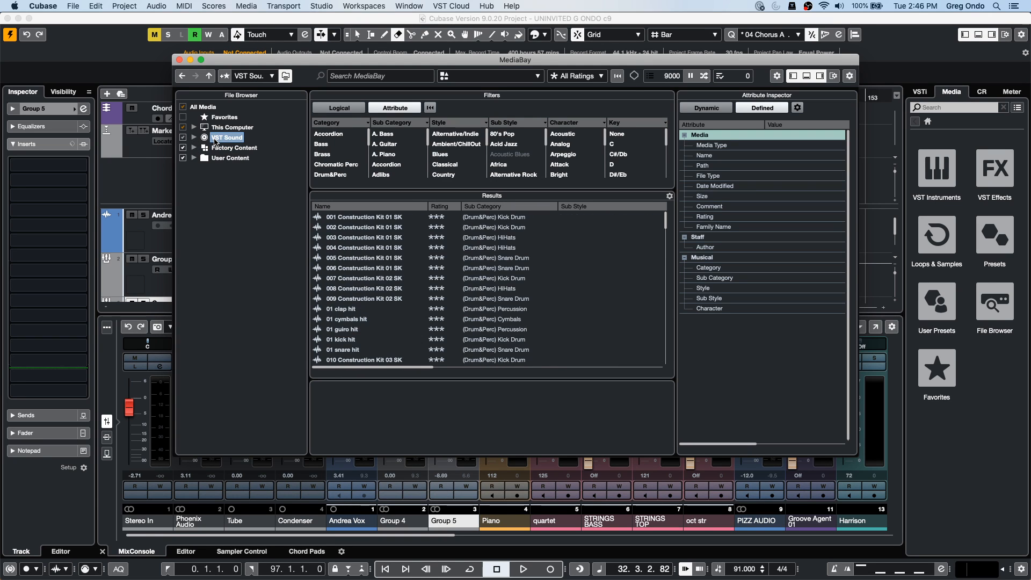
{"action": "left_click", "coordinate": [193, 149]}
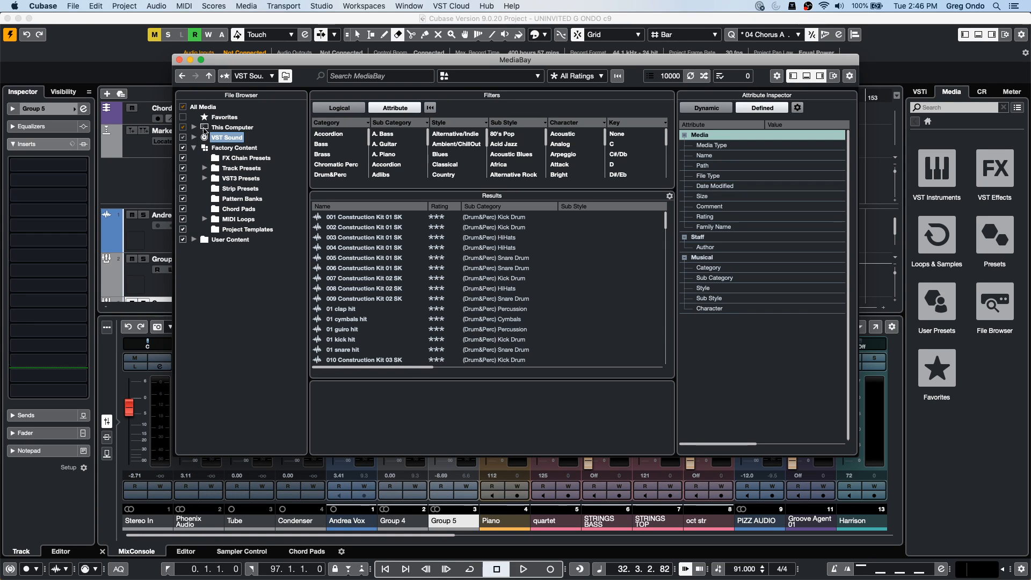
{"action": "double_click", "coordinate": [206, 137]}
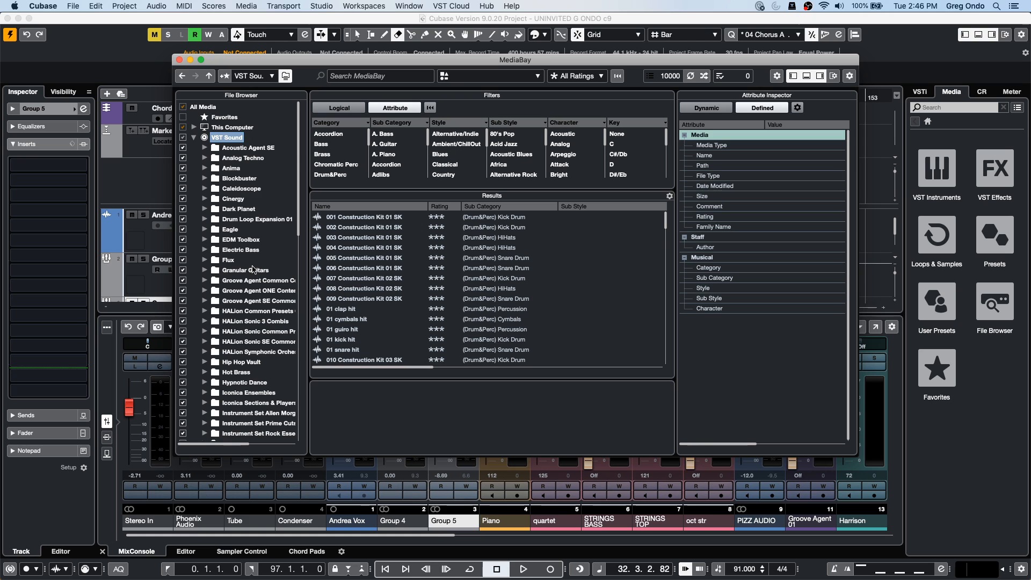
{"action": "scroll", "coordinate": [256, 267], "scroll_direction": "down", "scroll_amount": 5}
{"action": "scroll", "coordinate": [246, 242], "scroll_direction": "up", "scroll_amount": 5}
{"action": "left_click", "coordinate": [195, 139]}
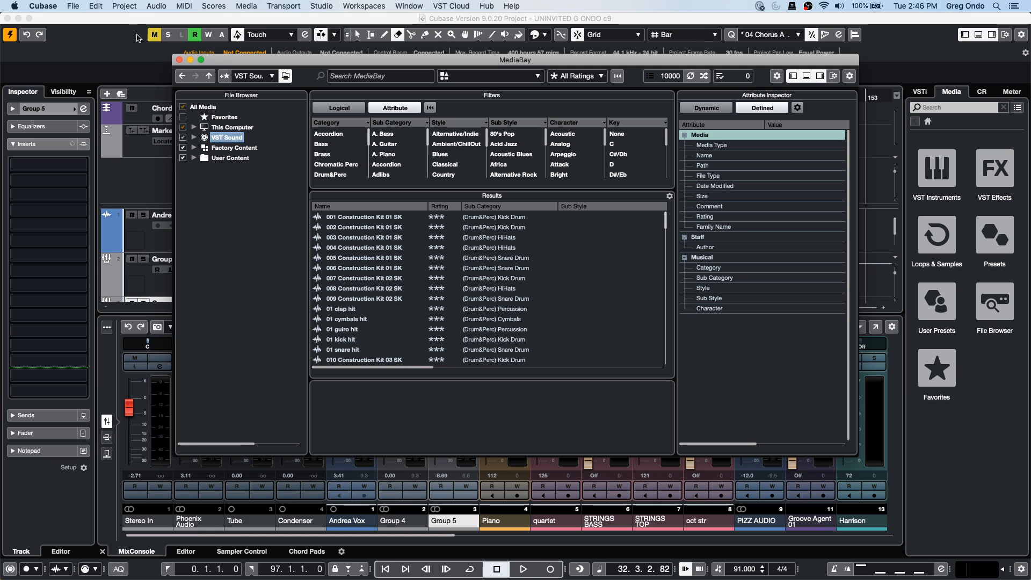
{"action": "left_click", "coordinate": [180, 59]}
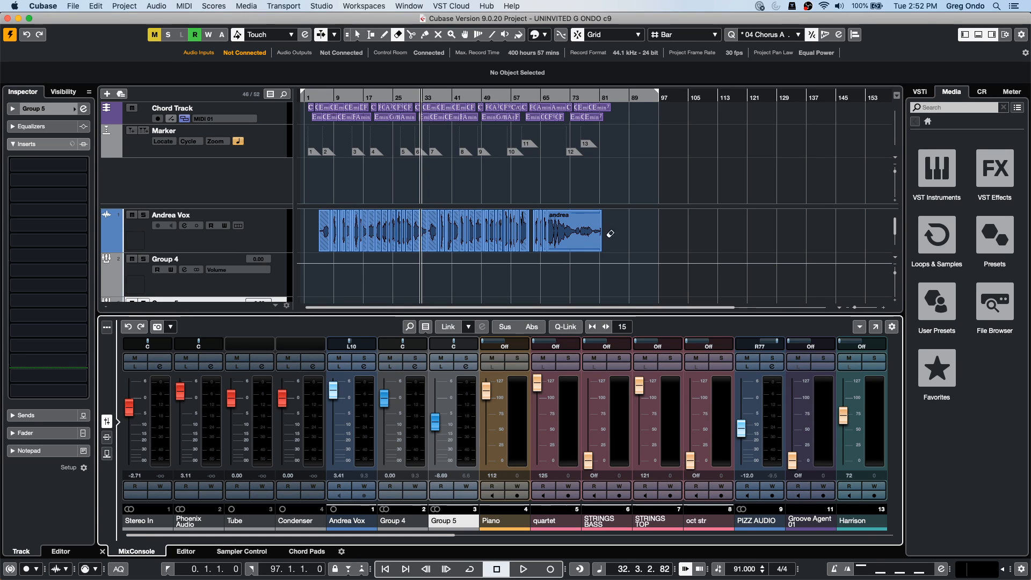
- Duplicate the Vox audio track together with its events
{"action": "left_click", "coordinate": [329, 239]}
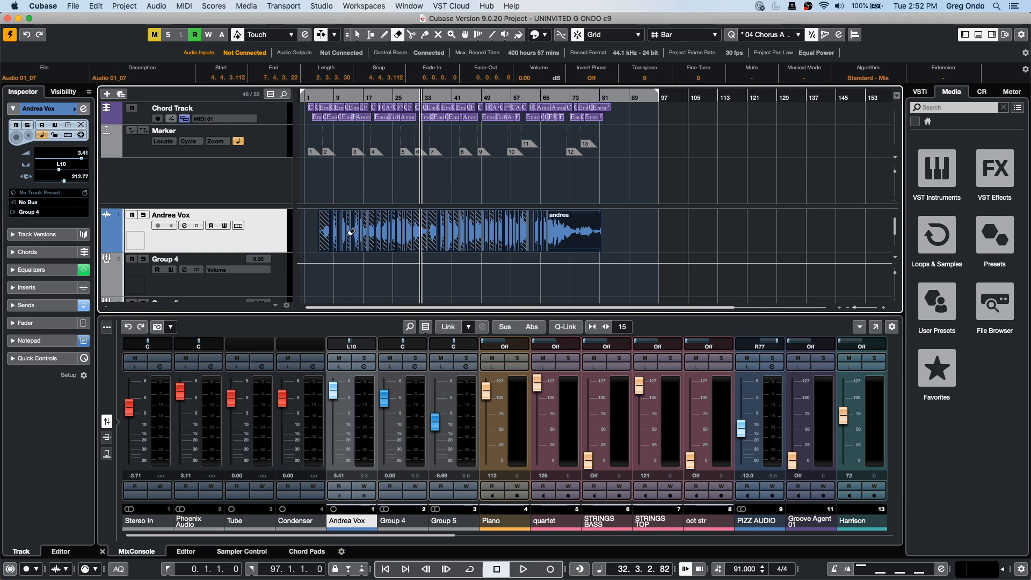
{"action": "right_click", "coordinate": [266, 226]}
{"action": "mouse_move", "coordinate": [369, 230]}
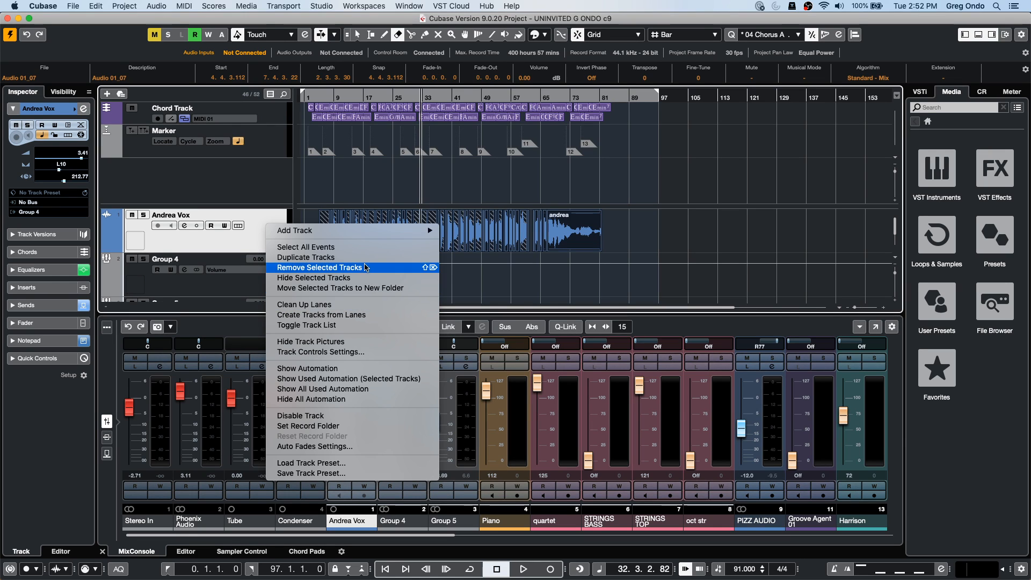
{"action": "left_click", "coordinate": [371, 257]}
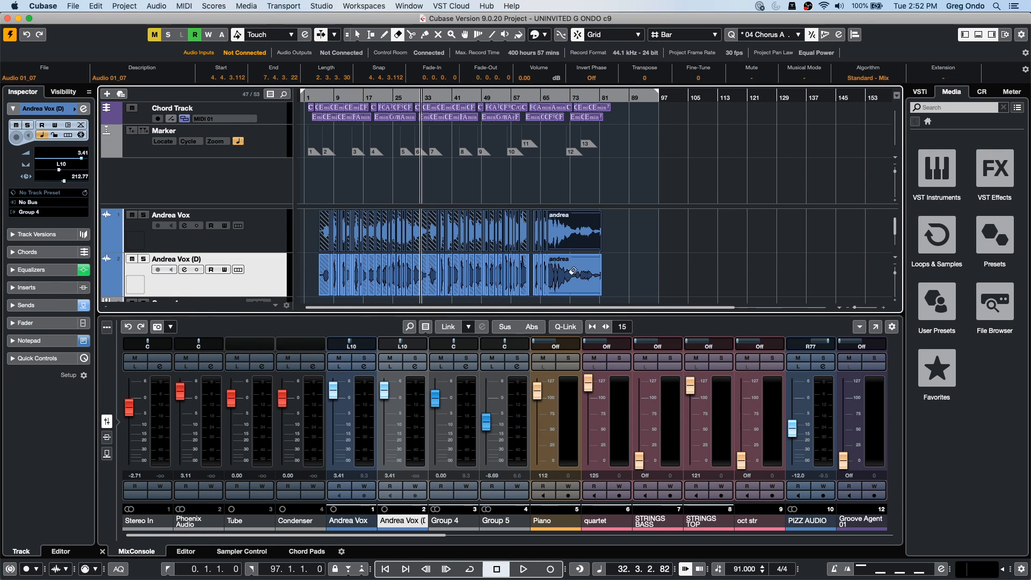
- Bounce the selected events on the duplicated Vox track, replacing the originals there, and mute the original Vox track
{"action": "left_click", "coordinate": [125, 6]}
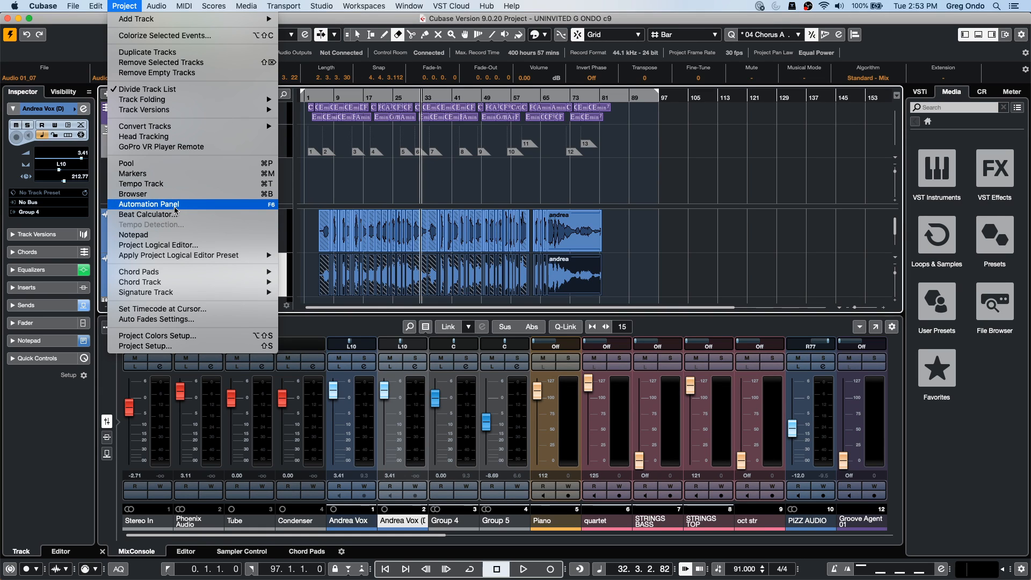
{"action": "mouse_move", "coordinate": [156, 6]}
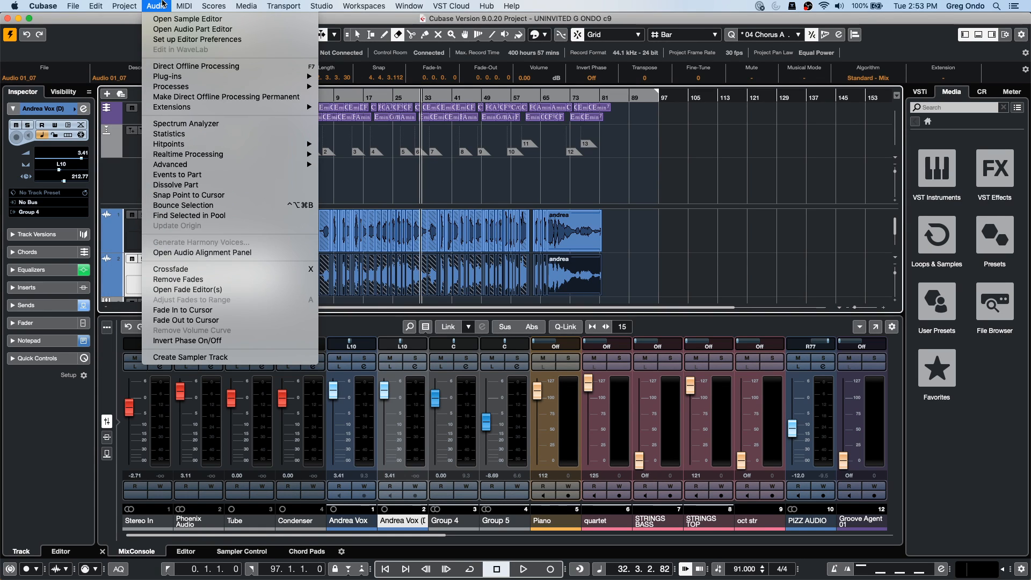
{"action": "left_click", "coordinate": [171, 205]}
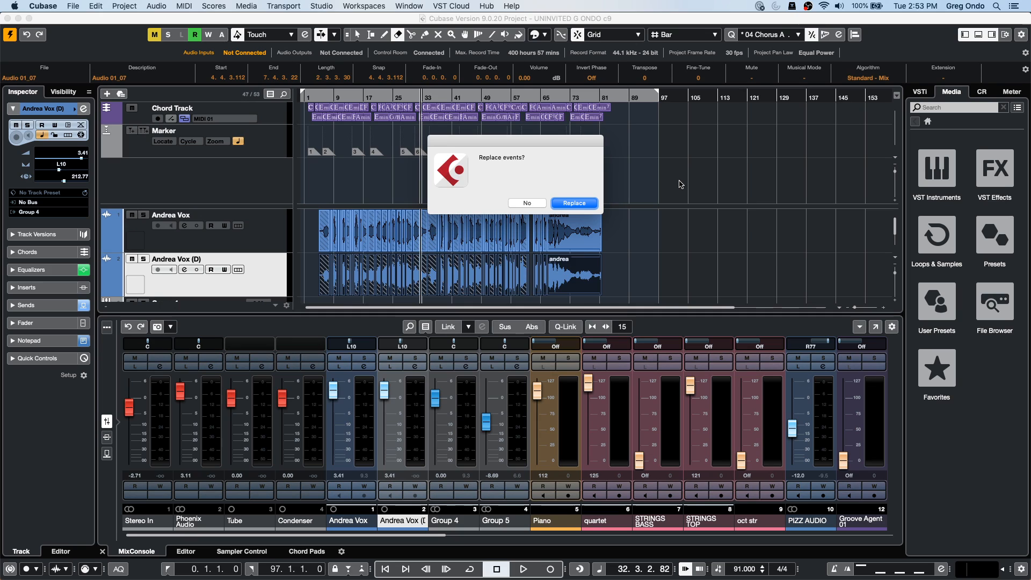
{"action": "key", "text": "Return"}
{"action": "left_click", "coordinate": [338, 357]}
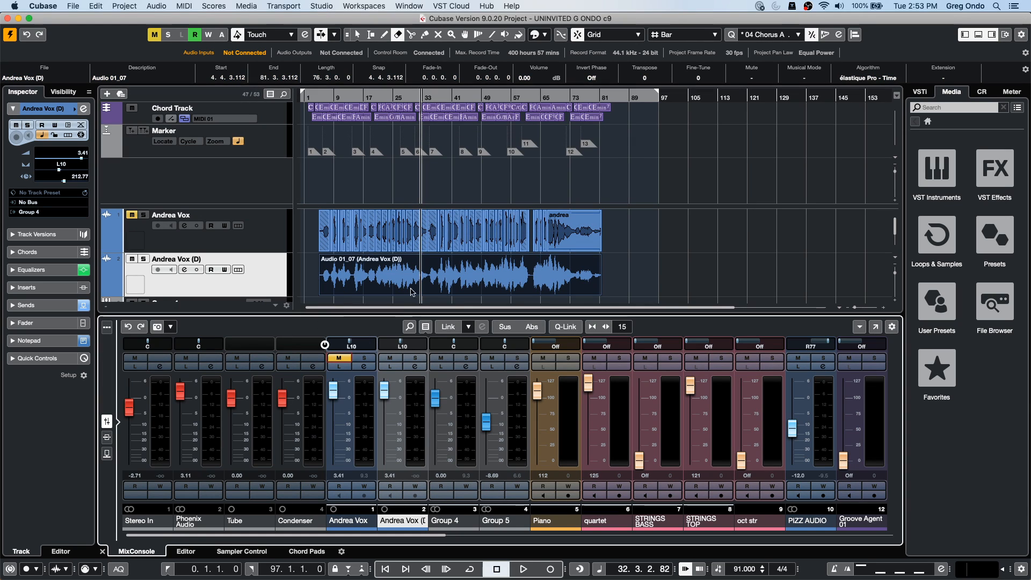
- Erase the bounced event on the duplicated Vox track and undo the deletion
{"action": "left_click", "coordinate": [420, 267]}
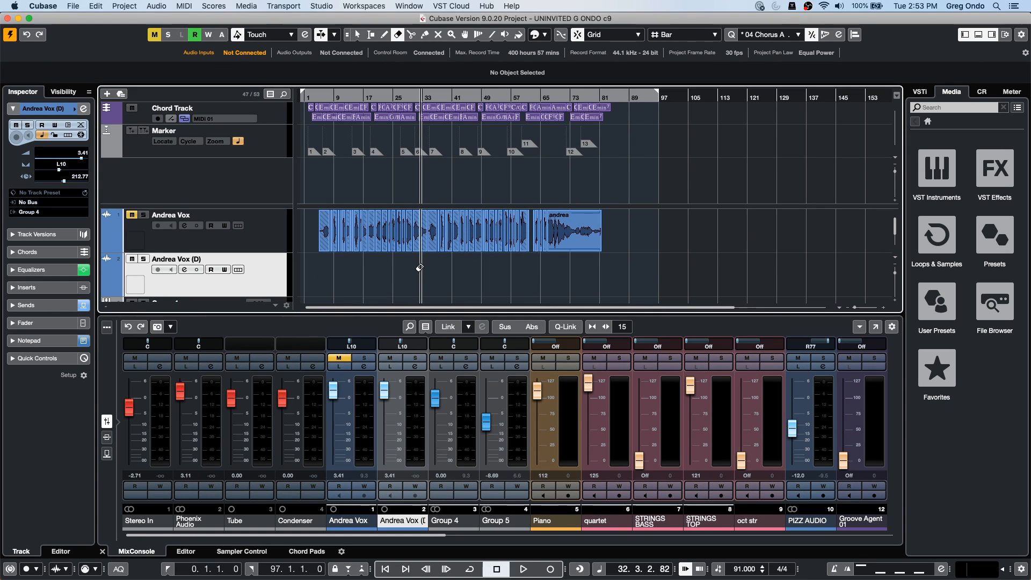
{"action": "key", "text": "super+z"}
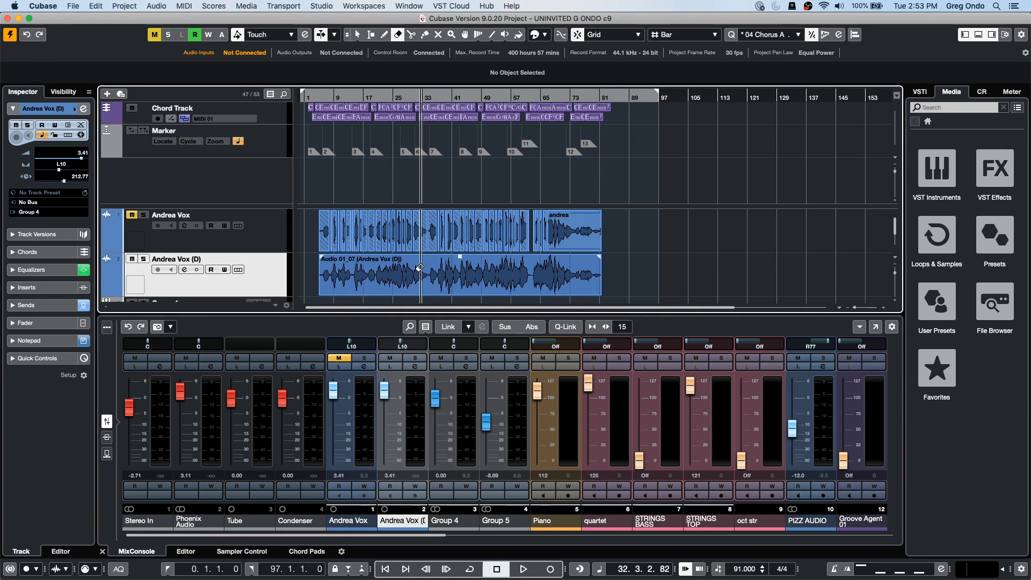
- Select bars 14 to 24 of the bounced event on the duplicated Vox track with the Range Selection tool
{"action": "right_click", "coordinate": [366, 273]}
{"action": "left_click", "coordinate": [370, 278]}
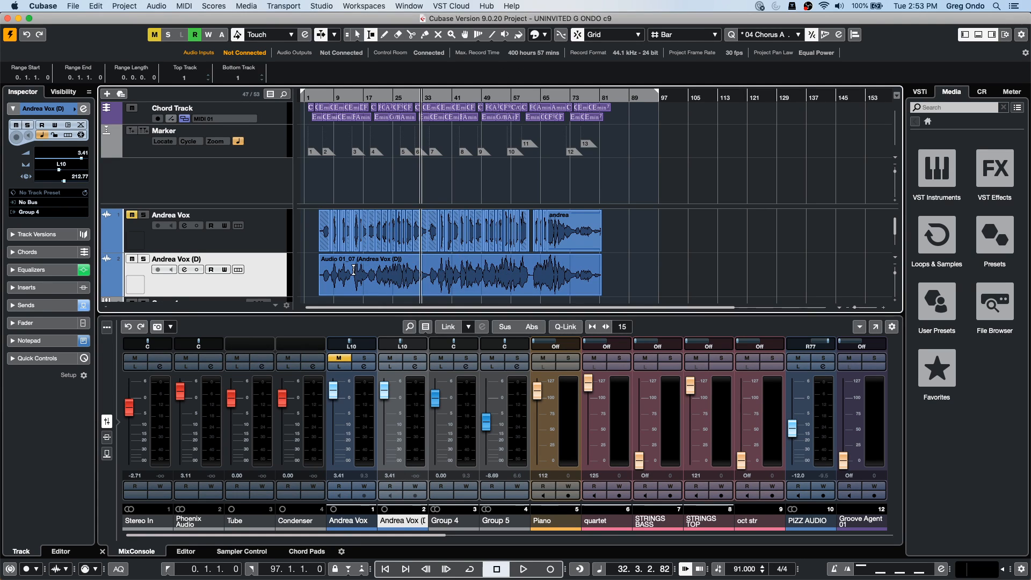
{"action": "left_click_drag", "start_coordinate": [352, 268], "coordinate": [389, 270]}
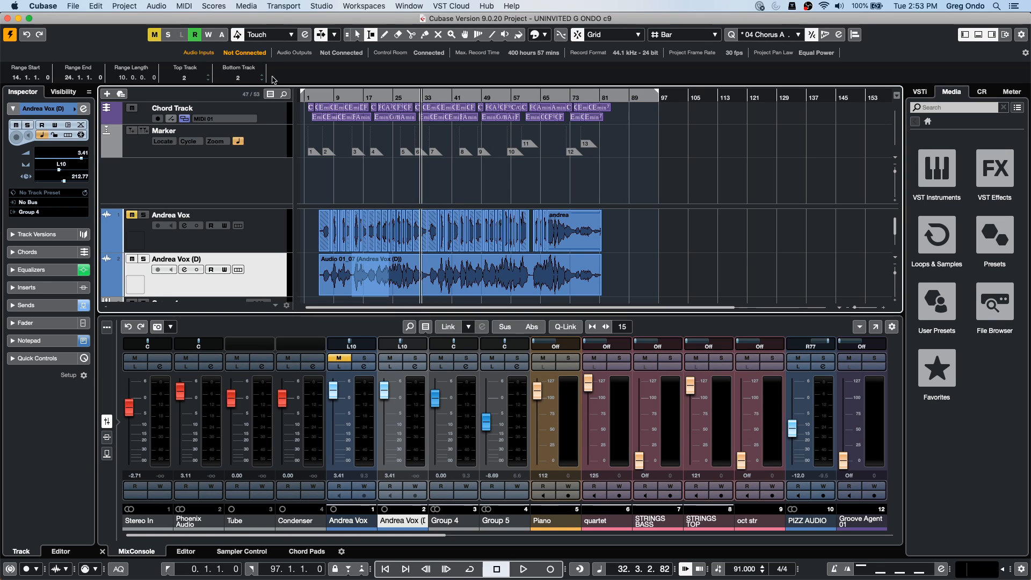
{"action": "left_click", "coordinate": [97, 6]}
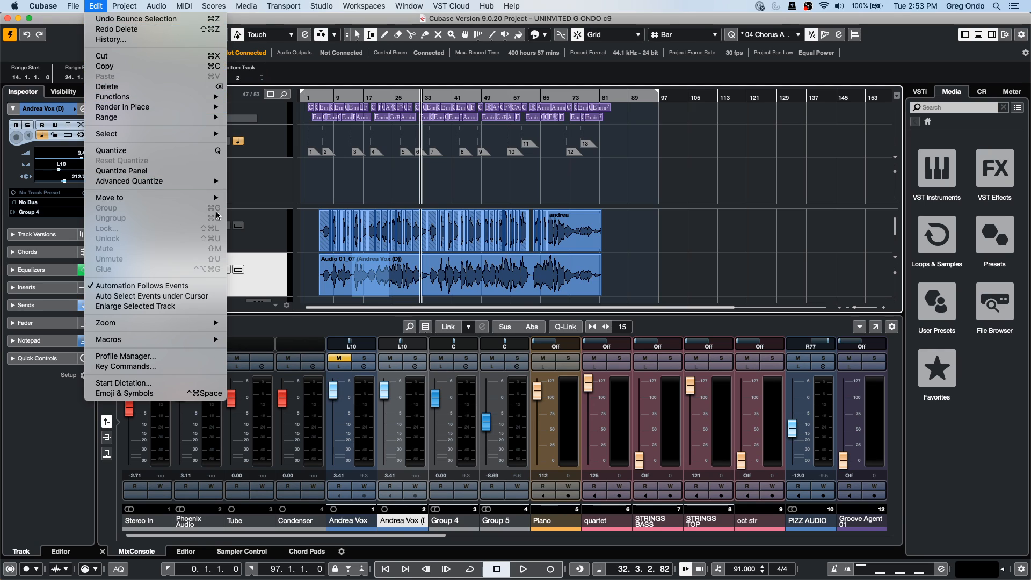
- Combine the object and range selection tools, select bars 20 to 34 on the duplicated Vox track, and review the Range commands
{"action": "left_click", "coordinate": [357, 34]}
{"action": "left_click", "coordinate": [407, 287]}
{"action": "left_click", "coordinate": [406, 292]}
{"action": "left_click_drag", "start_coordinate": [378, 261], "coordinate": [427, 264]}
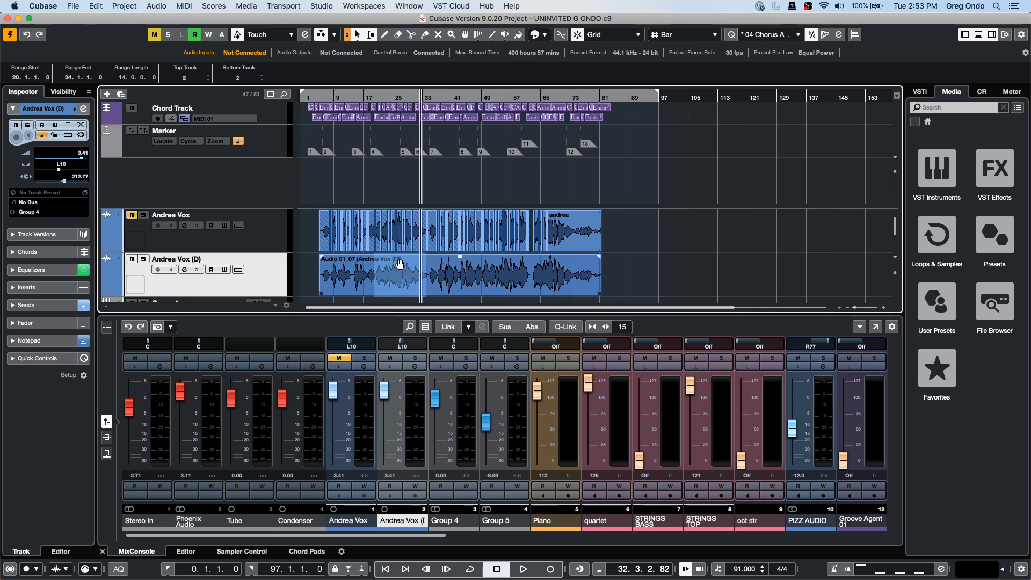
{"action": "left_click", "coordinate": [97, 7]}
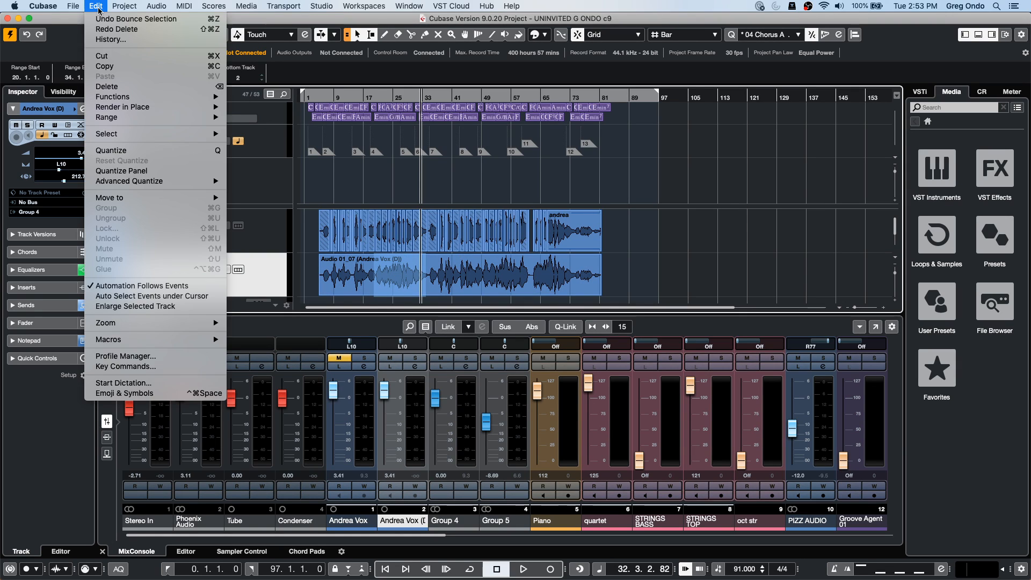
{"action": "mouse_move", "coordinate": [209, 117]}
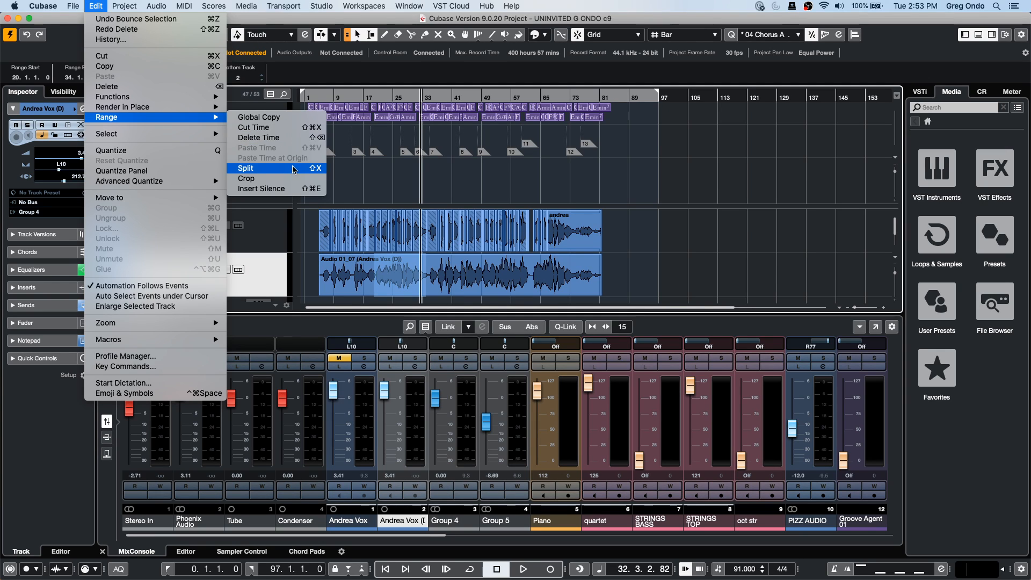
{"action": "left_click", "coordinate": [745, 259]}
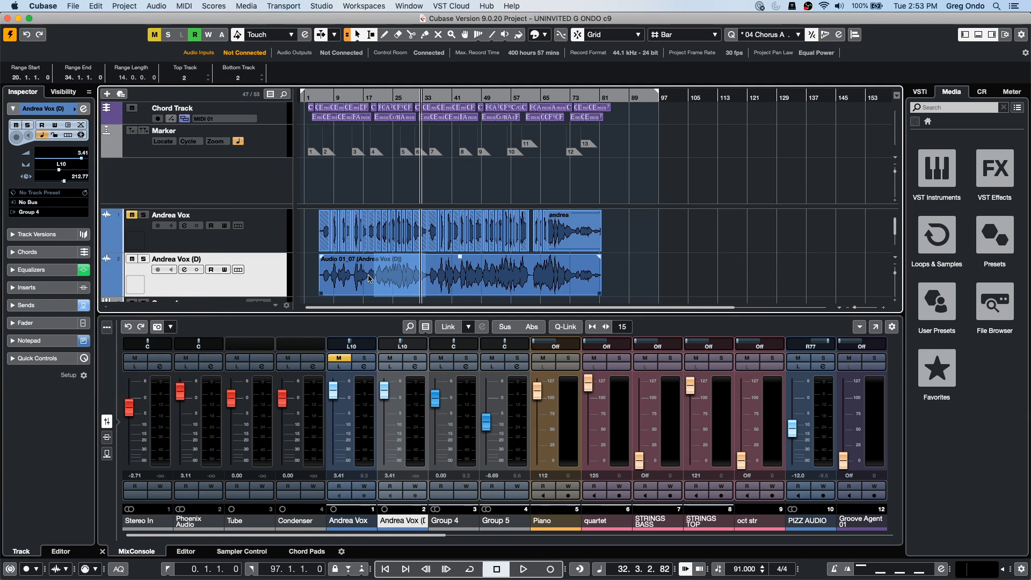
- Split the duplicated Vox event at selected ranges and lower the section from bar 28 to bar 33 to -6.13 dB
{"action": "left_click", "coordinate": [338, 267]}
{"action": "left_click_drag", "start_coordinate": [356, 270], "coordinate": [324, 269]}
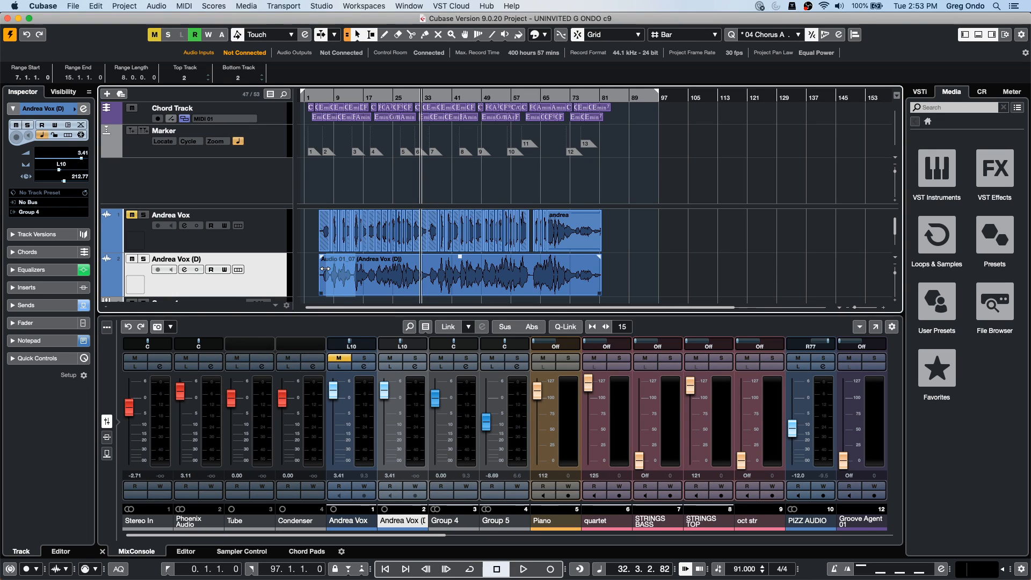
{"action": "mouse_move", "coordinate": [339, 255]}
{"action": "left_mouse_down"}
{"action": "mouse_move", "coordinate": [339, 270]}
{"action": "mouse_move", "coordinate": [467, 266]}
{"action": "mouse_move", "coordinate": [456, 243]}
{"action": "mouse_move", "coordinate": [463, 222]}
{"action": "mouse_move", "coordinate": [454, 267]}
{"action": "mouse_move", "coordinate": [538, 268]}
{"action": "left_mouse_up"}
{"action": "double_click", "coordinate": [418, 268]}
{"action": "double_click", "coordinate": [453, 263]}
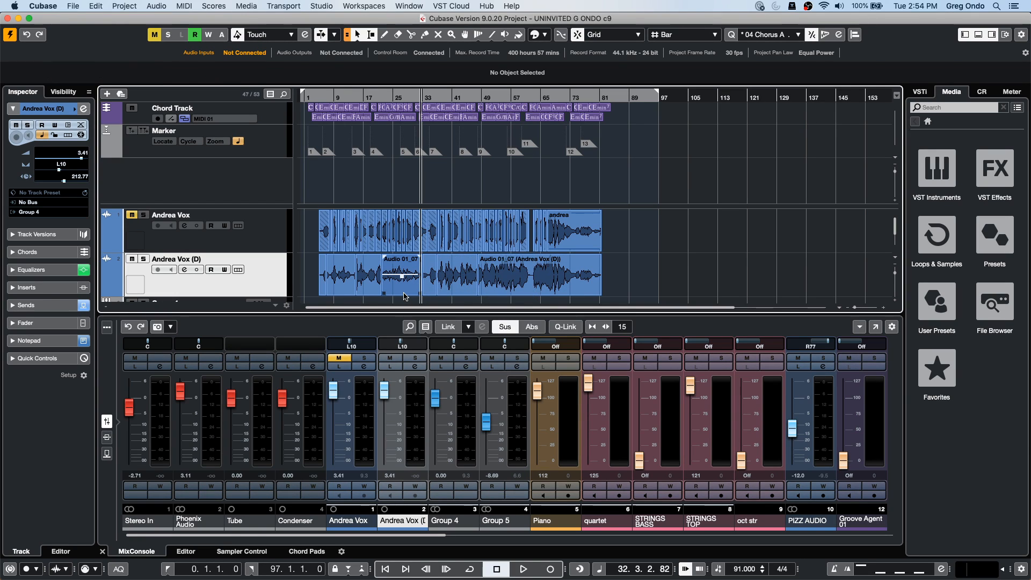
{"action": "left_click", "coordinate": [396, 293]}
{"action": "left_click_drag", "start_coordinate": [392, 293], "coordinate": [403, 297]}
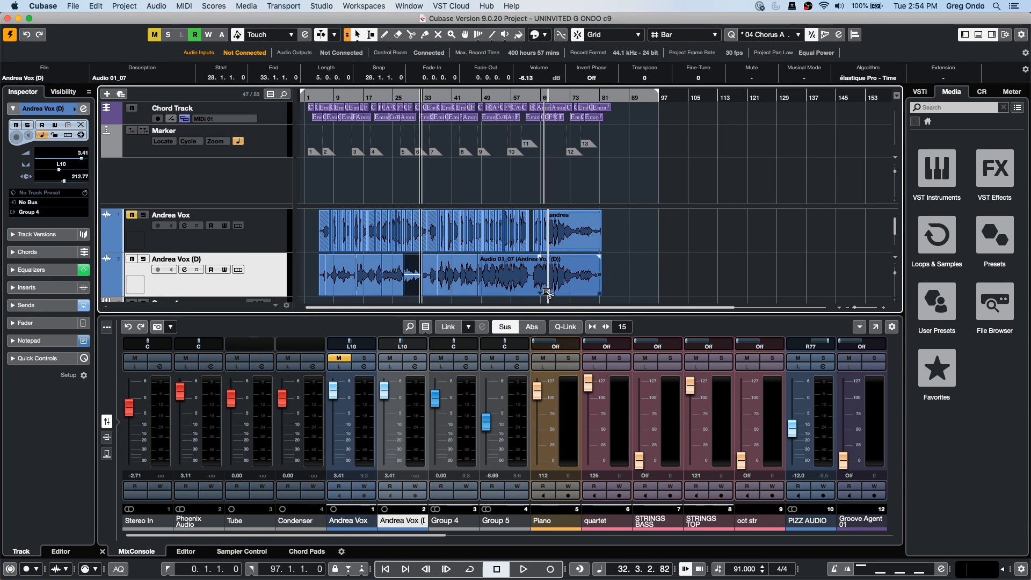
- Select bars 60 to 75 on the duplicated Vox track and undo the latest split and volume edits there
{"action": "left_click_drag", "start_coordinate": [506, 262], "coordinate": [562, 261]}
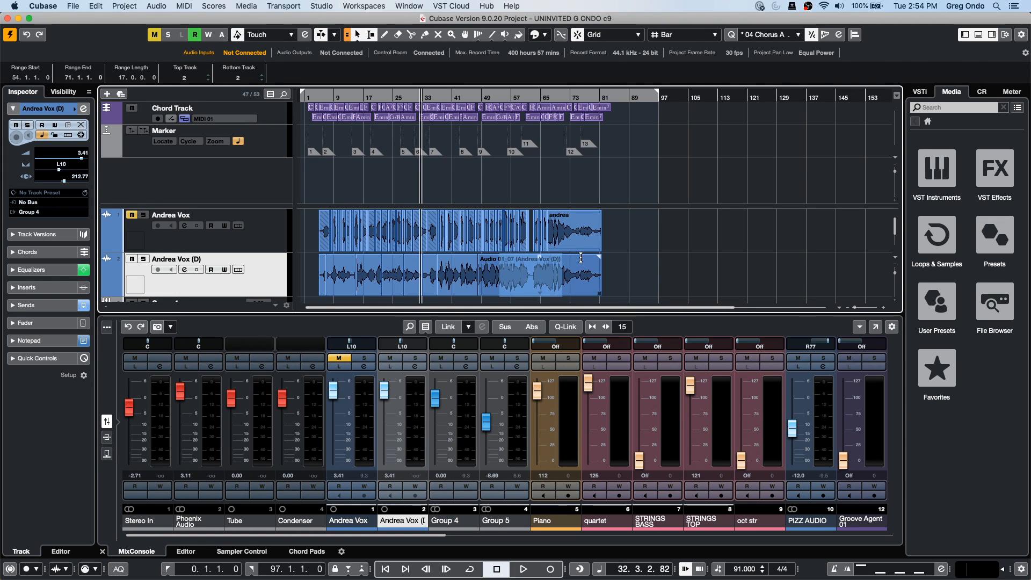
{"action": "left_click_drag", "start_coordinate": [577, 259], "coordinate": [521, 263]}
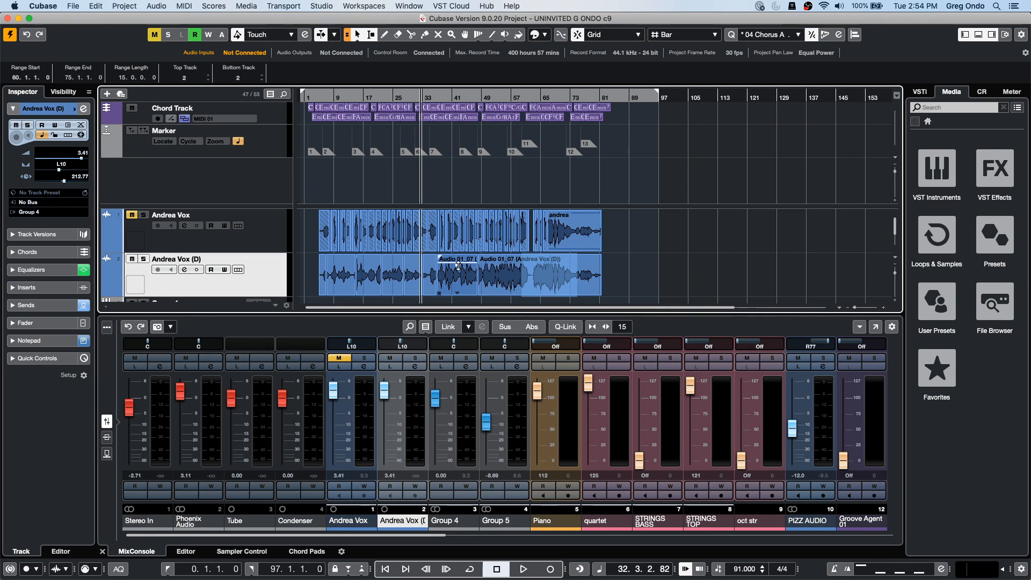
{"action": "key", "text": "super+z"}
{"action": "key", "text": "super+z"}
{"action": "key", "text": "super+z"}
{"action": "key", "text": "super+z"}
{"action": "key", "text": "super+z"}
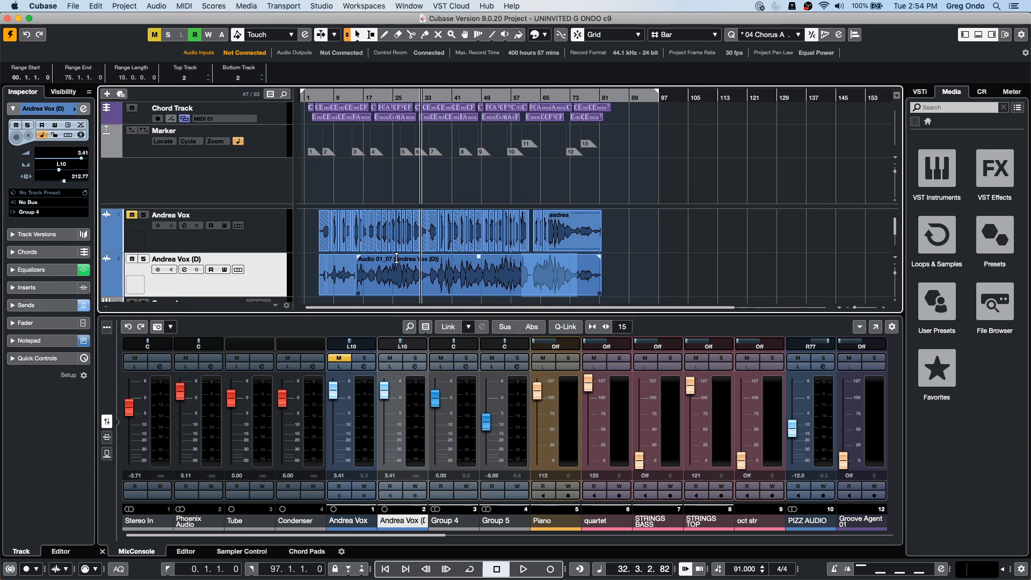
- Split the duplicated Vox event at the range from bar 26 to bar 39 and lower that section's volume
{"action": "left_click_drag", "start_coordinate": [396, 258], "coordinate": [446, 258]}
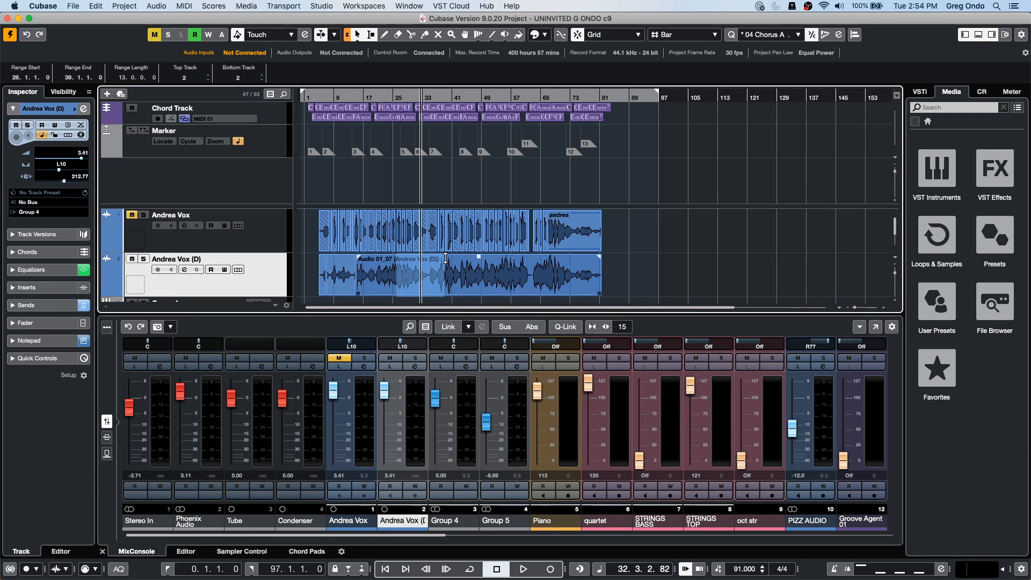
{"action": "key", "text": "shift+x"}
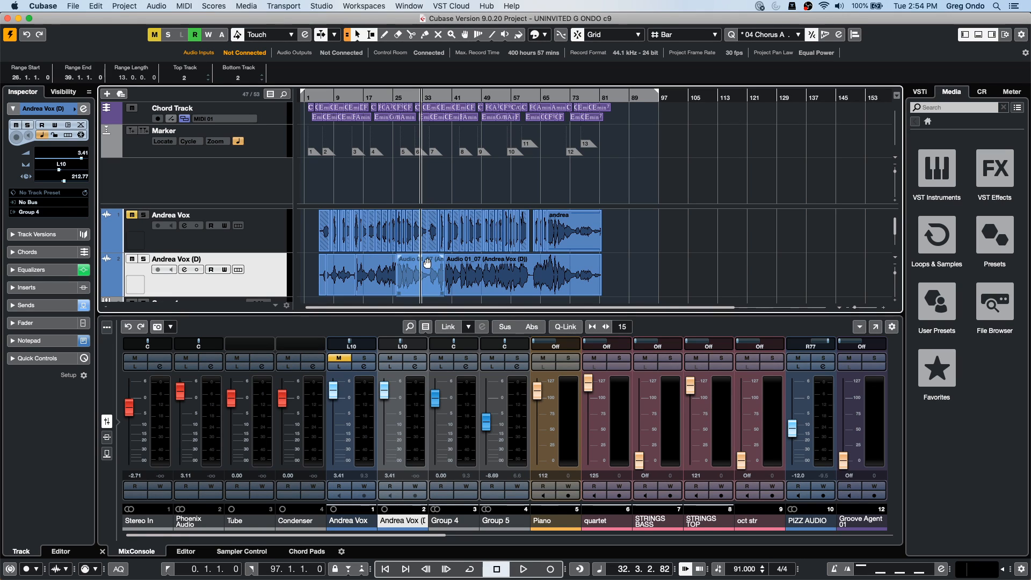
{"action": "left_click_drag", "start_coordinate": [421, 256], "coordinate": [421, 273]}
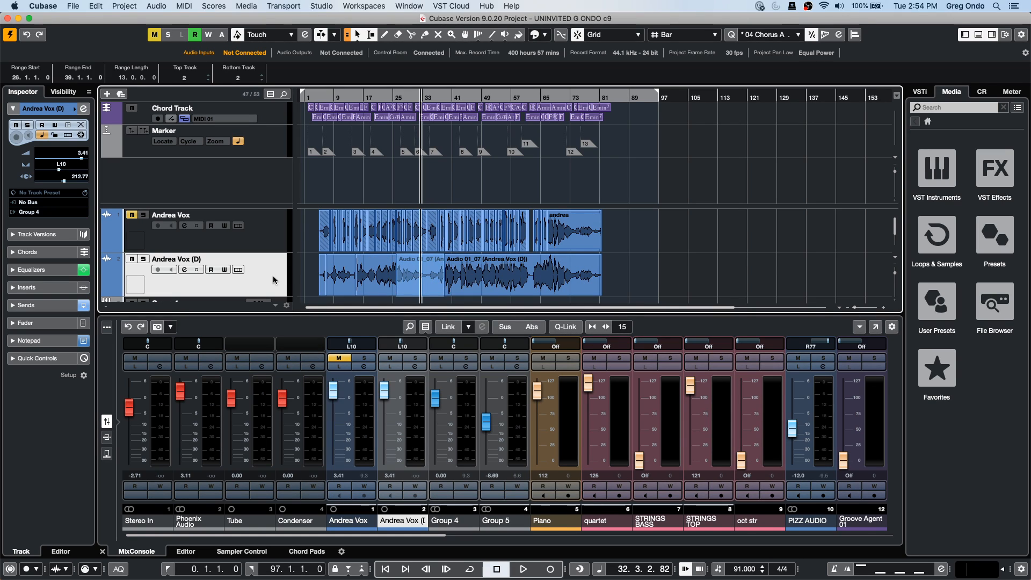
- Show the duplicated Vox track's Volume automation lane and lower the volume over bars 18 to 32
{"action": "scroll", "coordinate": [274, 280], "scroll_direction": "down", "scroll_amount": 1}
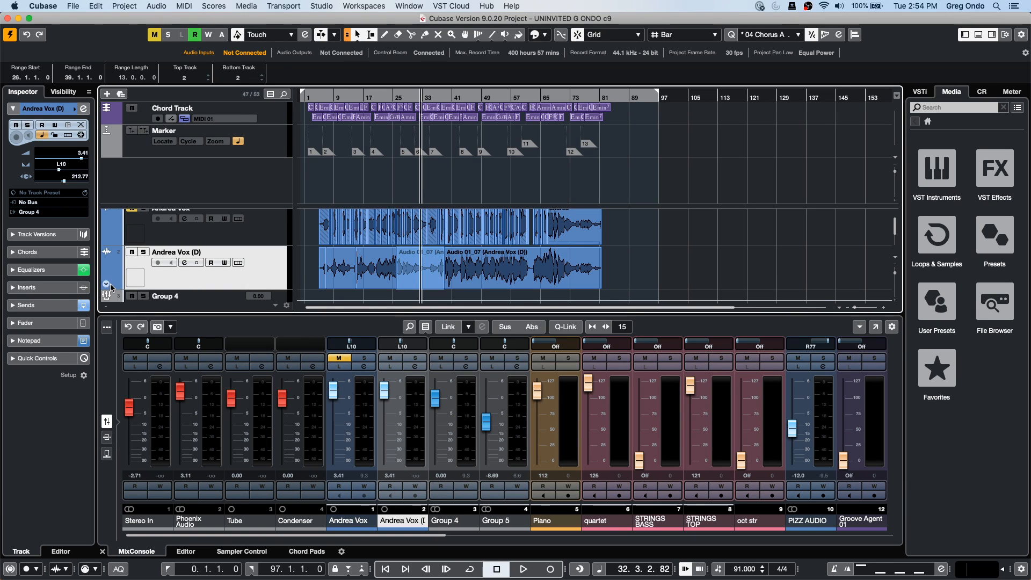
{"action": "left_click", "coordinate": [103, 290]}
{"action": "scroll", "coordinate": [401, 252], "scroll_direction": "down", "scroll_amount": 2}
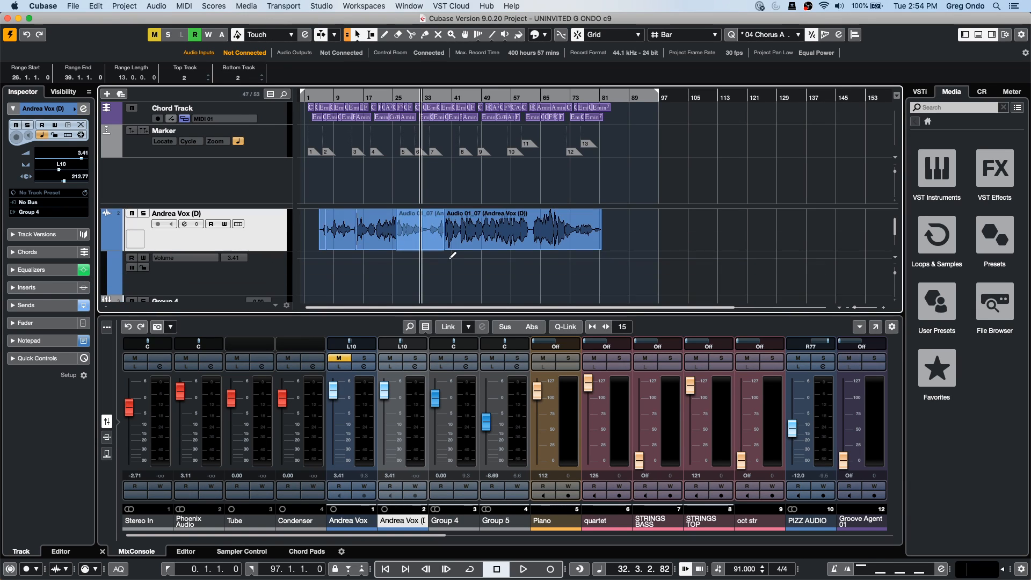
{"action": "left_click_drag", "start_coordinate": [366, 262], "coordinate": [419, 263]}
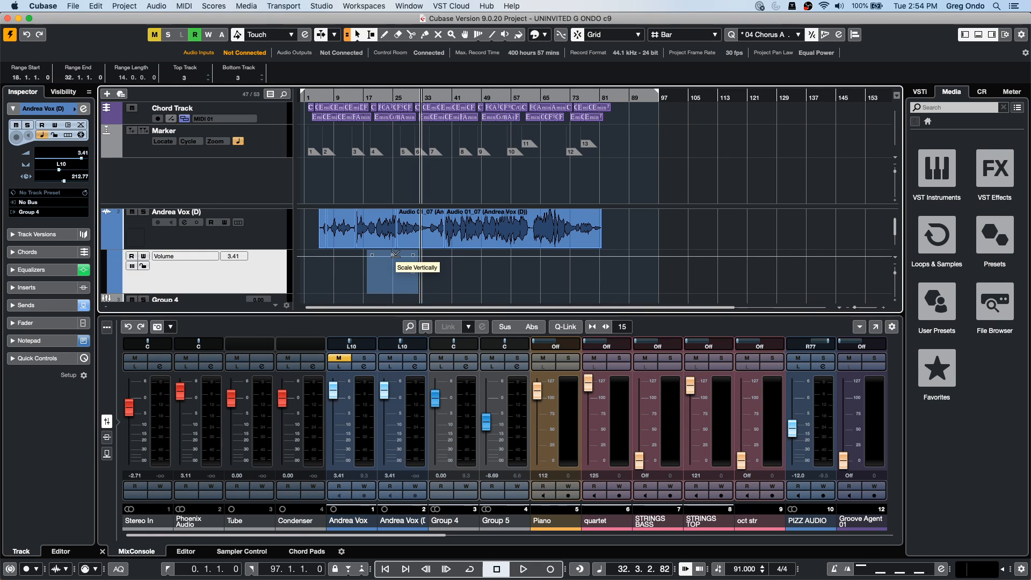
{"action": "left_click", "coordinate": [395, 257]}
- Lower the Volume automation over two further ranges of the duplicated Vox track, and raise the part from bar 46 to bar 55
{"action": "left_click", "coordinate": [451, 264]}
{"action": "left_click_drag", "start_coordinate": [452, 264], "coordinate": [484, 288]}
{"action": "left_click_drag", "start_coordinate": [537, 259], "coordinate": [570, 261]}
{"action": "left_click_drag", "start_coordinate": [563, 219], "coordinate": [555, 277]}
{"action": "left_click_drag", "start_coordinate": [465, 258], "coordinate": [496, 246]}
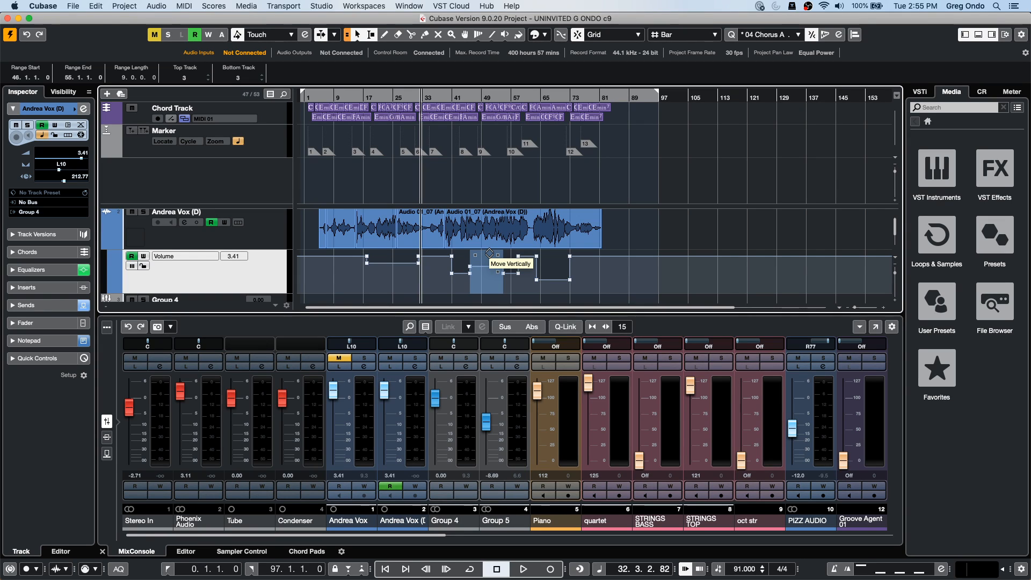
{"action": "left_click", "coordinate": [134, 194]}
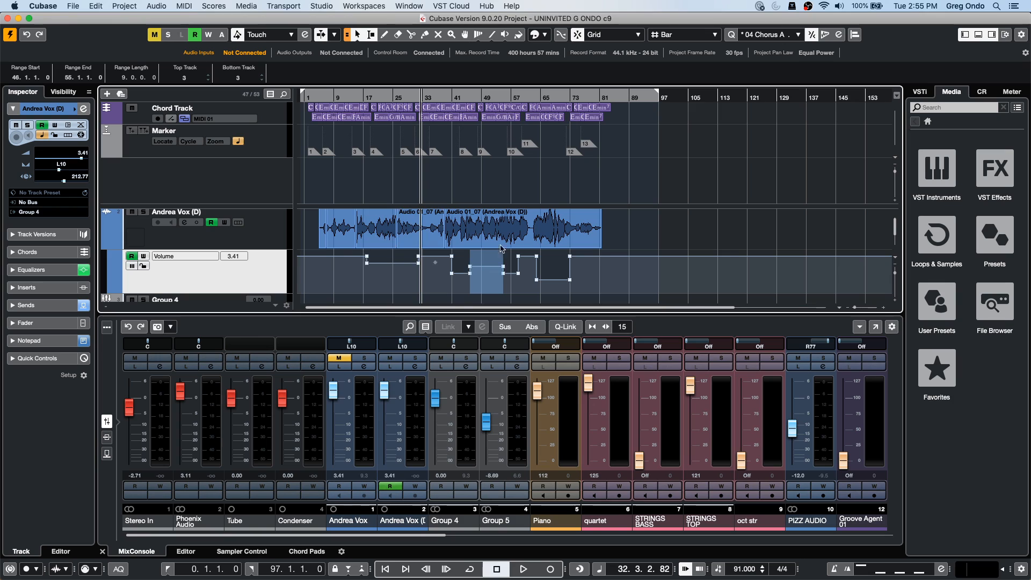
- Reshape the first Volume automation dip into a curved ramp rising from bar 18, and lower the volume over bars 15 to 40
{"action": "left_click", "coordinate": [368, 265]}
{"action": "left_click_drag", "start_coordinate": [367, 265], "coordinate": [367, 286]}
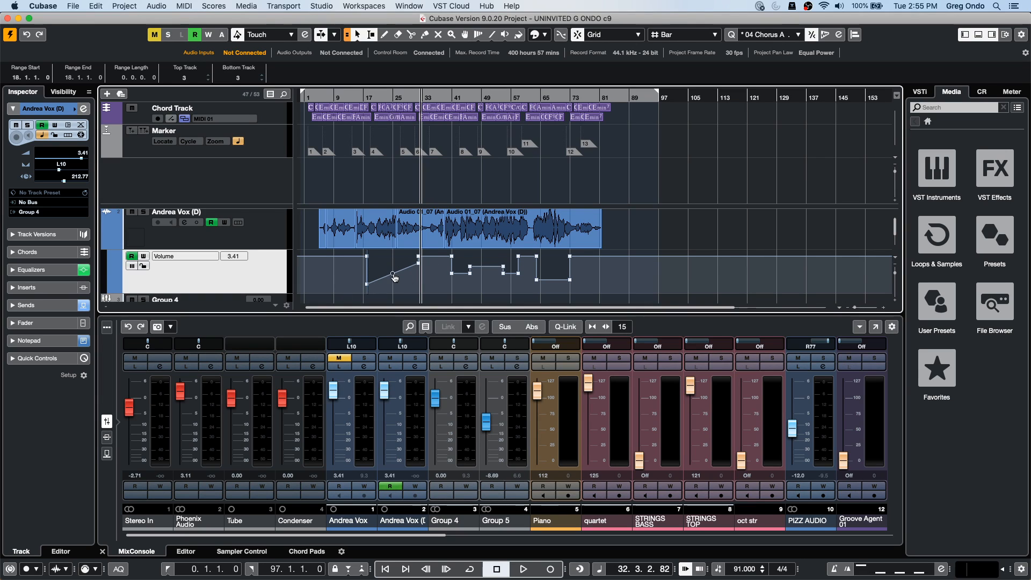
{"action": "left_click_drag", "start_coordinate": [395, 277], "coordinate": [392, 273]}
{"action": "left_click_drag", "start_coordinate": [356, 261], "coordinate": [409, 283]}
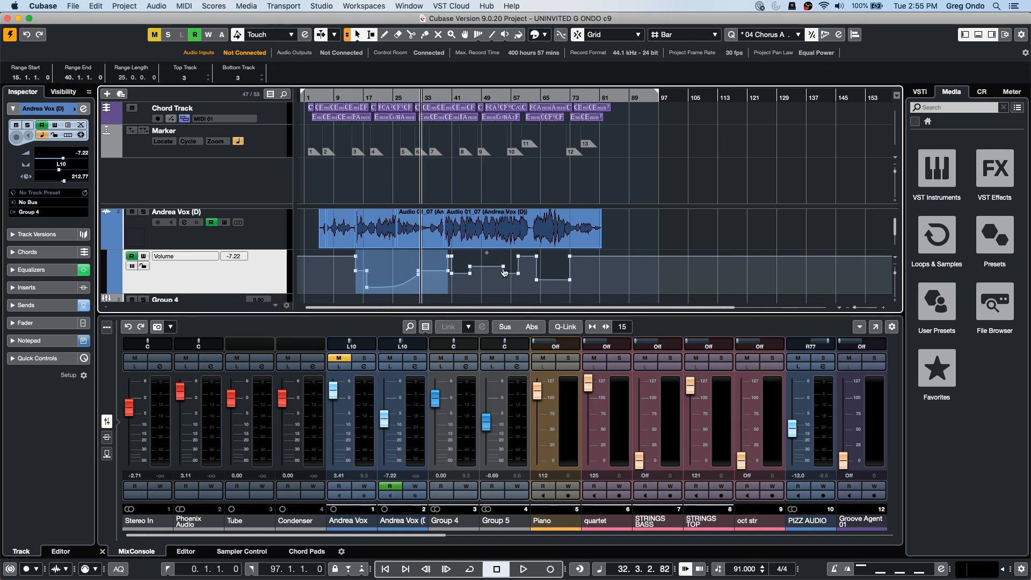
- Open the MIDI 14 part above the STRINGS BASS track in the Key Editor and draw a freehand modulation curve
{"action": "scroll", "coordinate": [637, 245], "scroll_direction": "down", "scroll_amount": 2}
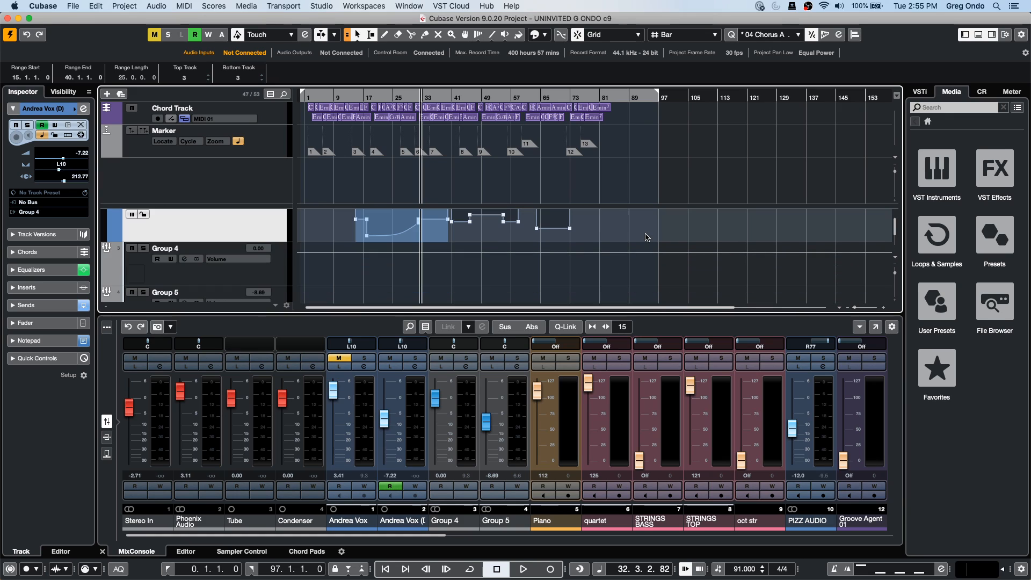
{"action": "scroll", "coordinate": [641, 243], "scroll_direction": "down", "scroll_amount": 3}
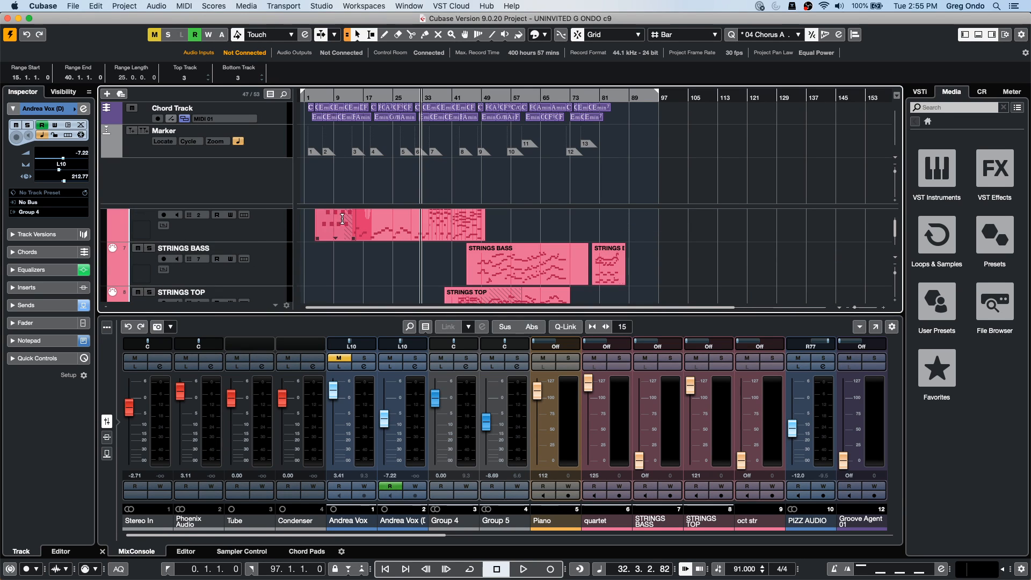
{"action": "double_click", "coordinate": [376, 233]}
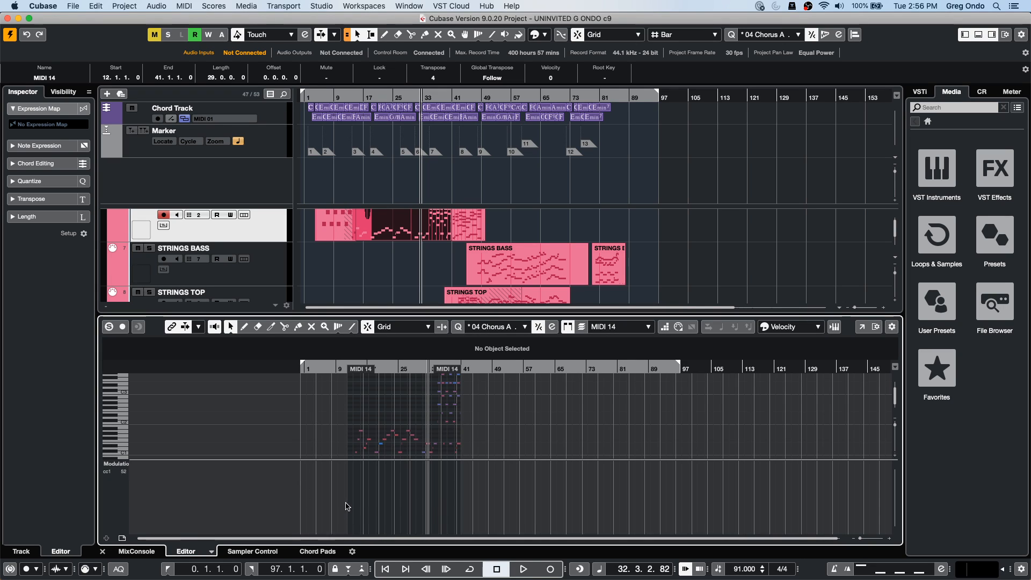
{"action": "right_click", "coordinate": [367, 501]}
{"action": "left_click", "coordinate": [381, 501]}
{"action": "mouse_move", "coordinate": [372, 498]}
{"action": "left_mouse_down"}
{"action": "mouse_move", "coordinate": [408, 486]}
{"action": "mouse_move", "coordinate": [520, 498]}
{"action": "left_mouse_up"}
- Draw a steep parabolic modulation ramp over the beginning of the freehand curve with the Parabola tool
{"action": "right_click", "coordinate": [403, 519]}
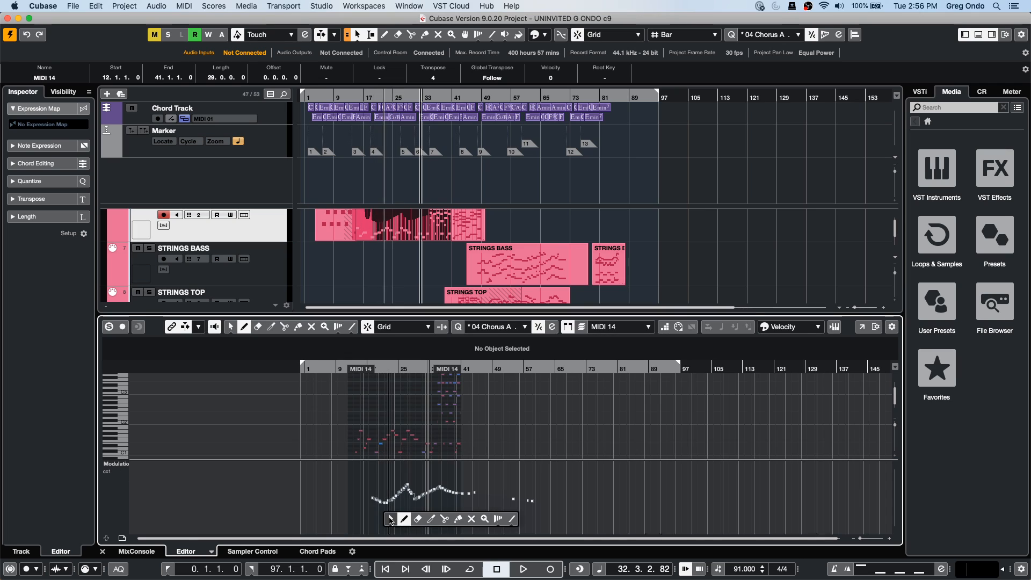
{"action": "left_click", "coordinate": [352, 326]}
{"action": "left_click", "coordinate": [352, 327]}
{"action": "left_click", "coordinate": [371, 349]}
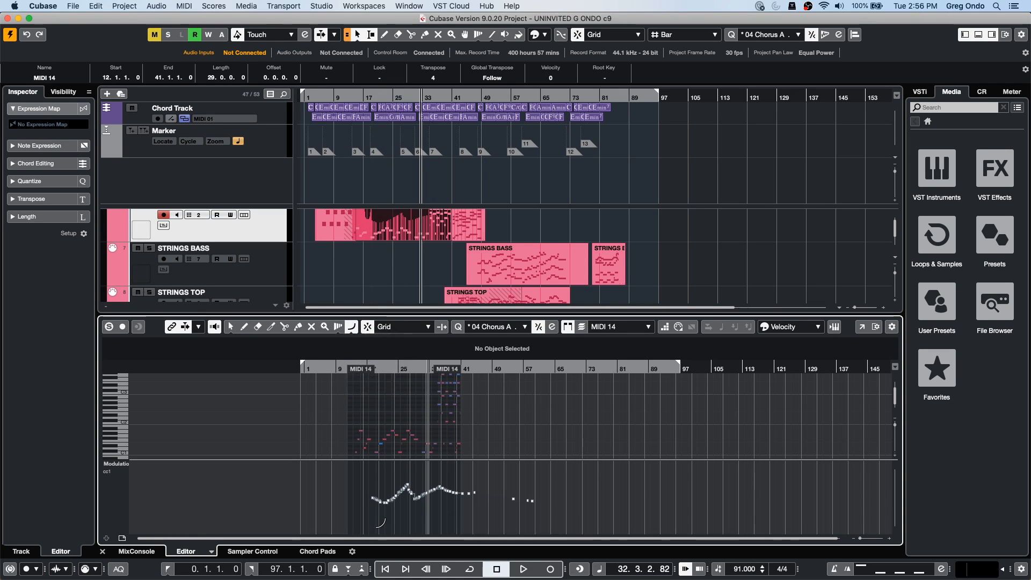
{"action": "left_click_drag", "start_coordinate": [363, 520], "coordinate": [395, 459]}
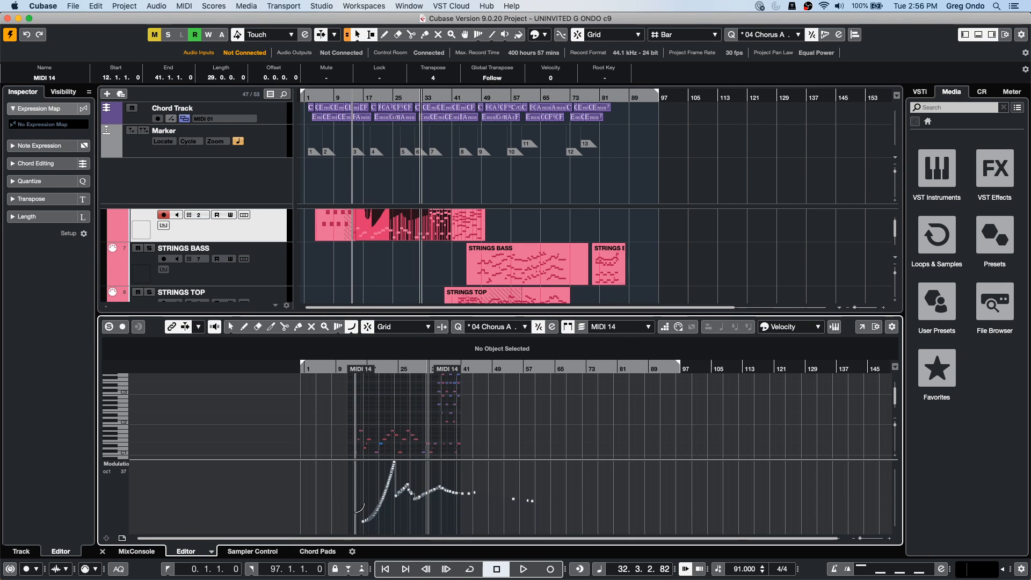
- Select the modulation events of the ramp and the adjoining curve, and shift their values down together
{"action": "key", "text": "1"}
{"action": "left_click_drag", "start_coordinate": [363, 461], "coordinate": [502, 523]}
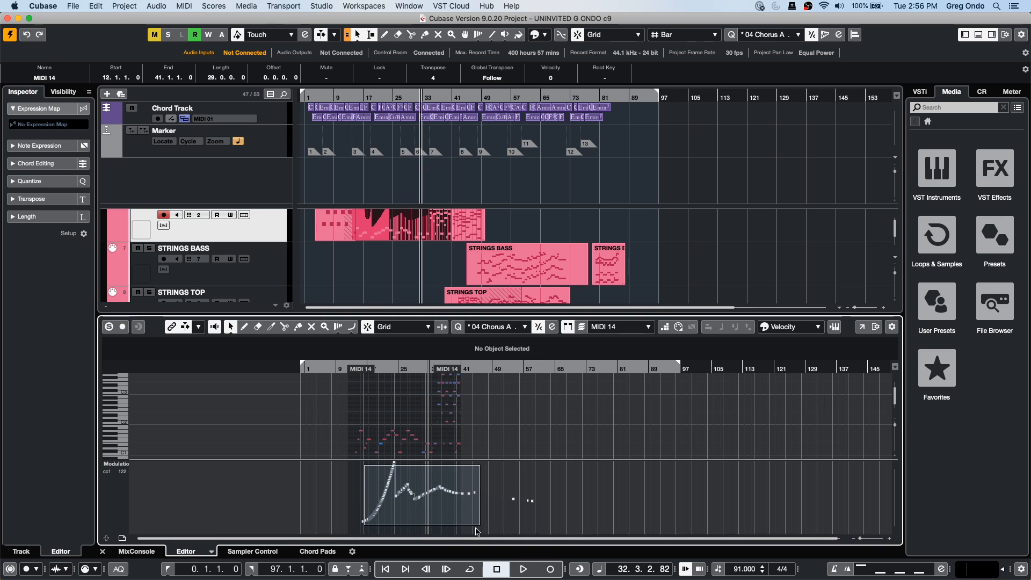
{"action": "mouse_move", "coordinate": [399, 465]}
{"action": "left_mouse_down"}
{"action": "mouse_move", "coordinate": [409, 475]}
{"action": "mouse_move", "coordinate": [394, 502]}
{"action": "mouse_move", "coordinate": [397, 479]}
{"action": "left_mouse_up"}
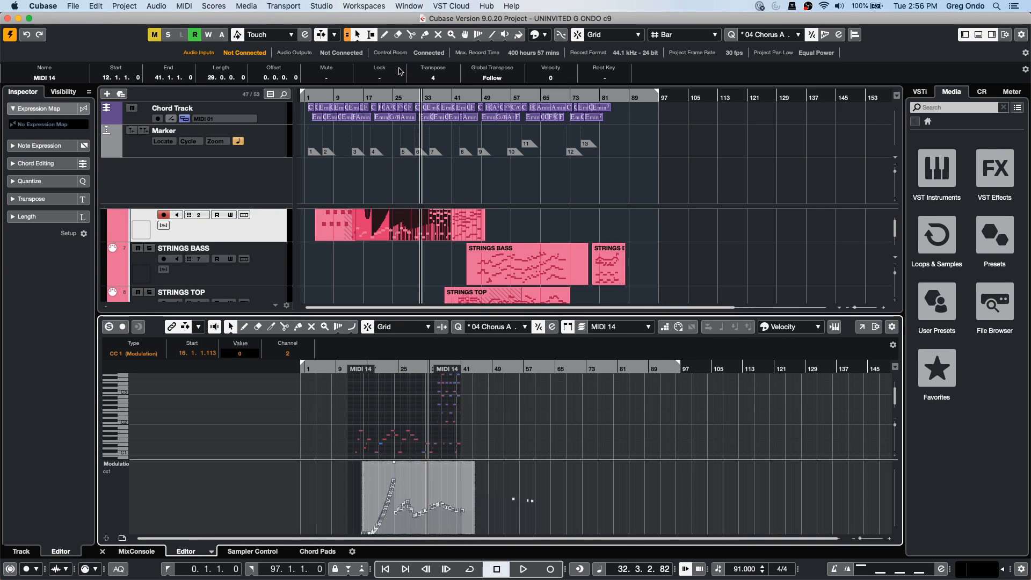
- Open the MIDI controller automation setup
{"action": "left_click", "coordinate": [185, 6]}
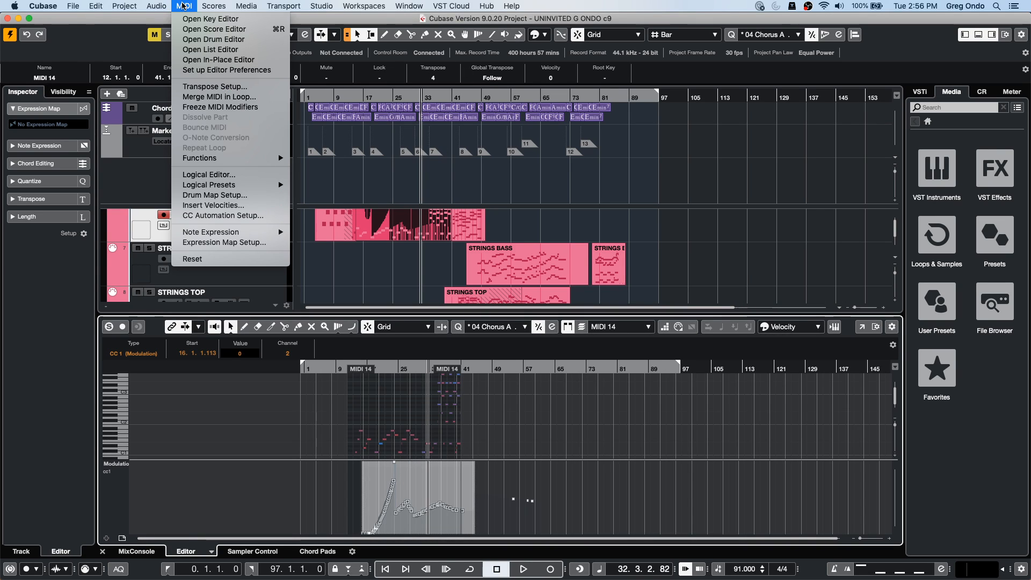
{"action": "left_click", "coordinate": [209, 215]}
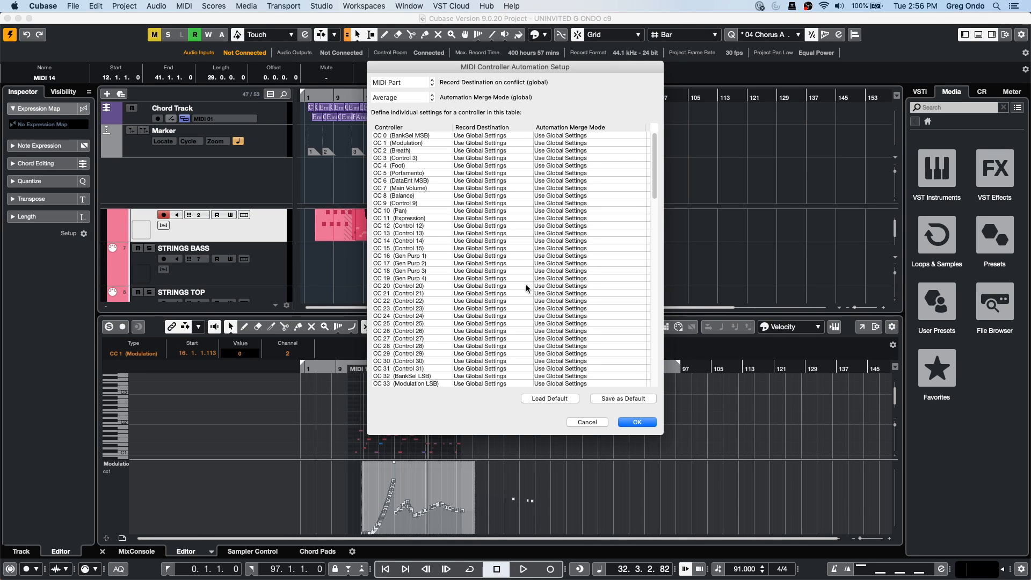
- Dismiss the controller automation setup and reshape the vocal track's last volume automation dip into a downward ramp ending at bar 73
{"action": "left_click", "coordinate": [587, 422]}
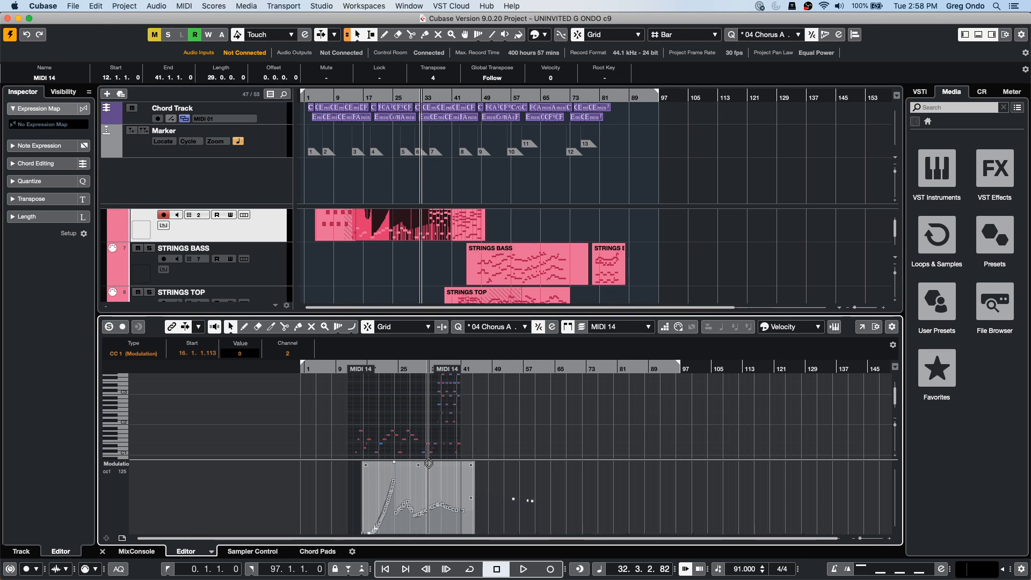
{"action": "scroll", "coordinate": [412, 236], "scroll_direction": "down", "scroll_amount": 1}
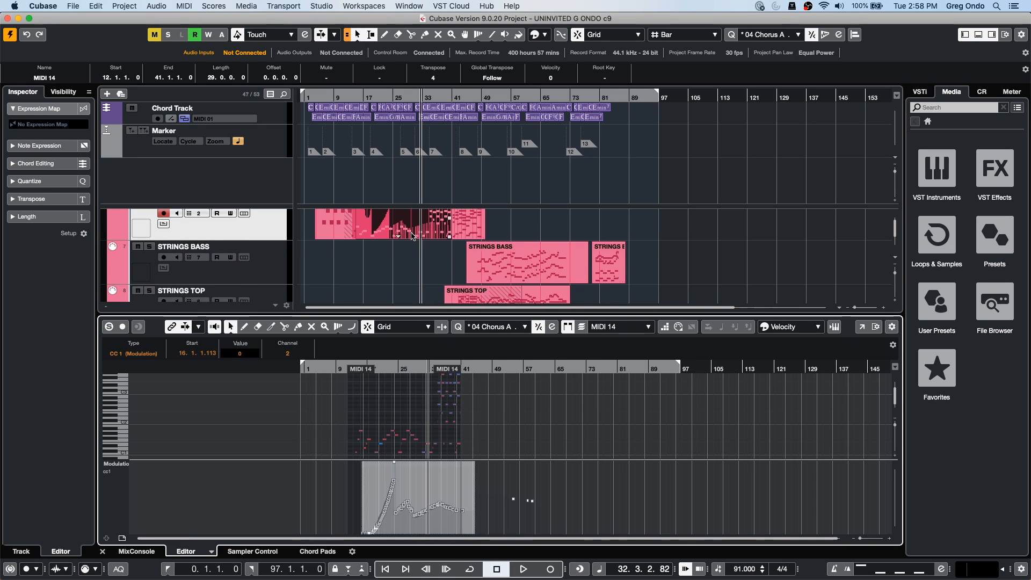
{"action": "scroll", "coordinate": [412, 236], "scroll_direction": "down", "scroll_amount": 5}
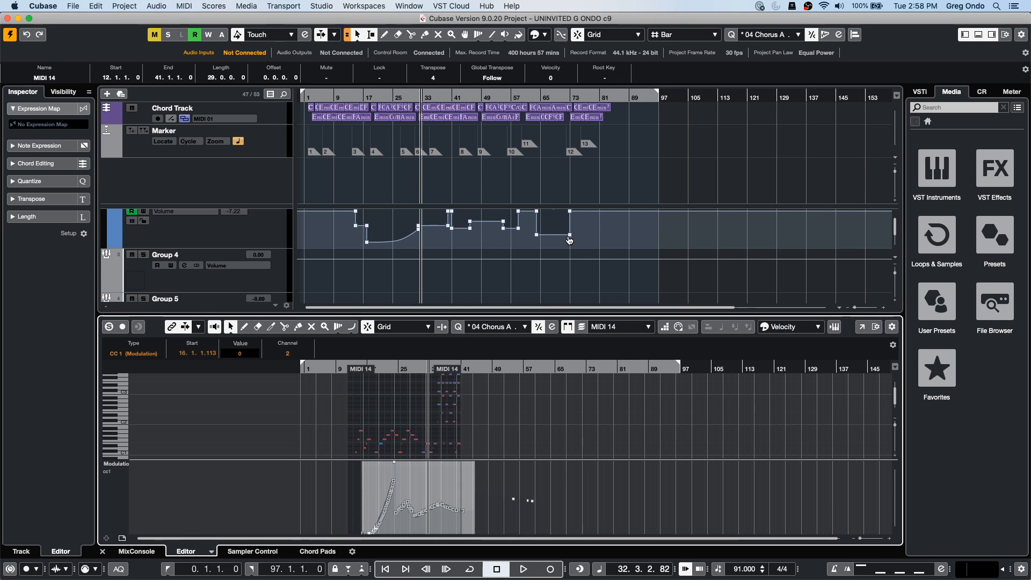
{"action": "left_click", "coordinate": [536, 235]}
{"action": "left_click_drag", "start_coordinate": [537, 235], "coordinate": [608, 233]}
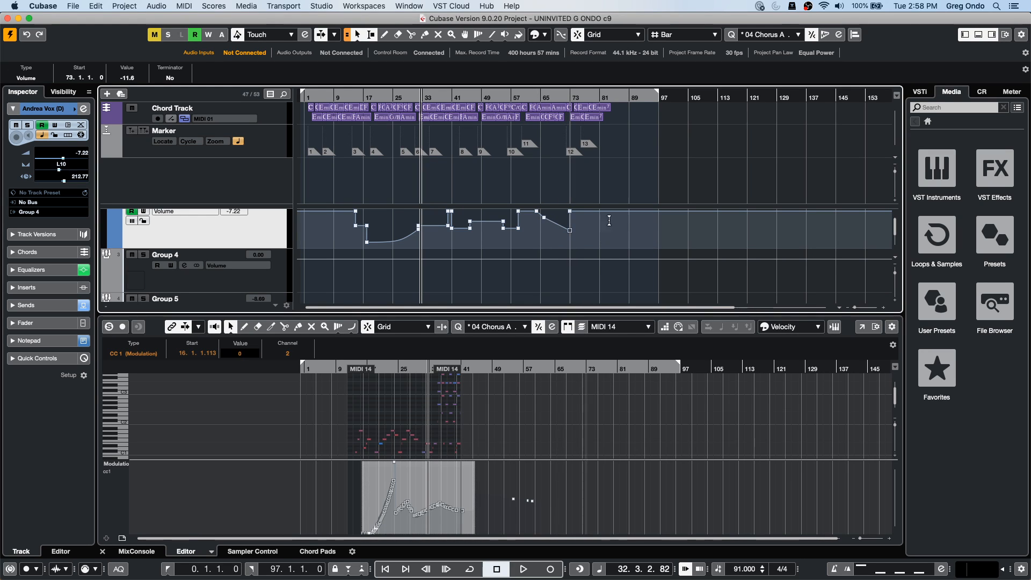
- Draw a volume automation drop at bar 81 and a rise at bar 97 on the vocal track
{"action": "right_click", "coordinate": [594, 220]}
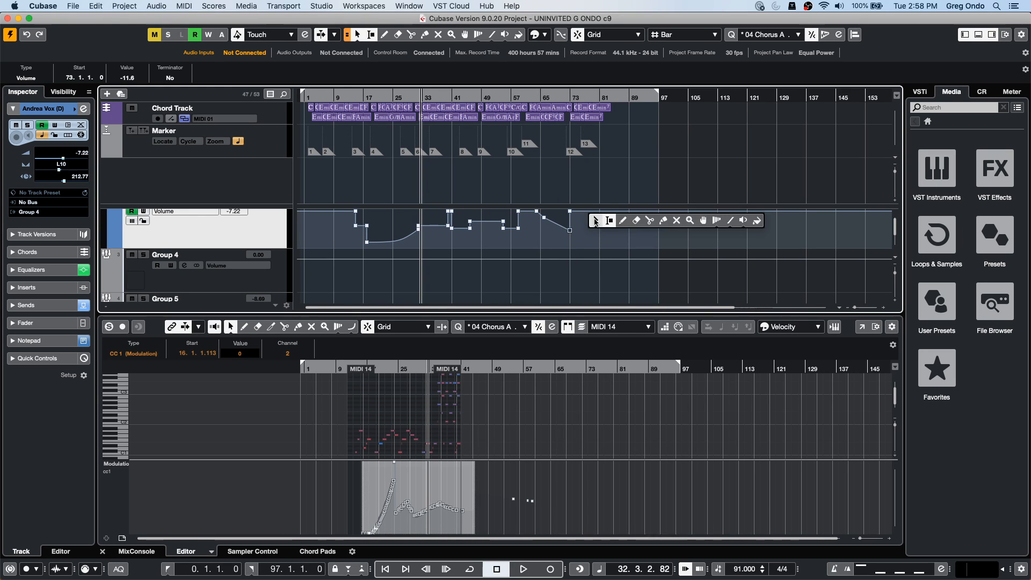
{"action": "left_click", "coordinate": [623, 220]}
{"action": "left_click", "coordinate": [599, 230]}
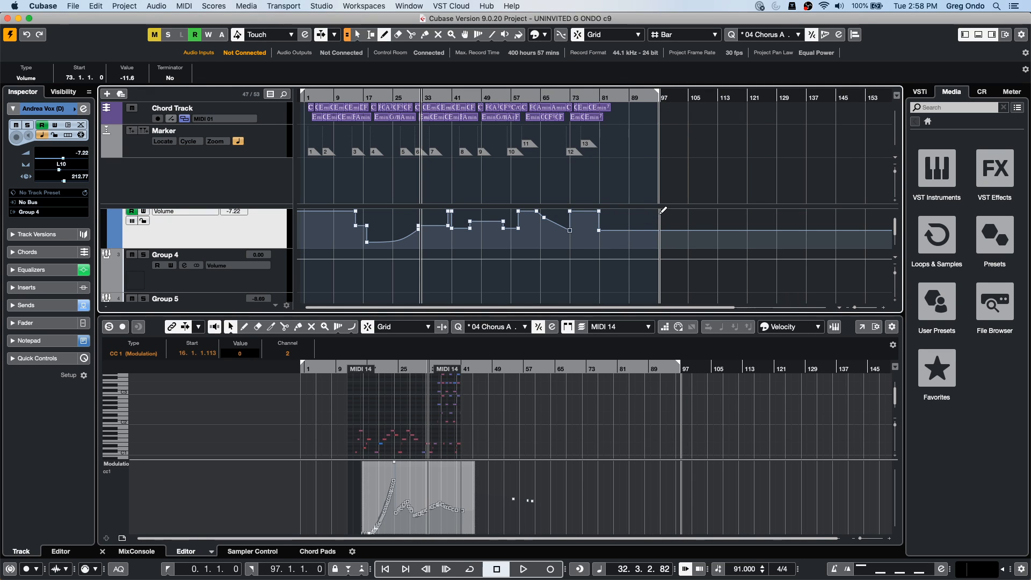
{"action": "left_click", "coordinate": [660, 213]}
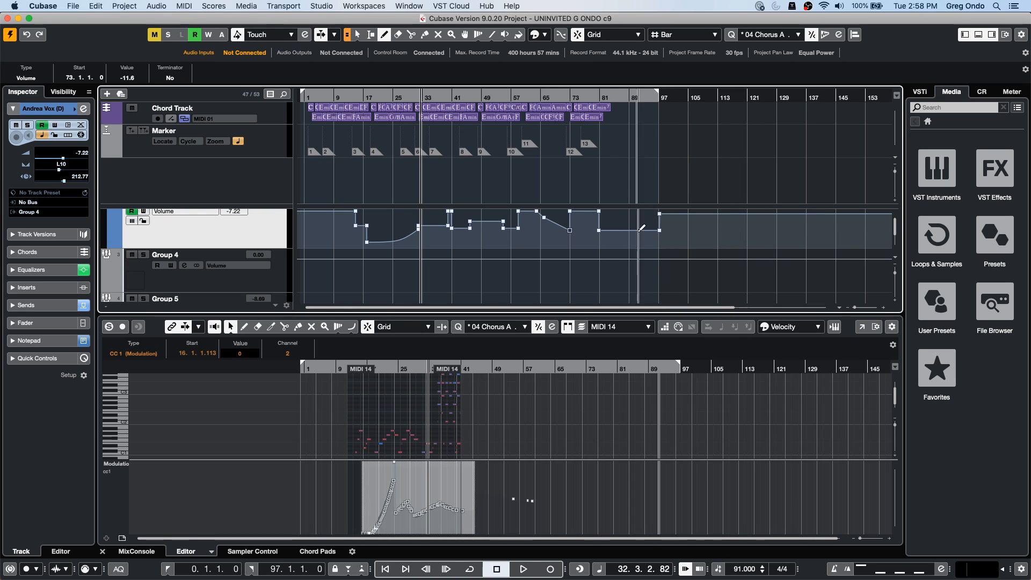
- Move the lower volume automation point from bar 97 to bar 85 and switch off its Terminator
{"action": "right_click", "coordinate": [660, 233]}
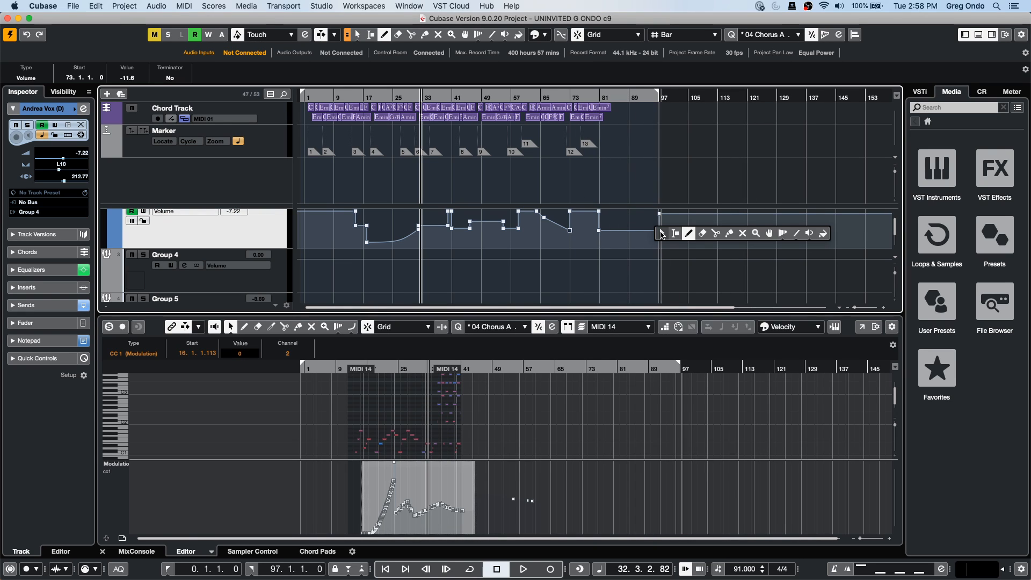
{"action": "left_click", "coordinate": [660, 233]}
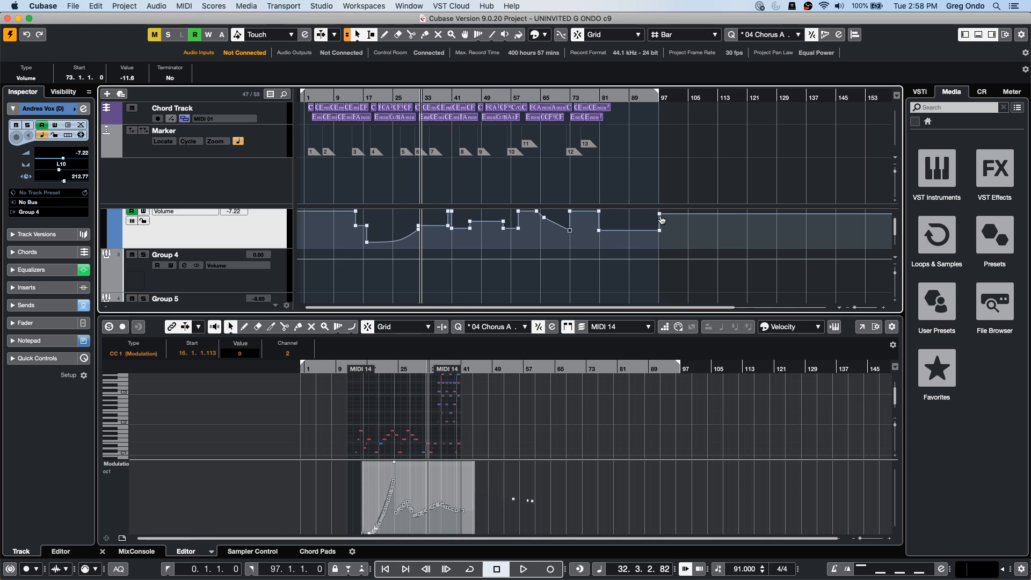
{"action": "left_click_drag", "start_coordinate": [660, 230], "coordinate": [615, 232]}
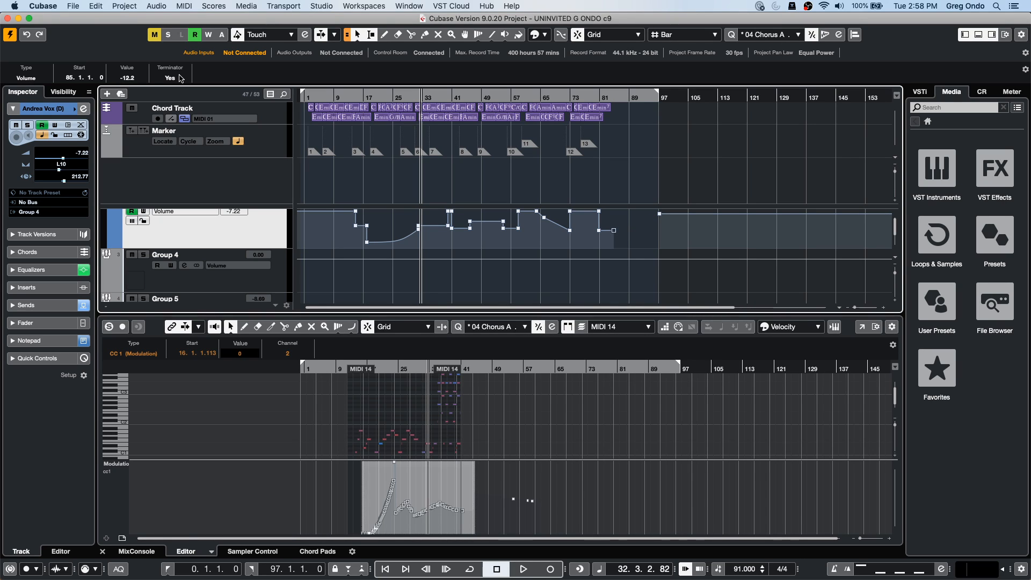
{"action": "left_click", "coordinate": [171, 78]}
{"action": "left_click", "coordinate": [171, 77]}
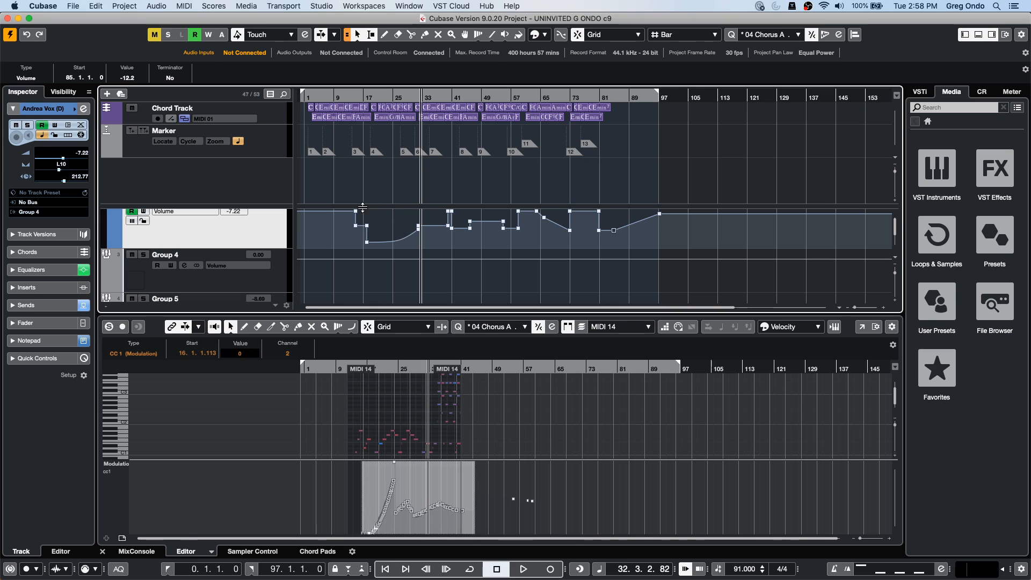
- Move the last volume automation point to bar 115 at a value of 6.02
{"action": "scroll", "coordinate": [415, 237], "scroll_direction": "down", "scroll_amount": 1}
{"action": "scroll", "coordinate": [415, 238], "scroll_direction": "up", "scroll_amount": 3}
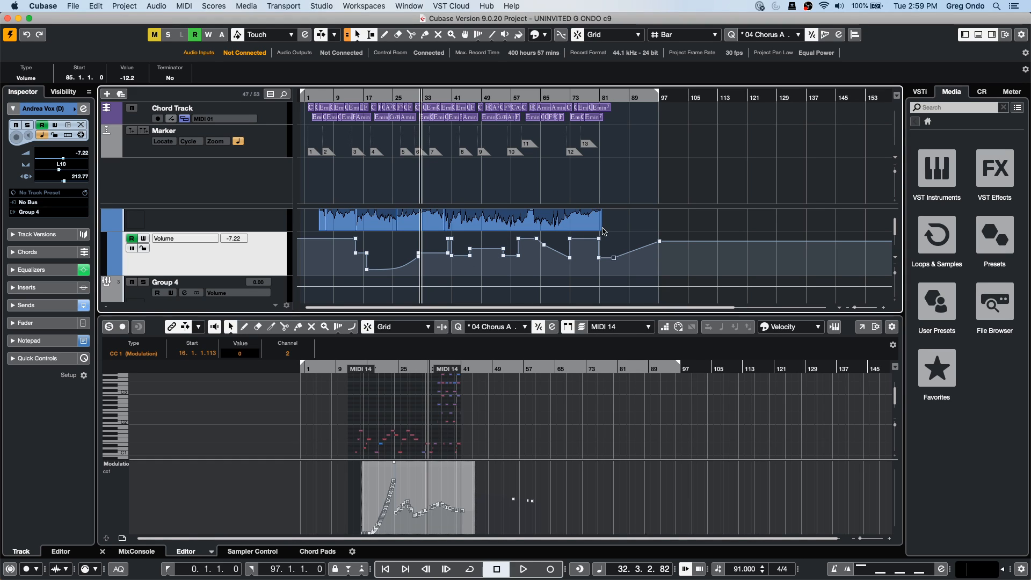
{"action": "left_click_drag", "start_coordinate": [661, 246], "coordinate": [724, 234]}
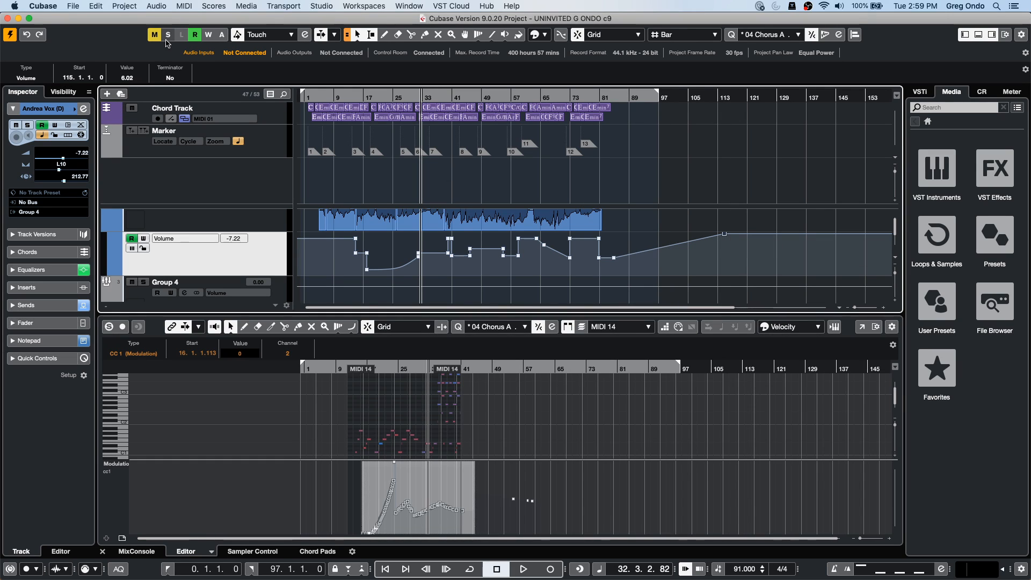
{"action": "left_click", "coordinate": [63, 210]}
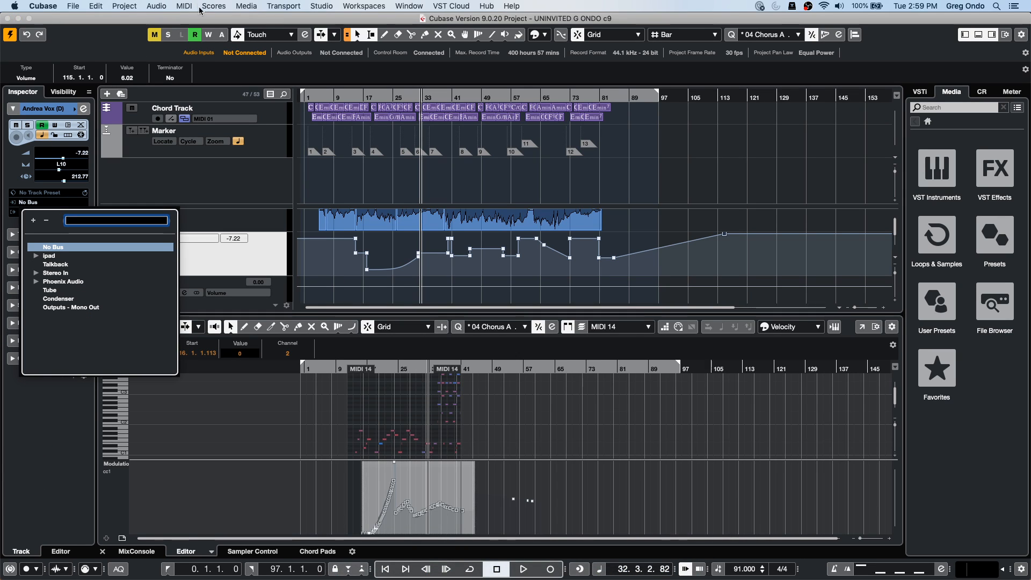
{"action": "left_click", "coordinate": [142, 162]}
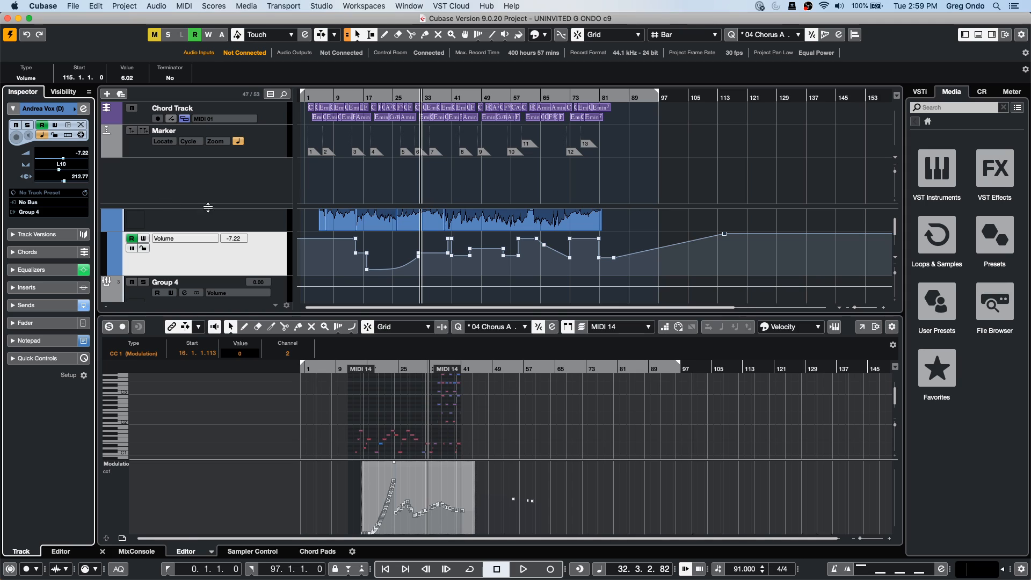
{"action": "left_click", "coordinate": [217, 252]}
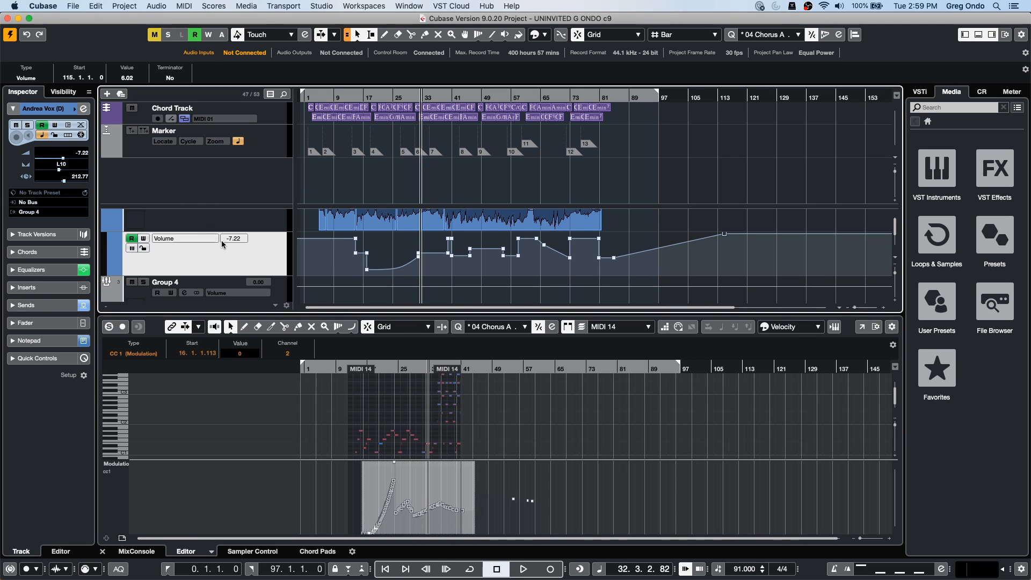
{"action": "right_click", "coordinate": [175, 250]}
{"action": "left_click", "coordinate": [135, 257]}
- Add an Arranger track below the Marker track
{"action": "left_click", "coordinate": [274, 143]}
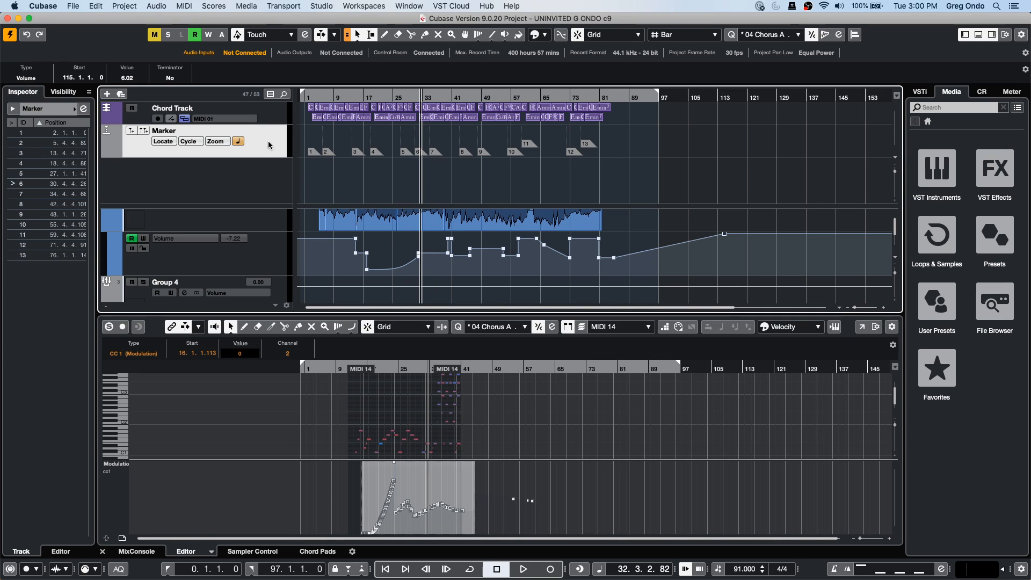
{"action": "right_click", "coordinate": [271, 142]}
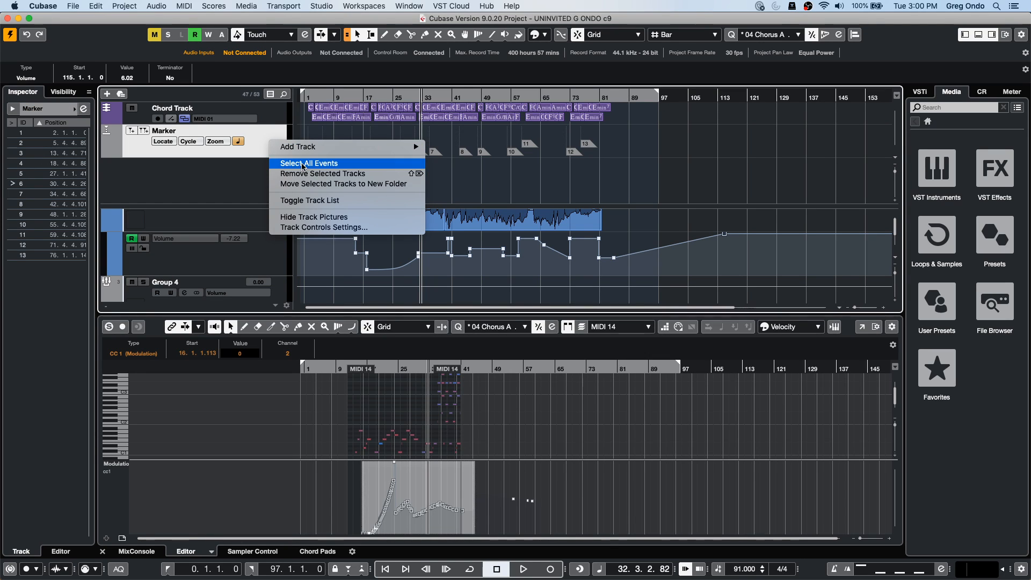
{"action": "mouse_move", "coordinate": [413, 147]}
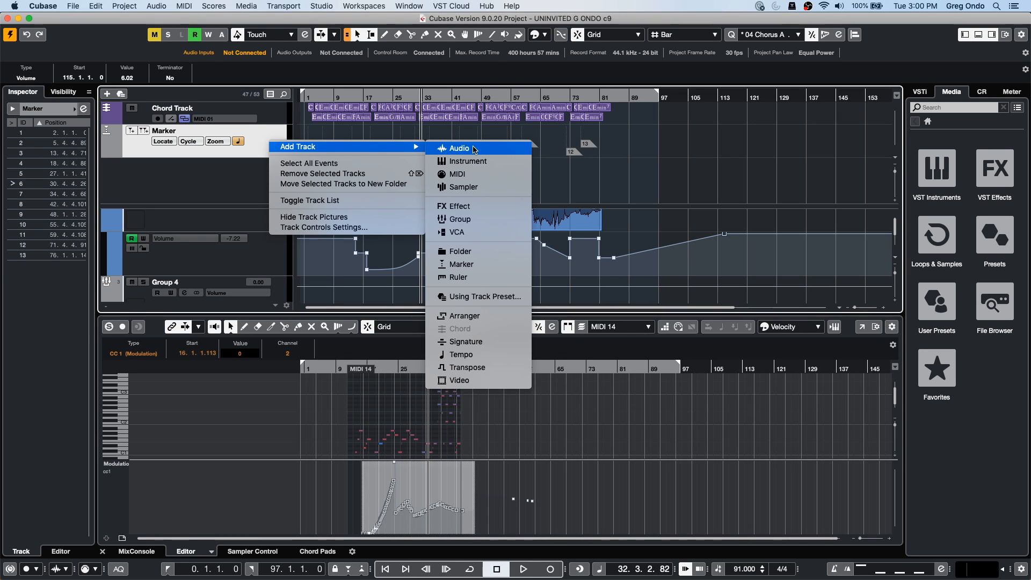
{"action": "left_click", "coordinate": [491, 321]}
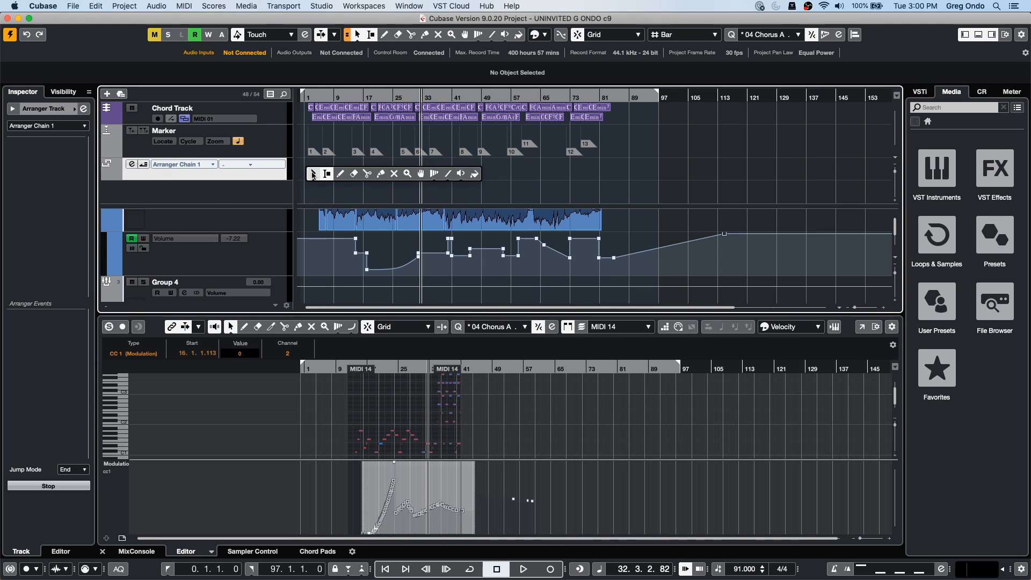
- Draw four consecutive one-bar arranger events on the Arranger track, starting at bar 1
{"action": "key", "text": "8"}
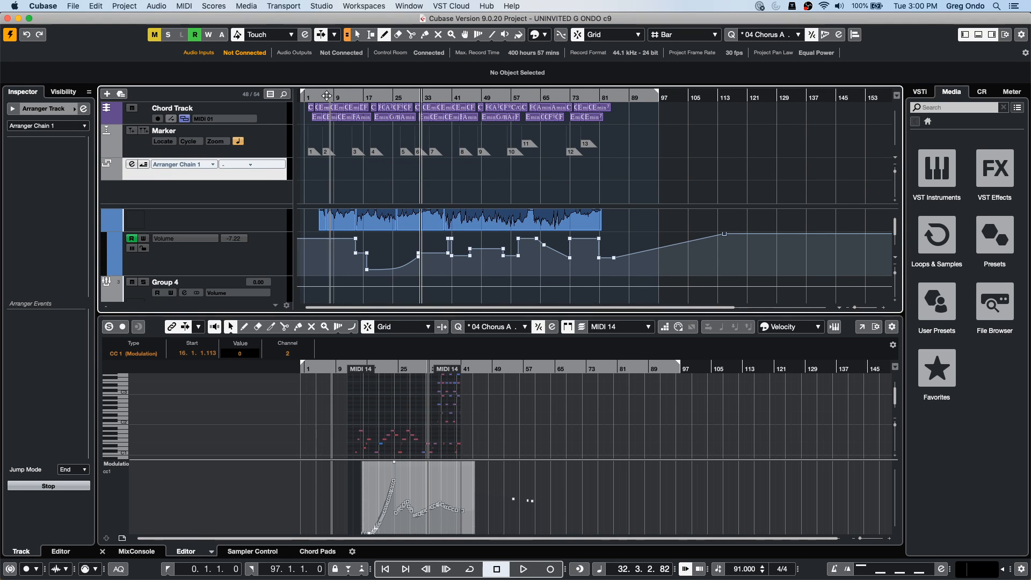
{"action": "left_click", "coordinate": [321, 97]}
{"action": "left_click_drag", "start_coordinate": [300, 98], "coordinate": [285, 112]}
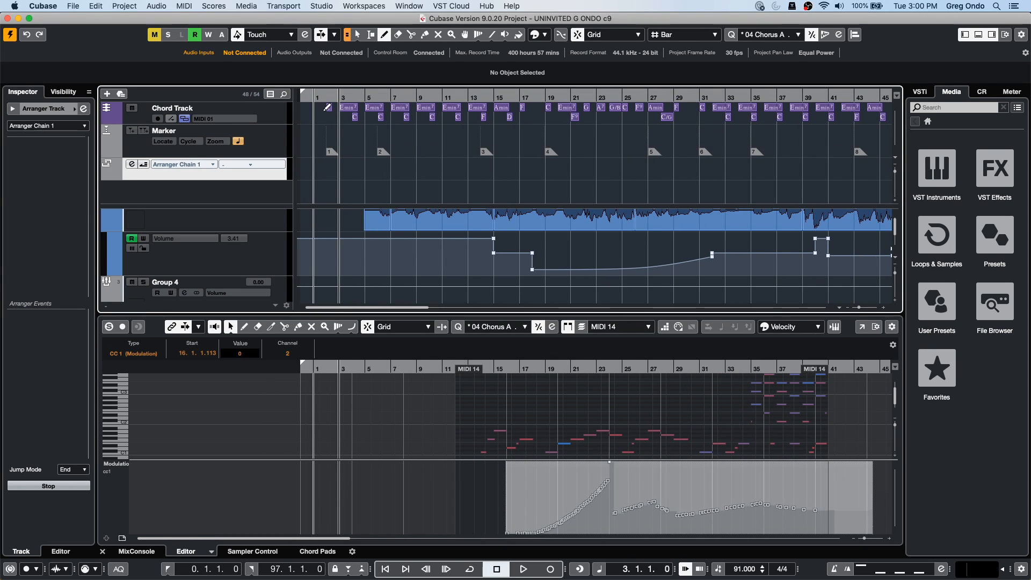
{"action": "left_click", "coordinate": [306, 97]}
{"action": "left_click_drag", "start_coordinate": [306, 116], "coordinate": [310, 152]}
{"action": "left_click", "coordinate": [344, 175]}
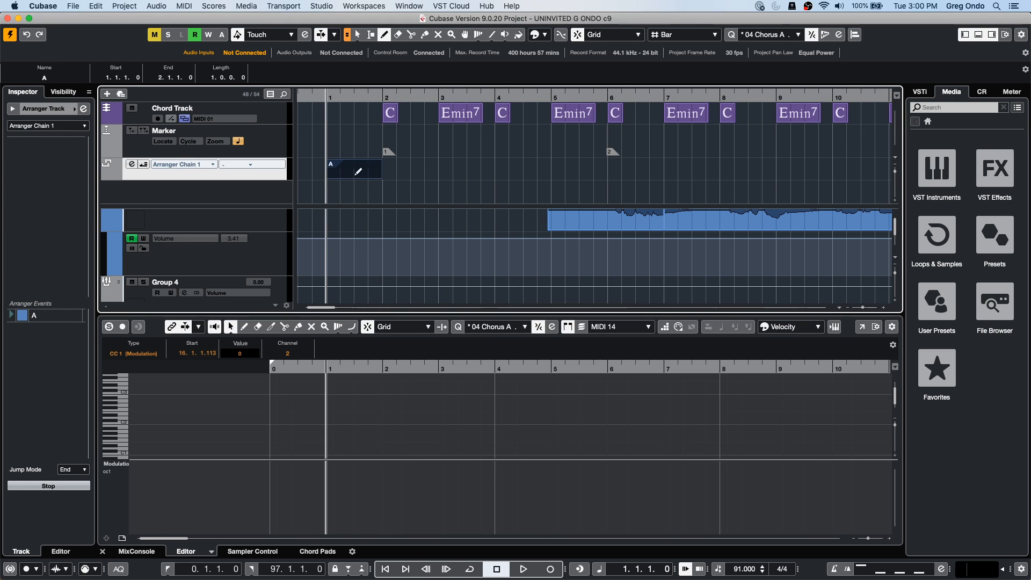
{"action": "left_click", "coordinate": [429, 168]}
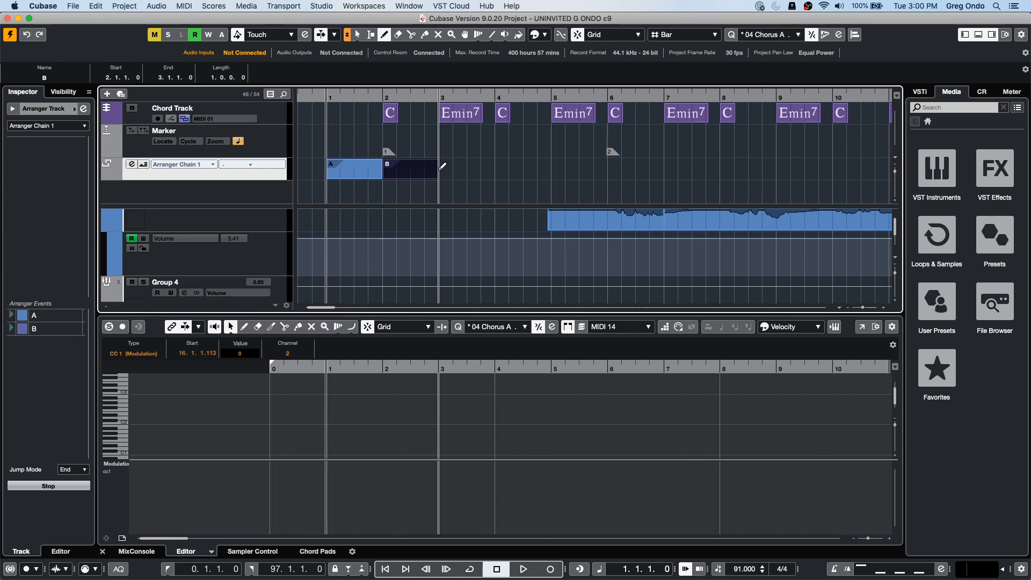
{"action": "left_click", "coordinate": [445, 168]}
{"action": "left_click", "coordinate": [506, 170]}
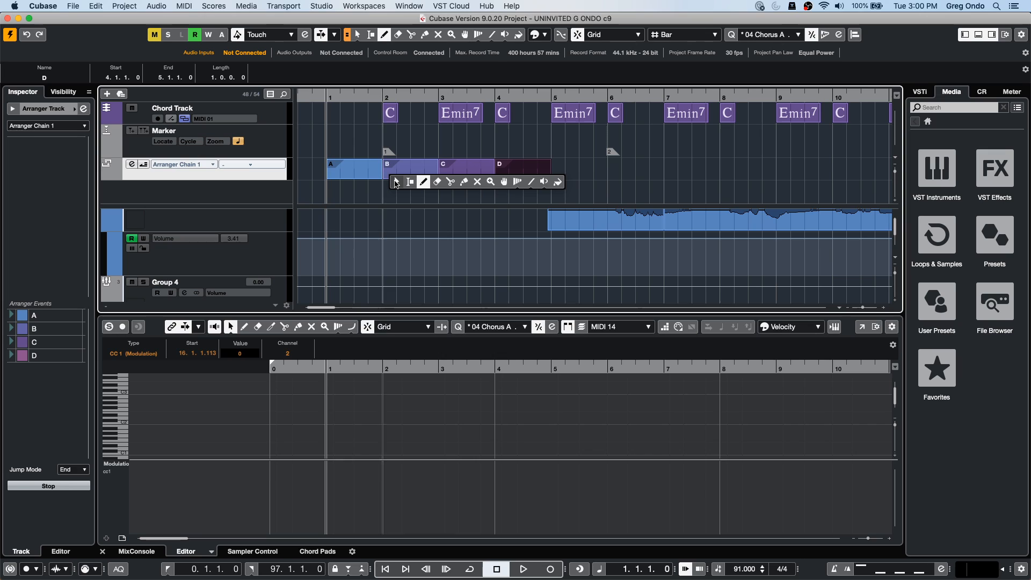
{"action": "key", "text": "1"}
{"action": "left_click", "coordinate": [408, 172]}
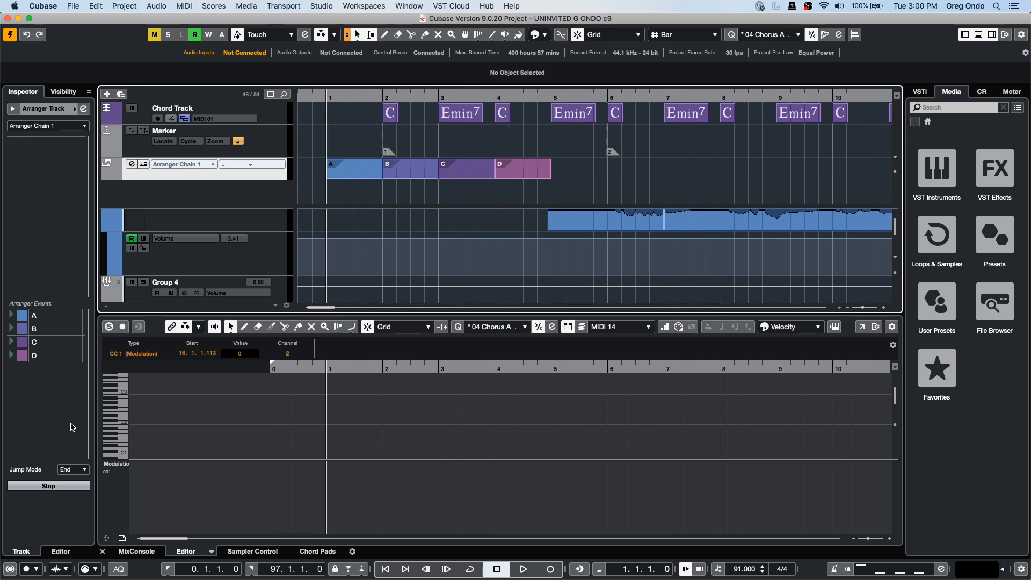
- Rename arranger event A as "intro" and arranger event B as "verse"
{"action": "double_click", "coordinate": [51, 317]}
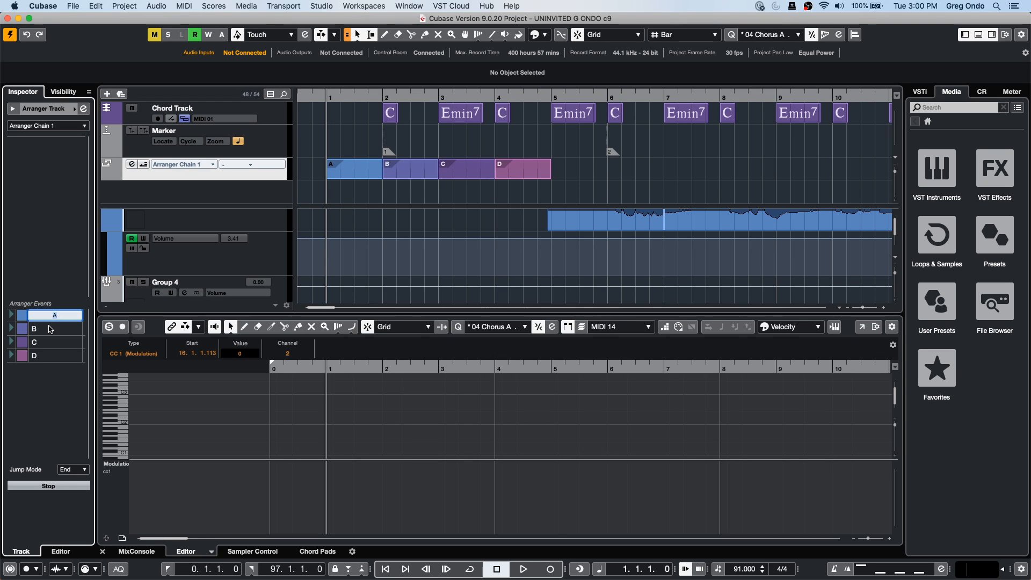
{"action": "type", "text": "intro"}
{"action": "left_click", "coordinate": [15, 333]}
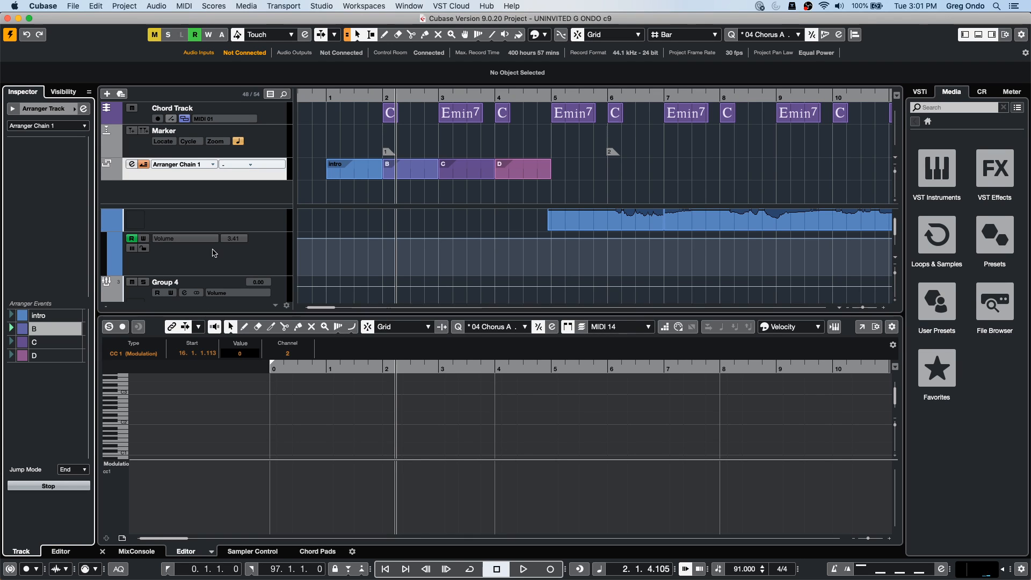
{"action": "double_click", "coordinate": [44, 330]}
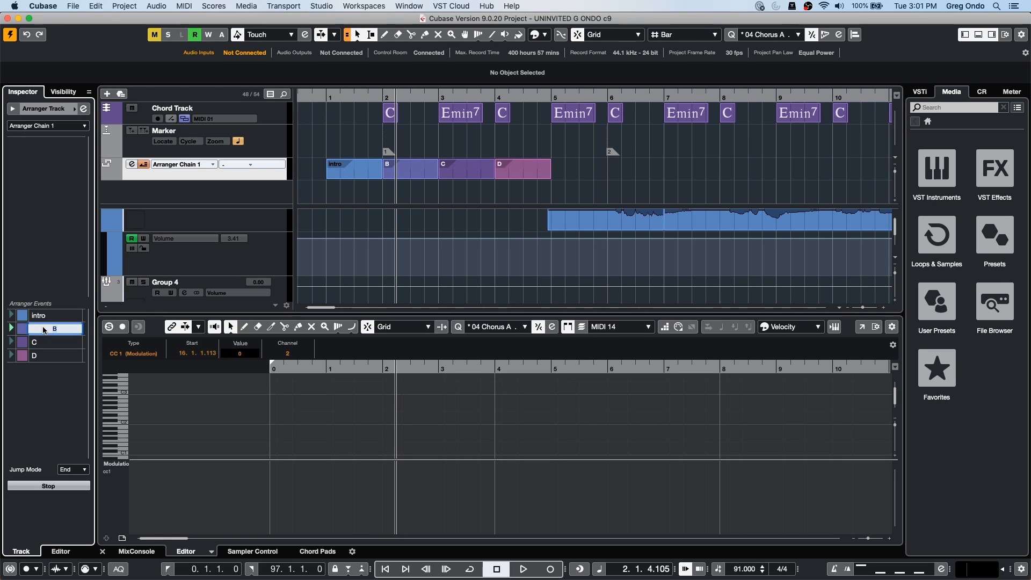
{"action": "type", "text": "ve"}
{"action": "key", "text": "Return"}
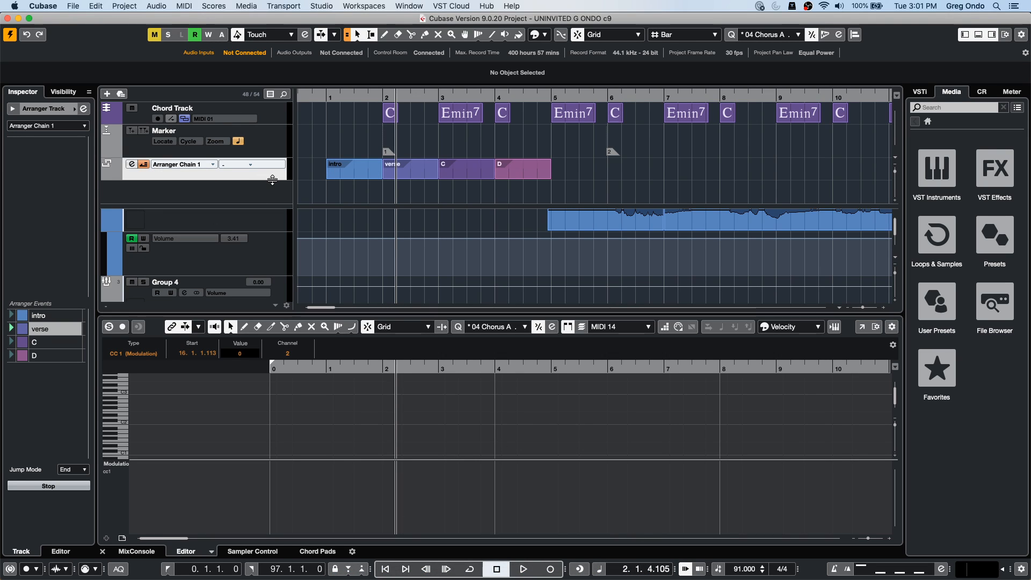
- Increase the Arranger track's height and hide the lower zone with the Key Editor
{"action": "left_click_drag", "start_coordinate": [271, 180], "coordinate": [268, 204]}
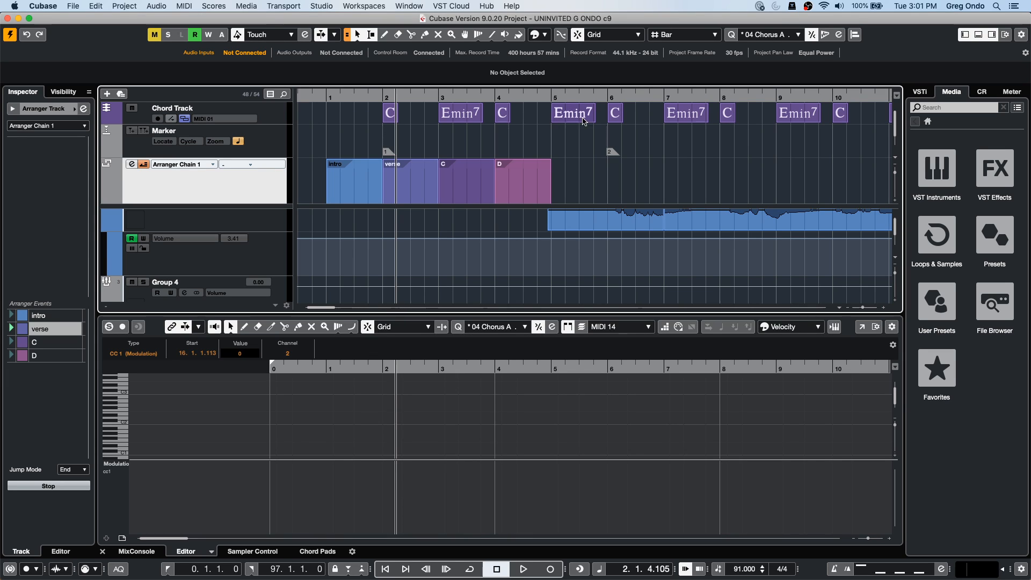
{"action": "scroll", "coordinate": [402, 227], "scroll_direction": "down", "scroll_amount": 2}
{"action": "scroll", "coordinate": [403, 226], "scroll_direction": "up", "scroll_amount": 5}
{"action": "scroll", "coordinate": [462, 161], "scroll_direction": "down", "scroll_amount": 1}
{"action": "scroll", "coordinate": [465, 234], "scroll_direction": "down", "scroll_amount": 1}
{"action": "scroll", "coordinate": [466, 237], "scroll_direction": "down", "scroll_amount": 5}
{"action": "left_click_drag", "start_coordinate": [418, 98], "coordinate": [423, 21]}
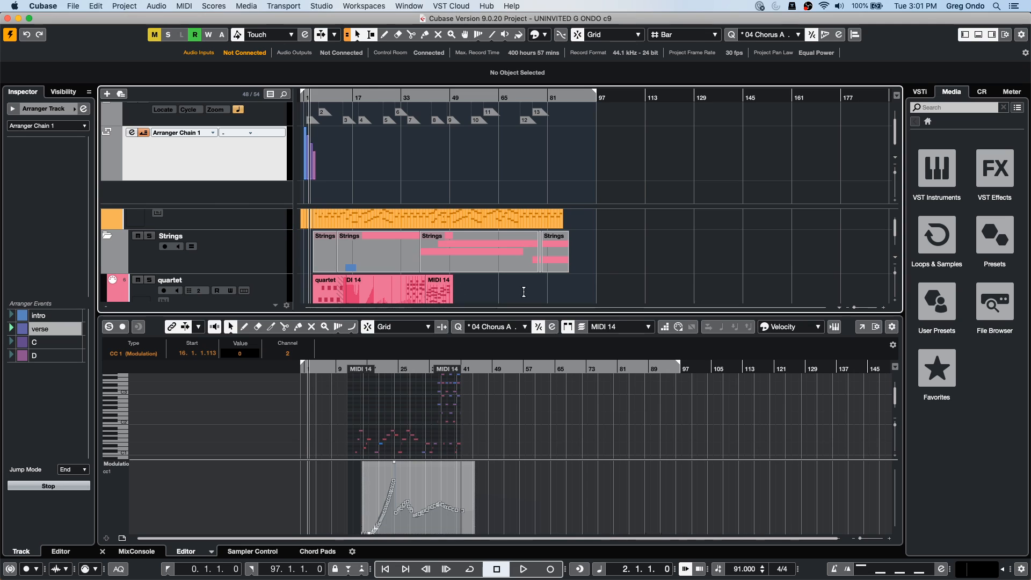
{"action": "left_click", "coordinate": [978, 36]}
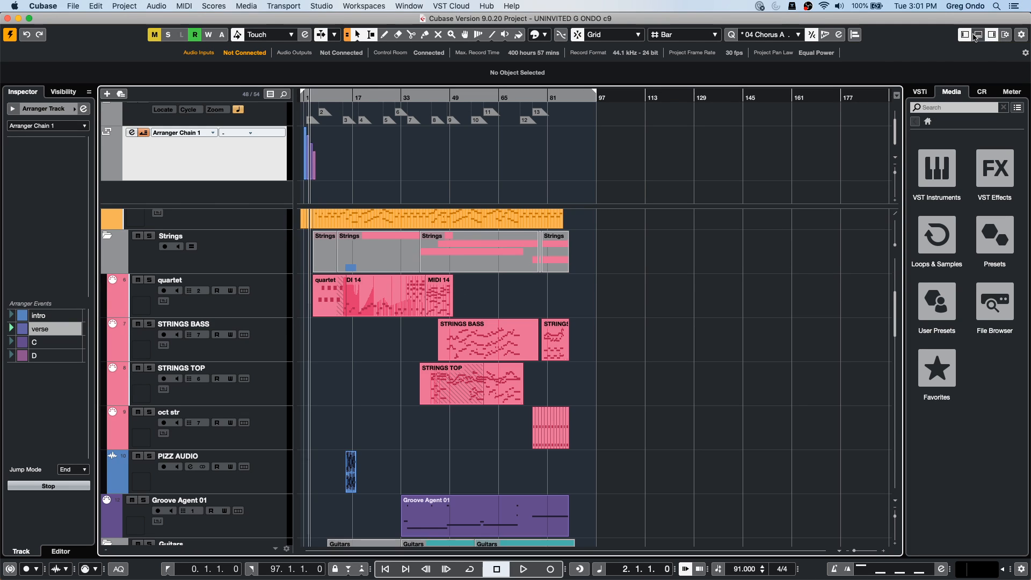
- Reduce the height of the quartet track to little more than its name and one row of controls
{"action": "left_click_drag", "start_coordinate": [266, 318], "coordinate": [232, 307]}
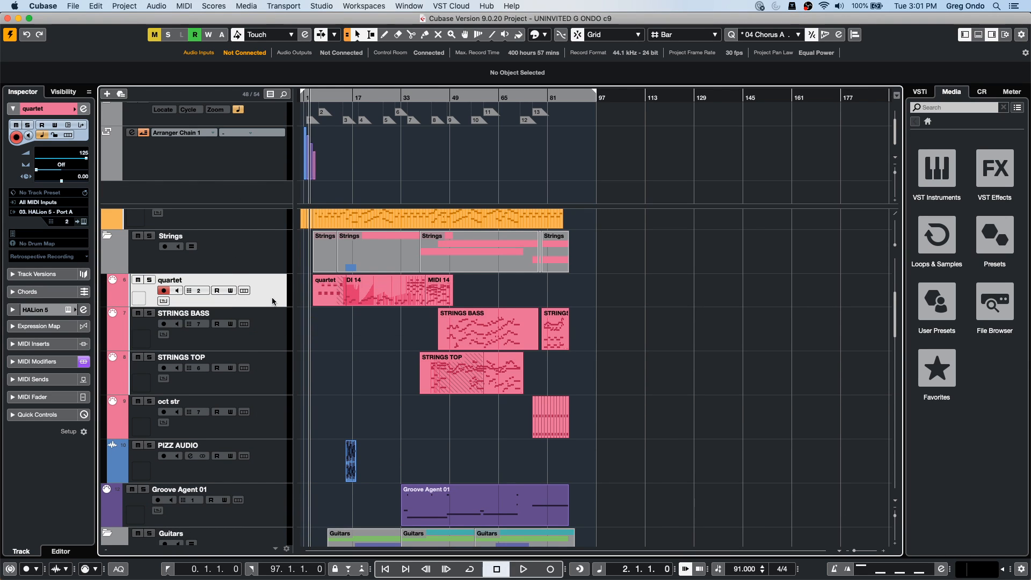
{"action": "left_click_drag", "start_coordinate": [265, 307], "coordinate": [265, 295]}
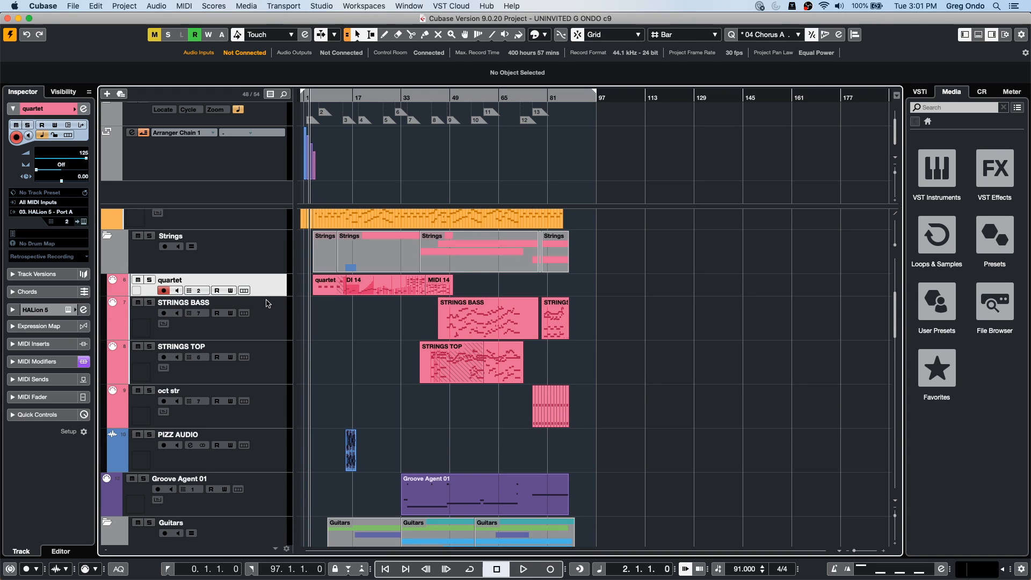
- Reduce the height of all tracks together until each shows only a single row with its name
{"action": "left_click", "coordinate": [267, 295], "text": "super"}
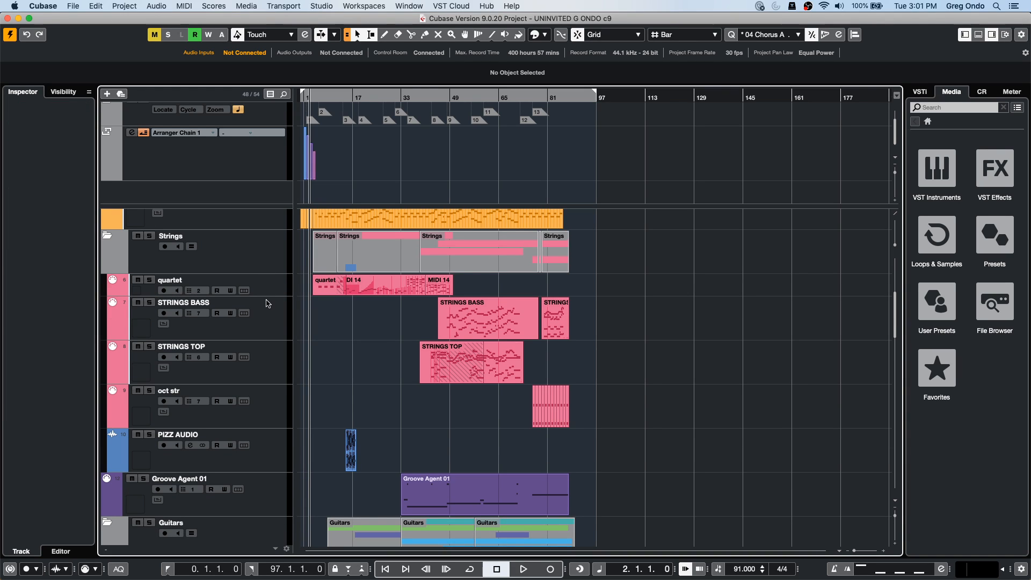
{"action": "left_click", "coordinate": [269, 295], "text": "super"}
{"action": "left_click_drag", "start_coordinate": [269, 295], "coordinate": [270, 279]}
{"action": "scroll", "coordinate": [269, 313], "scroll_direction": "up", "scroll_amount": 2}
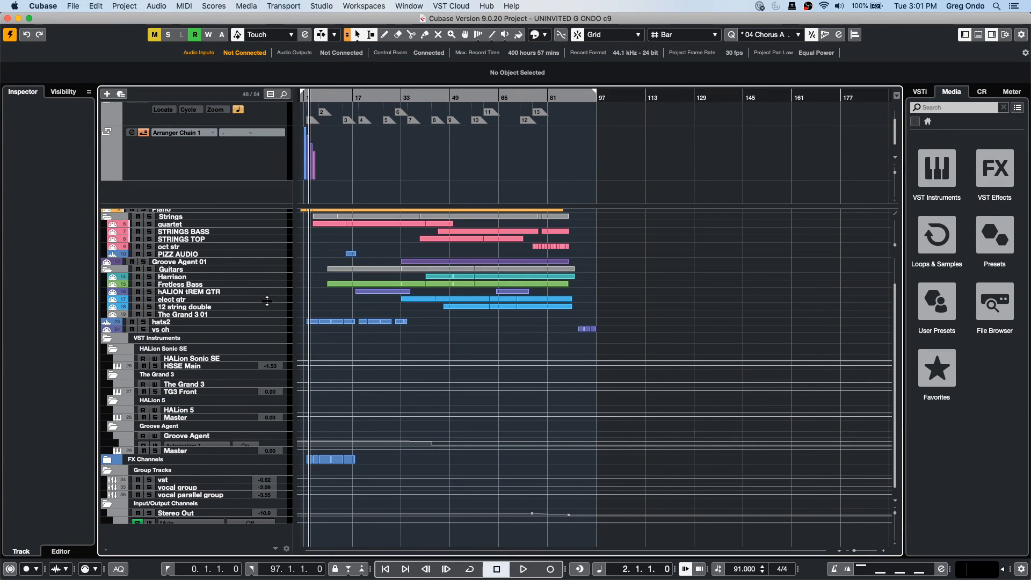
{"action": "left_click", "coordinate": [268, 293]}
{"action": "mouse_move", "coordinate": [268, 295]}
{"action": "left_mouse_down"}
{"action": "mouse_move", "coordinate": [263, 333]}
{"action": "mouse_move", "coordinate": [261, 300]}
{"action": "left_mouse_up"}
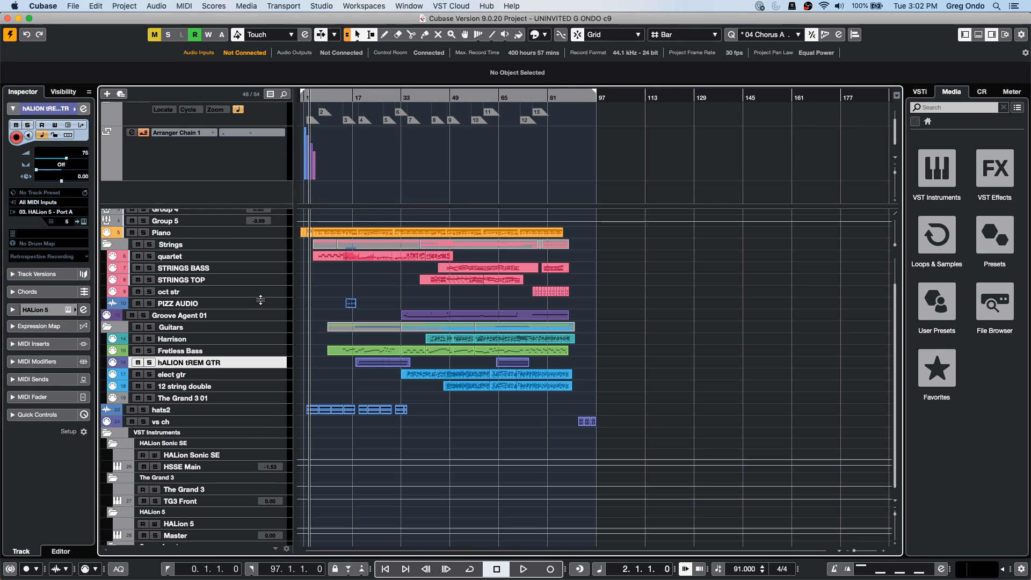
- Turn on Enlarge Selected Track and step through the track list down to the Guitars folder and back up to Piano
{"action": "left_click", "coordinate": [95, 6]}
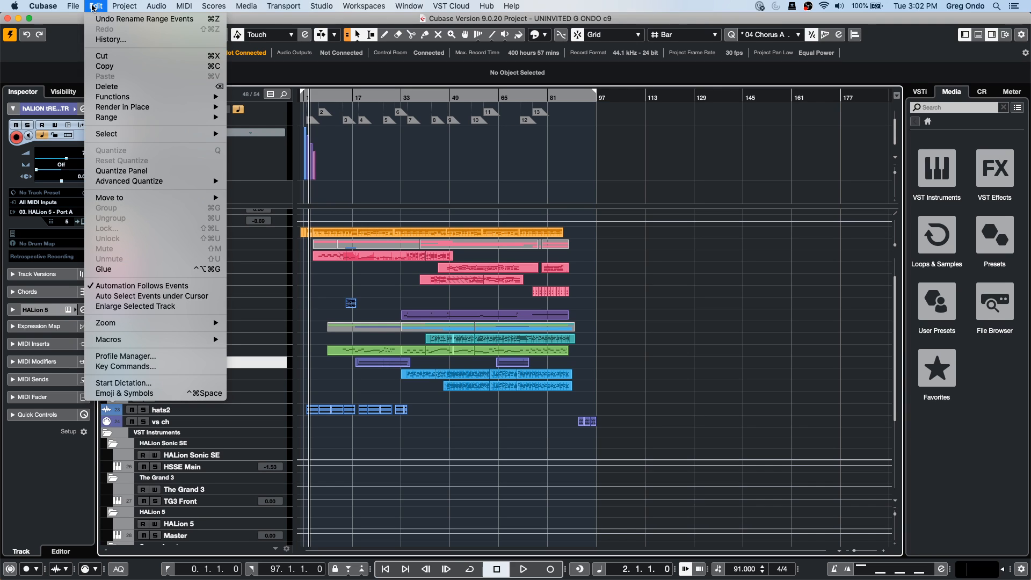
{"action": "left_click", "coordinate": [144, 305]}
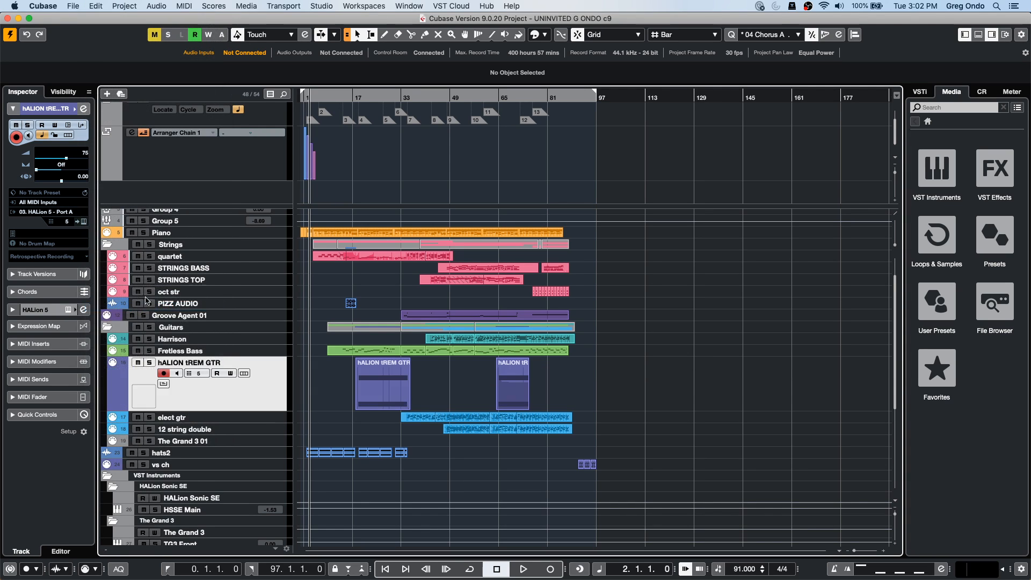
{"action": "key", "text": "Up"}
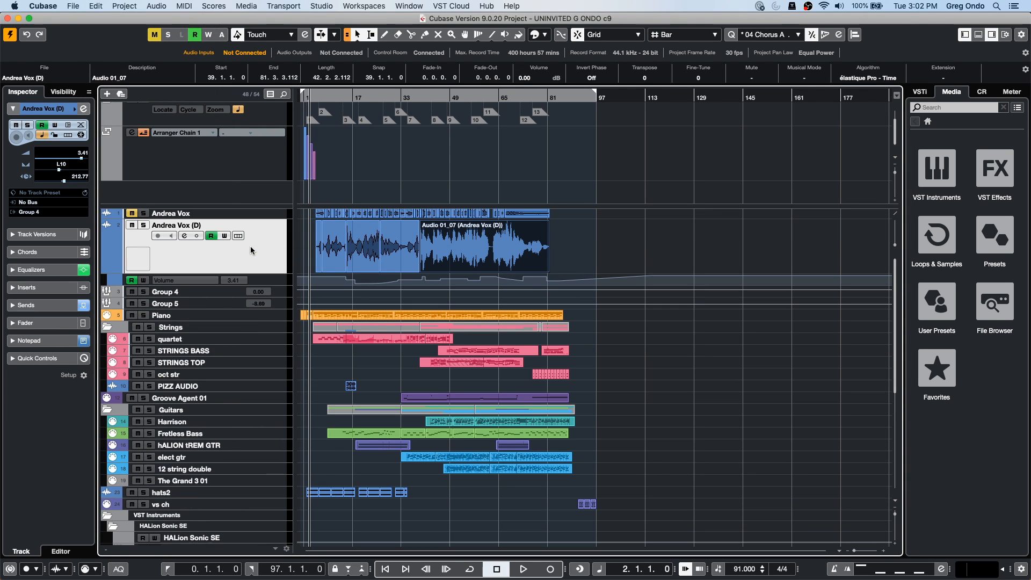
{"action": "key", "text": "Down"}
{"action": "key", "text": "Down"}
{"action": "key", "text": "Down"}
{"action": "key", "text": "Down"}
{"action": "key", "text": "Down"}
{"action": "key", "text": "Down"}
{"action": "key", "text": "Down"}
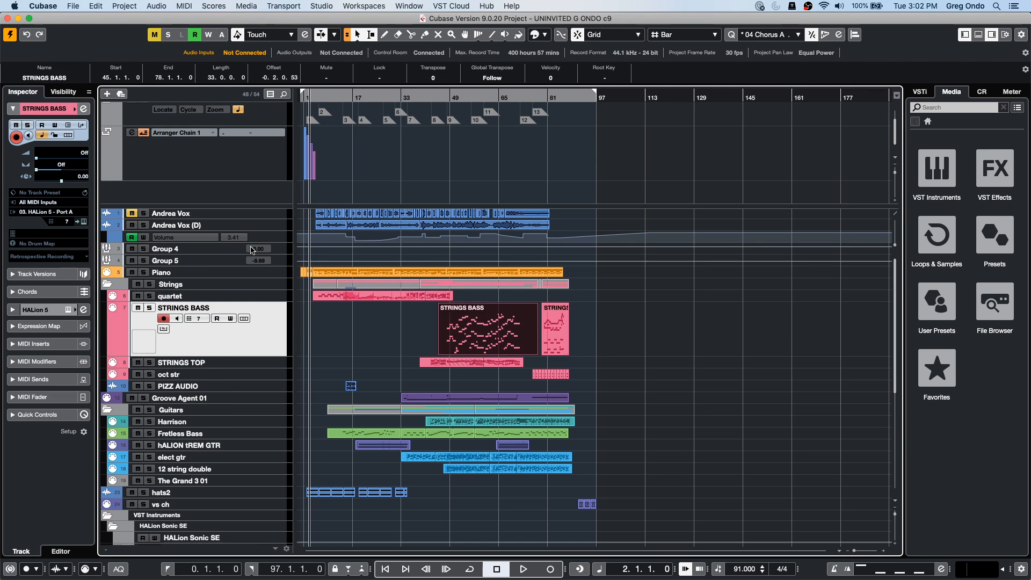
{"action": "key", "text": "Down"}
{"action": "key", "text": "Down"}
{"action": "key", "text": "Down"}
{"action": "key", "text": "Down"}
{"action": "key", "text": "Down"}
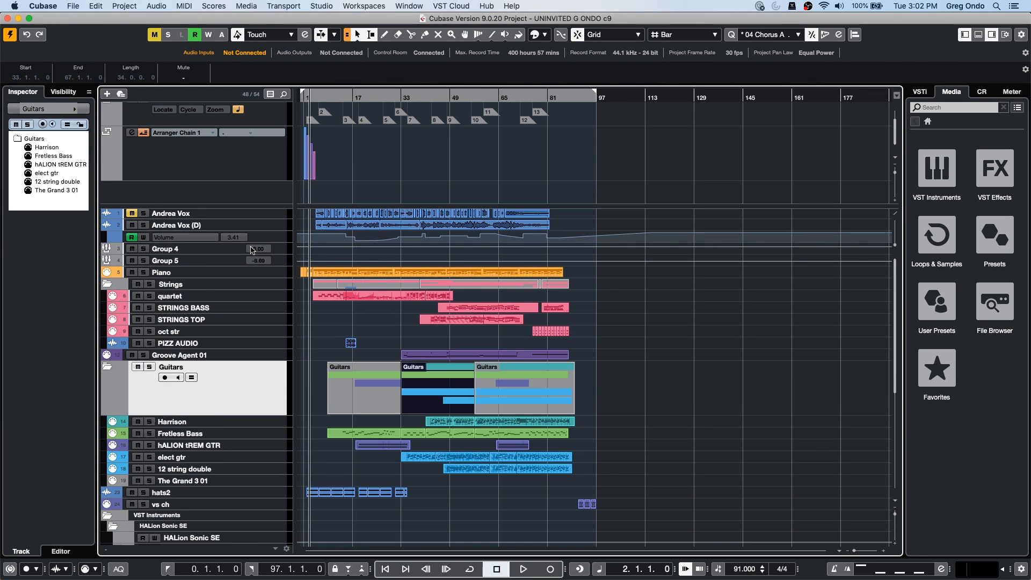
{"action": "key", "text": "Up"}
{"action": "key", "text": "Up"}
{"action": "key", "text": "Up"}
{"action": "key", "text": "Up"}
{"action": "key", "text": "Up"}
{"action": "key", "text": "Up"}
{"action": "key", "text": "Up"}
{"action": "key", "text": "Up"}
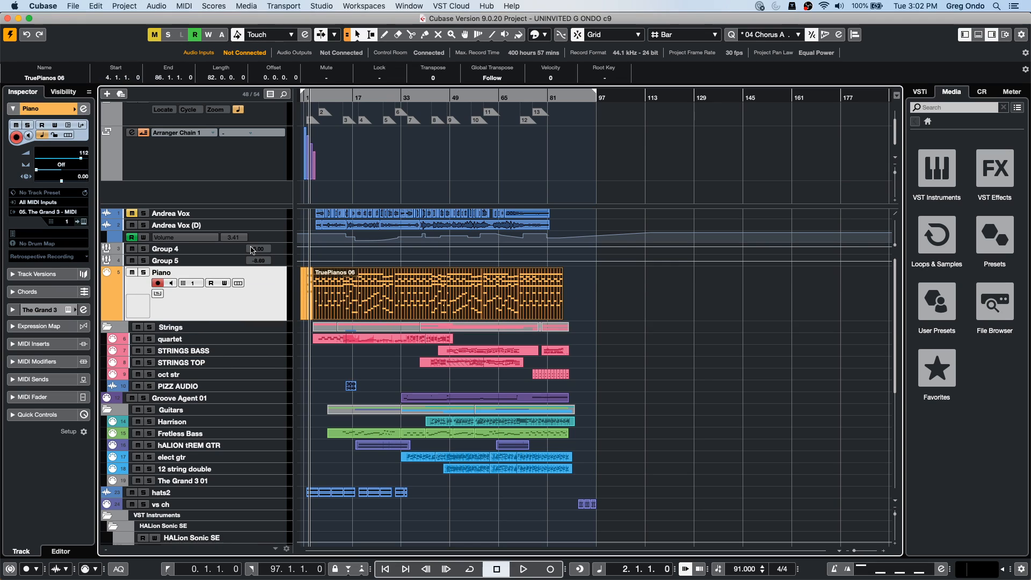
- Make the enlarged Piano track taller and step through the track list from the second vocal track down to hALION tREM GTR
{"action": "left_click_drag", "start_coordinate": [203, 321], "coordinate": [204, 354]}
{"action": "key", "text": "Up"}
{"action": "key", "text": "Up"}
{"action": "key", "text": "Up"}
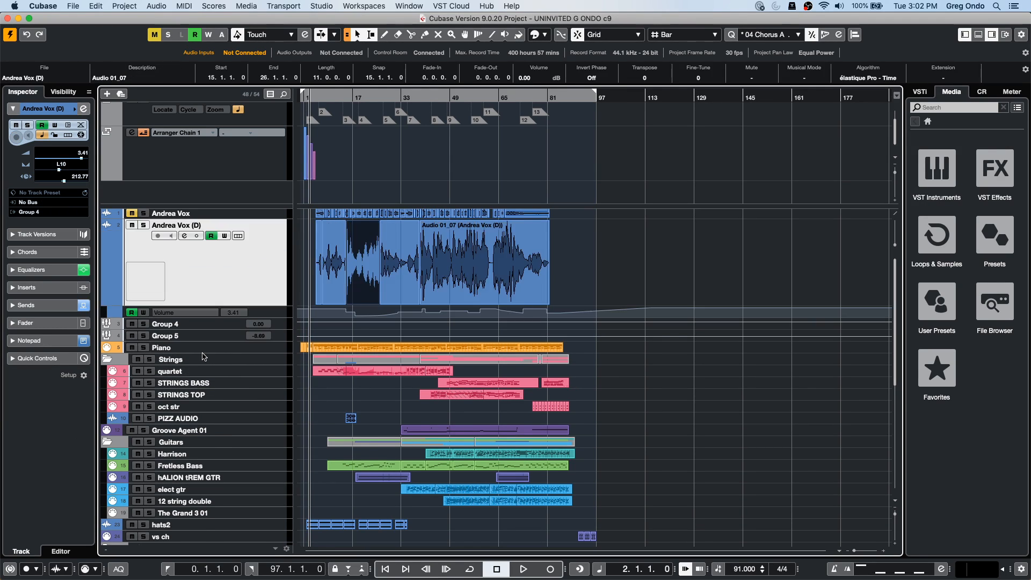
{"action": "key", "text": "Down"}
{"action": "key", "text": "Down"}
{"action": "key", "text": "Down"}
{"action": "key", "text": "Down"}
{"action": "key", "text": "Down"}
{"action": "key", "text": "Down"}
{"action": "key", "text": "Down"}
{"action": "key", "text": "Down"}
{"action": "key", "text": "Down"}
{"action": "key", "text": "Down"}
{"action": "key", "text": "Down"}
{"action": "key", "text": "Down"}
{"action": "key", "text": "Down"}
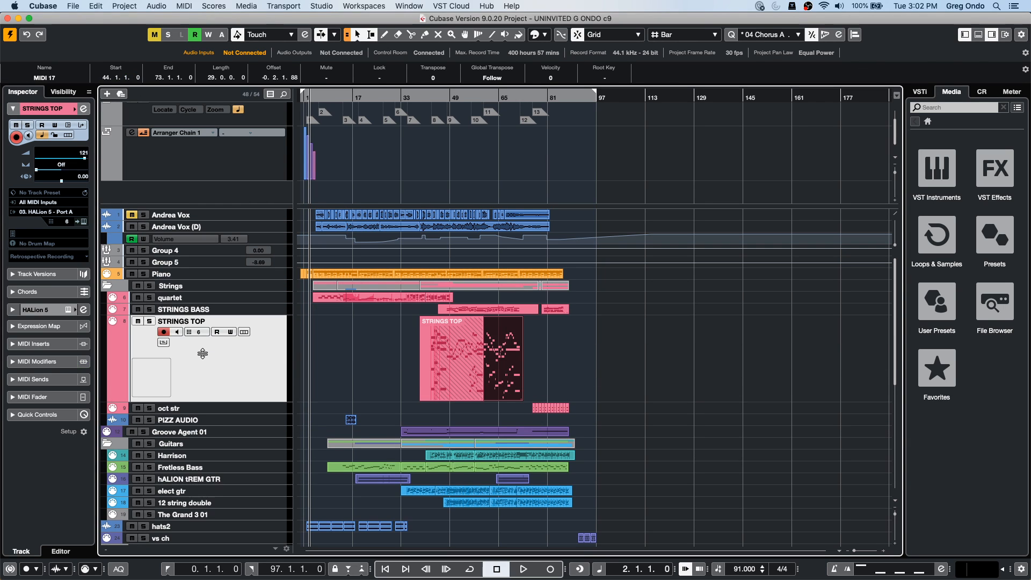
{"action": "key", "text": "Up"}
{"action": "key", "text": "Up"}
{"action": "key", "text": "Up"}
{"action": "key", "text": "Up"}
{"action": "key", "text": "Down"}
{"action": "key", "text": "Down"}
{"action": "key", "text": "Down"}
{"action": "key", "text": "Down"}
{"action": "key", "text": "Down"}
{"action": "key", "text": "Down"}
{"action": "key", "text": "Down"}
{"action": "key", "text": "Down"}
{"action": "key", "text": "Down"}
{"action": "key", "text": "Up"}
{"action": "key", "text": "Up"}
{"action": "key", "text": "Up"}
{"action": "key", "text": "Up"}
{"action": "key", "text": "Up"}
{"action": "key", "text": "Up"}
{"action": "key", "text": "Up"}
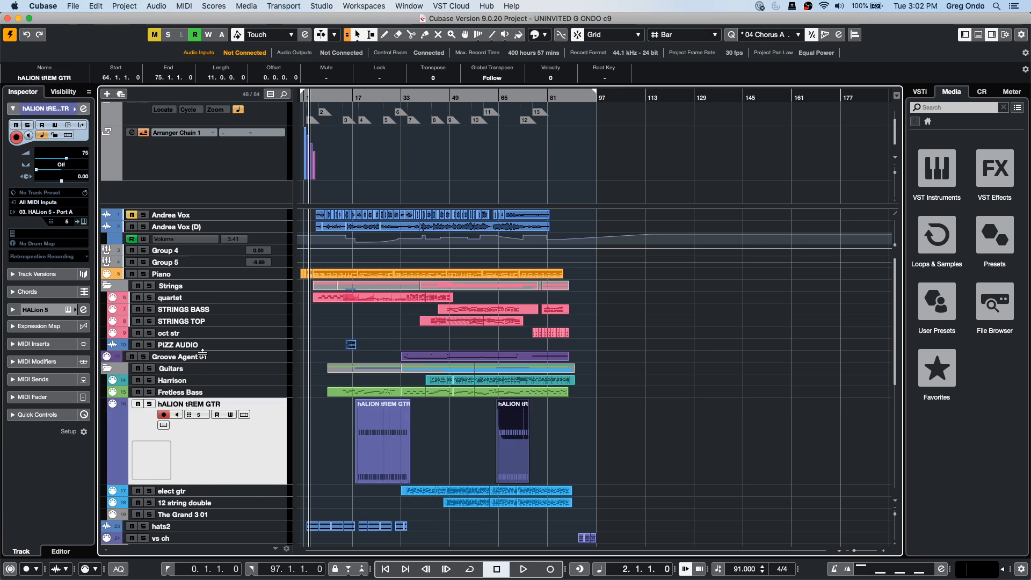
- Step back up to the second vocal track and turn off Enlarge Selected Track
{"action": "key", "text": "Up"}
{"action": "key", "text": "Up"}
{"action": "key", "text": "Up"}
{"action": "key", "text": "Up"}
{"action": "key", "text": "Up"}
{"action": "key", "text": "Up"}
{"action": "key", "text": "Up"}
{"action": "key", "text": "Up"}
{"action": "key", "text": "Up"}
{"action": "key", "text": "Up"}
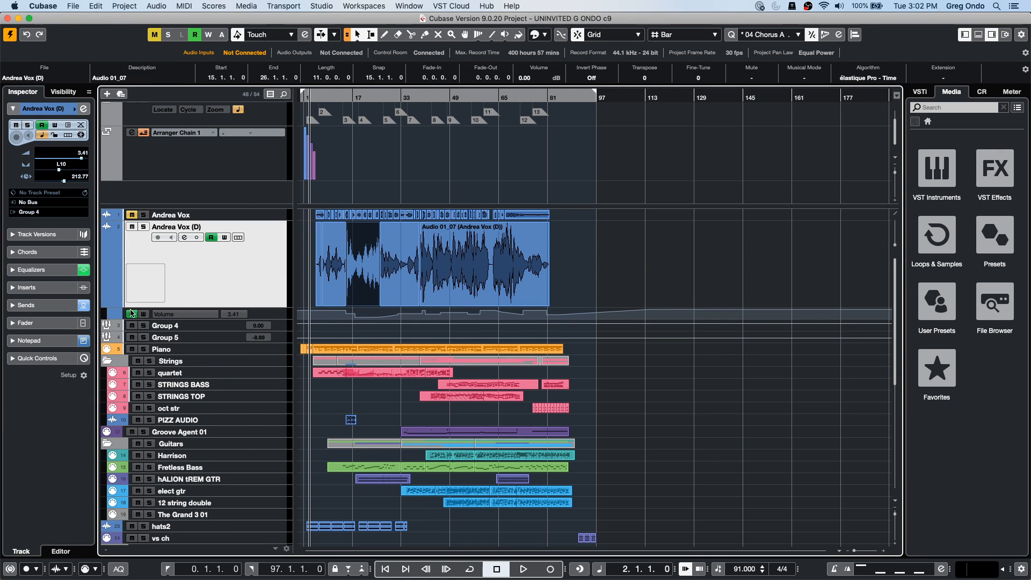
{"action": "left_click", "coordinate": [103, 5]}
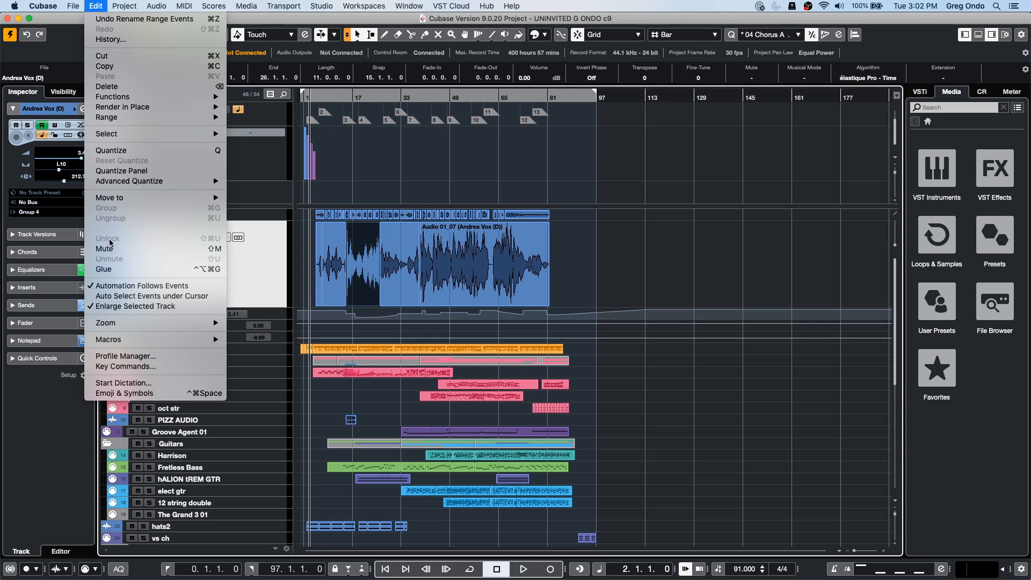
{"action": "left_click", "coordinate": [123, 305]}
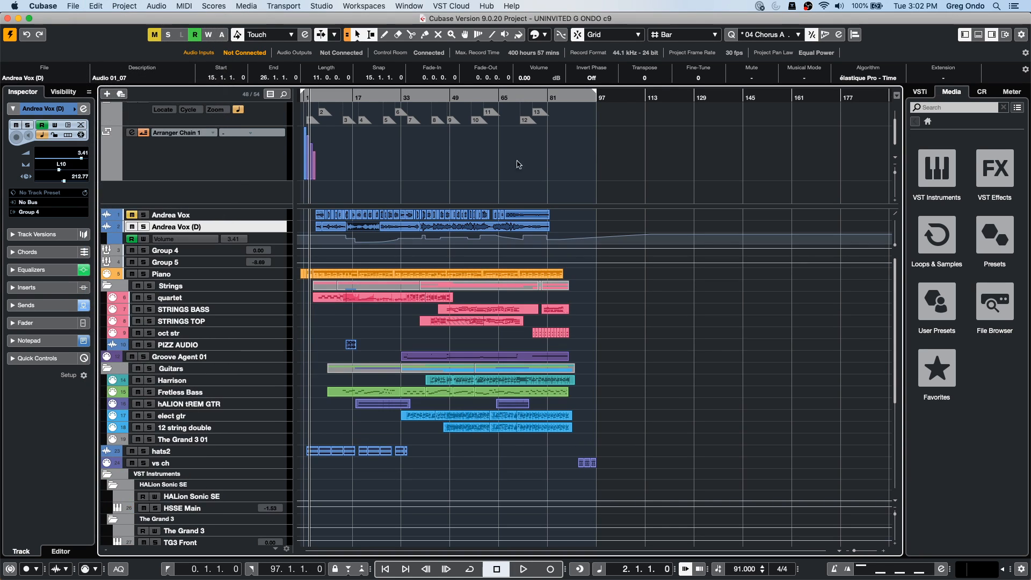
- Increase the height of all tracks together to show their control rows, and make the Piano track slightly taller
{"action": "left_click", "coordinate": [263, 230], "text": "super"}
{"action": "mouse_move", "coordinate": [263, 230]}
{"action": "left_mouse_down"}
{"action": "mouse_move", "coordinate": [242, 343]}
{"action": "mouse_move", "coordinate": [250, 245]}
{"action": "left_mouse_up"}
{"action": "mouse_move", "coordinate": [257, 343]}
{"action": "left_mouse_down"}
{"action": "mouse_move", "coordinate": [267, 471]}
{"action": "mouse_move", "coordinate": [277, 350]}
{"action": "mouse_move", "coordinate": [268, 339]}
{"action": "mouse_move", "coordinate": [259, 483]}
{"action": "mouse_move", "coordinate": [253, 406]}
{"action": "mouse_move", "coordinate": [246, 465]}
{"action": "mouse_move", "coordinate": [271, 356]}
{"action": "left_mouse_up"}
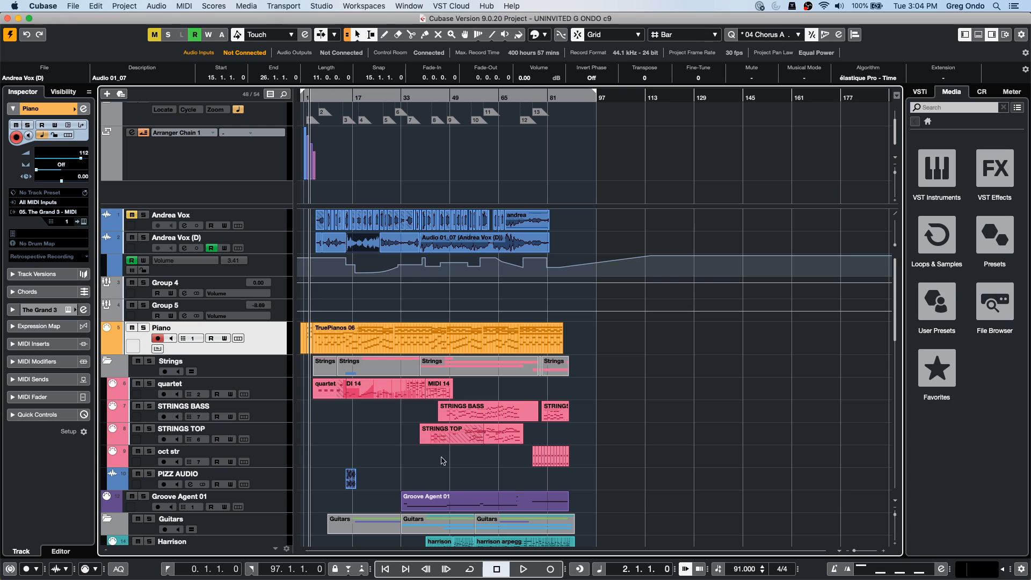
- Select the quartet, STRINGS BASS and STRINGS TOP tracks and open the Render in Place settings
{"action": "left_click", "coordinate": [266, 395]}
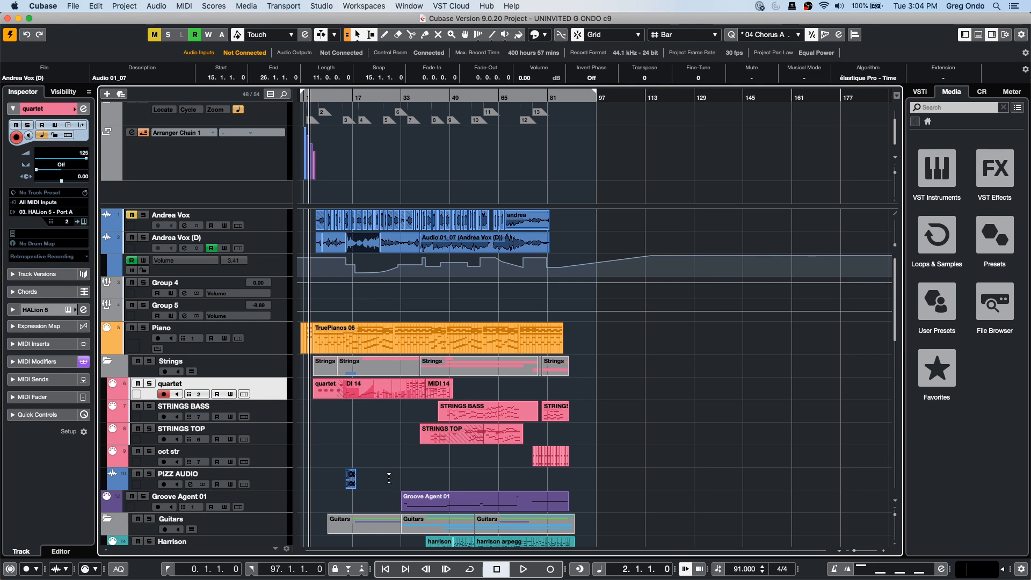
{"action": "left_click", "coordinate": [272, 418], "text": "shift"}
{"action": "left_click", "coordinate": [272, 443], "text": "shift"}
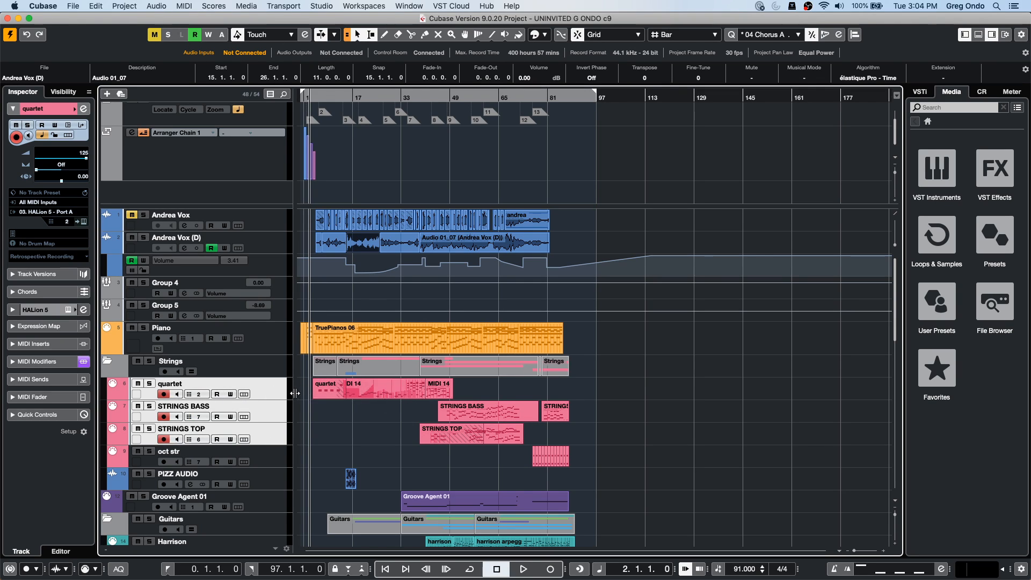
{"action": "left_click", "coordinate": [155, 6]}
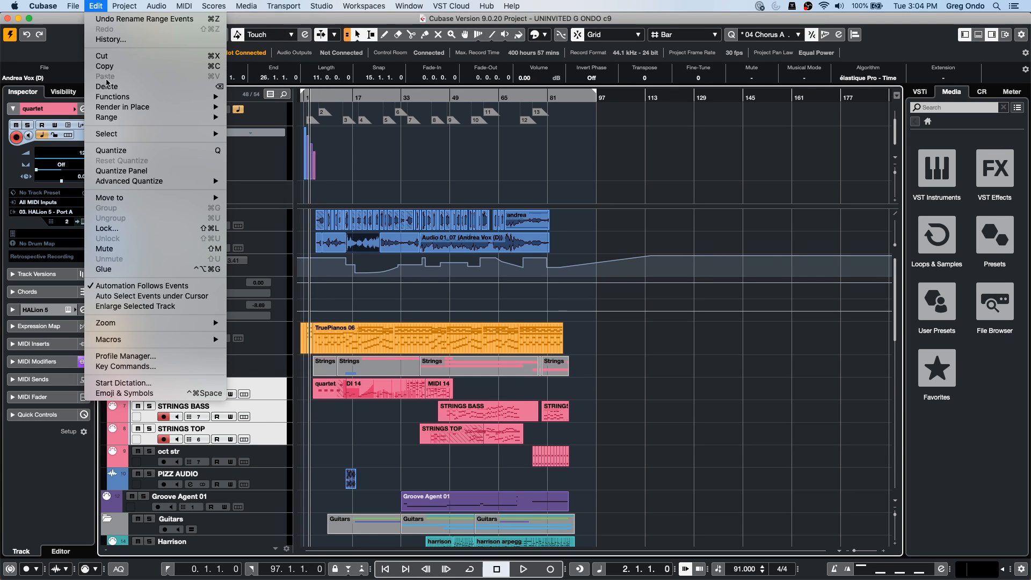
{"action": "mouse_move", "coordinate": [119, 109]}
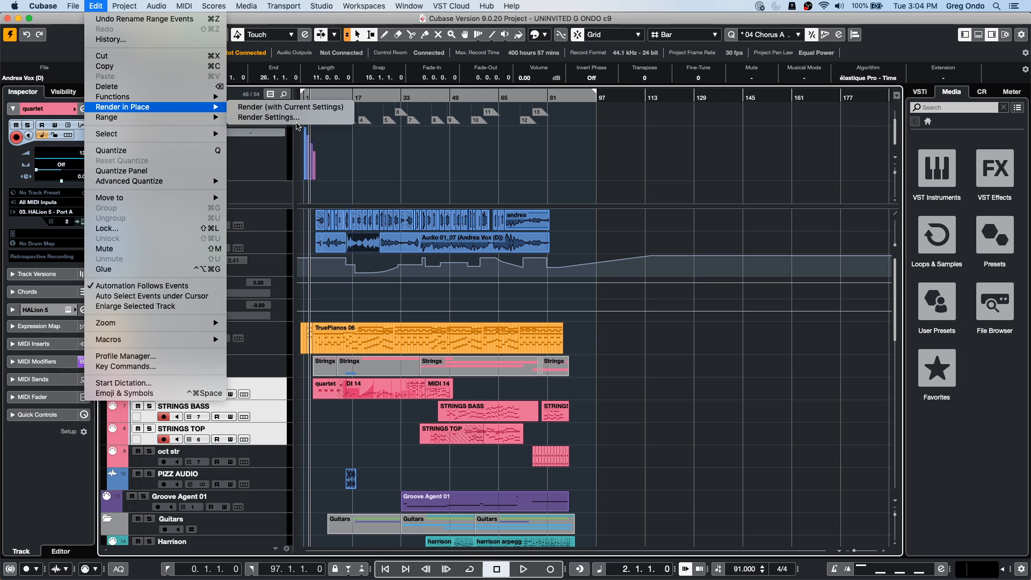
{"action": "left_click", "coordinate": [296, 118]}
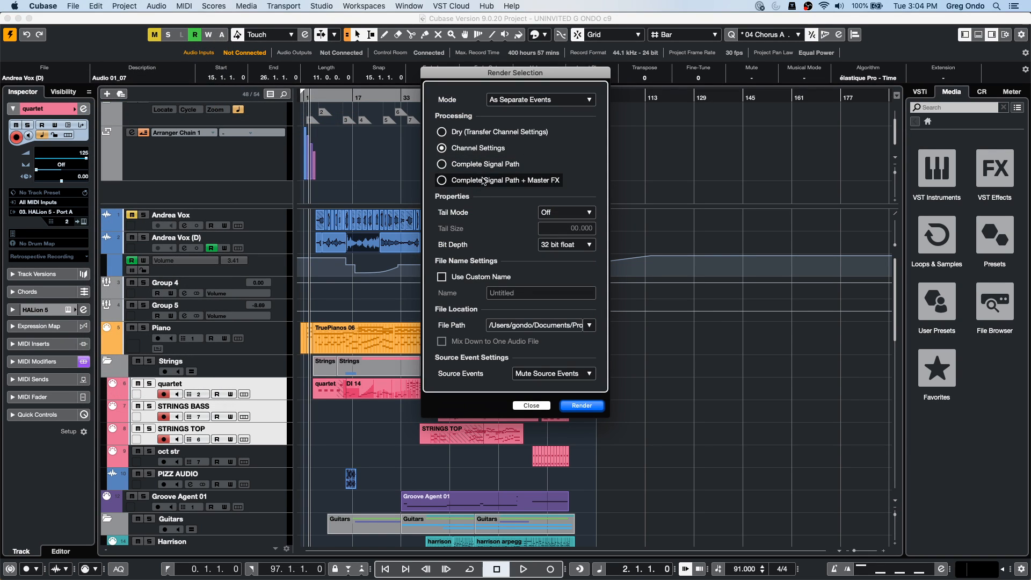
- Set the render processing to Dry (Transfer Channel Settings), keep Mute Source Events, and close the settings without rendering
{"action": "left_click", "coordinate": [444, 132]}
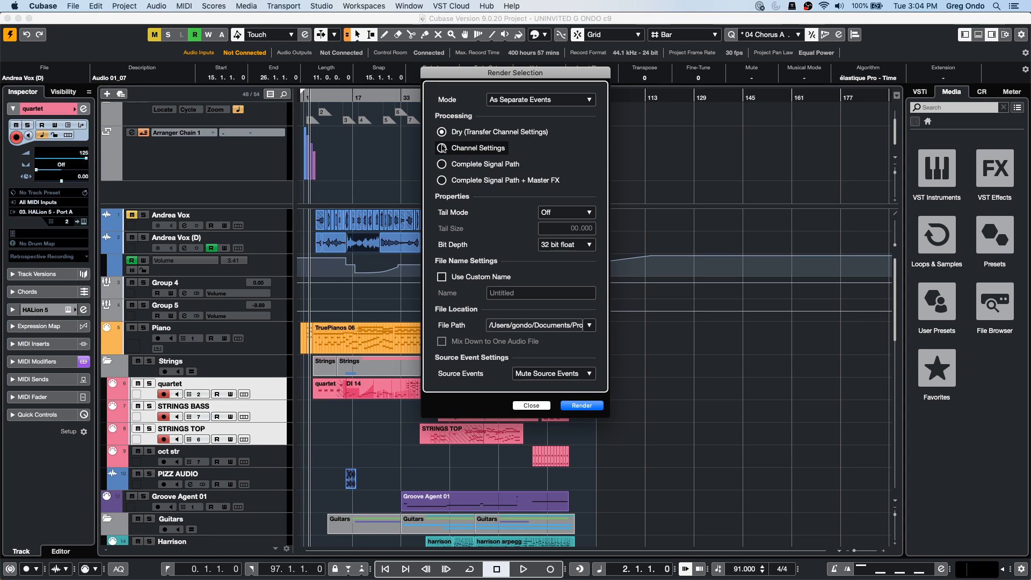
{"action": "left_click", "coordinate": [441, 148]}
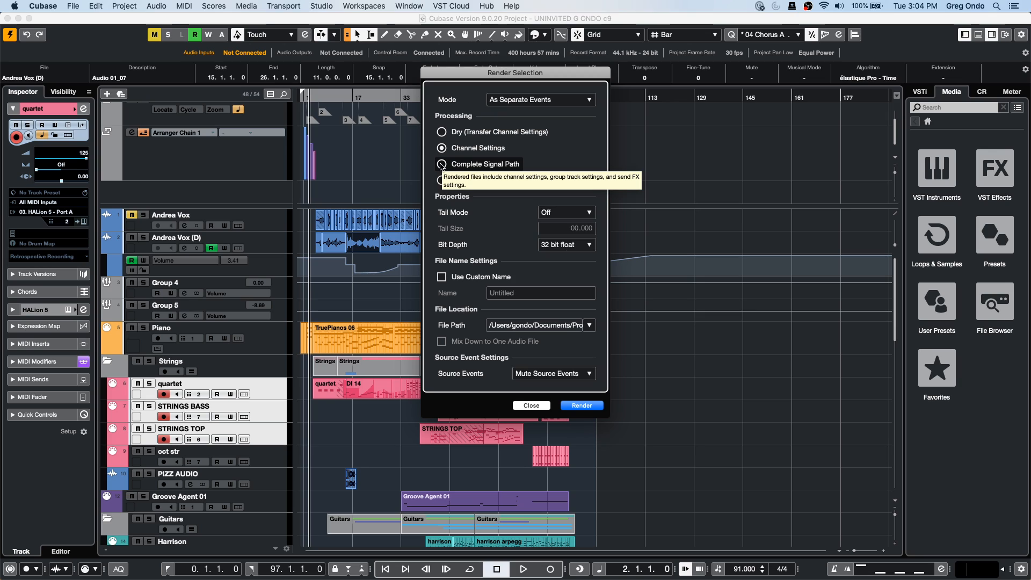
{"action": "left_click", "coordinate": [441, 132]}
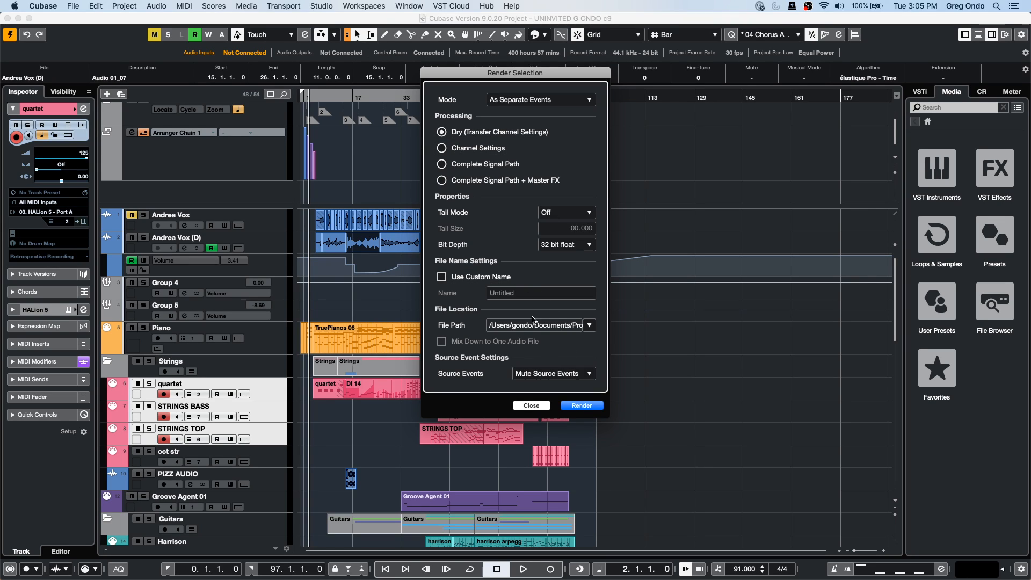
{"action": "left_click", "coordinate": [559, 375]}
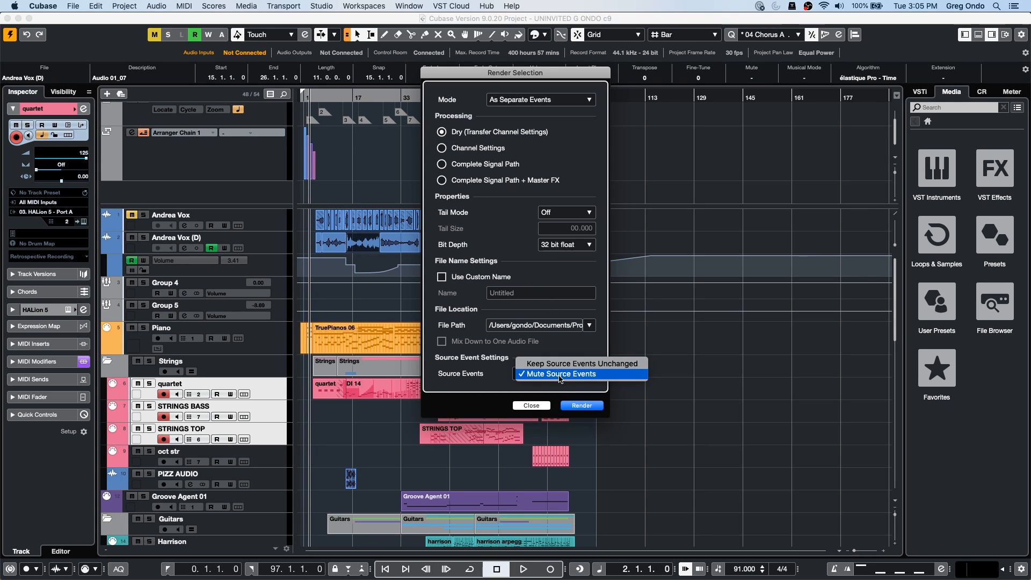
{"action": "left_click", "coordinate": [560, 376]}
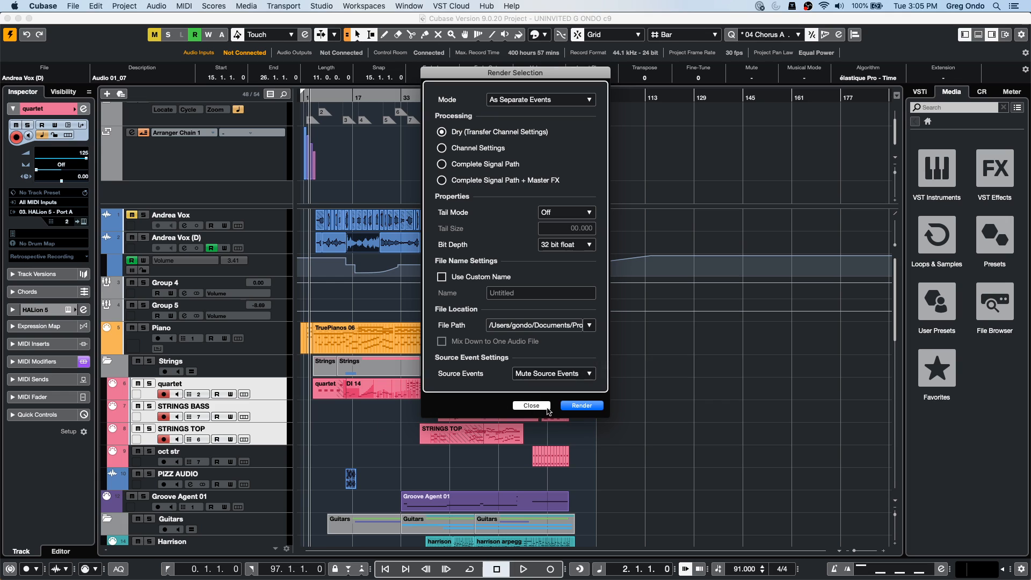
{"action": "left_click", "coordinate": [543, 407]}
- Clear the event selection, reselect the quartet, STRINGS BASS and STRINGS TOP tracks, and open their Render in Place settings
{"action": "left_click", "coordinate": [325, 434]}
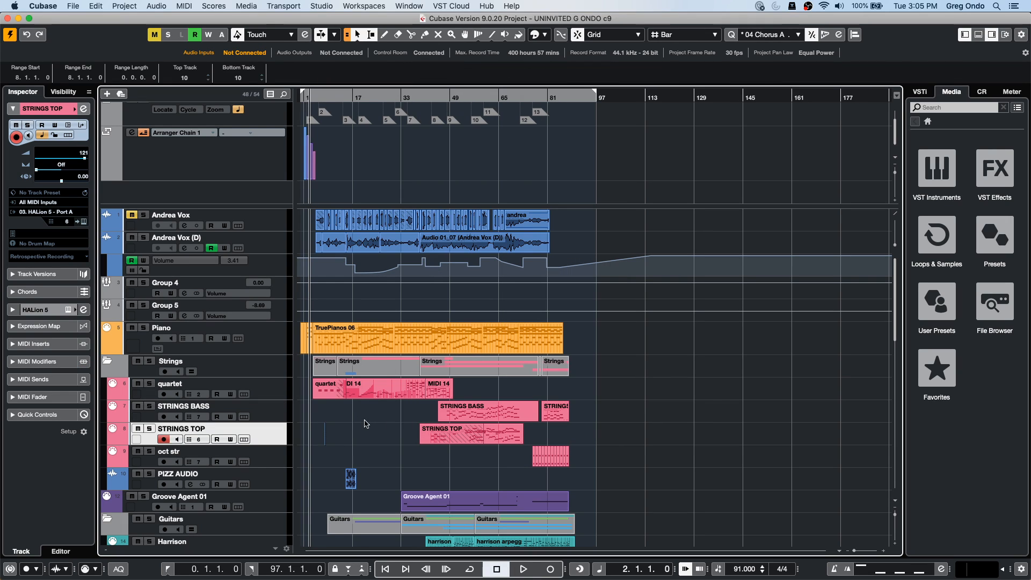
{"action": "left_click", "coordinate": [267, 388]}
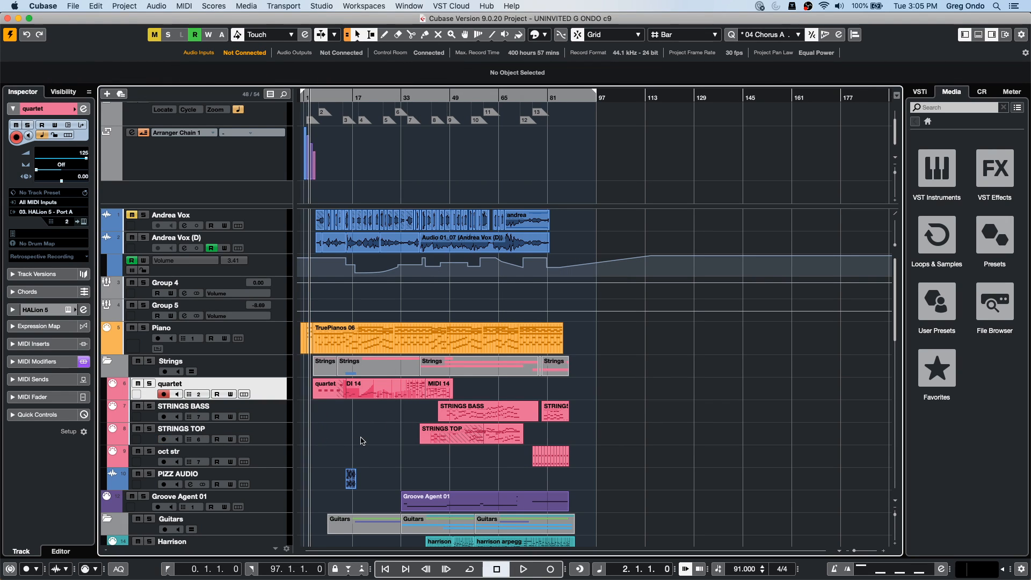
{"action": "left_click", "coordinate": [272, 433], "text": "shift"}
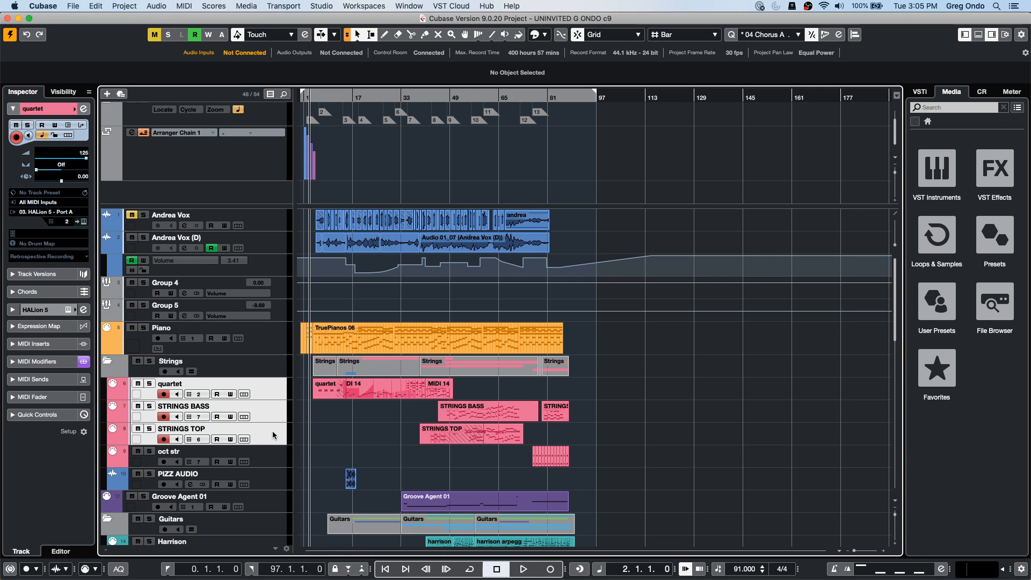
{"action": "left_click", "coordinate": [207, 6]}
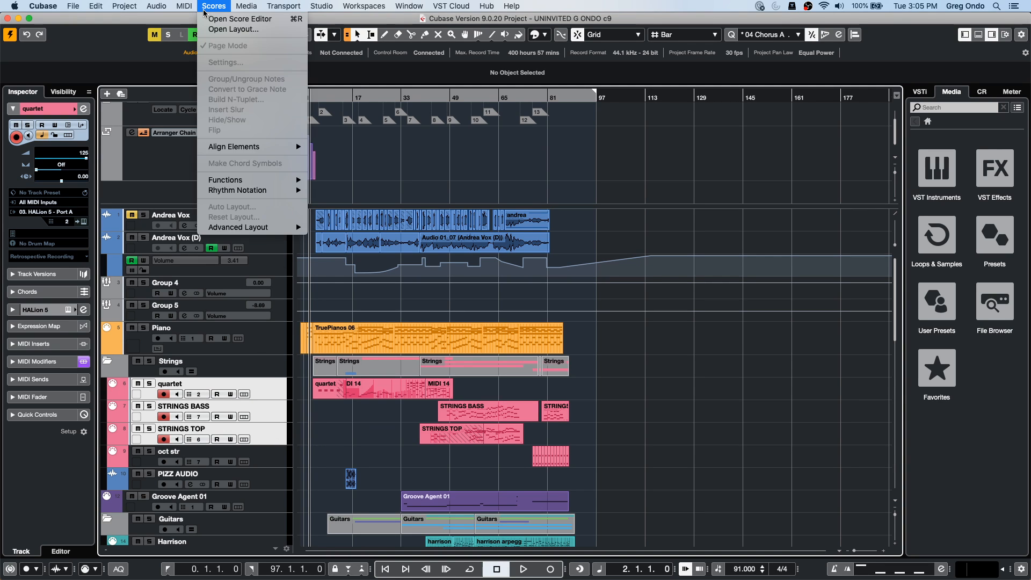
{"action": "mouse_move", "coordinate": [95, 7]}
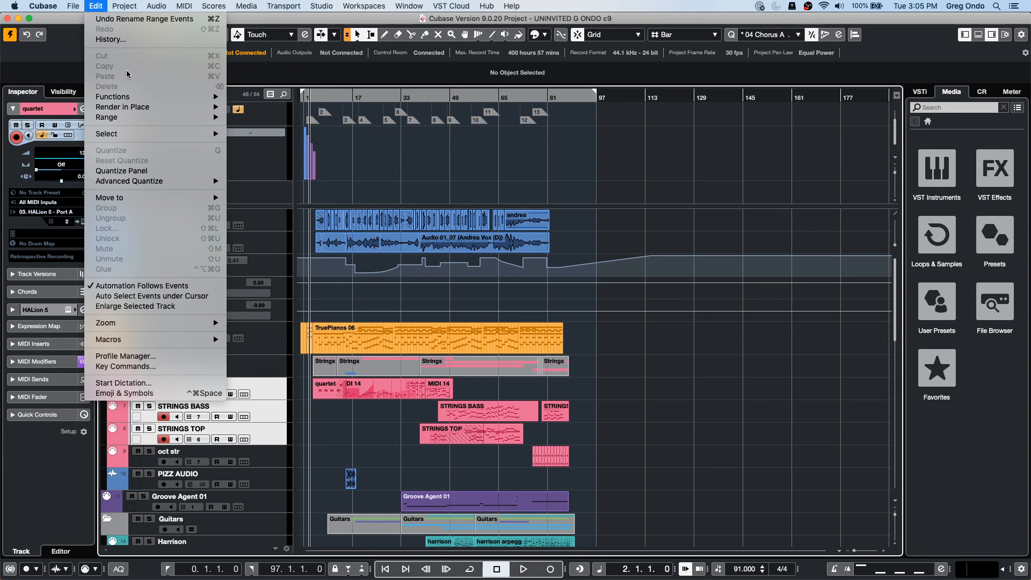
{"action": "mouse_move", "coordinate": [204, 106]}
{"action": "left_click", "coordinate": [311, 116]}
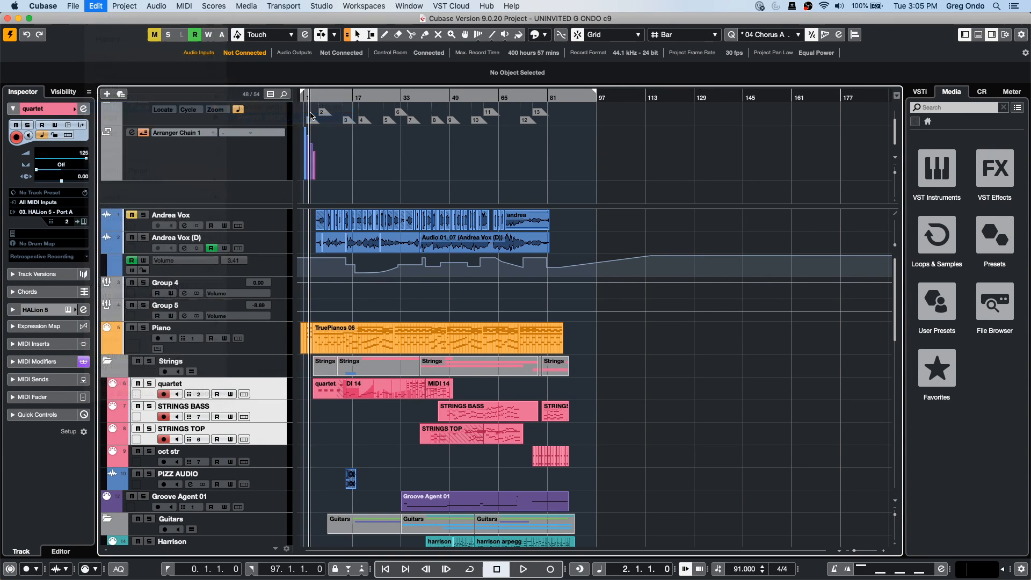
- Render the three selected string tracks with Source Tracks set to Remove Source Tracks, and undo the render
{"action": "left_click", "coordinate": [561, 369]}
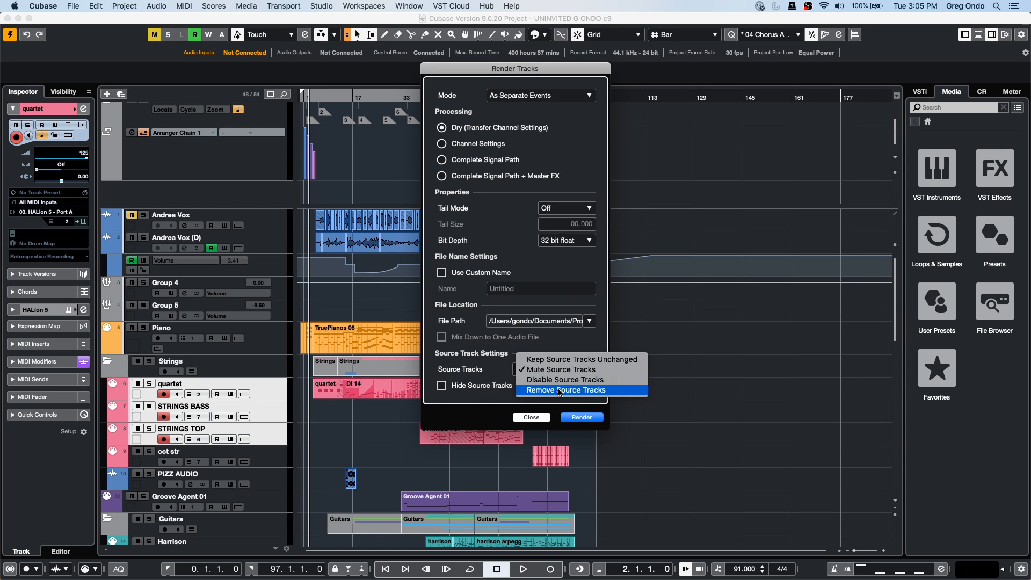
{"action": "left_click", "coordinate": [560, 390]}
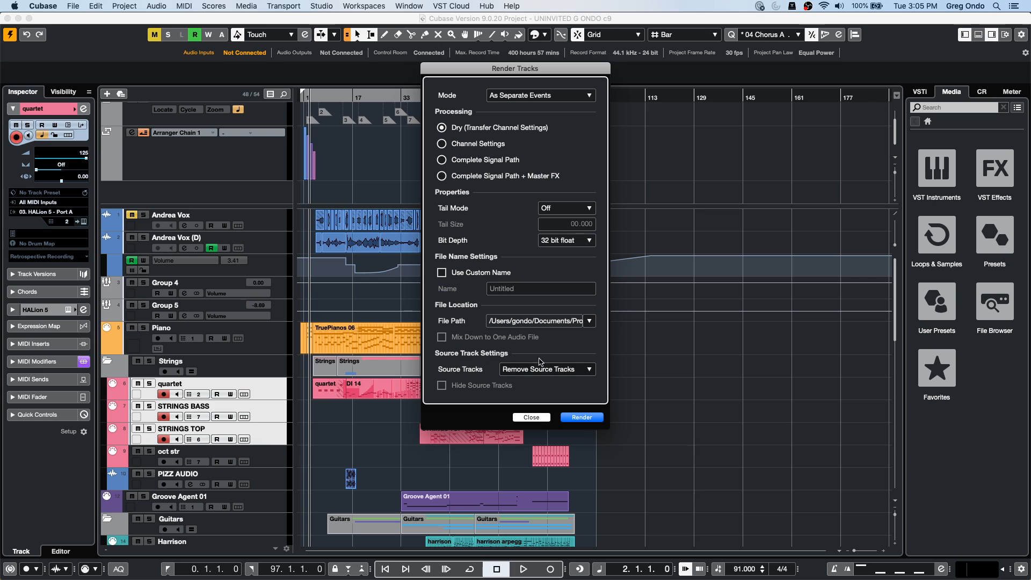
{"action": "left_click", "coordinate": [542, 369]}
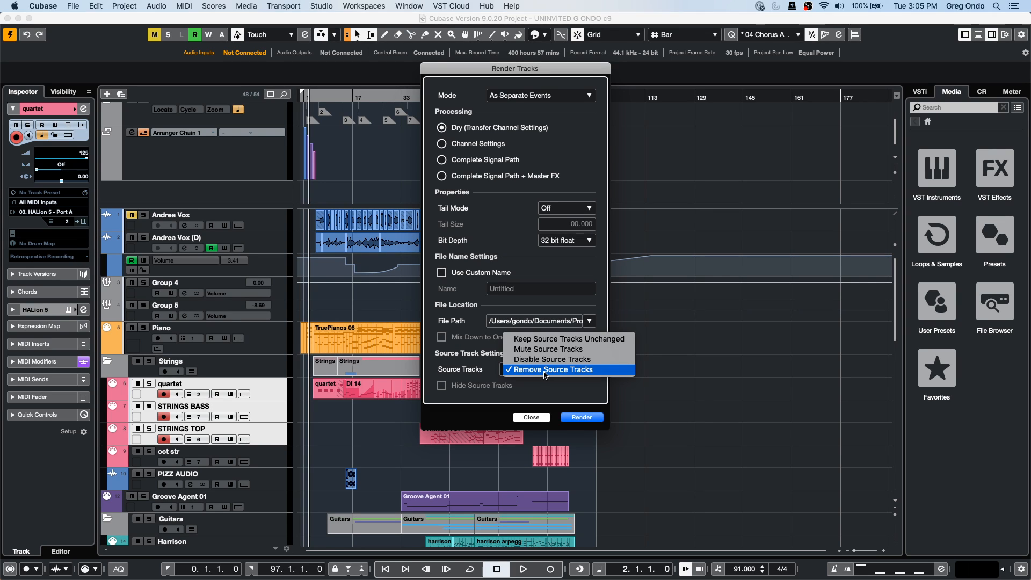
{"action": "left_click", "coordinate": [512, 437]}
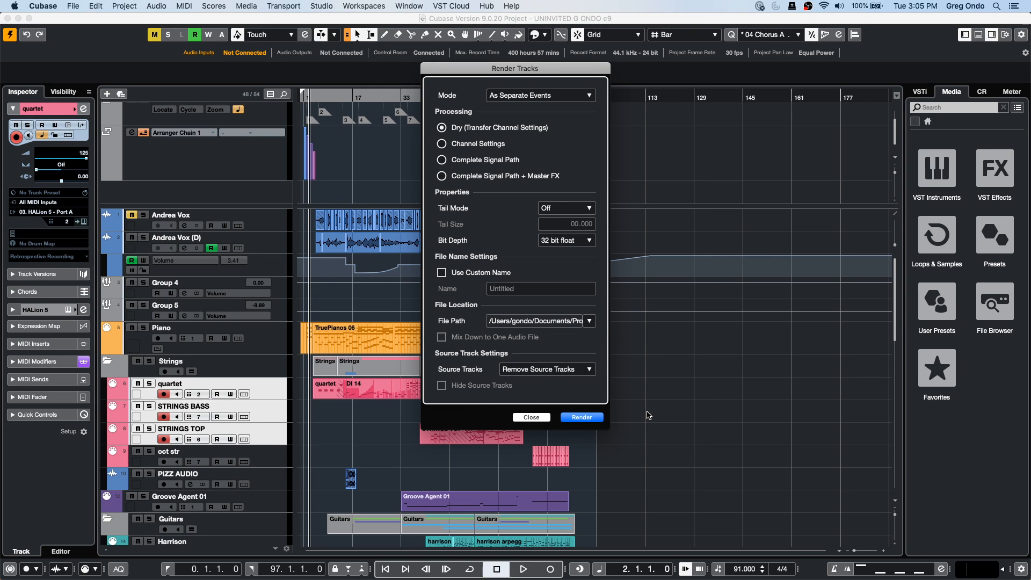
{"action": "left_click", "coordinate": [567, 417]}
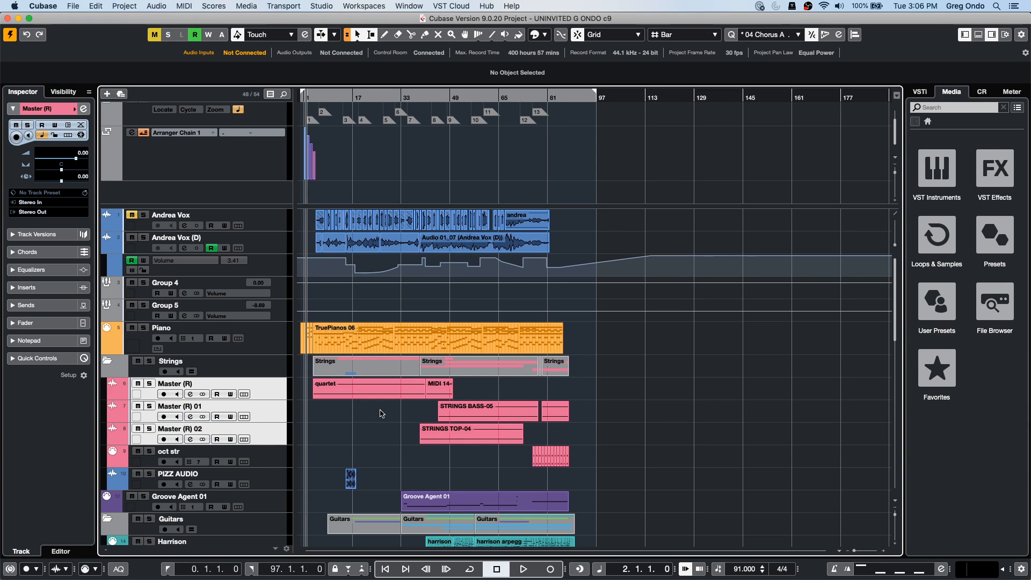
{"action": "key", "text": "super+z"}
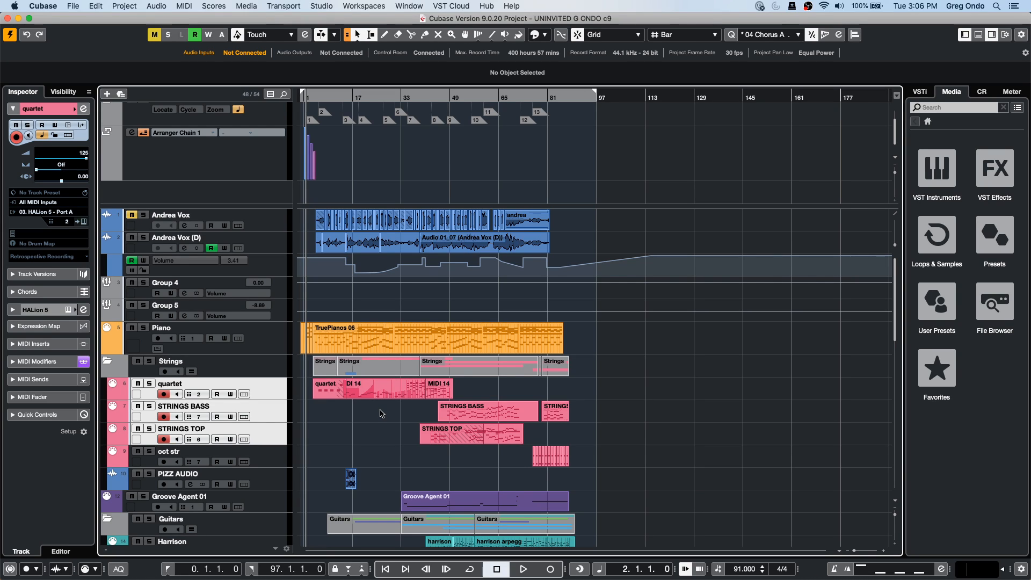
- Render the same three string tracks with Source Tracks set to Disable Source Tracks, and undo the render
{"action": "left_click", "coordinate": [117, 5]}
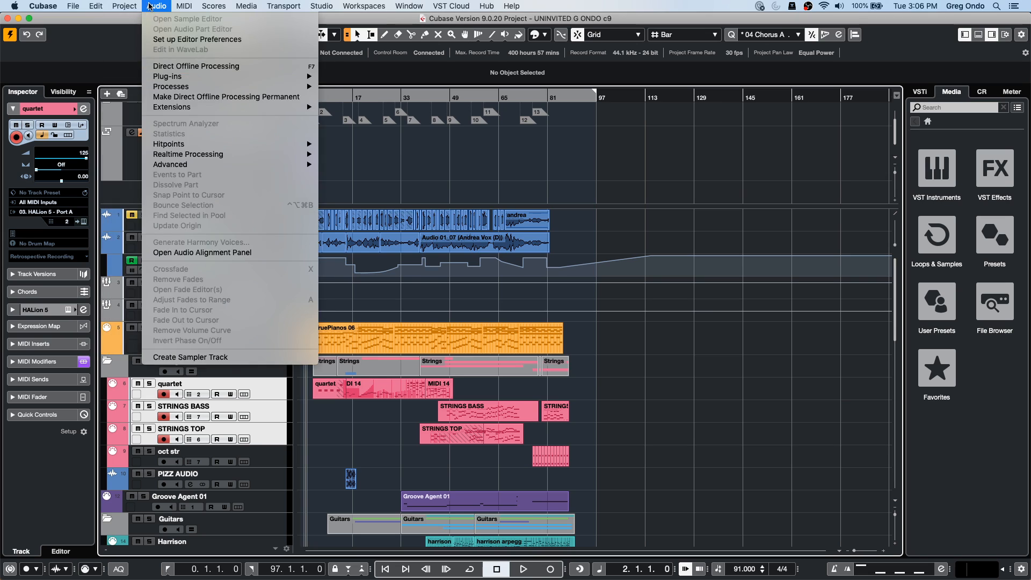
{"action": "mouse_move", "coordinate": [95, 6]}
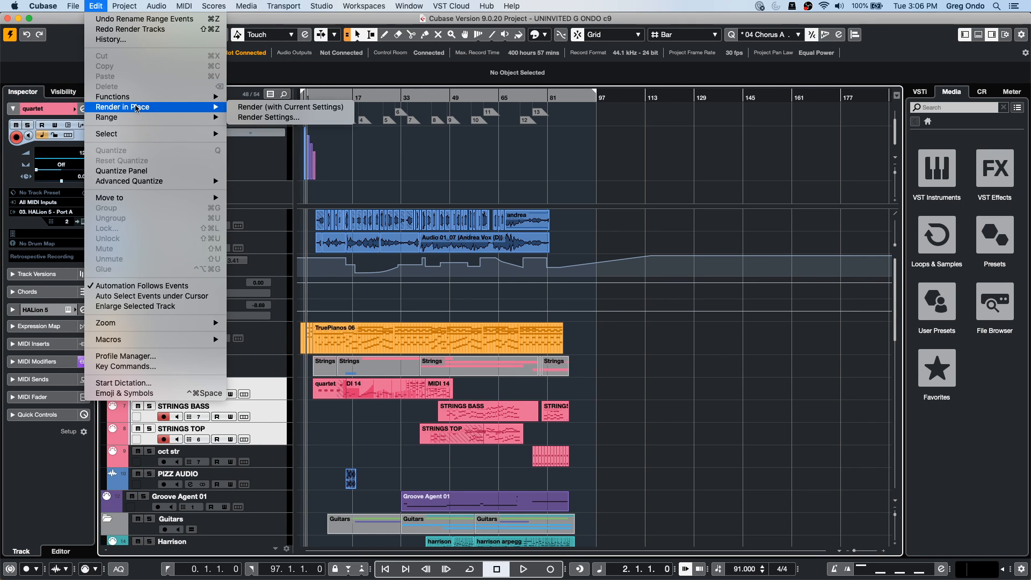
{"action": "left_click", "coordinate": [263, 122]}
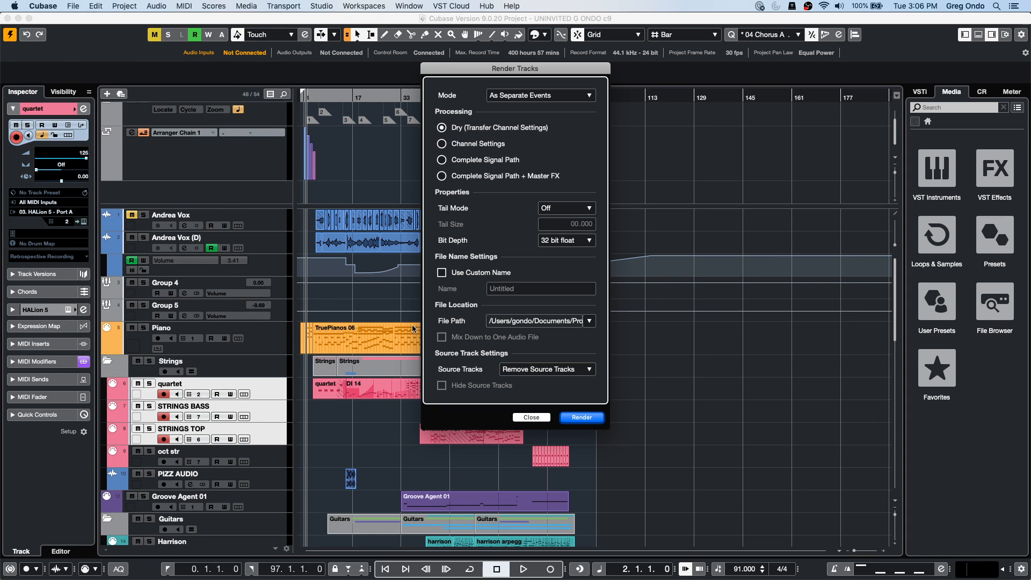
{"action": "left_click", "coordinate": [552, 370]}
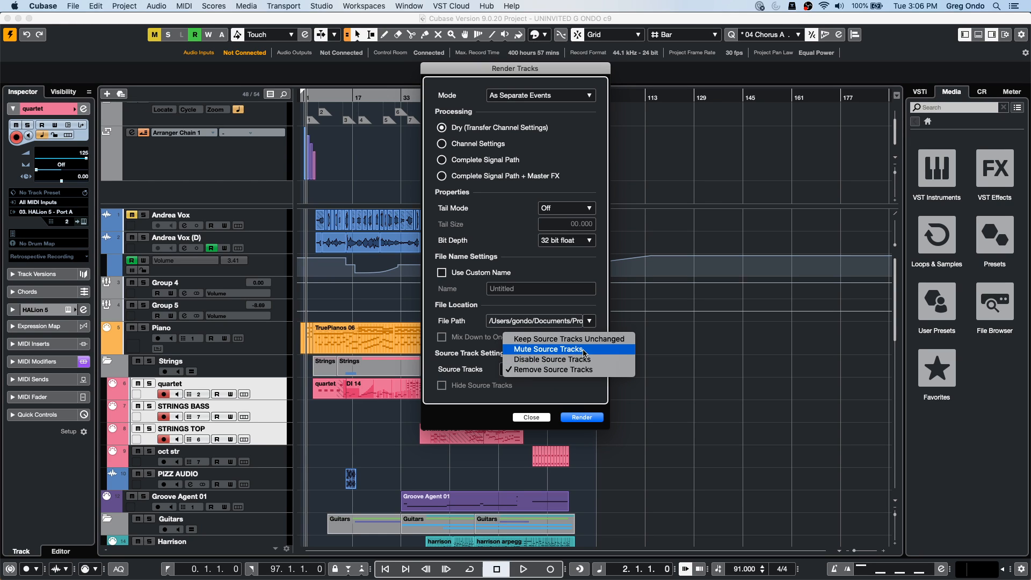
{"action": "left_click", "coordinate": [576, 362]}
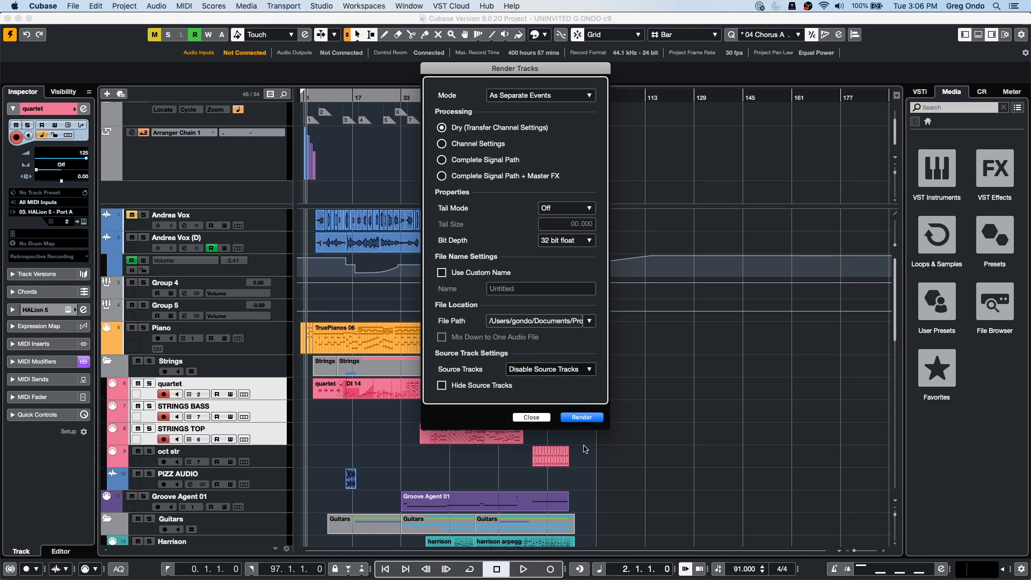
{"action": "left_click", "coordinate": [581, 417]}
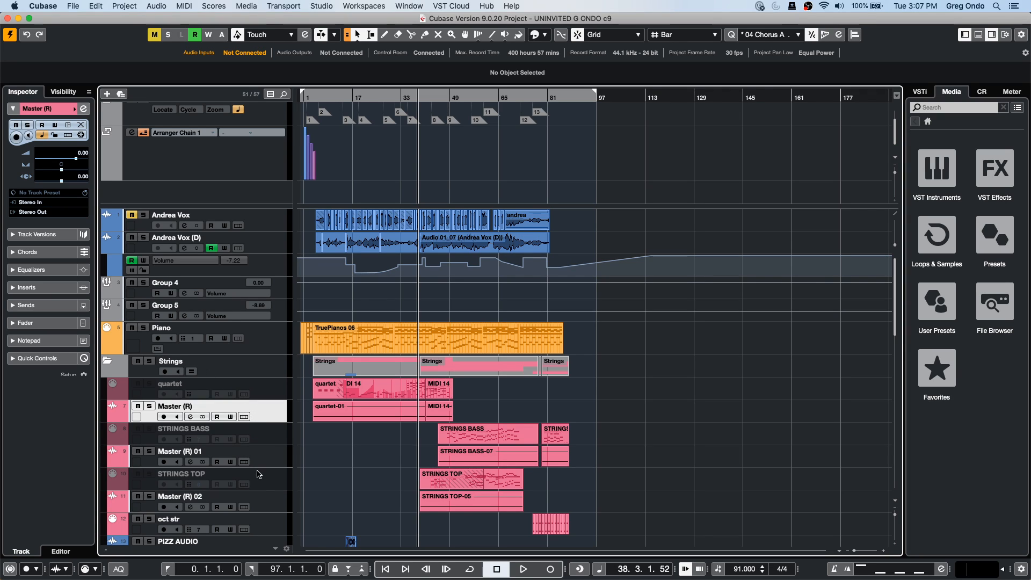
{"action": "key", "text": "super+z"}
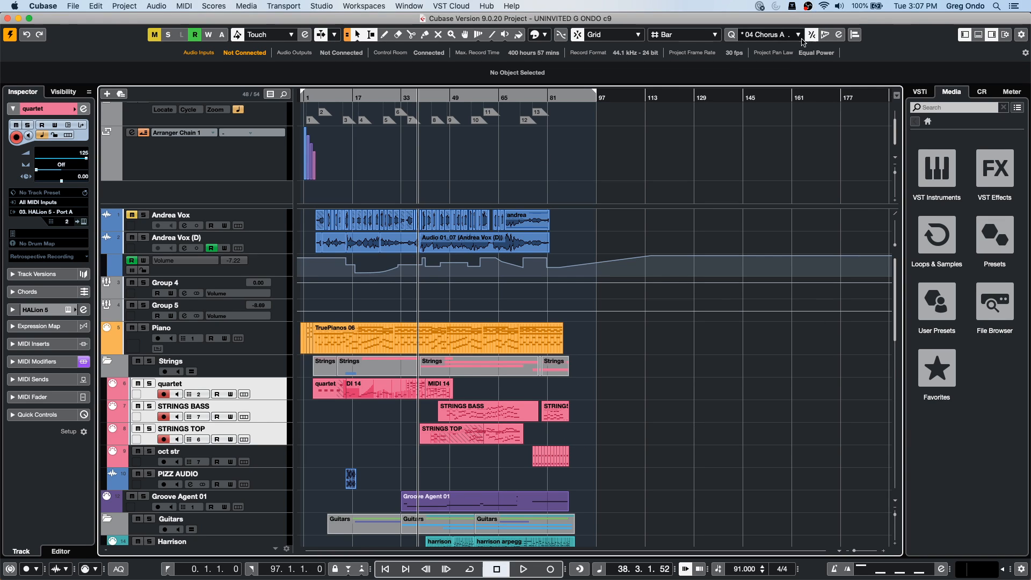
- Show the MixConsole in the lower zone and open the Track & MixConsole Channel Colors preferences
{"action": "left_click", "coordinate": [978, 34]}
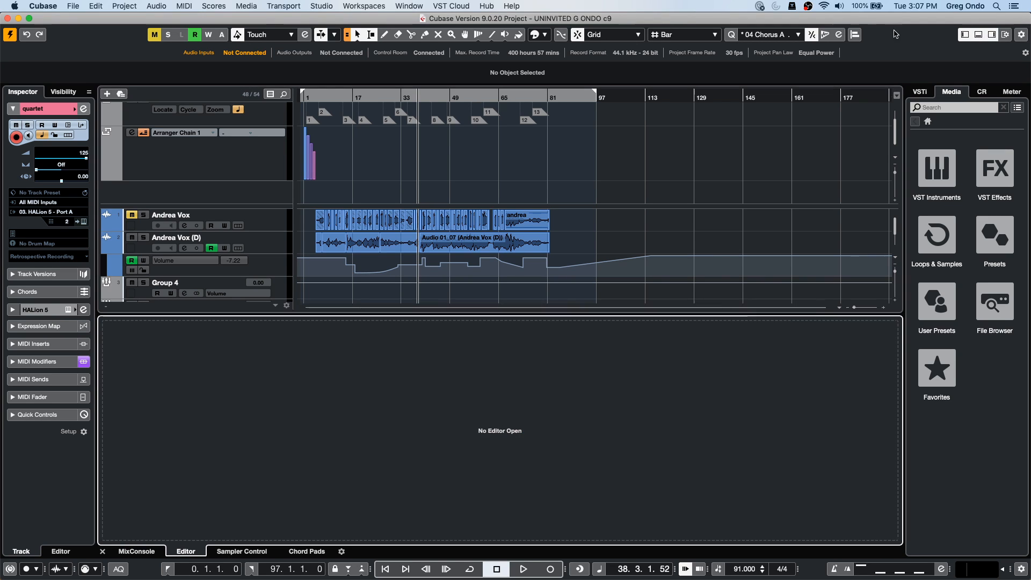
{"action": "left_click", "coordinate": [137, 551]}
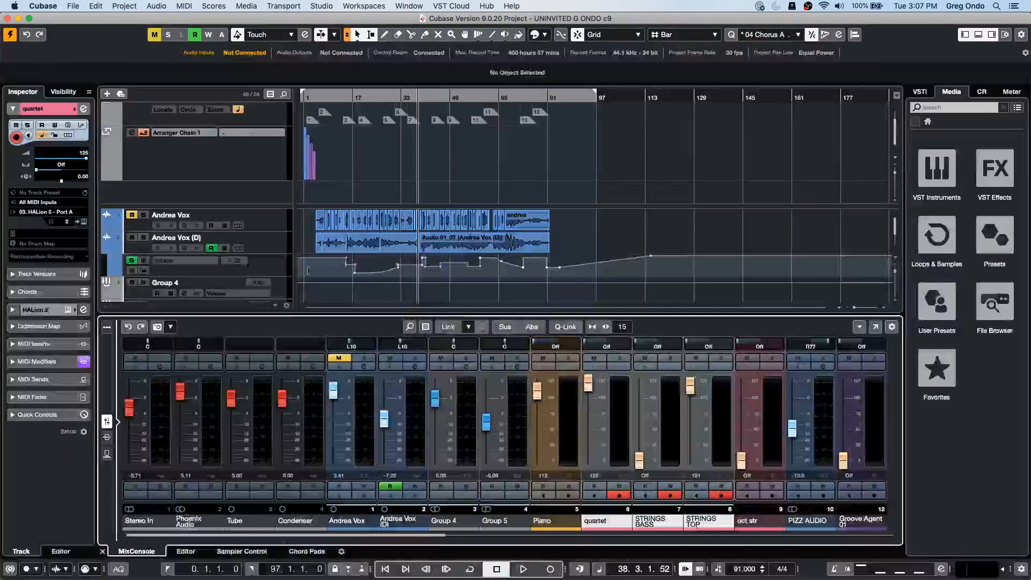
{"action": "left_click", "coordinate": [77, 7]}
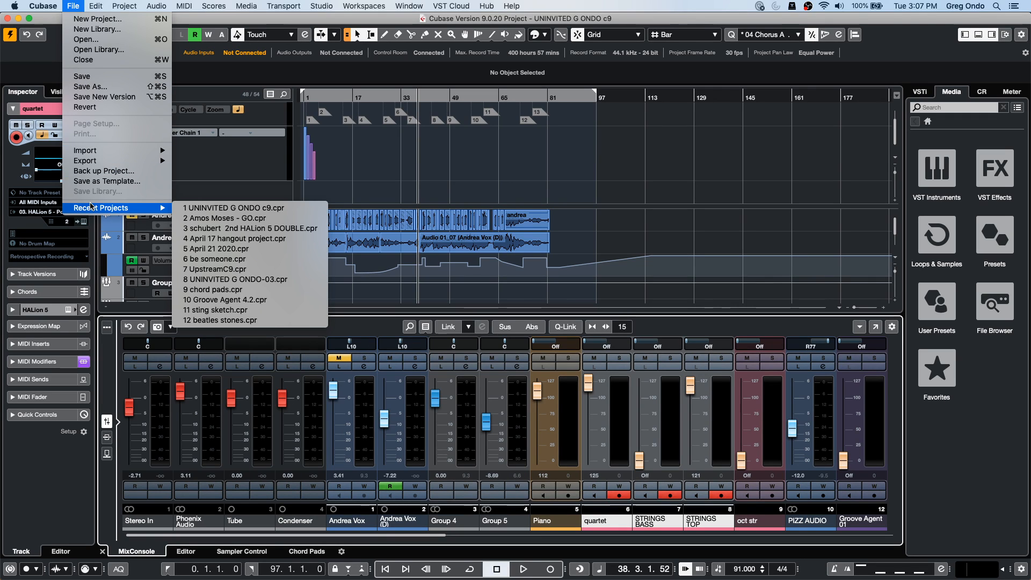
{"action": "mouse_move", "coordinate": [43, 6]}
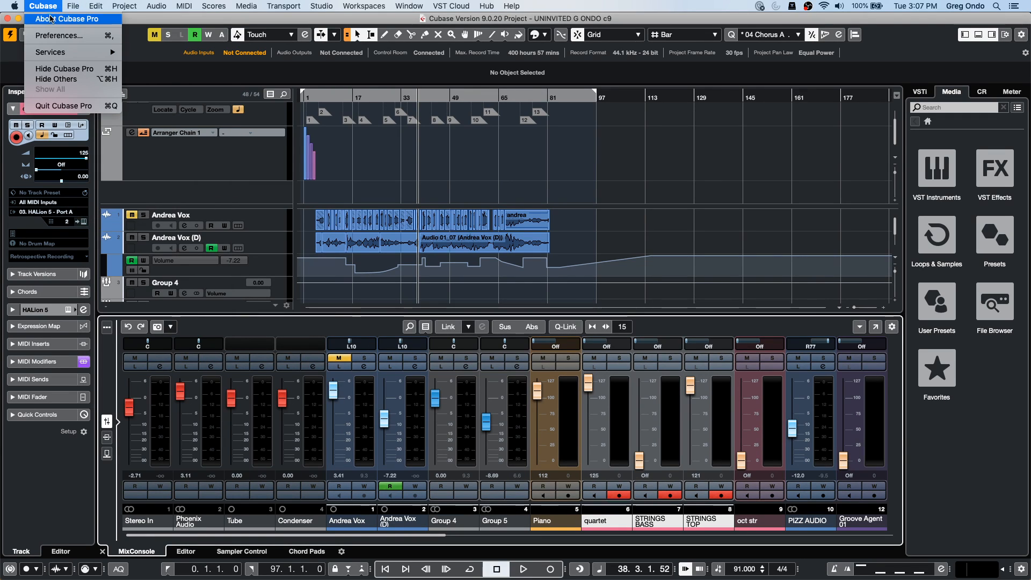
{"action": "left_click", "coordinate": [54, 35]}
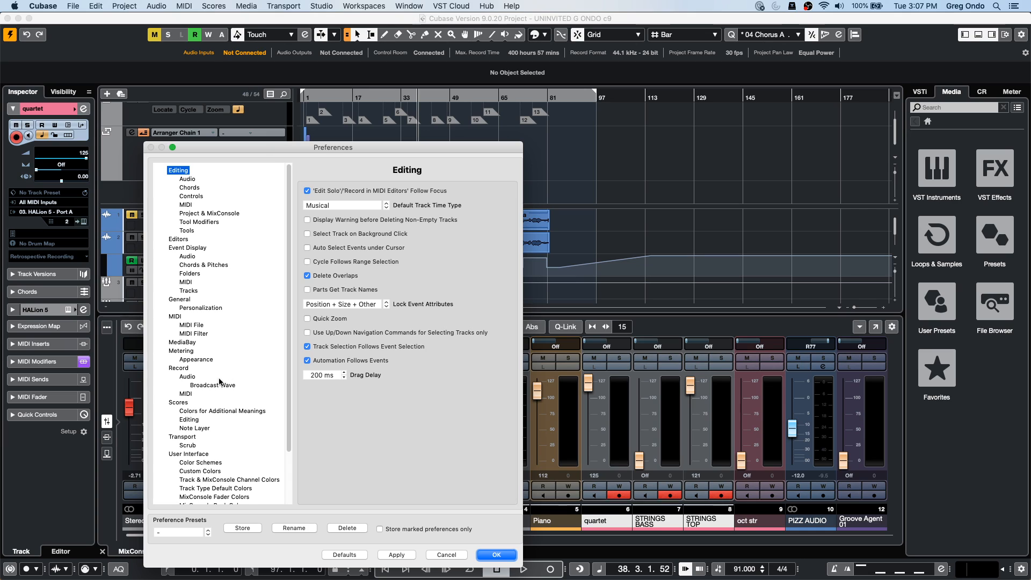
{"action": "left_click", "coordinate": [211, 480]}
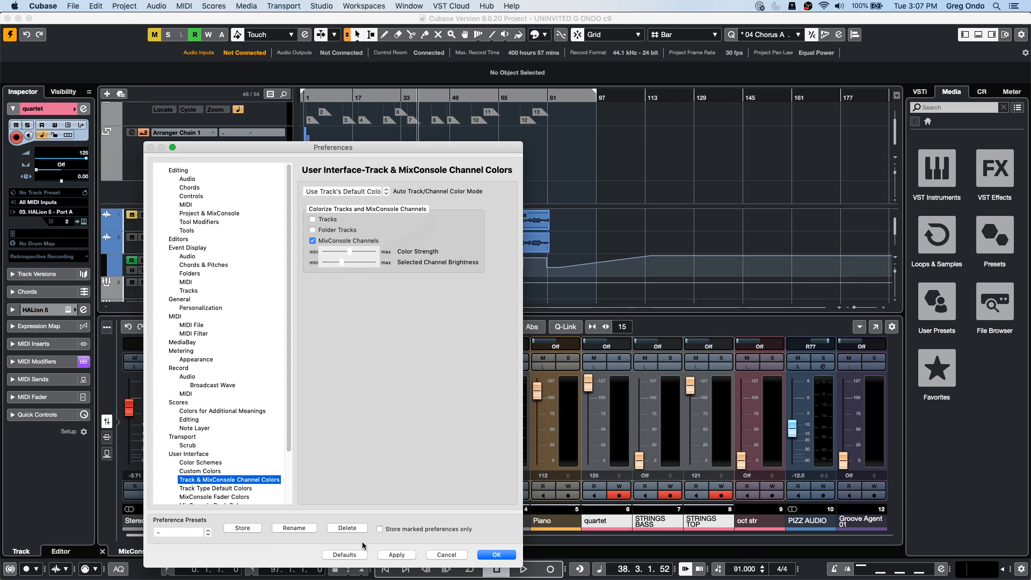
- Set Color Strength and Selected Channel Brightness to maximum and confirm the preferences
{"action": "left_click", "coordinate": [396, 554]}
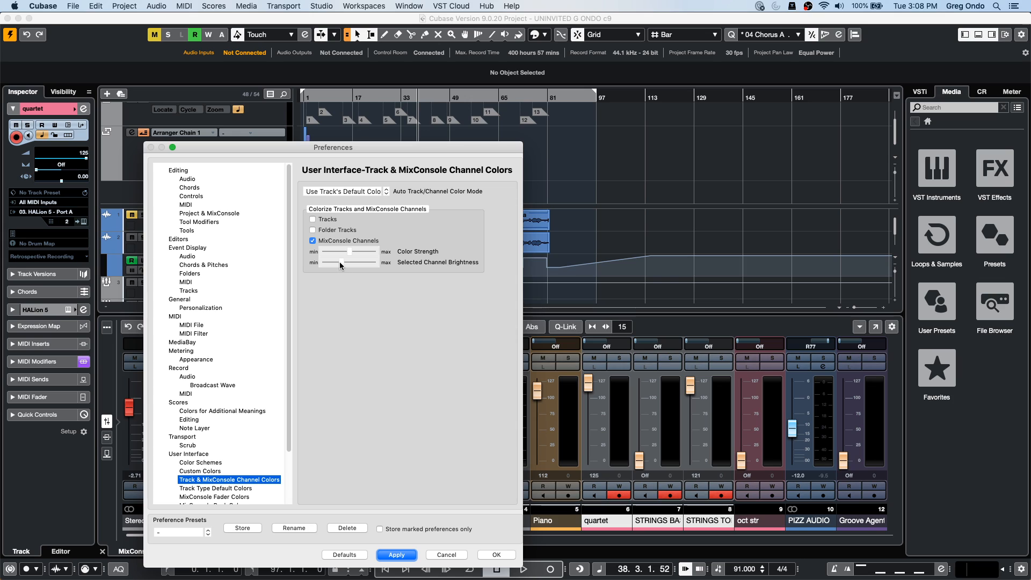
{"action": "left_click_drag", "start_coordinate": [342, 262], "coordinate": [375, 252]}
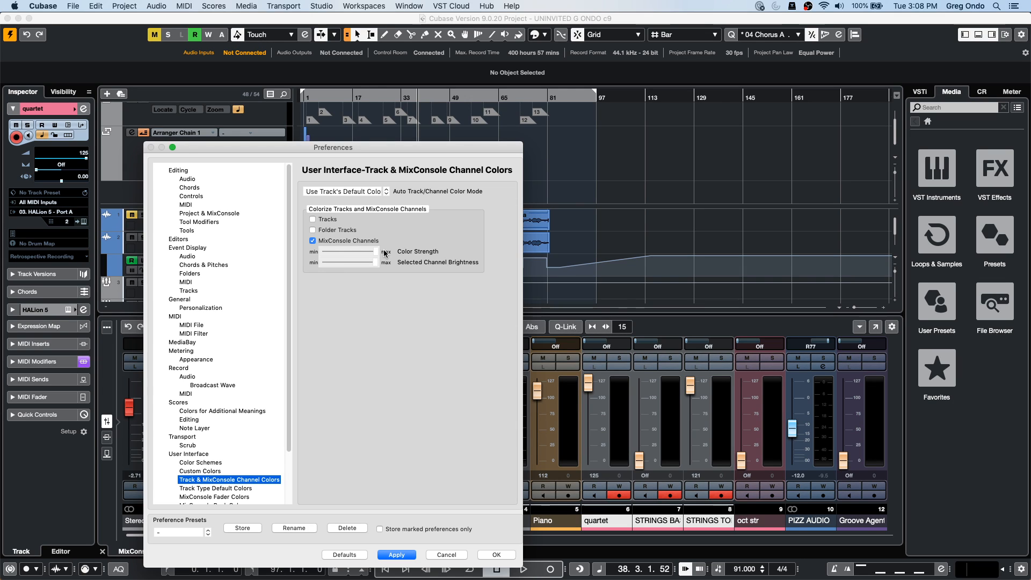
{"action": "left_click", "coordinate": [397, 554]}
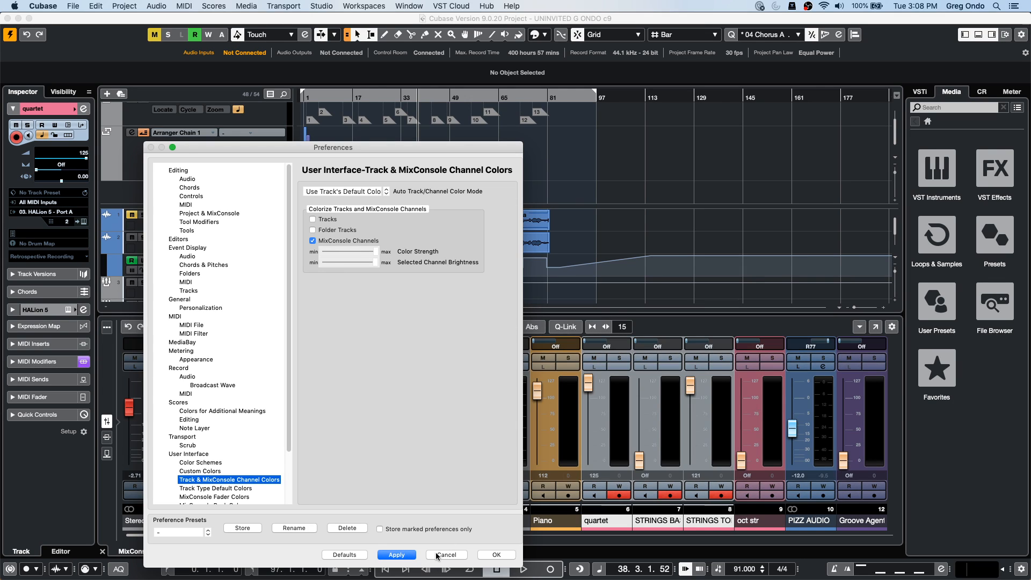
{"action": "left_click", "coordinate": [495, 555]}
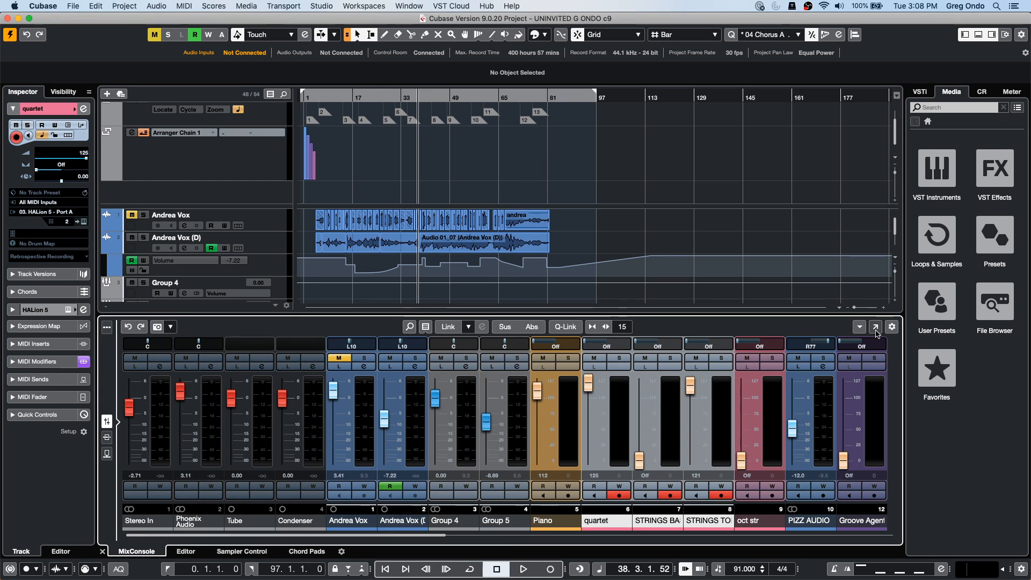
- Examine the channel colors across the full MixConsole in its own window, and close that window
{"action": "left_click", "coordinate": [875, 328]}
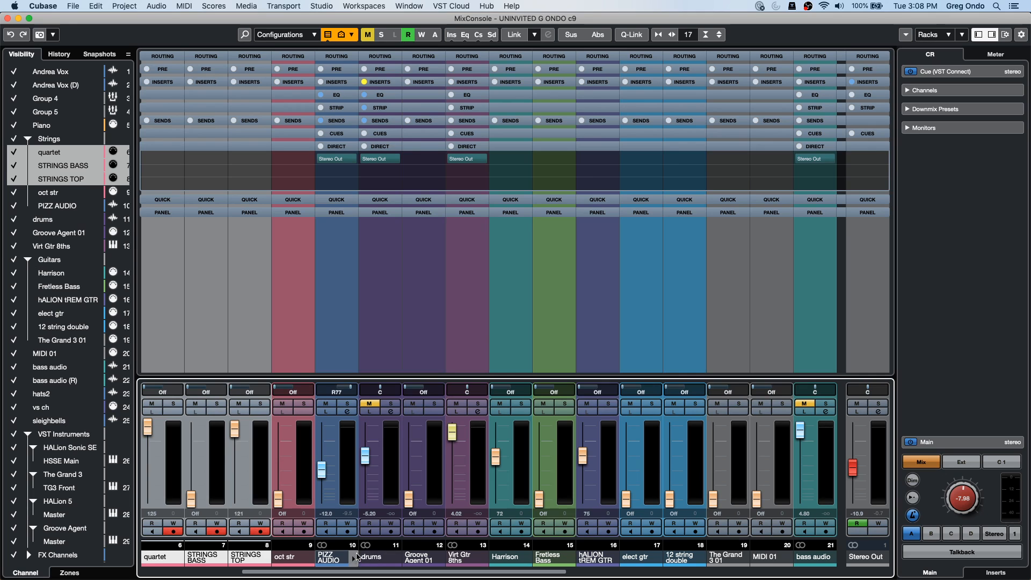
{"action": "left_click_drag", "start_coordinate": [335, 575], "coordinate": [571, 564]}
{"action": "left_click", "coordinate": [569, 564]}
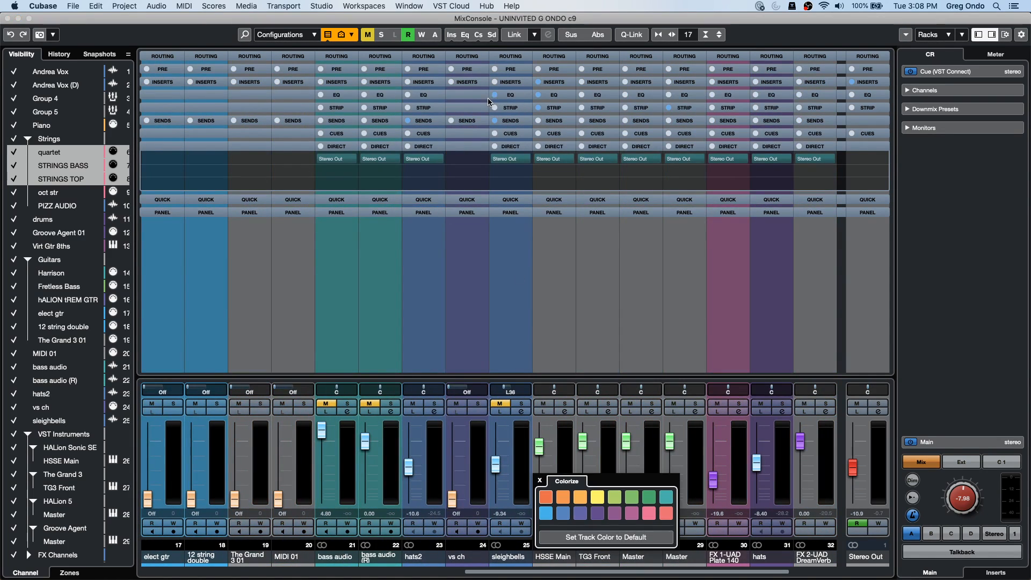
{"action": "left_click", "coordinate": [7, 18]}
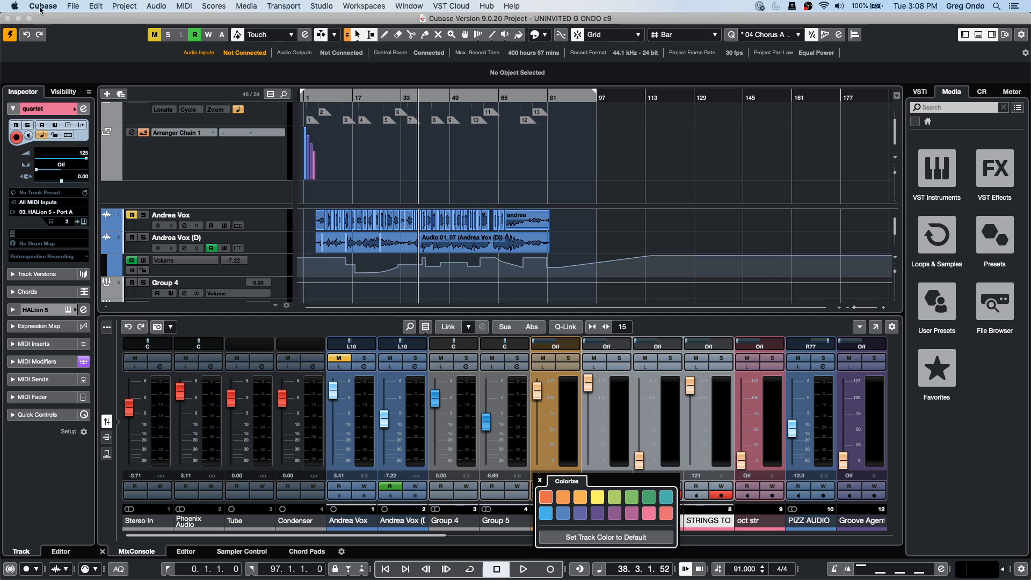
- Reset the Track & MixConsole Channel Colors preferences to their defaults and confirm
{"action": "left_click", "coordinate": [44, 6]}
{"action": "left_click", "coordinate": [53, 40]}
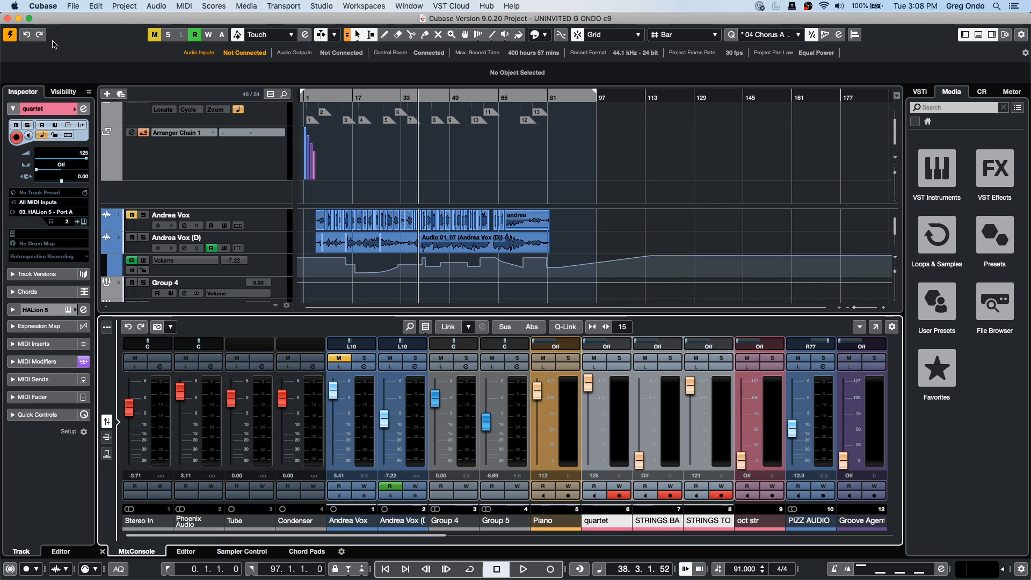
{"action": "left_click", "coordinate": [44, 7]}
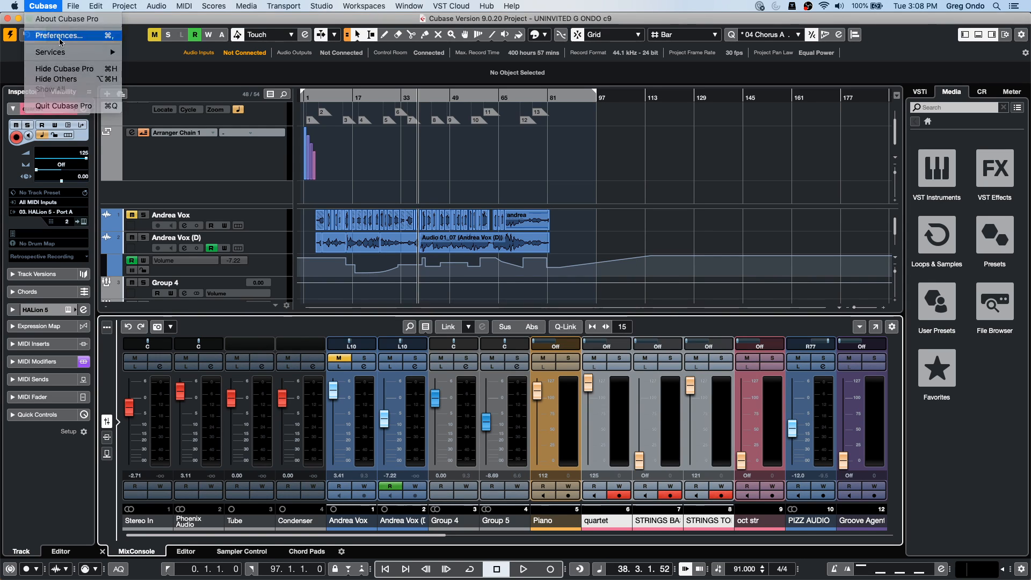
{"action": "left_click", "coordinate": [59, 34]}
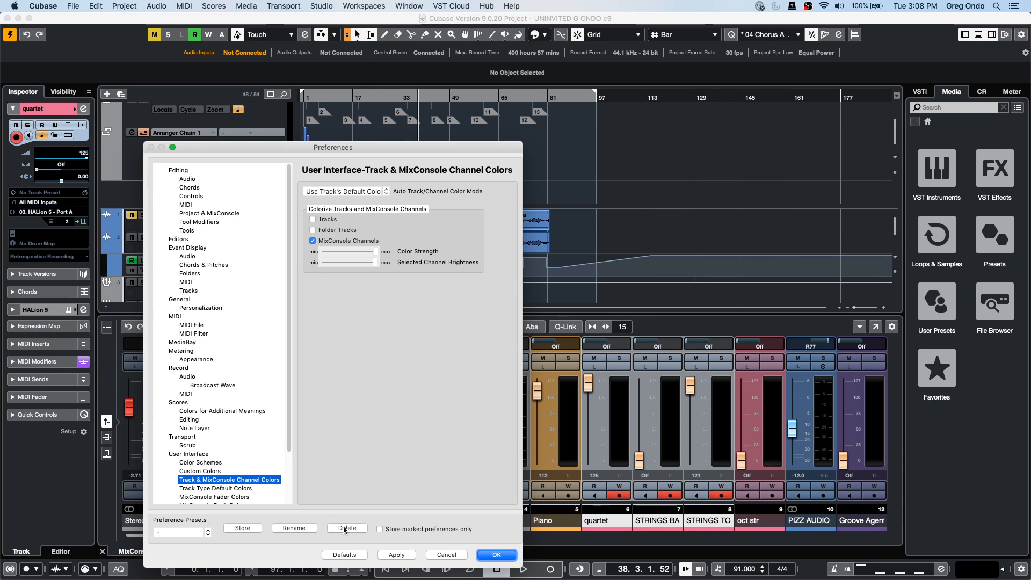
{"action": "left_click", "coordinate": [344, 554]}
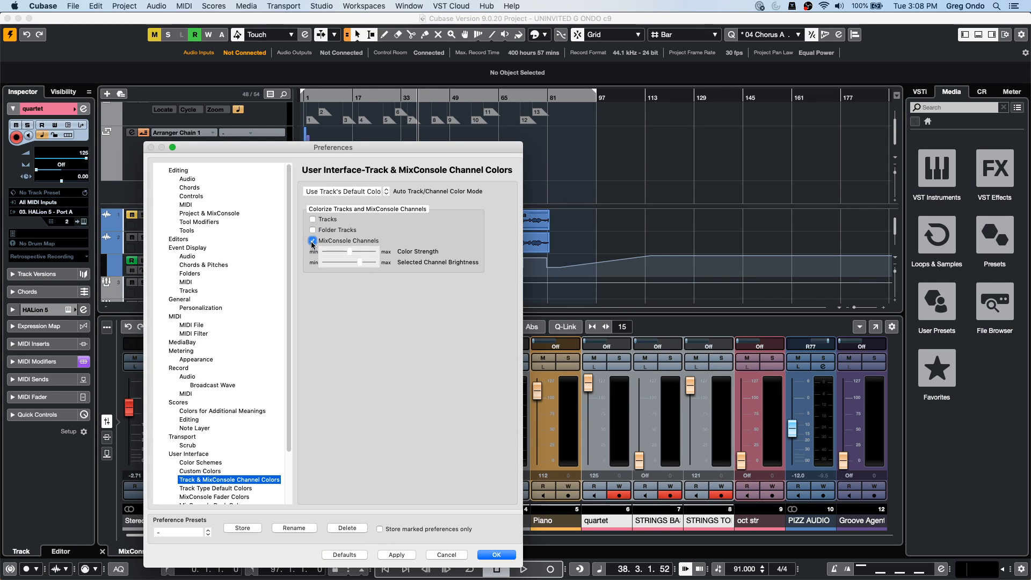
{"action": "left_click", "coordinate": [497, 554]}
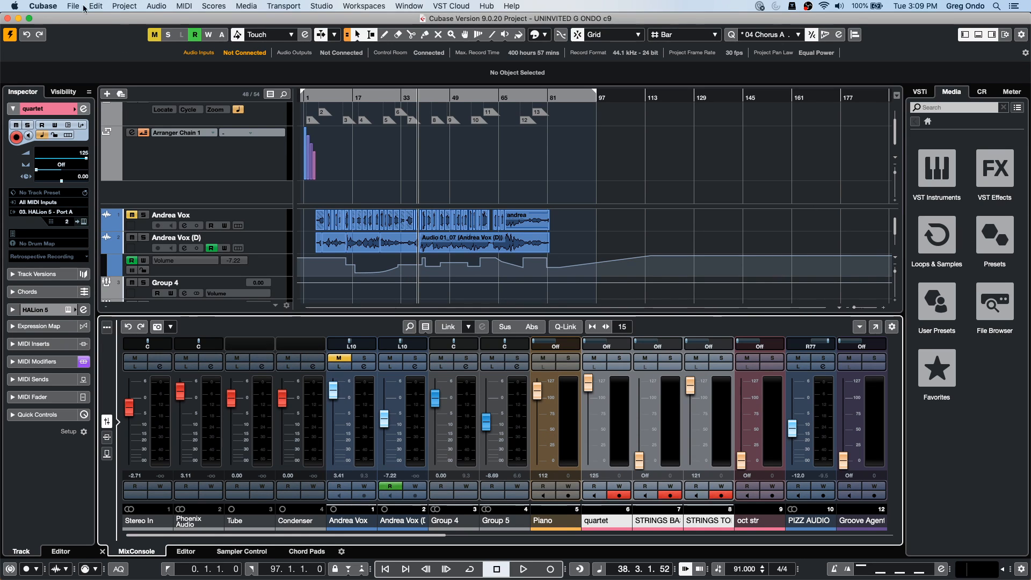
- Add one Retrologue instrument track routed to Stereo Out below Andrea Vox (D), and close the instrument's window
{"action": "left_click", "coordinate": [260, 251]}
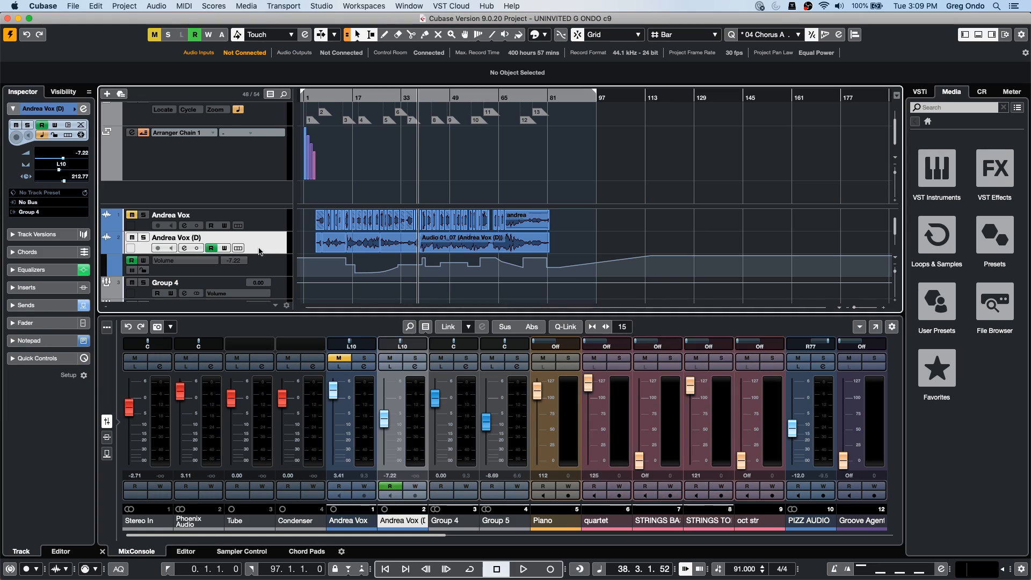
{"action": "right_click", "coordinate": [261, 249]}
{"action": "mouse_move", "coordinate": [305, 249]}
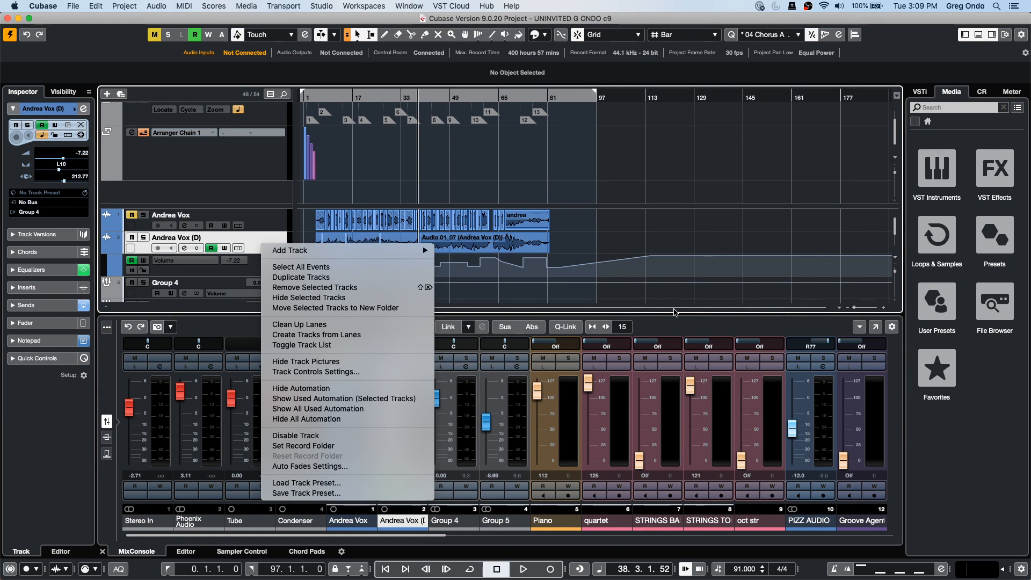
{"action": "mouse_move", "coordinate": [347, 252]}
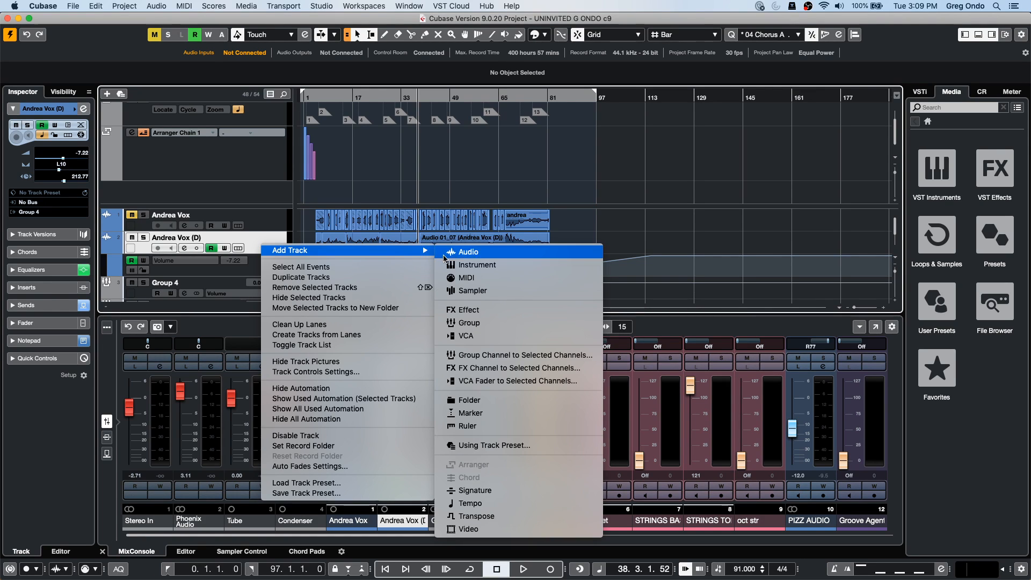
{"action": "left_click", "coordinate": [452, 265]}
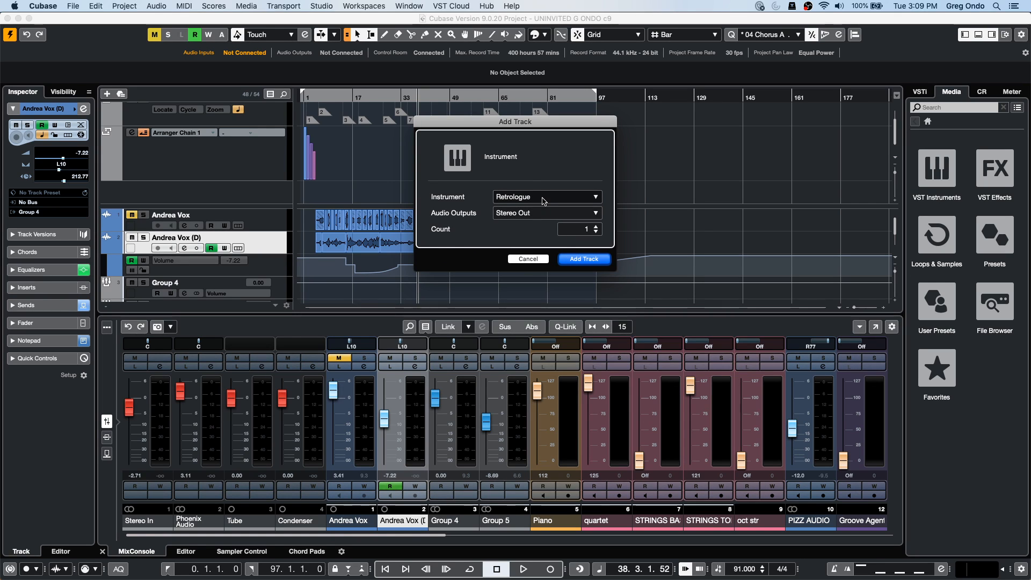
{"action": "left_click", "coordinate": [574, 260]}
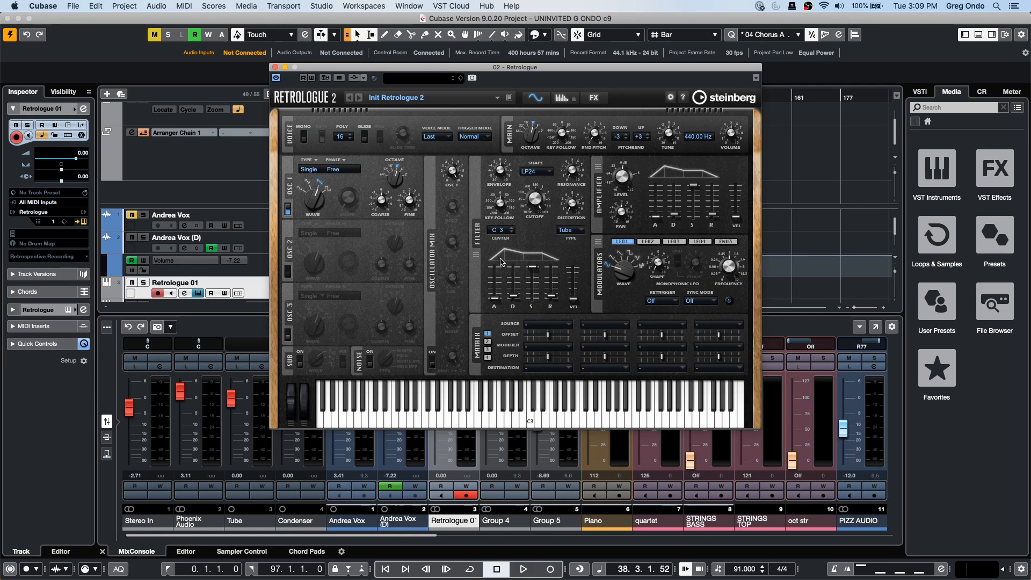
{"action": "left_click", "coordinate": [274, 68]}
- Activate the Draw tool and move the project cursor to bar 15, zooming in on the timeline there
{"action": "right_click", "coordinate": [349, 290]}
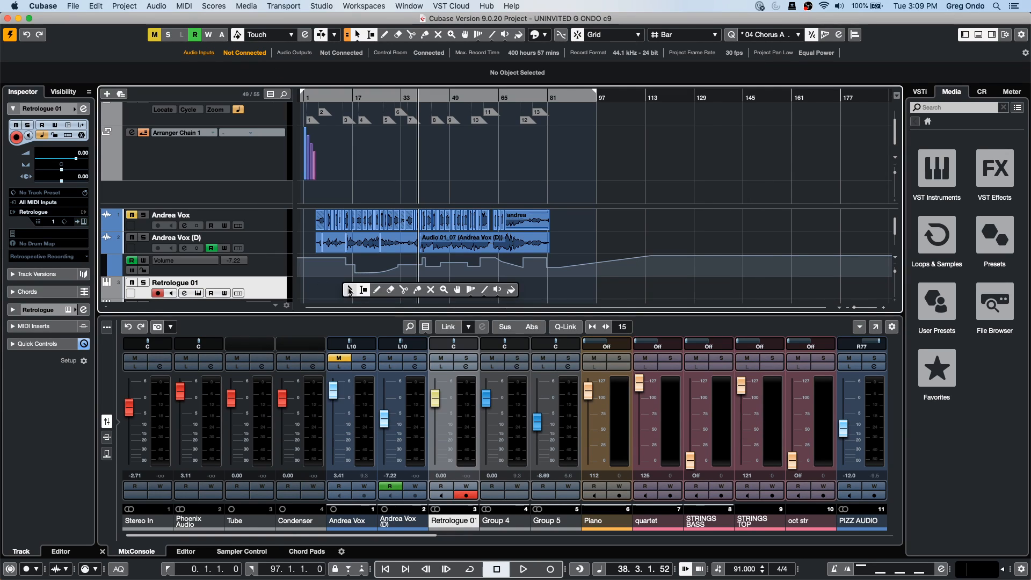
{"action": "left_click", "coordinate": [378, 291]}
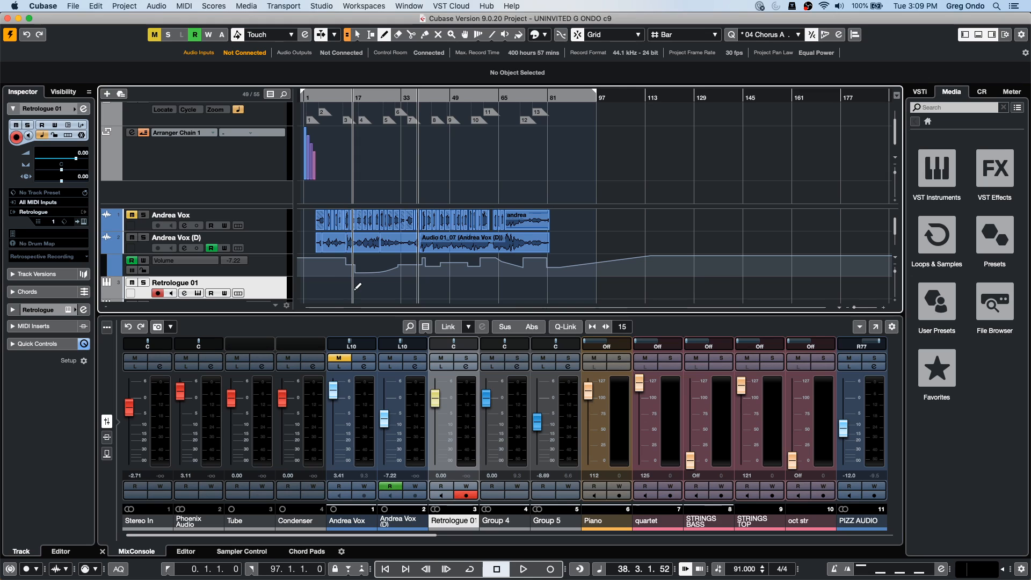
{"action": "left_click_drag", "start_coordinate": [347, 97], "coordinate": [350, 114]}
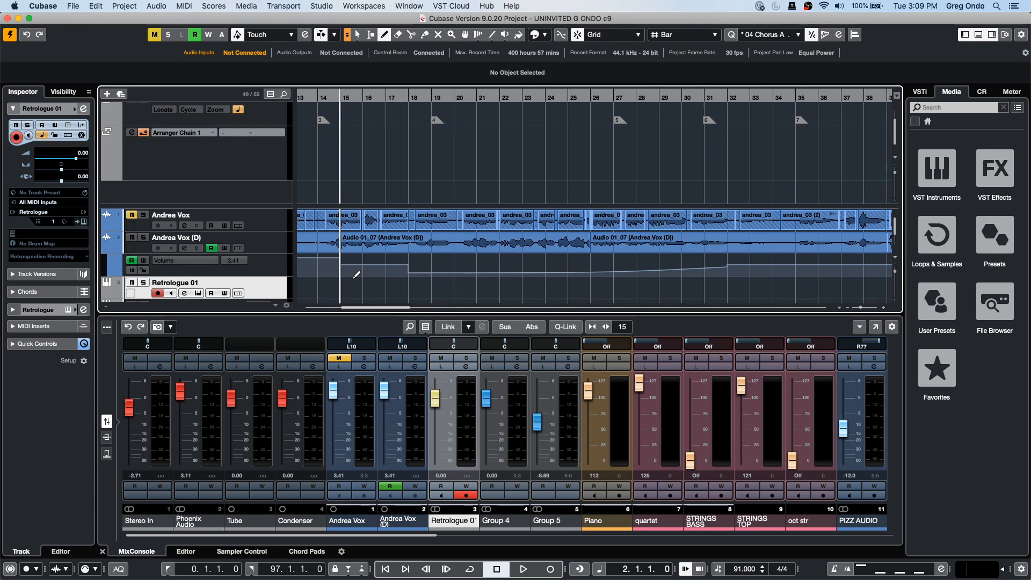
- Draw a one-bar MIDI part on the Retrologue 01 track starting at bar 15
{"action": "left_click_drag", "start_coordinate": [336, 97], "coordinate": [340, 117]}
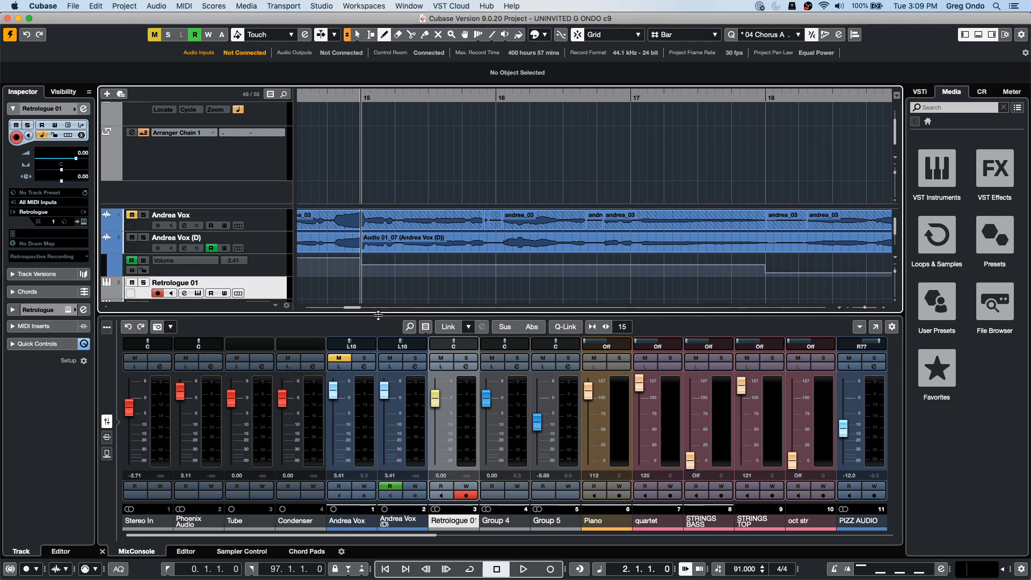
{"action": "left_click_drag", "start_coordinate": [368, 292], "coordinate": [433, 295]}
{"action": "right_click", "coordinate": [432, 294]}
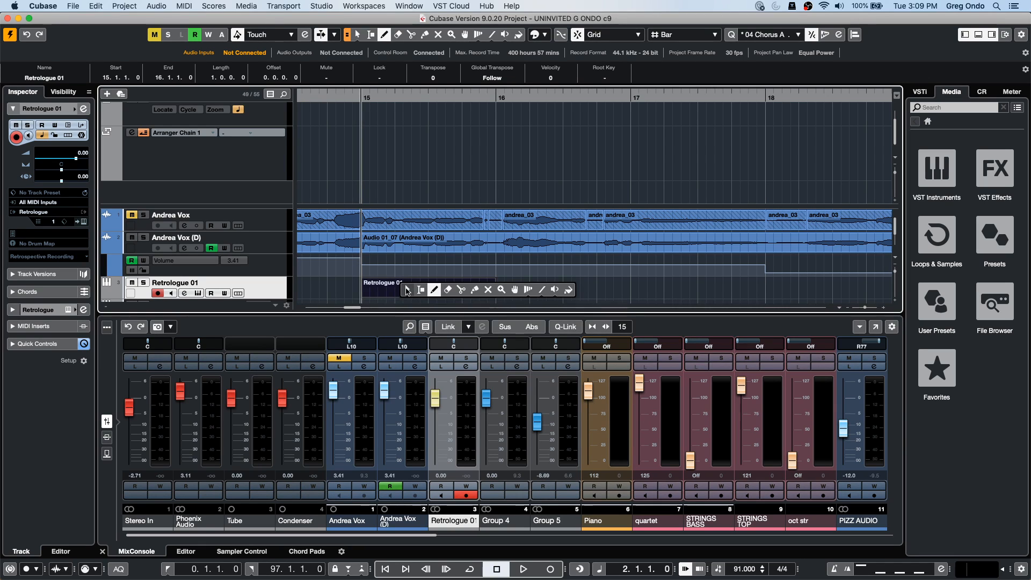
{"action": "left_click", "coordinate": [415, 291]}
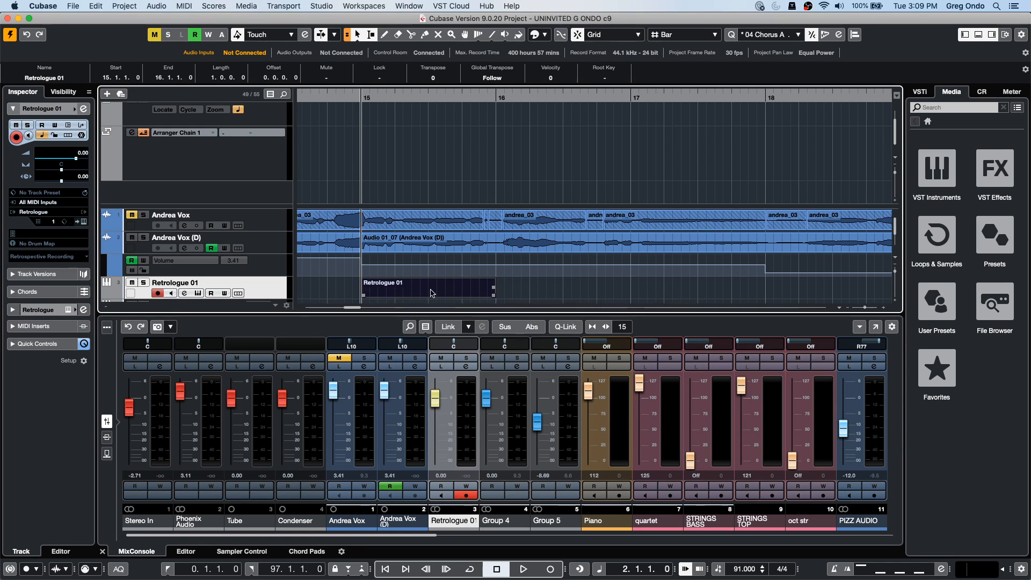
- Open the new Retrologue 01 part for note editing and draw short B2, A3, A#3 and A#2 notes in bar 15
{"action": "double_click", "coordinate": [433, 293]}
{"action": "right_click", "coordinate": [379, 427]}
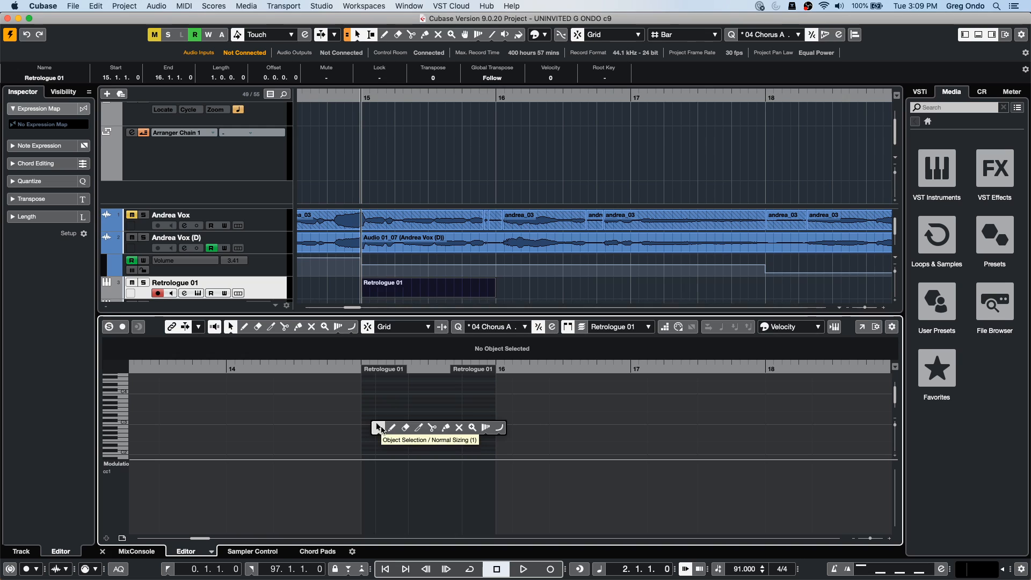
{"action": "left_click", "coordinate": [392, 427]}
{"action": "left_click_drag", "start_coordinate": [376, 426], "coordinate": [460, 397]}
{"action": "left_click", "coordinate": [432, 427]}
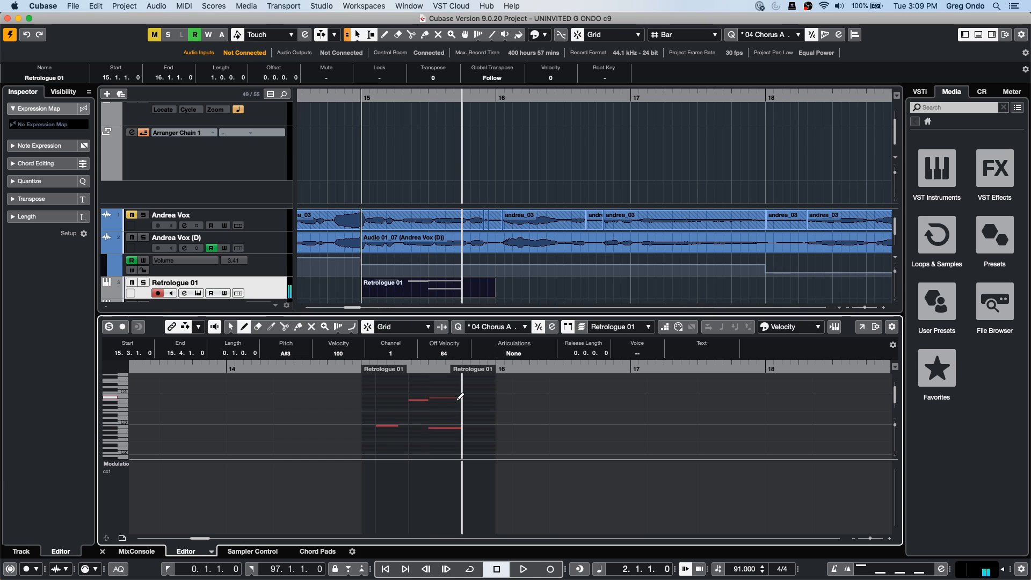
{"action": "right_click", "coordinate": [488, 386]}
{"action": "left_click", "coordinate": [494, 391]}
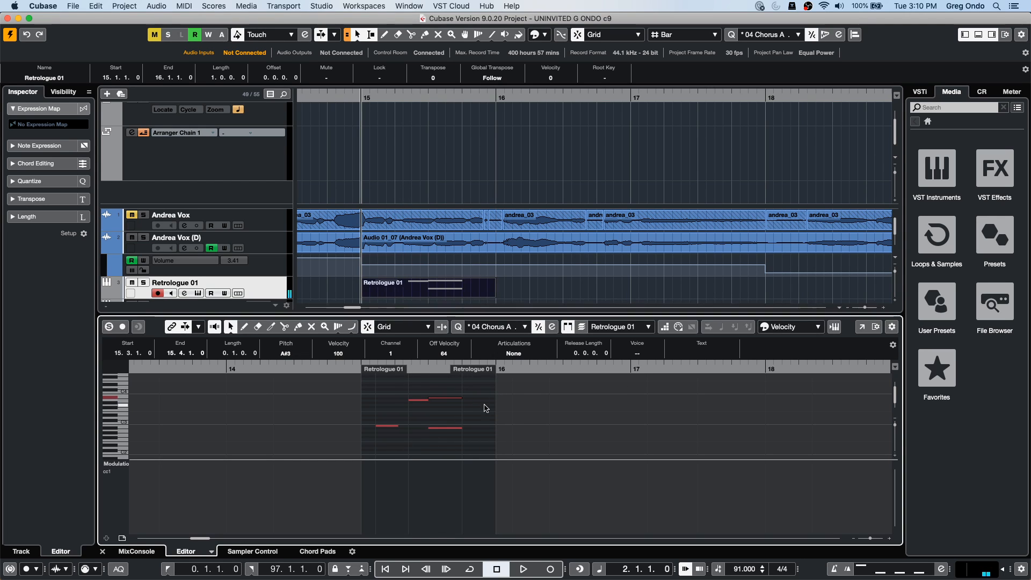
{"action": "left_click", "coordinate": [489, 407]}
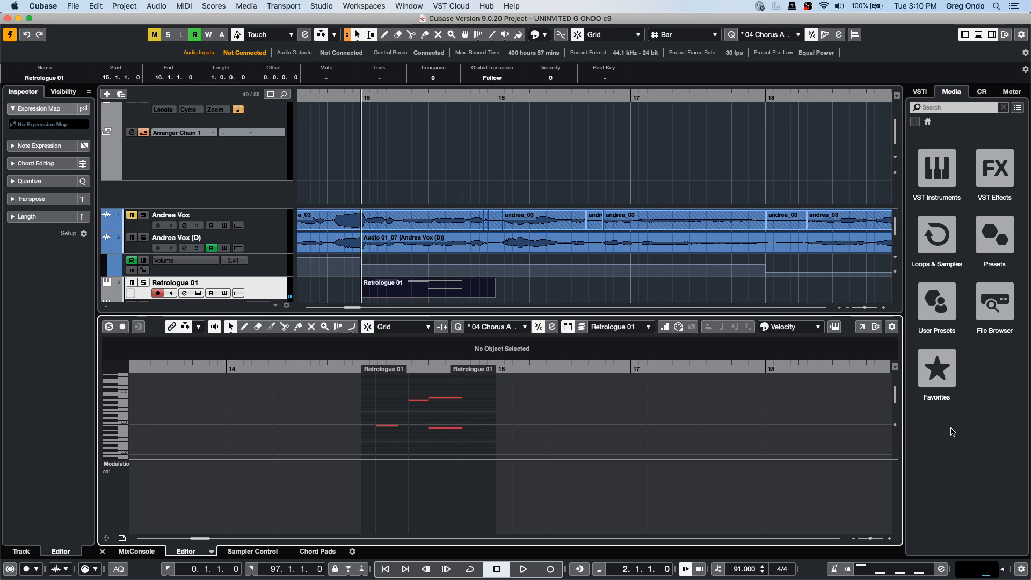
{"action": "left_click_drag", "start_coordinate": [895, 425], "coordinate": [895, 434]}
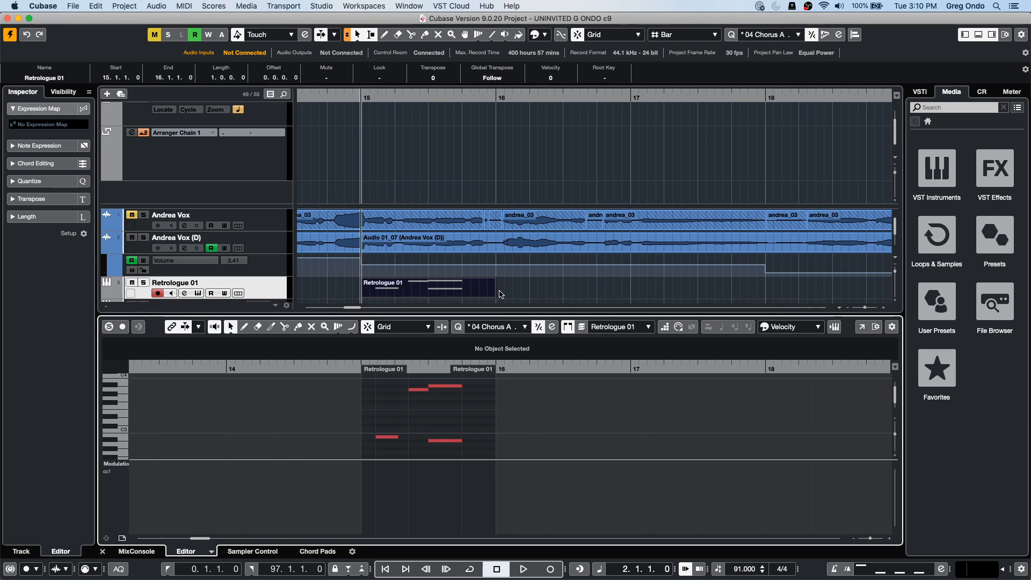
- Duplicate the bar 15 Retrologue 01 part several times in a row along its track
{"action": "left_click", "coordinate": [410, 292]}
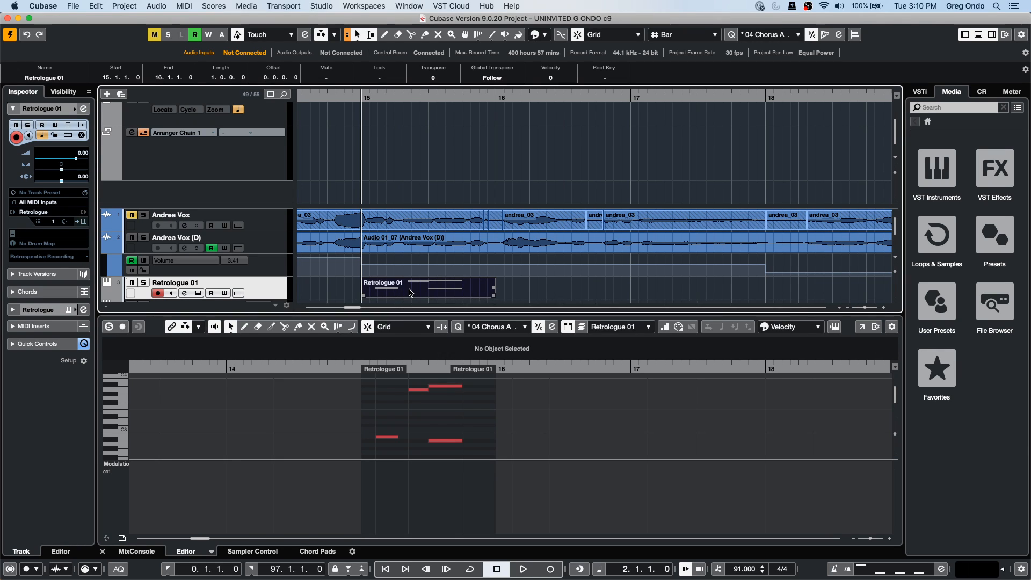
{"action": "key", "text": "super+d"}
{"action": "key", "text": "super+d"}
{"action": "key", "text": "super+d"}
{"action": "key", "text": "super+d"}
{"action": "key", "text": "super+d"}
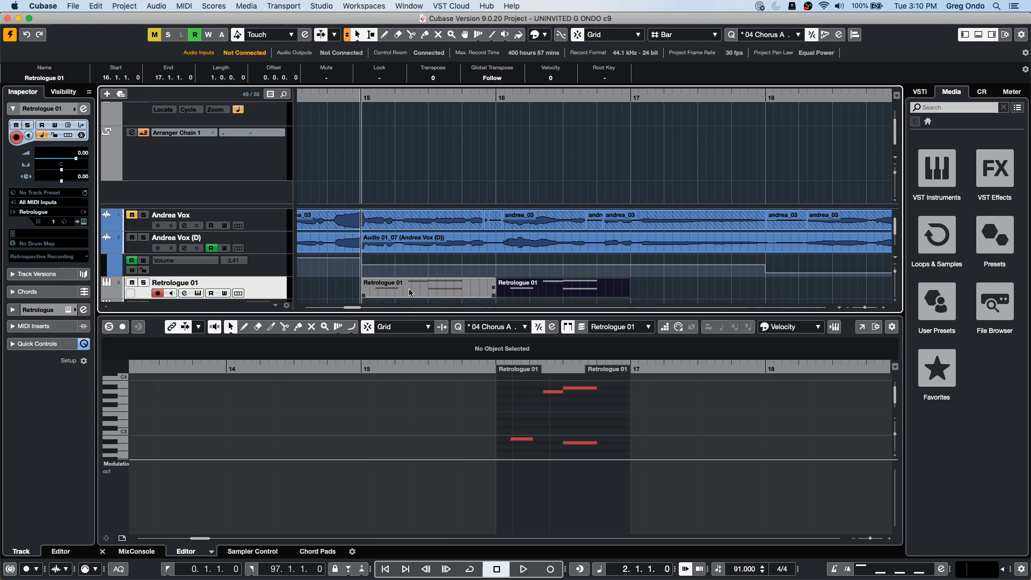
- Undo all the part duplications so only the original Retrologue 01 part at bar 15 is kept
{"action": "key", "text": "super+z"}
{"action": "key", "text": "super+z"}
{"action": "key", "text": "super+z"}
{"action": "key", "text": "super+z"}
{"action": "key", "text": "super+z"}
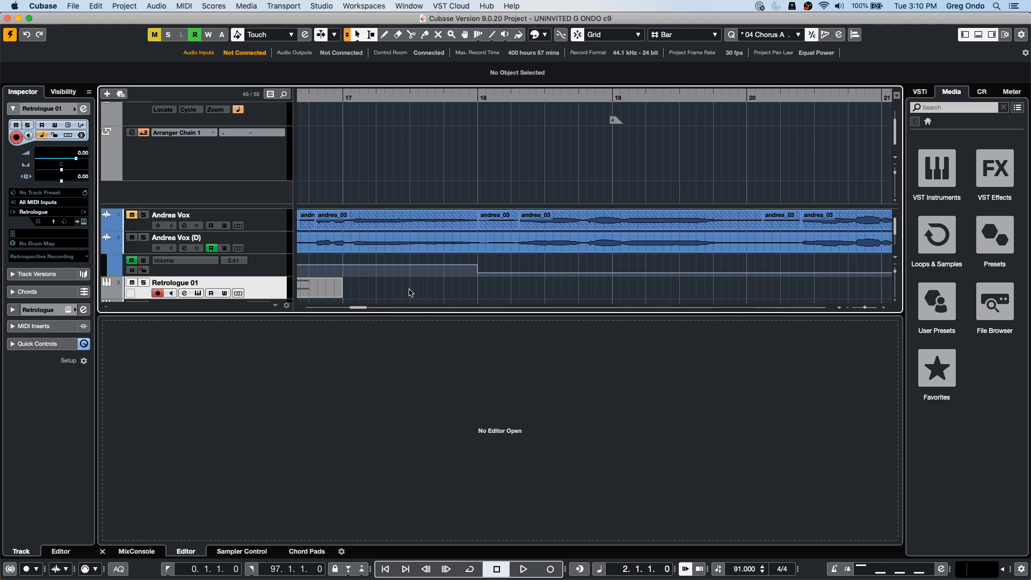
{"action": "left_click_drag", "start_coordinate": [319, 99], "coordinate": [285, 92]}
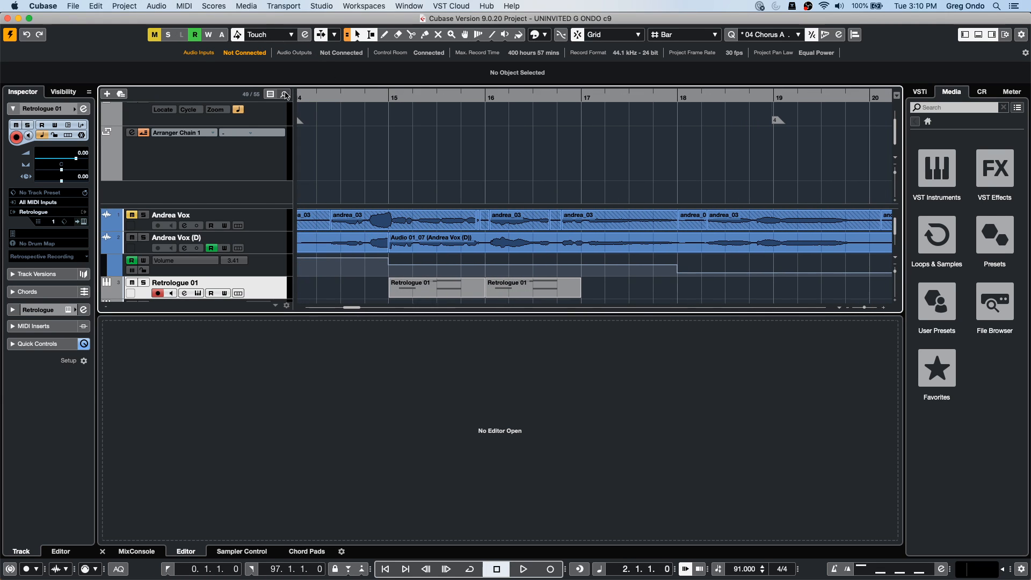
{"action": "key", "text": "super+z"}
- Open the Retrologue 01 track for in-place note editing and hide the lower zone
{"action": "double_click", "coordinate": [427, 291]}
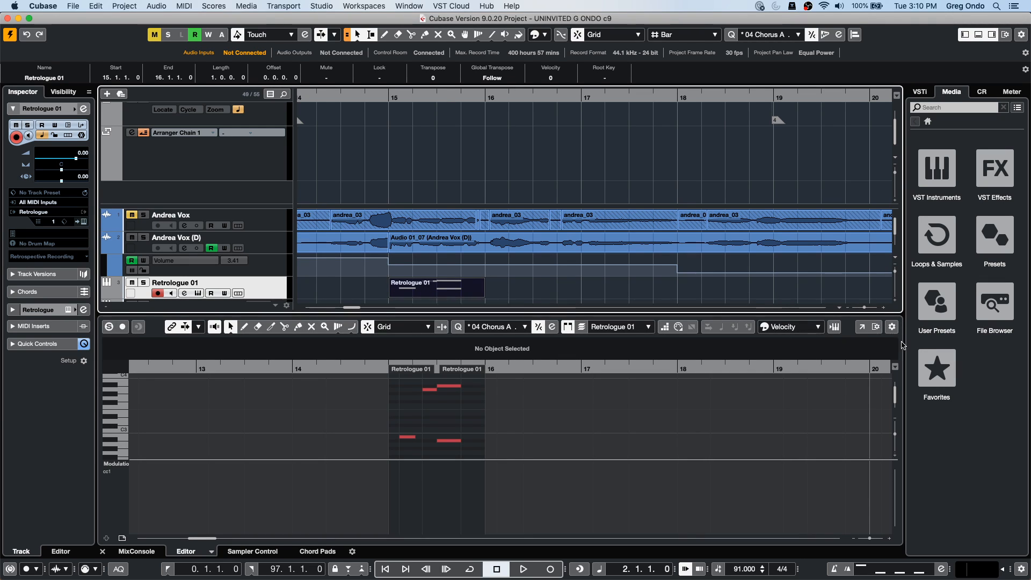
{"action": "scroll", "coordinate": [255, 294], "scroll_direction": "down", "scroll_amount": 1}
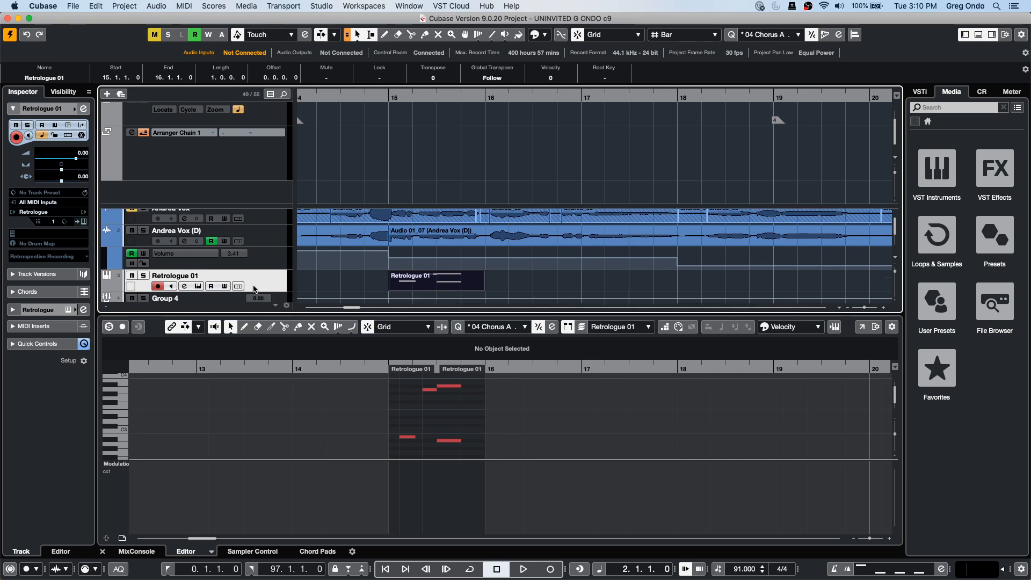
{"action": "left_click_drag", "start_coordinate": [250, 277], "coordinate": [249, 277]}
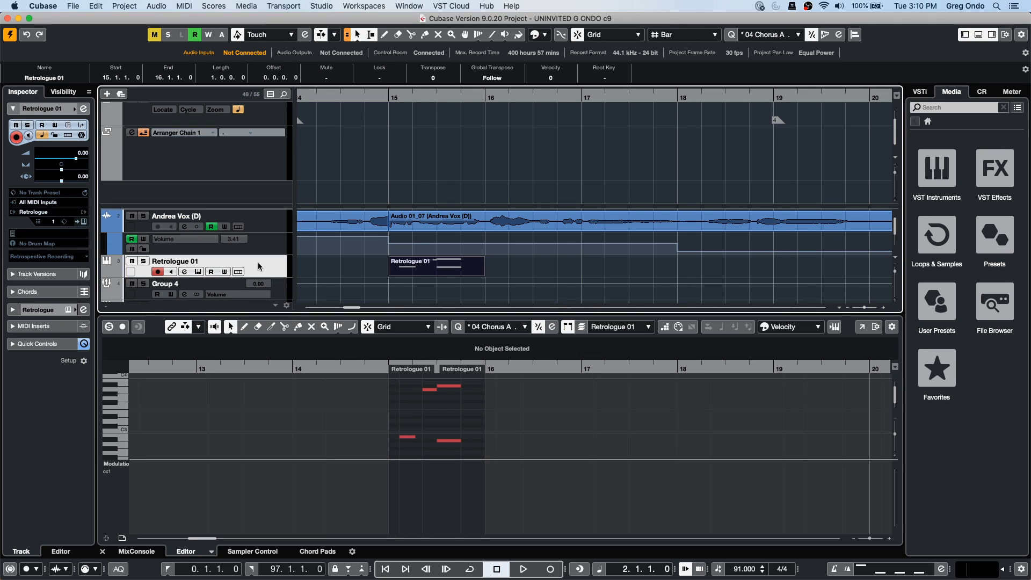
{"action": "key", "text": "super+shift+i"}
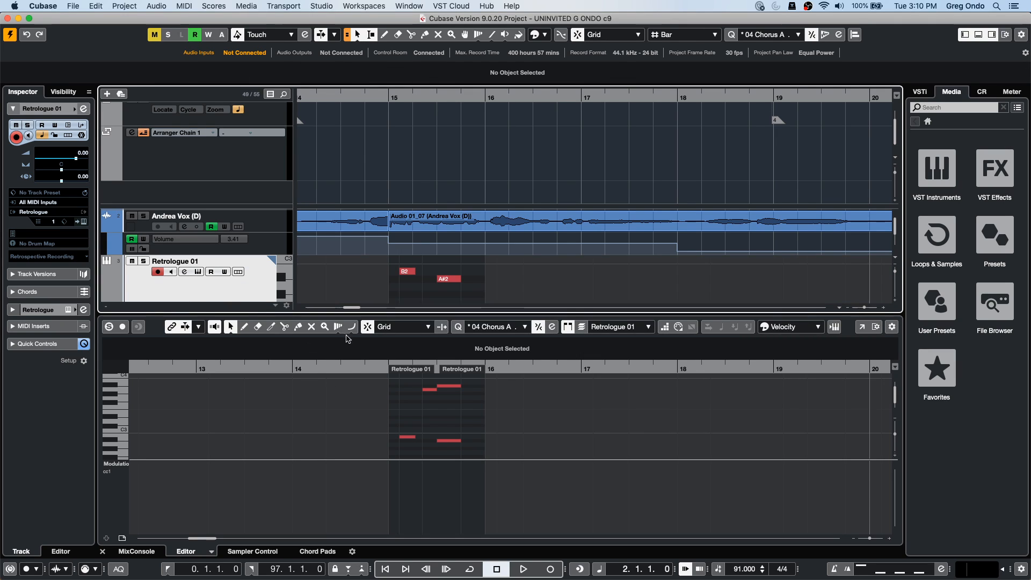
{"action": "left_click_drag", "start_coordinate": [415, 312], "coordinate": [415, 349]}
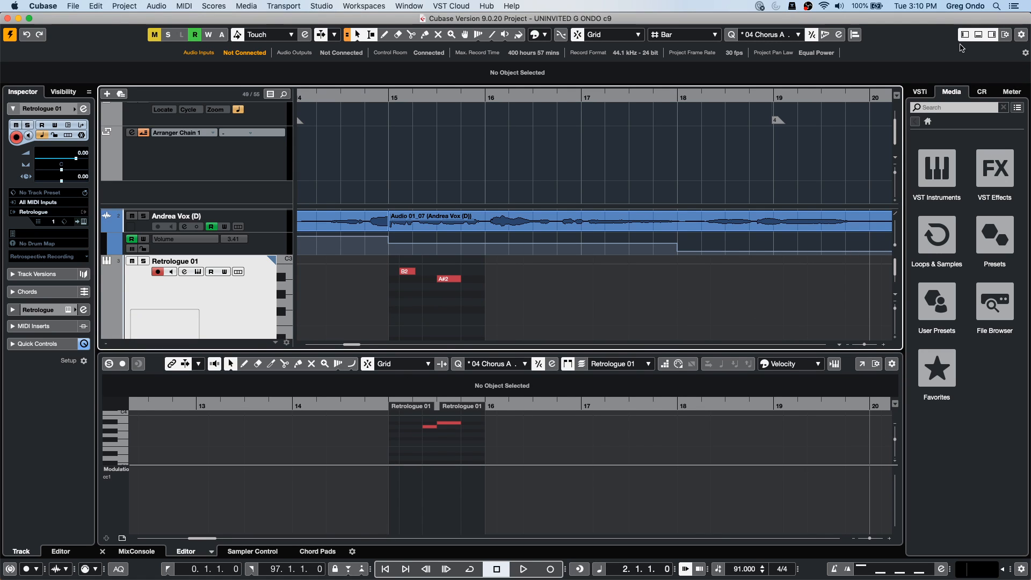
{"action": "left_click", "coordinate": [976, 39]}
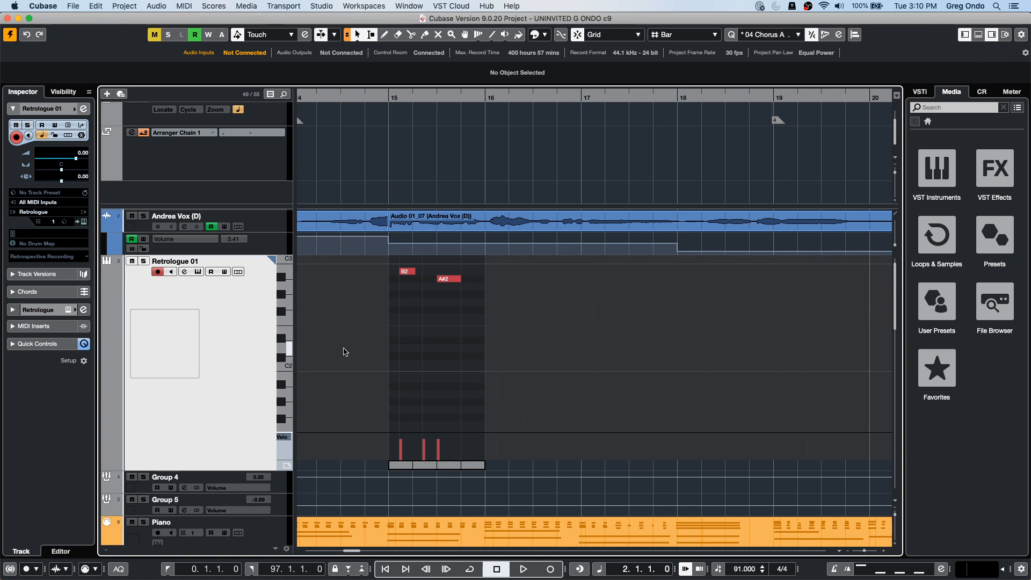
- Select all four notes in bar 15 of the in-place editor and duplicate them five times
{"action": "scroll", "coordinate": [407, 329], "scroll_direction": "up", "scroll_amount": 4}
{"action": "scroll", "coordinate": [412, 324], "scroll_direction": "up", "scroll_amount": 2}
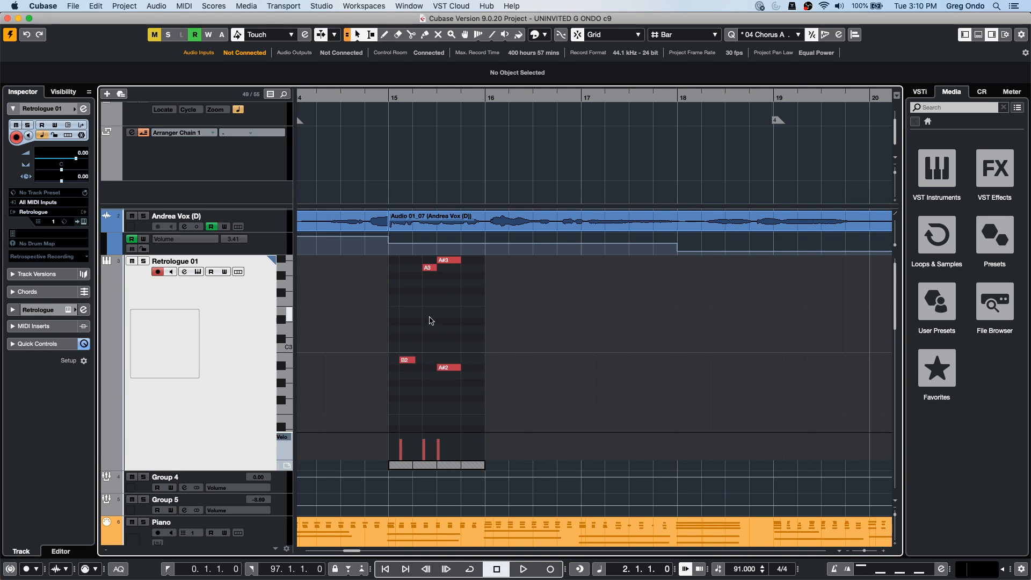
{"action": "left_click_drag", "start_coordinate": [396, 383], "coordinate": [466, 262]}
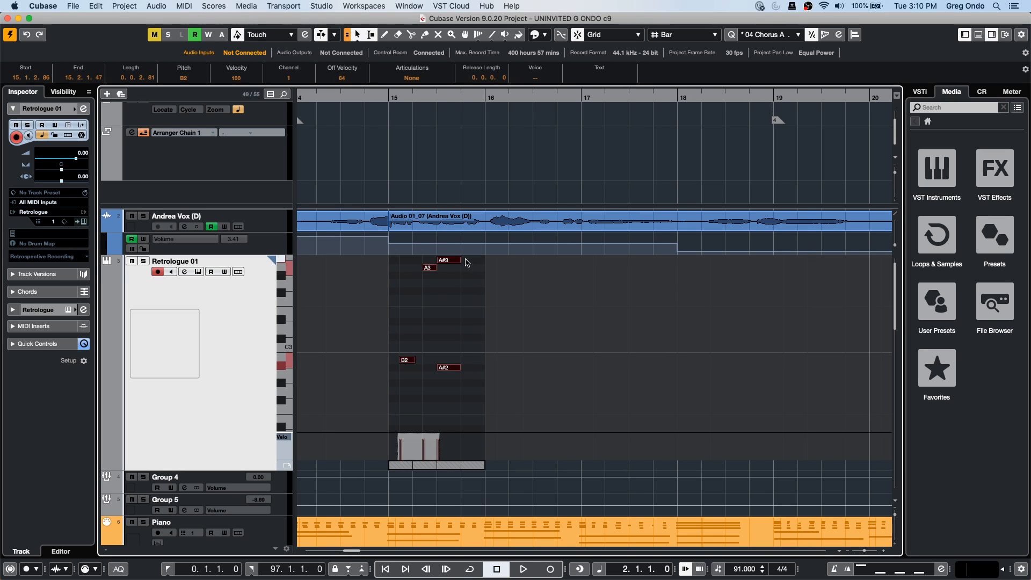
{"action": "key", "text": "super+d"}
{"action": "key", "text": "super+d"}
{"action": "key", "text": "super+d"}
{"action": "key", "text": "super+d"}
{"action": "key", "text": "super+d"}
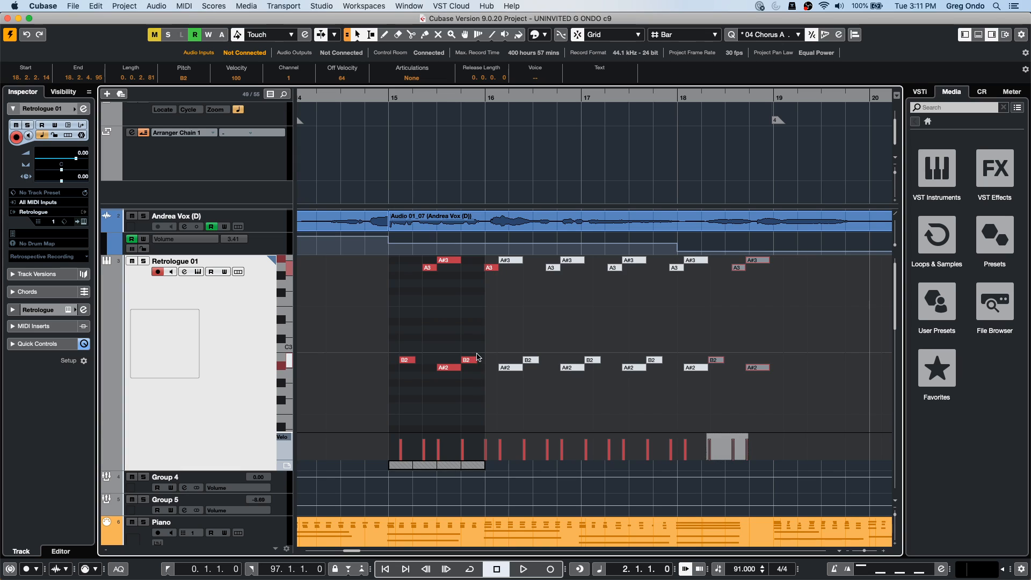
- Undo the repeated duplications of the selected notes
{"action": "key", "text": "super+z"}
{"action": "key", "text": "super+z"}
{"action": "key", "text": "super+z"}
{"action": "key", "text": "super+z"}
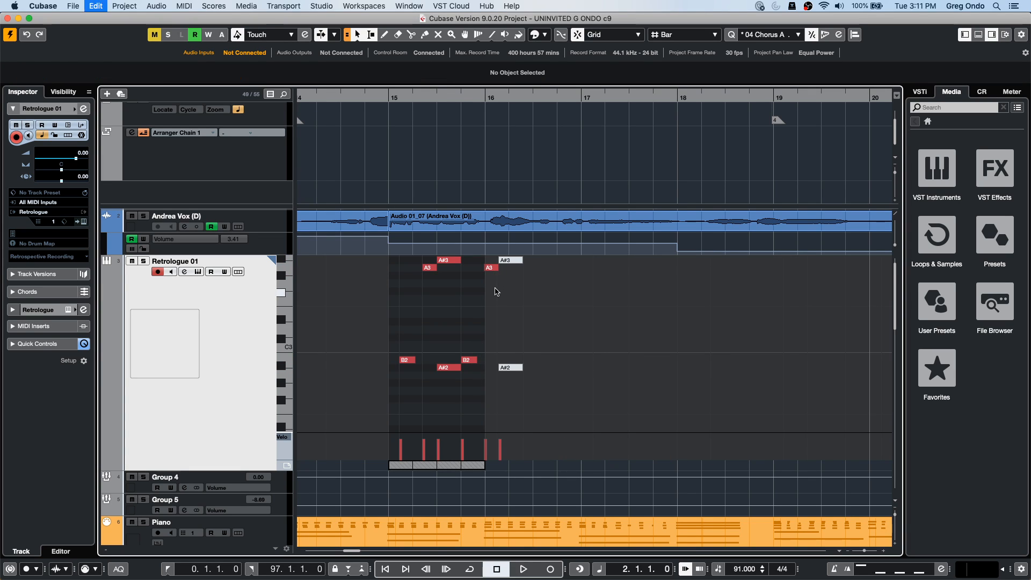
- Use Range Selection on the Retrologue 01 notes from 15.1.2.86 to 16.1.1.0 and duplicate that range five times
{"action": "right_click", "coordinate": [393, 354]}
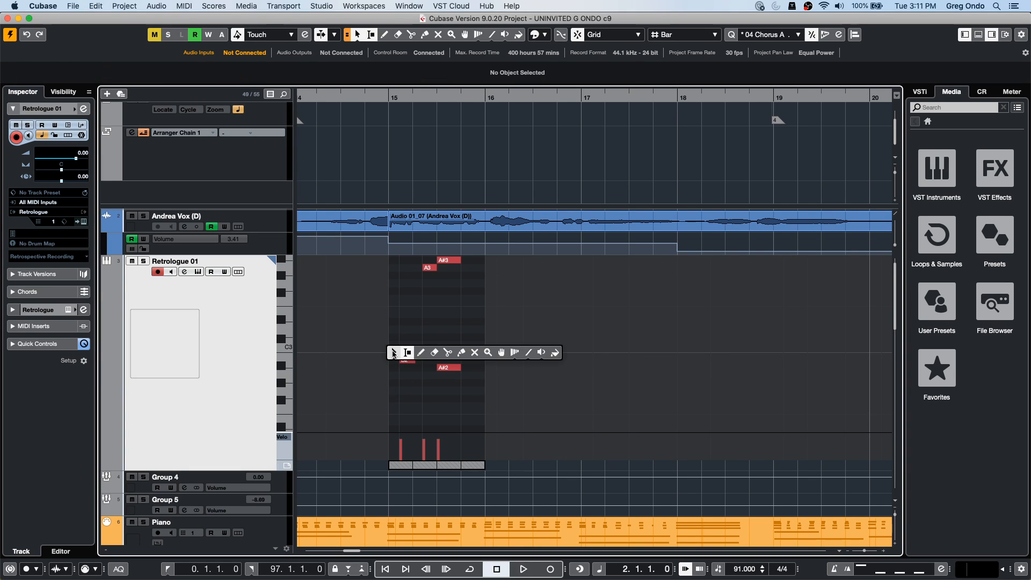
{"action": "left_click", "coordinate": [394, 352]}
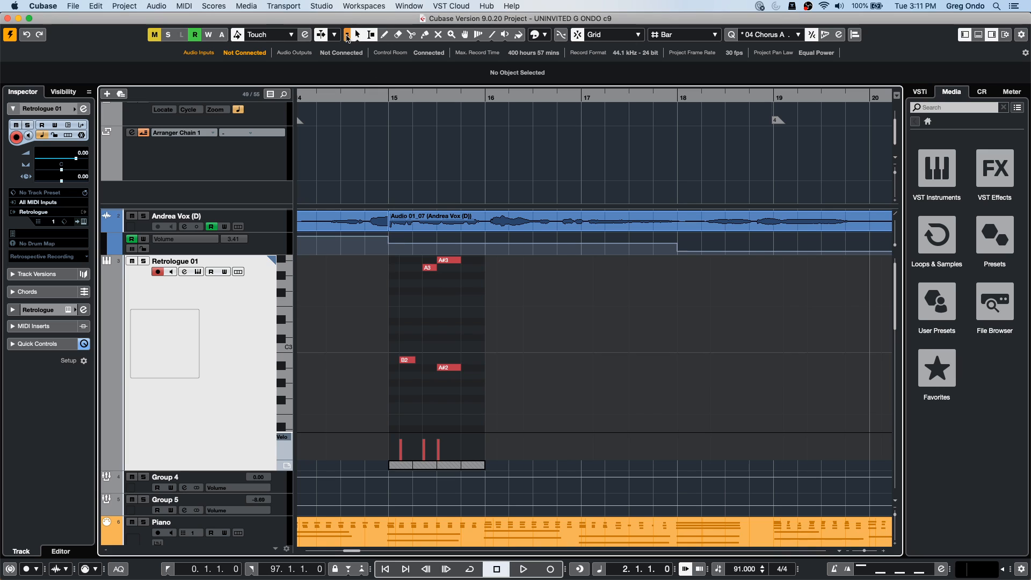
{"action": "left_click", "coordinate": [369, 37]}
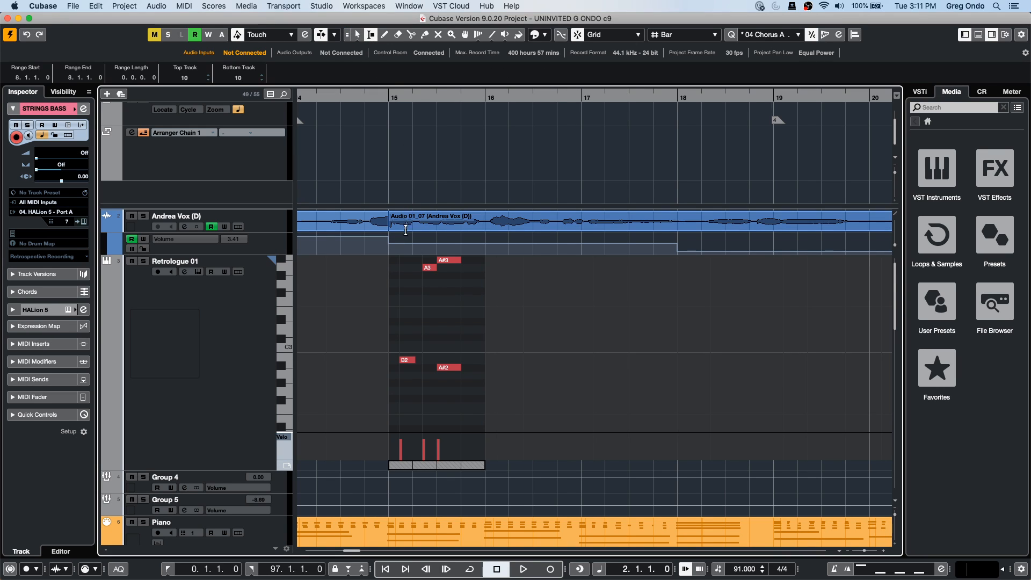
{"action": "left_click_drag", "start_coordinate": [398, 263], "coordinate": [486, 270]}
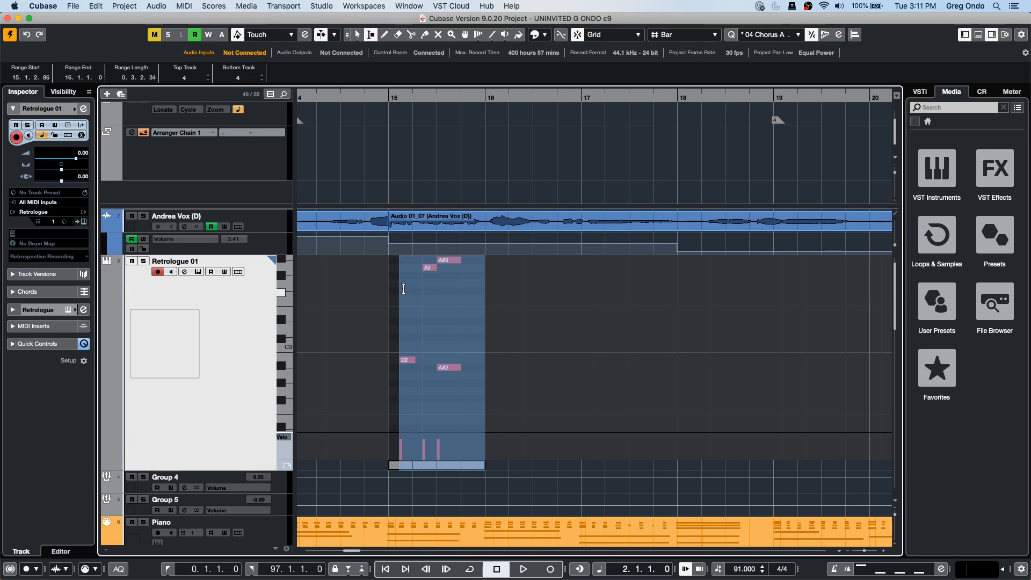
{"action": "left_click_drag", "start_coordinate": [390, 284], "coordinate": [485, 279]}
{"action": "key", "text": "super+d"}
{"action": "key", "text": "super+d"}
{"action": "key", "text": "super+d"}
{"action": "key", "text": "super+d"}
{"action": "key", "text": "super+d"}
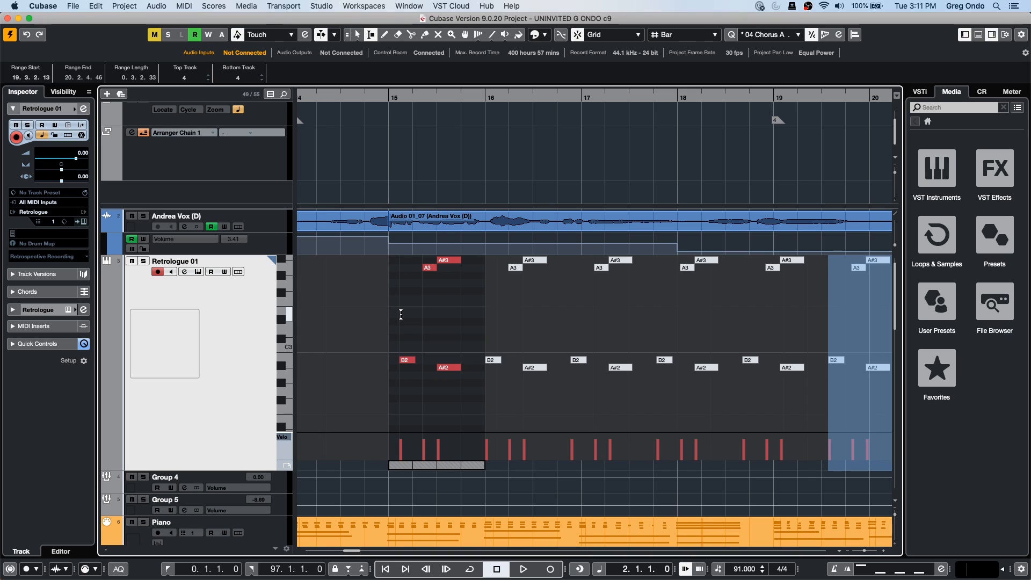
- Undo the five duplications of the selected range
{"action": "key", "text": "super+z"}
{"action": "key", "text": "super+z"}
{"action": "key", "text": "super+z"}
{"action": "key", "text": "super+z"}
{"action": "key", "text": "super+z"}
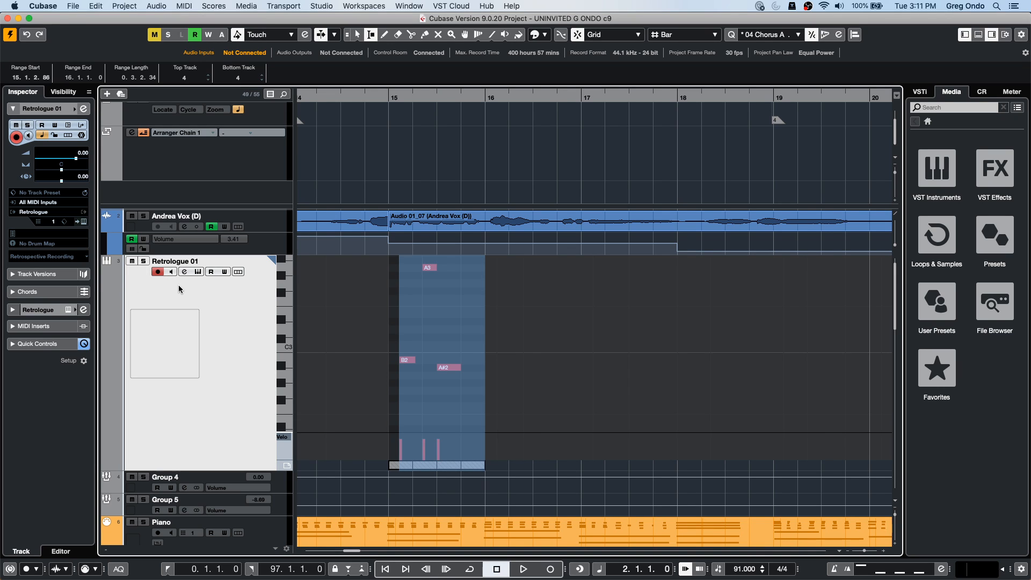
- Close the in-place editor and add Edit In-Place to the visible controls in the Track Controls Settings
{"action": "key", "text": "super+shift+i"}
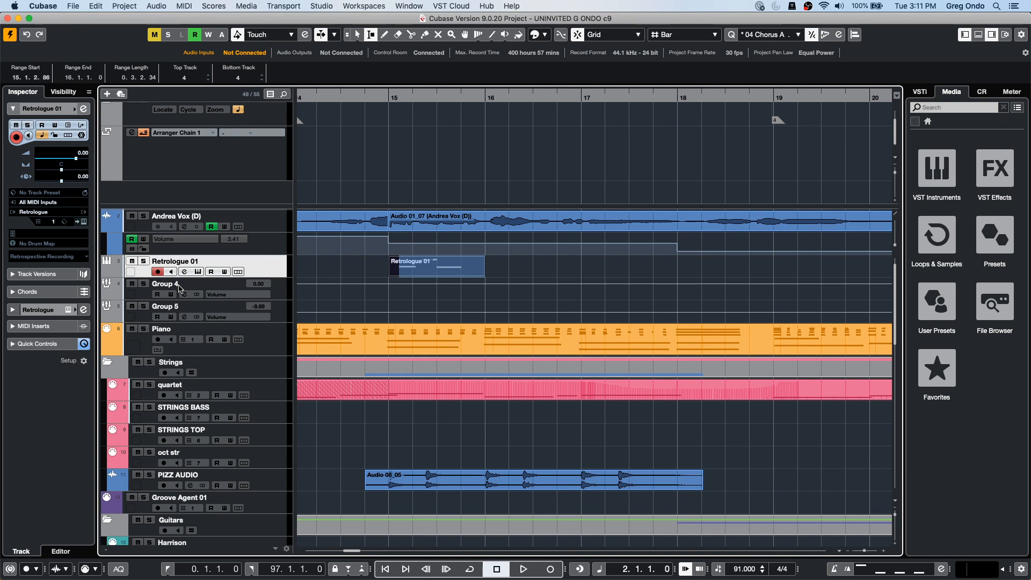
{"action": "right_click", "coordinate": [256, 270]}
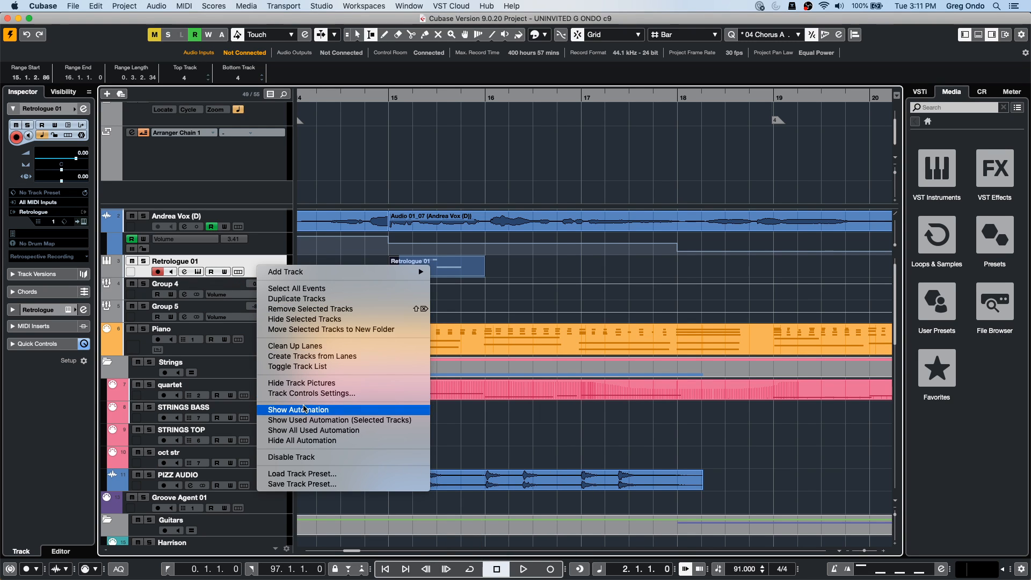
{"action": "left_click", "coordinate": [311, 395]}
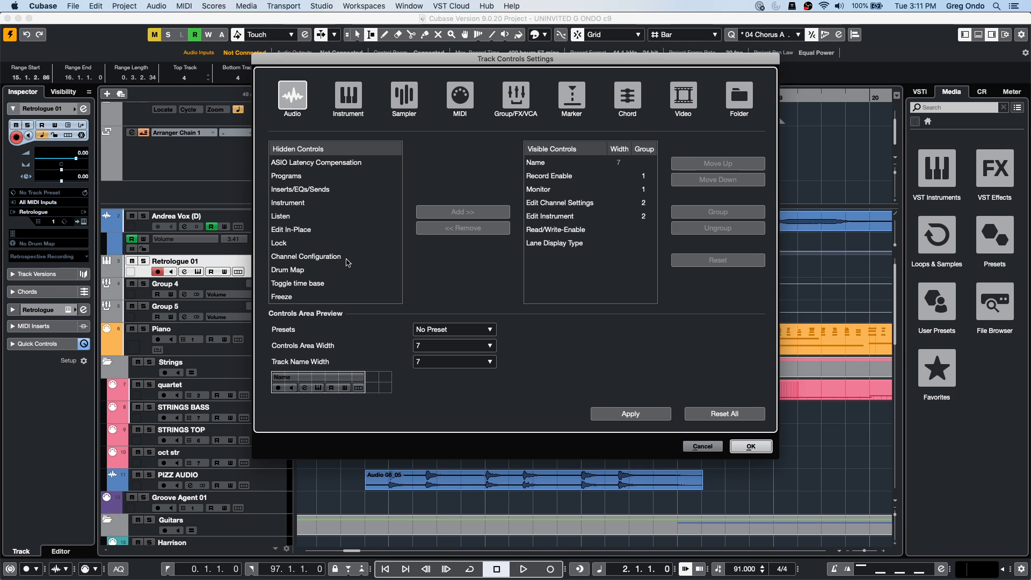
{"action": "left_click", "coordinate": [276, 228]}
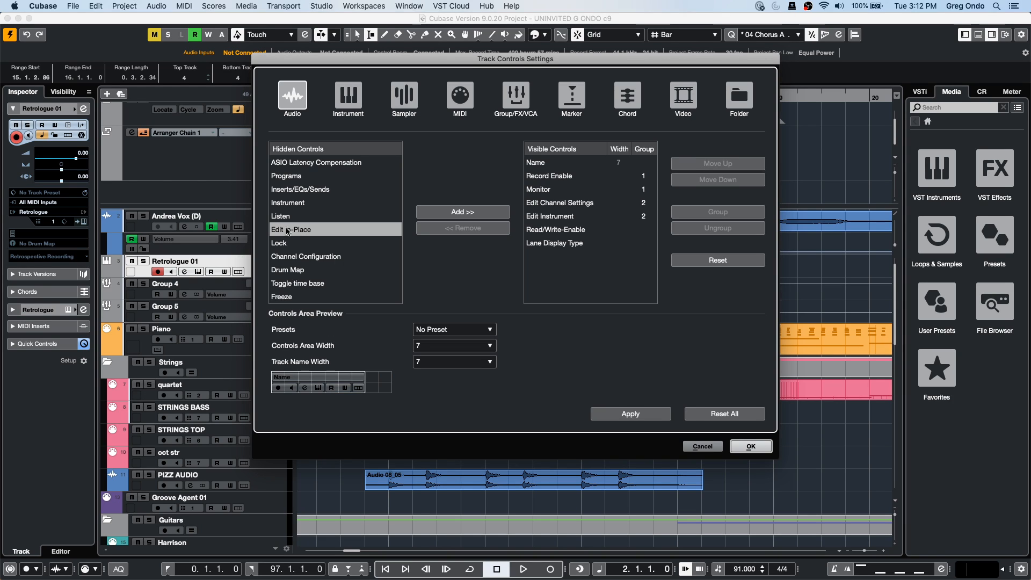
{"action": "left_click", "coordinate": [448, 214]}
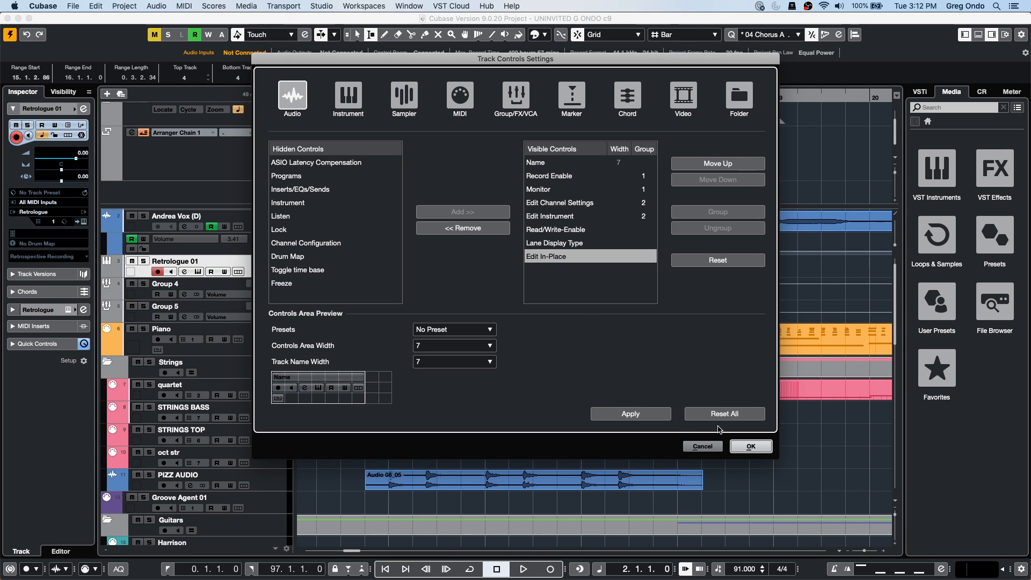
{"action": "left_click", "coordinate": [750, 446]}
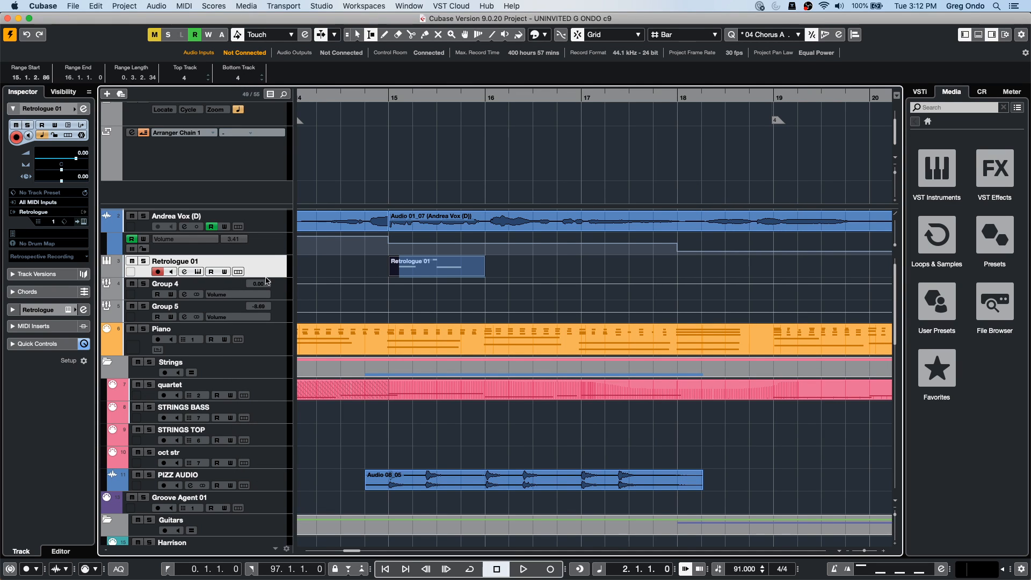
- Increase the Retrologue 01 track height to fit its Edit In-Place control and toggle the in-place editor on and off
{"action": "left_click_drag", "start_coordinate": [267, 280], "coordinate": [264, 292]}
{"action": "left_click", "coordinate": [158, 283]}
{"action": "left_click", "coordinate": [159, 282]}
{"action": "left_click", "coordinate": [159, 283]}
{"action": "left_click", "coordinate": [158, 283]}
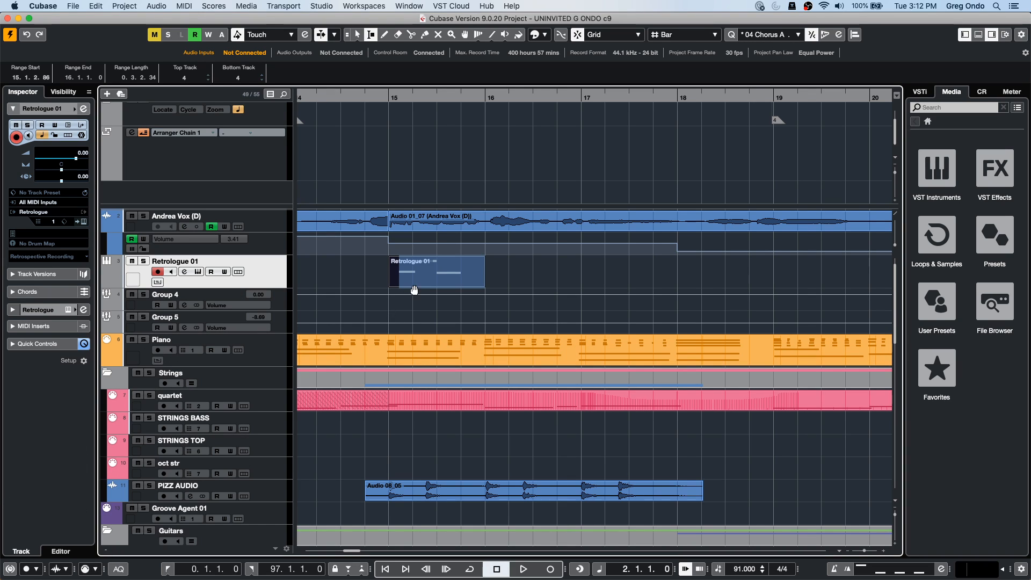
- Open the Retrologue 01 part at bar 15 in the lower-zone Drum Editor and reduce the height of its controller lane
{"action": "left_click", "coordinate": [419, 352]}
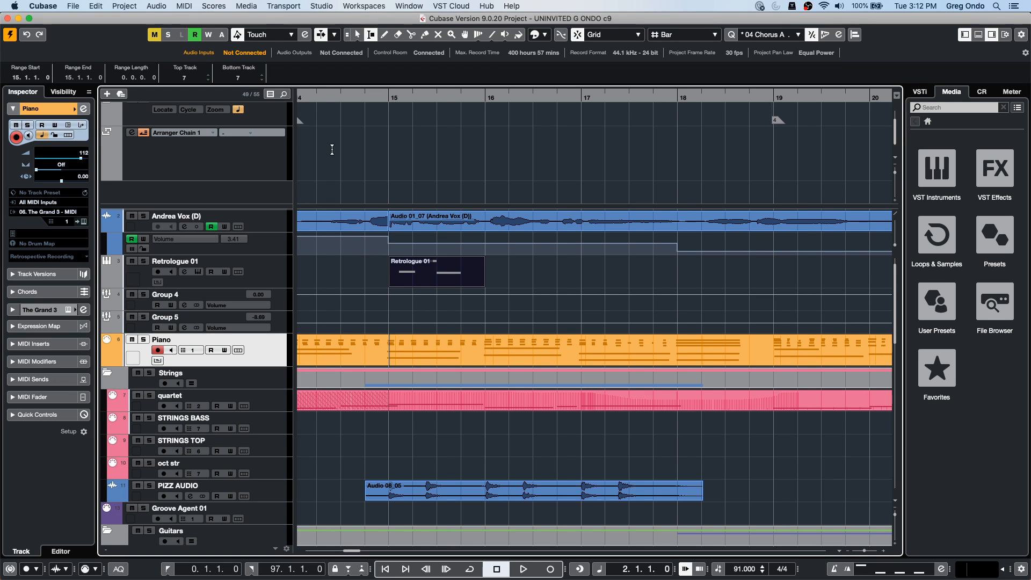
{"action": "left_click_drag", "start_coordinate": [341, 96], "coordinate": [345, 44]}
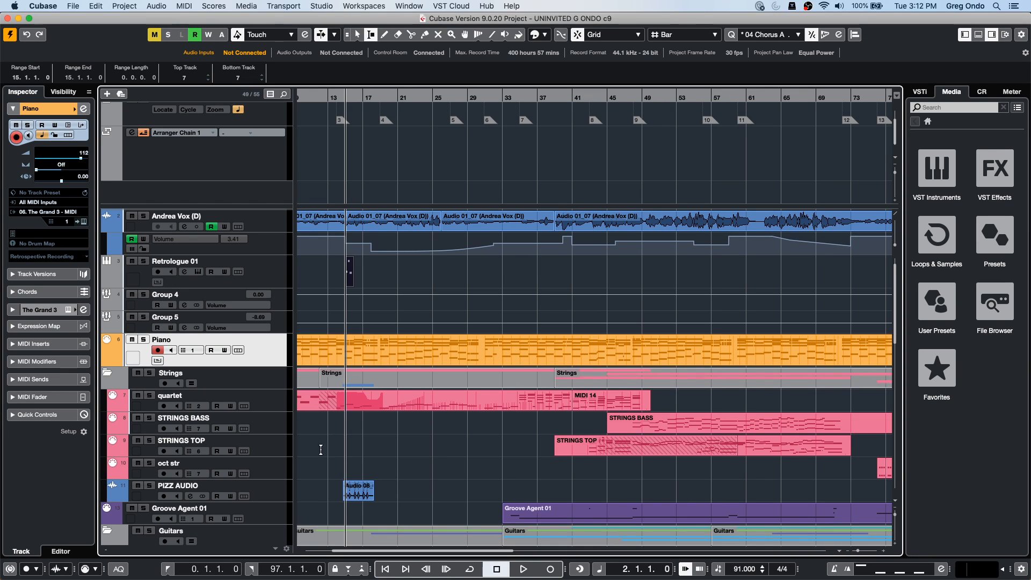
{"action": "left_click", "coordinate": [347, 269]}
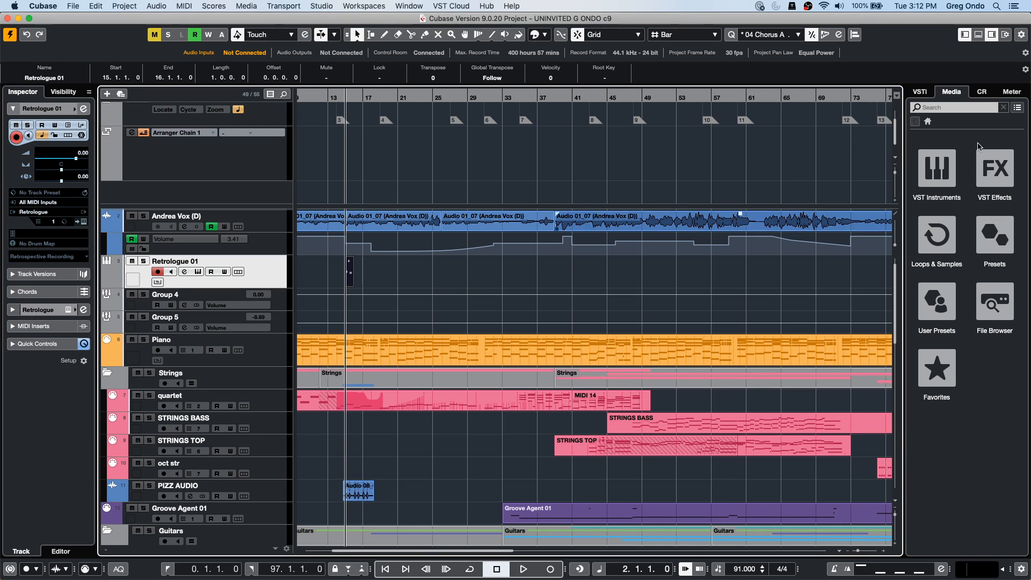
{"action": "left_click", "coordinate": [978, 35]}
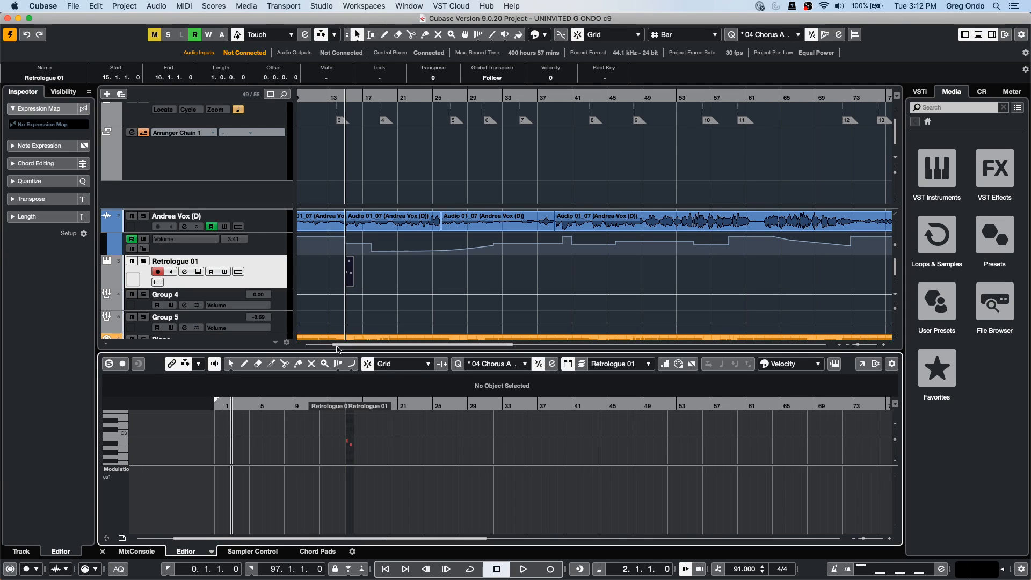
{"action": "left_click", "coordinate": [211, 551]}
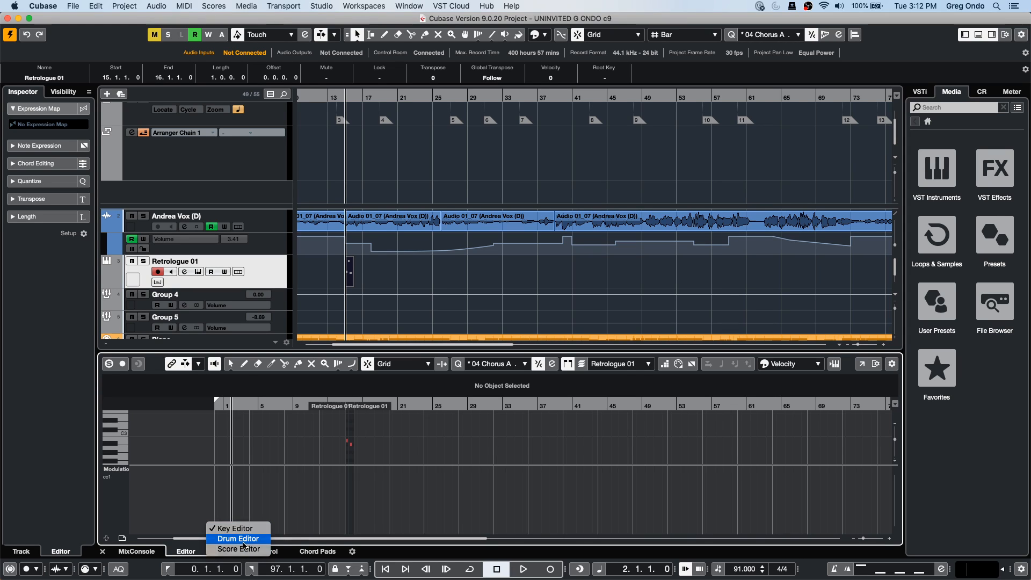
{"action": "left_click", "coordinate": [242, 540]}
{"action": "left_click_drag", "start_coordinate": [350, 465], "coordinate": [350, 508]}
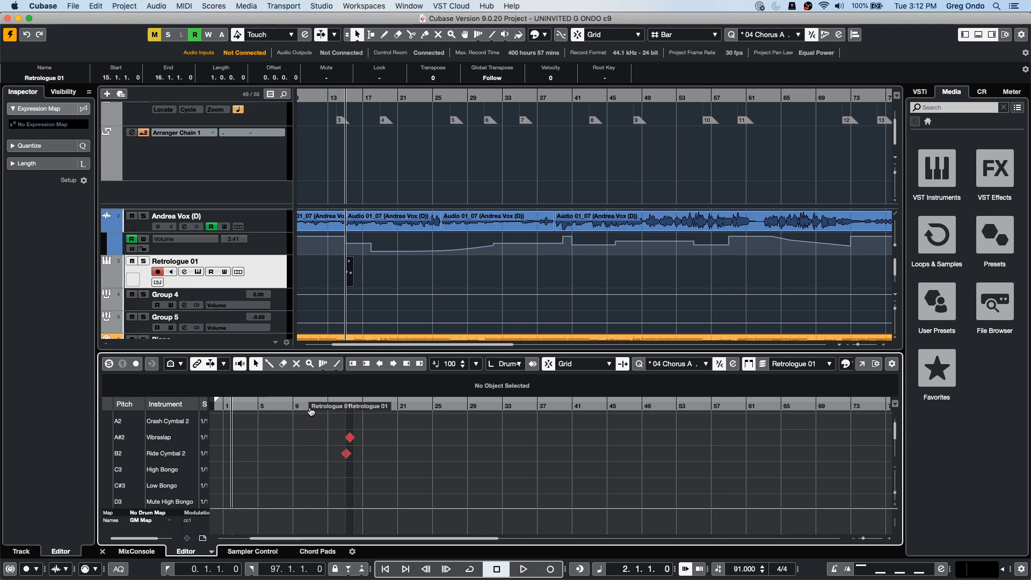
- Draw a short run of drum hits on D#-2 and two hits on C-2 within the Retrologue 01 part in bar 15
{"action": "left_click_drag", "start_coordinate": [297, 405], "coordinate": [345, 436]}
{"action": "left_click_drag", "start_coordinate": [375, 405], "coordinate": [375, 378]}
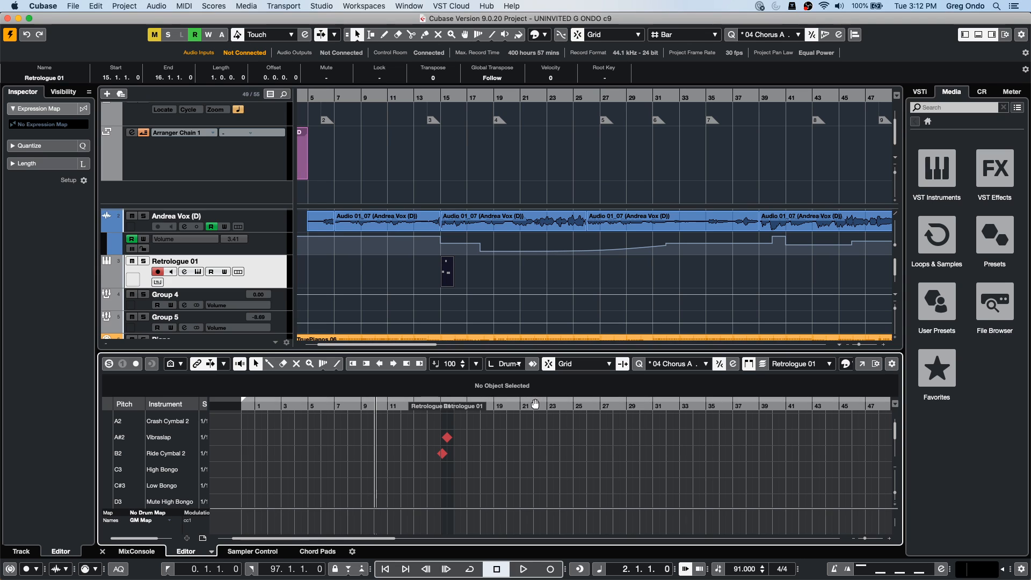
{"action": "left_click_drag", "start_coordinate": [442, 405], "coordinate": [444, 466]}
{"action": "scroll", "coordinate": [460, 487], "scroll_direction": "down", "scroll_amount": 4}
{"action": "scroll", "coordinate": [450, 490], "scroll_direction": "up", "scroll_amount": 10}
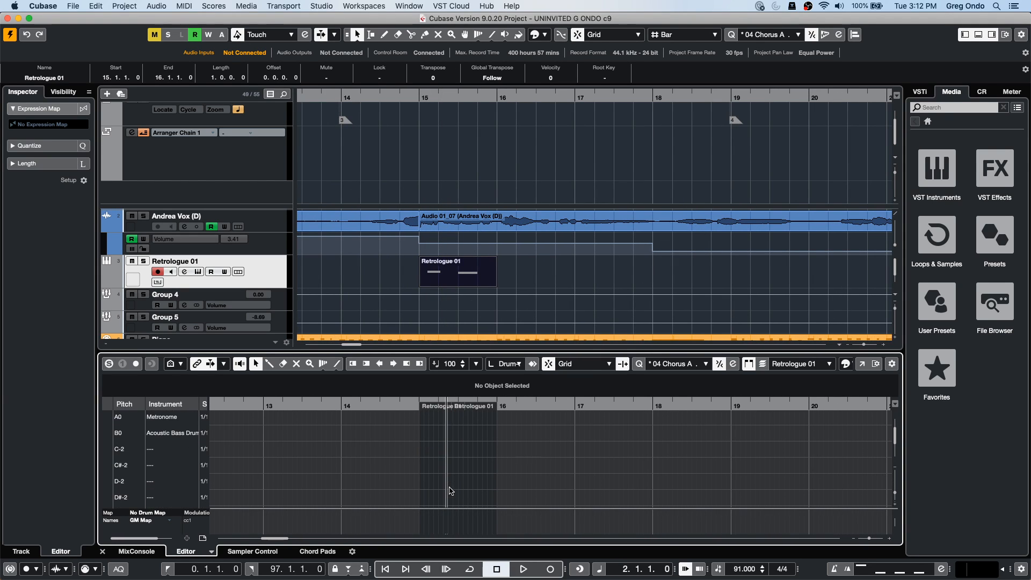
{"action": "right_click", "coordinate": [439, 485]}
{"action": "left_click", "coordinate": [449, 485]}
{"action": "left_click_drag", "start_coordinate": [427, 497], "coordinate": [454, 467]}
{"action": "left_click", "coordinate": [462, 449]}
- Set the Drum Editor to show only drum sounds with events
{"action": "scroll", "coordinate": [472, 483], "scroll_direction": "down", "scroll_amount": 8}
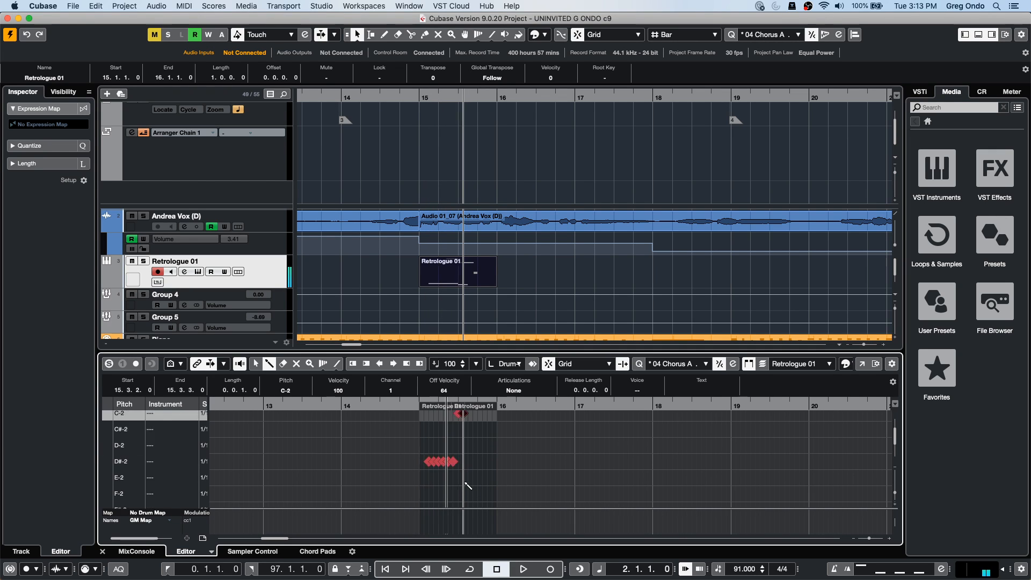
{"action": "scroll", "coordinate": [465, 483], "scroll_direction": "up", "scroll_amount": 3}
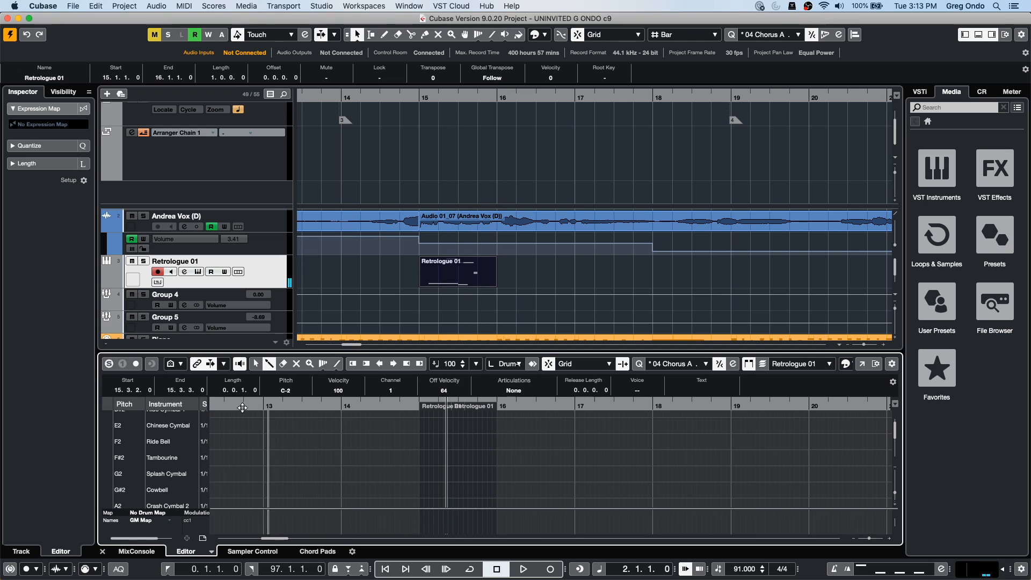
{"action": "left_click", "coordinate": [180, 363]}
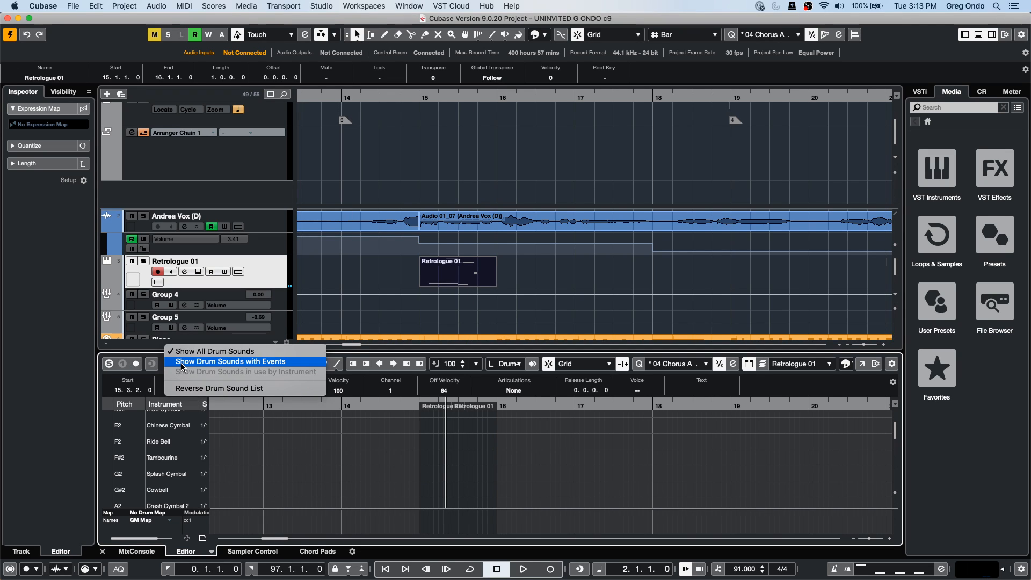
{"action": "left_click", "coordinate": [181, 363]}
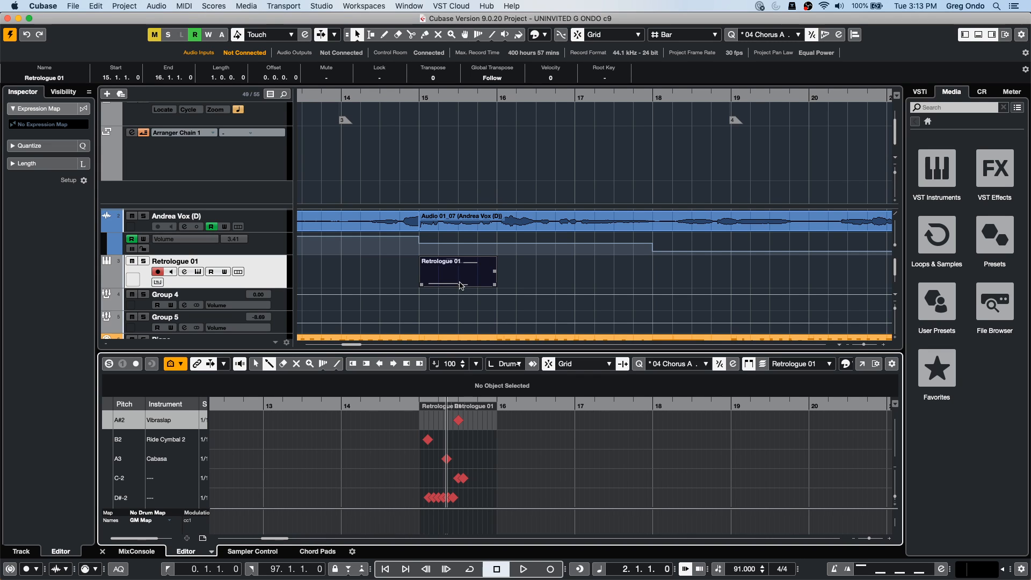
- Open the Piano track's TruePianos 06 part in the Key Editor in a separate window
{"action": "left_click", "coordinate": [361, 97]}
{"action": "left_click_drag", "start_coordinate": [360, 97], "coordinate": [262, 73]}
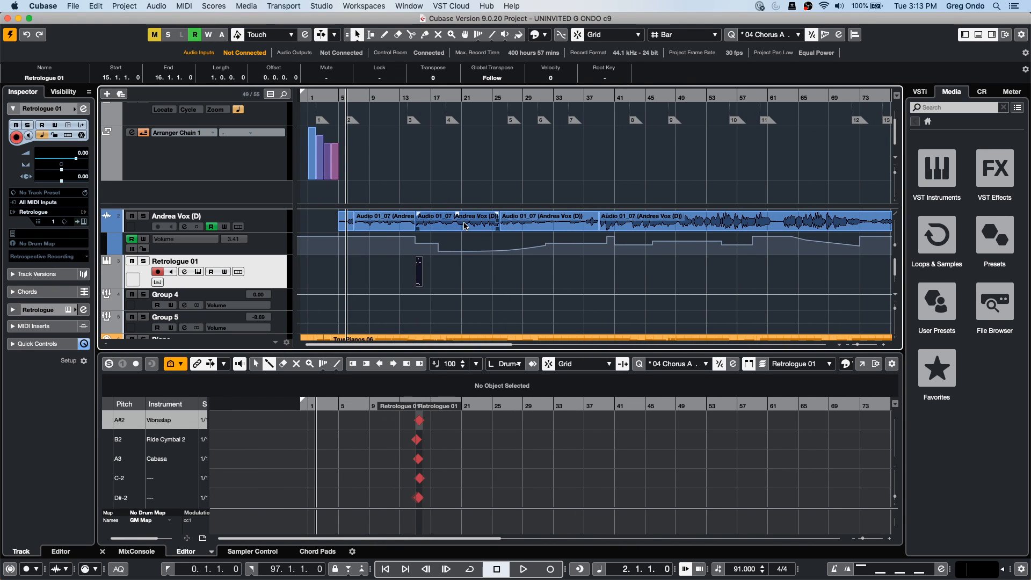
{"action": "scroll", "coordinate": [464, 224], "scroll_direction": "down", "scroll_amount": 3}
{"action": "scroll", "coordinate": [464, 223], "scroll_direction": "up", "scroll_amount": 3}
{"action": "scroll", "coordinate": [463, 222], "scroll_direction": "down", "scroll_amount": 5}
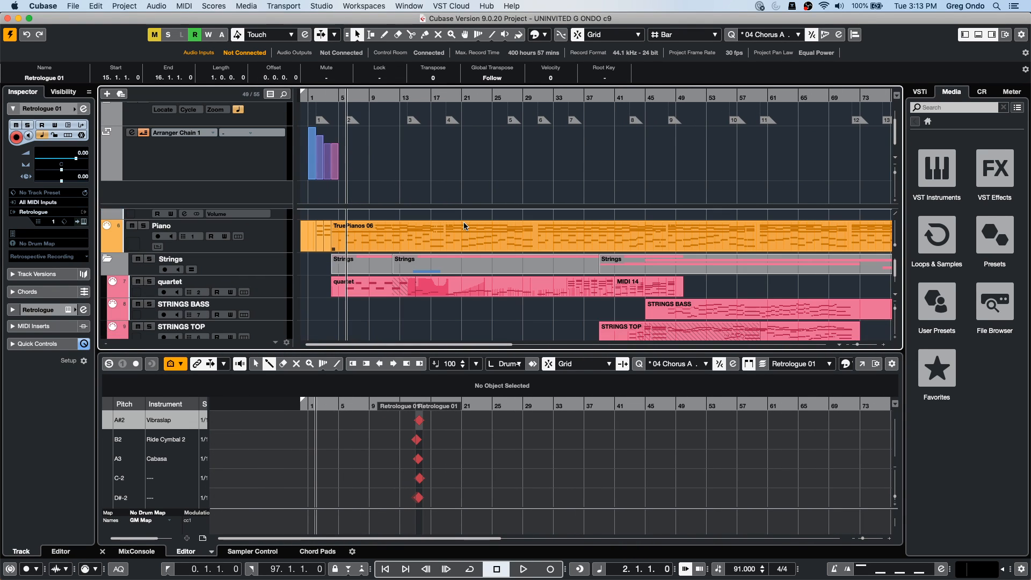
{"action": "left_click", "coordinate": [348, 225]}
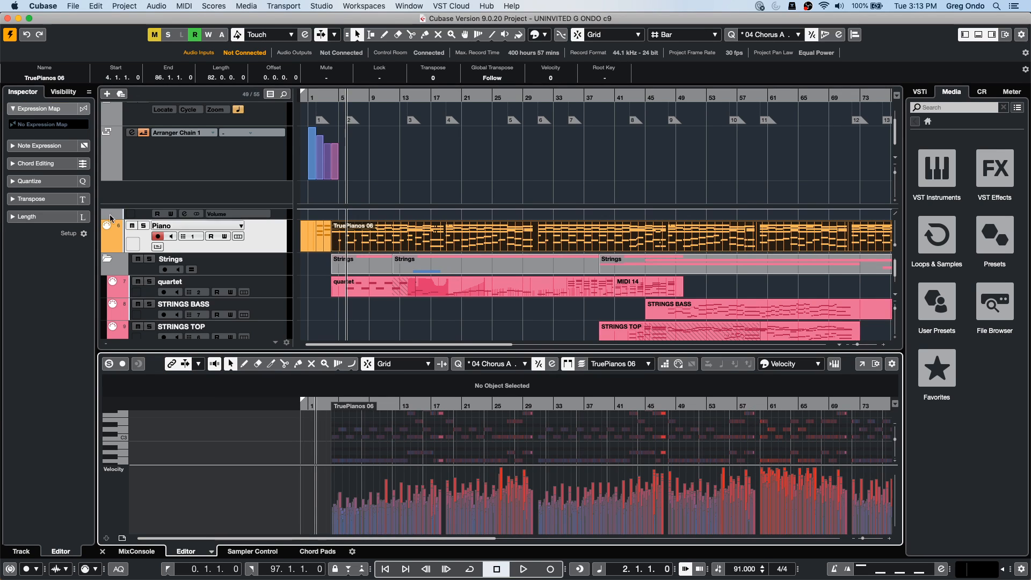
{"action": "left_click", "coordinate": [861, 363]}
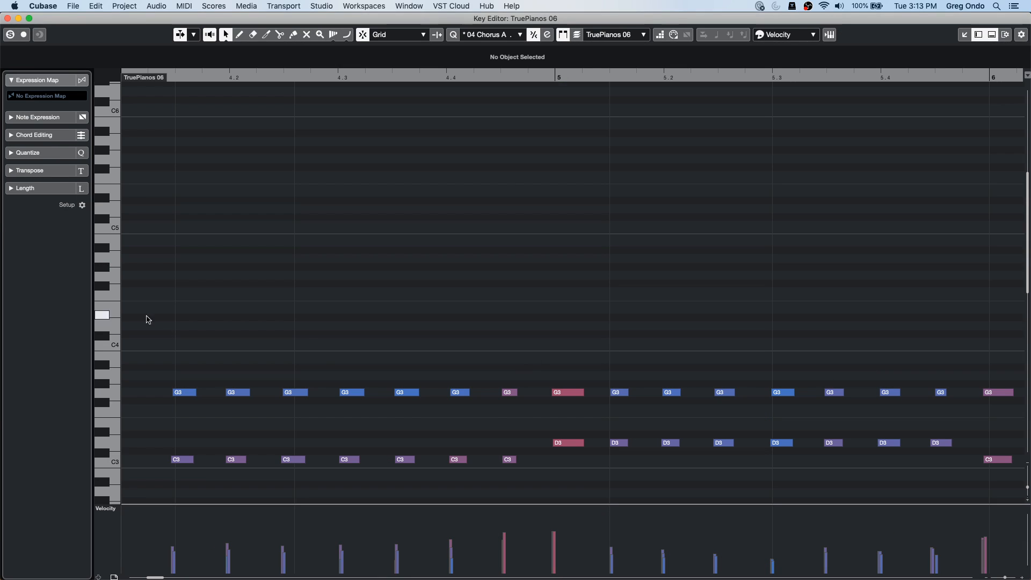
- Select the first G3 note of TruePianos 06 and step the selection forward a few notes and back to it
{"action": "scroll", "coordinate": [324, 363], "scroll_direction": "down", "scroll_amount": 10}
{"action": "scroll", "coordinate": [324, 367], "scroll_direction": "up", "scroll_amount": 6}
{"action": "scroll", "coordinate": [324, 367], "scroll_direction": "up", "scroll_amount": 3}
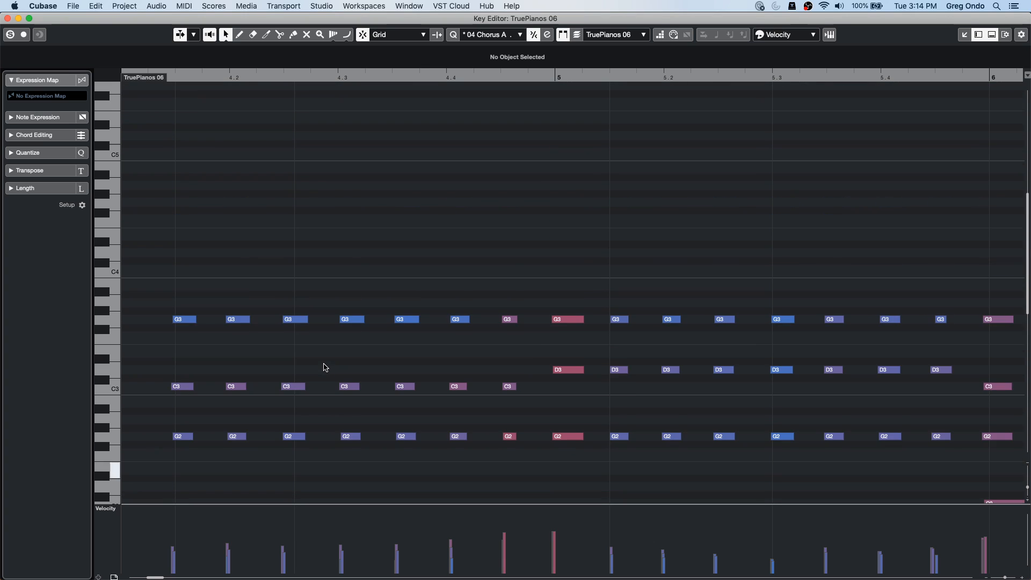
{"action": "left_click", "coordinate": [181, 320]}
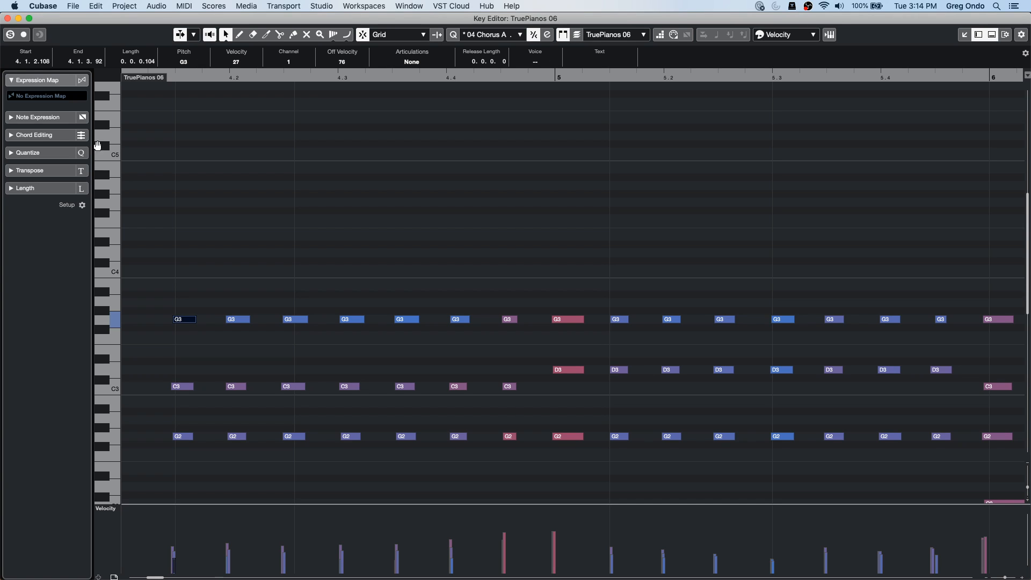
{"action": "key", "text": "Right"}
{"action": "key", "text": "Right"}
{"action": "key", "text": "Right"}
{"action": "key", "text": "Right"}
{"action": "key", "text": "Right"}
{"action": "key", "text": "Right"}
{"action": "key", "text": "Right"}
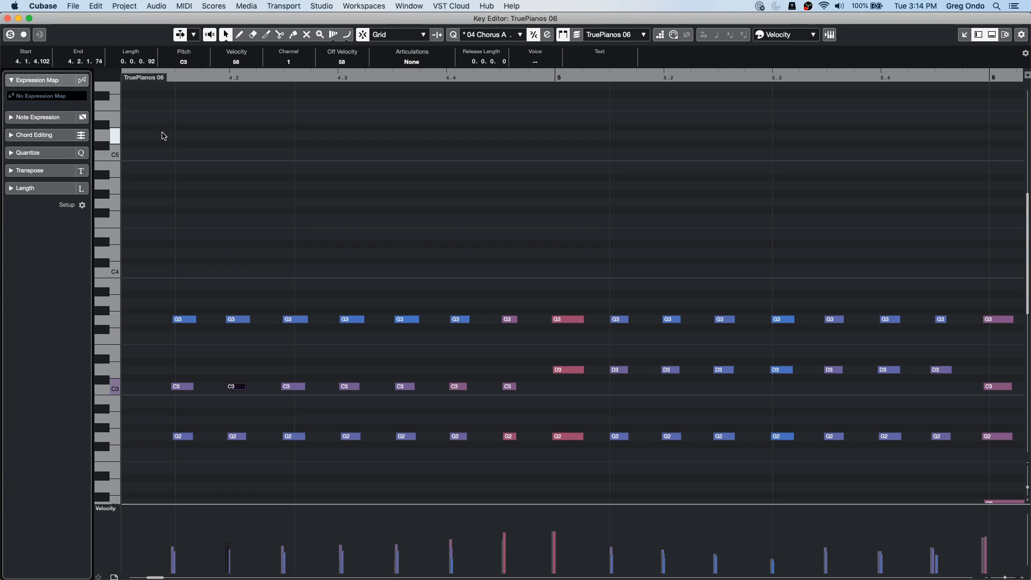
{"action": "key", "text": "Left"}
{"action": "key", "text": "Left"}
{"action": "key", "text": "Left"}
{"action": "key", "text": "Left"}
{"action": "key", "text": "Left"}
{"action": "key", "text": "Left"}
{"action": "key", "text": "Left"}
{"action": "key", "text": "Left"}
{"action": "key", "text": "Left"}
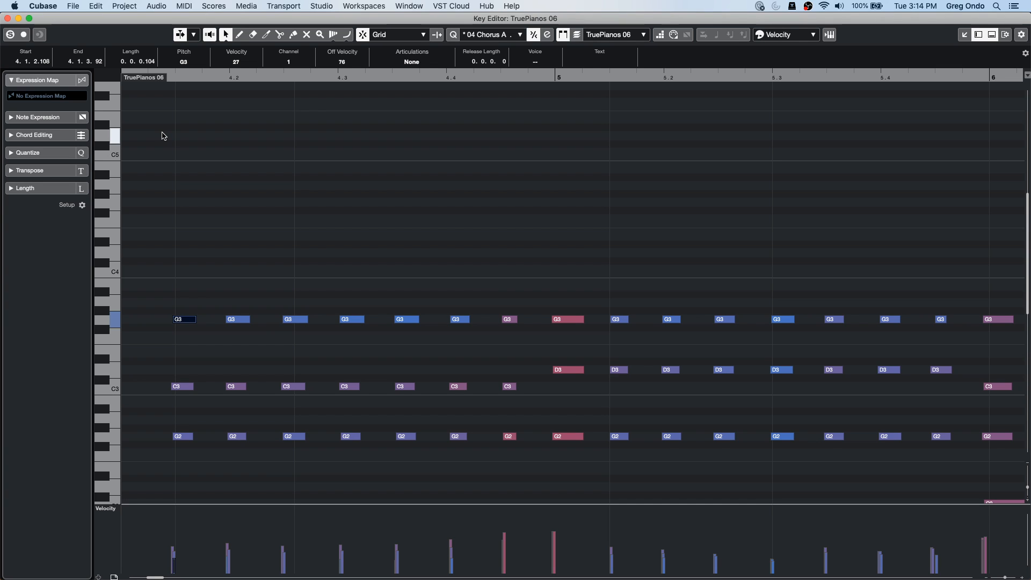
- Step the selection forward note by note from the first G3 to the C2 note at bar 6
{"action": "key", "text": "Right"}
{"action": "key", "text": "Right"}
{"action": "key", "text": "Right"}
{"action": "key", "text": "Right"}
{"action": "key", "text": "Right"}
{"action": "key", "text": "Right"}
{"action": "key", "text": "Right"}
{"action": "key", "text": "Right"}
{"action": "key", "text": "Right"}
{"action": "key", "text": "Right"}
{"action": "key", "text": "Right"}
{"action": "key", "text": "Right"}
{"action": "key", "text": "Right"}
{"action": "key", "text": "Right"}
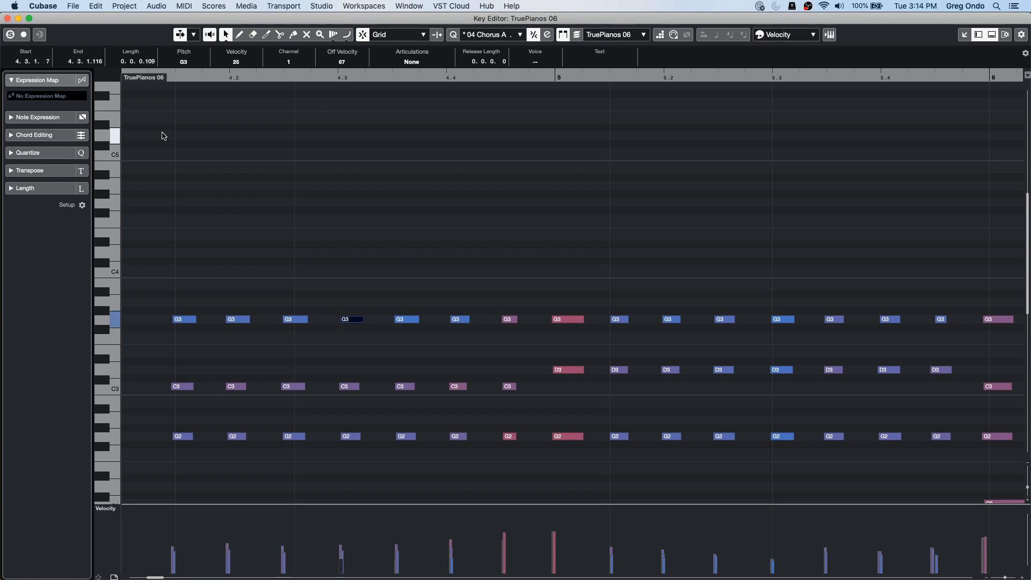
{"action": "key", "text": "Right"}
{"action": "key", "text": "Right"}
{"action": "key", "text": "Right"}
{"action": "key", "text": "Right"}
{"action": "key", "text": "Right"}
{"action": "key", "text": "Right"}
{"action": "key", "text": "Right"}
{"action": "key", "text": "Right"}
{"action": "key", "text": "Right"}
{"action": "key", "text": "Right"}
{"action": "key", "text": "Right"}
{"action": "key", "text": "Right"}
{"action": "key", "text": "Right"}
{"action": "key", "text": "Right"}
{"action": "key", "text": "Right"}
{"action": "key", "text": "Right"}
{"action": "key", "text": "Right"}
{"action": "key", "text": "Right"}
{"action": "key", "text": "Right"}
{"action": "key", "text": "Right"}
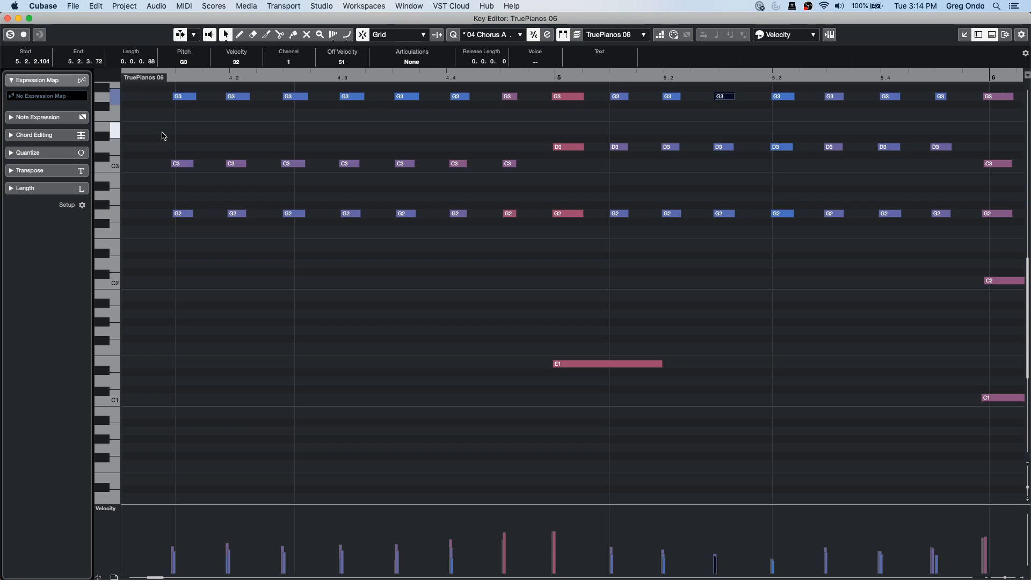
{"action": "key", "text": "Right"}
{"action": "key", "text": "Right"}
{"action": "key", "text": "Right"}
{"action": "key", "text": "Right"}
{"action": "key", "text": "Right"}
{"action": "key", "text": "Right"}
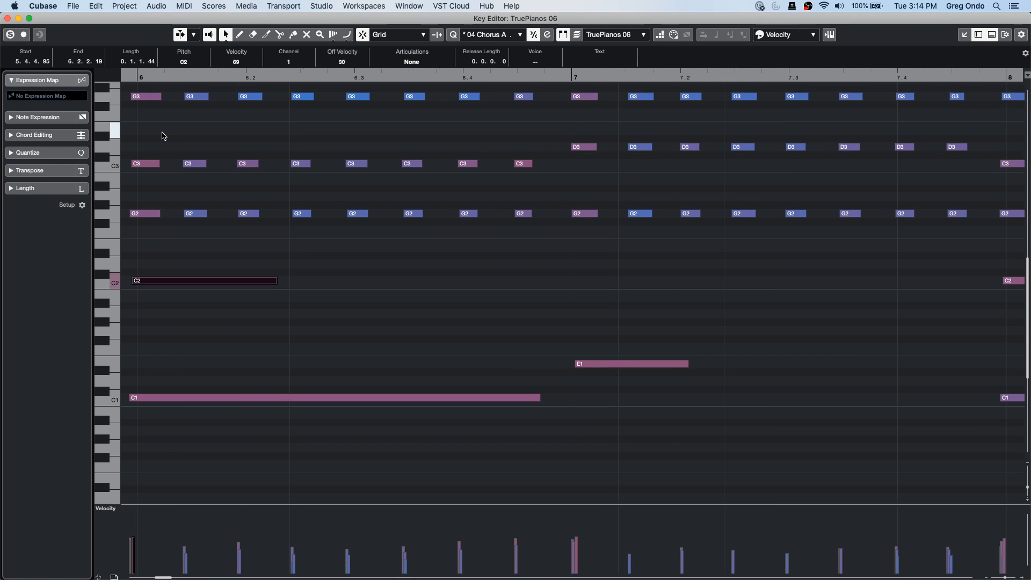
- Step the note selection back from the C2 note at bar 6 to the first C3 note of the part
{"action": "key", "text": "Left"}
{"action": "key", "text": "Left"}
{"action": "key", "text": "Left"}
{"action": "key", "text": "Left"}
{"action": "key", "text": "Left"}
{"action": "key", "text": "Left"}
{"action": "key", "text": "Left"}
{"action": "key", "text": "Left"}
{"action": "key", "text": "Left"}
{"action": "key", "text": "Left"}
{"action": "key", "text": "Left"}
{"action": "key", "text": "Left"}
{"action": "key", "text": "Left"}
{"action": "key", "text": "Left"}
{"action": "key", "text": "Left"}
{"action": "key", "text": "Left"}
{"action": "key", "text": "Left"}
{"action": "key", "text": "Left"}
{"action": "key", "text": "Left"}
{"action": "key", "text": "Left"}
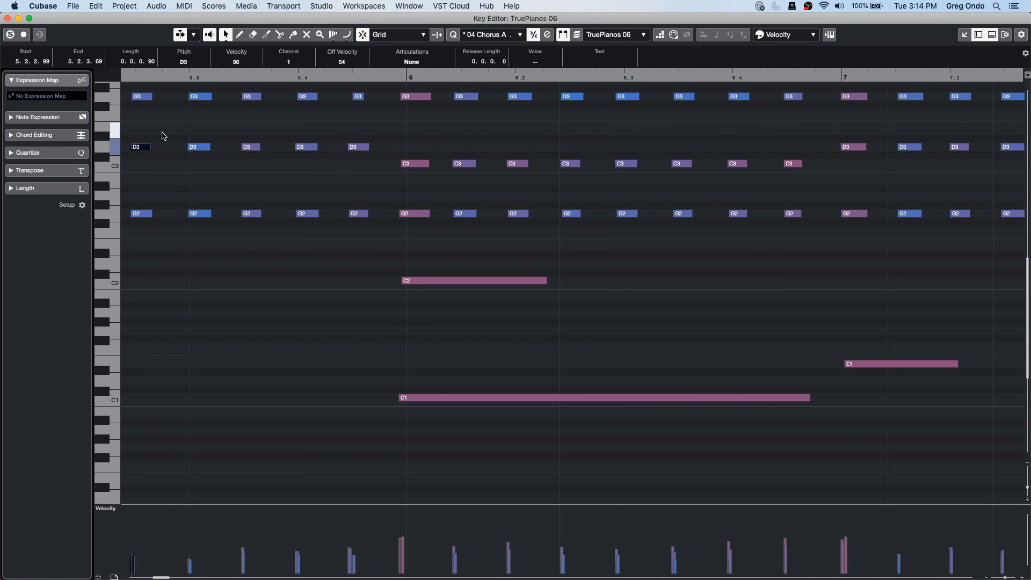
{"action": "key", "text": "Left"}
{"action": "key", "text": "Left"}
{"action": "key", "text": "Left"}
{"action": "key", "text": "Left"}
{"action": "key", "text": "Left"}
{"action": "key", "text": "Left"}
{"action": "key", "text": "Left"}
{"action": "key", "text": "Left"}
{"action": "key", "text": "Left"}
{"action": "key", "text": "Left"}
{"action": "key", "text": "Left"}
{"action": "key", "text": "Left"}
{"action": "key", "text": "Left"}
{"action": "key", "text": "Left"}
{"action": "key", "text": "Left"}
{"action": "key", "text": "Left"}
{"action": "key", "text": "Left"}
{"action": "key", "text": "Left"}
{"action": "key", "text": "Left"}
{"action": "key", "text": "Left"}
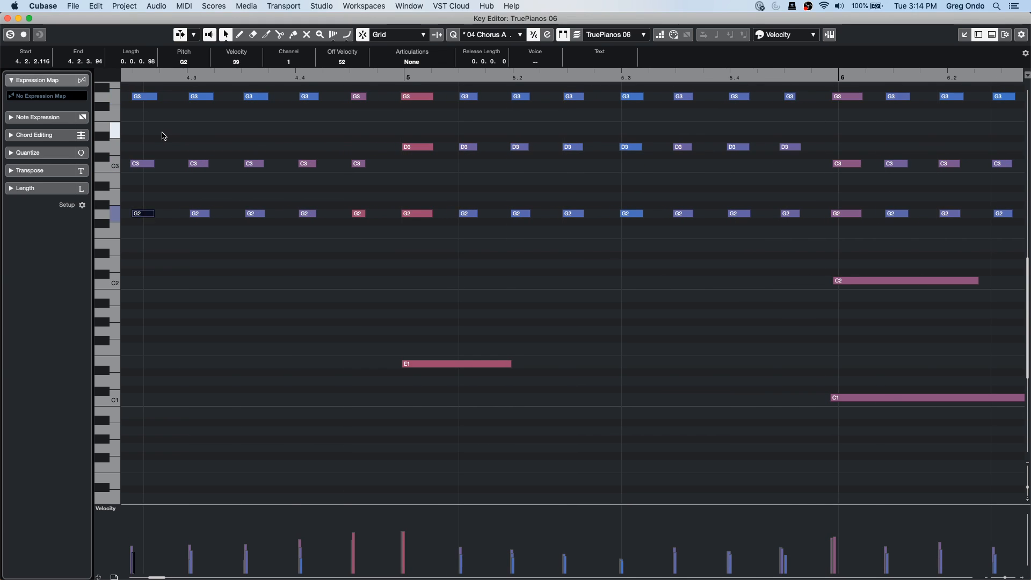
{"action": "key", "text": "Up"}
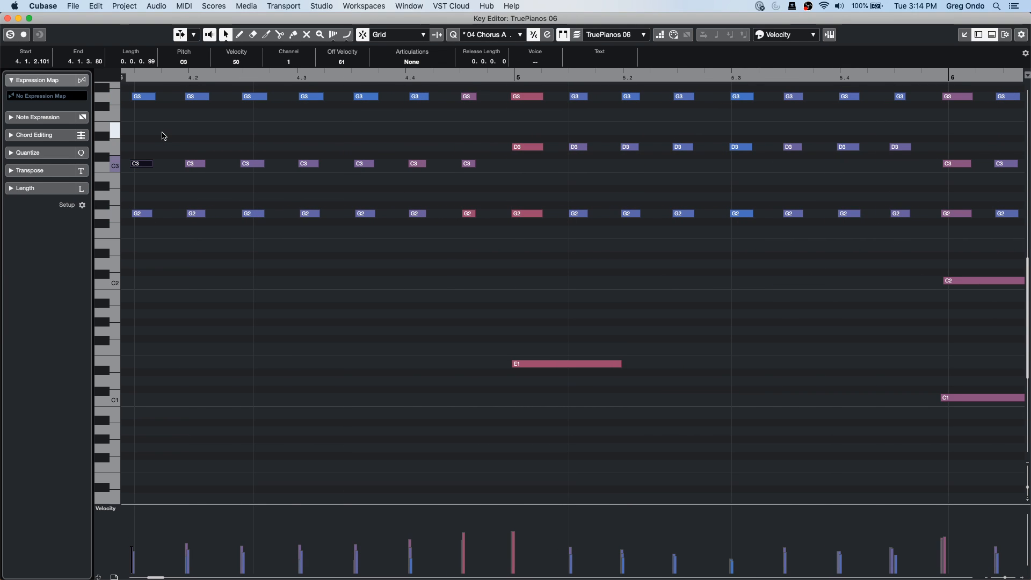
- Select the first G3 note again and step the selection forward to the E1 note at bar 5
{"action": "left_click", "coordinate": [142, 98]}
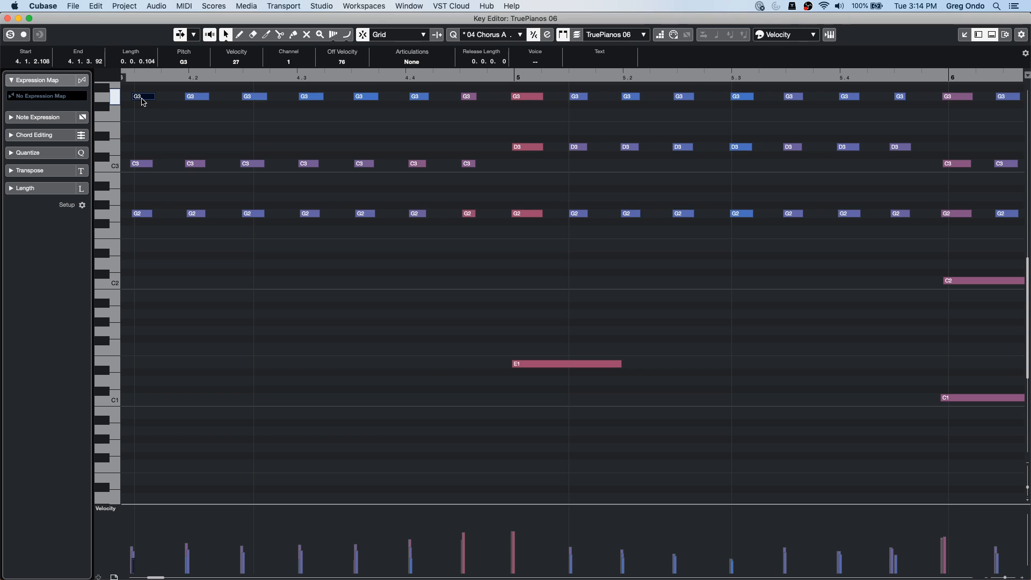
{"action": "key", "text": "Right"}
{"action": "key", "text": "Right"}
{"action": "key", "text": "Right"}
{"action": "key", "text": "Right"}
{"action": "key", "text": "Right"}
{"action": "key", "text": "Right"}
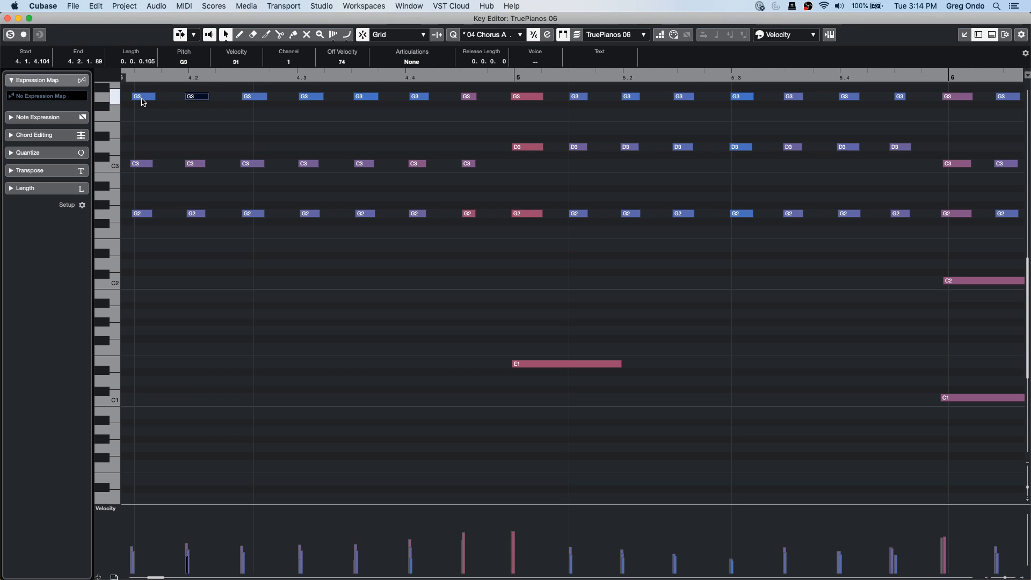
{"action": "key", "text": "Right"}
{"action": "key", "text": "Right"}
{"action": "key", "text": "Right"}
{"action": "key", "text": "Right"}
{"action": "key", "text": "Right"}
{"action": "key", "text": "Right"}
{"action": "key", "text": "Right"}
{"action": "key", "text": "Right"}
{"action": "key", "text": "Right"}
{"action": "key", "text": "Right"}
{"action": "key", "text": "Right"}
{"action": "key", "text": "Right"}
{"action": "key", "text": "Right"}
{"action": "key", "text": "Right"}
{"action": "key", "text": "Right"}
{"action": "key", "text": "Right"}
{"action": "key", "text": "Right"}
{"action": "key", "text": "Right"}
{"action": "key", "text": "Right"}
{"action": "key", "text": "Right"}
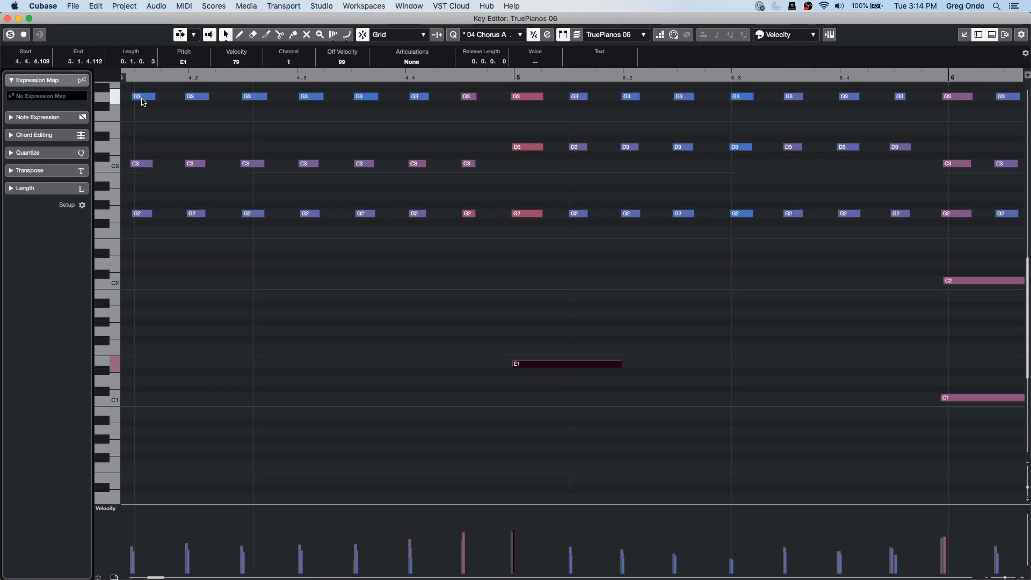
- Step the note selection forward note by note from the E1 note at bar 5 to the last G2 note before bar 12
{"action": "key", "text": "Right"}
{"action": "key", "text": "Right"}
{"action": "key", "text": "Right"}
{"action": "key", "text": "Right"}
{"action": "key", "text": "Right"}
{"action": "key", "text": "Right"}
{"action": "key", "text": "Right"}
{"action": "key", "text": "Right"}
{"action": "key", "text": "Right"}
{"action": "key", "text": "Right"}
{"action": "key", "text": "Right"}
{"action": "key", "text": "Right"}
{"action": "key", "text": "Right"}
{"action": "key", "text": "Right"}
{"action": "key", "text": "Right"}
{"action": "key", "text": "Right"}
{"action": "key", "text": "Right"}
{"action": "key", "text": "Right"}
{"action": "key", "text": "Right"}
{"action": "key", "text": "Right"}
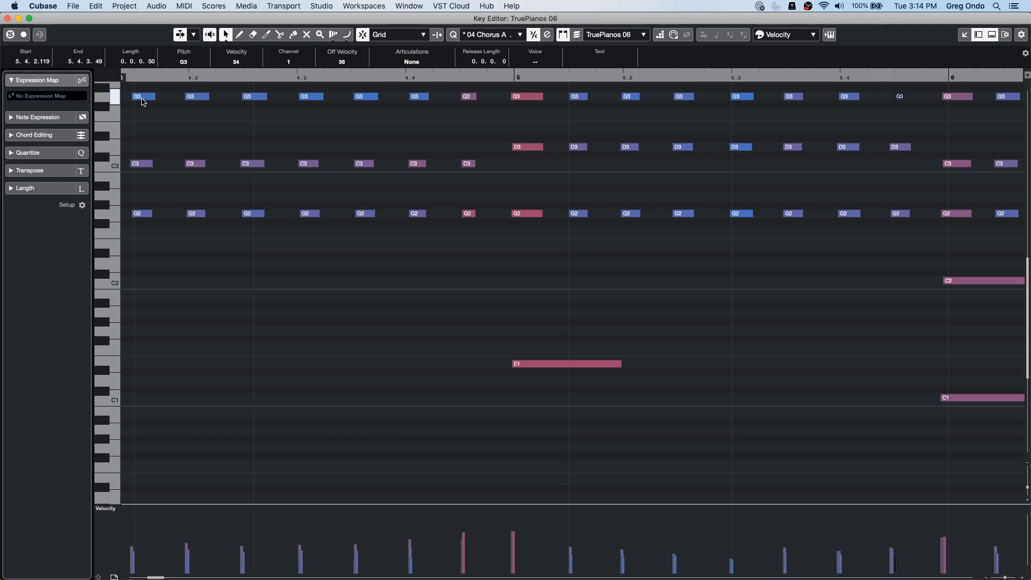
{"action": "key", "text": "Right"}
{"action": "key", "text": "Right"}
{"action": "key", "text": "Right"}
{"action": "key", "text": "Right"}
{"action": "key", "text": "Right"}
{"action": "key", "text": "Right"}
{"action": "key", "text": "Right"}
{"action": "key", "text": "Right"}
{"action": "key", "text": "Right"}
{"action": "key", "text": "Right"}
{"action": "key", "text": "Right"}
{"action": "key", "text": "Right"}
{"action": "key", "text": "Right"}
{"action": "key", "text": "Right"}
{"action": "key", "text": "Right"}
{"action": "key", "text": "Right"}
{"action": "key", "text": "Right"}
{"action": "key", "text": "Right"}
{"action": "key", "text": "Right"}
{"action": "key", "text": "Right"}
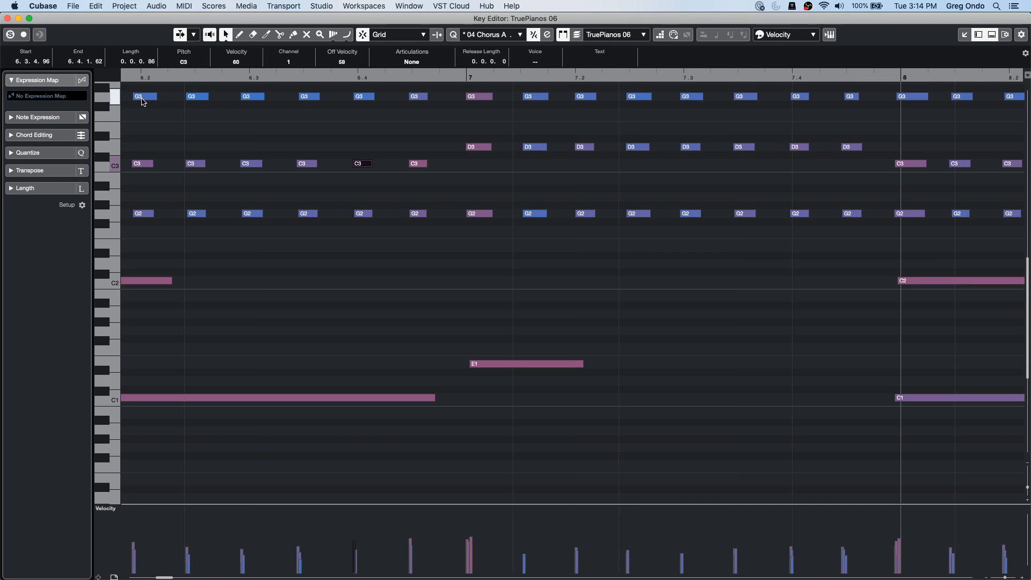
{"action": "key", "text": "Right"}
{"action": "key", "text": "Right"}
{"action": "key", "text": "Right"}
{"action": "key", "text": "Right"}
{"action": "key", "text": "Right"}
{"action": "key", "text": "Right"}
{"action": "key", "text": "Right"}
{"action": "key", "text": "Right"}
{"action": "key", "text": "Right"}
{"action": "key", "text": "Right"}
{"action": "key", "text": "Right"}
{"action": "key", "text": "Right"}
{"action": "key", "text": "Right"}
{"action": "key", "text": "Right"}
{"action": "key", "text": "Right"}
{"action": "key", "text": "Right"}
{"action": "key", "text": "Right"}
{"action": "key", "text": "Right"}
{"action": "key", "text": "Right"}
{"action": "key", "text": "Right"}
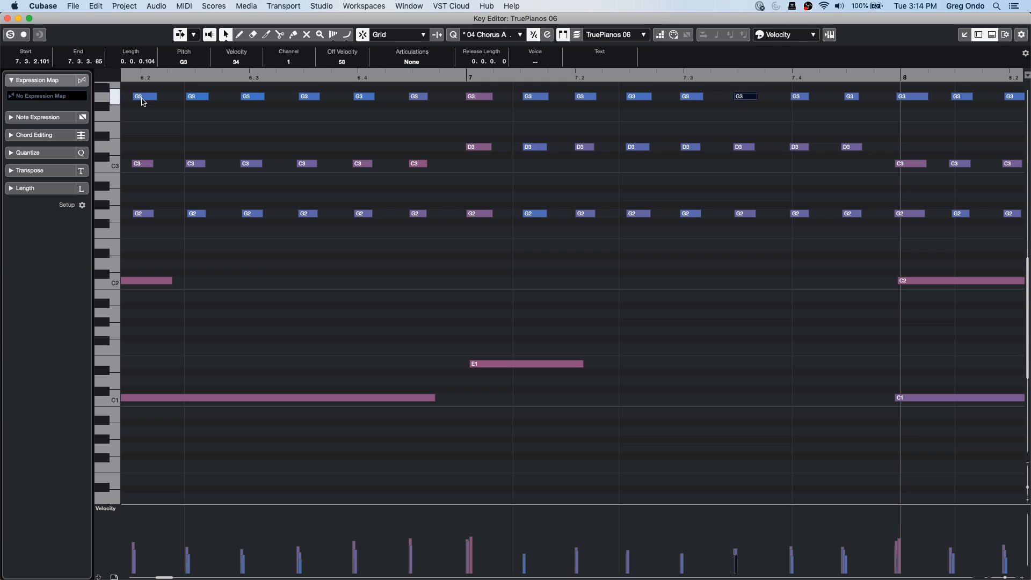
{"action": "key", "text": "Right"}
{"action": "key", "text": "Right"}
{"action": "key", "text": "Right"}
{"action": "key", "text": "Right"}
{"action": "key", "text": "Right"}
{"action": "key", "text": "Right"}
{"action": "key", "text": "Right"}
{"action": "key", "text": "Right"}
{"action": "key", "text": "Right"}
{"action": "key", "text": "Right"}
{"action": "key", "text": "Right"}
{"action": "key", "text": "Right"}
{"action": "key", "text": "Right"}
{"action": "key", "text": "Right"}
{"action": "key", "text": "Right"}
{"action": "key", "text": "Right"}
{"action": "key", "text": "Right"}
{"action": "key", "text": "Right"}
{"action": "key", "text": "Right"}
{"action": "key", "text": "Right"}
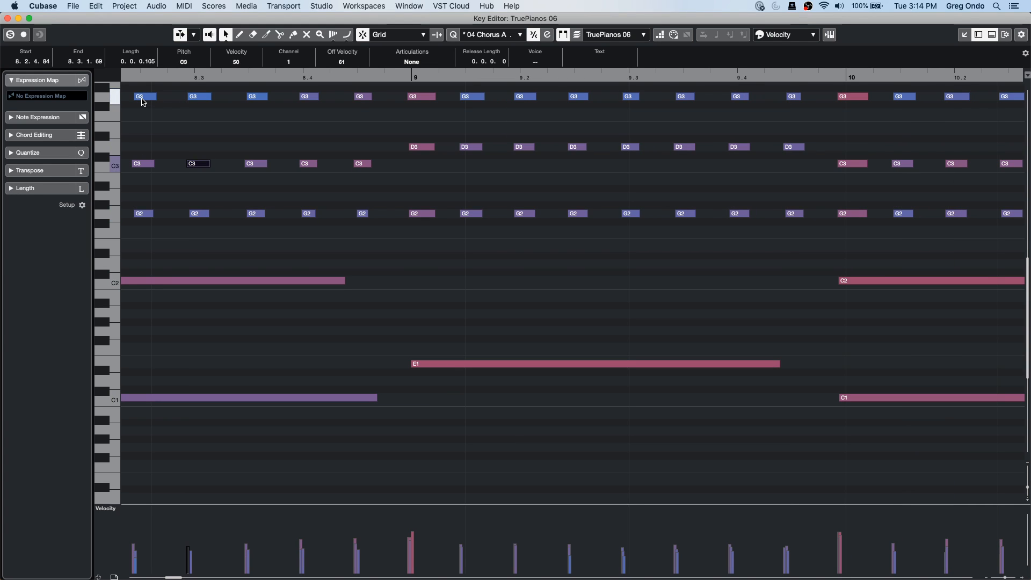
{"action": "key", "text": "Right"}
{"action": "key", "text": "Right"}
{"action": "key", "text": "Right"}
{"action": "key", "text": "Right"}
{"action": "key", "text": "Right"}
{"action": "key", "text": "Right"}
{"action": "key", "text": "Right"}
{"action": "key", "text": "Right"}
{"action": "key", "text": "Right"}
{"action": "key", "text": "Right"}
{"action": "key", "text": "Right"}
{"action": "key", "text": "Right"}
{"action": "key", "text": "Right"}
{"action": "key", "text": "Right"}
{"action": "key", "text": "Right"}
{"action": "key", "text": "Right"}
{"action": "key", "text": "Right"}
{"action": "key", "text": "Right"}
{"action": "key", "text": "Right"}
{"action": "key", "text": "Right"}
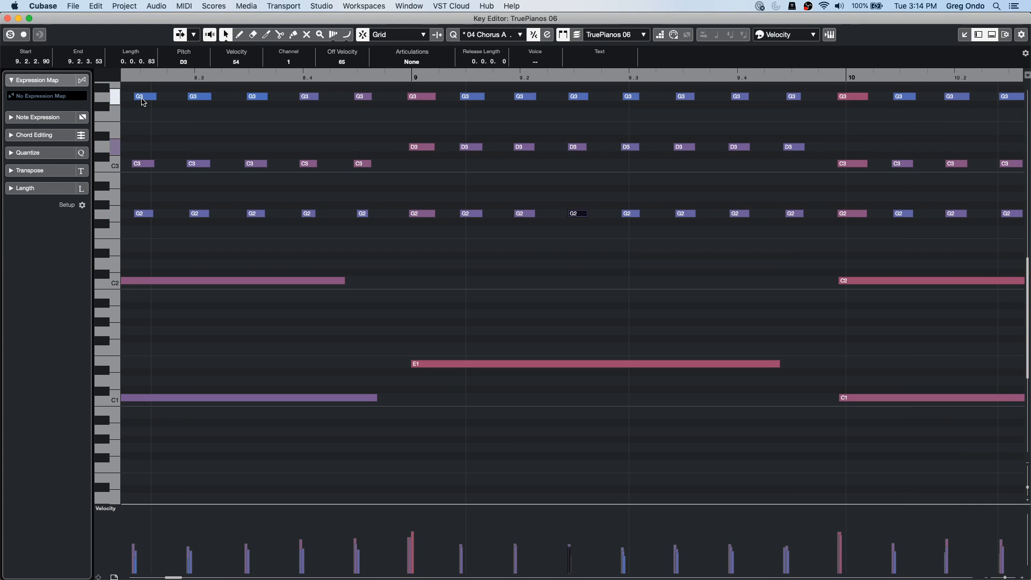
{"action": "key", "text": "Right"}
{"action": "key", "text": "Right"}
{"action": "key", "text": "Right"}
{"action": "key", "text": "Right"}
{"action": "key", "text": "Right"}
{"action": "key", "text": "Right"}
{"action": "key", "text": "Right"}
{"action": "key", "text": "Right"}
{"action": "key", "text": "Right"}
{"action": "key", "text": "Right"}
{"action": "key", "text": "Right"}
{"action": "key", "text": "Right"}
{"action": "key", "text": "Right"}
{"action": "key", "text": "Right"}
{"action": "key", "text": "Right"}
{"action": "key", "text": "Right"}
{"action": "key", "text": "Right"}
{"action": "key", "text": "Right"}
{"action": "key", "text": "Right"}
{"action": "key", "text": "Right"}
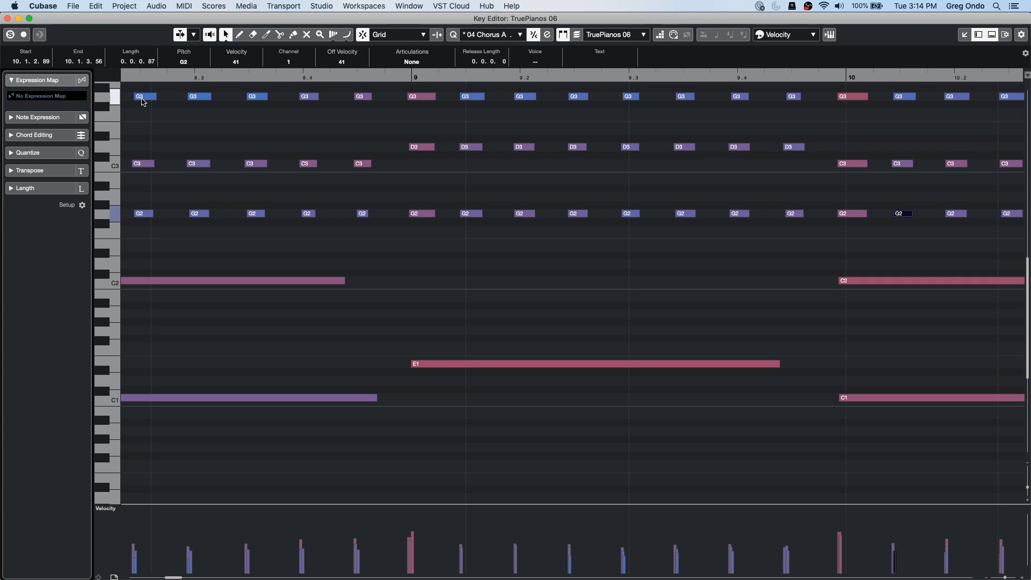
{"action": "key", "text": "Right"}
{"action": "key", "text": "Right"}
{"action": "key", "text": "Right"}
{"action": "key", "text": "Right"}
{"action": "key", "text": "Right"}
{"action": "key", "text": "Right"}
{"action": "key", "text": "Right"}
{"action": "key", "text": "Right"}
{"action": "key", "text": "Right"}
{"action": "key", "text": "Right"}
{"action": "key", "text": "Right"}
{"action": "key", "text": "Right"}
{"action": "key", "text": "Right"}
{"action": "key", "text": "Right"}
{"action": "key", "text": "Right"}
{"action": "key", "text": "Right"}
{"action": "key", "text": "Right"}
{"action": "key", "text": "Right"}
{"action": "key", "text": "Right"}
{"action": "key", "text": "Right"}
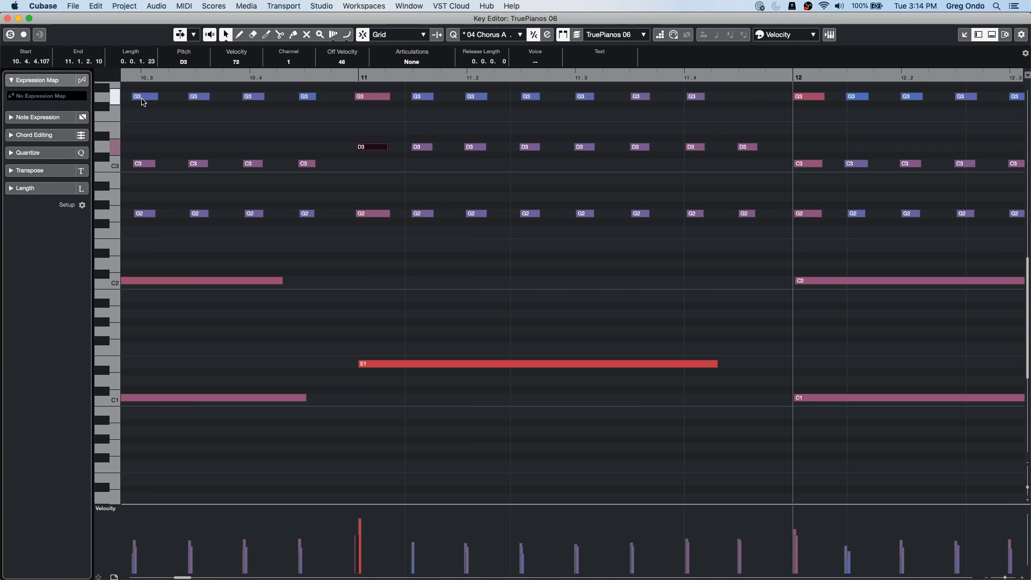
{"action": "key", "text": "Right"}
{"action": "key", "text": "Right"}
{"action": "key", "text": "Right"}
{"action": "key", "text": "Right"}
{"action": "key", "text": "Right"}
{"action": "key", "text": "Right"}
{"action": "key", "text": "Right"}
{"action": "key", "text": "Right"}
{"action": "key", "text": "Right"}
{"action": "key", "text": "Right"}
{"action": "key", "text": "Right"}
{"action": "key", "text": "Right"}
{"action": "key", "text": "Right"}
{"action": "key", "text": "Right"}
{"action": "key", "text": "Right"}
{"action": "key", "text": "Right"}
{"action": "key", "text": "Right"}
{"action": "key", "text": "Right"}
{"action": "key", "text": "Right"}
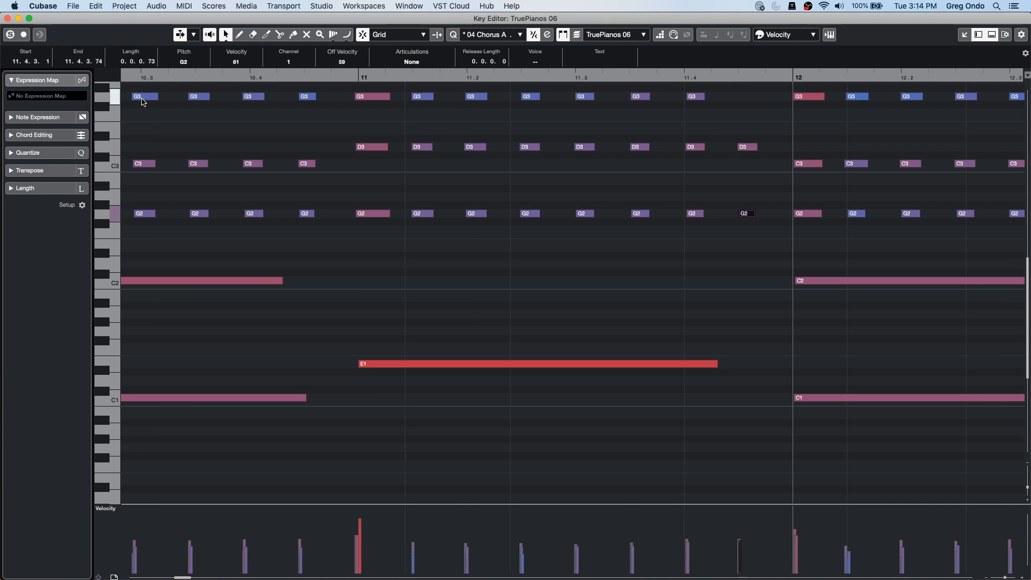
- Step the note selection forward from the last G2 note before bar 12 to the C3 note before beat 12.3, and close the Key Editor
{"action": "key", "text": "Right"}
{"action": "key", "text": "Right"}
{"action": "key", "text": "Right"}
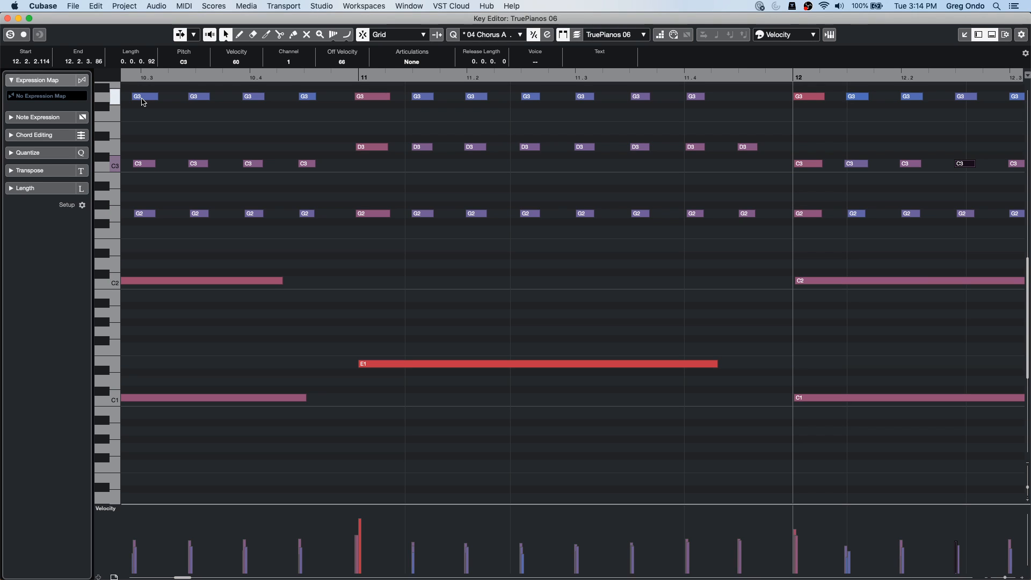
{"action": "left_click", "coordinate": [7, 19]}
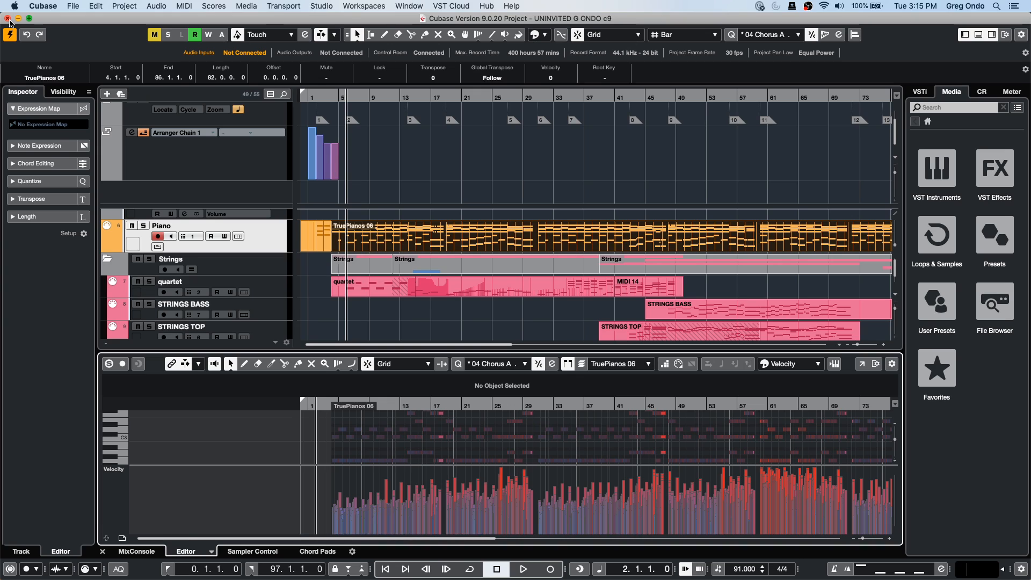
- Open the first part of the quartet track in a separate Key Editor window and select all its E1 and G#1 notes
{"action": "left_click", "coordinate": [376, 289]}
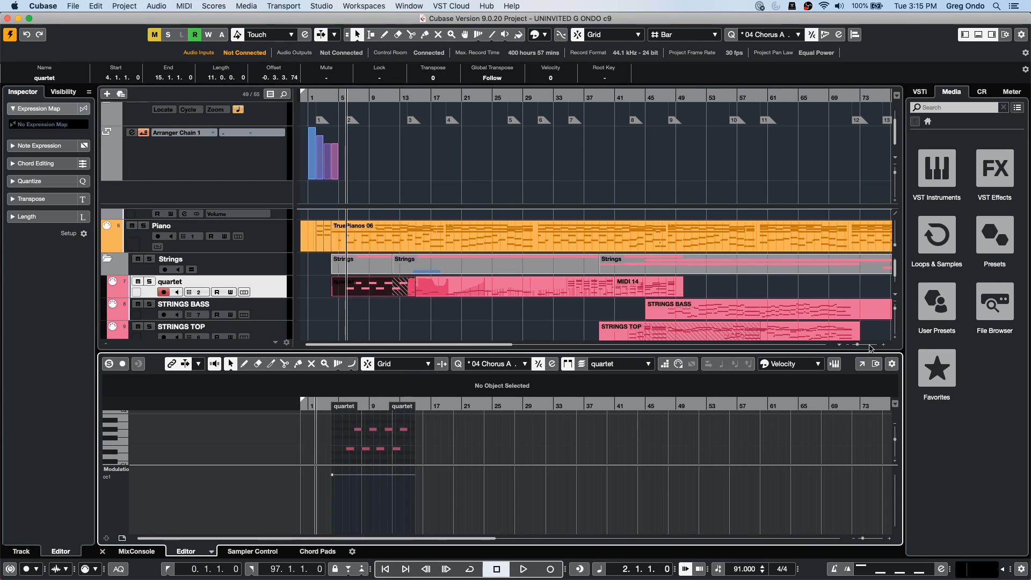
{"action": "left_click", "coordinate": [861, 365]}
{"action": "left_click_drag", "start_coordinate": [311, 76], "coordinate": [311, 45]}
{"action": "left_click_drag", "start_coordinate": [357, 227], "coordinate": [674, 365]}
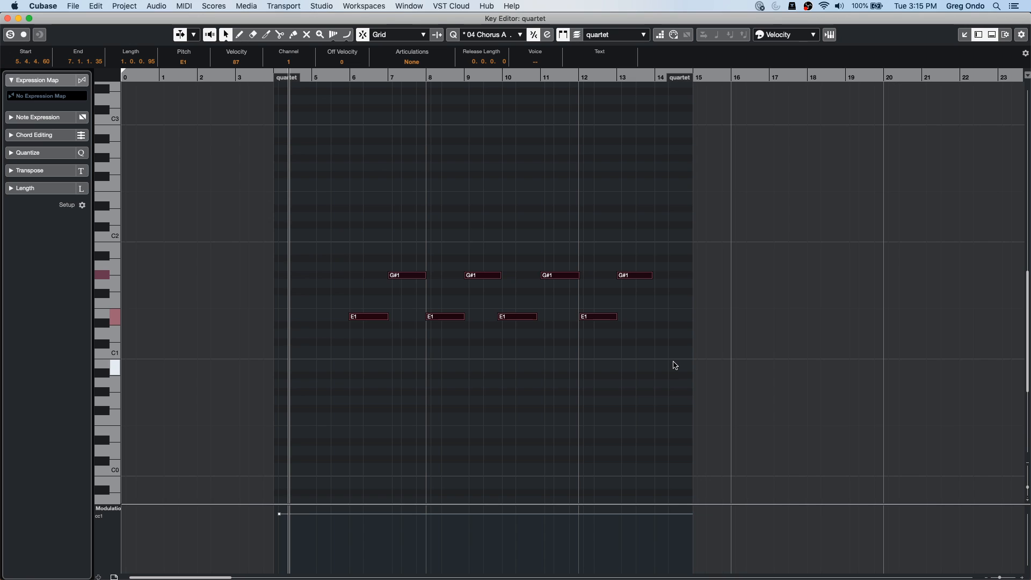
- Duplicate the selected E1 and G#1 notes repeatedly so the pattern runs on well past the end of the part
{"action": "key", "text": "alt+d"}
{"action": "key", "text": "alt+d"}
{"action": "key", "text": "alt+d"}
{"action": "key", "text": "alt+d"}
{"action": "key", "text": "alt+d"}
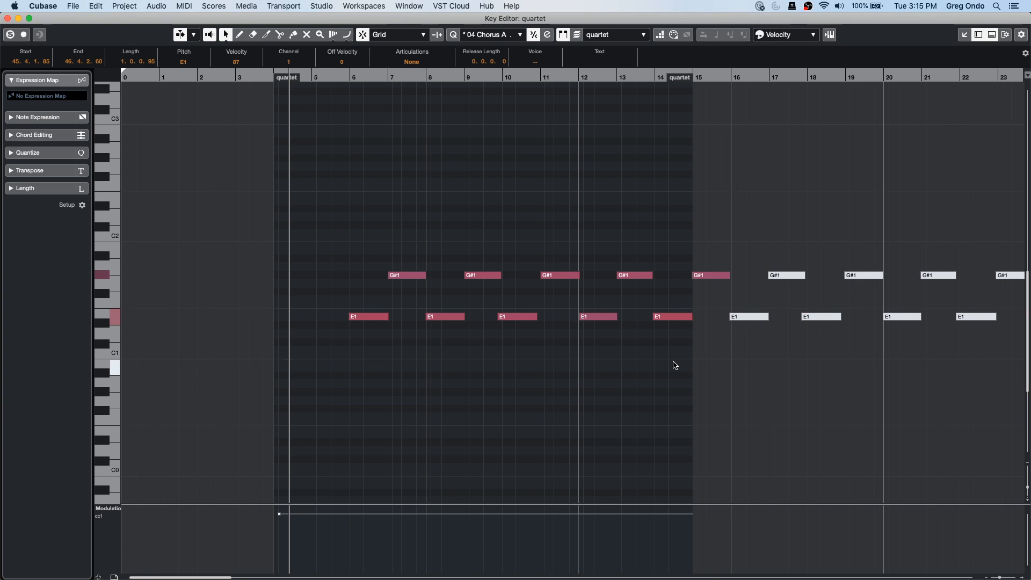
{"action": "key", "text": "alt+d"}
{"action": "key", "text": "alt+d"}
{"action": "key", "text": "alt+d"}
{"action": "key", "text": "alt+d"}
{"action": "key", "text": "alt+d"}
{"action": "key", "text": "alt+d"}
{"action": "key", "text": "alt+d"}
{"action": "key", "text": "alt+d"}
{"action": "key", "text": "alt+d"}
{"action": "key", "text": "alt+d"}
{"action": "key", "text": "alt+d"}
{"action": "key", "text": "alt+d"}
- Deselect all notes and undo the duplications in the quartet part
{"action": "key", "text": "super+shift+a"}
{"action": "key", "text": "super+z"}
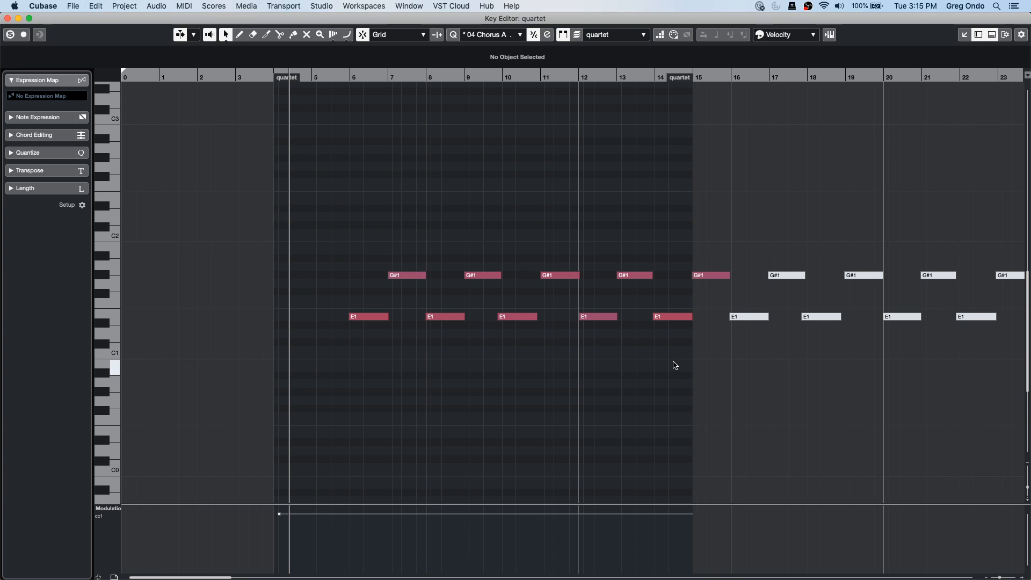
{"action": "key", "text": "super+z"}
{"action": "key", "text": "super+z"}
{"action": "key", "text": "super+z"}
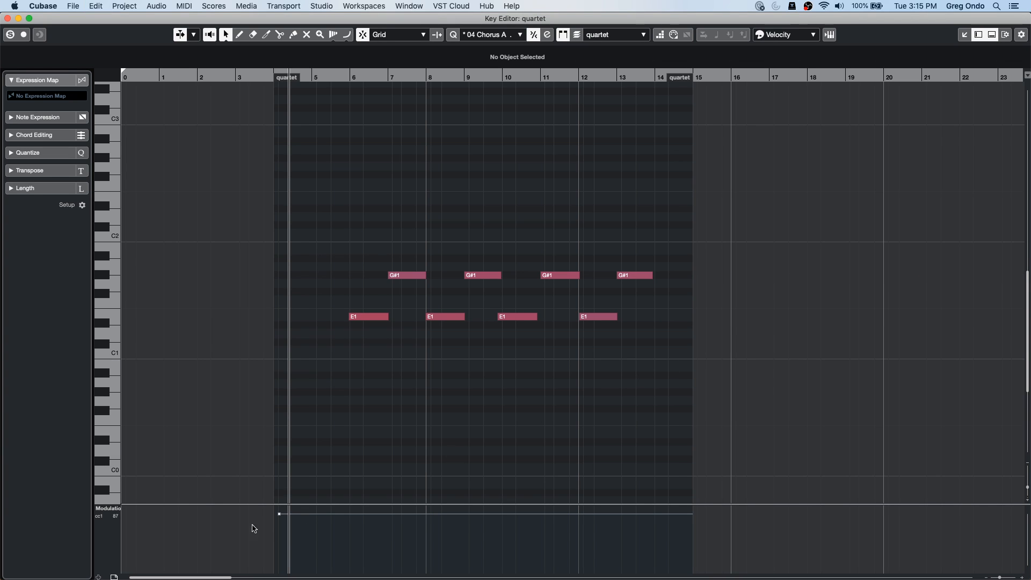
- Open the quartet part in the Drum Editor and set it to show all drum sounds
{"action": "left_click", "coordinate": [189, 7]}
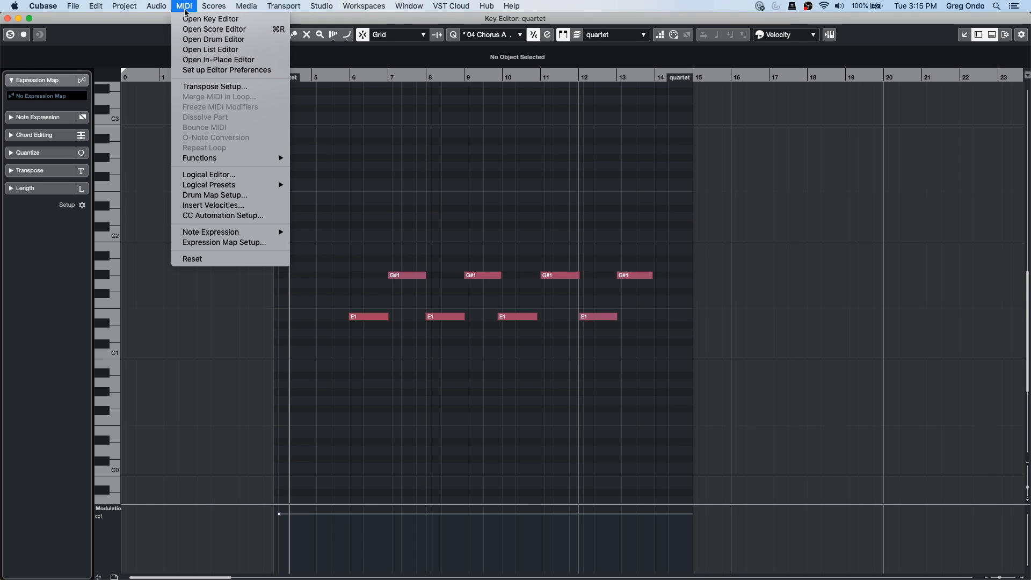
{"action": "left_click", "coordinate": [216, 37]}
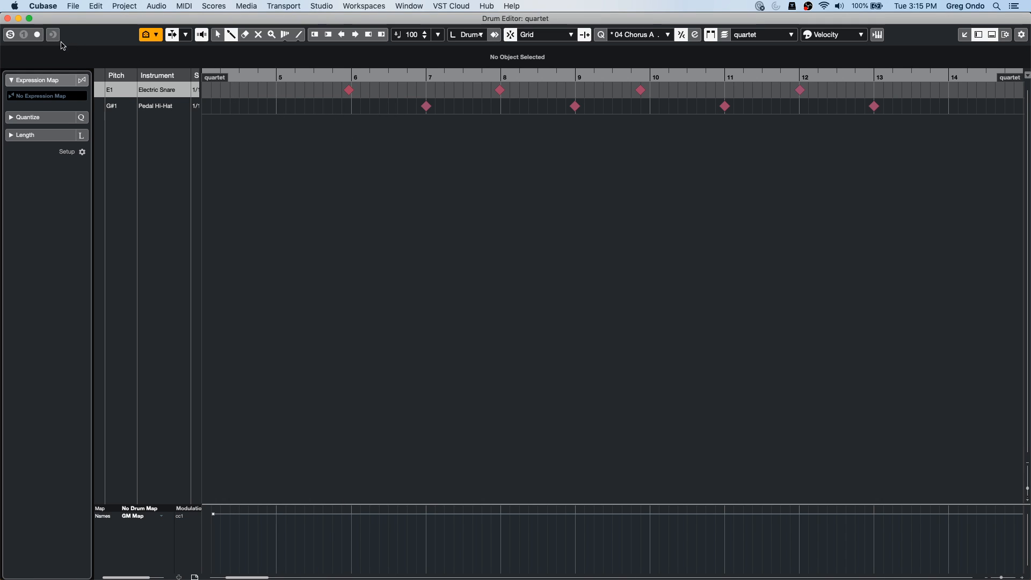
{"action": "left_click", "coordinate": [157, 35]}
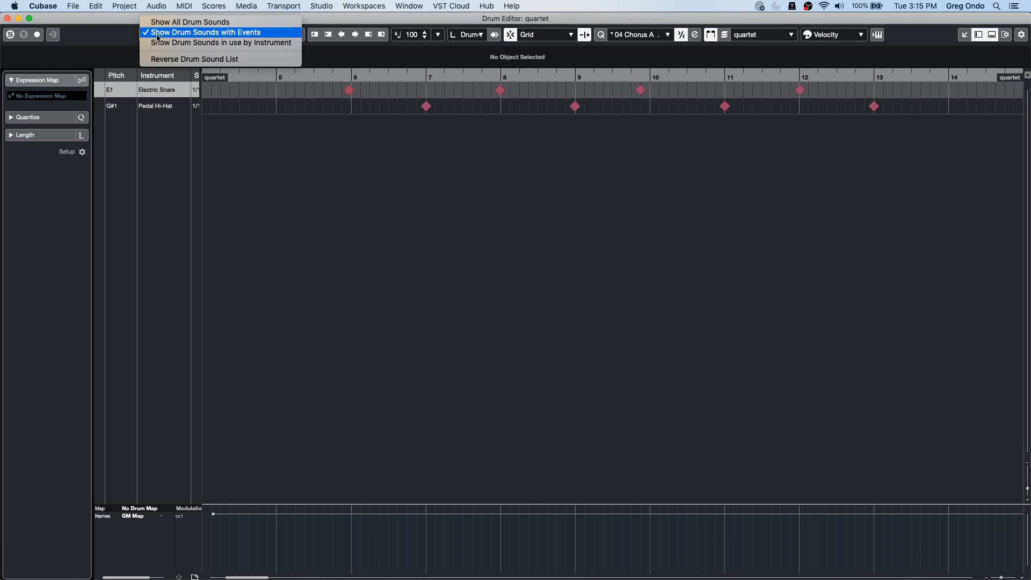
{"action": "left_click", "coordinate": [182, 22]}
- Draw runs of notes for Ride Cymbal 1 and 2, High and Low Middle Tom, Cowbell, Splash Cymbal and Tambourine between bars 6 and 11
{"action": "left_click_drag", "start_coordinate": [345, 331], "coordinate": [609, 331]}
{"action": "left_click_drag", "start_coordinate": [508, 283], "coordinate": [703, 283]}
{"action": "left_click", "coordinate": [466, 412]}
{"action": "left_click_drag", "start_coordinate": [452, 396], "coordinate": [466, 396]}
{"action": "left_click_drag", "start_coordinate": [577, 380], "coordinate": [681, 380]}
{"action": "left_click", "coordinate": [728, 396]}
{"action": "left_click_drag", "start_coordinate": [573, 460], "coordinate": [610, 460]}
{"action": "left_click_drag", "start_coordinate": [349, 267], "coordinate": [720, 267]}
{"action": "mouse_move", "coordinate": [339, 76]}
{"action": "left_mouse_down"}
{"action": "mouse_move", "coordinate": [338, 99]}
{"action": "mouse_move", "coordinate": [340, 58]}
{"action": "left_mouse_up"}
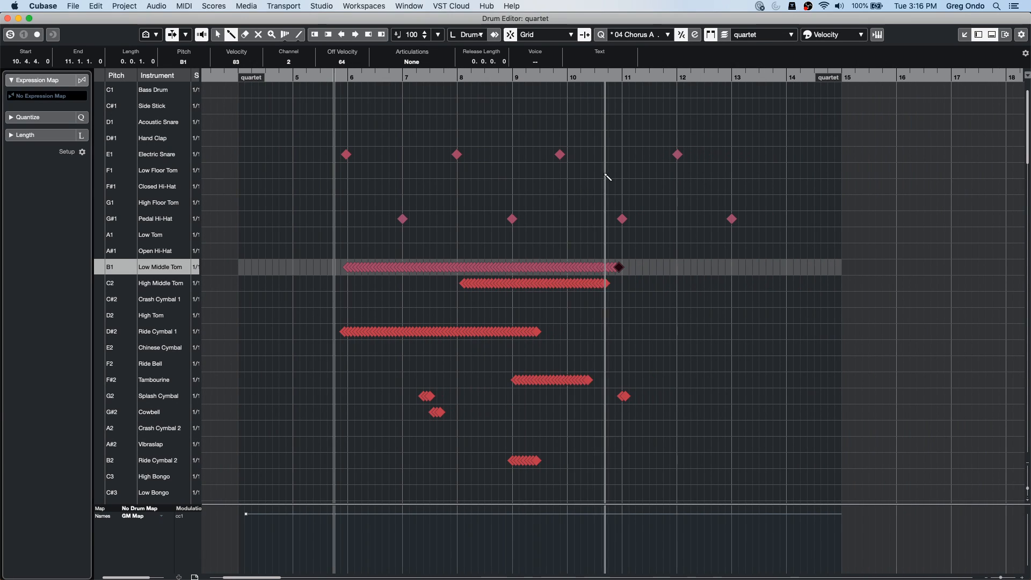
- Copy the snare, hi-hat and middle tom notes between about bars 9 and 13 to about bar 15, enlarging the part, and undo the copy
{"action": "right_click", "coordinate": [533, 122]}
{"action": "left_click", "coordinate": [534, 122]}
{"action": "left_click_drag", "start_coordinate": [536, 121], "coordinate": [743, 307]}
{"action": "left_click_drag", "start_coordinate": [564, 288], "coordinate": [891, 283]}
{"action": "left_click", "coordinate": [614, 214]}
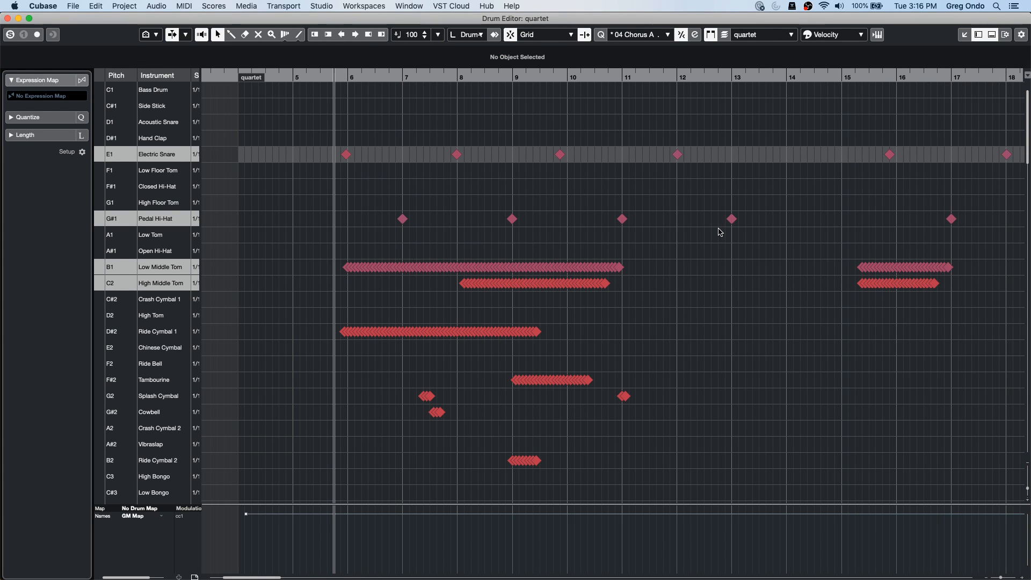
{"action": "key", "text": "super+z"}
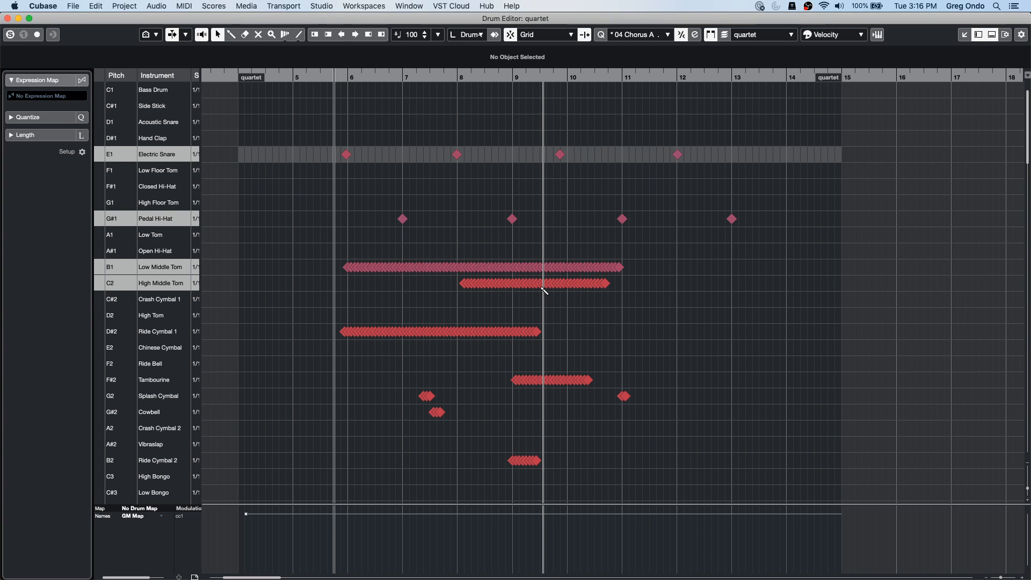
- Select the snare, hi-hat and middle tom notes between about bars 9 and 11, and add two High Middle Tom notes just after bar 11
{"action": "left_click_drag", "start_coordinate": [545, 242], "coordinate": [651, 297]}
{"action": "left_click_drag", "start_coordinate": [564, 302], "coordinate": [581, 215]}
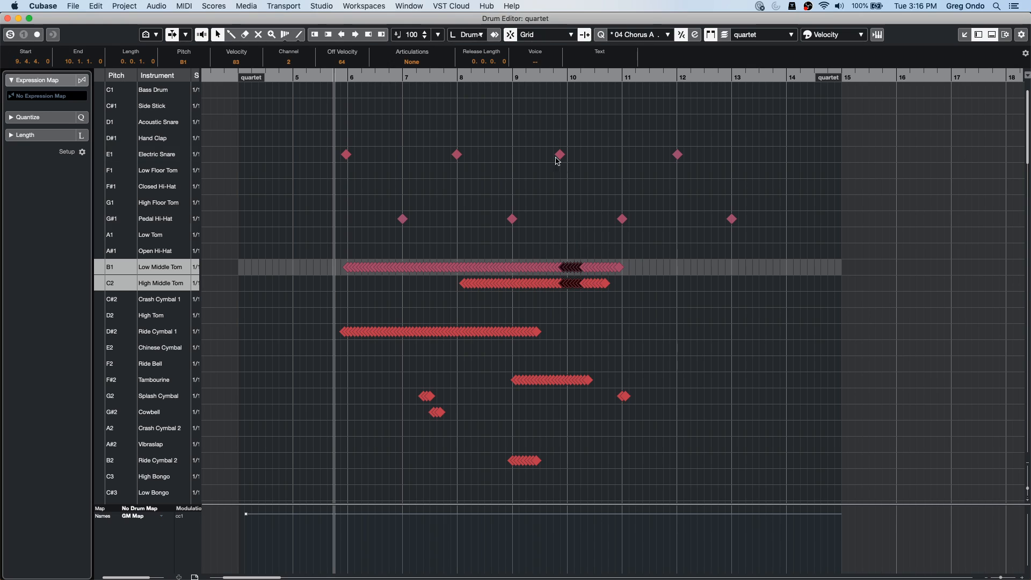
{"action": "left_click", "coordinate": [546, 143]}
{"action": "left_click_drag", "start_coordinate": [549, 130], "coordinate": [649, 312]}
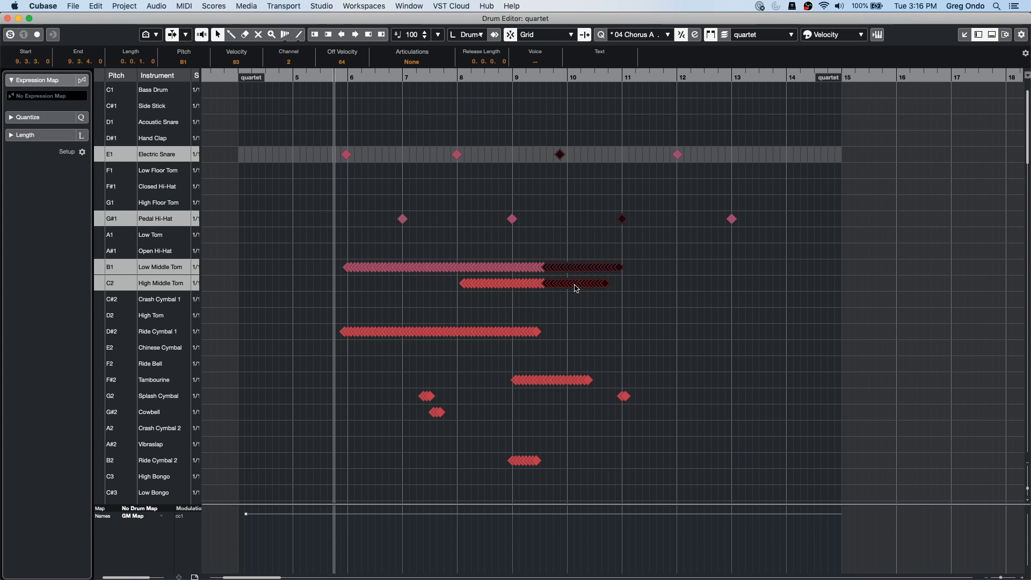
{"action": "left_click", "coordinate": [636, 283], "text": "alt"}
{"action": "left_click", "coordinate": [647, 284], "text": "alt"}
{"action": "left_click", "coordinate": [666, 287], "text": "alt"}
{"action": "left_click", "coordinate": [667, 285], "text": "alt"}
- Copy the snare, hi-hat and middle tom notes from just before bar 9 up to bar 11 to bar 13, enlarging the part
{"action": "left_click_drag", "start_coordinate": [505, 125], "coordinate": [625, 304]}
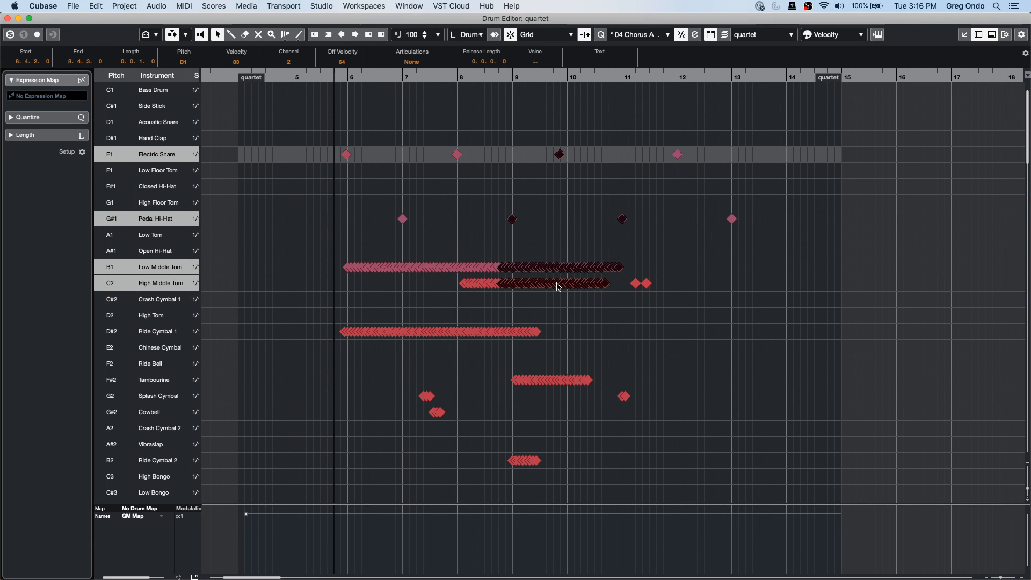
{"action": "left_click_drag", "start_coordinate": [558, 287], "coordinate": [794, 284]}
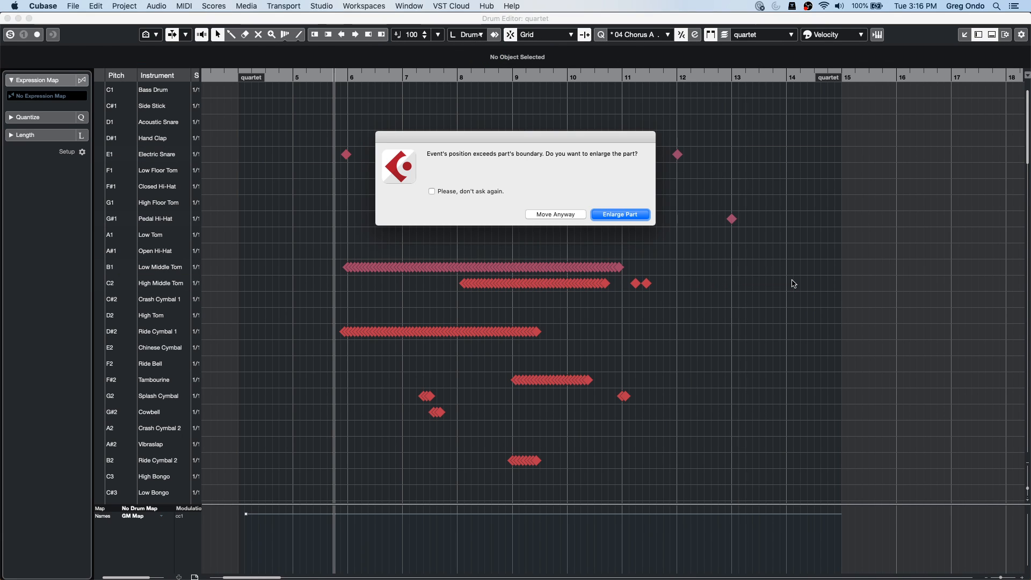
{"action": "left_click", "coordinate": [645, 216]}
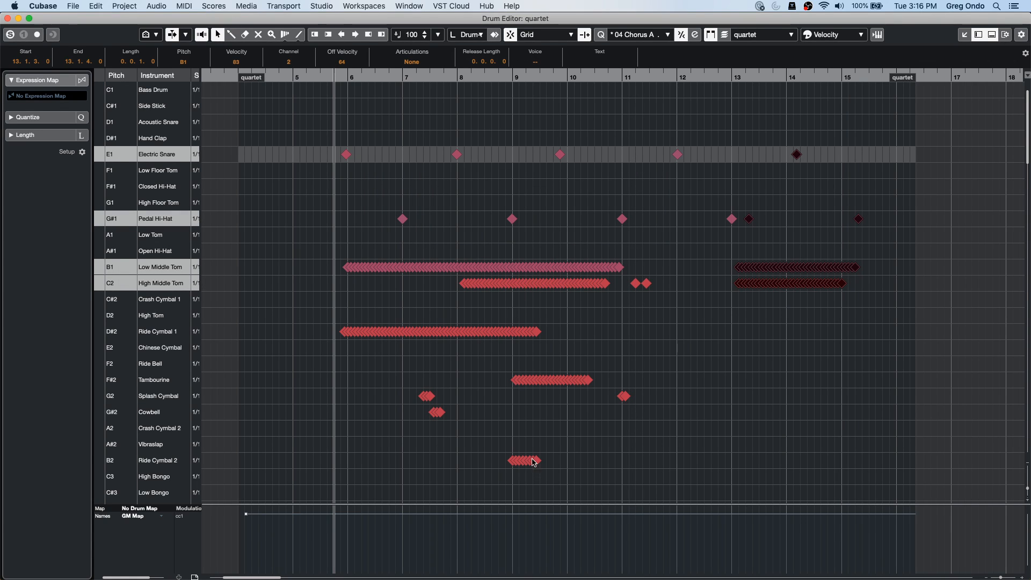
- Copy the Ride Cymbal 1, Tambourine and Ride Cymbal 2 notes around bar 9 to about bar 12, and undo the copy
{"action": "left_click_drag", "start_coordinate": [503, 478], "coordinate": [597, 324]}
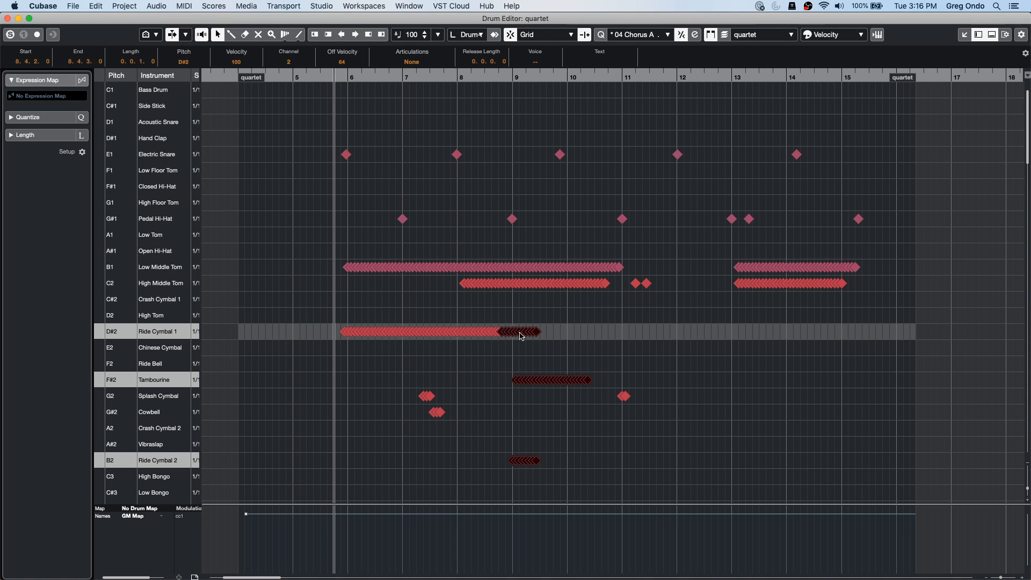
{"action": "left_click_drag", "start_coordinate": [521, 336], "coordinate": [720, 333]}
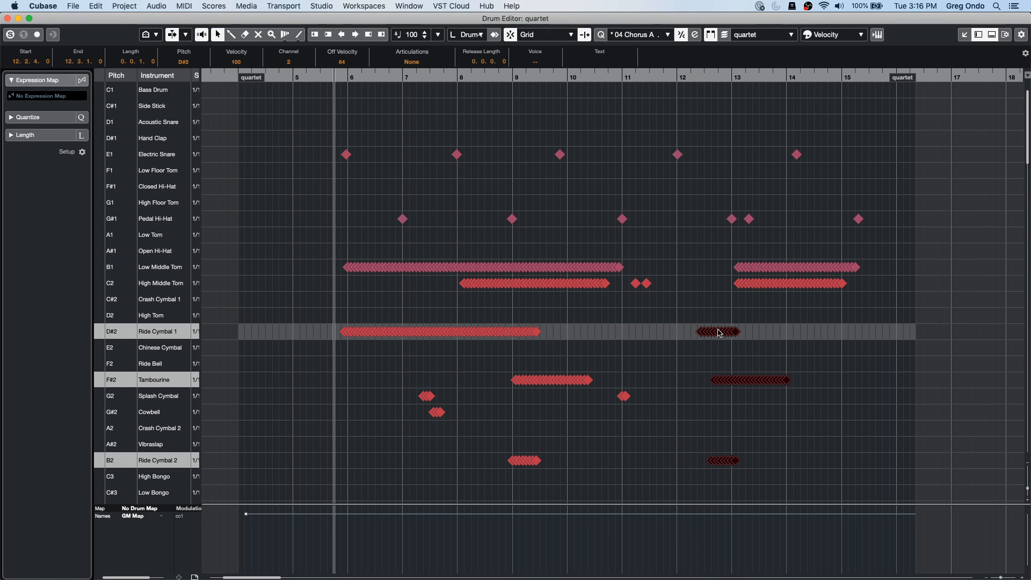
{"action": "key", "text": "super+z"}
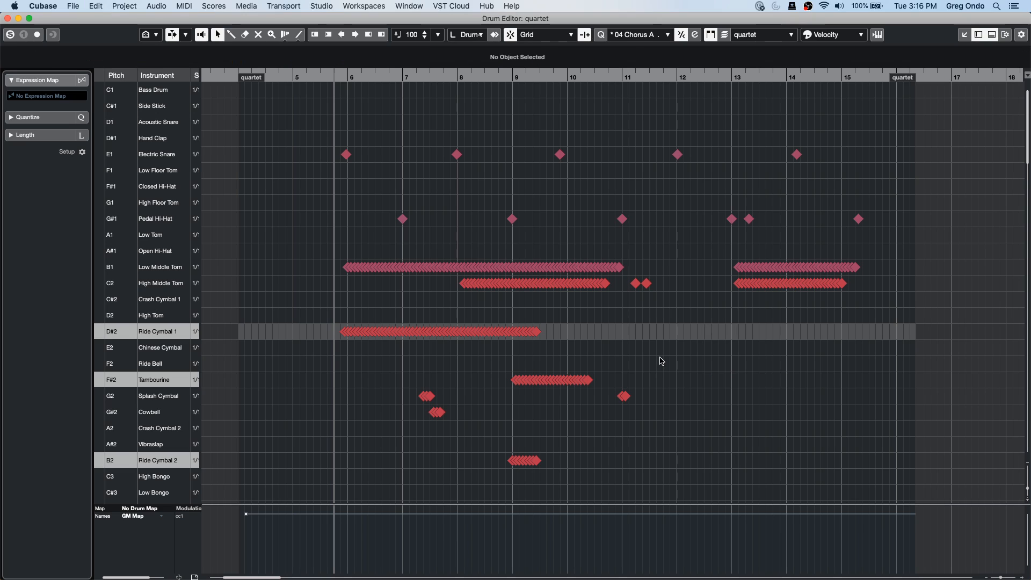
- Undo all the remaining drum notes that were drawn and copied in the quartet part
{"action": "key", "text": "super+z"}
{"action": "key", "text": "super+z"}
{"action": "key", "text": "super+z"}
{"action": "key", "text": "super+z"}
{"action": "key", "text": "super+z"}
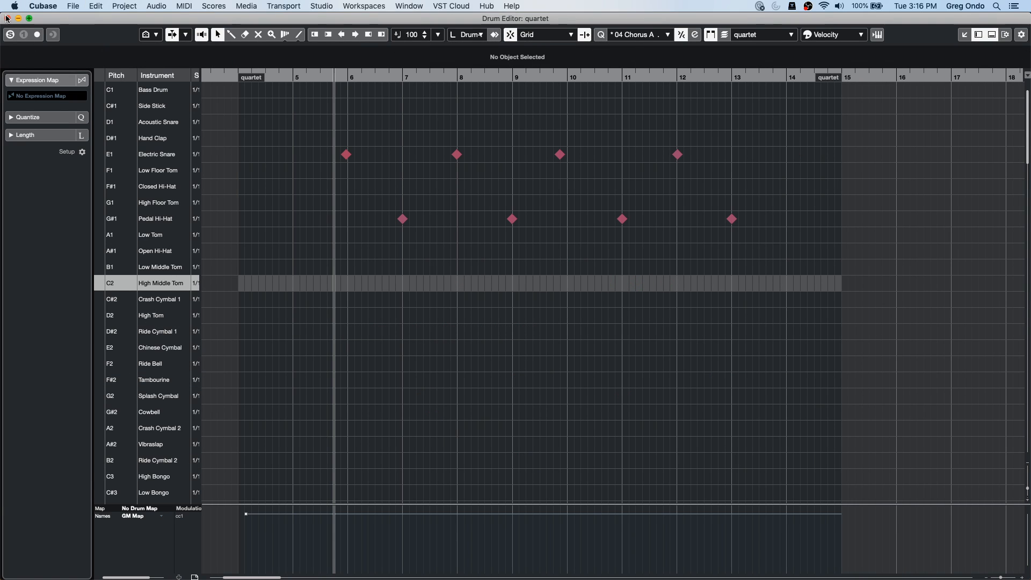
{"action": "key", "text": "super+z"}
{"action": "key", "text": "super+z"}
{"action": "key", "text": "super+z"}
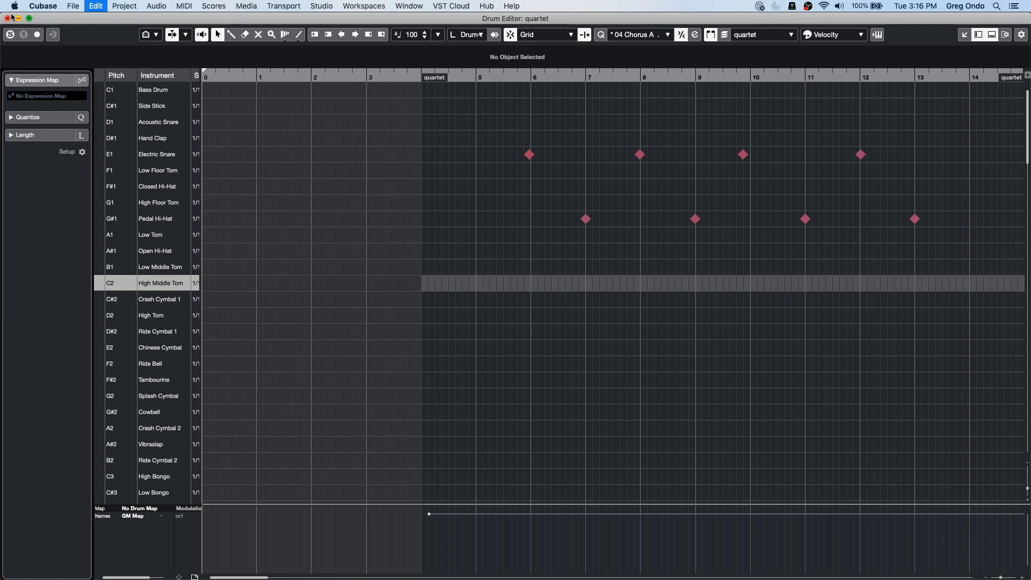
- Close the Drum Editor and Key Editor windows to return to the project
{"action": "left_click", "coordinate": [7, 18]}
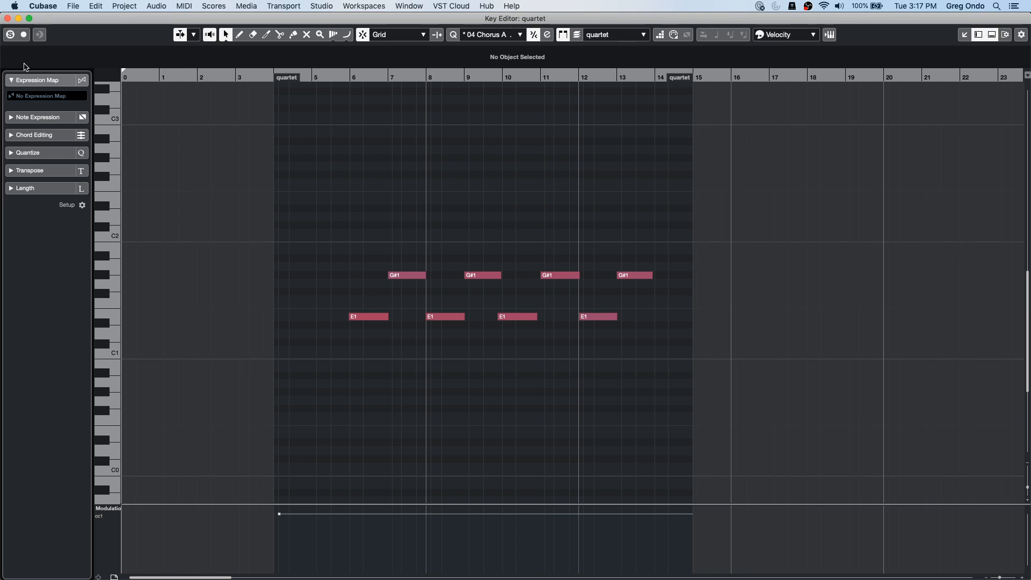
{"action": "left_click", "coordinate": [7, 18]}
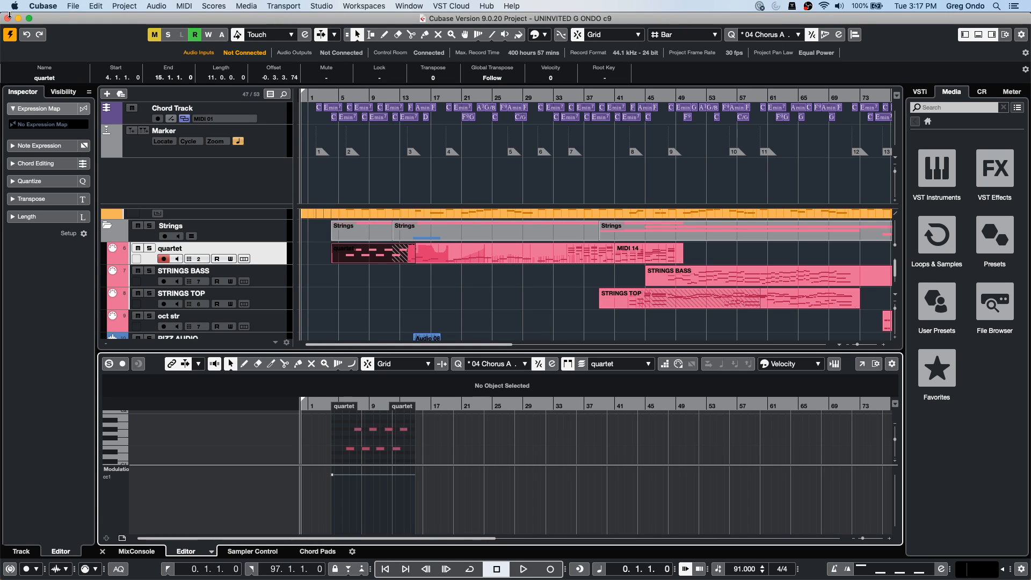
{"action": "left_click", "coordinate": [322, 6]}
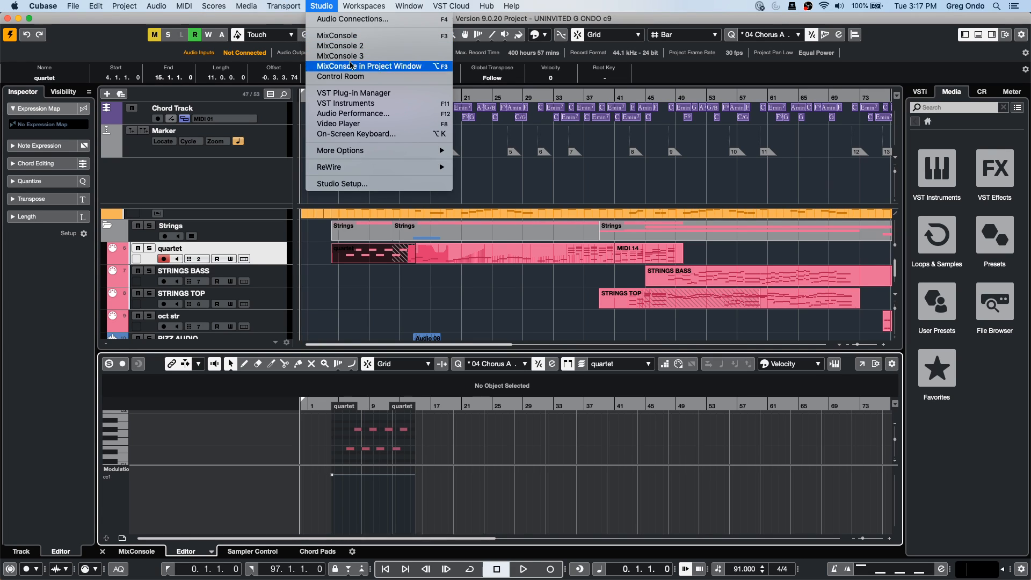
{"action": "left_click", "coordinate": [420, 324]}
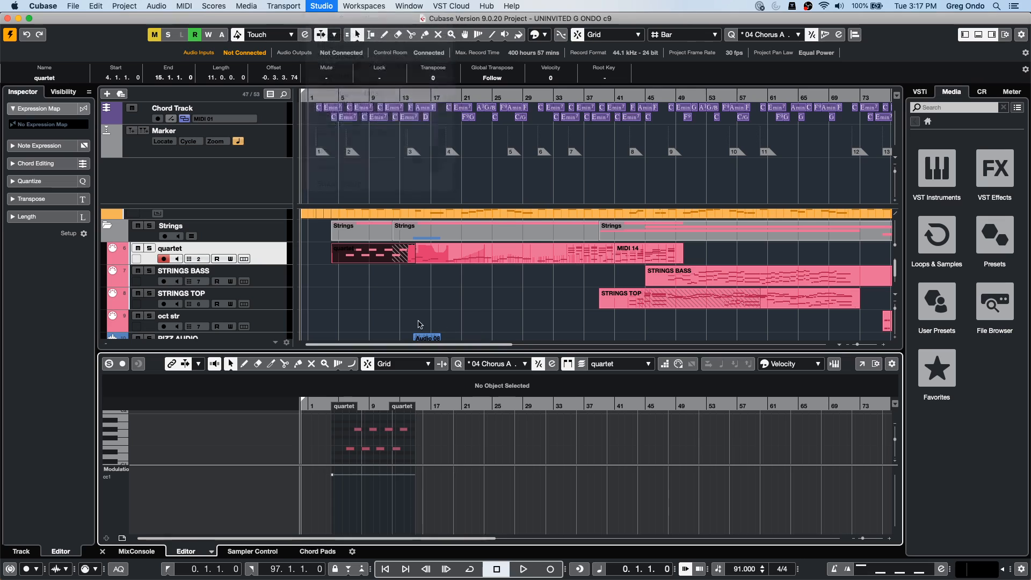
- Select the PIZZ AUDIO track and open the effect selector for its first insert slot
{"action": "left_click", "coordinate": [277, 255]}
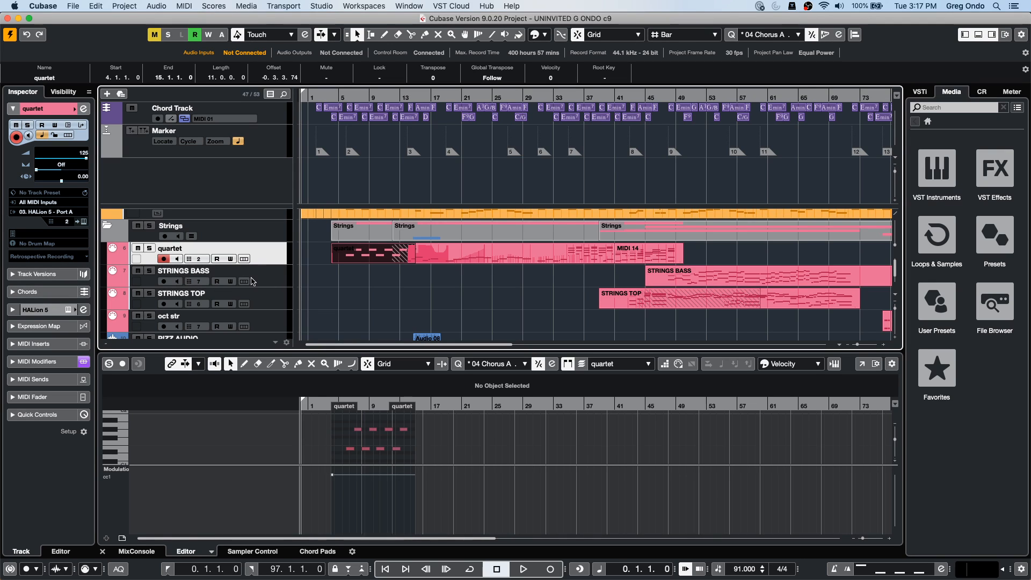
{"action": "scroll", "coordinate": [236, 269], "scroll_direction": "down", "scroll_amount": 1}
{"action": "scroll", "coordinate": [236, 270], "scroll_direction": "down", "scroll_amount": 2}
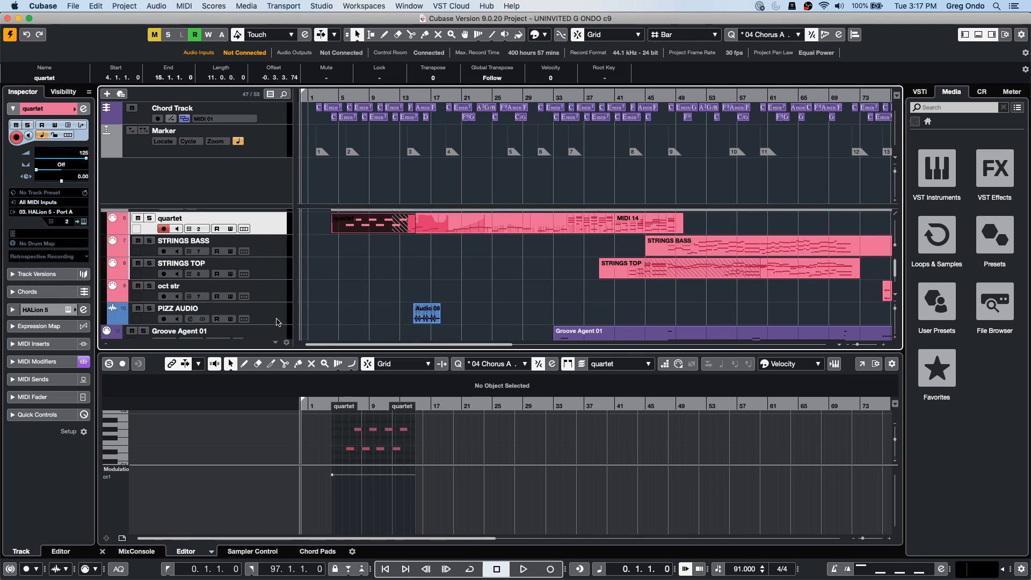
{"action": "left_click", "coordinate": [237, 311]}
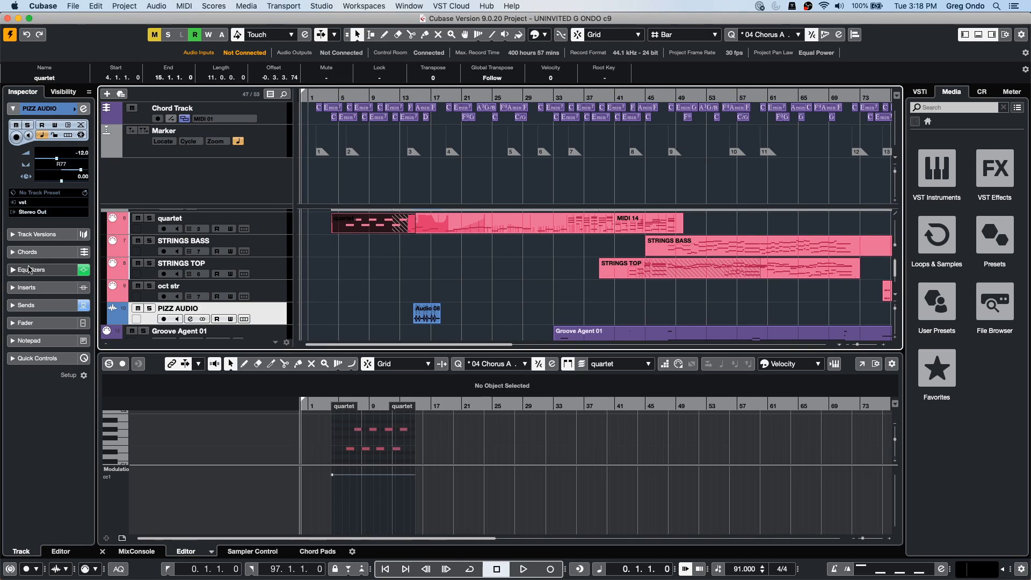
{"action": "left_click", "coordinate": [36, 287]}
{"action": "left_click", "coordinate": [27, 199]}
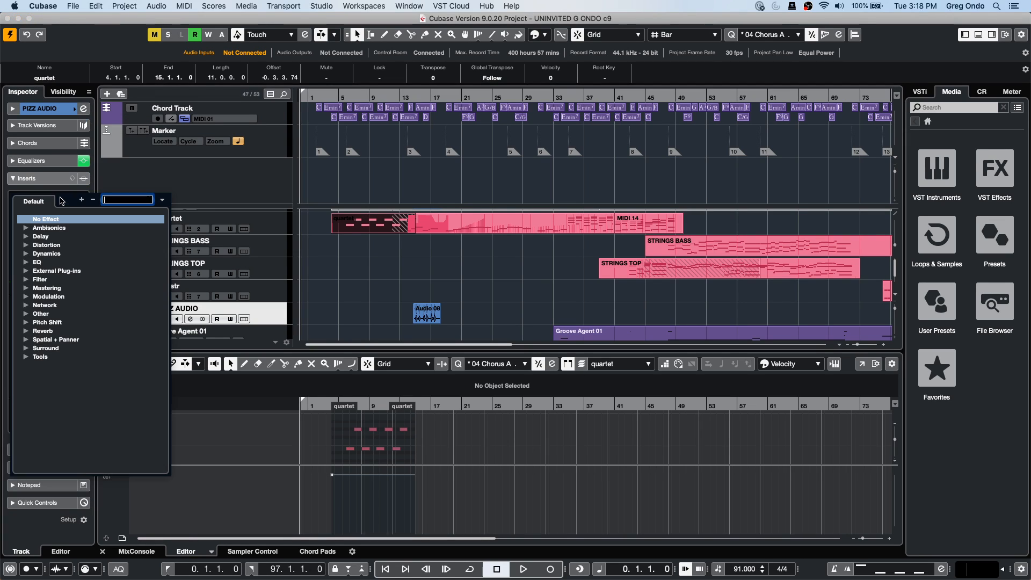
- Expand the Ambisonics, EQ, Pitch Shift, Network, Modulation and Mastering categories to examine their insert effects
{"action": "left_click", "coordinate": [26, 229]}
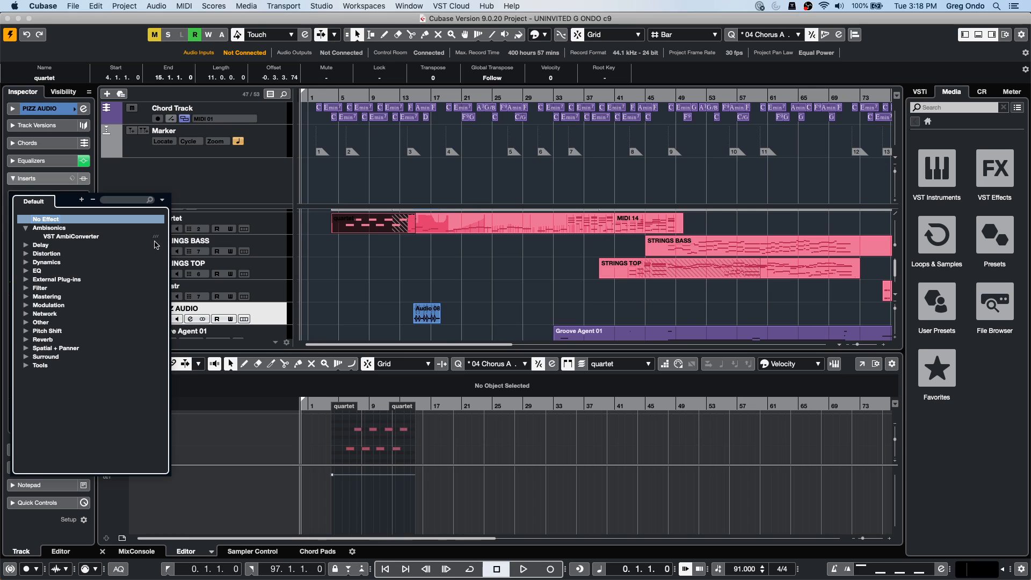
{"action": "left_click", "coordinate": [25, 271]}
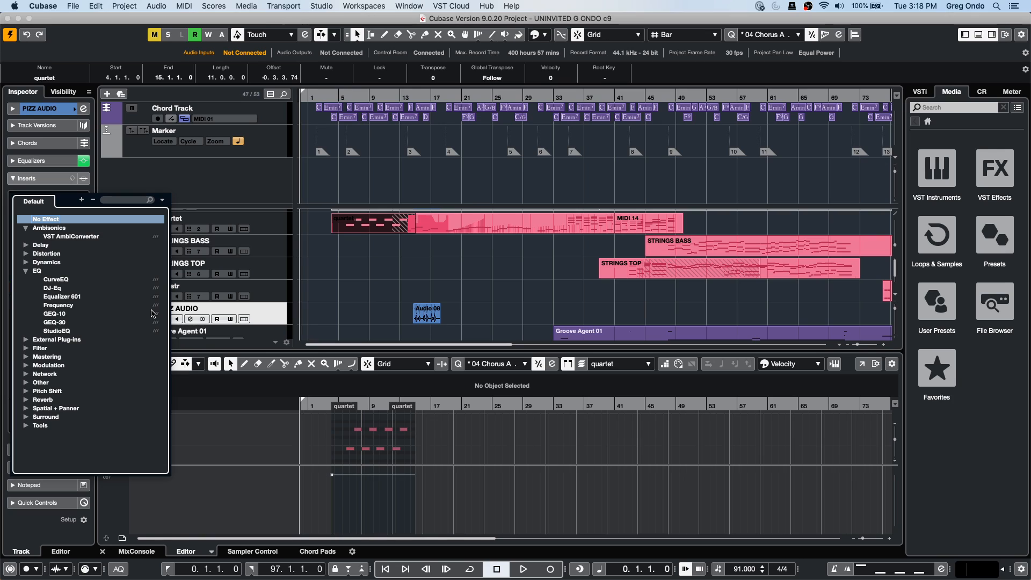
{"action": "left_click", "coordinate": [26, 391]}
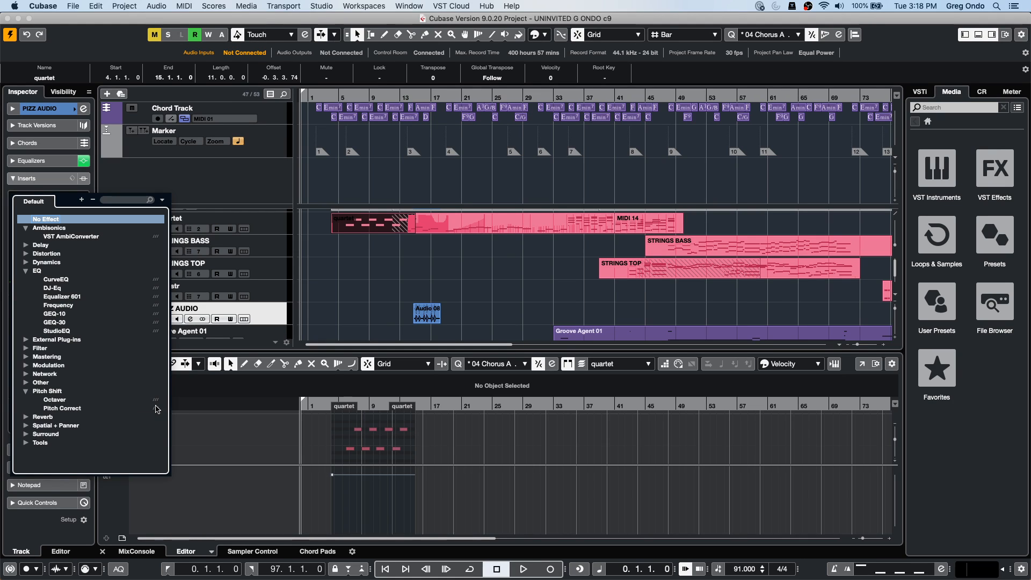
{"action": "left_click", "coordinate": [26, 375]}
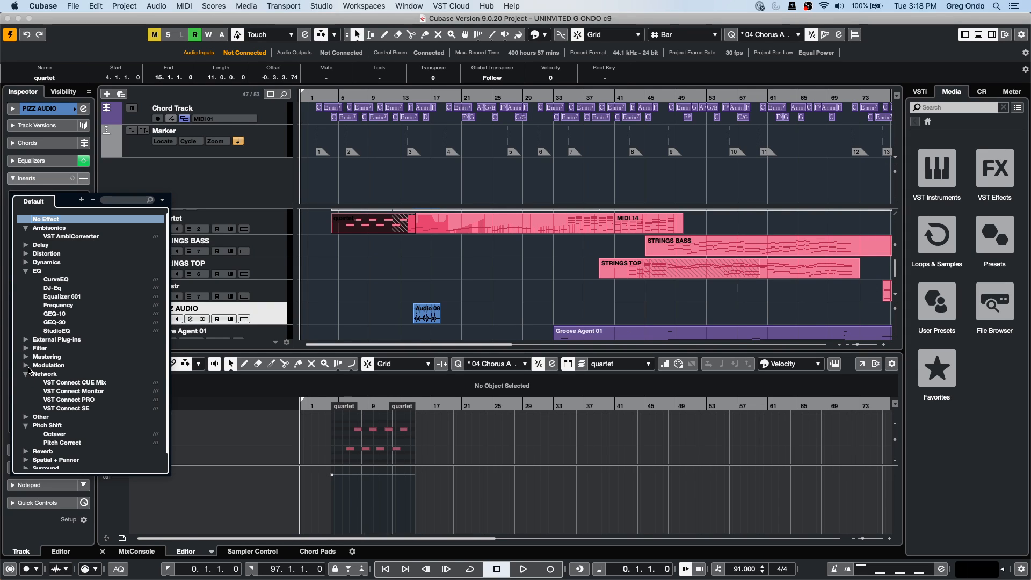
{"action": "left_click", "coordinate": [28, 366]}
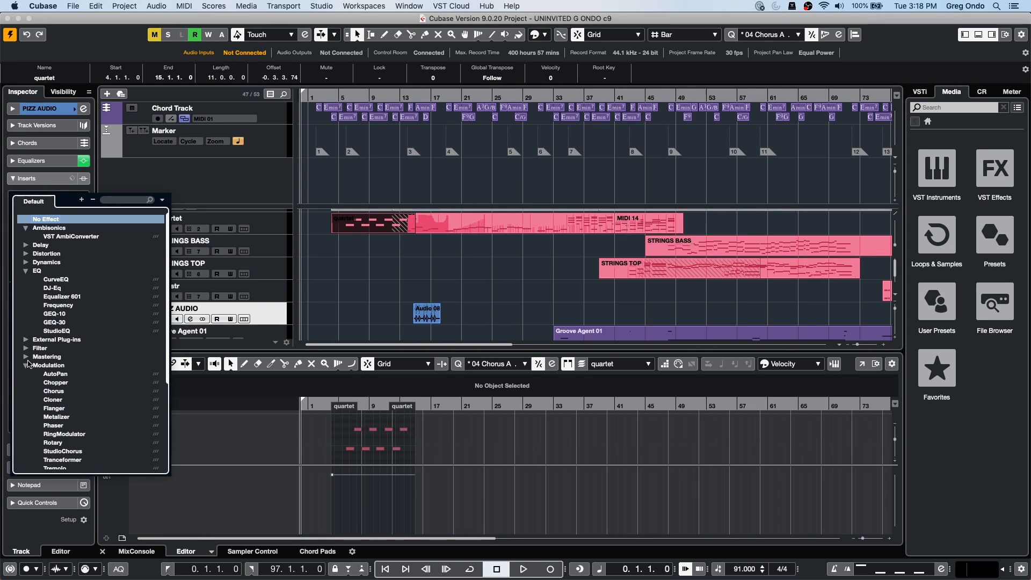
{"action": "left_click", "coordinate": [26, 357]}
{"action": "scroll", "coordinate": [146, 400], "scroll_direction": "down", "scroll_amount": 5}
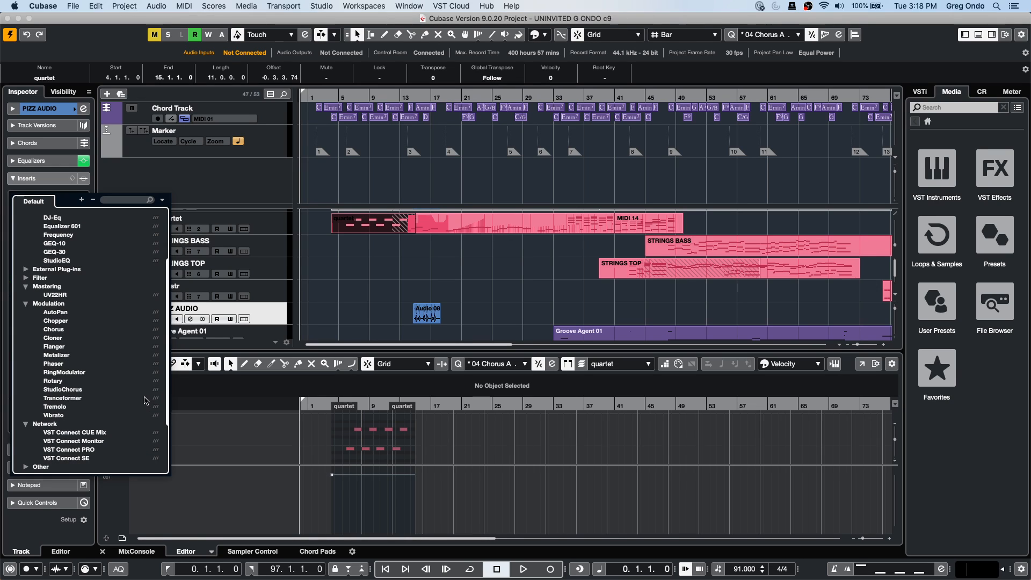
- Expand the External Plug-ins, Filter, Dynamics, Distortion and Delay categories to view the plug-ins in each
{"action": "left_click", "coordinate": [26, 269]}
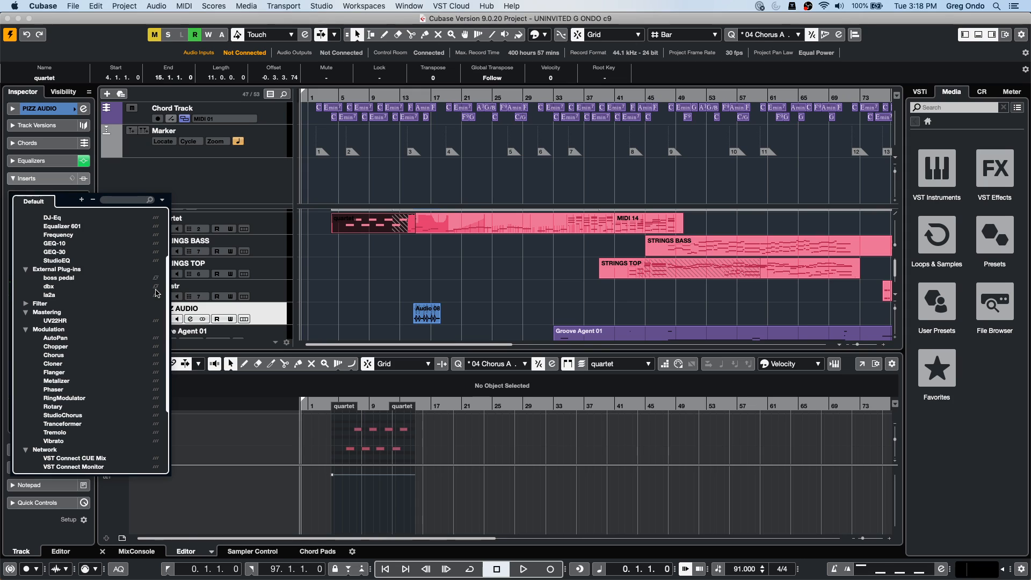
{"action": "left_click", "coordinate": [27, 304]}
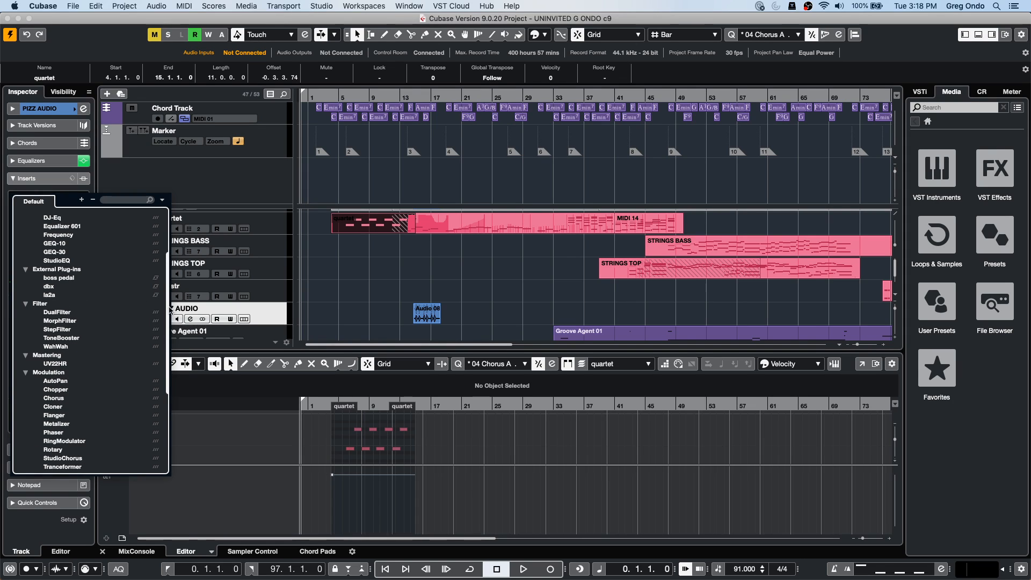
{"action": "scroll", "coordinate": [27, 349], "scroll_direction": "up", "scroll_amount": 3}
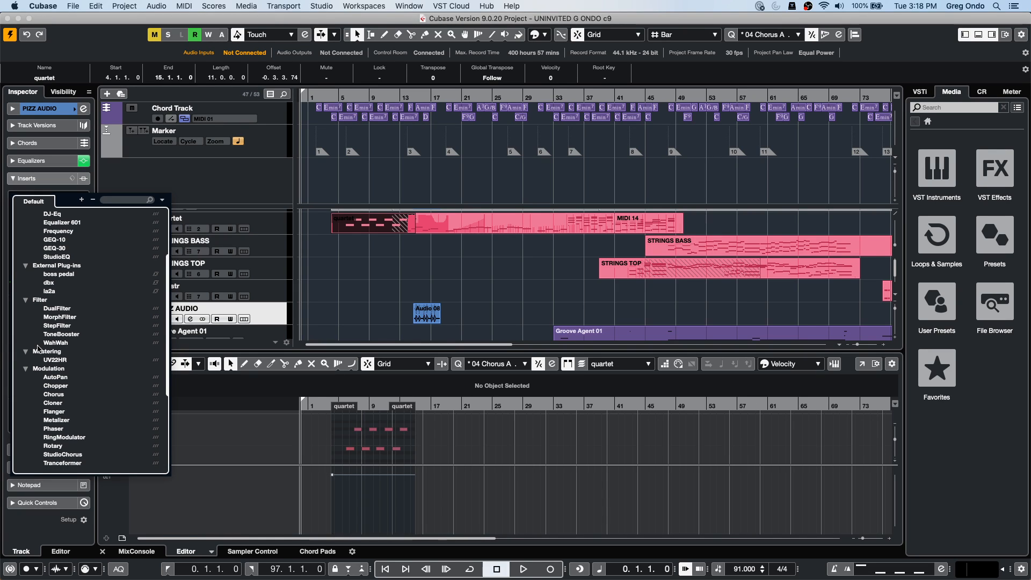
{"action": "scroll", "coordinate": [37, 349], "scroll_direction": "up", "scroll_amount": 2}
{"action": "left_click", "coordinate": [27, 263]}
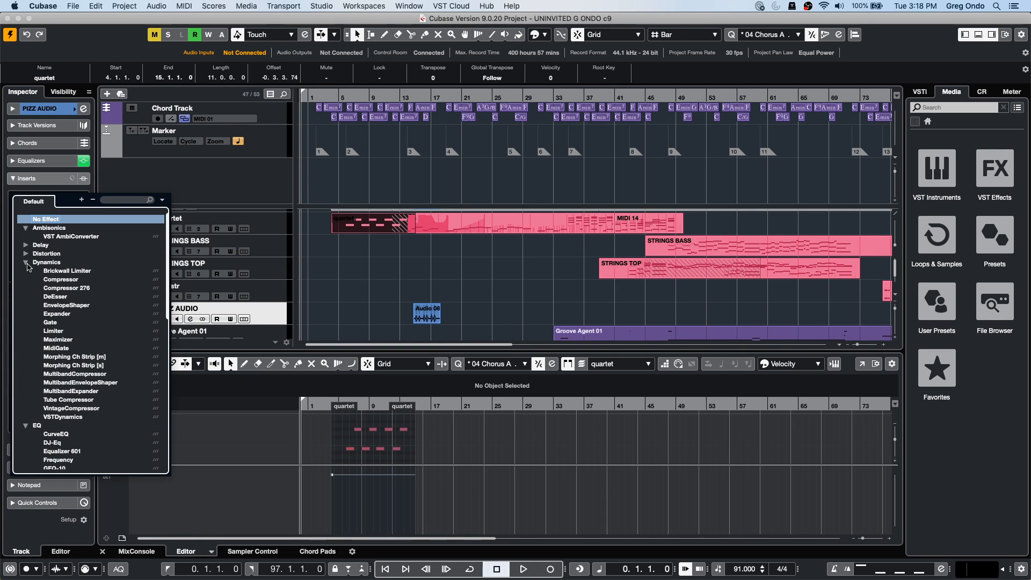
{"action": "left_click", "coordinate": [27, 254]}
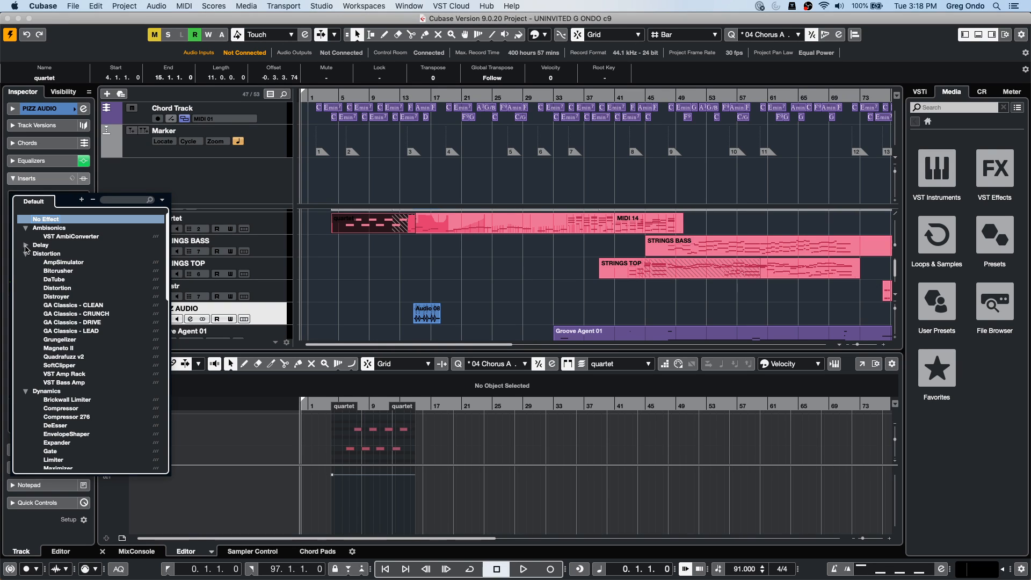
{"action": "left_click", "coordinate": [26, 246]}
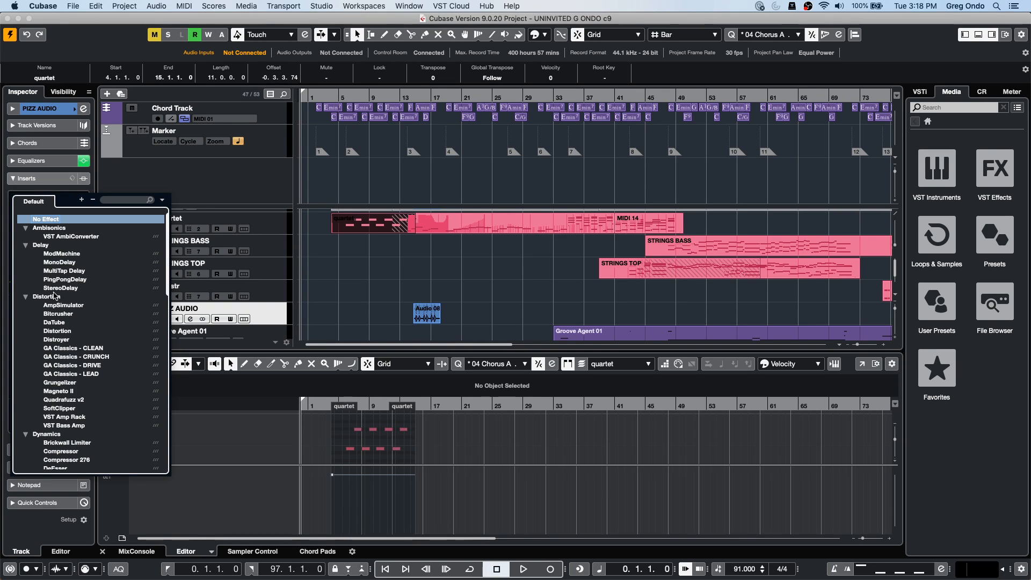
- Look through the fully expanded effects list from Dynamics to Network, and close the selector without choosing an effect
{"action": "scroll", "coordinate": [56, 299], "scroll_direction": "down", "scroll_amount": 9}
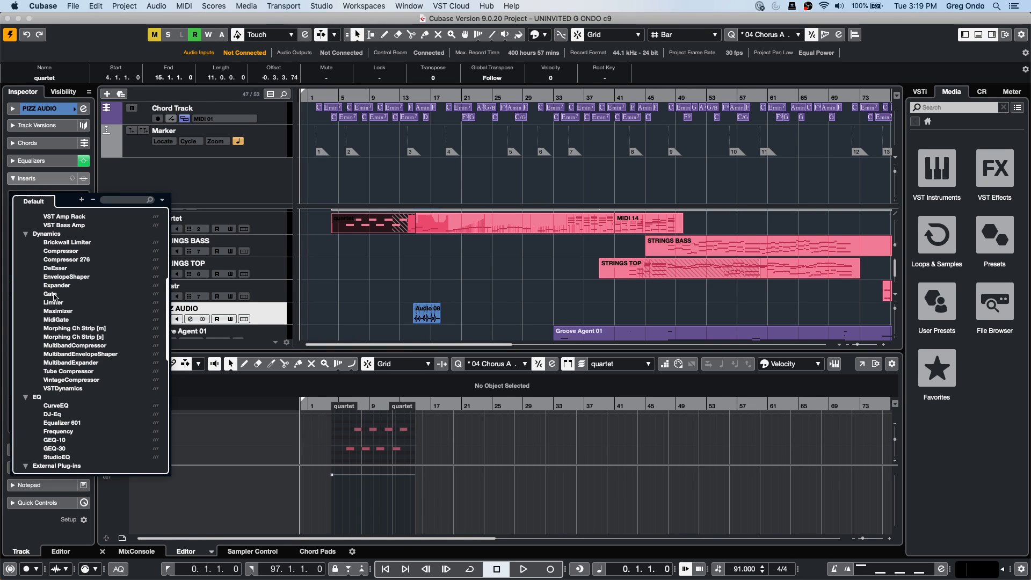
{"action": "scroll", "coordinate": [55, 297], "scroll_direction": "down", "scroll_amount": 3}
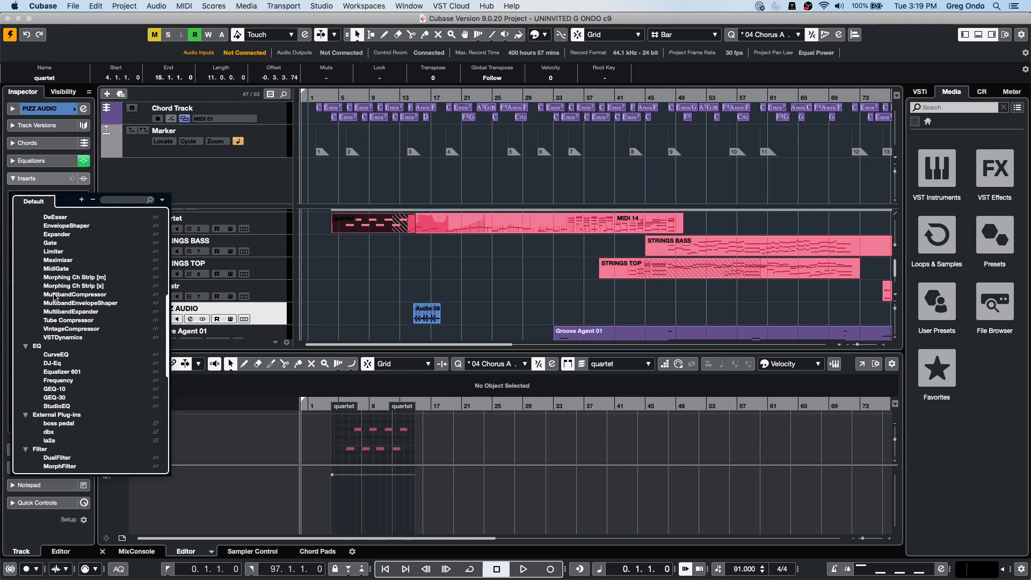
{"action": "scroll", "coordinate": [55, 298], "scroll_direction": "down", "scroll_amount": 2}
{"action": "scroll", "coordinate": [56, 297], "scroll_direction": "down", "scroll_amount": 4}
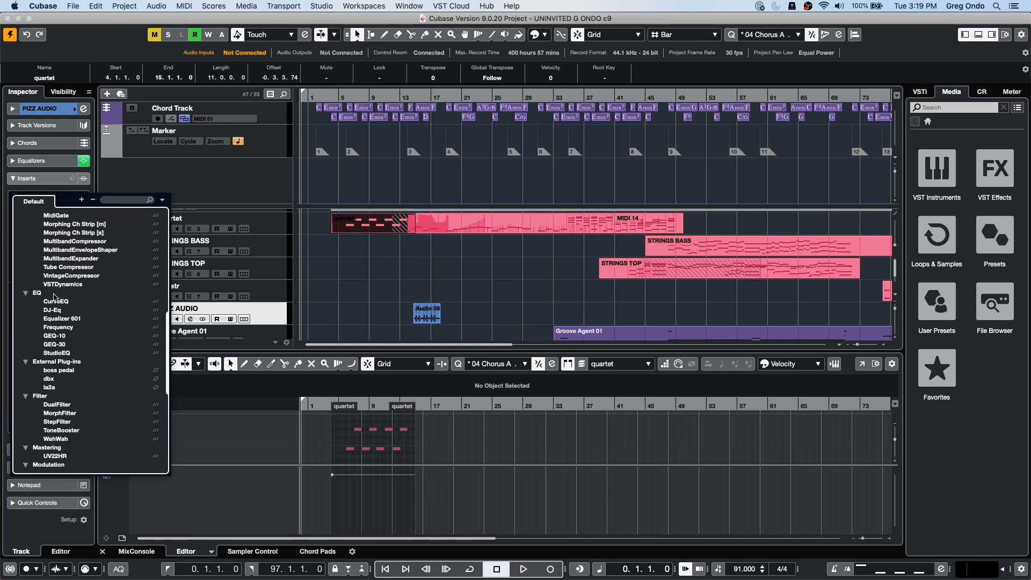
{"action": "scroll", "coordinate": [55, 297], "scroll_direction": "down", "scroll_amount": 3}
{"action": "scroll", "coordinate": [55, 298], "scroll_direction": "down", "scroll_amount": 10}
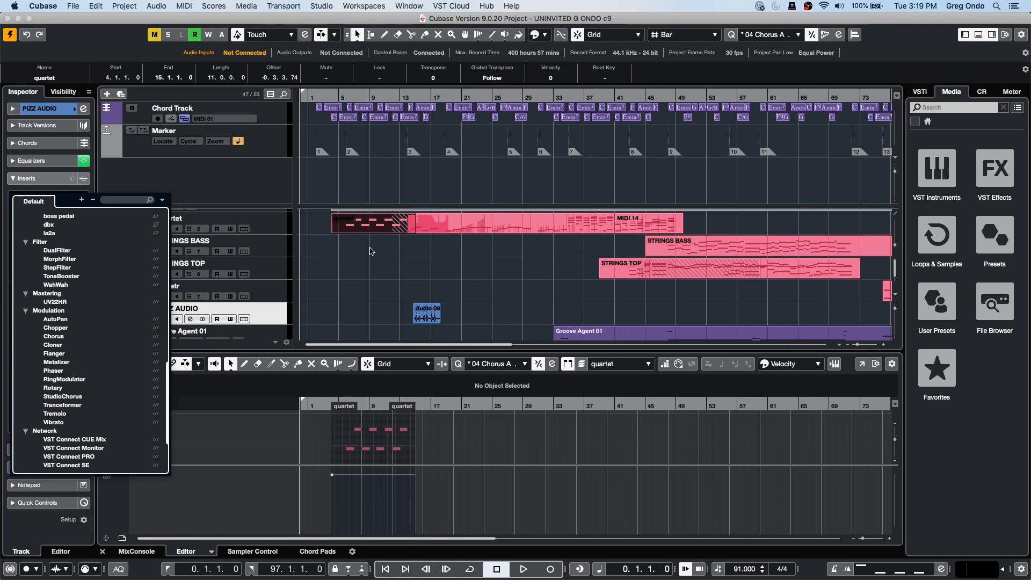
{"action": "left_click", "coordinate": [383, 264]}
- Enlarge the first vocal track and select its andrea_03 event at bar 5
{"action": "scroll", "coordinate": [382, 267], "scroll_direction": "down", "scroll_amount": 10}
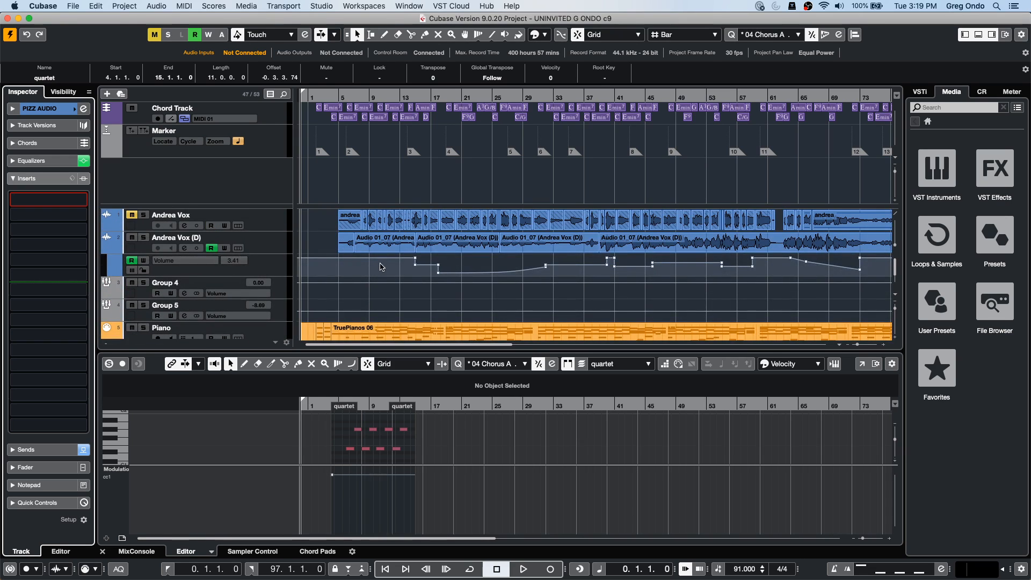
{"action": "left_click_drag", "start_coordinate": [278, 229], "coordinate": [272, 272]}
{"action": "left_click_drag", "start_coordinate": [355, 97], "coordinate": [434, 177]}
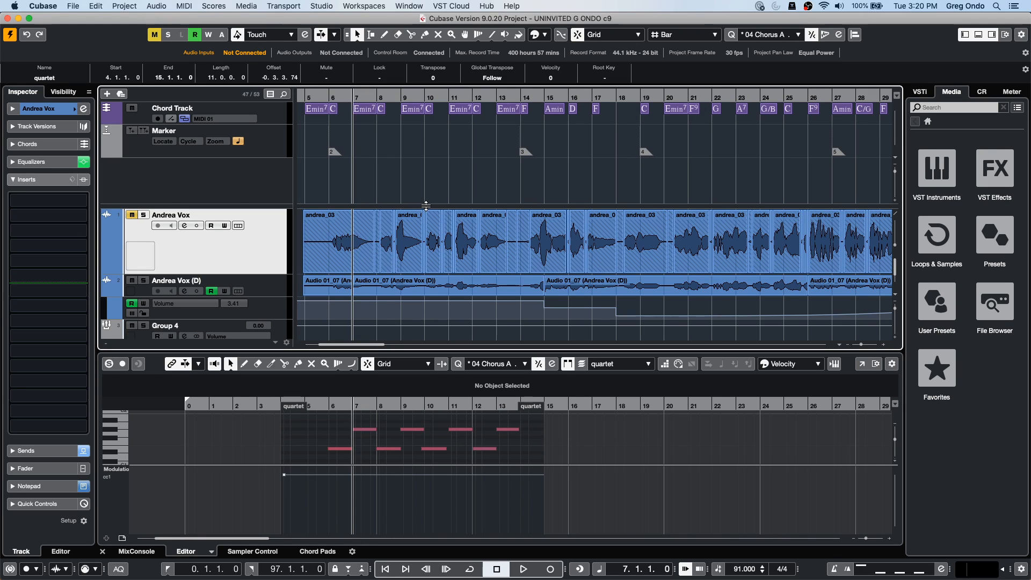
{"action": "left_click", "coordinate": [347, 243]}
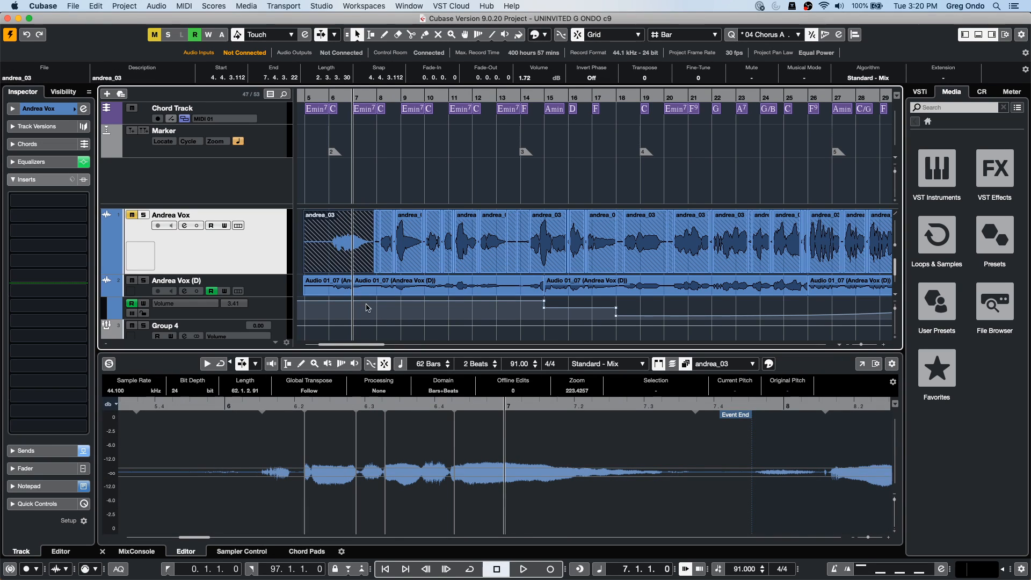
- Select the Vox (D) track, increase its height, and place the project cursor at bar 6
{"action": "left_click", "coordinate": [258, 292]}
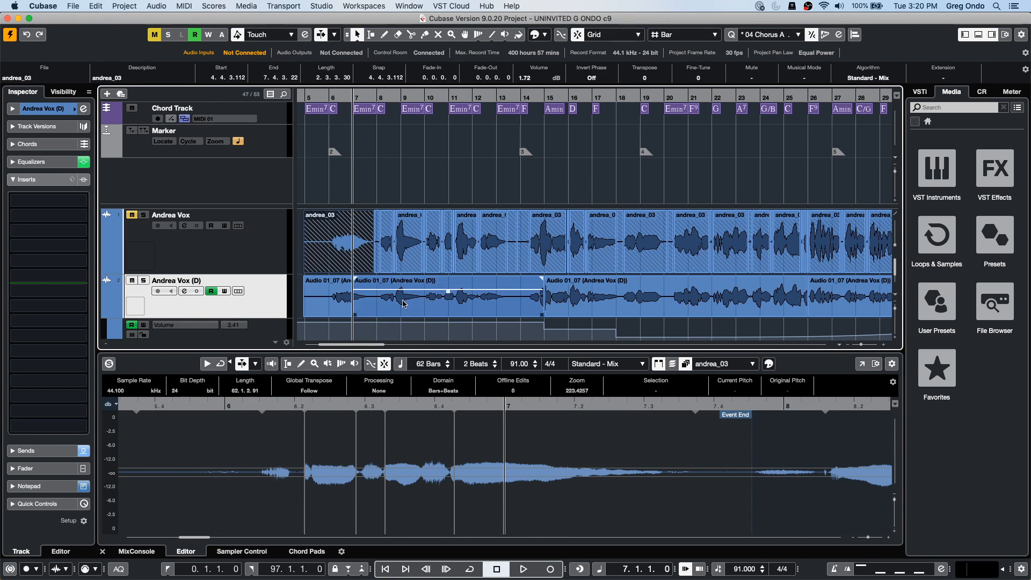
{"action": "scroll", "coordinate": [470, 291], "scroll_direction": "down", "scroll_amount": 1}
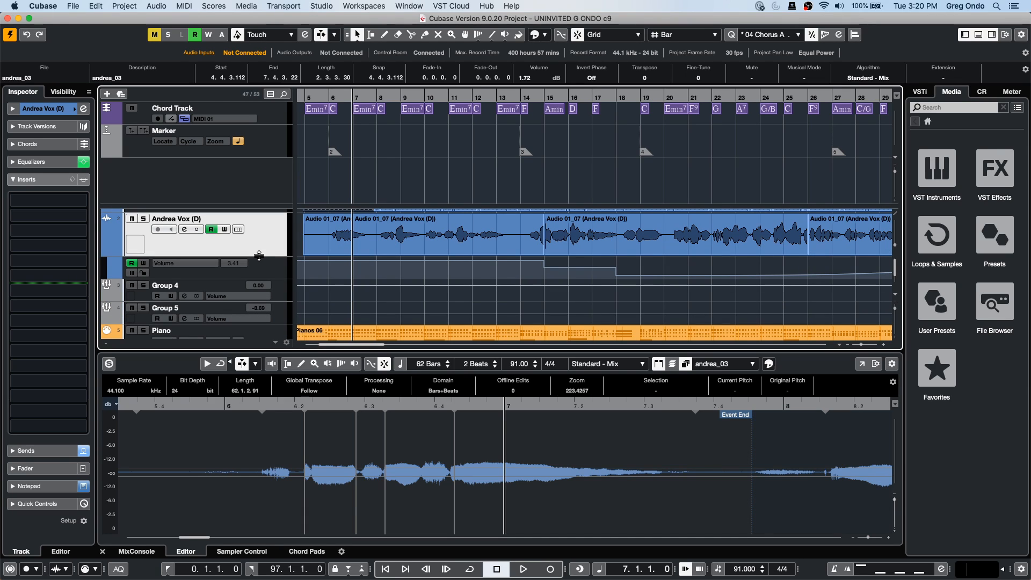
{"action": "left_click_drag", "start_coordinate": [258, 254], "coordinate": [259, 297]}
{"action": "left_click", "coordinate": [322, 93]}
{"action": "left_click_drag", "start_coordinate": [323, 92], "coordinate": [323, 83]}
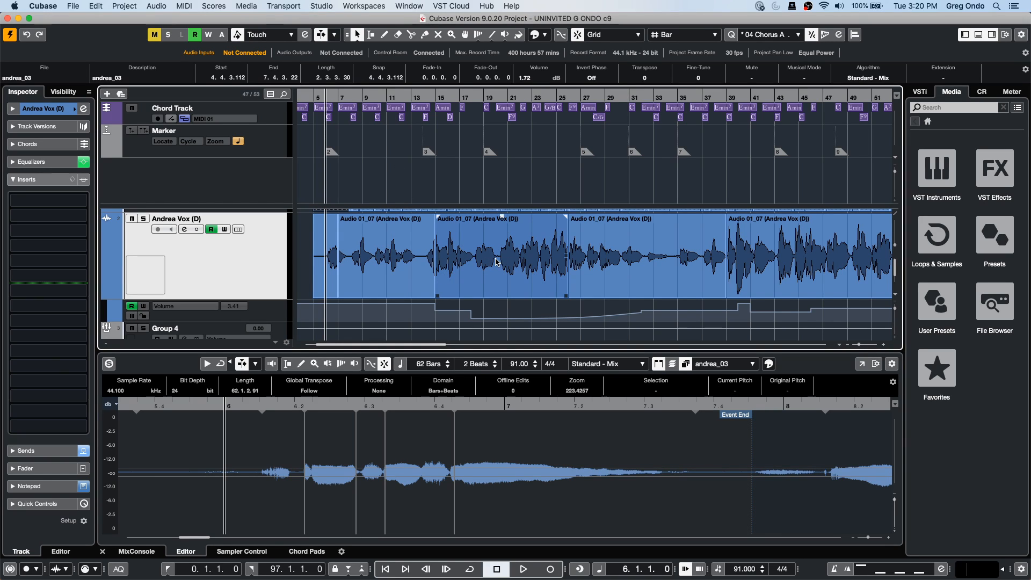
- Split the Vox (D) audio event at bar 10 with the Split tool
{"action": "right_click", "coordinate": [375, 257]}
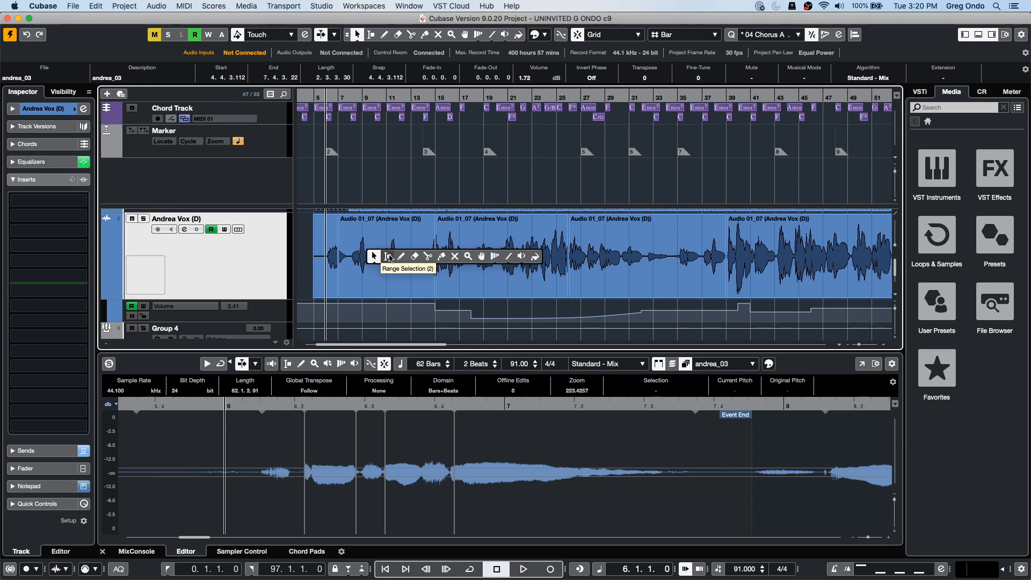
{"action": "left_click", "coordinate": [426, 257]}
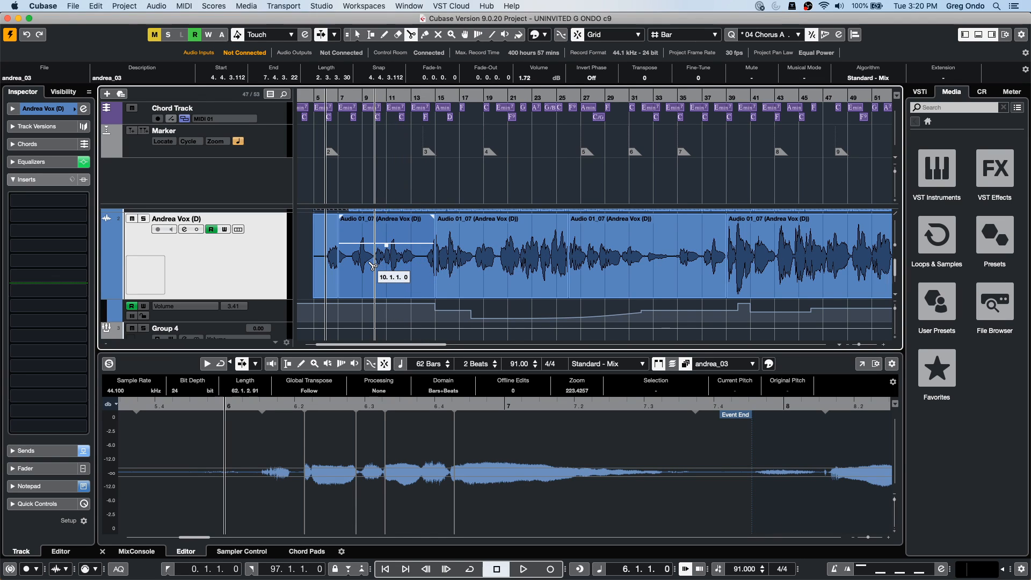
{"action": "left_click", "coordinate": [373, 263]}
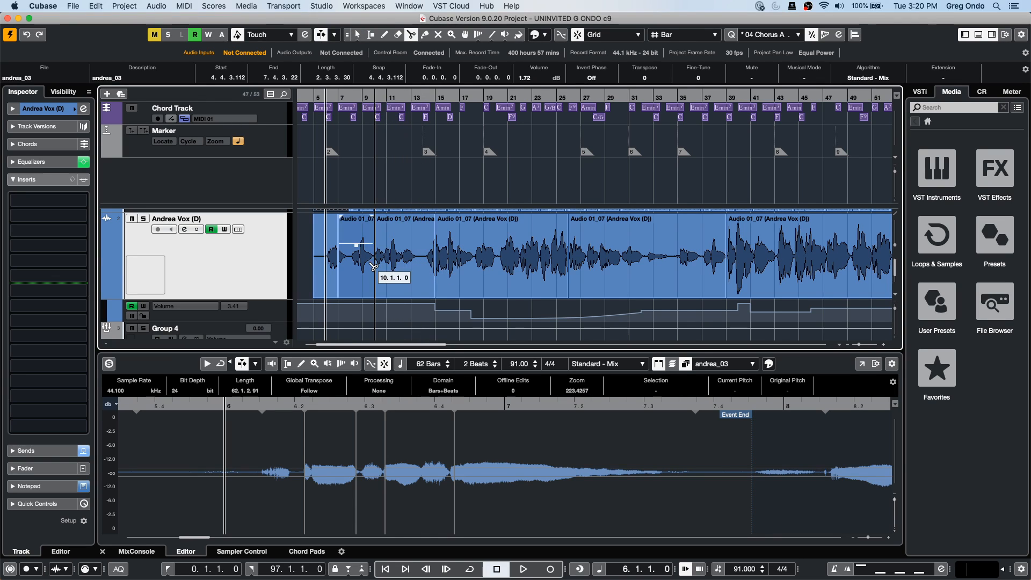
{"action": "left_click", "coordinate": [416, 261]}
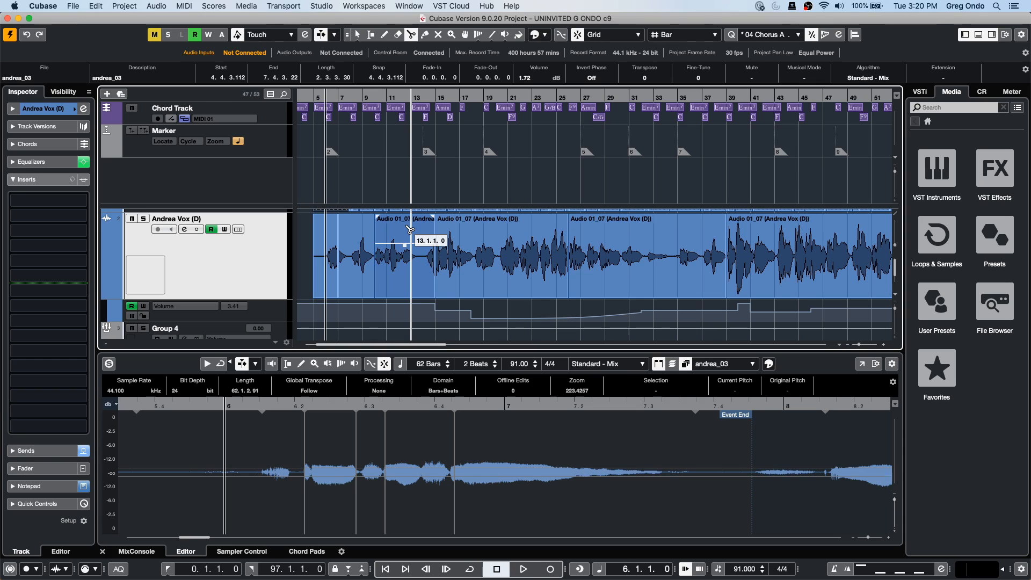
- Split out the vocal phrase between about bars 12 and 13.5 on the Vox (D) track, and raise its event volume
{"action": "key", "text": "h"}
{"action": "key", "text": "h"}
{"action": "key", "text": "h"}
{"action": "key", "text": "h"}
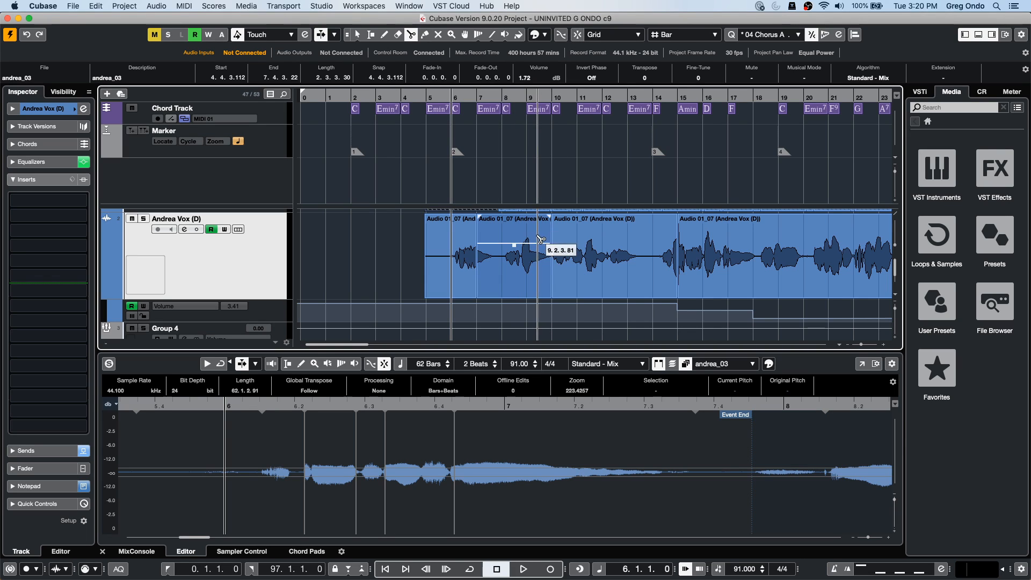
{"action": "left_click", "coordinate": [609, 263]}
{"action": "right_click", "coordinate": [620, 253]}
{"action": "left_click", "coordinate": [623, 251]}
{"action": "left_click_drag", "start_coordinate": [623, 245], "coordinate": [613, 140]}
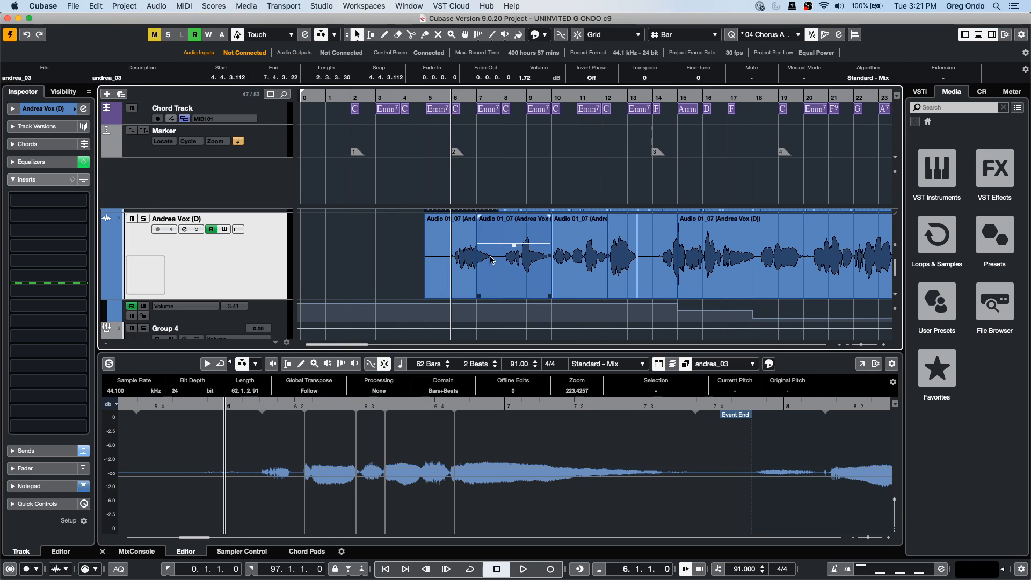
- Split out the vocal phrase between about bars 8 and 9 on the Vox (D) track, and adjust its event volume
{"action": "right_click", "coordinate": [515, 266]}
{"action": "left_click", "coordinate": [568, 264]}
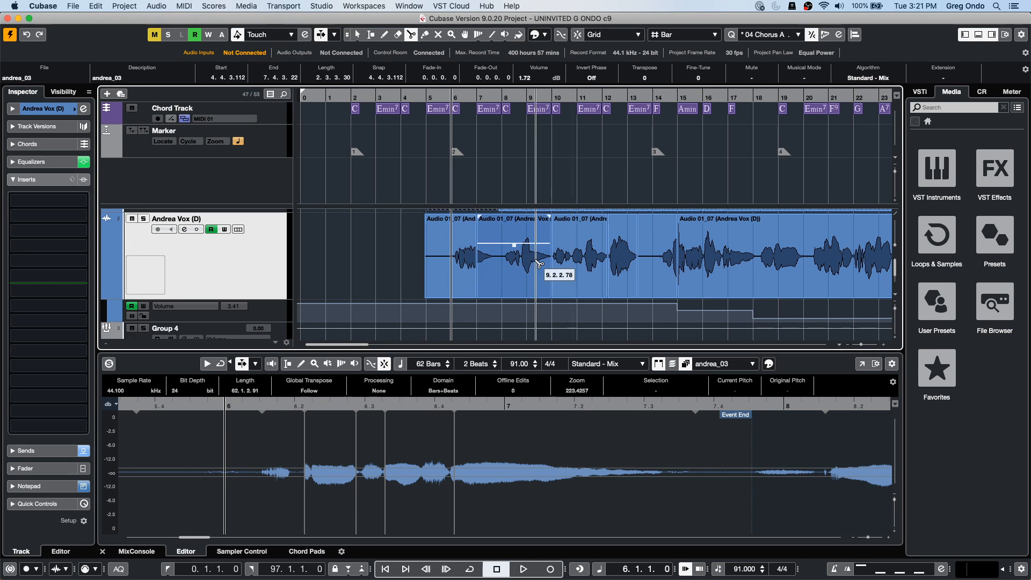
{"action": "left_click", "coordinate": [512, 263]}
{"action": "right_click", "coordinate": [511, 262]}
{"action": "left_click", "coordinate": [509, 261]}
{"action": "left_click", "coordinate": [511, 245]}
{"action": "left_click_drag", "start_coordinate": [511, 244], "coordinate": [526, 204]}
{"action": "left_click", "coordinate": [524, 249]}
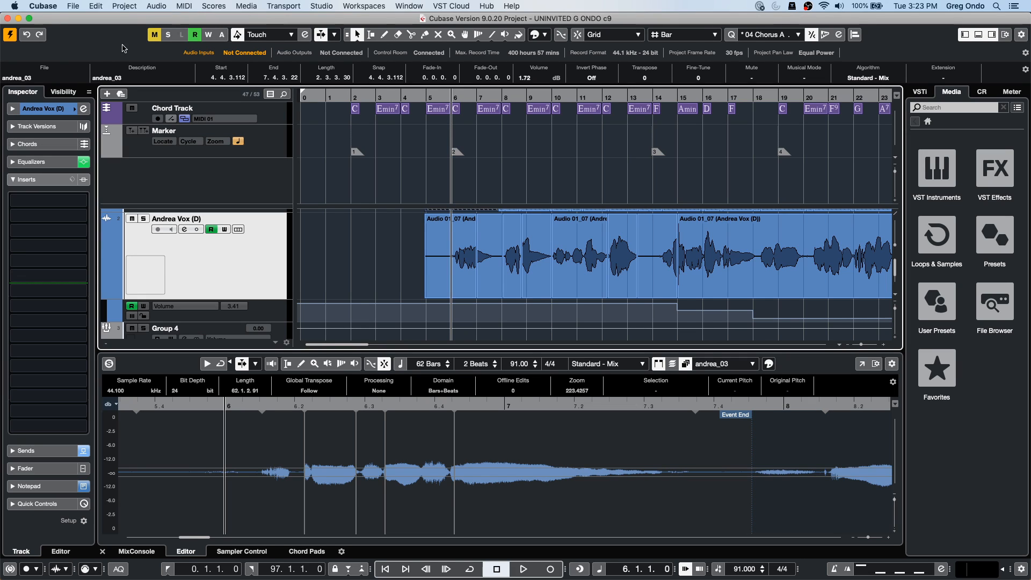
- Hide the Fretless Bass, hALION tREM GTR and 12 string double tracks from the track list
{"action": "left_click", "coordinate": [57, 94]}
{"action": "left_click", "coordinate": [13, 350]}
{"action": "left_click", "coordinate": [14, 364]}
{"action": "left_click", "coordinate": [15, 378]}
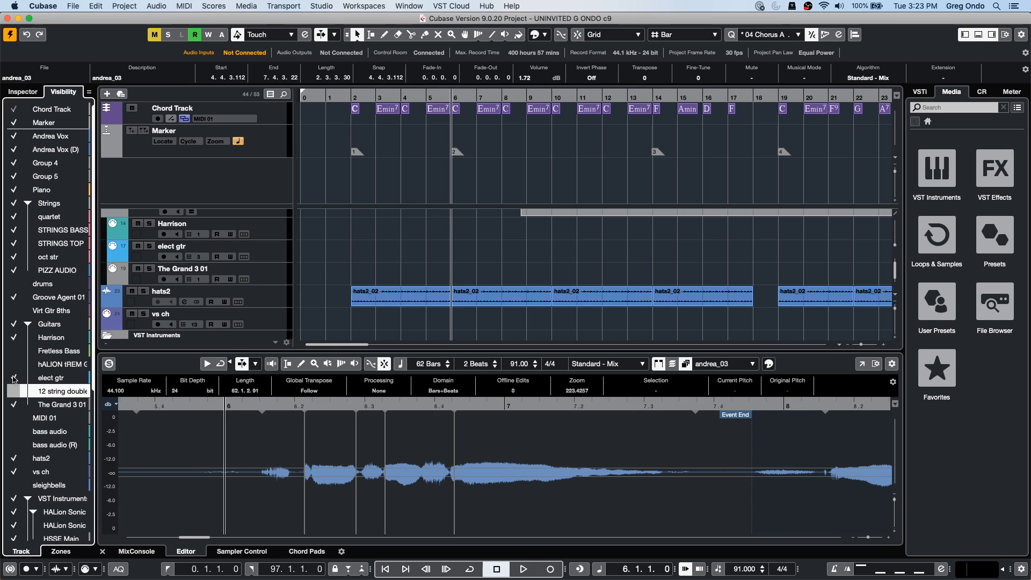
- Show the hidden 12 string double, hALION tREM GTR and Fretless Bass tracks again
{"action": "left_click", "coordinate": [14, 378]}
{"action": "left_click", "coordinate": [14, 364]}
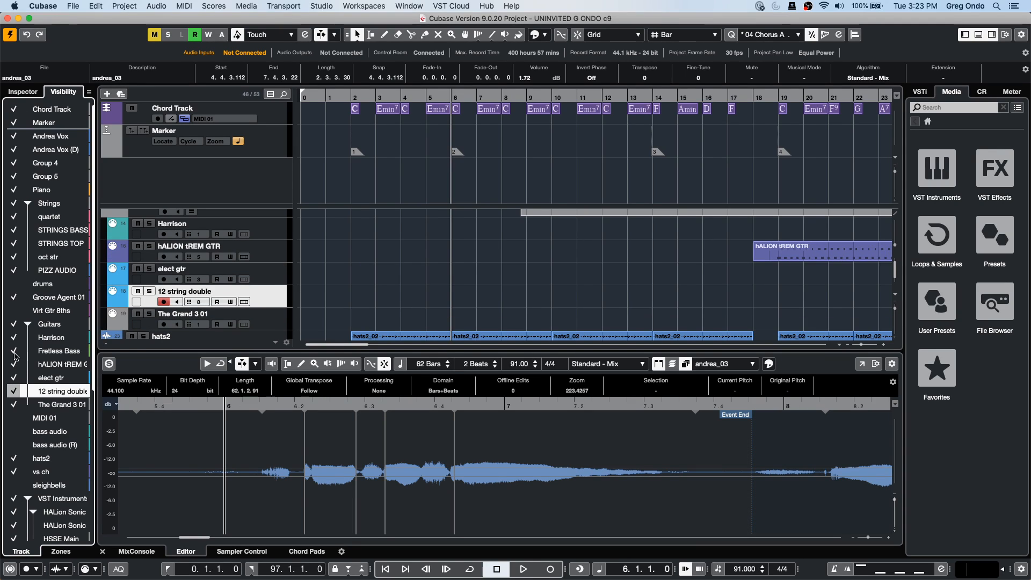
{"action": "left_click", "coordinate": [14, 351]}
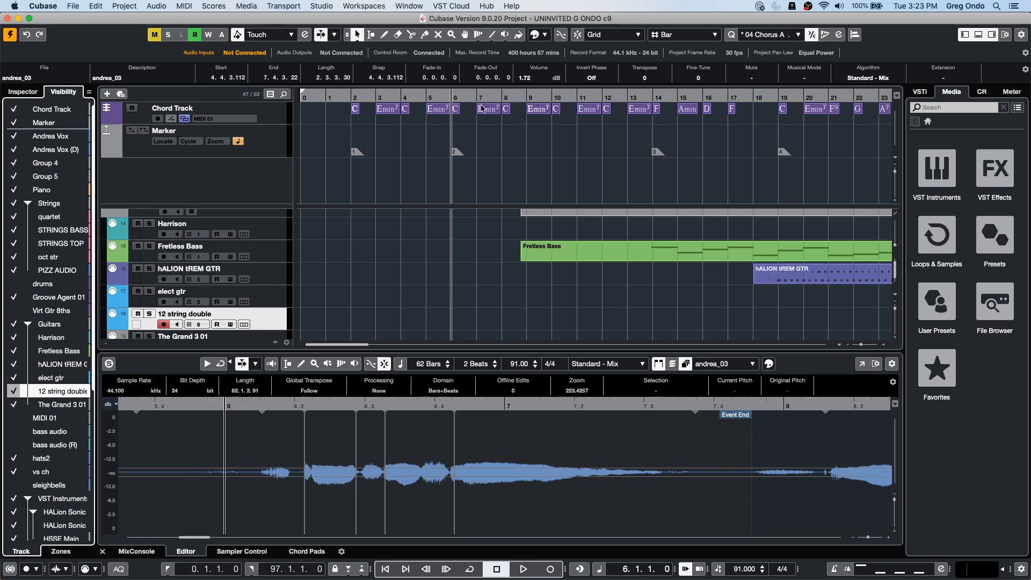
- Turn on Cycle for the range between the locators, and place the project cursor near the start of the project
{"action": "left_click", "coordinate": [320, 93]}
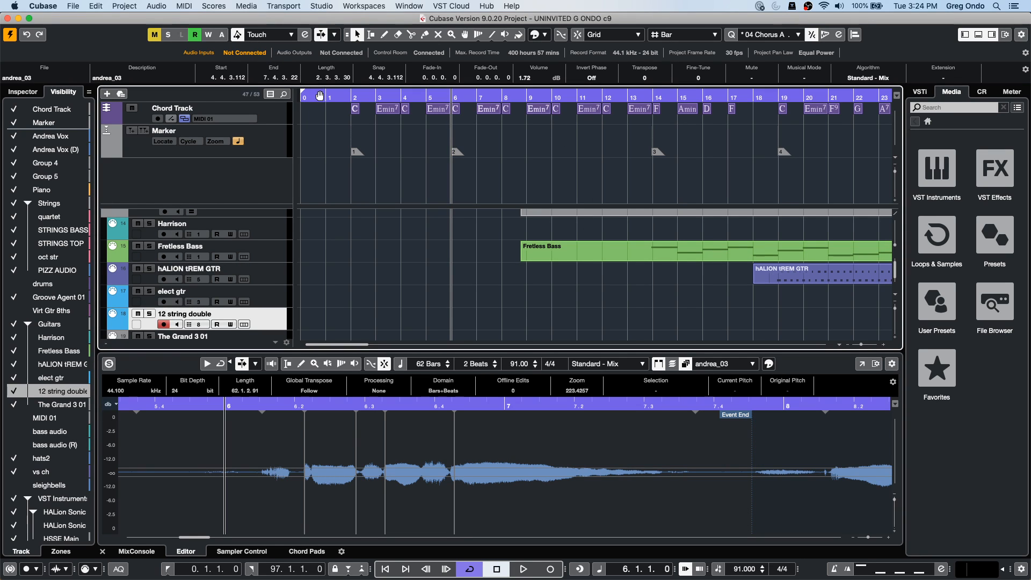
{"action": "left_click_drag", "start_coordinate": [319, 97], "coordinate": [320, 72]}
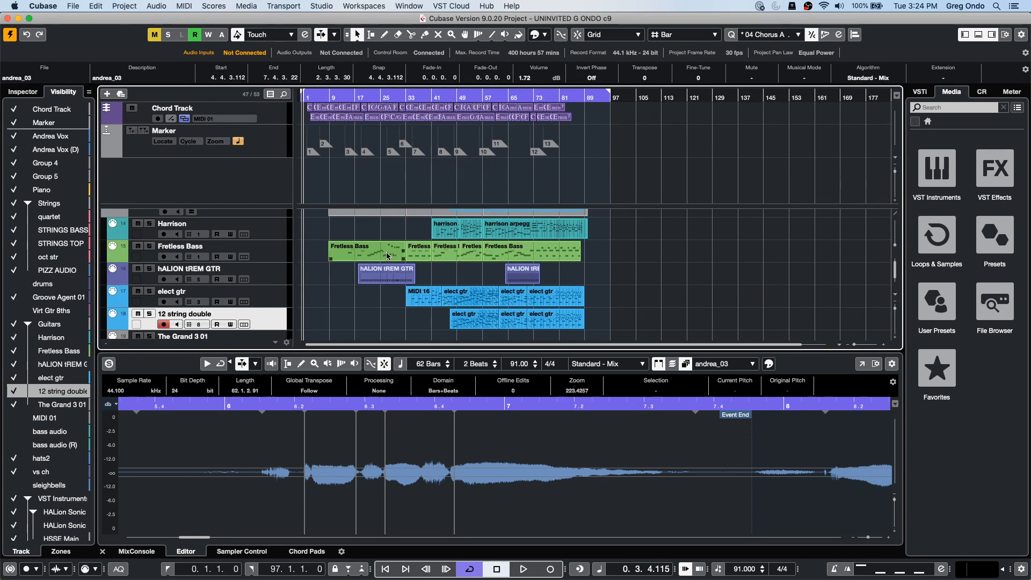
- Select the long TruePianos 06 part on the Piano track, and open it in the Score Editor
{"action": "scroll", "coordinate": [386, 253], "scroll_direction": "down", "scroll_amount": 3}
{"action": "scroll", "coordinate": [387, 253], "scroll_direction": "up", "scroll_amount": 12}
{"action": "scroll", "coordinate": [387, 253], "scroll_direction": "down", "scroll_amount": 5}
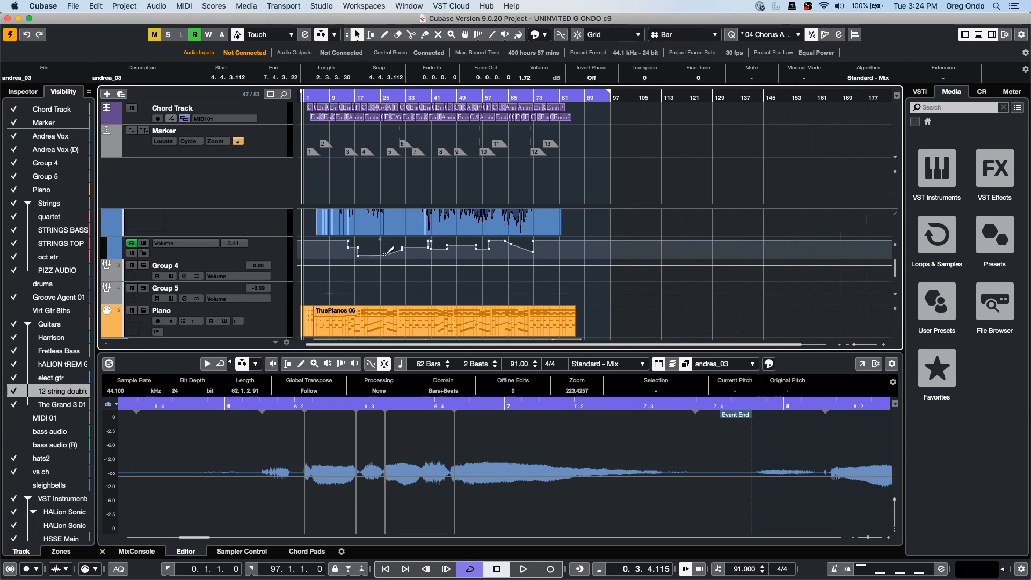
{"action": "left_click", "coordinate": [421, 318]}
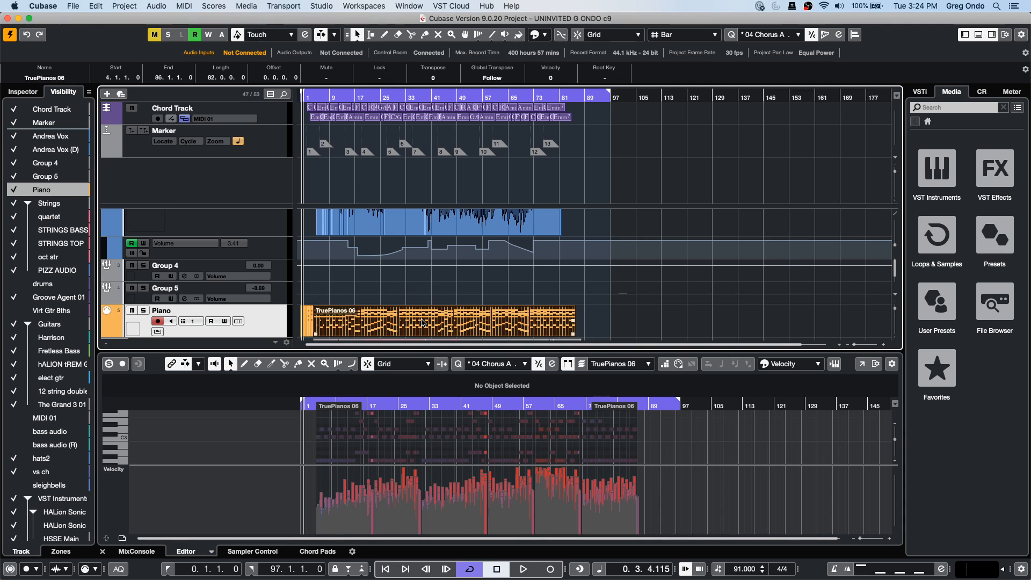
{"action": "key", "text": "super+r"}
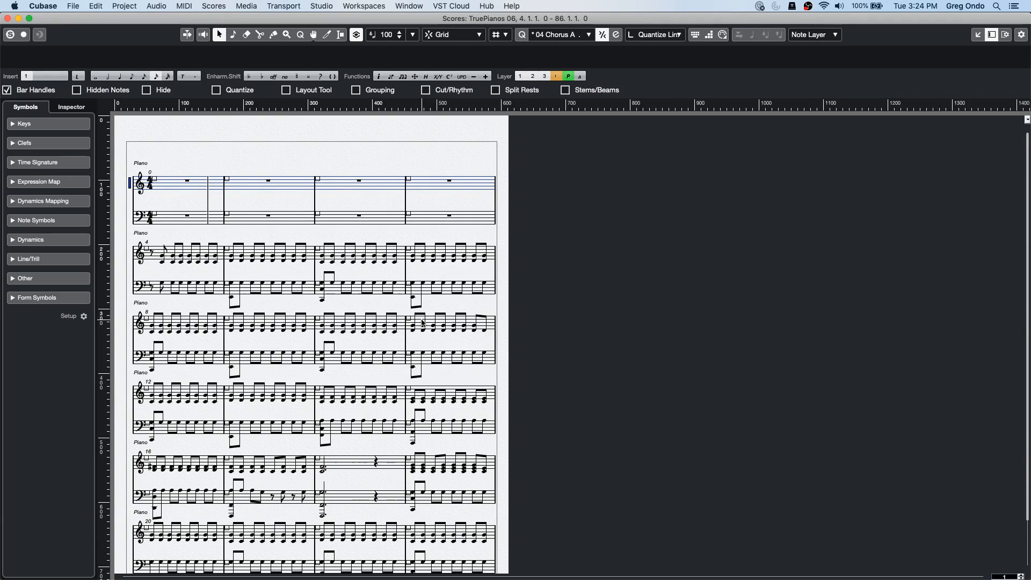
- Switch the piano score out of Page Mode and back into it
{"action": "left_click", "coordinate": [214, 6]}
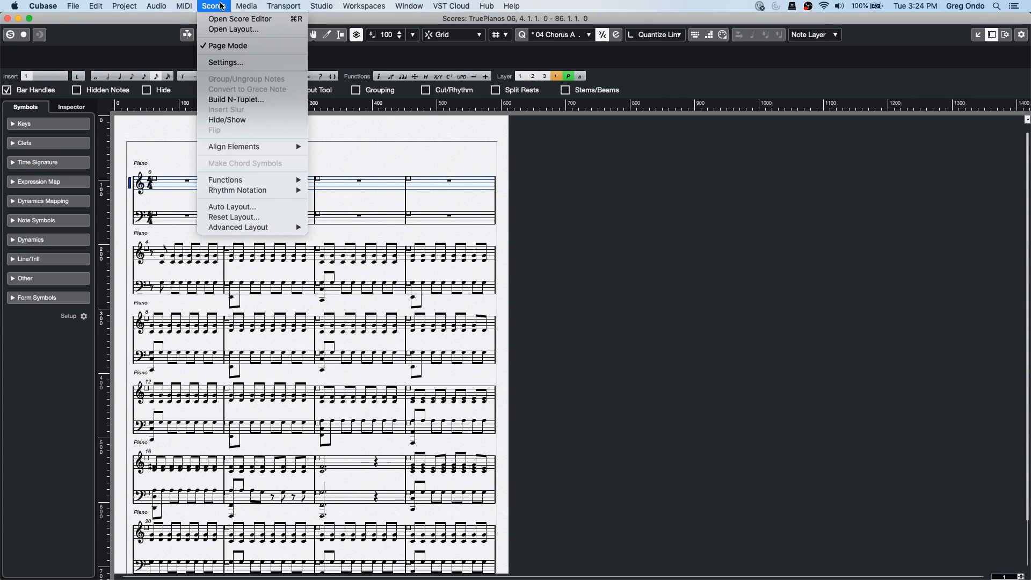
{"action": "left_click", "coordinate": [227, 45]}
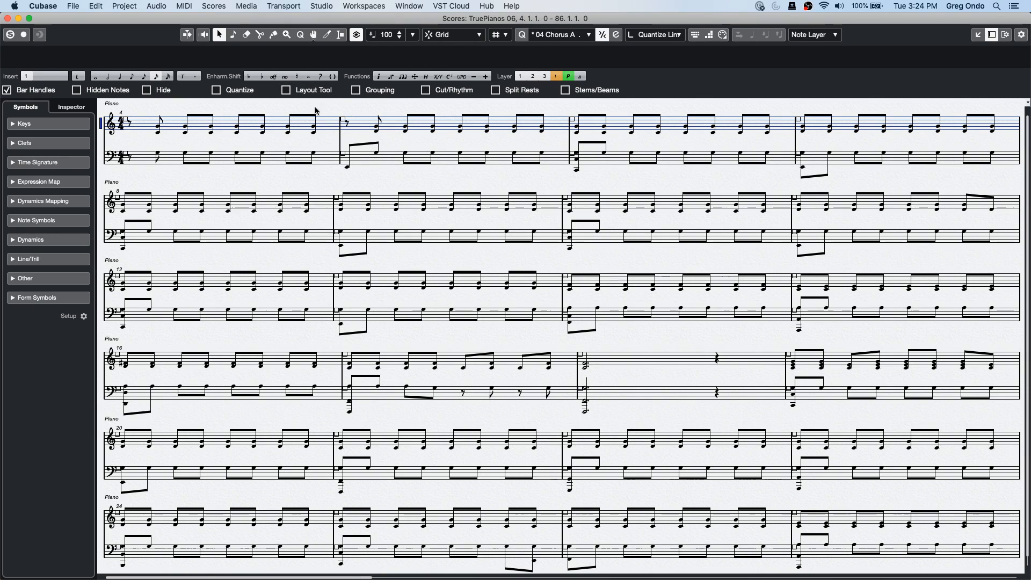
{"action": "left_click", "coordinate": [246, 7]}
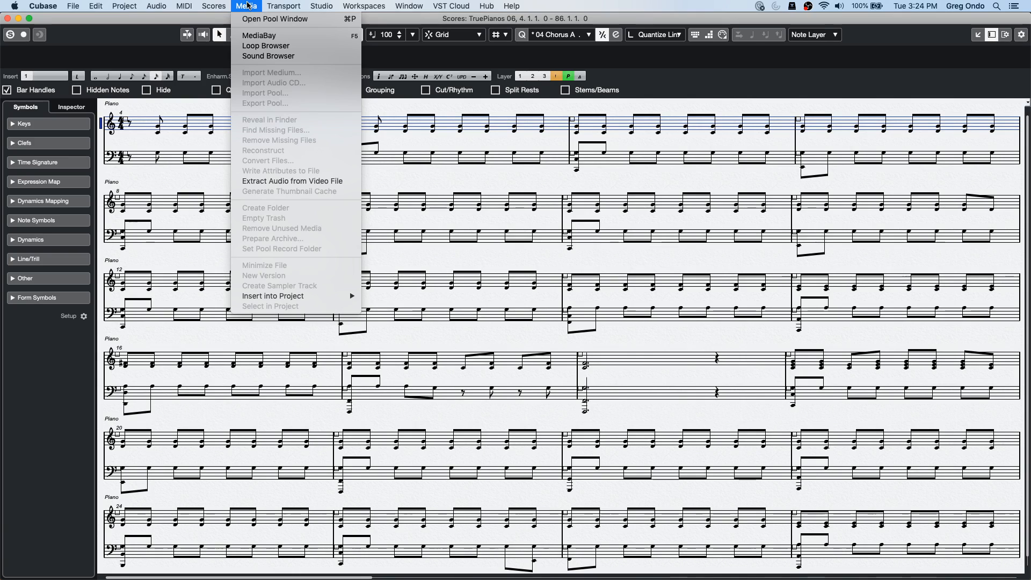
{"action": "mouse_move", "coordinate": [214, 7]}
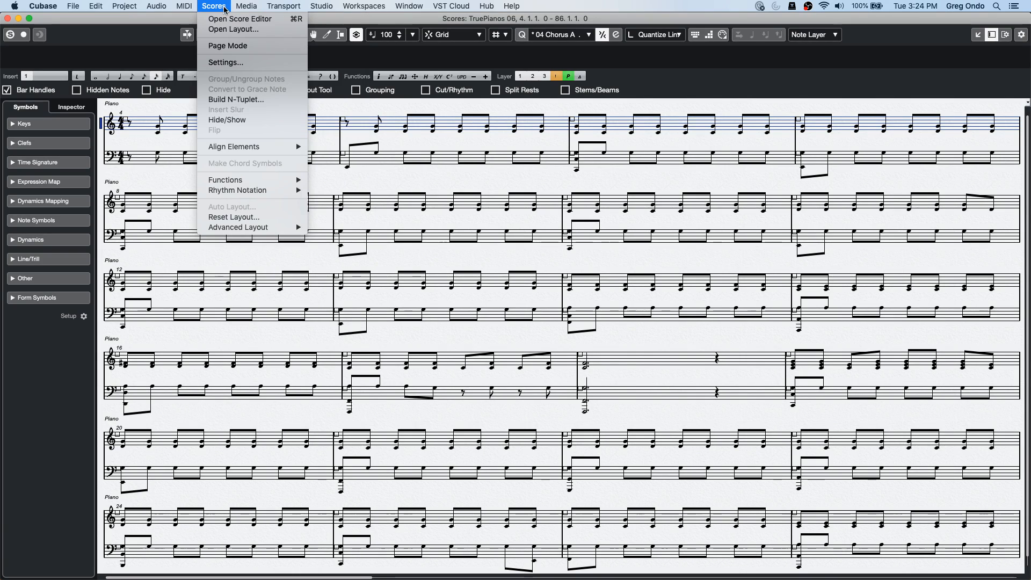
{"action": "left_click", "coordinate": [226, 47]}
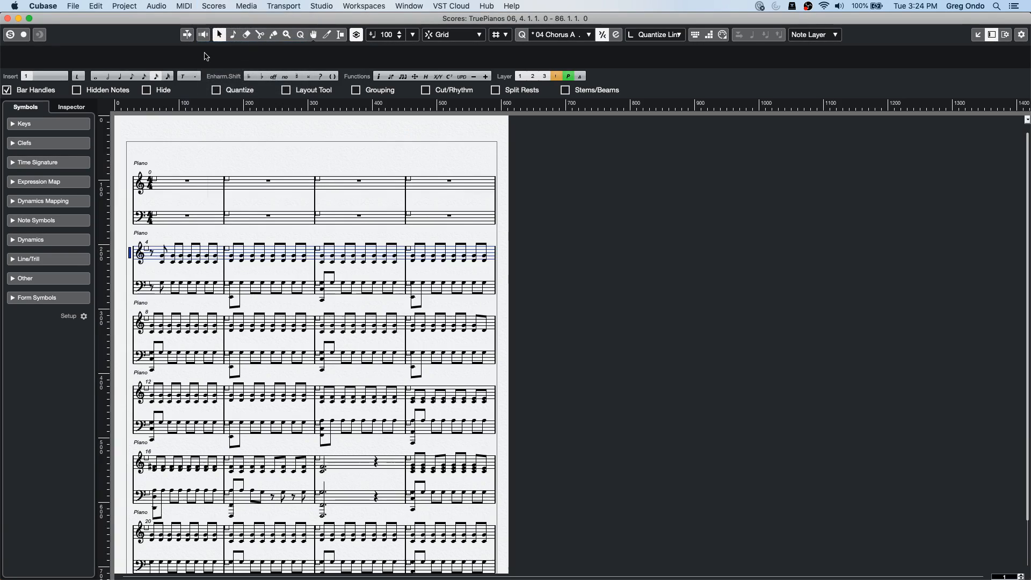
- Examine the piano score at different zoom levels and on its second page, and close the Score Editor
{"action": "key", "text": "g"}
{"action": "key", "text": "g"}
{"action": "key", "text": "g"}
{"action": "key", "text": "h"}
{"action": "key", "text": "h"}
{"action": "key", "text": "h"}
{"action": "key", "text": "h"}
{"action": "key", "text": "h"}
{"action": "key", "text": "h"}
{"action": "key", "text": "g"}
{"action": "key", "text": "g"}
{"action": "key", "text": "g"}
{"action": "key", "text": "g"}
{"action": "key", "text": "g"}
{"action": "key", "text": "g"}
{"action": "key", "text": "h"}
{"action": "key", "text": "h"}
{"action": "key", "text": "h"}
{"action": "key", "text": "h"}
{"action": "key", "text": "h"}
{"action": "key", "text": "h"}
{"action": "key", "text": "g"}
{"action": "key", "text": "g"}
{"action": "key", "text": "g"}
{"action": "key", "text": "g"}
{"action": "key", "text": "g"}
{"action": "key", "text": "g"}
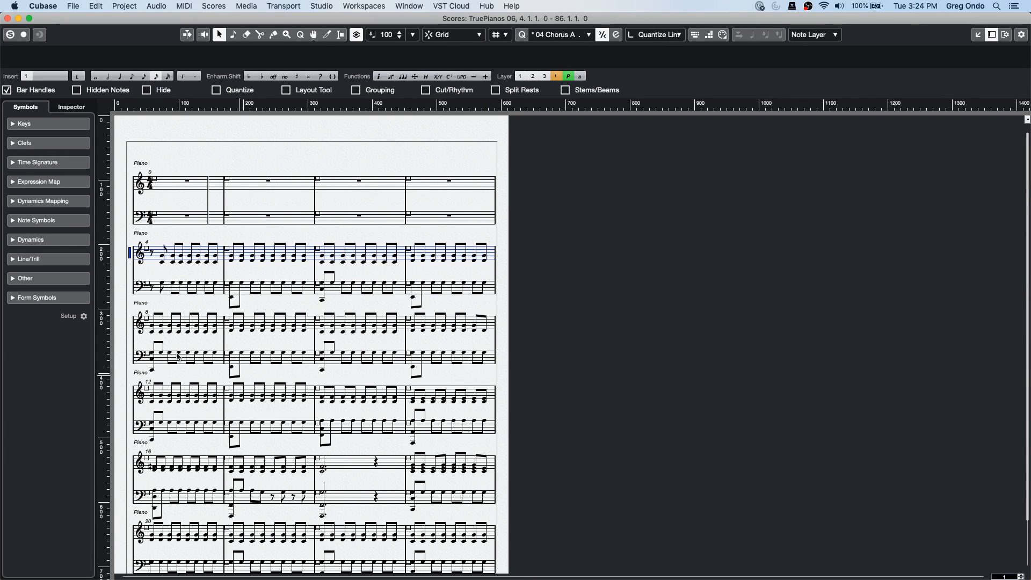
{"action": "key", "text": "g"}
{"action": "key", "text": "g"}
{"action": "key", "text": "h"}
{"action": "key", "text": "h"}
{"action": "key", "text": "h"}
{"action": "key", "text": "h"}
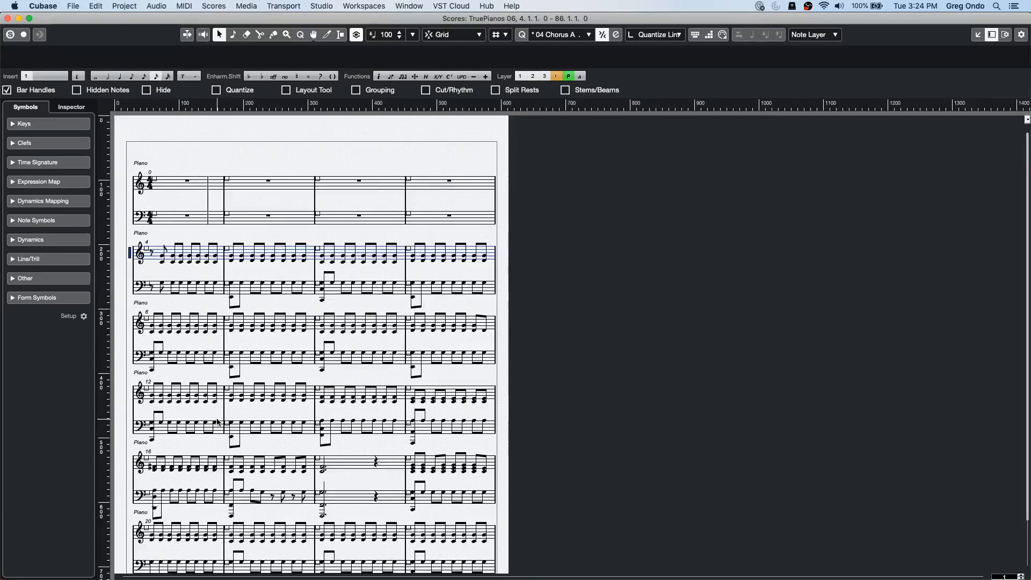
{"action": "key", "text": "g"}
{"action": "key", "text": "g"}
{"action": "key", "text": "g"}
{"action": "key", "text": "g"}
{"action": "key", "text": "g"}
{"action": "key", "text": "g"}
{"action": "key", "text": "h"}
{"action": "key", "text": "h"}
{"action": "key", "text": "h"}
{"action": "key", "text": "h"}
{"action": "key", "text": "h"}
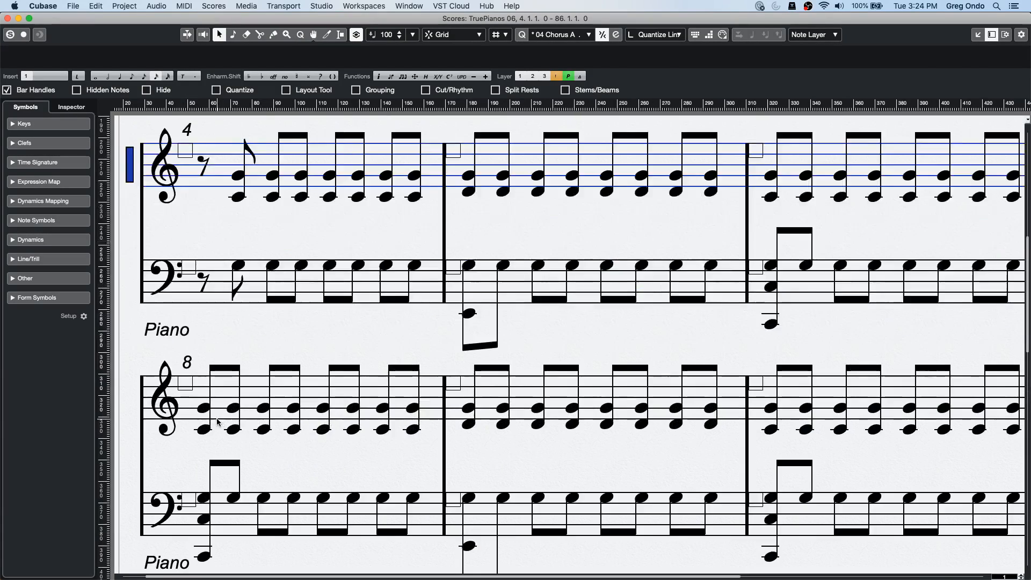
{"action": "key", "text": "g"}
{"action": "key", "text": "g"}
{"action": "key", "text": "g"}
{"action": "key", "text": "g"}
{"action": "key", "text": "g"}
{"action": "key", "text": "h"}
{"action": "key", "text": "h"}
{"action": "key", "text": "g"}
{"action": "key", "text": "g"}
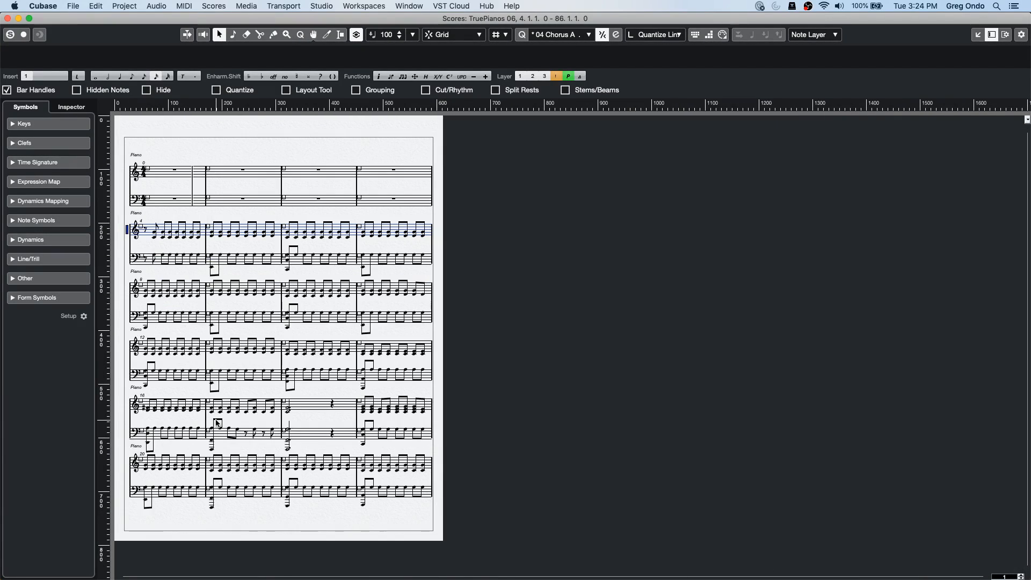
{"action": "scroll", "coordinate": [215, 423], "scroll_direction": "down", "scroll_amount": 1}
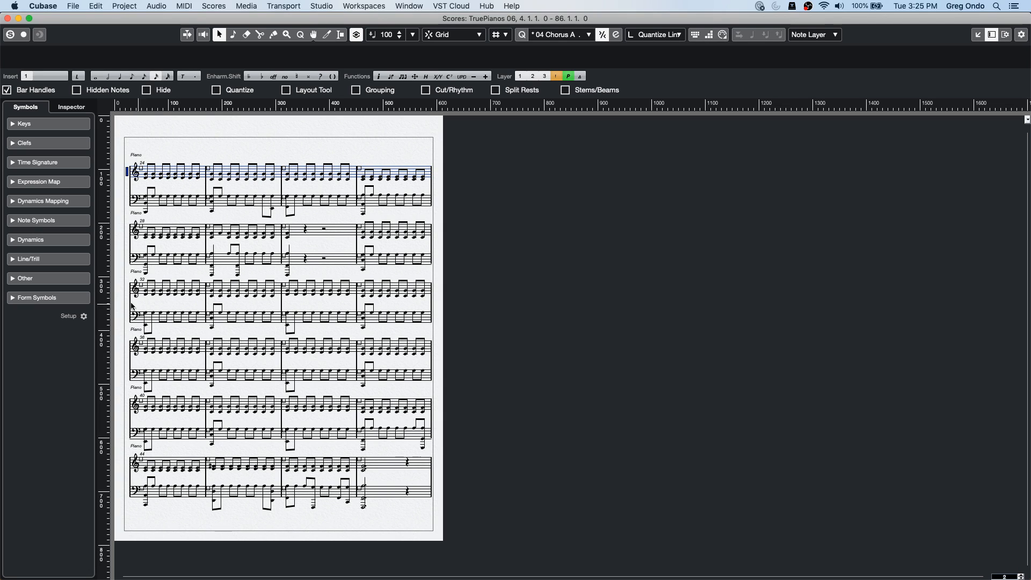
{"action": "left_click", "coordinate": [8, 18]}
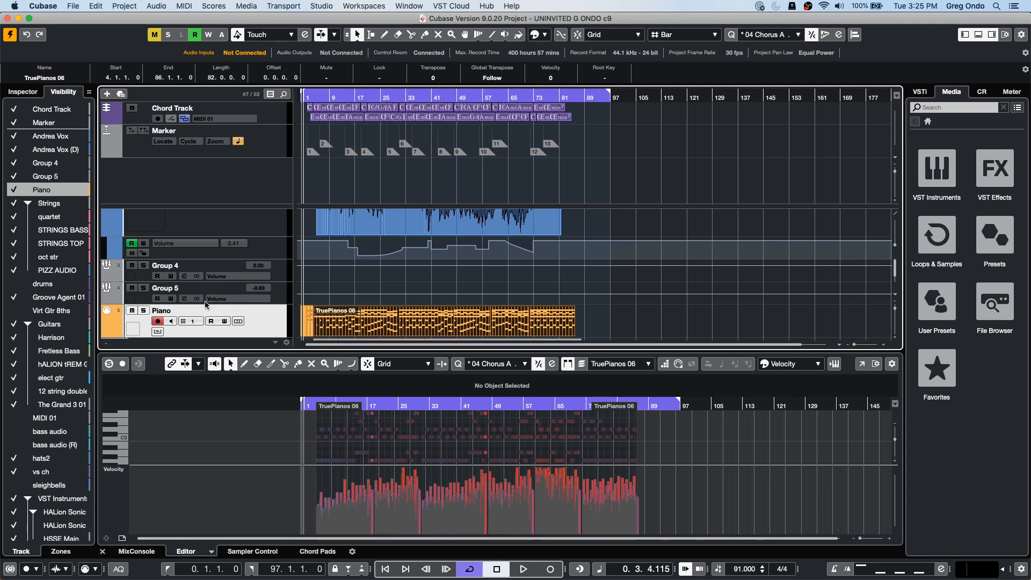
- Play the project with the Vox (D) track soloed, and compare it with the original Vox track soloed
{"action": "left_click", "coordinate": [259, 227]}
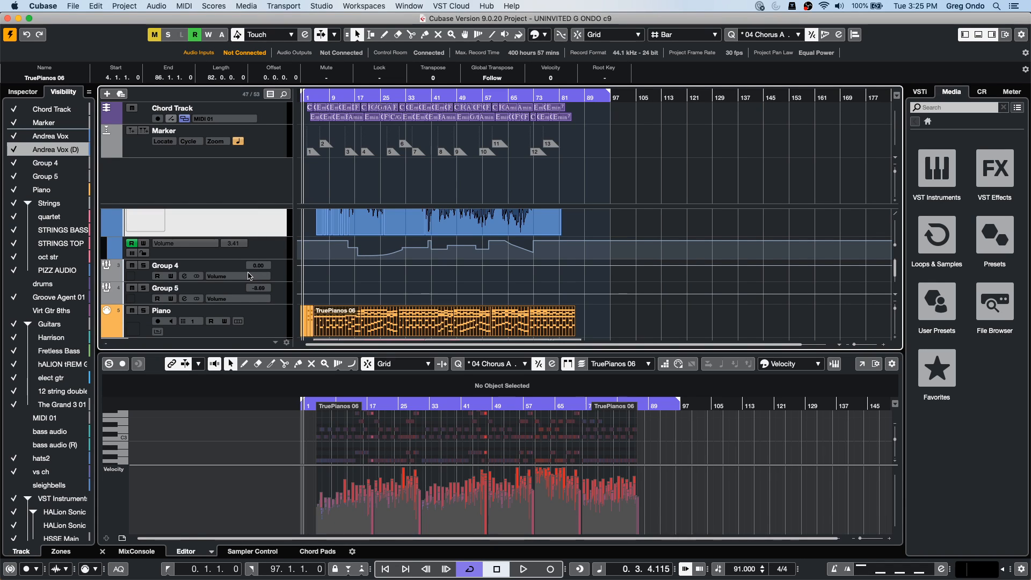
{"action": "scroll", "coordinate": [391, 282], "scroll_direction": "up", "scroll_amount": 4}
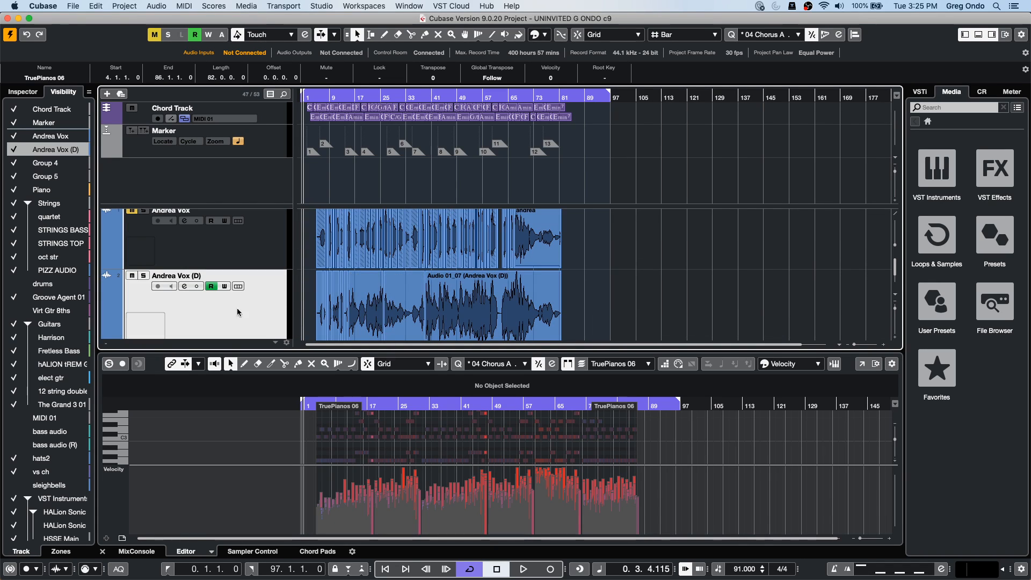
{"action": "left_click", "coordinate": [142, 276]}
{"action": "key", "text": "space"}
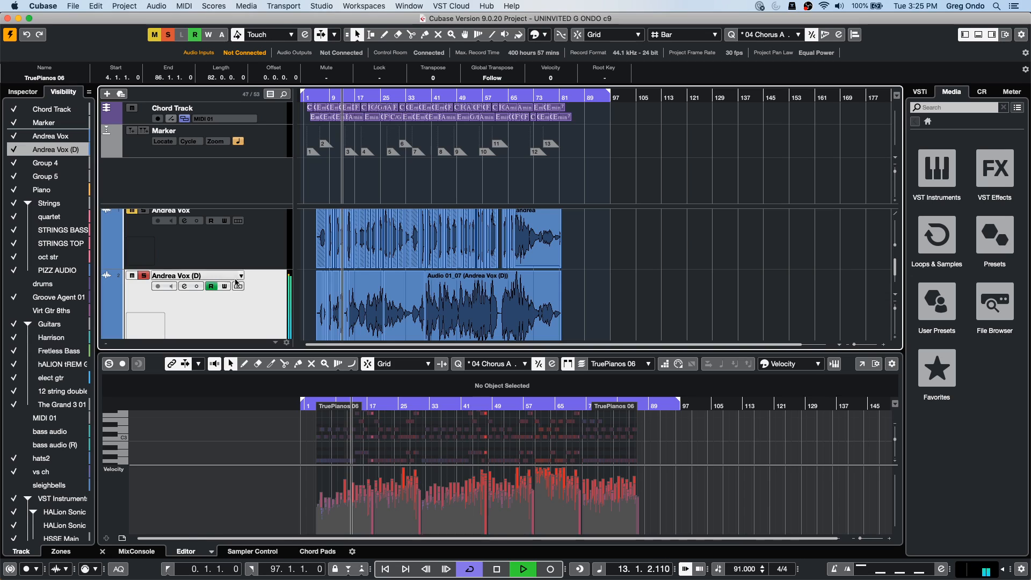
{"action": "left_click", "coordinate": [143, 275]}
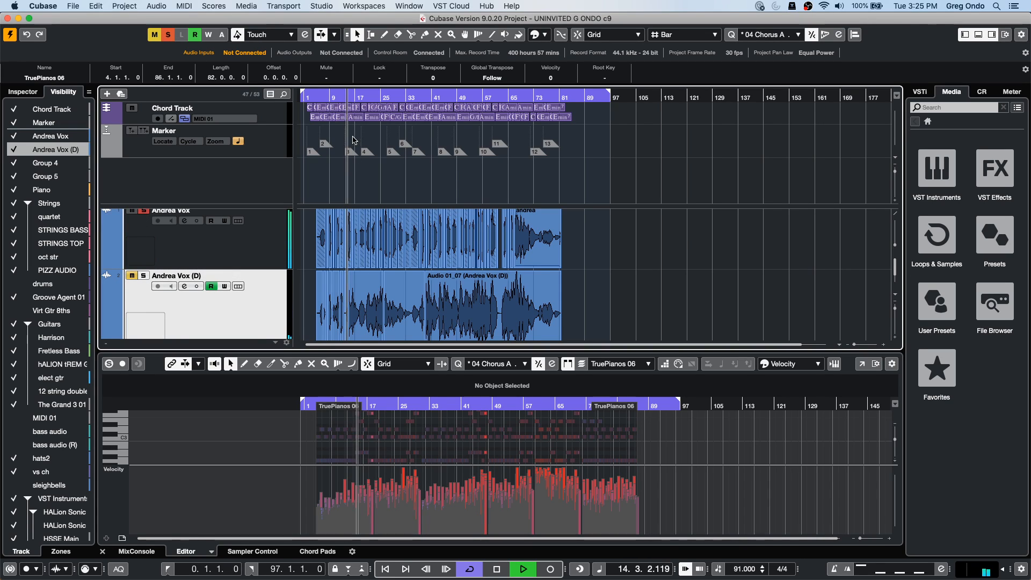
{"action": "key", "text": "space"}
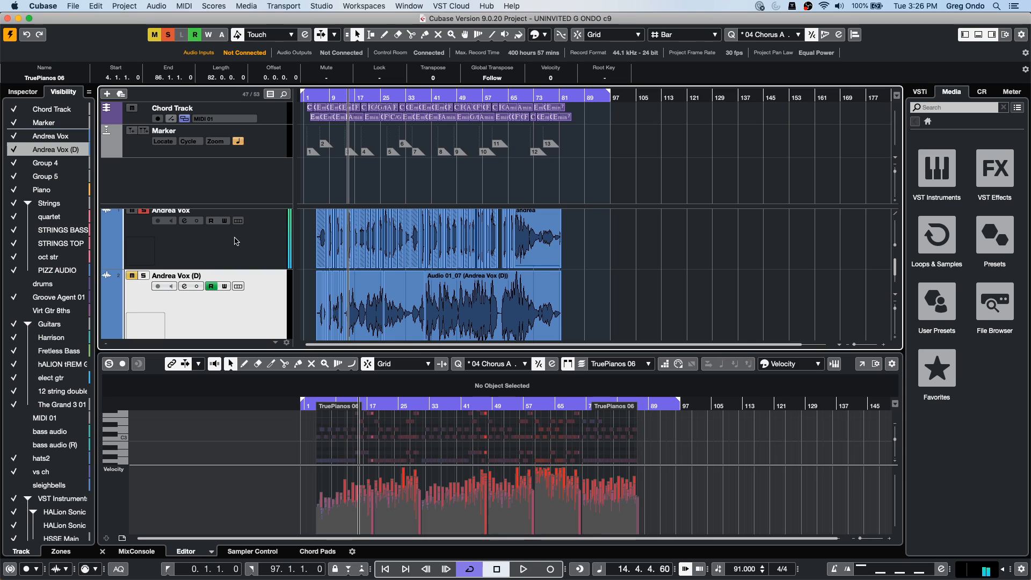
- Revert the project to the previously saved version, and delete the files created since the last save
{"action": "left_click", "coordinate": [73, 6]}
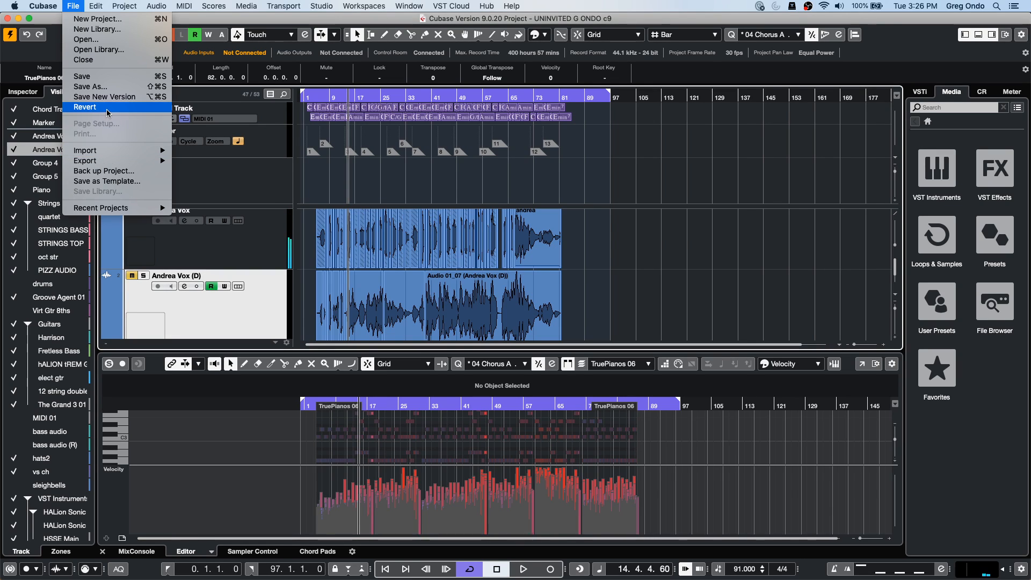
{"action": "left_click", "coordinate": [88, 107]}
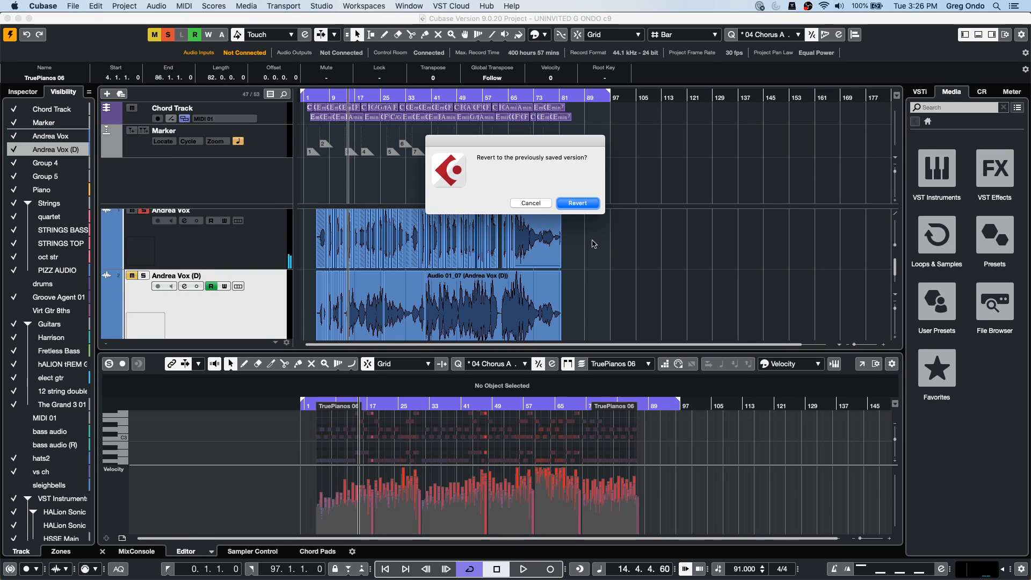
{"action": "left_click", "coordinate": [588, 204]}
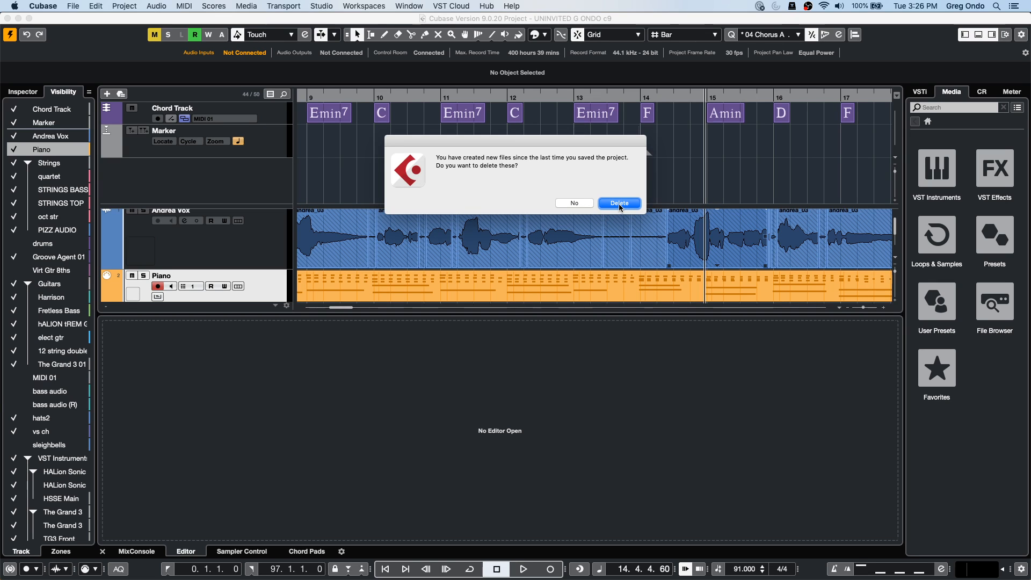
{"action": "left_click", "coordinate": [620, 204]}
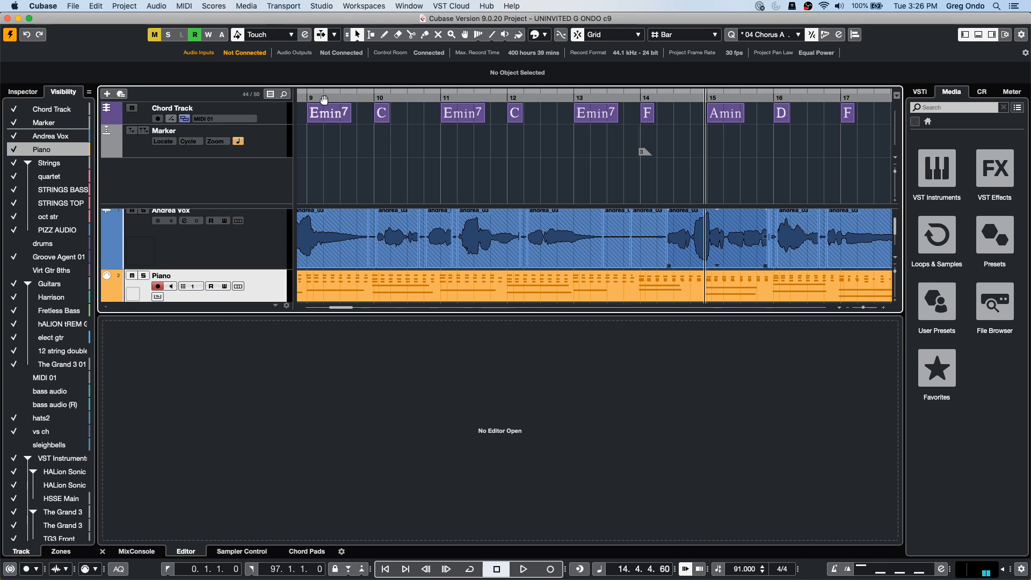
- Place the project cursor at bar 2, and turn on Cycle for the range between the locators
{"action": "left_click", "coordinate": [350, 97]}
{"action": "left_click_drag", "start_coordinate": [272, 84], "coordinate": [406, 95]}
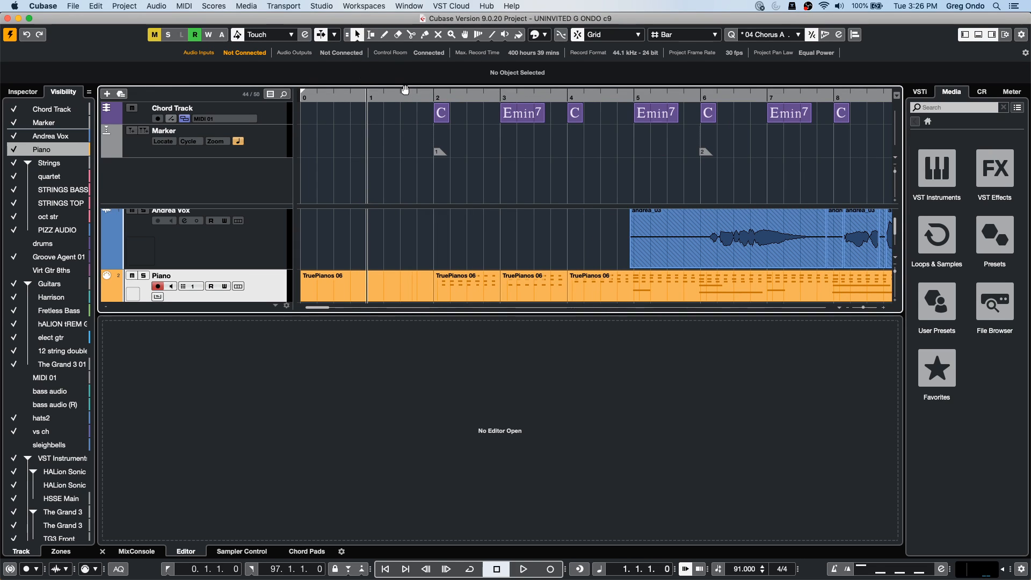
{"action": "left_click", "coordinate": [404, 94]}
{"action": "left_click_drag", "start_coordinate": [404, 96], "coordinate": [395, 70]}
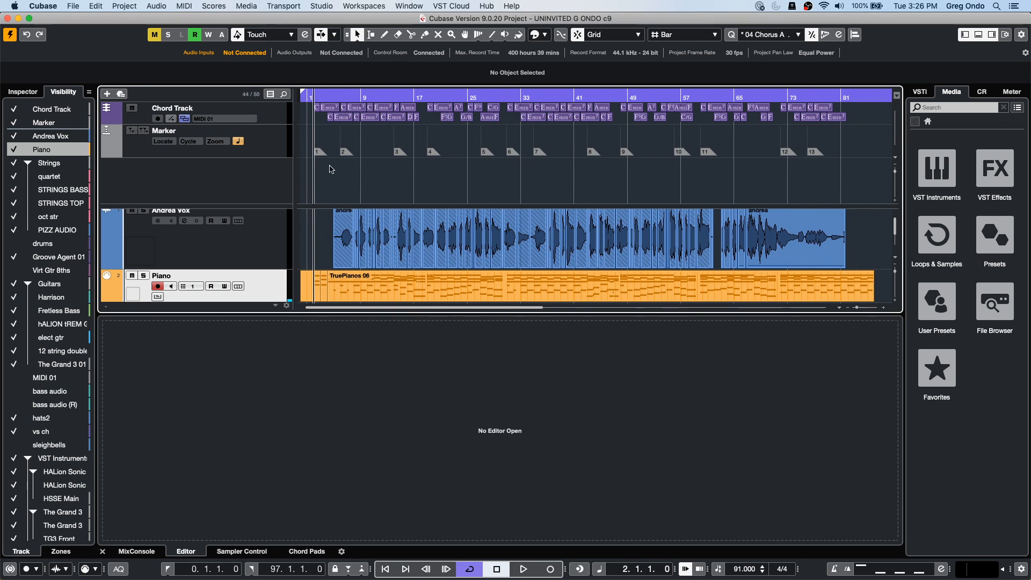
- Select the Vox track, start playback, and solo the track
{"action": "left_click", "coordinate": [248, 238]}
{"action": "key", "text": "space"}
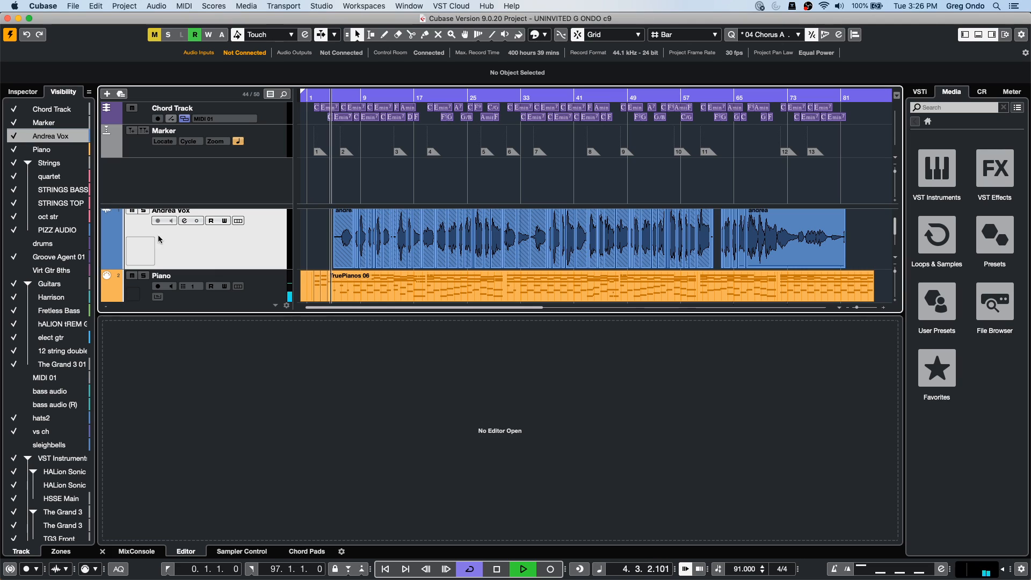
{"action": "left_click", "coordinate": [144, 211]}
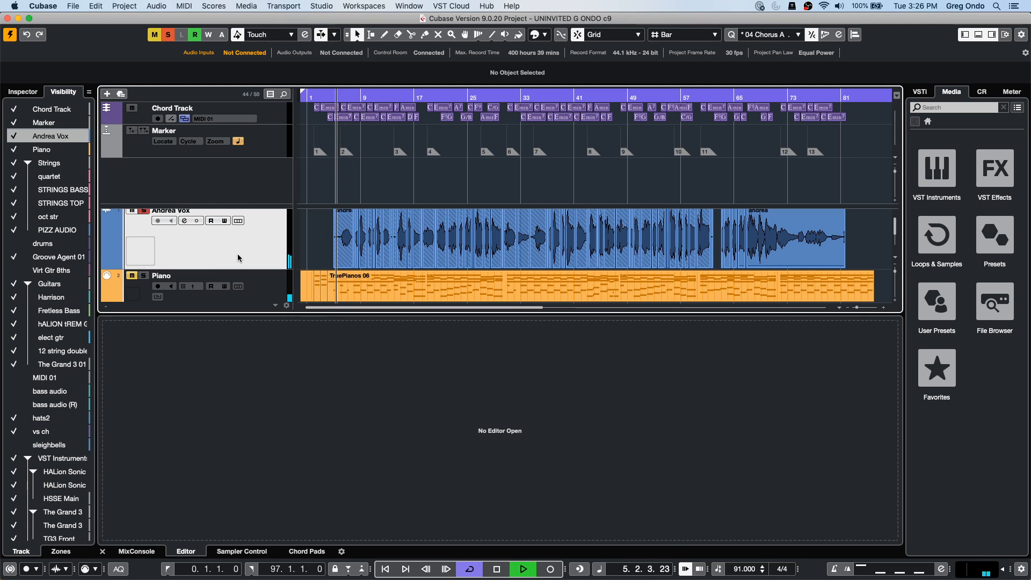
{"action": "right_click", "coordinate": [207, 240]}
{"action": "left_click", "coordinate": [195, 241]}
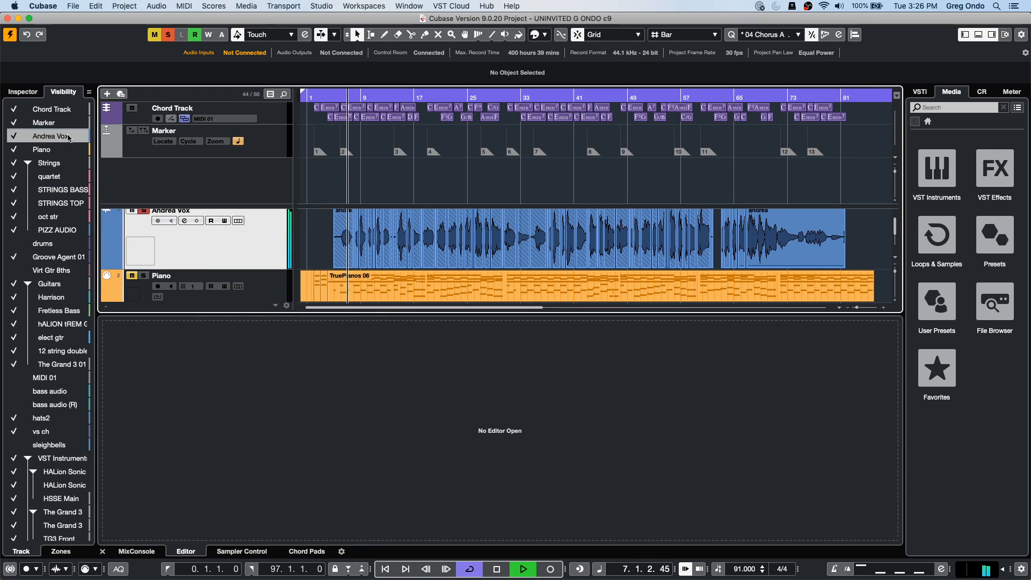
- Open the Vox track's channel settings, and deactivate its send to FX 3-REVelation
{"action": "left_click", "coordinate": [31, 94]}
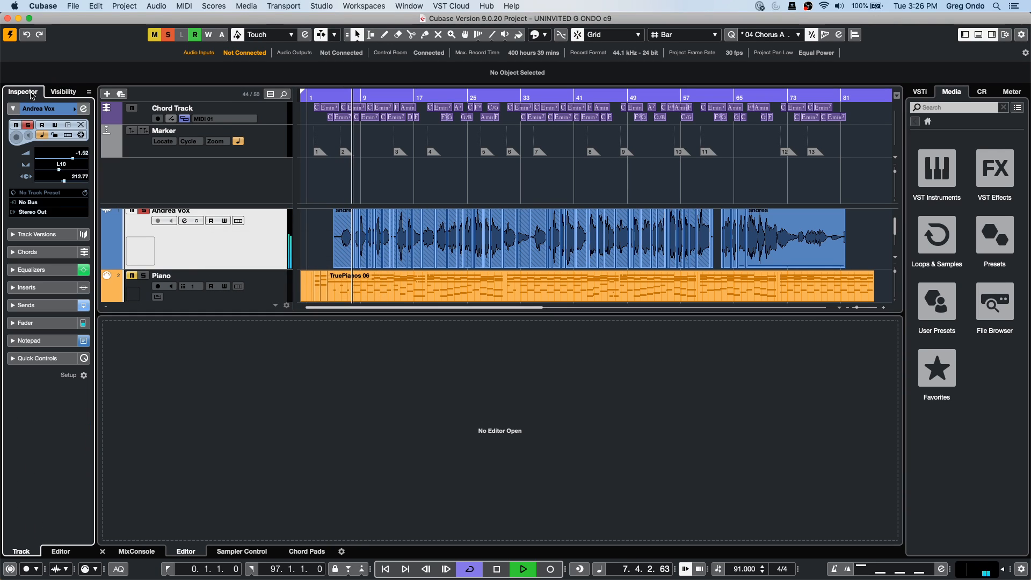
{"action": "left_click", "coordinate": [85, 108]}
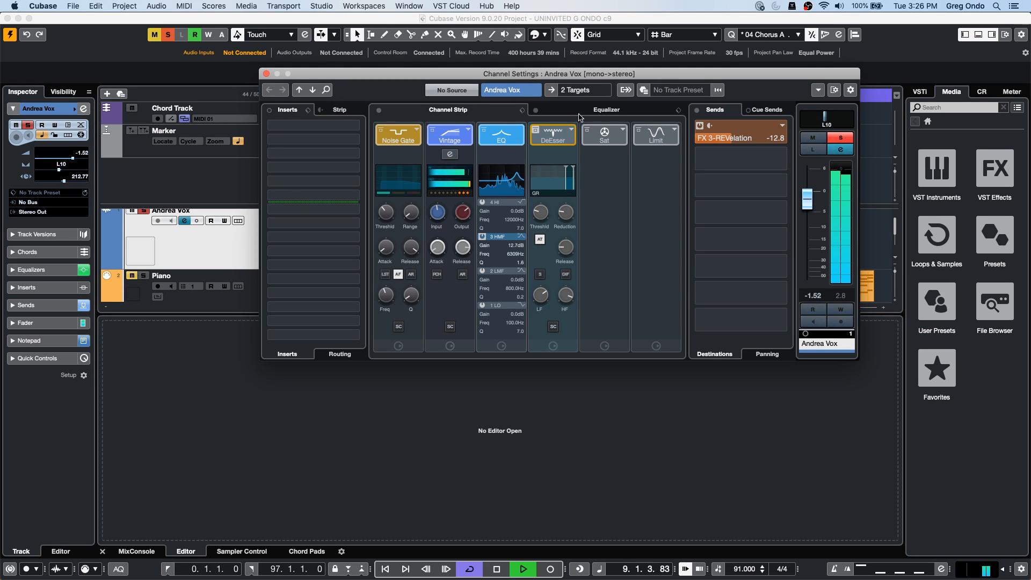
{"action": "left_click", "coordinate": [699, 125]}
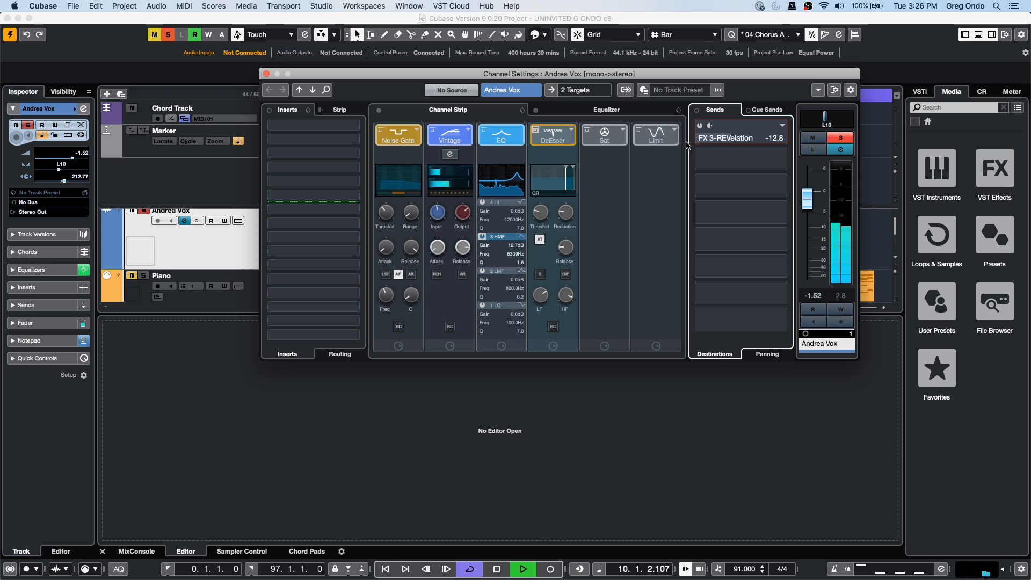
- Add a stereo FX channel with the MonoDelay effect to the second send slot of the Vox track
{"action": "right_click", "coordinate": [755, 157]}
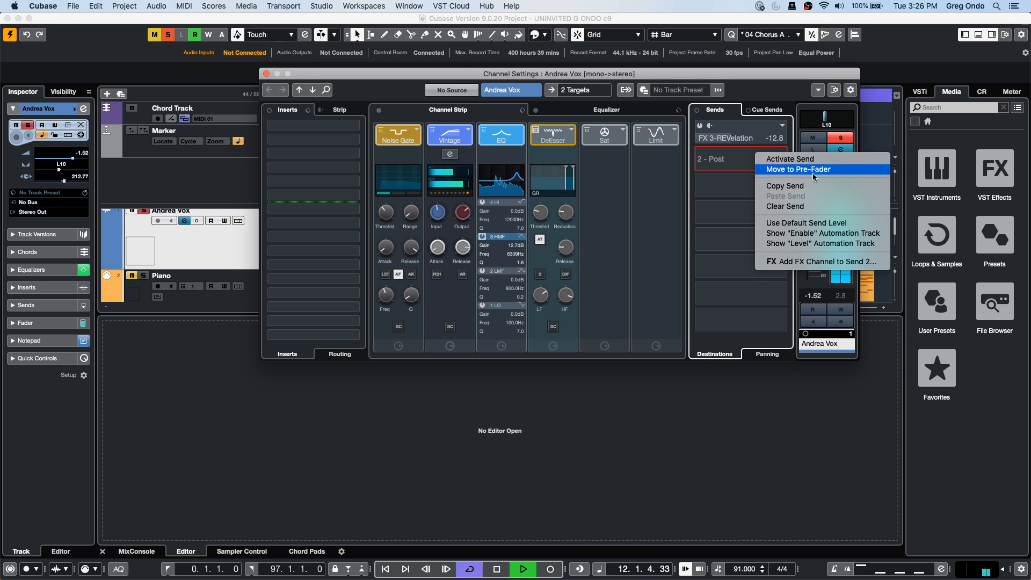
{"action": "left_click", "coordinate": [811, 262]}
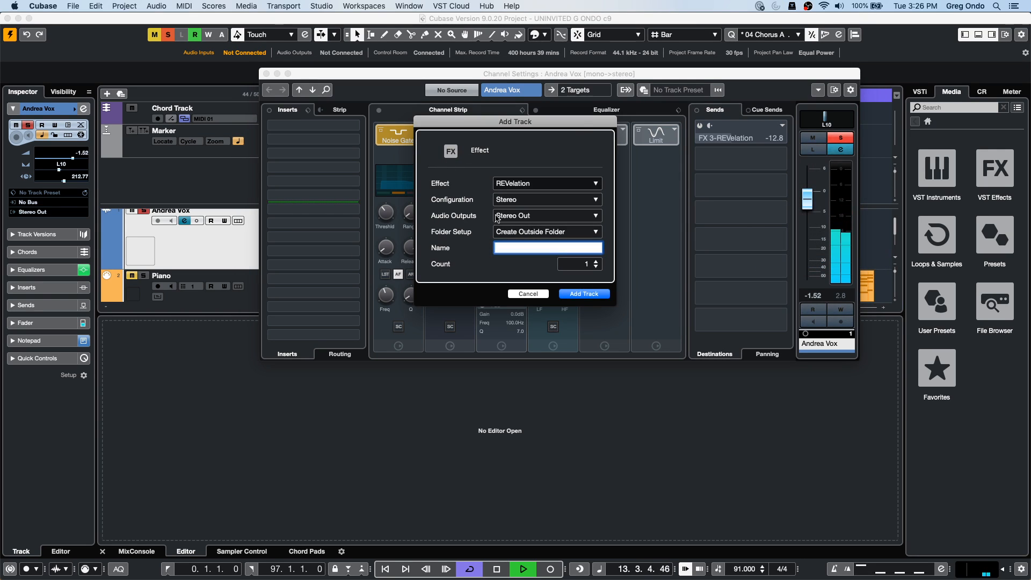
{"action": "left_click", "coordinate": [519, 186]}
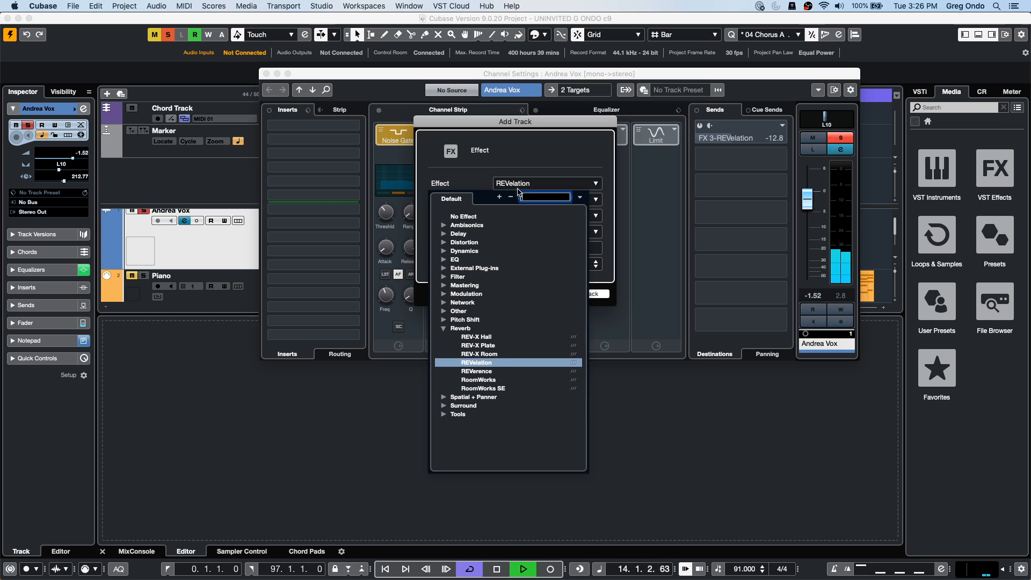
{"action": "left_click", "coordinate": [443, 233]}
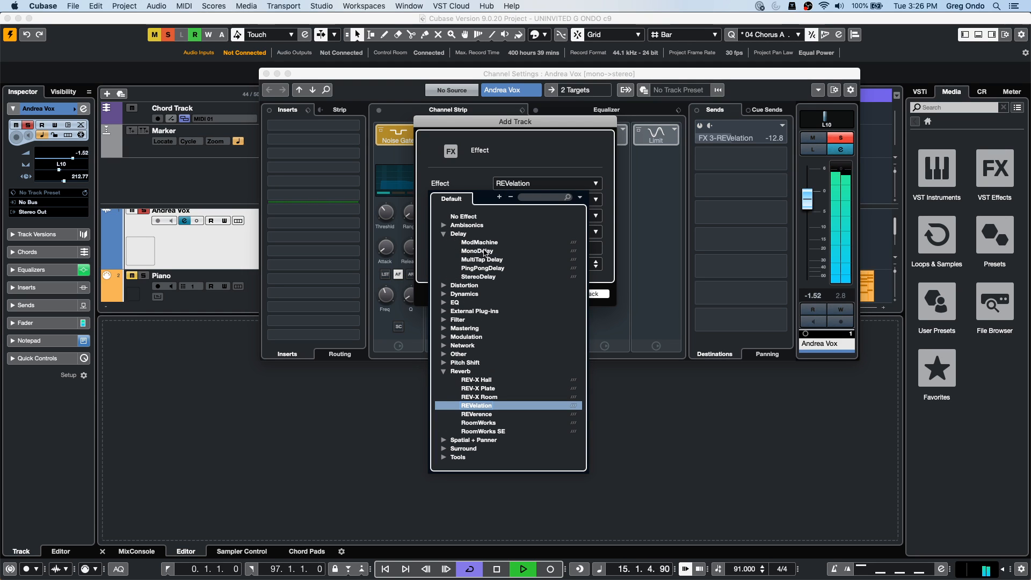
{"action": "left_click", "coordinate": [483, 251]}
{"action": "left_click", "coordinate": [594, 295]}
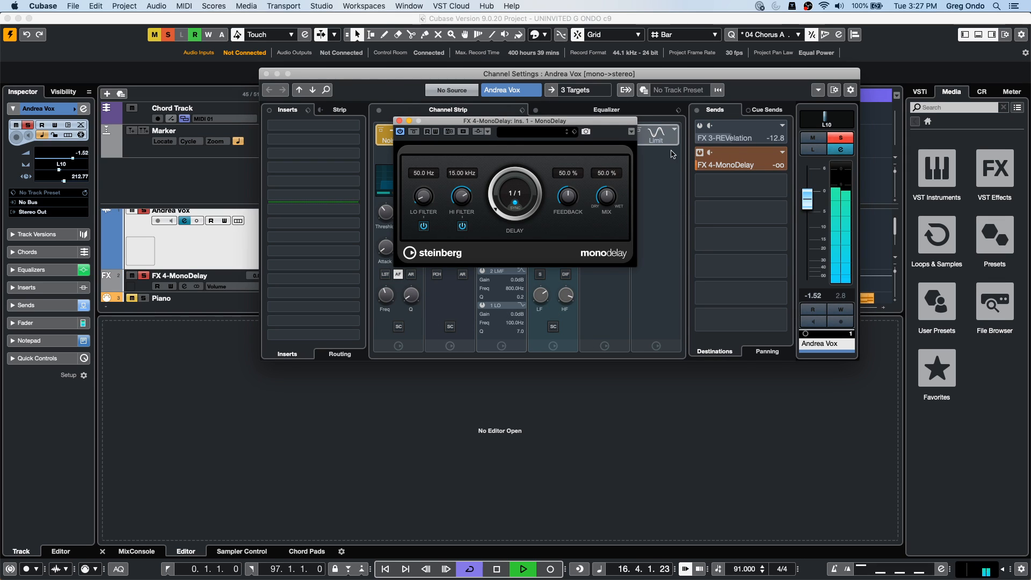
- Raise the Vox track's FX 4-MonoDelay send level to about -3.12, and set the MonoDelay delay time to 1/4
{"action": "left_click", "coordinate": [844, 139]}
{"action": "left_click", "coordinate": [843, 139]}
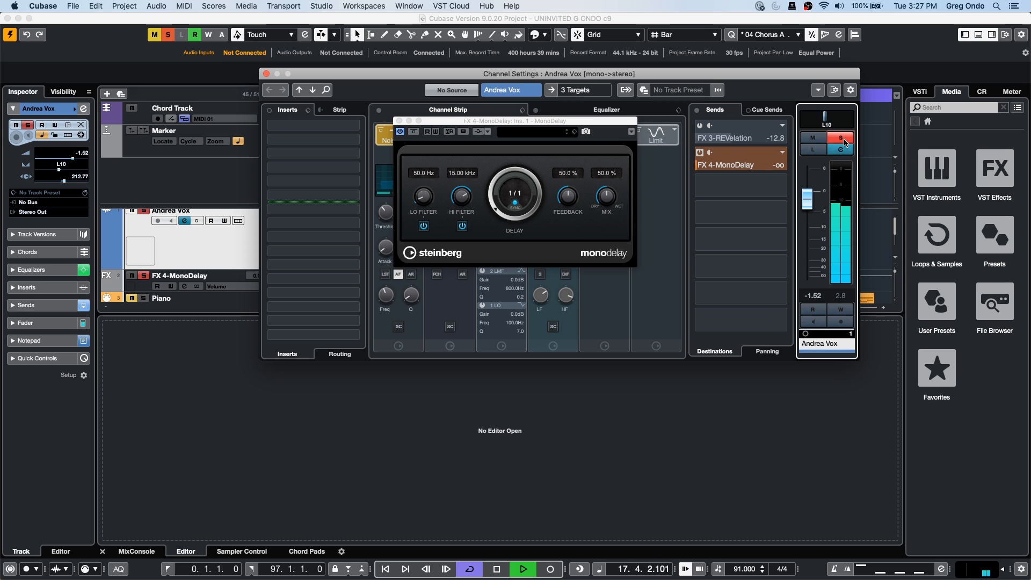
{"action": "left_click", "coordinate": [704, 164]}
{"action": "left_click_drag", "start_coordinate": [749, 165], "coordinate": [781, 165]}
{"action": "left_click", "coordinate": [700, 154]}
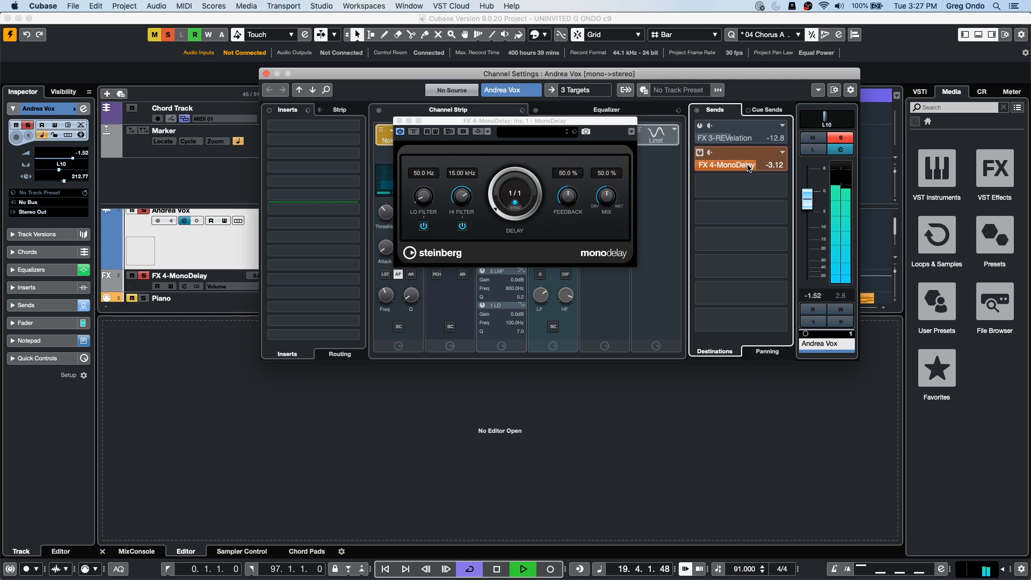
{"action": "left_click_drag", "start_coordinate": [495, 205], "coordinate": [484, 183]}
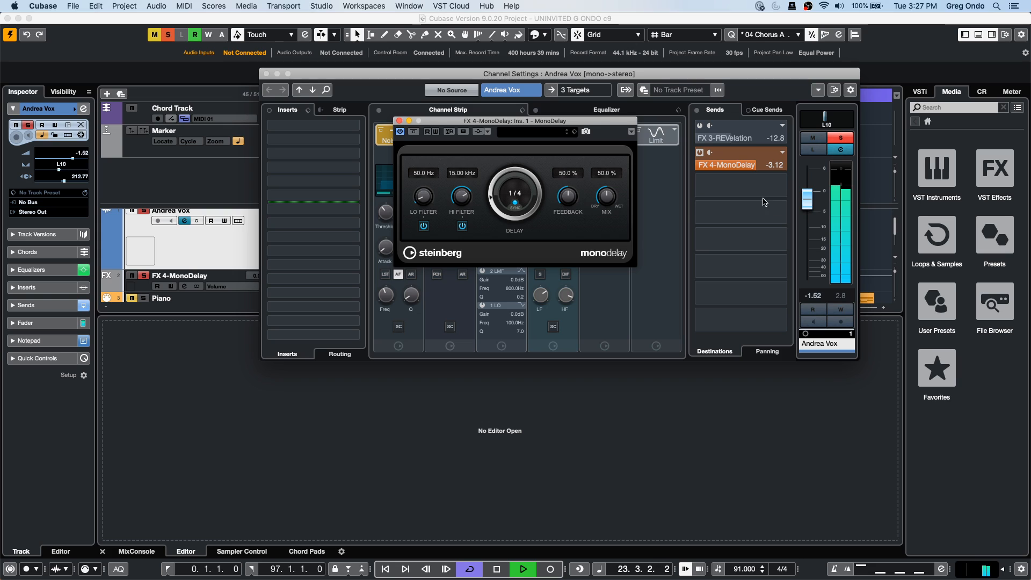
- Turn the FX 4-MonoDelay send level down to -oo, audition the vocal again, and close the MonoDelay plug-in window
{"action": "key", "text": "space"}
{"action": "left_click_drag", "start_coordinate": [752, 171], "coordinate": [646, 173]}
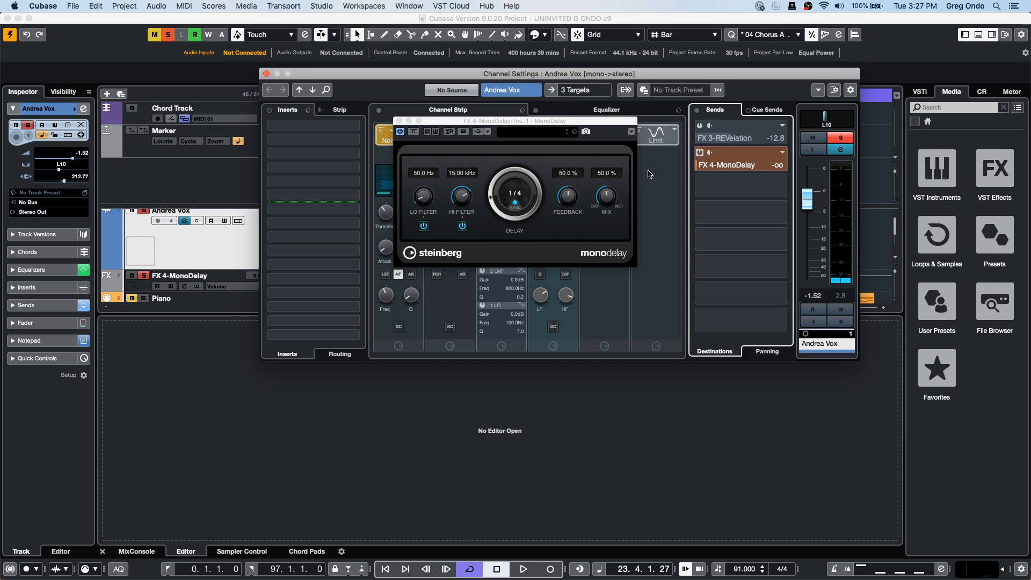
{"action": "key", "text": "space"}
{"action": "mouse_move", "coordinate": [726, 169]}
{"action": "left_mouse_down"}
{"action": "mouse_move", "coordinate": [789, 165]}
{"action": "mouse_move", "coordinate": [724, 165]}
{"action": "left_mouse_up"}
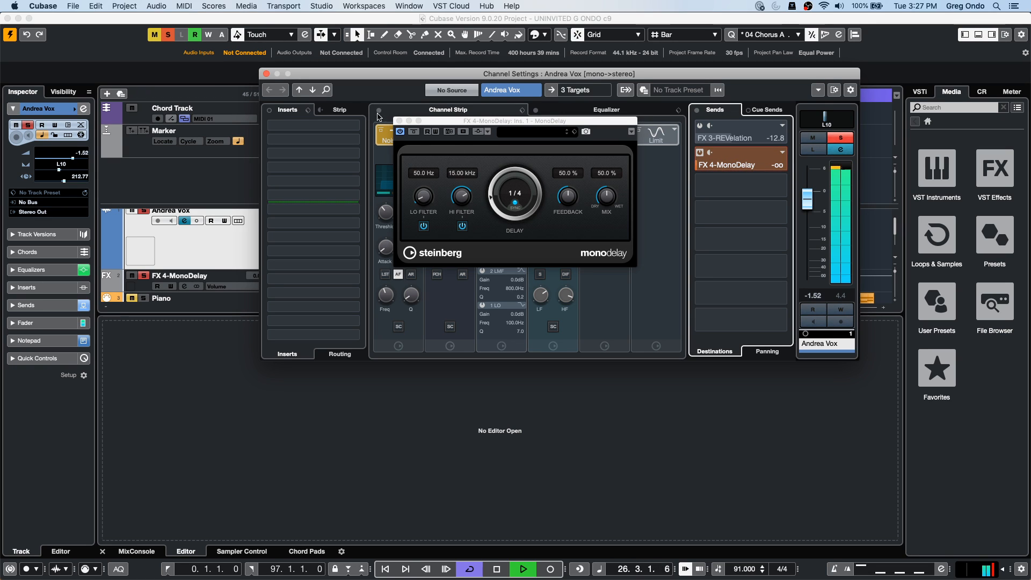
{"action": "key", "text": "space"}
{"action": "left_click", "coordinate": [398, 120]}
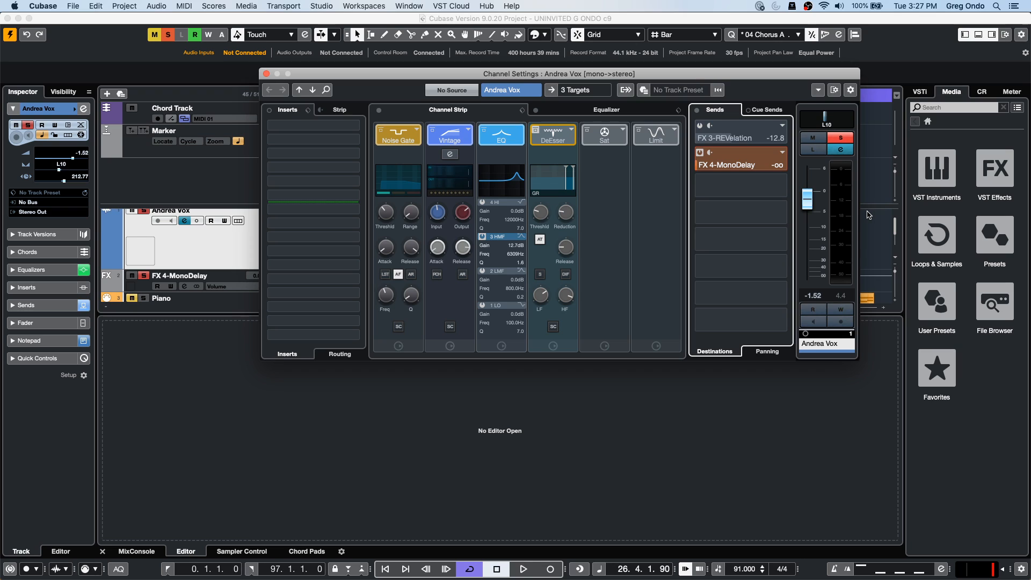
- Add a stereo group channel to the selected Vox track, with Stereo Out as its output and no parent folder
{"action": "right_click", "coordinate": [730, 187]}
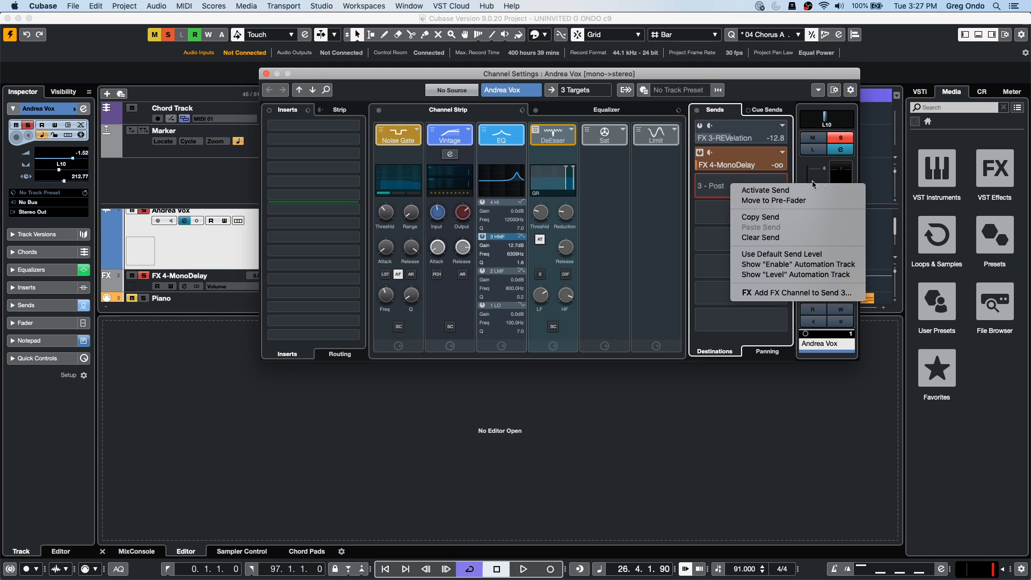
{"action": "right_click", "coordinate": [840, 172]}
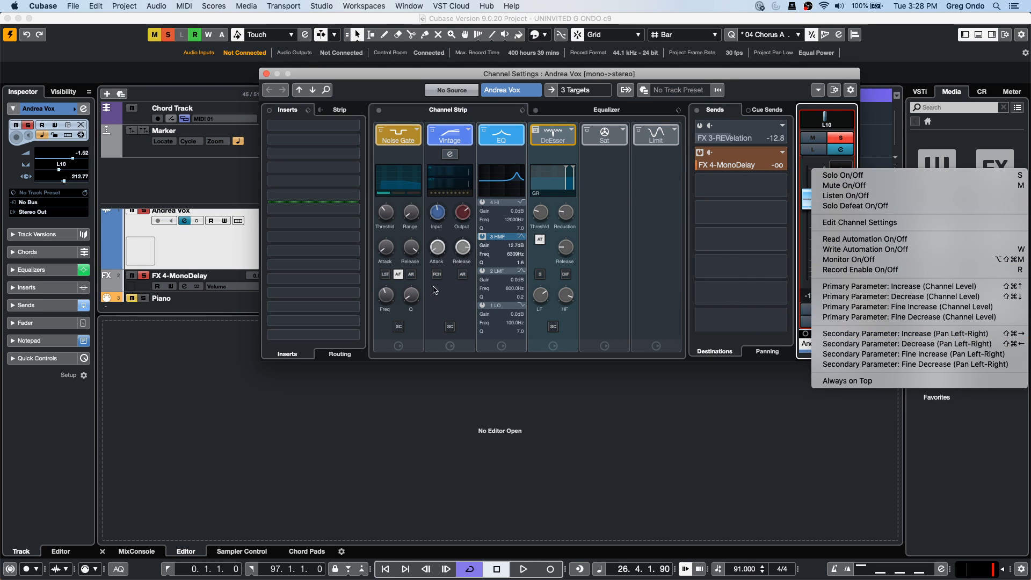
{"action": "right_click", "coordinate": [217, 239]}
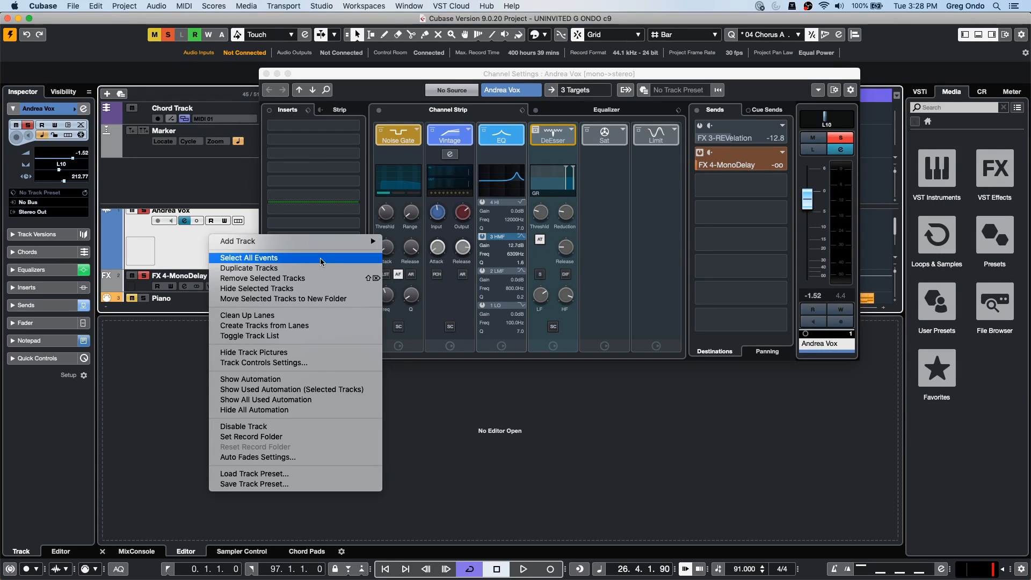
{"action": "mouse_move", "coordinate": [317, 244]}
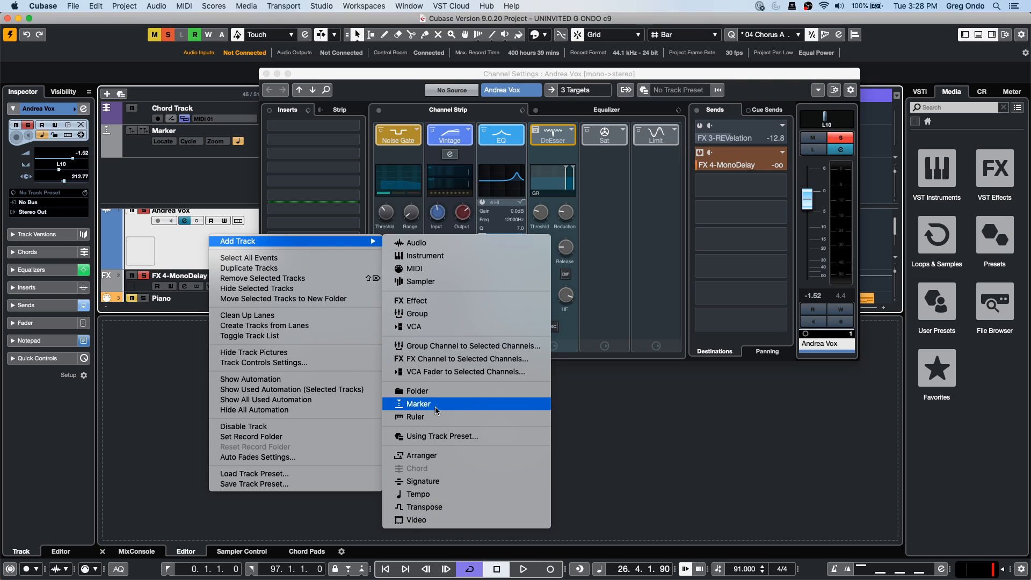
{"action": "left_click", "coordinate": [467, 347]}
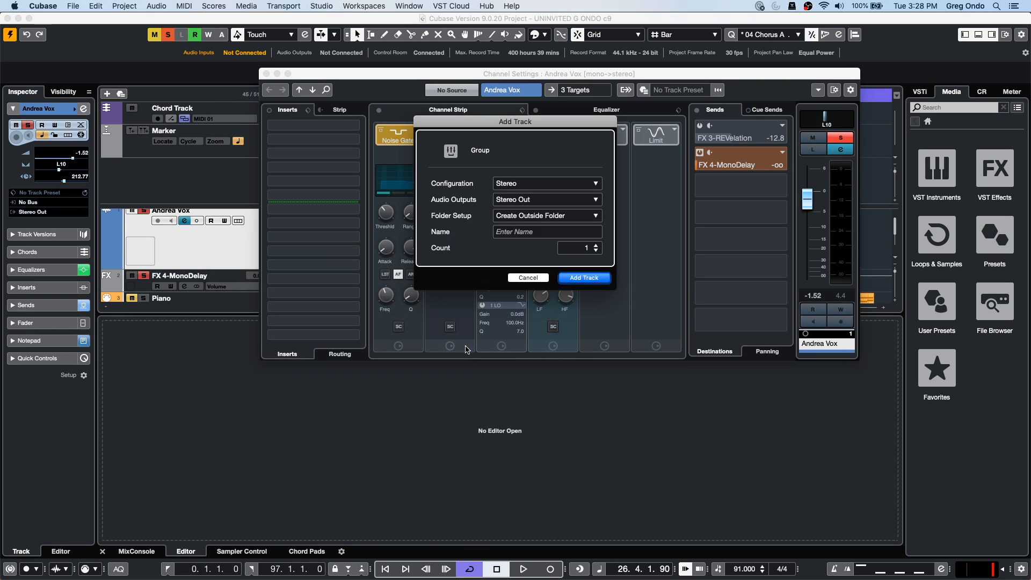
{"action": "left_click", "coordinate": [596, 278]}
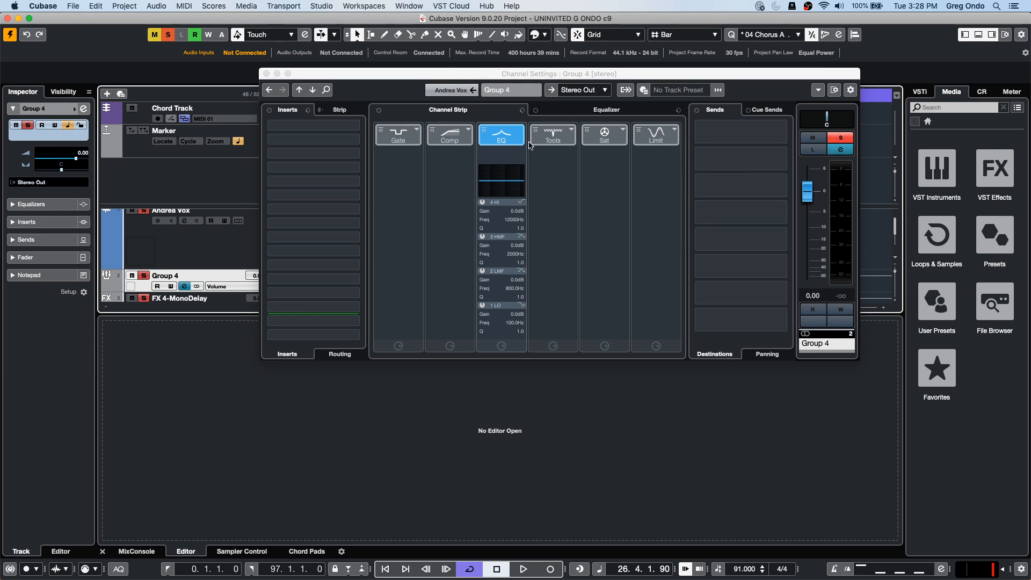
- Check the effect categories available for the first insert slot of the new group channel
{"action": "left_click", "coordinate": [354, 126]}
{"action": "left_click", "coordinate": [354, 127]}
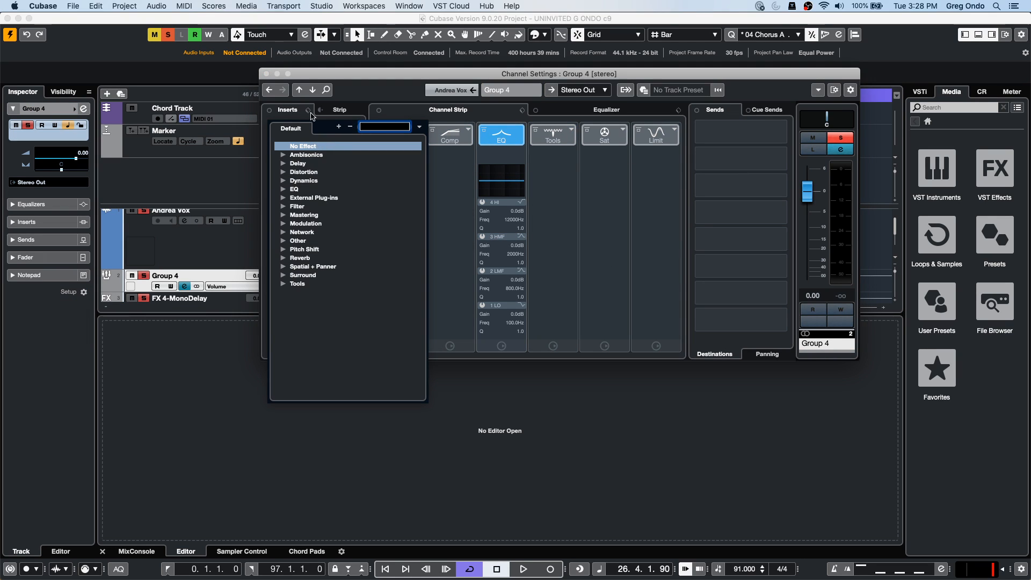
{"action": "left_click", "coordinate": [204, 251]}
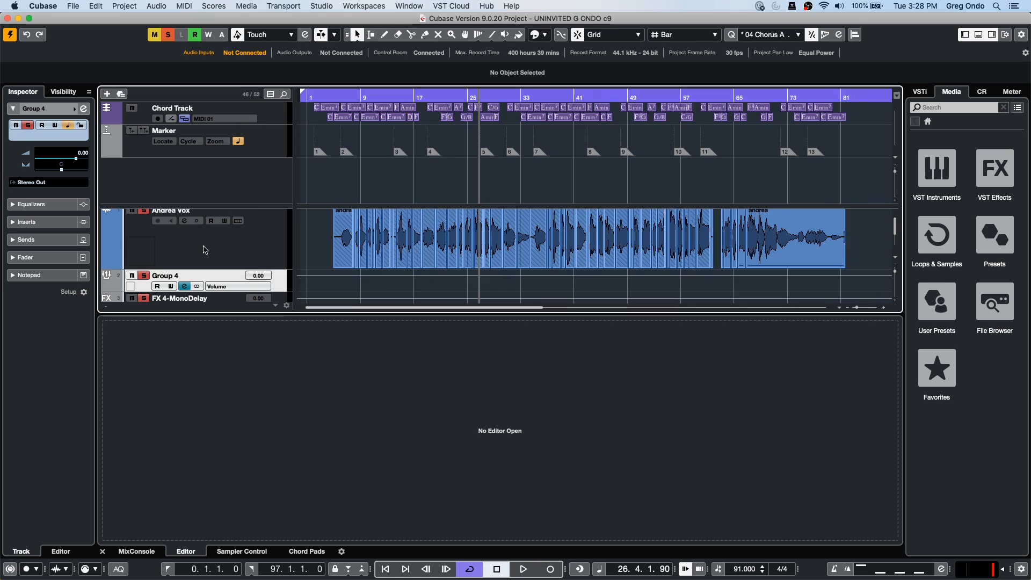
- Reopen the Vox track's channel settings, and assign its third send to Group 4
{"action": "left_click", "coordinate": [204, 250]}
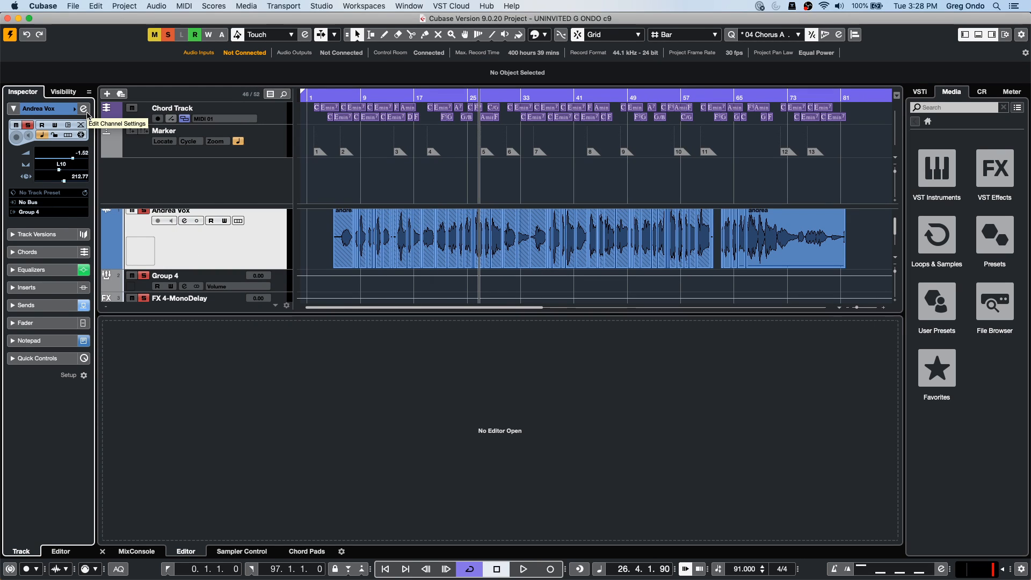
{"action": "left_click", "coordinate": [83, 111]}
{"action": "left_click", "coordinate": [83, 109]}
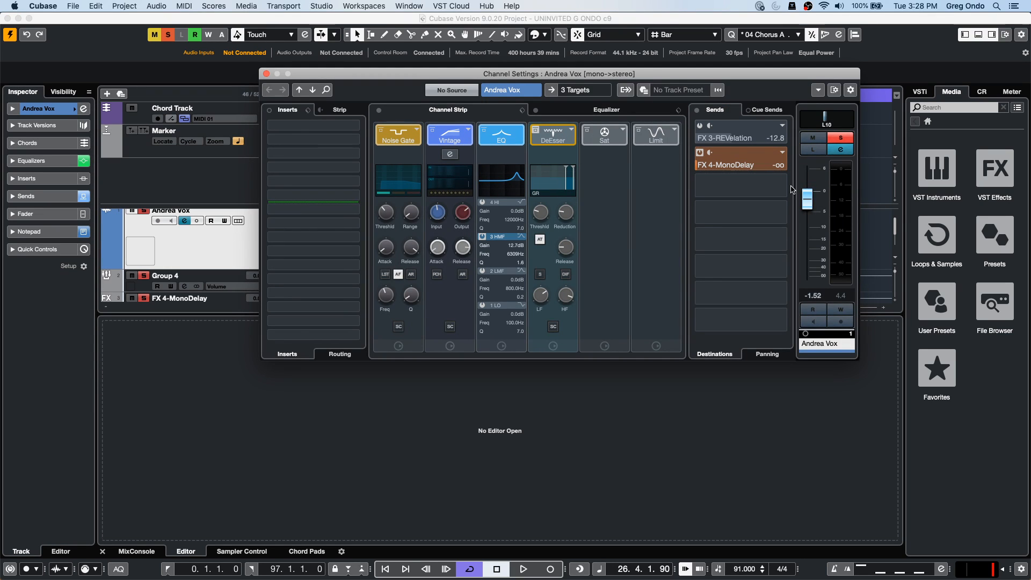
{"action": "left_click", "coordinate": [746, 185]}
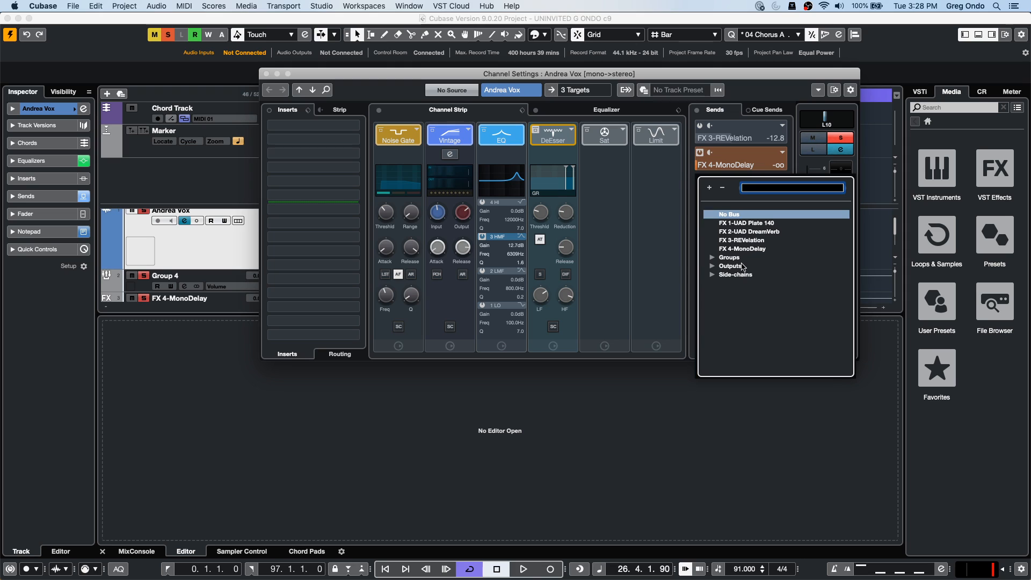
{"action": "left_click", "coordinate": [711, 257]}
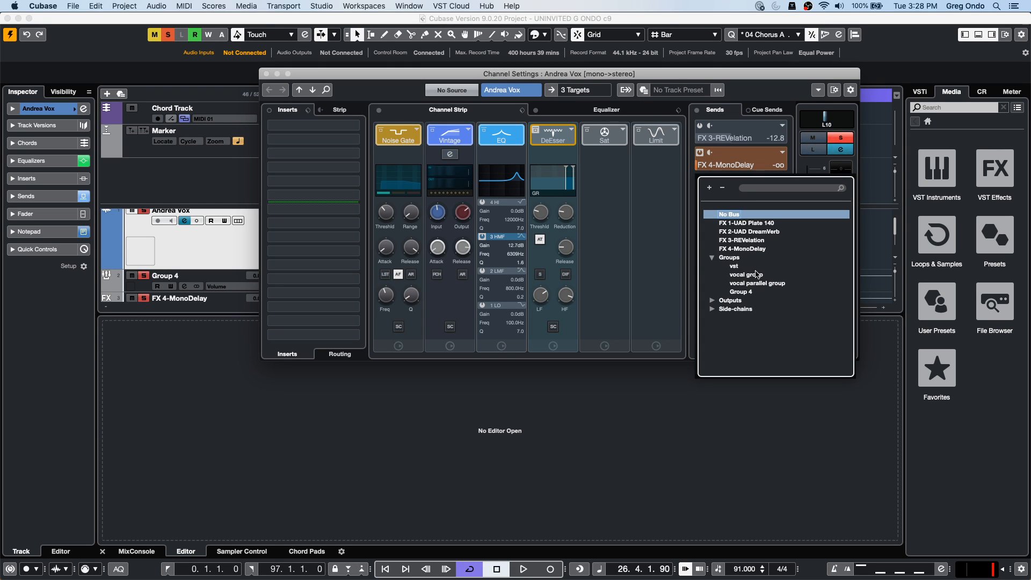
{"action": "left_click", "coordinate": [745, 291]}
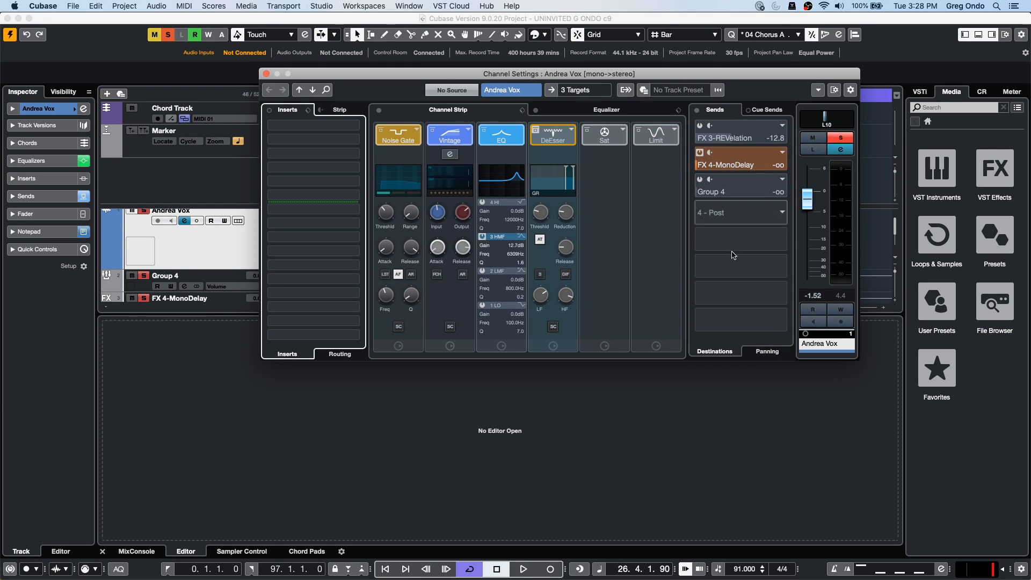
- Start playback and raise the Vox track's FX 4-MonoDelay send level to about -8.92
{"action": "left_click", "coordinate": [767, 351]}
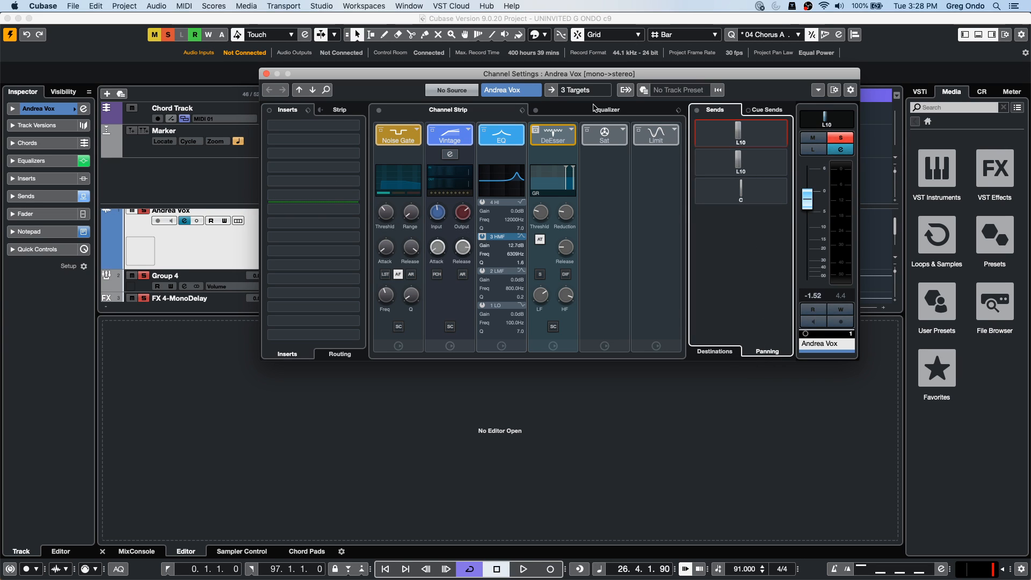
{"action": "left_click", "coordinate": [709, 352]}
{"action": "left_click", "coordinate": [709, 164]}
{"action": "key", "text": "space"}
{"action": "left_click_drag", "start_coordinate": [708, 165], "coordinate": [741, 165]}
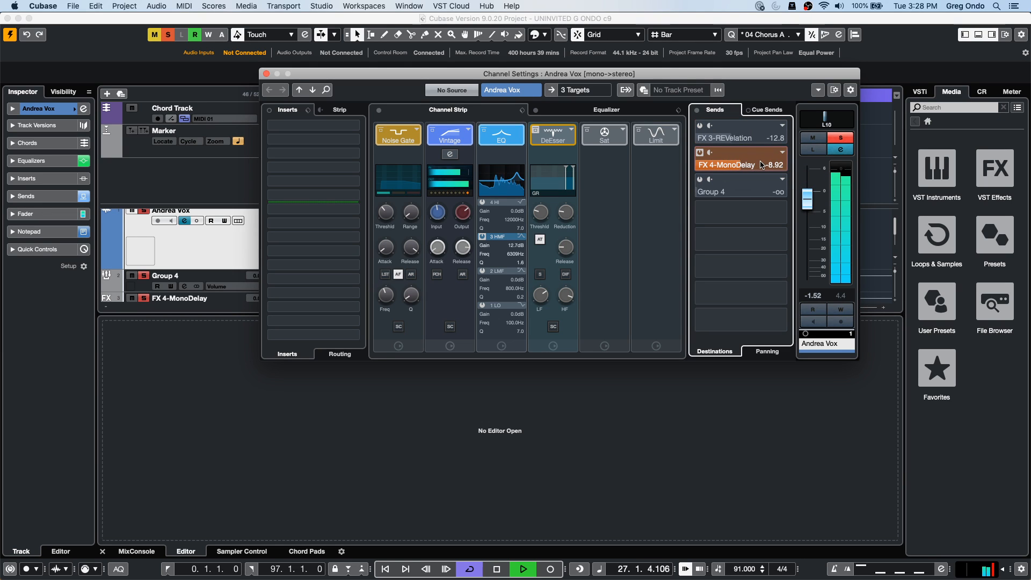
- Pan the FX 4-MonoDelay send hard left, hard right and back to L92, then stop playback and close the channel settings
{"action": "left_click", "coordinate": [766, 351]}
{"action": "left_click_drag", "start_coordinate": [737, 161], "coordinate": [695, 161]}
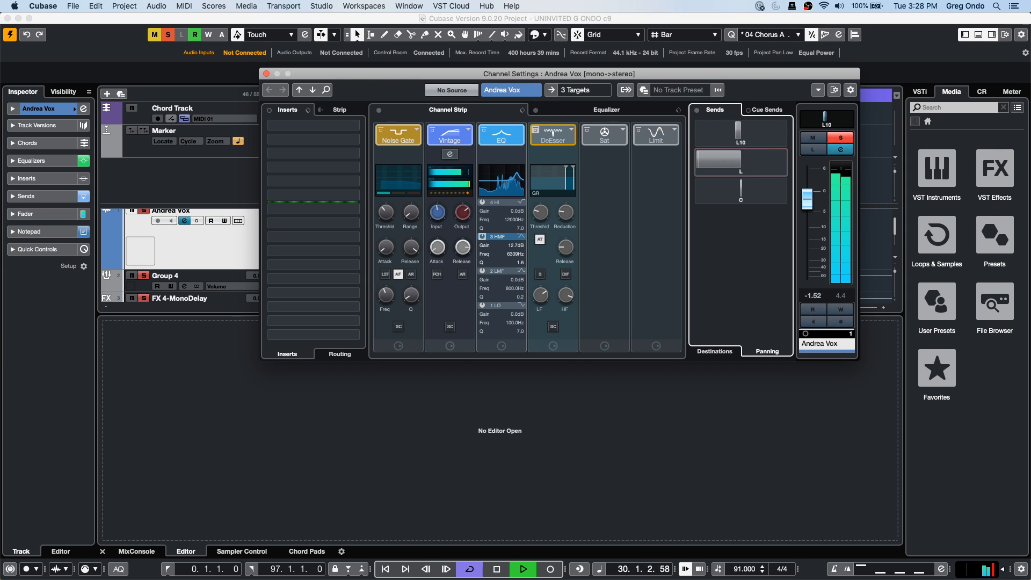
{"action": "left_click_drag", "start_coordinate": [740, 161], "coordinate": [783, 161]}
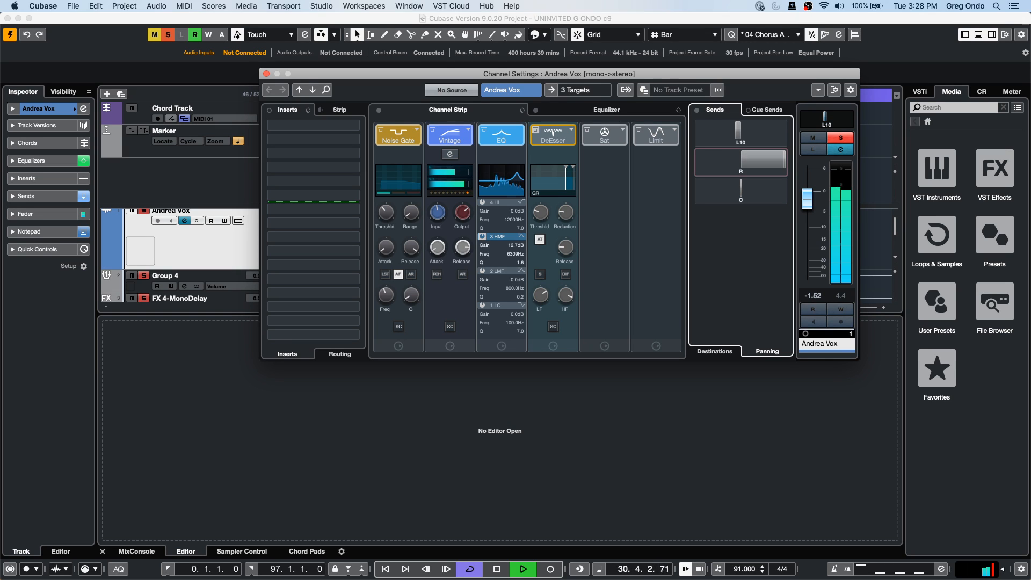
{"action": "left_click_drag", "start_coordinate": [784, 160], "coordinate": [699, 160]}
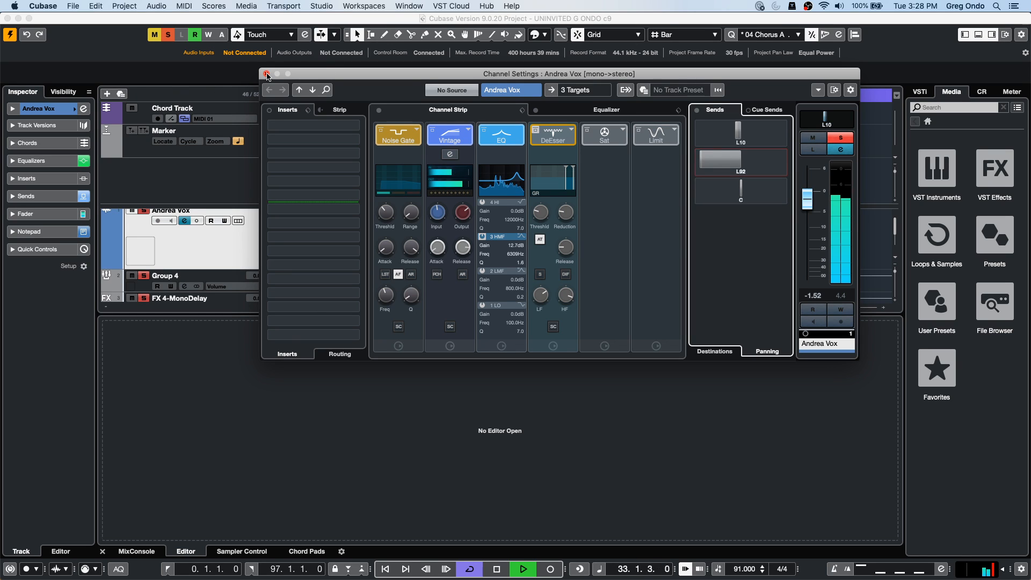
{"action": "key", "text": "space"}
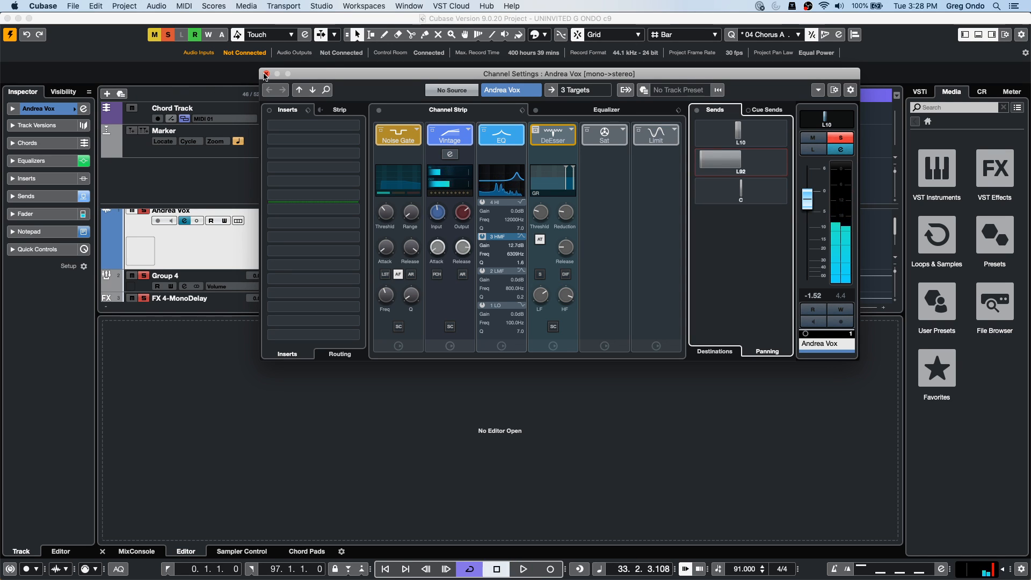
{"action": "left_click", "coordinate": [266, 74]}
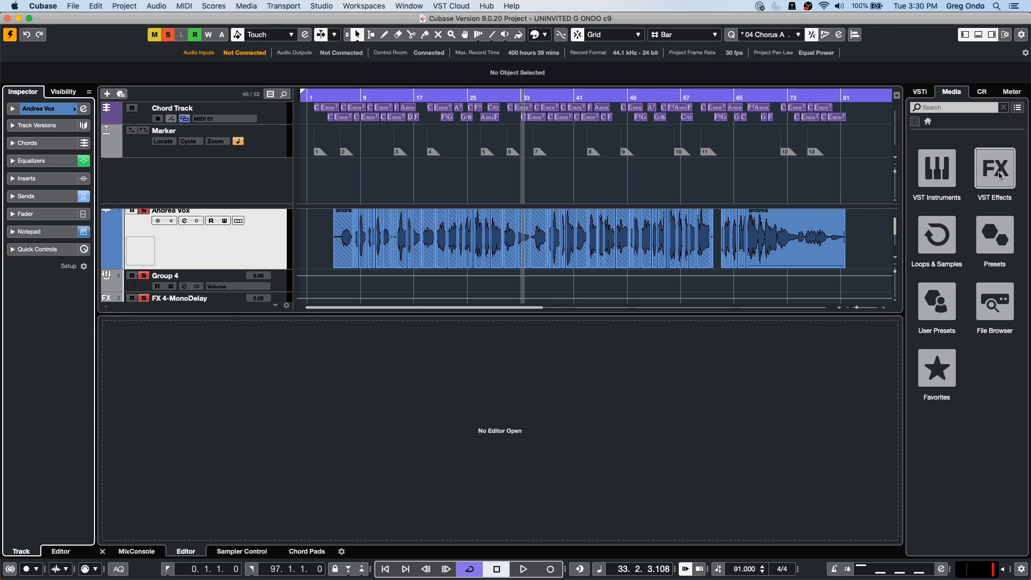
- Find HALion Sonic SE among the VST instruments, and add it as an instrument track above the Vox track
{"action": "left_click", "coordinate": [936, 167]}
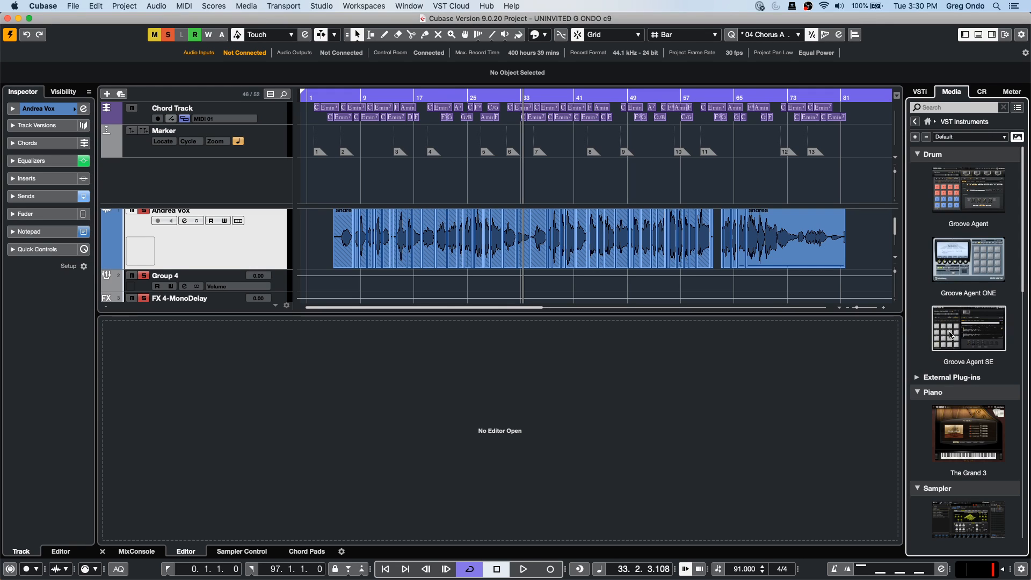
{"action": "scroll", "coordinate": [927, 266], "scroll_direction": "down", "scroll_amount": 10}
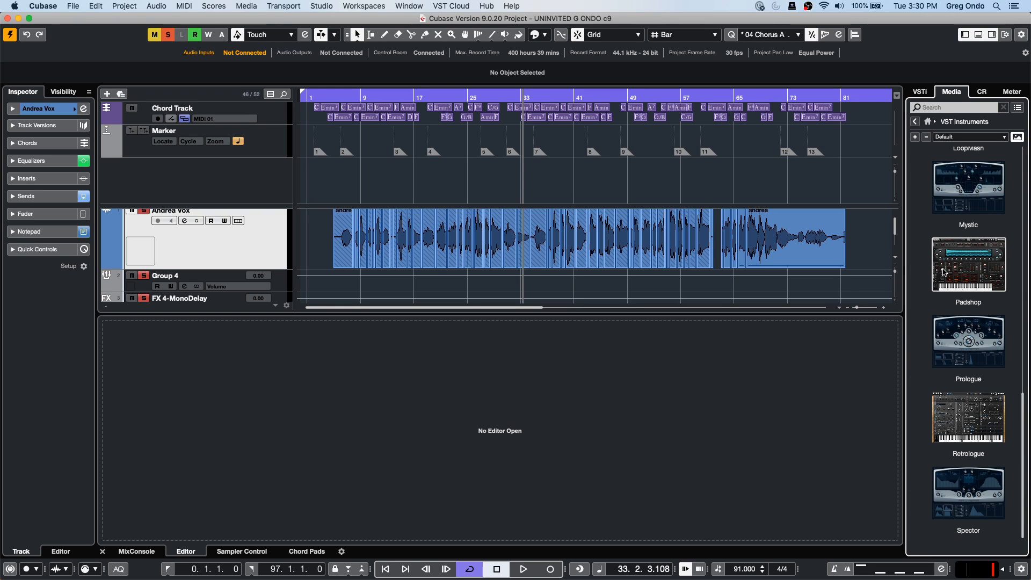
{"action": "scroll", "coordinate": [943, 272], "scroll_direction": "up", "scroll_amount": 5}
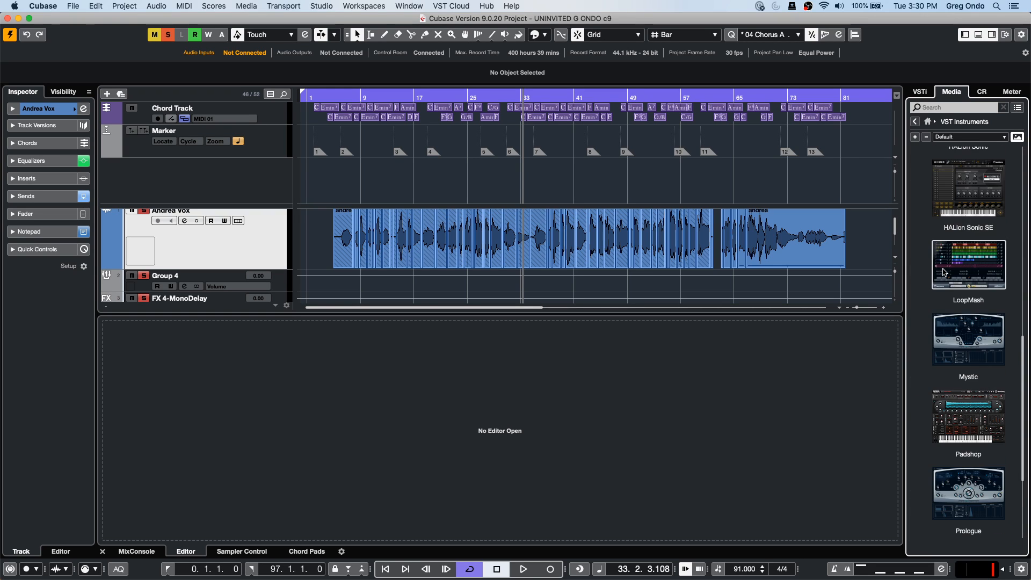
{"action": "left_click_drag", "start_coordinate": [981, 182], "coordinate": [105, 220]}
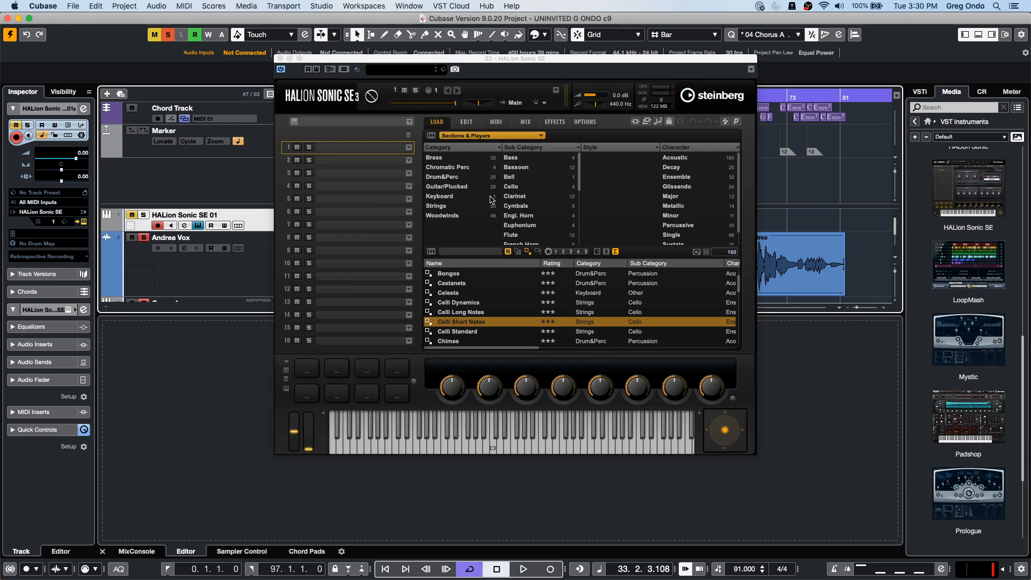
- Load the Wurli Phaser program from Keyboard, E. Piano into HALion Sonic SE's first slot, and unmute the HALion Sonic SE 01 track
{"action": "left_click", "coordinate": [411, 148]}
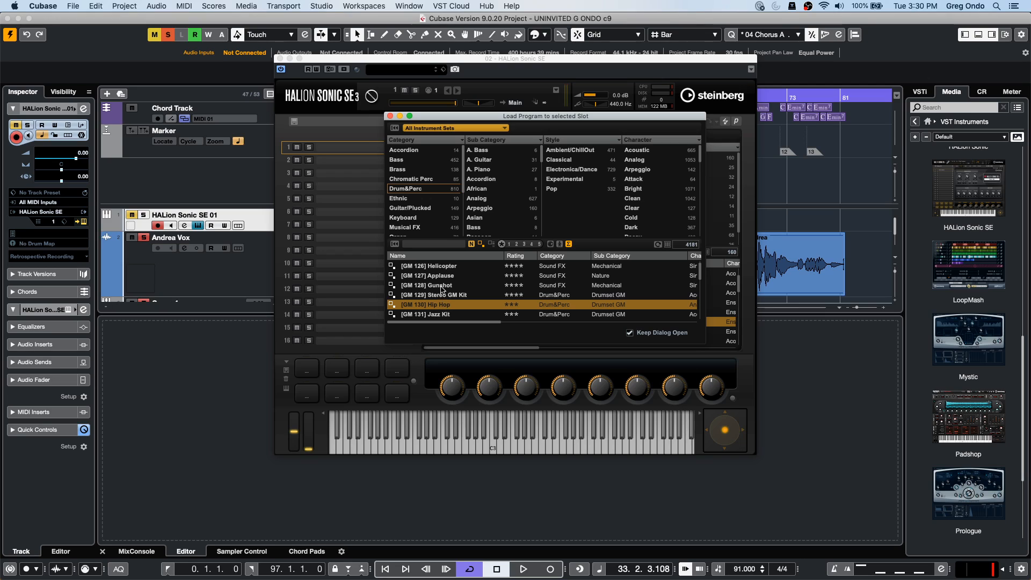
{"action": "left_click", "coordinate": [413, 217]}
{"action": "left_click", "coordinate": [483, 160]}
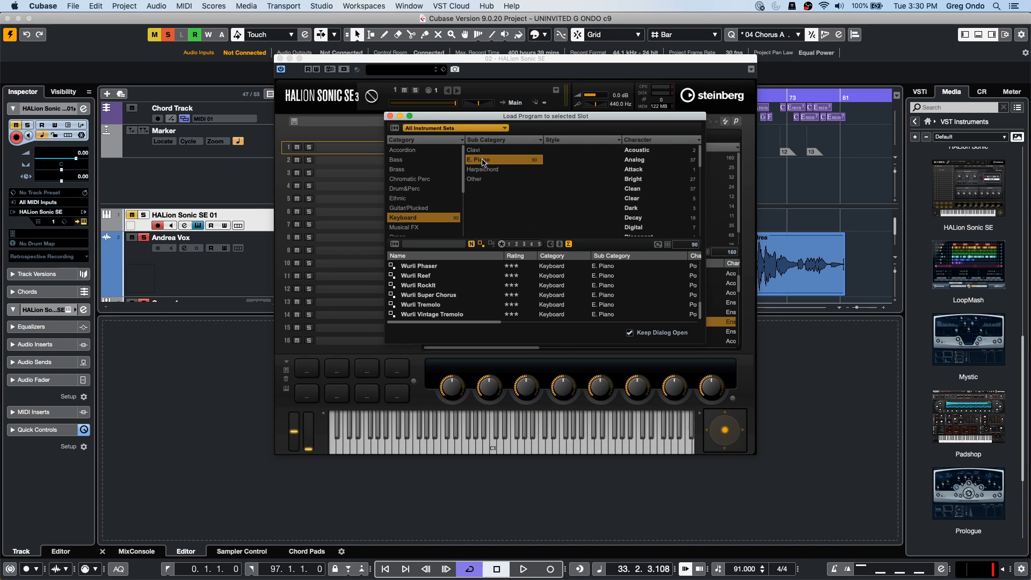
{"action": "left_click", "coordinate": [433, 266]}
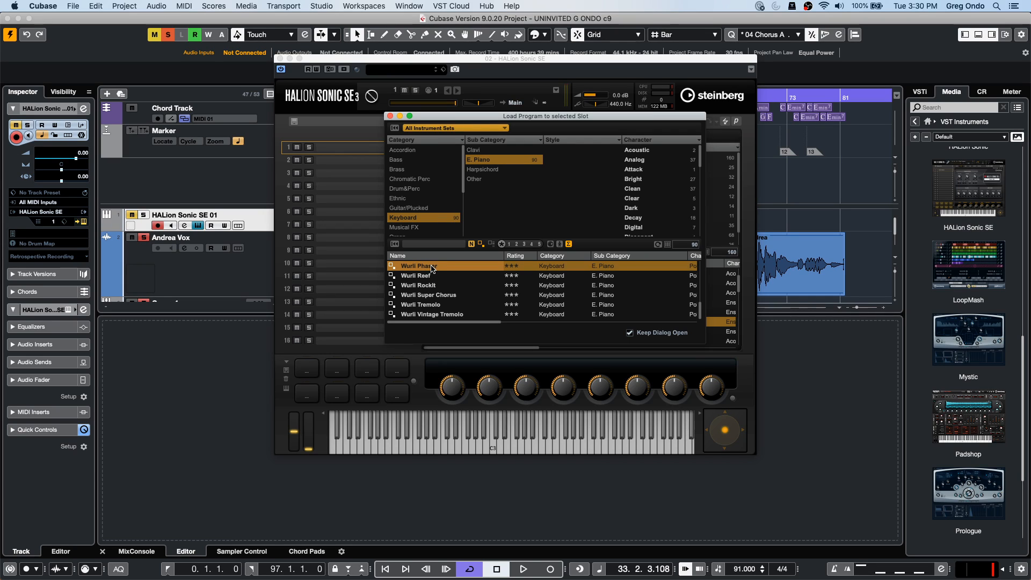
{"action": "double_click", "coordinate": [432, 266]}
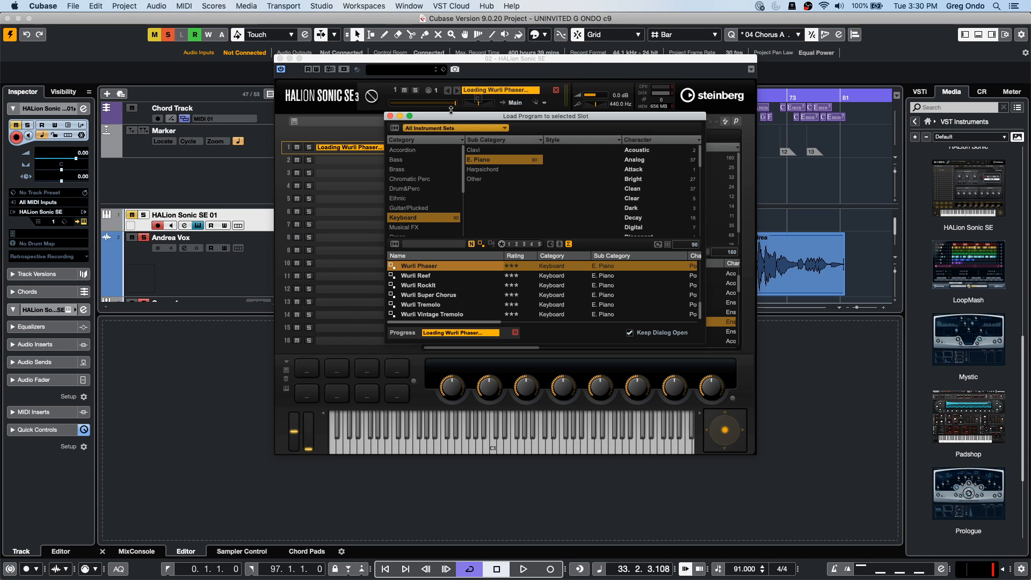
{"action": "left_click_drag", "start_coordinate": [448, 118], "coordinate": [567, 106]}
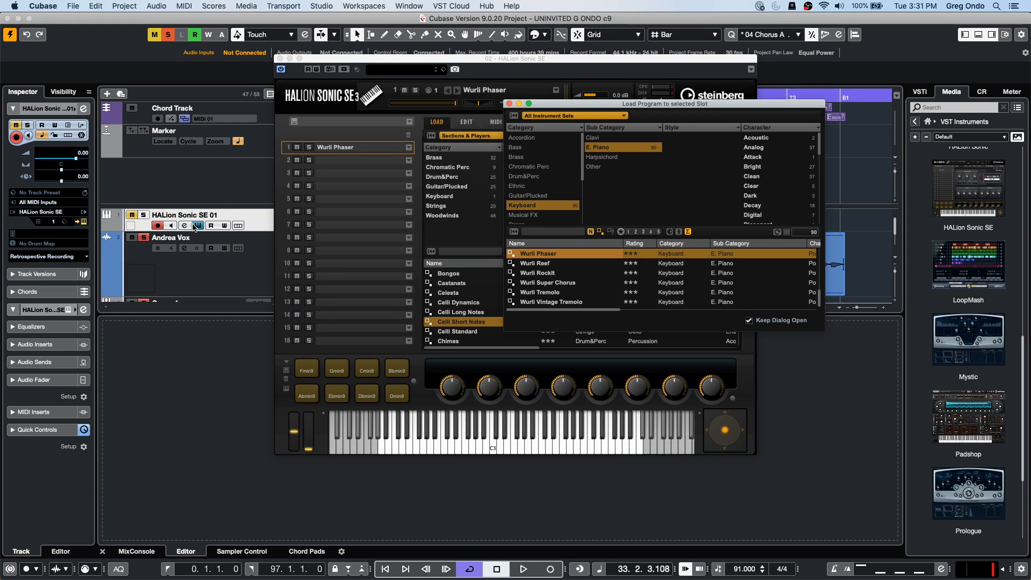
{"action": "left_click", "coordinate": [130, 217]}
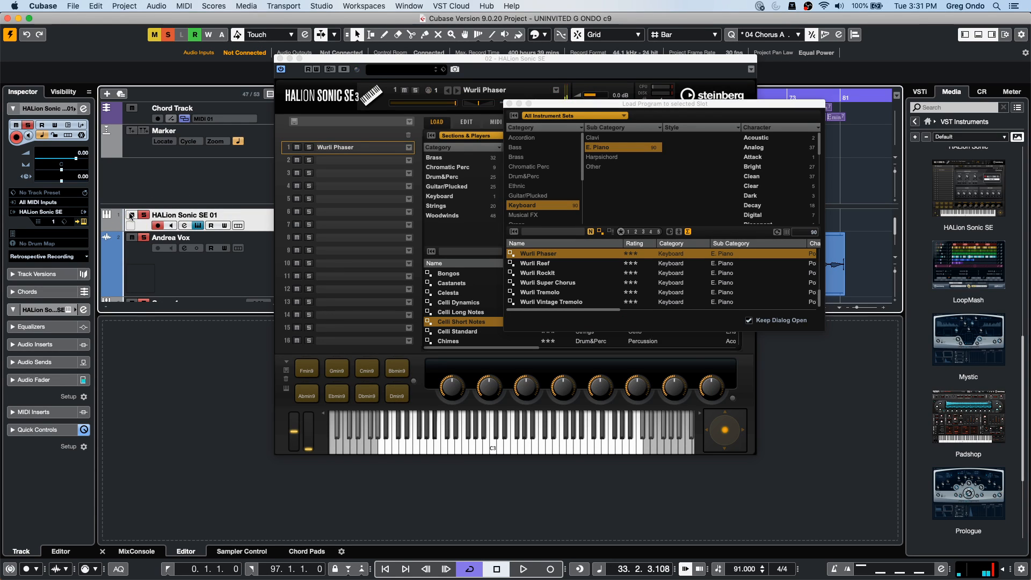
- Rate Wurli Phaser five stars, load Wurli Reef into the first slot, and rate it two stars
{"action": "left_click", "coordinate": [643, 252]}
{"action": "left_click", "coordinate": [644, 256]}
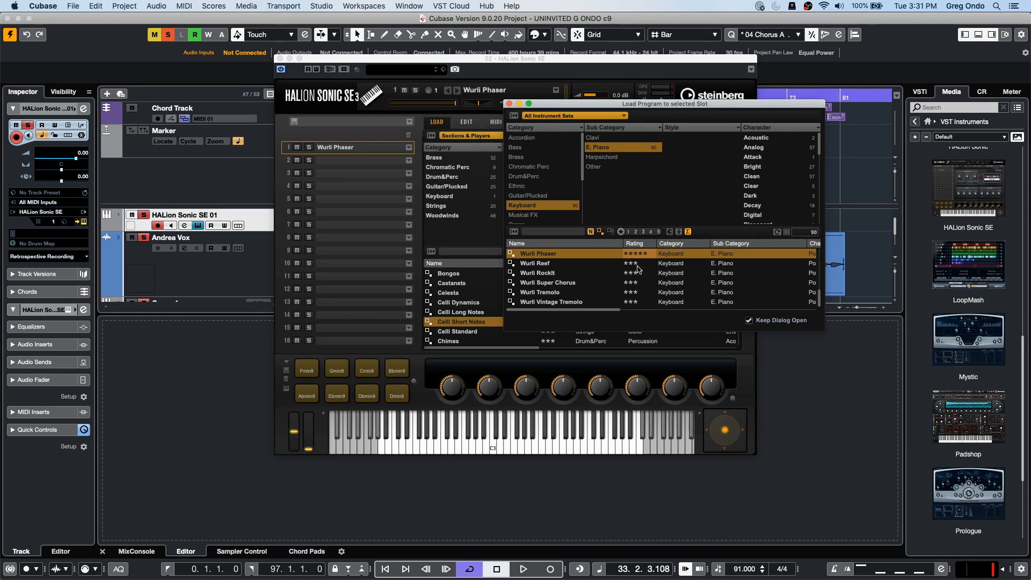
{"action": "left_click", "coordinate": [536, 264]}
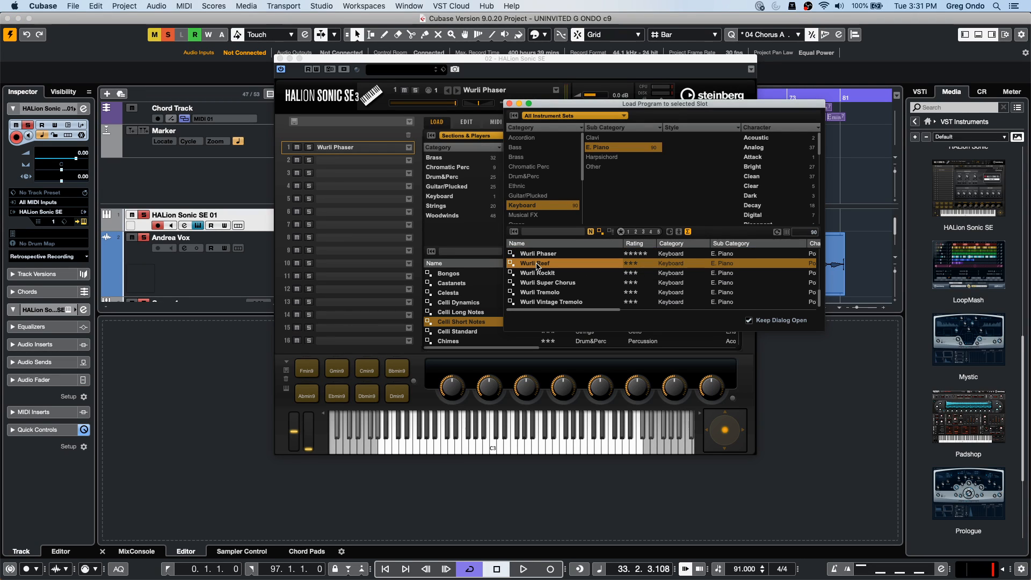
{"action": "double_click", "coordinate": [538, 264]}
{"action": "left_click", "coordinate": [632, 263]}
- Rate the Wurli Super Chorus program four stars and Wurli Tremolo two stars
{"action": "left_click", "coordinate": [616, 273]}
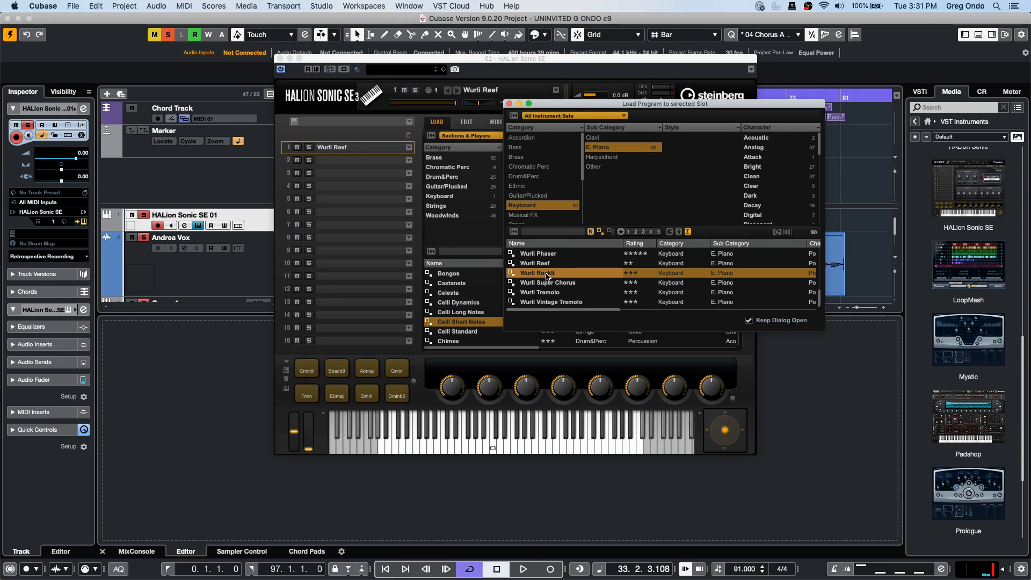
{"action": "left_click", "coordinate": [629, 274]}
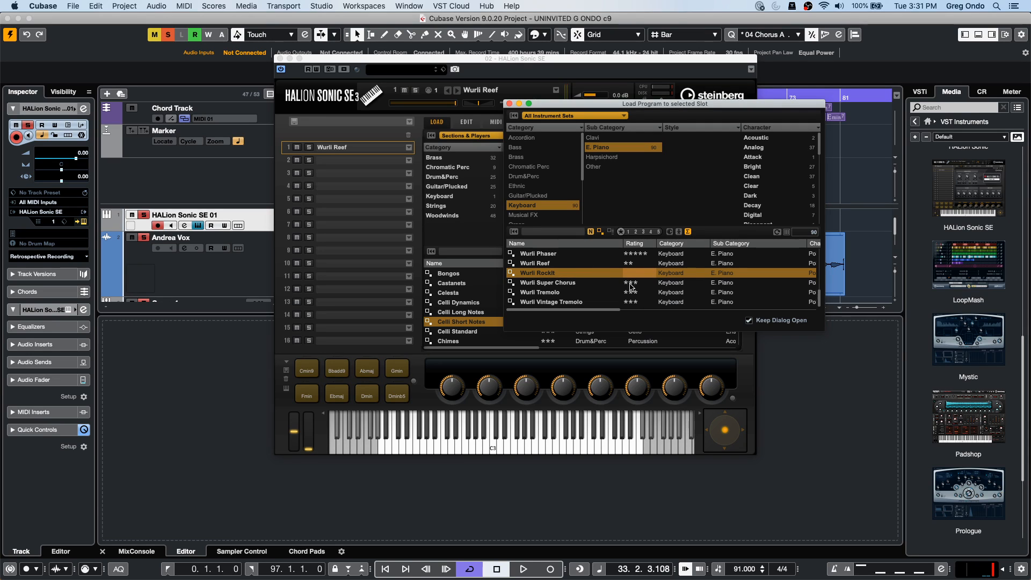
{"action": "left_click", "coordinate": [630, 284]}
{"action": "left_click", "coordinate": [640, 282]}
{"action": "left_click", "coordinate": [632, 293]}
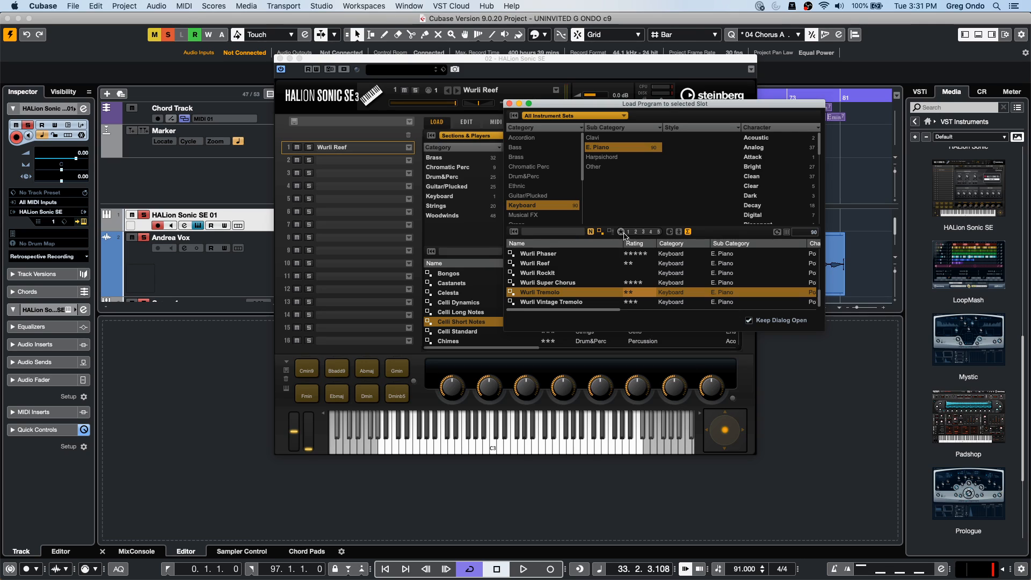
- Filter the E. Piano programs by different minimum star ratings, and clear the rating filter
{"action": "left_click", "coordinate": [658, 232]}
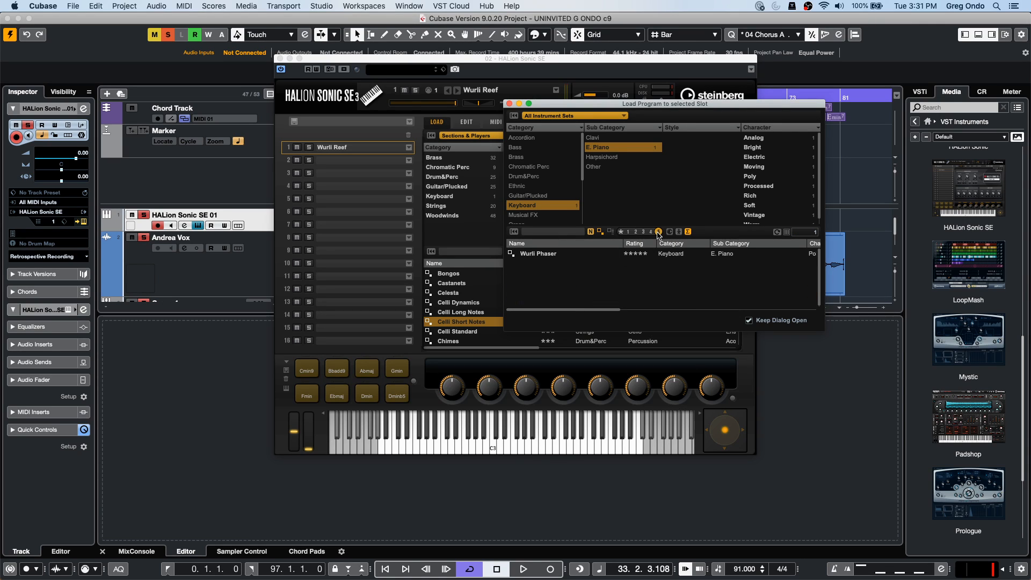
{"action": "left_click", "coordinate": [643, 232]}
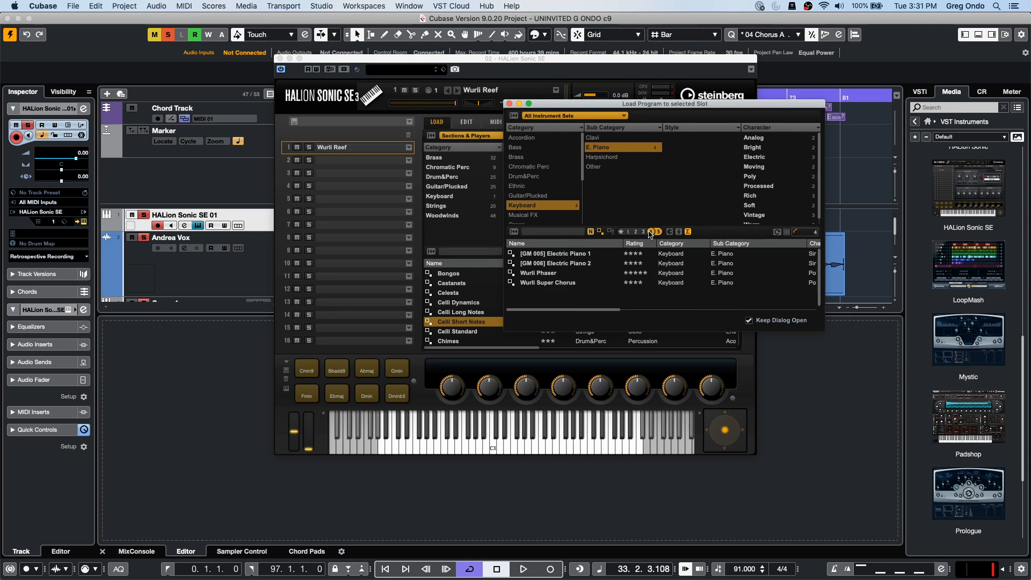
{"action": "left_click", "coordinate": [636, 232]}
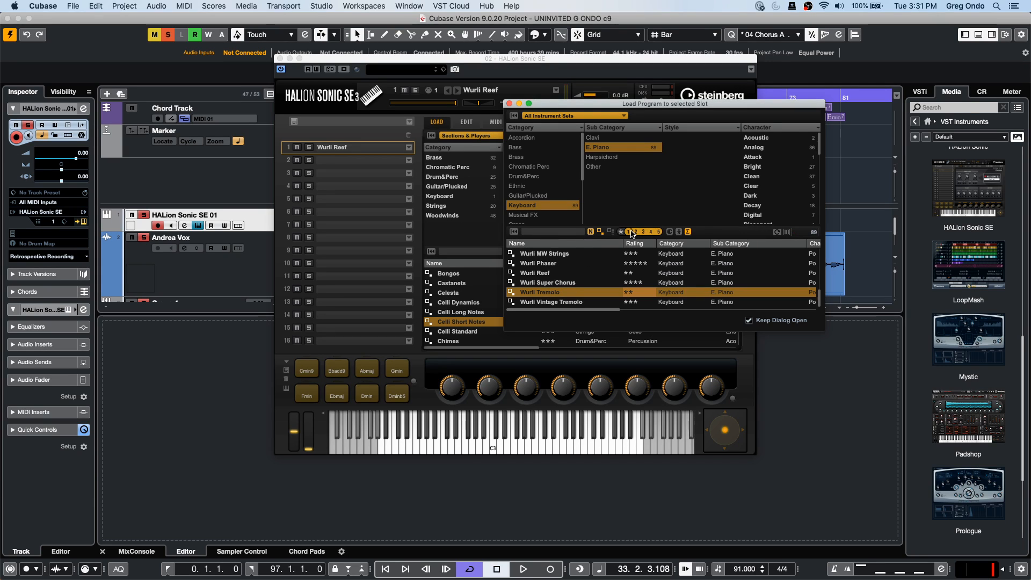
{"action": "left_click", "coordinate": [627, 233]}
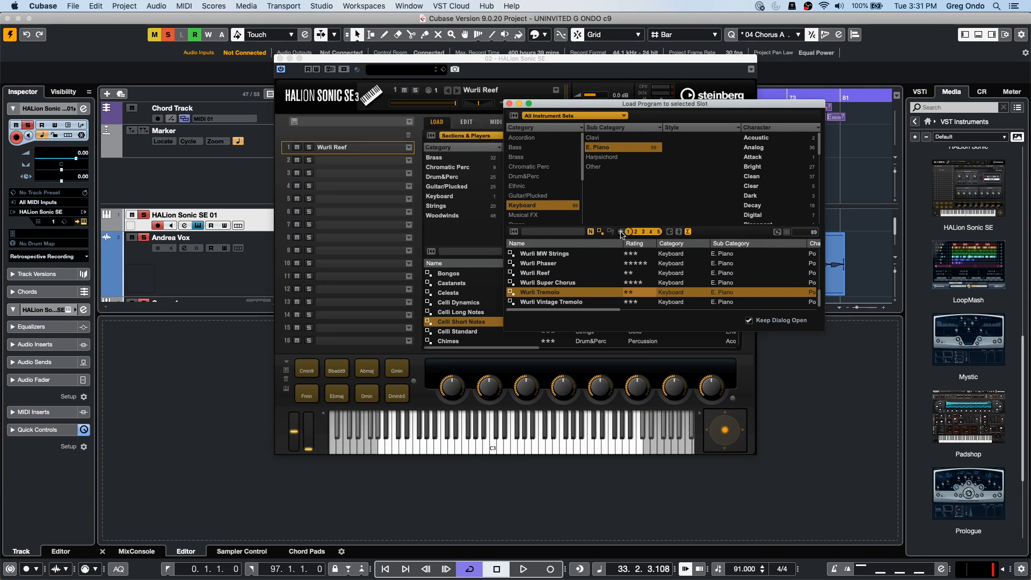
{"action": "left_click", "coordinate": [649, 233]}
{"action": "left_click", "coordinate": [656, 233]}
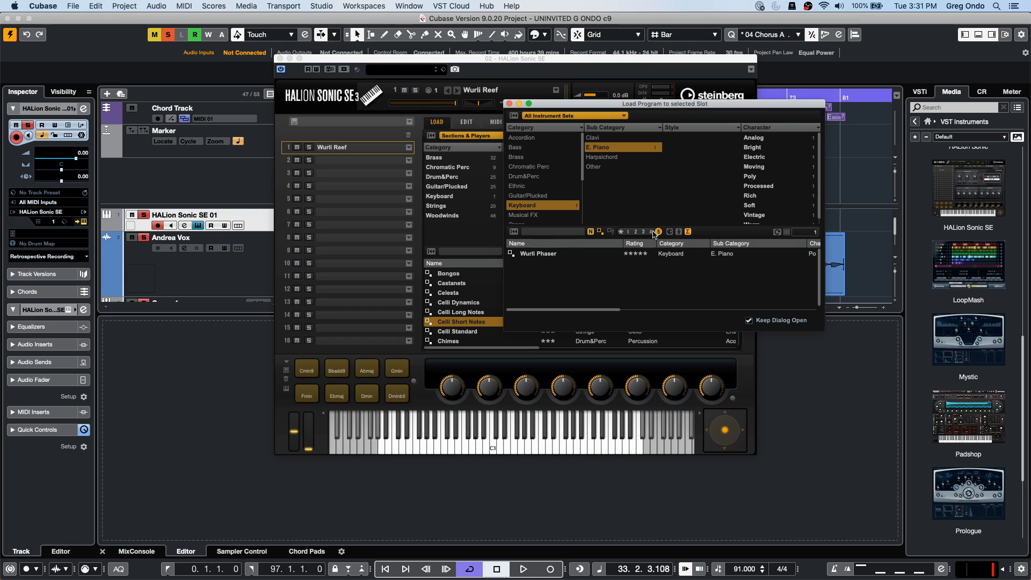
{"action": "left_click", "coordinate": [621, 232]}
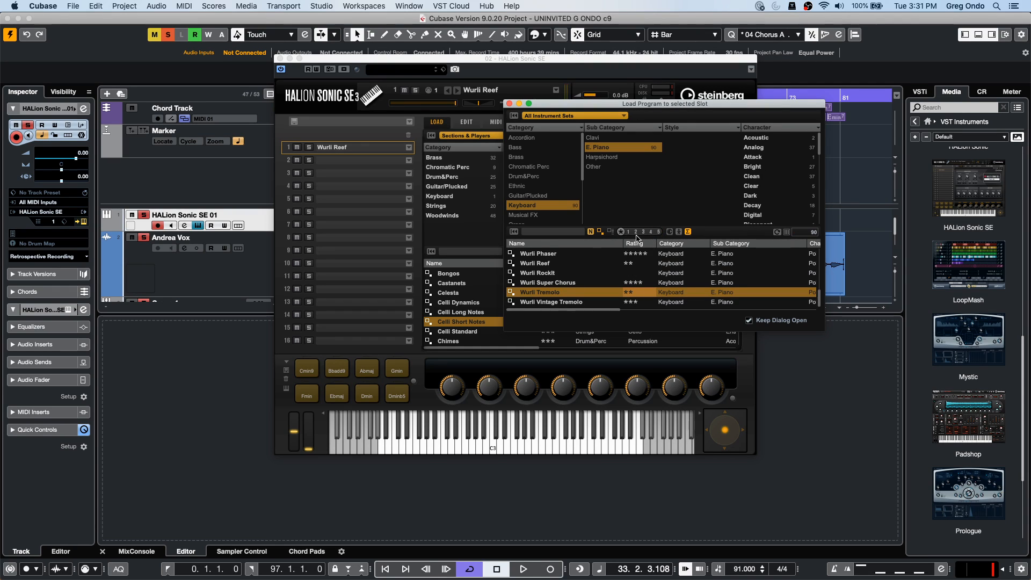
- Set Wurli Phaser, Reef, Super Chorus and Tremolo back to three stars, and close the program loader and HALion Sonic SE
{"action": "left_click", "coordinate": [635, 273]}
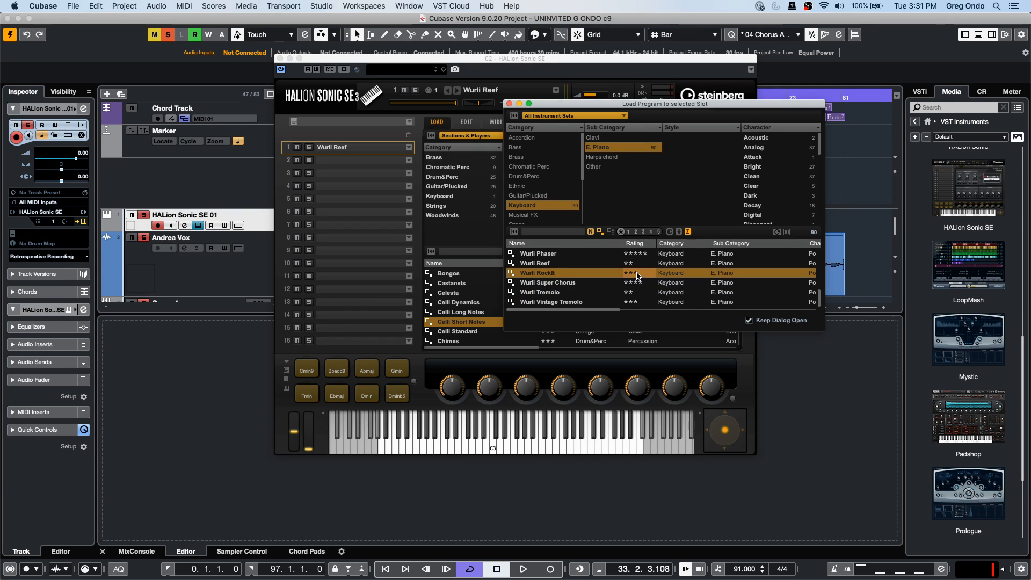
{"action": "left_click", "coordinate": [636, 263]}
{"action": "left_click", "coordinate": [639, 254]}
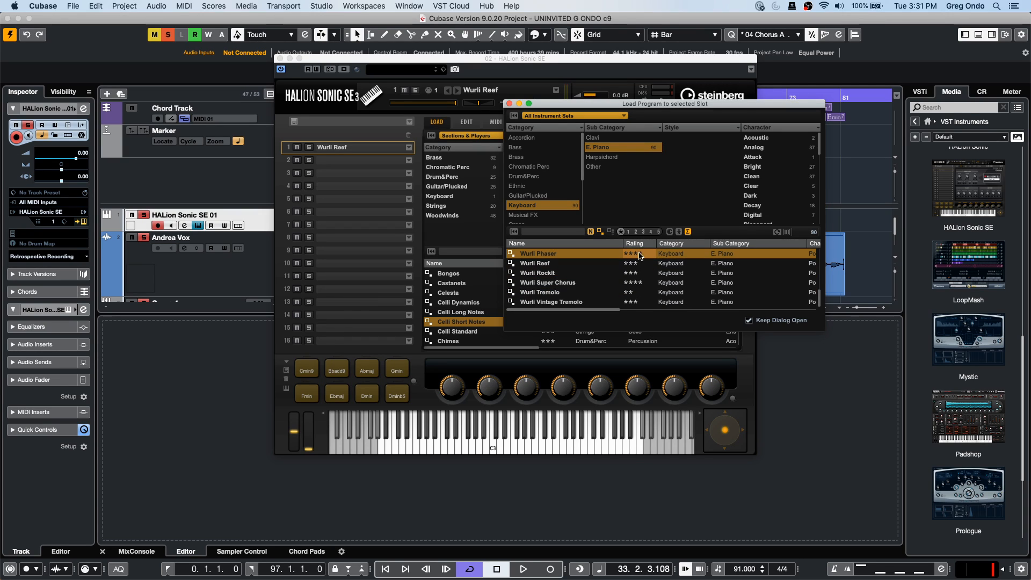
{"action": "left_click", "coordinate": [633, 284]}
{"action": "left_click", "coordinate": [637, 292]}
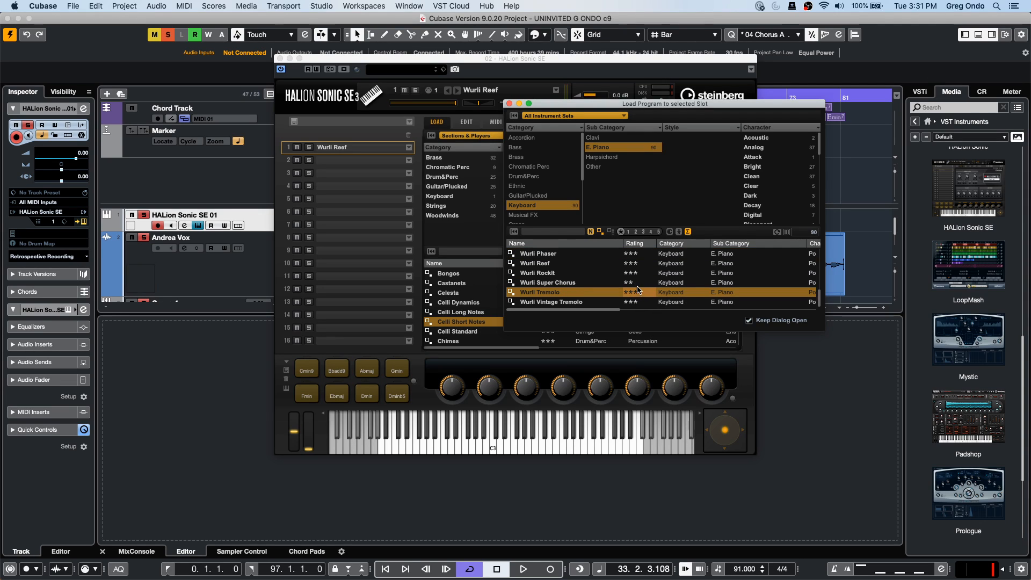
{"action": "left_click", "coordinate": [635, 285]}
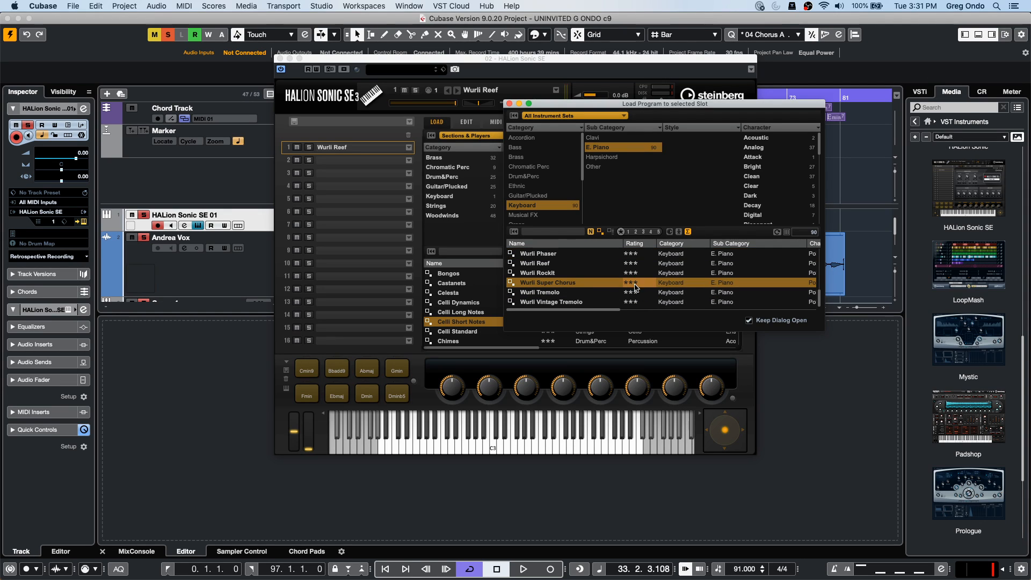
{"action": "left_click", "coordinate": [510, 103]}
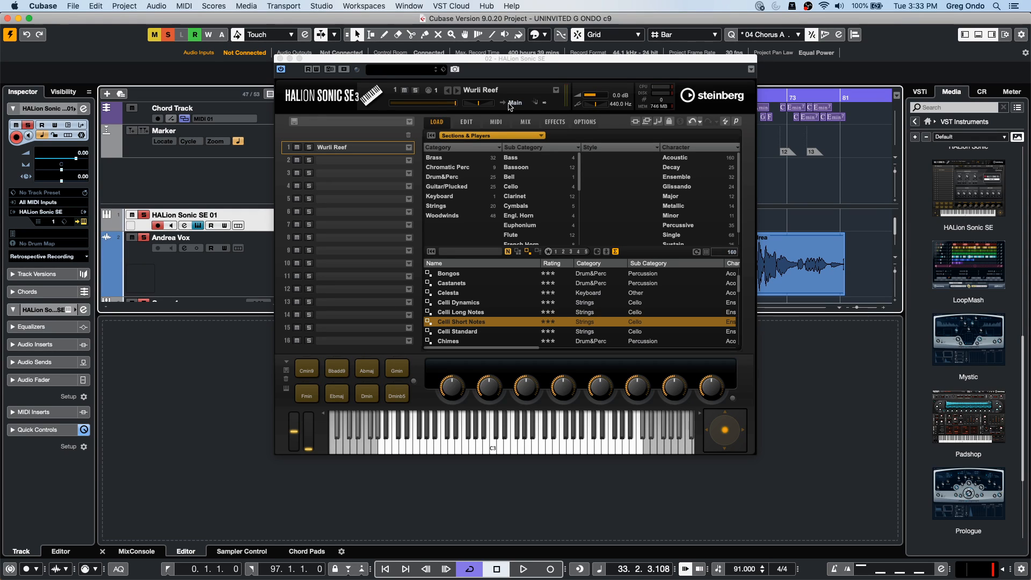
{"action": "left_click", "coordinate": [279, 58]}
- Create a new empty project in the 22 project folder
{"action": "left_click", "coordinate": [74, 6]}
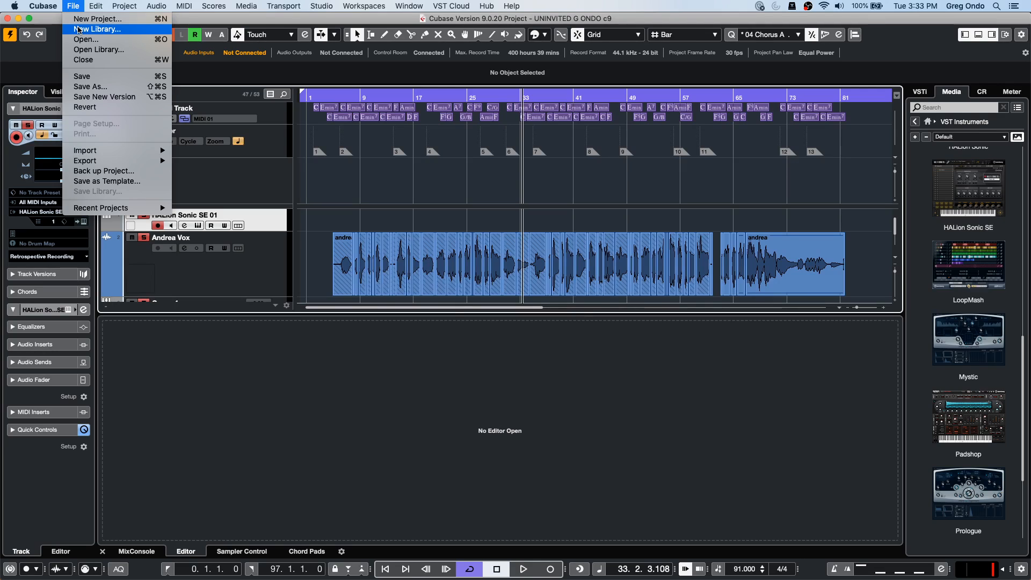
{"action": "left_click", "coordinate": [81, 21]}
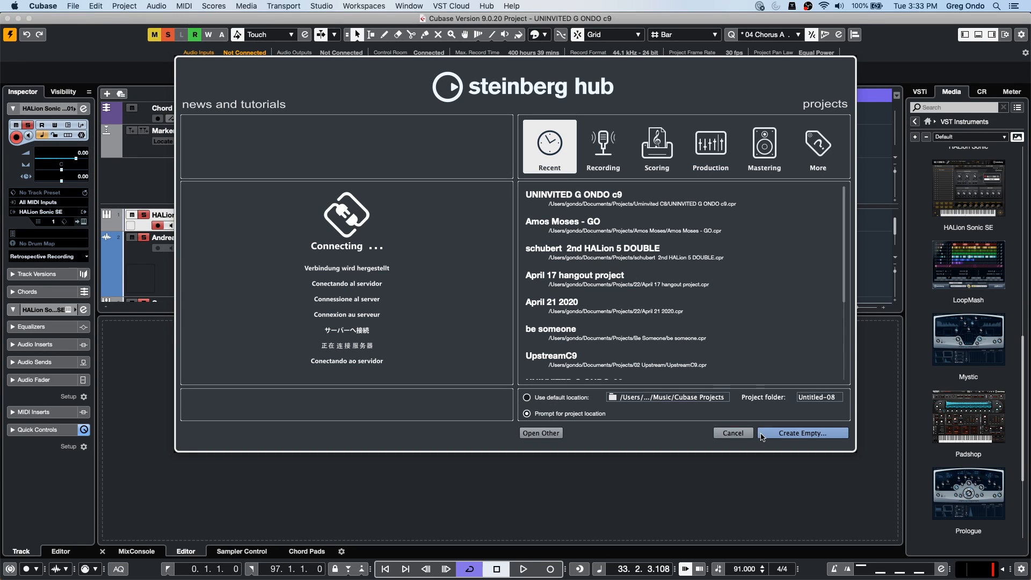
{"action": "left_click", "coordinate": [806, 433]}
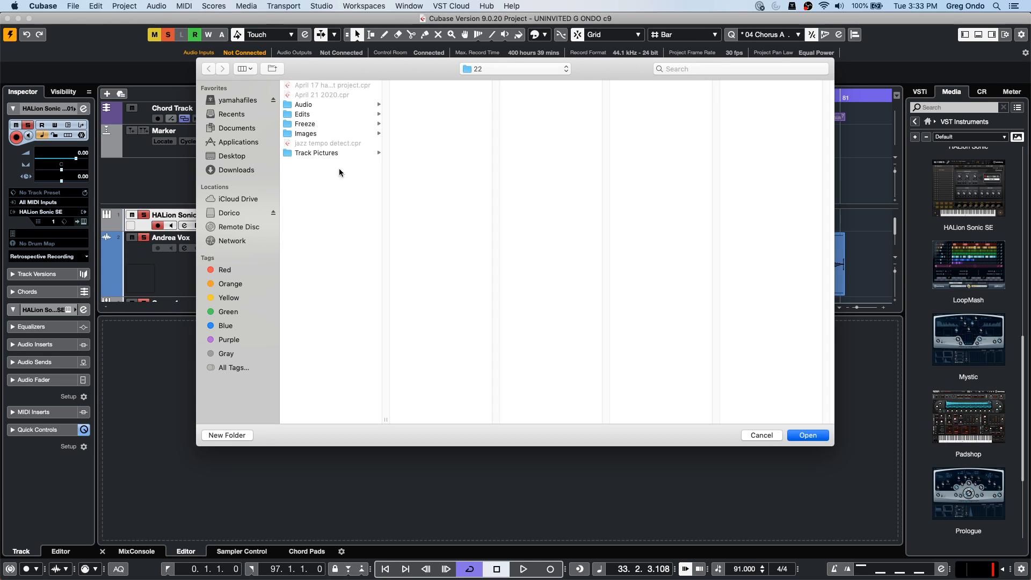
{"action": "left_click", "coordinate": [812, 436]}
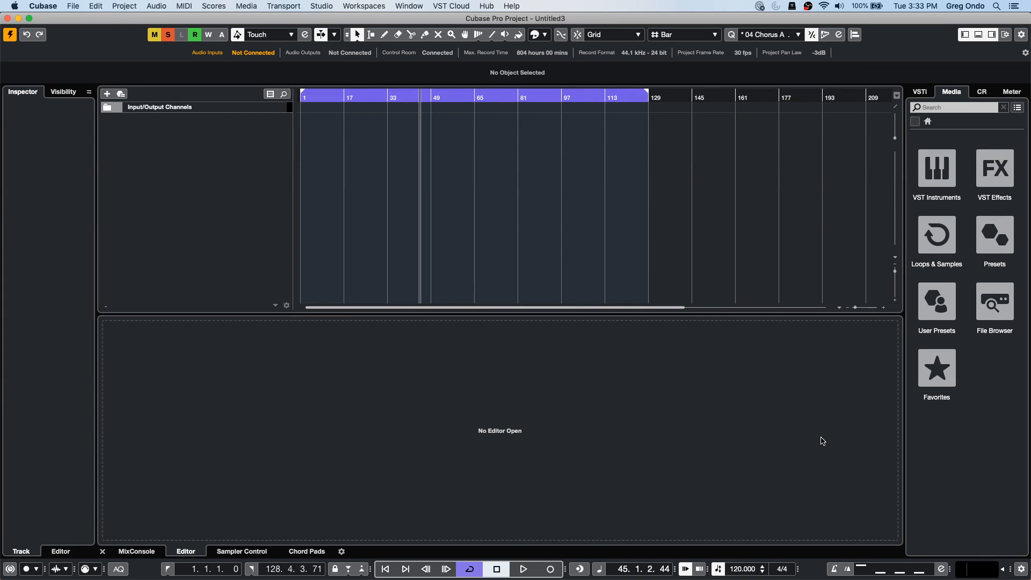
- Add 42 stereo audio tracks with Stereo In as their input and Stereo Out as their output
{"action": "right_click", "coordinate": [254, 154]}
{"action": "left_click", "coordinate": [254, 155]}
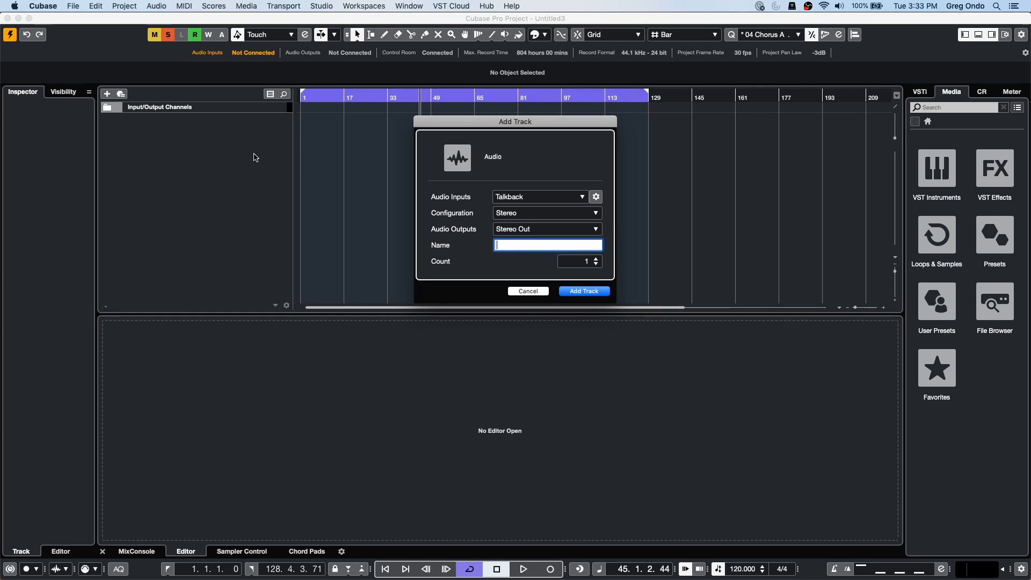
{"action": "left_click", "coordinate": [517, 198]}
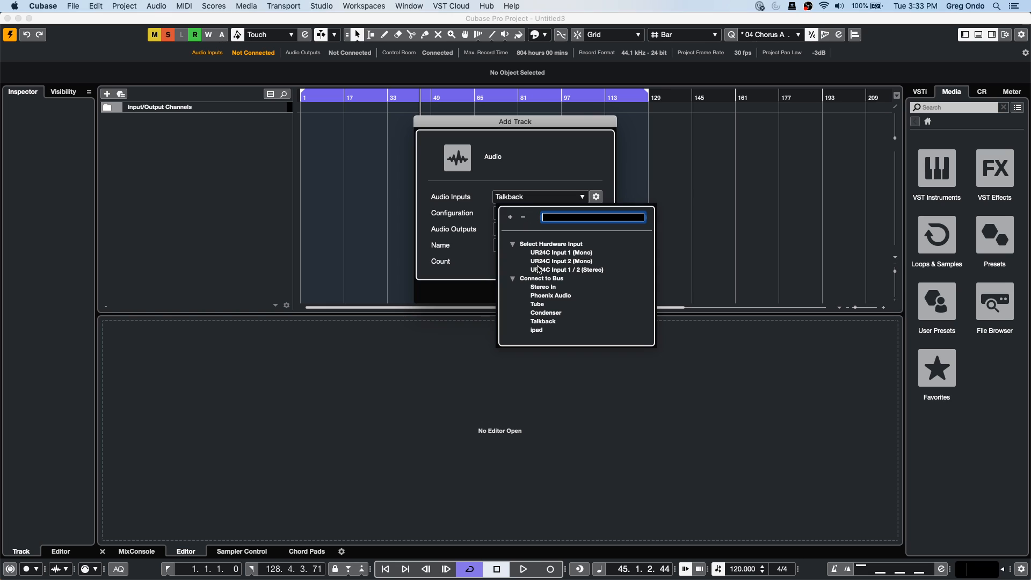
{"action": "left_click", "coordinate": [543, 286]}
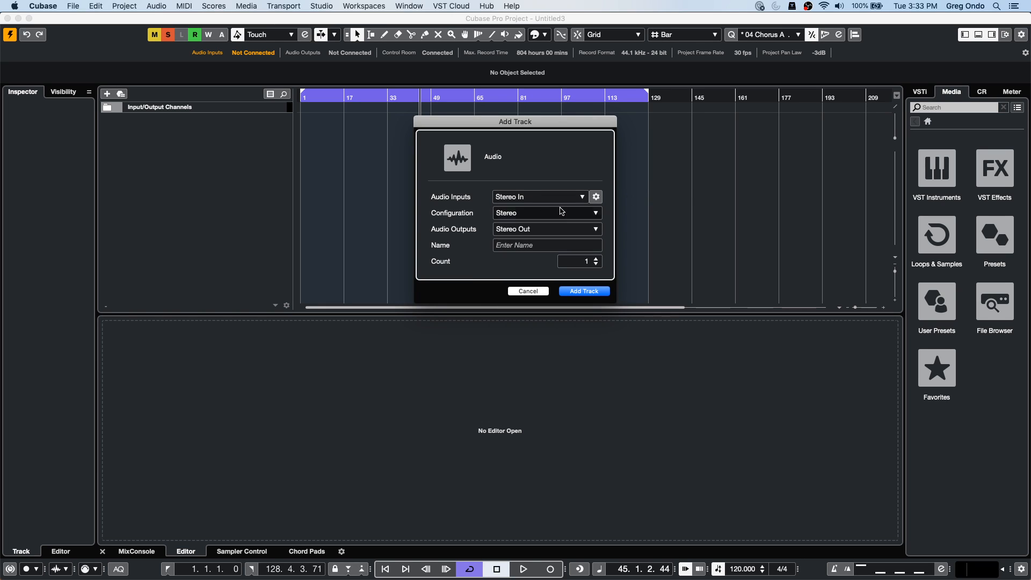
{"action": "scroll", "coordinate": [591, 264], "scroll_direction": "up", "scroll_amount": 7}
{"action": "scroll", "coordinate": [589, 264], "scroll_direction": "up", "scroll_amount": 17}
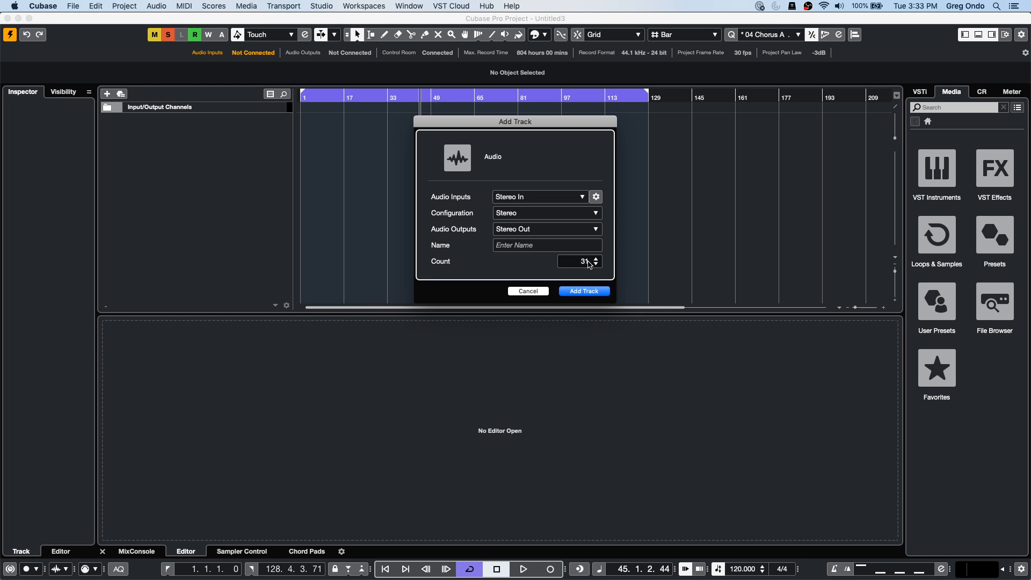
{"action": "left_click", "coordinate": [594, 293]}
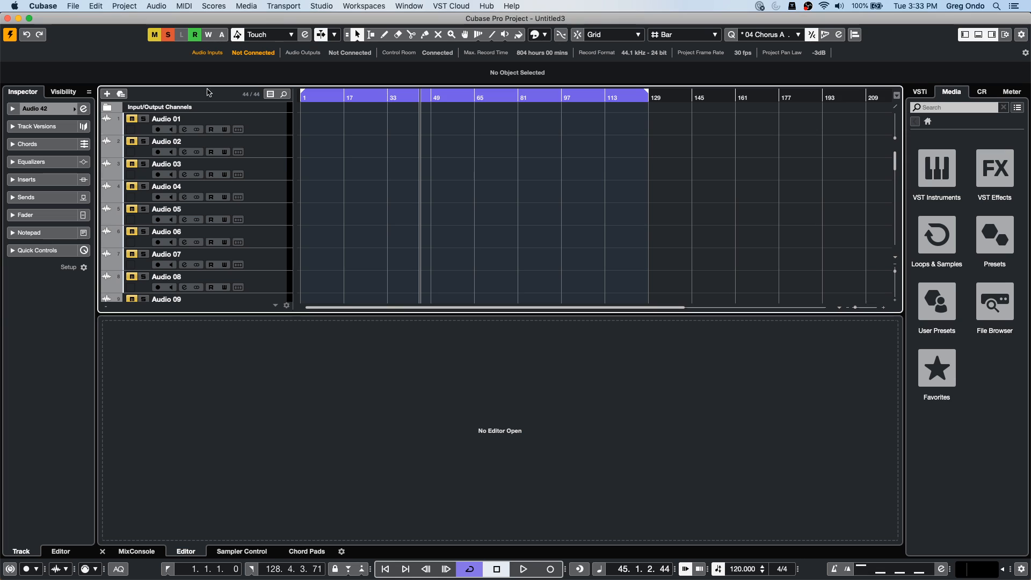
- Open the Track Controls Settings from Audio 01, and examine the visible and hidden controls for instrument and audio tracks
{"action": "right_click", "coordinate": [261, 127]}
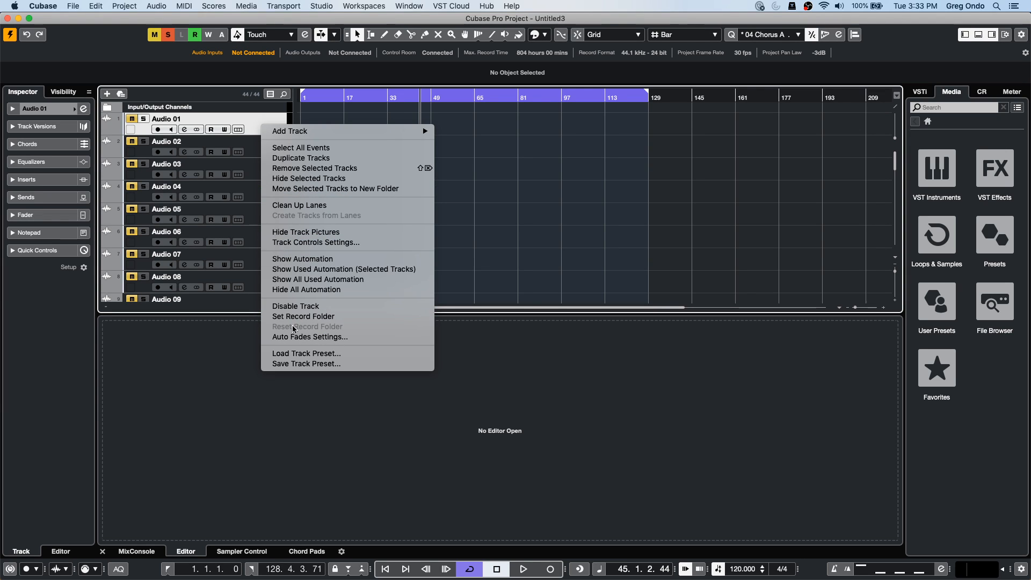
{"action": "left_click", "coordinate": [323, 243]}
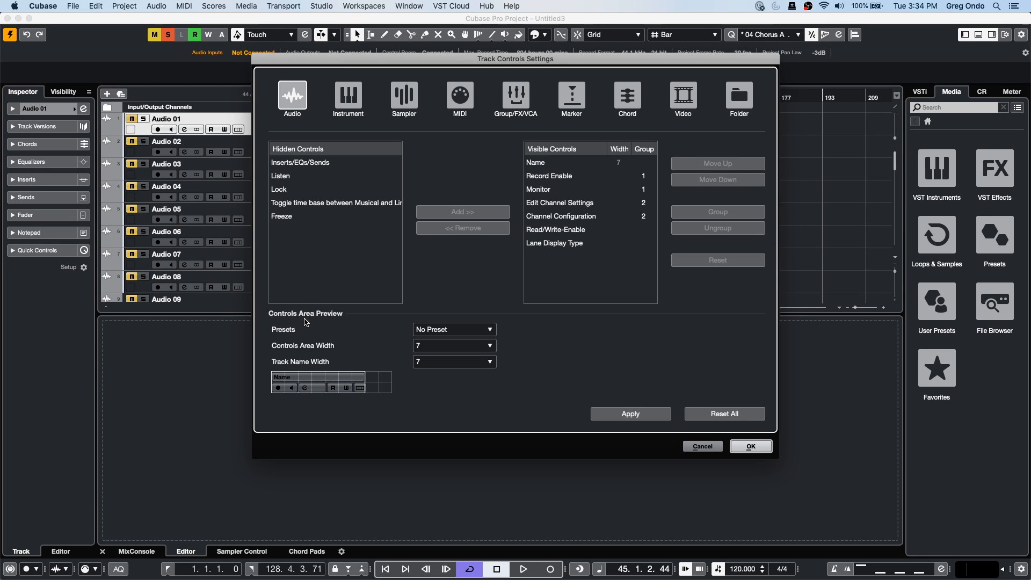
{"action": "left_click", "coordinate": [349, 110]}
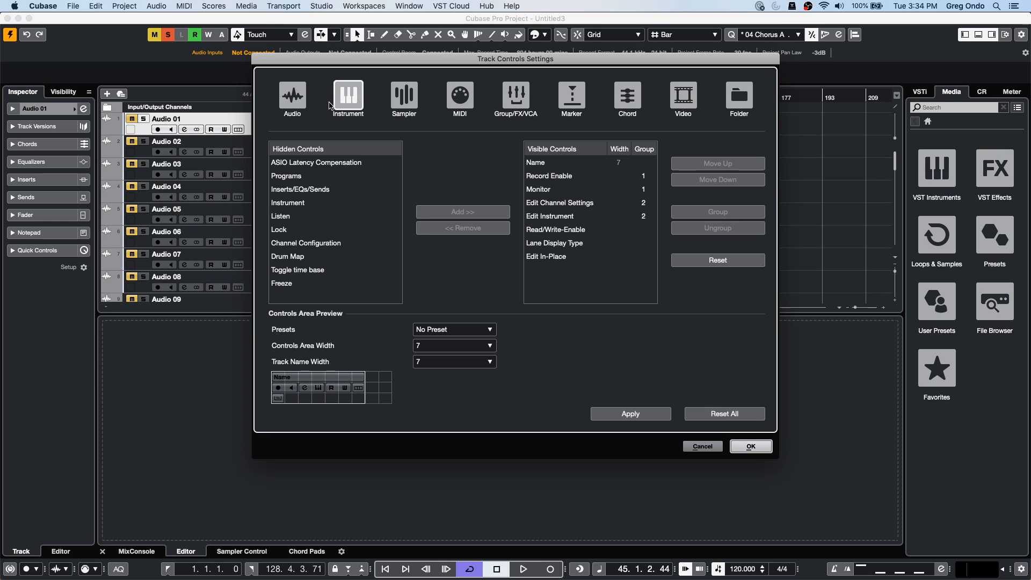
{"action": "left_click", "coordinate": [298, 113]}
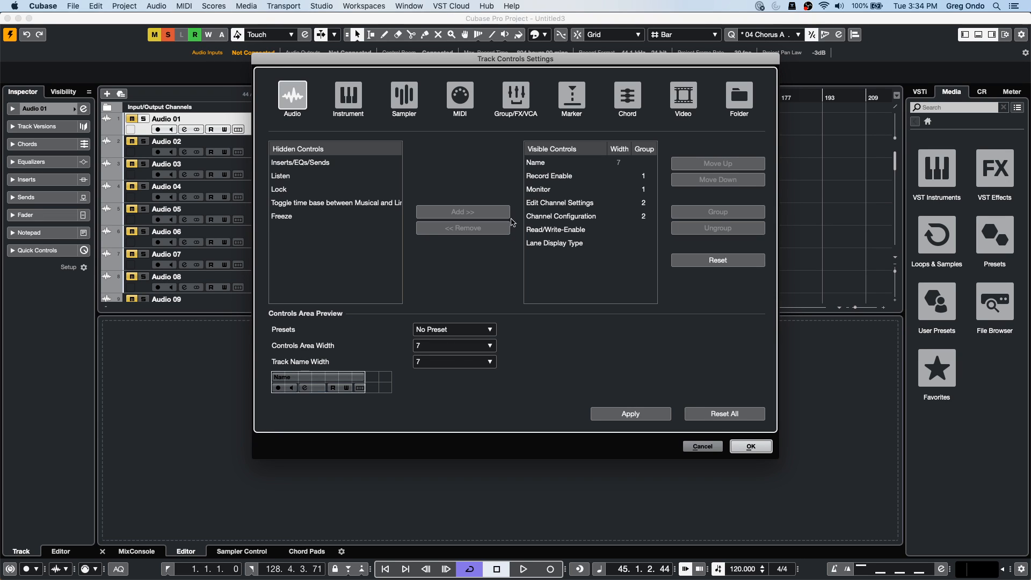
- Accept the track controls settings and select all the audio tracks from Audio 01 to Audio 42
{"action": "left_click", "coordinate": [750, 451]}
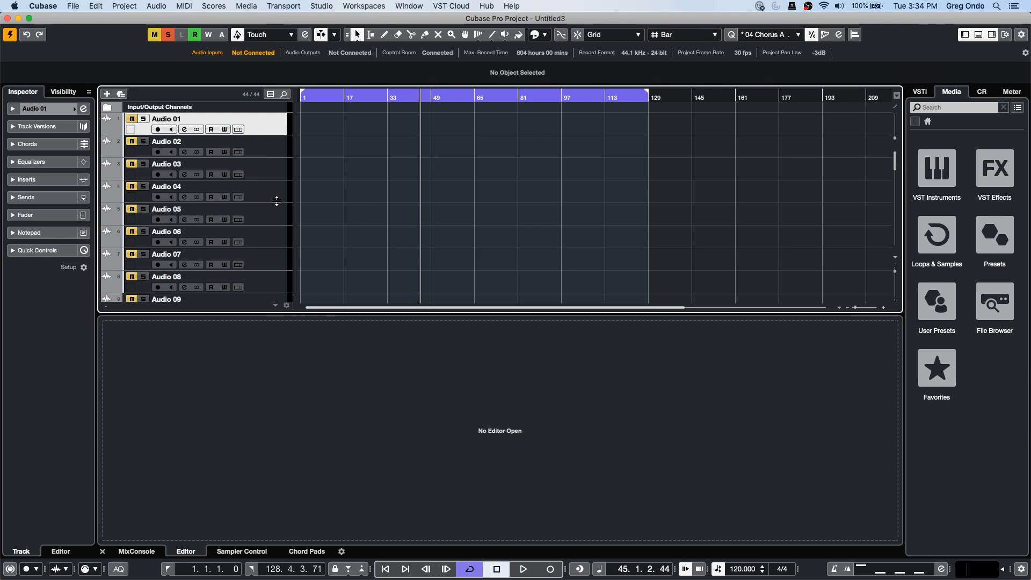
{"action": "scroll", "coordinate": [255, 226], "scroll_direction": "down", "scroll_amount": 15}
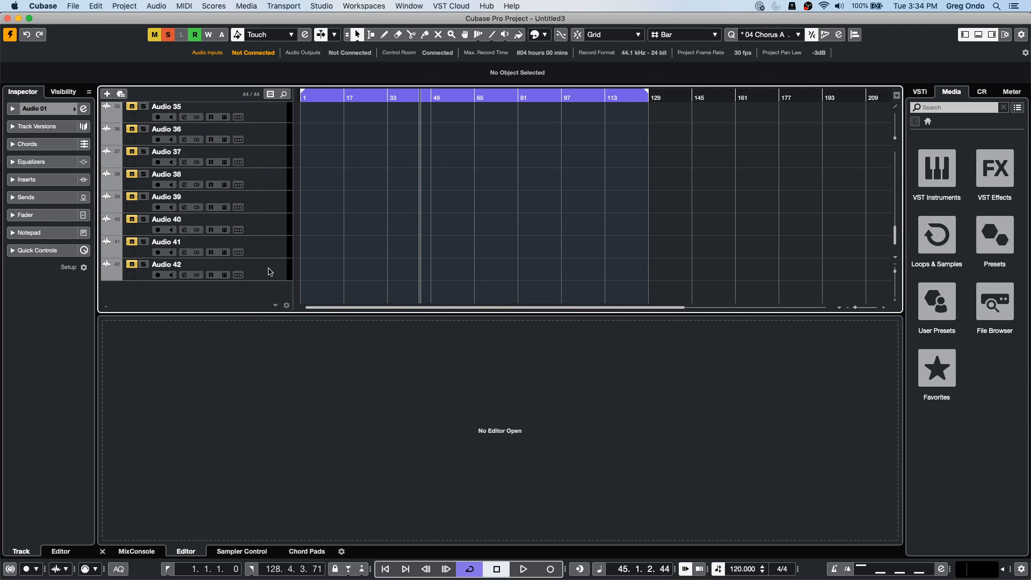
{"action": "left_click", "coordinate": [269, 271], "text": "shift"}
{"action": "scroll", "coordinate": [262, 187], "scroll_direction": "up", "scroll_amount": 15}
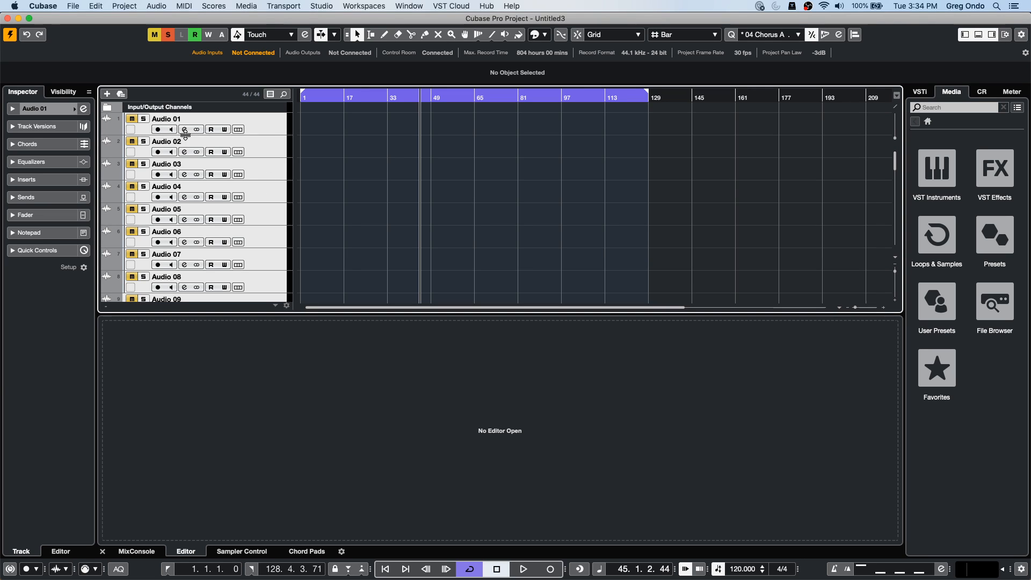
{"action": "right_click", "coordinate": [264, 132]}
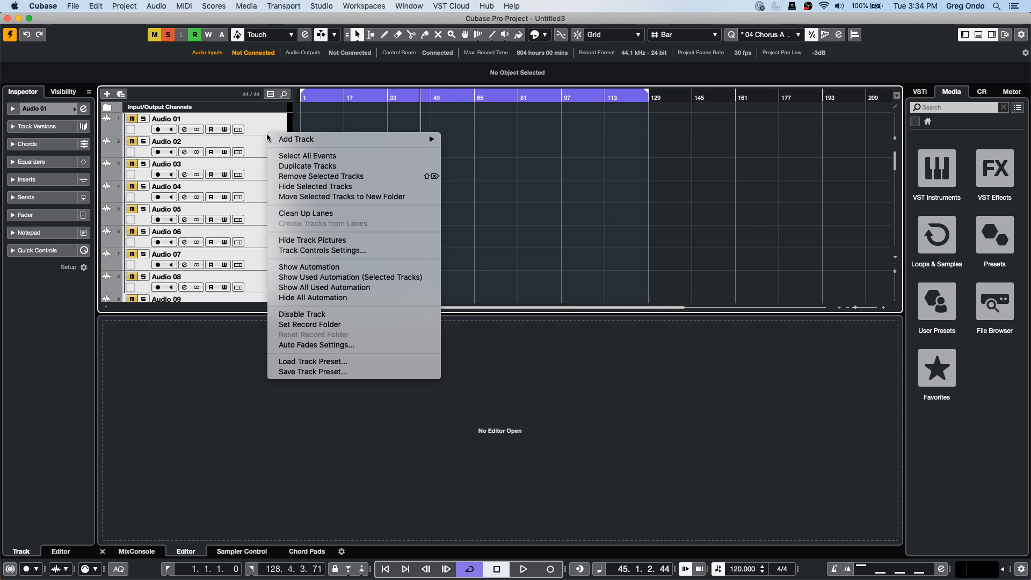
{"action": "left_click", "coordinate": [259, 134]}
{"action": "mouse_move", "coordinate": [259, 132]}
{"action": "left_mouse_down"}
{"action": "mouse_move", "coordinate": [253, 171]}
{"action": "mouse_move", "coordinate": [255, 125]}
{"action": "mouse_move", "coordinate": [260, 168]}
{"action": "mouse_move", "coordinate": [259, 121]}
{"action": "mouse_move", "coordinate": [258, 143]}
{"action": "mouse_move", "coordinate": [264, 129]}
{"action": "left_mouse_up"}
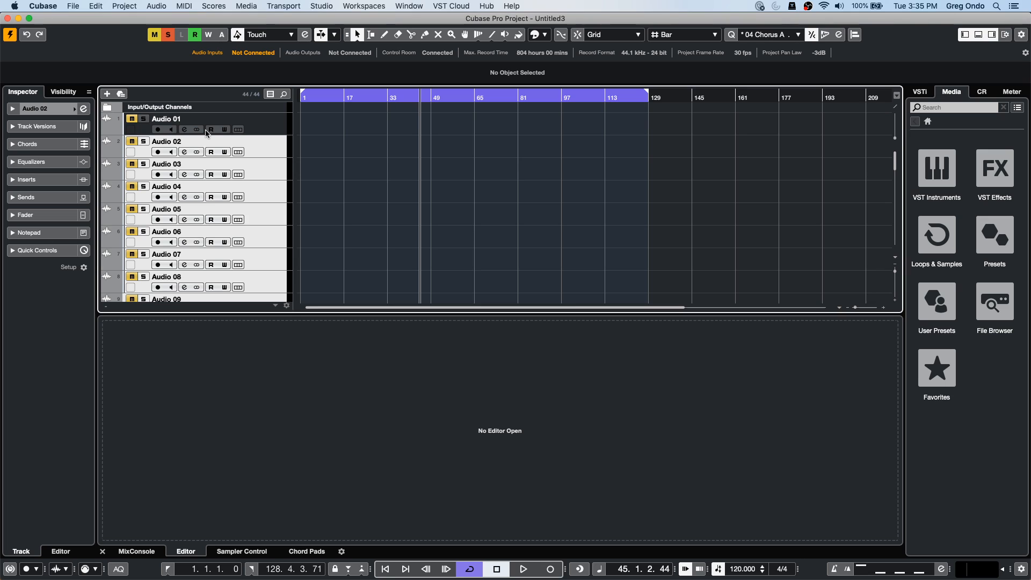
- Open the recent project April 21 2020.cpr and activate it
{"action": "left_click", "coordinate": [73, 8]}
{"action": "mouse_move", "coordinate": [102, 208]}
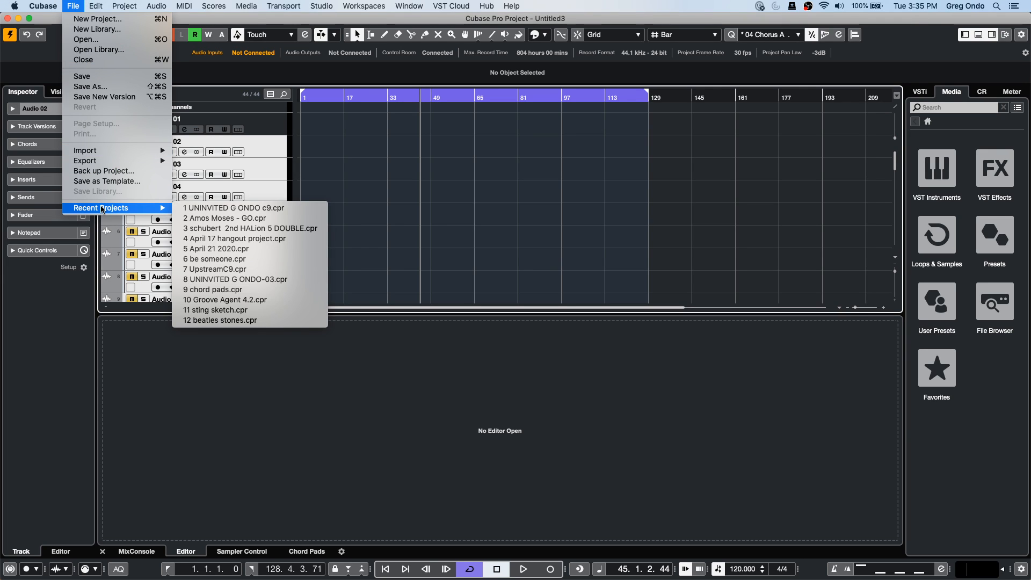
{"action": "left_click", "coordinate": [197, 249]}
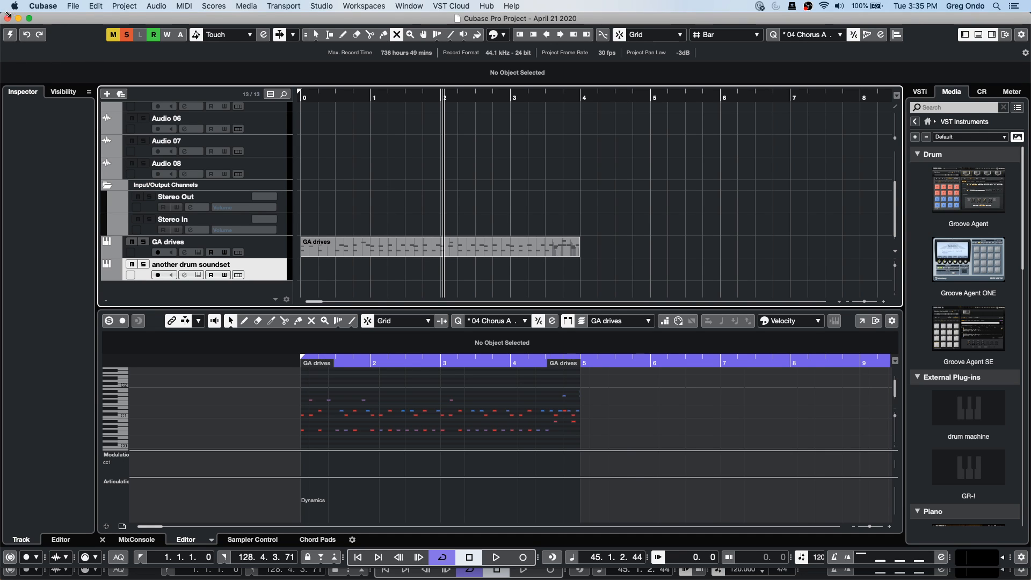
{"action": "left_click", "coordinate": [9, 35]}
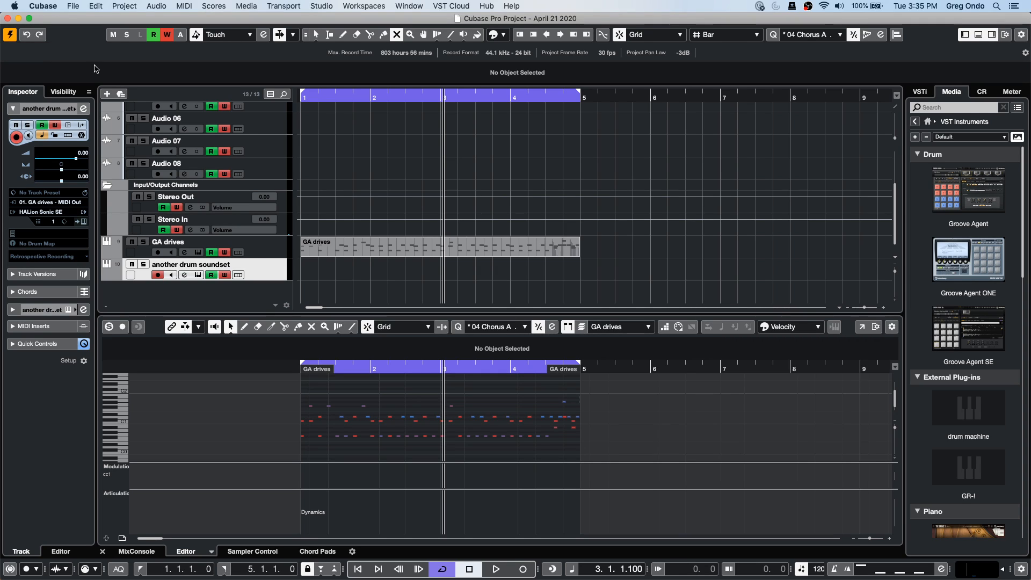
- Show the MixConsole in the lower zone and play the project from bar 1 with the selection tool active
{"action": "right_click", "coordinate": [311, 143]}
{"action": "left_click", "coordinate": [346, 153]}
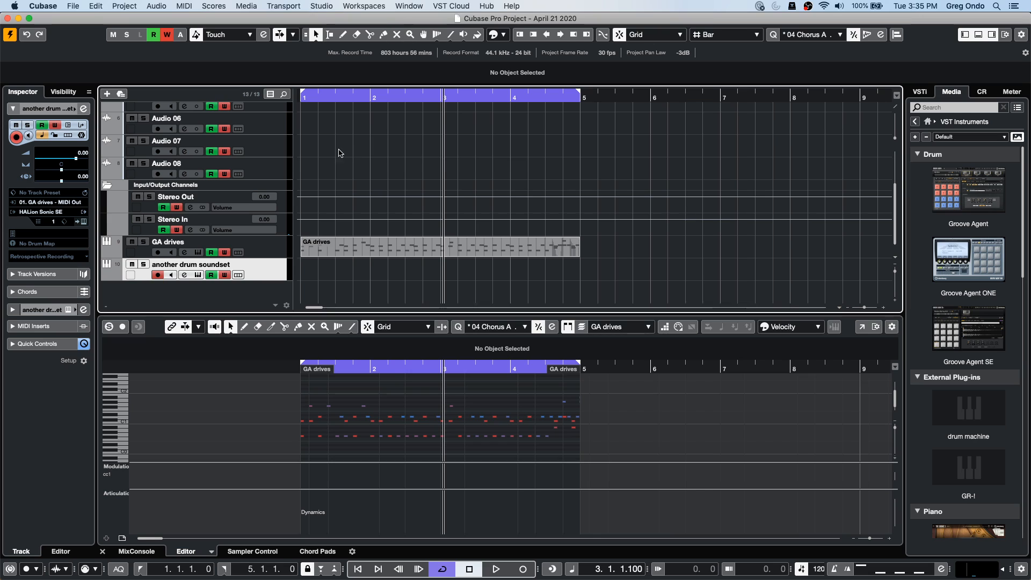
{"action": "scroll", "coordinate": [355, 157], "scroll_direction": "up", "scroll_amount": 5}
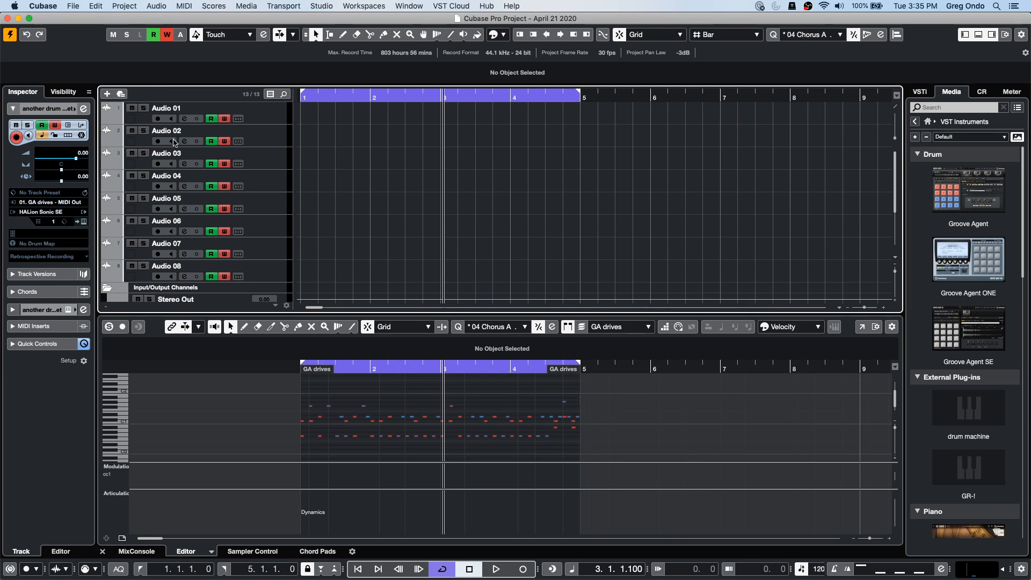
{"action": "left_click", "coordinate": [137, 553]}
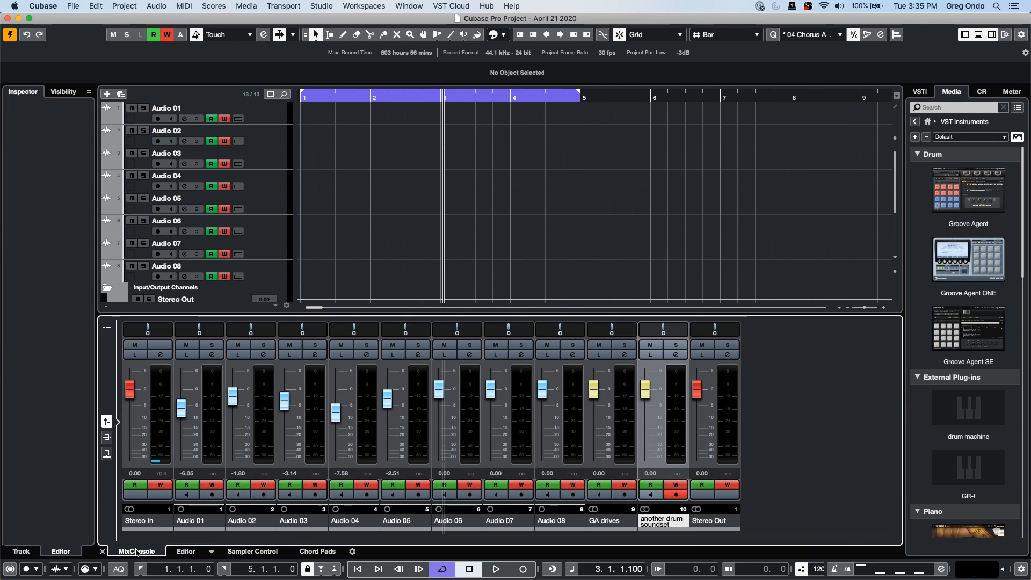
{"action": "left_click", "coordinate": [327, 100]}
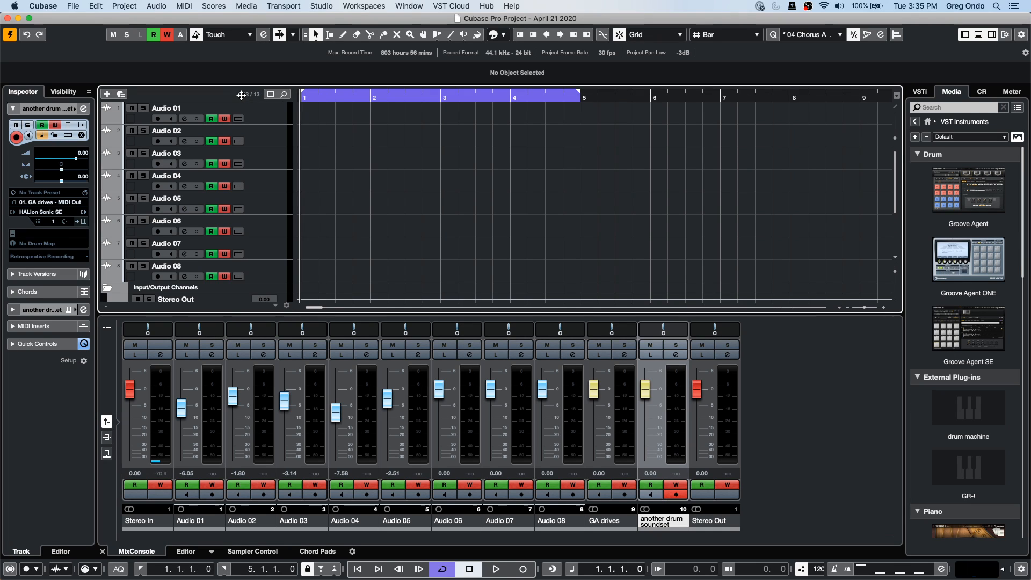
{"action": "key", "text": "space"}
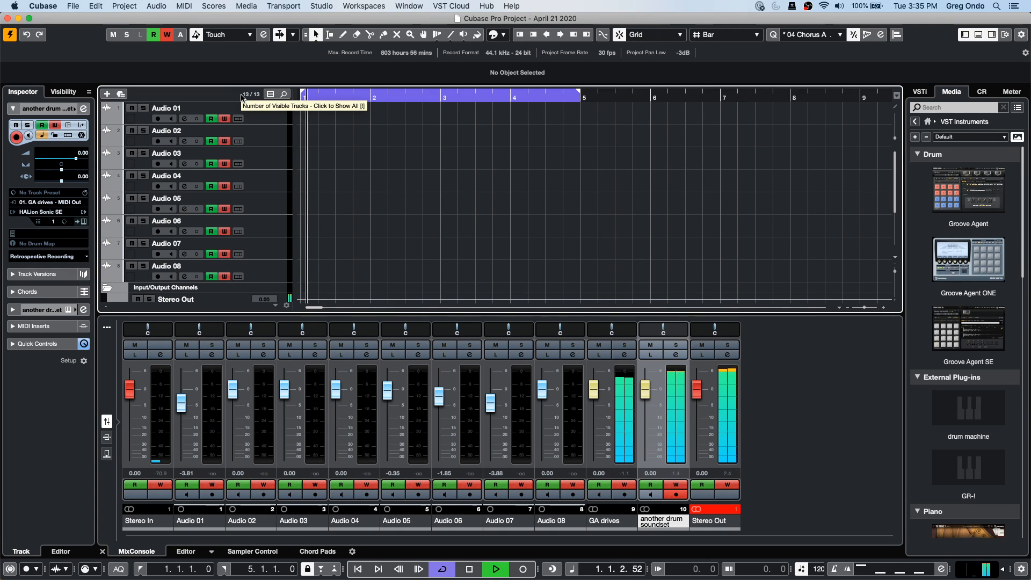
- Mute the GA drives part with the Mute tool and restart playback
{"action": "scroll", "coordinate": [374, 199], "scroll_direction": "down", "scroll_amount": 3}
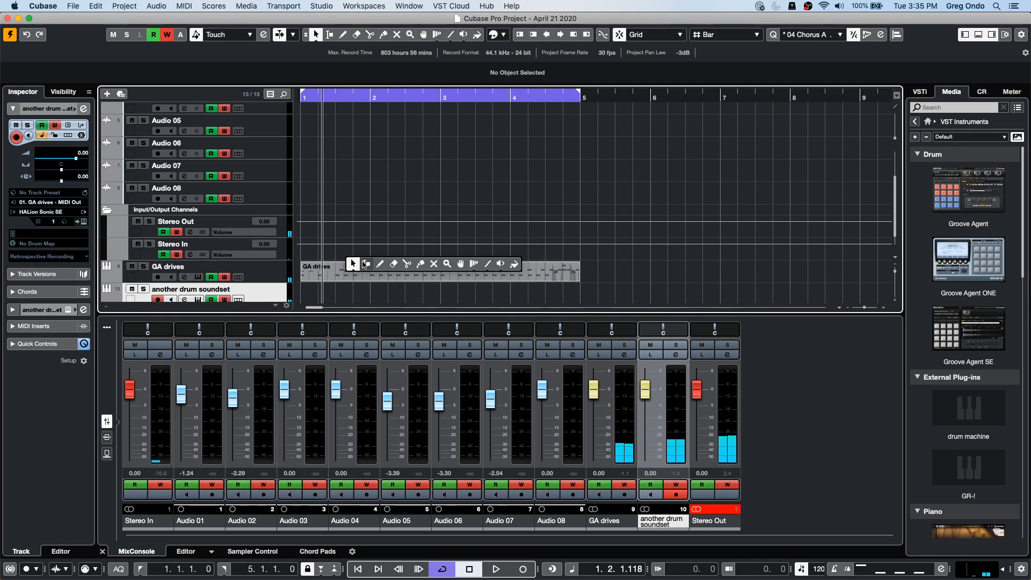
{"action": "key", "text": "7"}
{"action": "left_click", "coordinate": [435, 270]}
{"action": "key", "text": "space"}
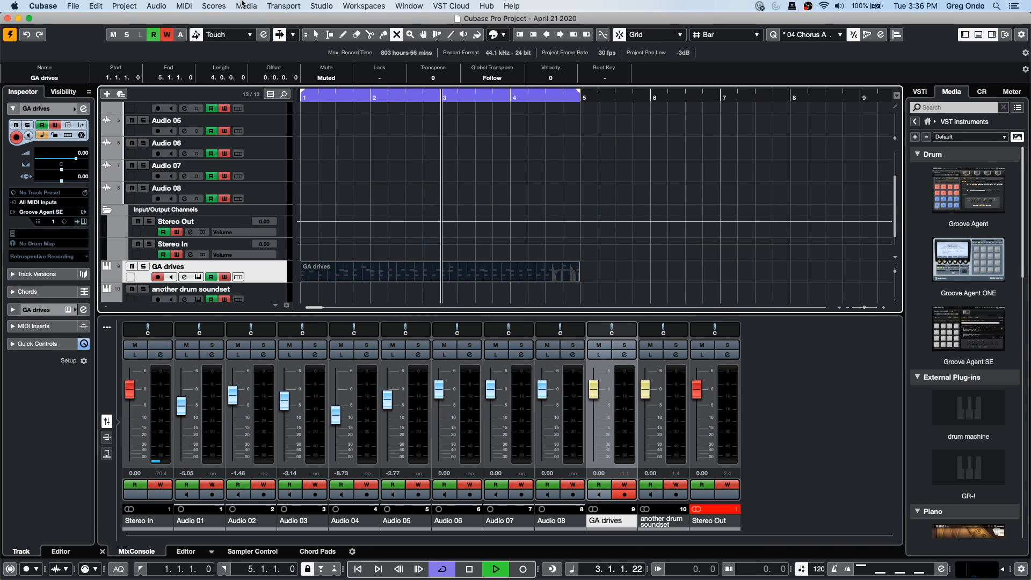
- Use the Automation Panel to show the volume automation lanes on all tracks
{"action": "key", "text": "F6"}
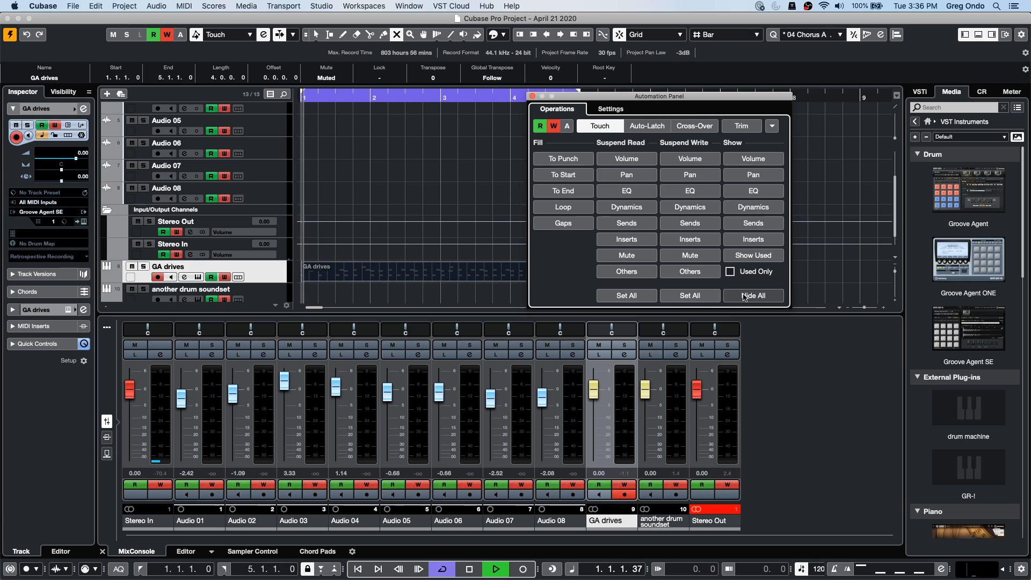
{"action": "left_click", "coordinate": [760, 159]}
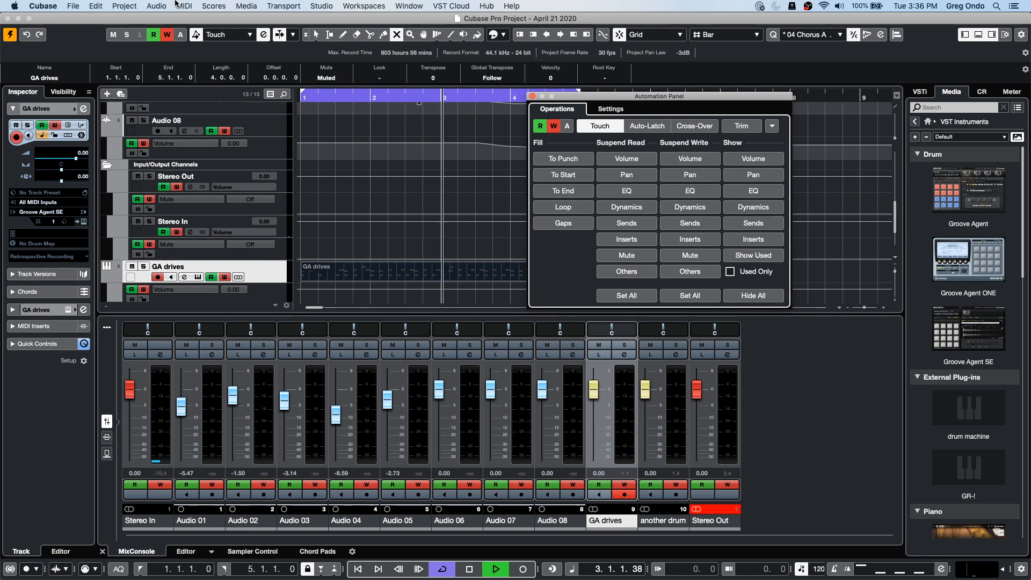
- Open the Project Logical Editor and remove both existing filter conditions
{"action": "left_click", "coordinate": [160, 6]}
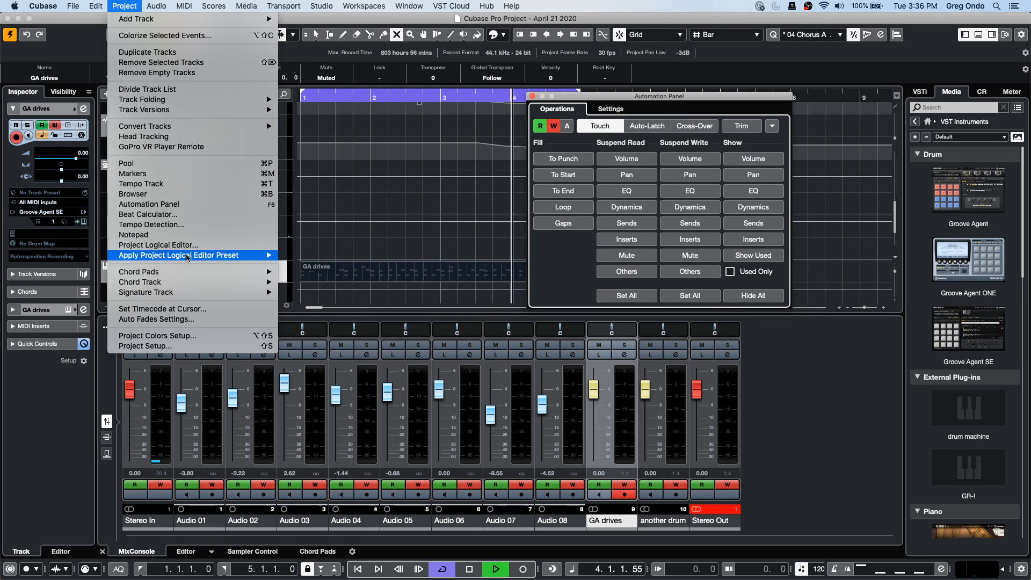
{"action": "left_click", "coordinate": [234, 245]}
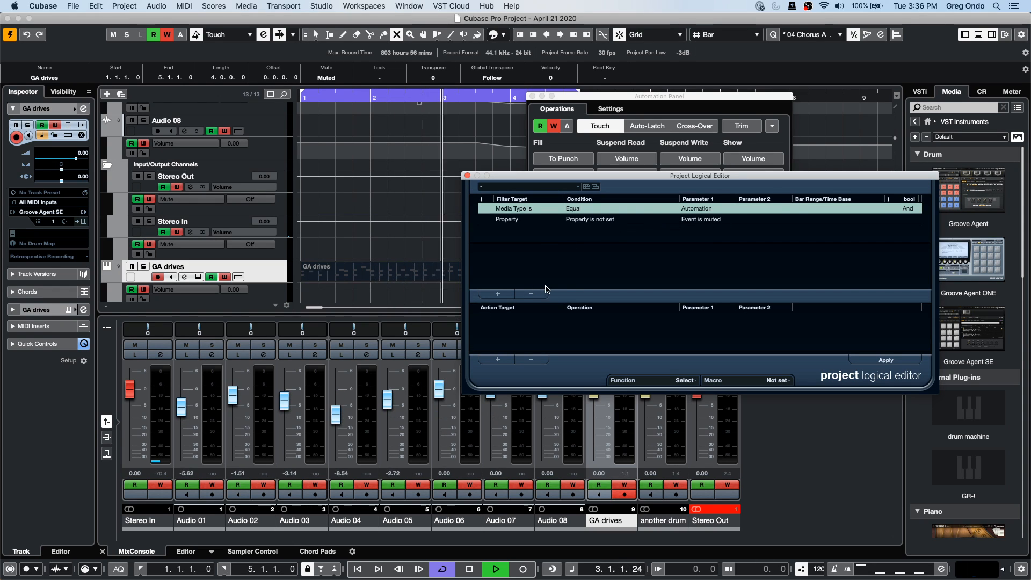
{"action": "left_click", "coordinate": [531, 294]}
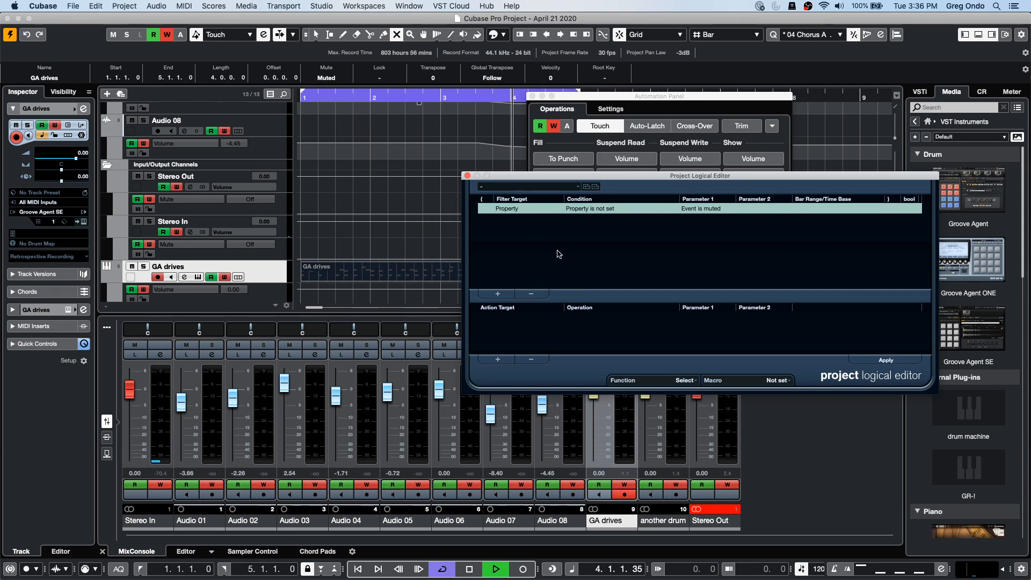
{"action": "left_click", "coordinate": [531, 294]}
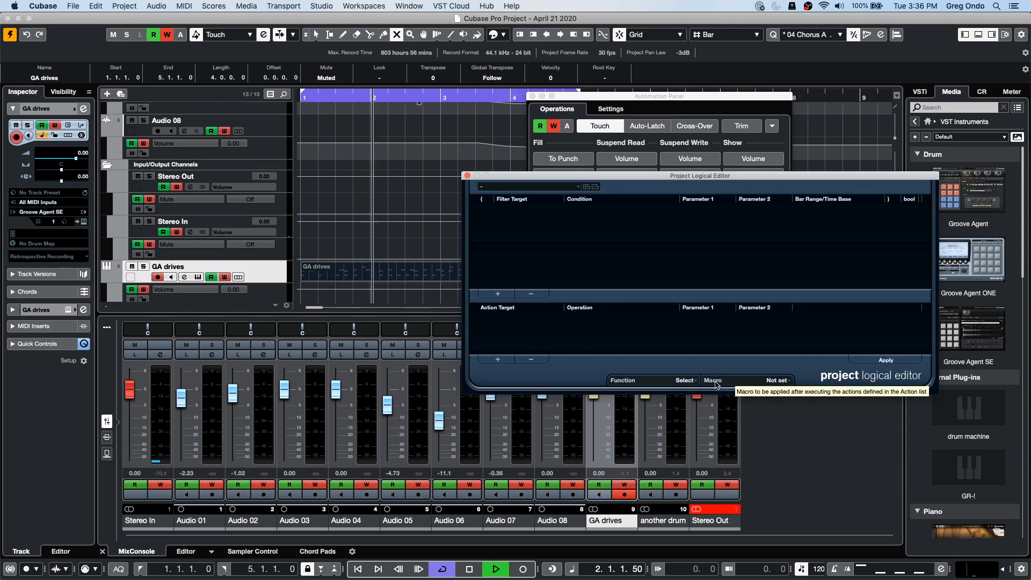
- Add the filter condition Media Type is Equal Automation and apply it to select all automation in the project
{"action": "left_click", "coordinate": [497, 294]}
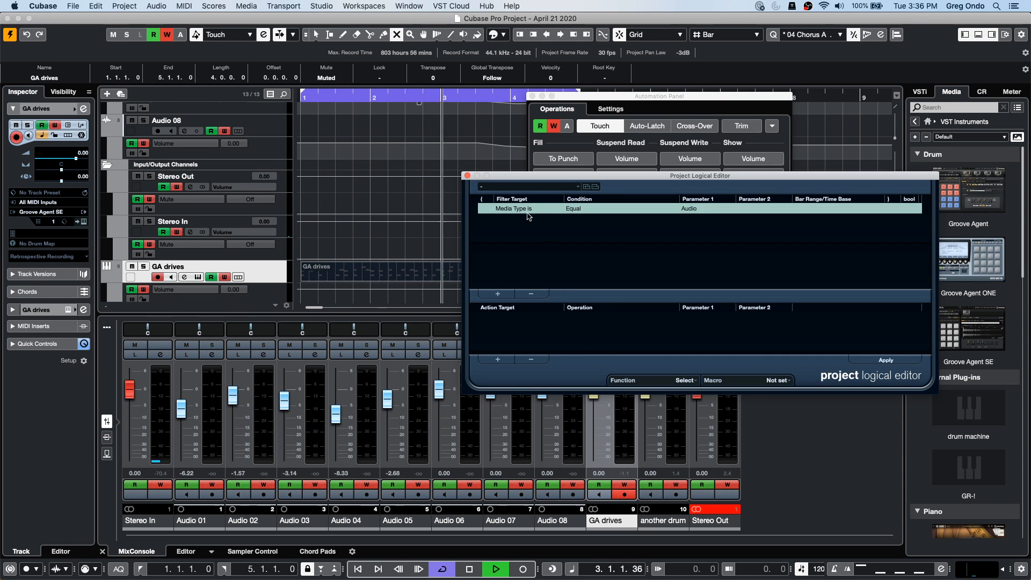
{"action": "left_click", "coordinate": [573, 209]}
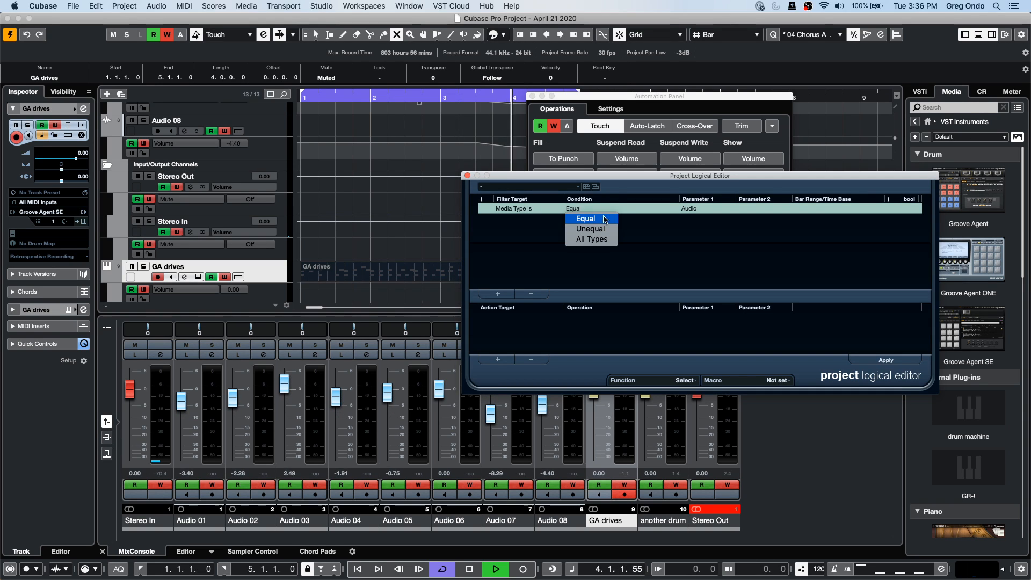
{"action": "left_click", "coordinate": [596, 219]}
{"action": "left_click", "coordinate": [693, 209]}
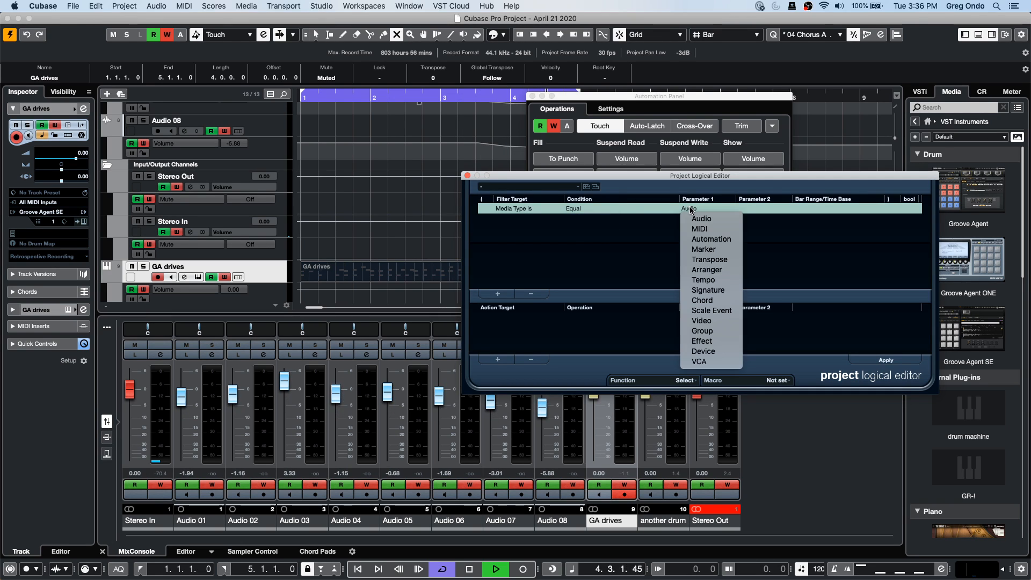
{"action": "left_click", "coordinate": [698, 239]}
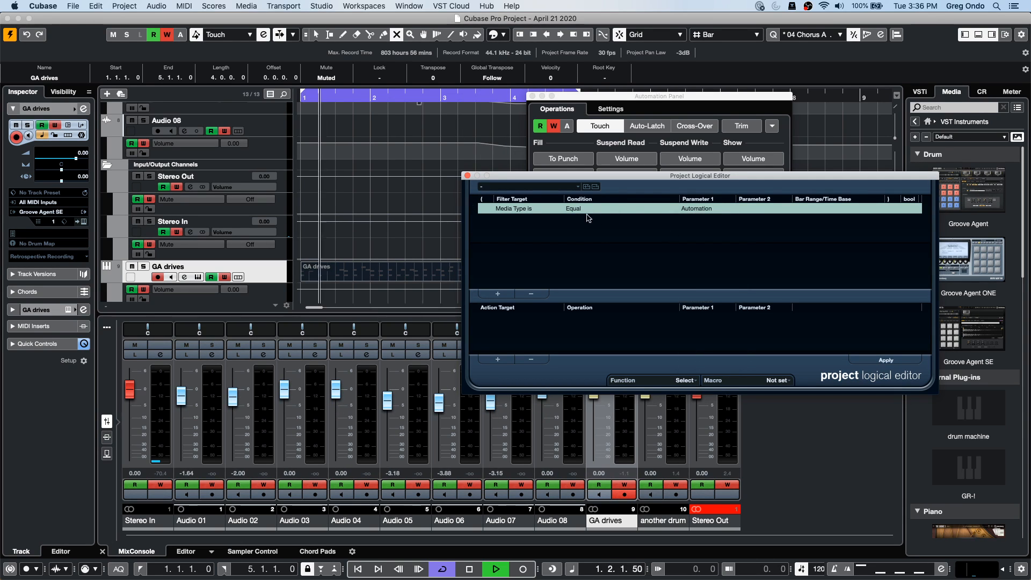
{"action": "left_click", "coordinate": [902, 360]}
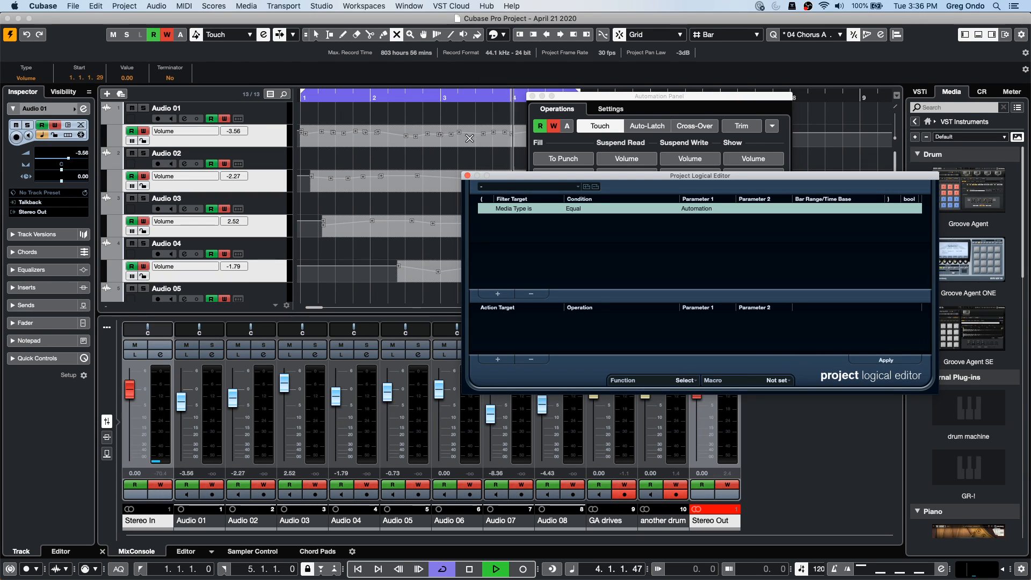
- Close the Project Logical Editor and the Automation Panel, and stop playback
{"action": "left_click", "coordinate": [467, 176]}
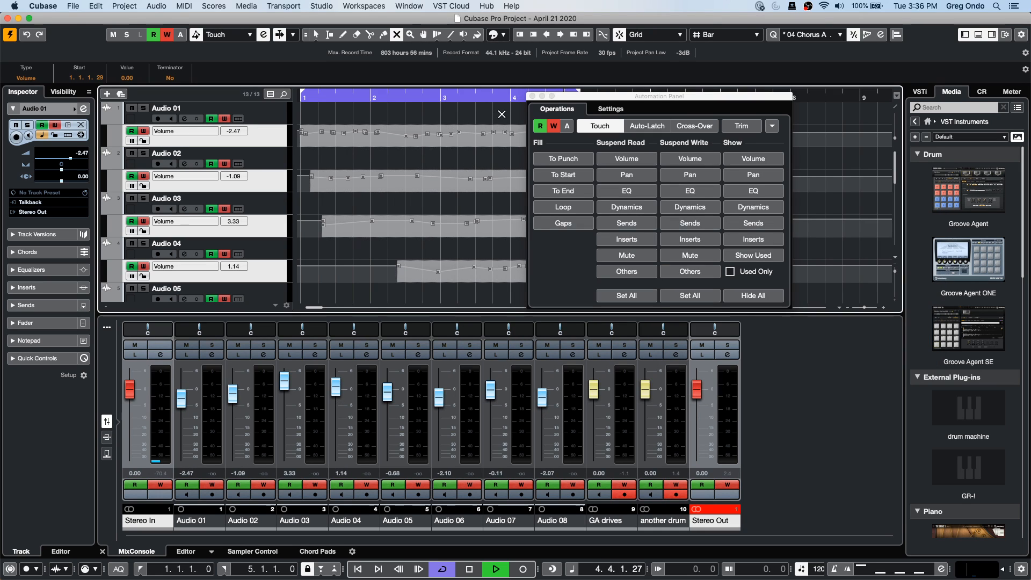
{"action": "left_click", "coordinate": [532, 96]}
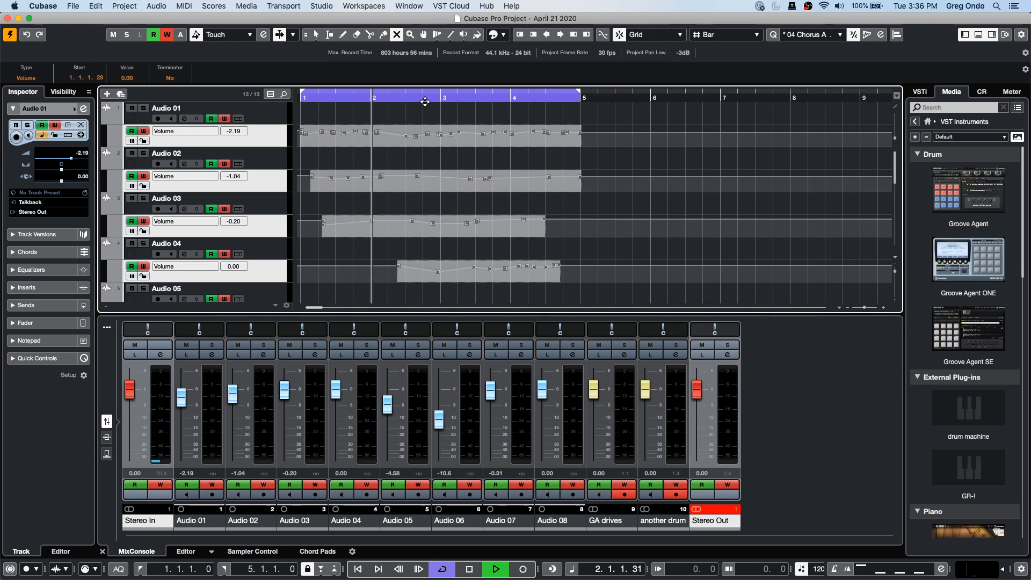
{"action": "key", "text": "space"}
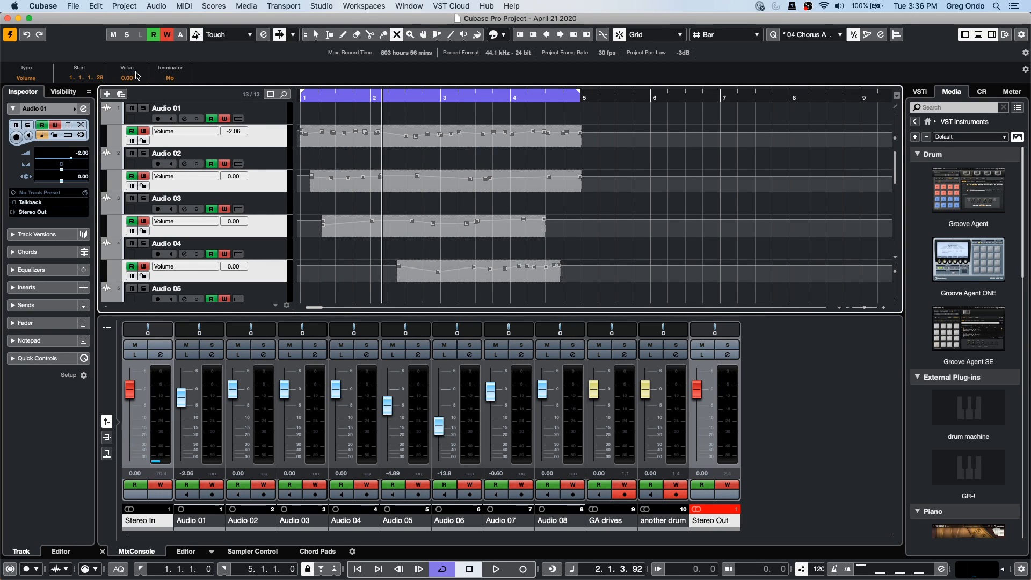
- Offset the volume of all selected automation points together, bringing the info line value to -2.78
{"action": "scroll", "coordinate": [131, 79], "scroll_direction": "down", "scroll_amount": 10}
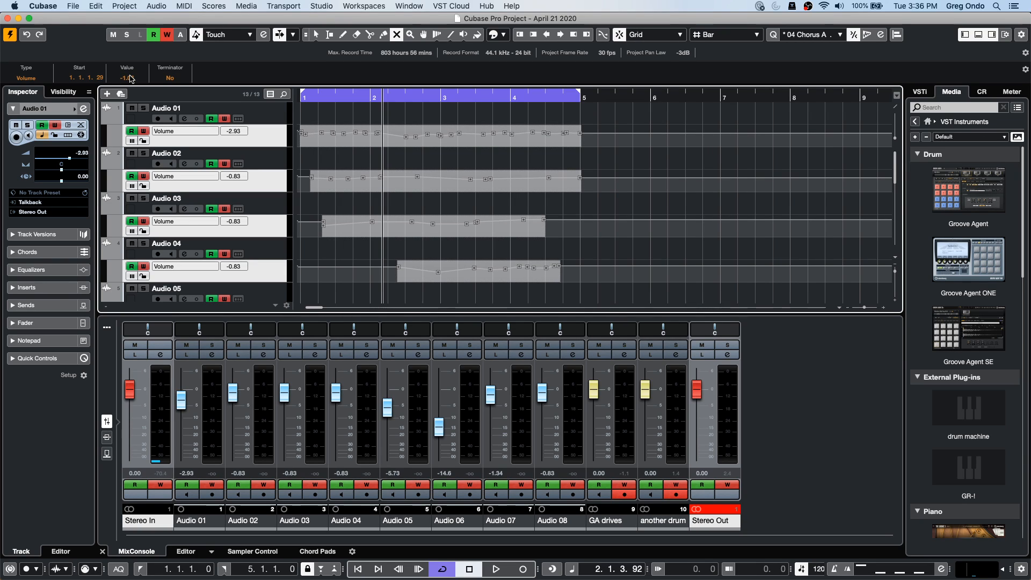
{"action": "scroll", "coordinate": [131, 79], "scroll_direction": "down", "scroll_amount": 14}
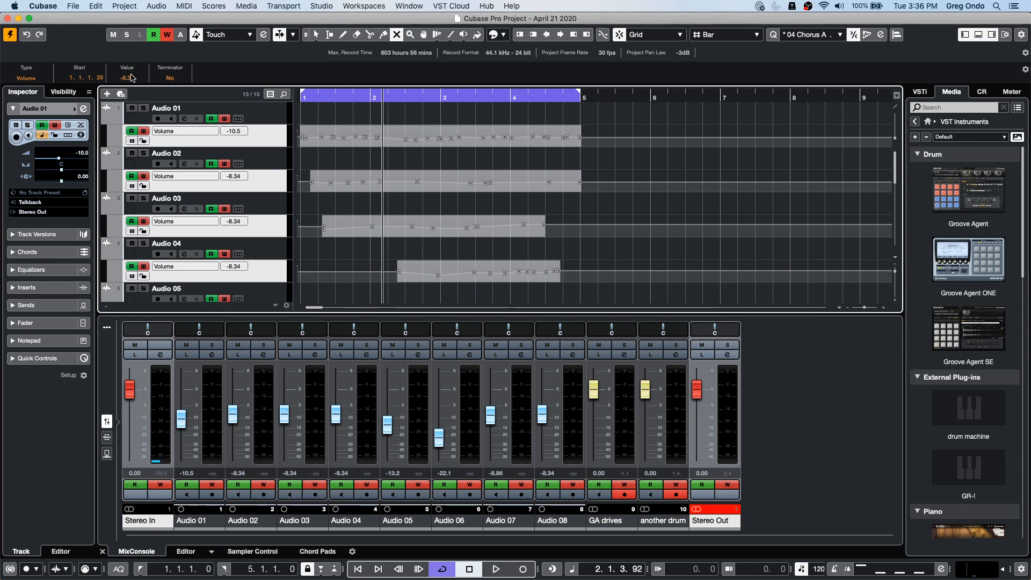
{"action": "scroll", "coordinate": [130, 77], "scroll_direction": "down", "scroll_amount": 3}
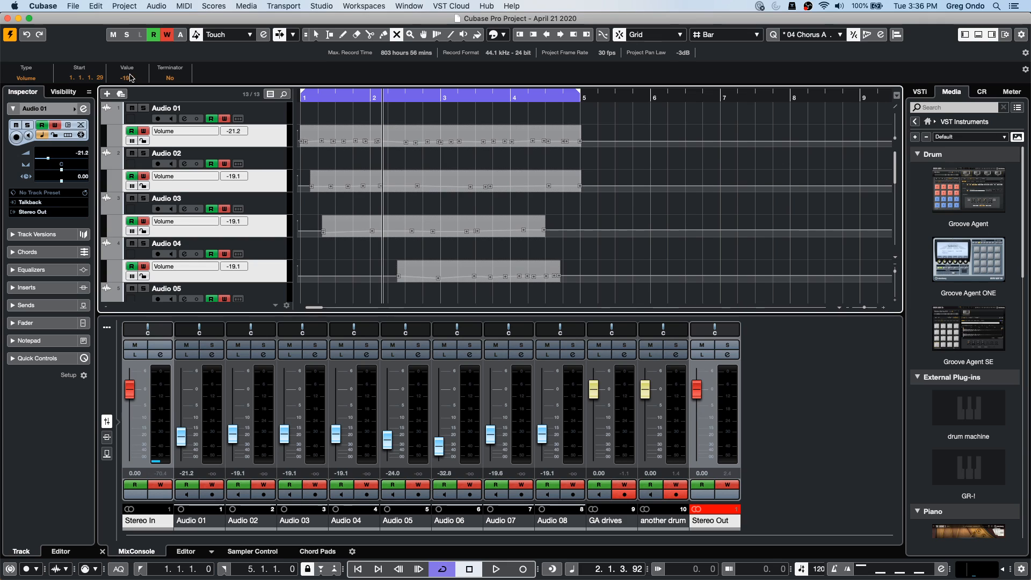
{"action": "scroll", "coordinate": [133, 78], "scroll_direction": "up", "scroll_amount": 15}
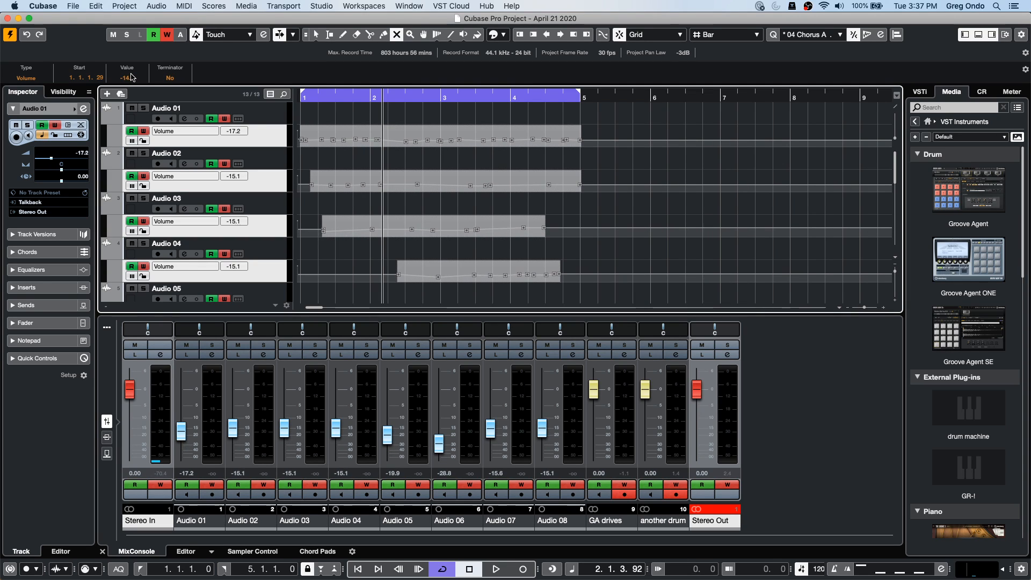
{"action": "scroll", "coordinate": [133, 79], "scroll_direction": "up", "scroll_amount": 7}
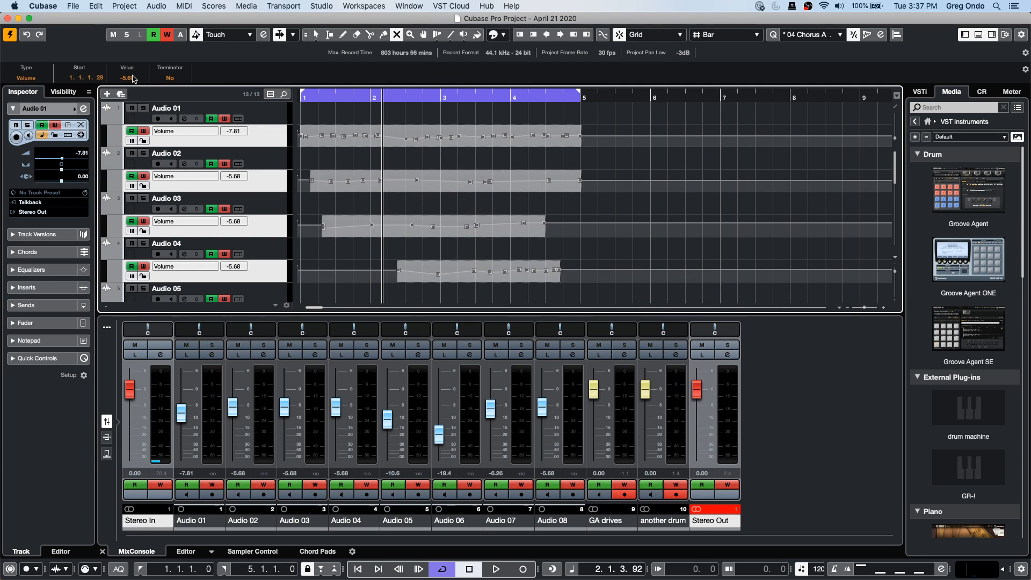
{"action": "scroll", "coordinate": [133, 79], "scroll_direction": "down", "scroll_amount": 1}
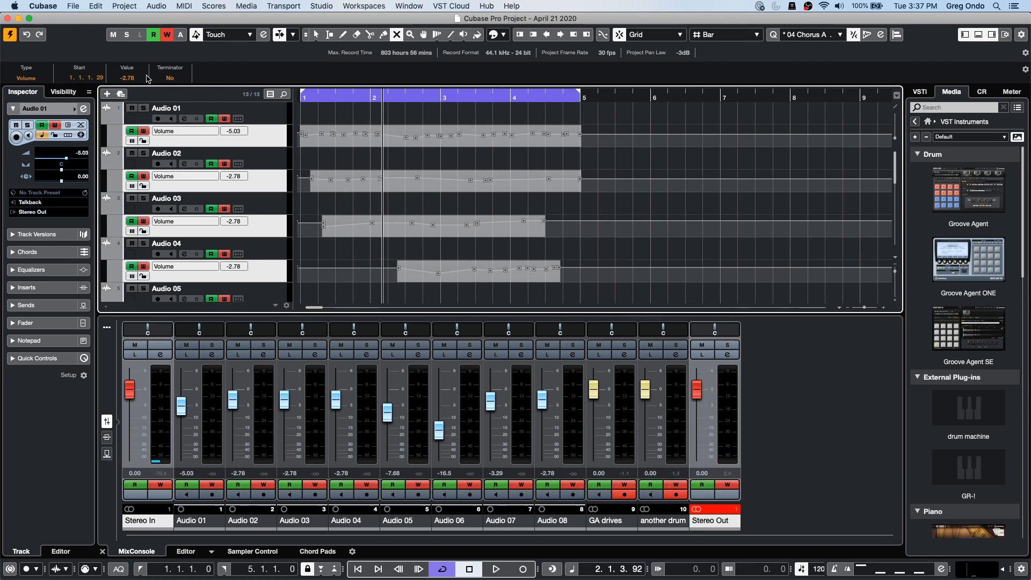
- Lower the volume of all selected automation points together to an info line value of -3.75, and play the result briefly
{"action": "scroll", "coordinate": [136, 79], "scroll_direction": "up", "scroll_amount": 8}
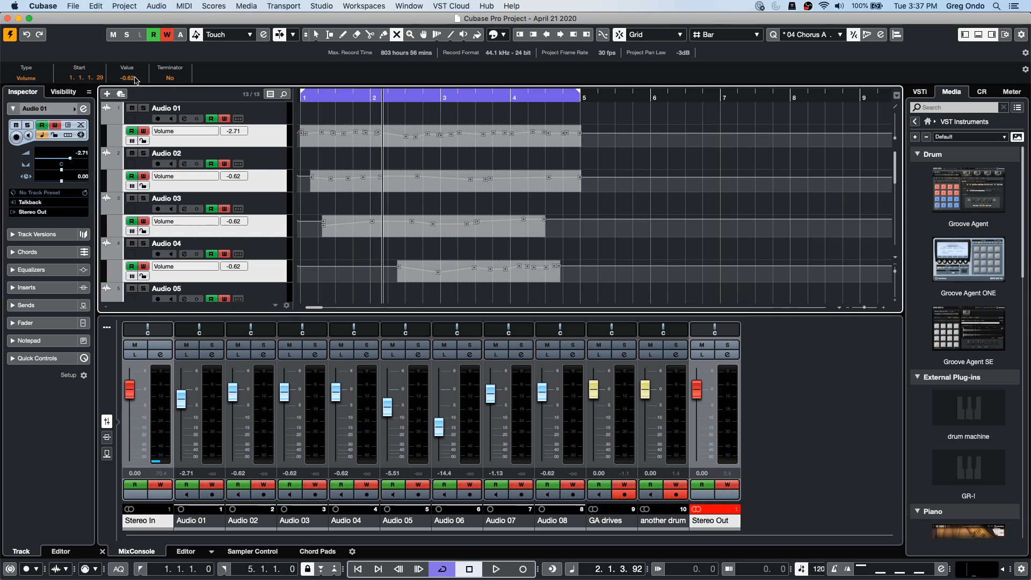
{"action": "scroll", "coordinate": [136, 79], "scroll_direction": "down", "scroll_amount": 11}
{"action": "scroll", "coordinate": [136, 79], "scroll_direction": "up", "scroll_amount": 4}
{"action": "scroll", "coordinate": [136, 79], "scroll_direction": "up", "scroll_amount": 1}
{"action": "key", "text": "space"}
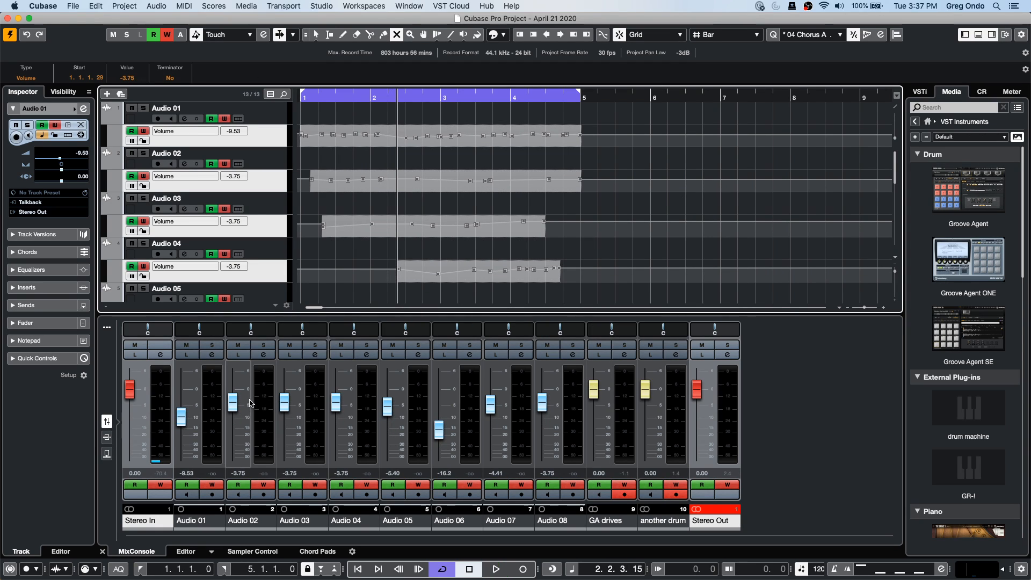
- Select the mixer channels Audio 01 through Audio 08 and add a VCA track controlling them
{"action": "left_click", "coordinate": [221, 398]}
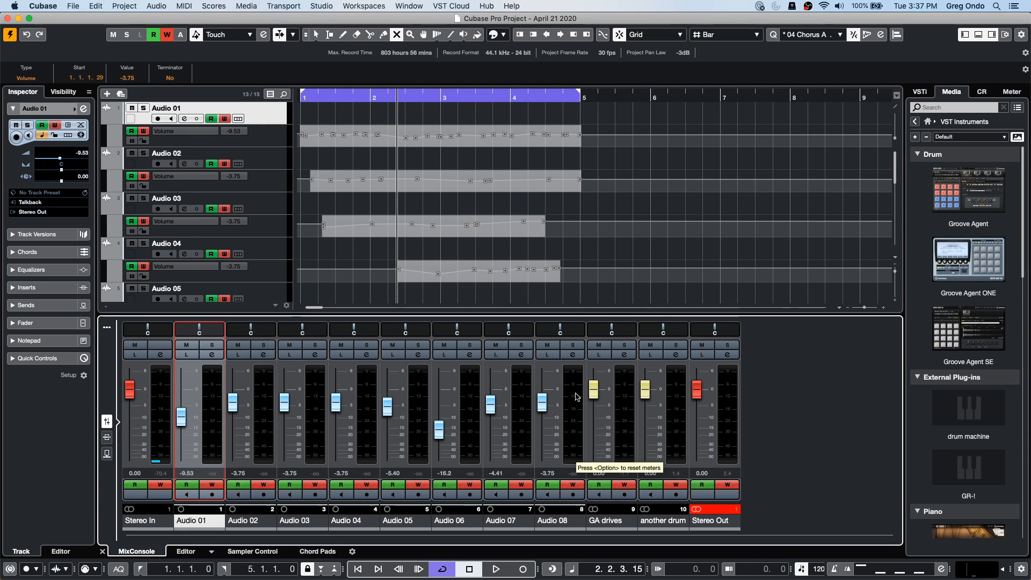
{"action": "left_click", "coordinate": [576, 396]}
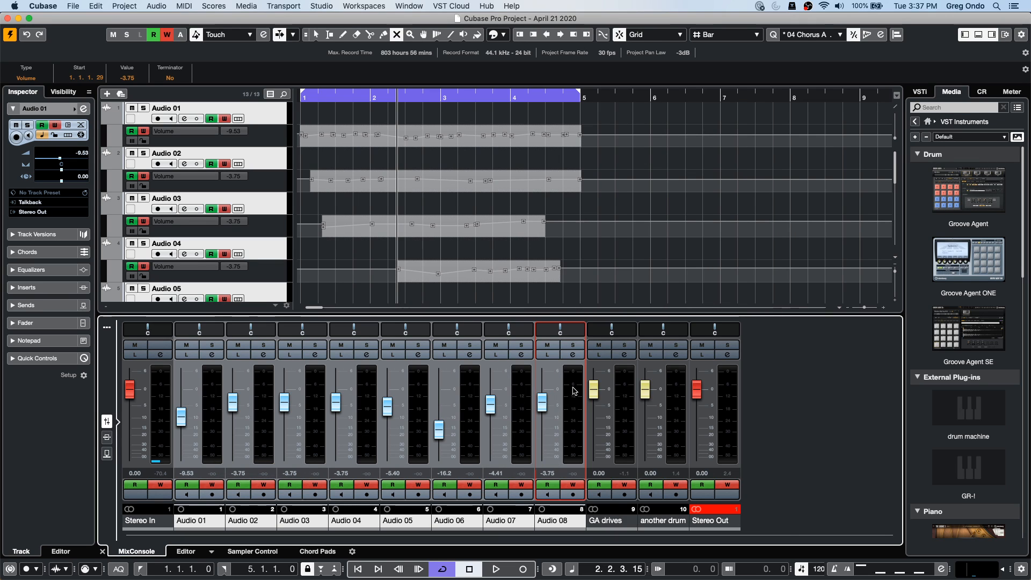
{"action": "right_click", "coordinate": [574, 390]}
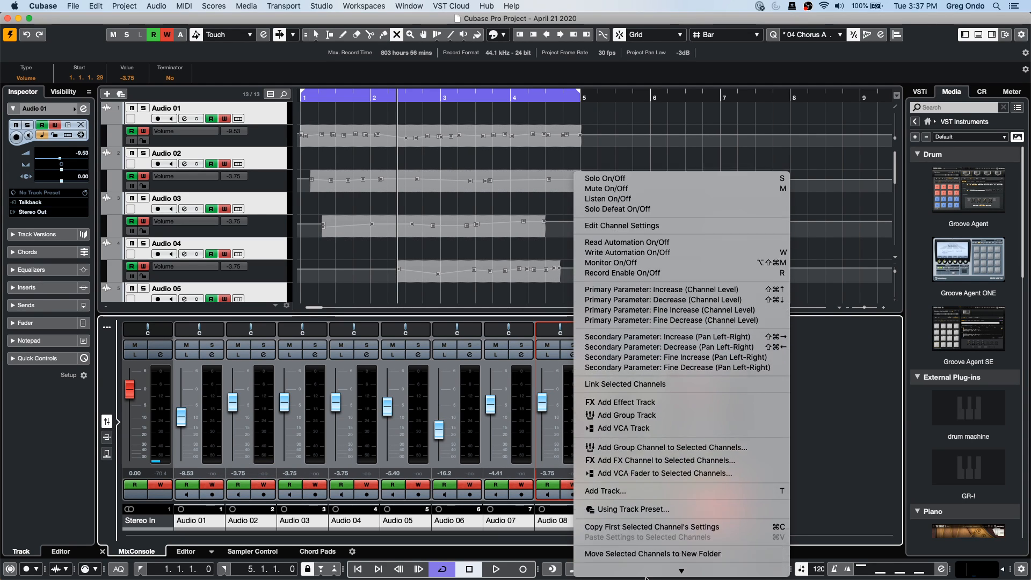
{"action": "left_click", "coordinate": [678, 428]}
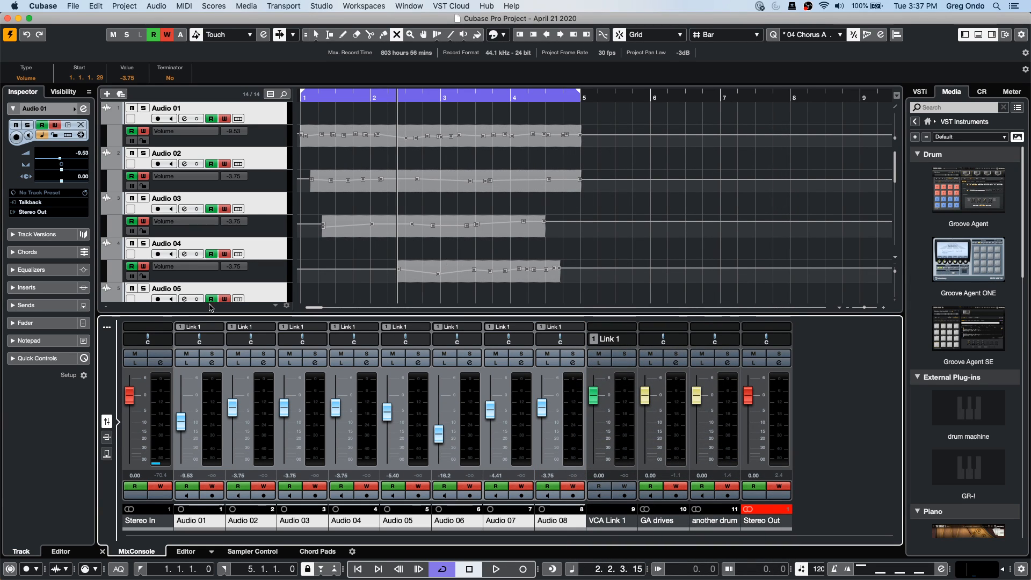
- During playback, enable automation writing on the VCA Link 1 channel and record fader moves ending at about -9.44, and stop
{"action": "key", "text": "space"}
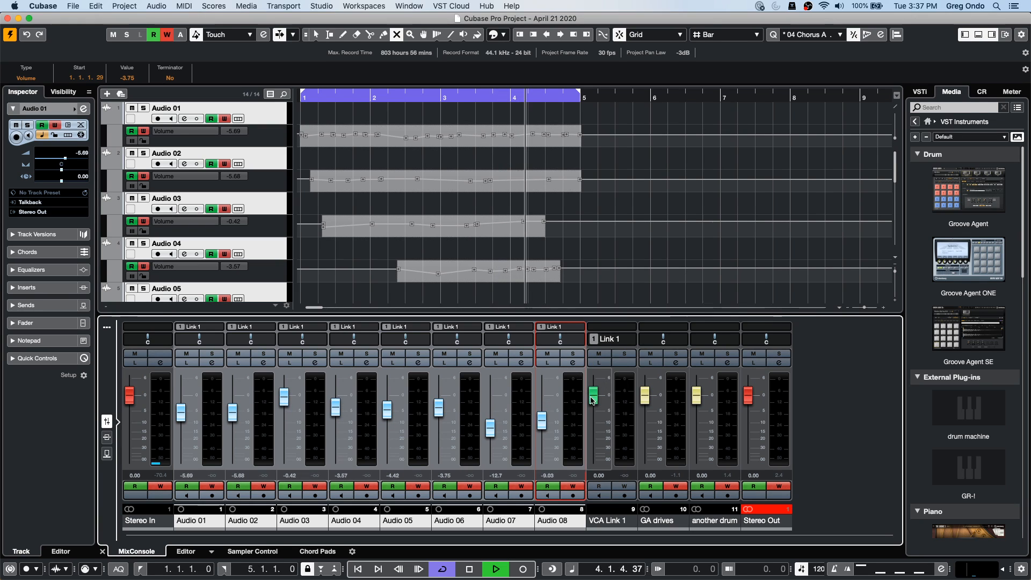
{"action": "left_click", "coordinate": [624, 486]}
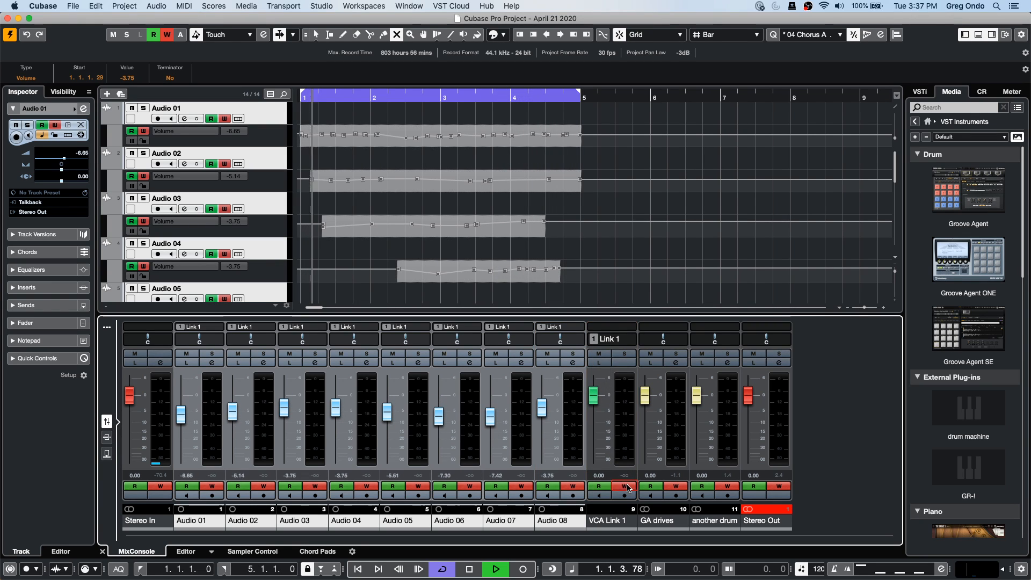
{"action": "mouse_move", "coordinate": [595, 400]}
{"action": "left_mouse_down"}
{"action": "mouse_move", "coordinate": [594, 431]}
{"action": "mouse_move", "coordinate": [594, 398]}
{"action": "left_mouse_up"}
{"action": "key", "text": "space"}
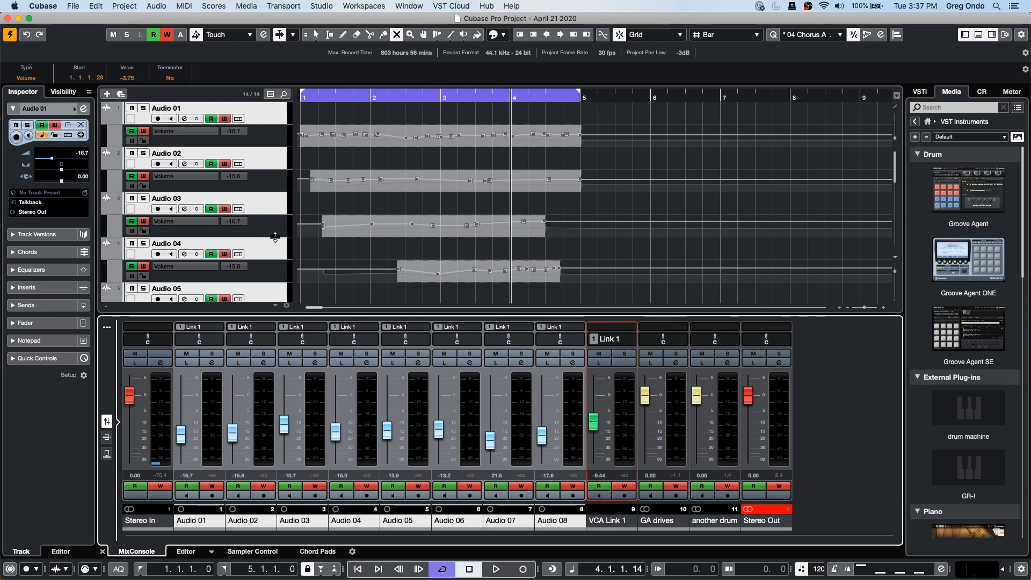
- Enlarge the Audio 03 volume lane and combine the automation of VCA Link 1 with that of its linked channels
{"action": "left_click_drag", "start_coordinate": [275, 236], "coordinate": [274, 269]}
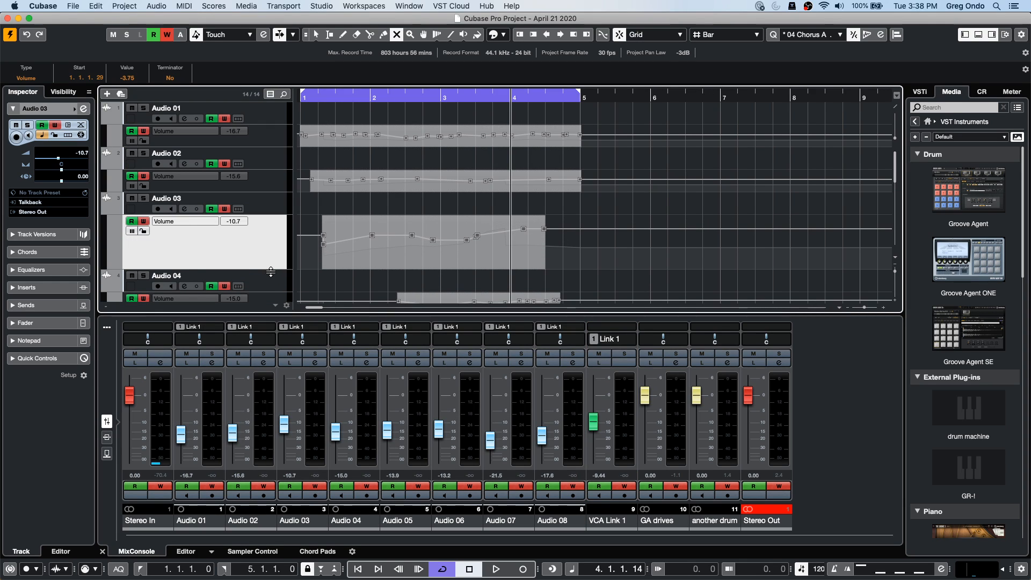
{"action": "left_click", "coordinate": [632, 340]}
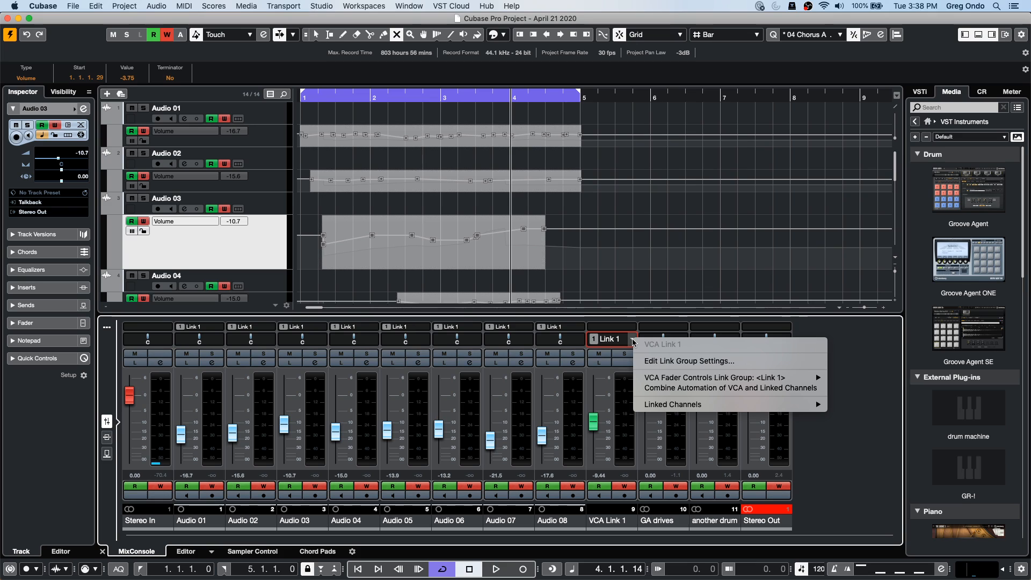
{"action": "left_click", "coordinate": [675, 388]}
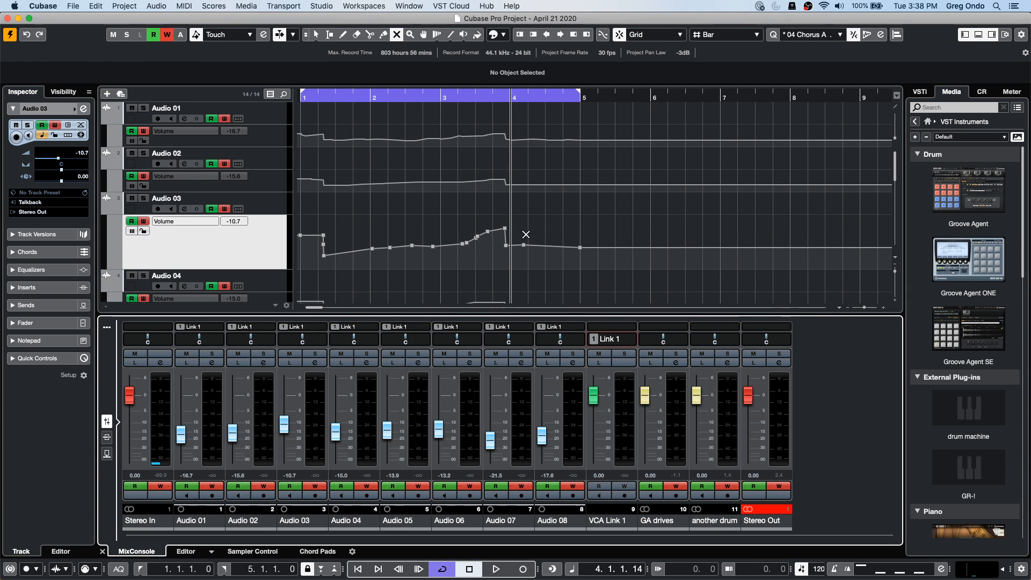
- Undo the combining of VCA and channel automation, redo it to compare the curves, and undo it again
{"action": "left_click", "coordinate": [541, 227]}
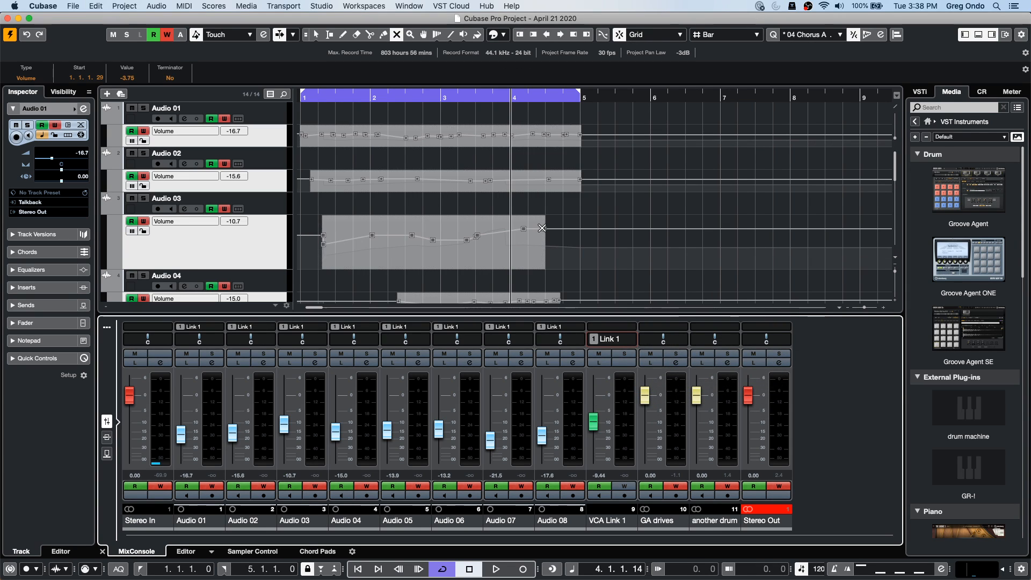
{"action": "key", "text": "super+shift+z"}
{"action": "key", "text": "super+z"}
{"action": "left_click", "coordinate": [73, 6]}
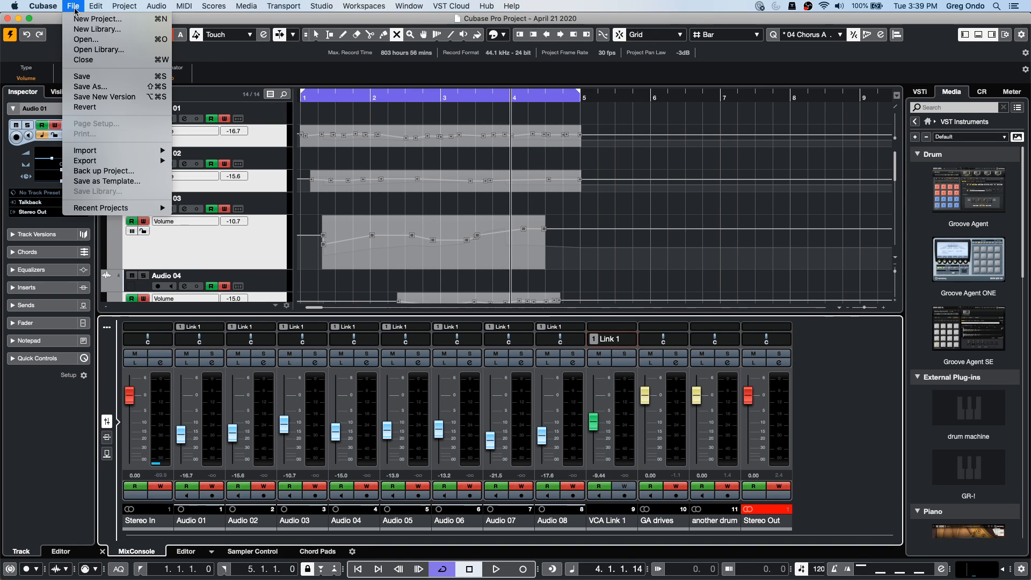
{"action": "mouse_move", "coordinate": [113, 207]}
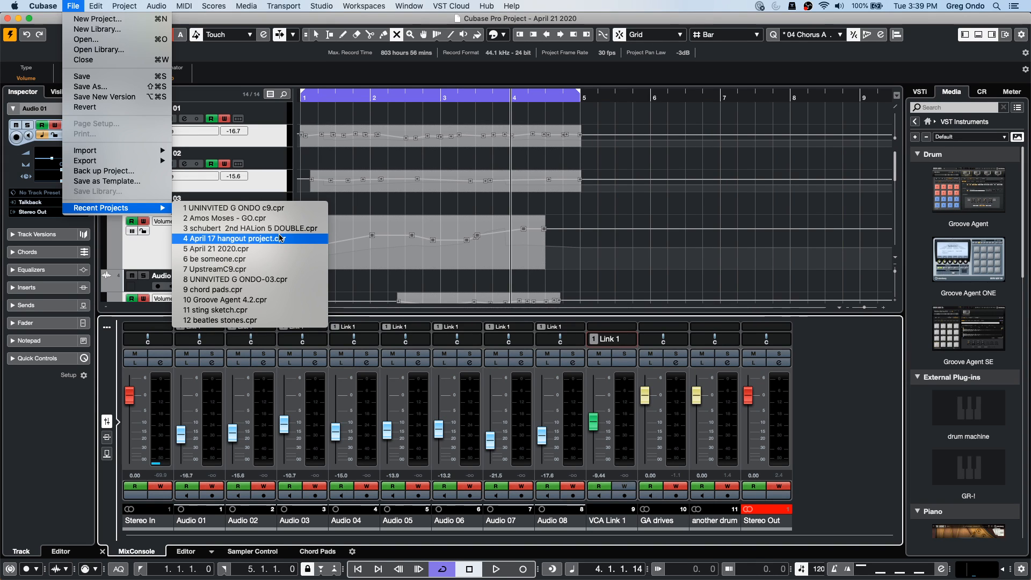
{"action": "left_click", "coordinate": [122, 41]}
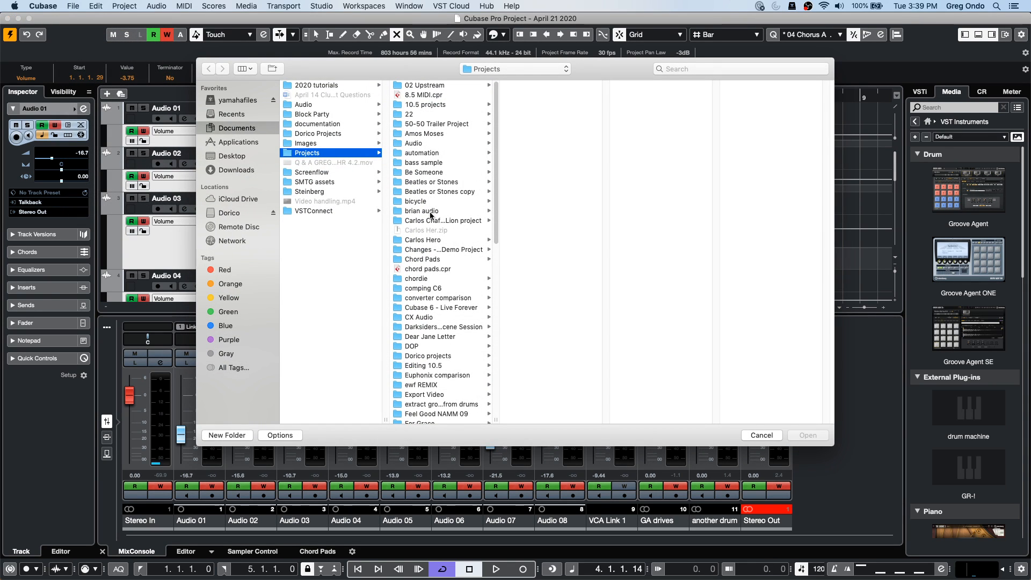
{"action": "scroll", "coordinate": [430, 215], "scroll_direction": "down", "scroll_amount": 10}
{"action": "left_click", "coordinate": [762, 435]}
{"action": "left_click", "coordinate": [72, 6]}
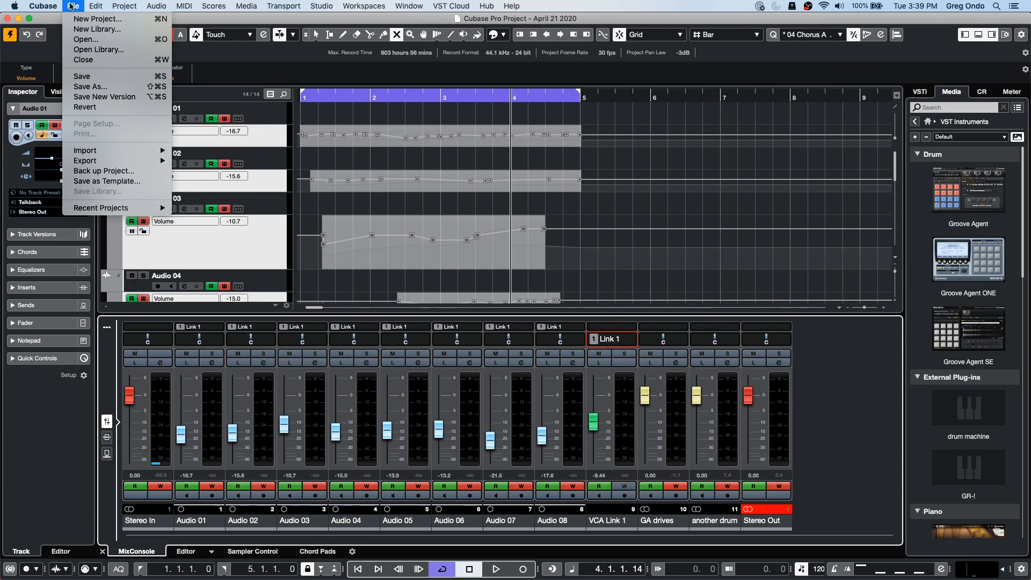
{"action": "left_click", "coordinate": [76, 20]}
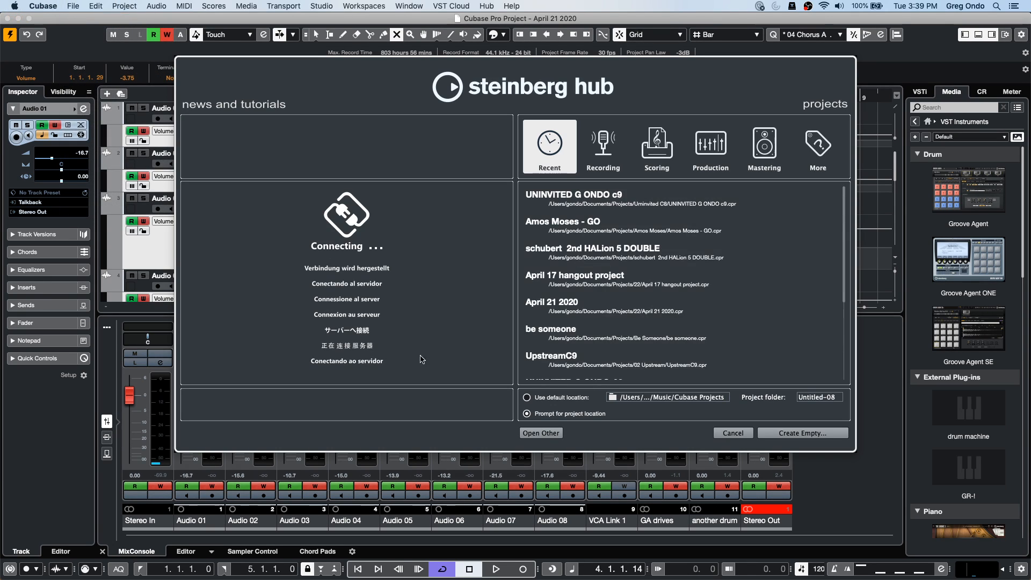
{"action": "left_click", "coordinate": [727, 429]}
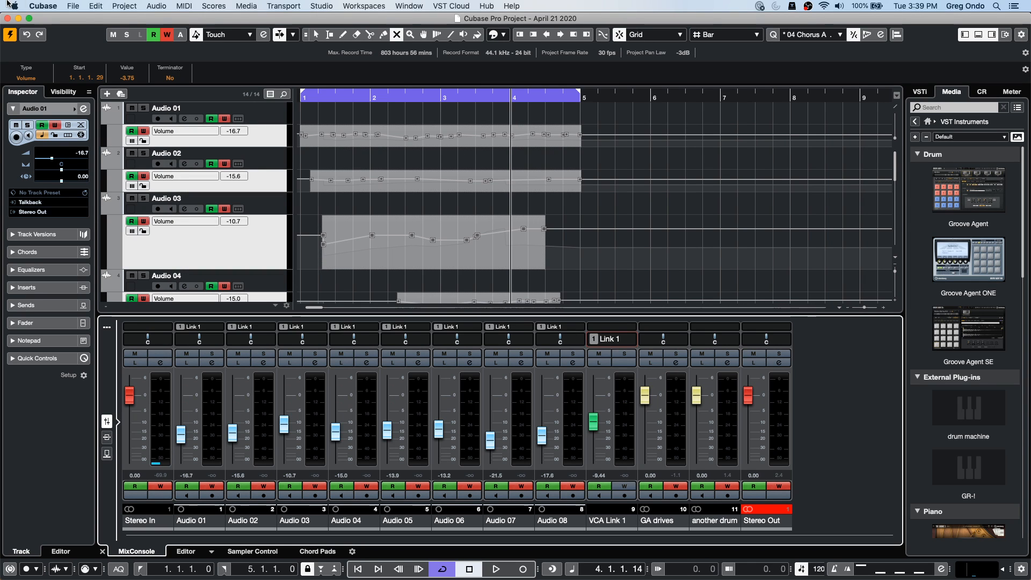
- Search this Mac for "jazz" among the projects to open, and open and activate jazz tempo detect.cpr
{"action": "left_click", "coordinate": [65, 6]}
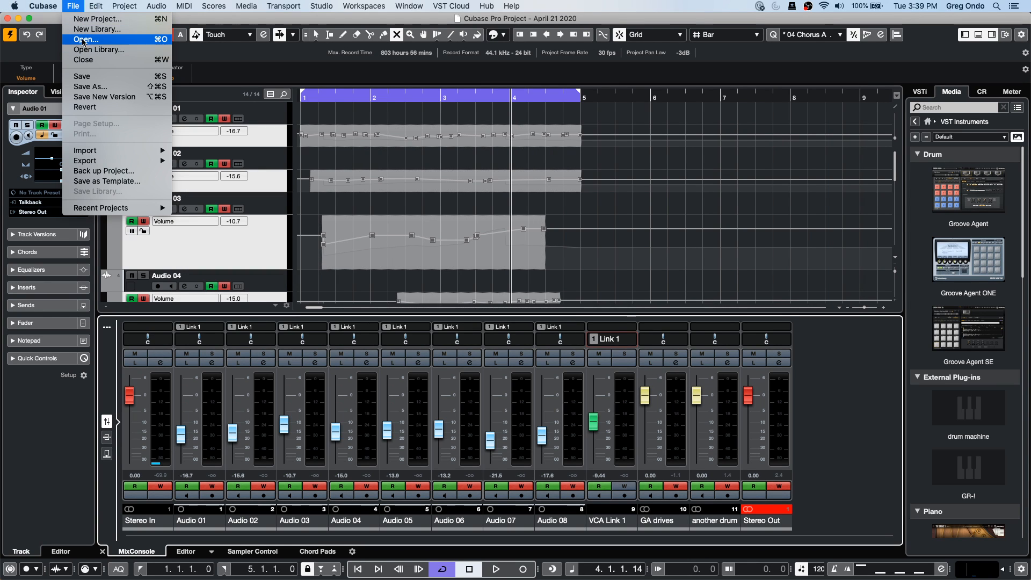
{"action": "left_click", "coordinate": [84, 41]}
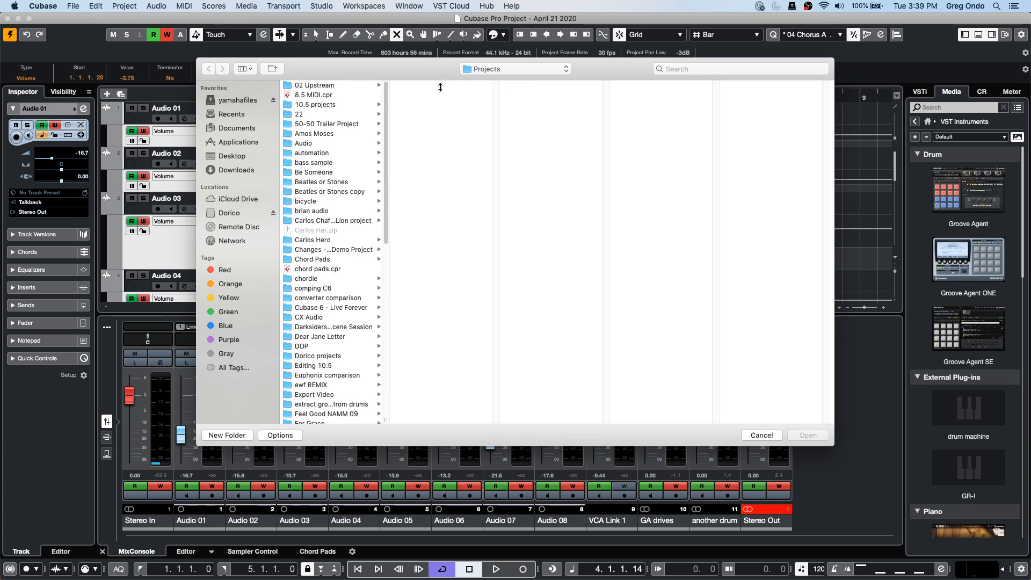
{"action": "left_click", "coordinate": [697, 70]}
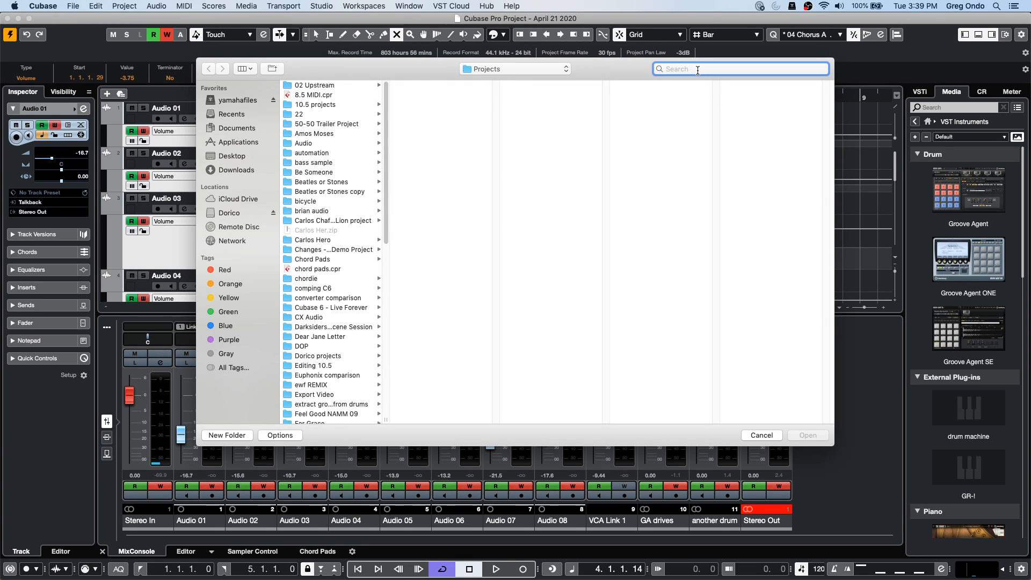
{"action": "type", "text": "jazz"}
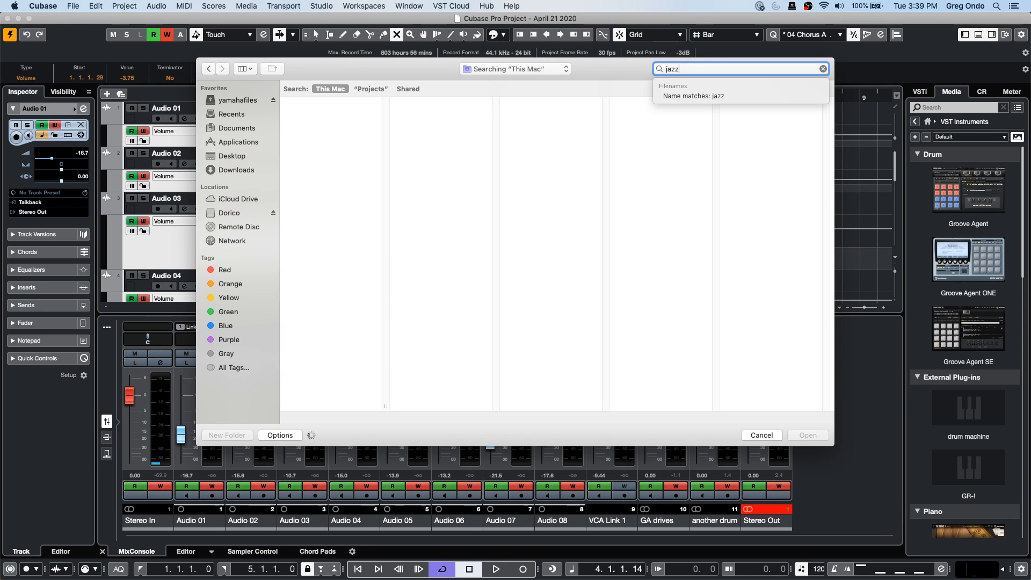
{"action": "key", "text": "Return"}
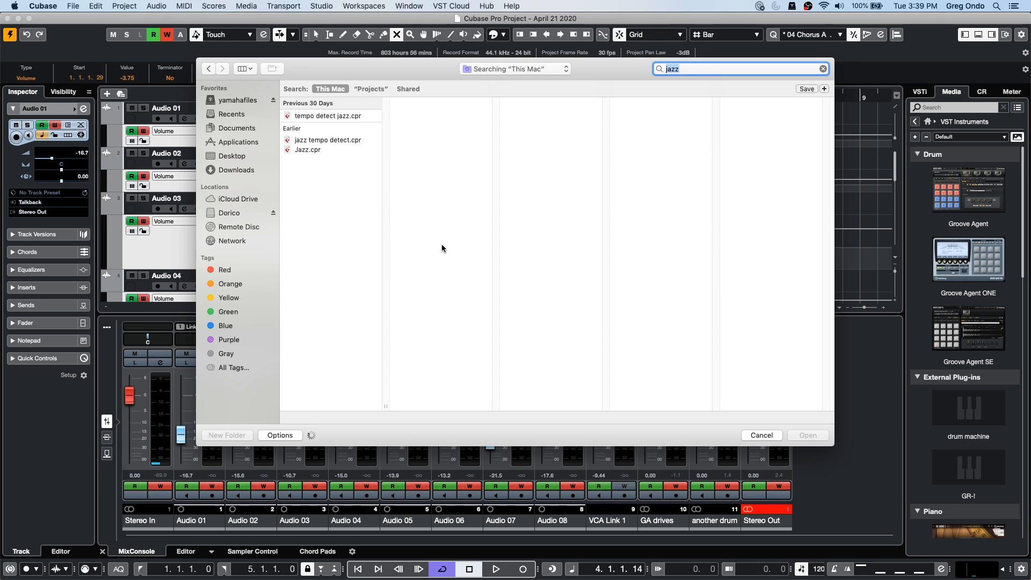
{"action": "double_click", "coordinate": [346, 139]}
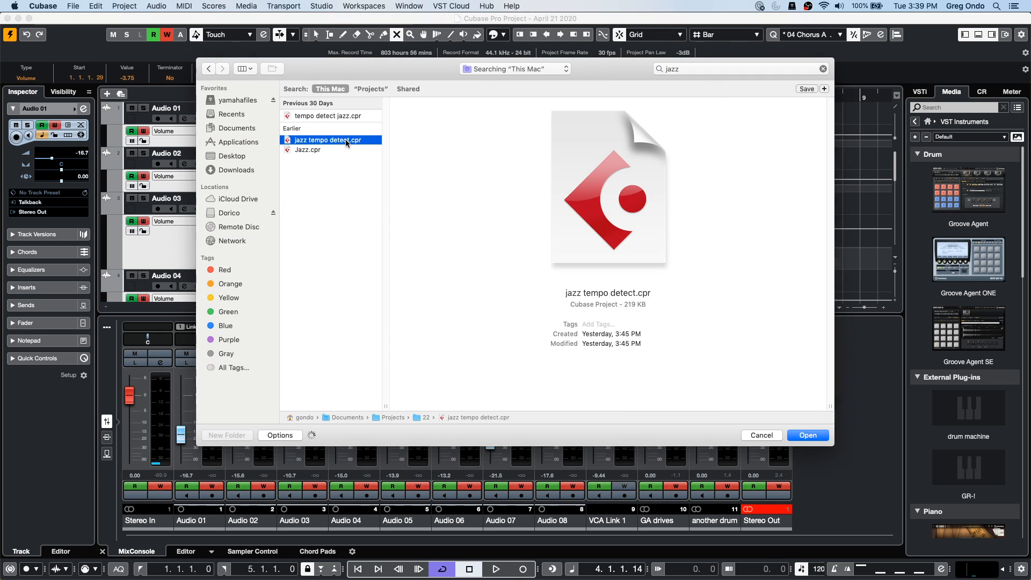
{"action": "left_click", "coordinate": [573, 203]}
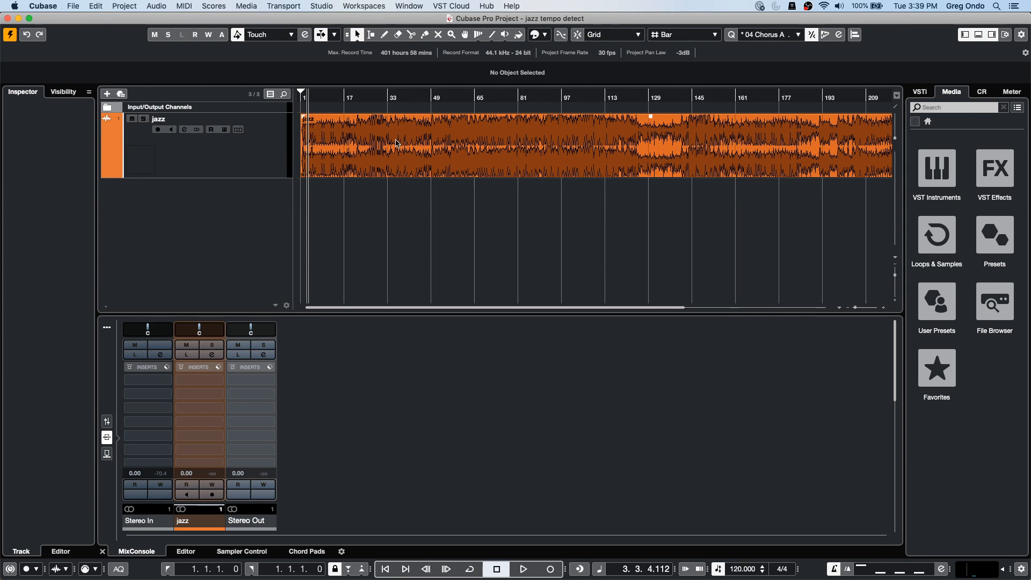
- Select the jazz track and play its opening bars to hear the recording's timing
{"action": "left_click", "coordinate": [221, 155]}
{"action": "key", "text": "space"}
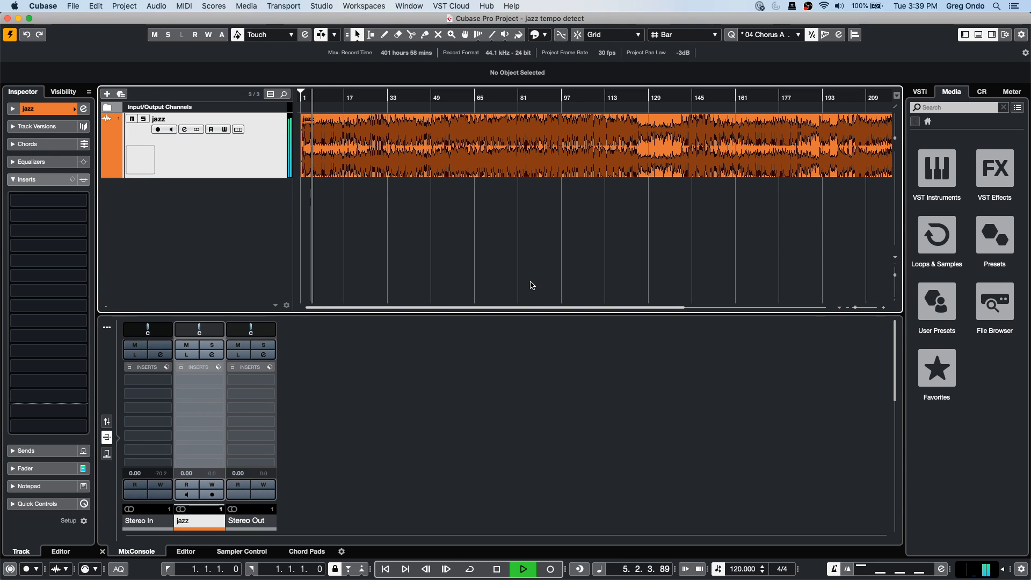
{"action": "key", "text": "h"}
{"action": "key", "text": "h"}
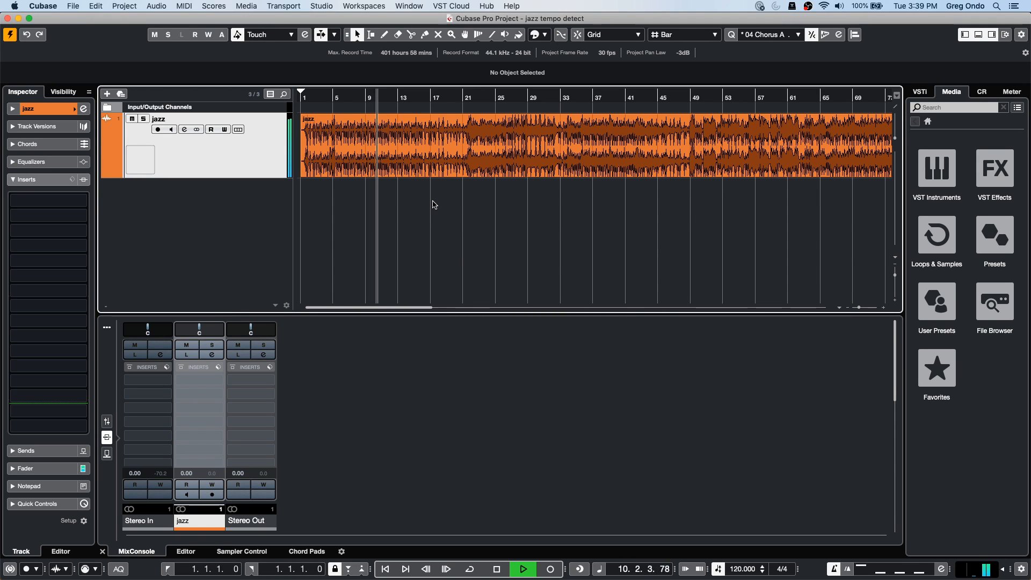
{"action": "key", "text": "space"}
- Select the jazz audio event and open the Tempo Detection Panel for it
{"action": "left_click", "coordinate": [368, 162]}
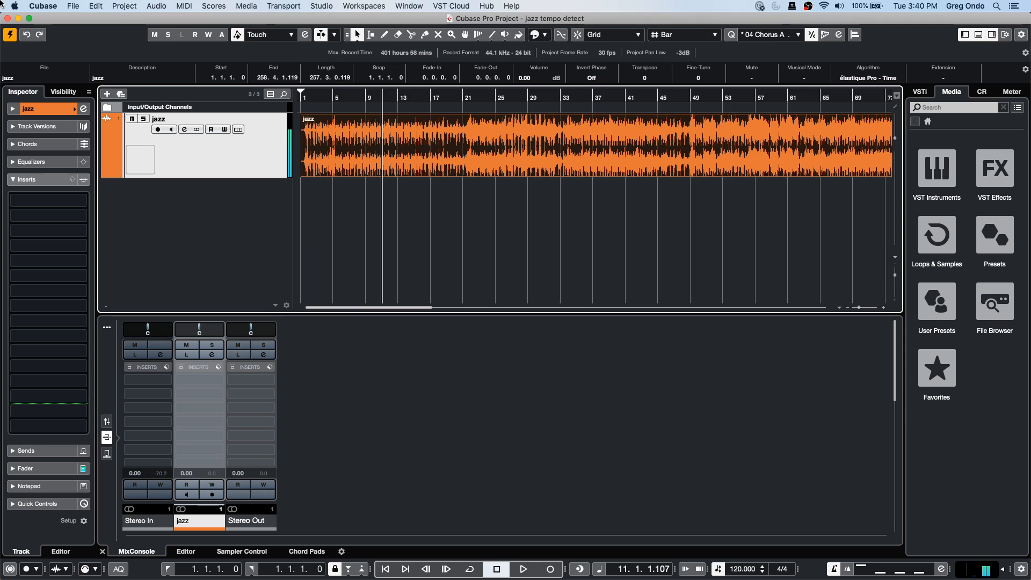
{"action": "left_click", "coordinate": [95, 5]}
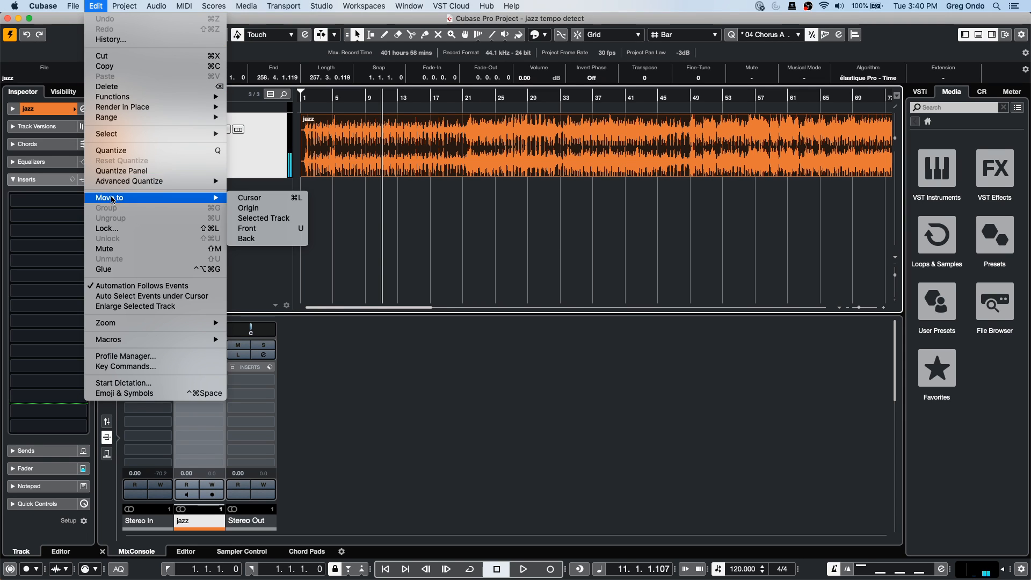
{"action": "mouse_move", "coordinate": [129, 180]}
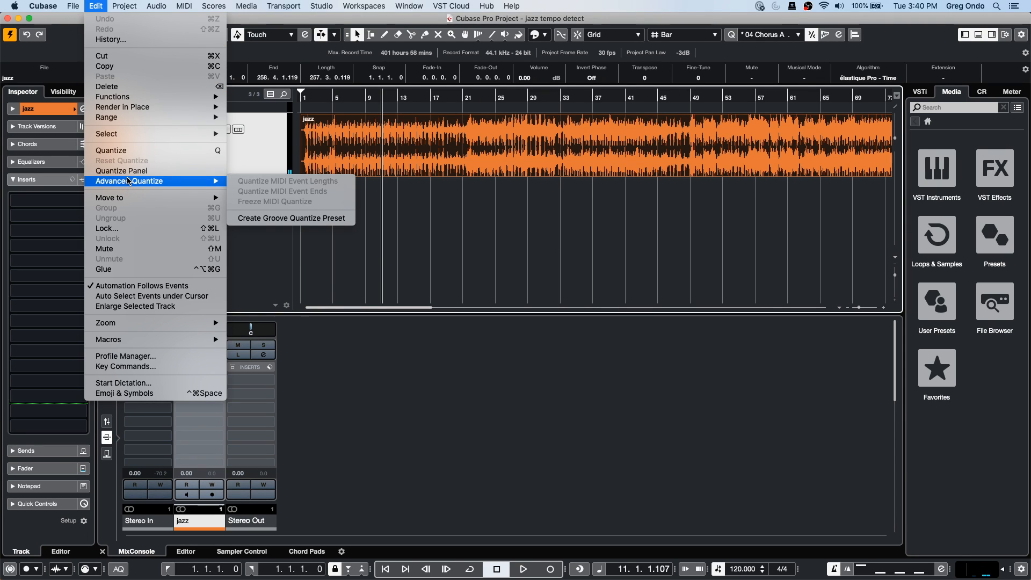
{"action": "mouse_move", "coordinate": [158, 328]}
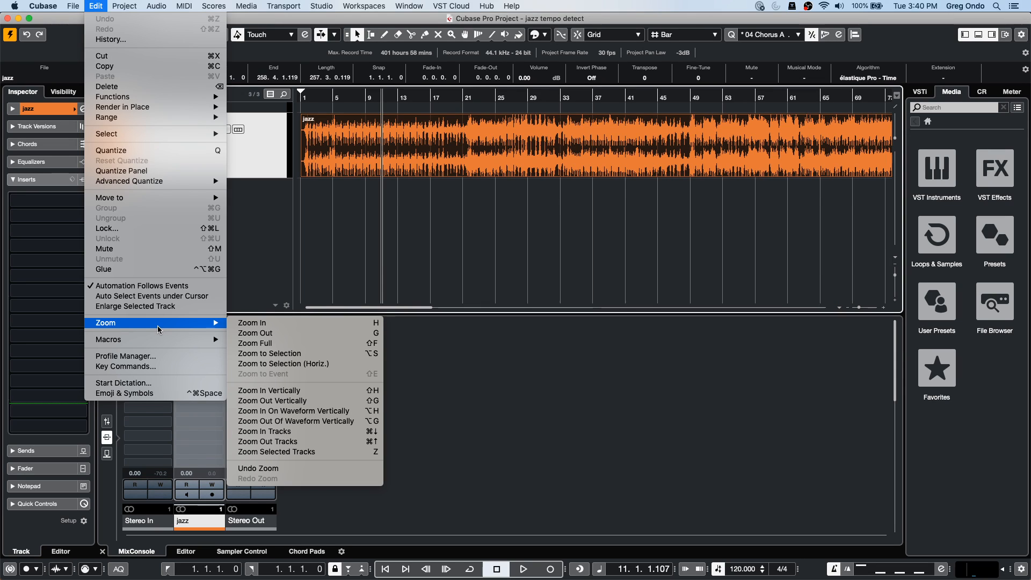
{"action": "mouse_move", "coordinate": [174, 184]}
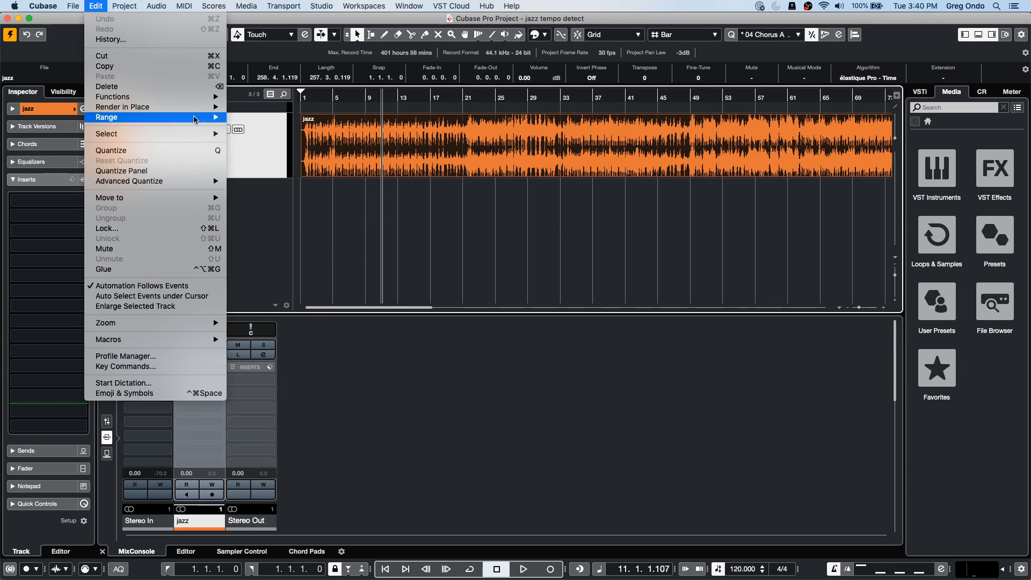
{"action": "mouse_move", "coordinate": [124, 6]}
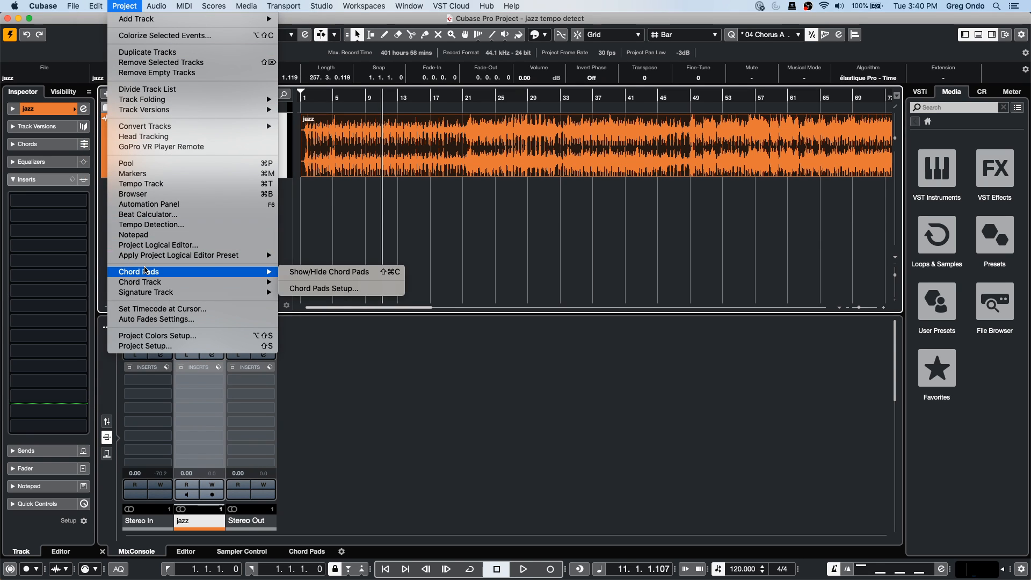
{"action": "left_click", "coordinate": [175, 225]}
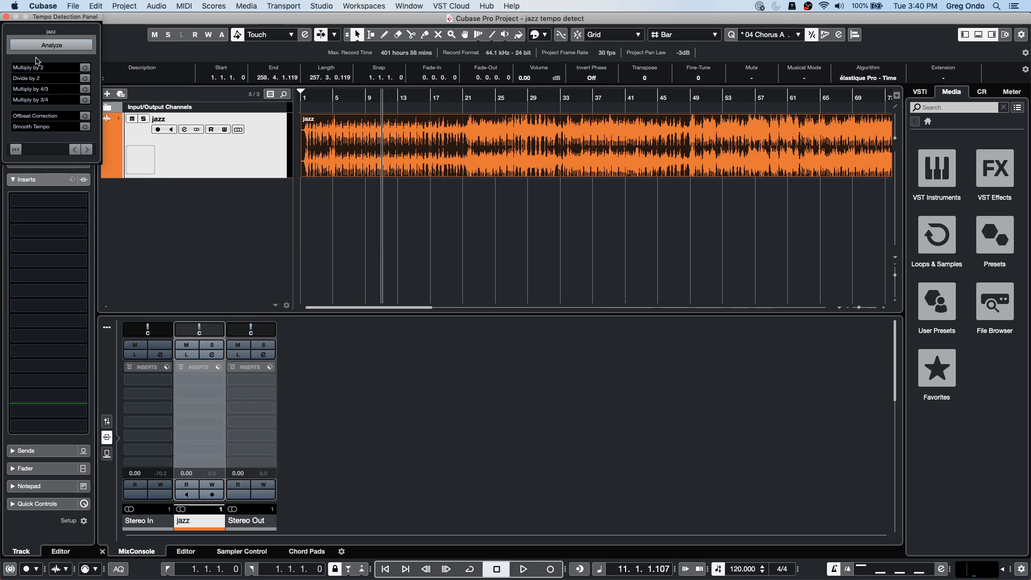
- Analyze the jazz event's tempo, apply Offbeat Correction during playback, and close the Tempo Detection Panel
{"action": "left_click_drag", "start_coordinate": [35, 17], "coordinate": [514, 196]}
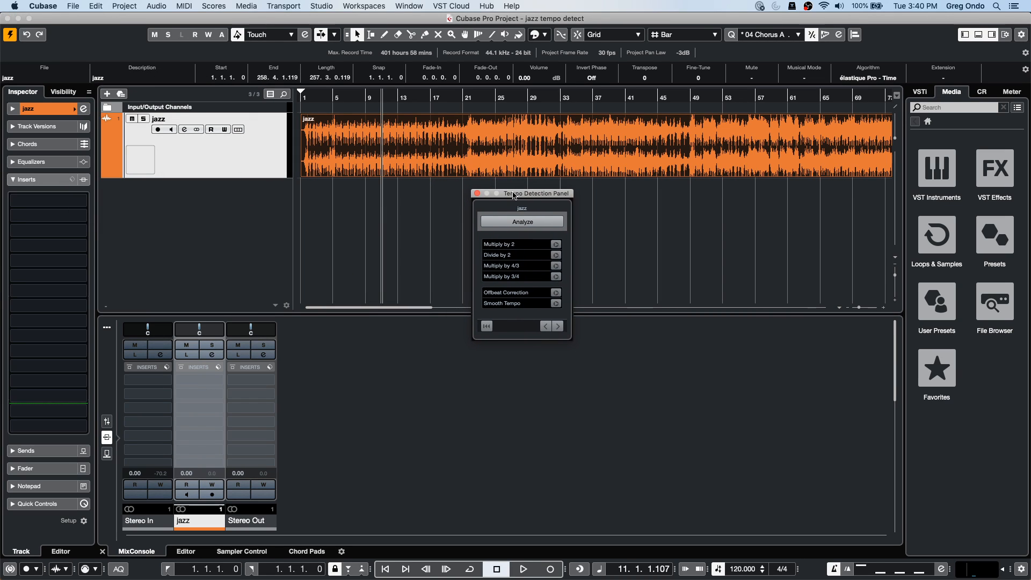
{"action": "left_click", "coordinate": [519, 228]}
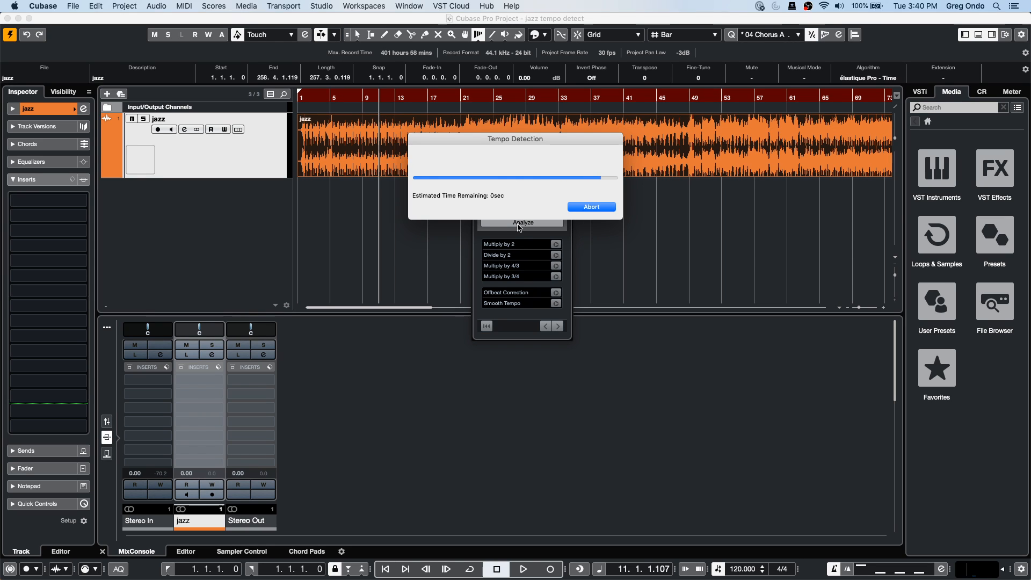
{"action": "key", "text": "space"}
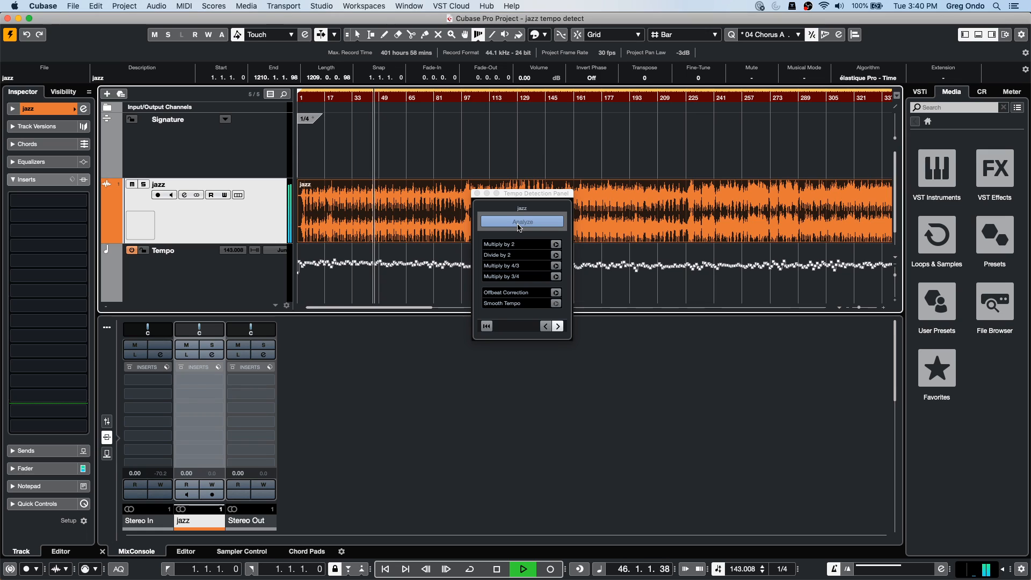
{"action": "left_click", "coordinate": [556, 293]}
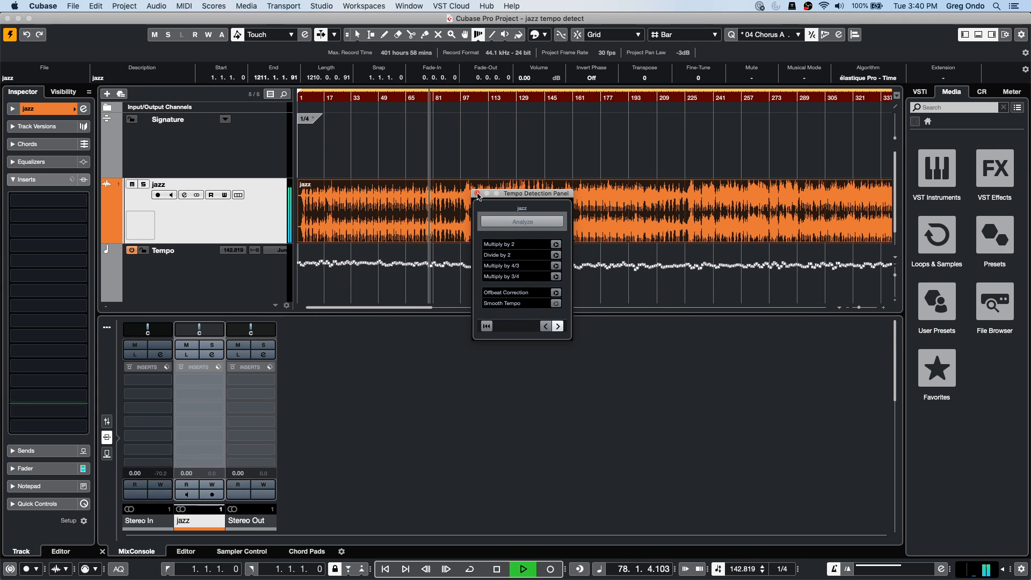
{"action": "key", "text": "space"}
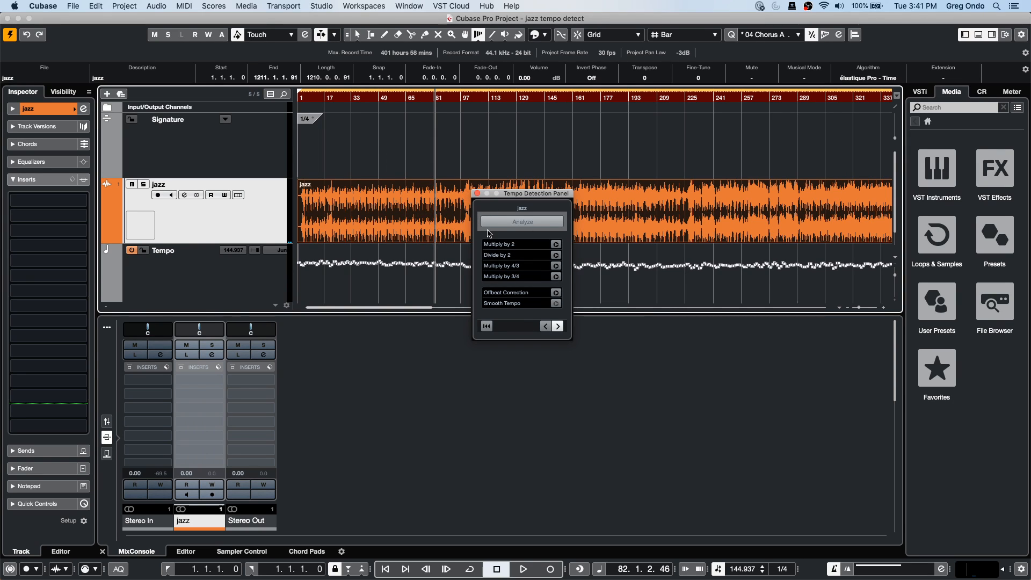
{"action": "left_click", "coordinate": [478, 194]}
- Play the opening of the jazz recording against the detected tempo points to locate the first full downbeat
{"action": "left_click", "coordinate": [330, 98]}
{"action": "left_click_drag", "start_coordinate": [330, 99], "coordinate": [290, 161]}
{"action": "key", "text": "space"}
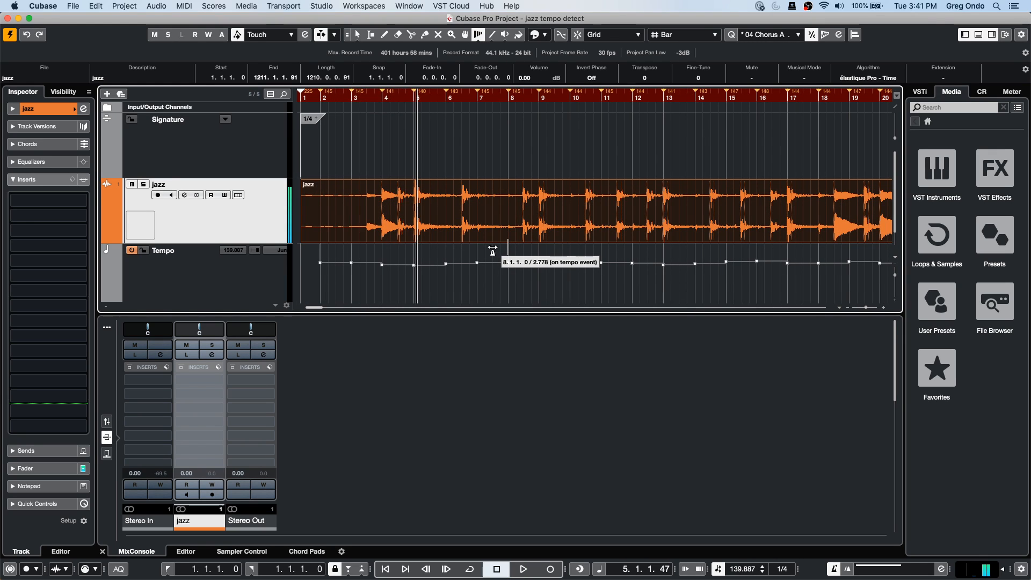
{"action": "left_click", "coordinate": [329, 97]}
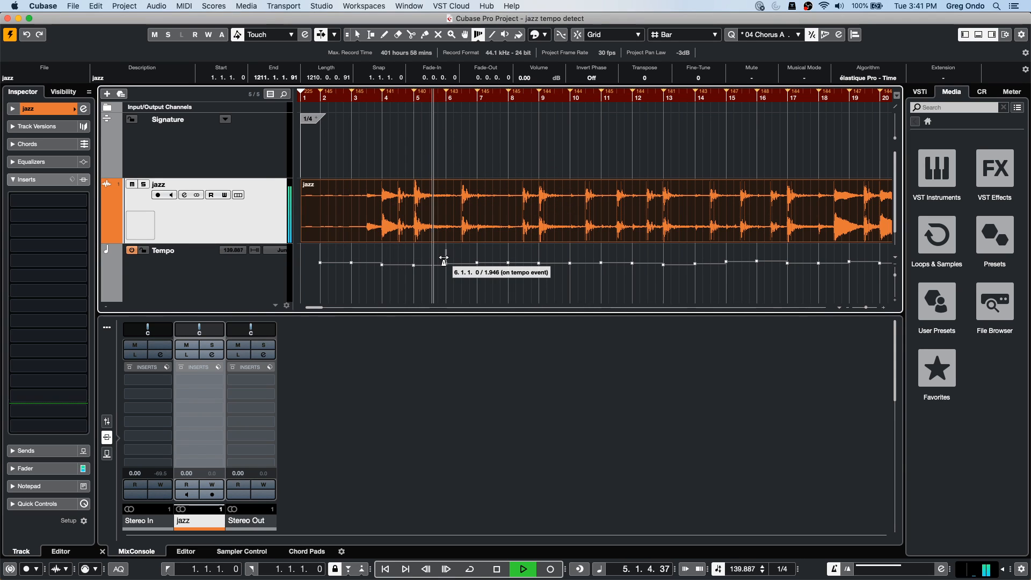
{"action": "key", "text": "space"}
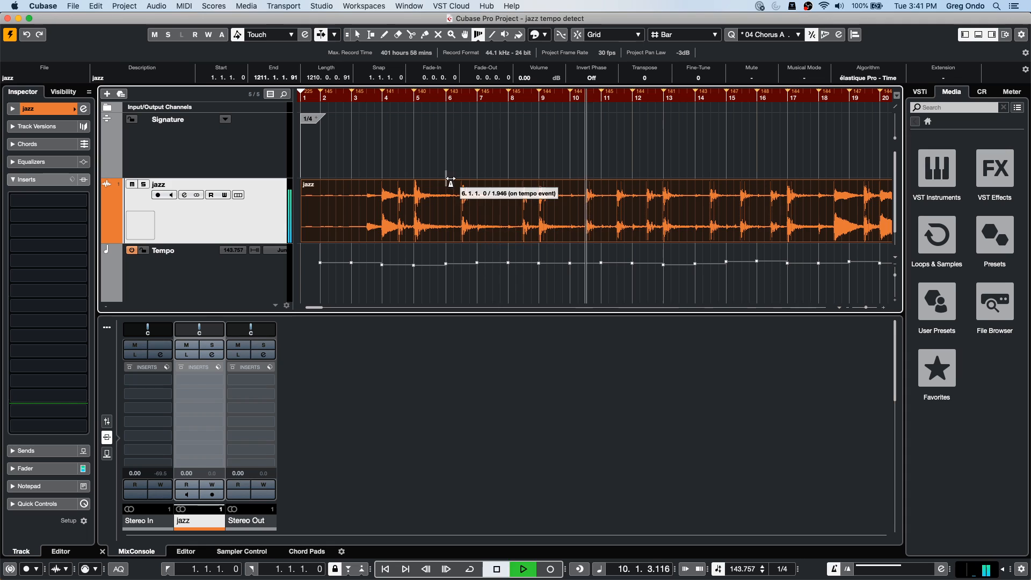
- Insert a 4/4 time signature at bar 5 on the Signature track
{"action": "right_click", "coordinate": [435, 143]}
{"action": "left_click", "coordinate": [436, 143]}
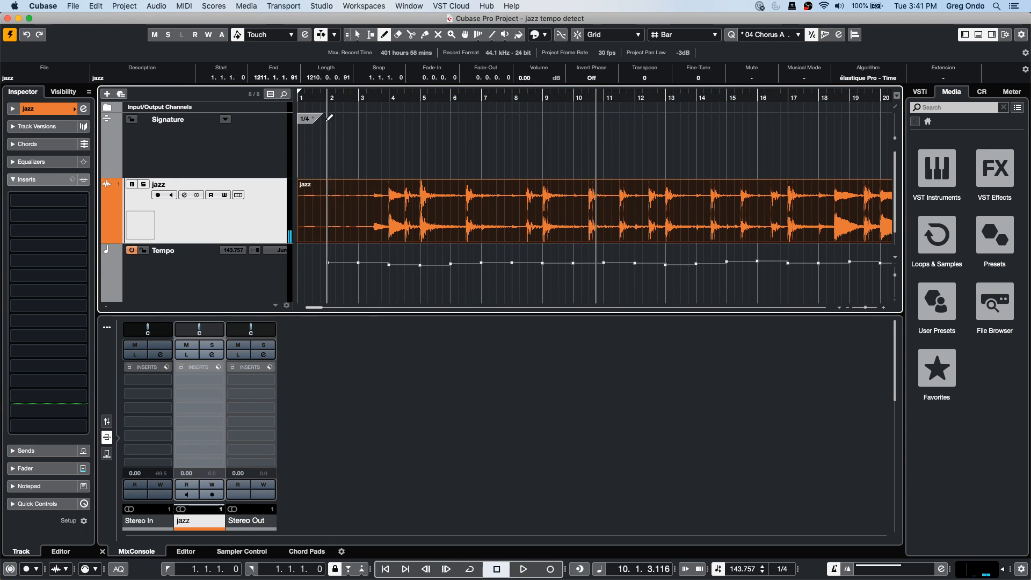
{"action": "left_click", "coordinate": [429, 121]}
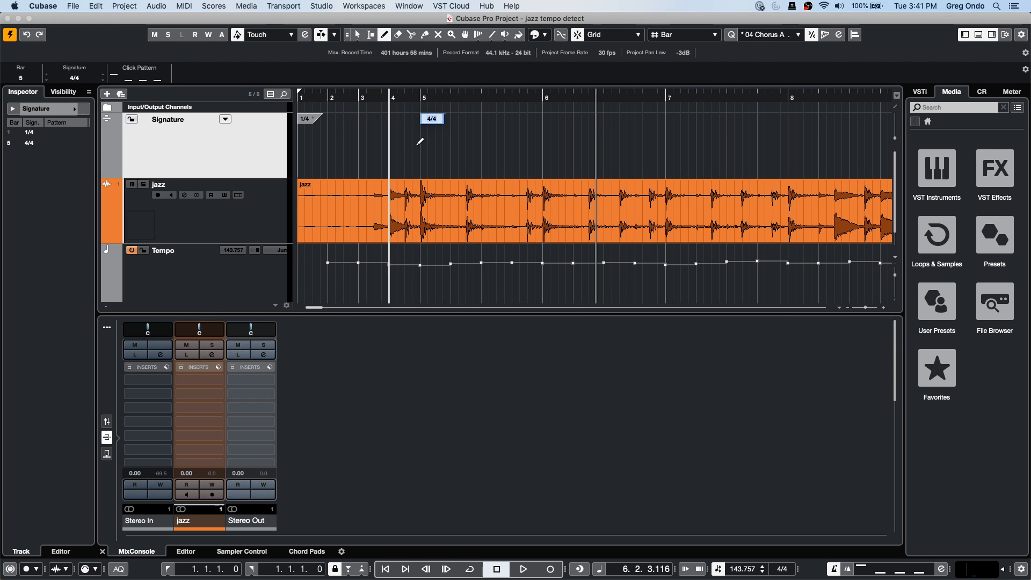
- Play the jazz recording against the 4/4 bar grid and enlarge the track area above the MixConsole
{"action": "left_click_drag", "start_coordinate": [375, 97], "coordinate": [375, 63]}
{"action": "key", "text": "space"}
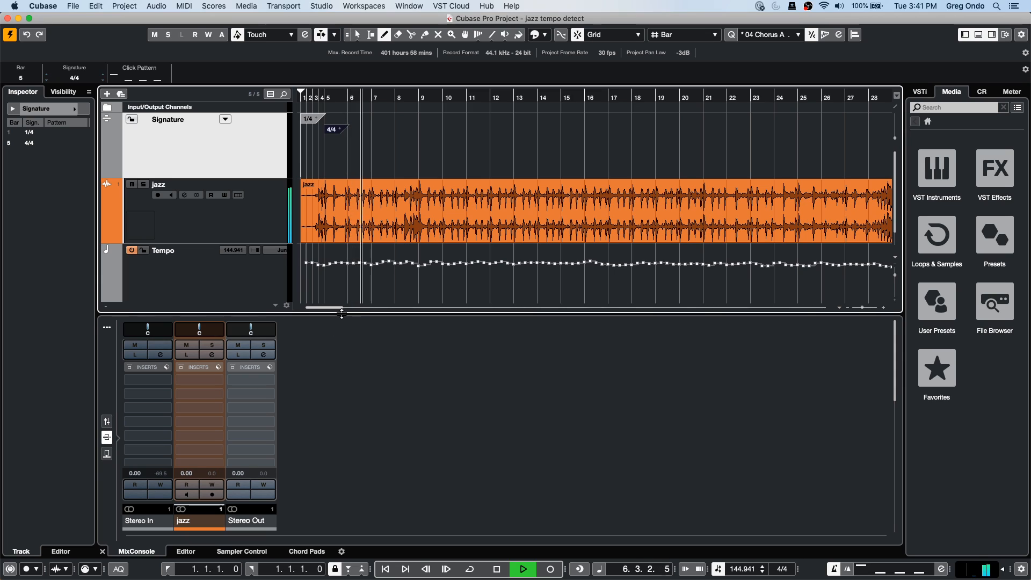
{"action": "left_click_drag", "start_coordinate": [341, 313], "coordinate": [343, 350]}
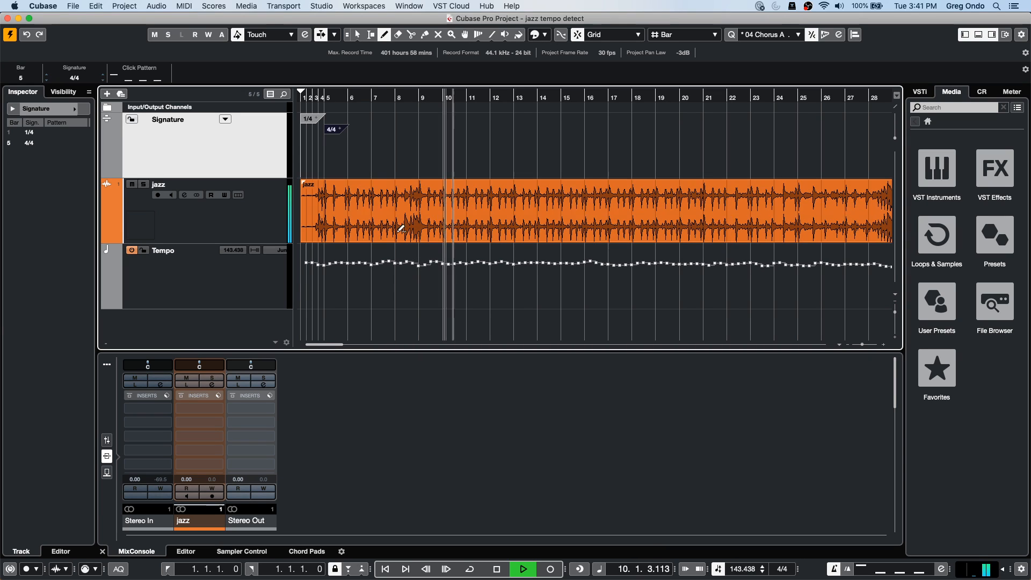
- Cut the low-mid EQ band on the jazz channel to about -7.4 dB at 135.6 Hz, close its Channel Settings, and stop playback
{"action": "right_click", "coordinate": [246, 226]}
{"action": "left_click", "coordinate": [245, 220]}
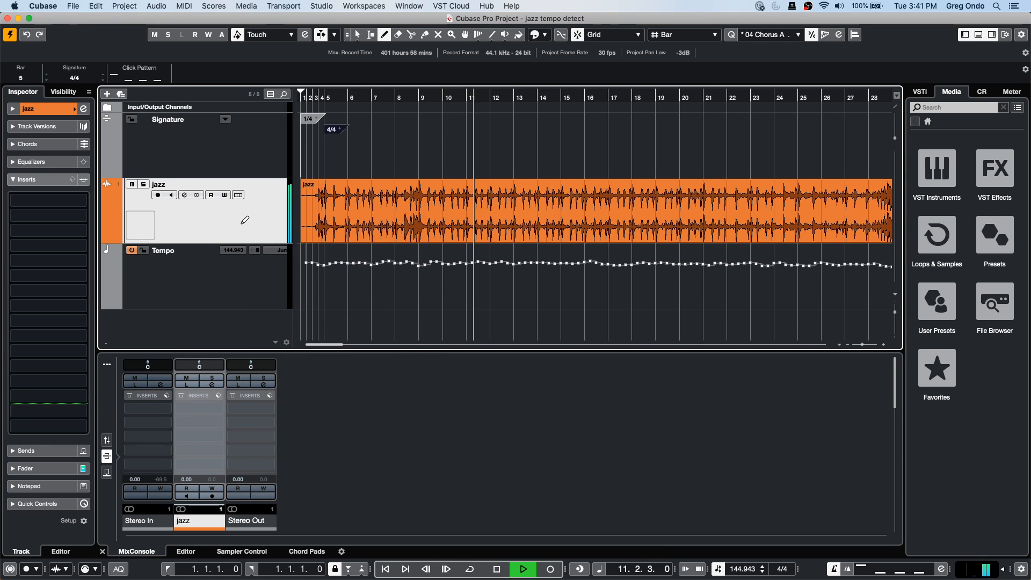
{"action": "right_click", "coordinate": [381, 281]}
{"action": "left_click", "coordinate": [383, 294]}
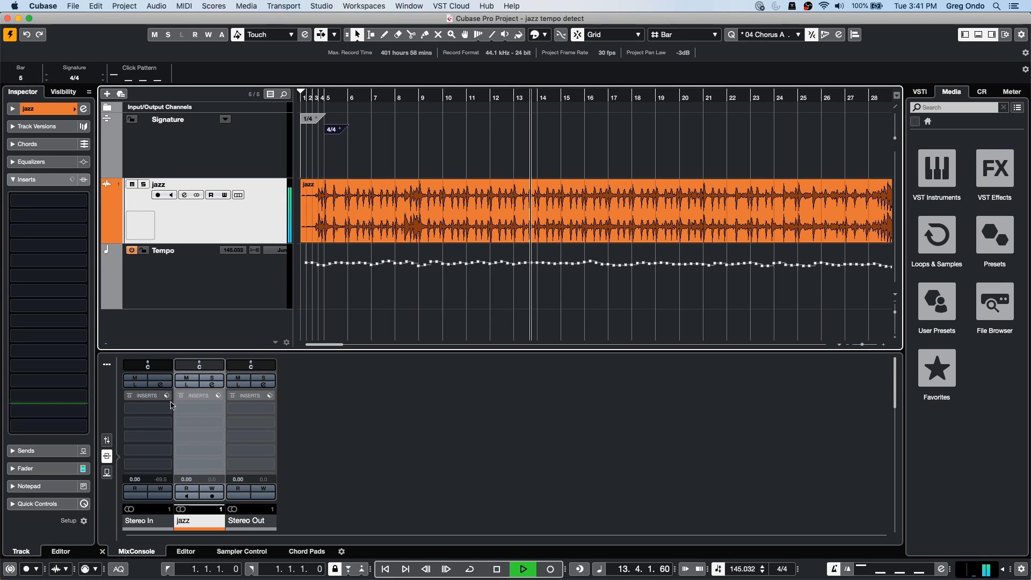
{"action": "left_click", "coordinate": [84, 108]}
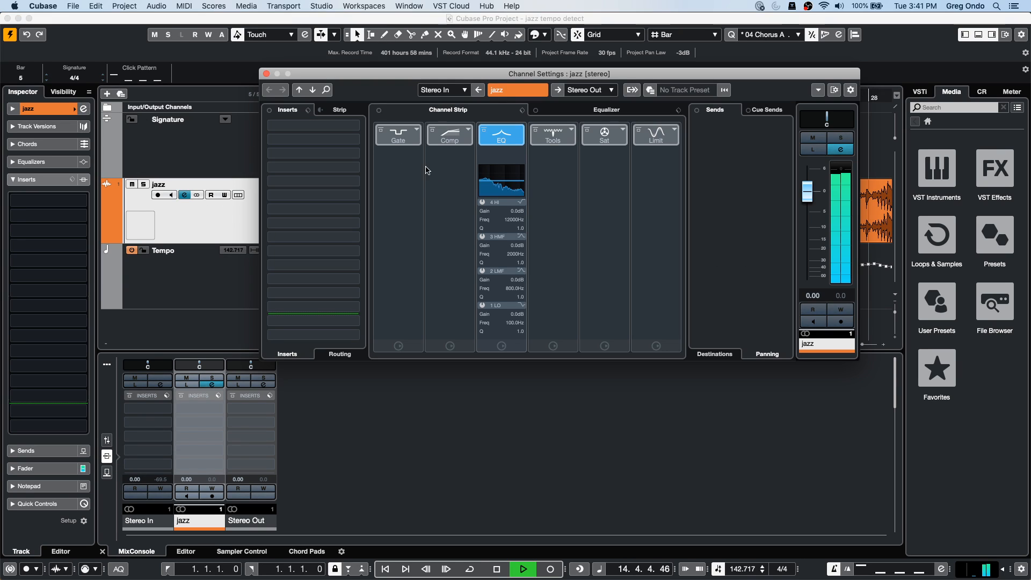
{"action": "left_click_drag", "start_coordinate": [503, 179], "coordinate": [492, 187]}
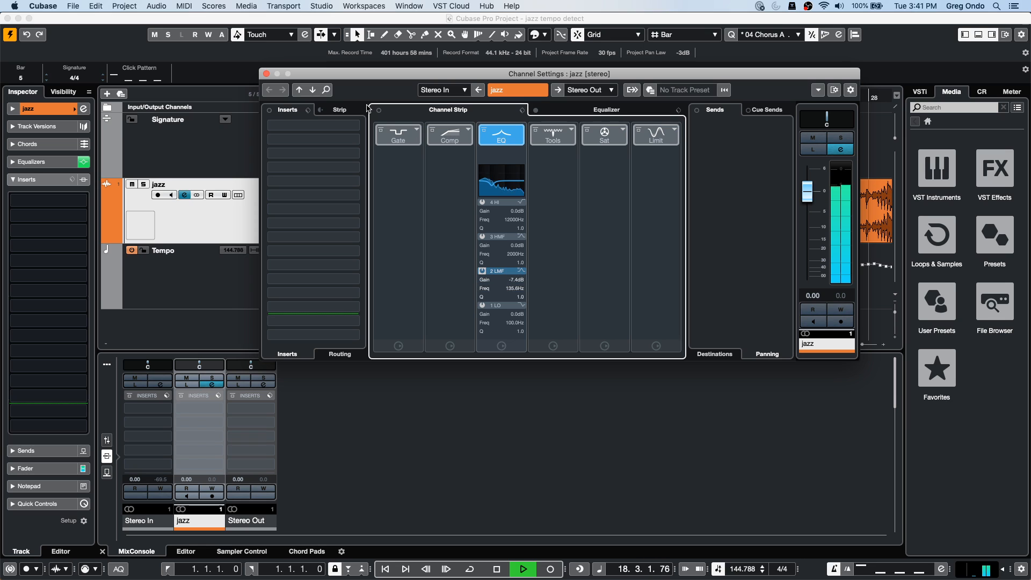
{"action": "left_click", "coordinate": [266, 73]}
{"action": "key", "text": "space"}
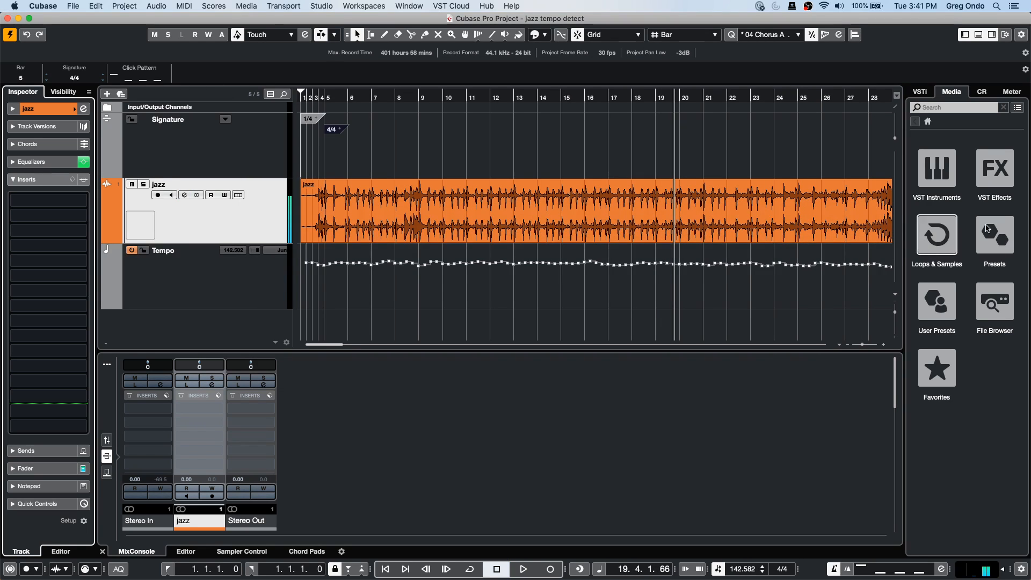
- Browse the Ambient Lounge loops, preview Atonal - 07 Tense Synth and Atonal - 06 Breath bomb, and check the A. Guitar category
{"action": "left_click", "coordinate": [949, 245]}
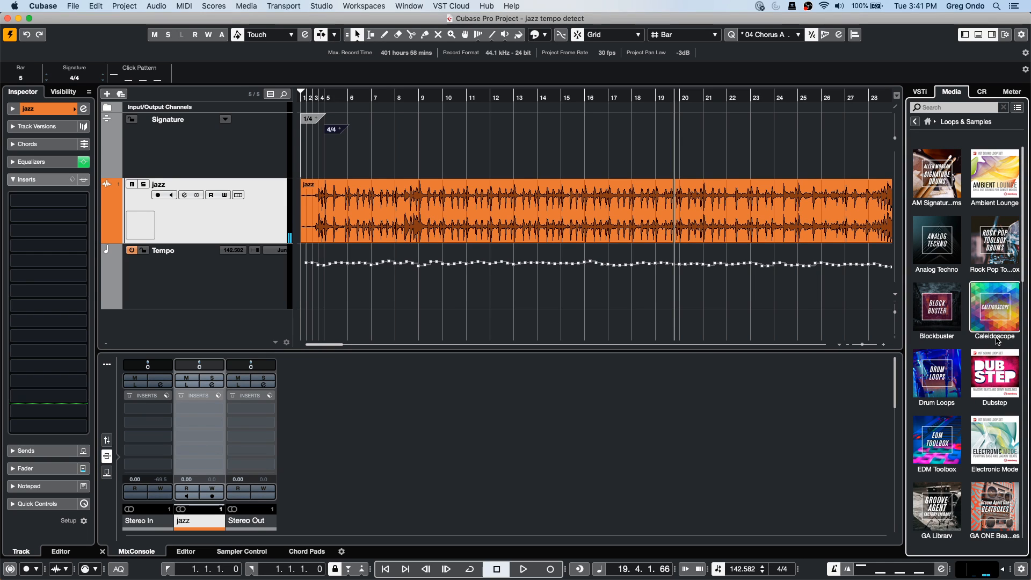
{"action": "left_click", "coordinate": [996, 195]}
{"action": "left_click", "coordinate": [955, 287]}
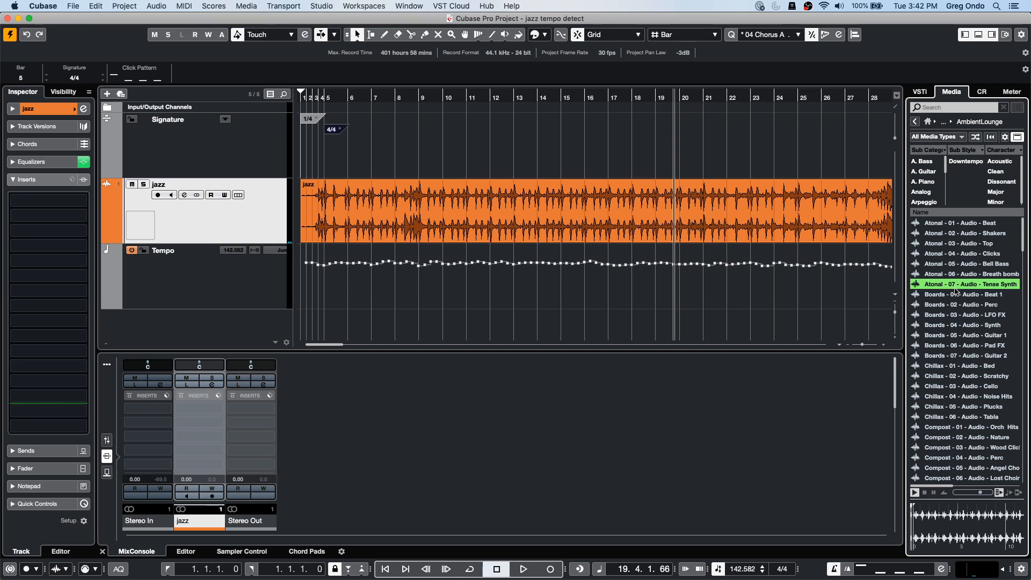
{"action": "left_click", "coordinate": [950, 274]}
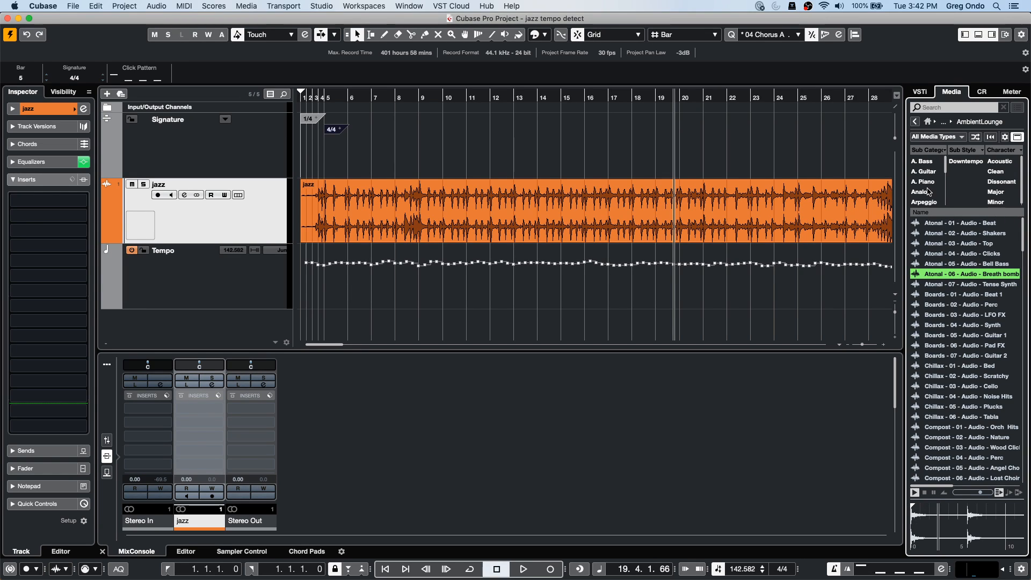
{"action": "left_click", "coordinate": [938, 172]}
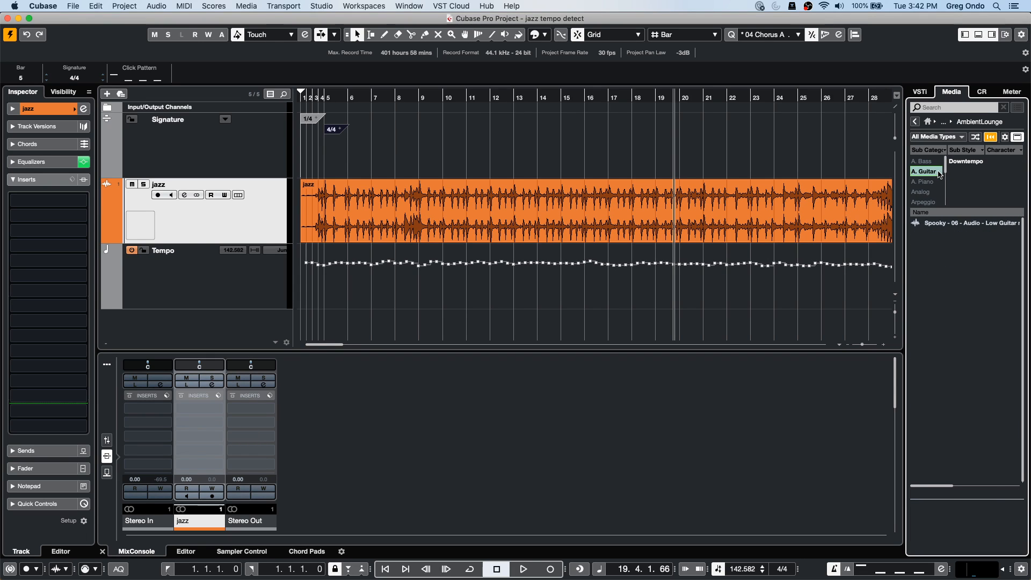
{"action": "left_click", "coordinate": [938, 172]}
{"action": "scroll", "coordinate": [936, 180], "scroll_direction": "down", "scroll_amount": 1}
{"action": "scroll", "coordinate": [932, 184], "scroll_direction": "up", "scroll_amount": 4}
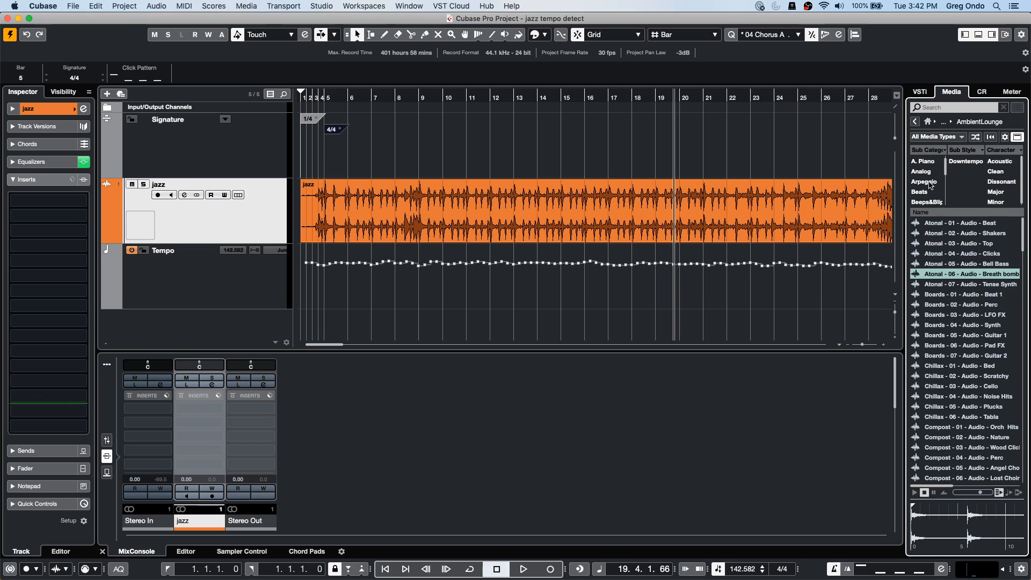
- Filter the loops to Beats and place Happier - 01 - Audio - Beat at bar 5 on a new audio track
{"action": "left_click", "coordinate": [929, 192]}
{"action": "left_click", "coordinate": [961, 264]}
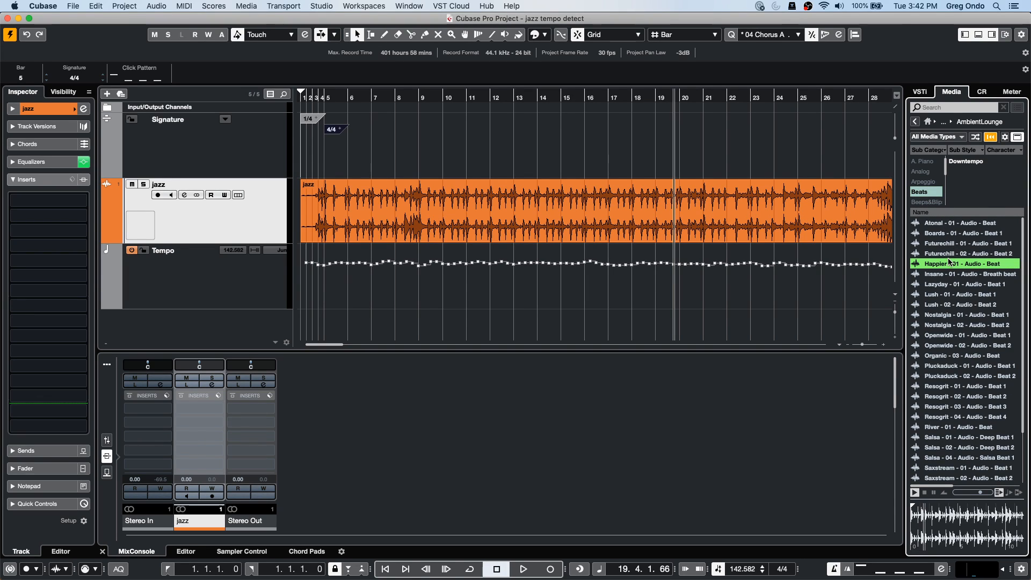
{"action": "left_click_drag", "start_coordinate": [944, 266], "coordinate": [315, 332]}
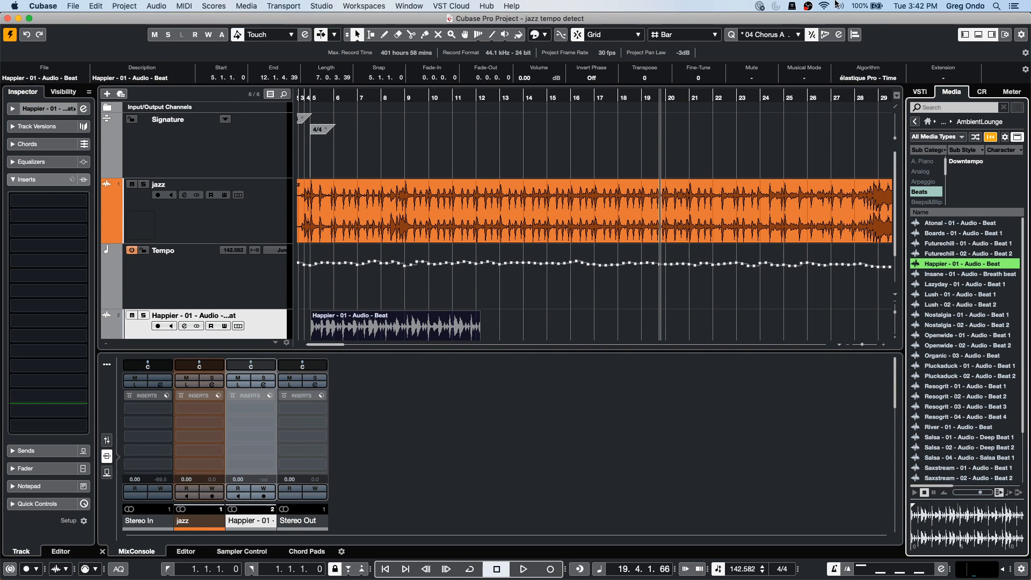
- Turn on Musical Mode for the Happier beat loop and play it with the jazz track from bar 5
{"action": "left_click", "coordinate": [423, 333]}
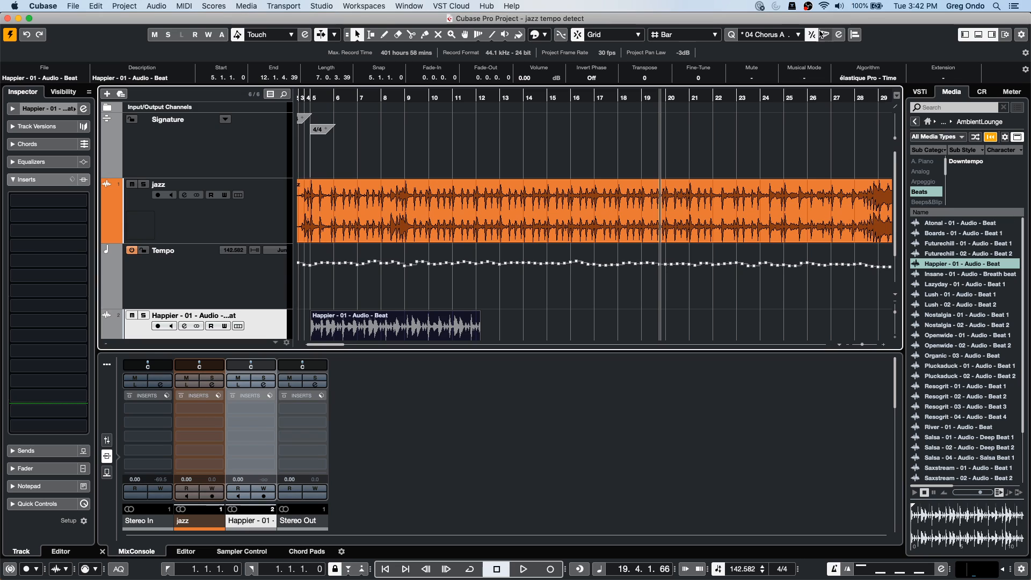
{"action": "left_click", "coordinate": [804, 78]}
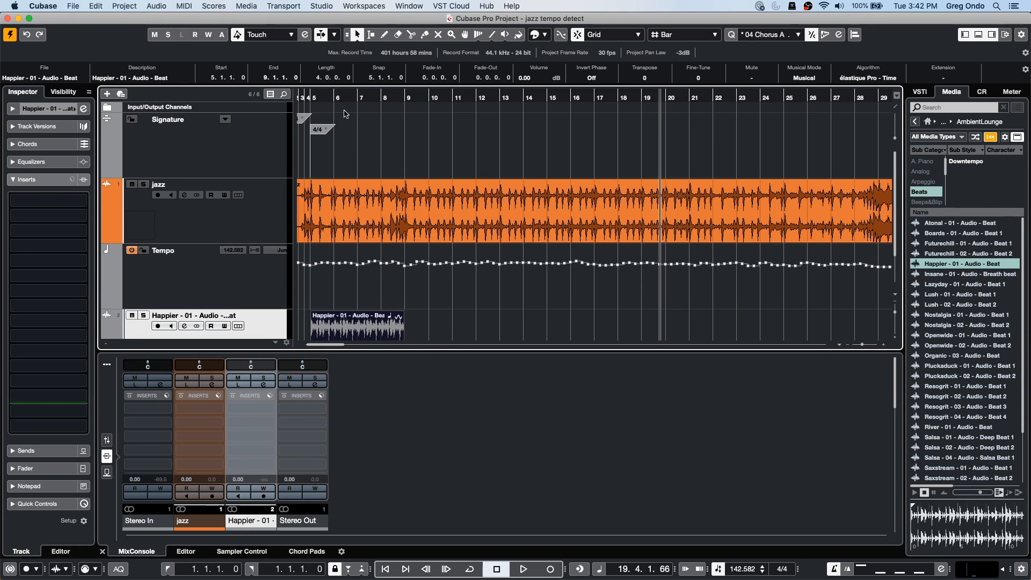
{"action": "left_click_drag", "start_coordinate": [335, 98], "coordinate": [309, 99]}
{"action": "key", "text": "space"}
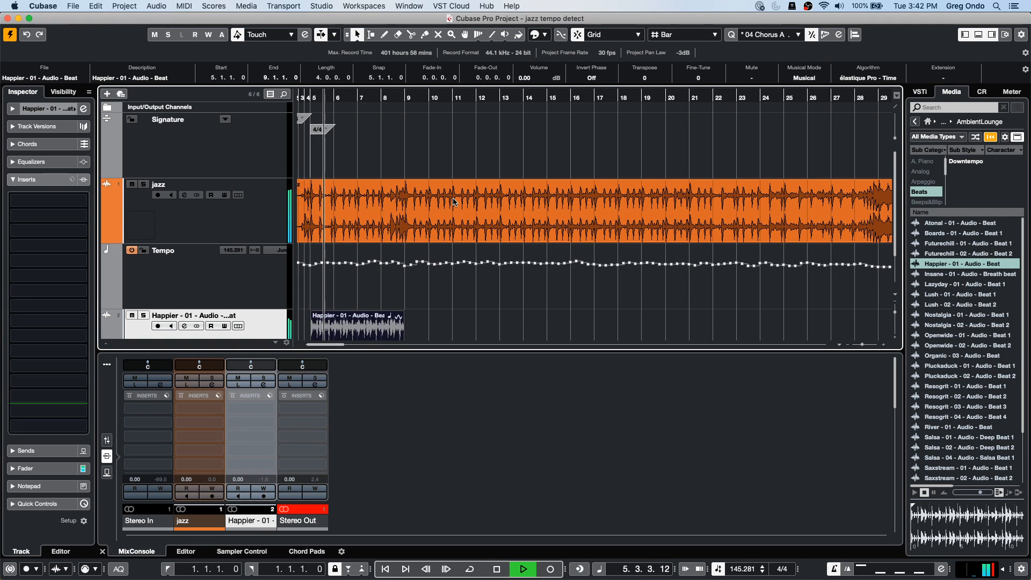
- Repeat the Happier beat loop up to bar 37 and lower its channel fader to -12.5 dB during playback
{"action": "scroll", "coordinate": [451, 316], "scroll_direction": "down", "scroll_amount": 2}
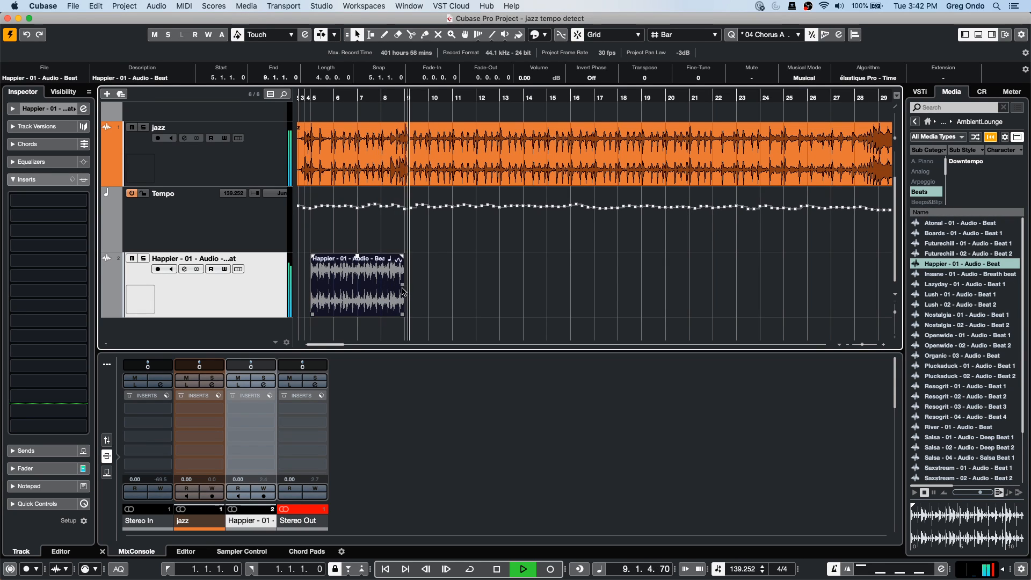
{"action": "left_click_drag", "start_coordinate": [403, 291], "coordinate": [924, 269]}
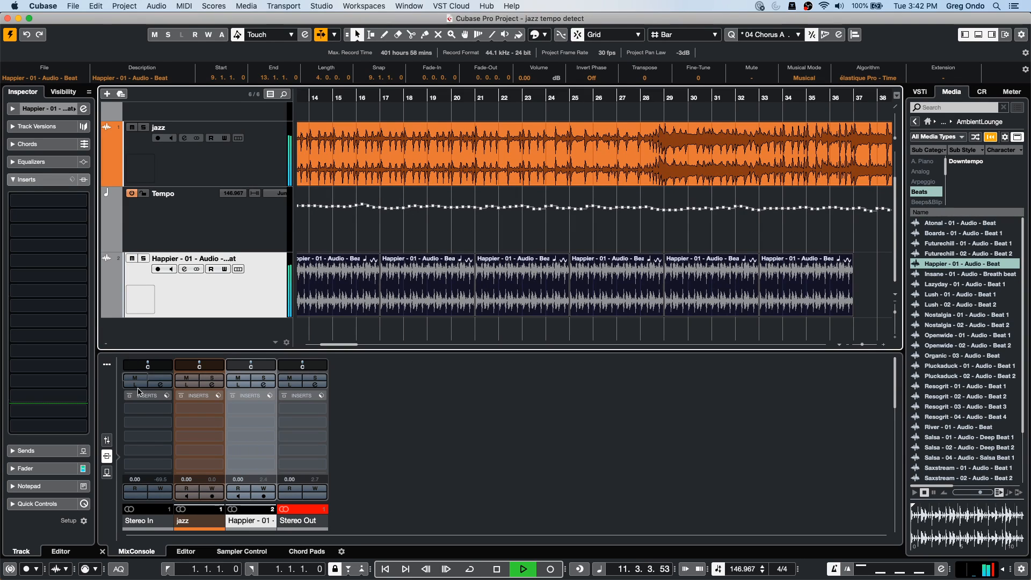
{"action": "left_click", "coordinate": [111, 439]}
{"action": "left_click_drag", "start_coordinate": [232, 412], "coordinate": [235, 449]}
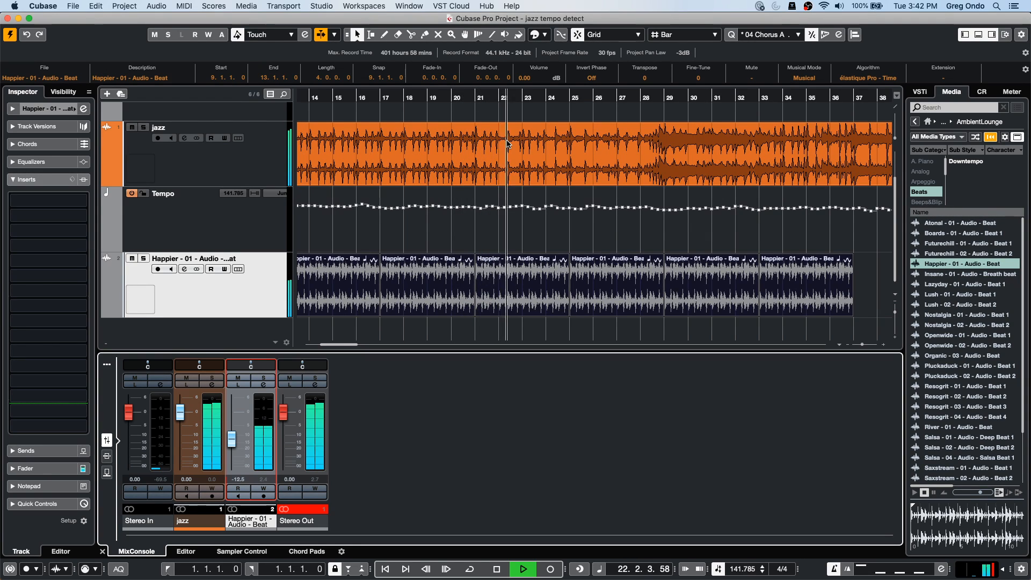
{"action": "key", "text": "space"}
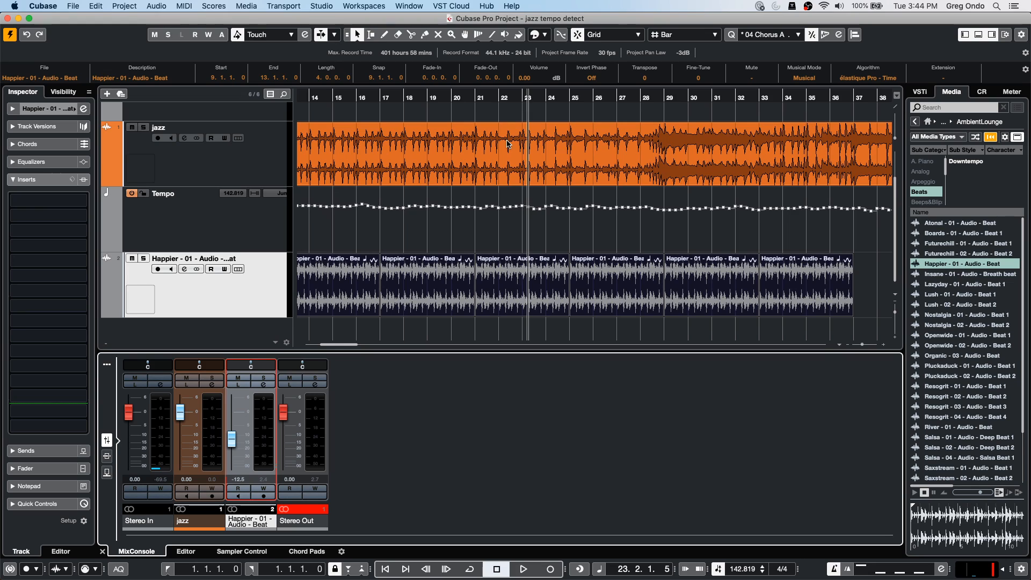
- Create a new empty project in the existing folder 22
{"action": "left_click", "coordinate": [67, 6]}
{"action": "left_click", "coordinate": [79, 17]}
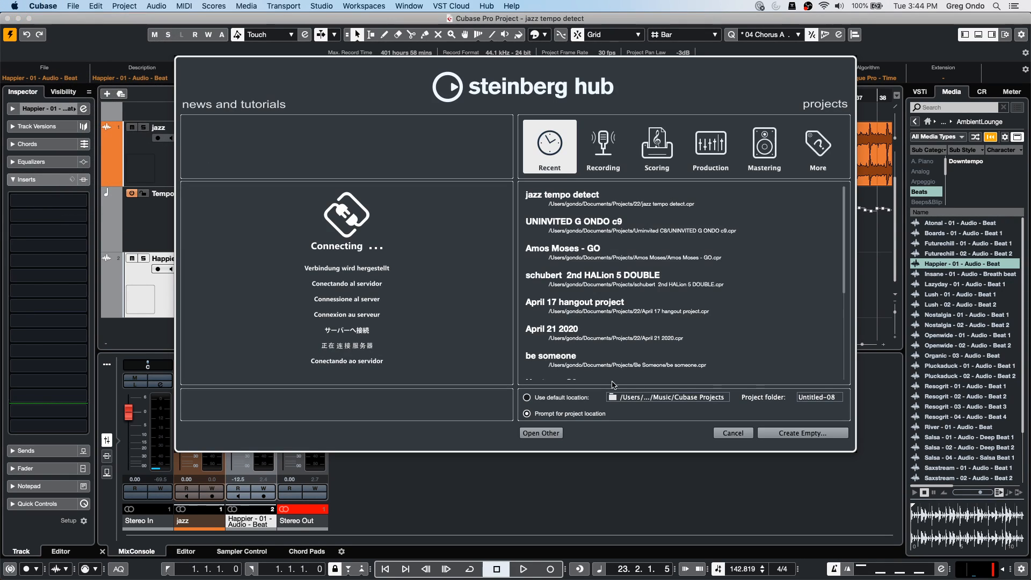
{"action": "left_click", "coordinate": [819, 437]}
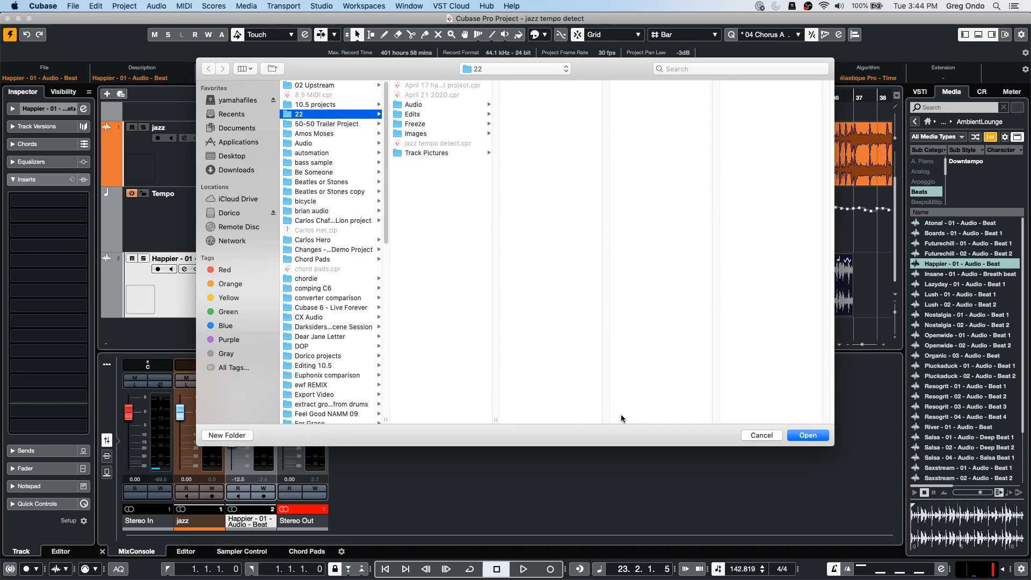
{"action": "left_click", "coordinate": [810, 436]}
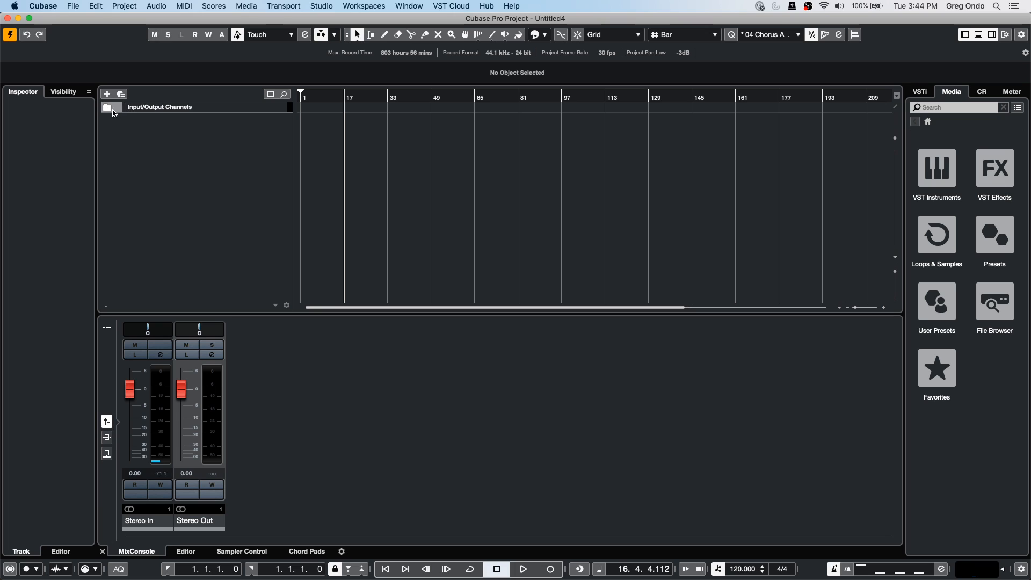
- Expand the Input/Output Channels folder in the track list and start adding a new track
{"action": "left_click", "coordinate": [107, 109]}
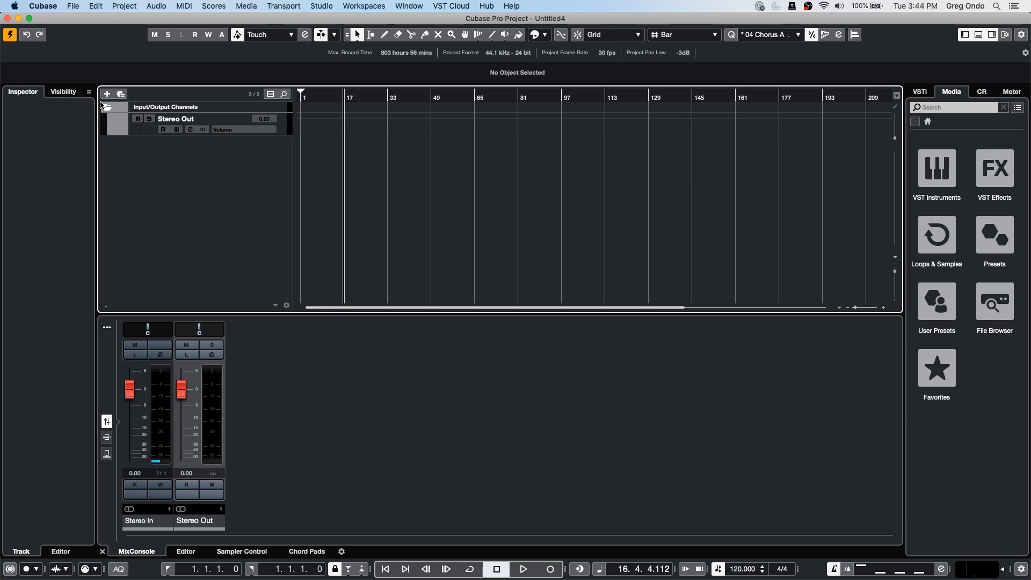
{"action": "left_click", "coordinate": [107, 108]}
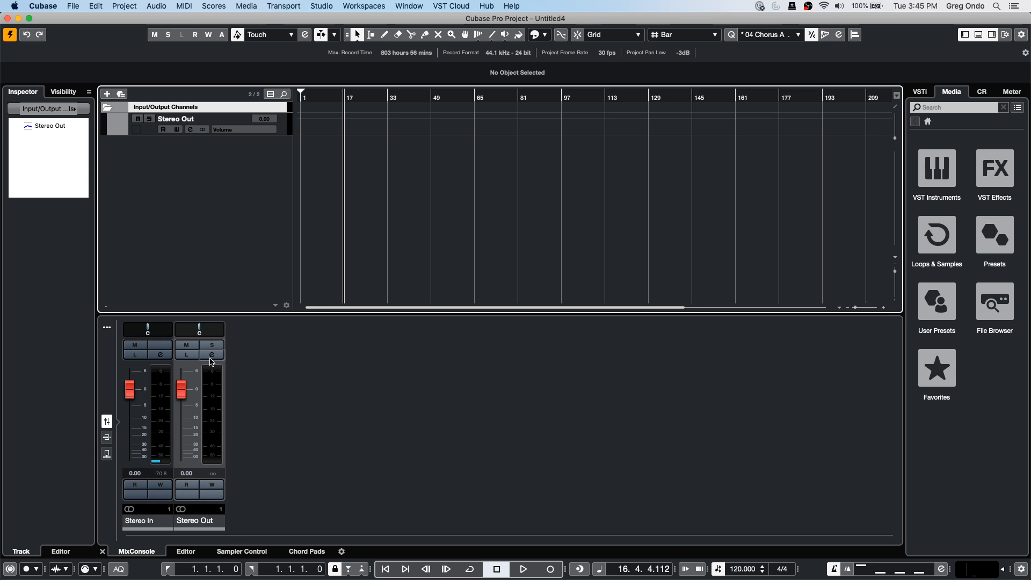
{"action": "right_click", "coordinate": [177, 155]}
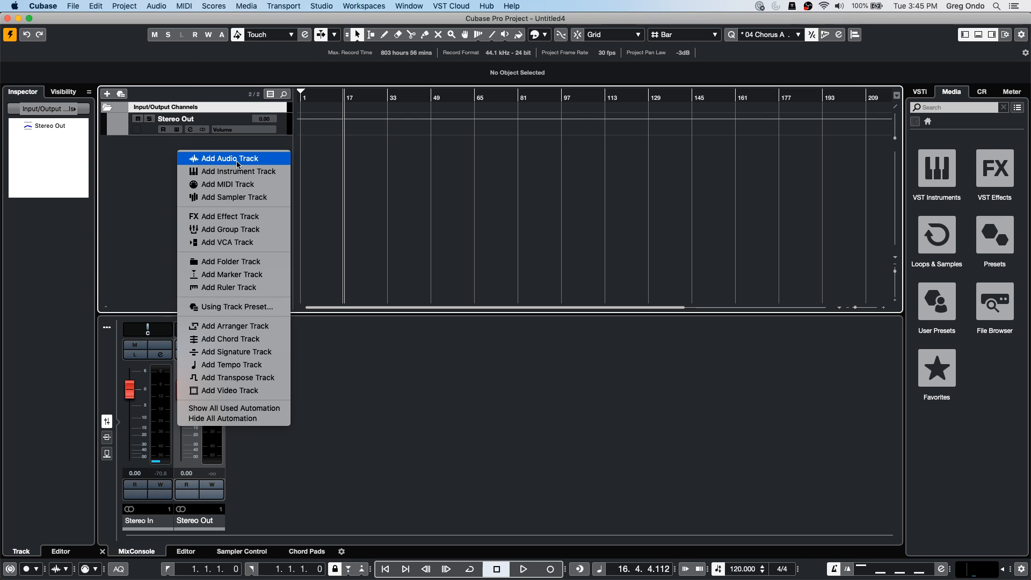
- In the audio connections, assign UR24C Input 2 to the right channel of the Stereo In input bus
{"action": "left_click", "coordinate": [320, 7]}
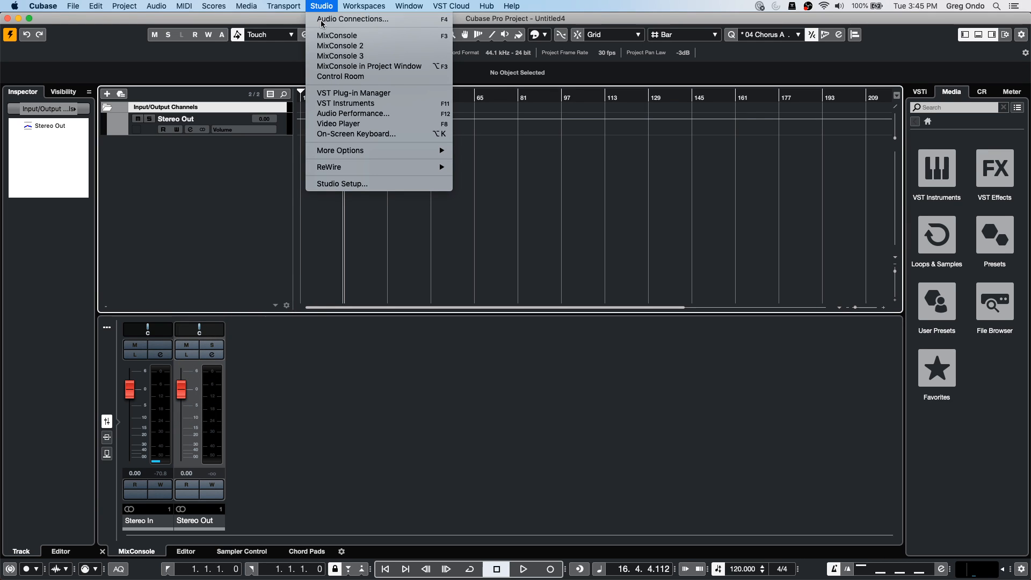
{"action": "left_click", "coordinate": [322, 18]}
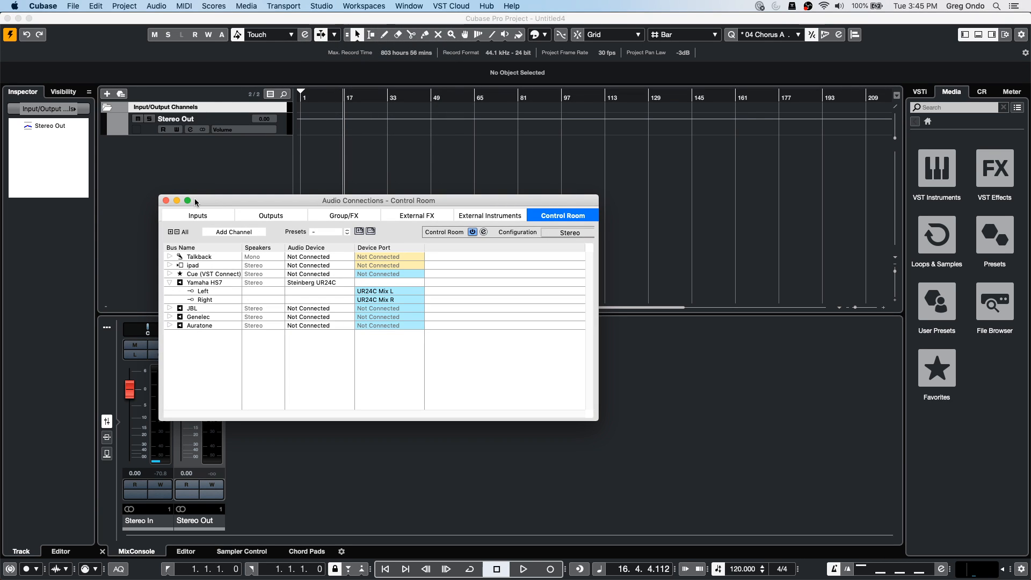
{"action": "left_click", "coordinate": [202, 216]}
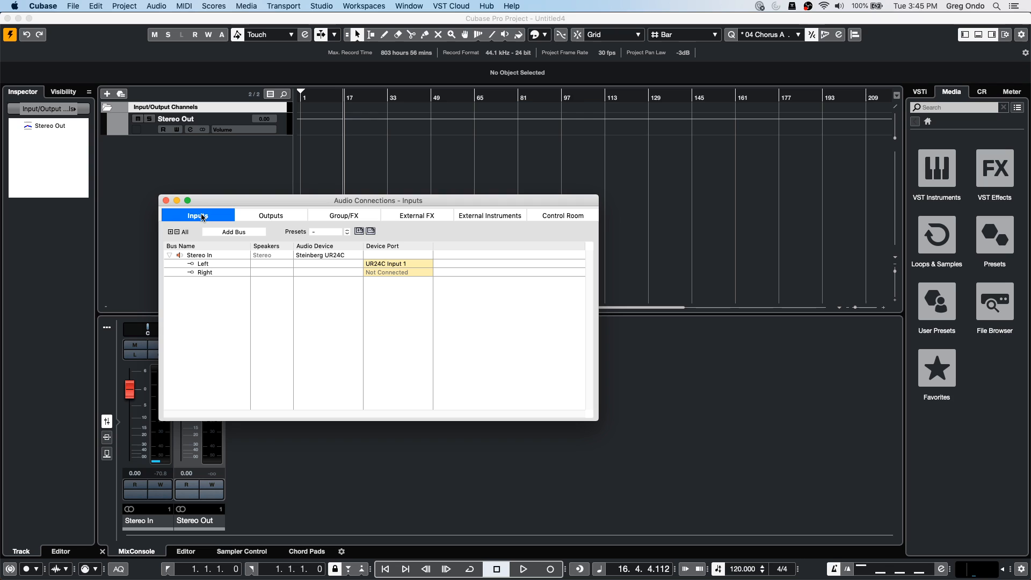
{"action": "left_click", "coordinate": [408, 271]}
{"action": "left_click", "coordinate": [400, 306]}
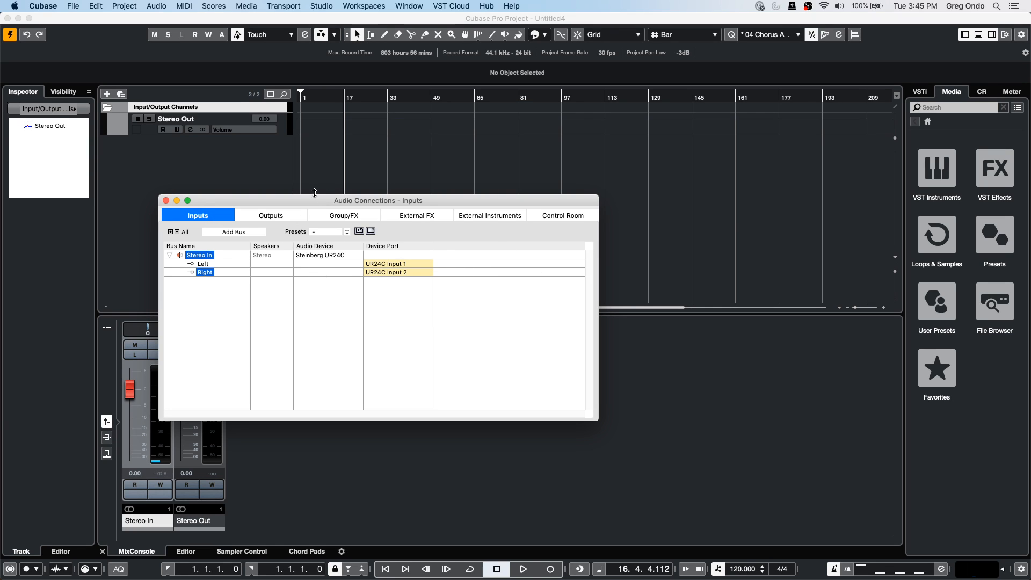
{"action": "left_click_drag", "start_coordinate": [256, 200], "coordinate": [410, 160]}
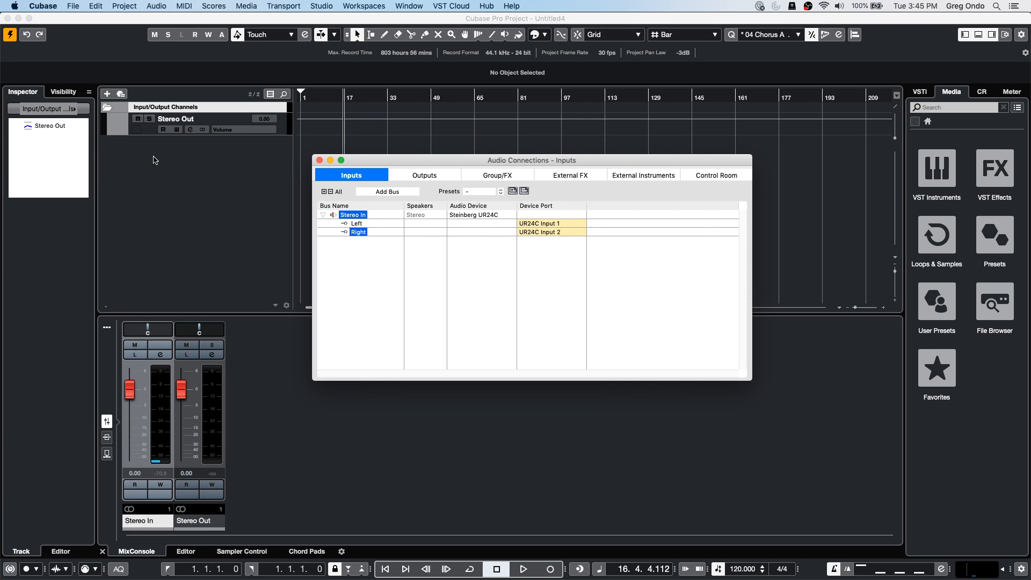
- Add one stereo audio track with Stereo In as its input and Stereo Out as its output
{"action": "right_click", "coordinate": [154, 155]}
{"action": "left_click", "coordinate": [203, 162]}
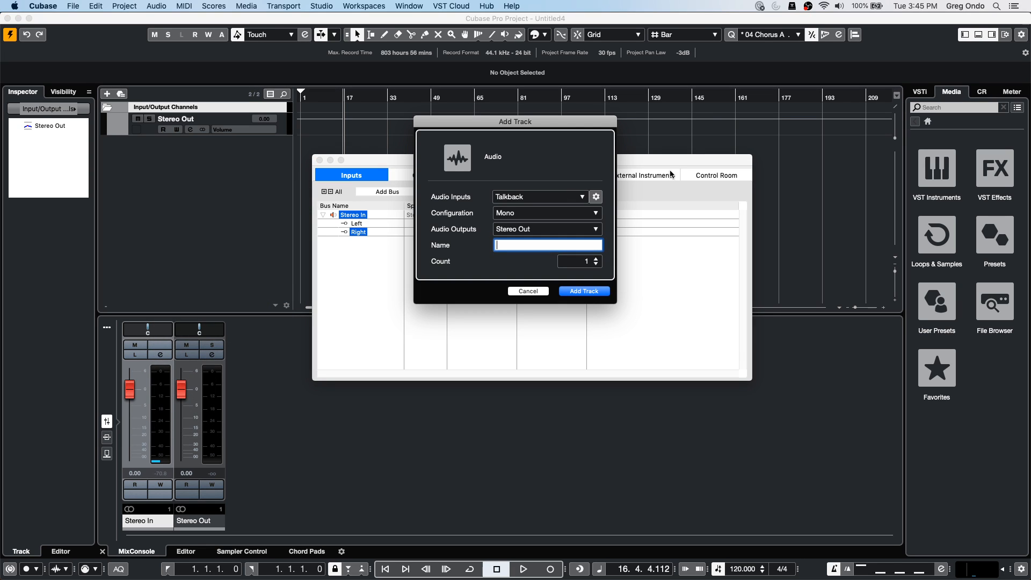
{"action": "left_click", "coordinate": [537, 203]}
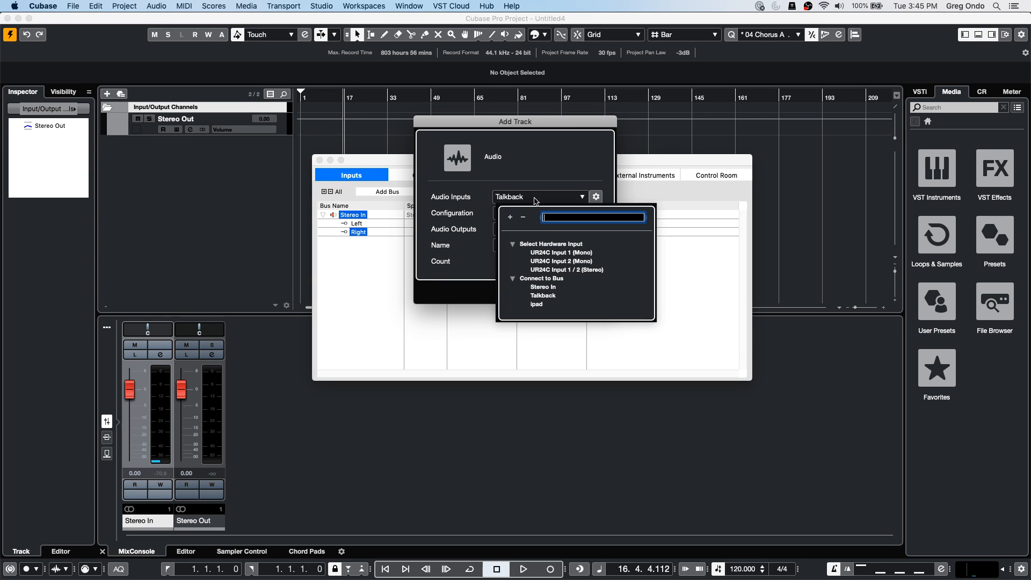
{"action": "left_click", "coordinate": [541, 284]}
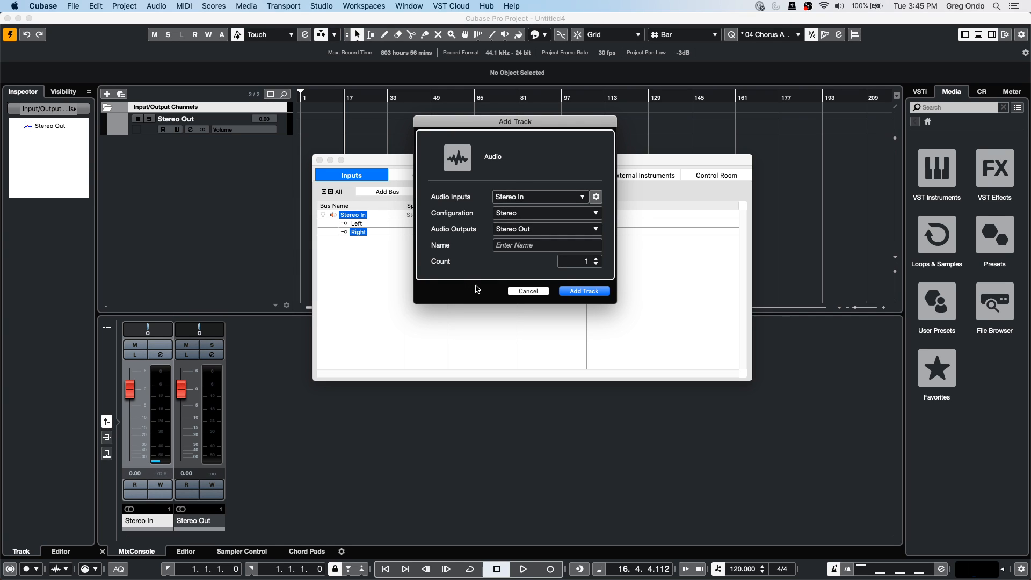
{"action": "left_click", "coordinate": [583, 291]}
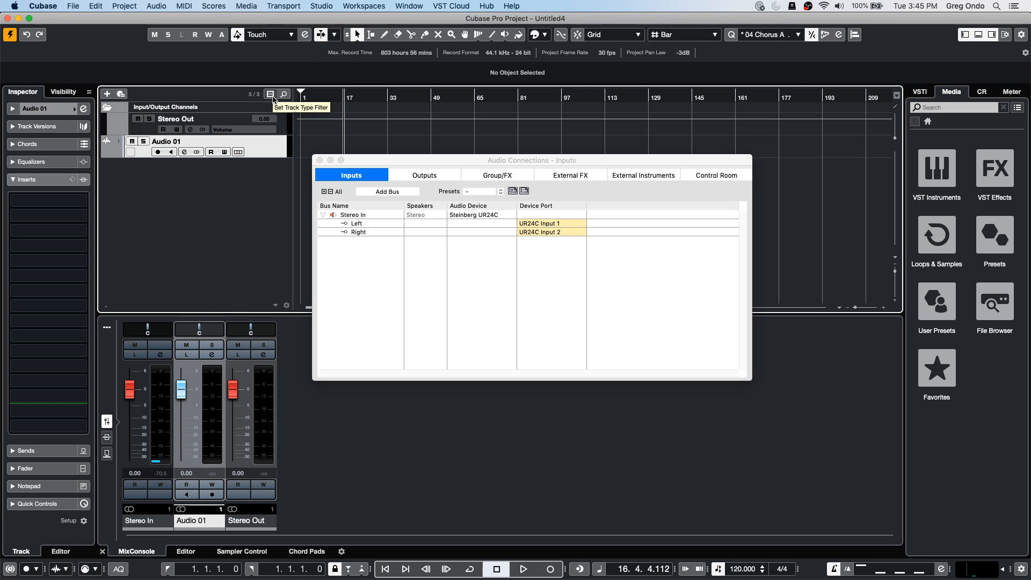
- Delete the new audio track and set the Stereo In bus's audio device to Not Connected
{"action": "left_click_drag", "start_coordinate": [373, 154], "coordinate": [522, 204]}
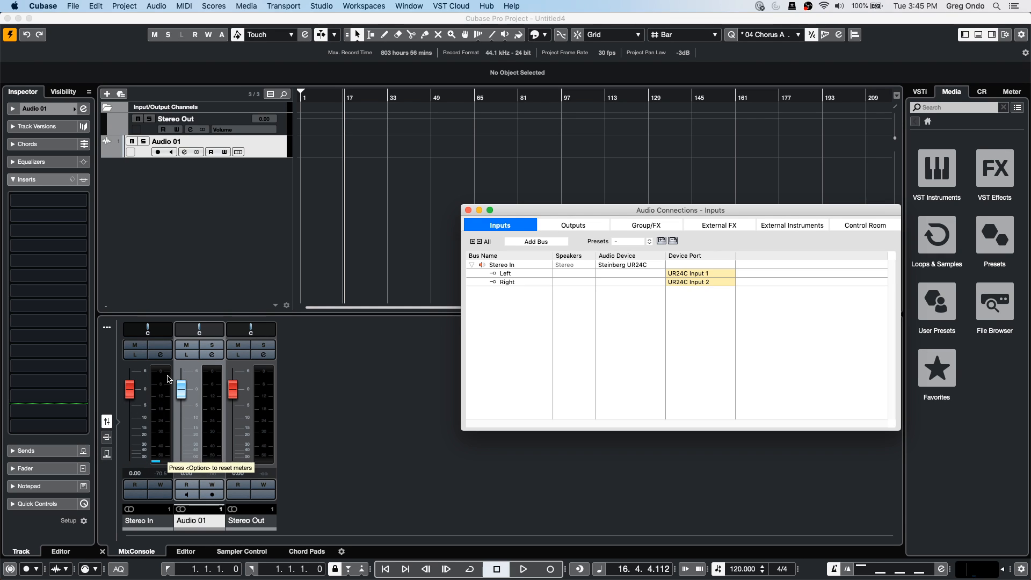
{"action": "key", "text": "Delete"}
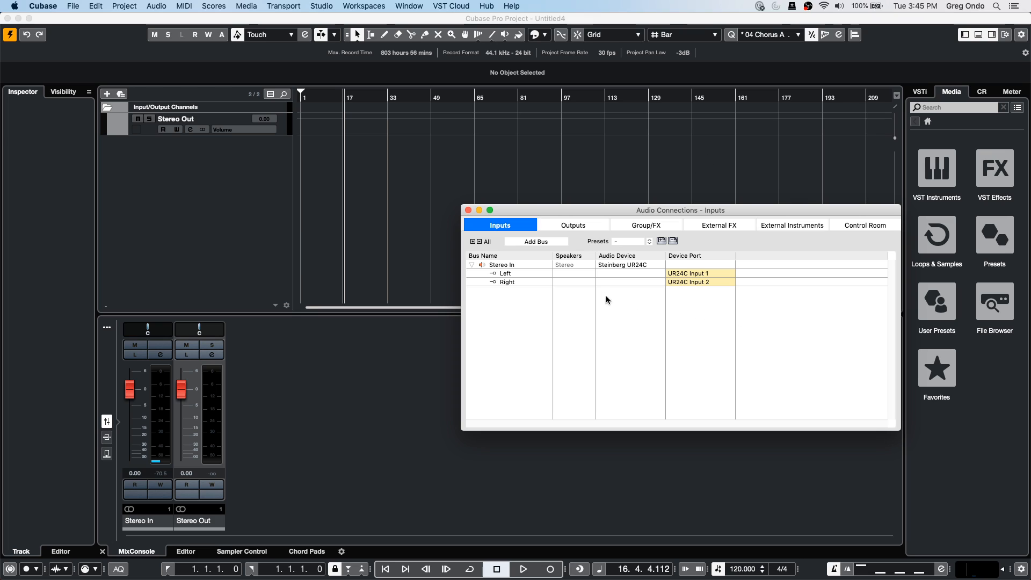
{"action": "left_click", "coordinate": [611, 264]}
{"action": "left_click", "coordinate": [623, 272]}
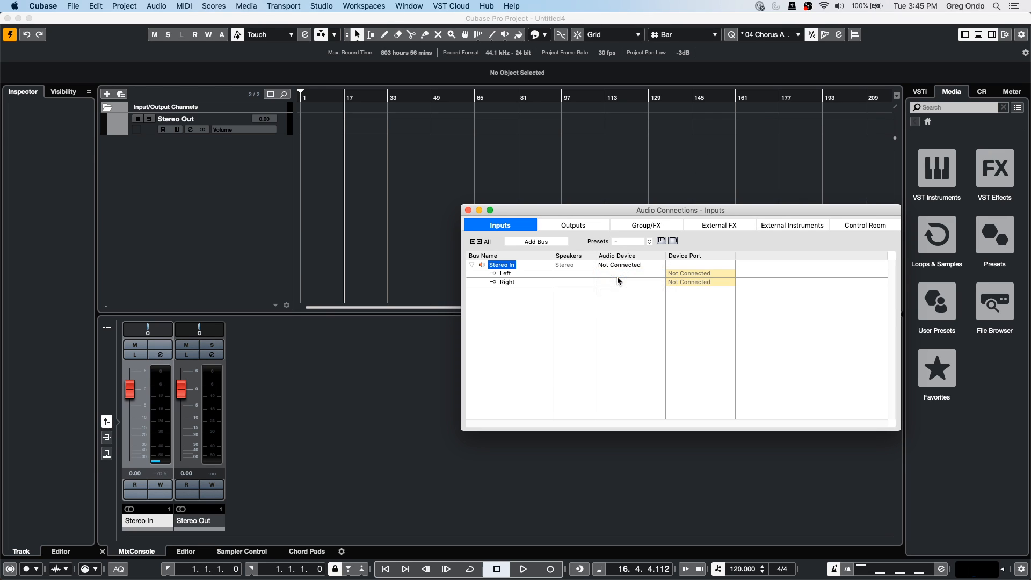
- Create a new empty project, accepting the offered project folder
{"action": "left_click", "coordinate": [73, 6]}
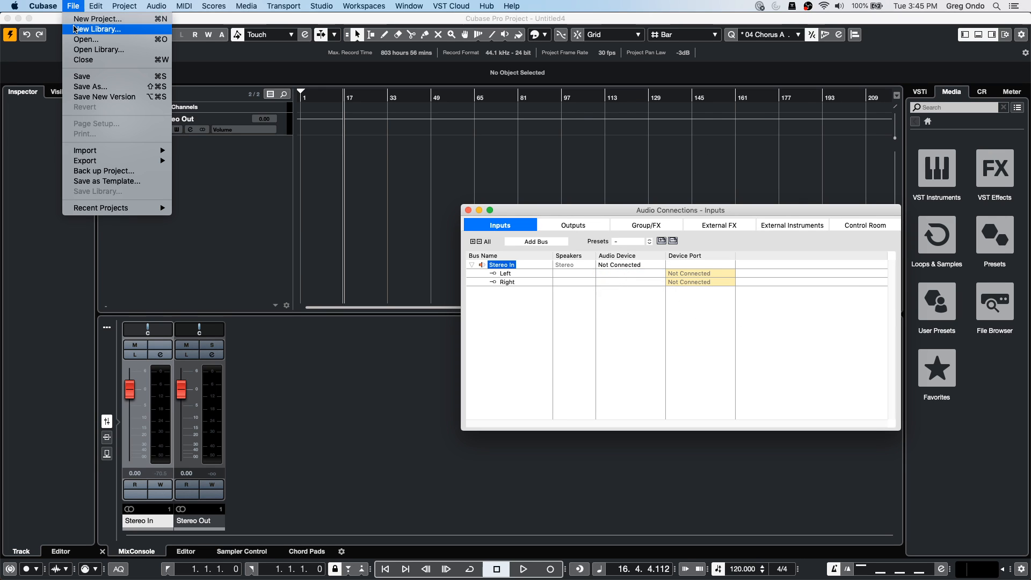
{"action": "left_click", "coordinate": [77, 20]}
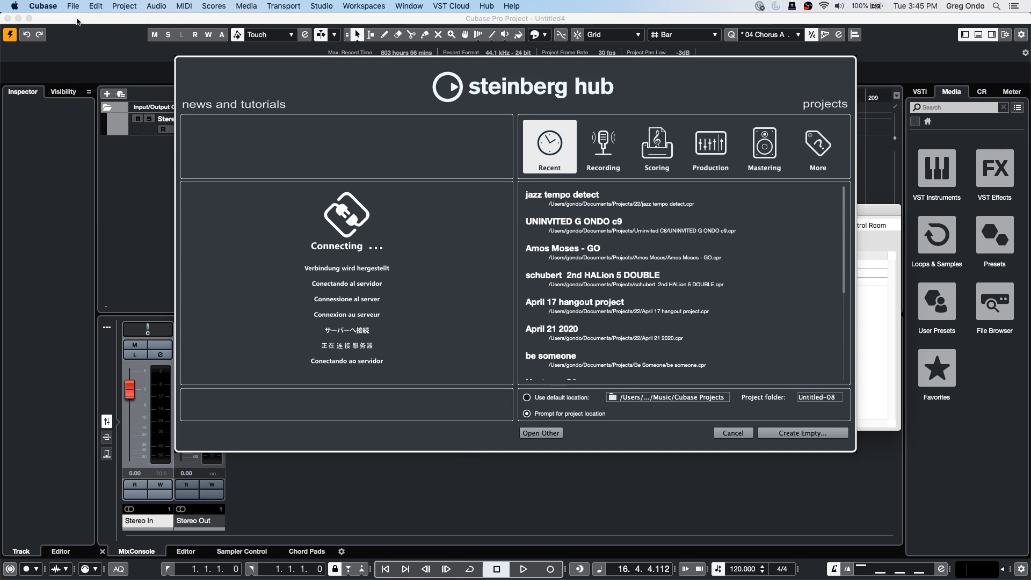
{"action": "key", "text": "Return"}
{"action": "key", "text": "Return"}
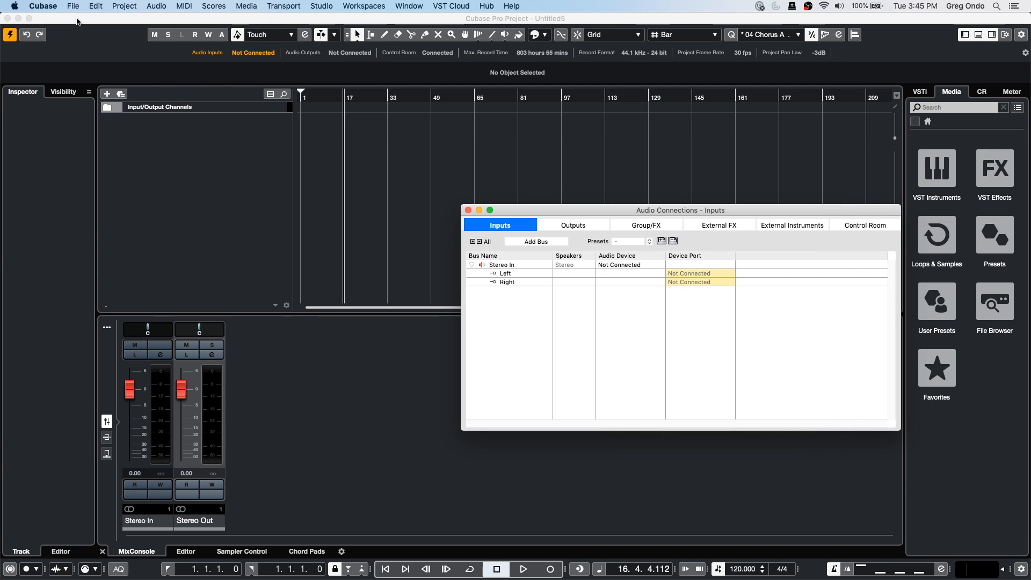
- Expand the Input/Output Channels folder and add one stereo audio track routed from Stereo In to Stereo Out
{"action": "left_click", "coordinate": [106, 106]}
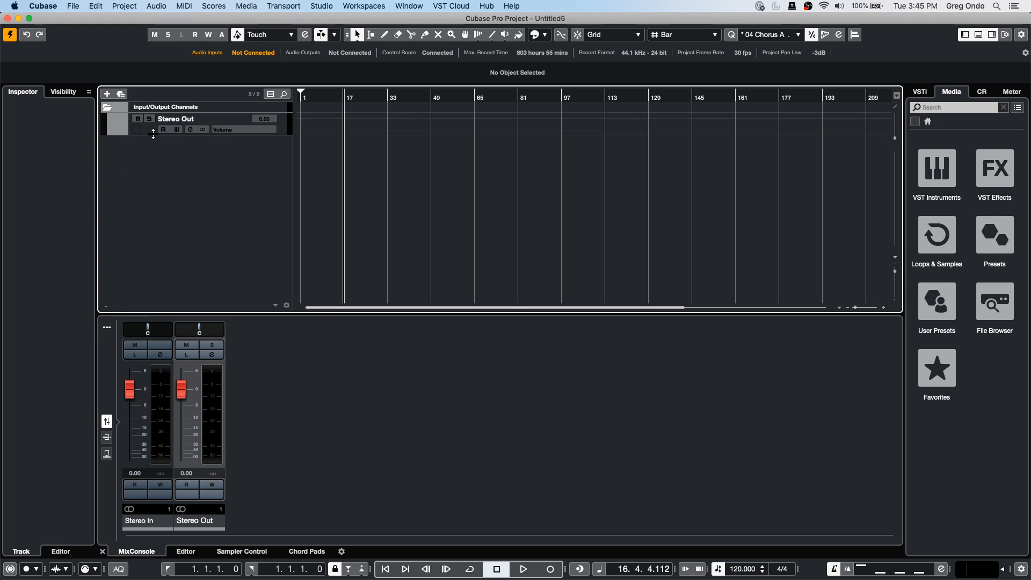
{"action": "left_click", "coordinate": [154, 132]}
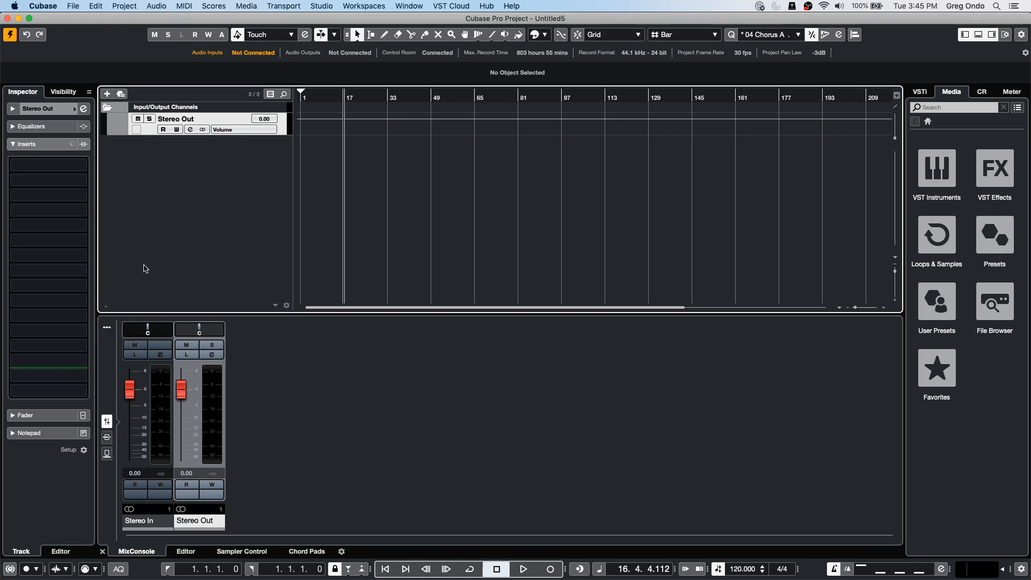
{"action": "right_click", "coordinate": [181, 167]}
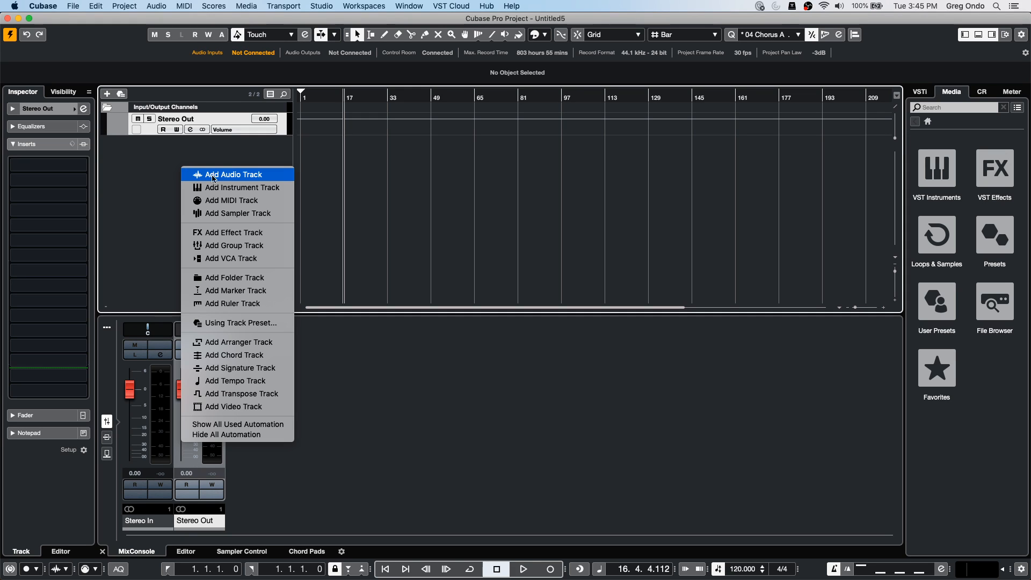
{"action": "left_click", "coordinate": [200, 175]}
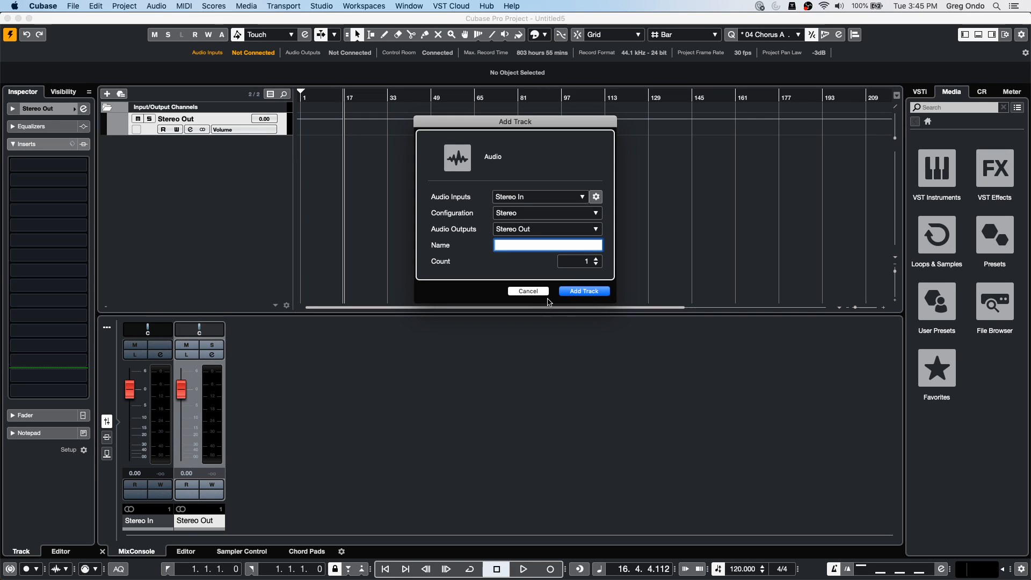
{"action": "left_click", "coordinate": [584, 290]}
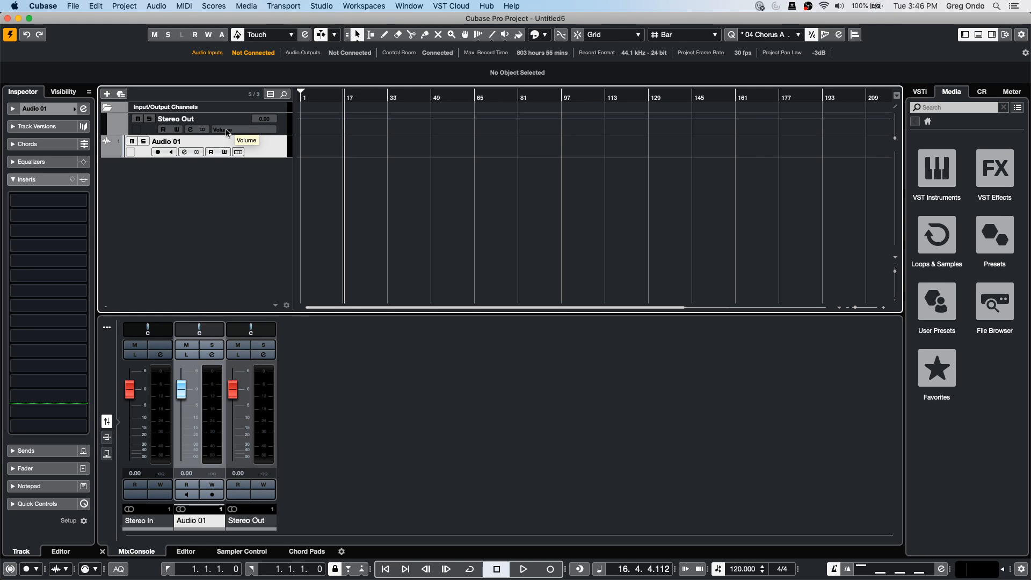
- Collapse and expand the Input/Output Channels folder several times, leaving it expanded
{"action": "left_click", "coordinate": [107, 110]}
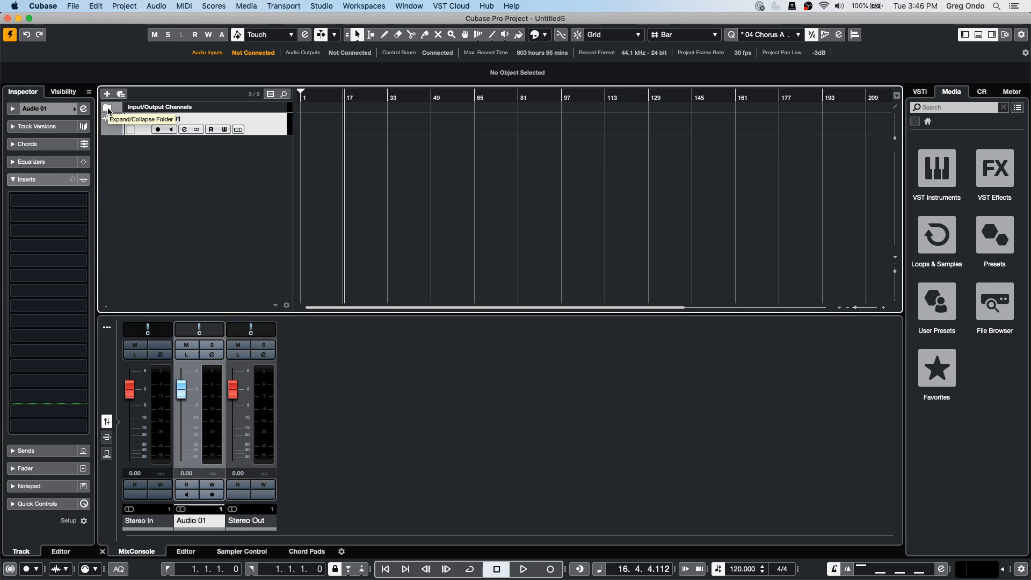
{"action": "left_click", "coordinate": [107, 110]}
{"action": "left_click", "coordinate": [107, 110]}
{"action": "left_click", "coordinate": [107, 110]}
{"action": "left_click", "coordinate": [107, 110]}
{"action": "left_click", "coordinate": [107, 110]}
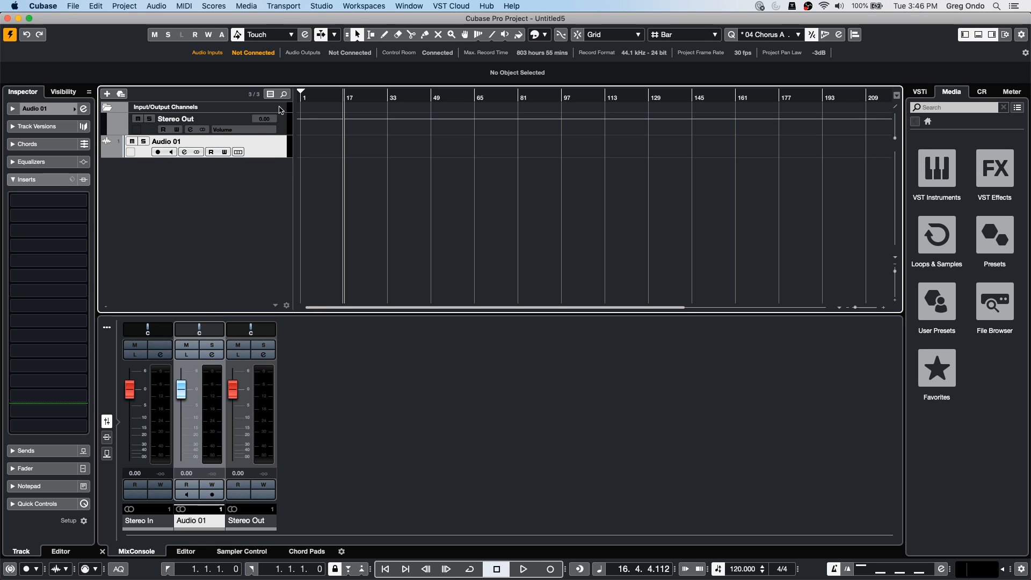
- Draw a falling volume automation line on the Stereo Out track from about bar 33 to about bar 47
{"action": "right_click", "coordinate": [379, 128]}
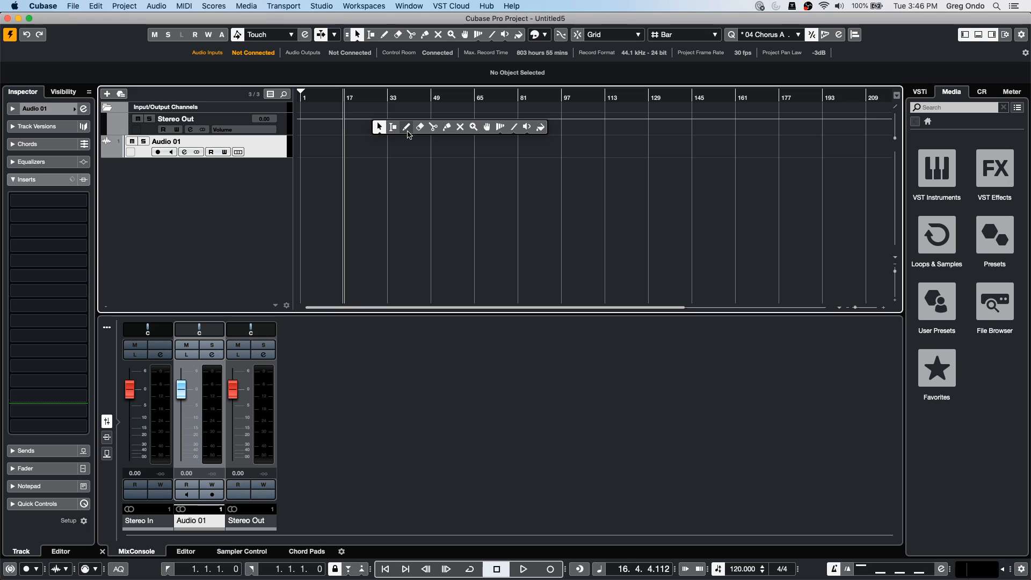
{"action": "left_click", "coordinate": [514, 127]}
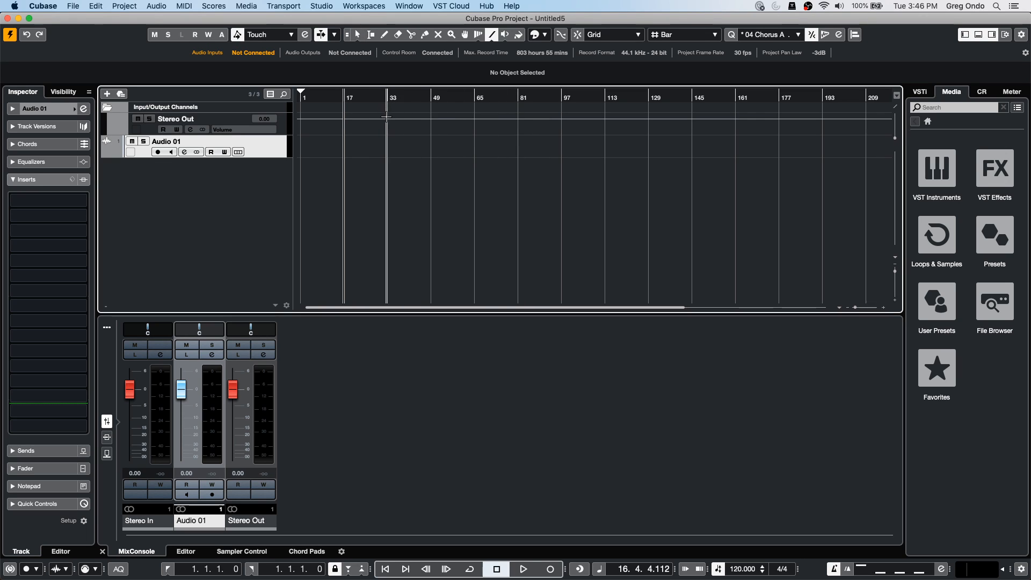
{"action": "left_click_drag", "start_coordinate": [387, 122], "coordinate": [424, 133]}
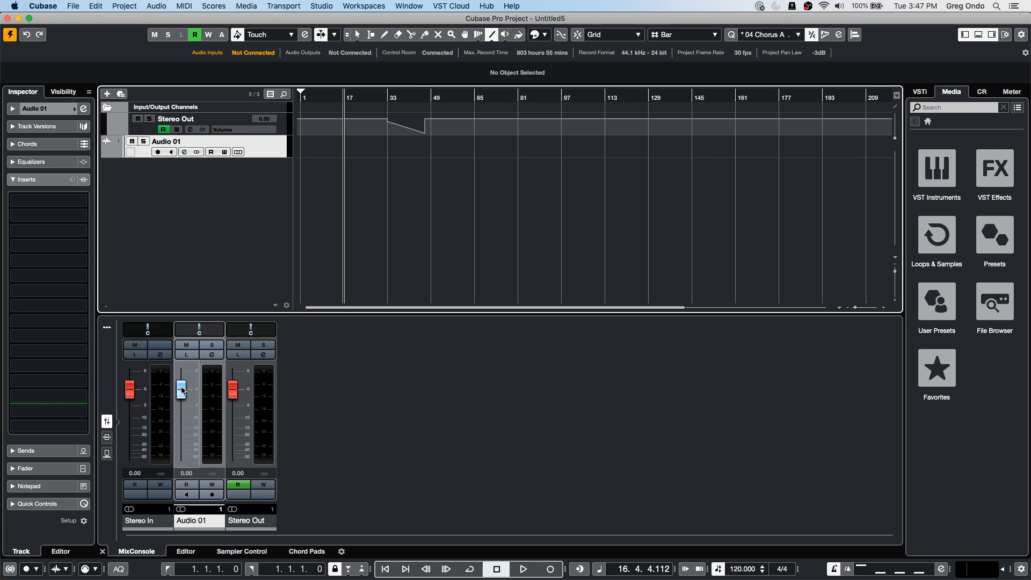
- Examine the file import choices and the MIDI File import and export preferences without changing them
{"action": "left_click", "coordinate": [74, 5]}
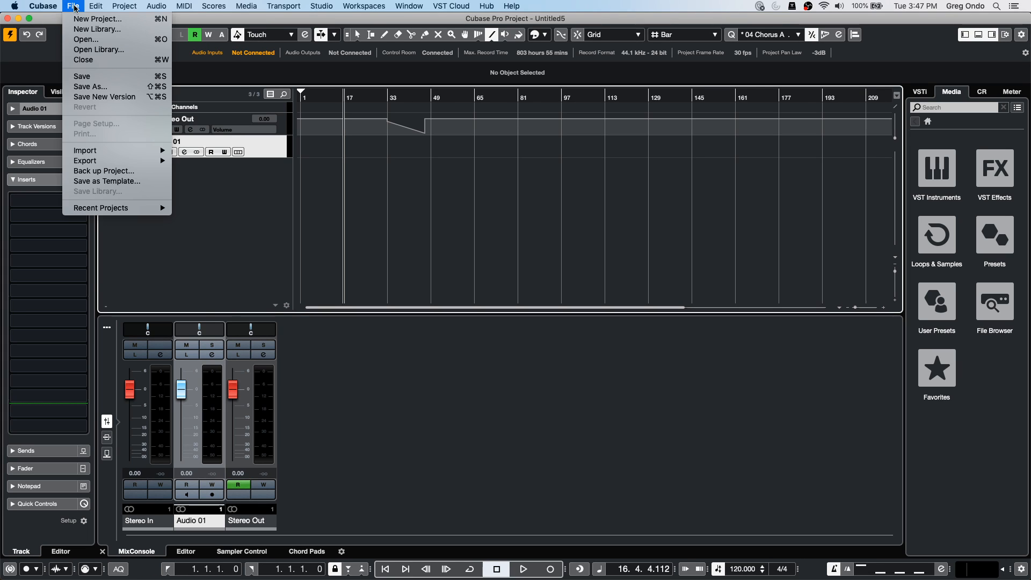
{"action": "mouse_move", "coordinate": [96, 154]}
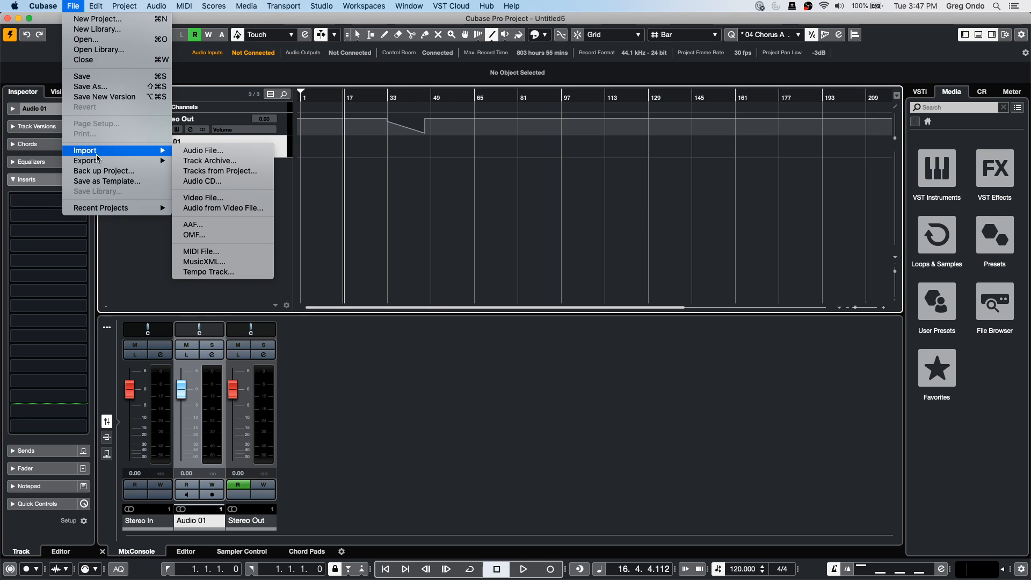
{"action": "mouse_move", "coordinate": [43, 6]}
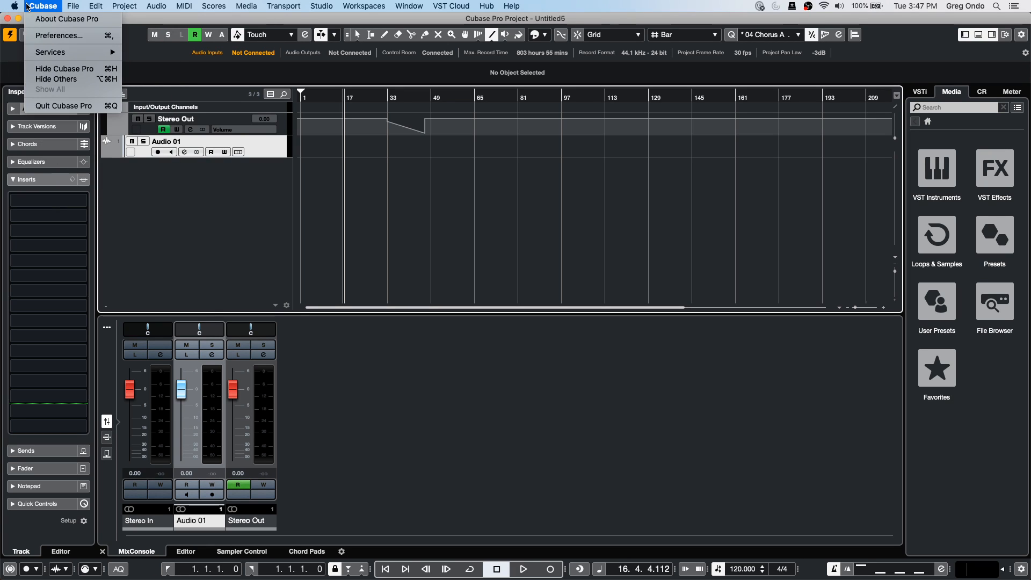
{"action": "left_click", "coordinate": [47, 38]}
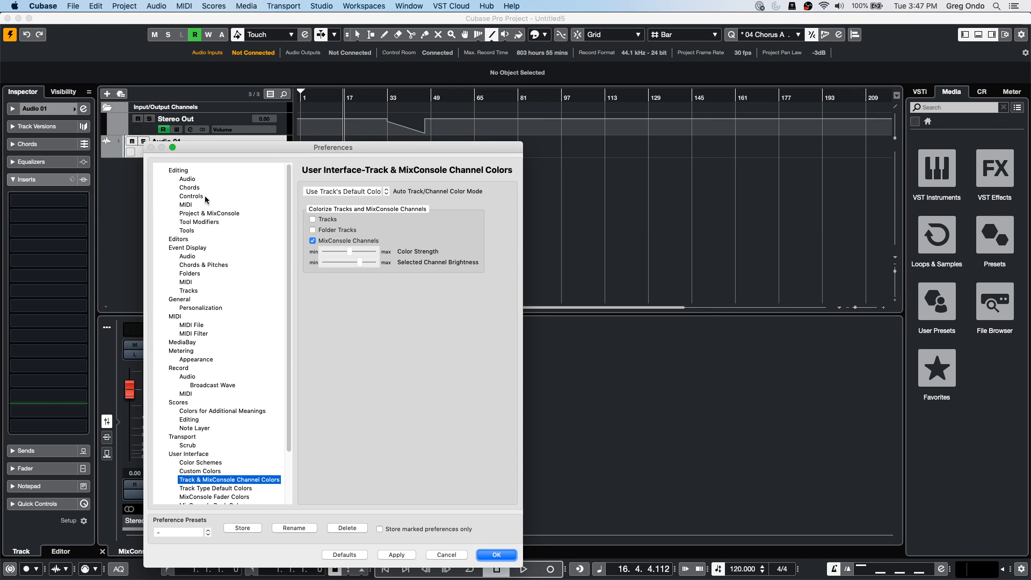
{"action": "left_click", "coordinate": [192, 325]}
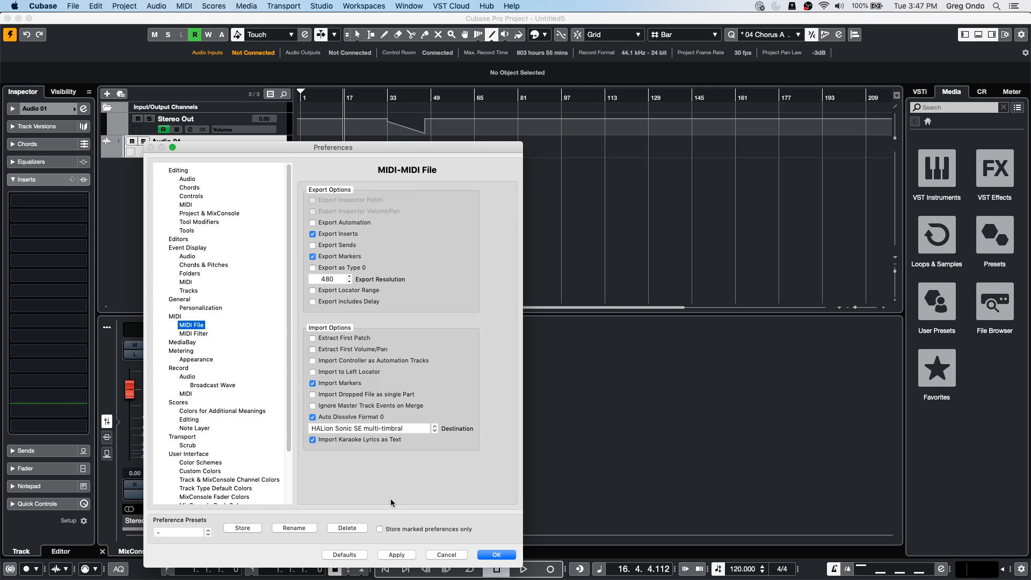
{"action": "left_click", "coordinate": [449, 555]}
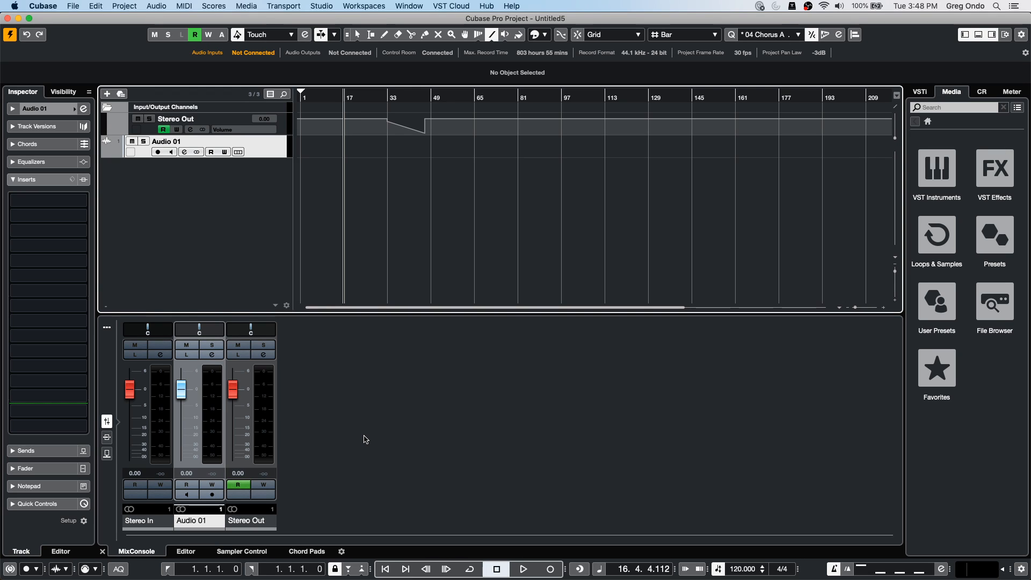
- Draw an empty audio part from bar 1 to about bar 79 on the Audio 01 track and expand the track's basic settings
{"action": "right_click", "coordinate": [328, 154]}
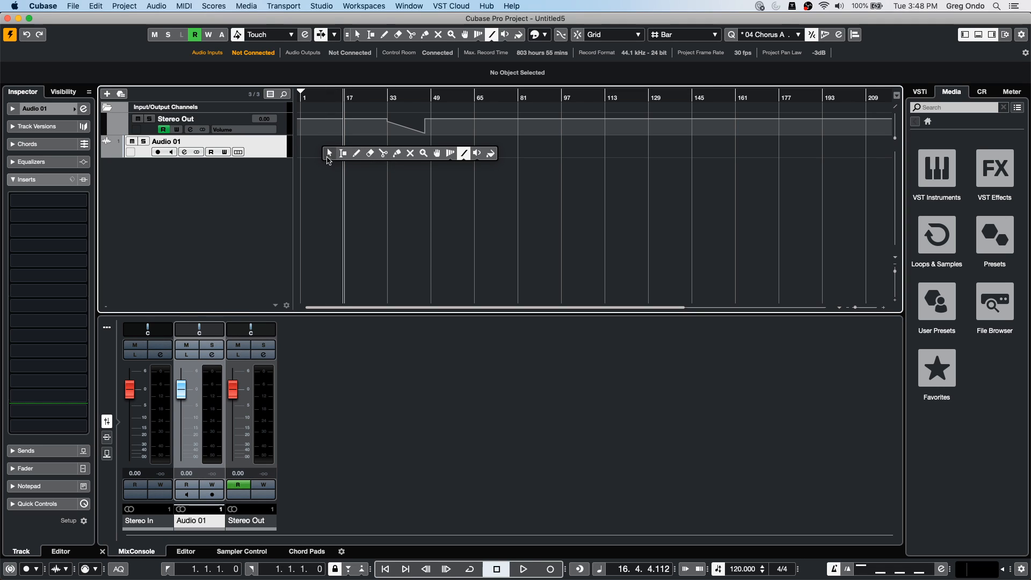
{"action": "left_click", "coordinate": [356, 154]}
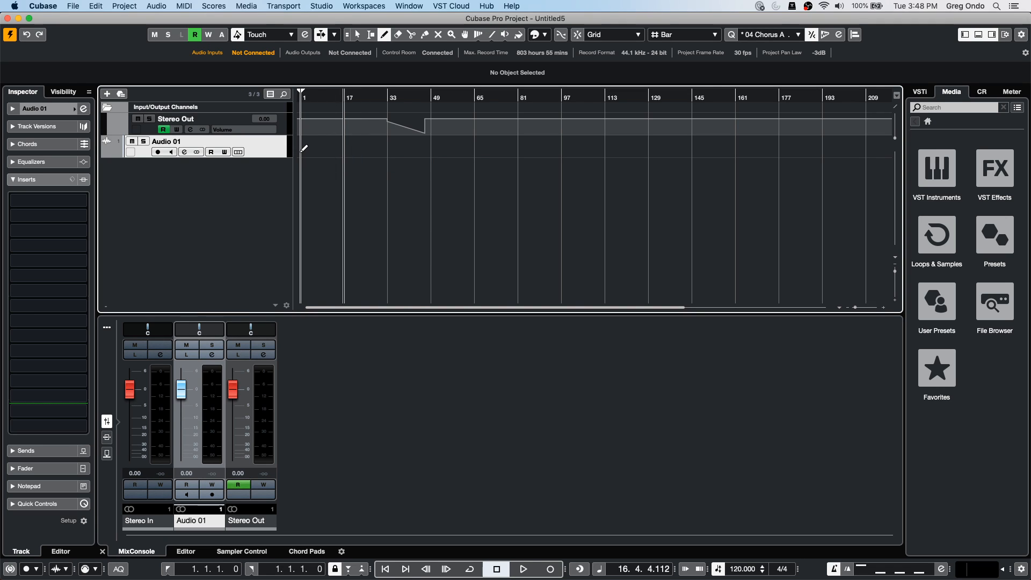
{"action": "left_click_drag", "start_coordinate": [301, 146], "coordinate": [513, 145]}
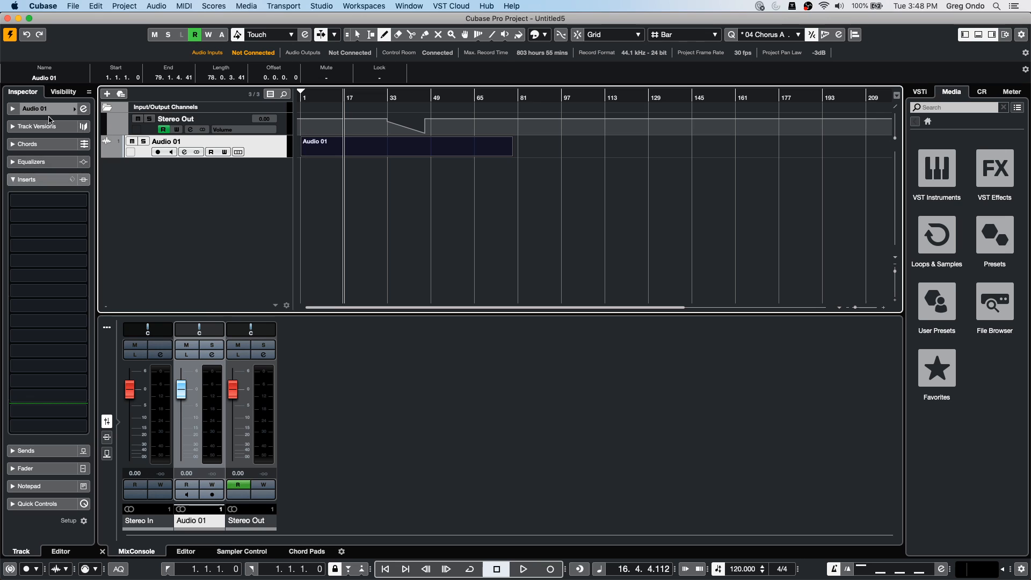
{"action": "left_click", "coordinate": [49, 110]}
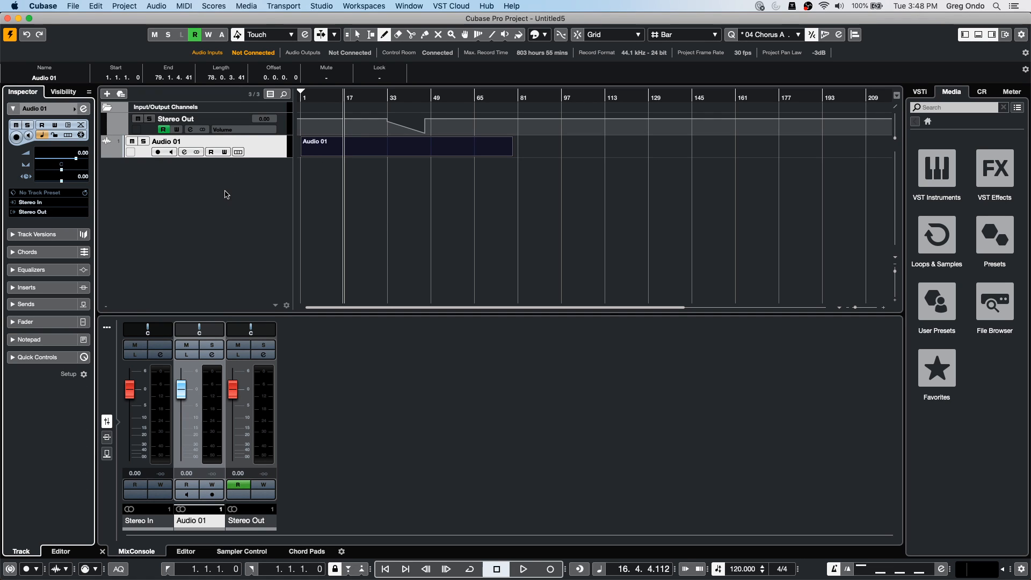
- Add one MIDI track below the Audio 01 track and set its MIDI channel to Any
{"action": "right_click", "coordinate": [186, 182]}
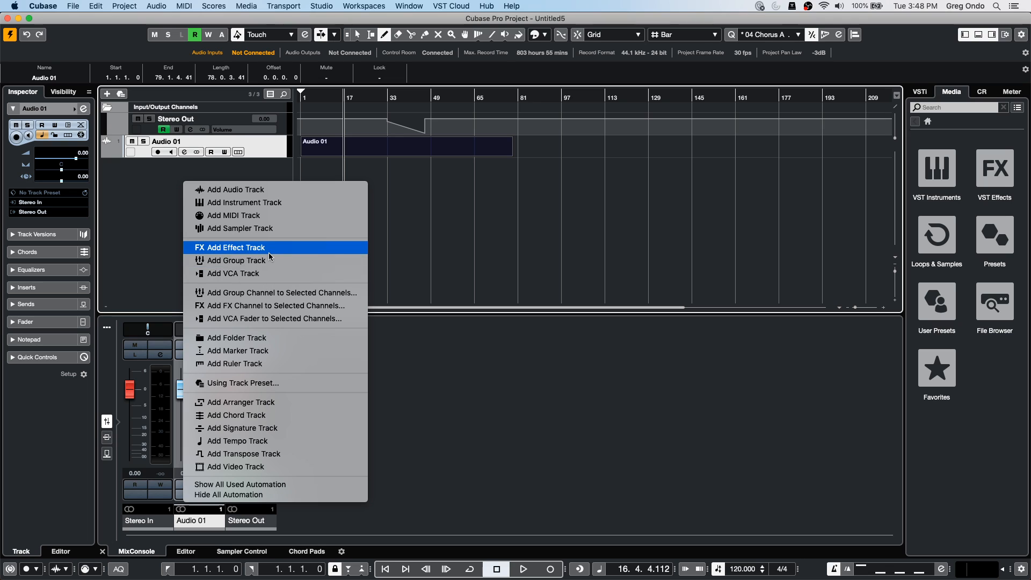
{"action": "left_click", "coordinate": [276, 218]}
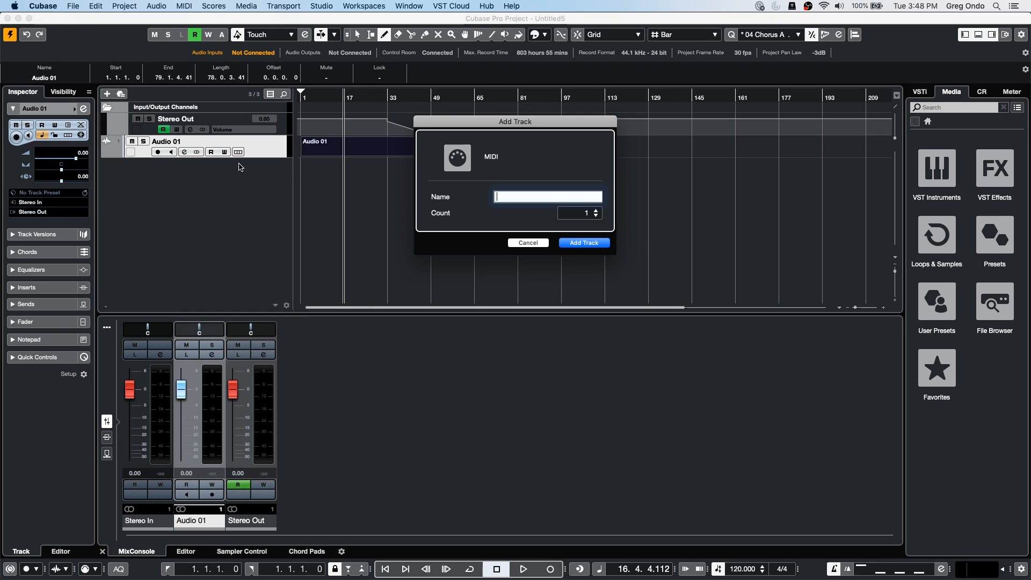
{"action": "left_click", "coordinate": [604, 244]}
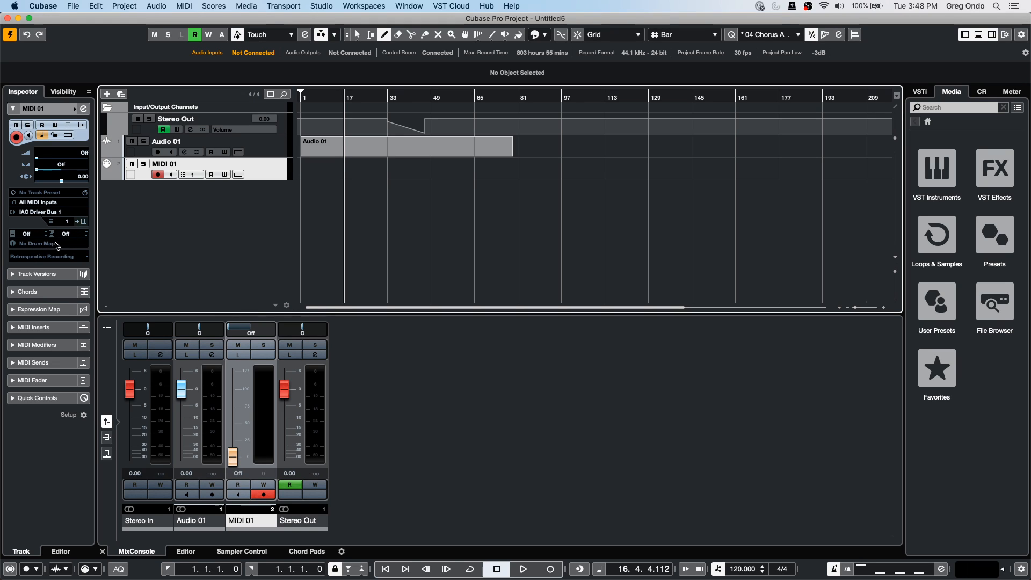
{"action": "left_click", "coordinate": [65, 222]}
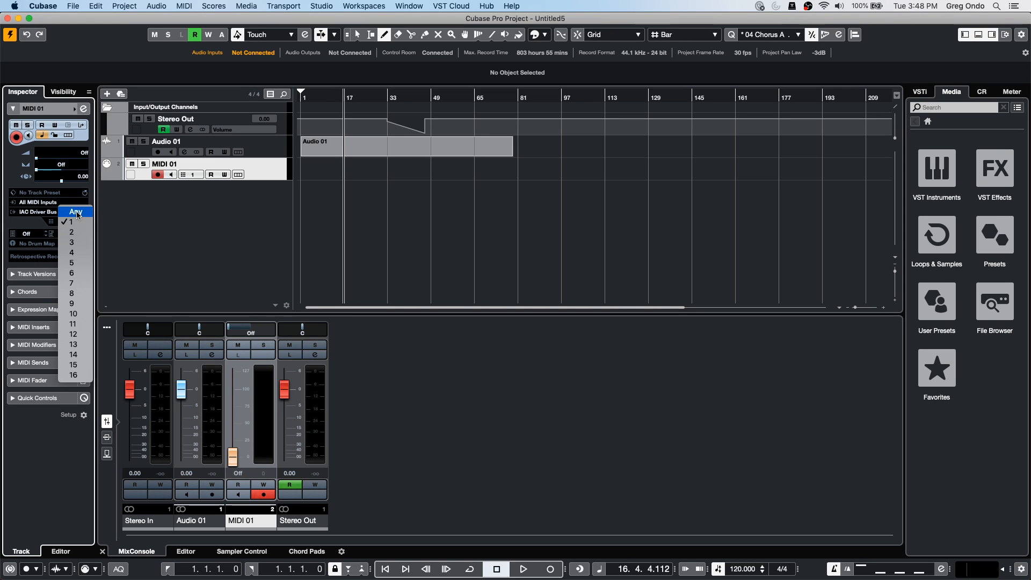
{"action": "left_click", "coordinate": [77, 213]}
- Draw an empty MIDI part from about bar 6 to about bar 78 on the MIDI 01 track and return to the selection tool
{"action": "mouse_move", "coordinate": [329, 181]}
{"action": "left_mouse_down"}
{"action": "mouse_move", "coordinate": [684, 212]}
{"action": "mouse_move", "coordinate": [510, 200]}
{"action": "left_mouse_up"}
{"action": "right_click", "coordinate": [510, 201]}
{"action": "left_click", "coordinate": [439, 213]}
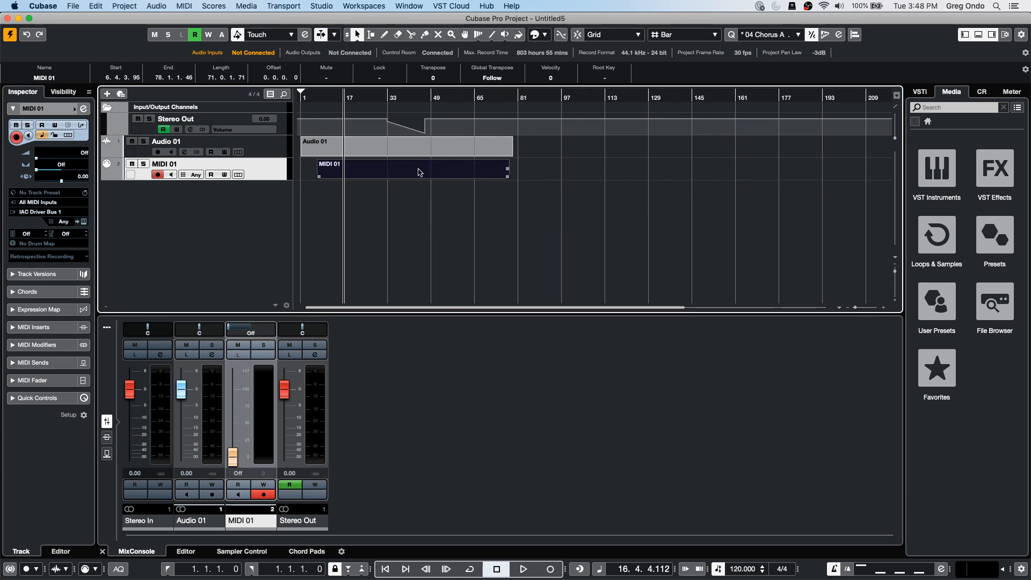
{"action": "left_click", "coordinate": [204, 6]}
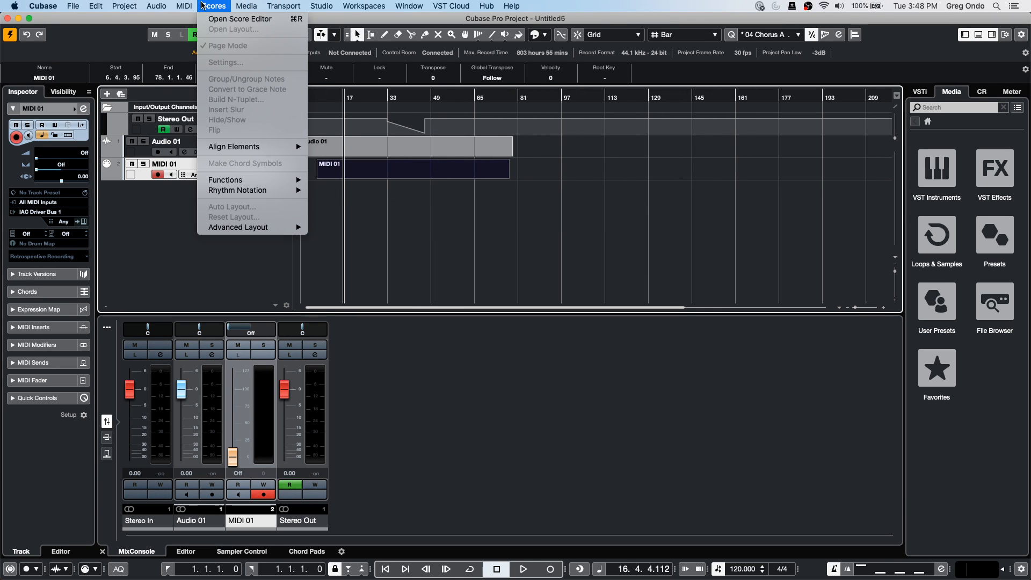
{"action": "mouse_move", "coordinate": [184, 5]}
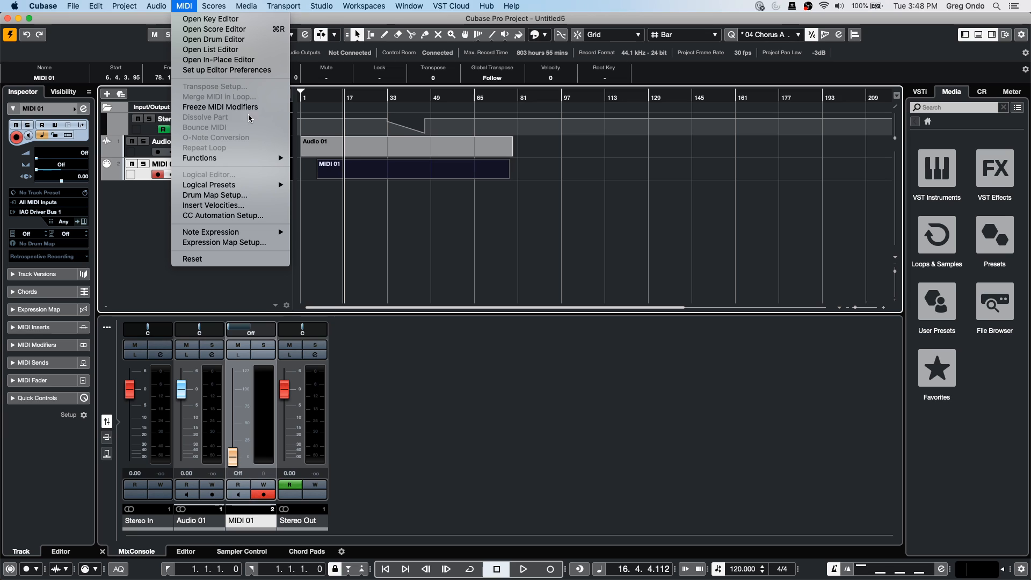
{"action": "left_click", "coordinate": [366, 134]}
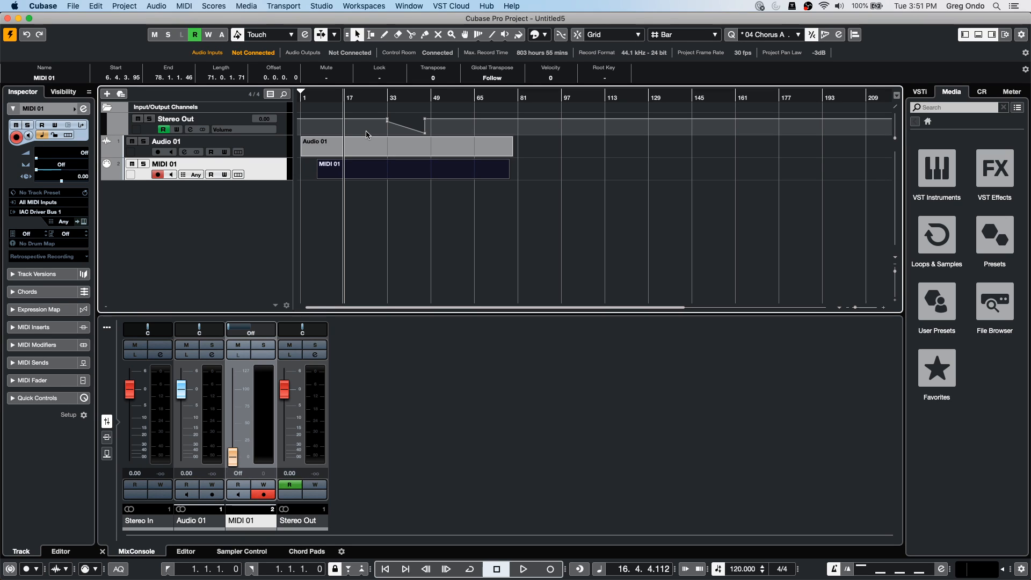
- Switch to the April 21 2020 project, select its GA drives track and activate the project
{"action": "left_click", "coordinate": [456, 6]}
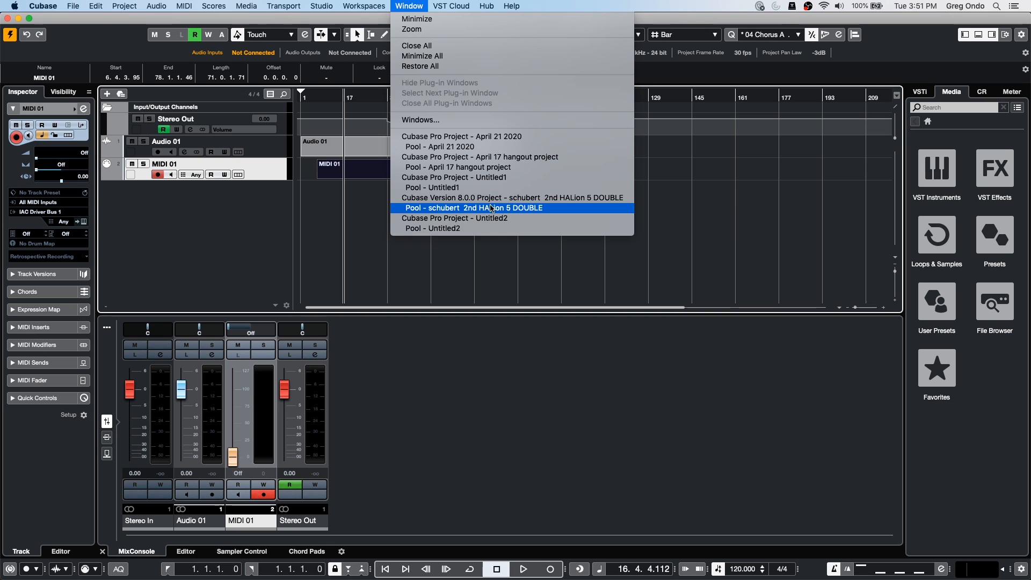
{"action": "left_click", "coordinate": [524, 136]}
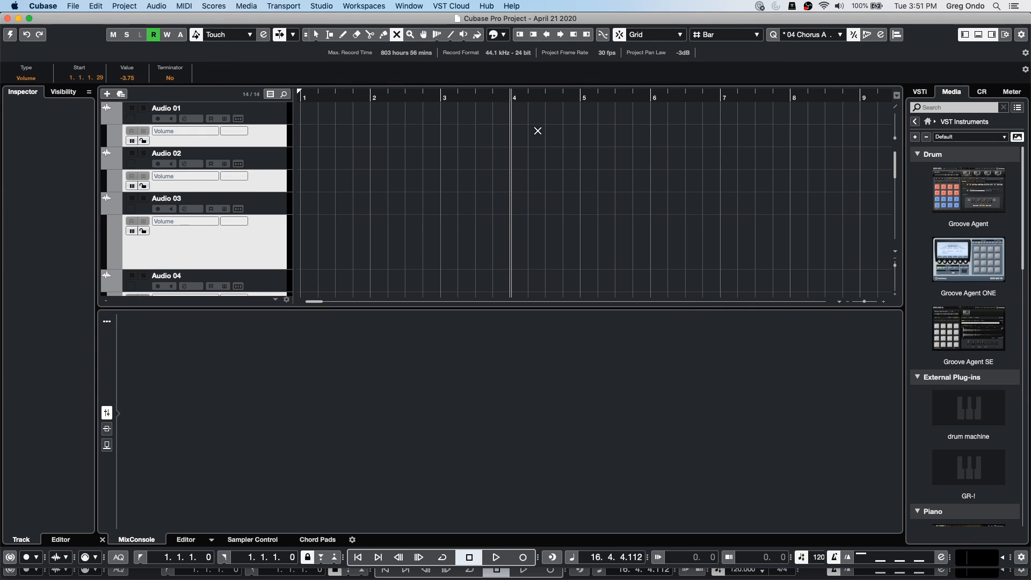
{"action": "left_click", "coordinate": [362, 187]}
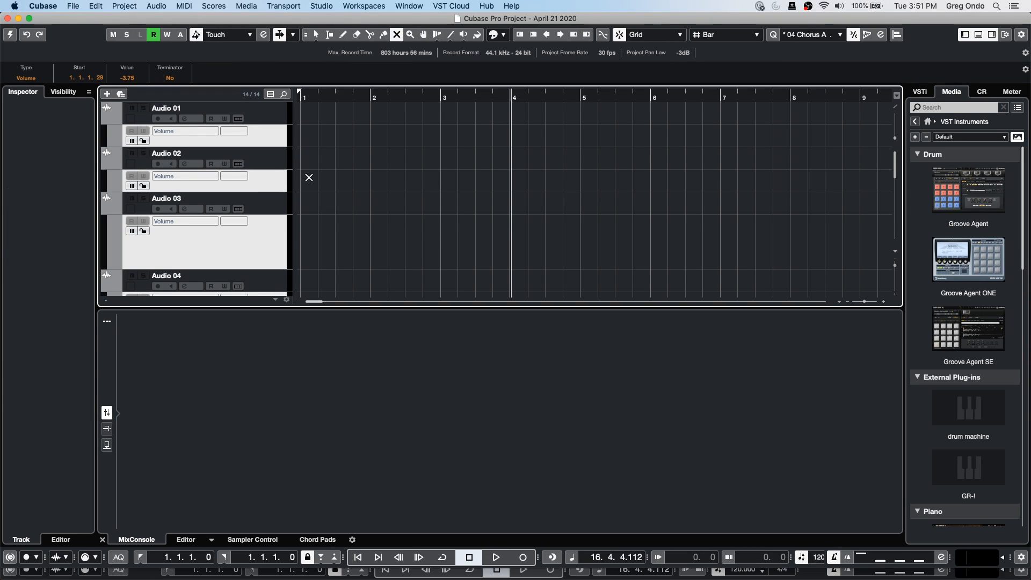
{"action": "scroll", "coordinate": [347, 193], "scroll_direction": "down", "scroll_amount": 10}
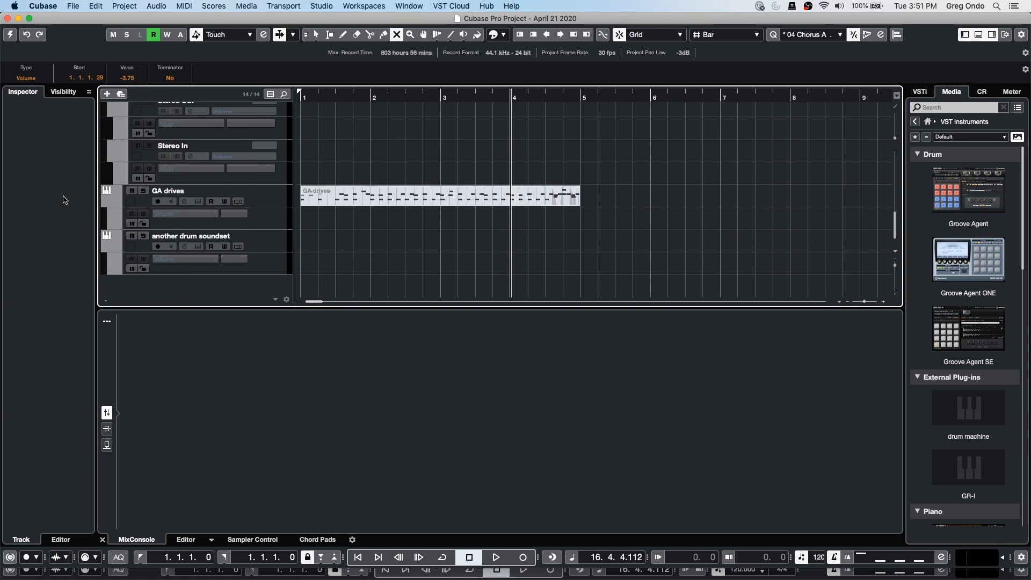
{"action": "left_click", "coordinate": [266, 197]}
{"action": "left_click", "coordinate": [9, 35]}
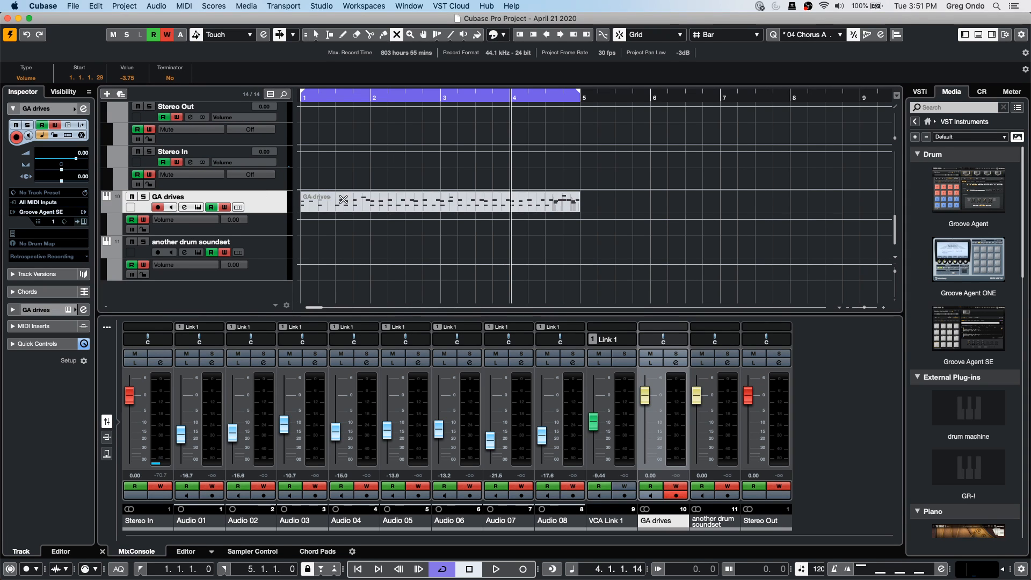
- Erase the MIDI part on the GA drives track with the Erase tool
{"action": "right_click", "coordinate": [342, 200]}
{"action": "left_click", "coordinate": [382, 201]}
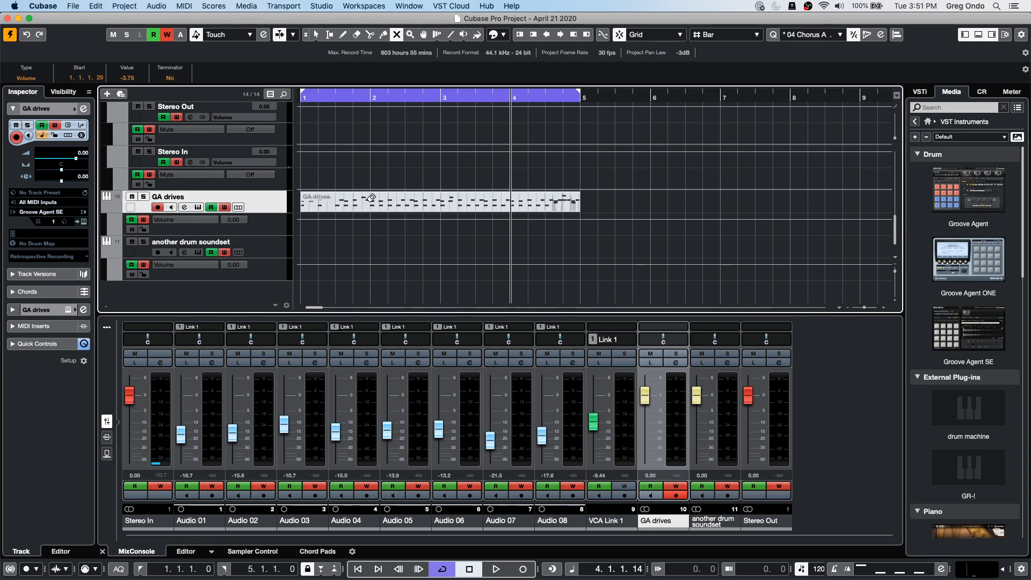
{"action": "left_click", "coordinate": [371, 198]}
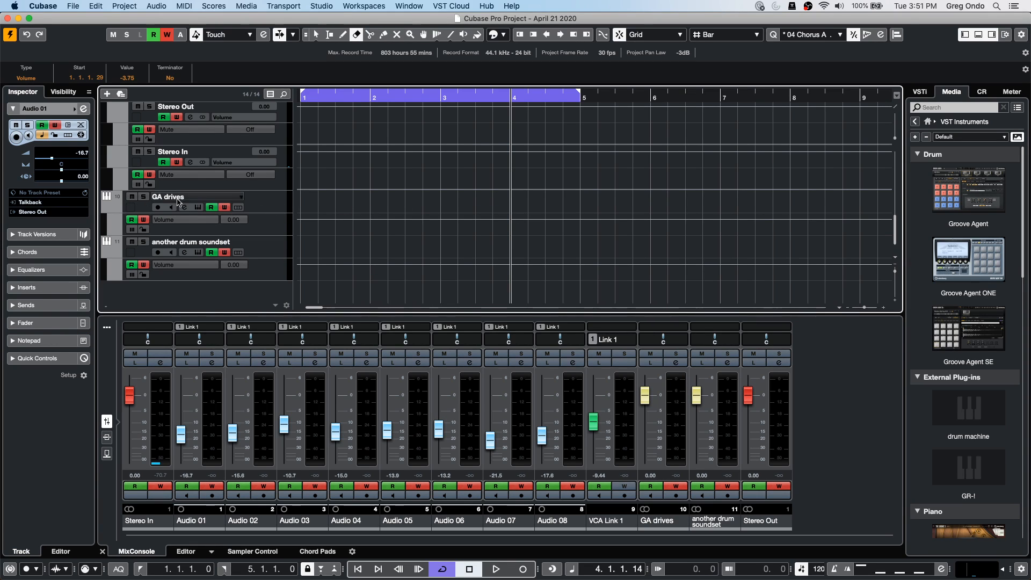
- Hide the automation lanes of the GA drives track and of all other tracks in the project
{"action": "left_click", "coordinate": [105, 208]}
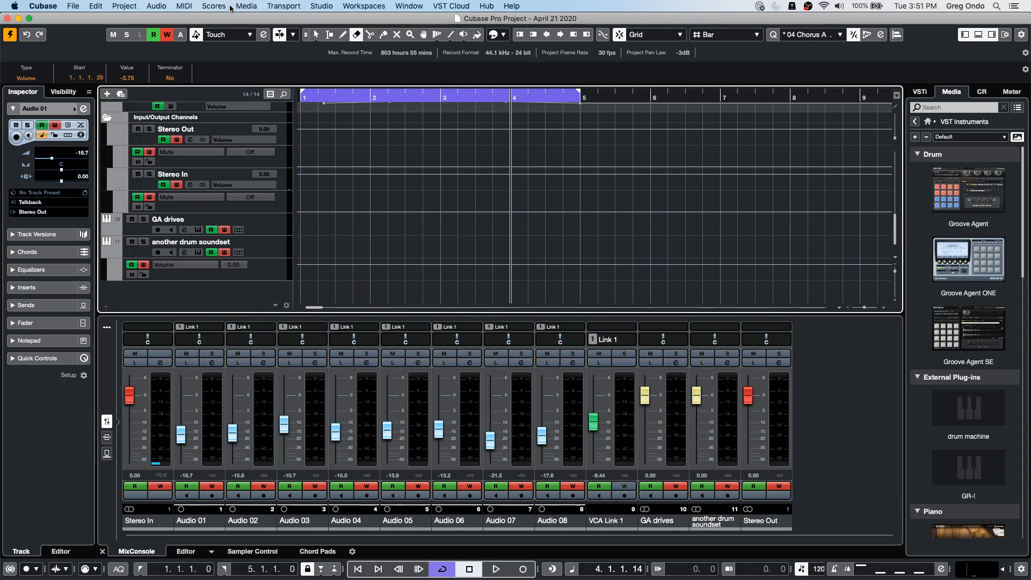
{"action": "key", "text": "F6"}
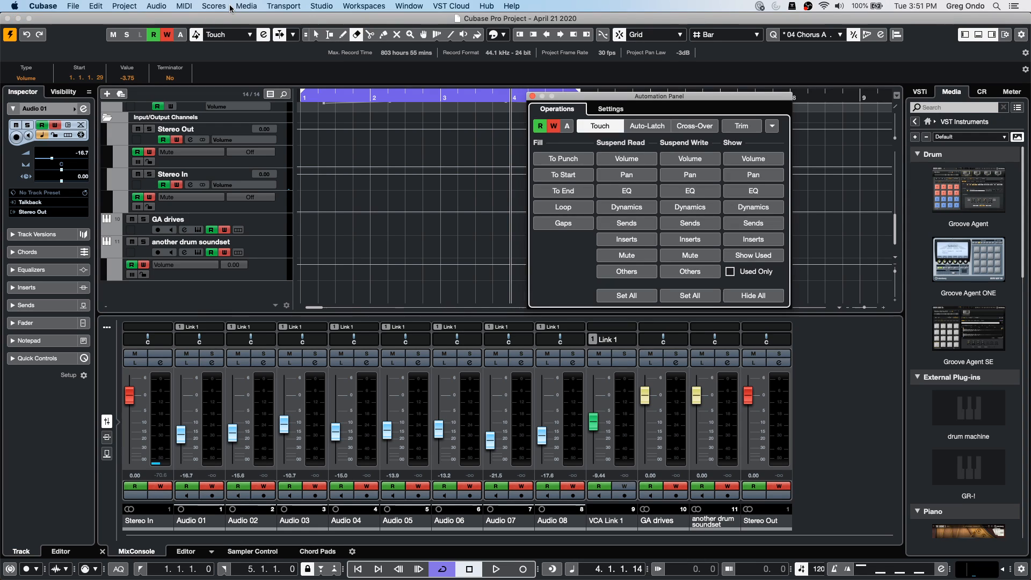
{"action": "left_click", "coordinate": [747, 295]}
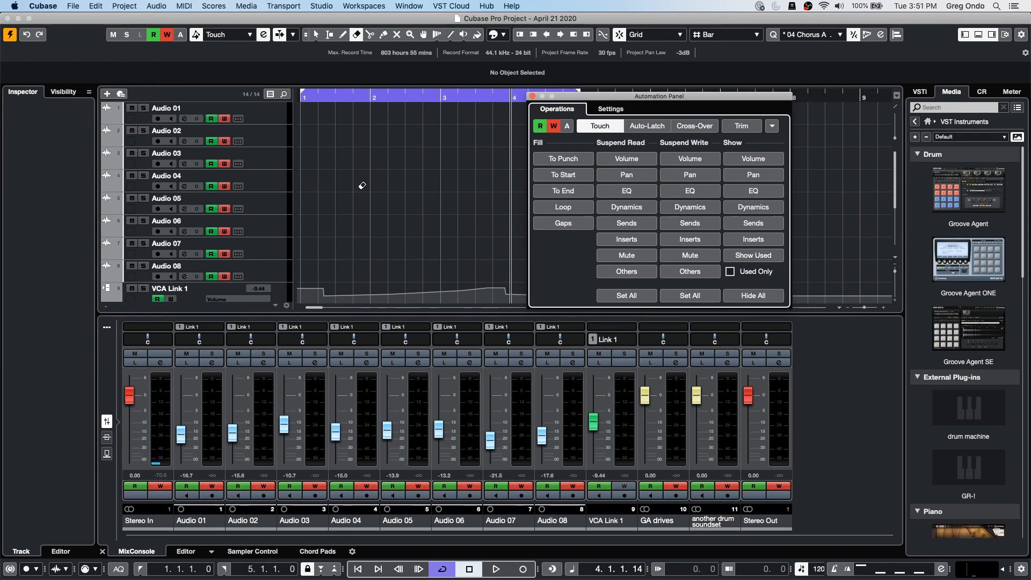
{"action": "scroll", "coordinate": [362, 185], "scroll_direction": "down", "scroll_amount": 3}
{"action": "scroll", "coordinate": [378, 165], "scroll_direction": "up", "scroll_amount": 3}
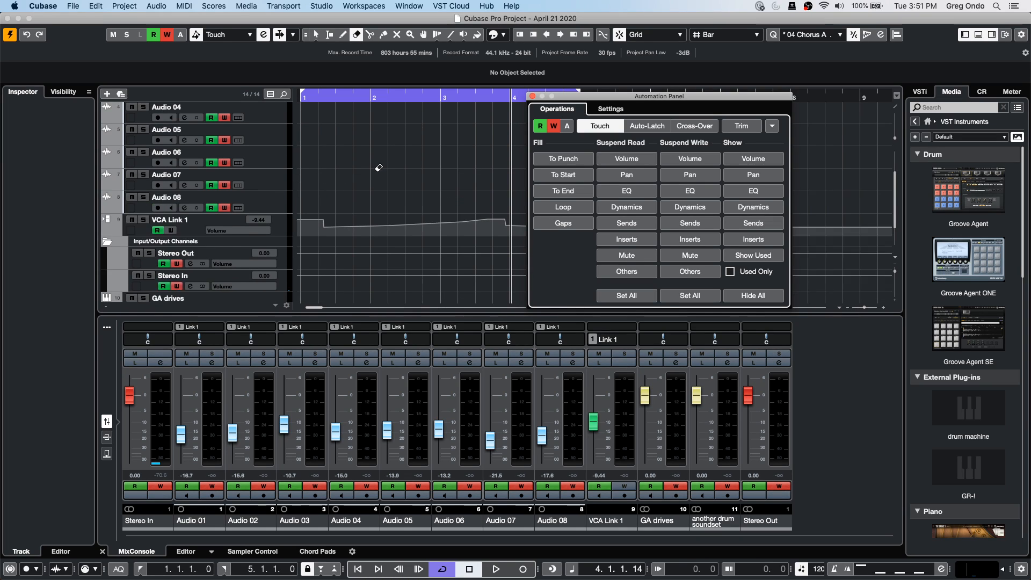
{"action": "scroll", "coordinate": [379, 167], "scroll_direction": "down", "scroll_amount": 3}
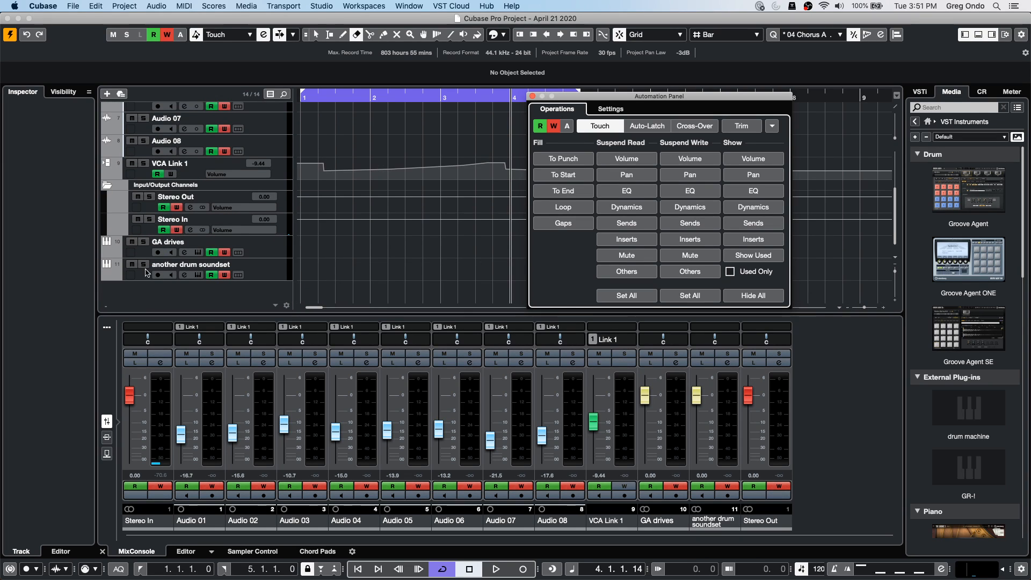
- Open the Groove Agent SE instrument of the GA drives track and start its Intro 2 pattern
{"action": "left_click", "coordinate": [256, 246]}
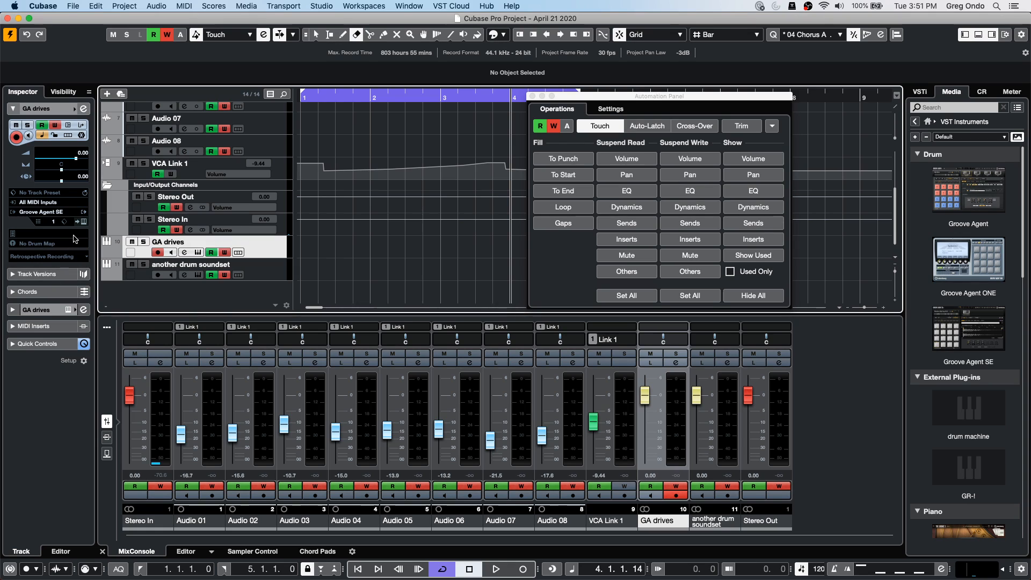
{"action": "left_click", "coordinate": [83, 223]}
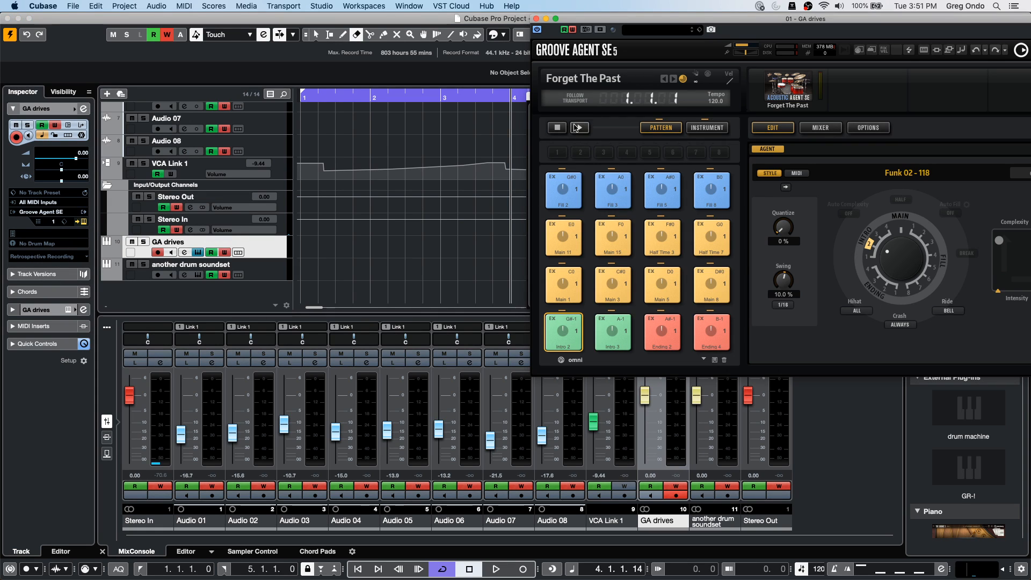
{"action": "left_click", "coordinate": [578, 128]}
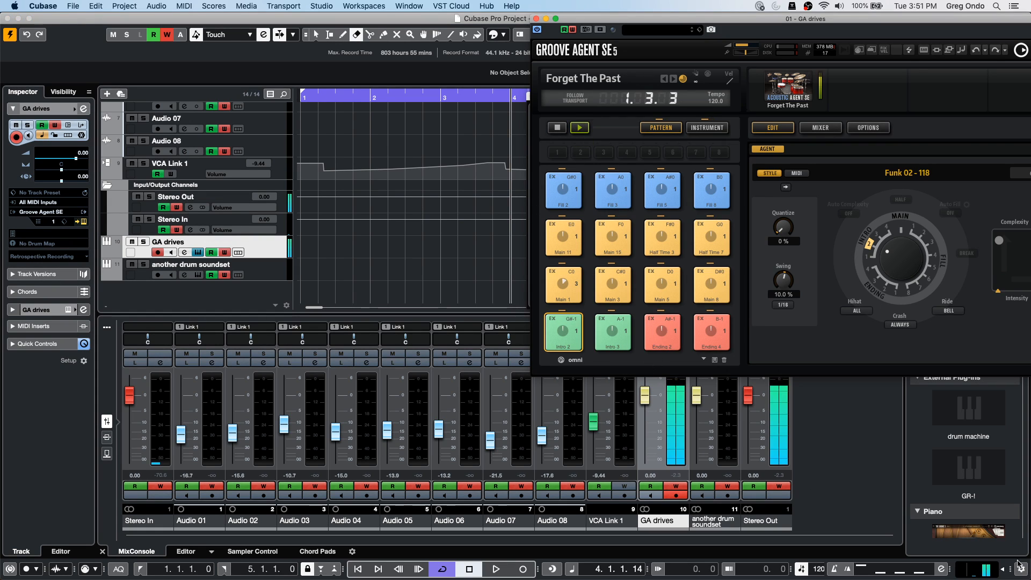
- Set the project tempo to 101 BPM while the Groove Agent pattern plays
{"action": "scroll", "coordinate": [820, 570], "scroll_direction": "down", "scroll_amount": 5}
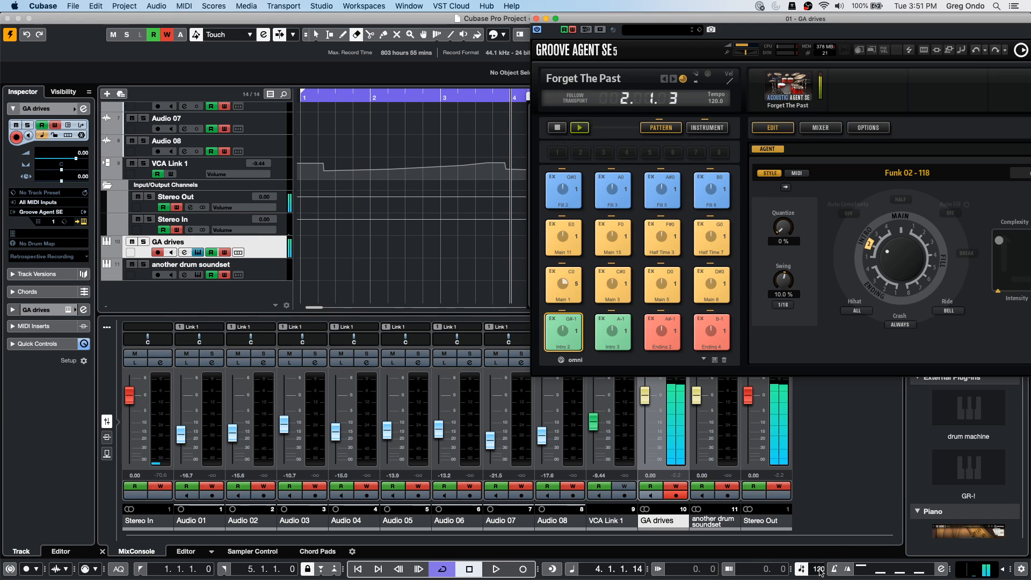
{"action": "left_click", "coordinate": [791, 569]}
{"action": "scroll", "coordinate": [754, 571], "scroll_direction": "down", "scroll_amount": 7}
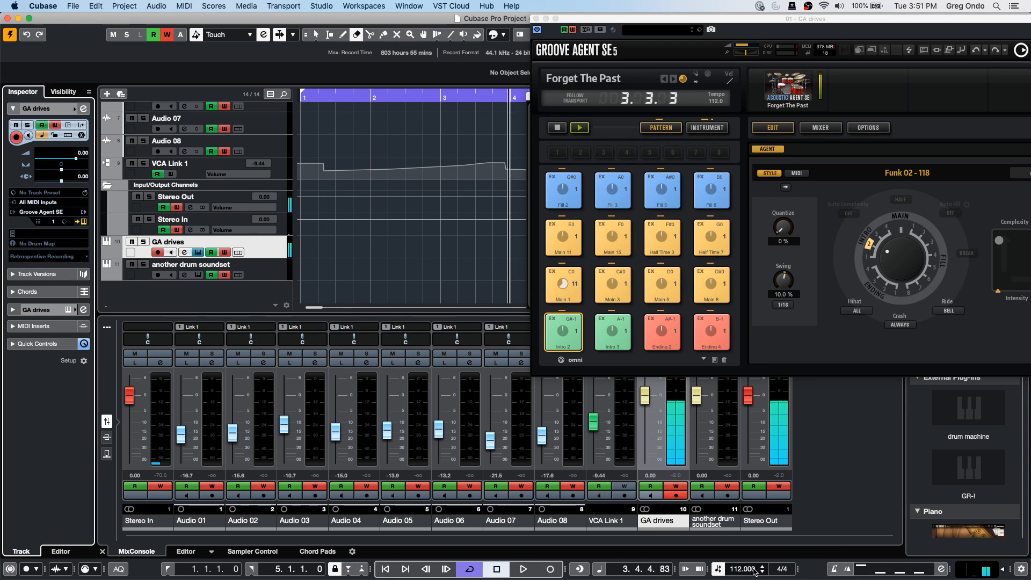
{"action": "scroll", "coordinate": [754, 570], "scroll_direction": "down", "scroll_amount": 7}
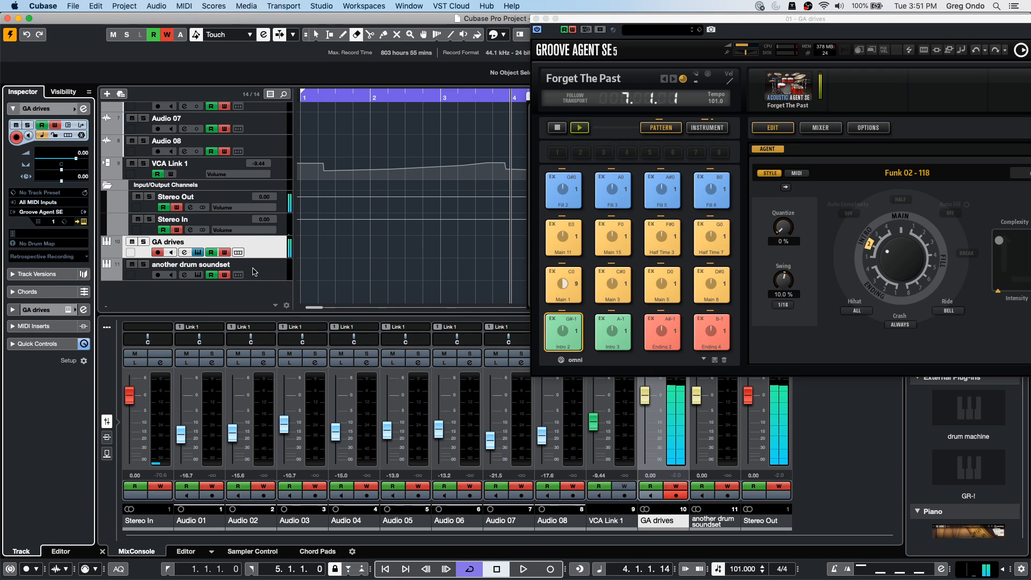
- Play the project briefly alongside the pattern, stop playback and stop the Groove Agent pattern
{"action": "key", "text": "space"}
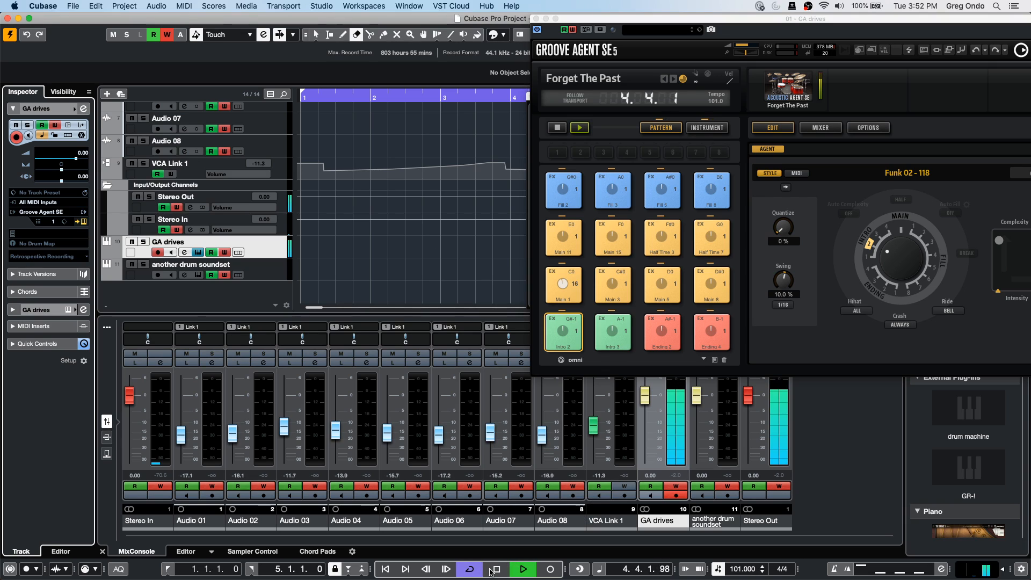
{"action": "key", "text": "space"}
{"action": "left_click", "coordinate": [557, 127]}
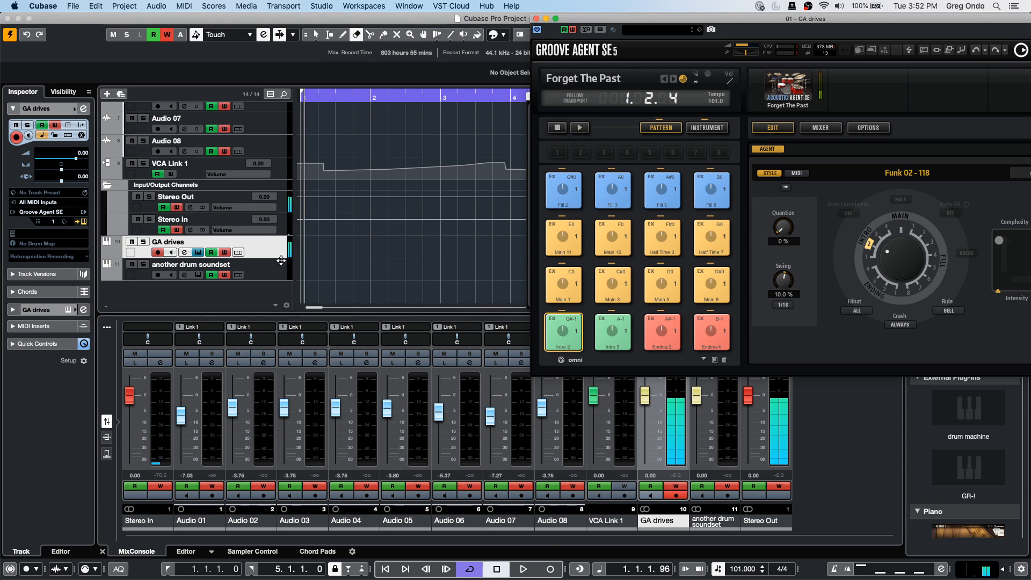
- Open the HALion Sonic SE instrument of the another drum soundset track and audition several low keys of its Hip Hop kit
{"action": "left_click", "coordinate": [256, 273]}
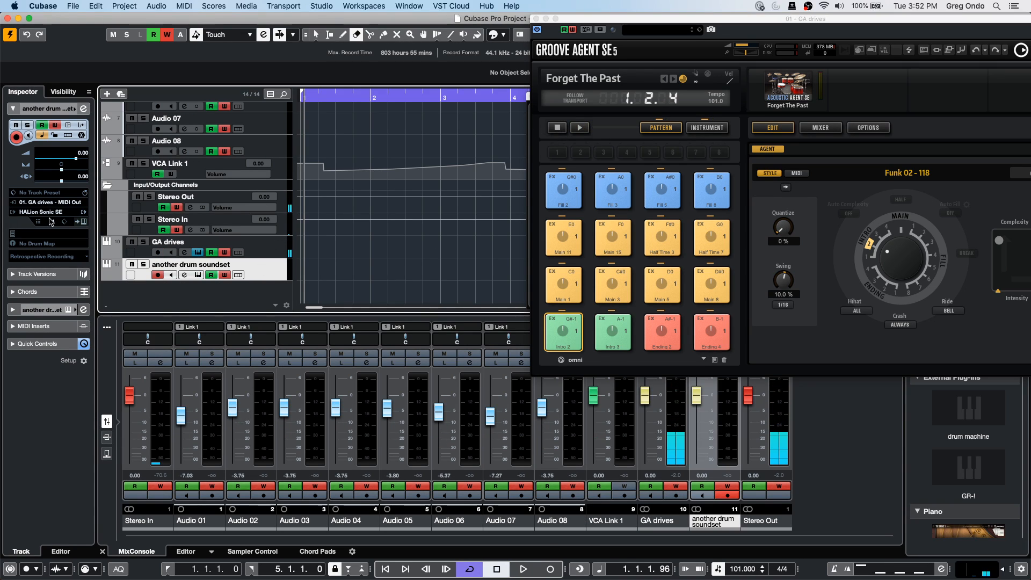
{"action": "left_click", "coordinate": [84, 221]}
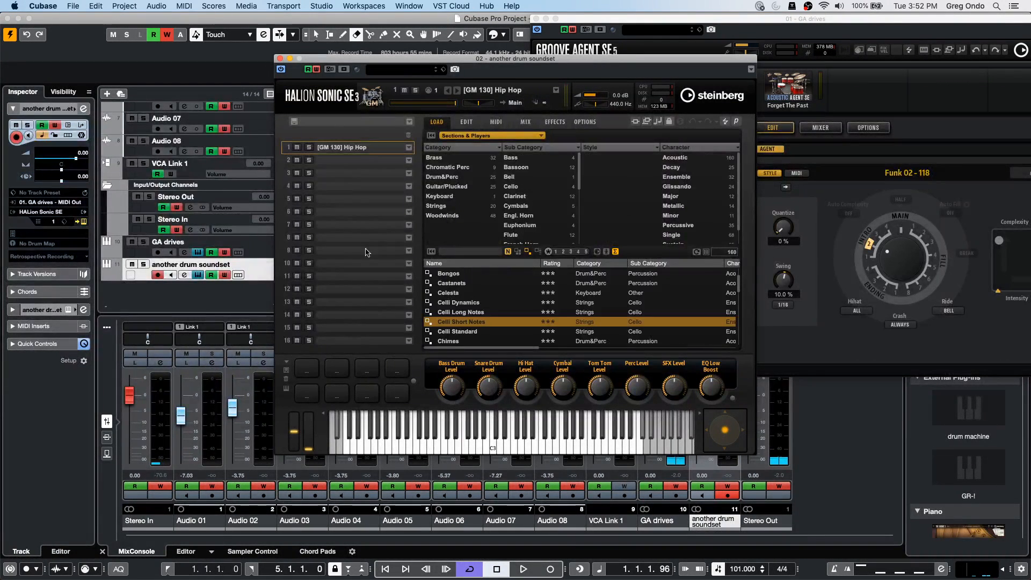
{"action": "left_click", "coordinate": [369, 444]}
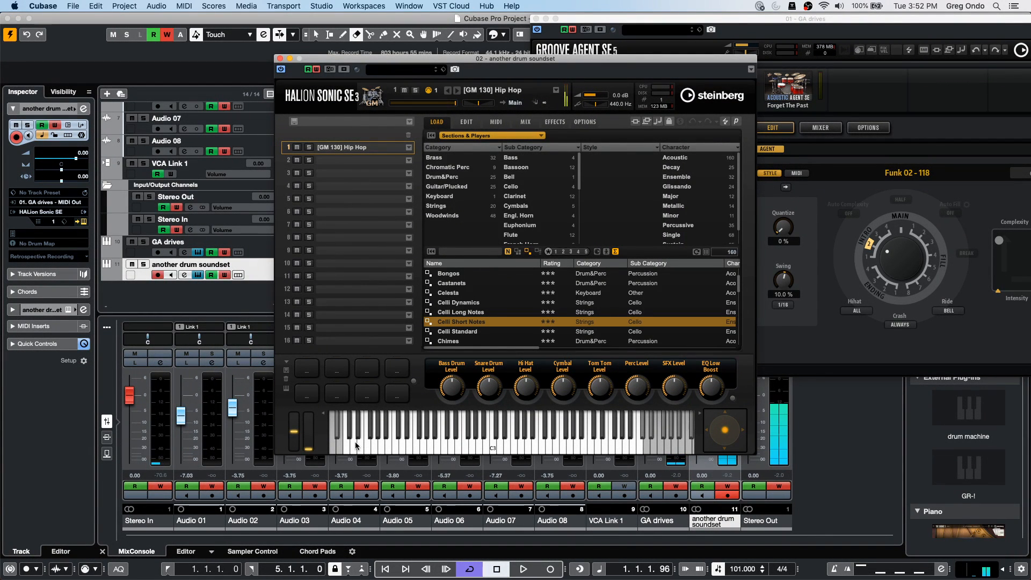
{"action": "left_click", "coordinate": [349, 447]}
{"action": "left_click", "coordinate": [359, 446]}
{"action": "left_click", "coordinate": [391, 440]}
{"action": "left_click", "coordinate": [396, 445]}
{"action": "left_click", "coordinate": [408, 445]}
{"action": "left_click", "coordinate": [350, 53]}
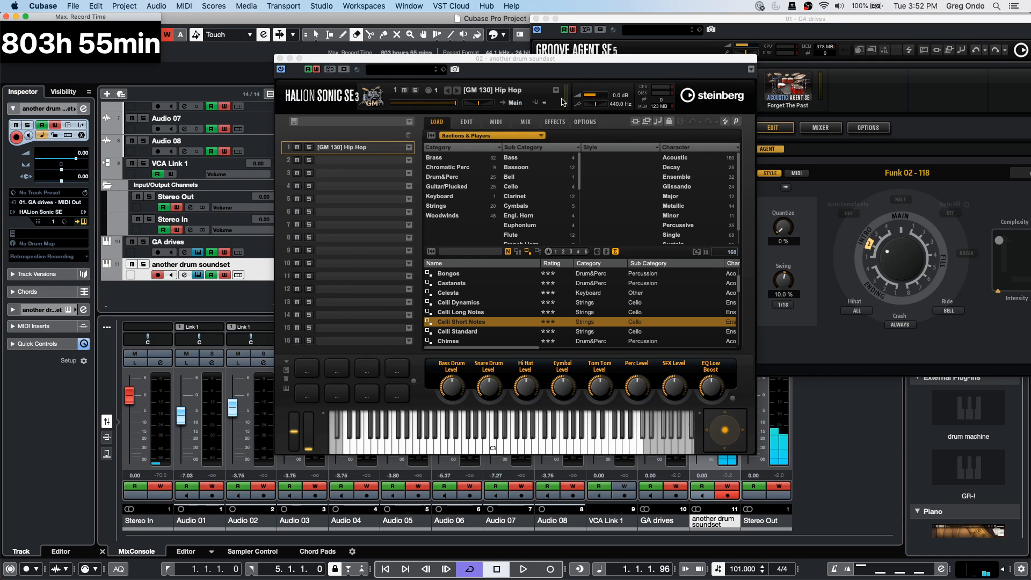
- Move the HALion Sonic SE window aside, bring Groove Agent SE forward and start its pattern again
{"action": "left_click_drag", "start_coordinate": [490, 59], "coordinate": [695, 92]}
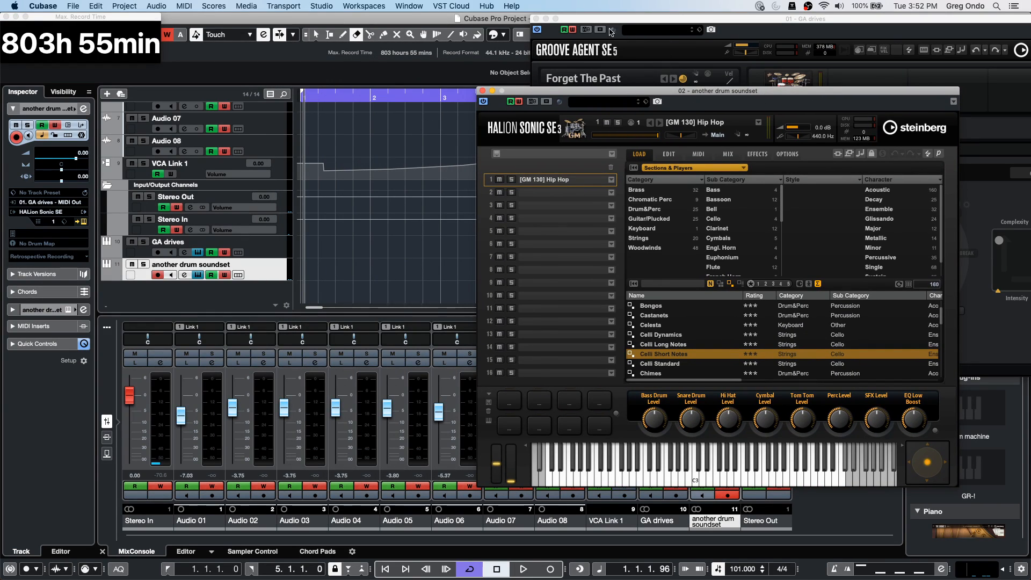
{"action": "left_click", "coordinate": [624, 22]}
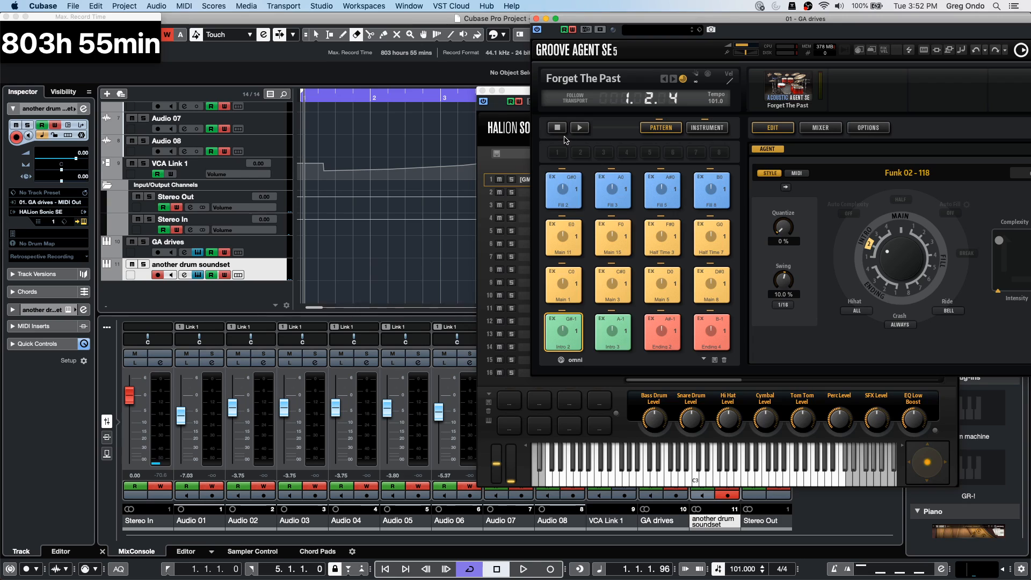
{"action": "left_click", "coordinate": [579, 130]}
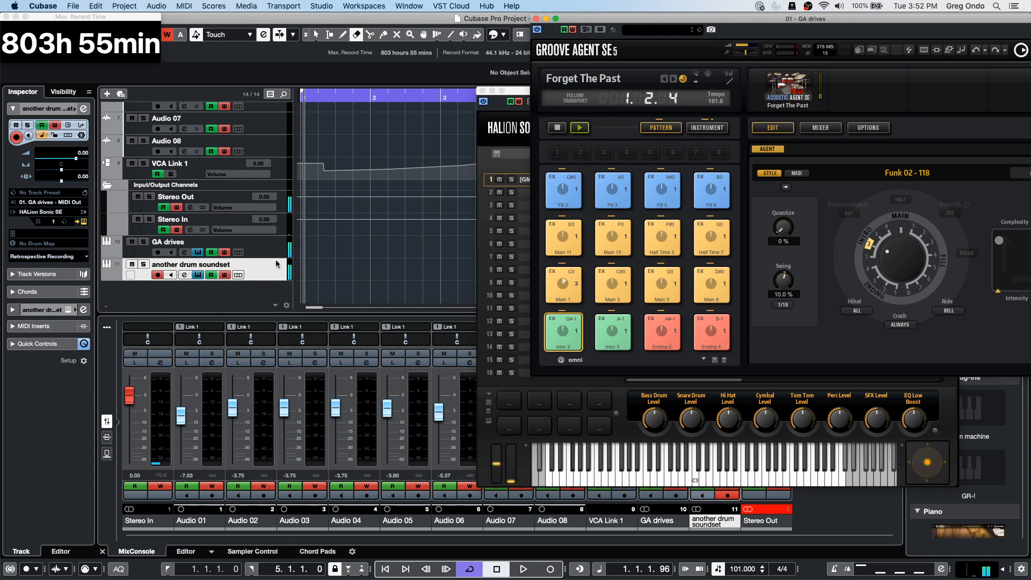
- Mute the another drum soundset track while the Groove Agent pattern plays, and stop the pattern
{"action": "left_click", "coordinate": [132, 265]}
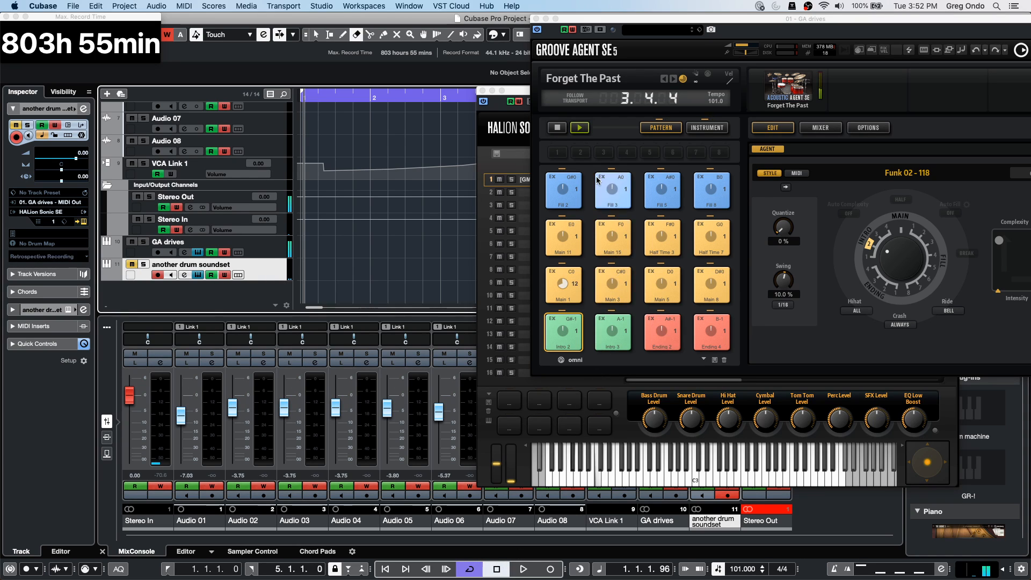
{"action": "left_click", "coordinate": [562, 132]}
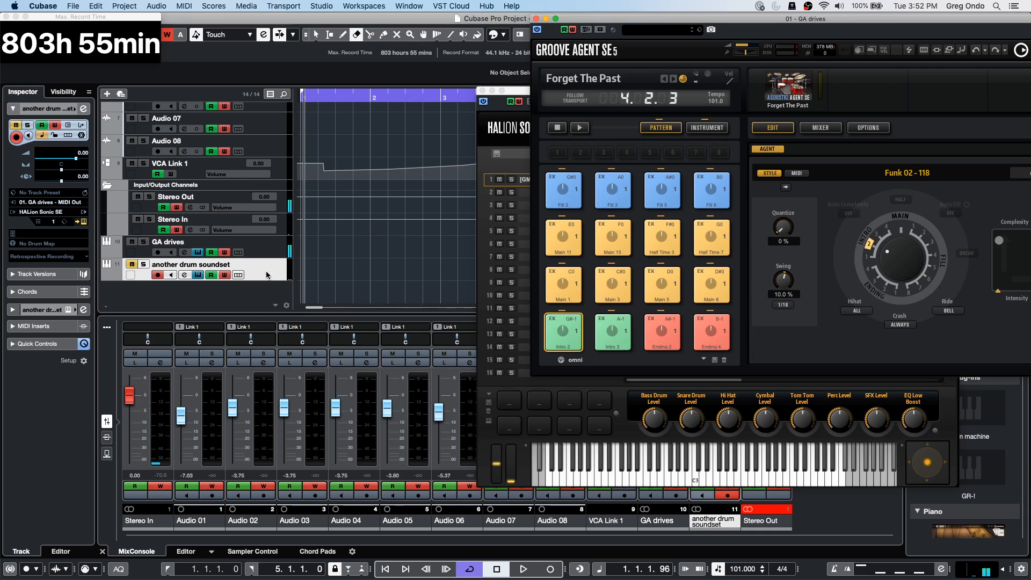
- Compare the routing of the two instrument tracks and reselect 01. GA drives - MIDI Out as the another drum soundset track's MIDI input
{"action": "left_click", "coordinate": [273, 252]}
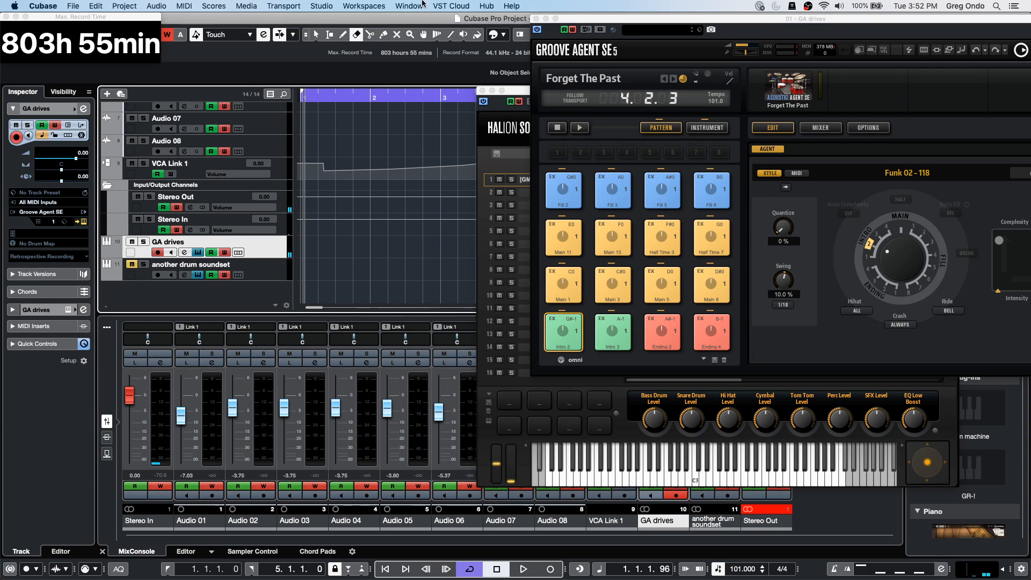
{"action": "left_click", "coordinate": [260, 269]}
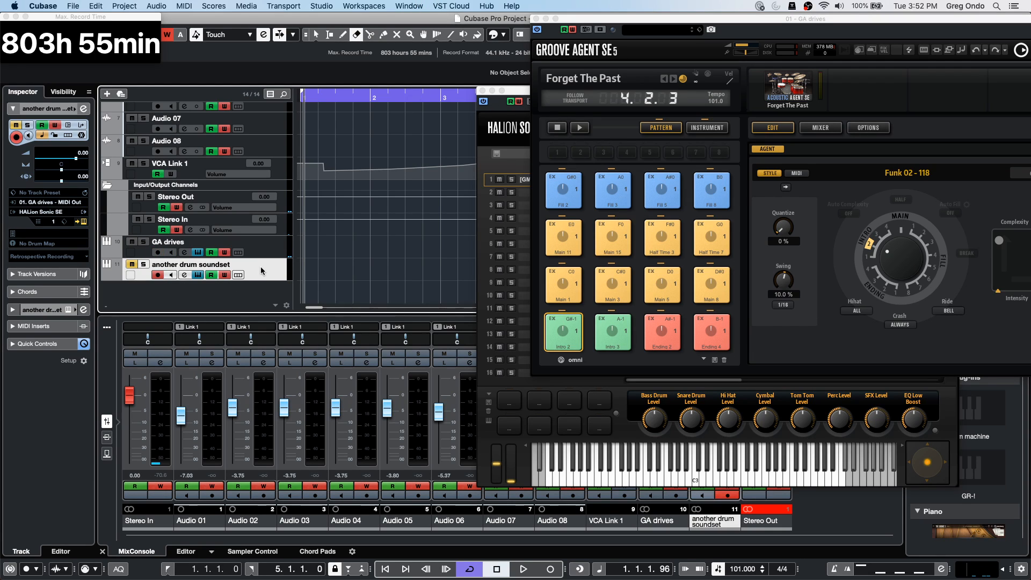
{"action": "left_click", "coordinate": [62, 204]}
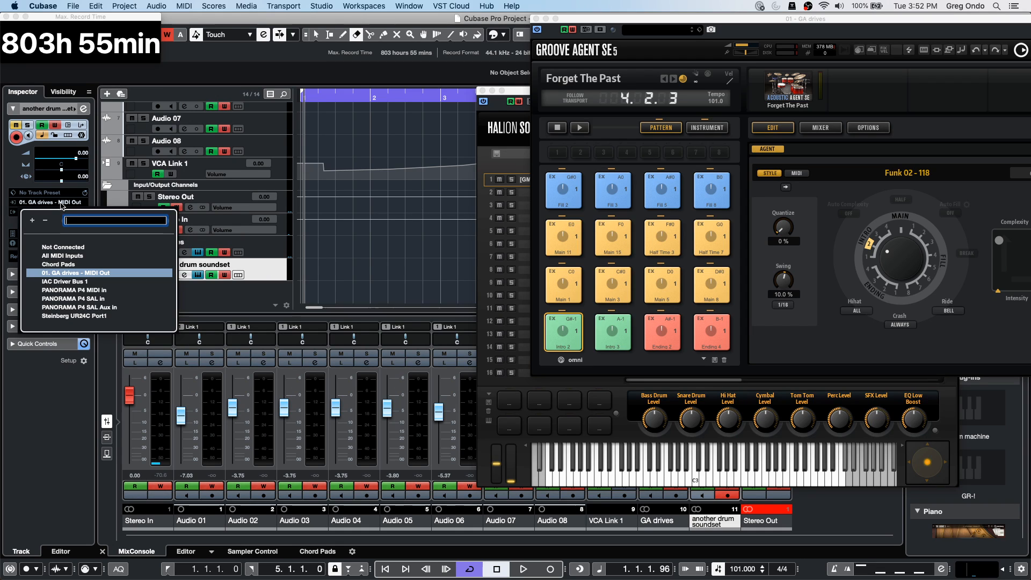
{"action": "left_click", "coordinate": [108, 274]}
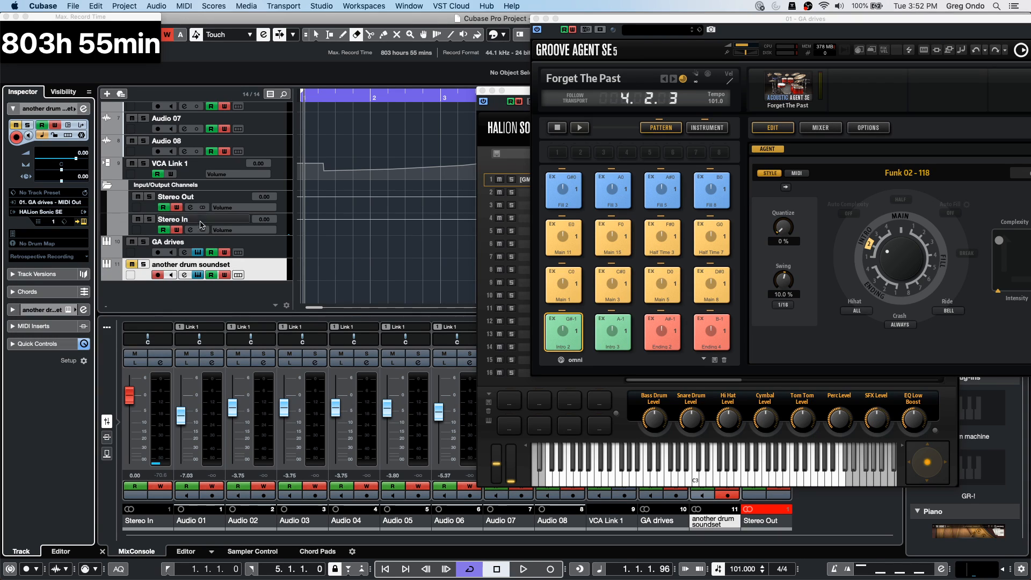
- Clear the mutes on the GA drives and another drum soundset tracks and solo both of them
{"action": "left_click", "coordinate": [133, 243]}
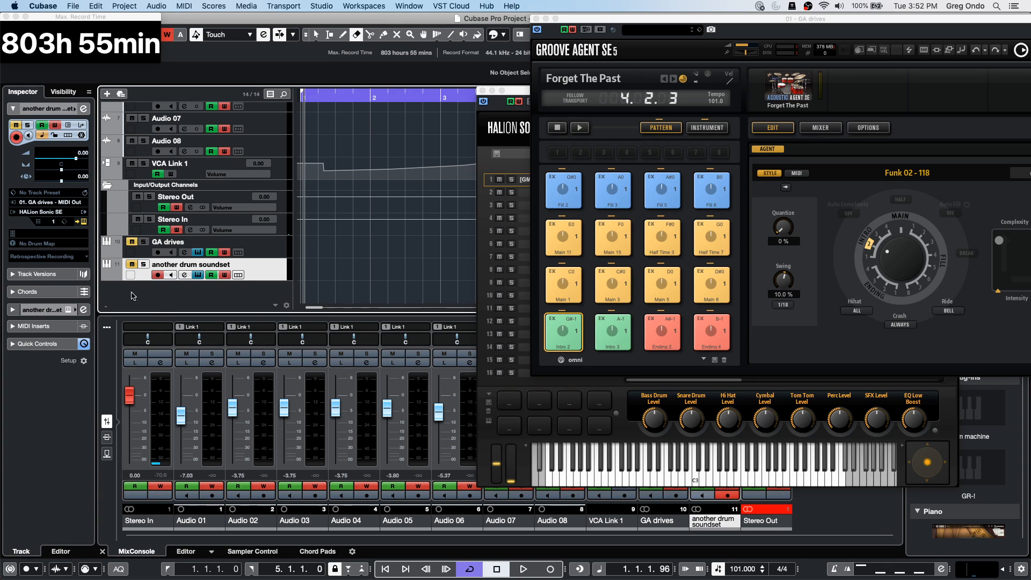
{"action": "left_click", "coordinate": [142, 241]}
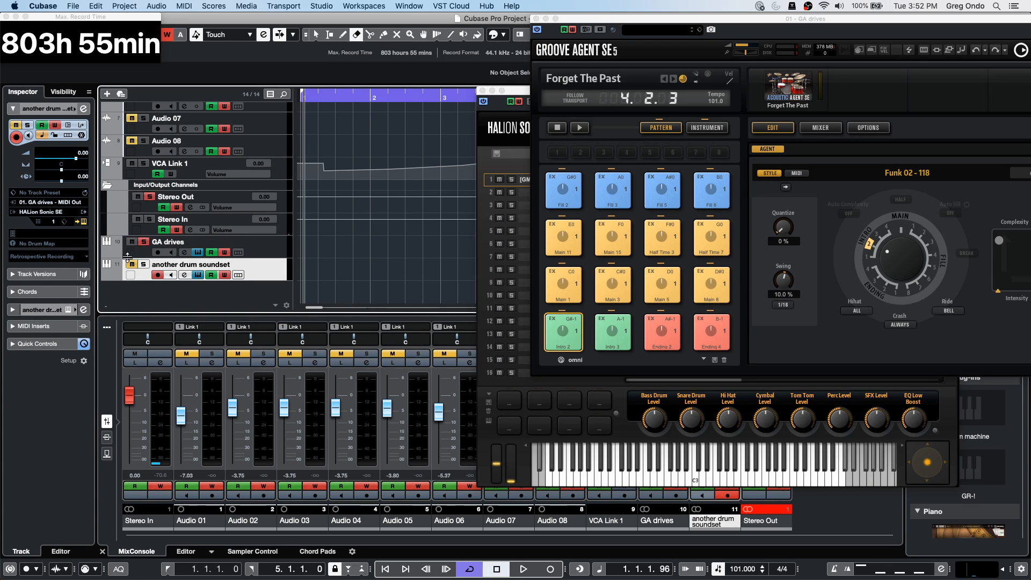
{"action": "left_click", "coordinate": [143, 264]}
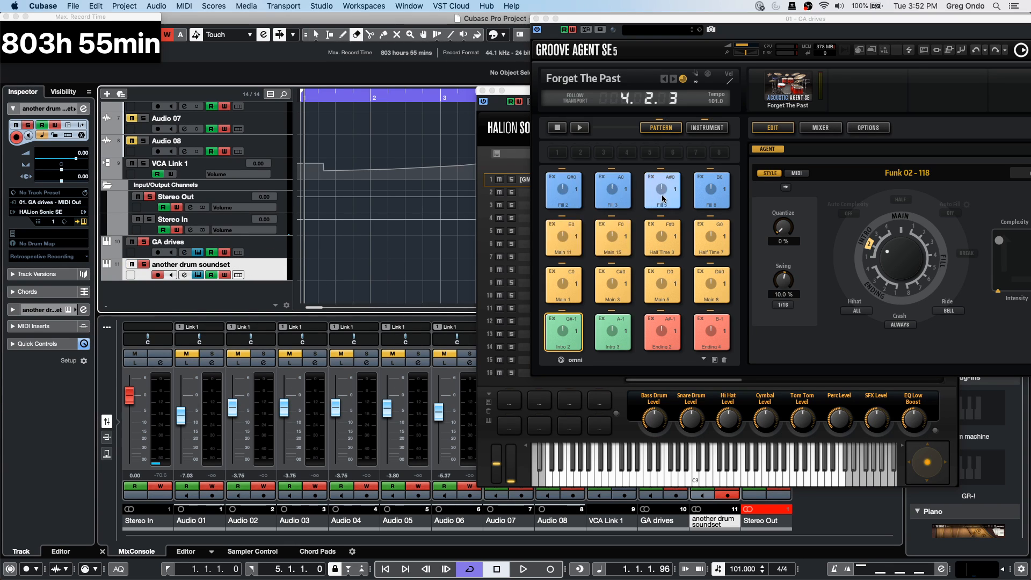
- Arrange the Groove Agent SE and HALion Sonic SE windows next to each other and start the Groove Agent pattern
{"action": "left_click_drag", "start_coordinate": [705, 21], "coordinate": [335, 214]}
{"action": "left_click", "coordinate": [628, 102]}
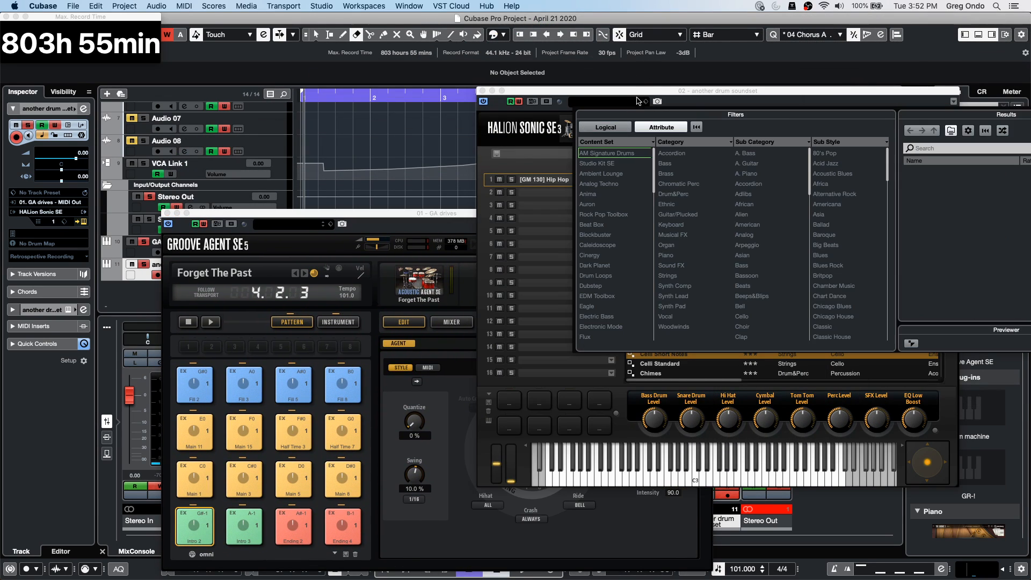
{"action": "left_click_drag", "start_coordinate": [641, 90], "coordinate": [773, 66]}
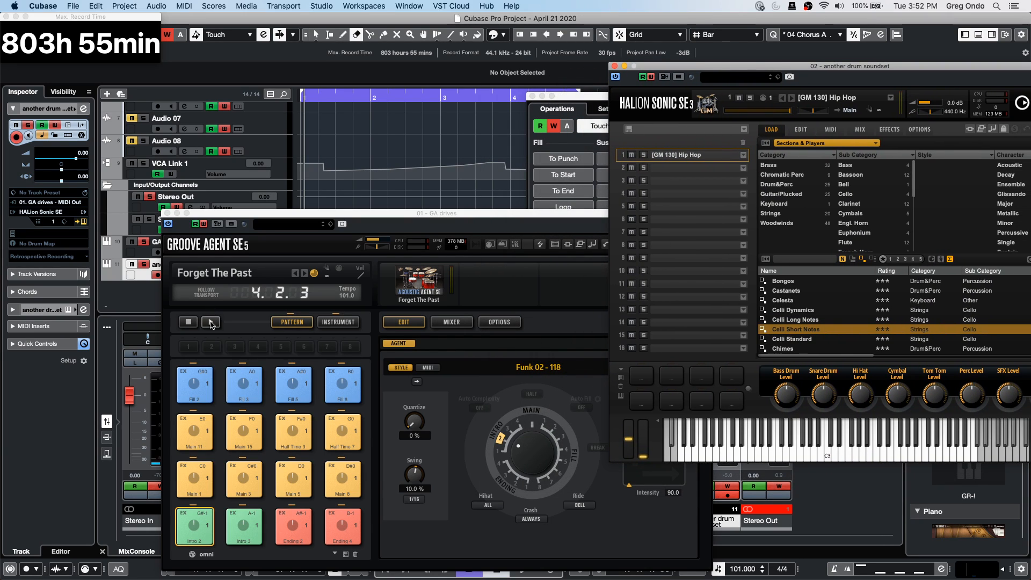
{"action": "left_click", "coordinate": [210, 322]}
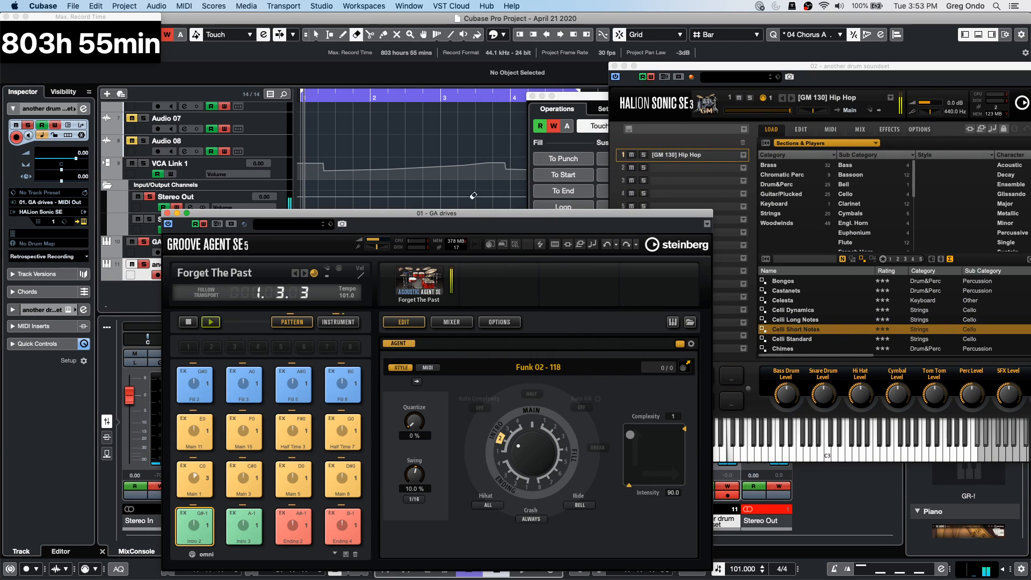
- Mute the GA drives track and set the playing pattern's complexity to 3 and intensity to 98.9
{"action": "left_click_drag", "start_coordinate": [473, 216], "coordinate": [494, 111]}
{"action": "left_click", "coordinate": [131, 242]}
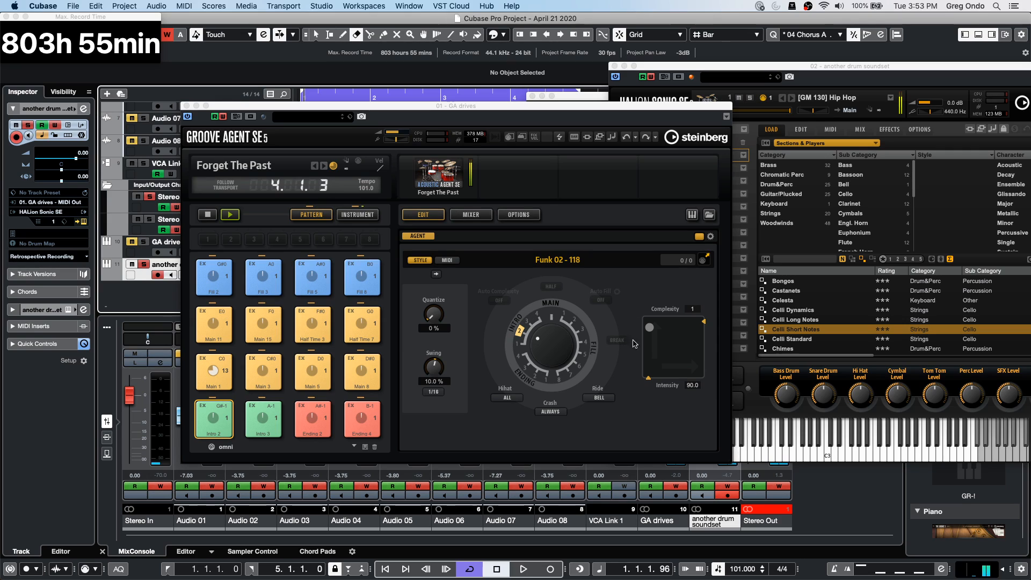
{"action": "mouse_move", "coordinate": [650, 328]}
{"action": "left_mouse_down"}
{"action": "mouse_move", "coordinate": [680, 322]}
{"action": "mouse_move", "coordinate": [659, 325]}
{"action": "left_mouse_up"}
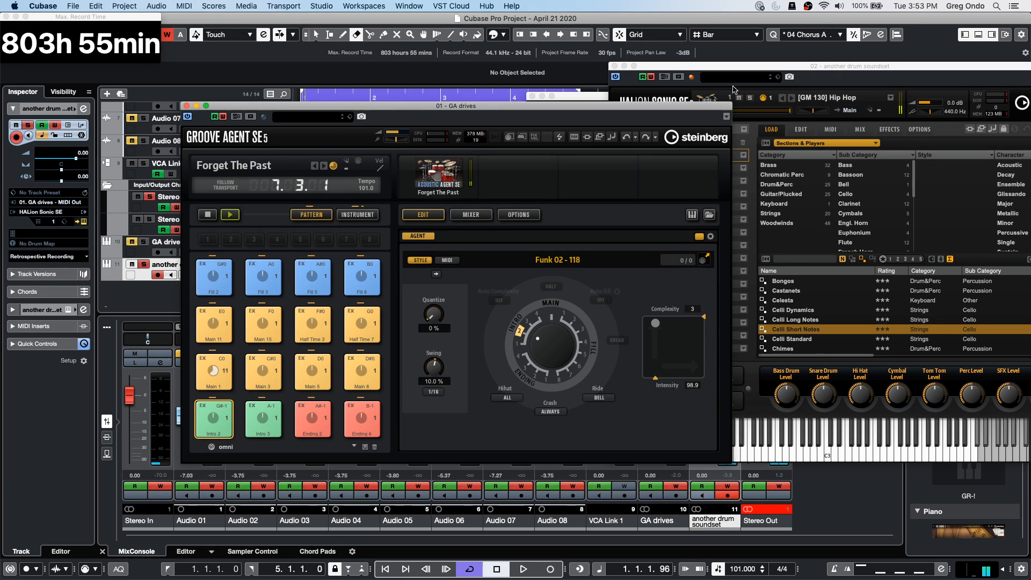
- Filter the HALion Sonic SE sound browser by the Drum&Perc category and clear the filter again
{"action": "left_click", "coordinate": [780, 66]}
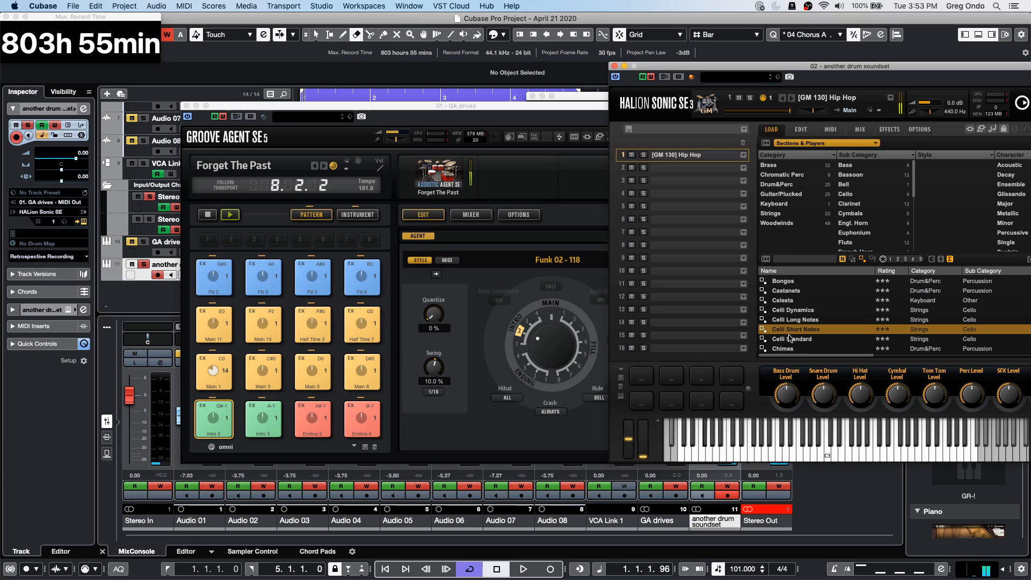
{"action": "left_click", "coordinate": [792, 185]}
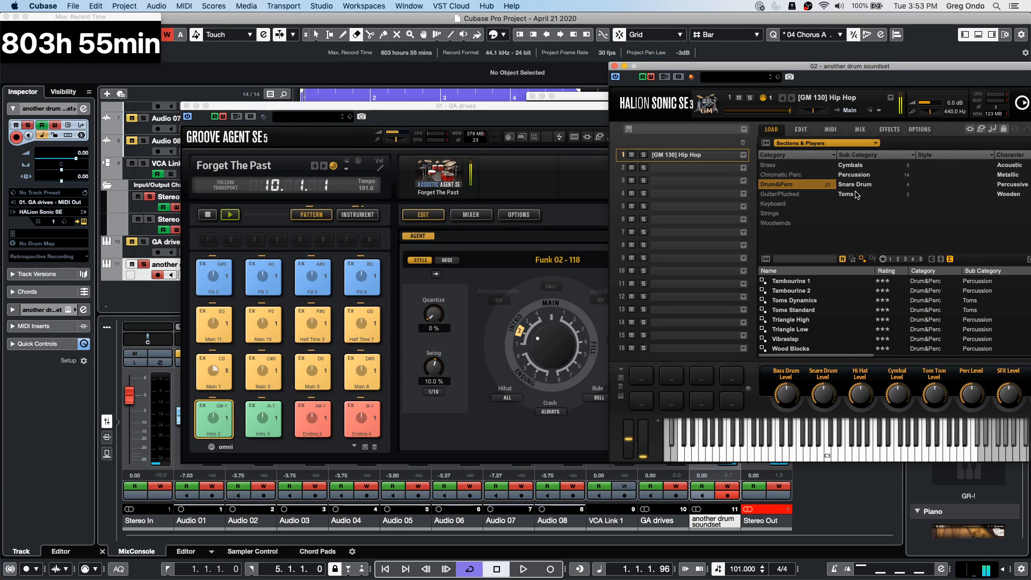
{"action": "left_click", "coordinate": [805, 185]}
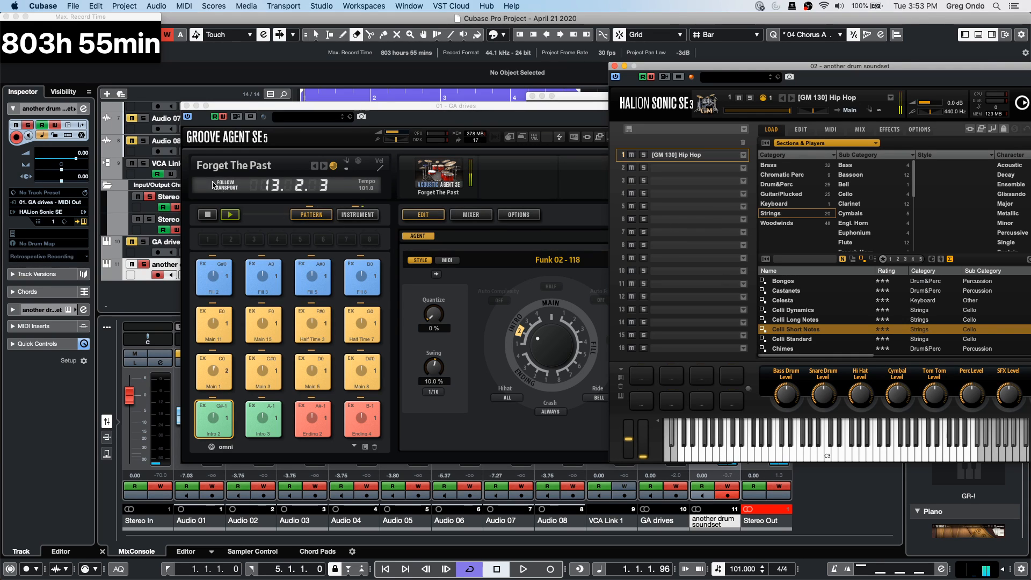
- Switch the Groove Agent pattern to Main 3 and on to Half Time 3, and unmute the GA drives track
{"action": "left_click", "coordinate": [281, 110]}
{"action": "left_click_drag", "start_coordinate": [282, 110], "coordinate": [383, 100]}
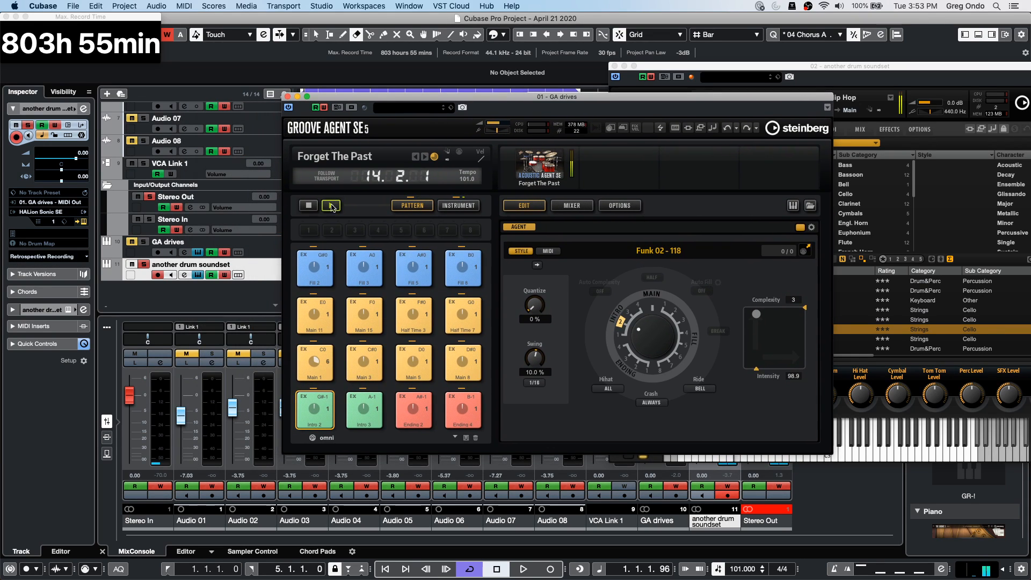
{"action": "left_click", "coordinate": [362, 361]}
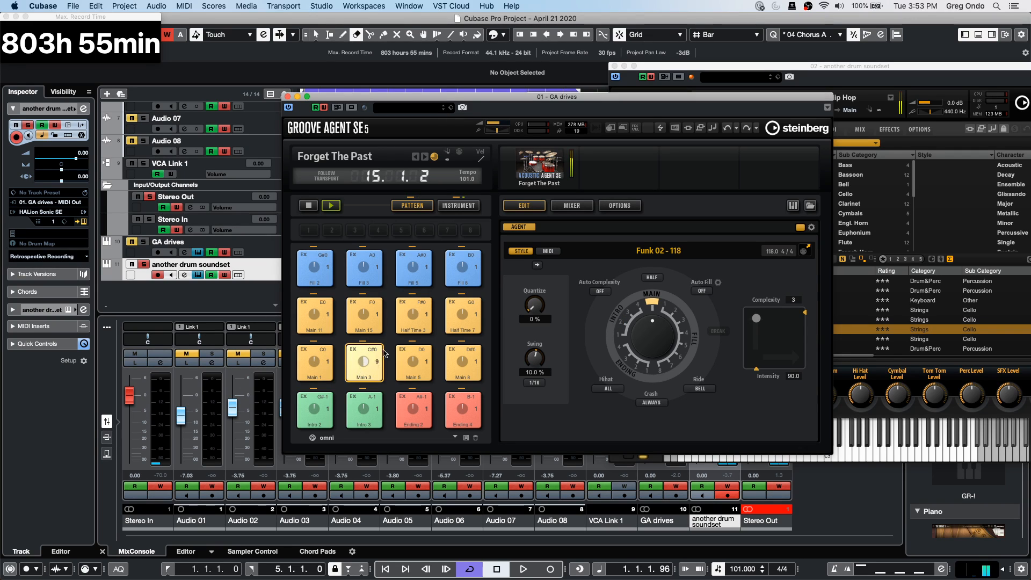
{"action": "left_click", "coordinate": [413, 317]}
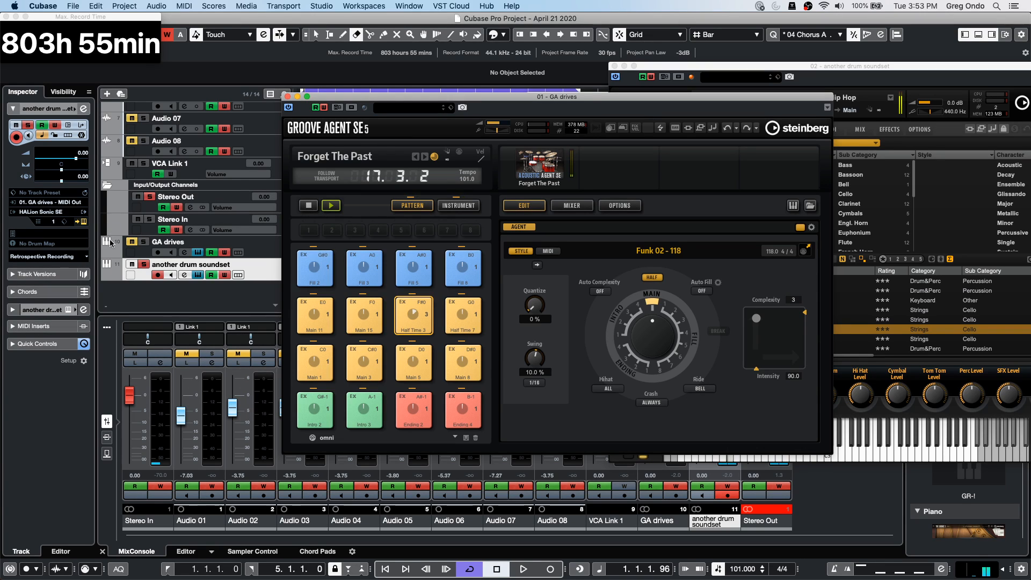
{"action": "left_click", "coordinate": [131, 241]}
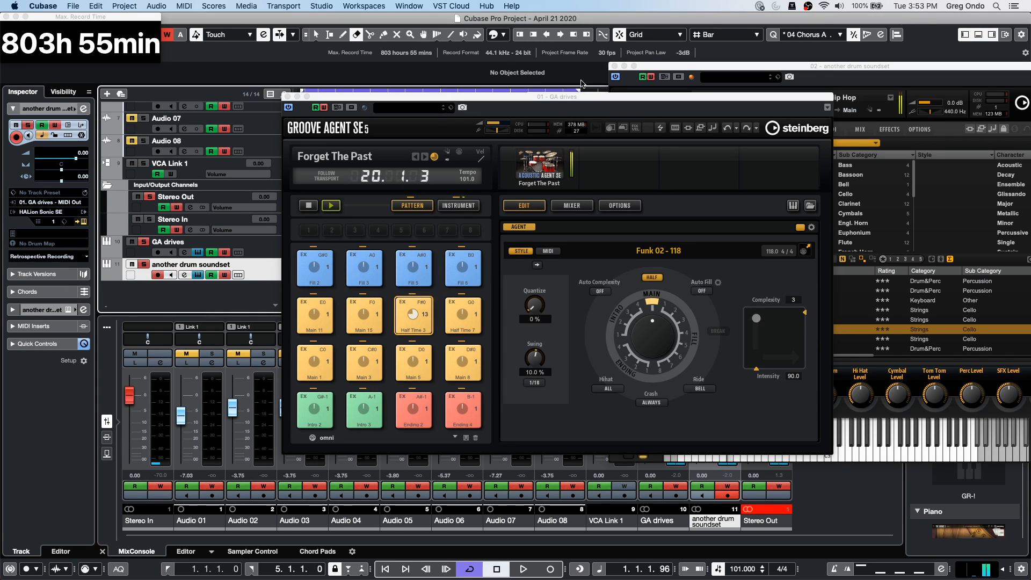
- Stop the pattern to check the input routing of the GA drives and another drum soundset tracks, and restart it
{"action": "left_click_drag", "start_coordinate": [415, 96], "coordinate": [635, 42]}
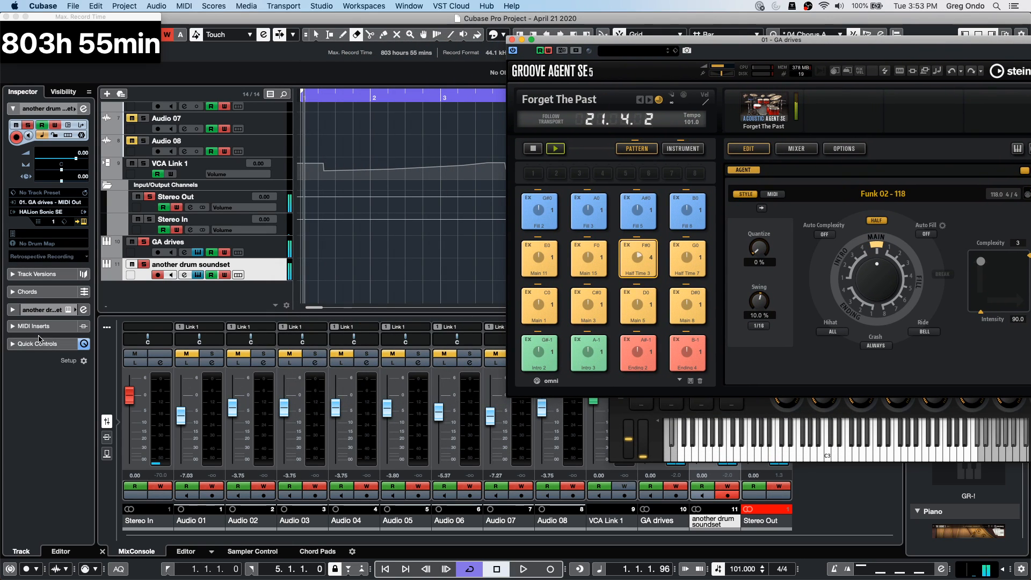
{"action": "left_click", "coordinate": [275, 252]}
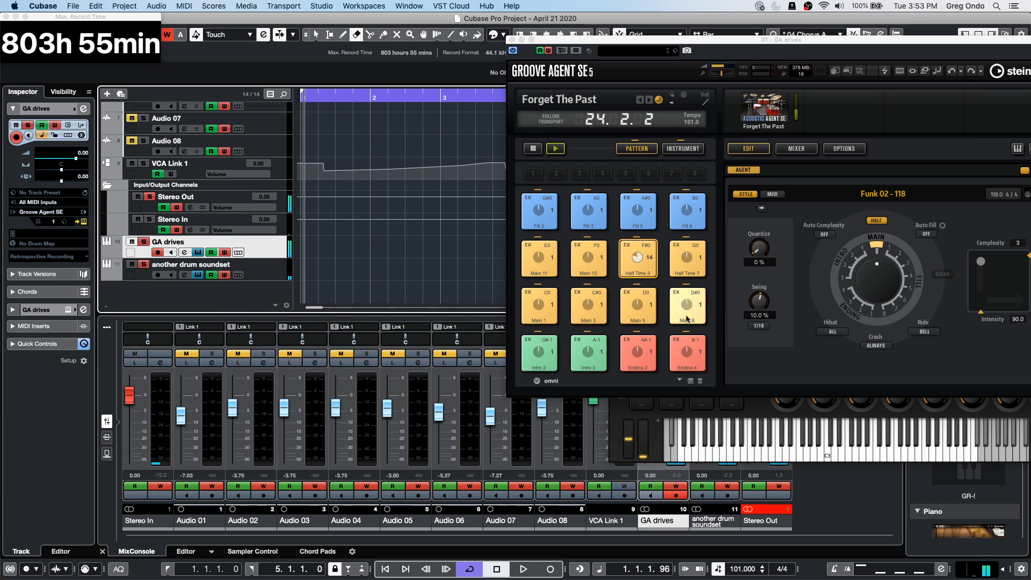
{"action": "left_click", "coordinate": [536, 153]}
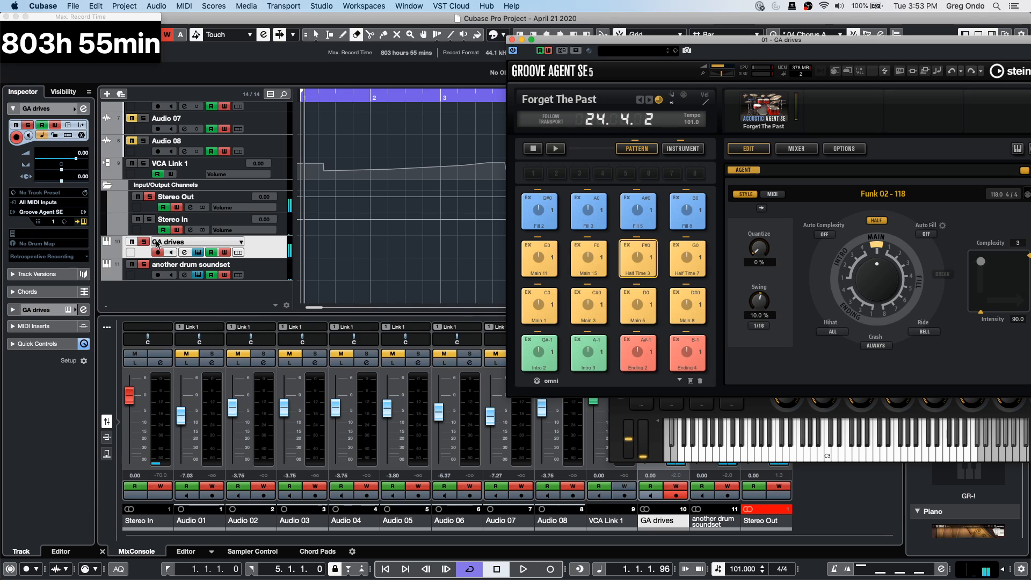
{"action": "left_click", "coordinate": [272, 278]}
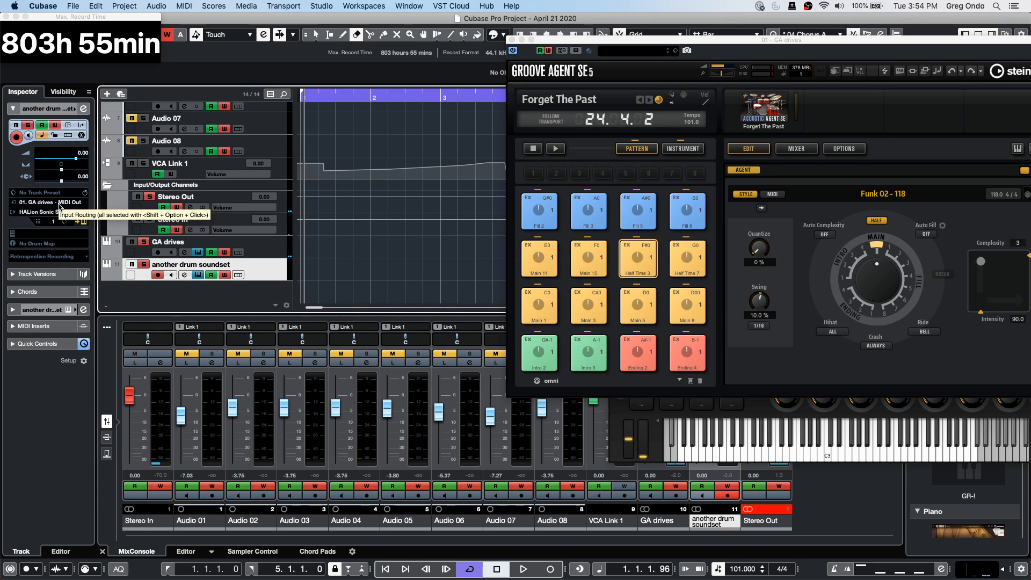
{"action": "left_click", "coordinate": [553, 149]}
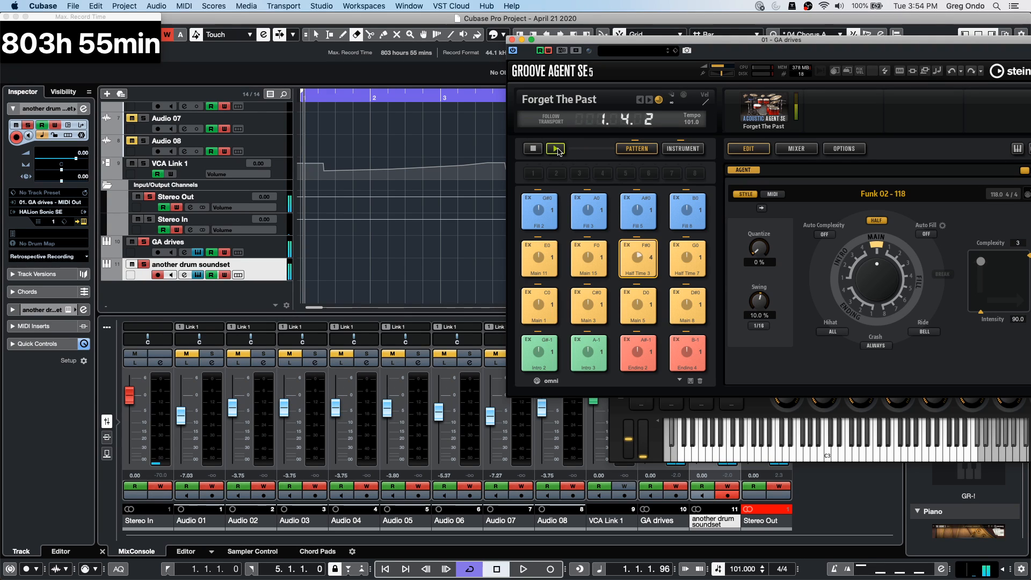
- Switch to the Main 1 pattern, turn on half-time playback and set Auto Fill to 2
{"action": "left_click", "coordinate": [537, 302]}
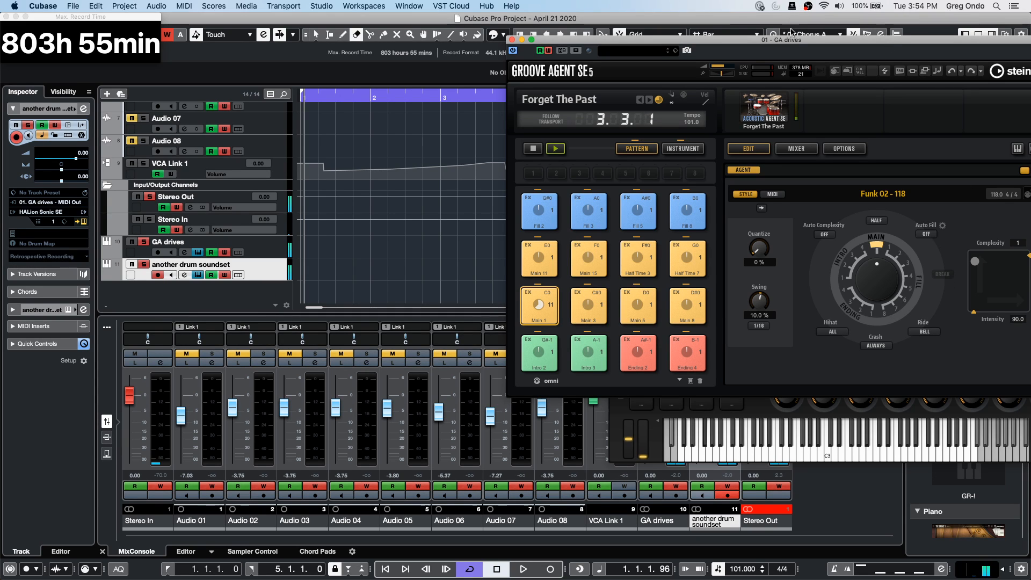
{"action": "left_click_drag", "start_coordinate": [787, 39], "coordinate": [634, 16]}
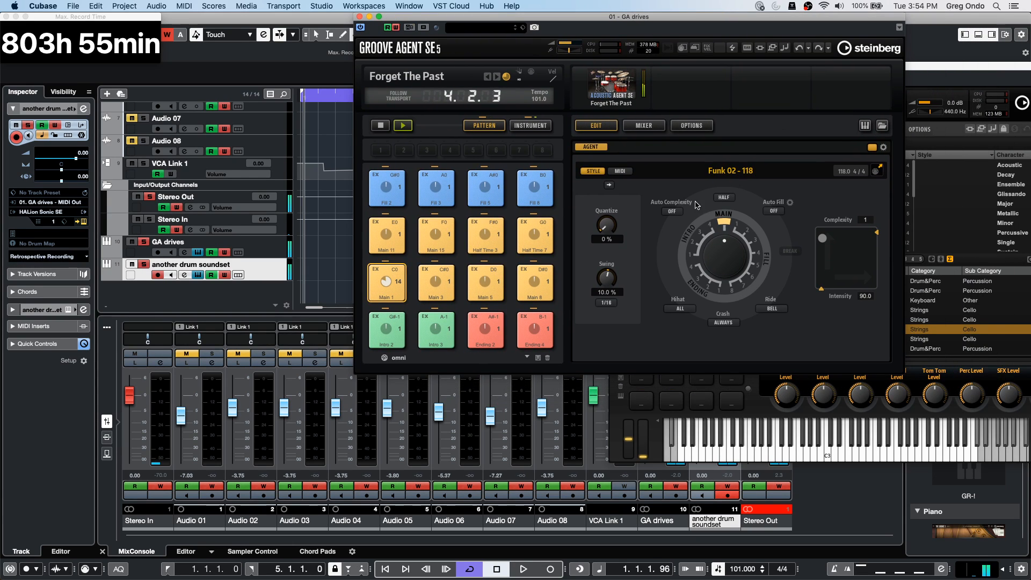
{"action": "left_click", "coordinate": [720, 199]}
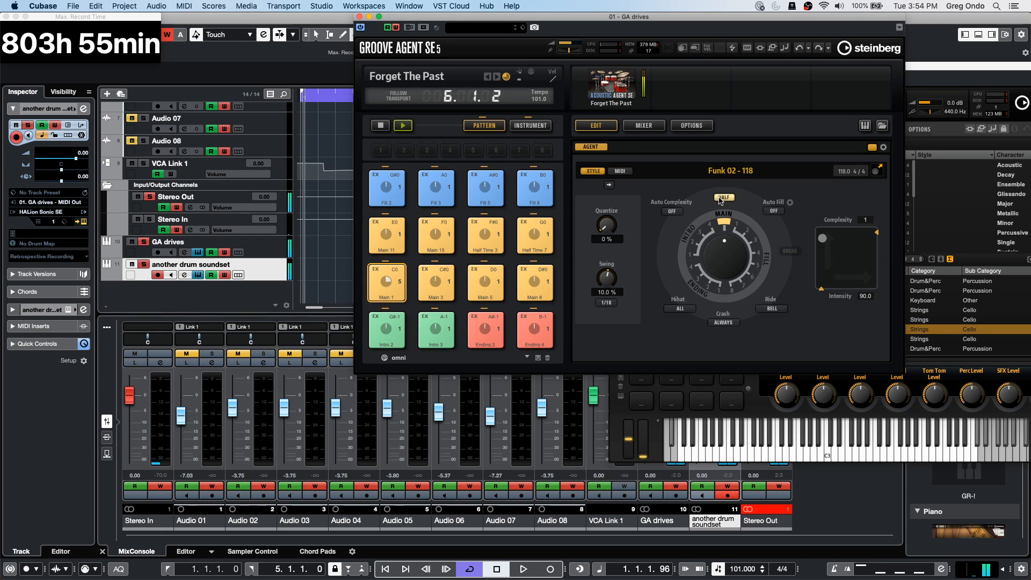
{"action": "left_click", "coordinate": [773, 210]}
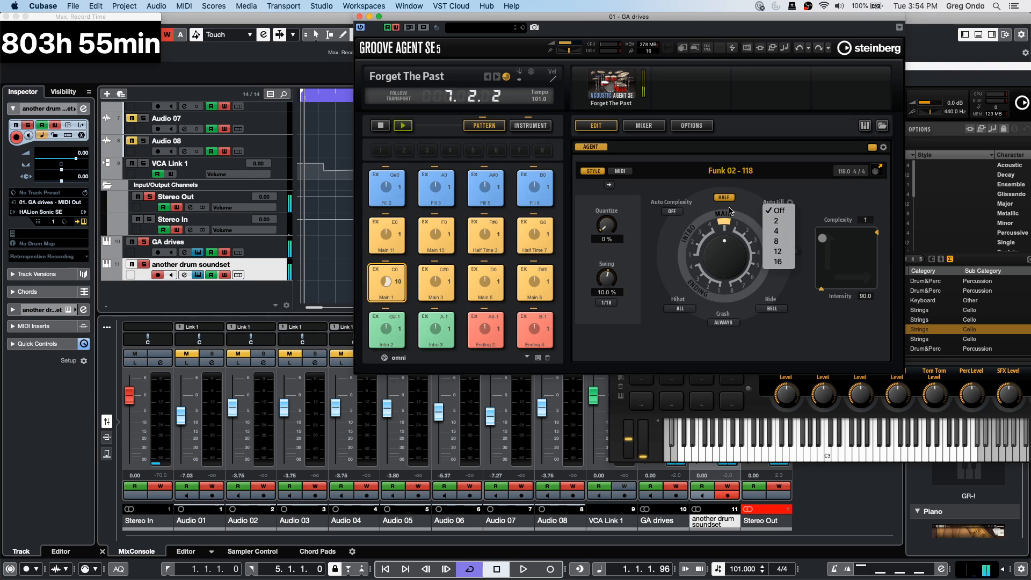
{"action": "left_click", "coordinate": [785, 220]}
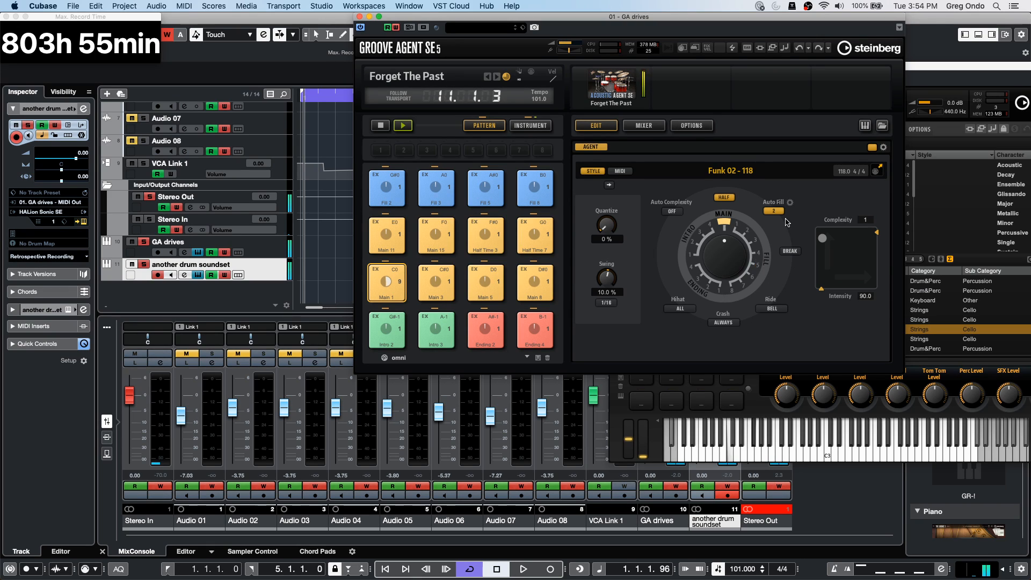
- Close the Groove Agent SE window, bring up the GA drives channel settings, and reopen that track's instrument
{"action": "left_click", "coordinate": [359, 17]}
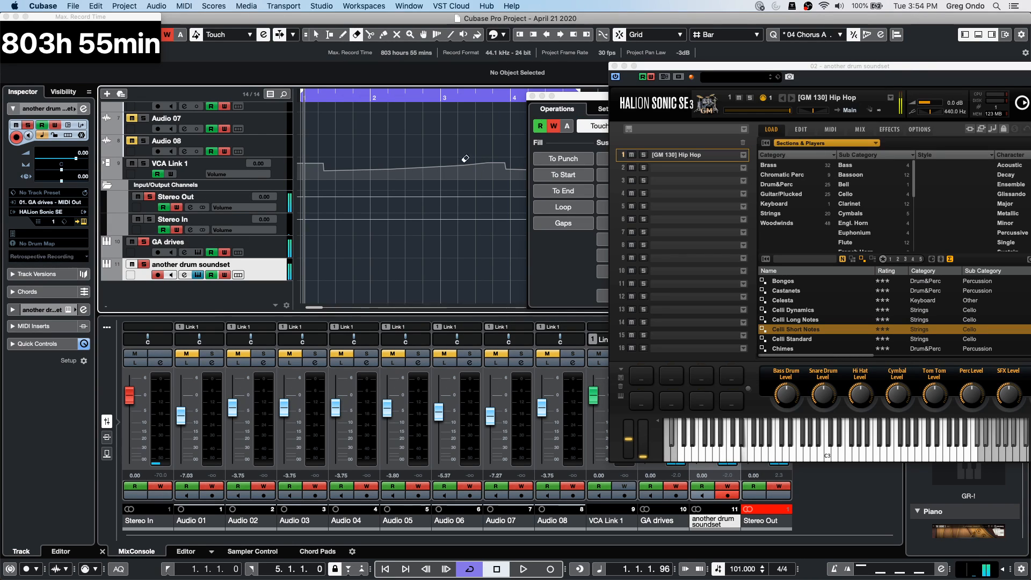
{"action": "left_click", "coordinate": [280, 253]}
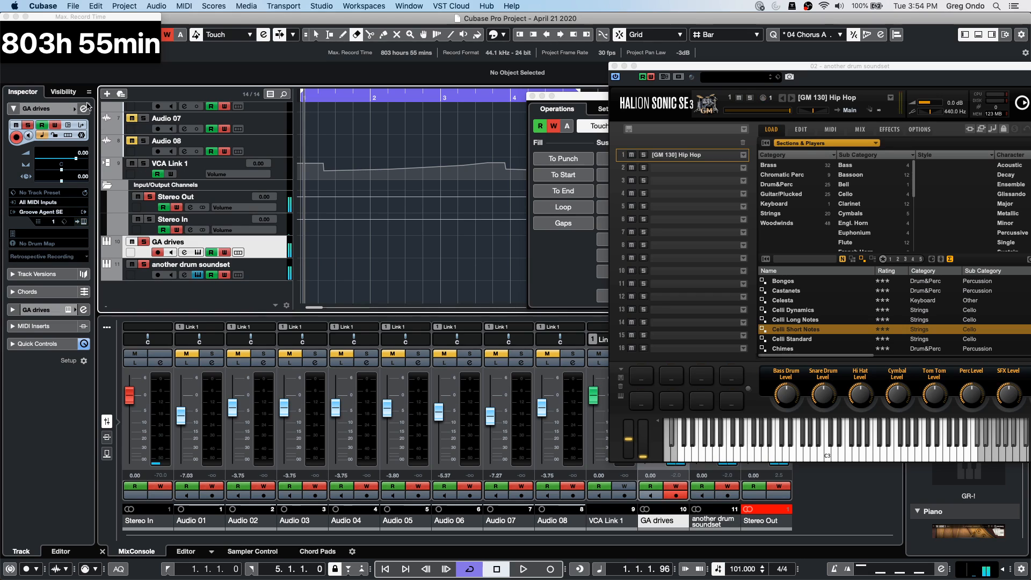
{"action": "left_click", "coordinate": [84, 109]}
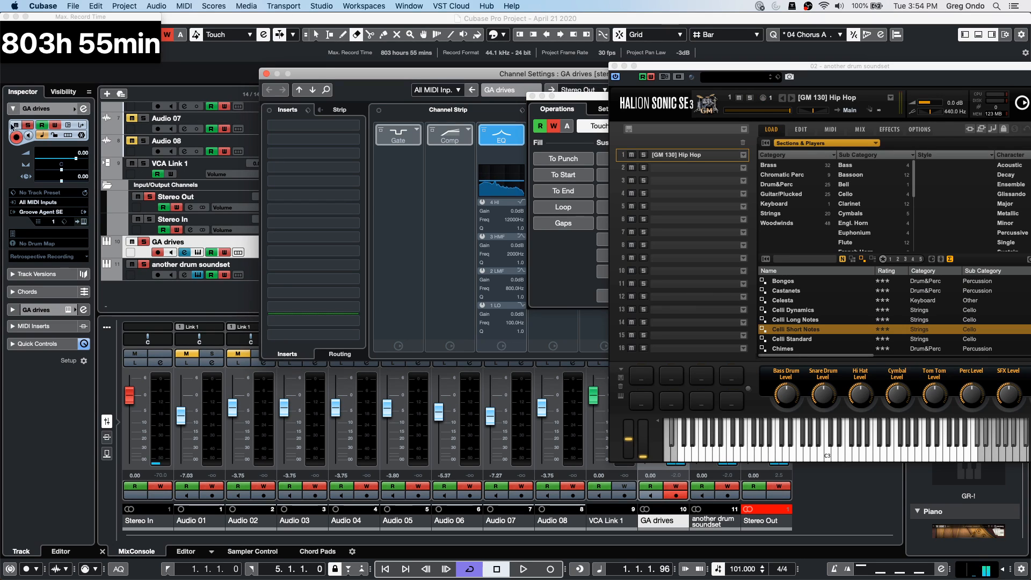
{"action": "left_click", "coordinate": [84, 223]}
{"action": "left_click", "coordinate": [85, 222]}
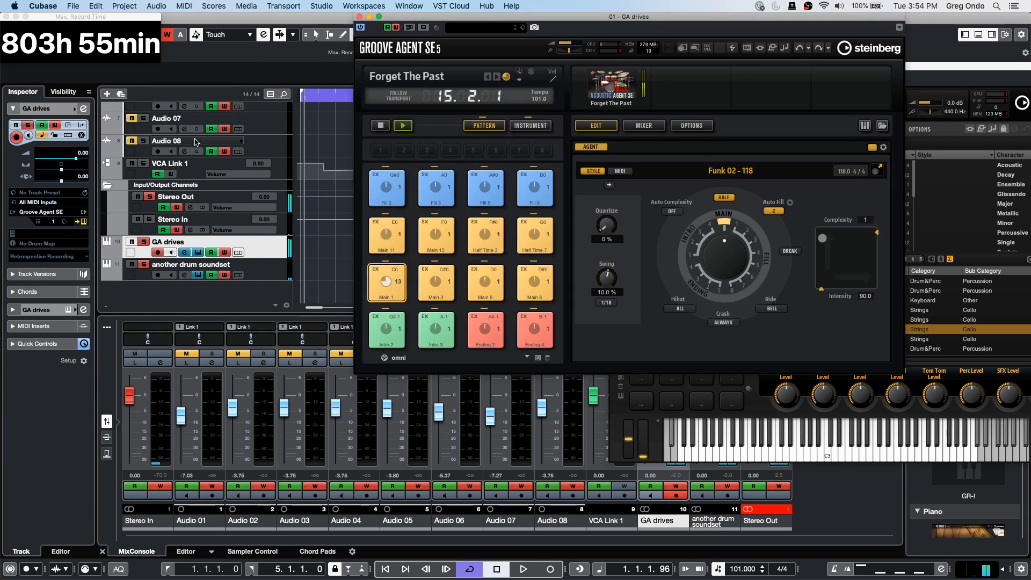
- Stop the Groove Agent pattern and open the VST Plug-in Manager in place of the Groove Agent SE window
{"action": "left_click", "coordinate": [380, 127]}
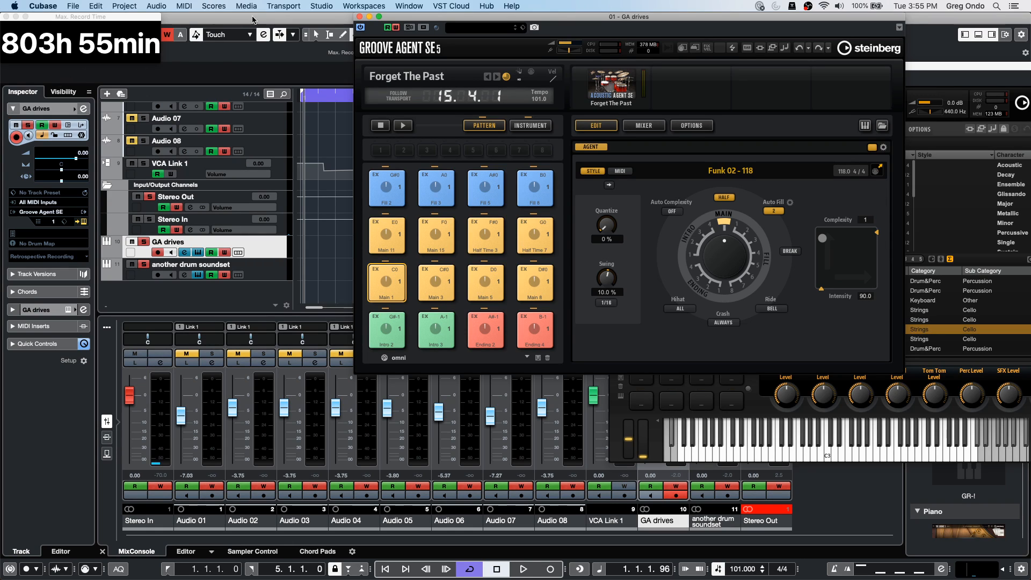
{"action": "left_click", "coordinate": [321, 6]}
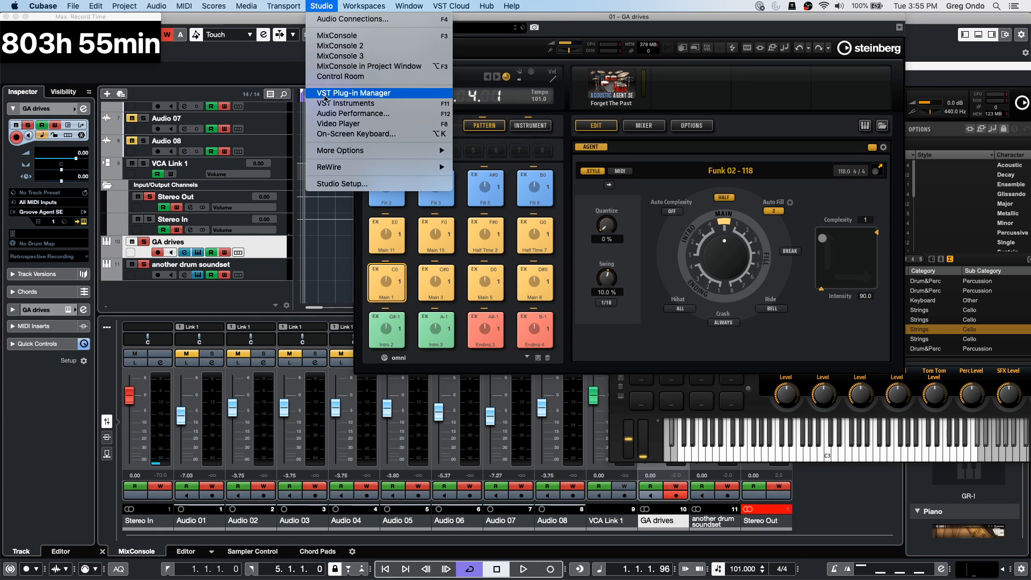
{"action": "left_click", "coordinate": [344, 93]}
{"action": "left_click_drag", "start_coordinate": [311, 73], "coordinate": [58, 118]}
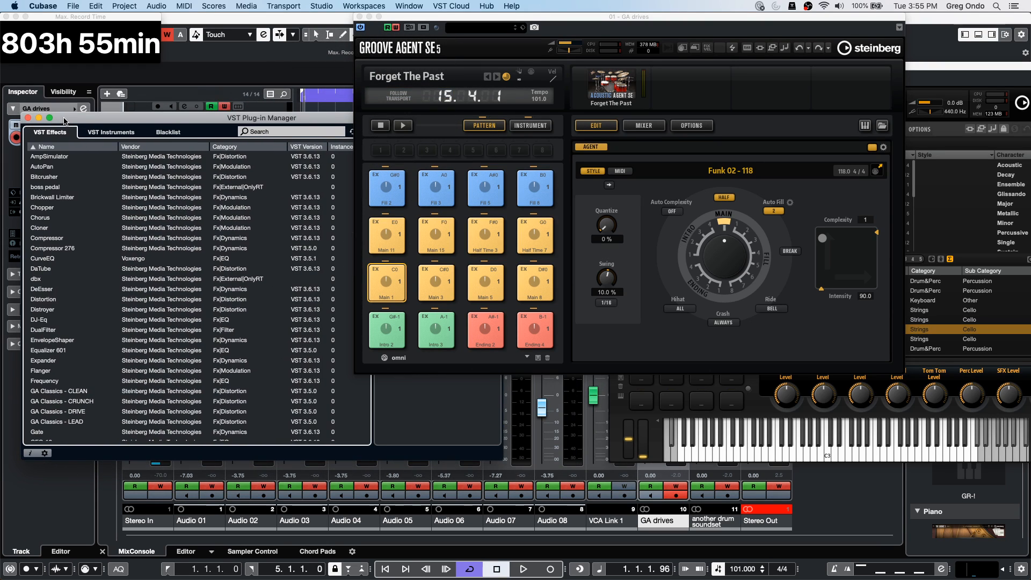
{"action": "left_click", "coordinate": [359, 17]}
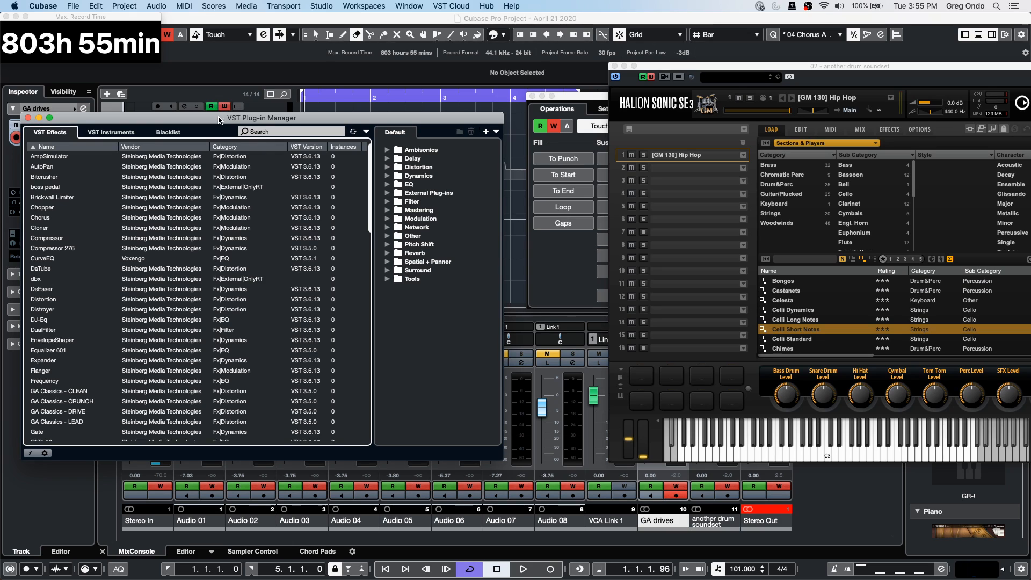
{"action": "left_click_drag", "start_coordinate": [217, 113], "coordinate": [288, 61]}
- Look up VST Connect PRO in the Plug-in Manager's list of VST effects, and close the manager
{"action": "scroll", "coordinate": [204, 216], "scroll_direction": "down", "scroll_amount": 15}
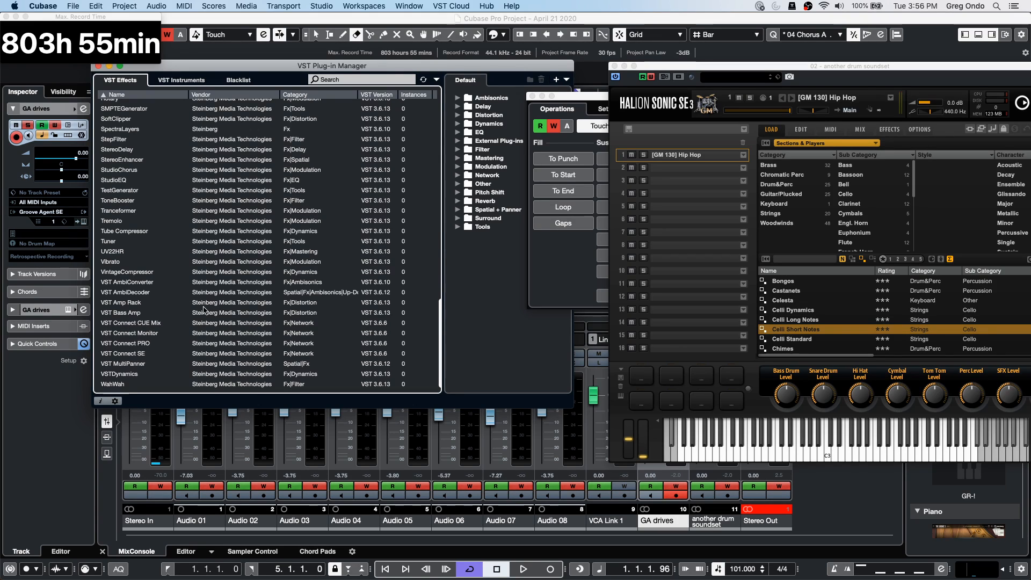
{"action": "left_click", "coordinate": [139, 346]}
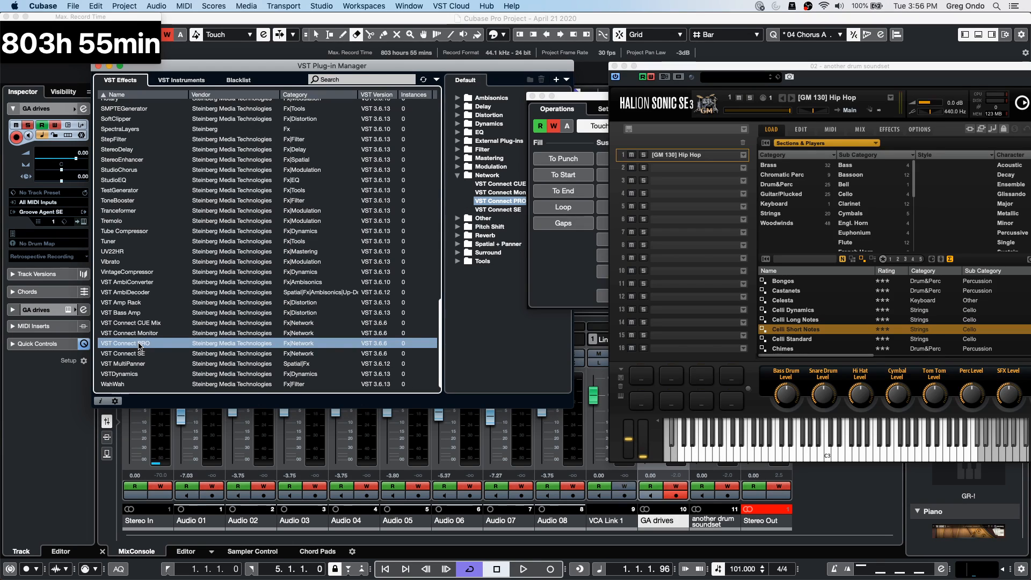
{"action": "right_click", "coordinate": [139, 347]}
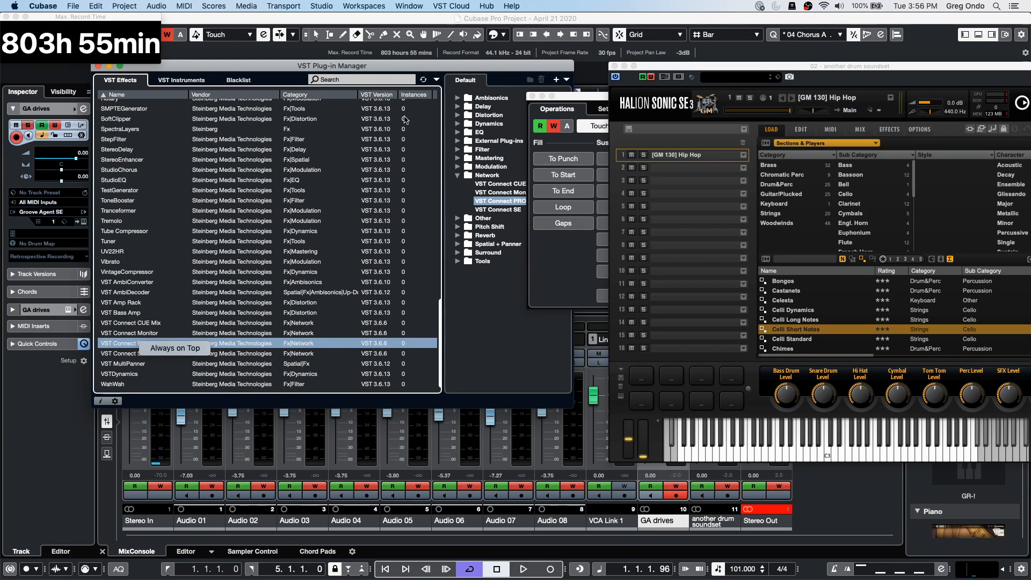
{"action": "left_click", "coordinate": [249, 342]}
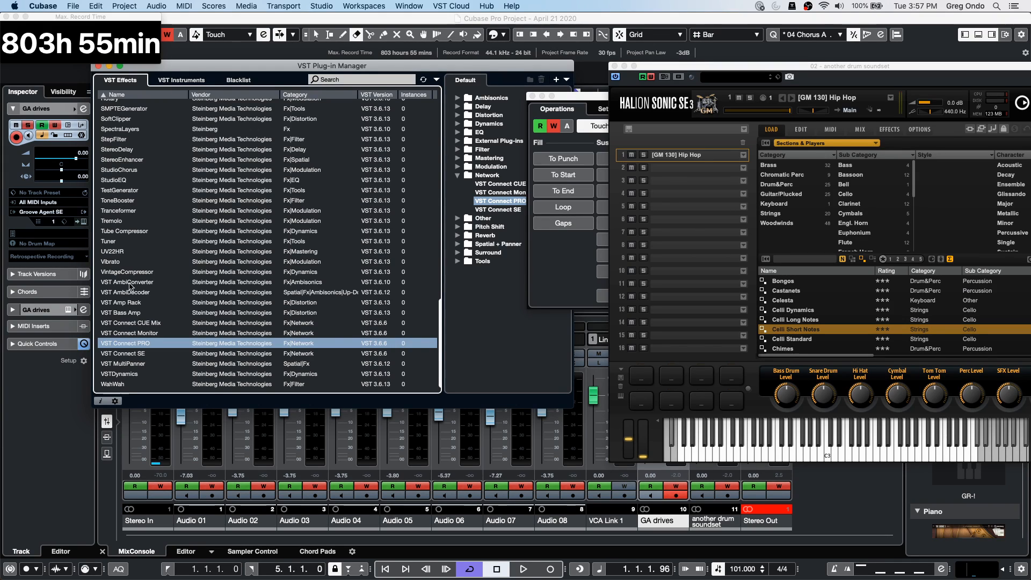
{"action": "left_click", "coordinate": [7, 17]}
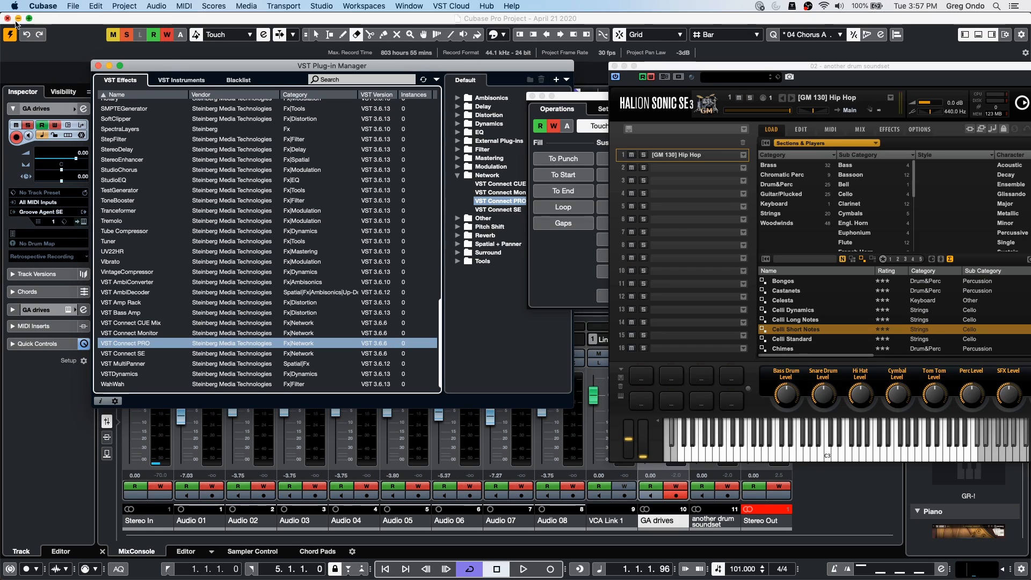
{"action": "left_click", "coordinate": [98, 65]}
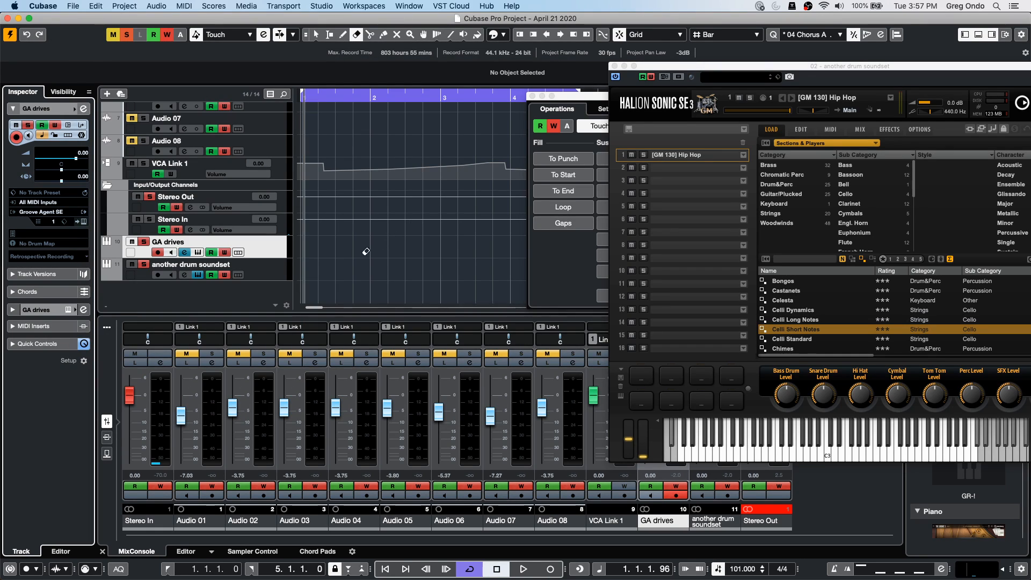
- Add one instrument track that uses HALion Sonic SE with its audio output on Stereo Out
{"action": "right_click", "coordinate": [257, 294]}
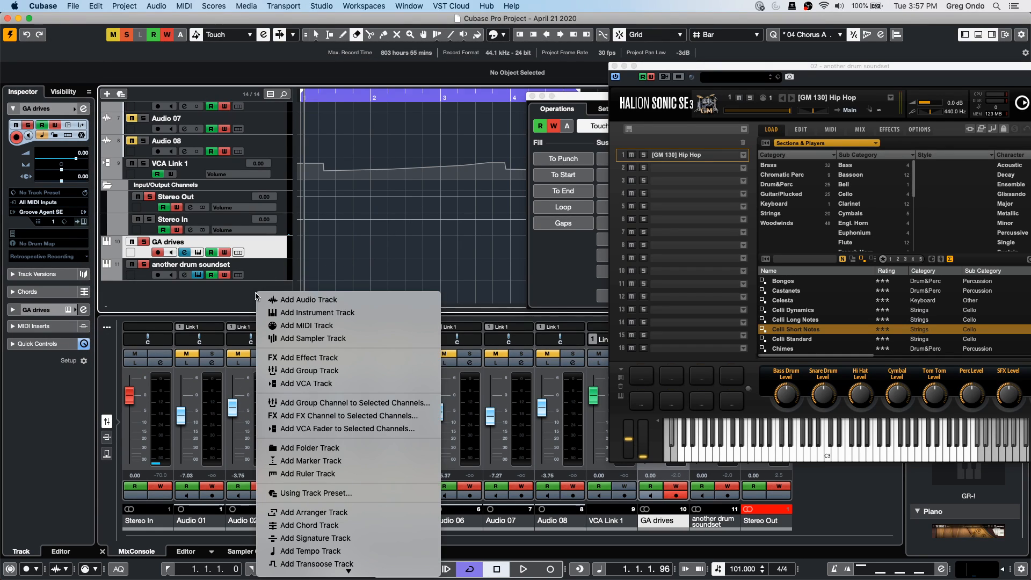
{"action": "left_click", "coordinate": [315, 314]}
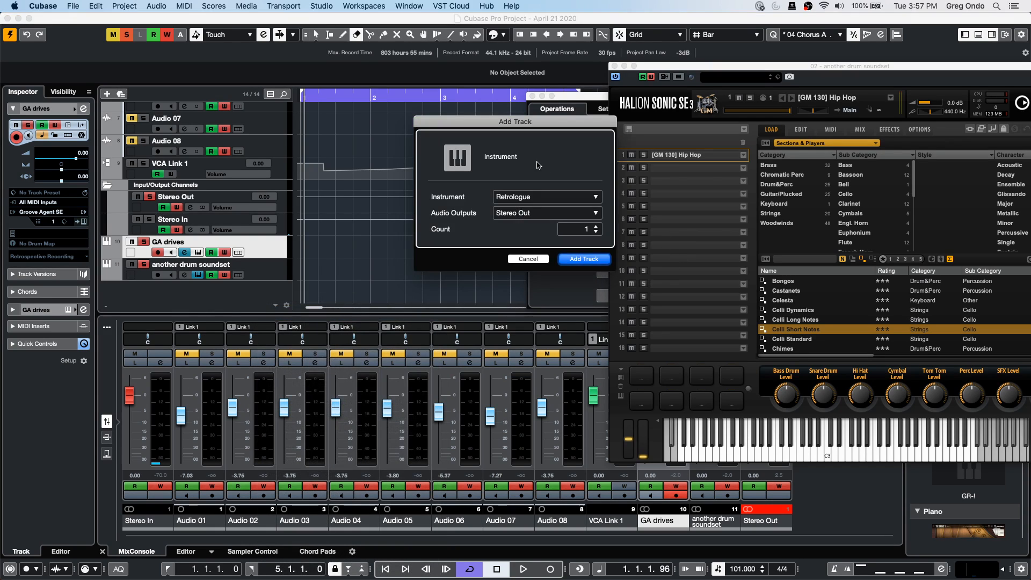
{"action": "left_click", "coordinate": [523, 197]}
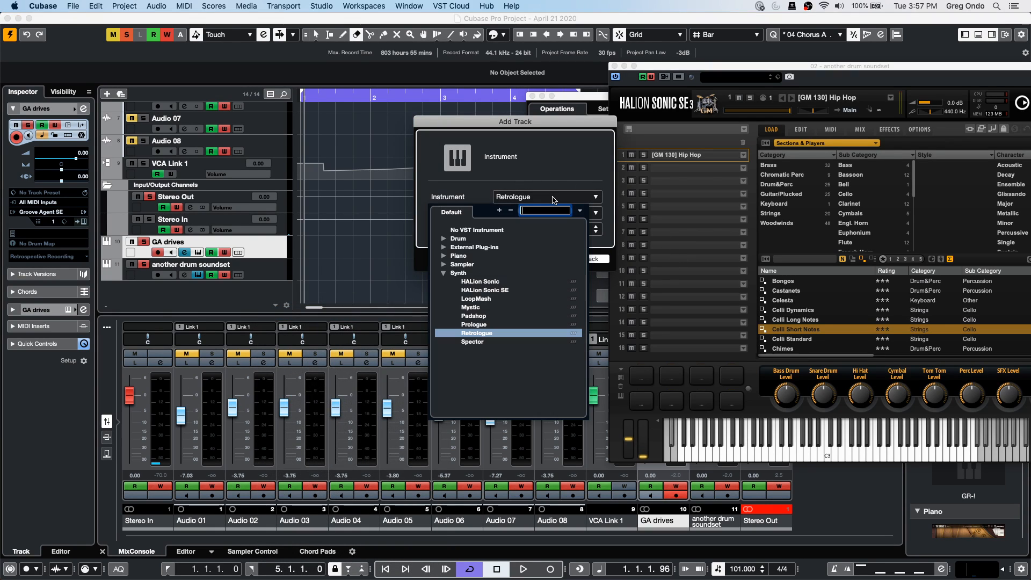
{"action": "left_click", "coordinate": [500, 293]}
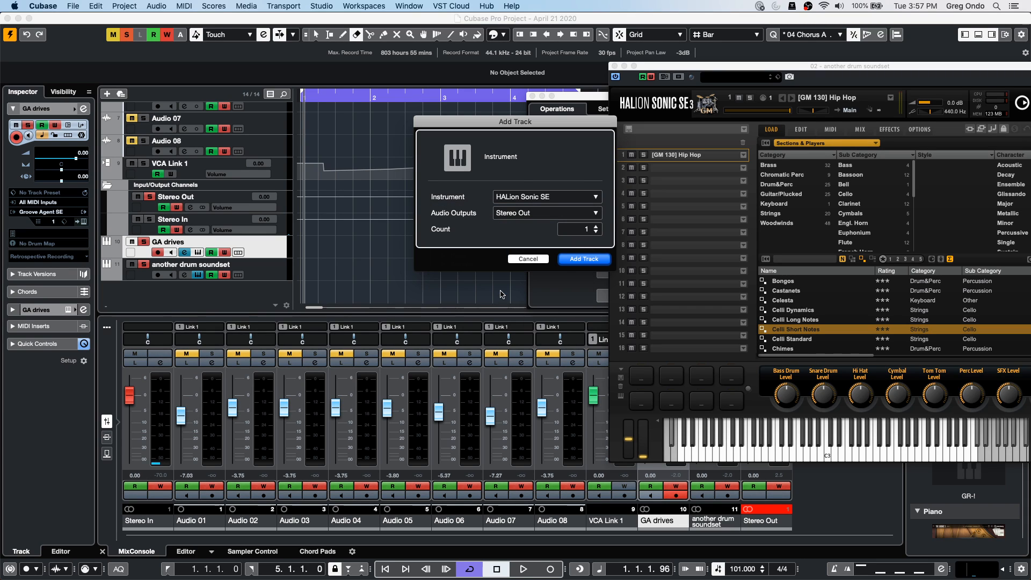
{"action": "left_click", "coordinate": [587, 261]}
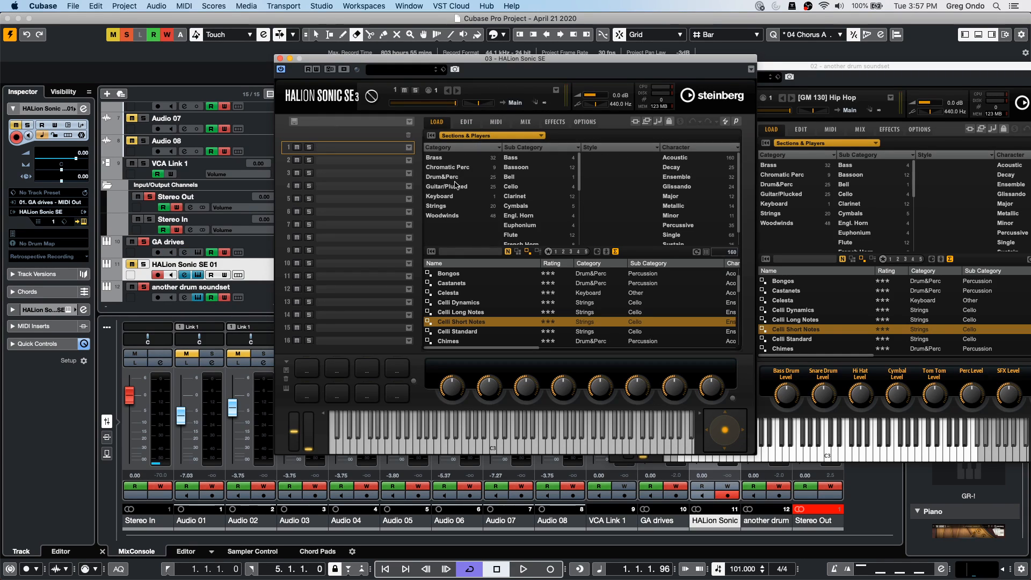
- Switch the HALion Sonic SE browser to all instrument sets and load the Celesta program
{"action": "left_click", "coordinate": [487, 135]}
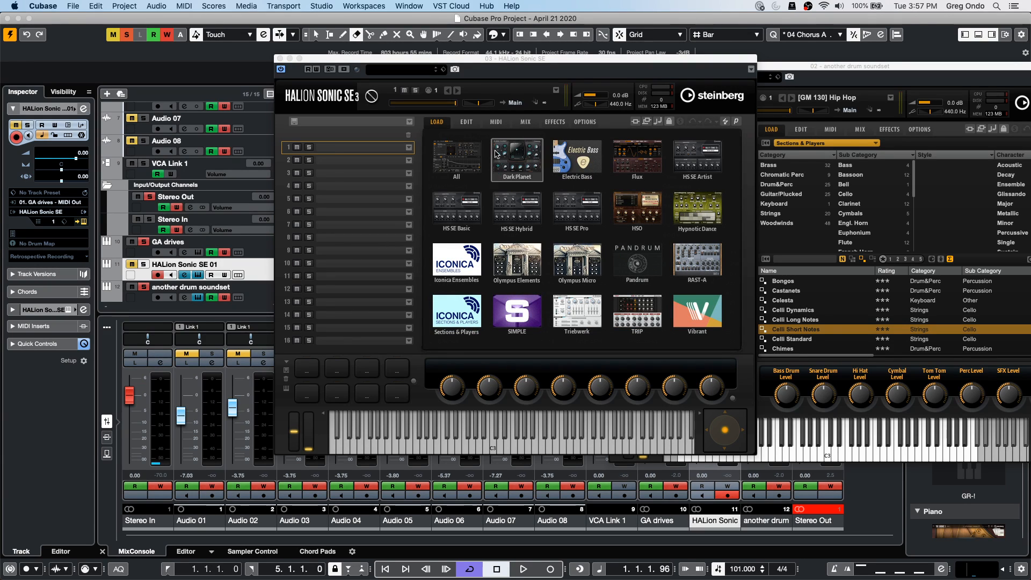
{"action": "left_click", "coordinate": [462, 159]}
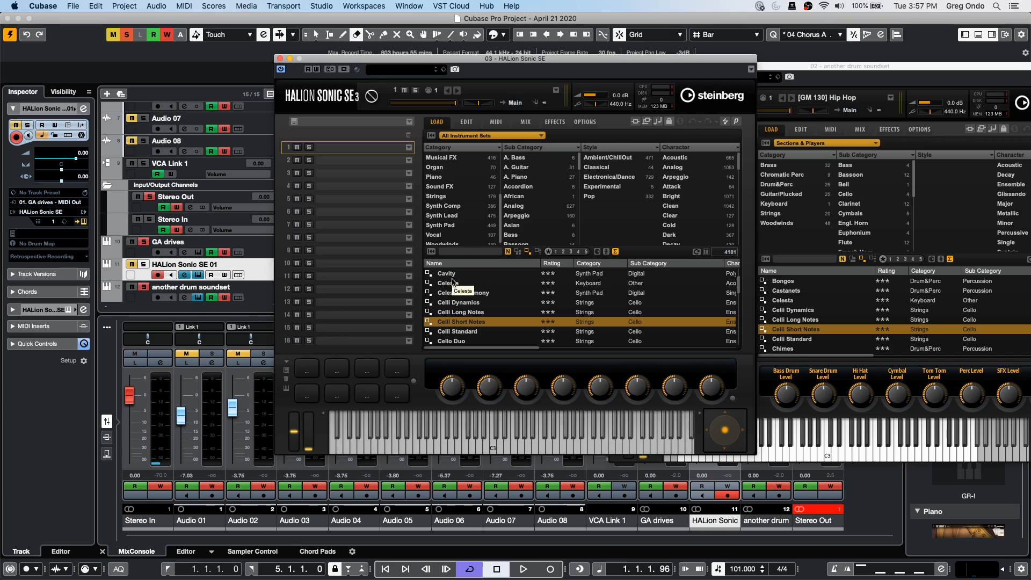
{"action": "left_click", "coordinate": [474, 283]}
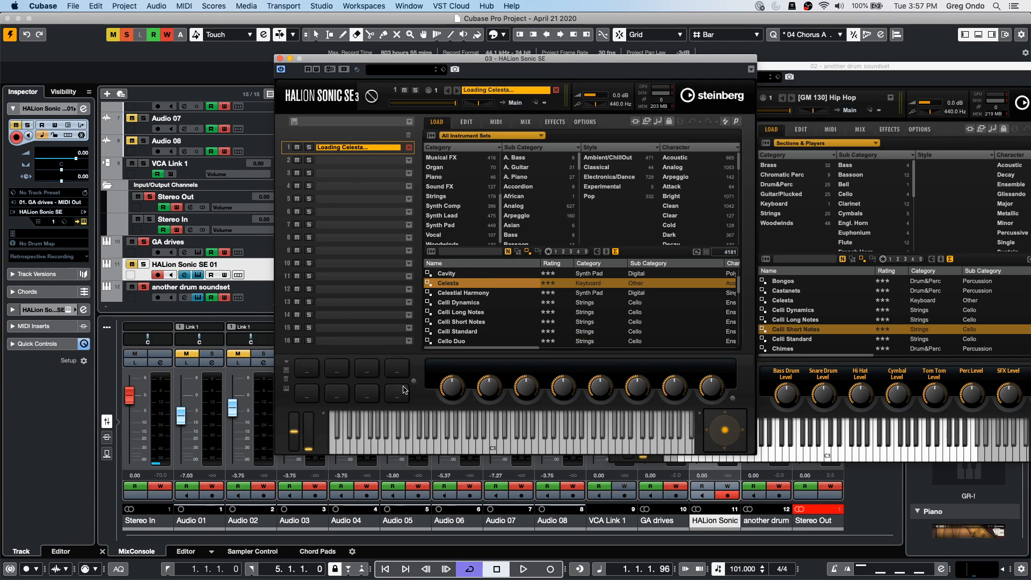
- Deactivate all solo states and audition the Celesta with a few notes on the instrument's keyboard
{"action": "left_click", "coordinate": [508, 449]}
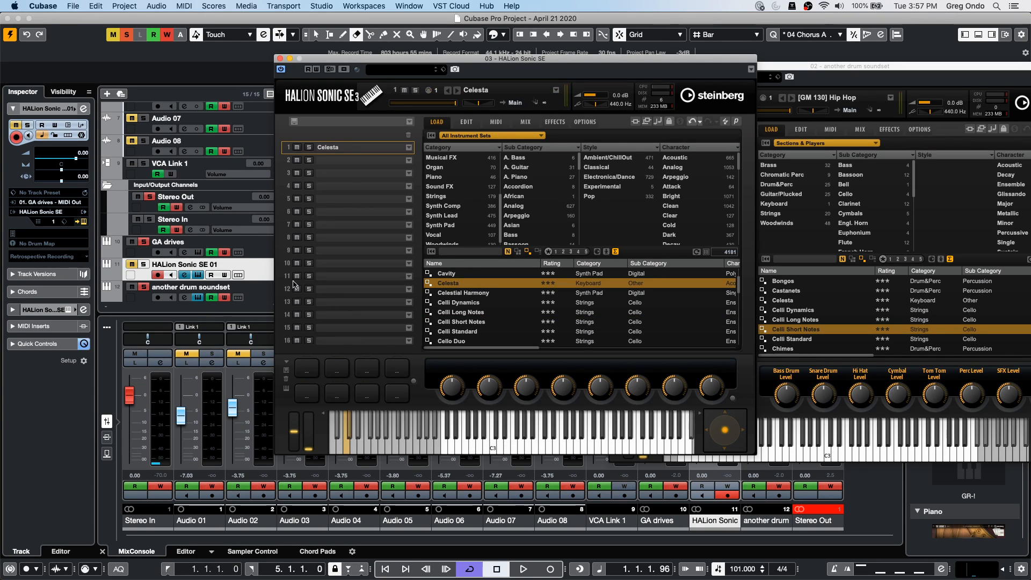
{"action": "left_click", "coordinate": [126, 34]}
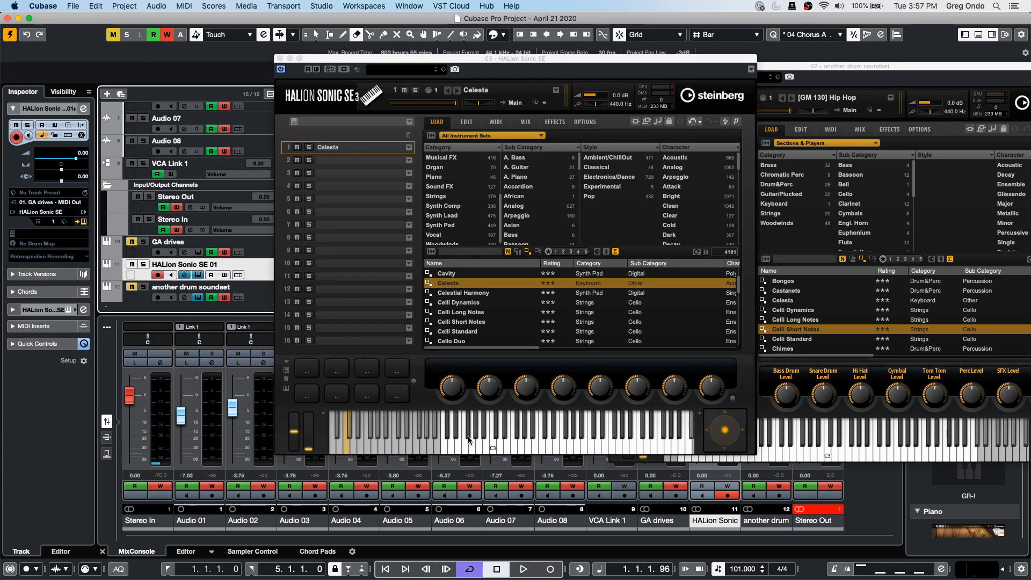
{"action": "left_click", "coordinate": [485, 449]}
{"action": "left_click", "coordinate": [536, 443]}
- Move the instrument window aside and draw a MIDI part on the HALion Sonic SE 01 track from bar 1 to bar 7
{"action": "left_click_drag", "start_coordinate": [386, 58], "coordinate": [624, 58]}
{"action": "left_click", "coordinate": [325, 269]}
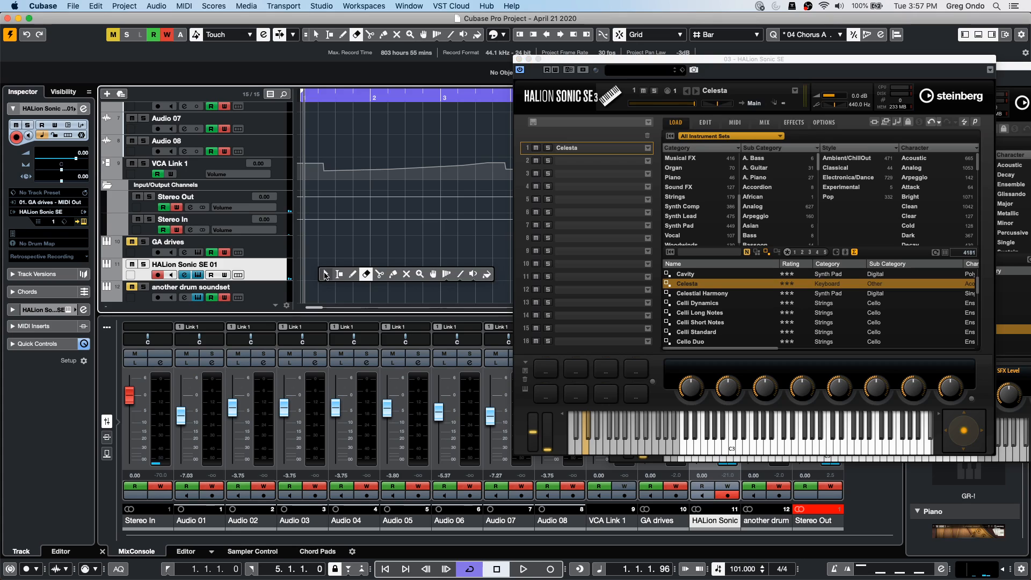
{"action": "key", "text": "8"}
{"action": "left_click_drag", "start_coordinate": [734, 281], "coordinate": [734, 281]}
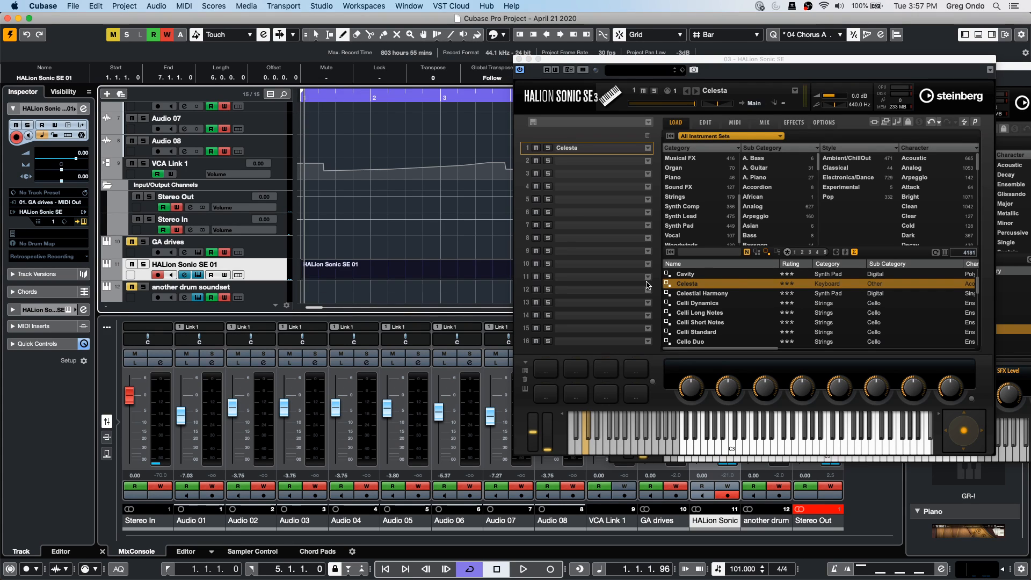
{"action": "right_click", "coordinate": [390, 268]}
{"action": "left_click", "coordinate": [391, 268]}
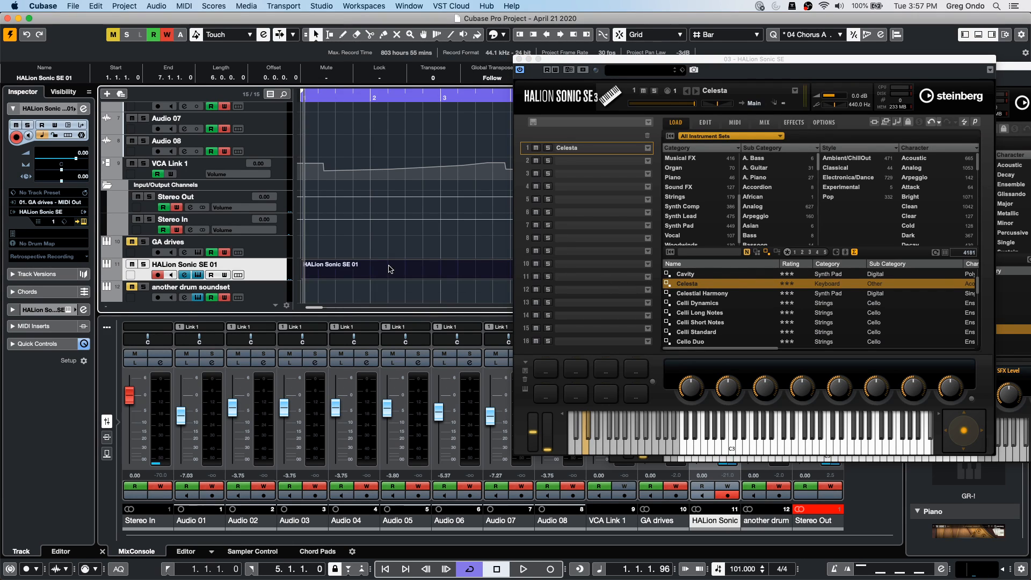
- Open the HALion Sonic SE 01 part for note editing and draw eight notes of varying pitch within its first three bars
{"action": "double_click", "coordinate": [390, 269]}
{"action": "right_click", "coordinate": [358, 422]}
{"action": "left_click", "coordinate": [384, 420]}
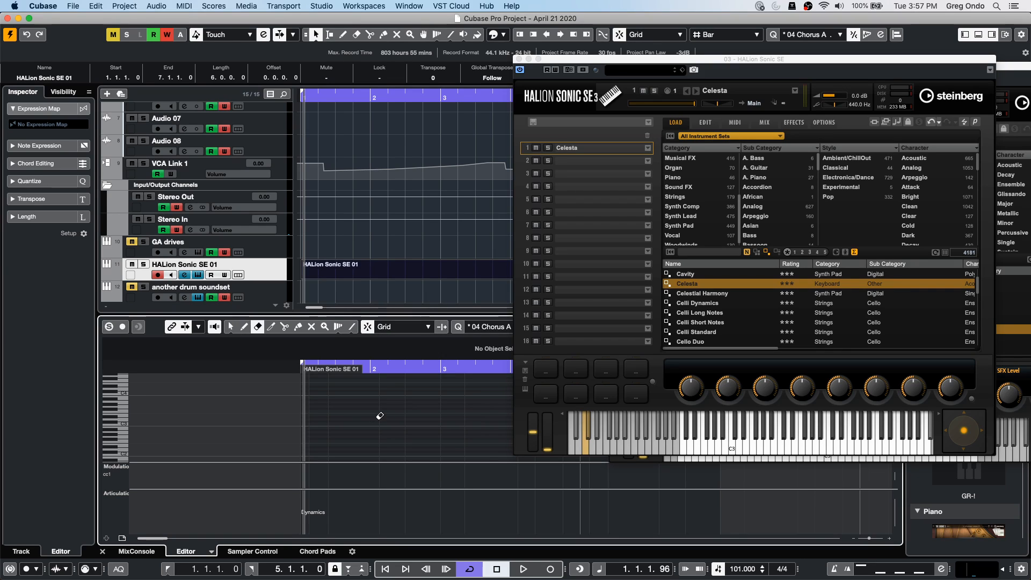
{"action": "right_click", "coordinate": [399, 423]}
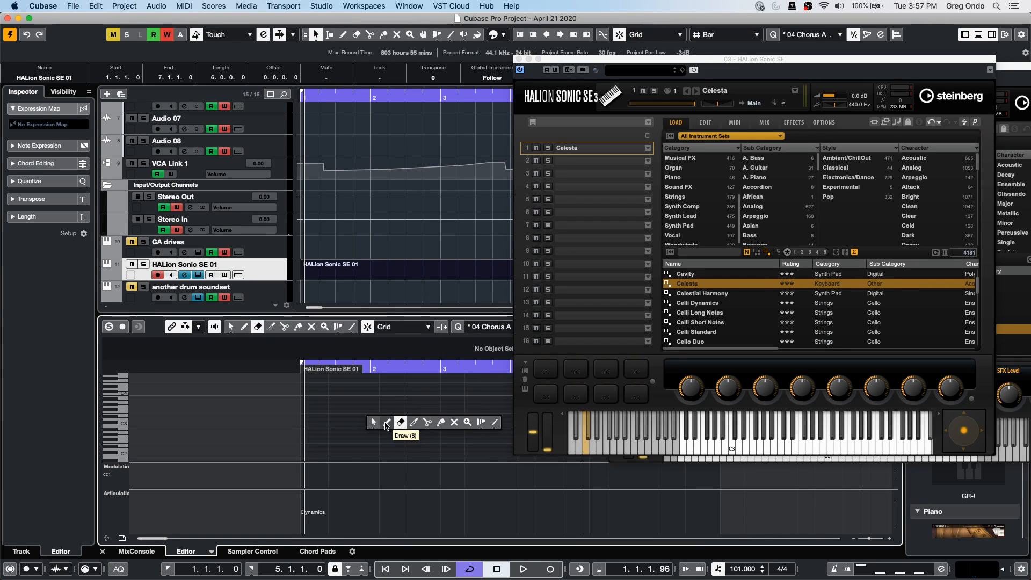
{"action": "left_click", "coordinate": [387, 423]}
{"action": "left_click_drag", "start_coordinate": [333, 423], "coordinate": [371, 423]}
{"action": "left_click", "coordinate": [392, 406]}
{"action": "left_click", "coordinate": [400, 423]}
{"action": "left_click", "coordinate": [416, 415]}
{"action": "left_click", "coordinate": [432, 430]}
{"action": "left_click", "coordinate": [445, 411]}
{"action": "left_click", "coordinate": [447, 440]}
{"action": "left_click_drag", "start_coordinate": [450, 415], "coordinate": [464, 415]}
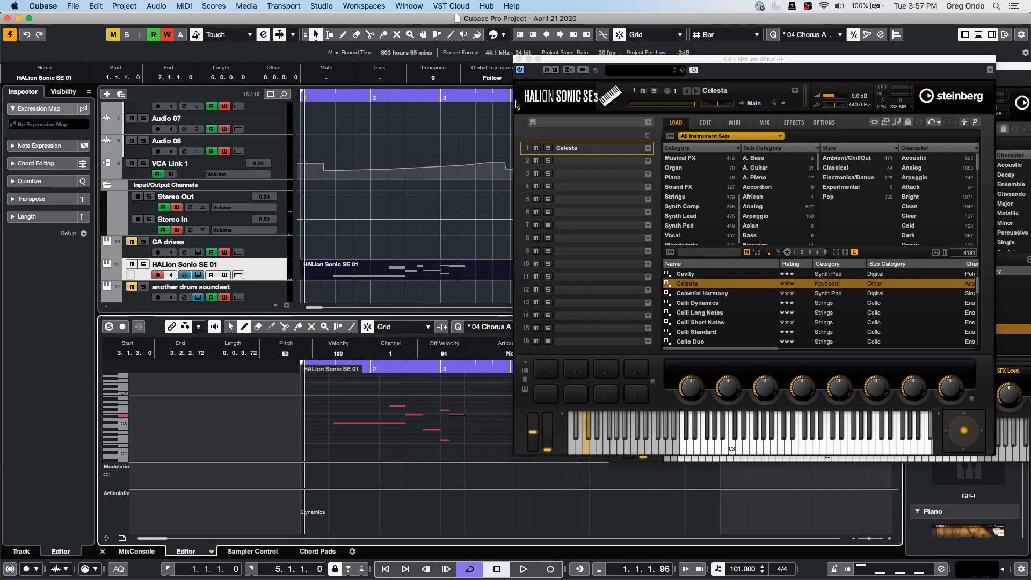
- Close both HALion Sonic SE windows and the Automation Panel, and open the Key Editor in a separate window
{"action": "left_click", "coordinate": [519, 60]}
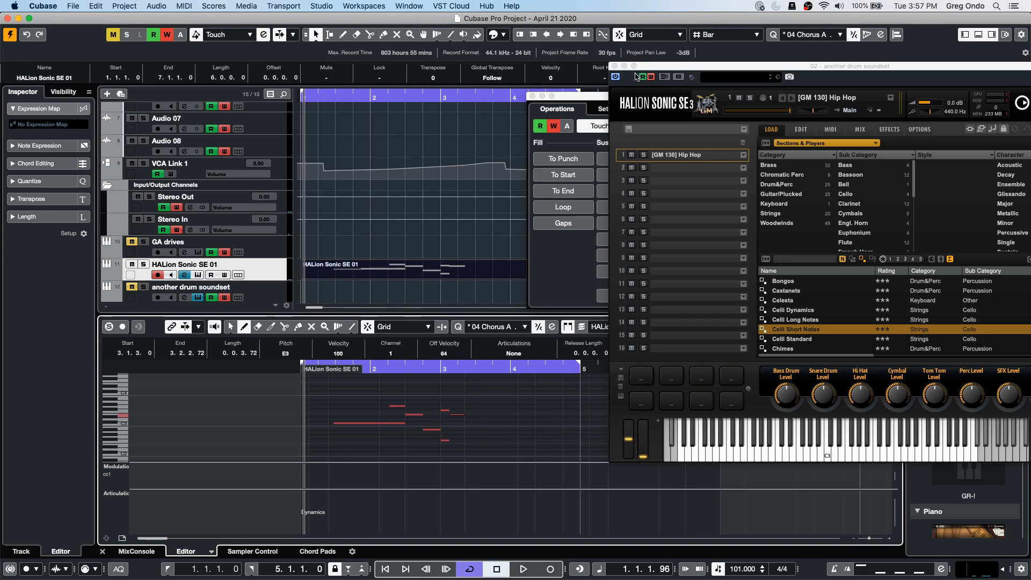
{"action": "left_click", "coordinate": [615, 65]}
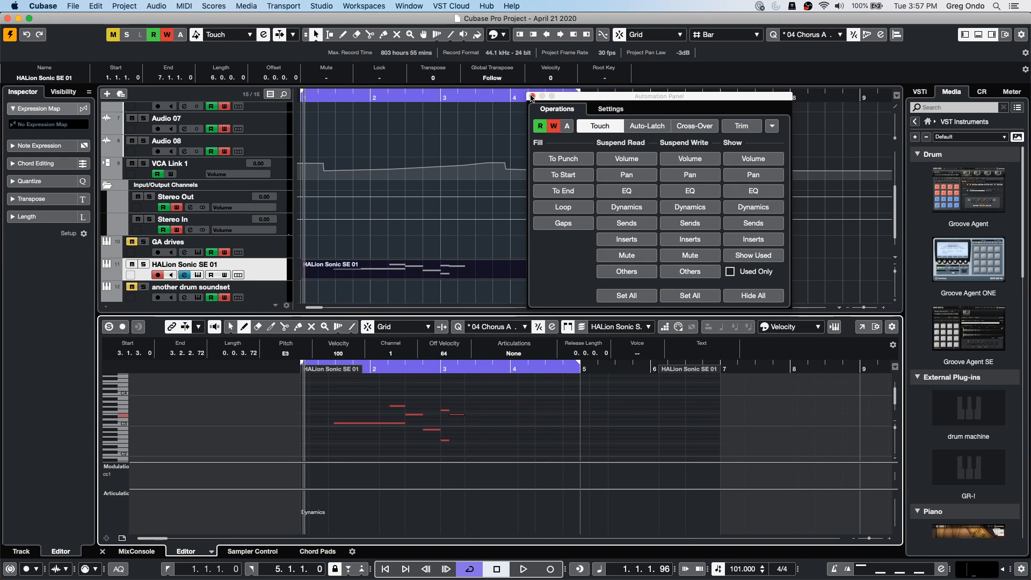
{"action": "left_click", "coordinate": [532, 96]}
{"action": "left_click", "coordinate": [861, 326]}
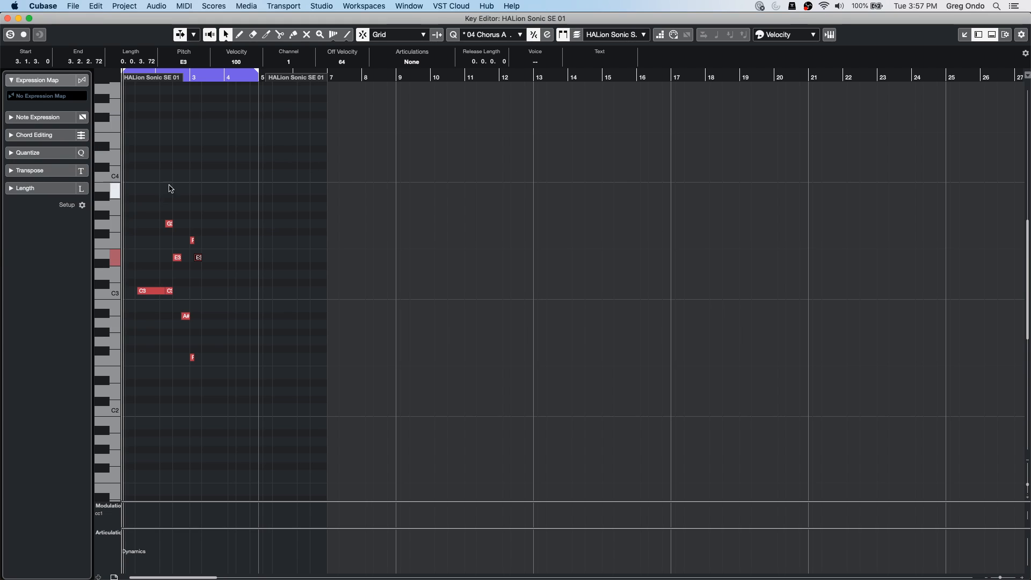
- Select all the drawn notes and transpose them up five semitones, bringing the long first note to F3
{"action": "left_click_drag", "start_coordinate": [144, 203], "coordinate": [243, 396]}
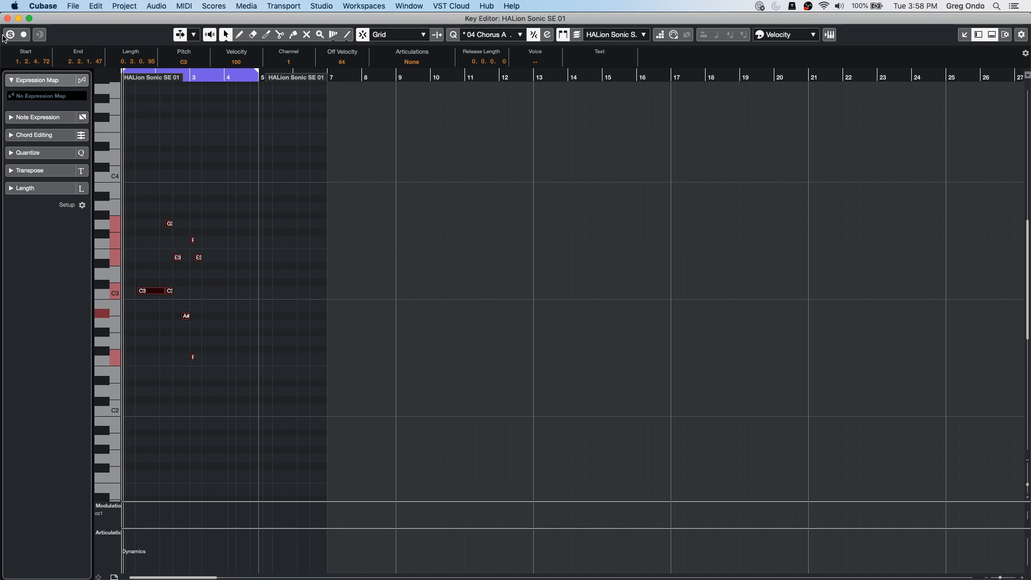
{"action": "mouse_move", "coordinate": [144, 290]}
{"action": "left_mouse_down"}
{"action": "mouse_move", "coordinate": [155, 245]}
{"action": "mouse_move", "coordinate": [152, 293]}
{"action": "mouse_move", "coordinate": [153, 243]}
{"action": "mouse_move", "coordinate": [156, 294]}
{"action": "left_mouse_up"}
{"action": "key", "text": "Up"}
{"action": "key", "text": "Up"}
{"action": "key", "text": "Up"}
{"action": "key", "text": "Up"}
{"action": "key", "text": "Up"}
{"action": "key", "text": "Up"}
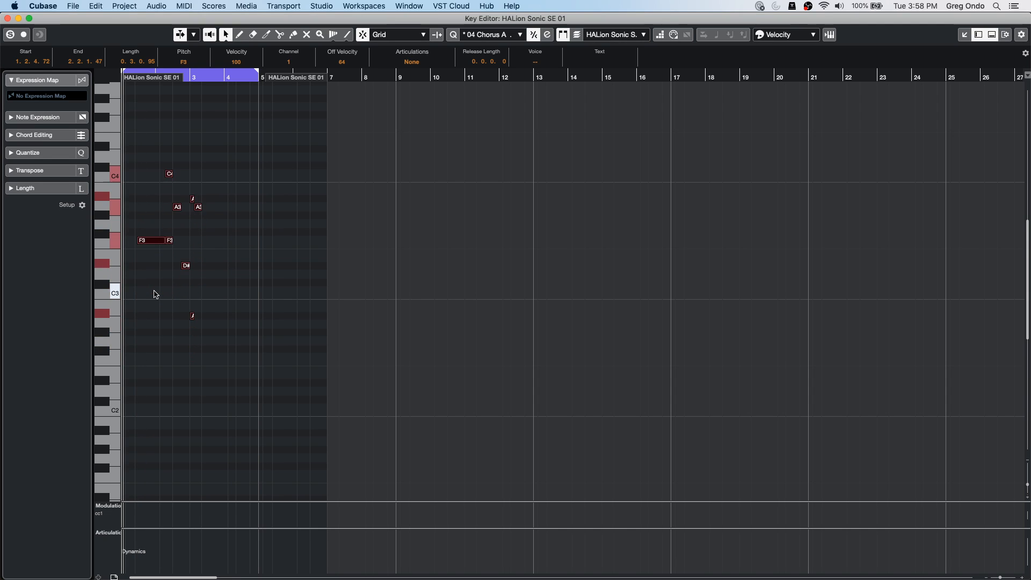
- Transpose the selected notes repeatedly up and down in semitone steps, finishing with the long first note at C#3
{"action": "key", "text": "Down"}
{"action": "key", "text": "Down"}
{"action": "key", "text": "Down"}
{"action": "key", "text": "Down"}
{"action": "key", "text": "Down"}
{"action": "key", "text": "Down"}
{"action": "key", "text": "Down"}
{"action": "key", "text": "Up"}
{"action": "key", "text": "Up"}
{"action": "key", "text": "Up"}
{"action": "key", "text": "Up"}
{"action": "key", "text": "Up"}
{"action": "key", "text": "Up"}
{"action": "key", "text": "Up"}
{"action": "key", "text": "Up"}
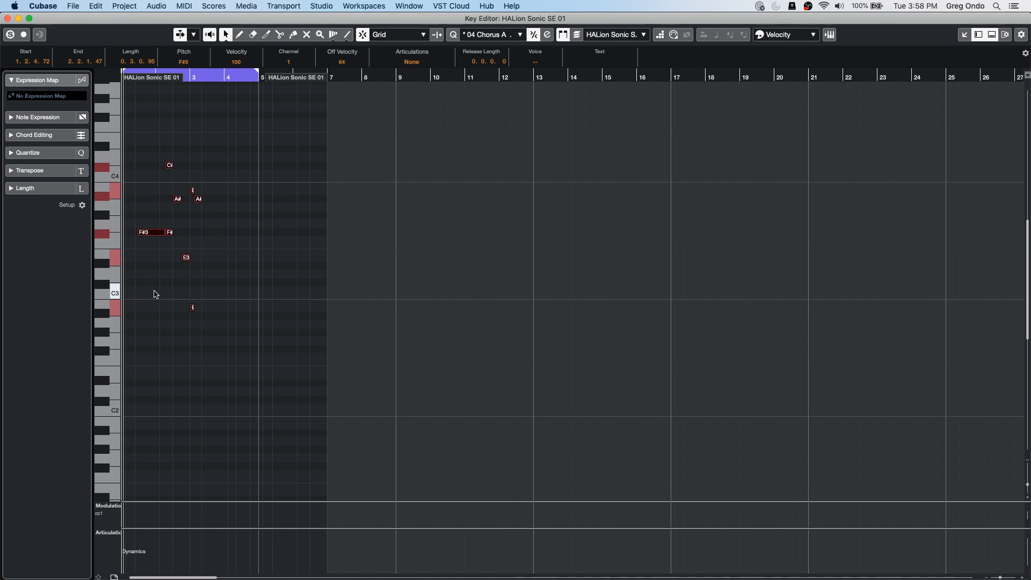
{"action": "key", "text": "Down"}
{"action": "key", "text": "Down"}
{"action": "key", "text": "Down"}
{"action": "key", "text": "Down"}
{"action": "key", "text": "Down"}
{"action": "key", "text": "Down"}
{"action": "key", "text": "Down"}
{"action": "key", "text": "Down"}
{"action": "key", "text": "Up"}
{"action": "key", "text": "Up"}
{"action": "key", "text": "Up"}
{"action": "key", "text": "Up"}
{"action": "key", "text": "Up"}
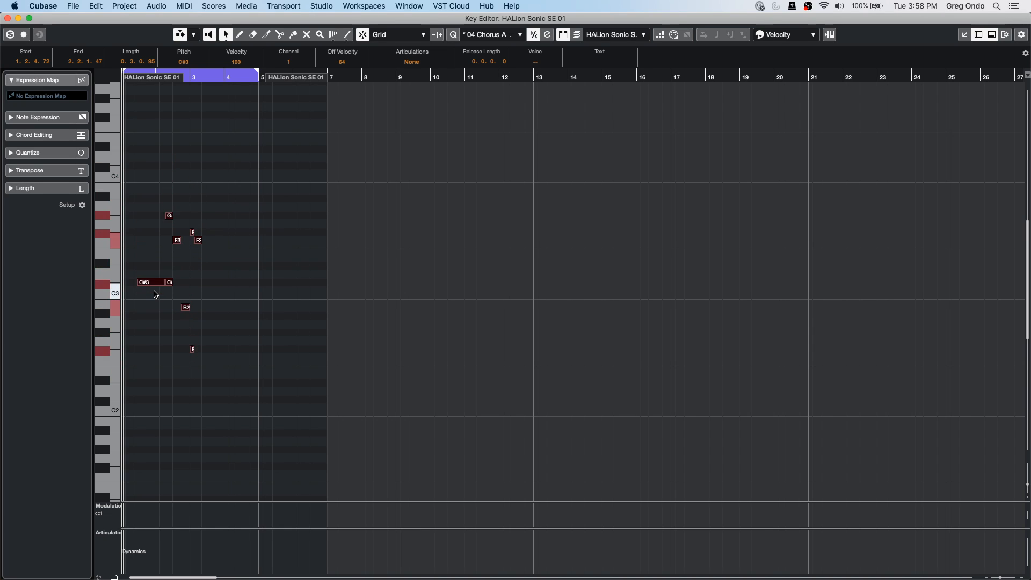
{"action": "key", "text": "Up"}
{"action": "key", "text": "Up"}
{"action": "key", "text": "Up"}
{"action": "key", "text": "Up"}
{"action": "key", "text": "Down"}
{"action": "key", "text": "Down"}
{"action": "key", "text": "Down"}
{"action": "key", "text": "Down"}
{"action": "key", "text": "Down"}
{"action": "key", "text": "Down"}
{"action": "key", "text": "Down"}
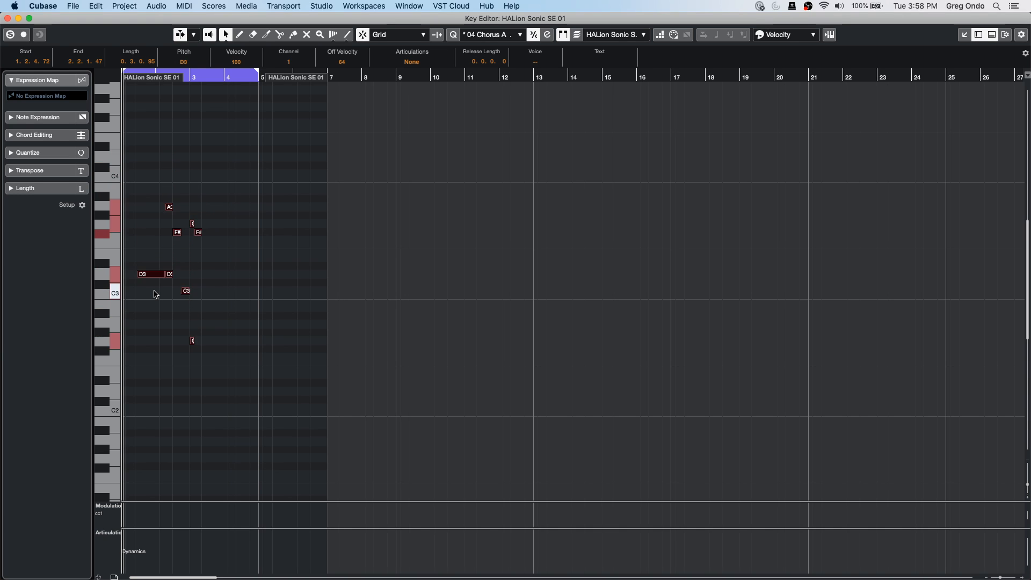
{"action": "mouse_move", "coordinate": [149, 284]}
{"action": "left_mouse_down"}
{"action": "mouse_move", "coordinate": [148, 244]}
{"action": "mouse_move", "coordinate": [150, 287]}
{"action": "left_mouse_up"}
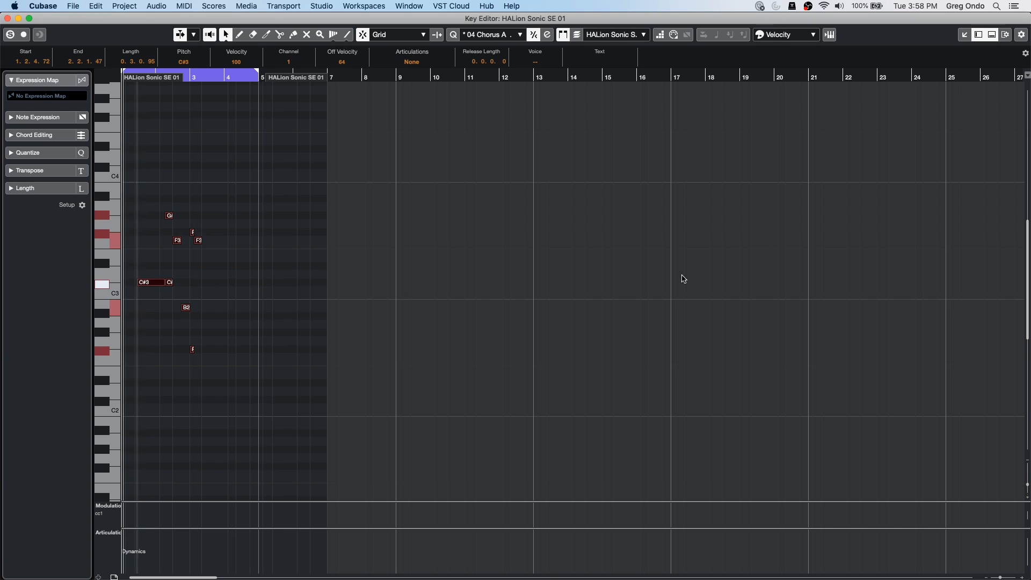
- Check the Acoustic Feedback toolbar option and transpose the selected notes in semitone steps, bringing the long first note to D#3
{"action": "left_click", "coordinate": [1021, 35]}
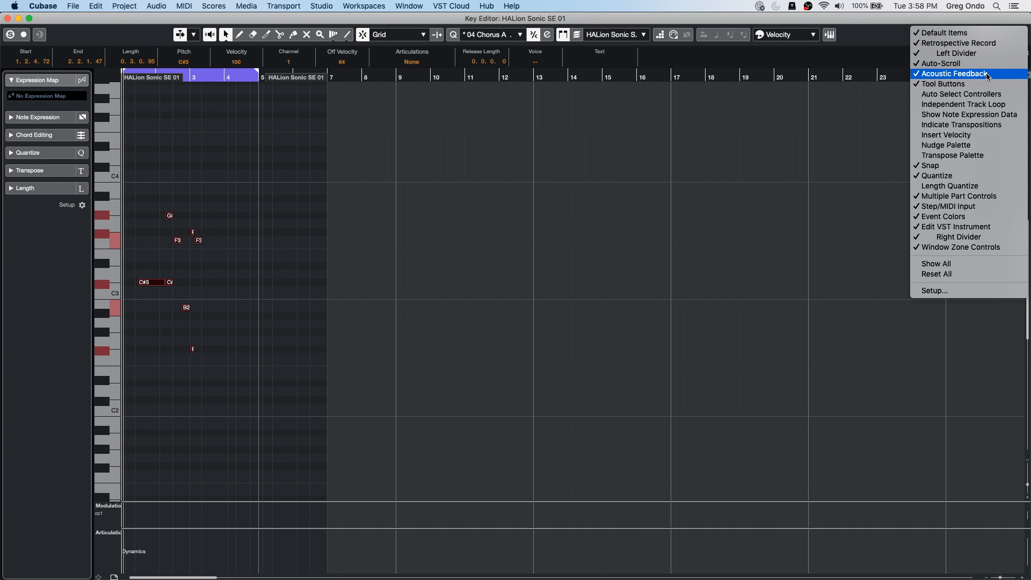
{"action": "left_click", "coordinate": [248, 115]}
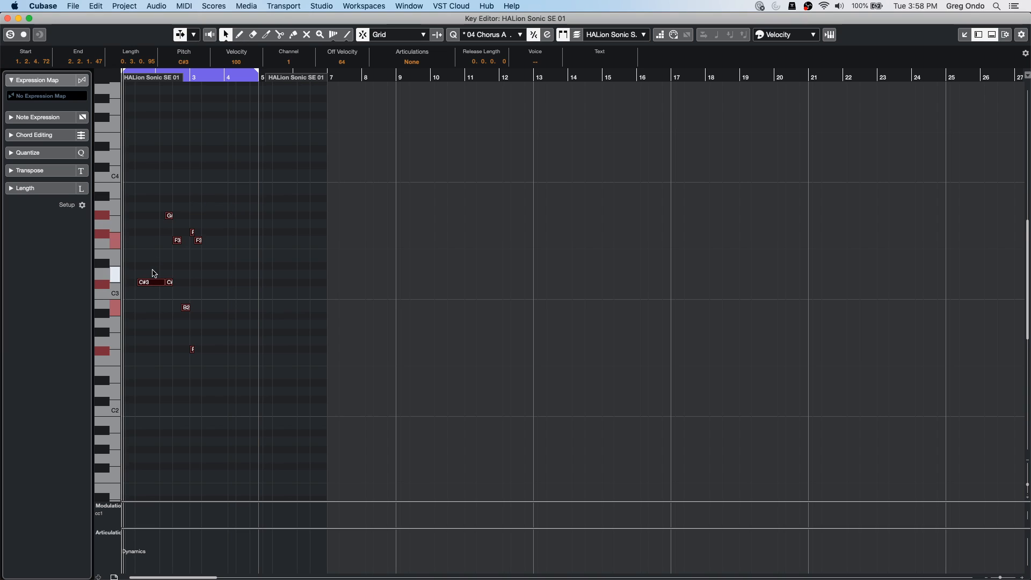
{"action": "mouse_move", "coordinate": [149, 282]}
{"action": "left_mouse_down"}
{"action": "mouse_move", "coordinate": [157, 213]}
{"action": "mouse_move", "coordinate": [146, 282]}
{"action": "left_mouse_up"}
{"action": "key", "text": "Down"}
{"action": "key", "text": "Down"}
{"action": "key", "text": "Down"}
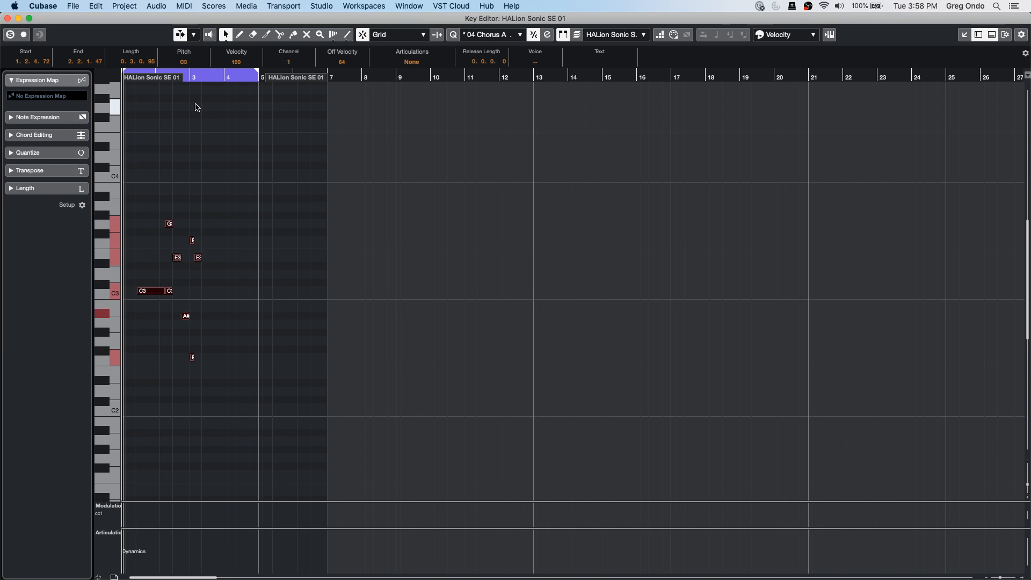
{"action": "key", "text": "Up"}
{"action": "key", "text": "Up"}
{"action": "key", "text": "Up"}
{"action": "key", "text": "Up"}
{"action": "key", "text": "Up"}
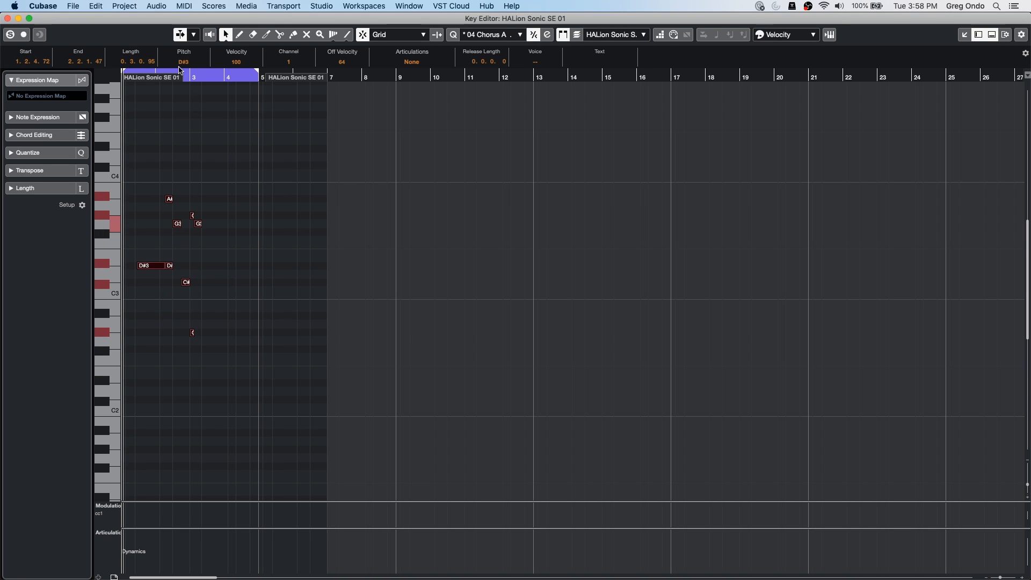
- Toggle Acoustic Feedback and transpose the selected notes up two semitones, bringing the long first note to F3
{"action": "left_click", "coordinate": [209, 34]}
{"action": "key", "text": "Up"}
{"action": "key", "text": "Up"}
{"action": "key", "text": "Up"}
{"action": "key", "text": "Up"}
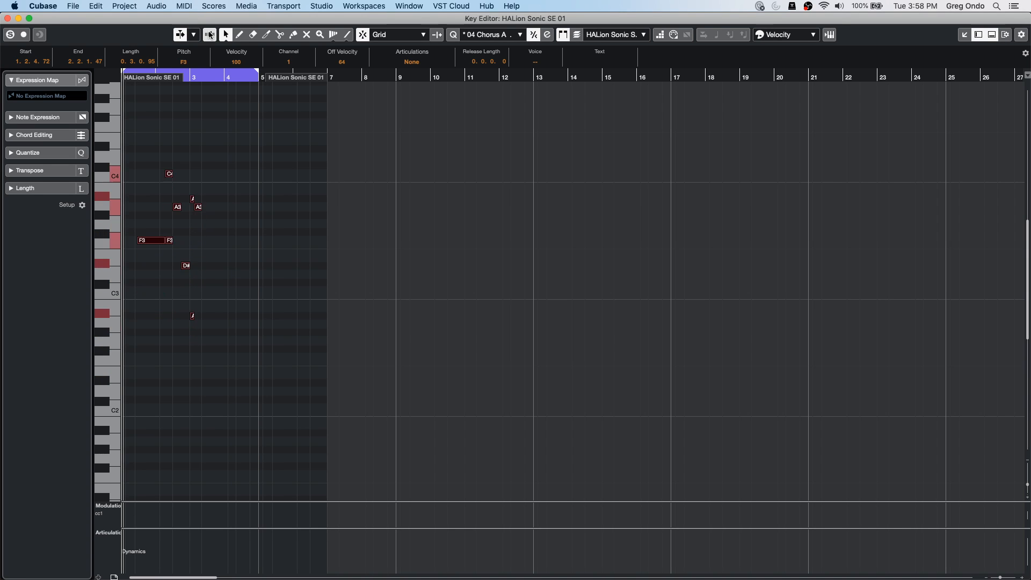
- Transpose the selected notes down and up in semitone steps, finishing with the long first note back at C#3
{"action": "key", "text": "Down"}
{"action": "key", "text": "Down"}
{"action": "key", "text": "Down"}
{"action": "key", "text": "Down"}
{"action": "key", "text": "Down"}
{"action": "key", "text": "Down"}
{"action": "key", "text": "Down"}
{"action": "key", "text": "Up"}
{"action": "key", "text": "Up"}
{"action": "key", "text": "Up"}
{"action": "key", "text": "Down"}
{"action": "key", "text": "Down"}
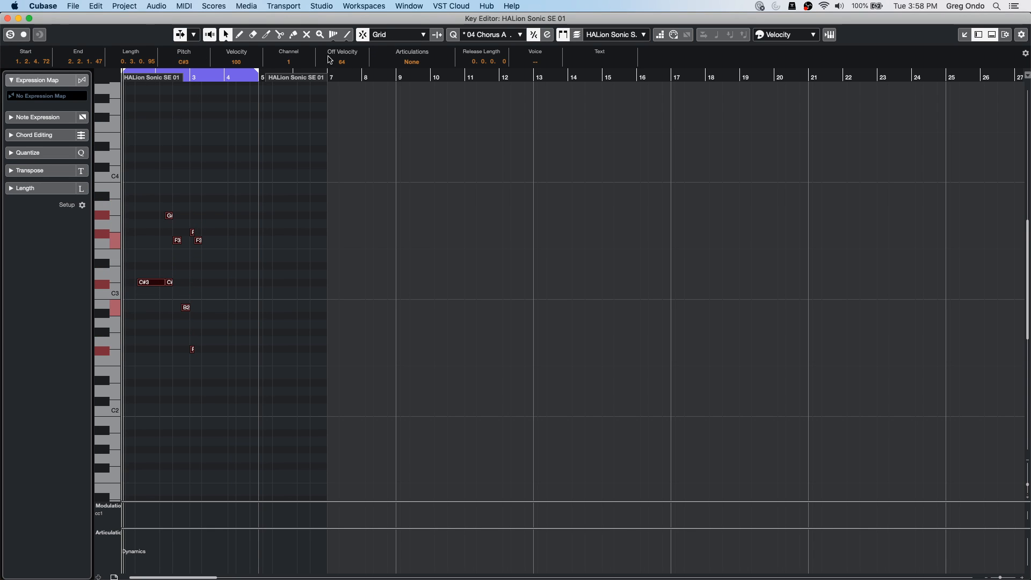
- Move the selected notes up one semitone so the long first note is D3, and close the separate Key Editor
{"action": "mouse_move", "coordinate": [154, 265]}
{"action": "left_mouse_down"}
{"action": "mouse_move", "coordinate": [152, 246]}
{"action": "mouse_move", "coordinate": [152, 323]}
{"action": "mouse_move", "coordinate": [153, 278]}
{"action": "left_mouse_up"}
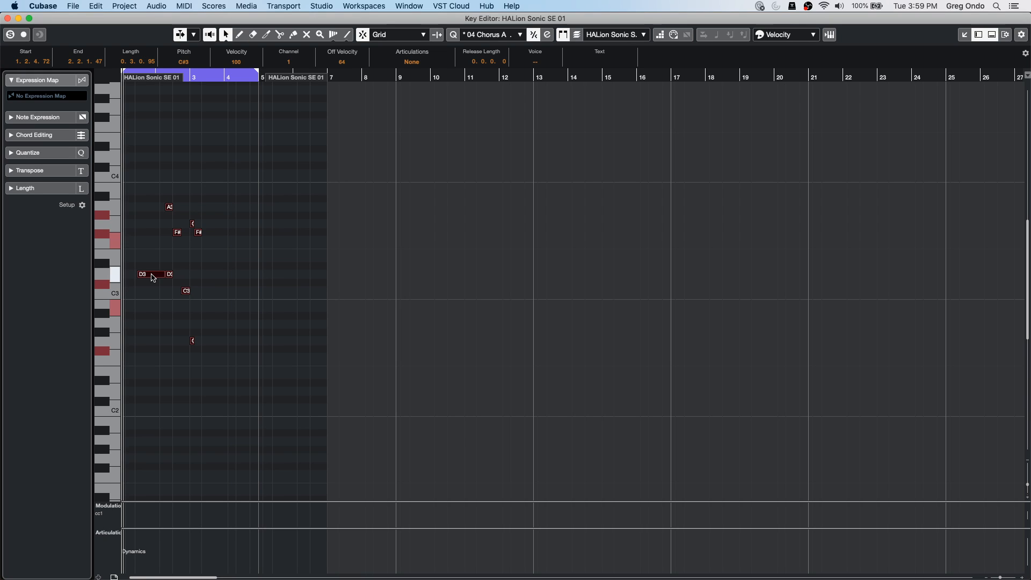
{"action": "left_click_drag", "start_coordinate": [152, 274], "coordinate": [152, 274]}
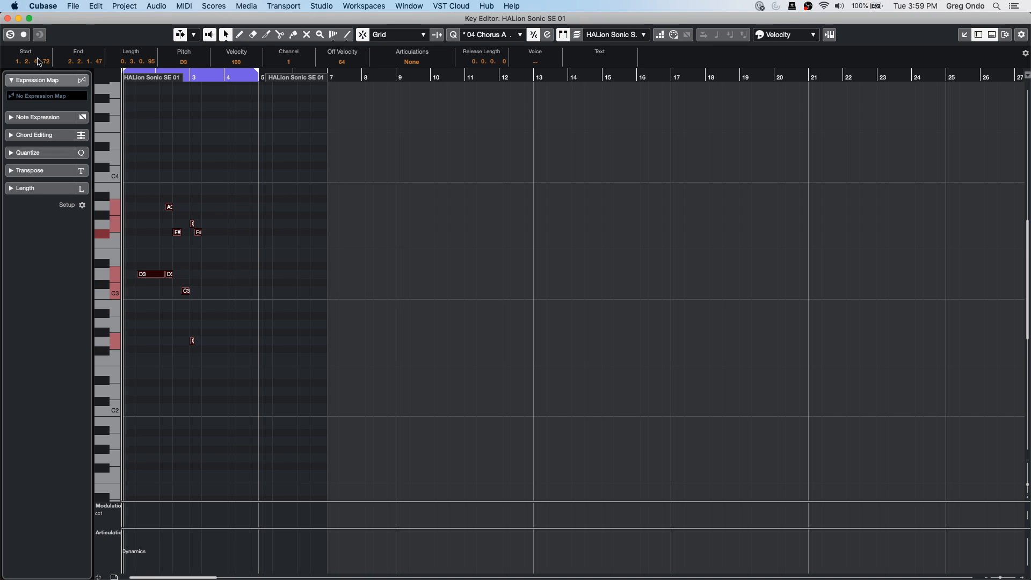
{"action": "left_click", "coordinate": [8, 18]}
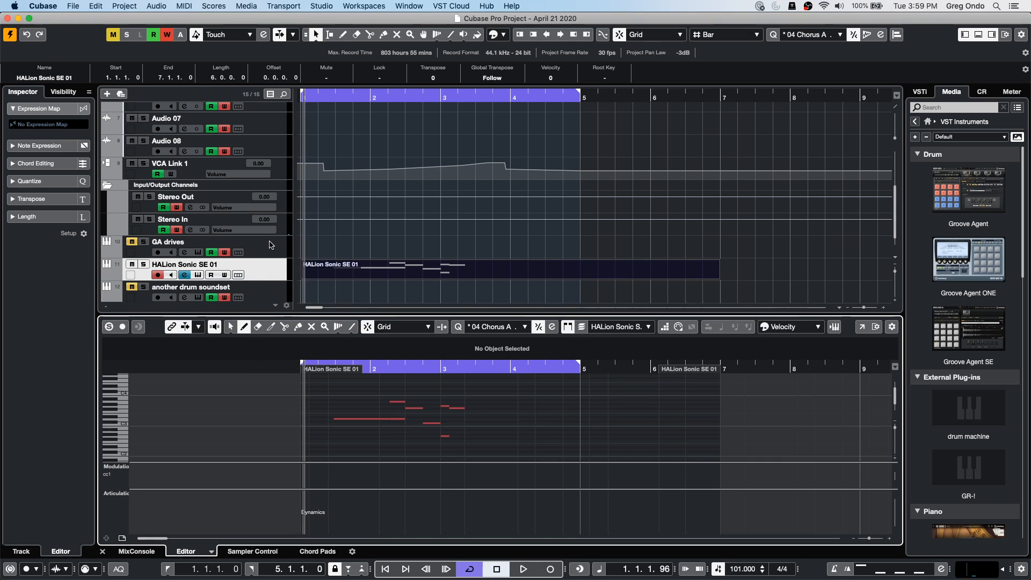
- Open Groove Agent SE for the GA drives track, show its instrument pads, and trigger the Tom D pad
{"action": "left_click", "coordinate": [190, 252]}
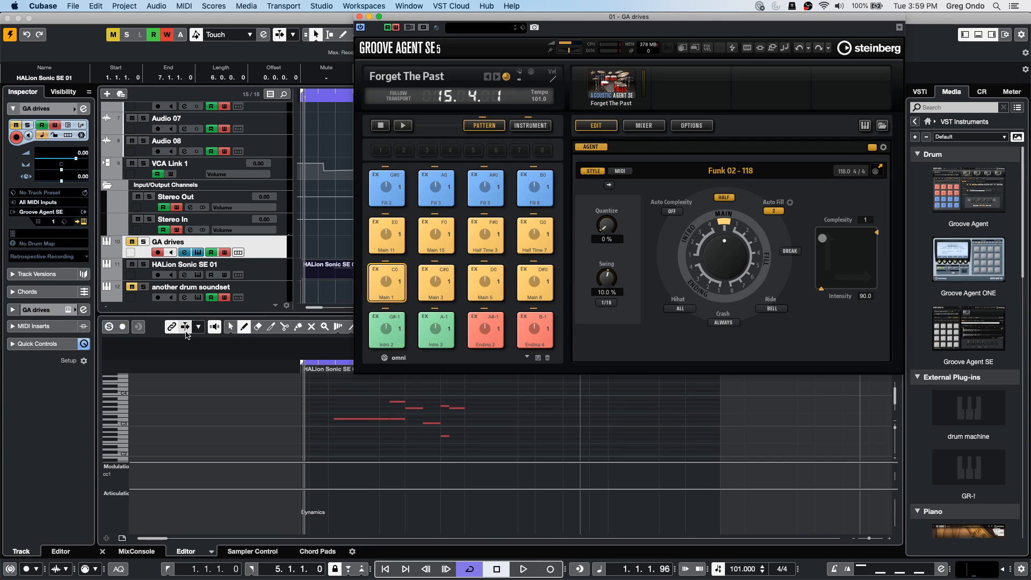
{"action": "left_click", "coordinate": [530, 126]}
{"action": "left_click", "coordinate": [440, 279]}
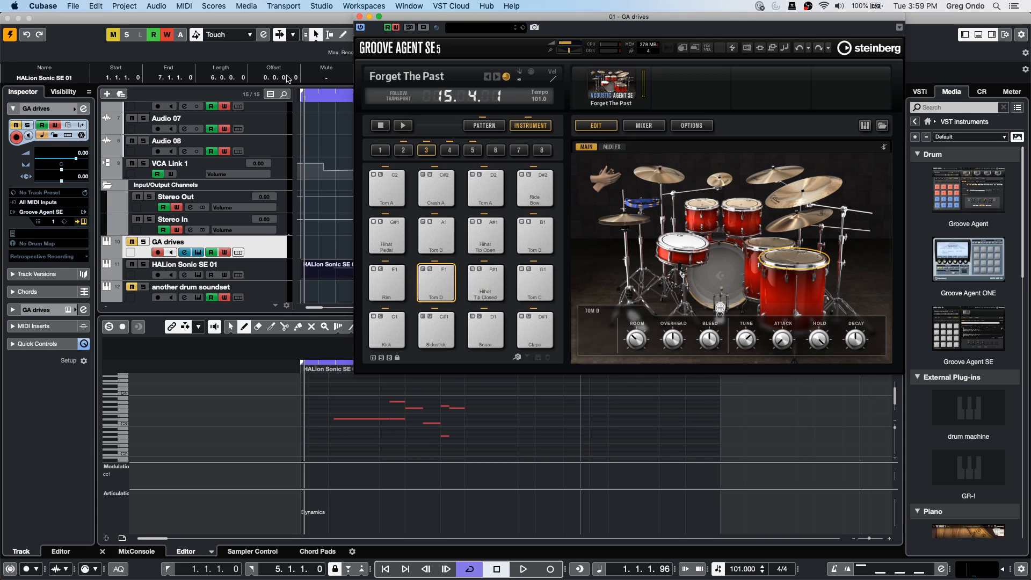
- Deactivate all mute states in the project and audition the Rim, Sidestick and Kick pads
{"action": "left_click", "coordinate": [113, 36]}
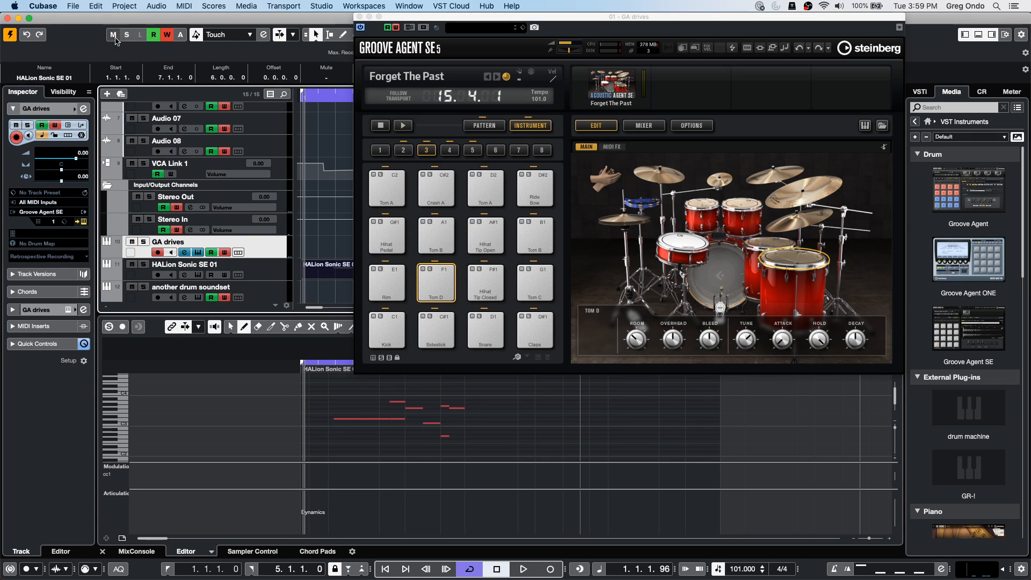
{"action": "left_click", "coordinate": [396, 298]}
{"action": "left_click", "coordinate": [426, 332]}
{"action": "left_click", "coordinate": [387, 329]}
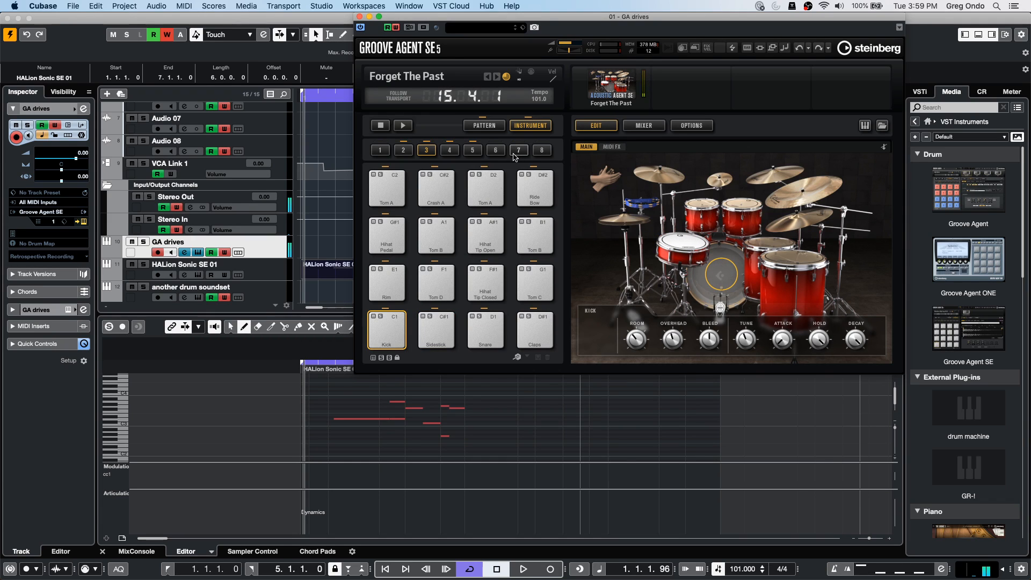
- Show the pattern pads, play the Main 1 pattern, and view the options available for its pad
{"action": "left_click", "coordinate": [482, 126]}
{"action": "left_click", "coordinate": [383, 283]}
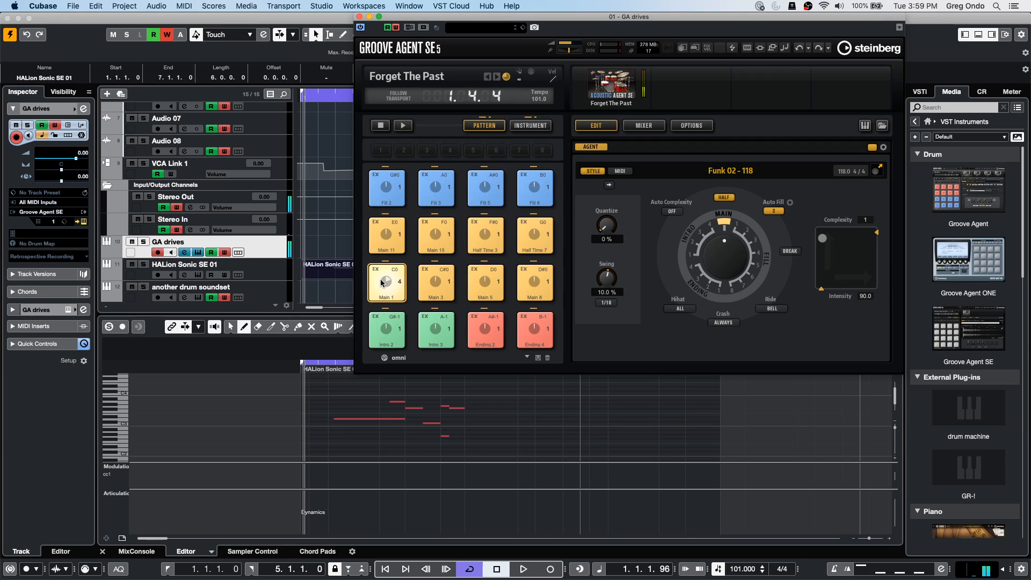
{"action": "right_click", "coordinate": [381, 282]}
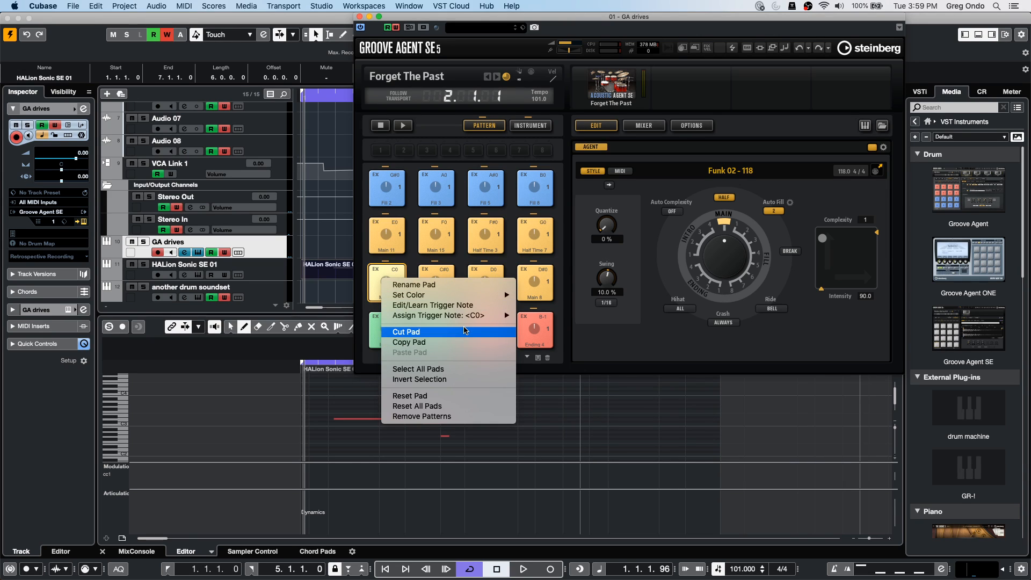
{"action": "left_click", "coordinate": [332, 267]}
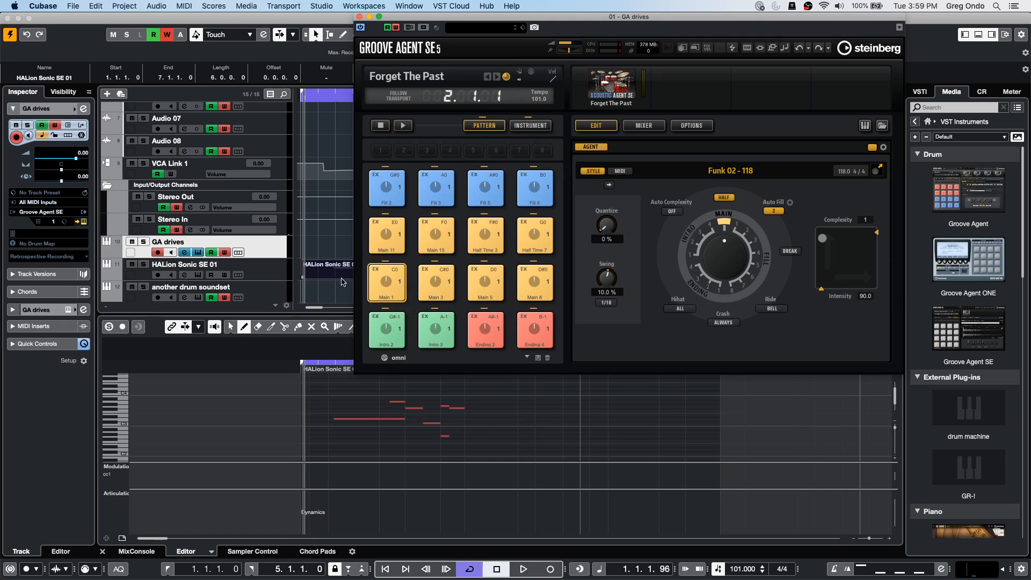
- Place the Main 1 pattern on the GA drives track at bar 1 and select a group of its notes for editing
{"action": "left_click_drag", "start_coordinate": [387, 283], "coordinate": [317, 244]}
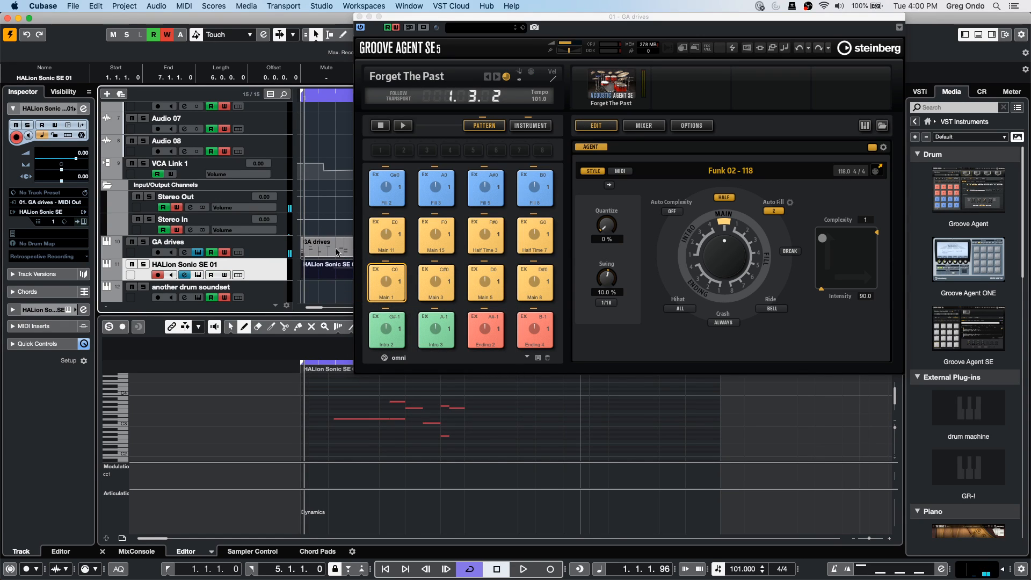
{"action": "left_click", "coordinate": [324, 251]}
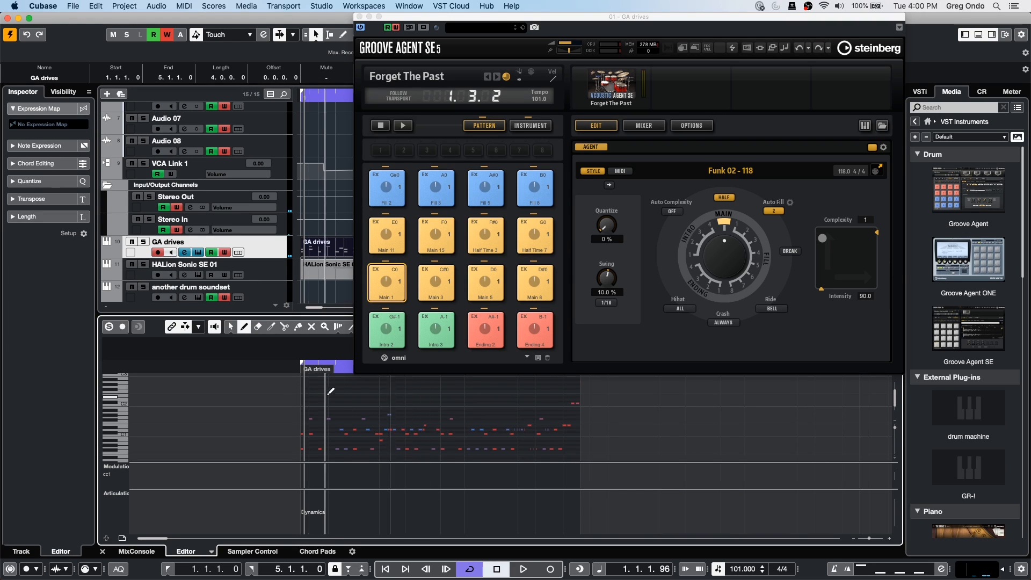
{"action": "right_click", "coordinate": [351, 406]}
{"action": "left_click", "coordinate": [348, 407]}
{"action": "left_click_drag", "start_coordinate": [345, 405], "coordinate": [451, 442]}
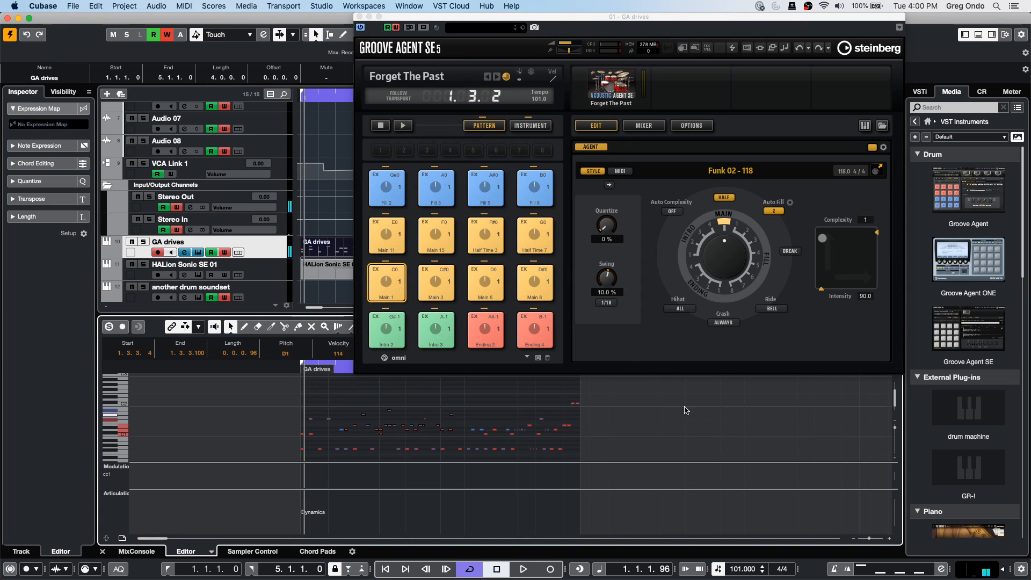
- Load the GA drives MIDI part onto the C0 pattern pad, play it, and view the kit's pattern group saving options
{"action": "left_click_drag", "start_coordinate": [387, 280], "coordinate": [392, 285]}
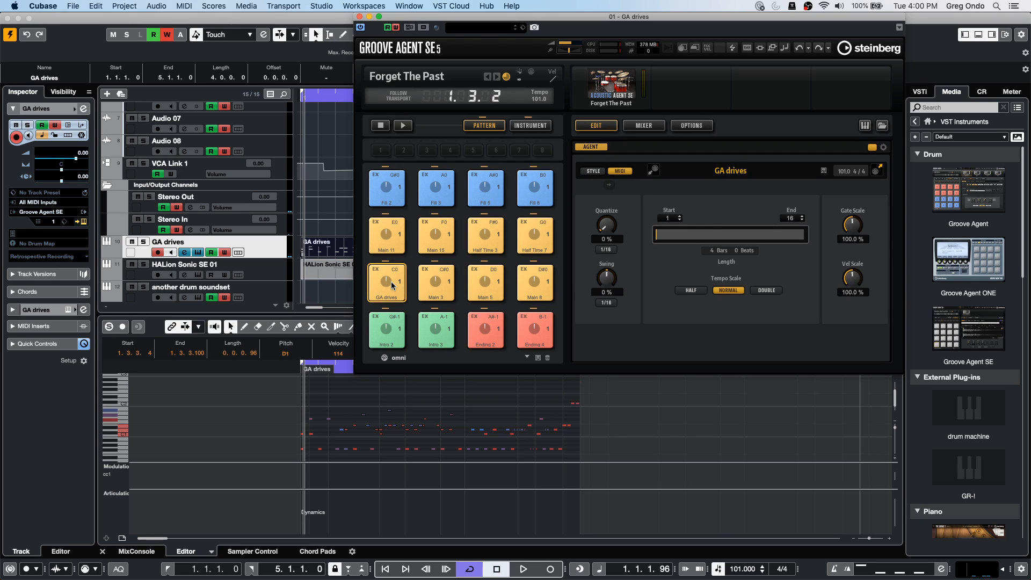
{"action": "left_click", "coordinate": [391, 284]}
{"action": "left_click", "coordinate": [599, 84]}
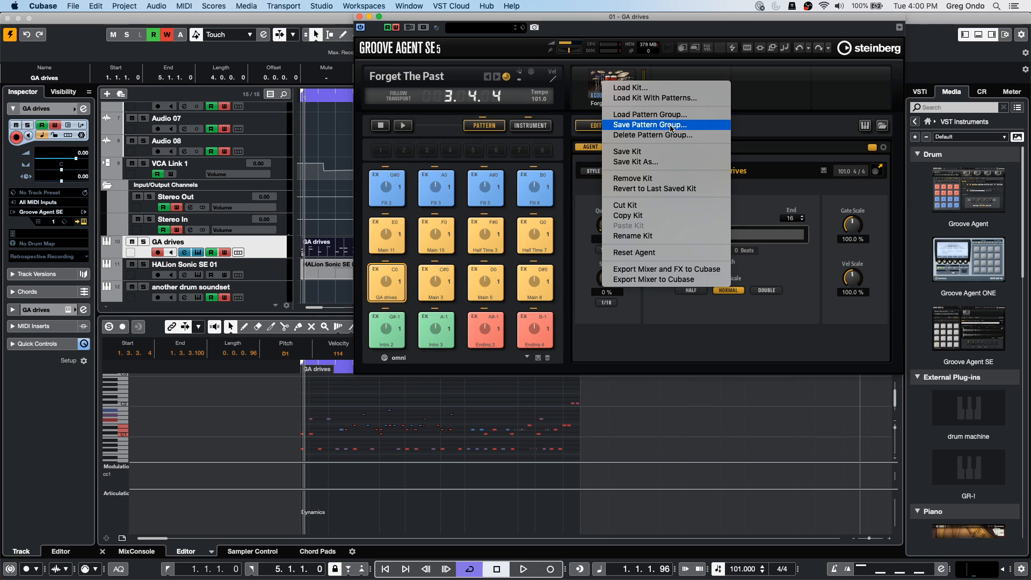
{"action": "left_click", "coordinate": [596, 78]}
{"action": "left_click", "coordinate": [606, 82]}
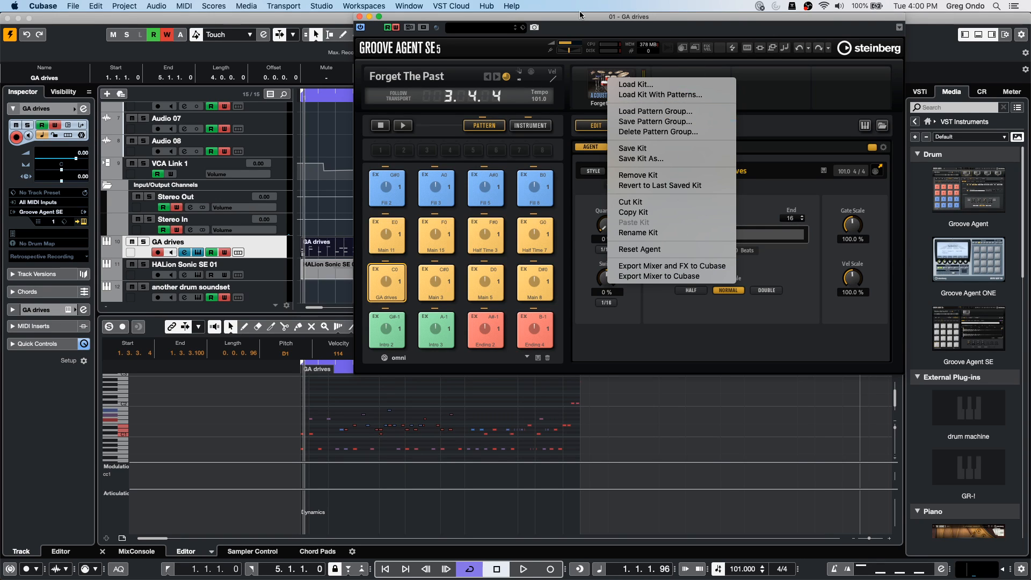
- Move the Groove Agent window aside, show its content browser, and look through the categories, finishing on Styles
{"action": "left_click_drag", "start_coordinate": [583, 17], "coordinate": [485, 17]}
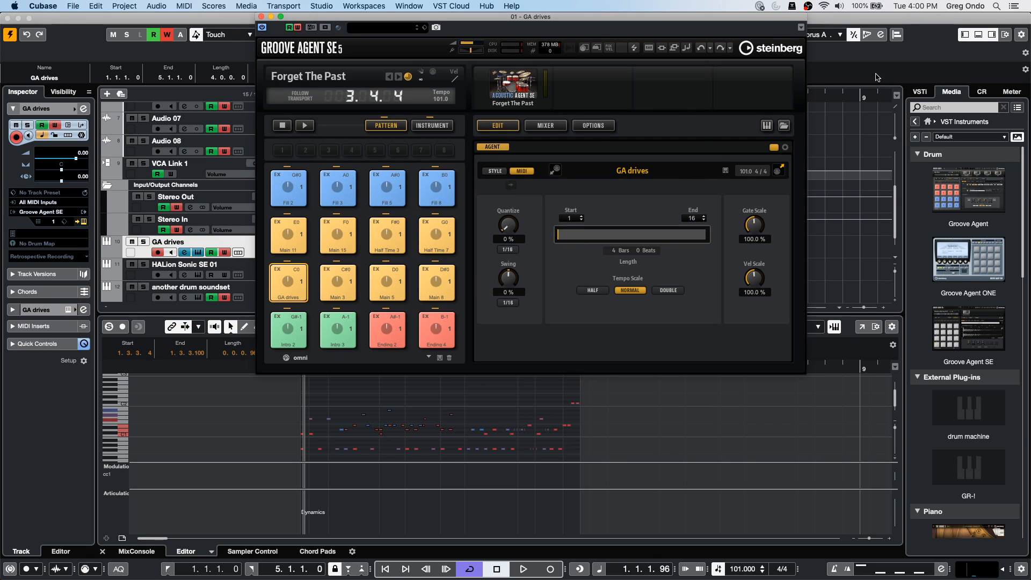
{"action": "left_click", "coordinate": [784, 125]}
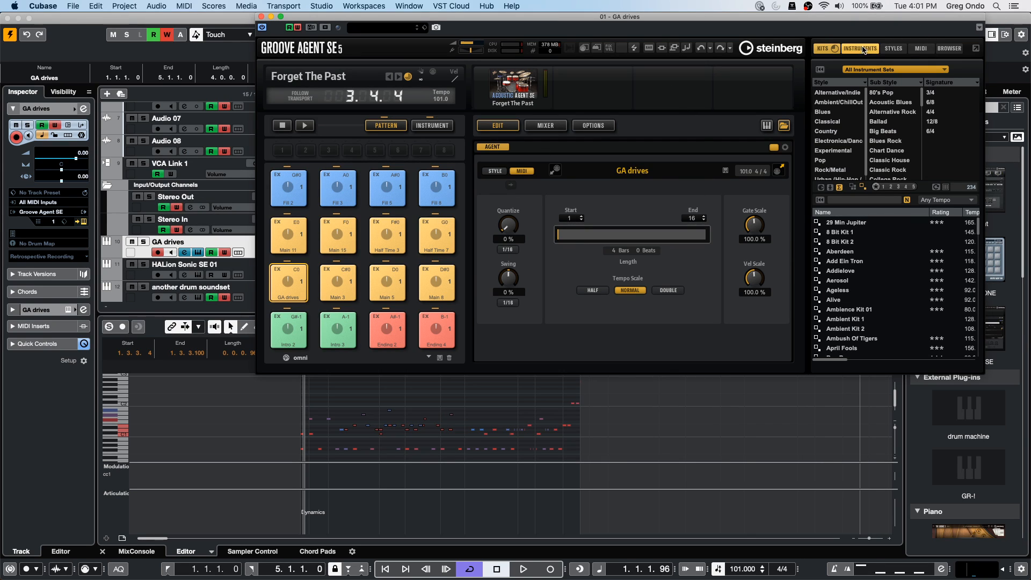
{"action": "left_click", "coordinate": [893, 49]}
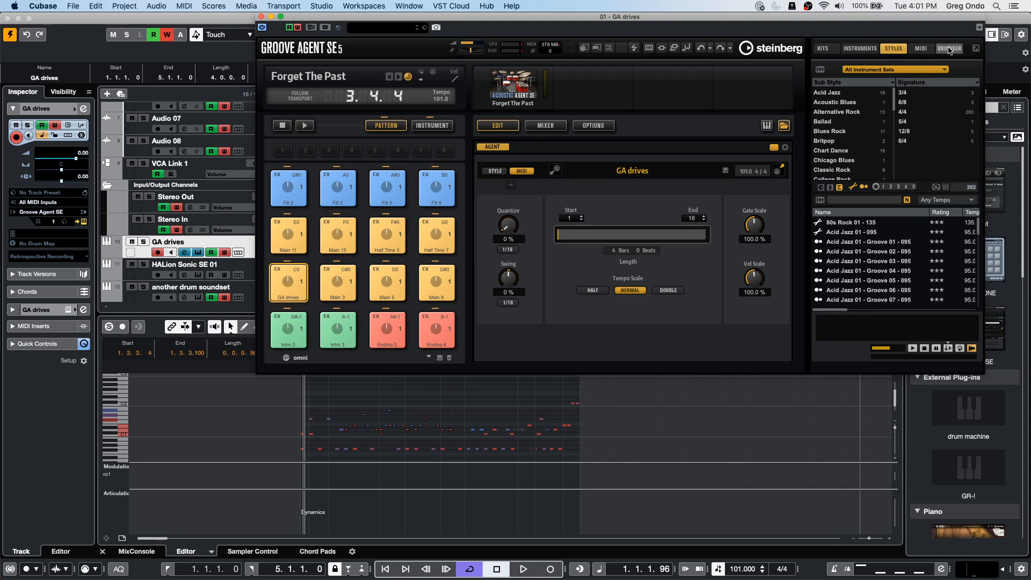
{"action": "left_click", "coordinate": [925, 50]}
{"action": "left_click", "coordinate": [862, 49]}
{"action": "left_click", "coordinate": [826, 50]}
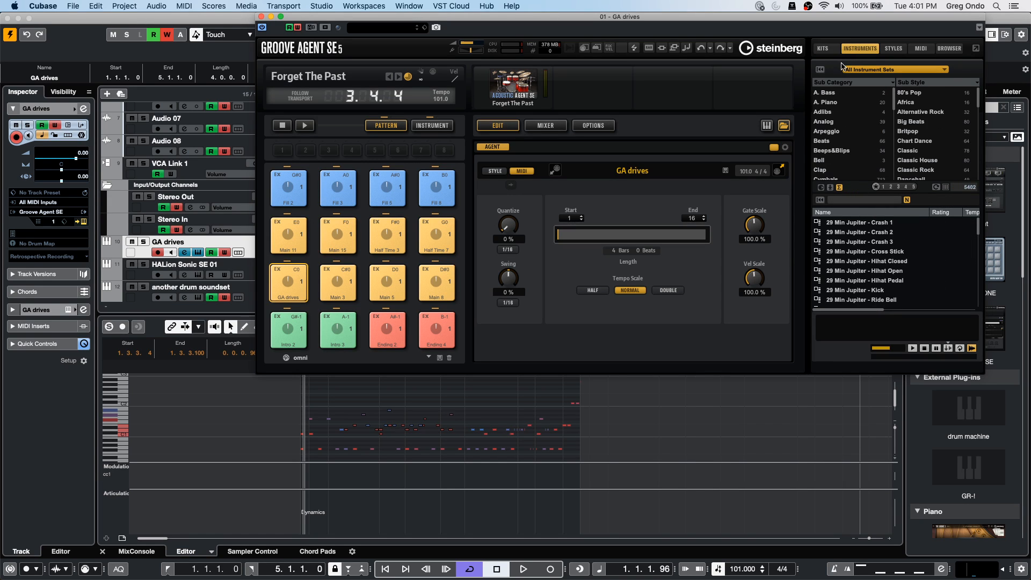
{"action": "left_click", "coordinate": [893, 50]}
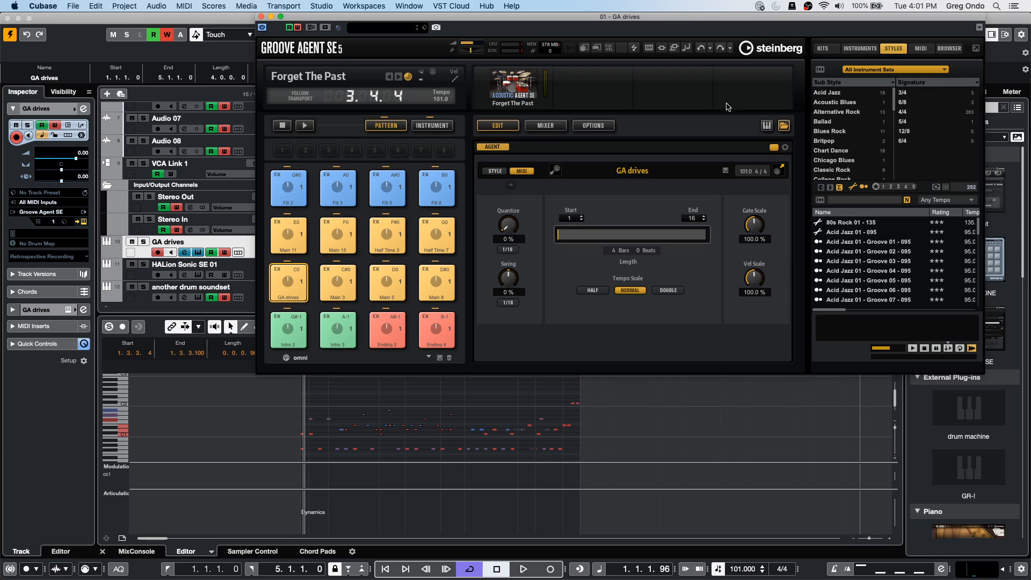
- Start Groove Agent playback and load the style groove Acid Jazz 01 - Groove 03 - 095 onto the C0 pad
{"action": "left_click", "coordinate": [304, 127]}
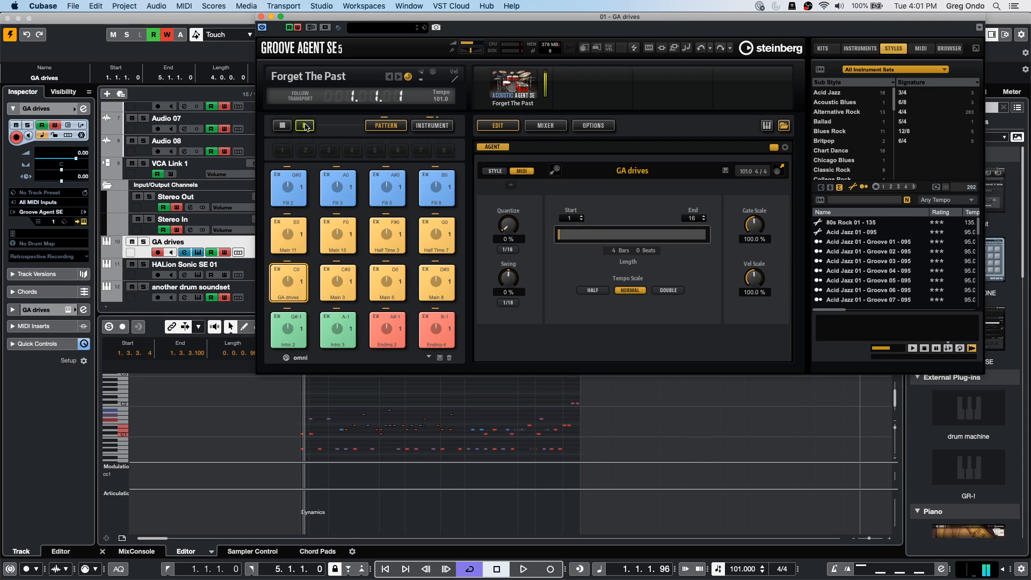
{"action": "left_click", "coordinate": [854, 242]}
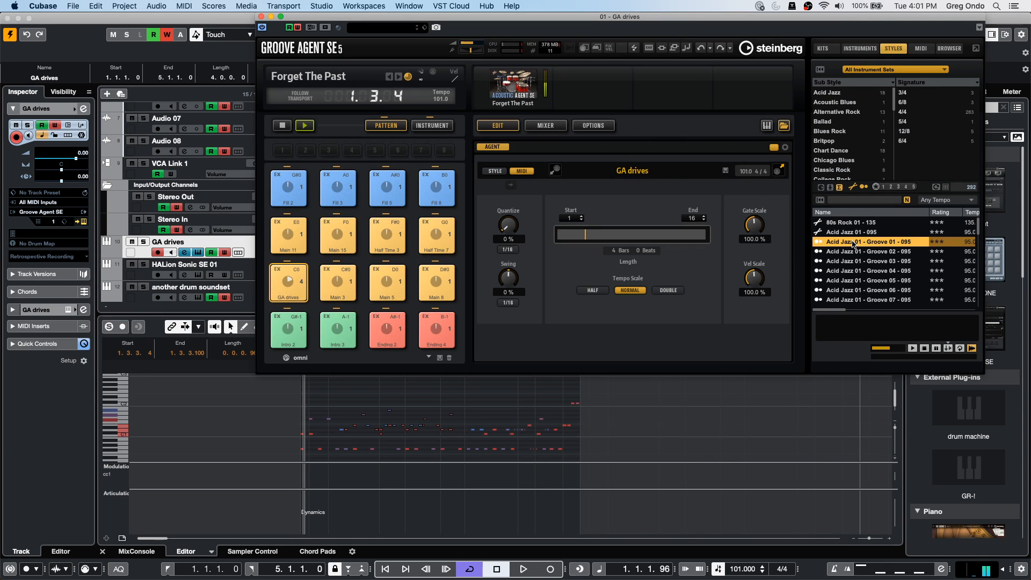
{"action": "left_click", "coordinate": [848, 260]}
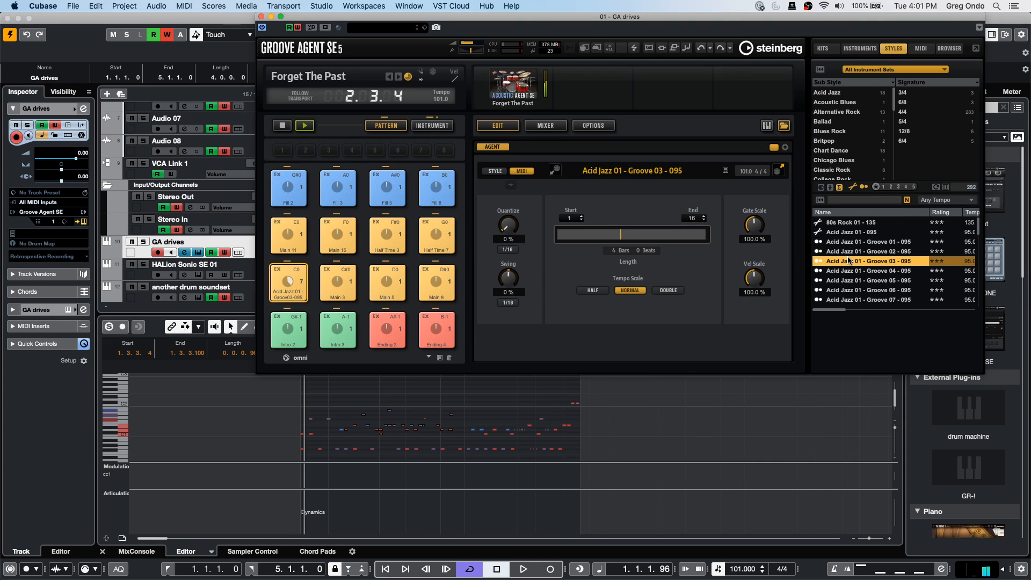
- Filter the styles to Blues Rock and try Blues Rock 02 - 195 and Great Gift - 086 on the pad, ending with Rampage - 174
{"action": "left_click", "coordinate": [824, 132]}
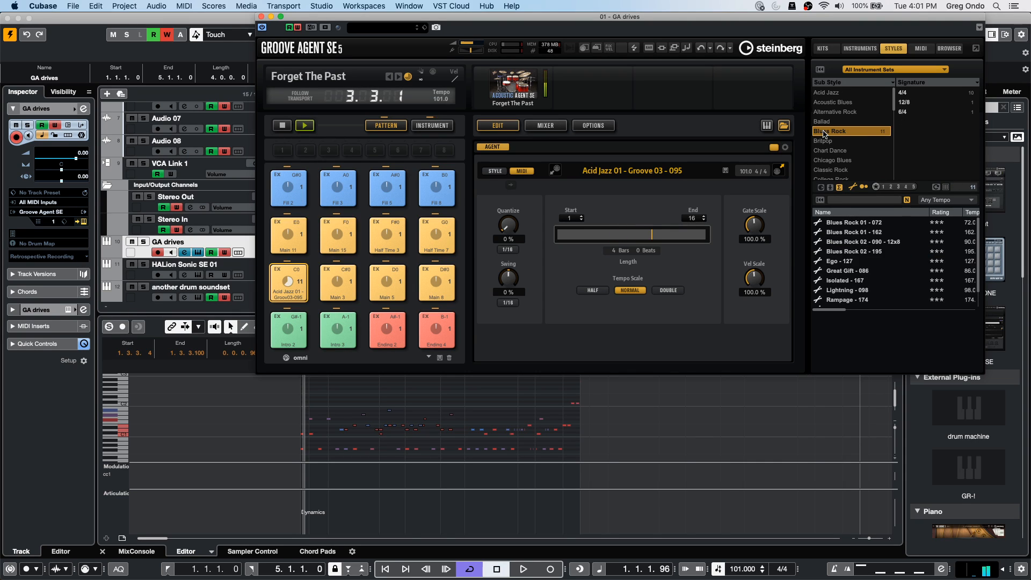
{"action": "left_click", "coordinate": [875, 252]}
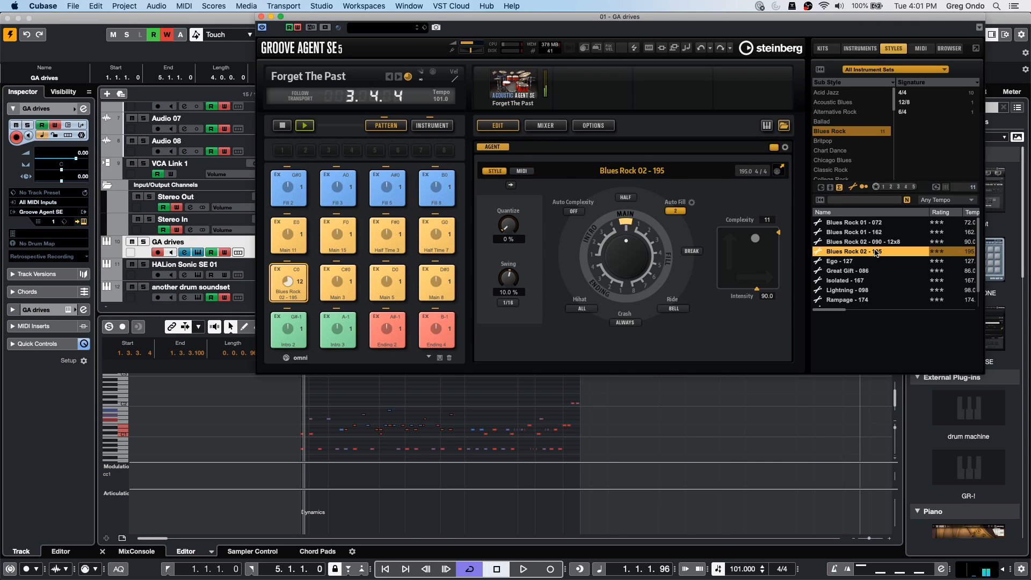
{"action": "left_click", "coordinate": [852, 272]}
{"action": "left_click", "coordinate": [848, 281]}
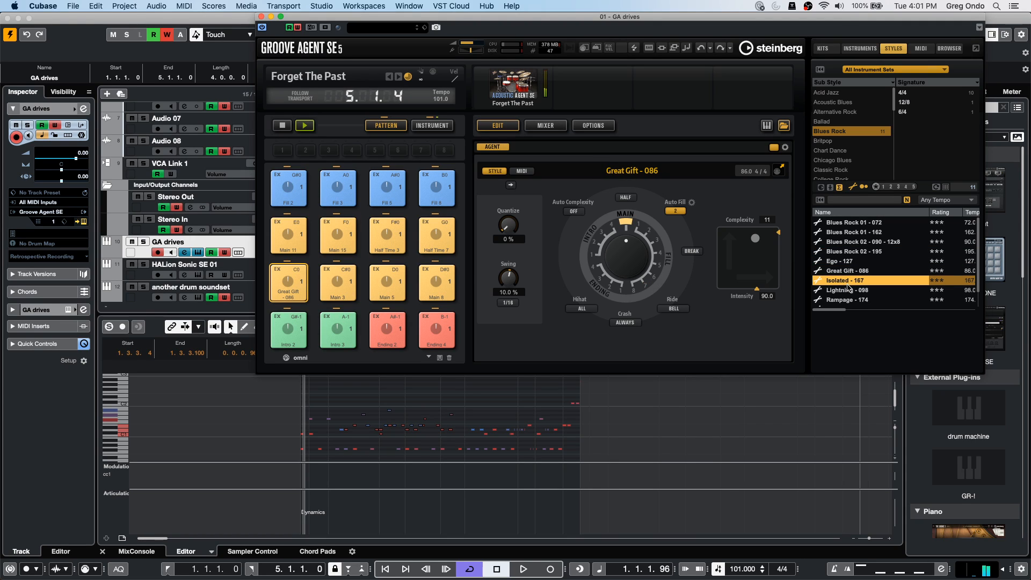
{"action": "left_click", "coordinate": [847, 299]}
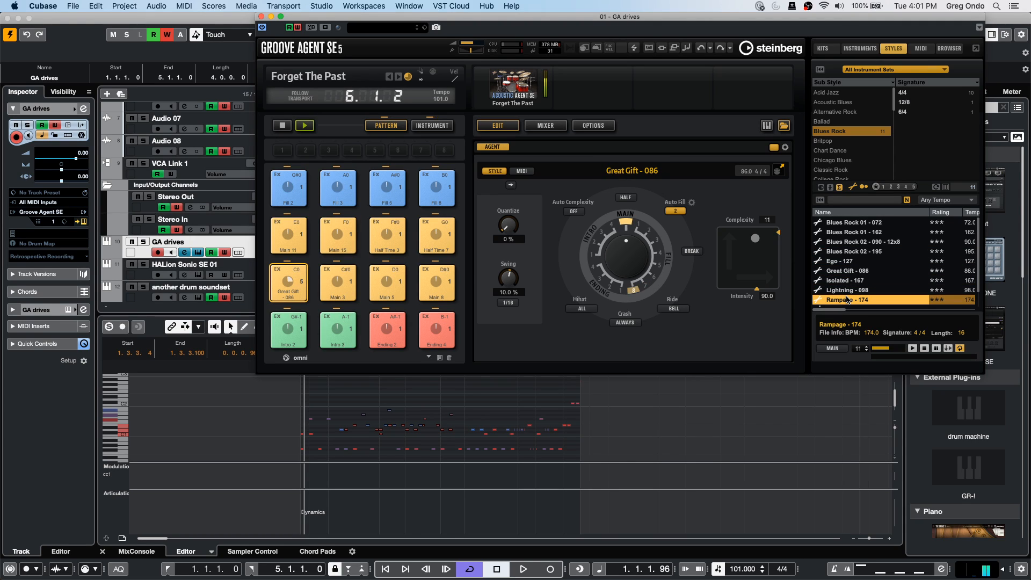
{"action": "double_click", "coordinate": [846, 299]}
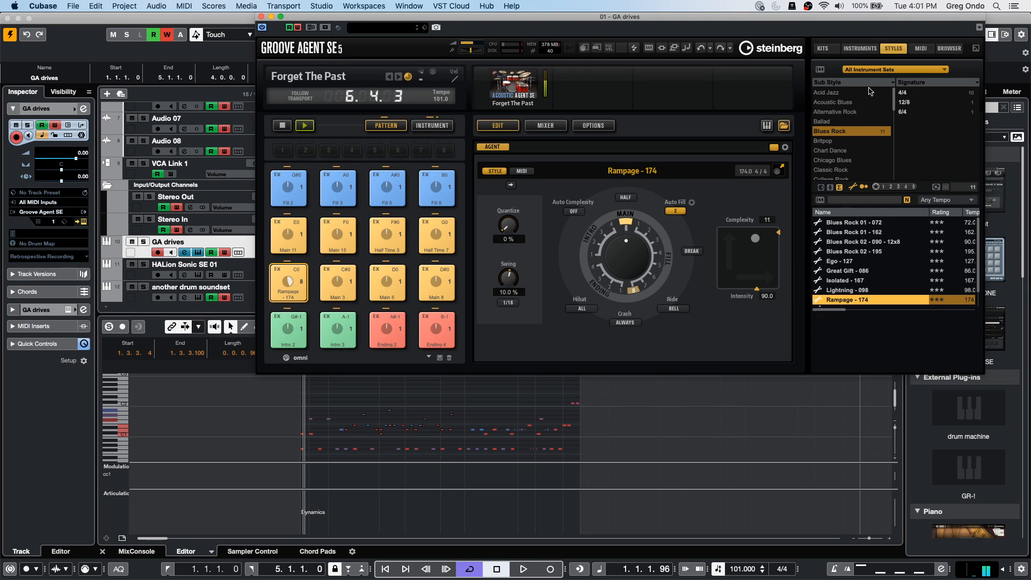
- Play the project with the Rampage - 174 pattern, switch off Groove Agent's own playback, and stop the transport
{"action": "key", "text": "space"}
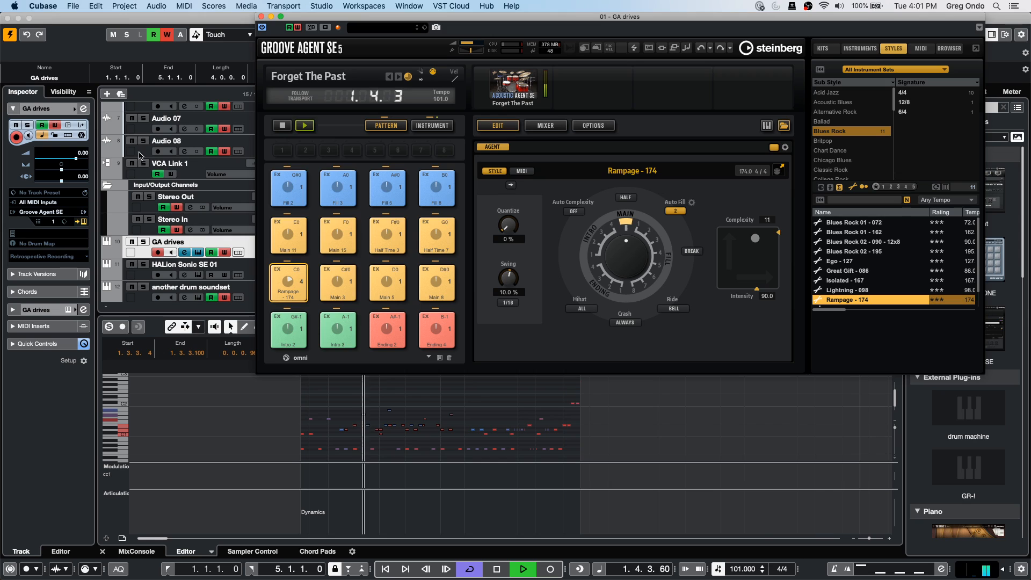
{"action": "left_click", "coordinate": [281, 126]}
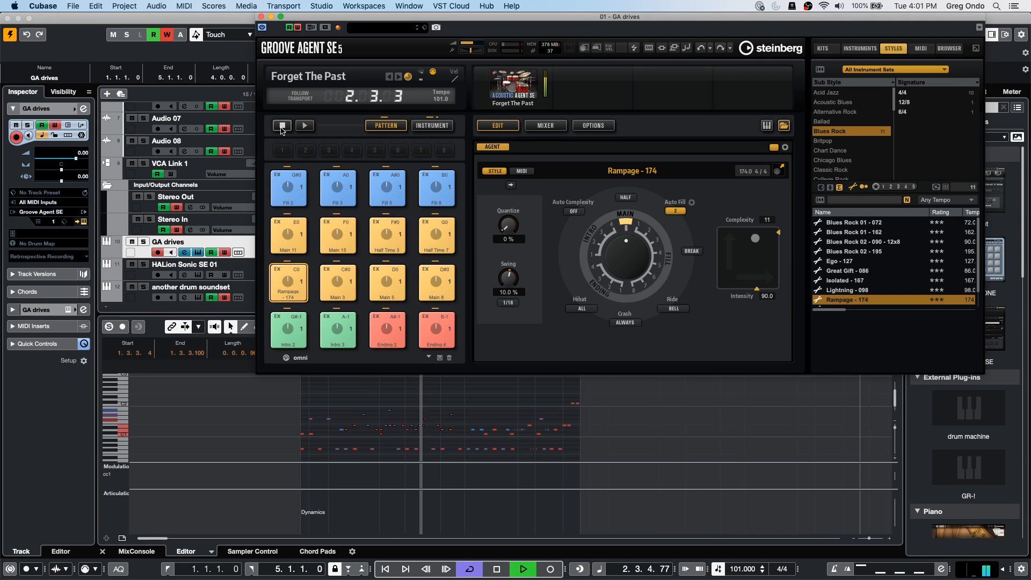
{"action": "key", "text": "space"}
- Move the Groove Agent window aside and place the C#0 pad's pattern on the GA drives track at bar 22
{"action": "left_click_drag", "start_coordinate": [370, 16], "coordinate": [679, 32]}
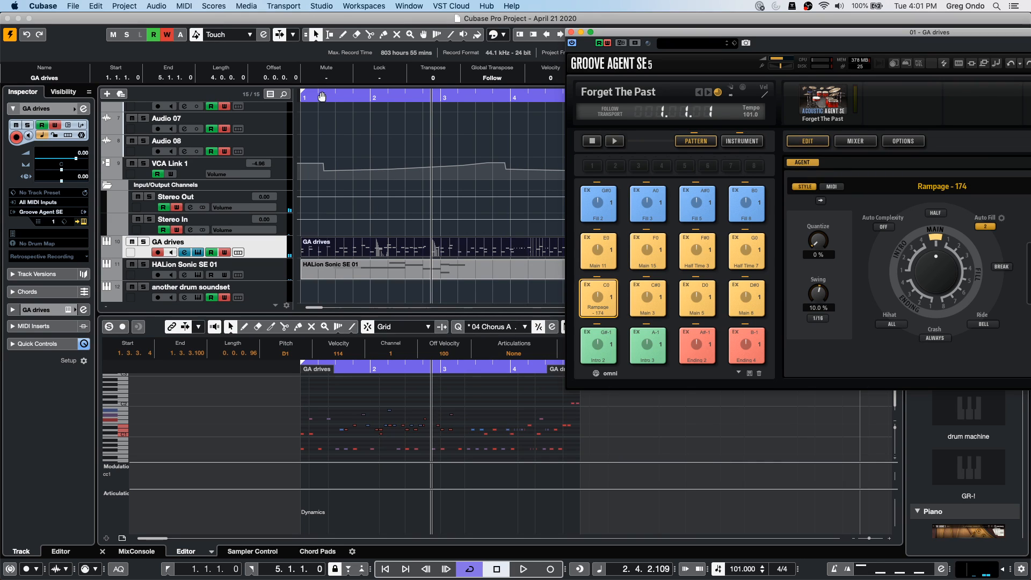
{"action": "left_click_drag", "start_coordinate": [320, 95], "coordinate": [321, 48]}
{"action": "left_click_drag", "start_coordinate": [647, 298], "coordinate": [389, 242]}
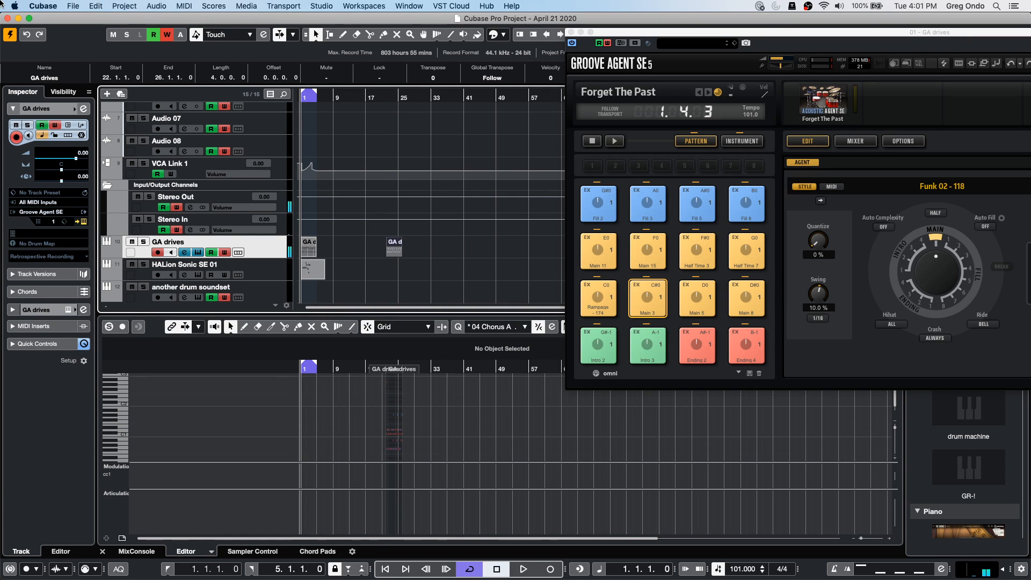
- View the project's available export formats, including MIDI File and MIDI Loop
{"action": "left_click", "coordinate": [73, 6]}
{"action": "mouse_move", "coordinate": [155, 160]}
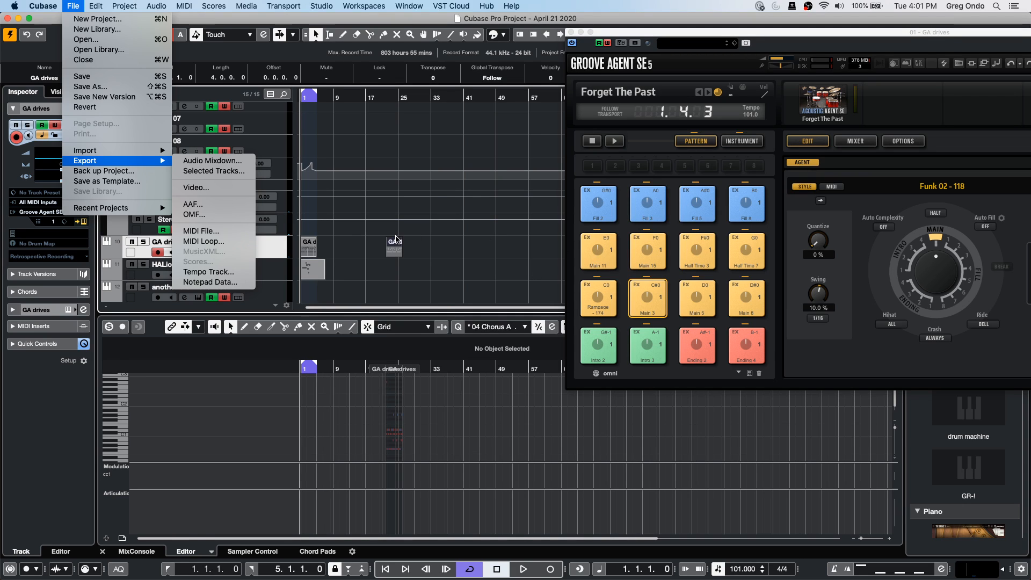
{"action": "left_click", "coordinate": [400, 239]}
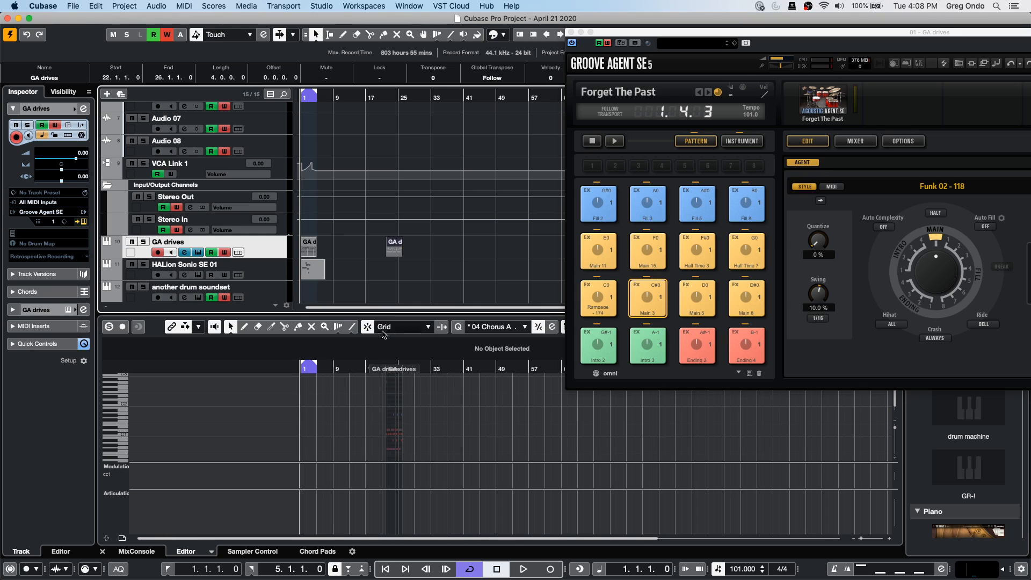
- Create a groove quantize preset from the GA drives part at bar 22
{"action": "left_click_drag", "start_coordinate": [359, 368], "coordinate": [367, 397]}
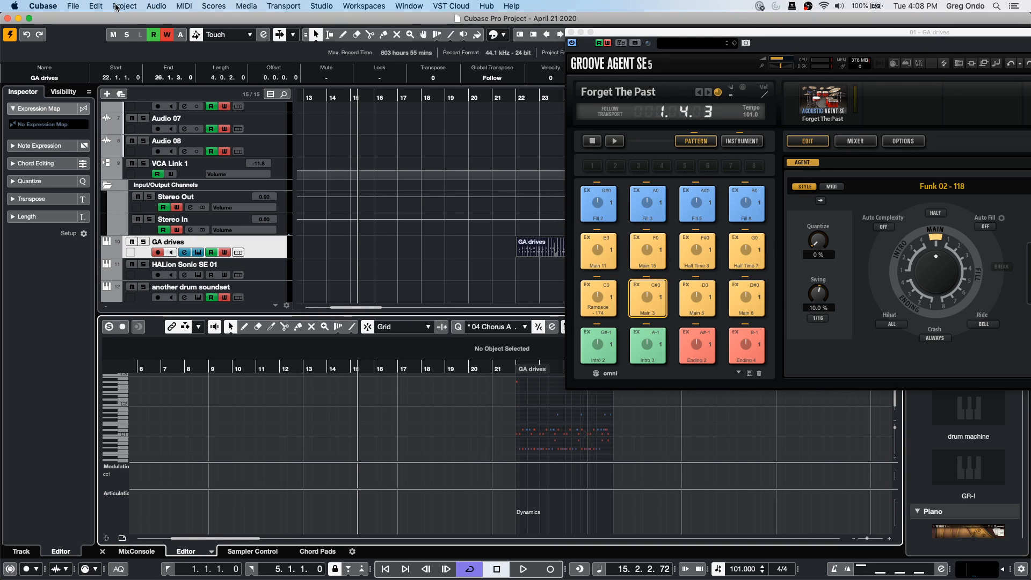
{"action": "left_click", "coordinate": [97, 6]}
{"action": "left_click", "coordinate": [155, 171]}
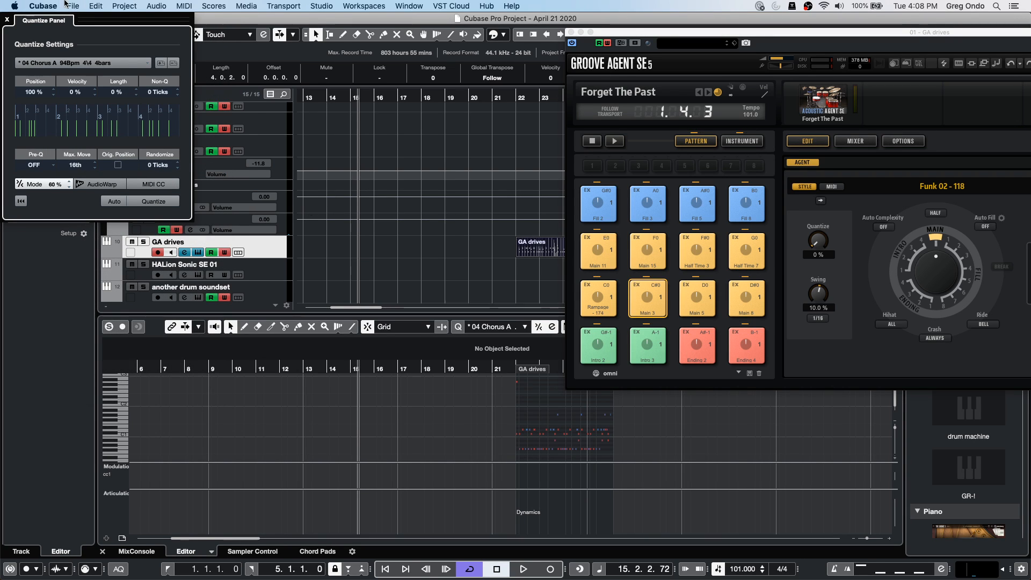
{"action": "left_click", "coordinate": [7, 19]}
{"action": "left_click", "coordinate": [95, 6]}
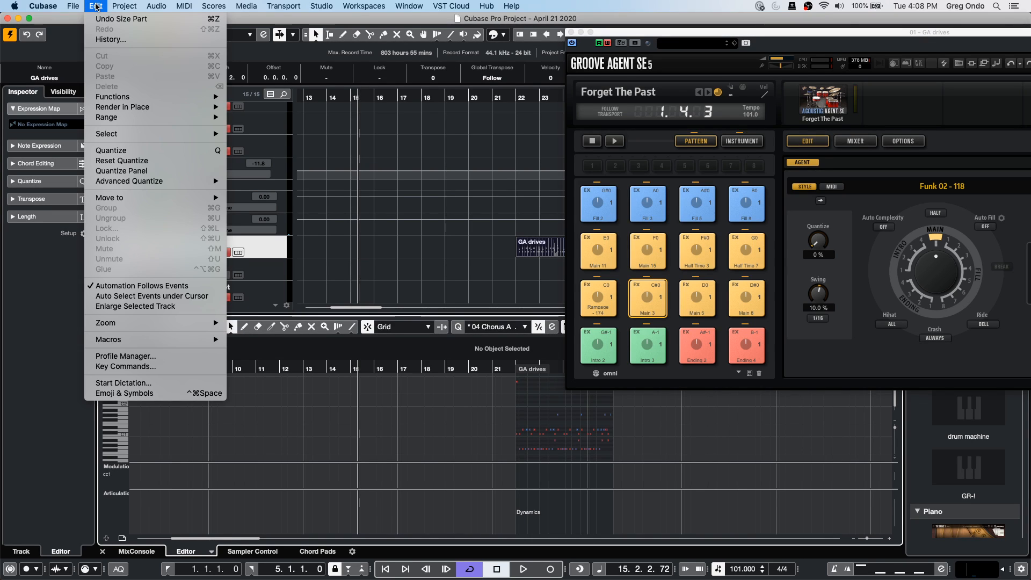
{"action": "mouse_move", "coordinate": [148, 181]}
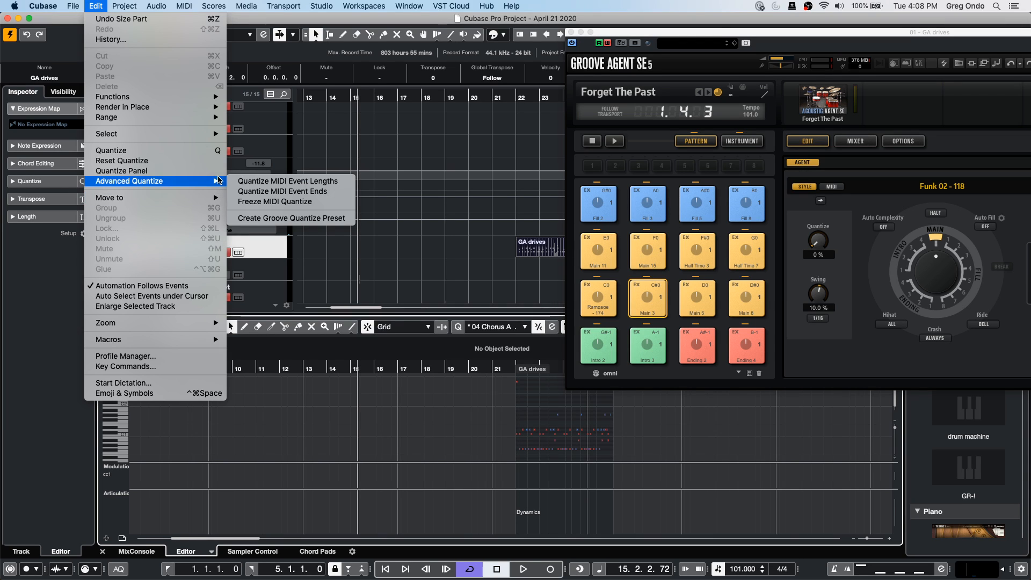
{"action": "left_click", "coordinate": [327, 218]}
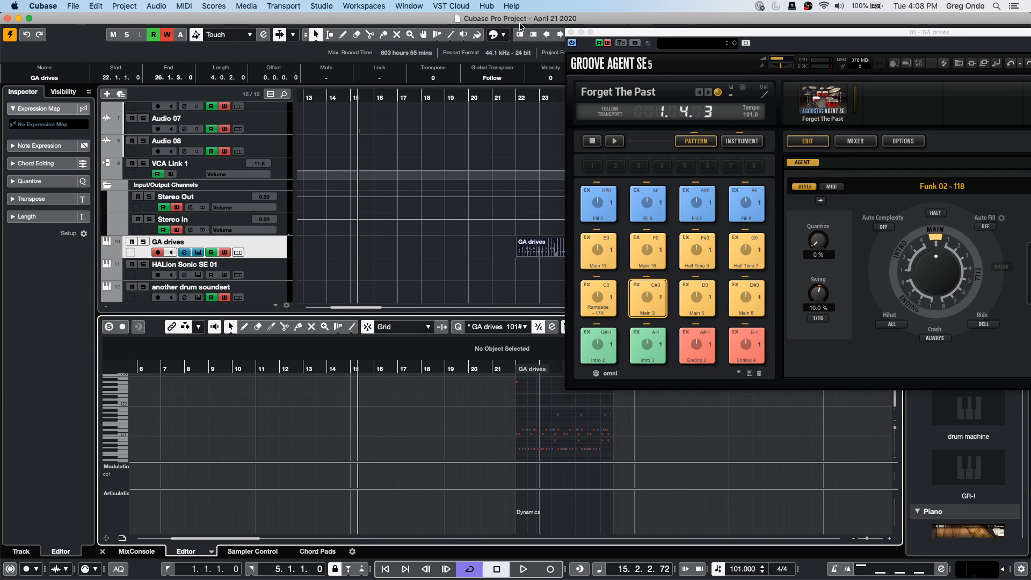
- Close the Groove Agent window, show the Quantize Panel over the project, and set the groove's Position strength to 95%
{"action": "left_click", "coordinate": [571, 32]}
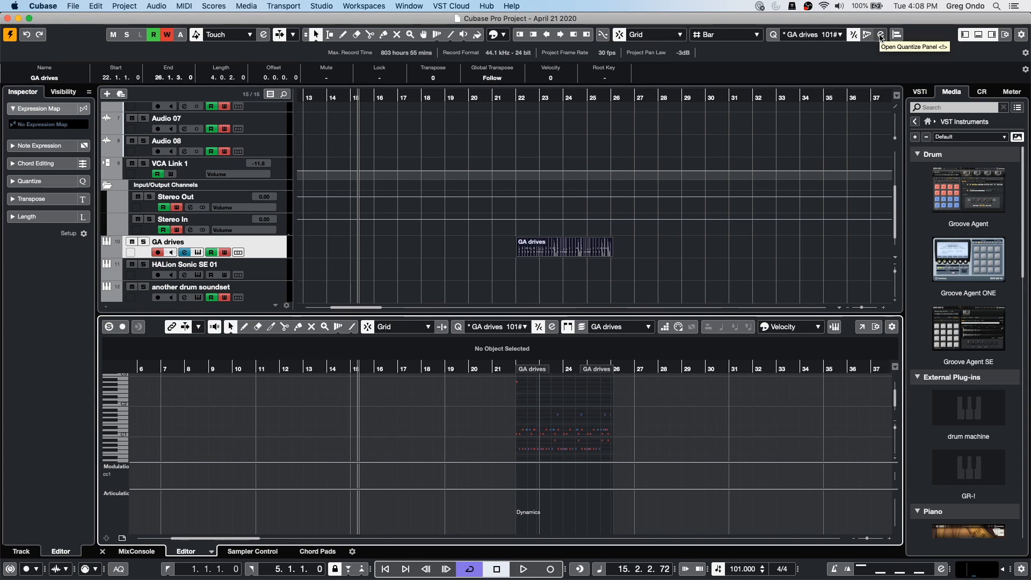
{"action": "left_click", "coordinate": [881, 35]}
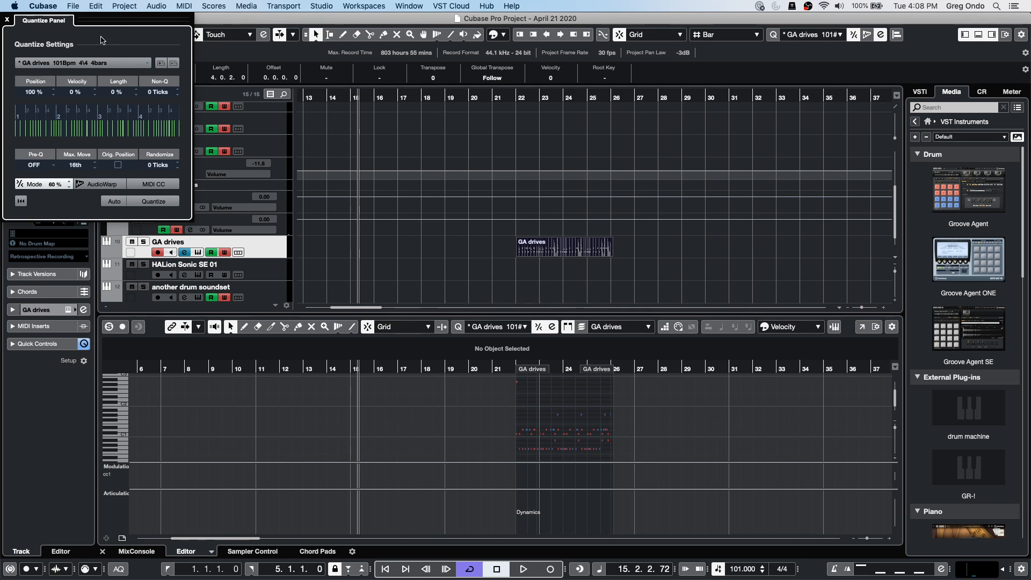
{"action": "left_click_drag", "start_coordinate": [108, 19], "coordinate": [333, 83]}
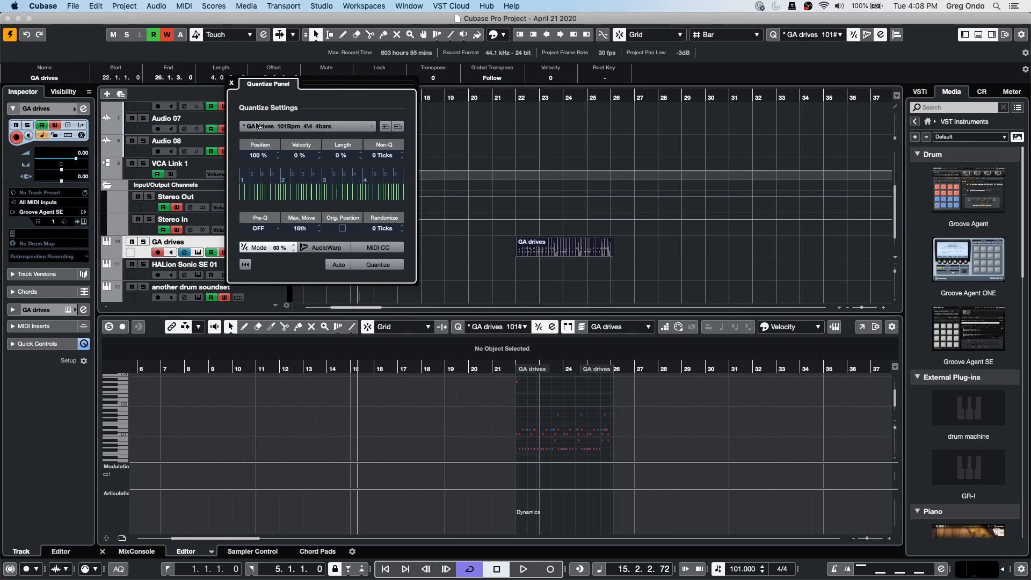
{"action": "scroll", "coordinate": [257, 156], "scroll_direction": "down", "scroll_amount": 5}
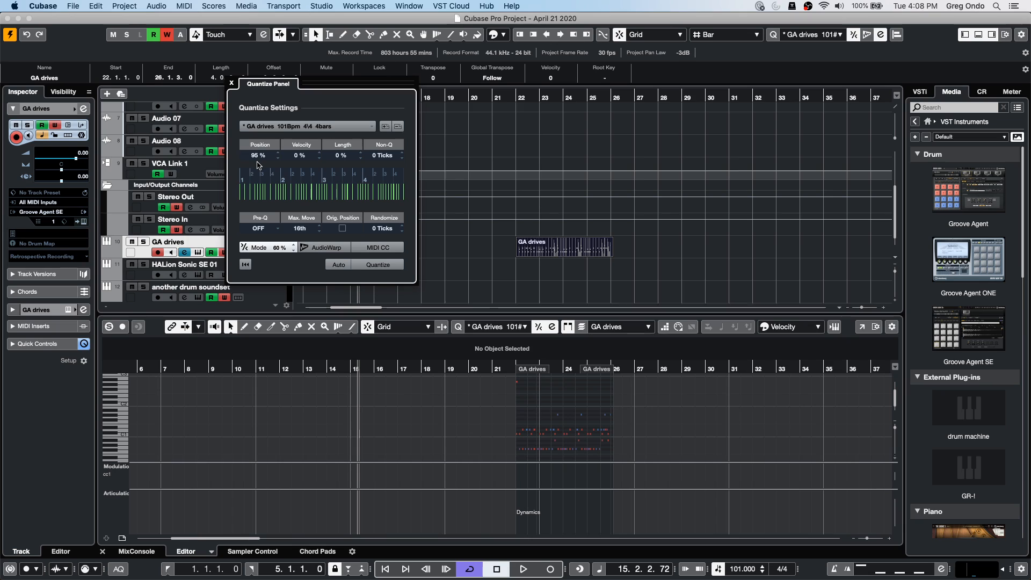
- Choose the 1/16 quantize preset and turn on MIDI CC quantizing, keeping iterative mode enabled
{"action": "left_click", "coordinate": [313, 128]}
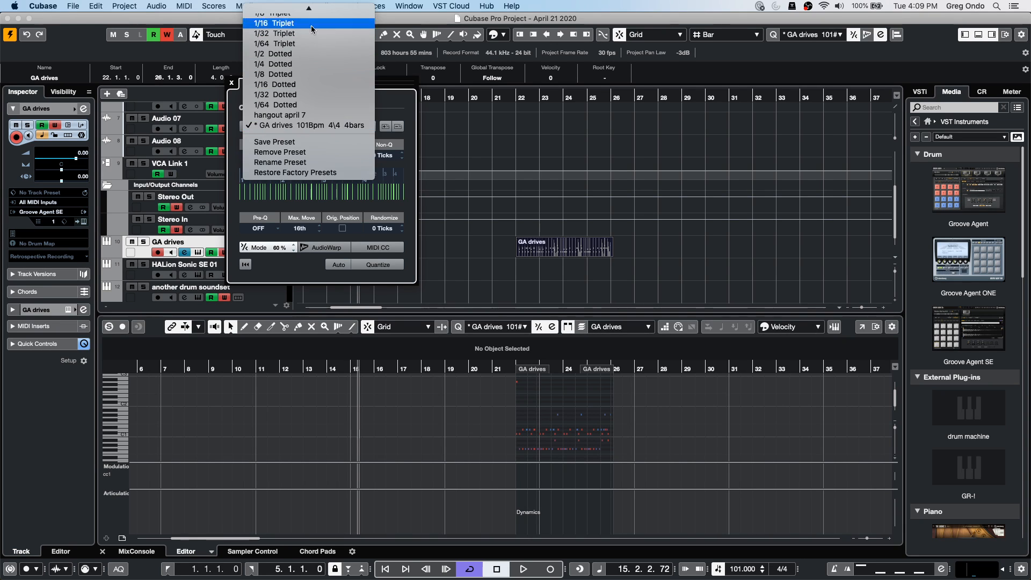
{"action": "scroll", "coordinate": [308, 38], "scroll_direction": "up", "scroll_amount": 5}
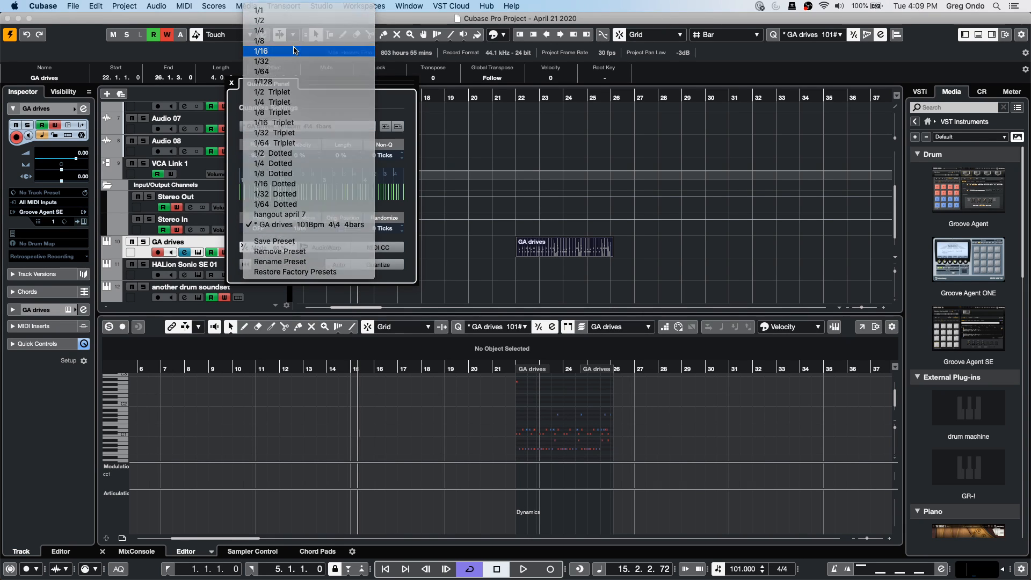
{"action": "left_click", "coordinate": [294, 50]}
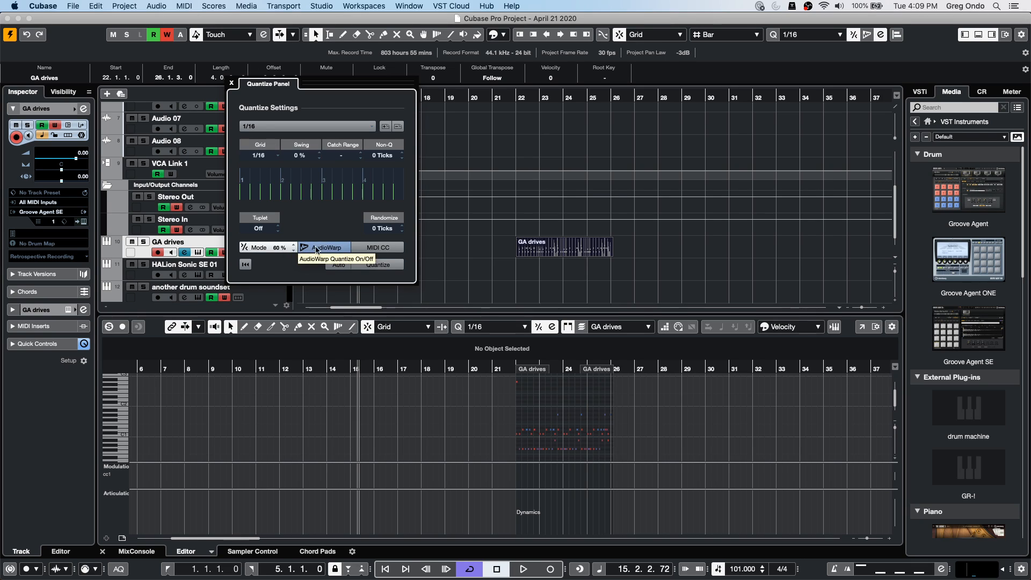
{"action": "left_click", "coordinate": [378, 247]}
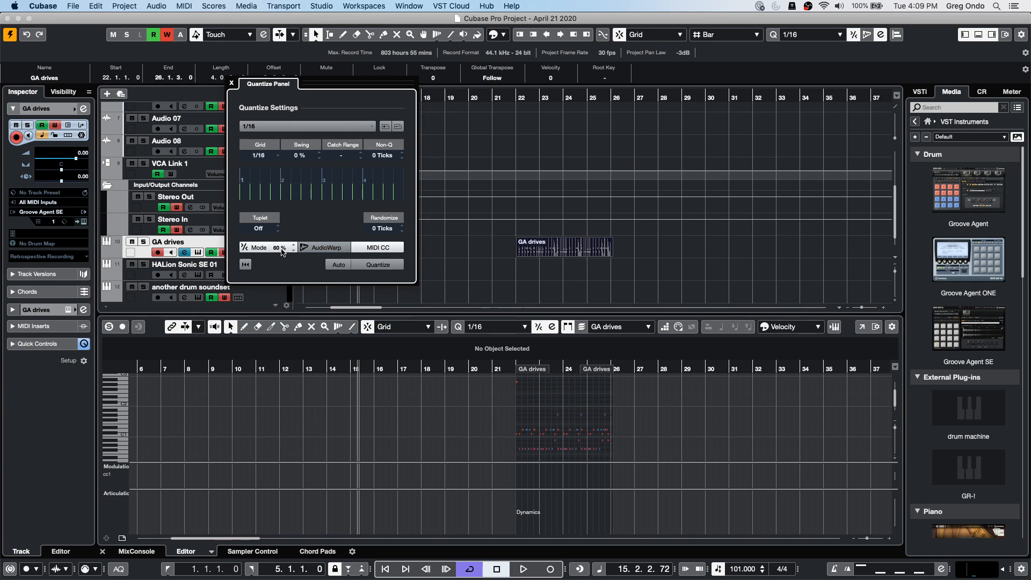
{"action": "left_click", "coordinate": [256, 247]}
{"action": "left_click", "coordinate": [256, 247]}
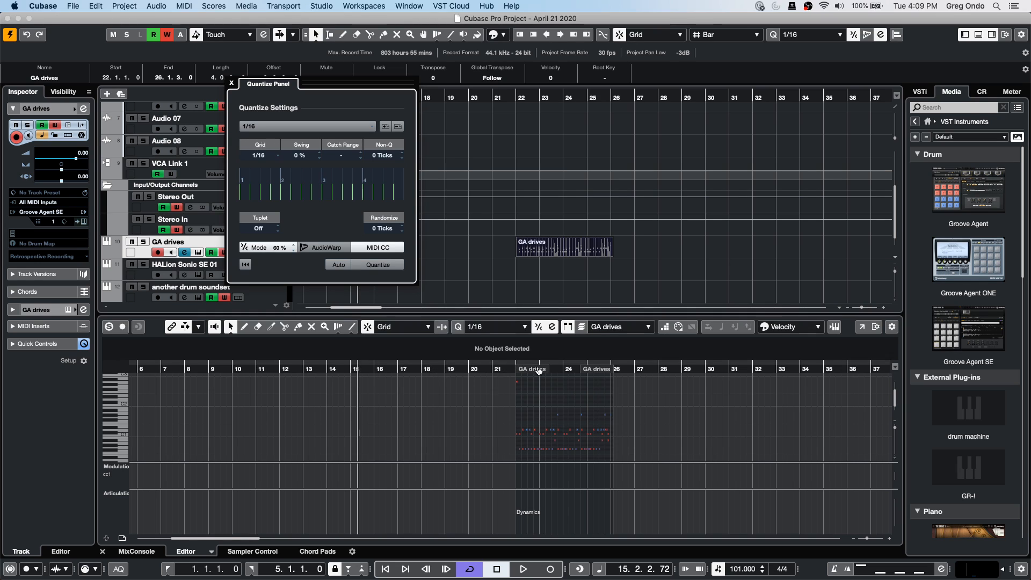
- Select the D1 and F#0 notes near beat 23.2 and open the GA drives part in a separate Key Editor window
{"action": "left_click", "coordinate": [552, 370]}
{"action": "left_click_drag", "start_coordinate": [552, 371], "coordinate": [544, 450]}
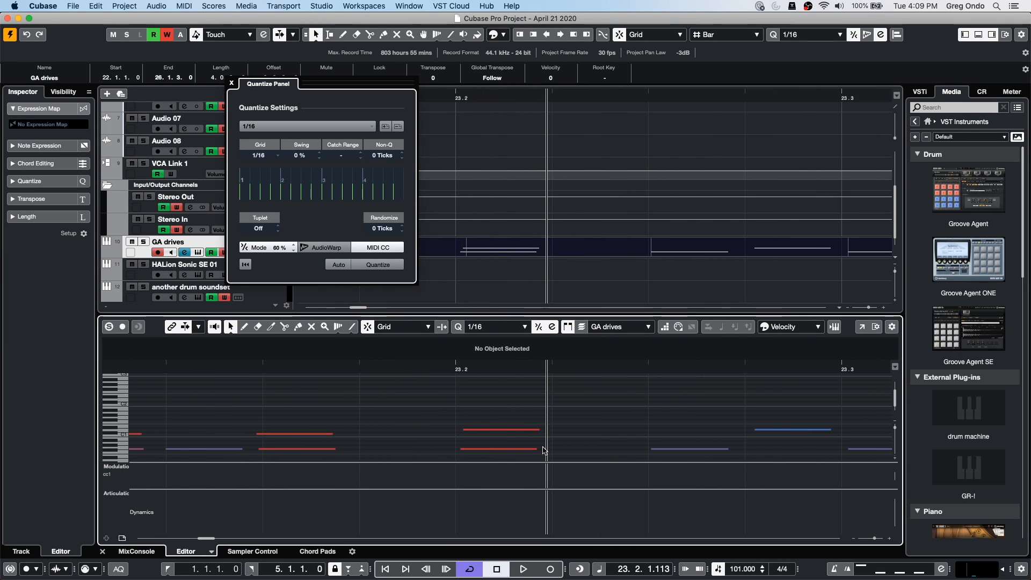
{"action": "left_click_drag", "start_coordinate": [453, 395], "coordinate": [536, 472]}
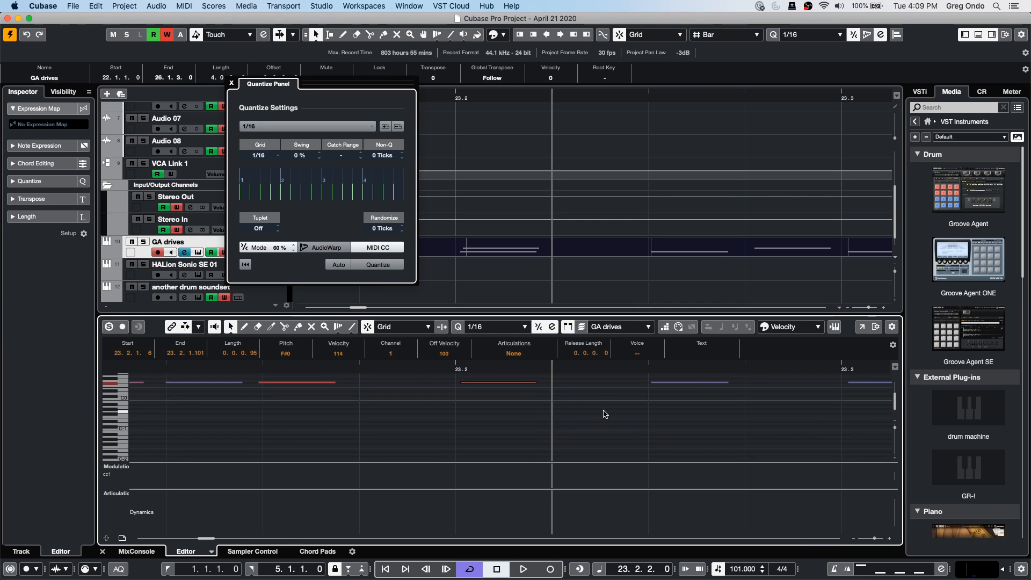
{"action": "left_click_drag", "start_coordinate": [893, 429], "coordinate": [895, 449]}
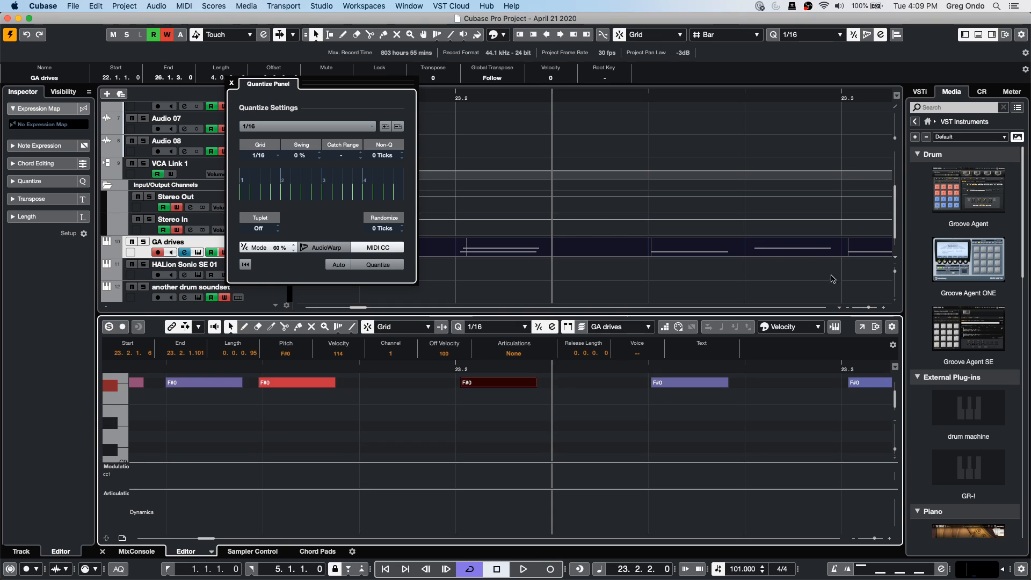
{"action": "left_click", "coordinate": [861, 326]}
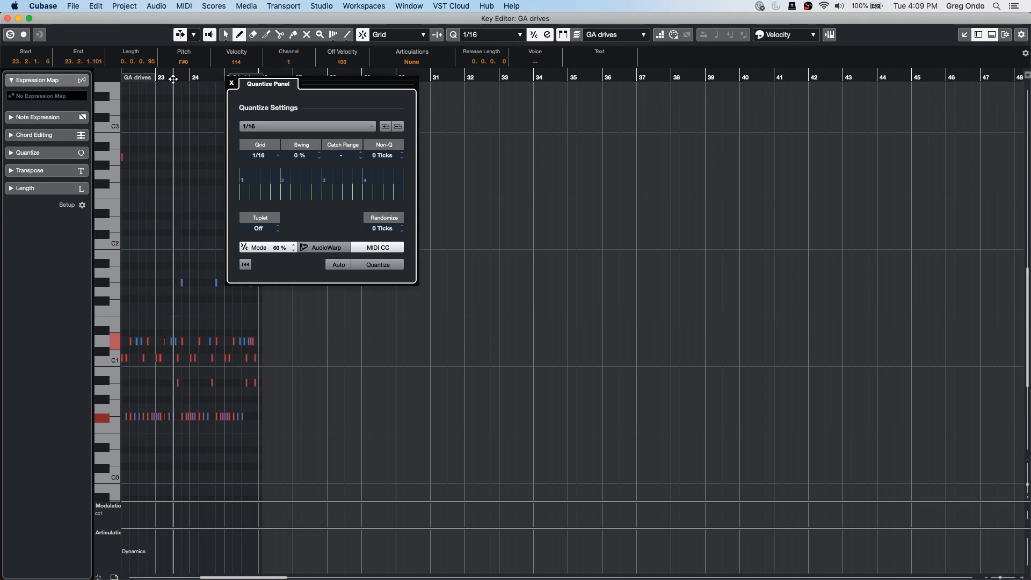
- Select the opening C1, D1 and F#0 notes from bar 22 to just past beat 22.2 with the Object Selection tool
{"action": "scroll", "coordinate": [154, 132], "scroll_direction": "left", "scroll_amount": 5}
{"action": "left_click_drag", "start_coordinate": [155, 134], "coordinate": [164, 166]}
{"action": "key", "text": "h"}
{"action": "key", "text": "h"}
{"action": "key", "text": "h"}
{"action": "key", "text": "h"}
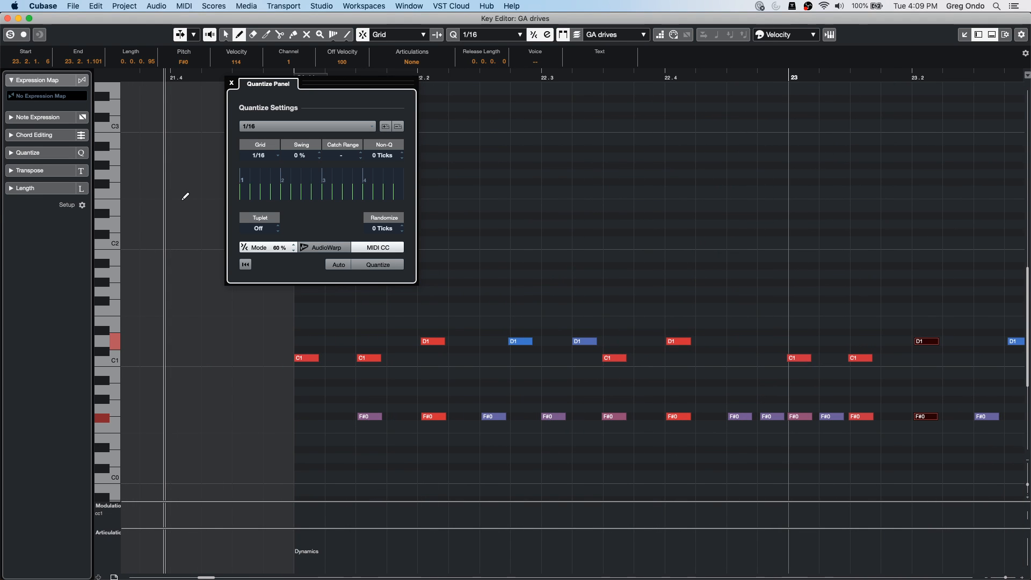
{"action": "key", "text": "h"}
{"action": "right_click", "coordinate": [366, 307]}
{"action": "left_click", "coordinate": [366, 312]}
{"action": "left_click_drag", "start_coordinate": [353, 312], "coordinate": [637, 459]}
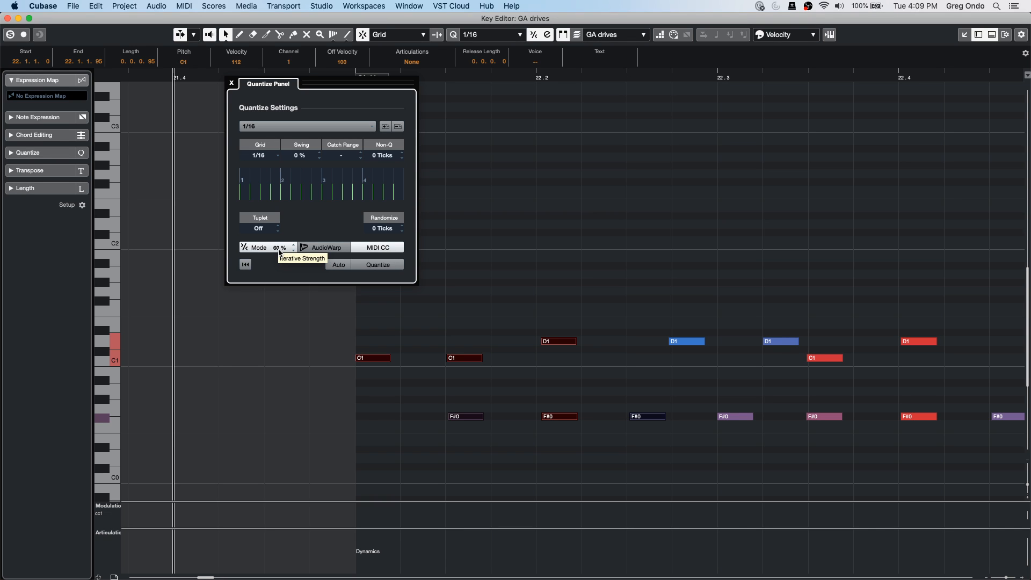
- Inspect how the selected notes sit against beat 22.2, view the quantize commands, and turn off MIDI CC quantizing
{"action": "left_click", "coordinate": [529, 77]}
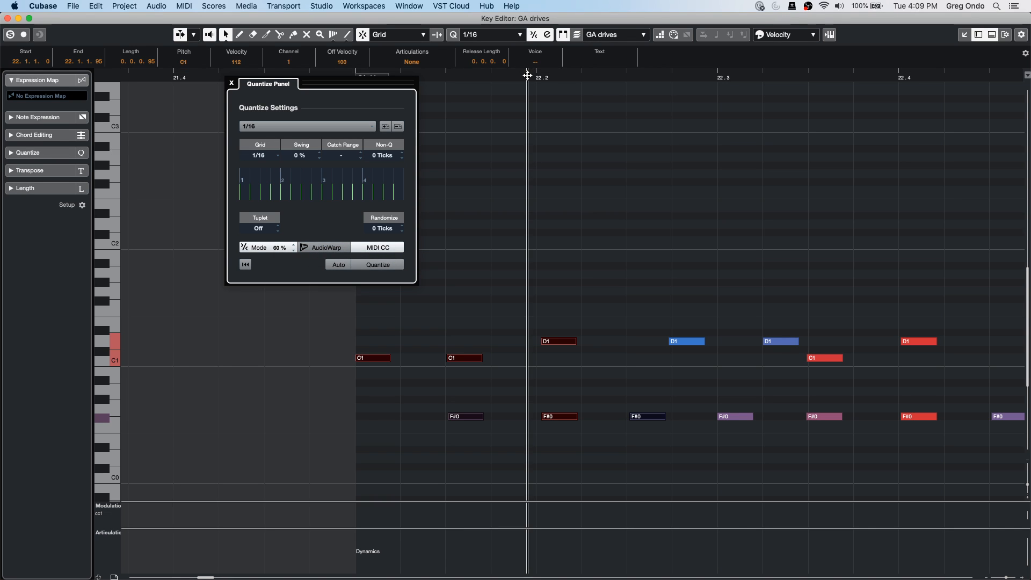
{"action": "left_click_drag", "start_coordinate": [529, 99], "coordinate": [529, 140]}
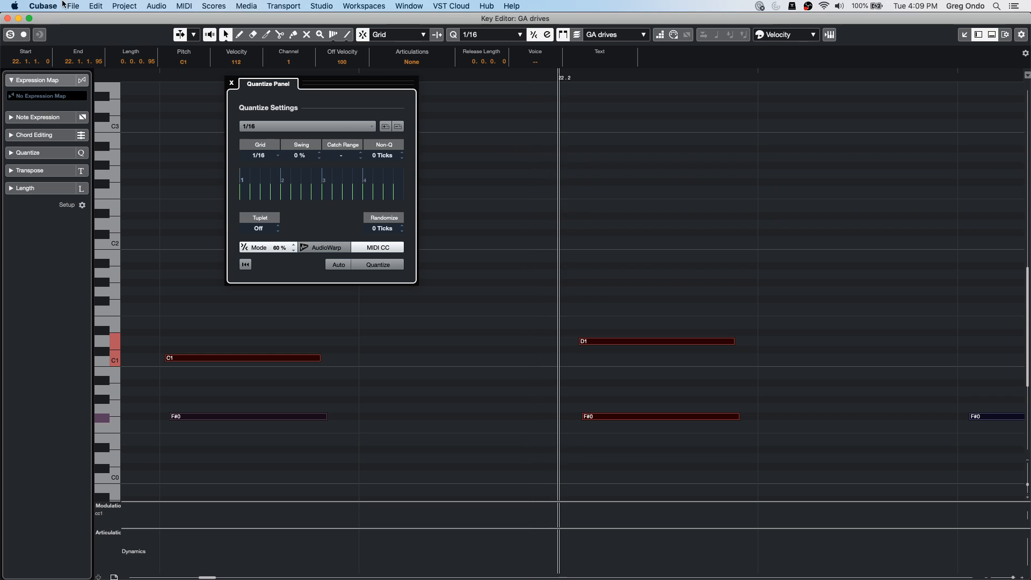
{"action": "left_click", "coordinate": [96, 6]}
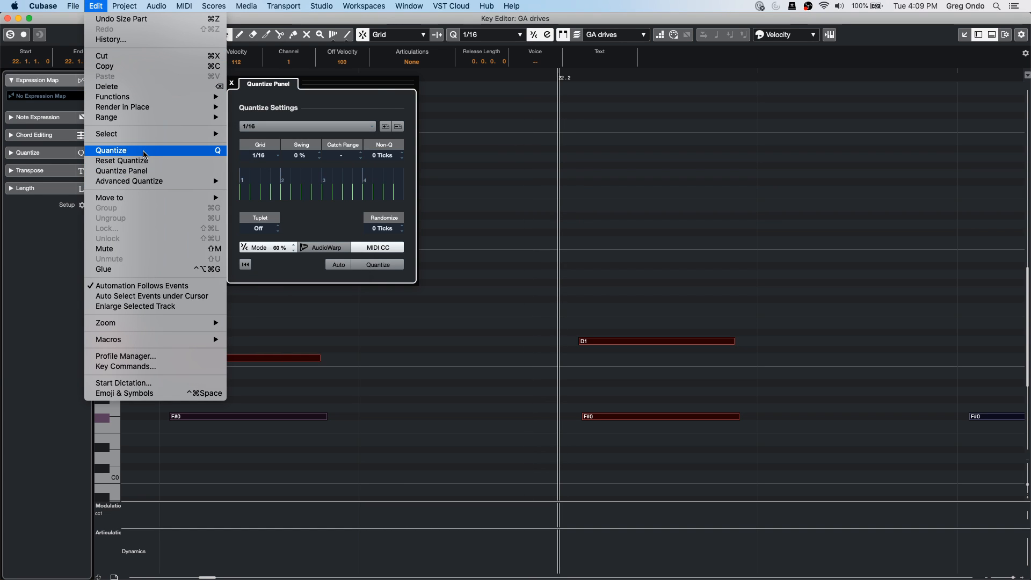
{"action": "left_click", "coordinate": [284, 258]}
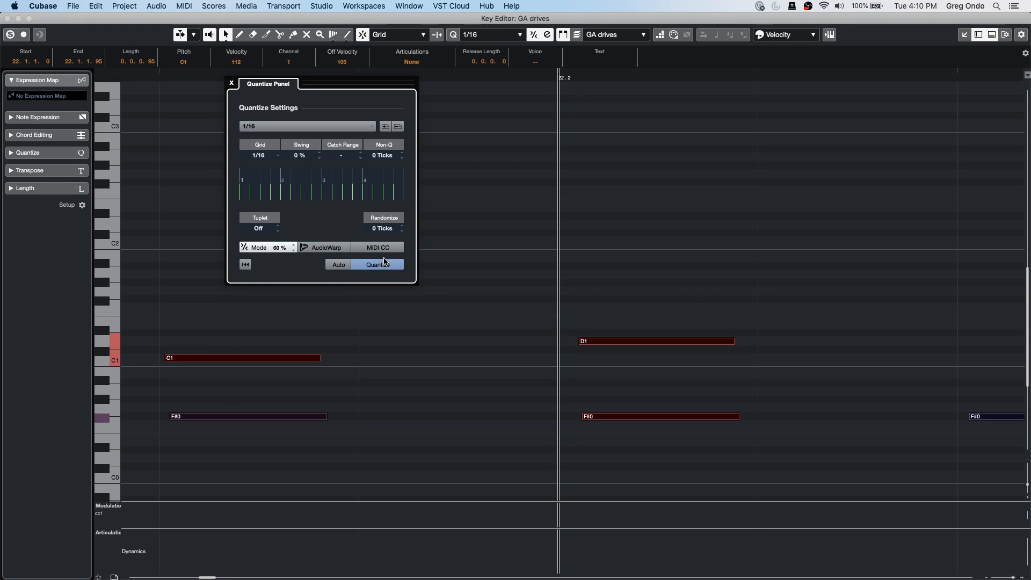
- Try two 60% iterative quantize passes on the selected notes against the 1/16 grid, and undo both
{"action": "left_click", "coordinate": [383, 265]}
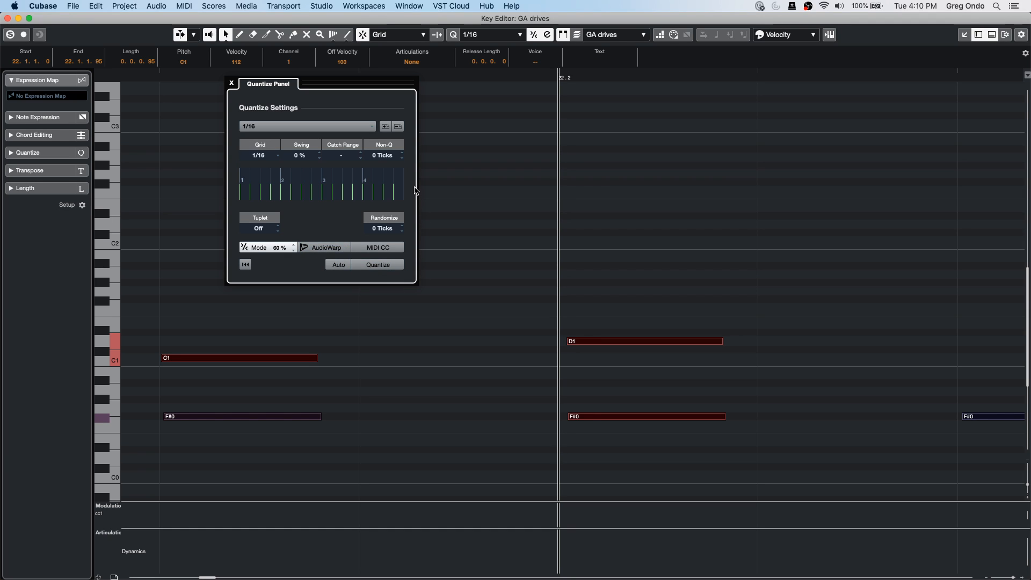
{"action": "left_click_drag", "start_coordinate": [168, 78], "coordinate": [160, 305]}
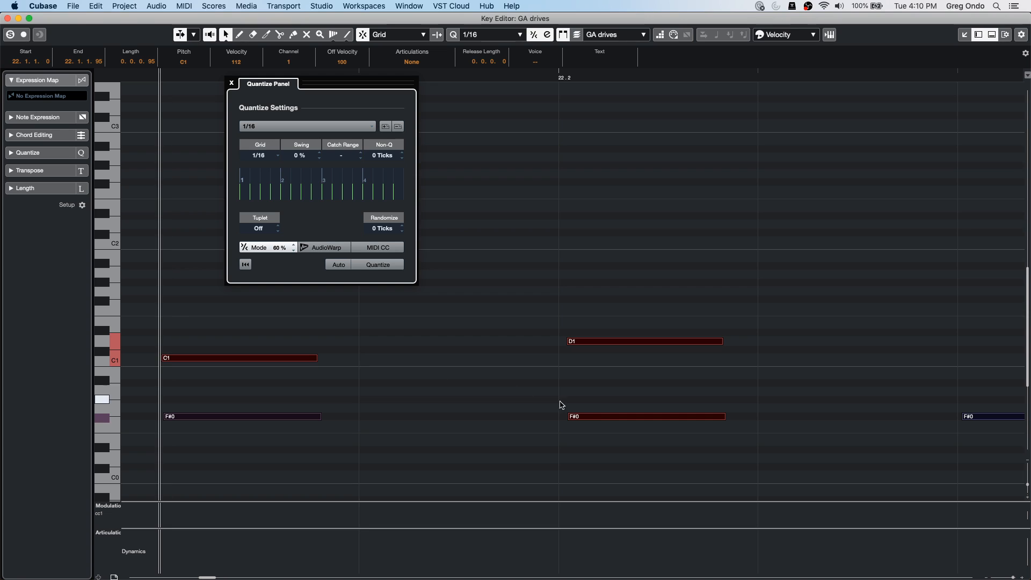
{"action": "left_click", "coordinate": [395, 268]}
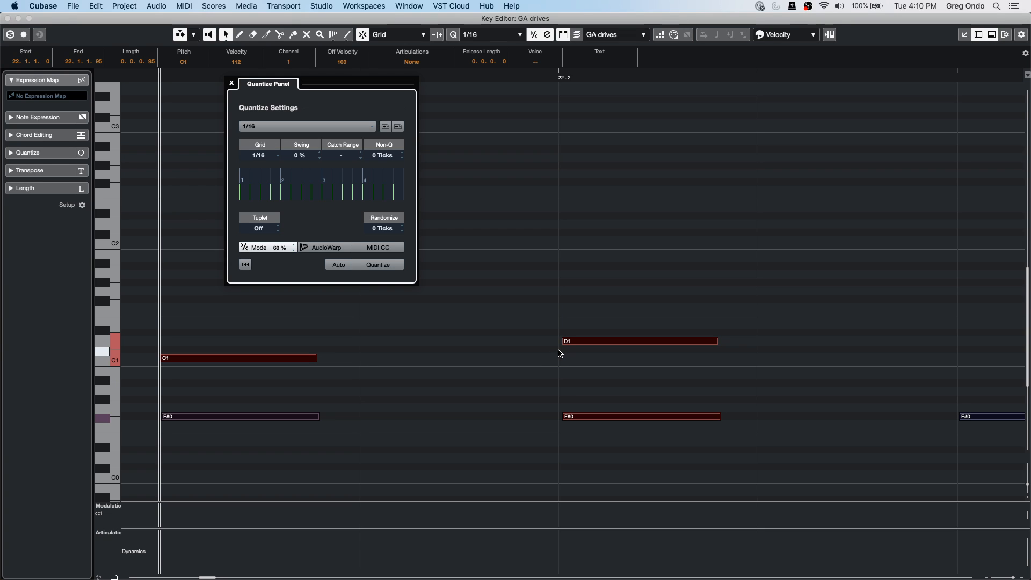
{"action": "key", "text": "super+z"}
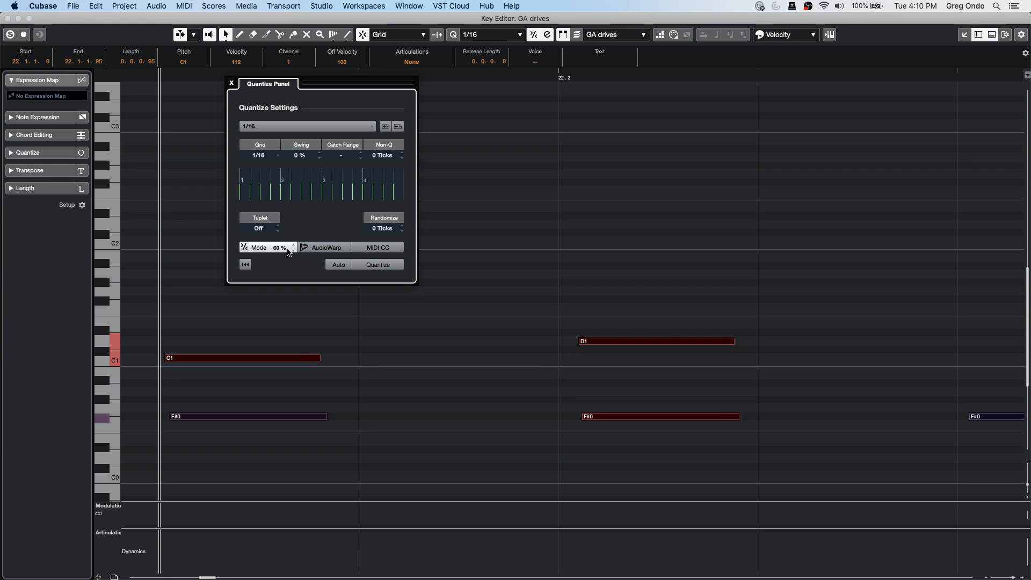
- Quantize the selected notes toward the 1/16 grid with two successive iterative passes at 60% strength
{"action": "left_click", "coordinate": [379, 266]}
{"action": "left_click", "coordinate": [380, 266]}
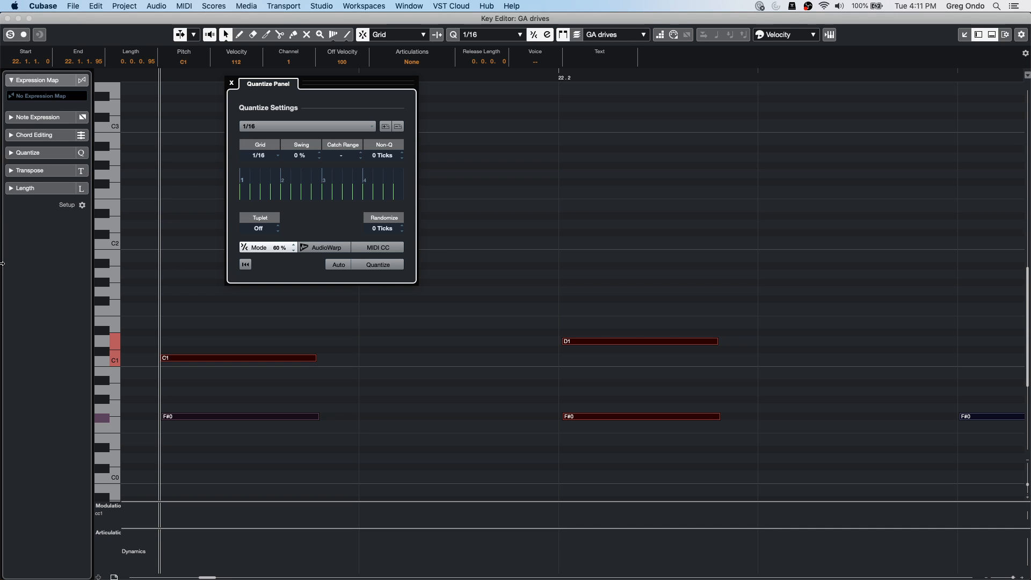
- Close the Key Editor and Quantize Panel, and open and activate the recent project beatles stones.cpr
{"action": "left_click", "coordinate": [7, 18]}
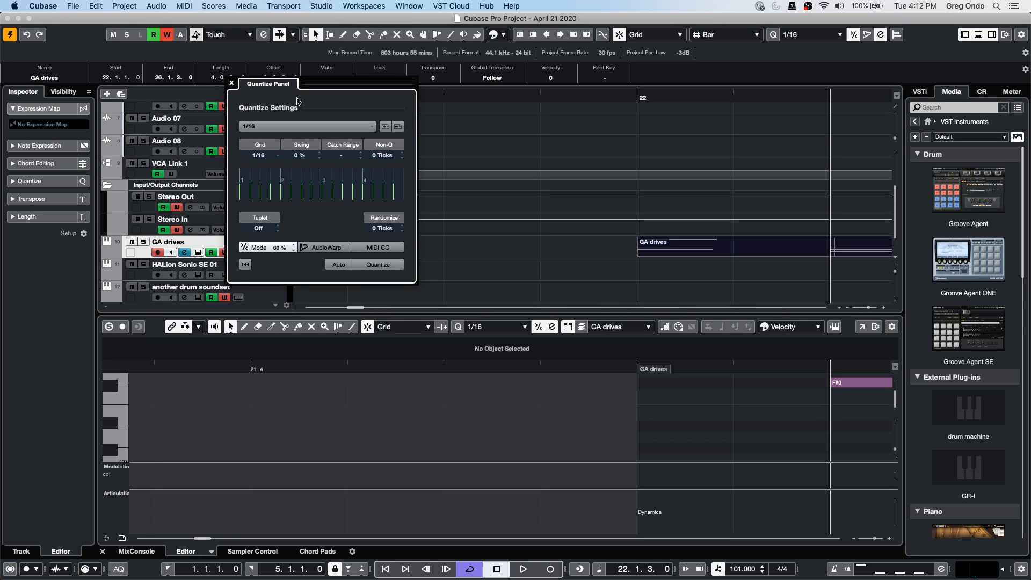
{"action": "left_click", "coordinate": [231, 82]}
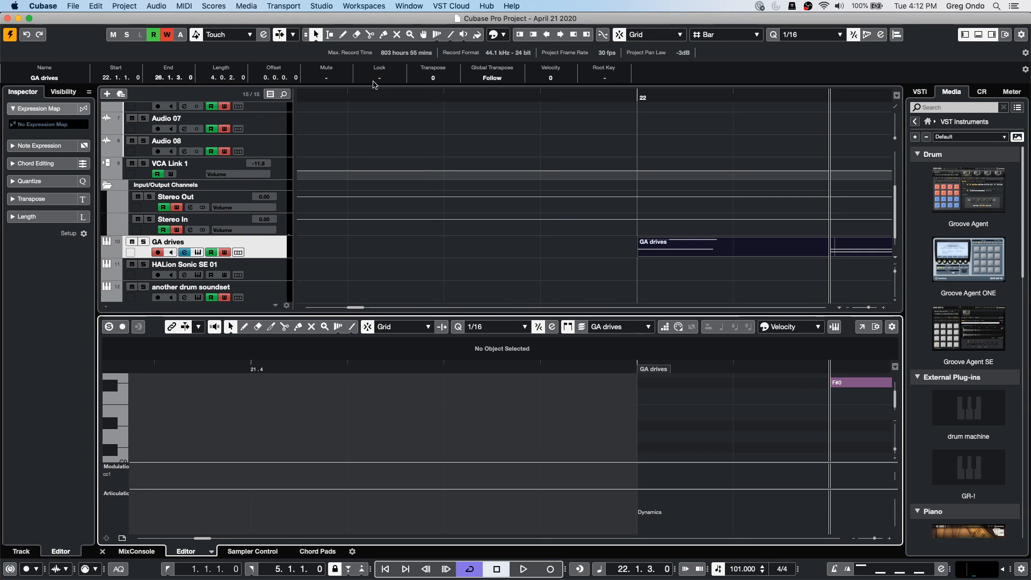
{"action": "left_click", "coordinate": [397, 5]}
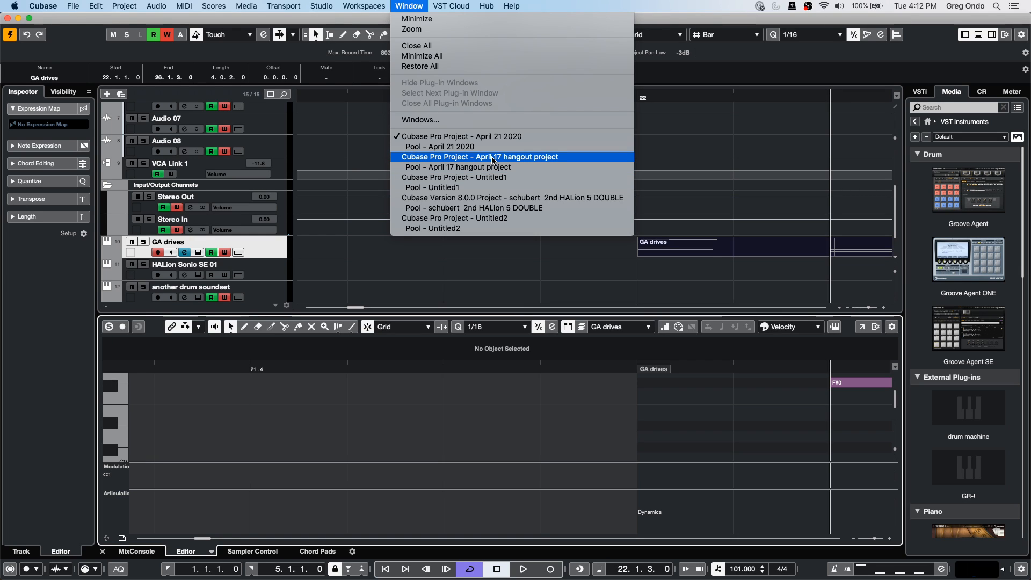
{"action": "mouse_move", "coordinate": [11, 4]}
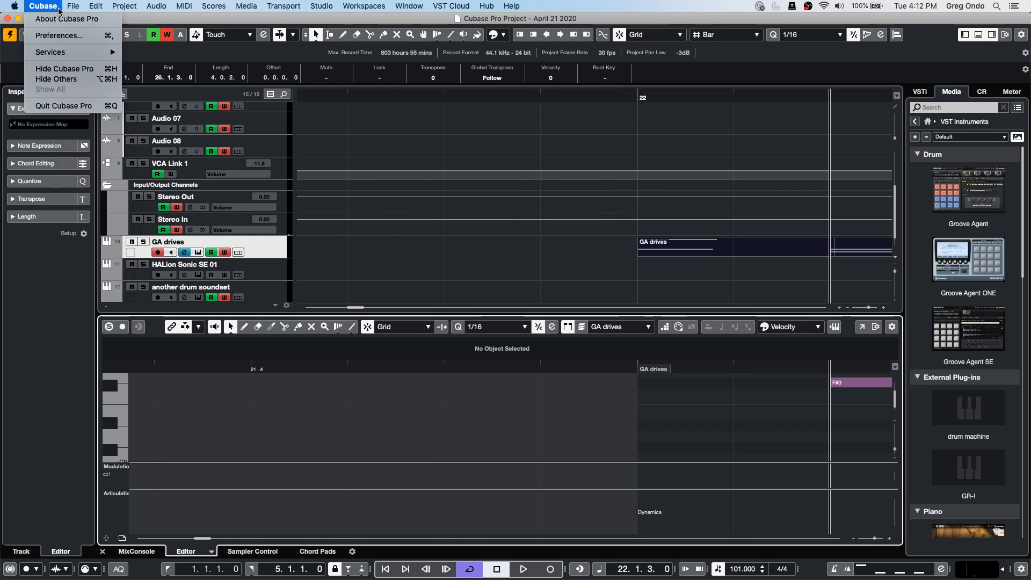
{"action": "mouse_move", "coordinate": [73, 6]}
{"action": "mouse_move", "coordinate": [119, 209]}
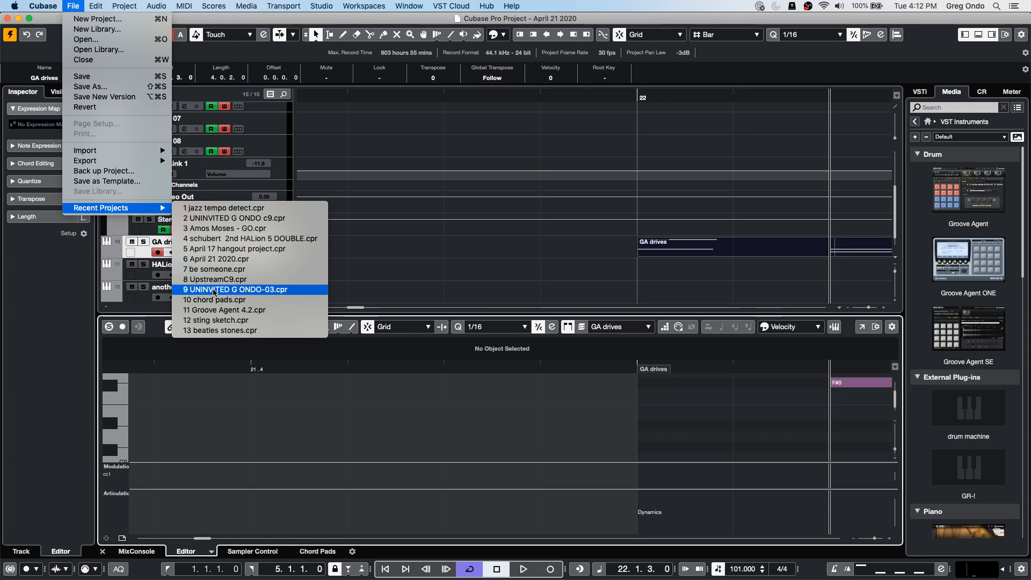
{"action": "left_click", "coordinate": [218, 332]}
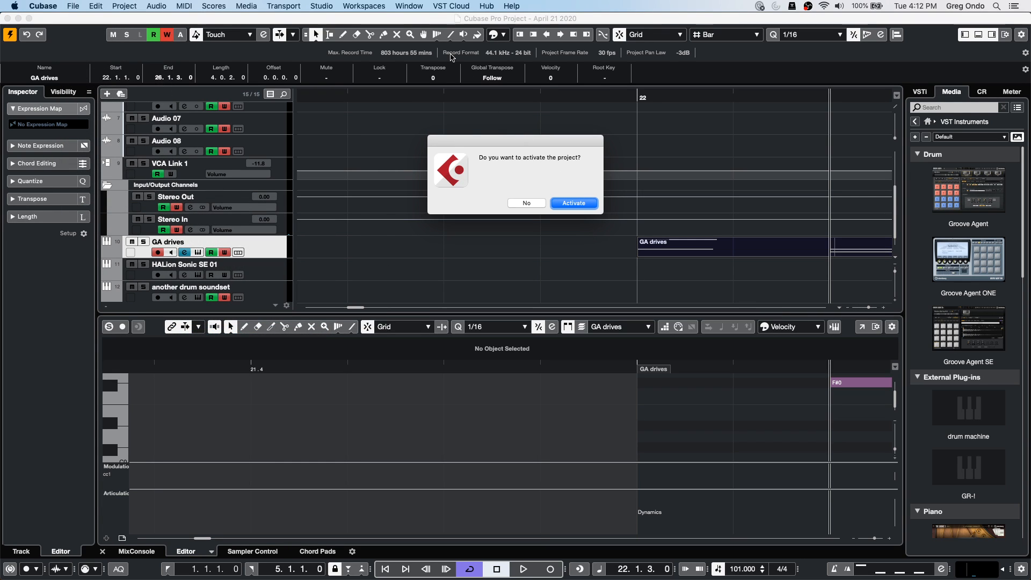
{"action": "key", "text": "Return"}
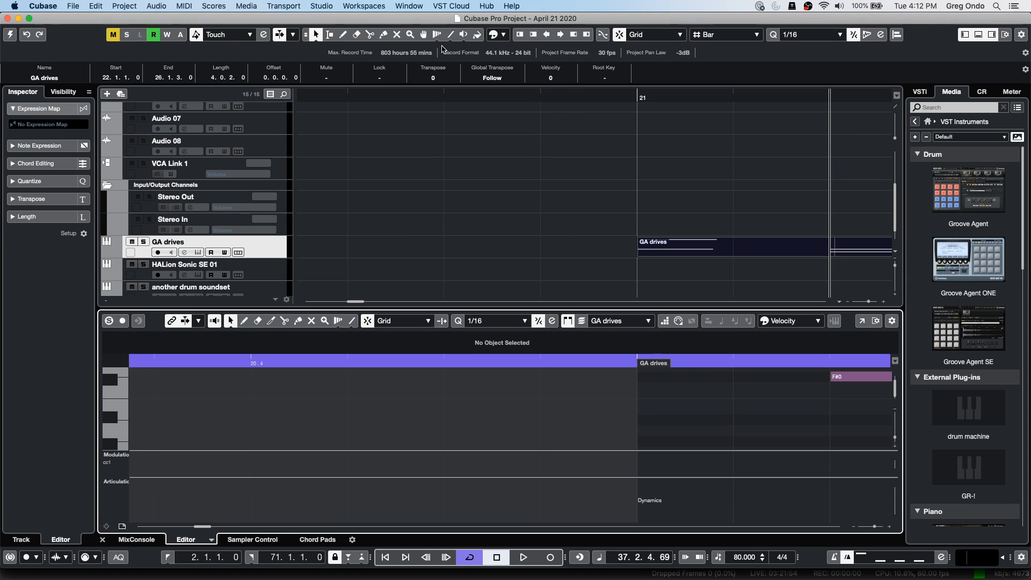
- Look through the project's tracks and select the Chord Track to examine its opening chord events
{"action": "scroll", "coordinate": [413, 179], "scroll_direction": "down", "scroll_amount": 3}
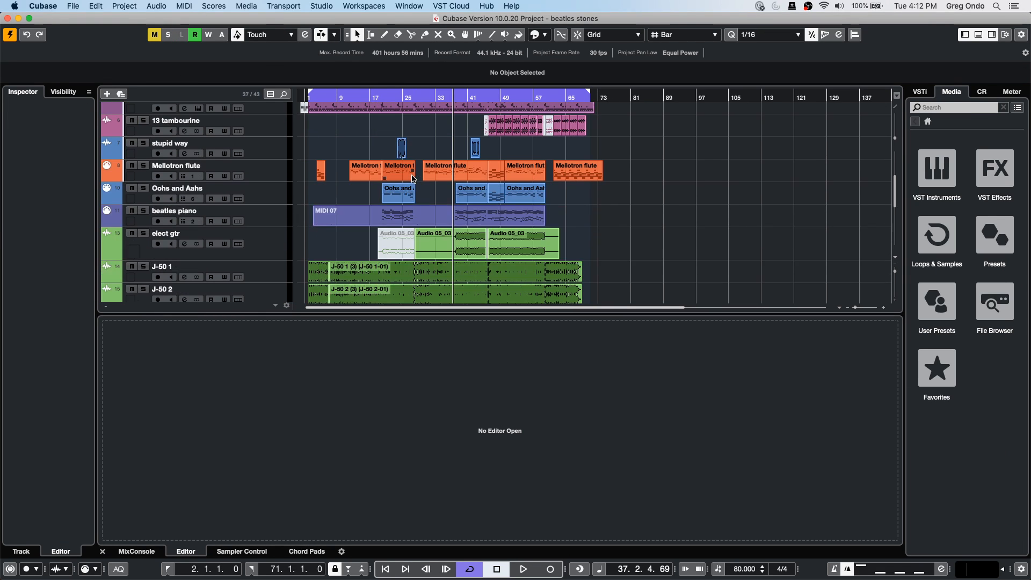
{"action": "scroll", "coordinate": [344, 155], "scroll_direction": "up", "scroll_amount": 6}
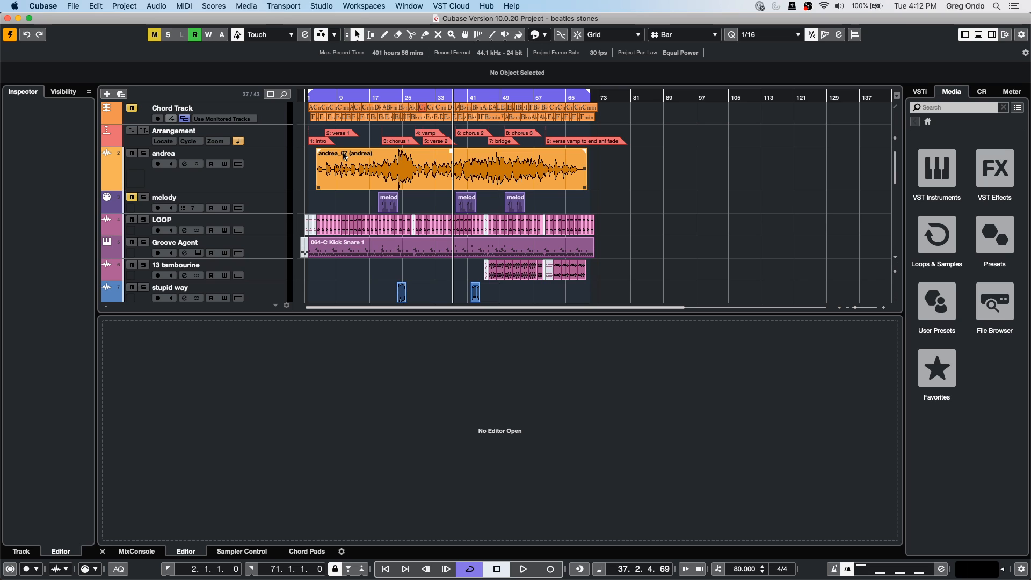
{"action": "scroll", "coordinate": [345, 155], "scroll_direction": "down", "scroll_amount": 15}
{"action": "scroll", "coordinate": [377, 215], "scroll_direction": "up", "scroll_amount": 15}
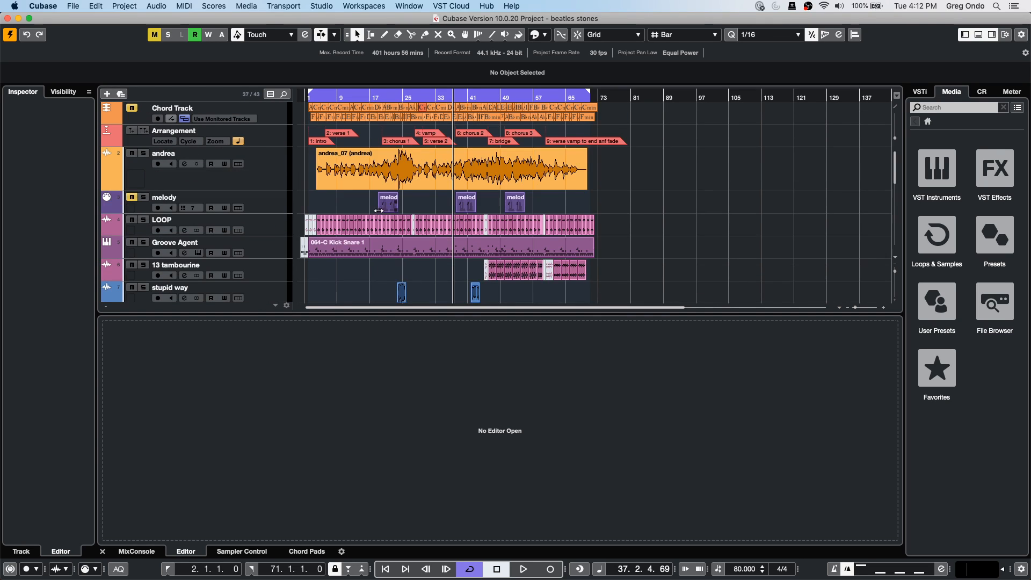
{"action": "left_click", "coordinate": [263, 116]}
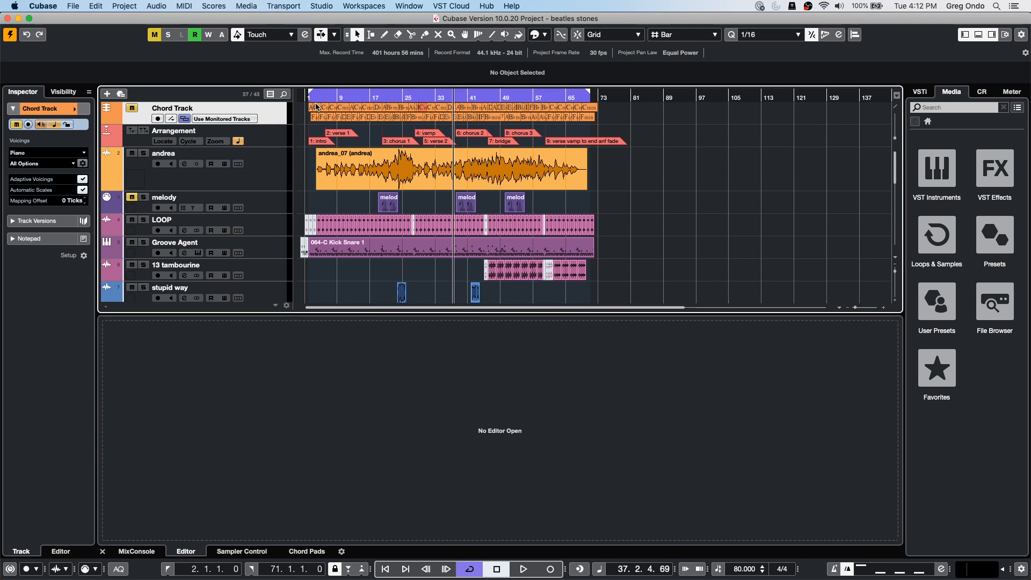
{"action": "left_click_drag", "start_coordinate": [323, 98], "coordinate": [291, 115]}
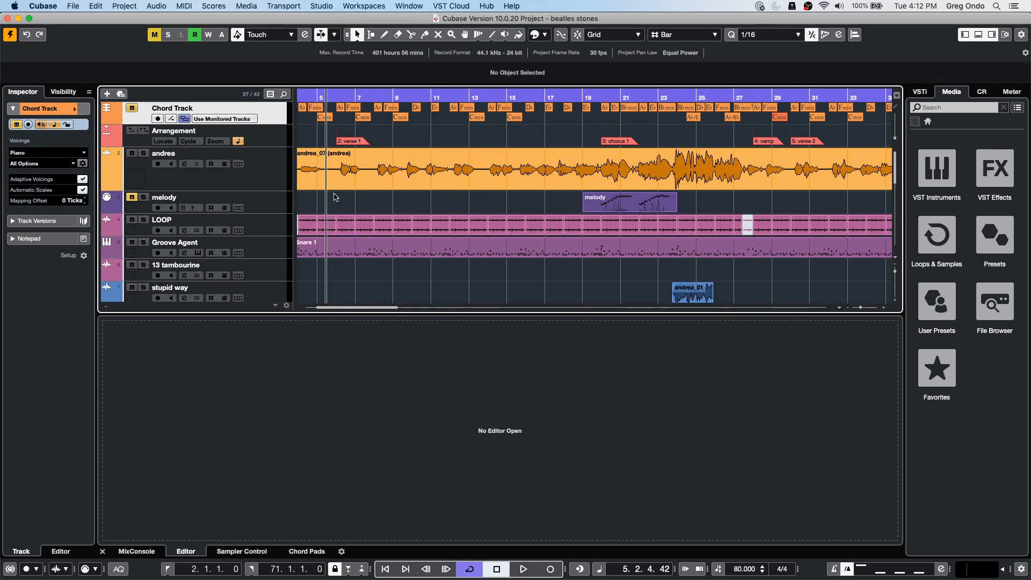
- Add one MIDI track with no custom name directly below the melody track
{"action": "left_click", "coordinate": [273, 204]}
{"action": "right_click", "coordinate": [273, 205]}
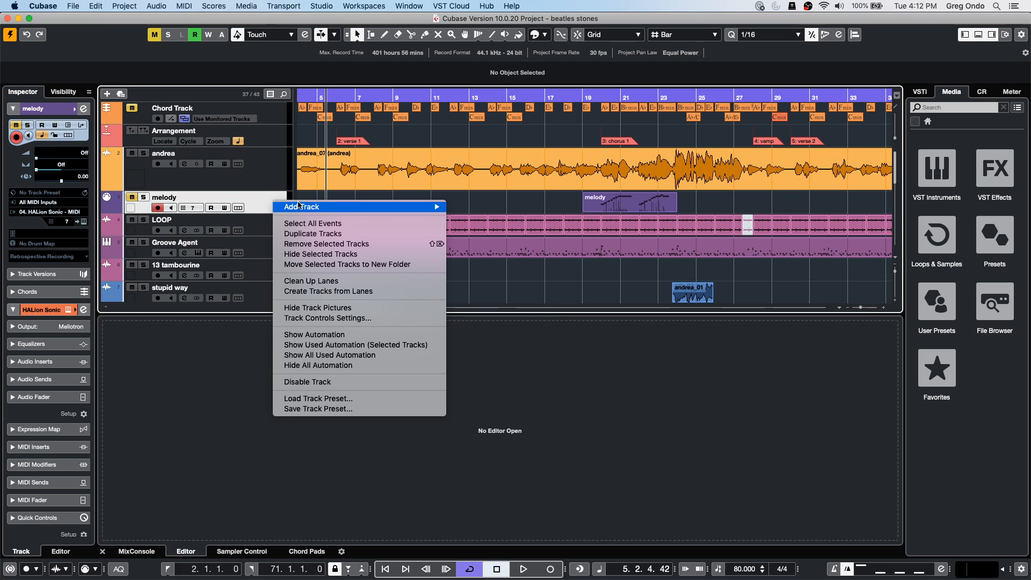
{"action": "mouse_move", "coordinate": [322, 207]}
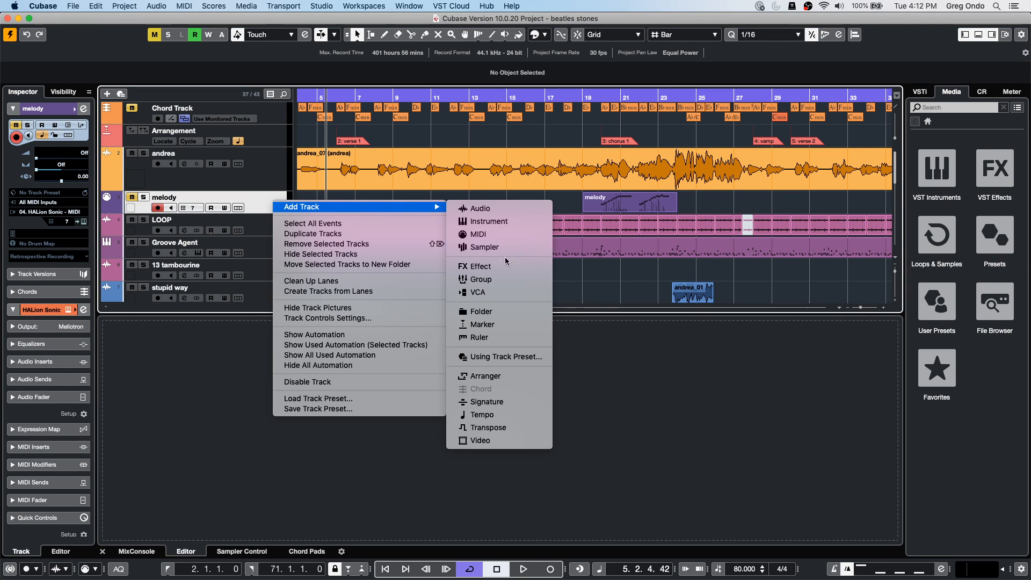
{"action": "left_click", "coordinate": [510, 236]}
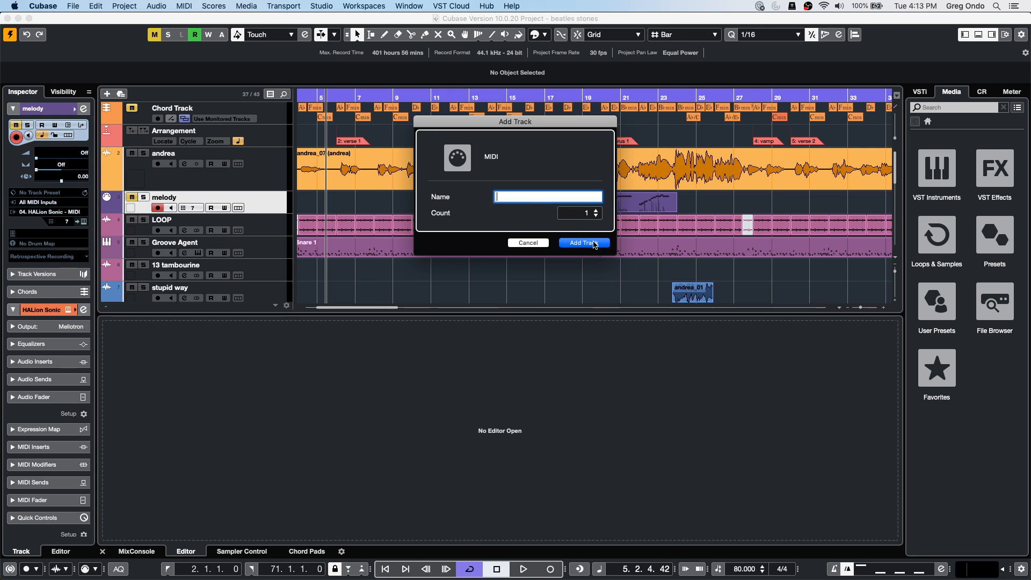
{"action": "left_click", "coordinate": [595, 243]}
- Draw an empty MIDI part on the new MIDI track from bar 2 to bar 71
{"action": "right_click", "coordinate": [327, 211]}
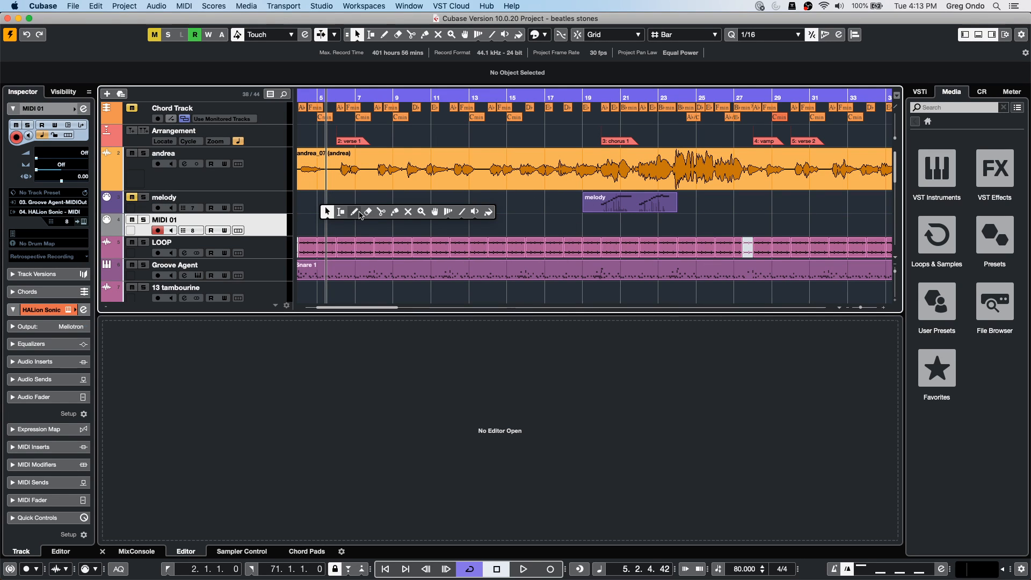
{"action": "left_click", "coordinate": [355, 212]}
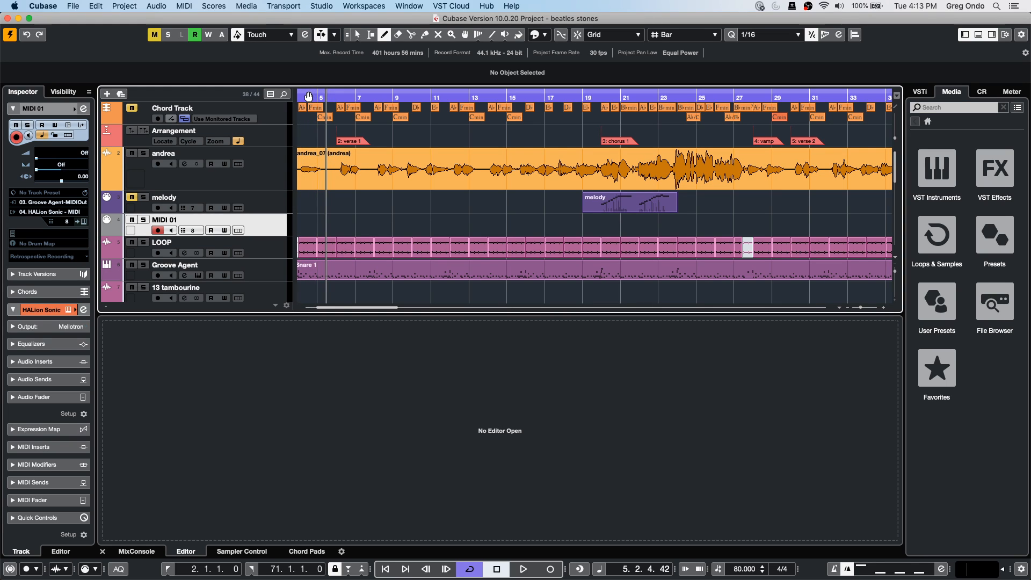
{"action": "key", "text": "Home"}
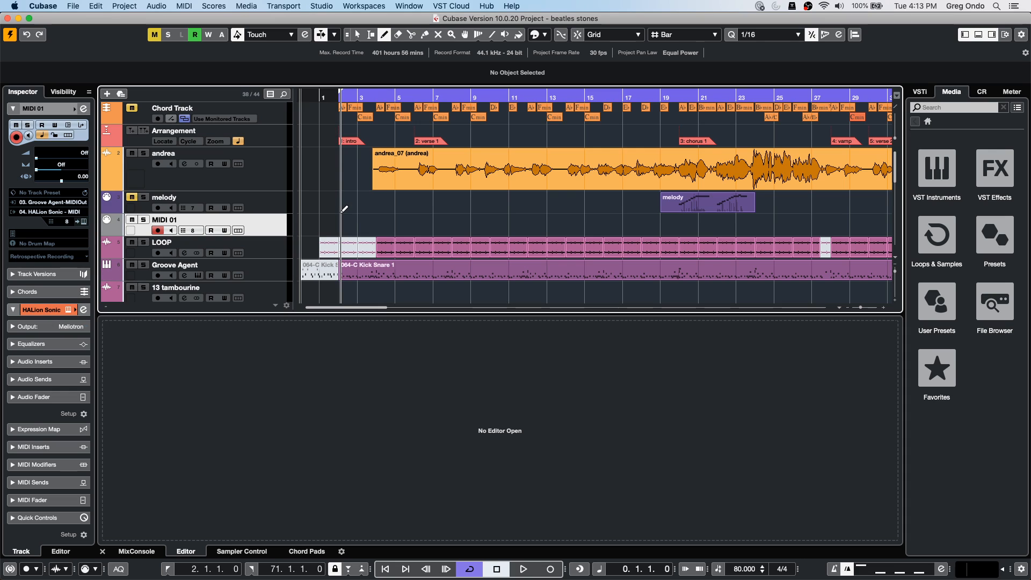
{"action": "key", "text": "j"}
{"action": "left_click_drag", "start_coordinate": [340, 214], "coordinate": [509, 211]}
{"action": "mouse_move", "coordinate": [340, 220]}
{"action": "left_mouse_down"}
{"action": "mouse_move", "coordinate": [984, 220]}
{"action": "mouse_move", "coordinate": [127, 221]}
{"action": "mouse_move", "coordinate": [795, 215]}
{"action": "mouse_move", "coordinate": [897, 168]}
{"action": "mouse_move", "coordinate": [631, 157]}
{"action": "mouse_move", "coordinate": [706, 158]}
{"action": "left_mouse_up"}
{"action": "key", "text": "1"}
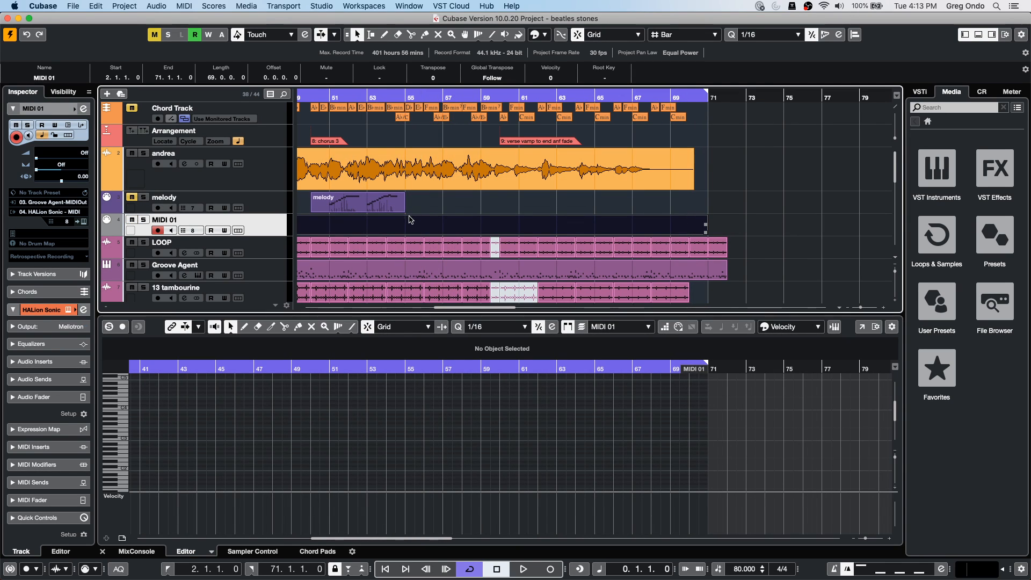
- Open the empty MIDI 01 part in the Score Editor and show the Chord Track's symbols in Page Mode
{"action": "left_click", "coordinate": [417, 222]}
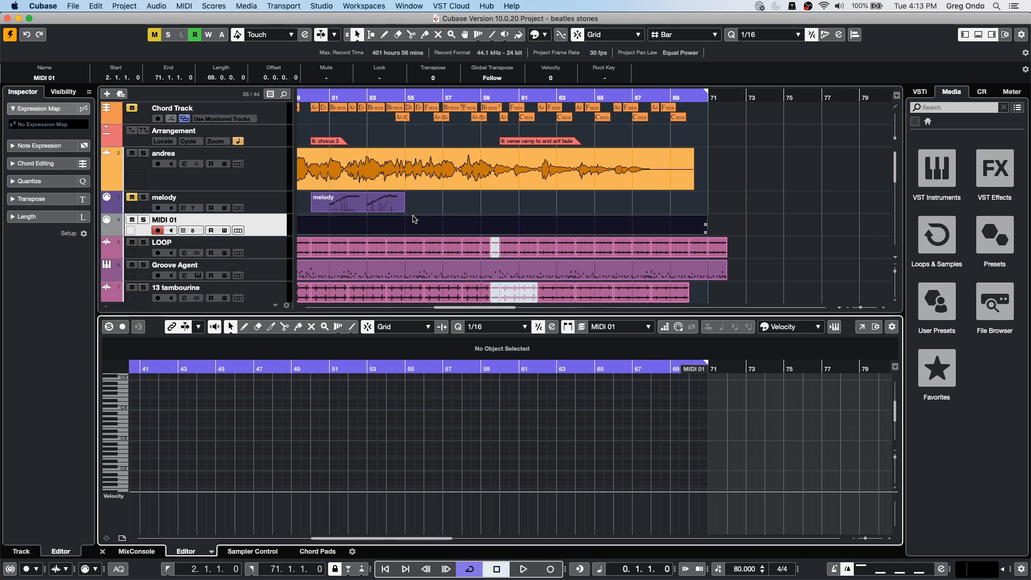
{"action": "key", "text": "super+r"}
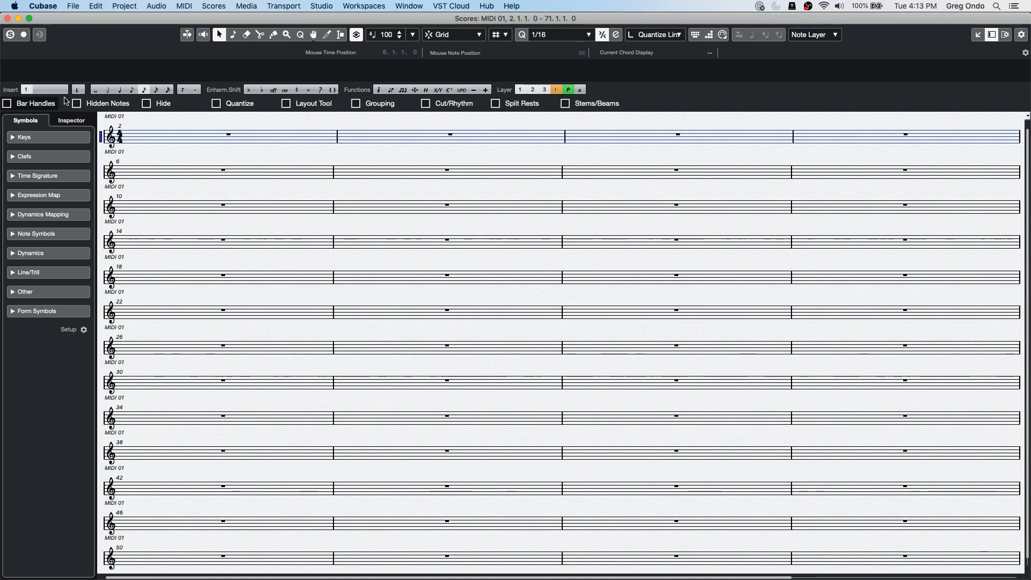
{"action": "left_click", "coordinate": [213, 6]}
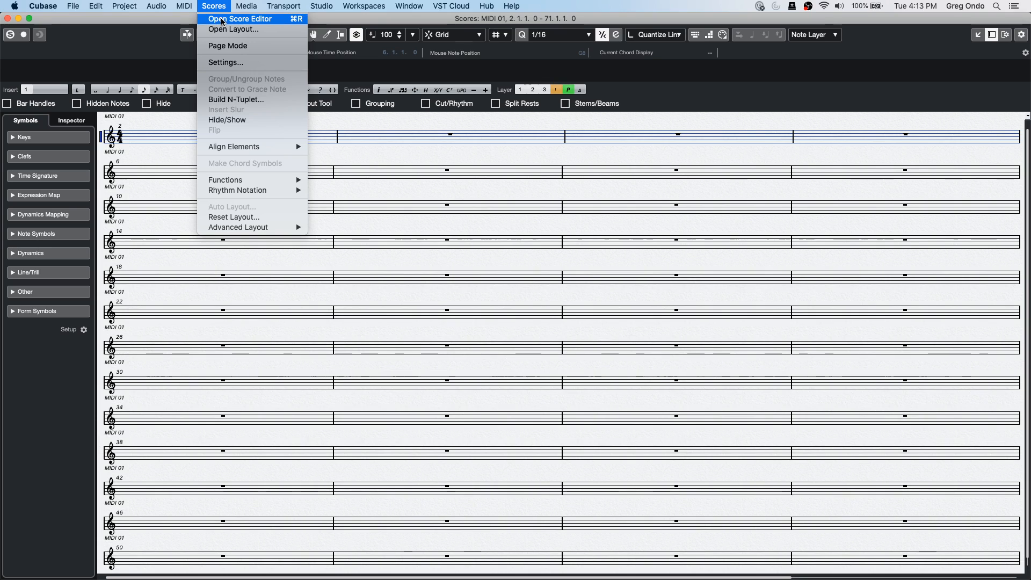
{"action": "left_click", "coordinate": [227, 46]}
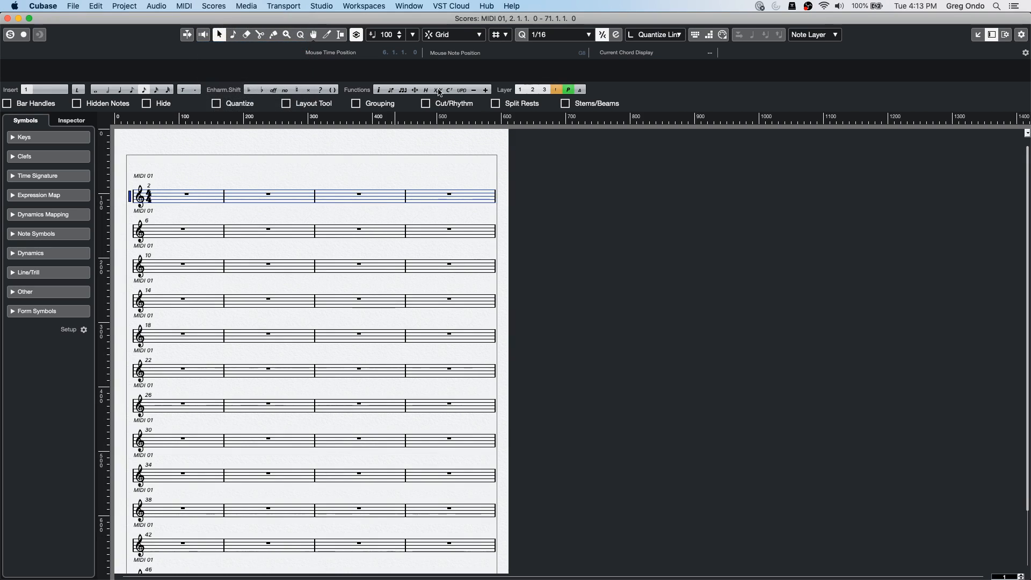
{"action": "left_click", "coordinate": [214, 6]}
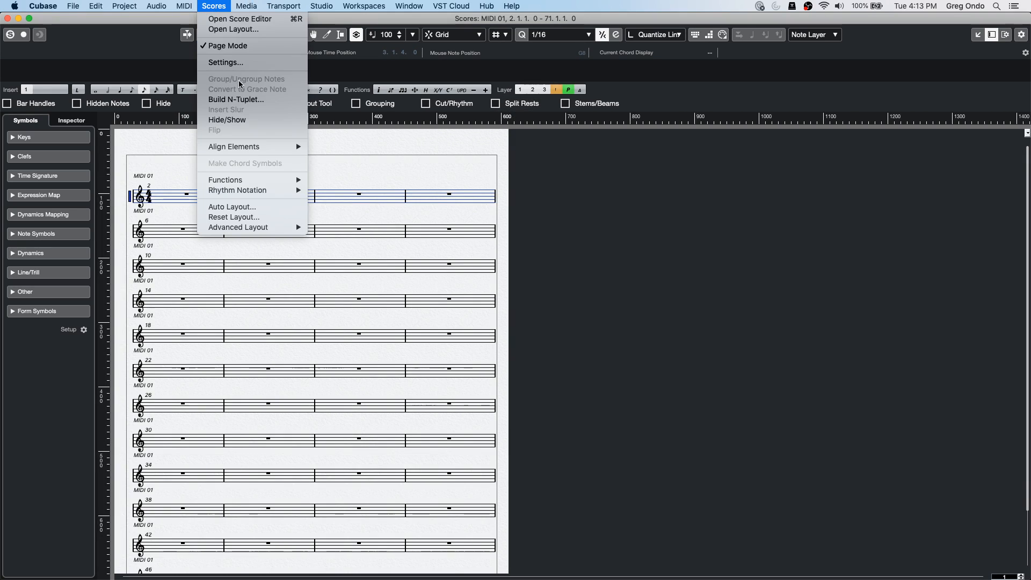
{"action": "mouse_move", "coordinate": [258, 227]}
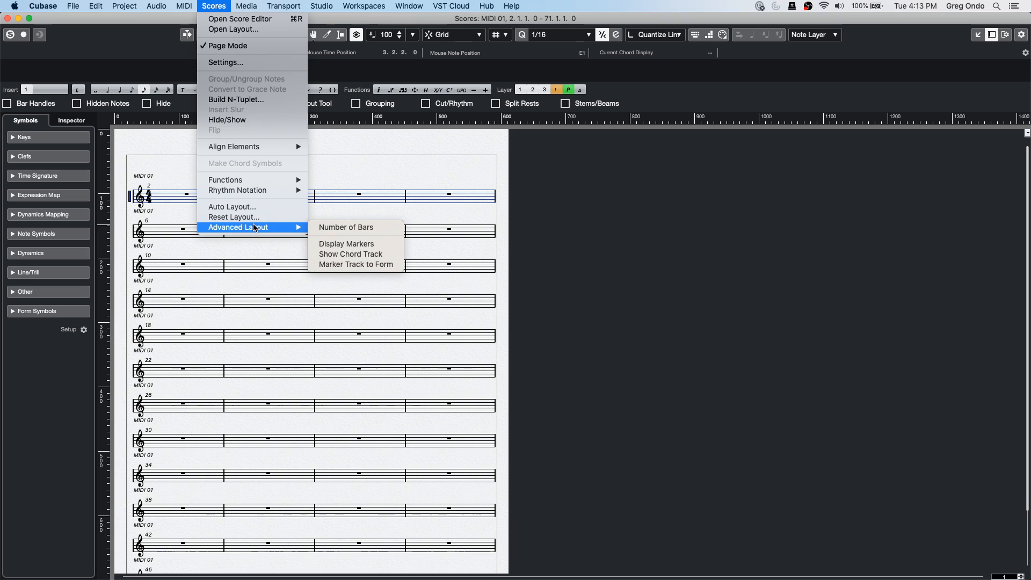
{"action": "left_click", "coordinate": [372, 253]}
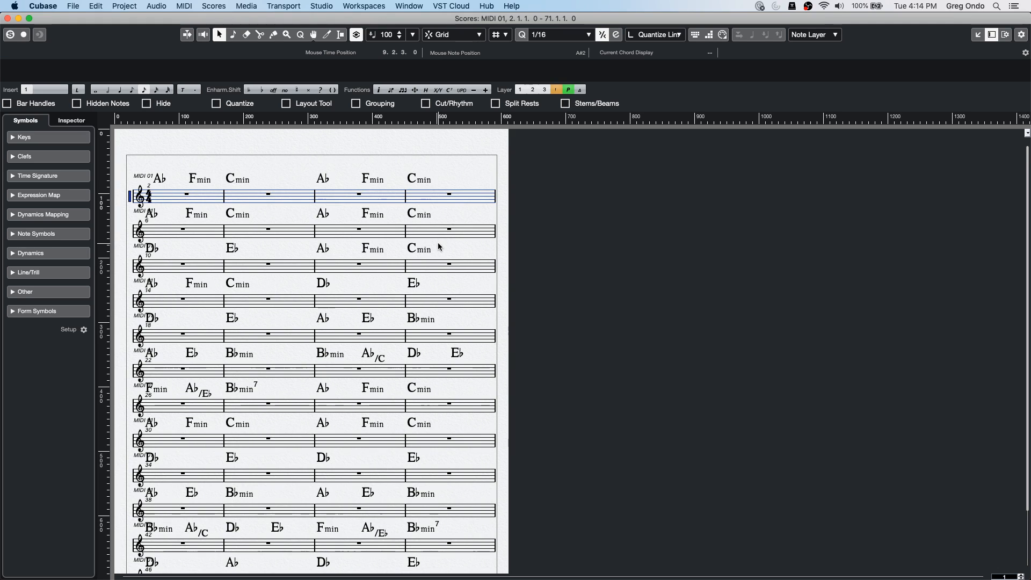
- Close the Score Editor, and check the Organize Presets dialog for the Key Editor's controller lanes without changing anything
{"action": "left_click", "coordinate": [7, 19]}
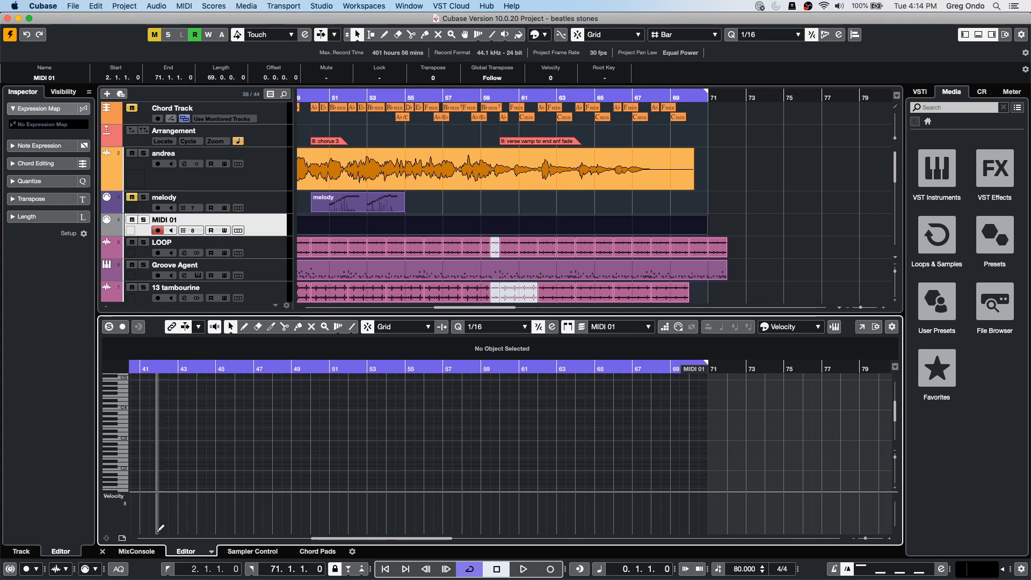
{"action": "left_click", "coordinate": [122, 537]}
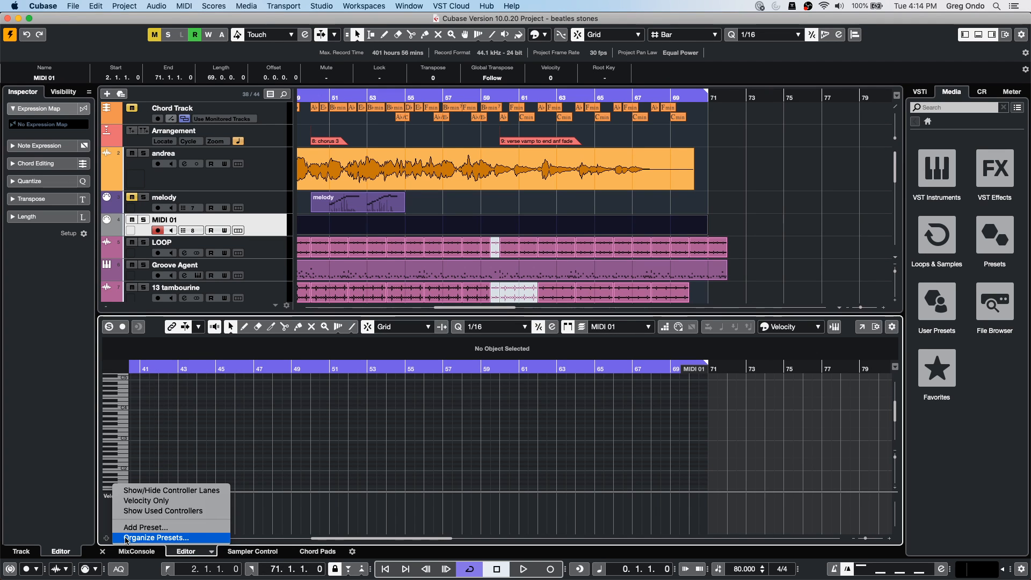
{"action": "left_click", "coordinate": [166, 537]}
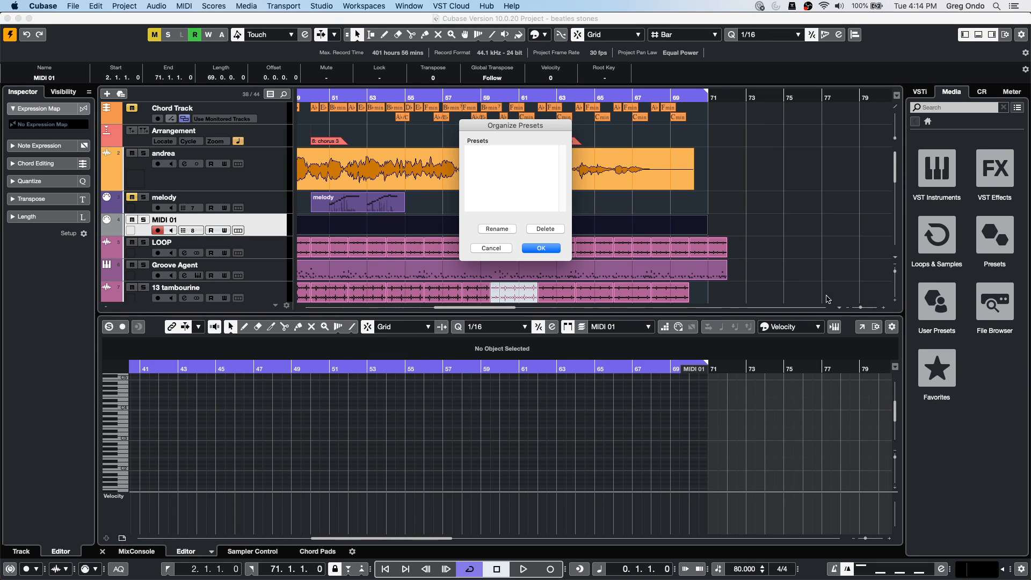
{"action": "left_click", "coordinate": [499, 249]}
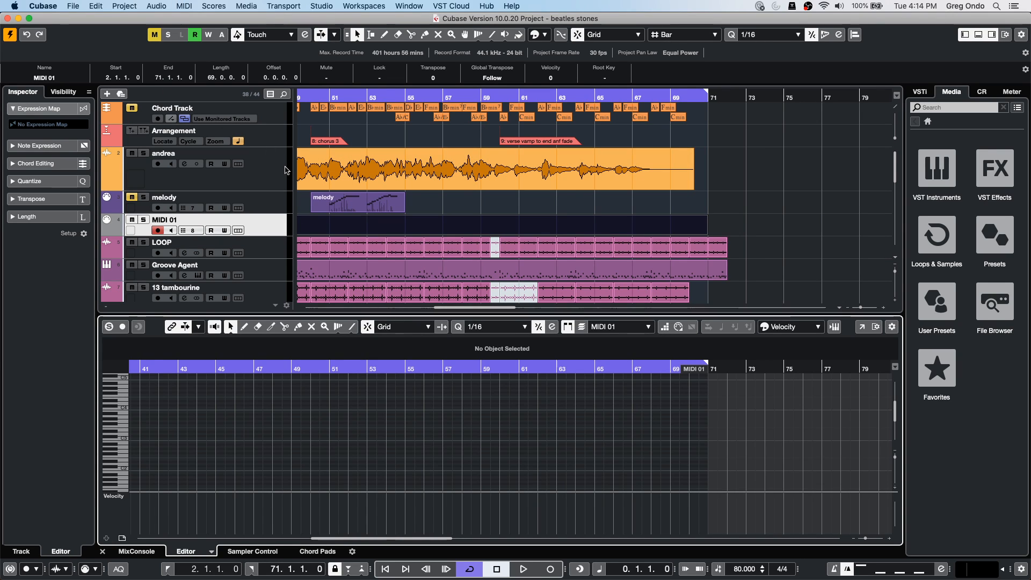
{"action": "left_click", "coordinate": [97, 7]}
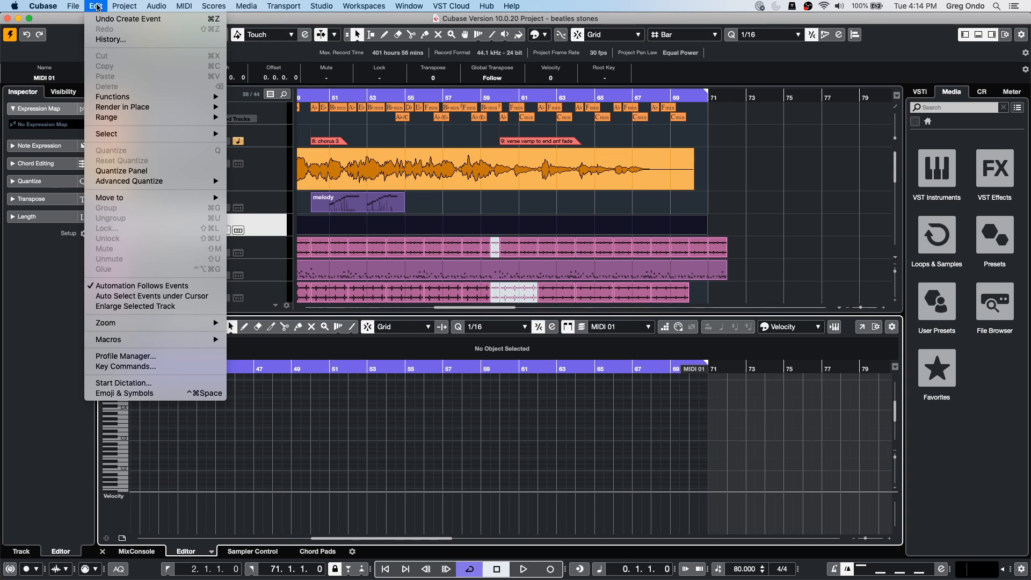
{"action": "left_click", "coordinate": [140, 357]}
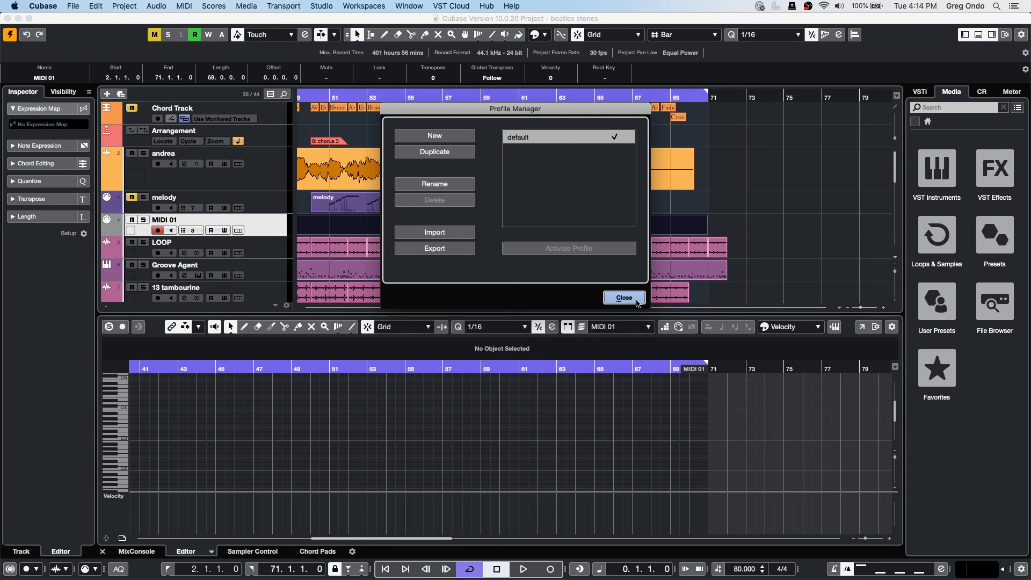
{"action": "left_click", "coordinate": [623, 298]}
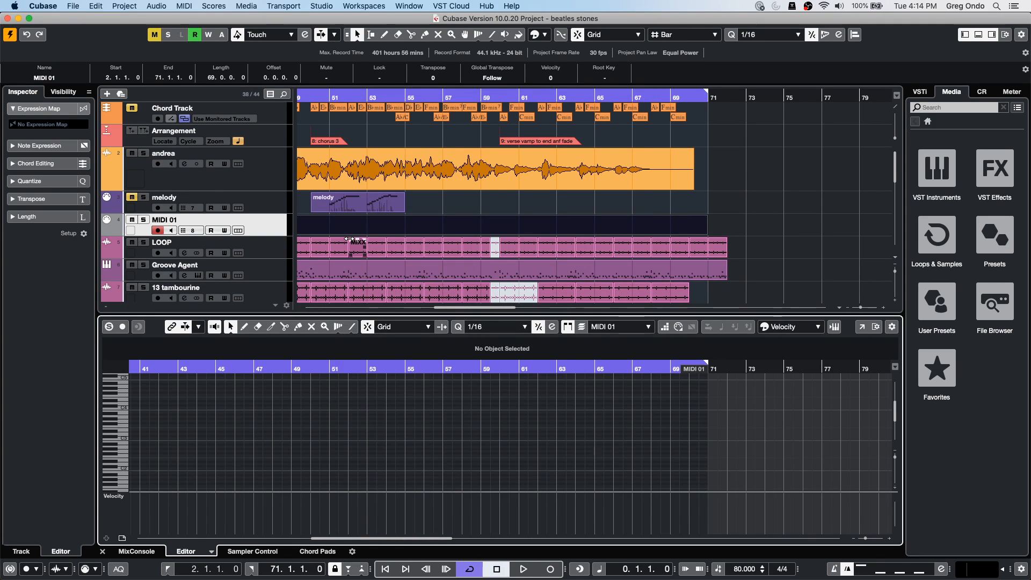
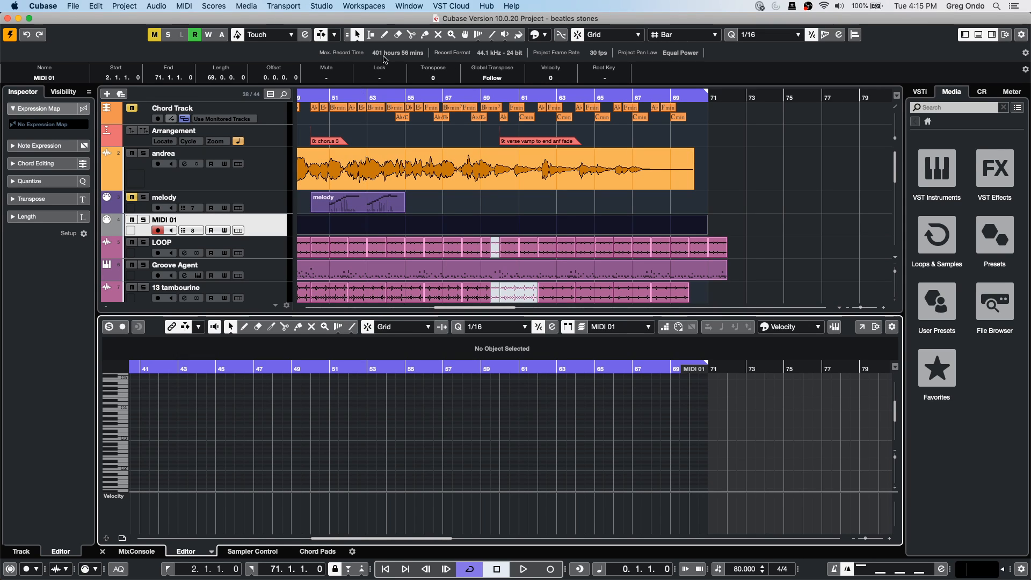
{"action": "left_click", "coordinate": [410, 6]}
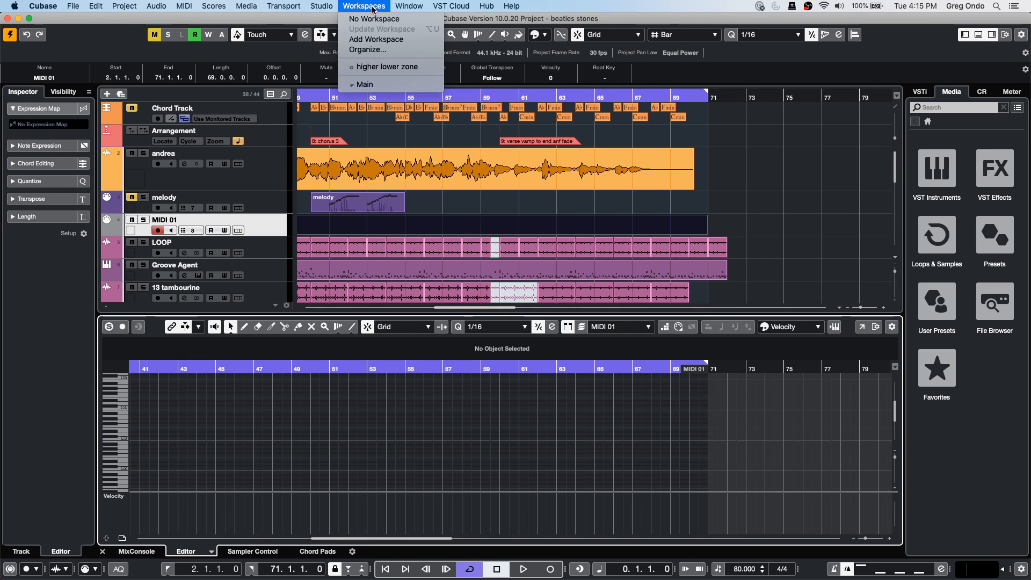
{"action": "mouse_move", "coordinate": [419, 8]}
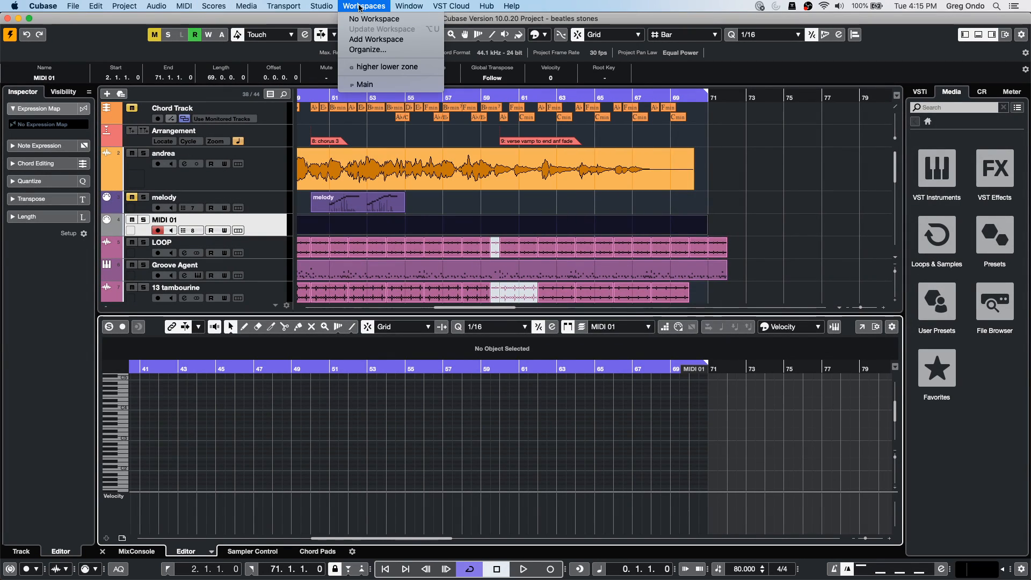
{"action": "mouse_move", "coordinate": [321, 5]}
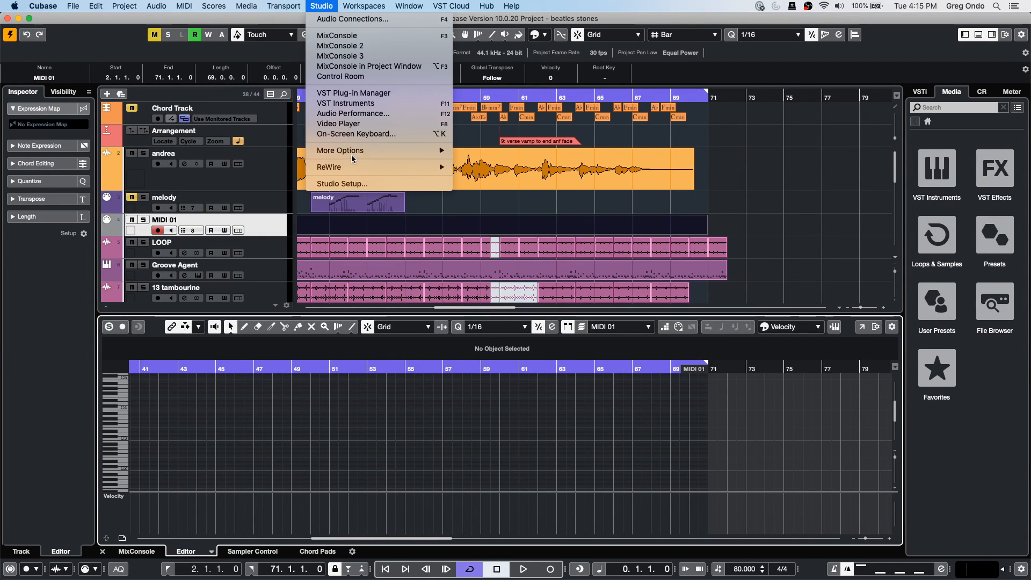
{"action": "left_click", "coordinate": [556, 204]}
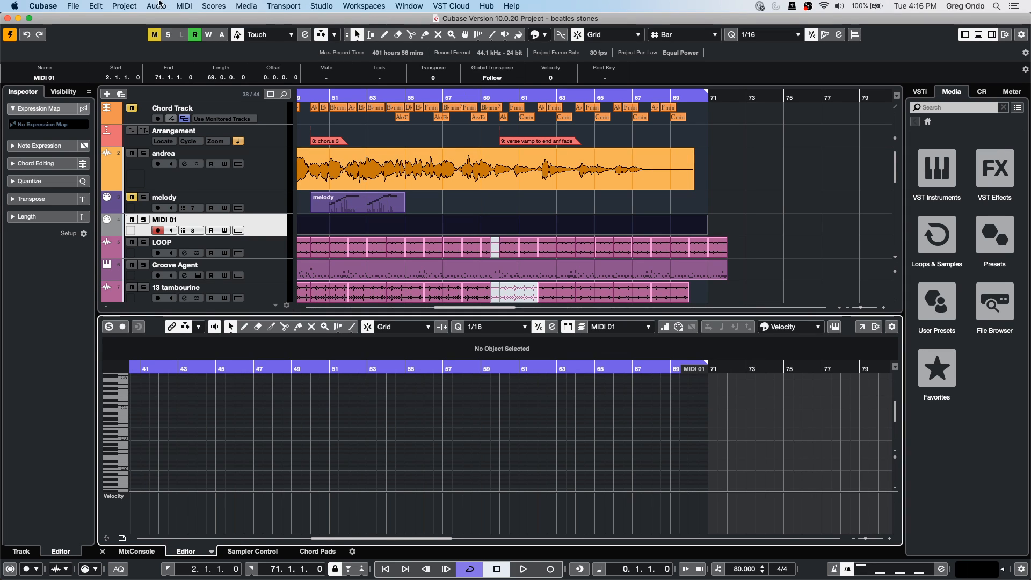
- Create a new empty project in the project folder 22
{"action": "left_click", "coordinate": [78, 6]}
{"action": "left_click", "coordinate": [83, 19]}
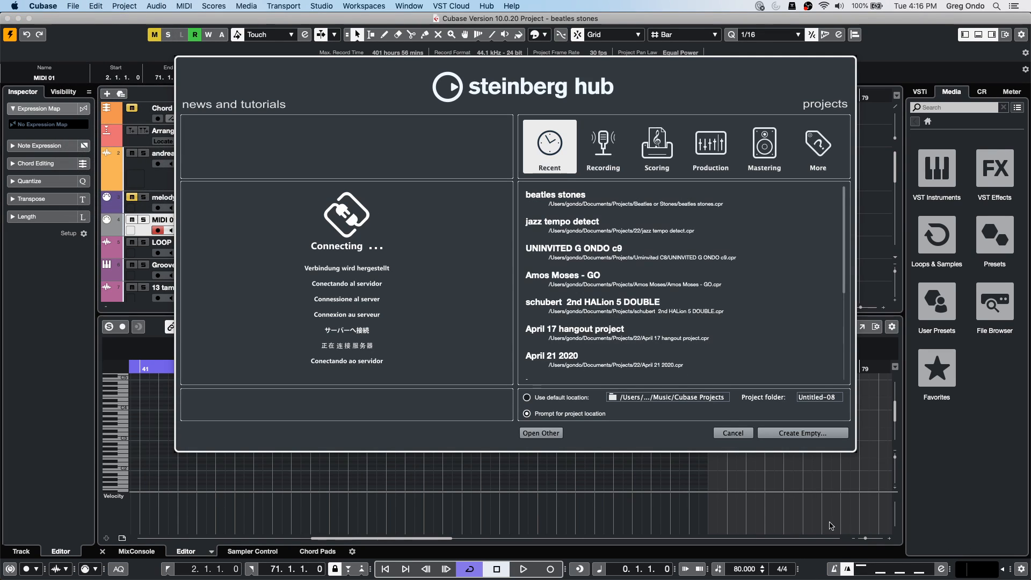
{"action": "left_click", "coordinate": [802, 432]}
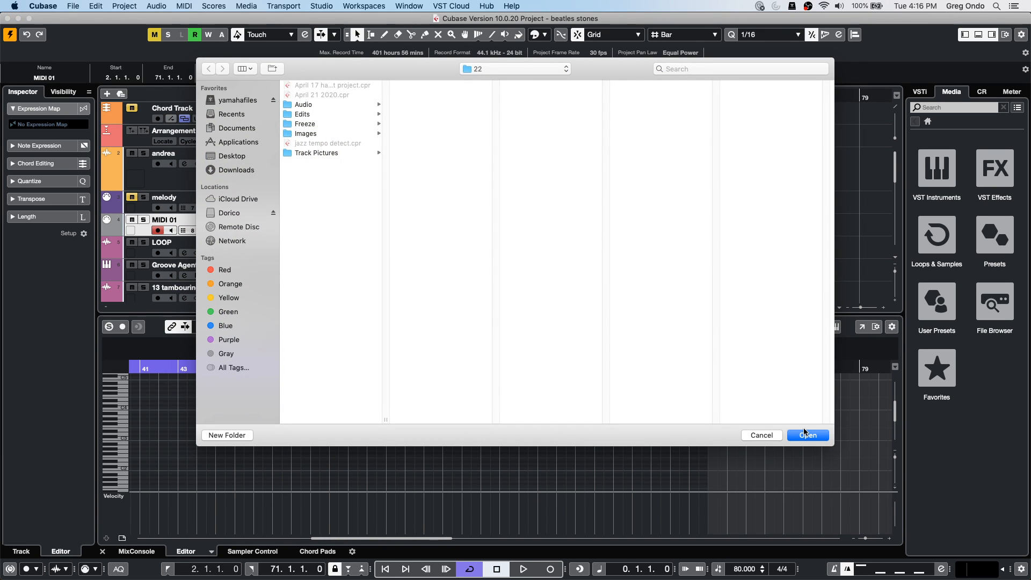
{"action": "left_click", "coordinate": [805, 435]}
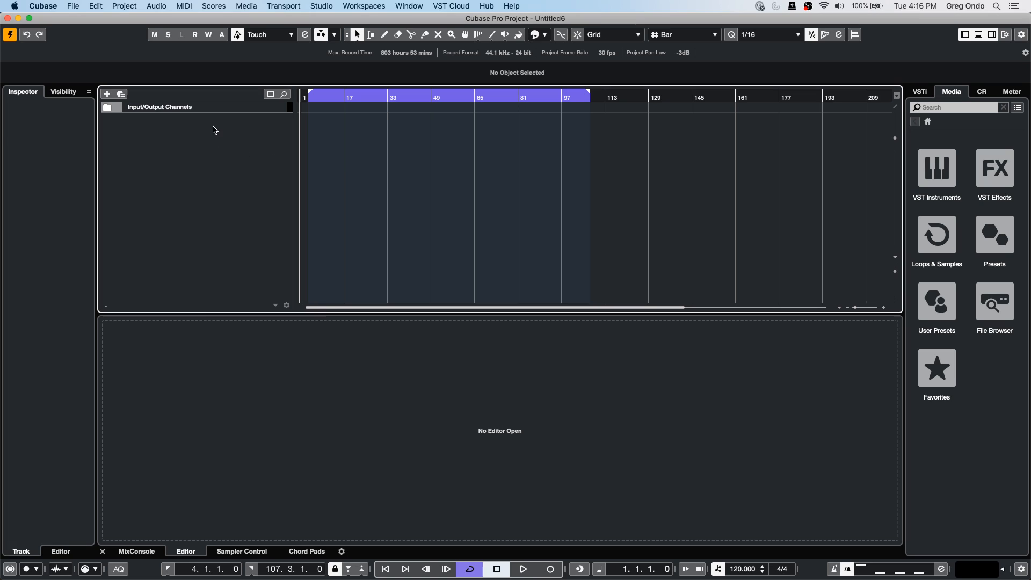
- Add a 5.1 output bus in Audio Connections and close the window
{"action": "right_click", "coordinate": [212, 129]}
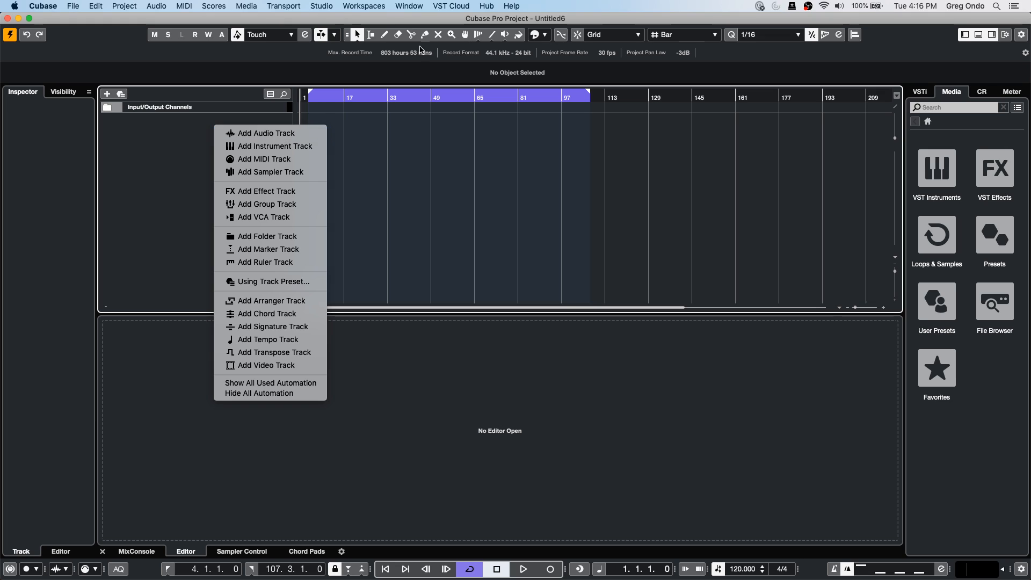
{"action": "left_click", "coordinate": [359, 5]}
{"action": "left_click", "coordinate": [321, 6]}
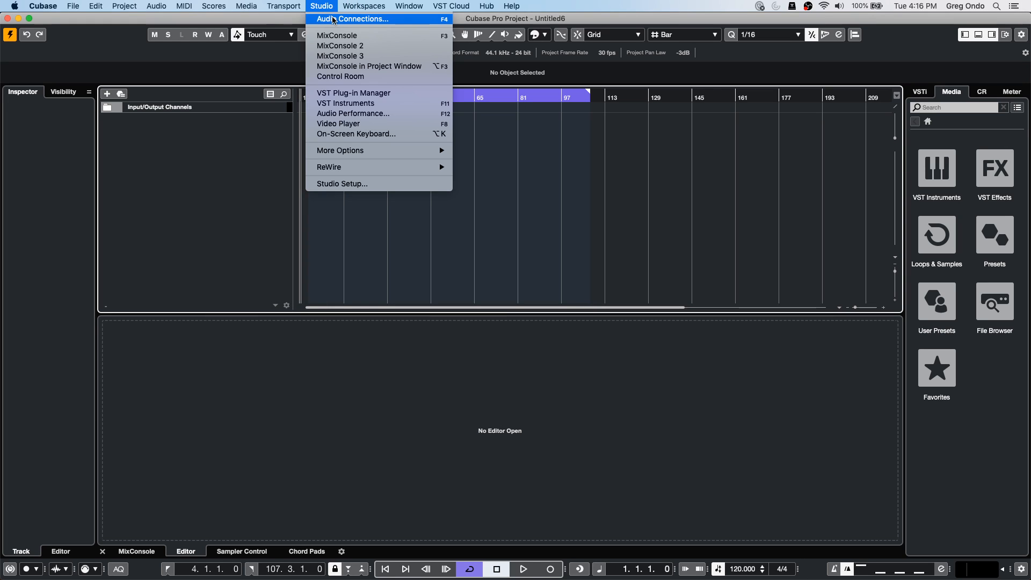
{"action": "left_click", "coordinate": [333, 19]}
{"action": "left_click", "coordinate": [555, 227]}
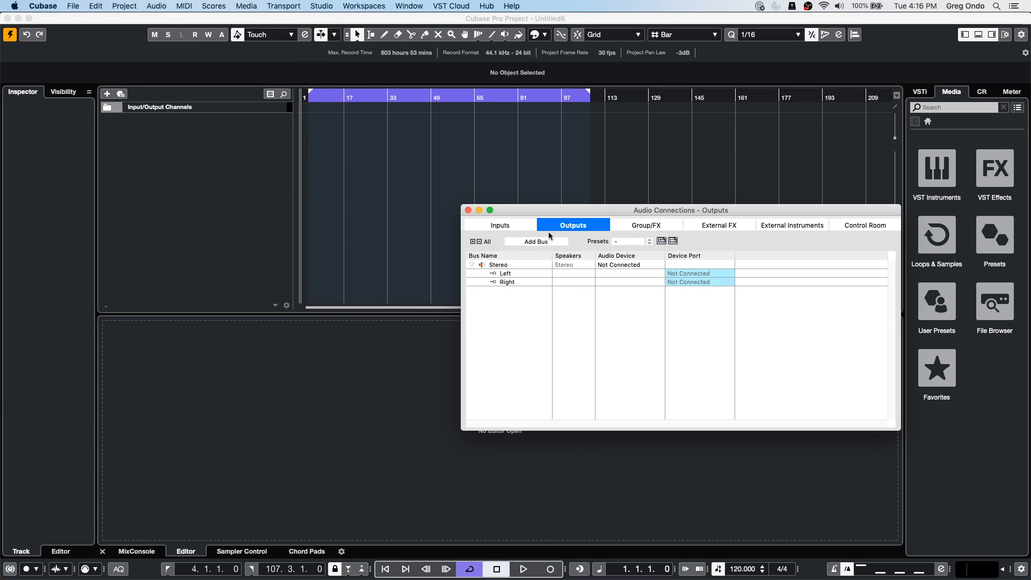
{"action": "right_click", "coordinate": [491, 309]}
{"action": "mouse_move", "coordinate": [536, 326]}
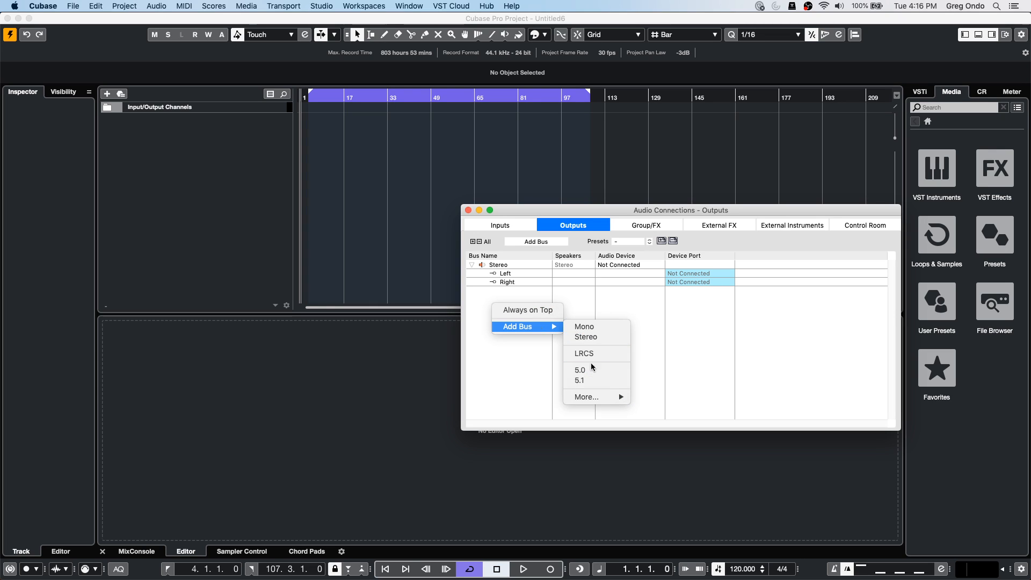
{"action": "left_click", "coordinate": [580, 380]}
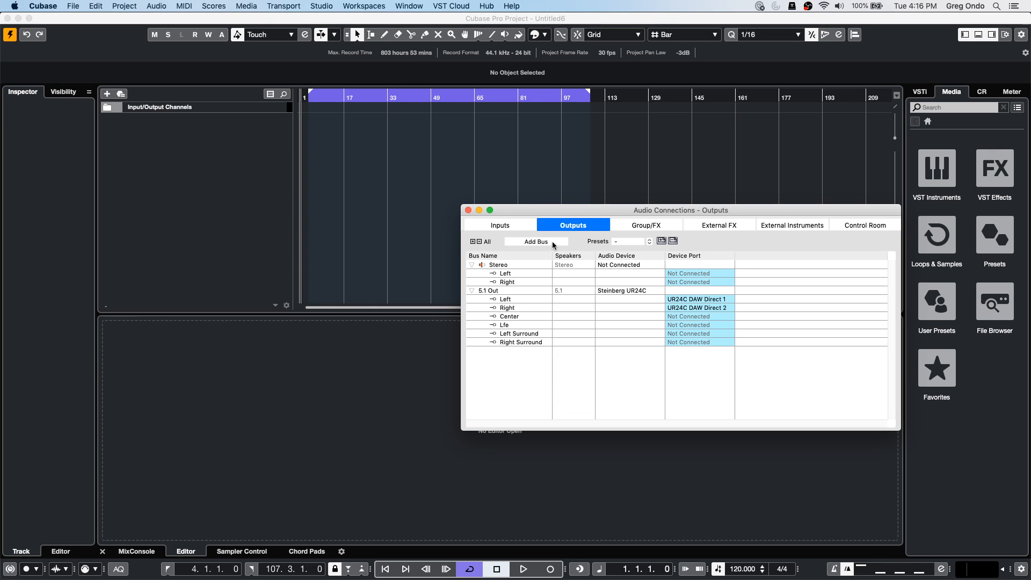
{"action": "left_click", "coordinate": [468, 210]}
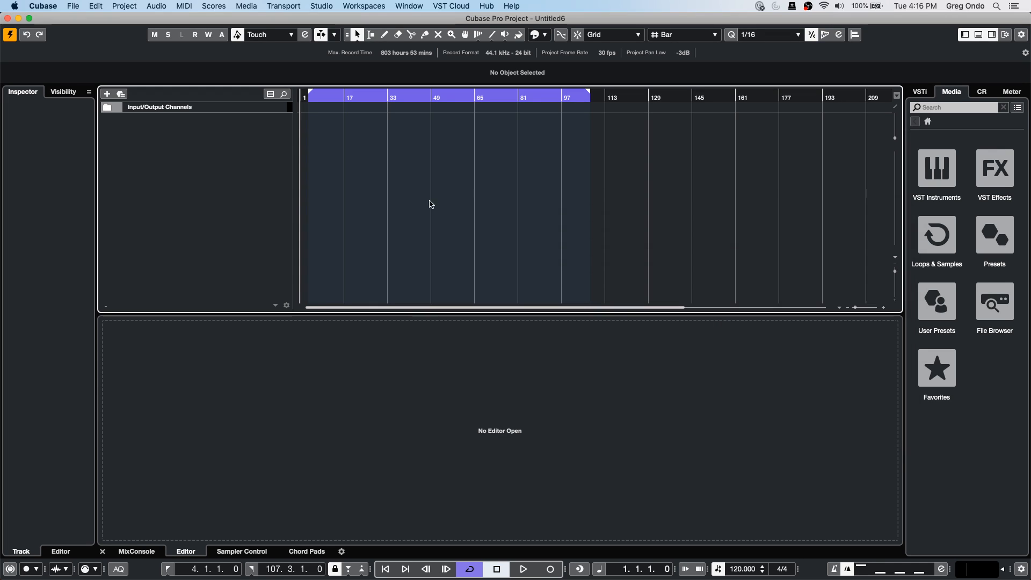
- Add 16 mono audio tracks routed to 5.1 Out and select the first one
{"action": "right_click", "coordinate": [153, 132]}
{"action": "left_click", "coordinate": [258, 141]}
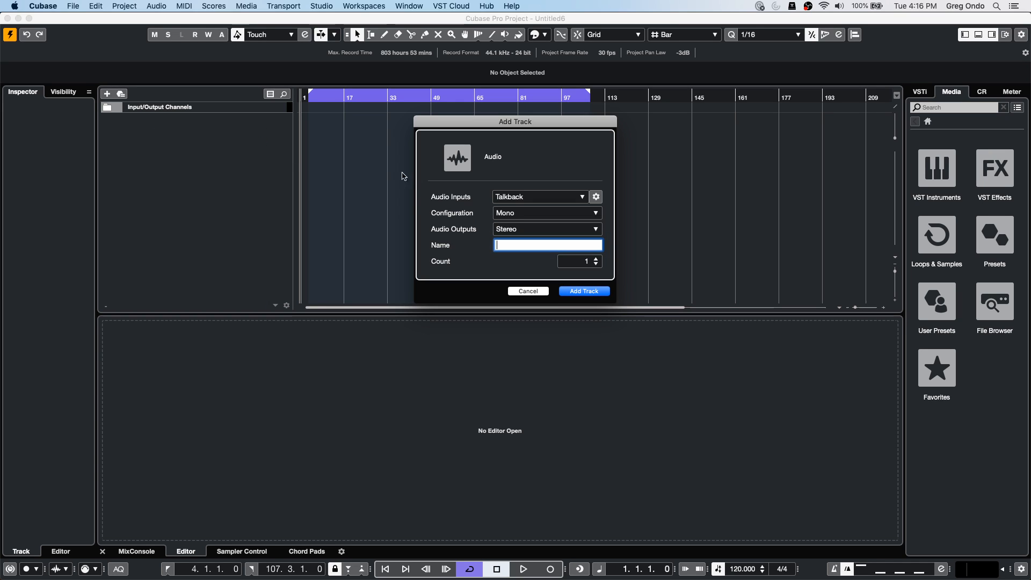
{"action": "left_click", "coordinate": [533, 231]}
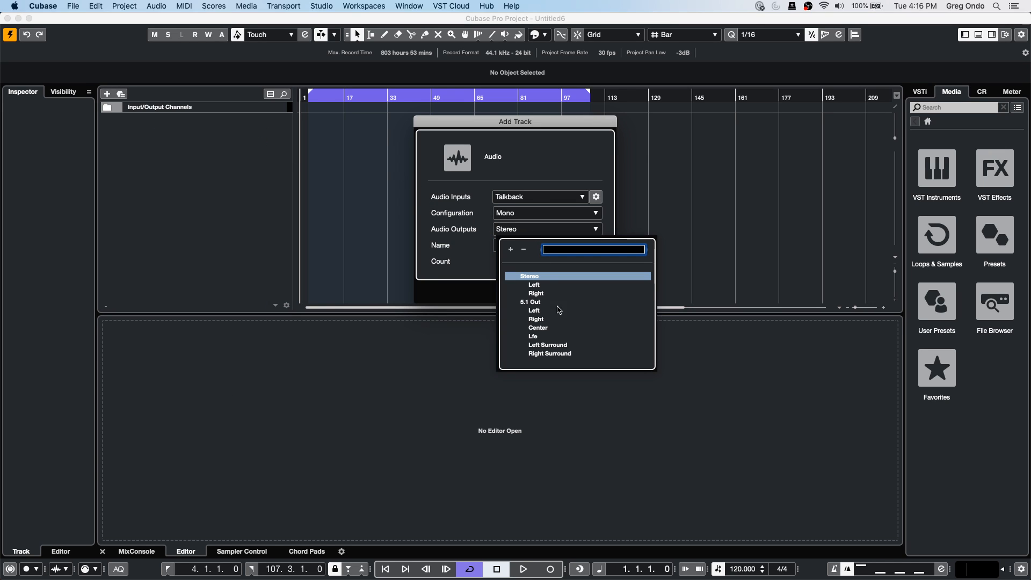
{"action": "left_click", "coordinate": [536, 302]}
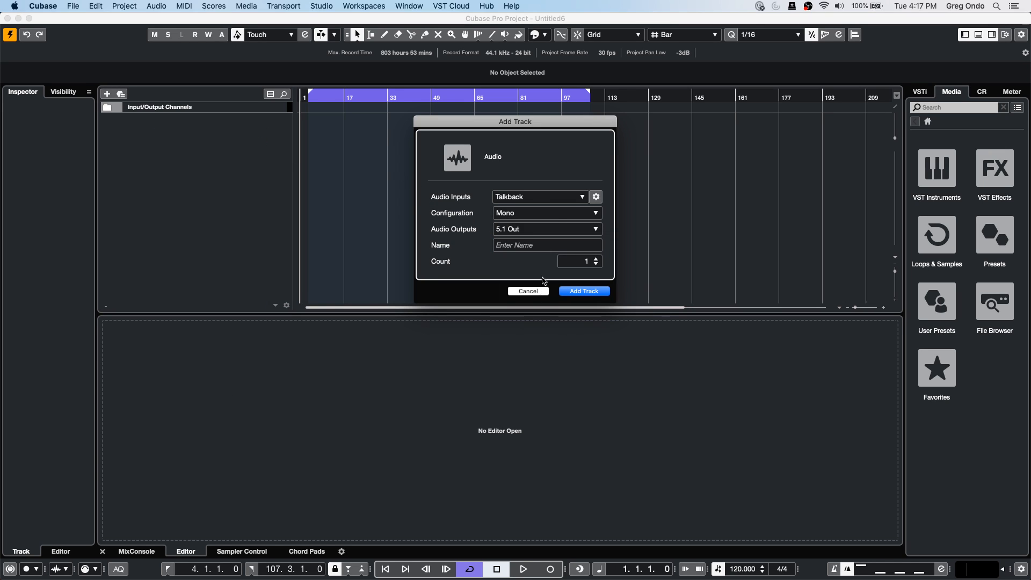
{"action": "left_click", "coordinate": [595, 259]}
{"action": "left_click", "coordinate": [583, 290]}
{"action": "left_click", "coordinate": [178, 117]}
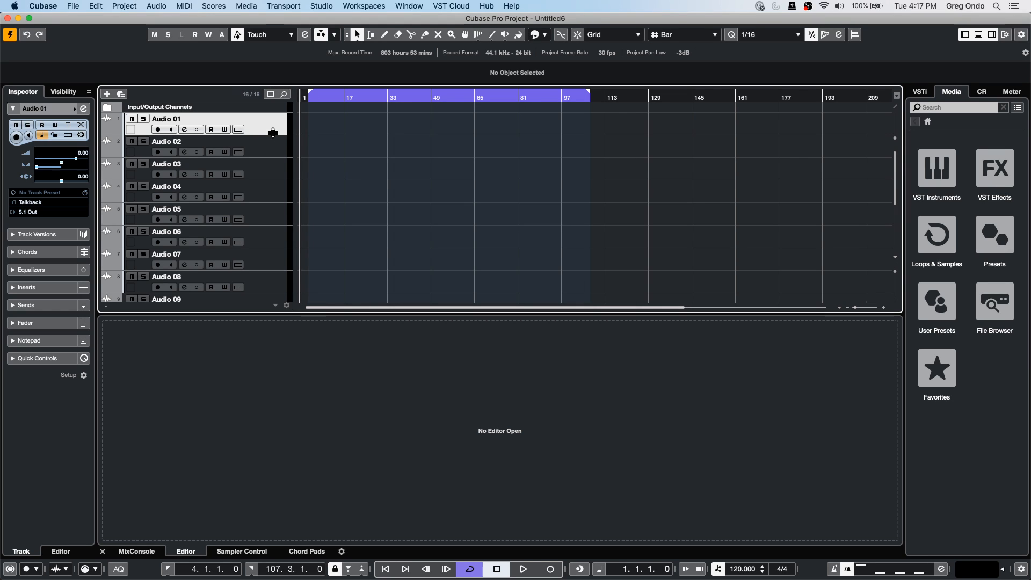
- Open the surround panner from Audio 01's channel settings, raise its LFE level to about -29.8 dB, and close the panner
{"action": "left_click", "coordinate": [84, 109]}
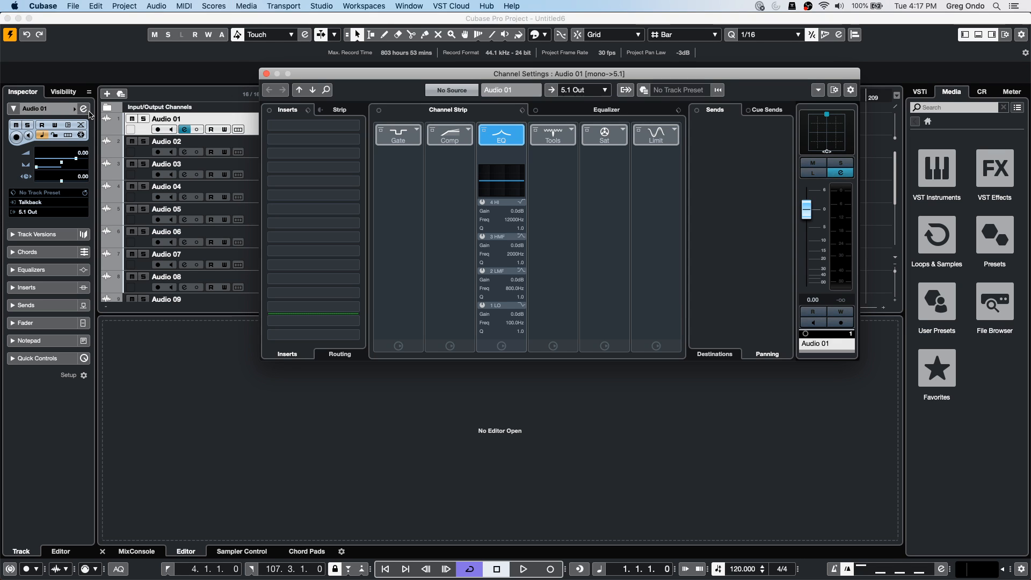
{"action": "double_click", "coordinate": [825, 132]}
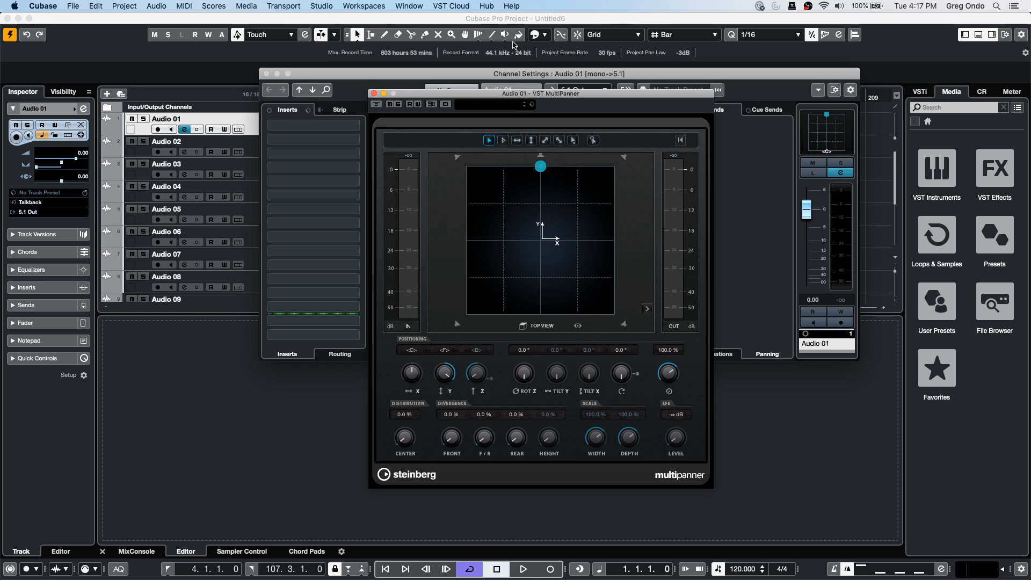
{"action": "left_click_drag", "start_coordinate": [472, 94], "coordinate": [286, 73]}
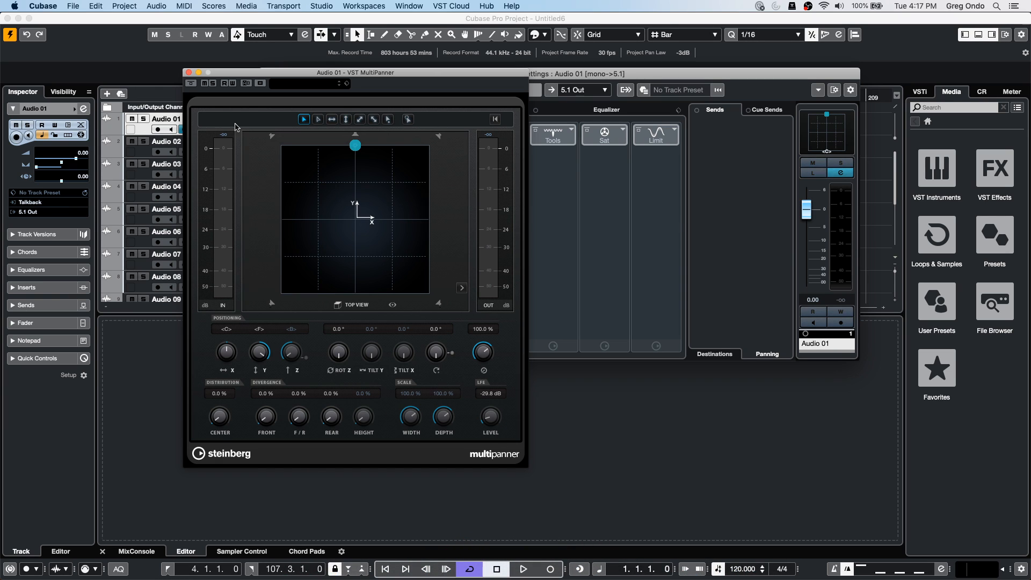
{"action": "left_click", "coordinate": [188, 72]}
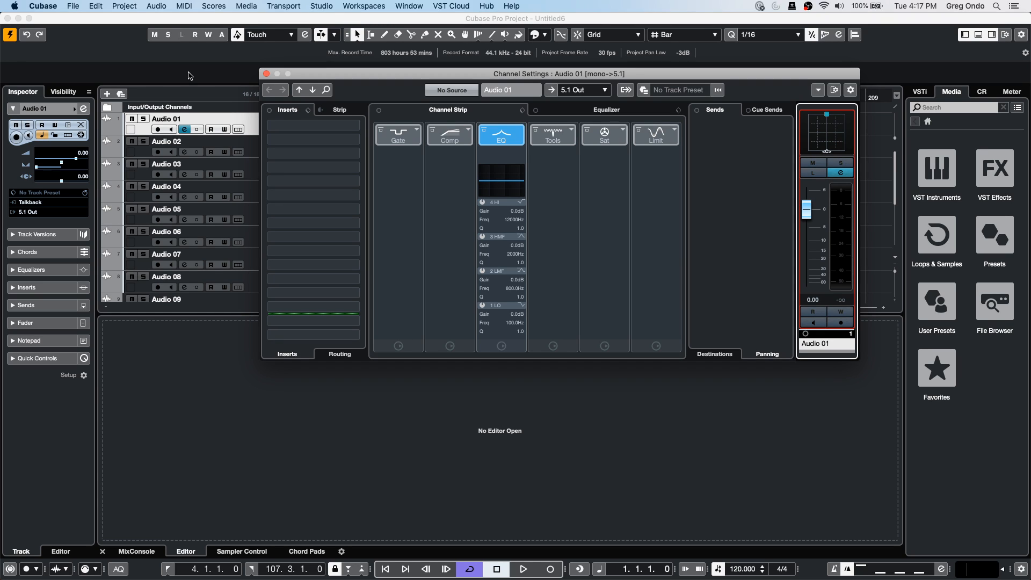
- Add three MIDI tracks below Audio 01
{"action": "right_click", "coordinate": [146, 130]}
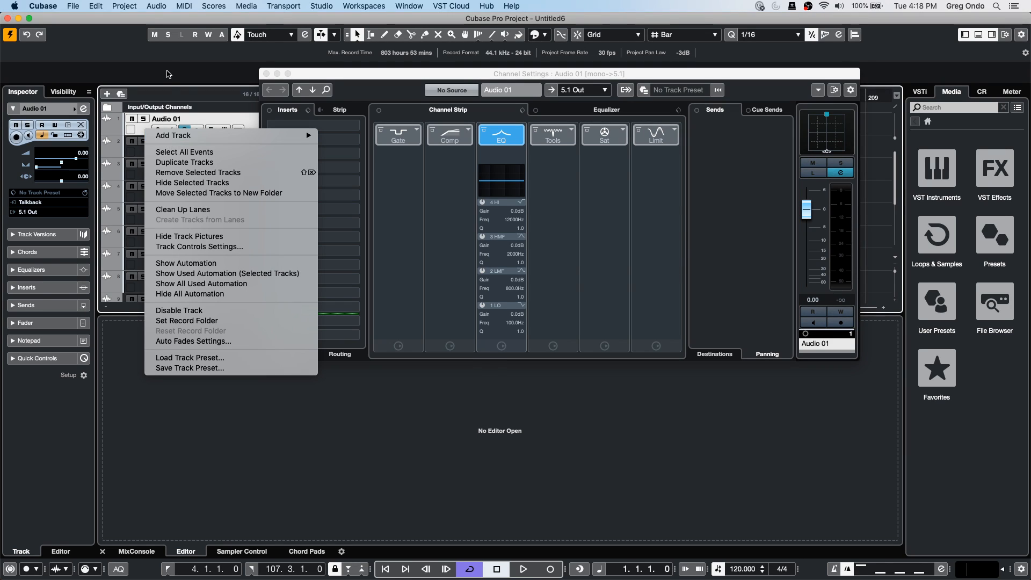
{"action": "mouse_move", "coordinate": [226, 138]}
{"action": "mouse_move", "coordinate": [276, 137]}
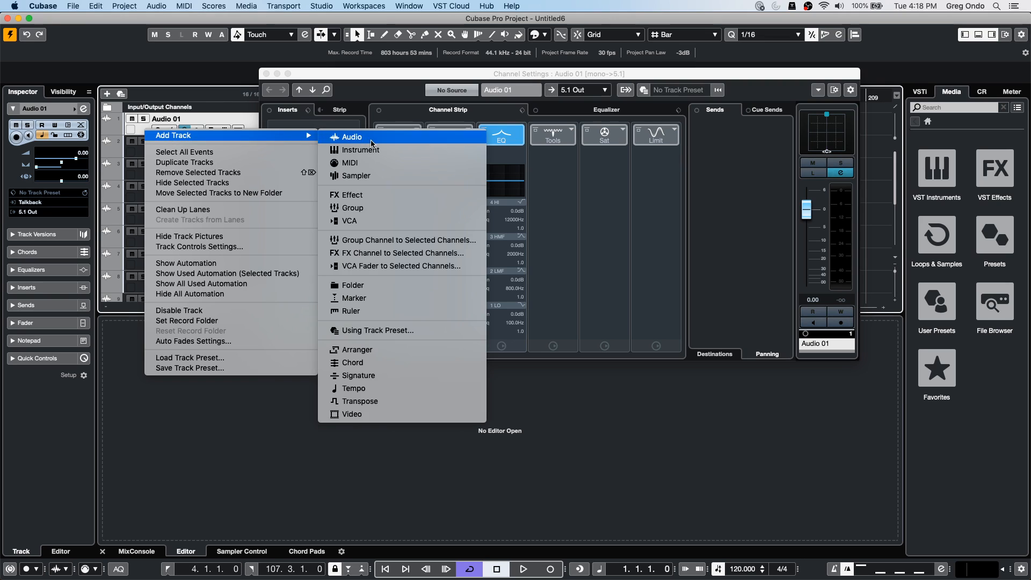
{"action": "left_click", "coordinate": [355, 167]}
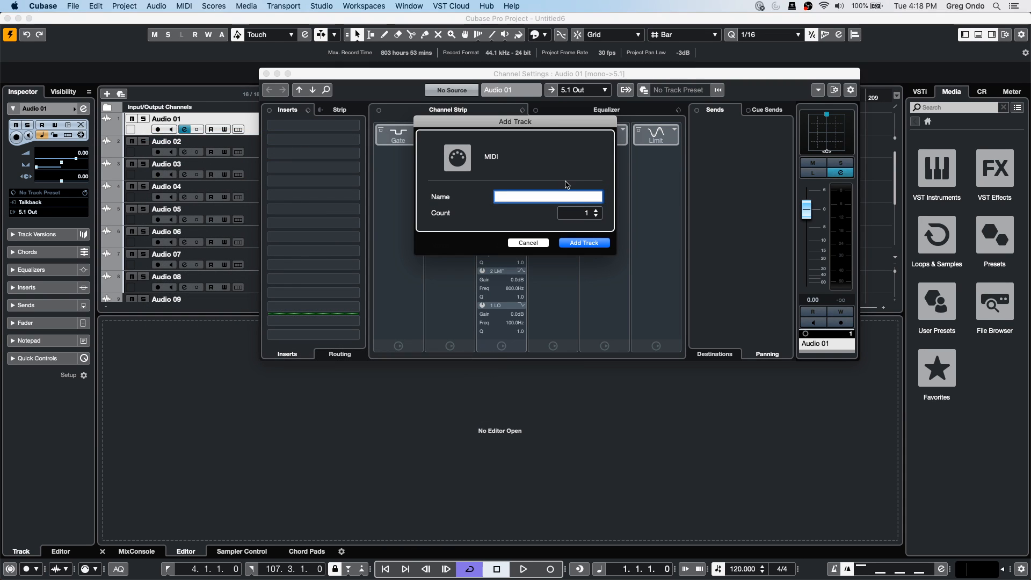
{"action": "left_click", "coordinate": [595, 210]}
{"action": "left_click", "coordinate": [595, 210]}
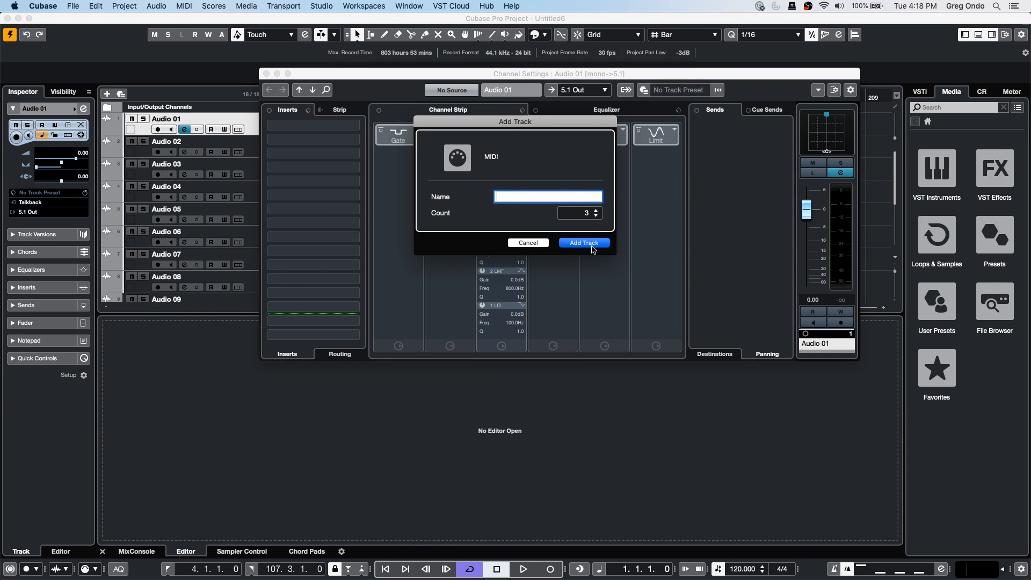
{"action": "left_click", "coordinate": [584, 243]}
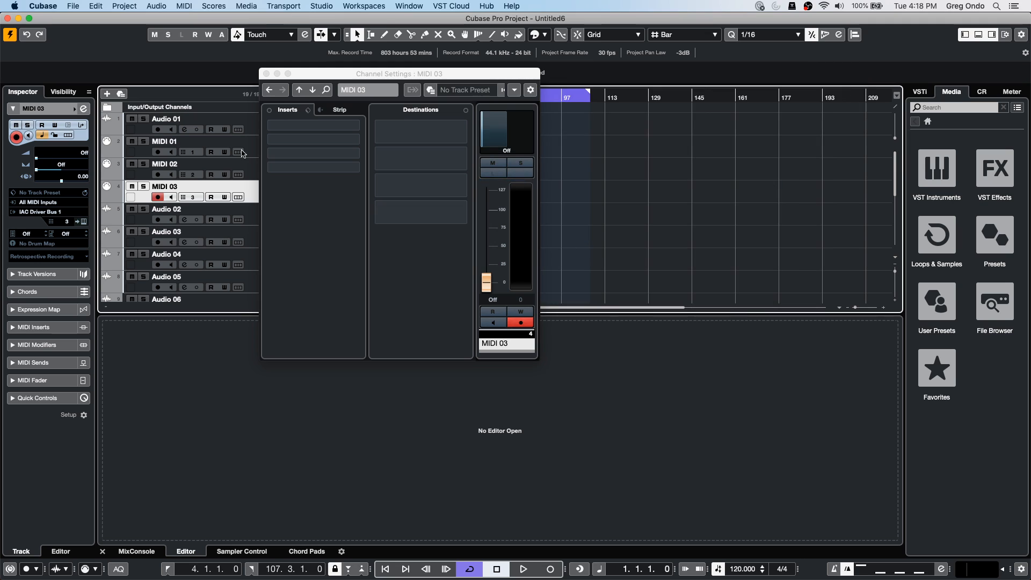
- Add six HALion Sonic SE instrument tracks with Stereo output below MIDI 03, and close the front instrument window
{"action": "right_click", "coordinate": [249, 184]}
{"action": "mouse_move", "coordinate": [312, 185]}
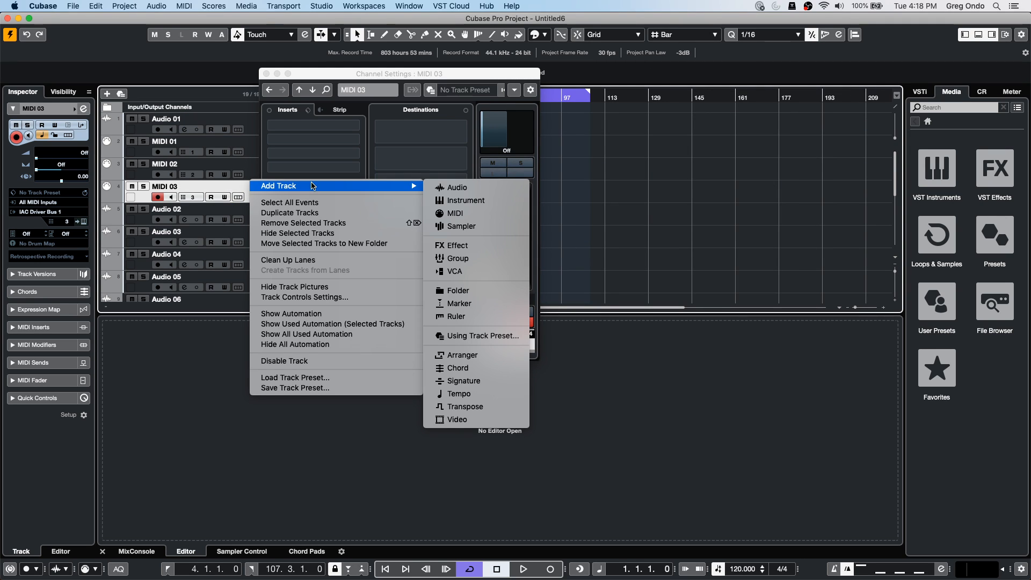
{"action": "left_click", "coordinate": [467, 200]}
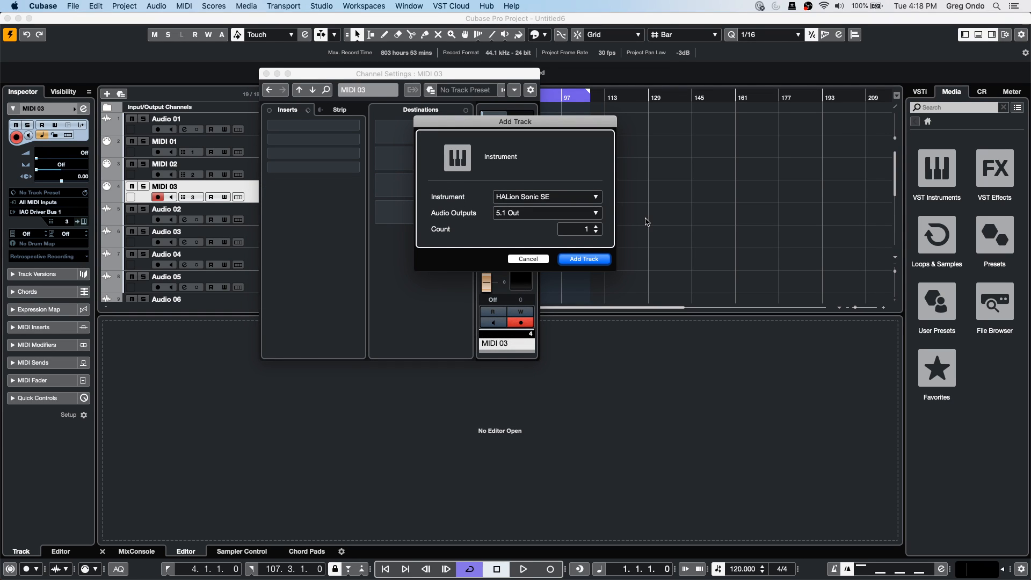
{"action": "left_click", "coordinate": [570, 212]}
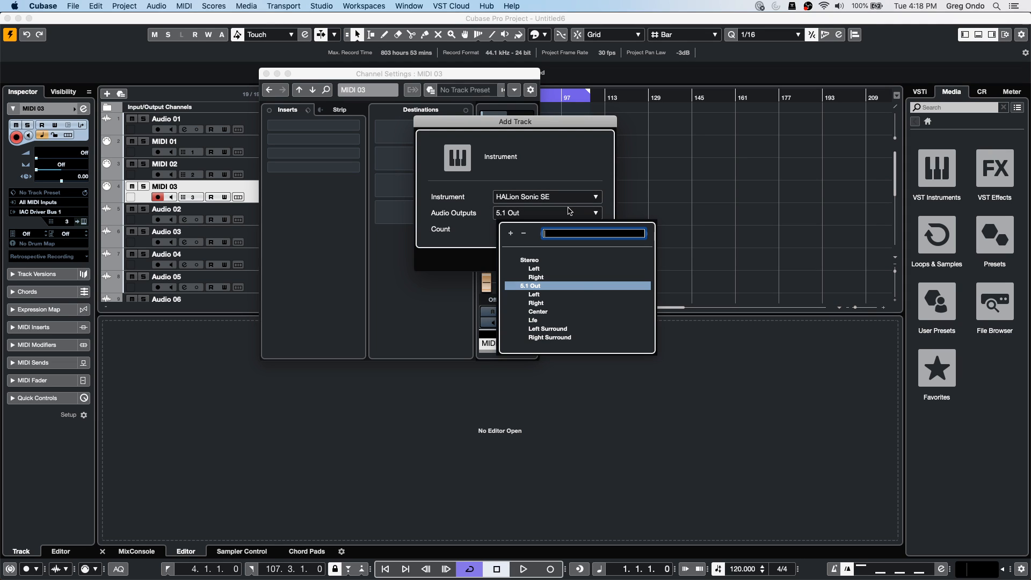
{"action": "left_click", "coordinate": [532, 261]}
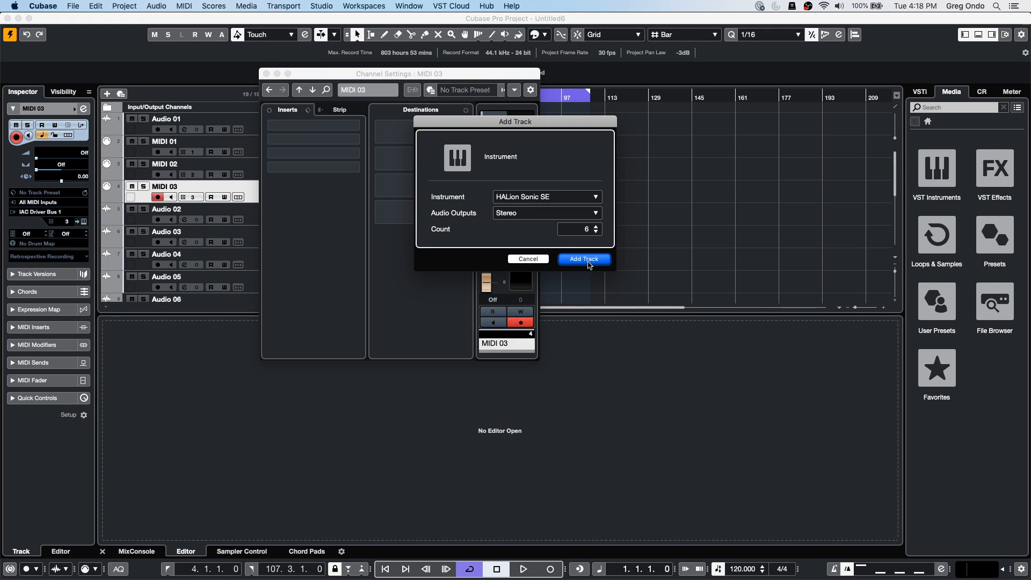
{"action": "left_click", "coordinate": [581, 259]}
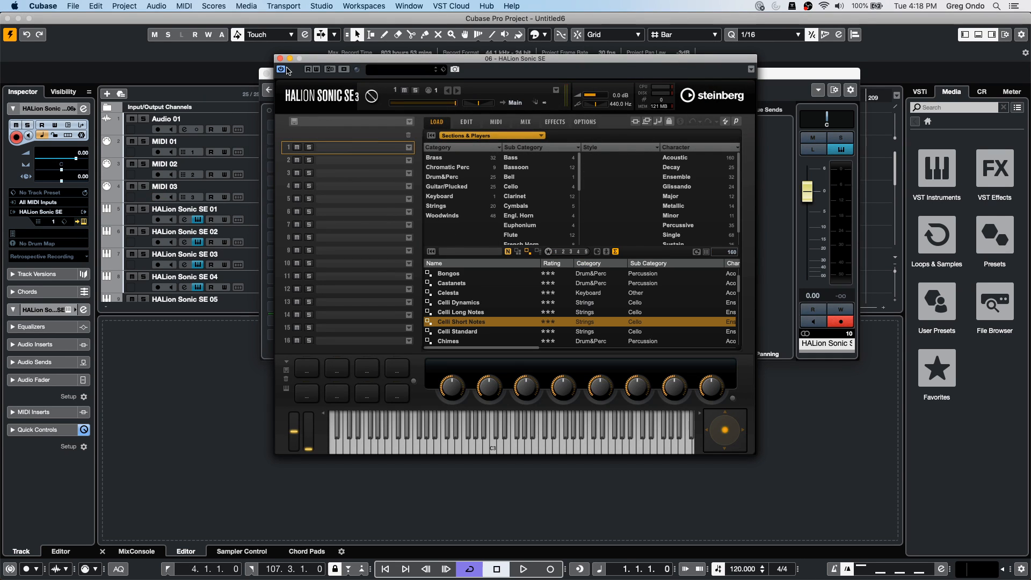
{"action": "left_click", "coordinate": [279, 59]}
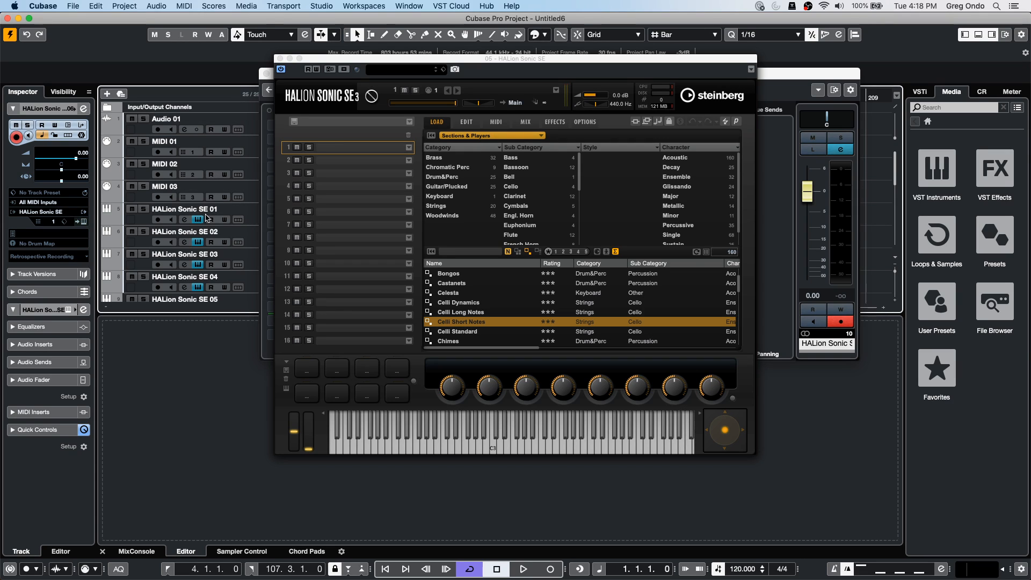
- Move the HALion Sonic SE 01 track below HALion Sonic SE 02, and select HALion Sonic SE 02
{"action": "left_click", "coordinate": [254, 210]}
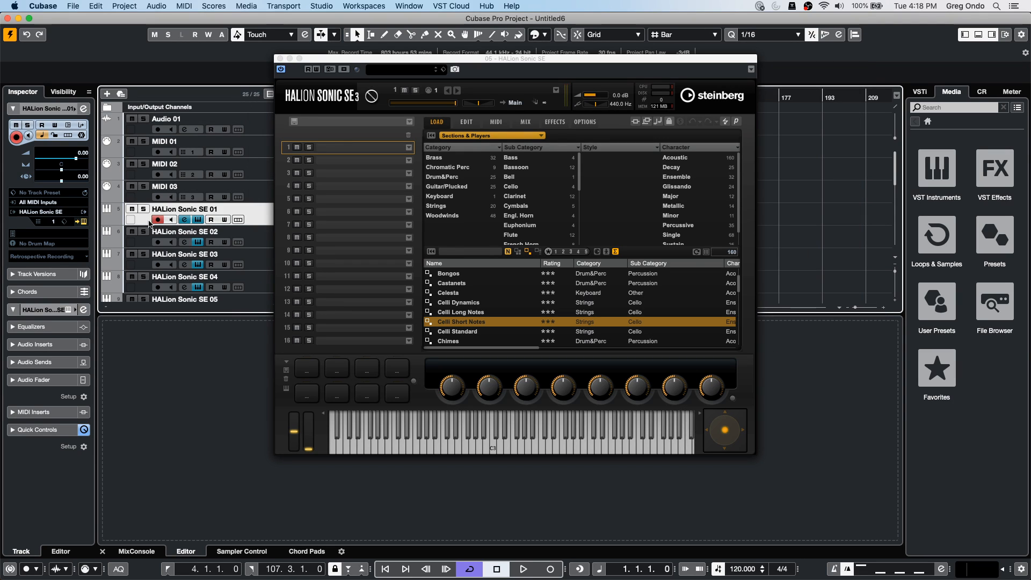
{"action": "left_click_drag", "start_coordinate": [143, 230], "coordinate": [183, 211]}
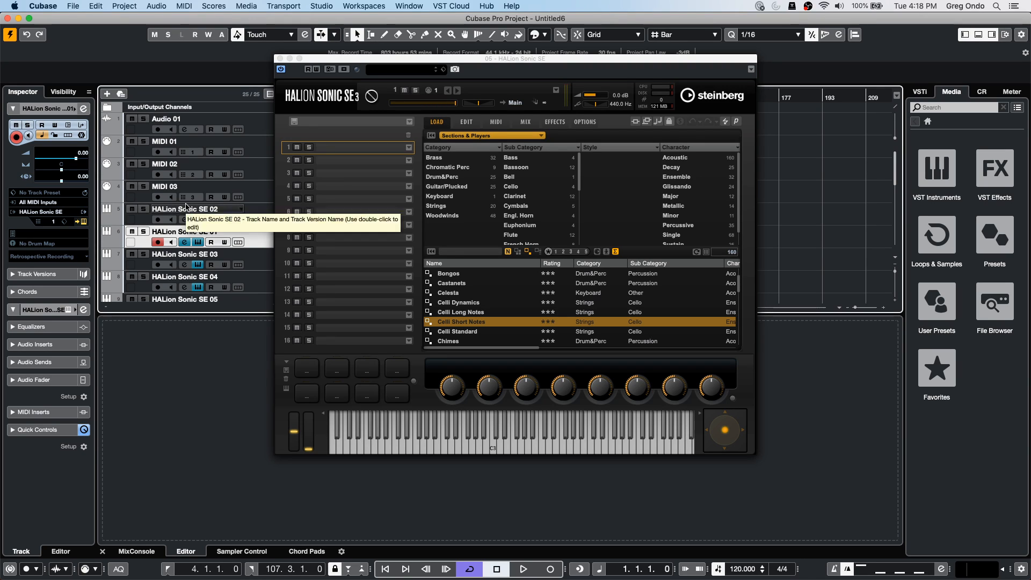
{"action": "left_click", "coordinate": [162, 211]}
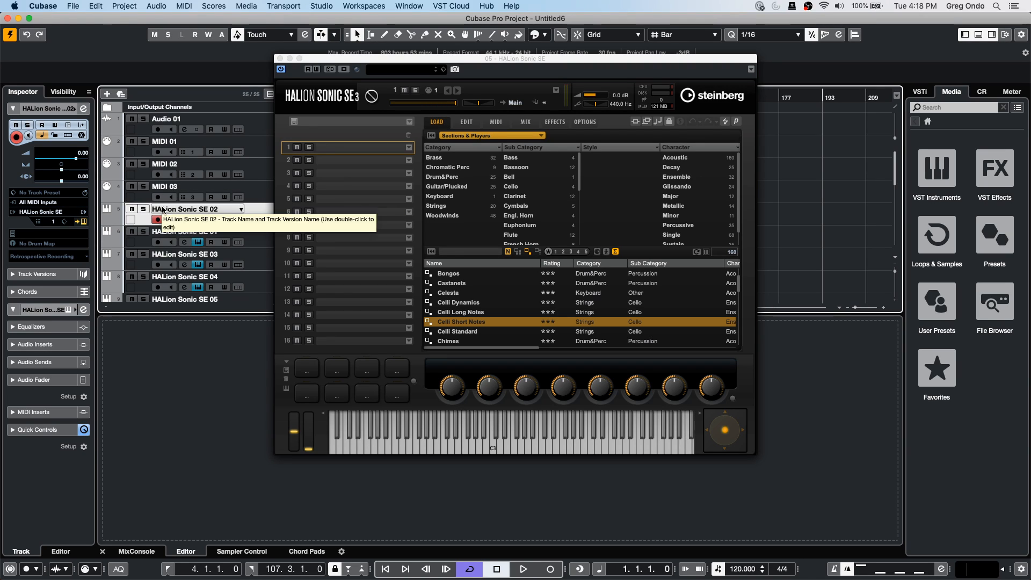
- Duplicate the HALion Sonic SE 02 instrument track
{"action": "right_click", "coordinate": [162, 210]}
{"action": "mouse_move", "coordinate": [211, 215]}
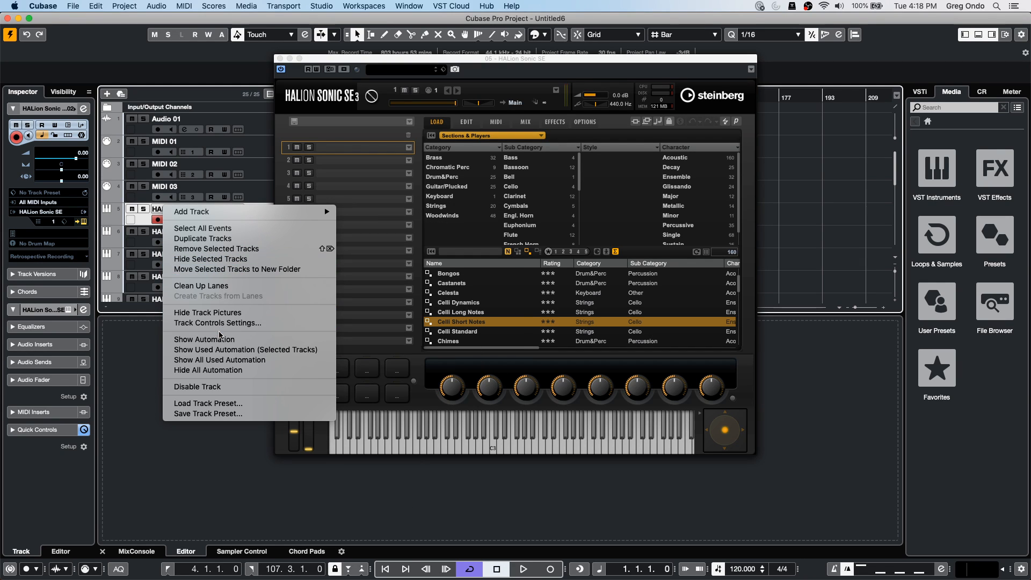
{"action": "left_click", "coordinate": [223, 239]}
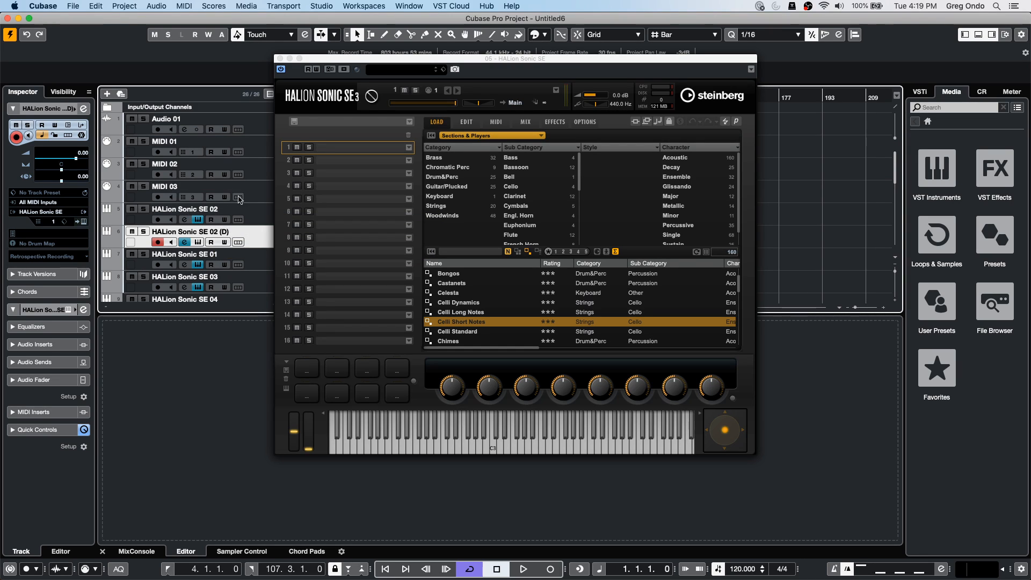
- Select the MIDI 03 track and close the remaining HALion Sonic SE instrument windows
{"action": "left_click", "coordinate": [263, 196]}
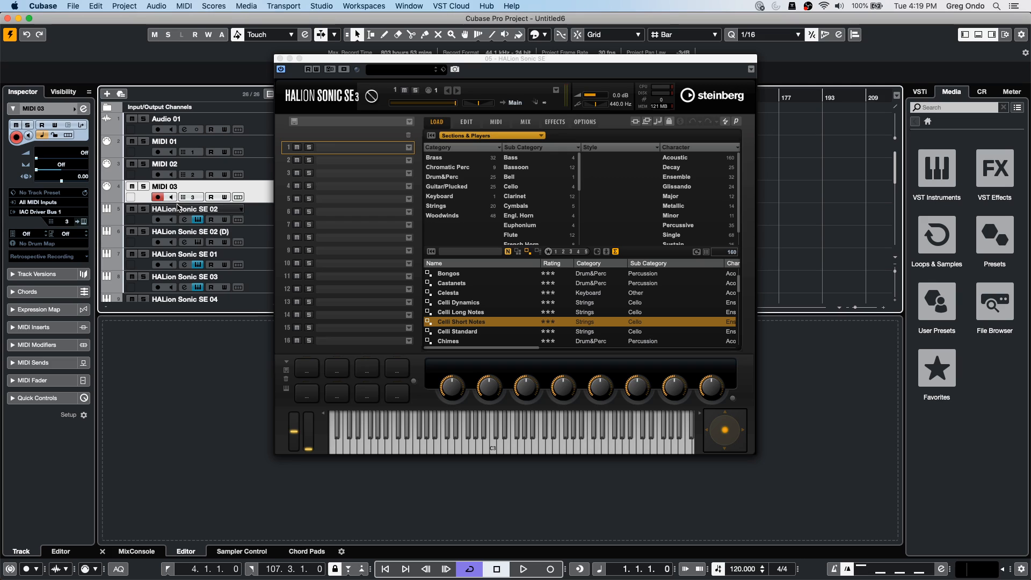
{"action": "mouse_move", "coordinate": [197, 204]}
{"action": "left_mouse_down"}
{"action": "mouse_move", "coordinate": [197, 224]}
{"action": "mouse_move", "coordinate": [203, 207]}
{"action": "left_mouse_up"}
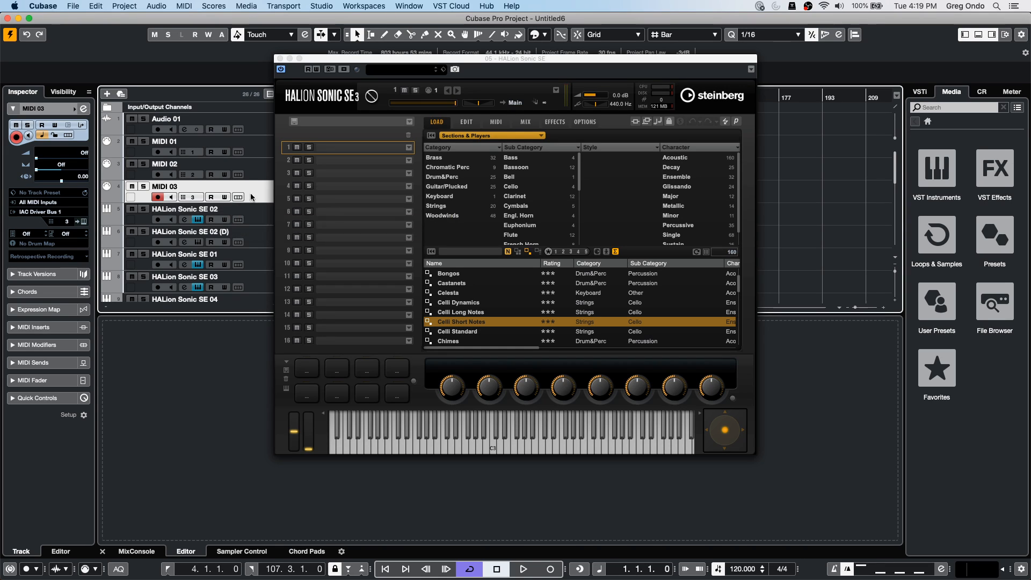
{"action": "left_click", "coordinate": [280, 58]}
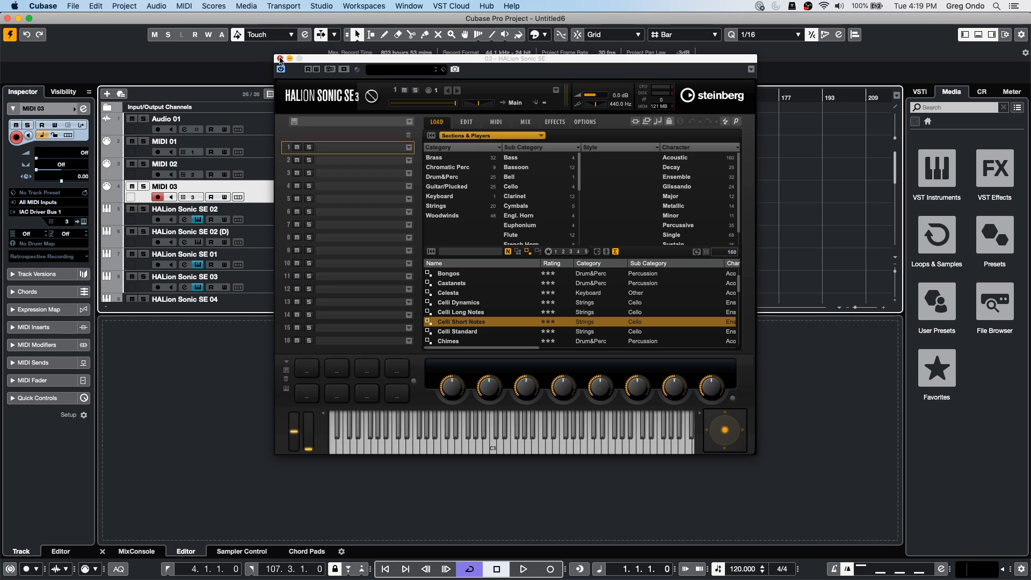
{"action": "left_click", "coordinate": [279, 58]}
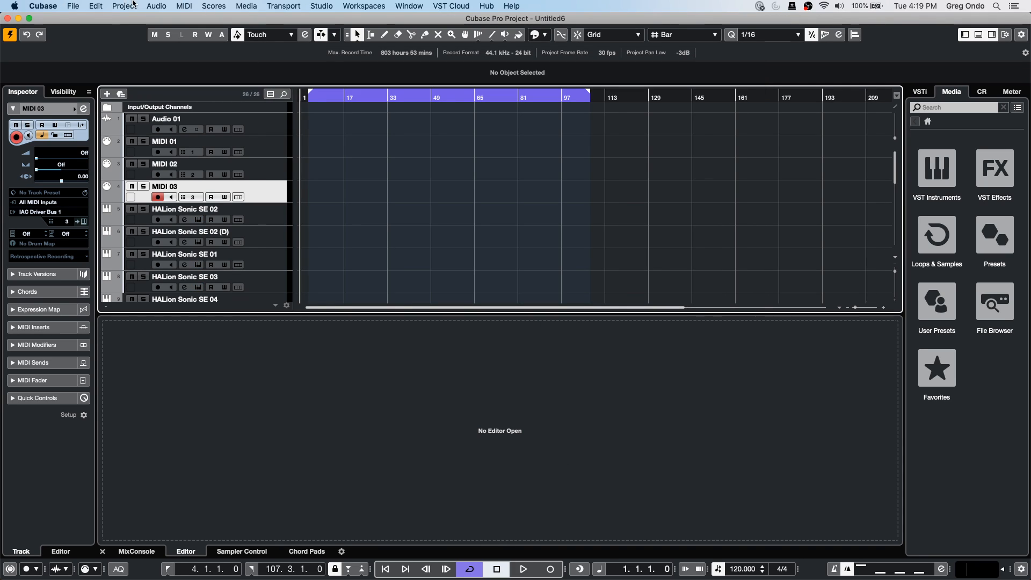
- Open the recently used UNINVITED project whose file name ends in c9
{"action": "left_click", "coordinate": [73, 6]}
{"action": "mouse_move", "coordinate": [106, 208]}
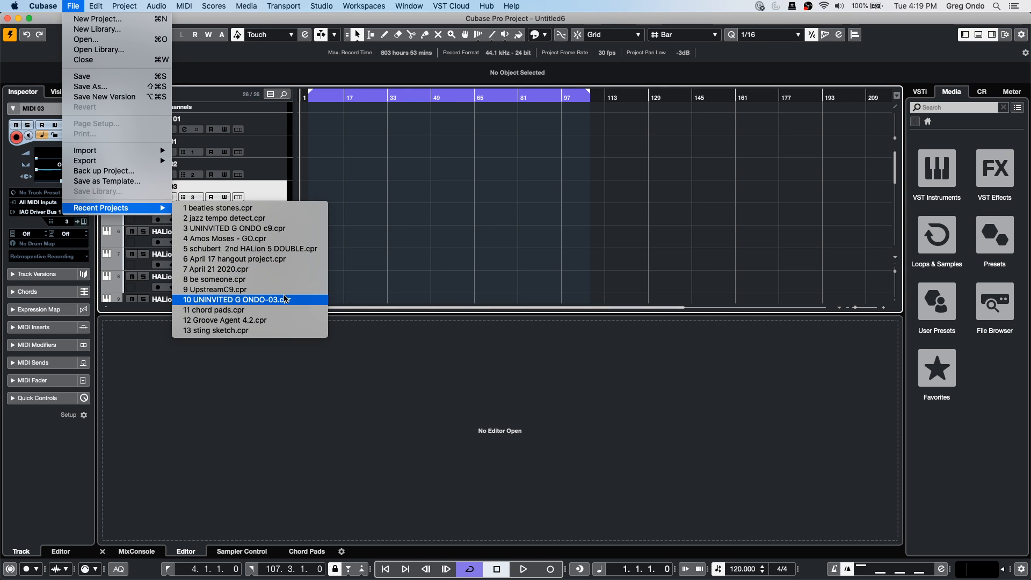
{"action": "left_click", "coordinate": [283, 228]}
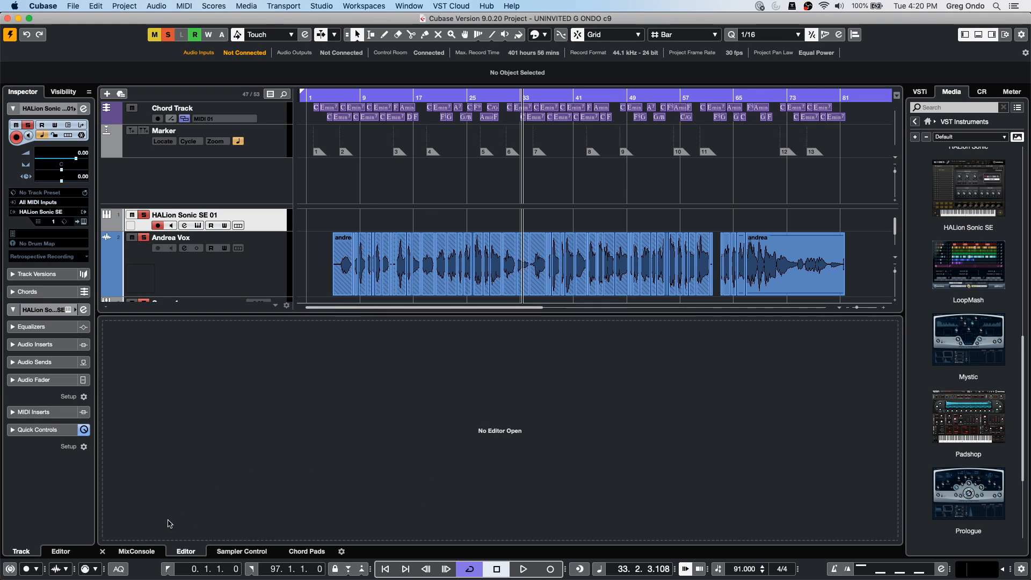
- Show the mixer below the tracks, bring the Stereo Out channel into view, and briefly play the project
{"action": "left_click", "coordinate": [137, 551]}
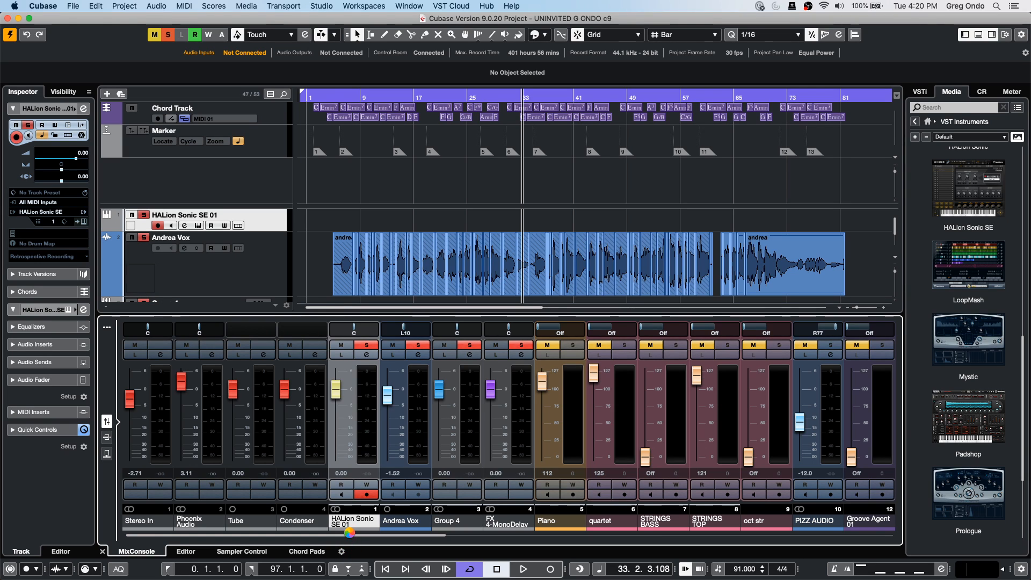
{"action": "left_click_drag", "start_coordinate": [349, 533], "coordinate": [721, 539]}
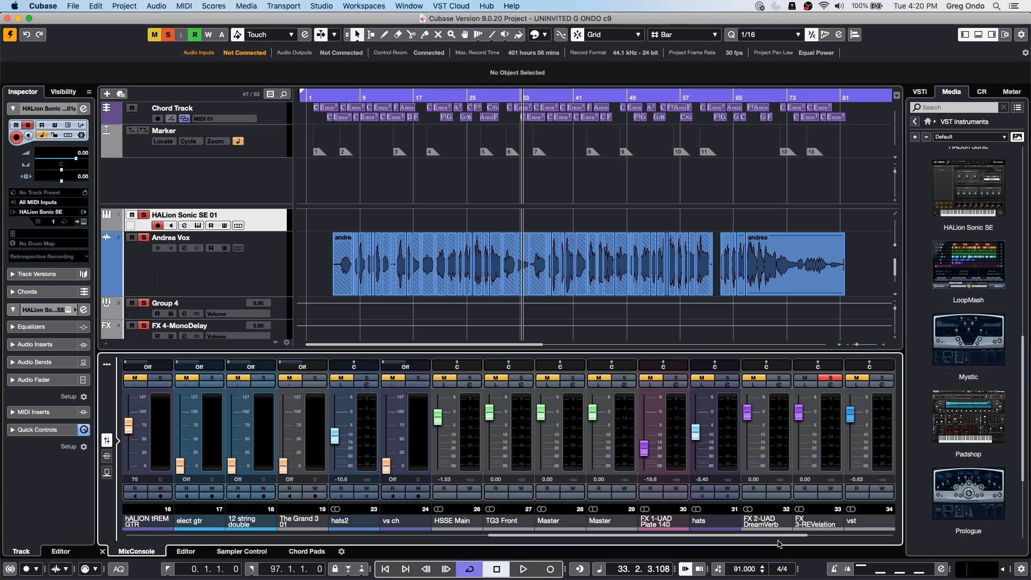
{"action": "left_click_drag", "start_coordinate": [781, 538], "coordinate": [881, 532]}
{"action": "key", "text": "space"}
{"action": "key", "text": "space"}
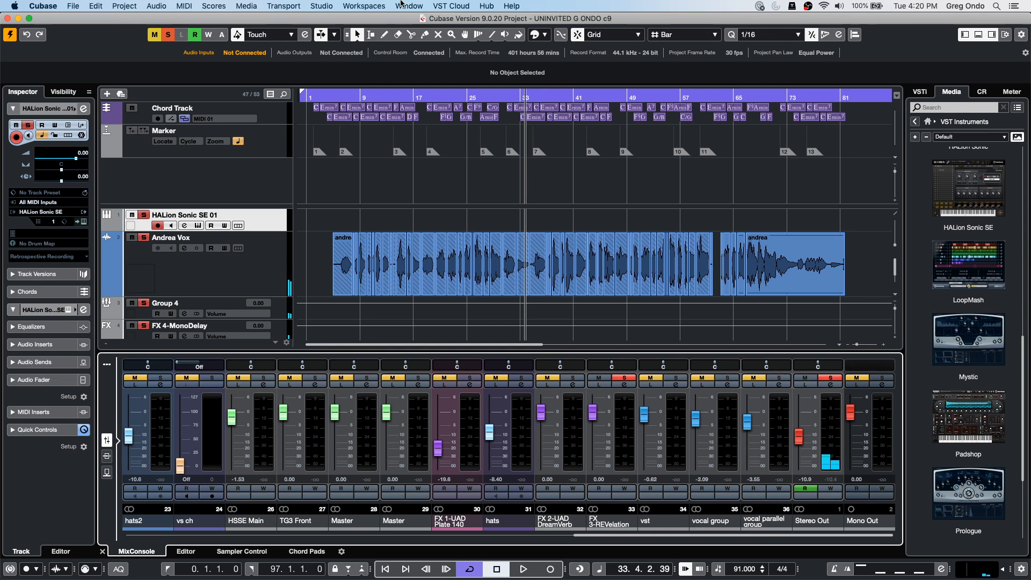
- Open UpstreamC9.cpr from the 02 Upstream folder in Projects, and dismiss the missing files list without resolving it
{"action": "left_click", "coordinate": [422, 6]}
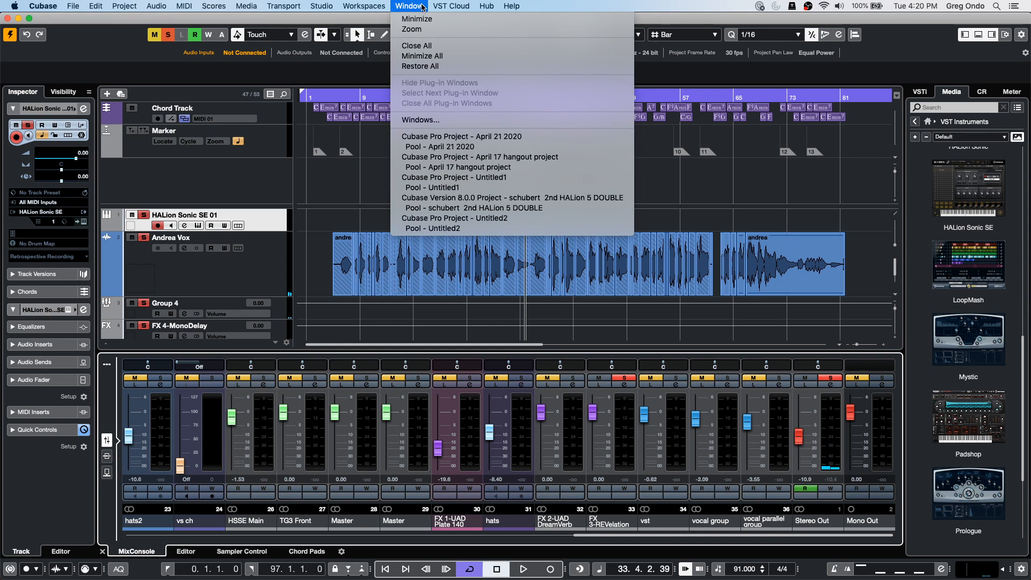
{"action": "mouse_move", "coordinate": [154, 8]}
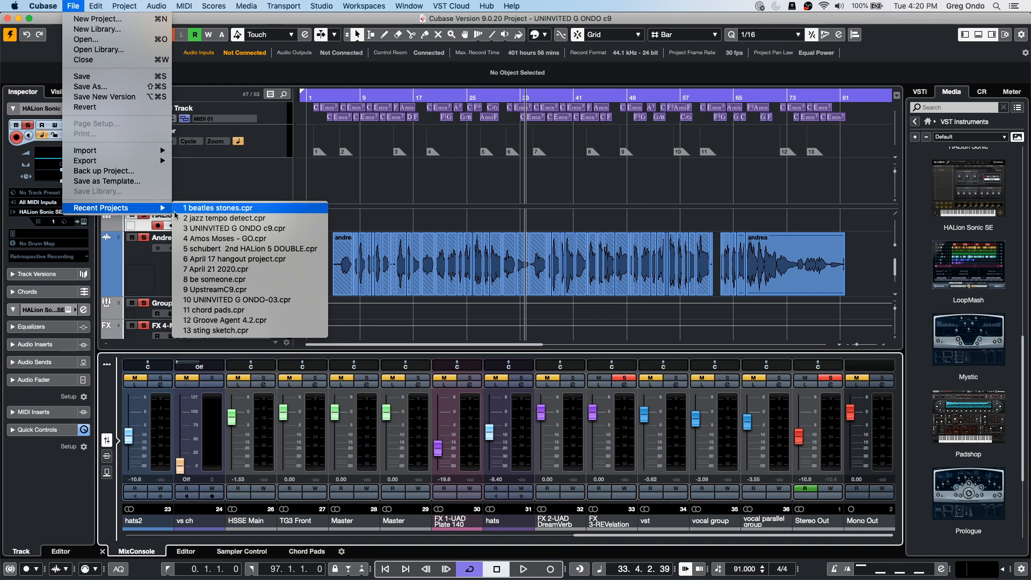
{"action": "left_click", "coordinate": [86, 39]}
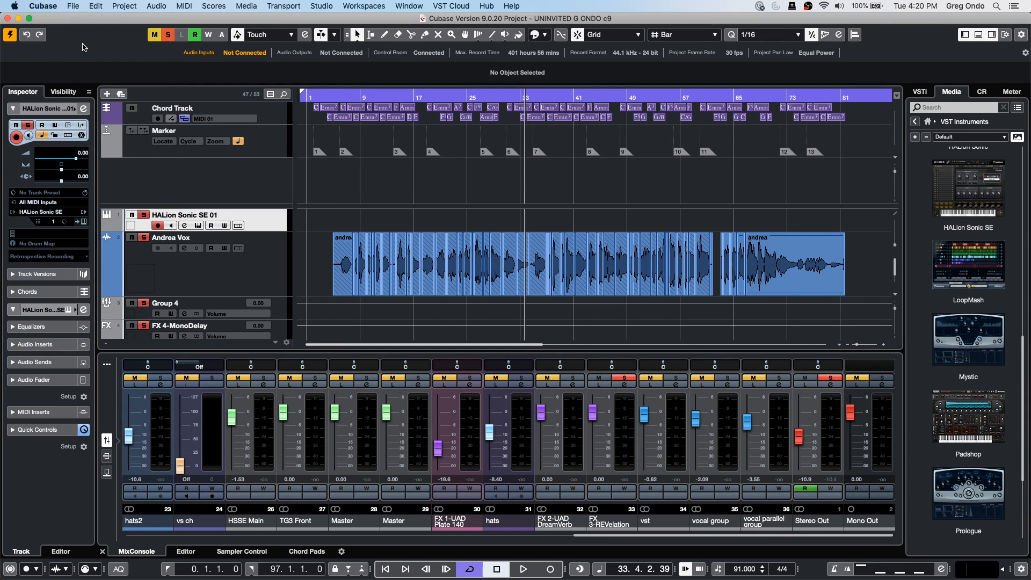
{"action": "left_click", "coordinate": [495, 68]}
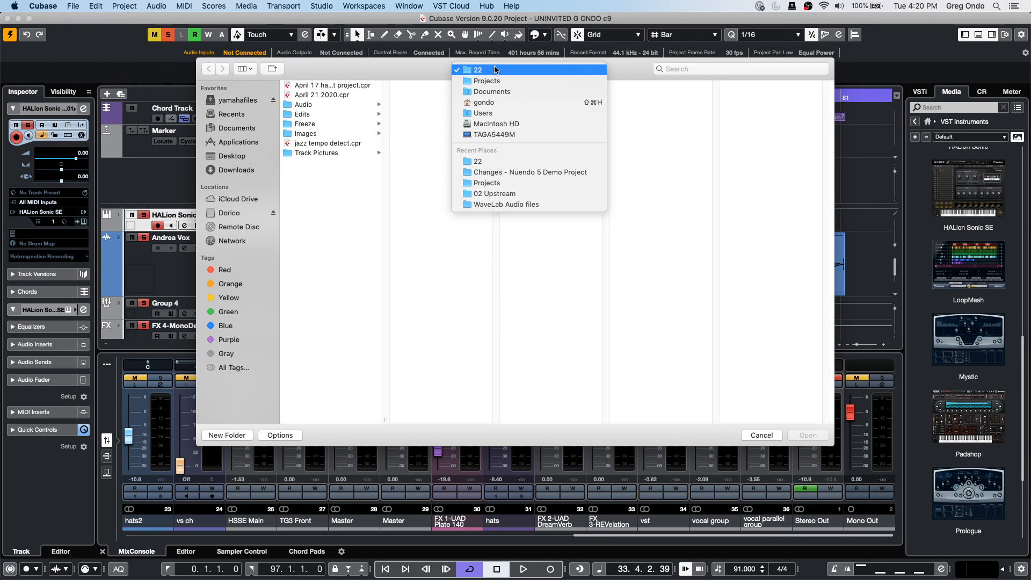
{"action": "left_click", "coordinate": [498, 80]}
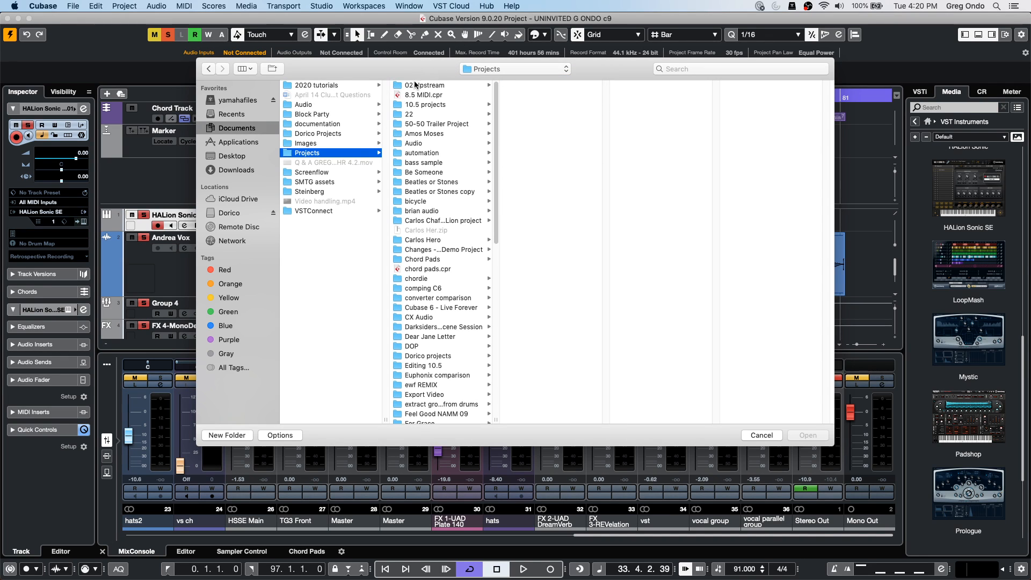
{"action": "left_click", "coordinate": [416, 85]}
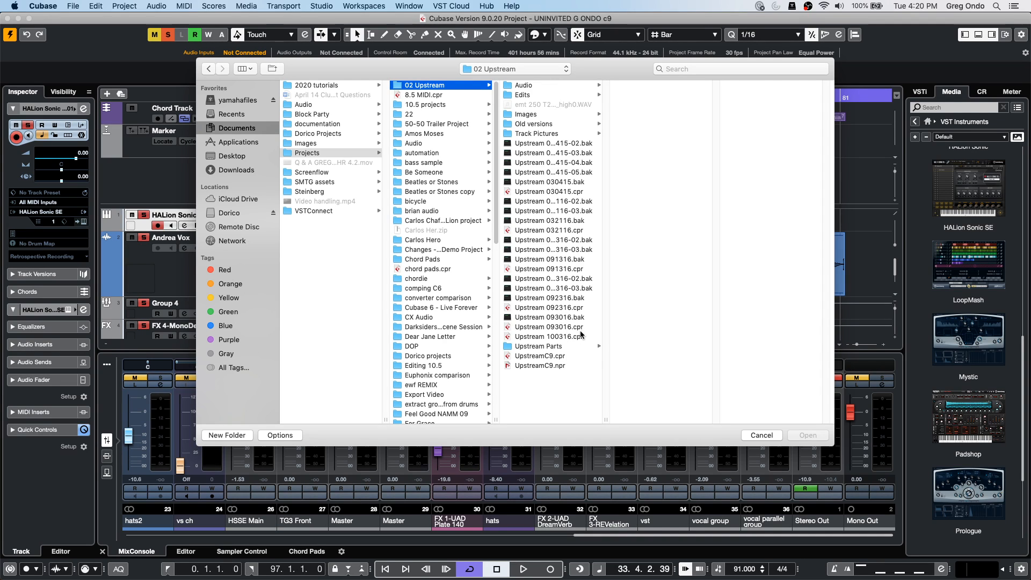
{"action": "double_click", "coordinate": [551, 354]}
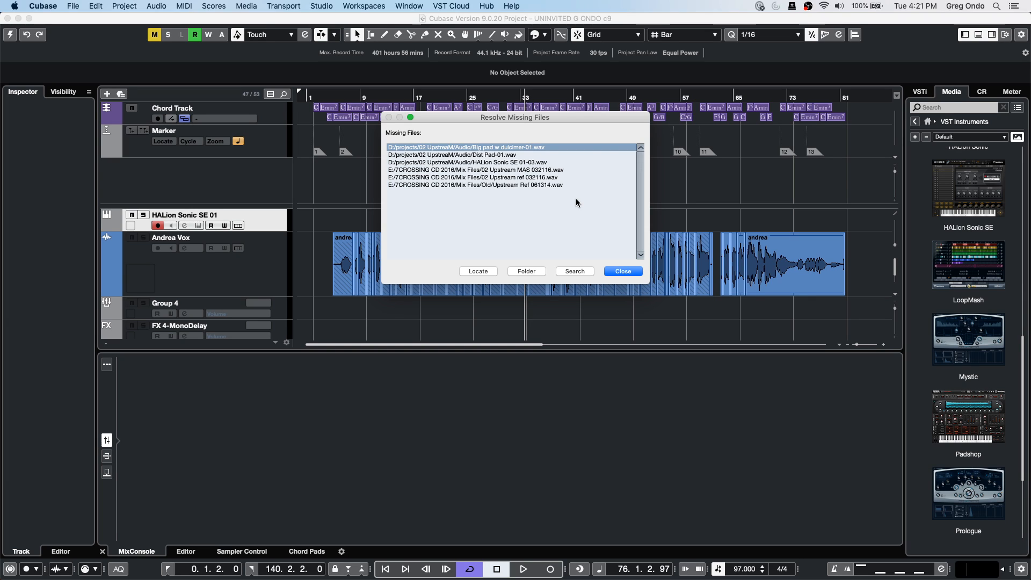
{"action": "left_click", "coordinate": [632, 271]}
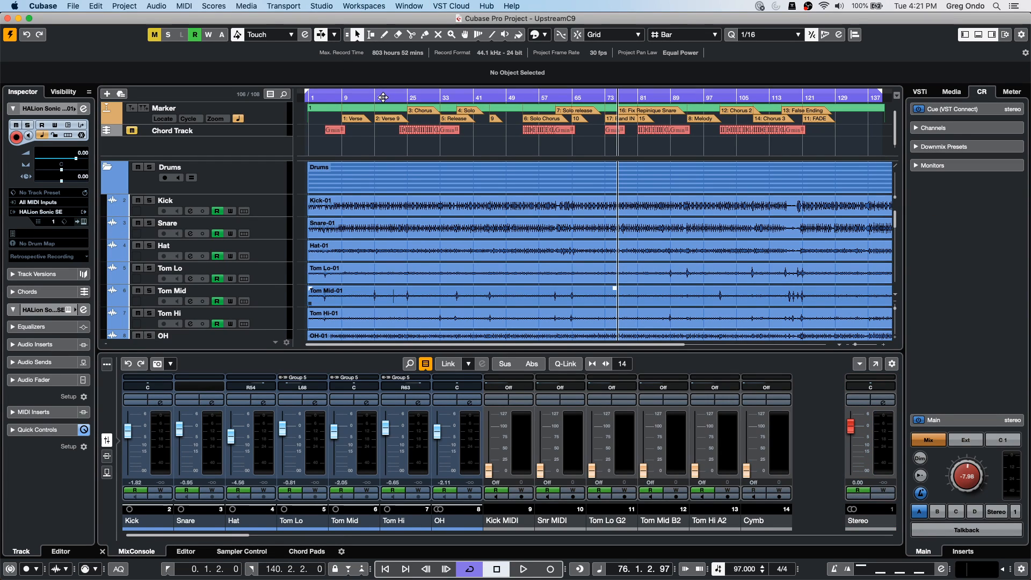
- Play the project from about bar 19, open the Stereo output's channel settings, and stop playback
{"action": "left_click", "coordinate": [383, 98]}
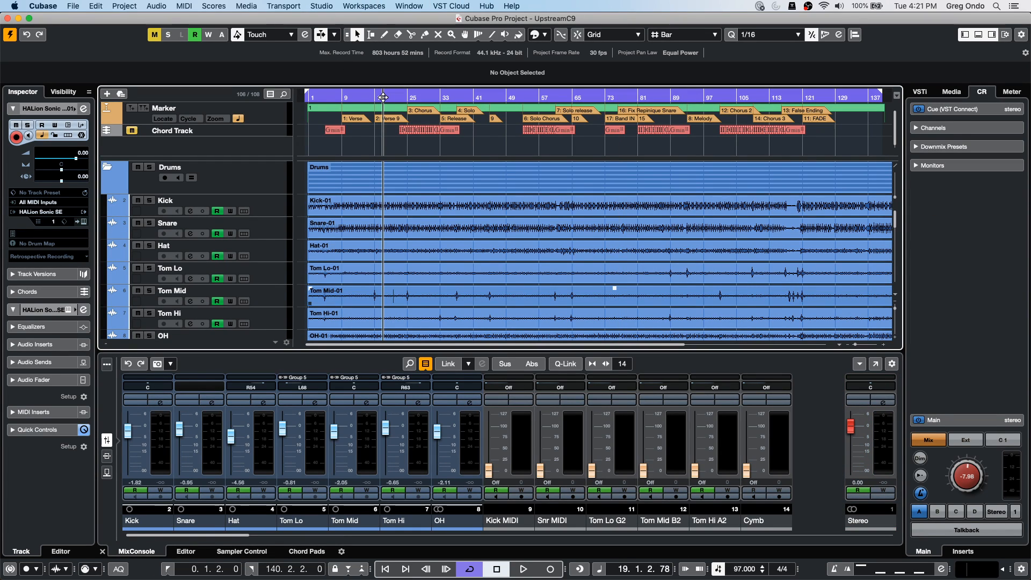
{"action": "key", "text": "space"}
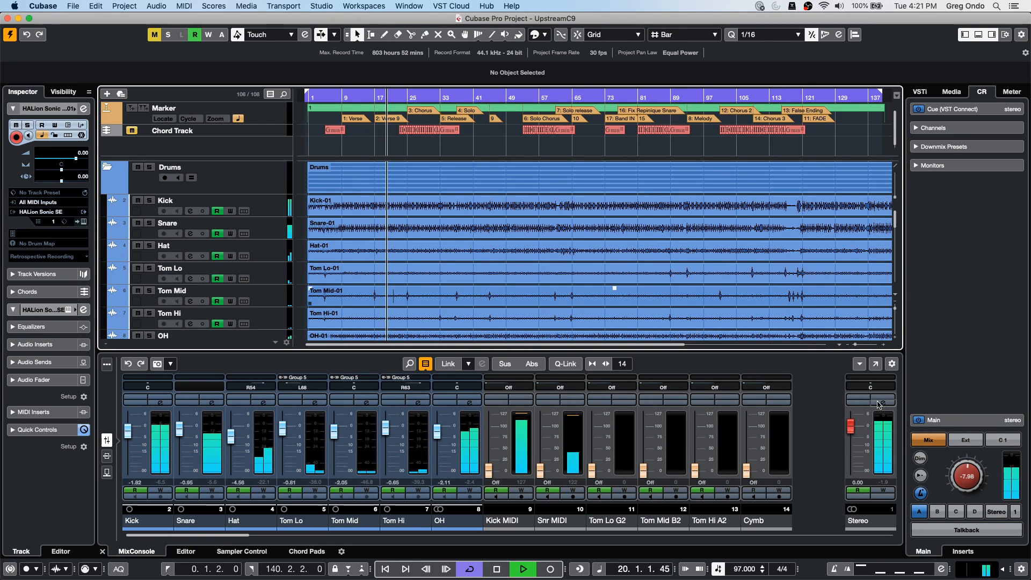
{"action": "left_click", "coordinate": [879, 403]}
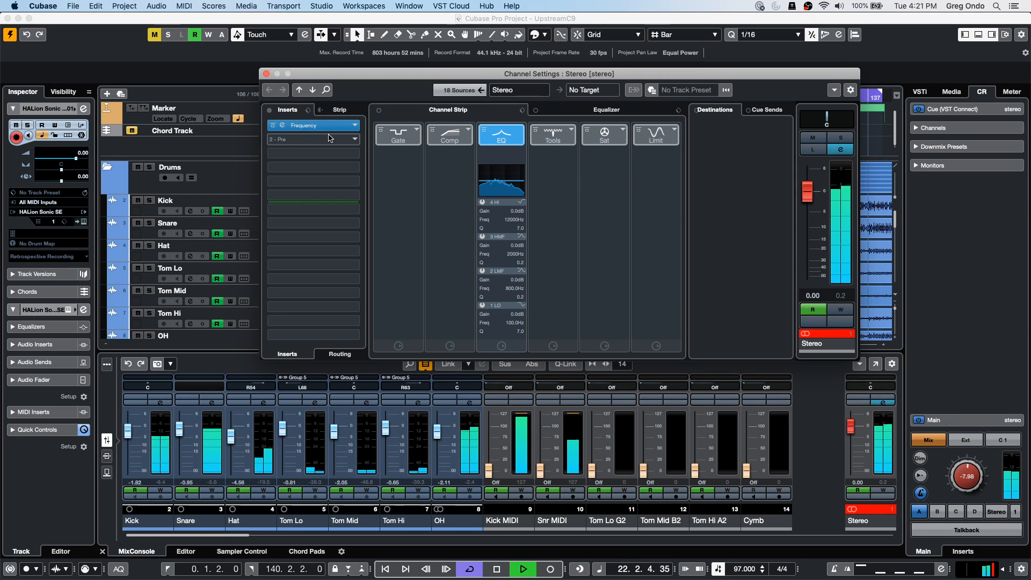
{"action": "key", "text": "space"}
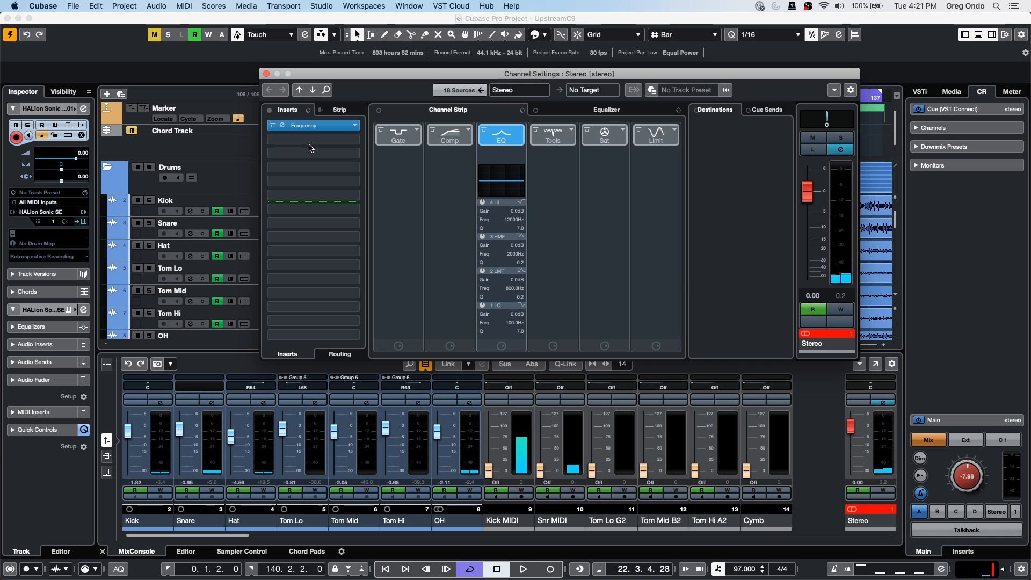
- Browse the Ambisonics and Dynamics effects for the Stereo output's second insert slot, and close the channel settings without choosing one
{"action": "left_click", "coordinate": [358, 139]}
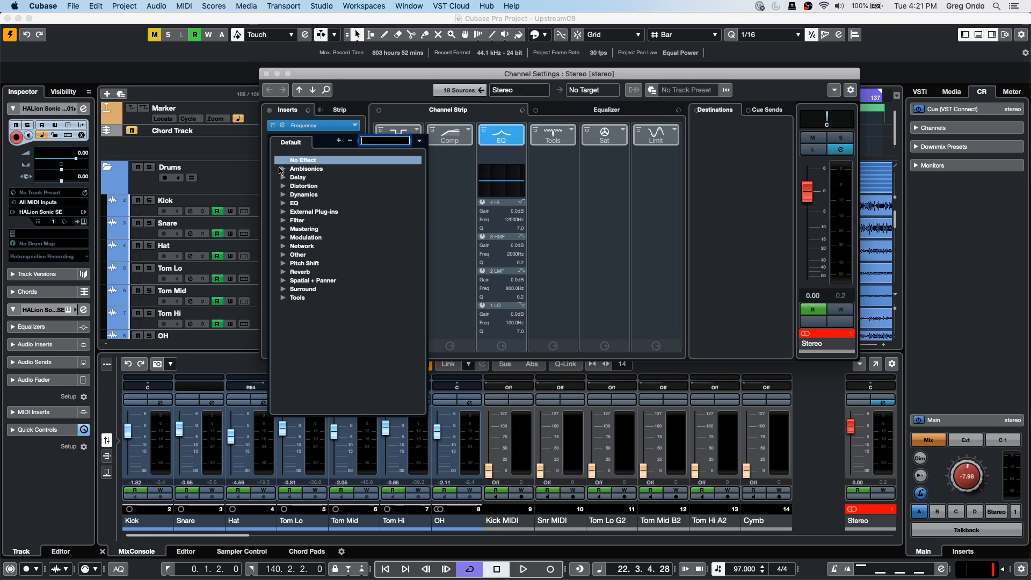
{"action": "left_click", "coordinate": [281, 169]}
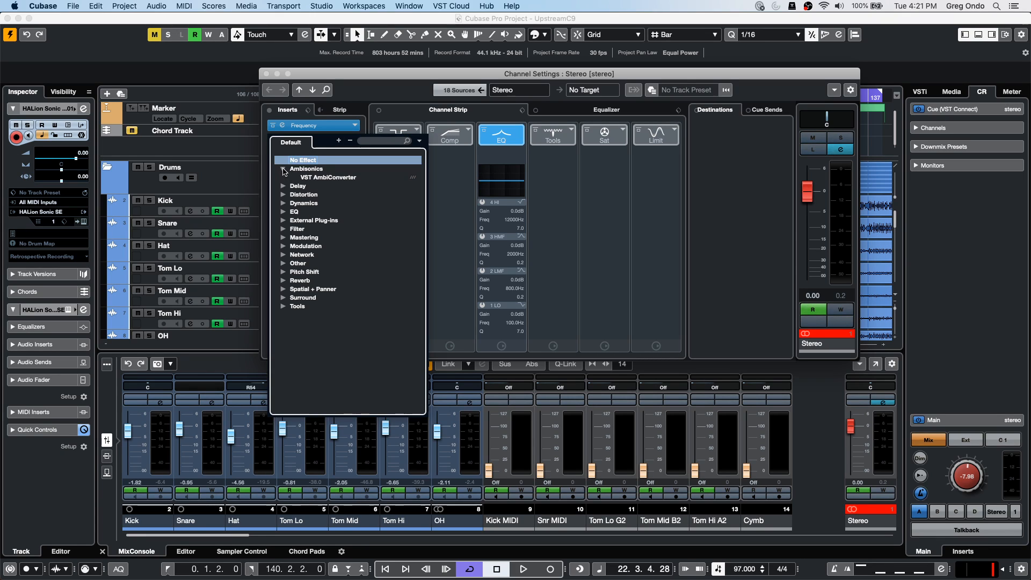
{"action": "left_click", "coordinate": [285, 203]}
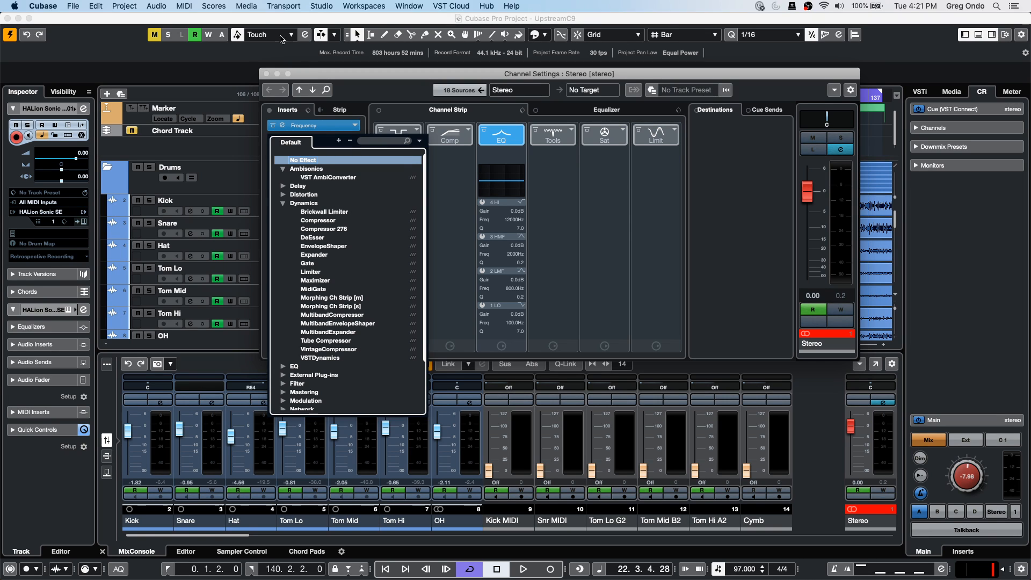
{"action": "left_click", "coordinate": [267, 74]}
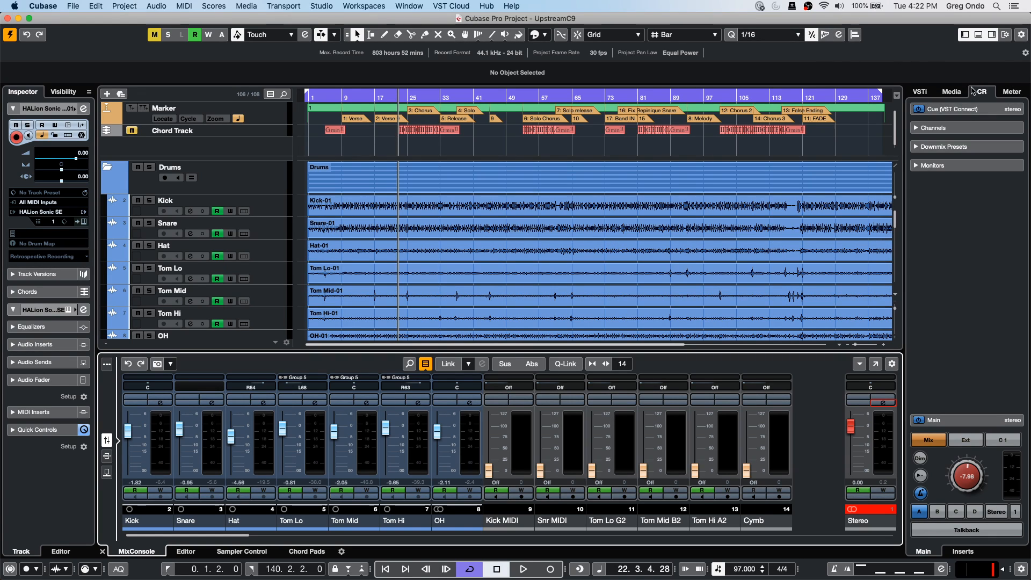
- From the Modulation VST effects, add an AutoPan FX channel track between Snare and Hat, and load AutoPan into its second insert
{"action": "left_click", "coordinate": [952, 92]}
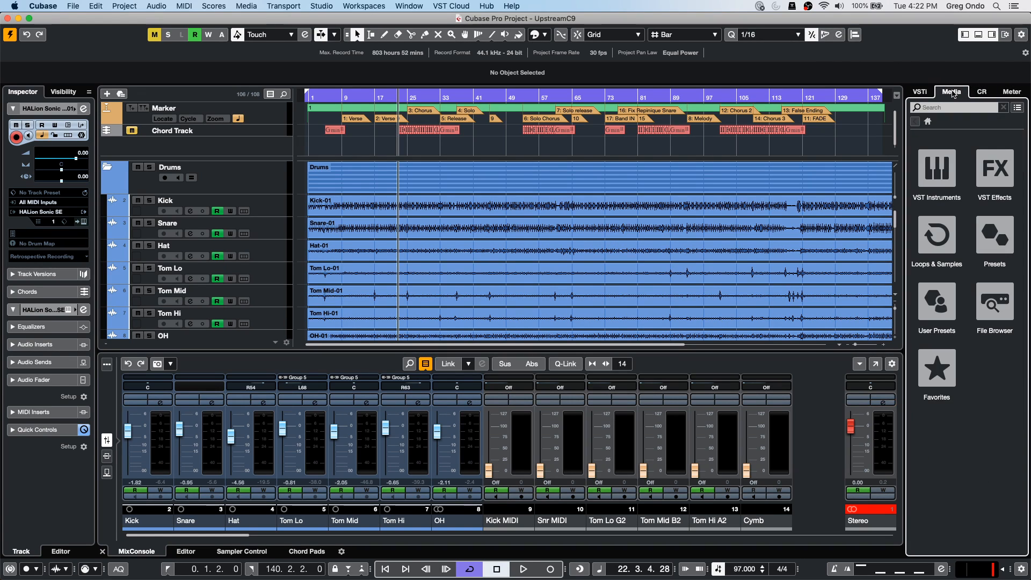
{"action": "left_click", "coordinate": [988, 176]}
{"action": "left_click", "coordinate": [919, 275]}
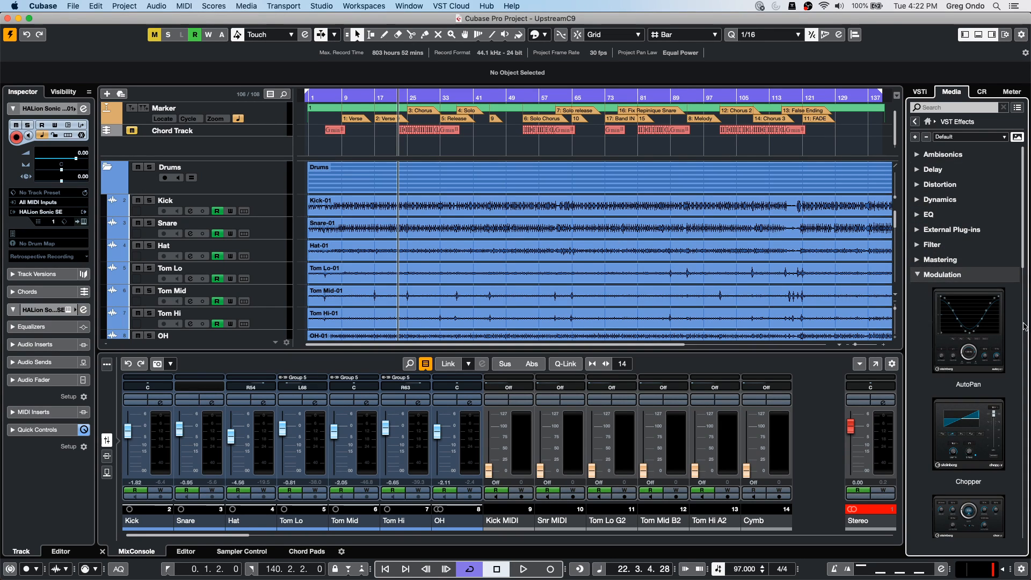
{"action": "left_click_drag", "start_coordinate": [977, 322], "coordinate": [258, 243]}
{"action": "left_click_drag", "start_coordinate": [978, 328], "coordinate": [214, 236]}
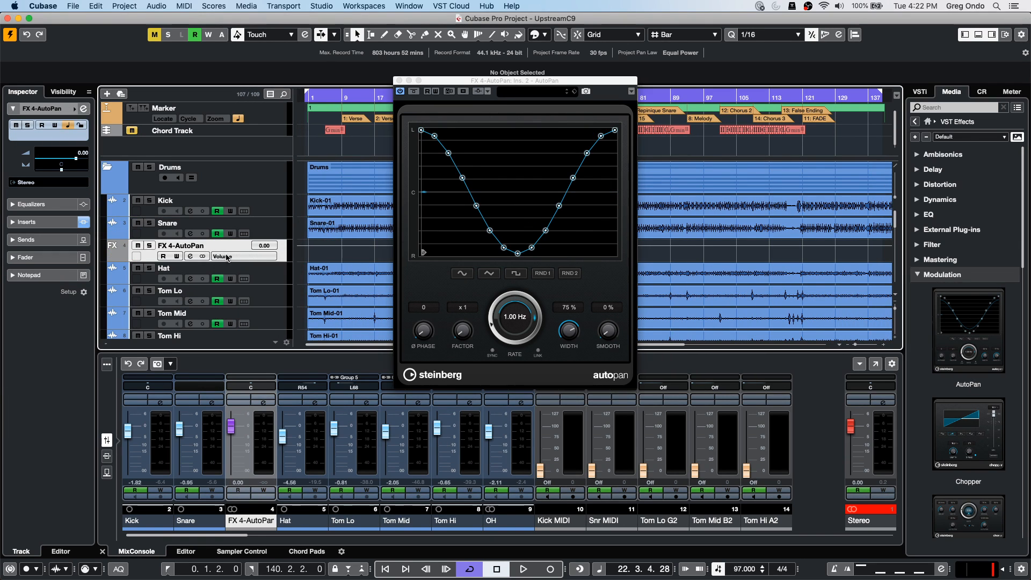
- Insert AutoPan on the Hat track, look through the remaining Modulation effects, and close the AutoPan windows
{"action": "left_click_drag", "start_coordinate": [982, 314], "coordinate": [125, 255]}
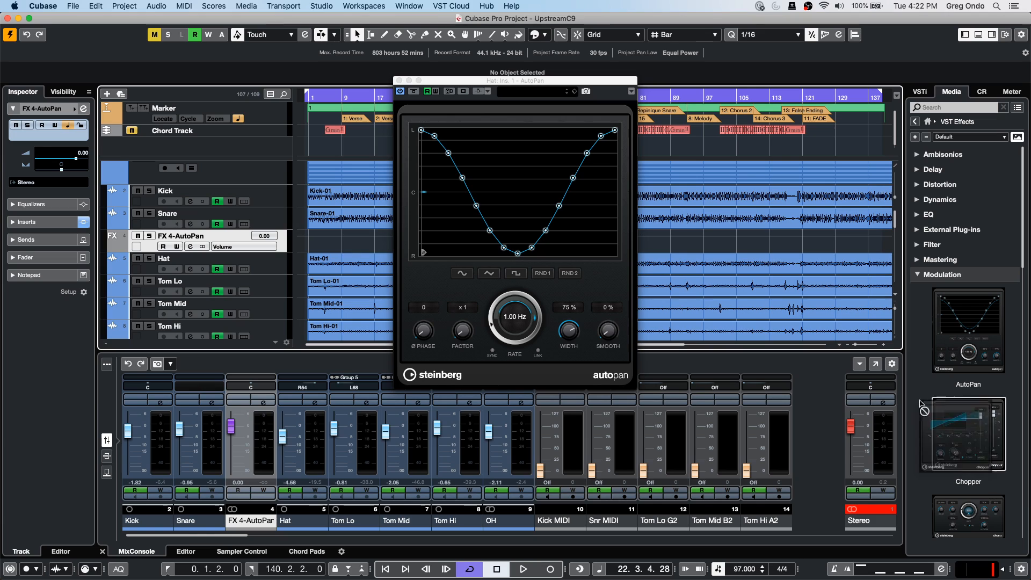
{"action": "scroll", "coordinate": [917, 401], "scroll_direction": "down", "scroll_amount": 10}
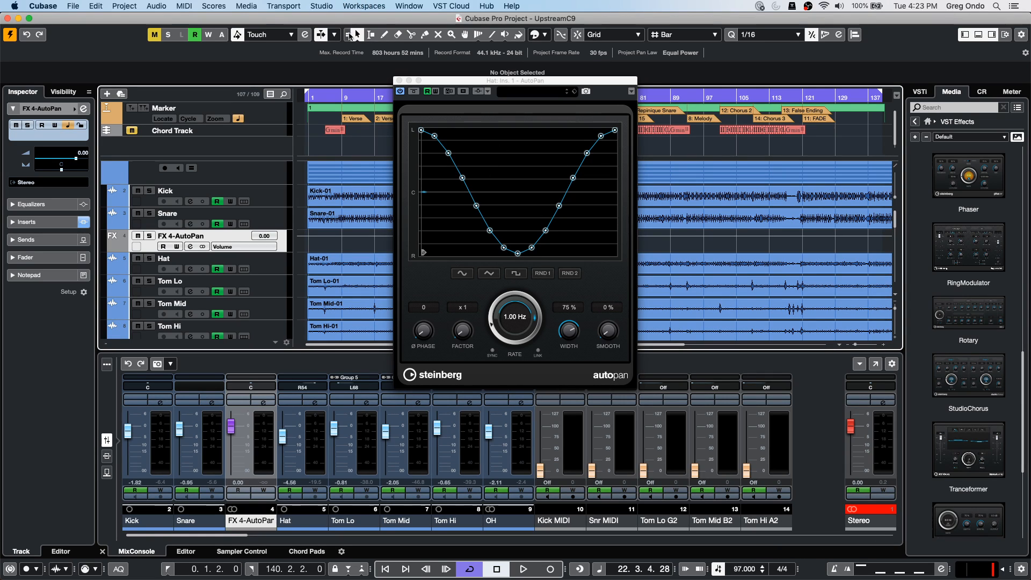
{"action": "left_click", "coordinate": [398, 80]}
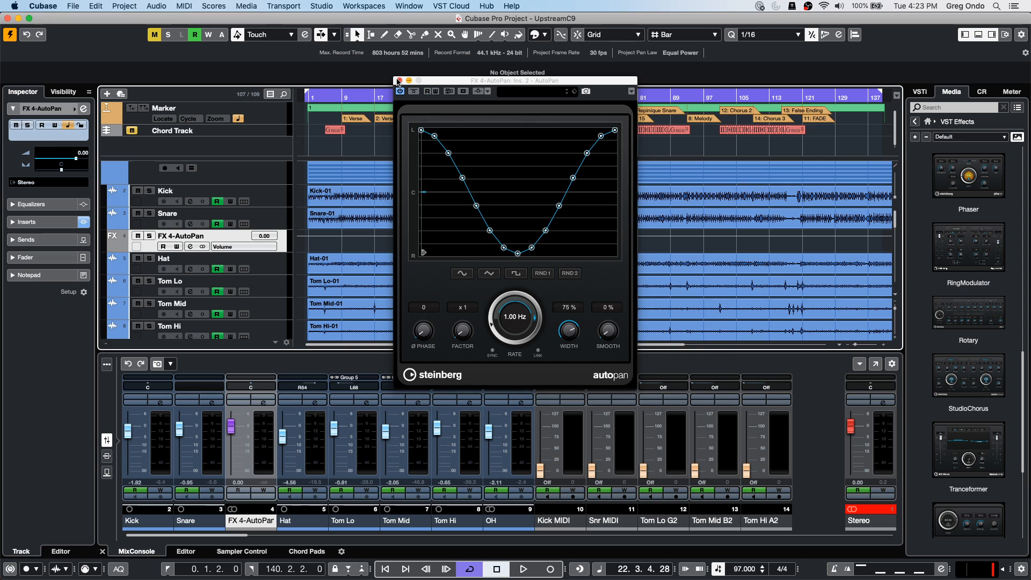
{"action": "left_click", "coordinate": [398, 80]}
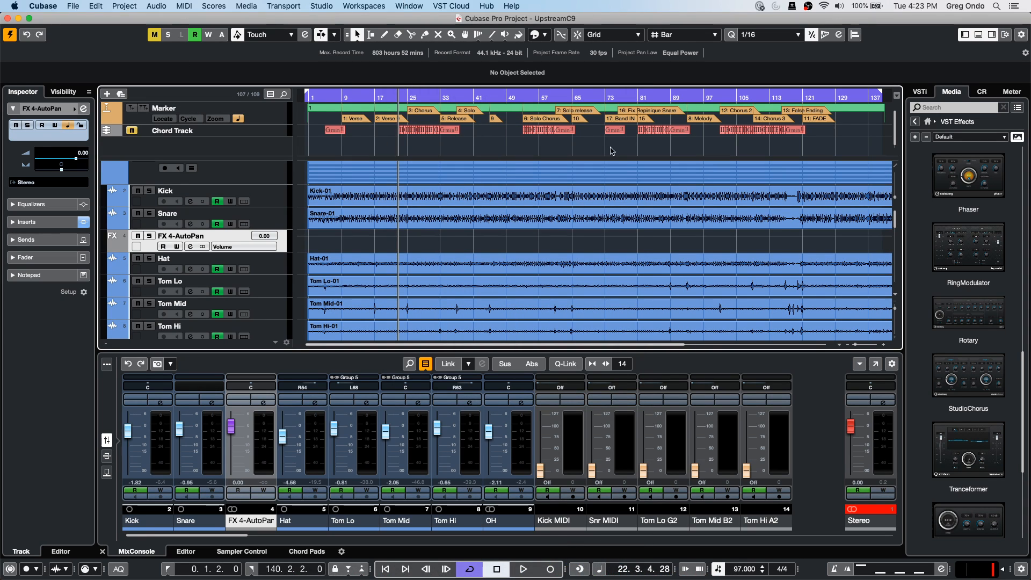
- Open the Voc 1-01 event at bar 21 in a separate Sample Editor window and enable VariAudio editing
{"action": "scroll", "coordinate": [570, 223], "scroll_direction": "down", "scroll_amount": 5}
{"action": "scroll", "coordinate": [570, 223], "scroll_direction": "down", "scroll_amount": 15}
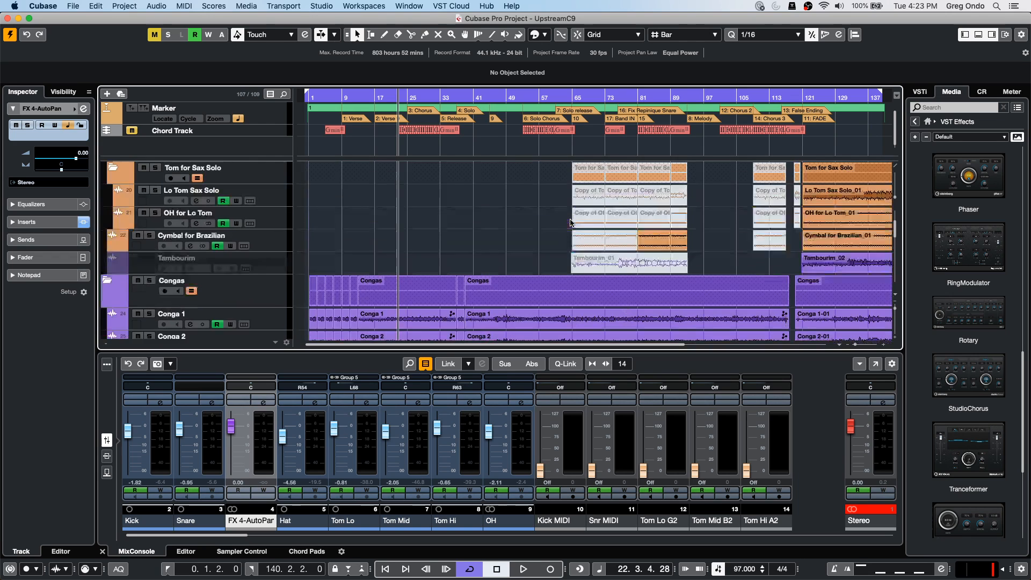
{"action": "scroll", "coordinate": [570, 223], "scroll_direction": "down", "scroll_amount": 6}
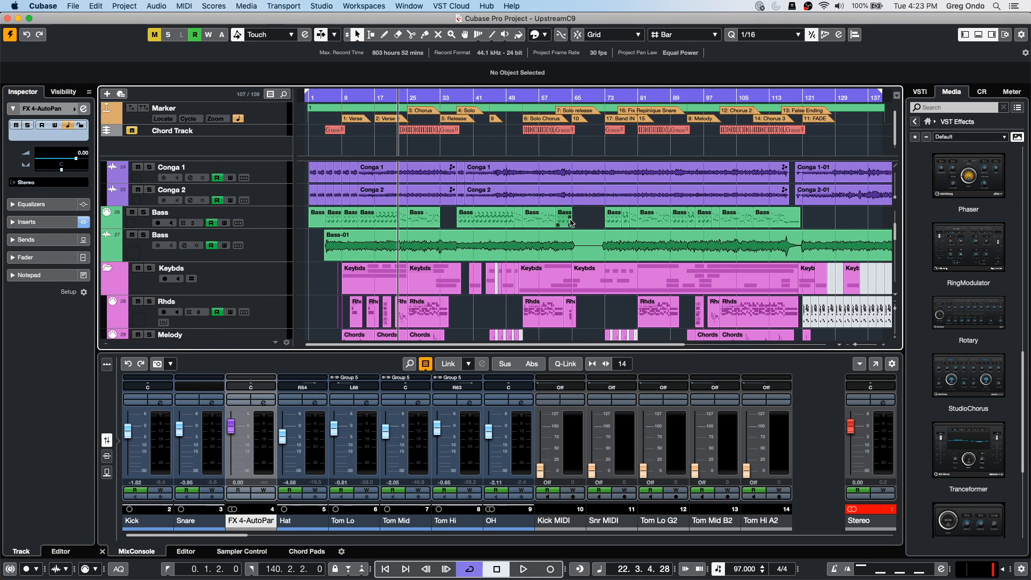
{"action": "scroll", "coordinate": [570, 223], "scroll_direction": "down", "scroll_amount": 6}
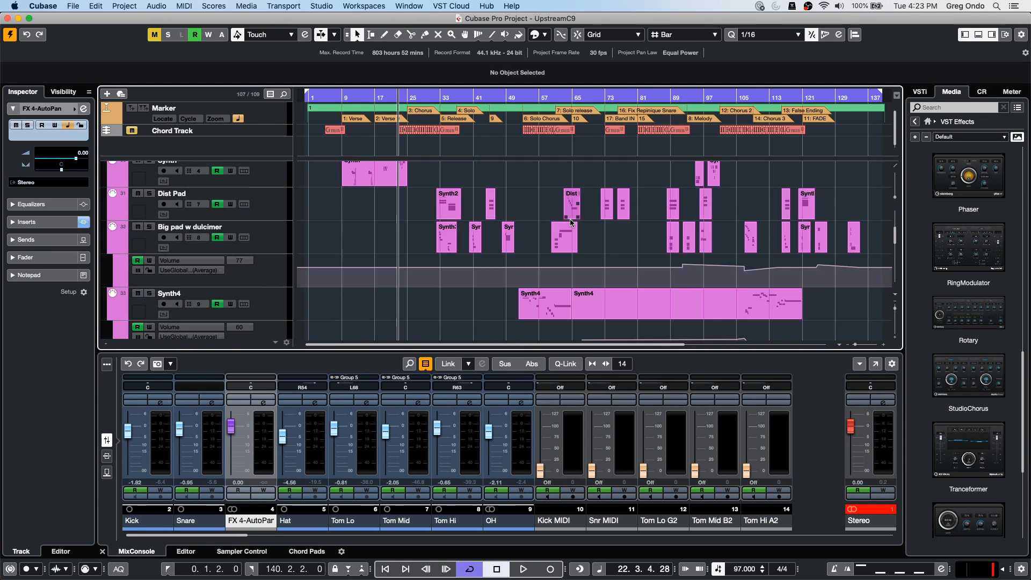
{"action": "scroll", "coordinate": [570, 223], "scroll_direction": "down", "scroll_amount": 8}
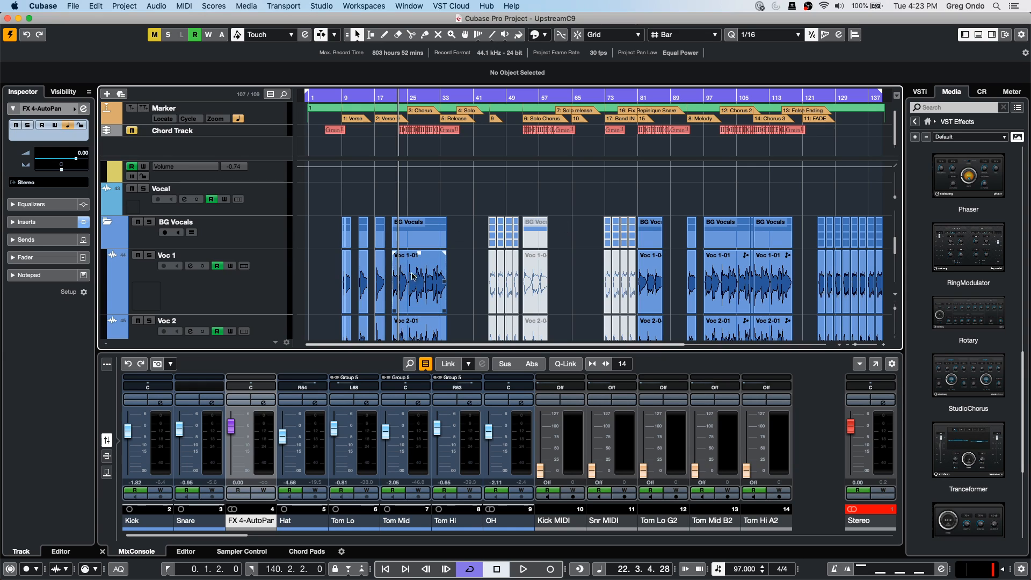
{"action": "double_click", "coordinate": [409, 291]}
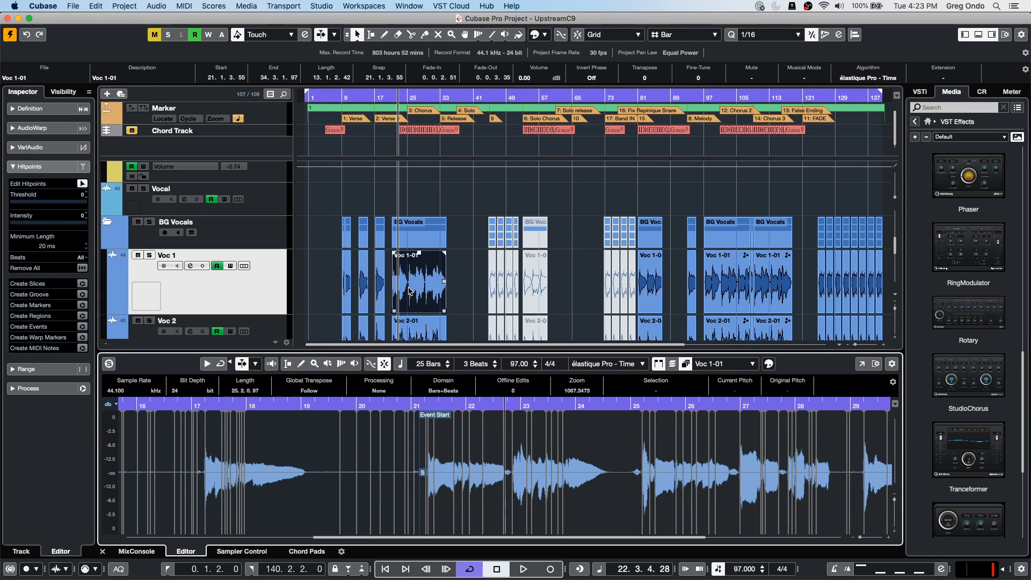
{"action": "left_click", "coordinate": [861, 364]}
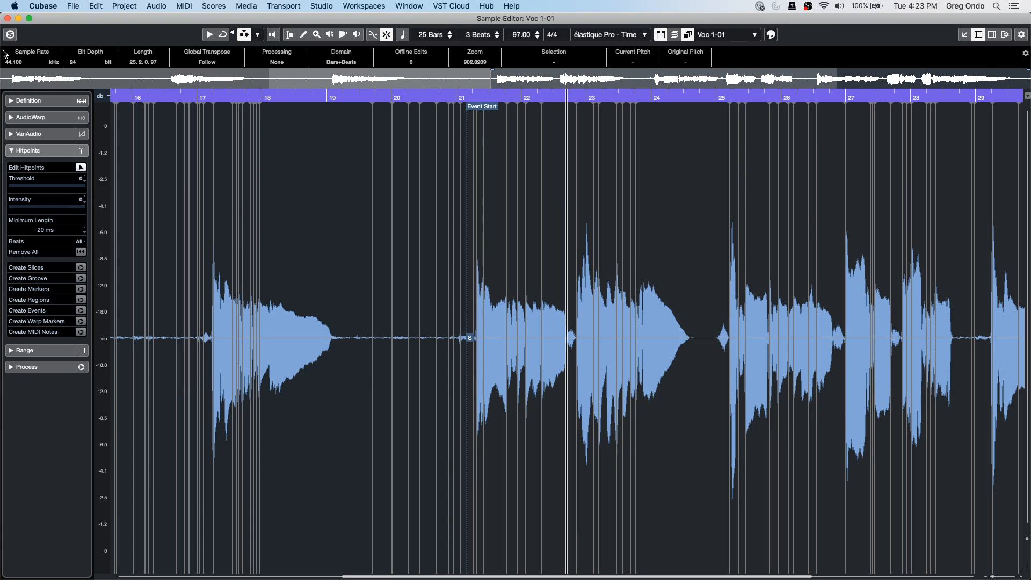
{"action": "left_click", "coordinate": [57, 136]}
{"action": "left_click", "coordinate": [82, 152]}
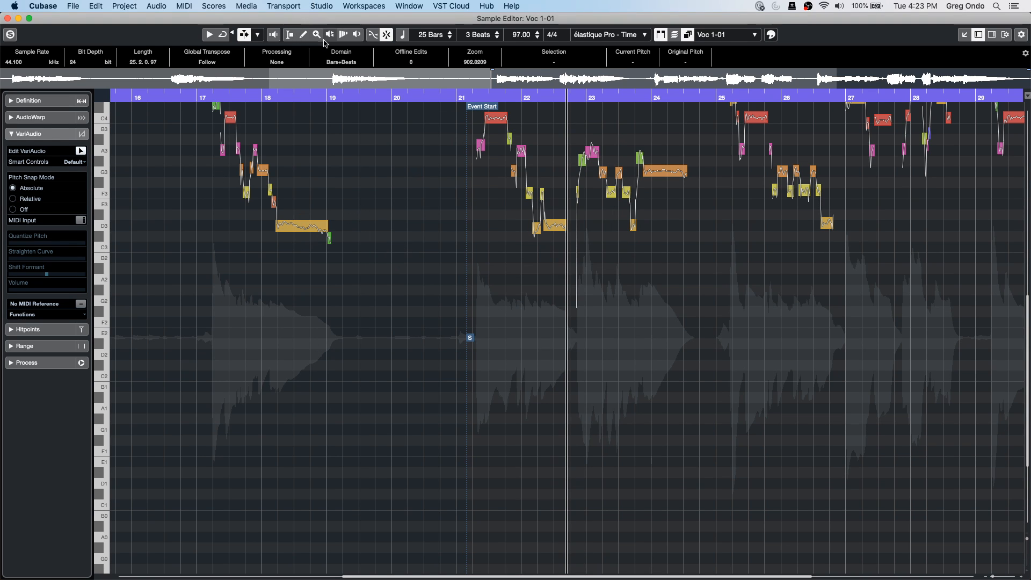
- Create a new version of the vocal clip and extend the end of the long D3 segment slightly past bar 19
{"action": "left_click", "coordinate": [1026, 494]}
{"action": "left_click", "coordinate": [1026, 492]}
{"action": "left_click_drag", "start_coordinate": [1026, 493], "coordinate": [1026, 486]}
{"action": "left_click_drag", "start_coordinate": [1026, 539], "coordinate": [1025, 551]}
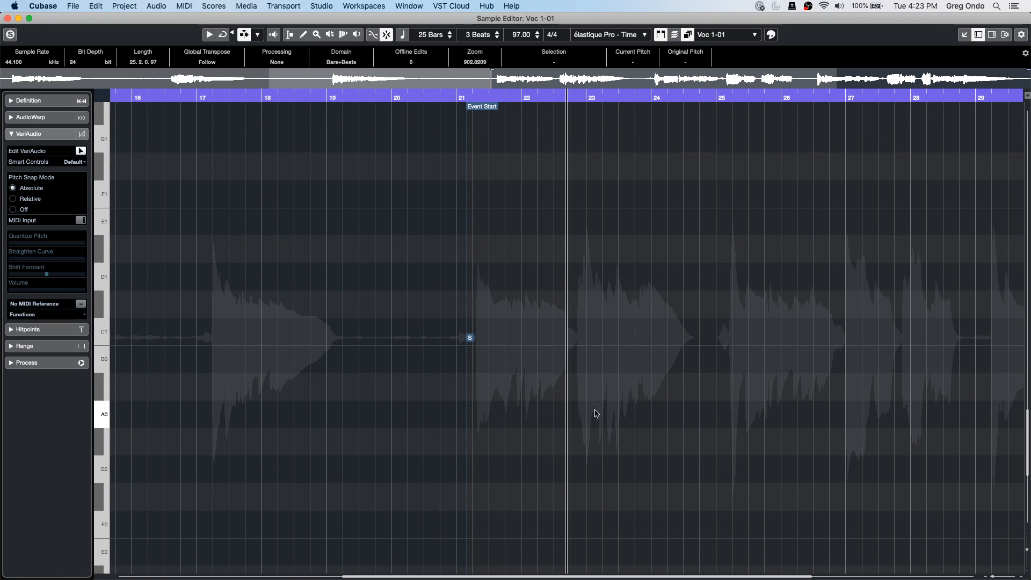
{"action": "scroll", "coordinate": [175, 188], "scroll_direction": "up", "scroll_amount": 10}
{"action": "scroll", "coordinate": [240, 201], "scroll_direction": "up", "scroll_amount": 3}
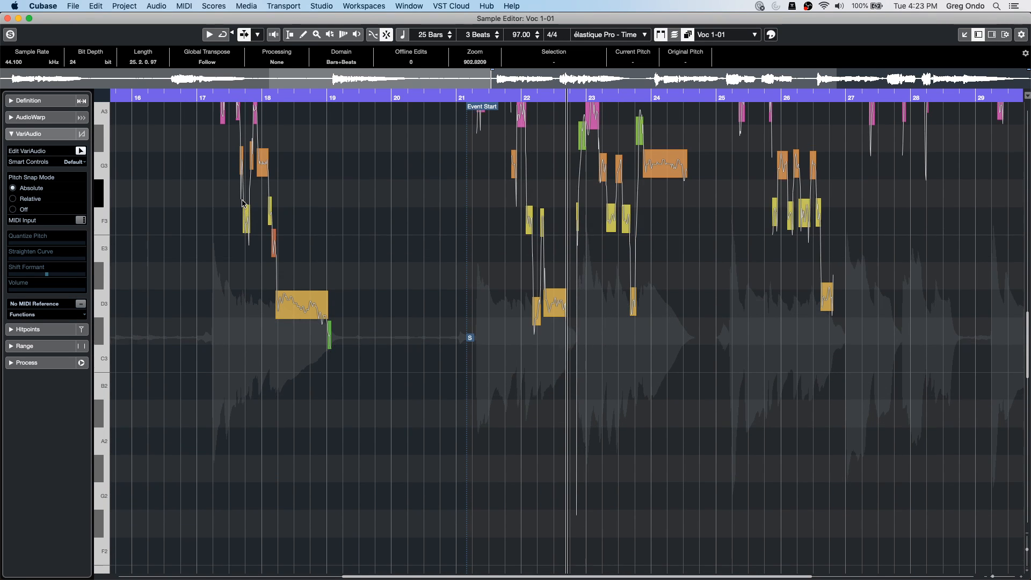
{"action": "left_click_drag", "start_coordinate": [272, 100], "coordinate": [322, 237]}
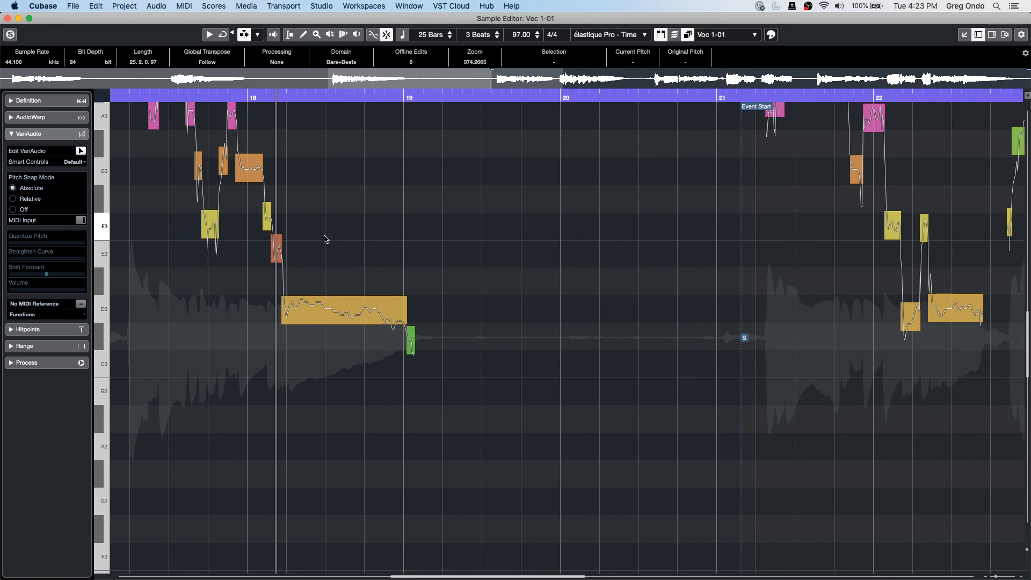
{"action": "left_click", "coordinate": [401, 316]}
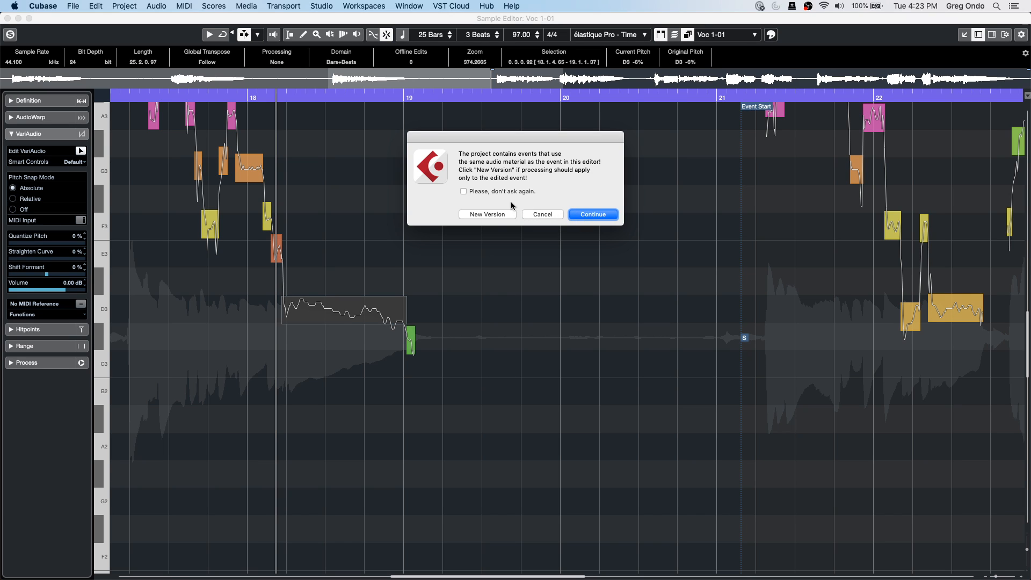
{"action": "left_click", "coordinate": [481, 215]}
{"action": "mouse_move", "coordinate": [410, 312]}
{"action": "left_mouse_down"}
{"action": "mouse_move", "coordinate": [364, 307]}
{"action": "mouse_move", "coordinate": [429, 308]}
{"action": "mouse_move", "coordinate": [415, 307]}
{"action": "left_mouse_up"}
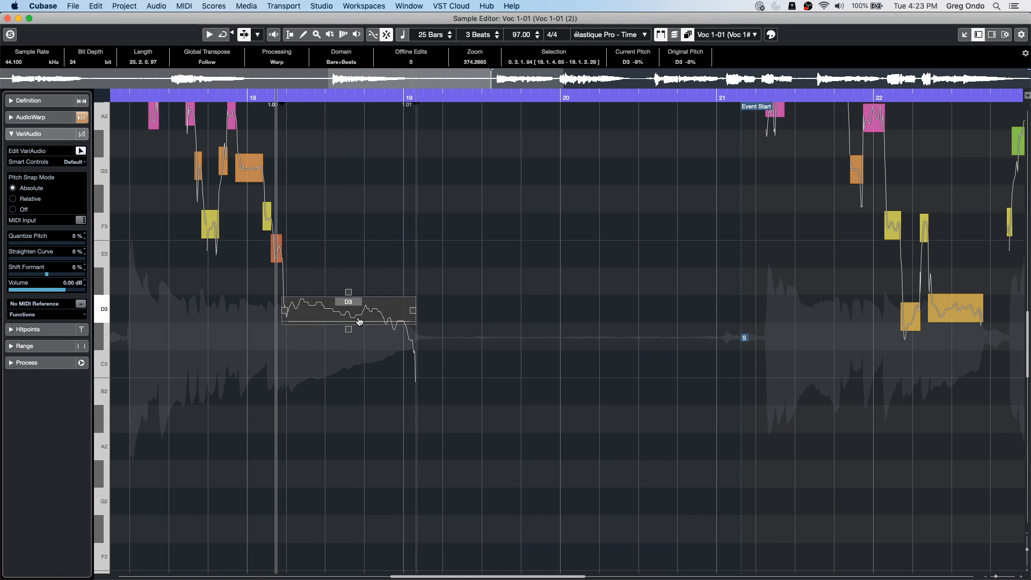
- Lengthen the E3 segment into the following D3 segment, snap that segment's pitch to D3, and close the Sample Editor
{"action": "left_click_drag", "start_coordinate": [284, 309], "coordinate": [317, 310]}
{"action": "left_click_drag", "start_coordinate": [315, 245], "coordinate": [299, 245]}
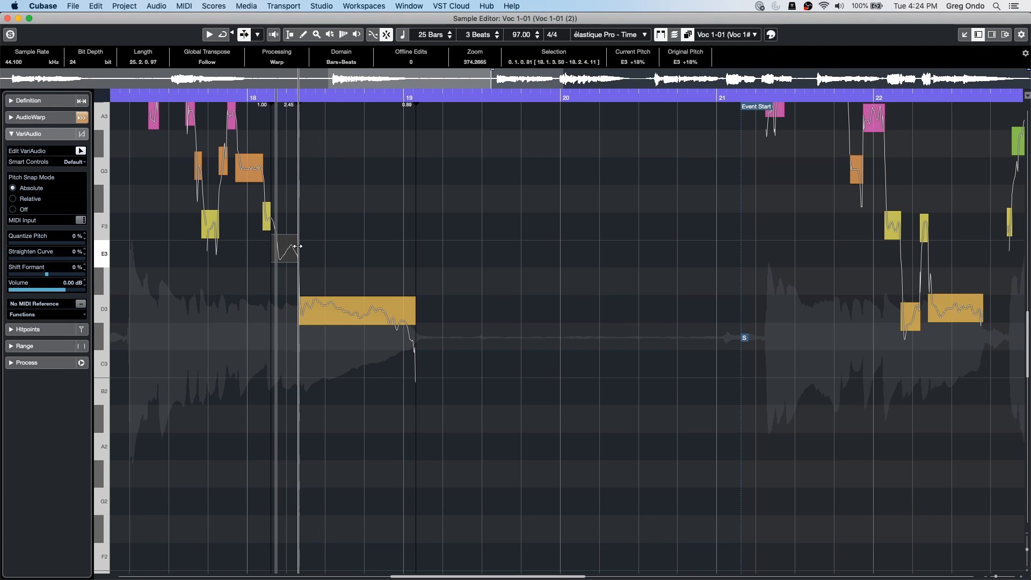
{"action": "left_click", "coordinate": [304, 318]}
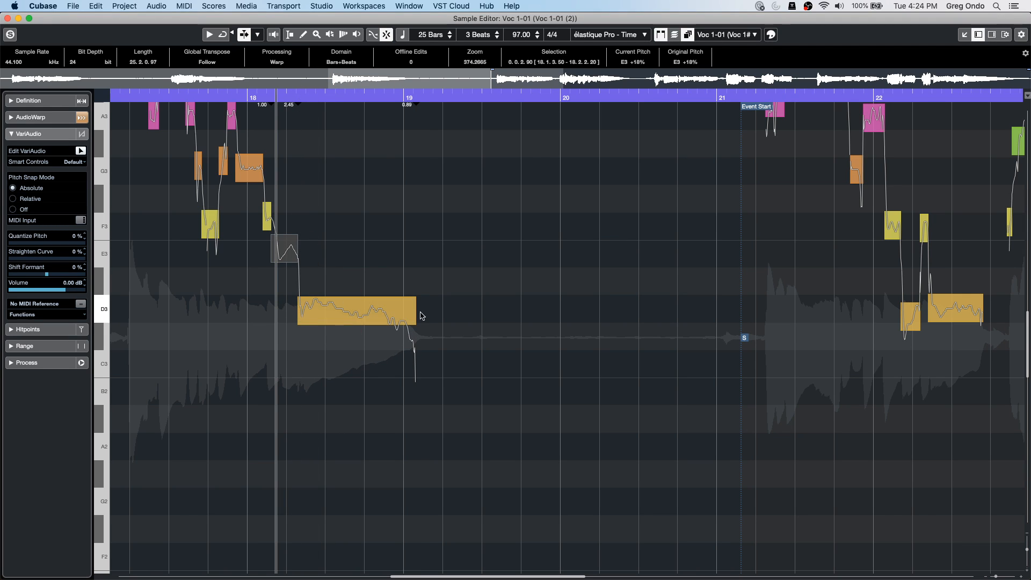
{"action": "left_click", "coordinate": [360, 311]}
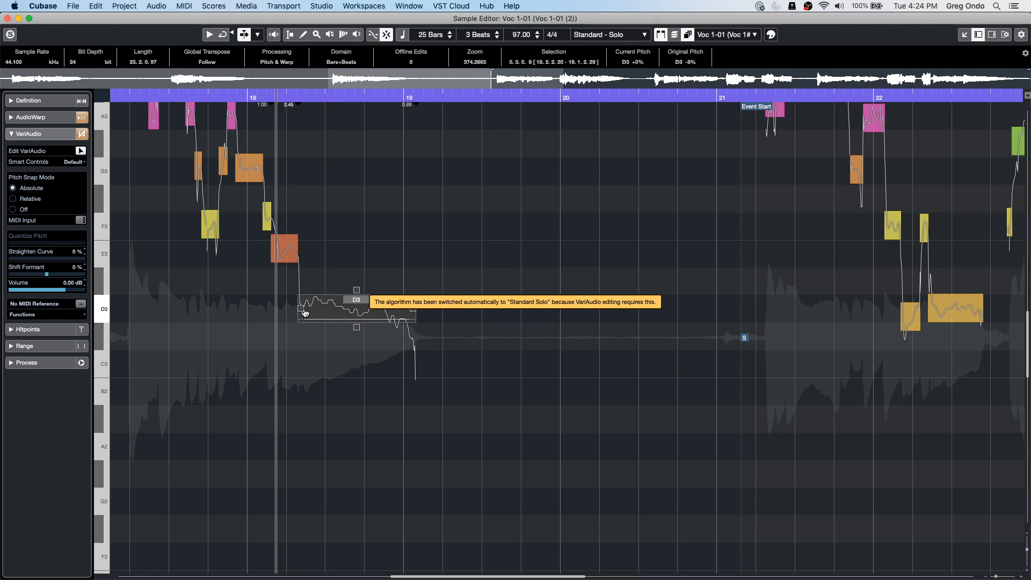
{"action": "mouse_move", "coordinate": [299, 299]}
{"action": "left_mouse_down"}
{"action": "mouse_move", "coordinate": [325, 296]}
{"action": "mouse_move", "coordinate": [259, 290]}
{"action": "mouse_move", "coordinate": [301, 296]}
{"action": "left_mouse_up"}
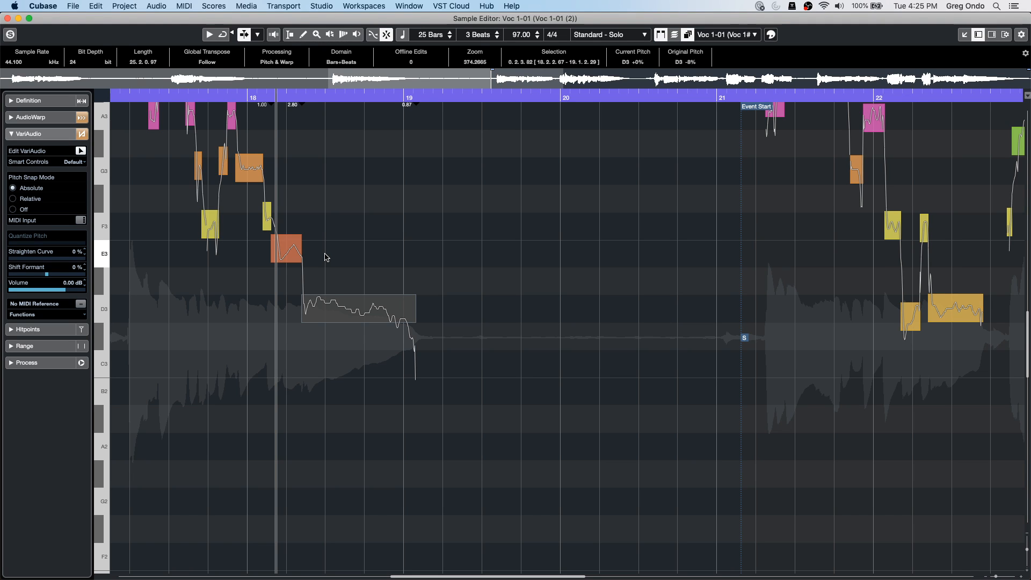
{"action": "left_click", "coordinate": [7, 18]}
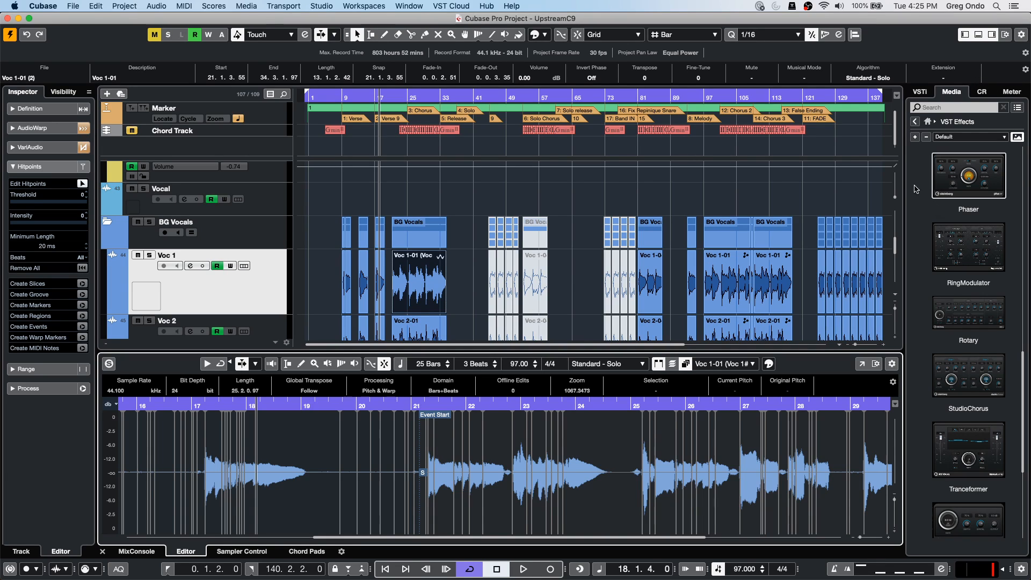
- Browse the VST Instruments and add a Groove Agent instrument track between BG Vocals and Voc 1
{"action": "left_click", "coordinate": [924, 93]}
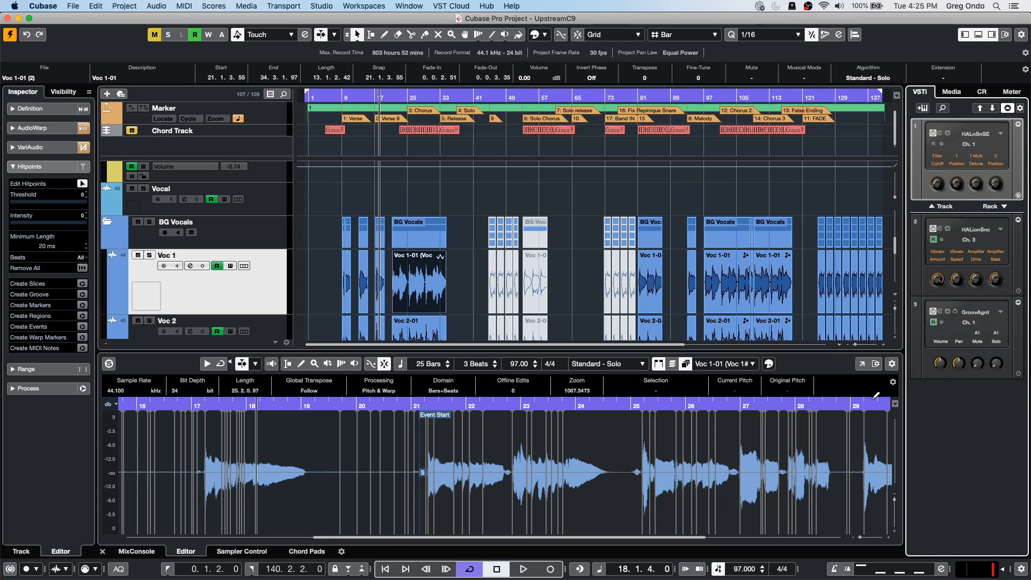
{"action": "left_click", "coordinate": [952, 92]}
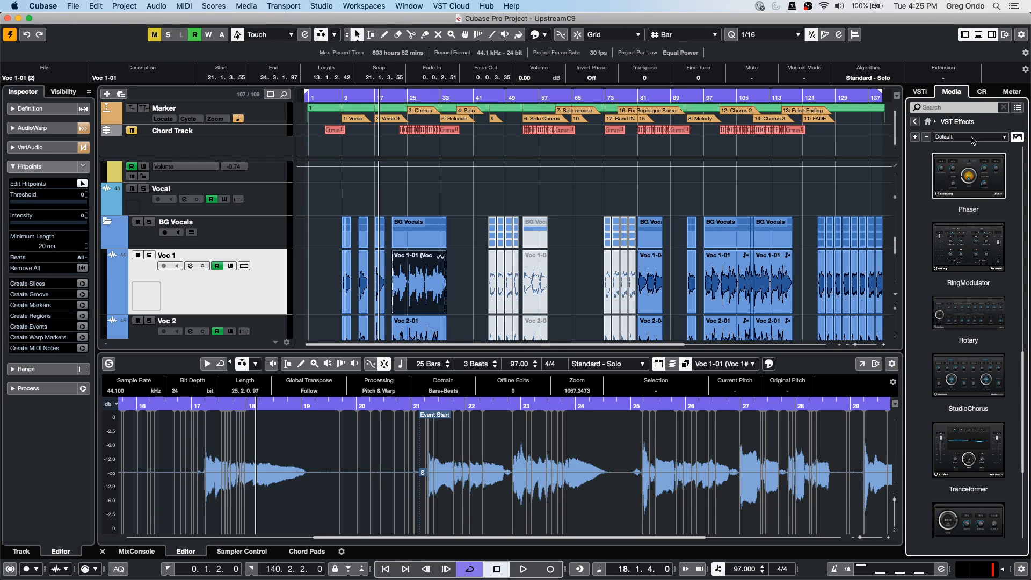
{"action": "left_click", "coordinate": [925, 122]}
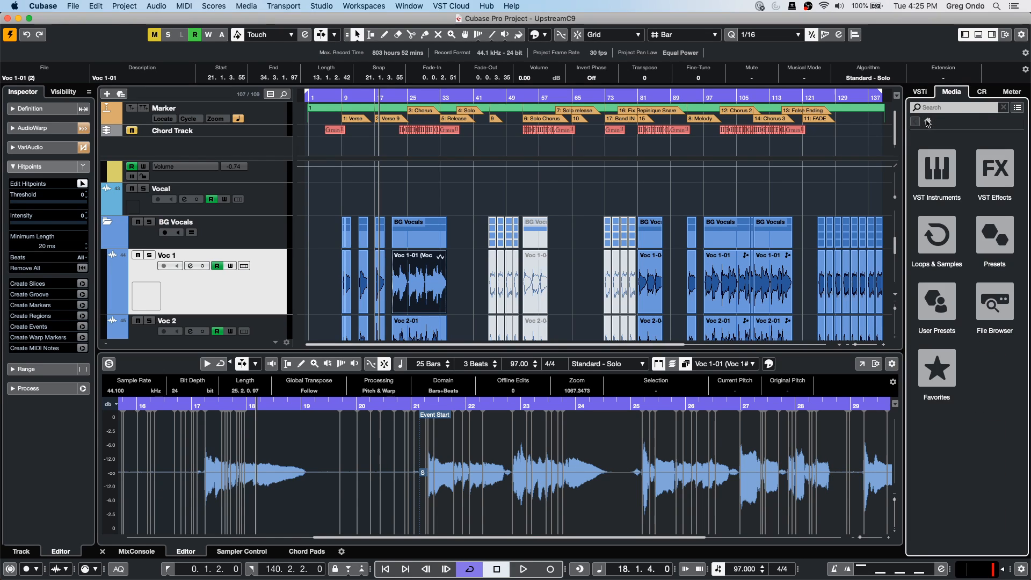
{"action": "left_click", "coordinate": [940, 162]}
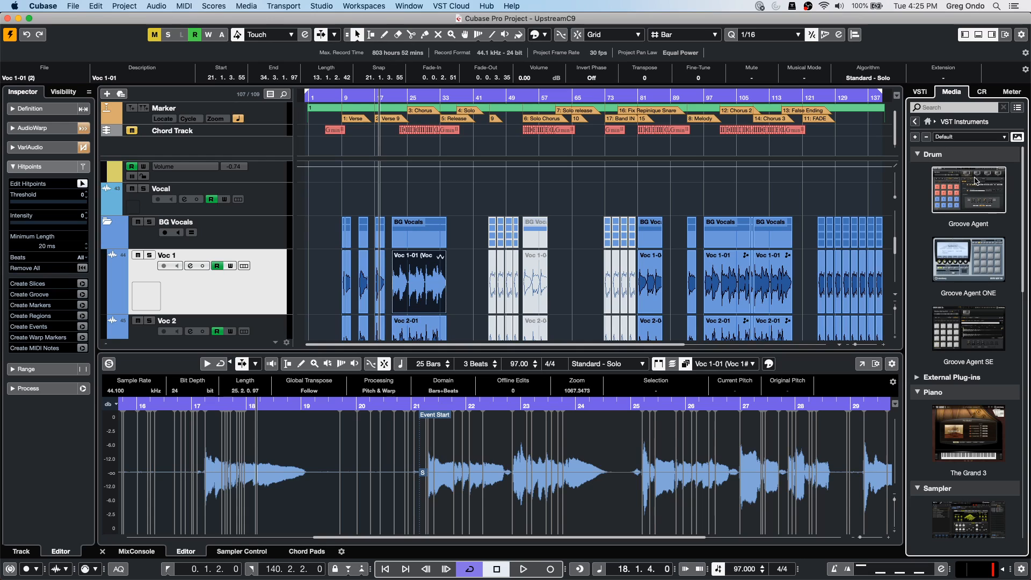
{"action": "left_click", "coordinate": [972, 350]}
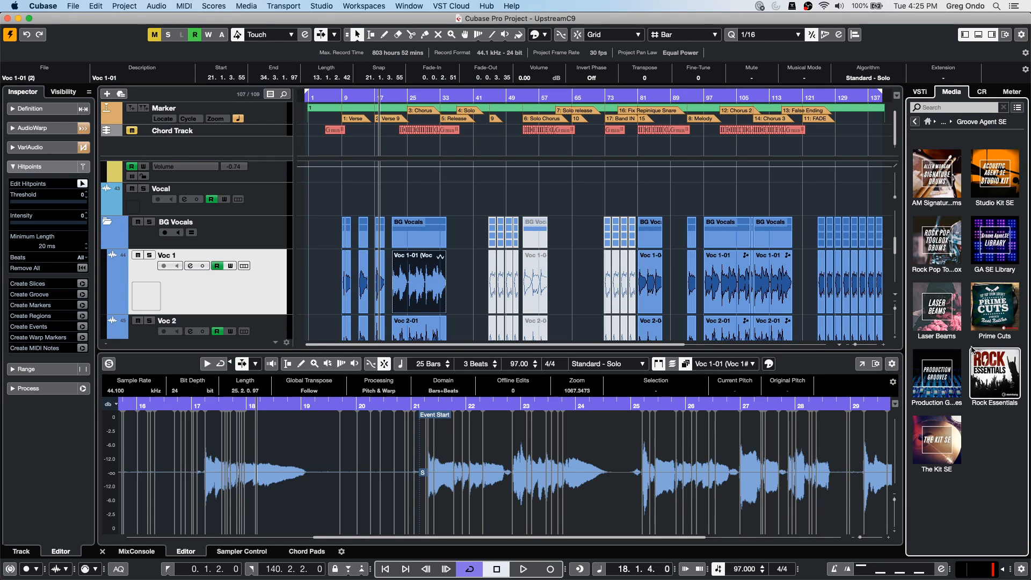
{"action": "left_click", "coordinate": [914, 122]}
{"action": "left_click_drag", "start_coordinate": [958, 191], "coordinate": [166, 261]}
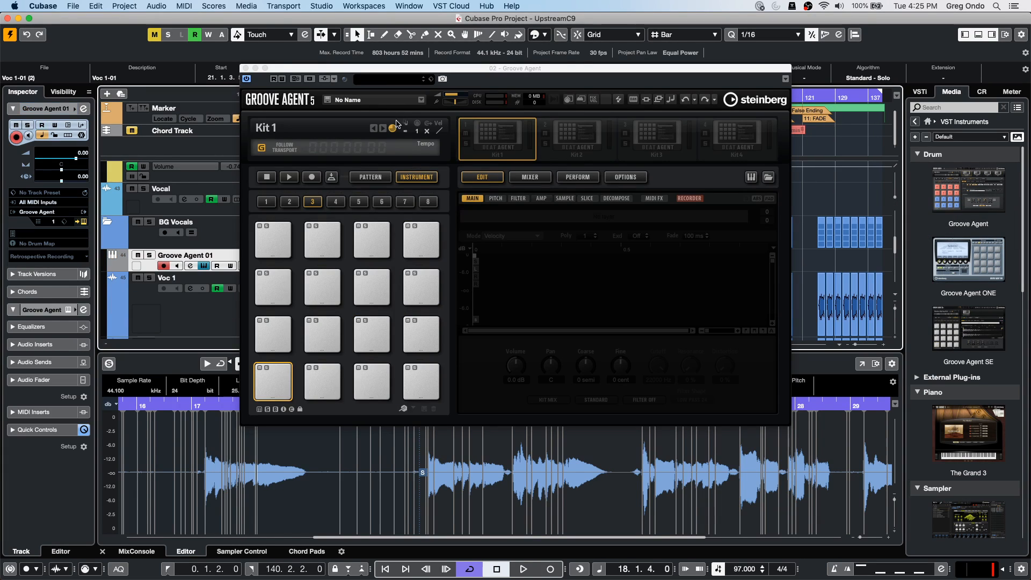
- Load the selected Voc 1-01 event onto Groove Agent's C1 pad
{"action": "left_click_drag", "start_coordinate": [410, 76], "coordinate": [755, 83]}
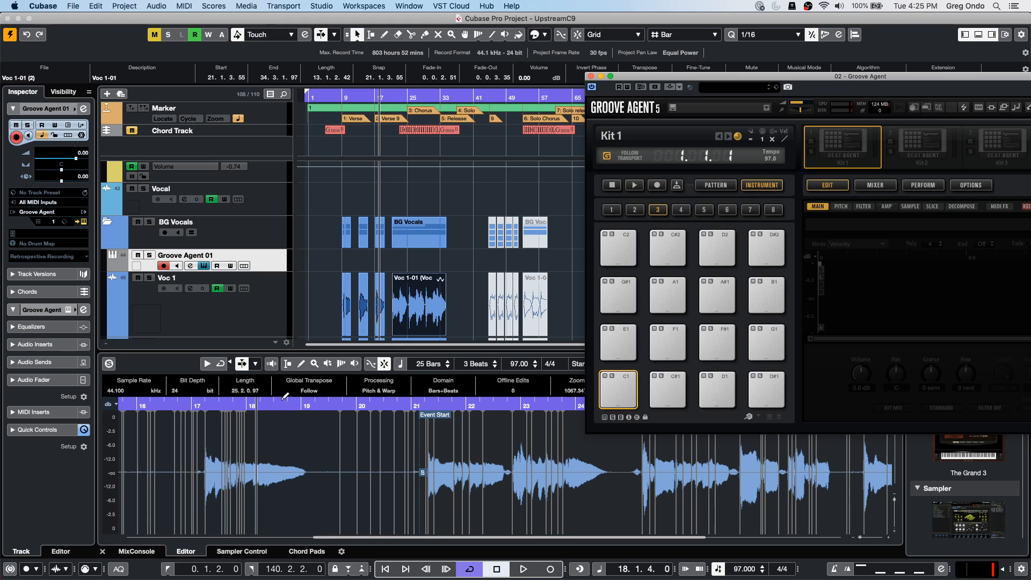
{"action": "left_click_drag", "start_coordinate": [429, 302], "coordinate": [618, 391]}
{"action": "left_click_drag", "start_coordinate": [698, 77], "coordinate": [383, 72]}
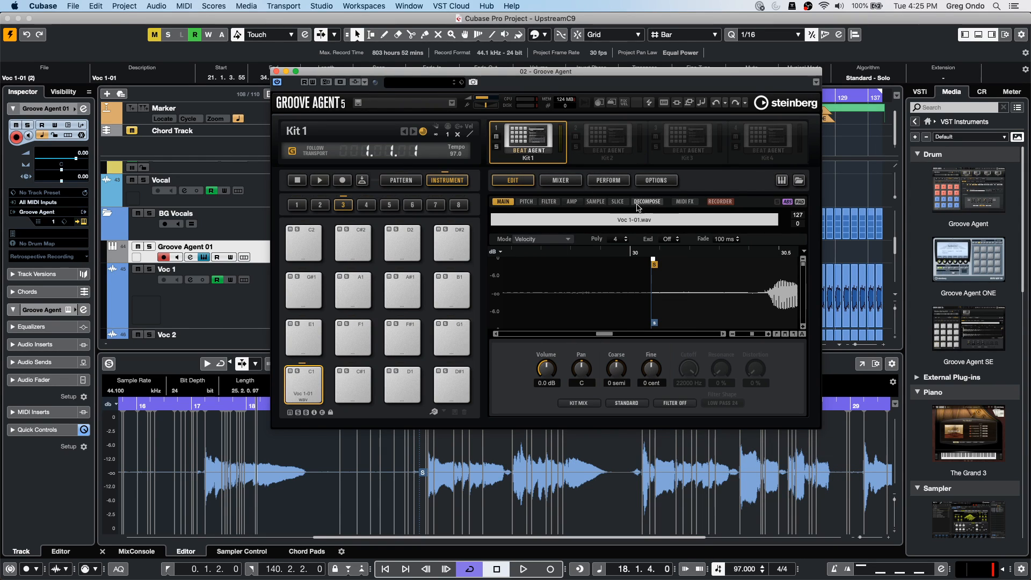
- Slice the vocal sample across the Groove Agent pads with a 14.5 % threshold, and audition slices 006 and 007
{"action": "left_click", "coordinate": [619, 202]}
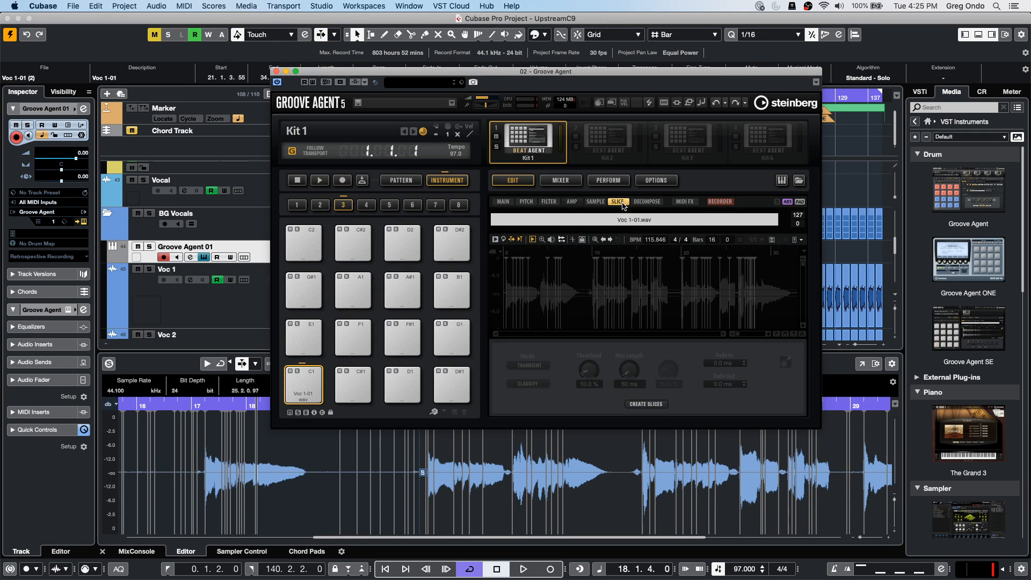
{"action": "left_click", "coordinate": [646, 404]}
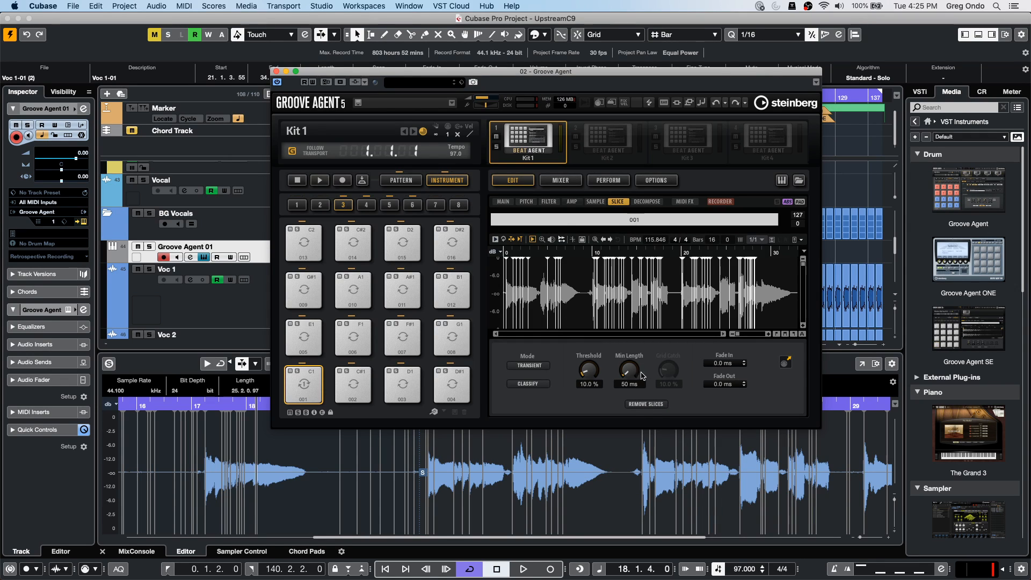
{"action": "left_click_drag", "start_coordinate": [590, 374], "coordinate": [582, 371]}
{"action": "left_click", "coordinate": [367, 339]}
{"action": "left_click", "coordinate": [398, 339]}
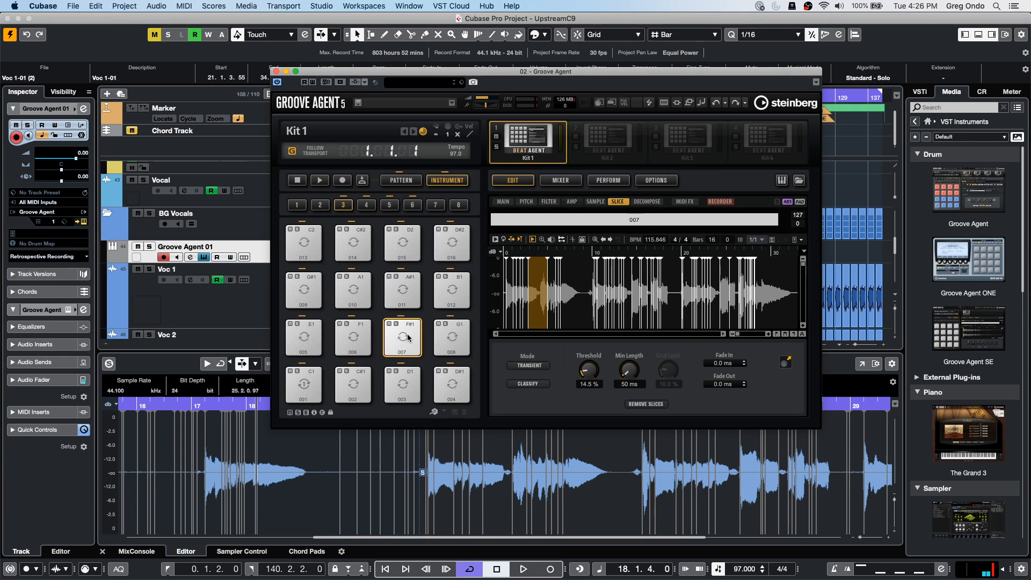
{"action": "left_click", "coordinate": [275, 72]}
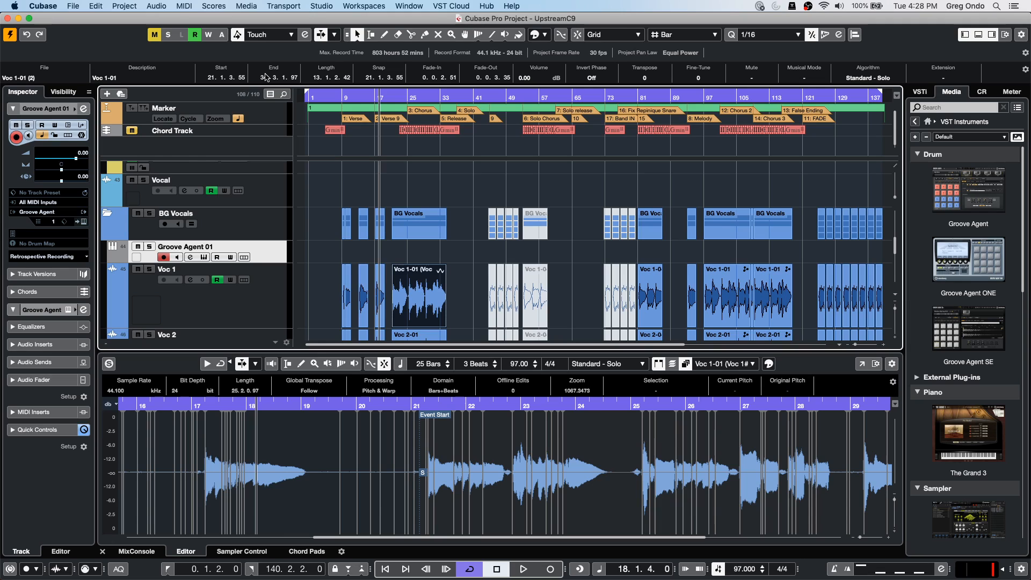
- Switch to YouTube Studio in Safari and end the live stream
{"action": "key", "text": "super+Tab"}
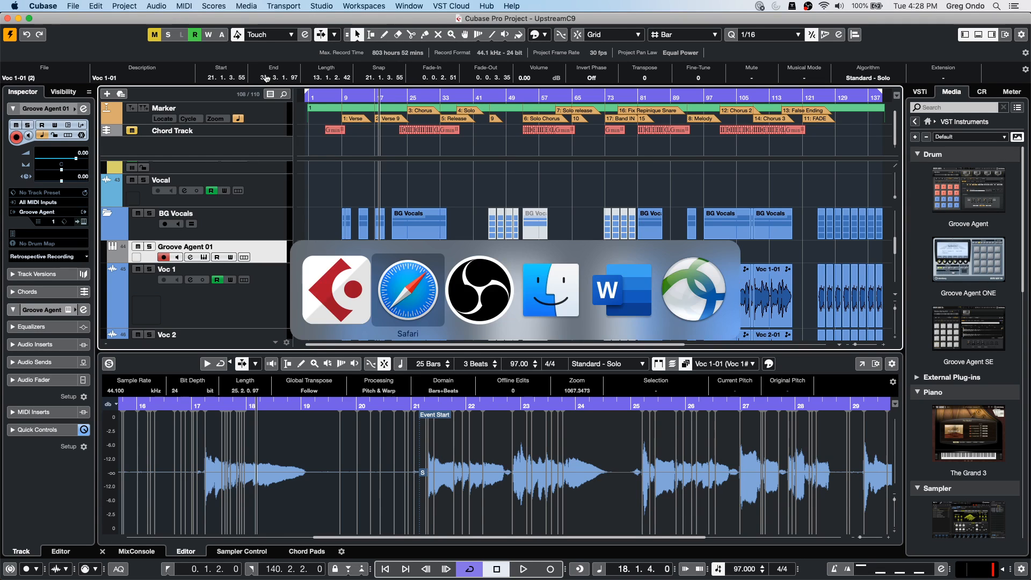
{"action": "key", "text": "super+Tab"}
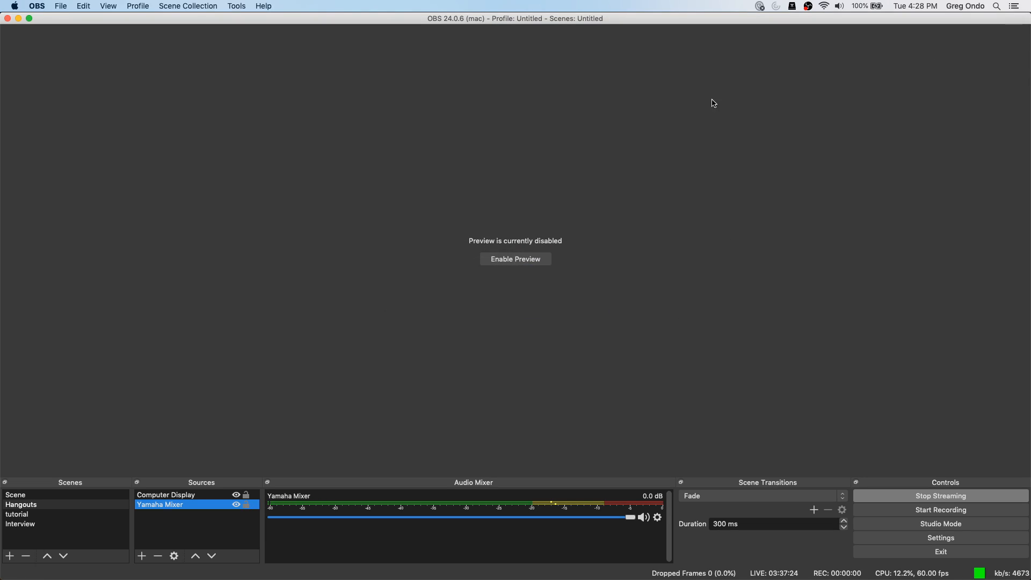
{"action": "key", "text": "super+Tab"}
{"action": "key", "text": "super+Tab"}
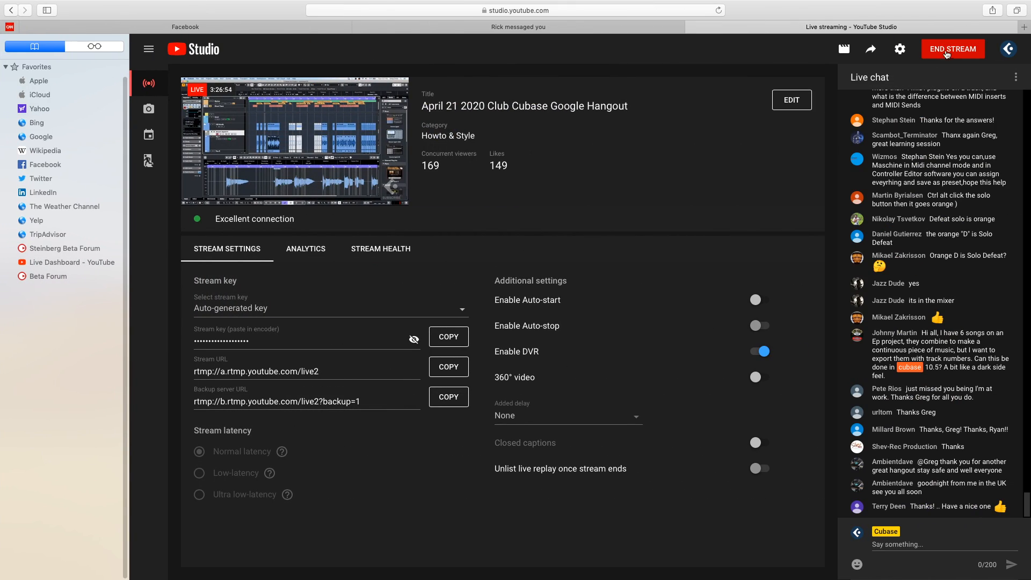
{"action": "left_click", "coordinate": [946, 54]}
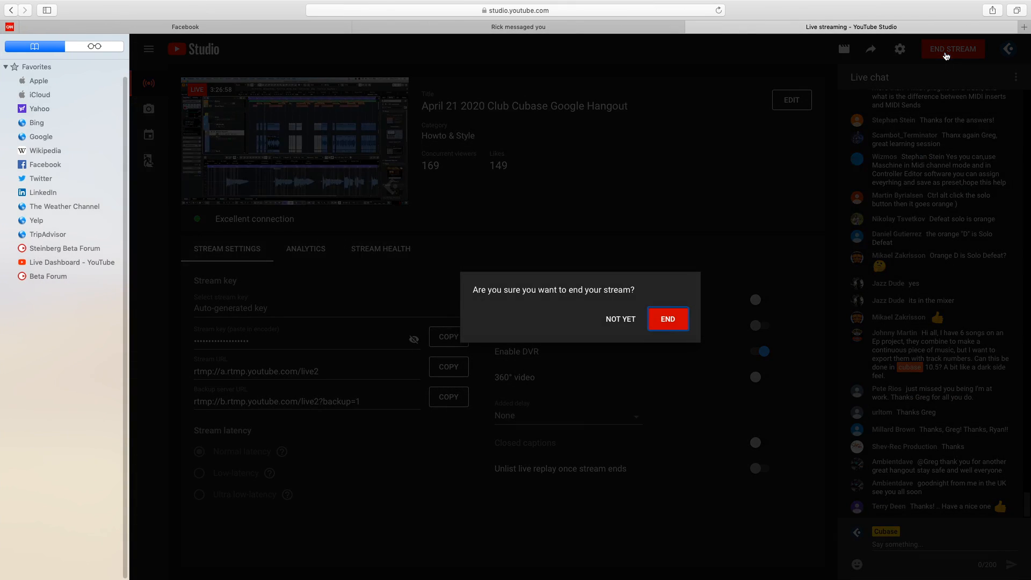